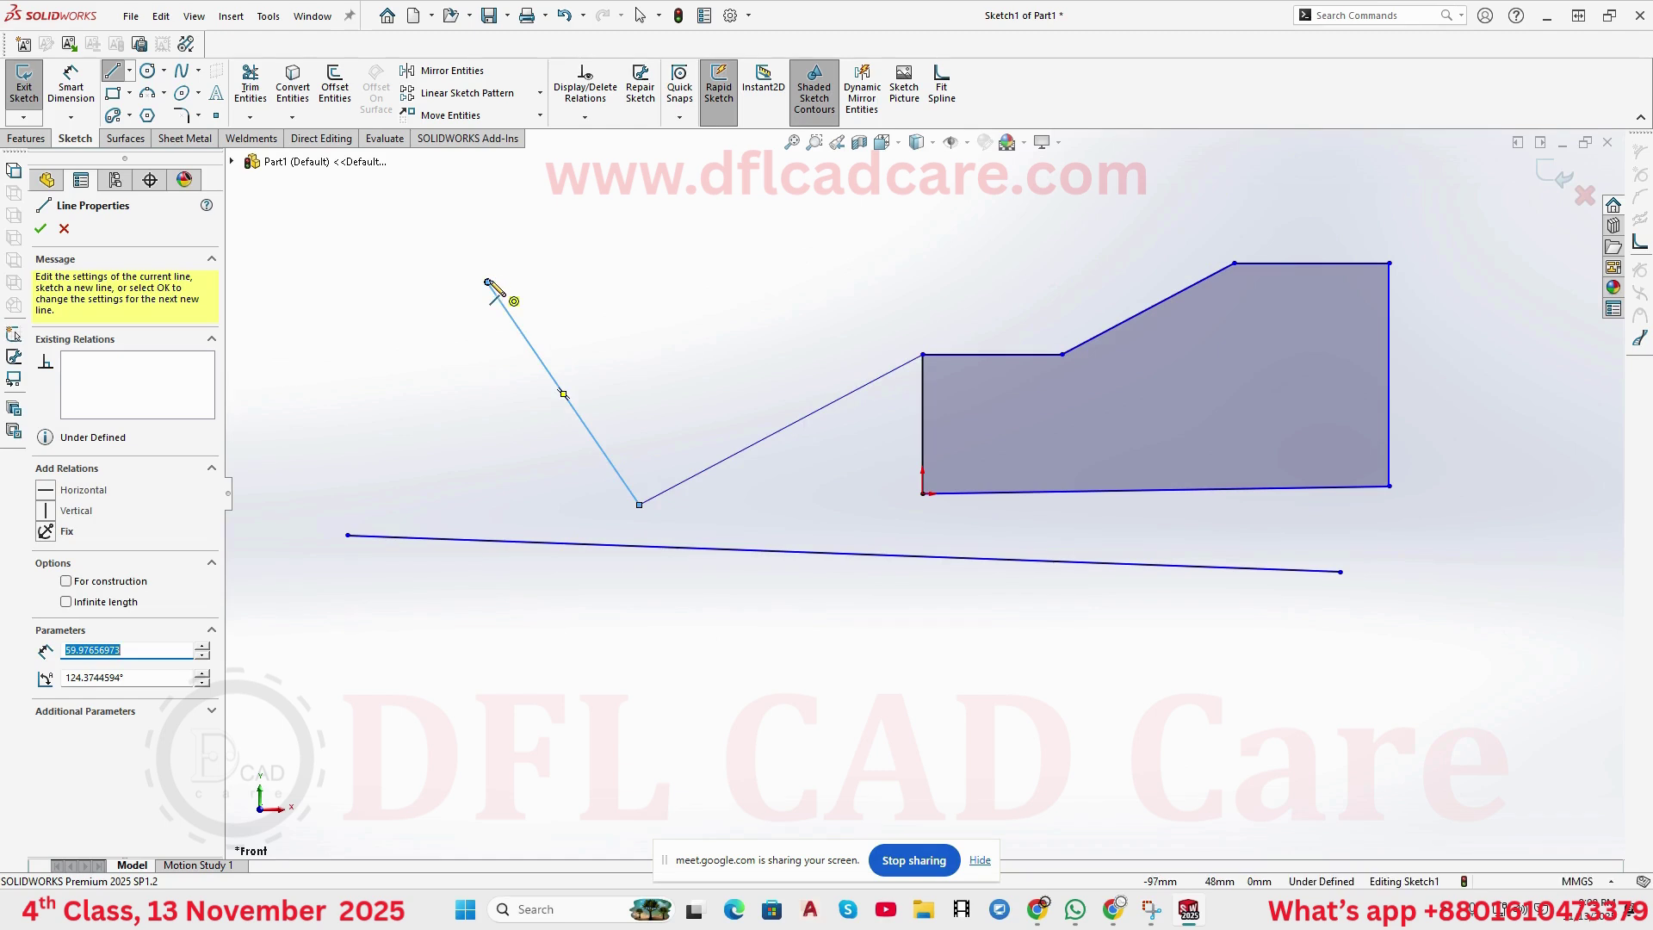
- Extend the upper open line chain with a horizontal line about 125 mm long and end the chain there
double_click(1050, 282)
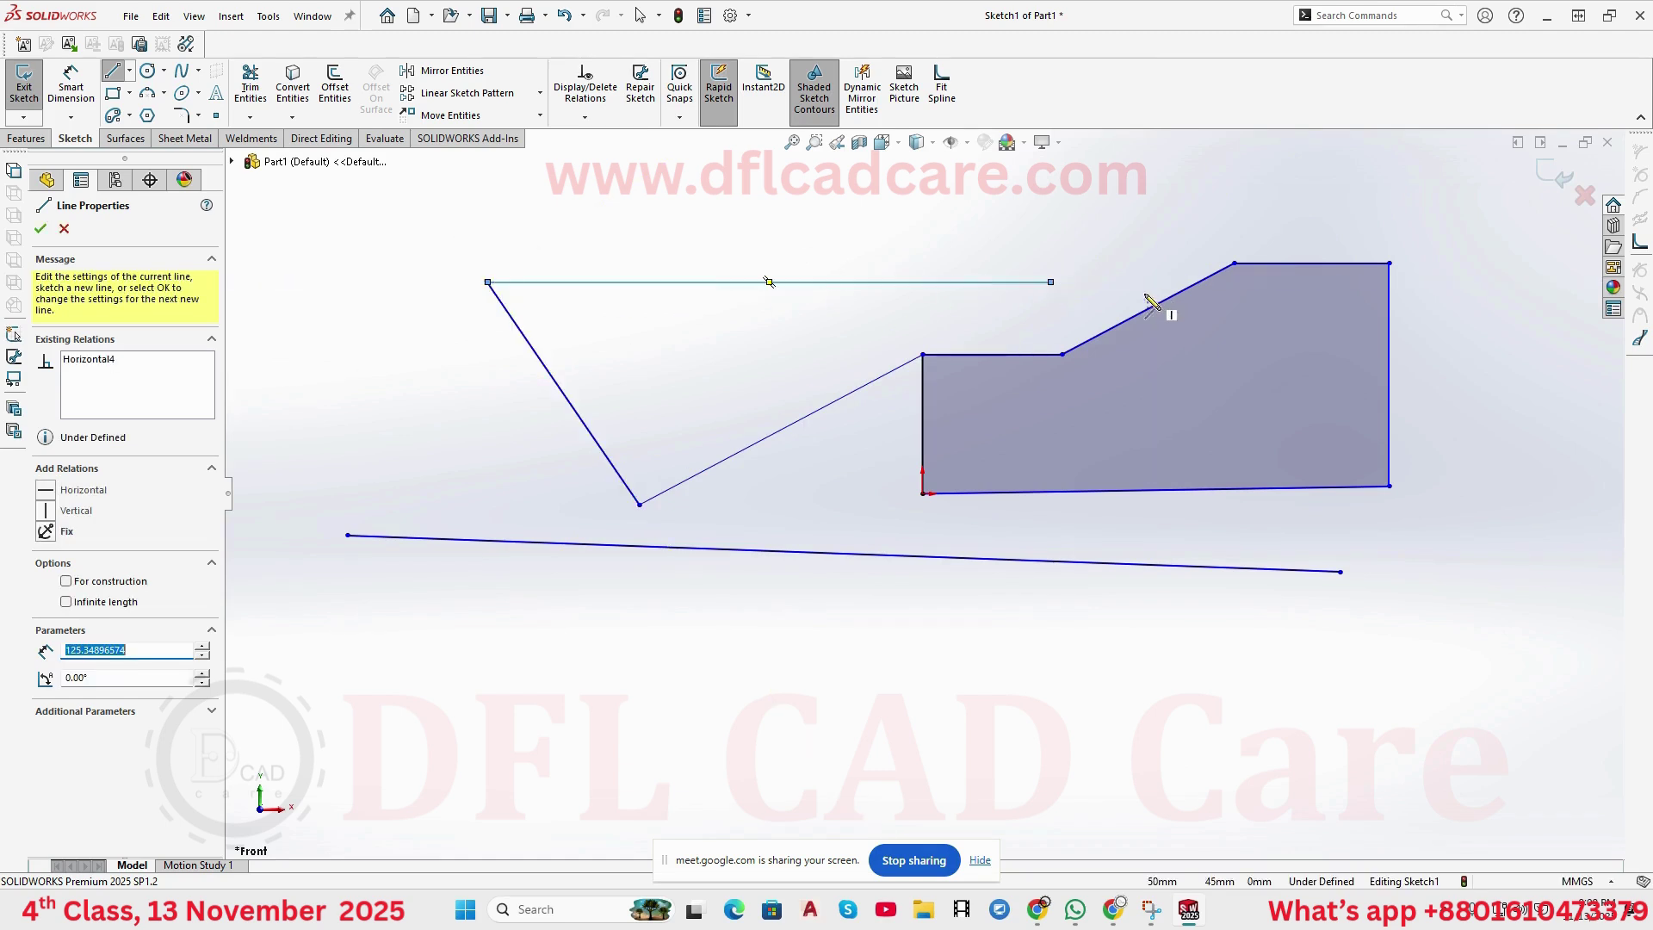
key(z)
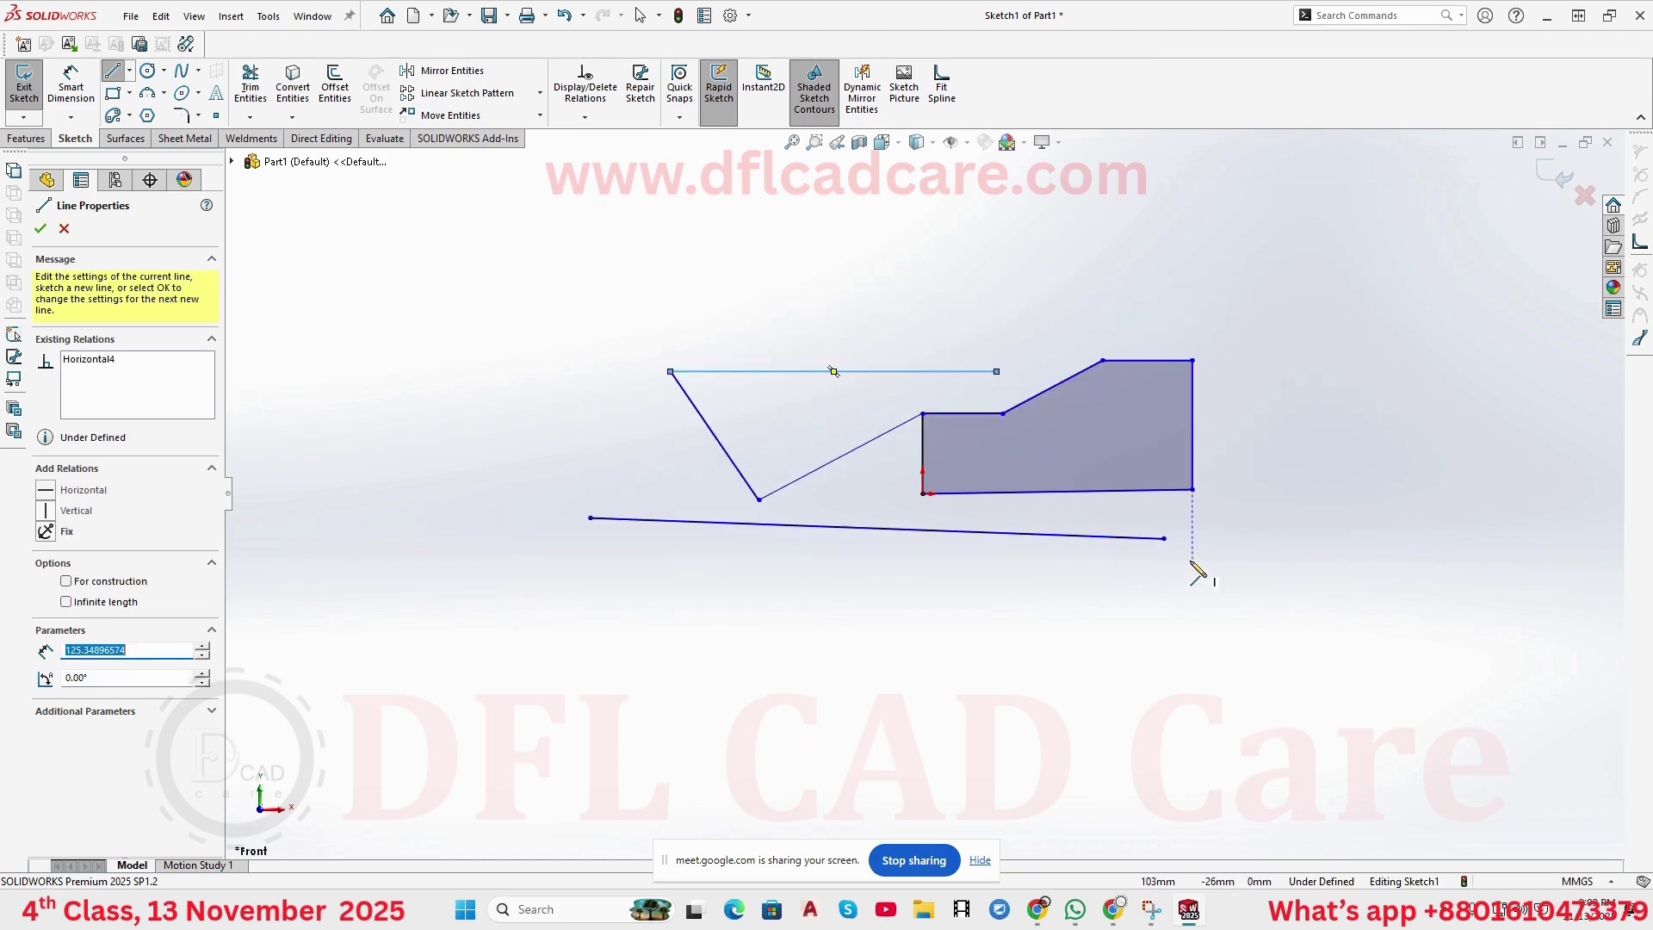
scroll(1196, 565, down, 3)
scroll(774, 422, up, 3)
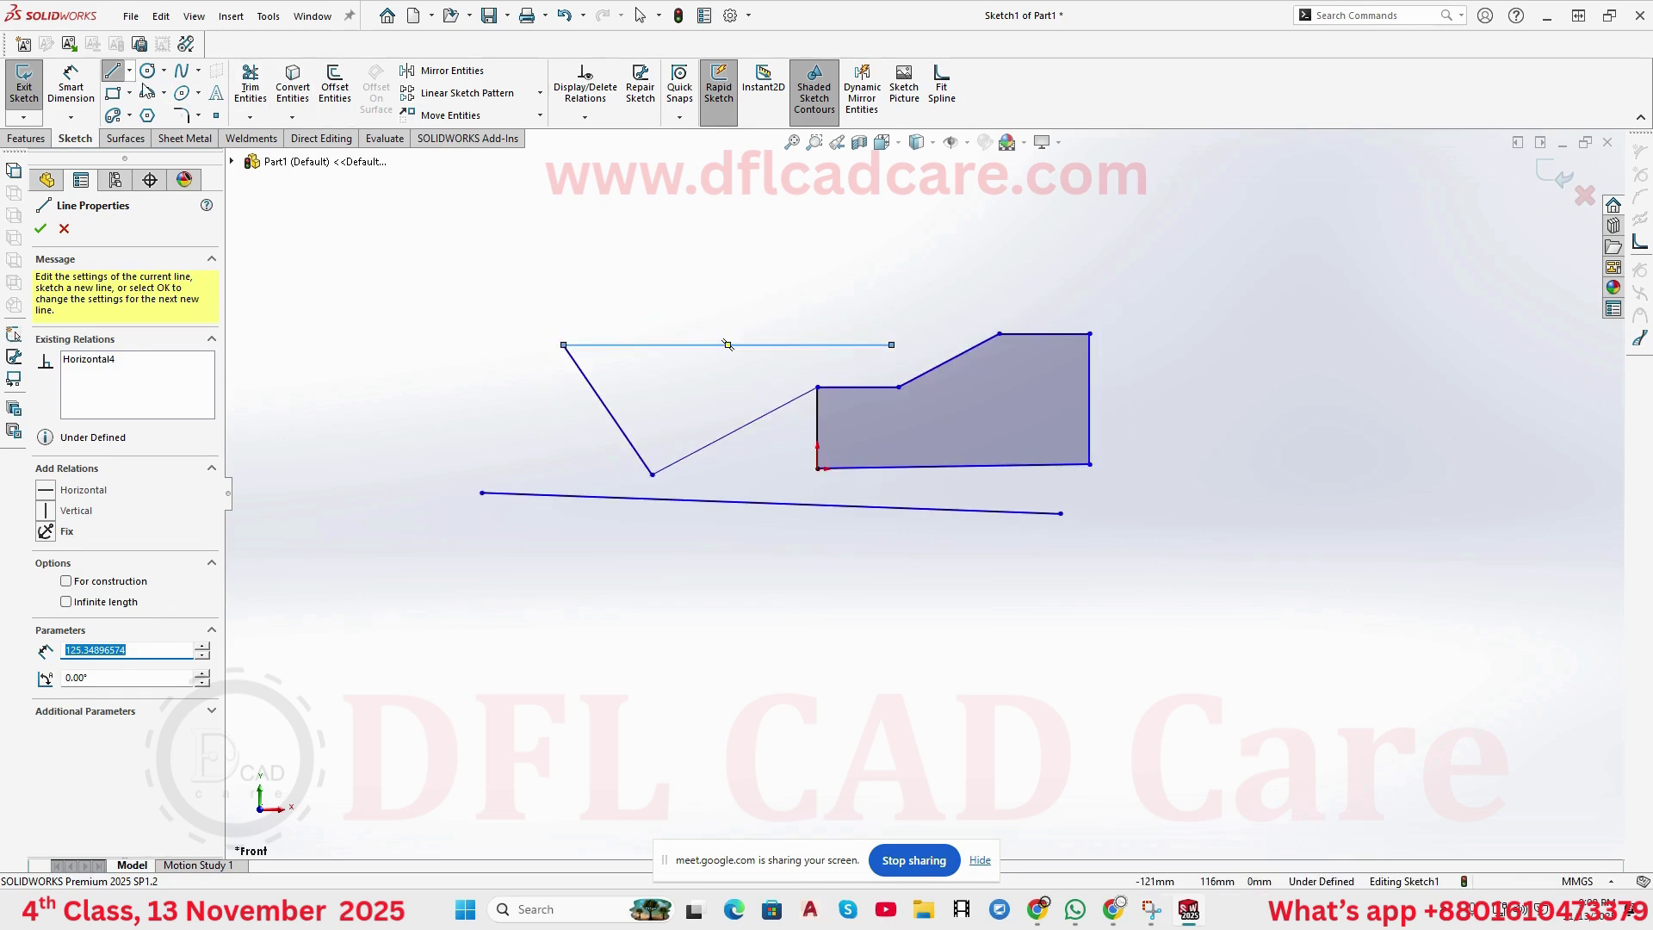
- From the long lower line's right endpoint, sketch a horizontal line about 162 mm long, a vertical line downward and two slanted lines back leftward
click(1060, 514)
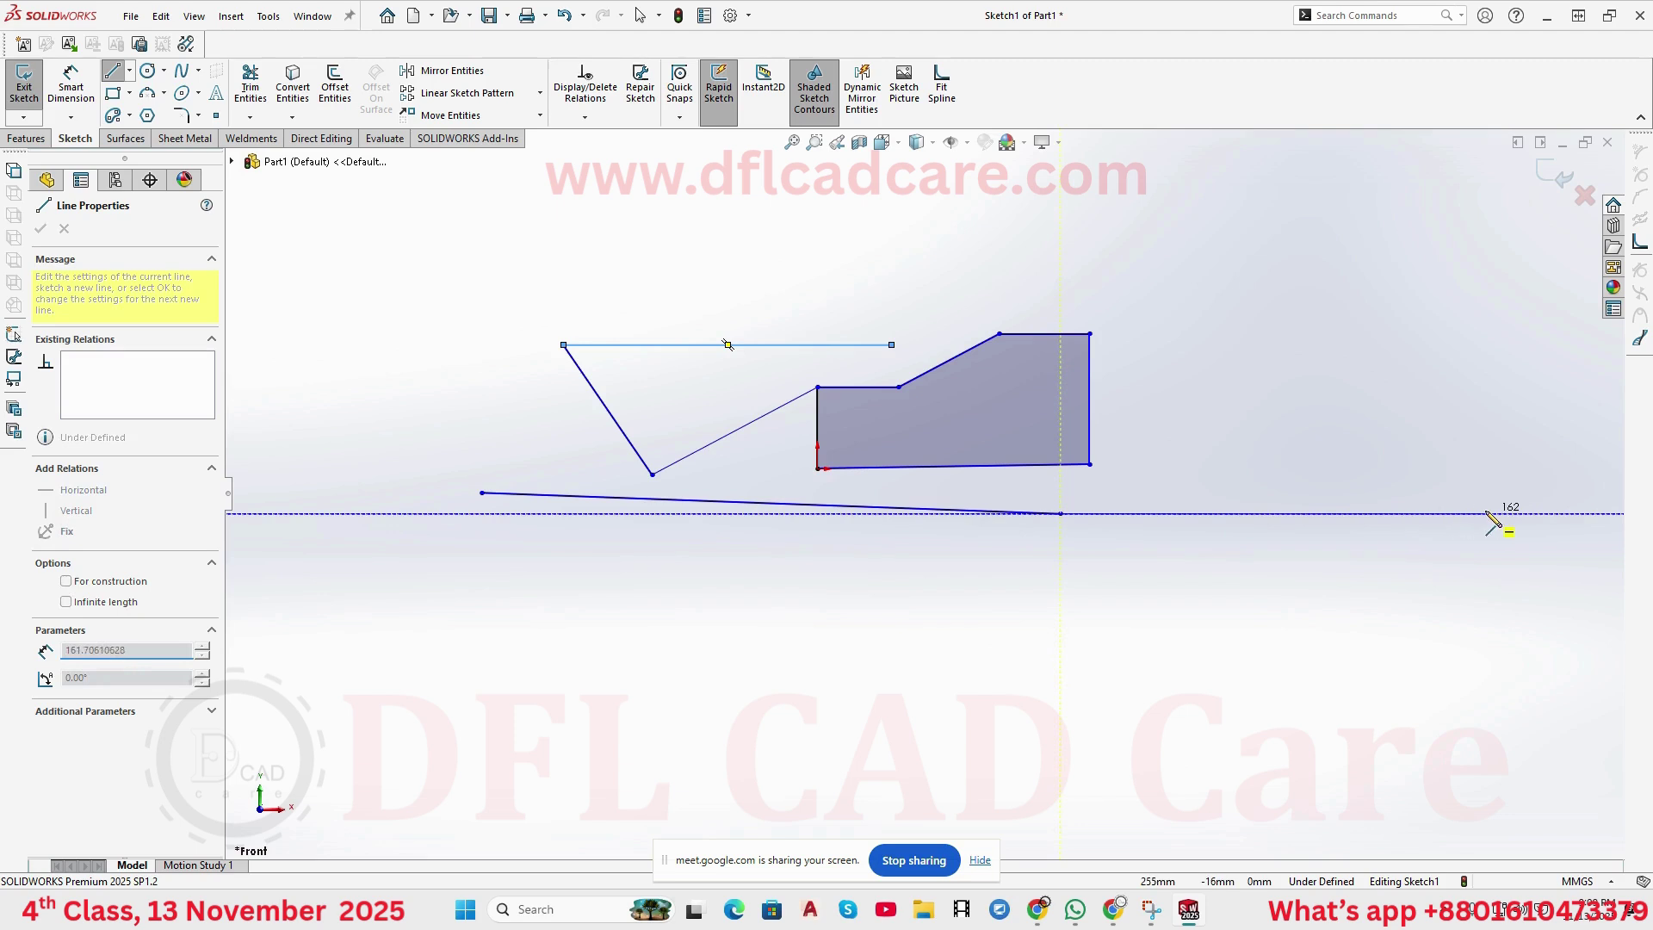
click(1491, 514)
click(1491, 709)
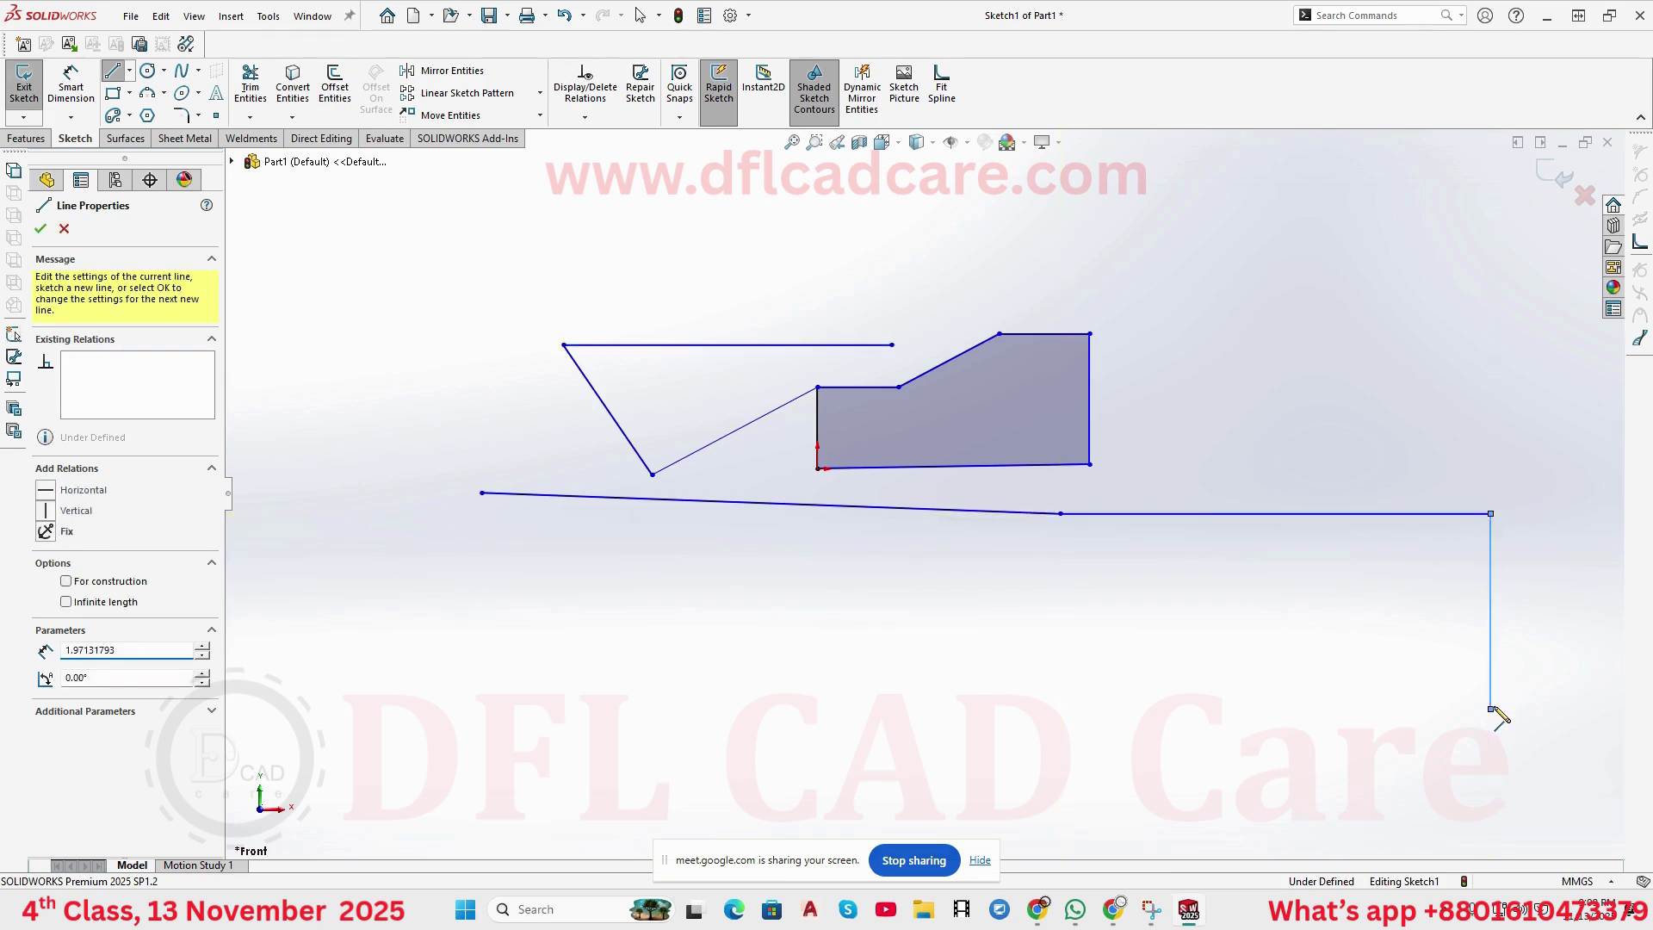
click(1072, 657)
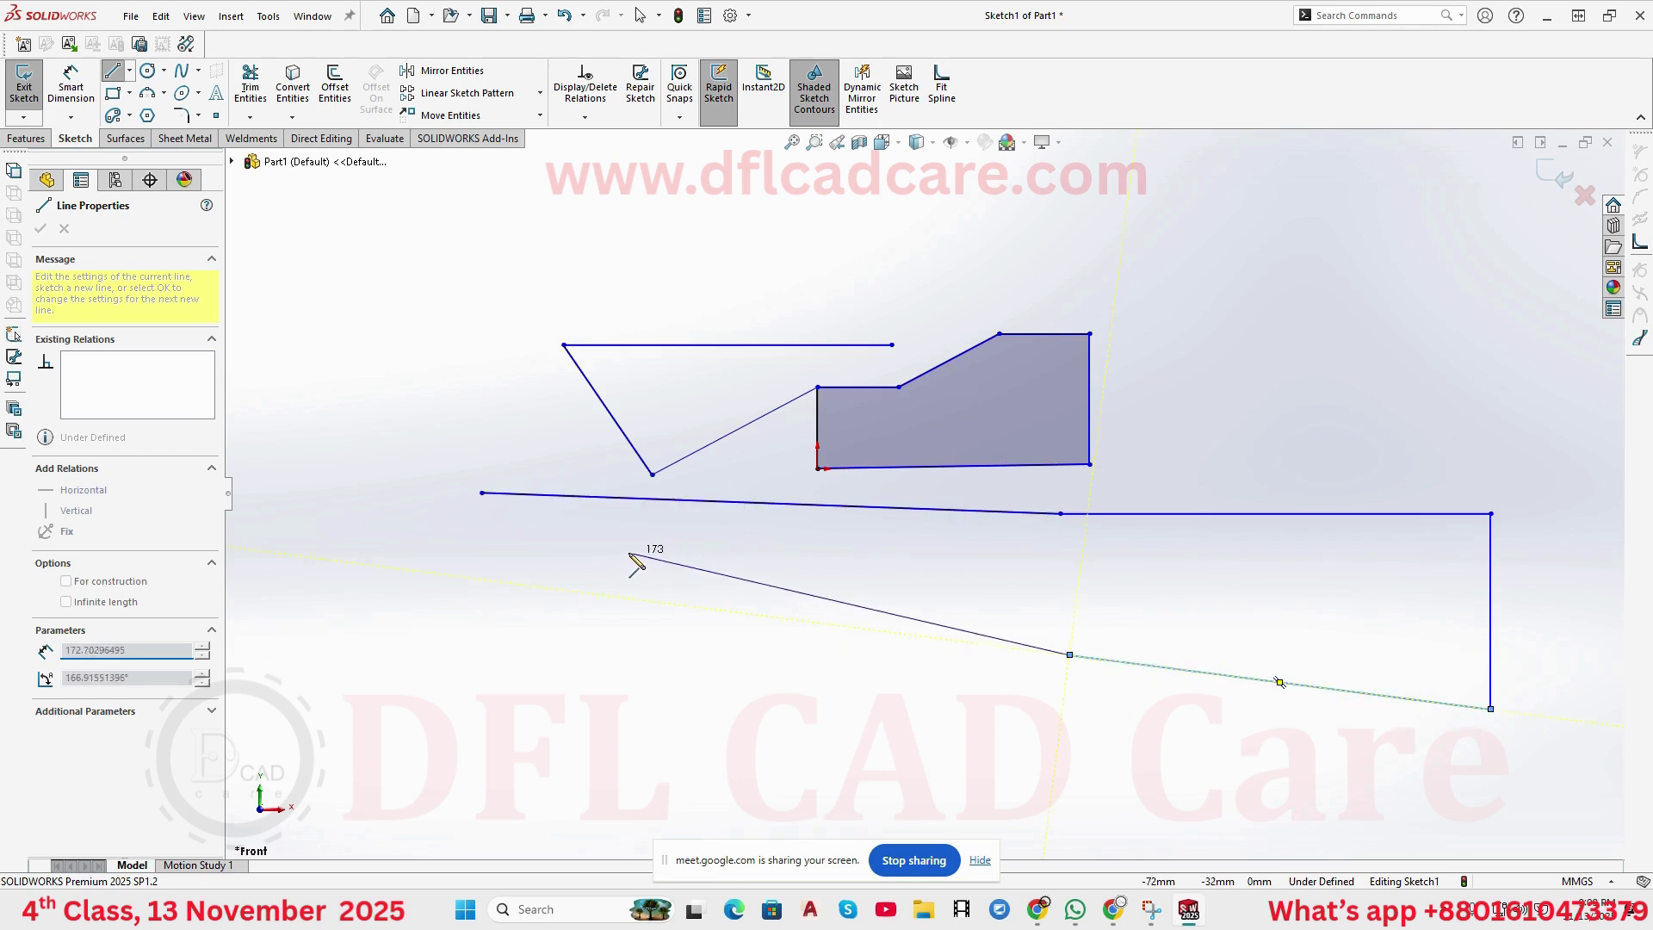
click(586, 539)
right_click(628, 541)
click(665, 527)
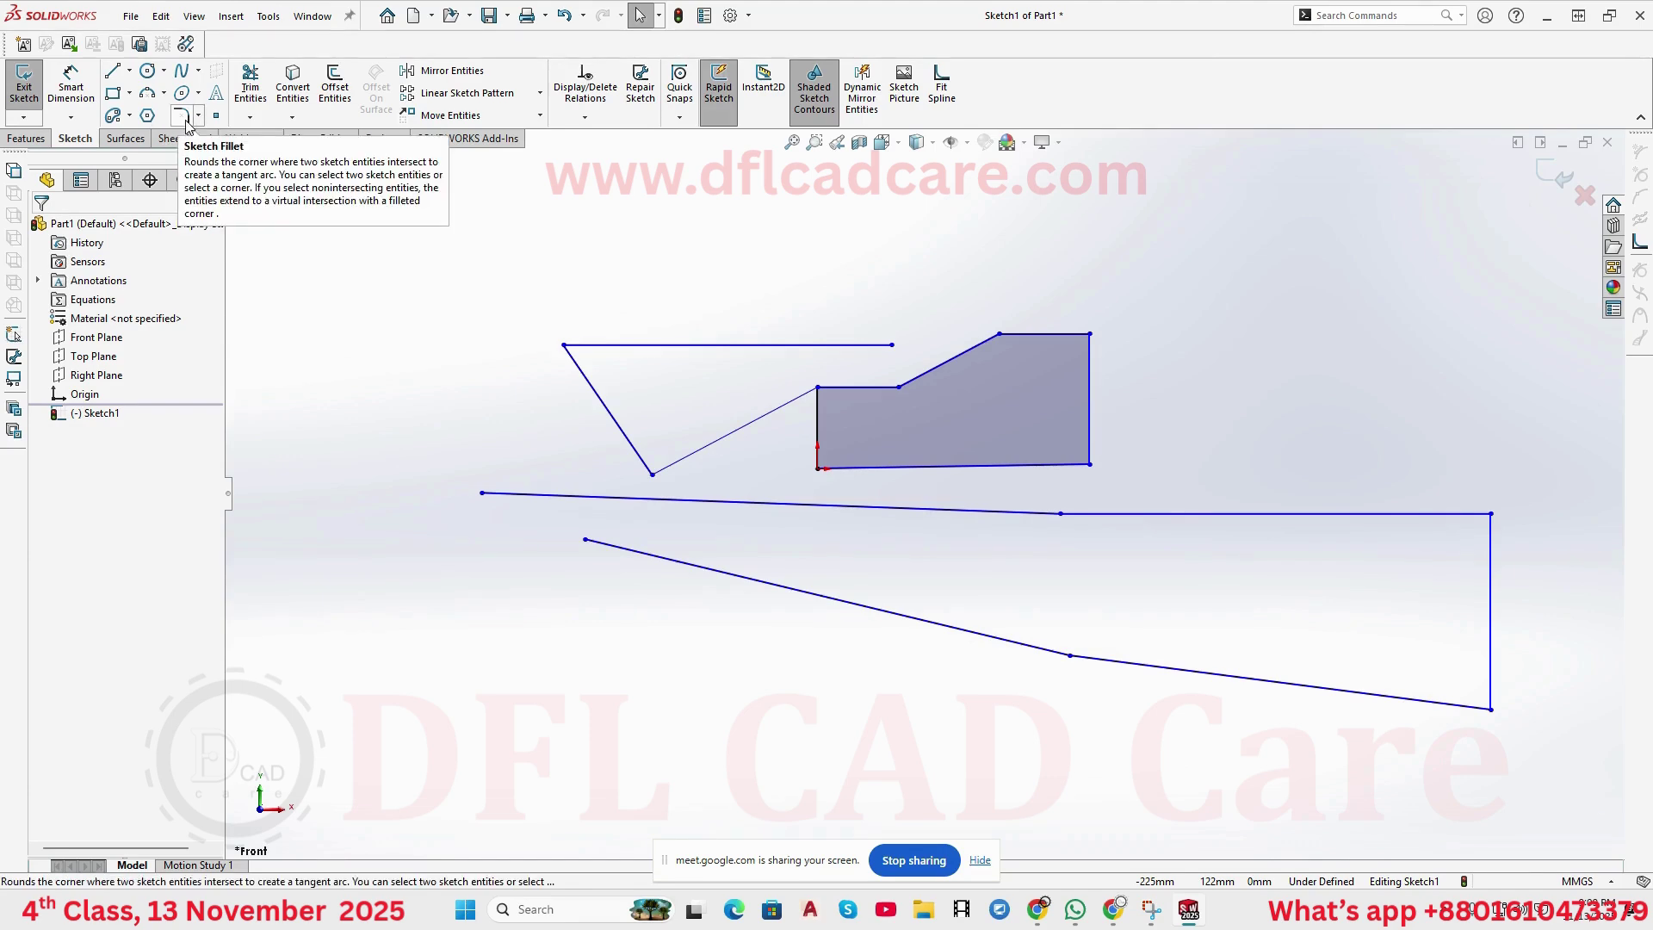
- Delete all the lines in the sketch
scroll(1129, 489, up, 3)
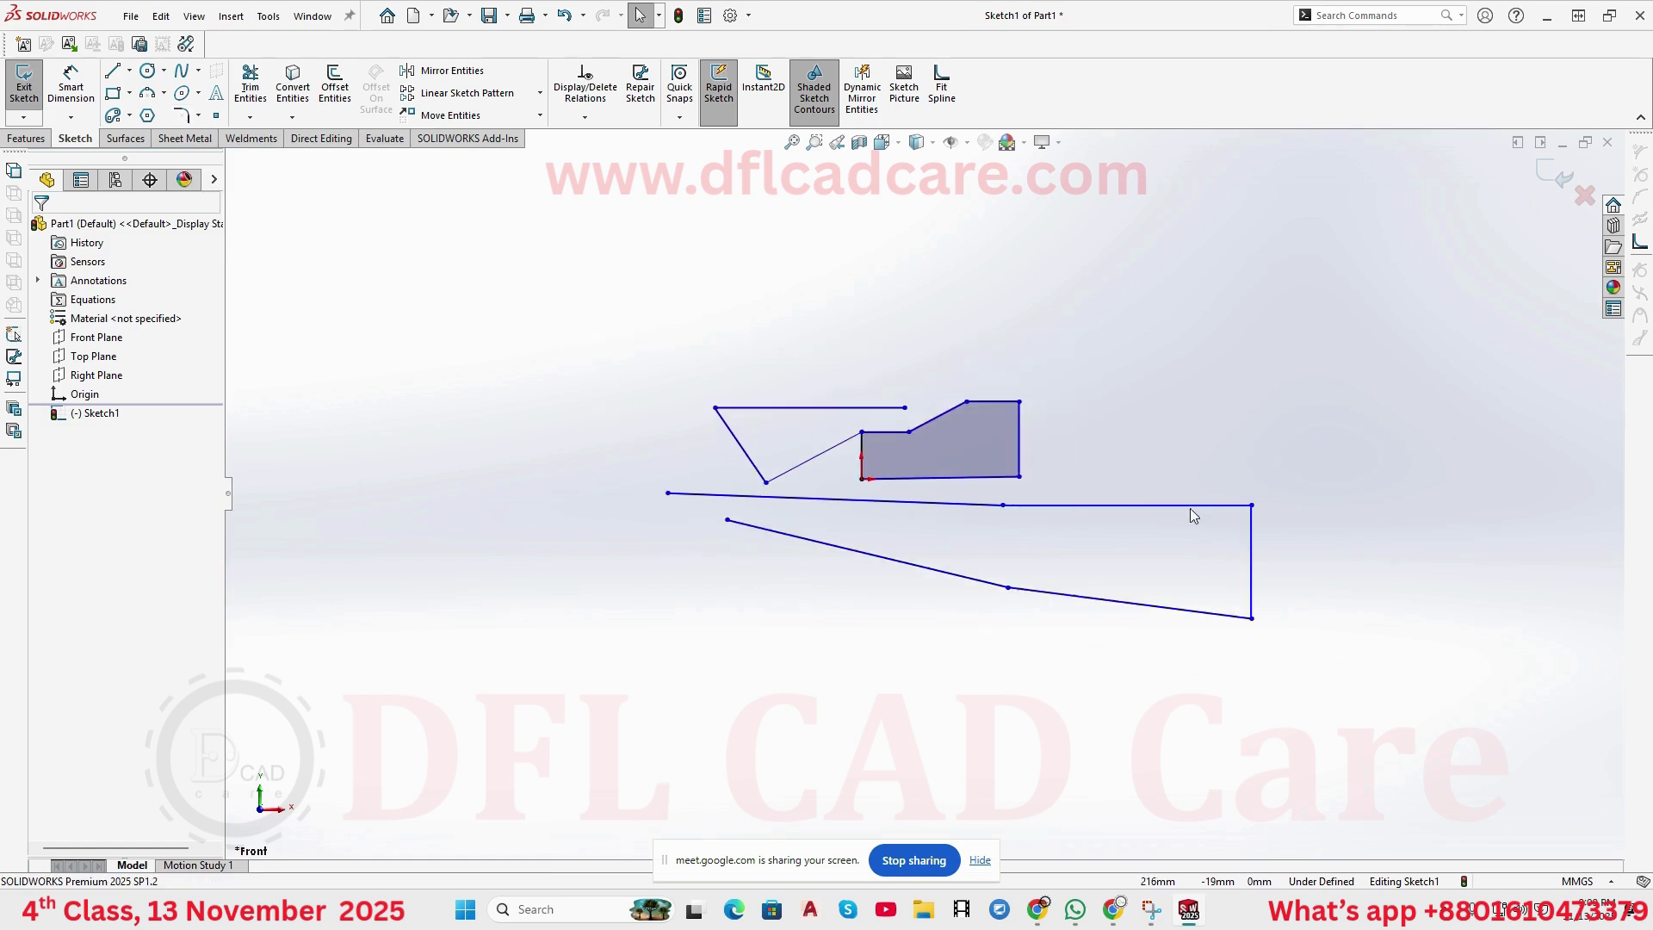
scroll(1244, 528, down, 1)
mouse_move(1371, 274)
mouse_down()
mouse_move(593, 623)
mouse_move(415, 661)
mouse_up()
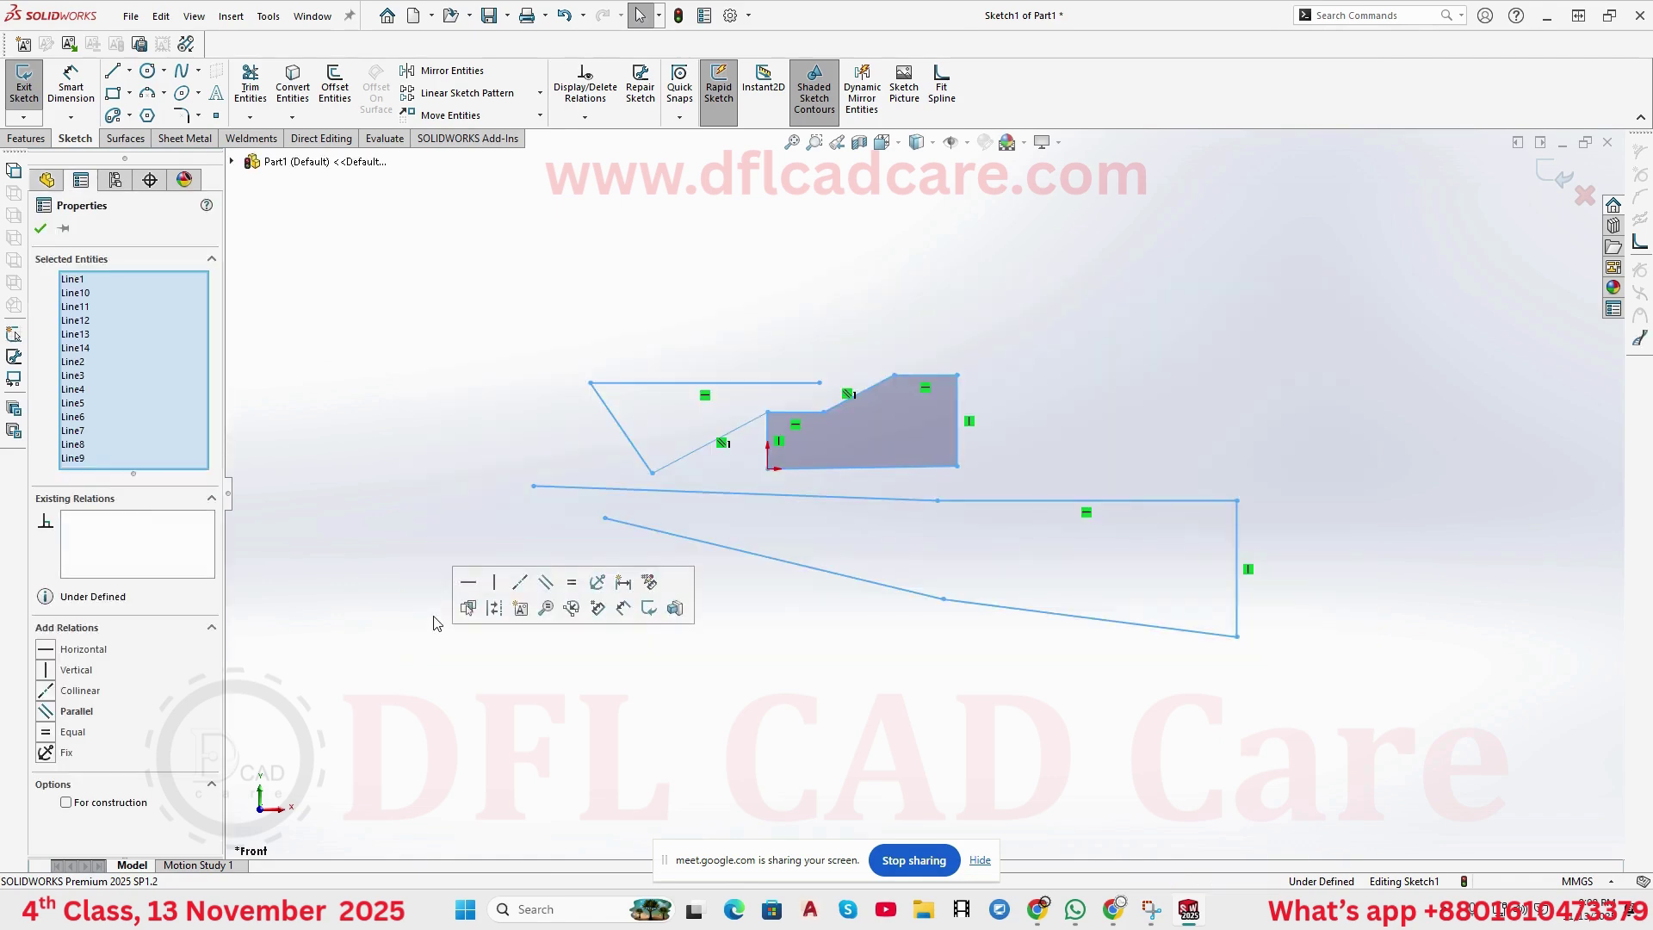
key(Delete)
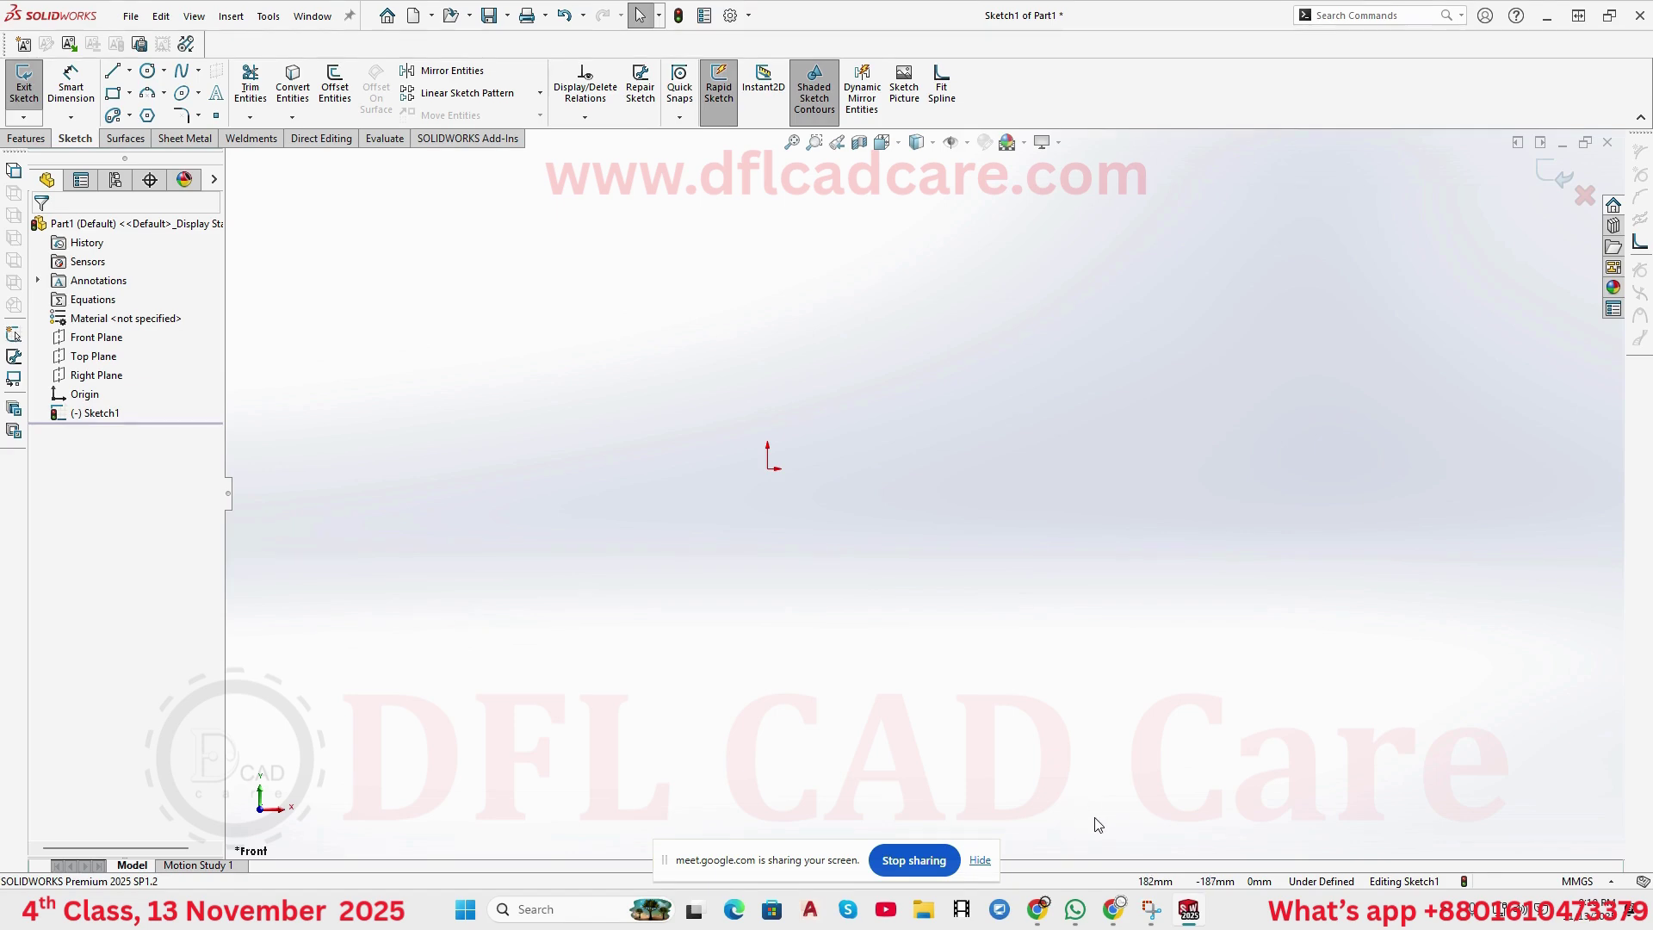
- Switch to Chrome and review the SolidWorks 2023 page's features, setup details and download section
mouse_move(1040, 906)
mouse_move(949, 837)
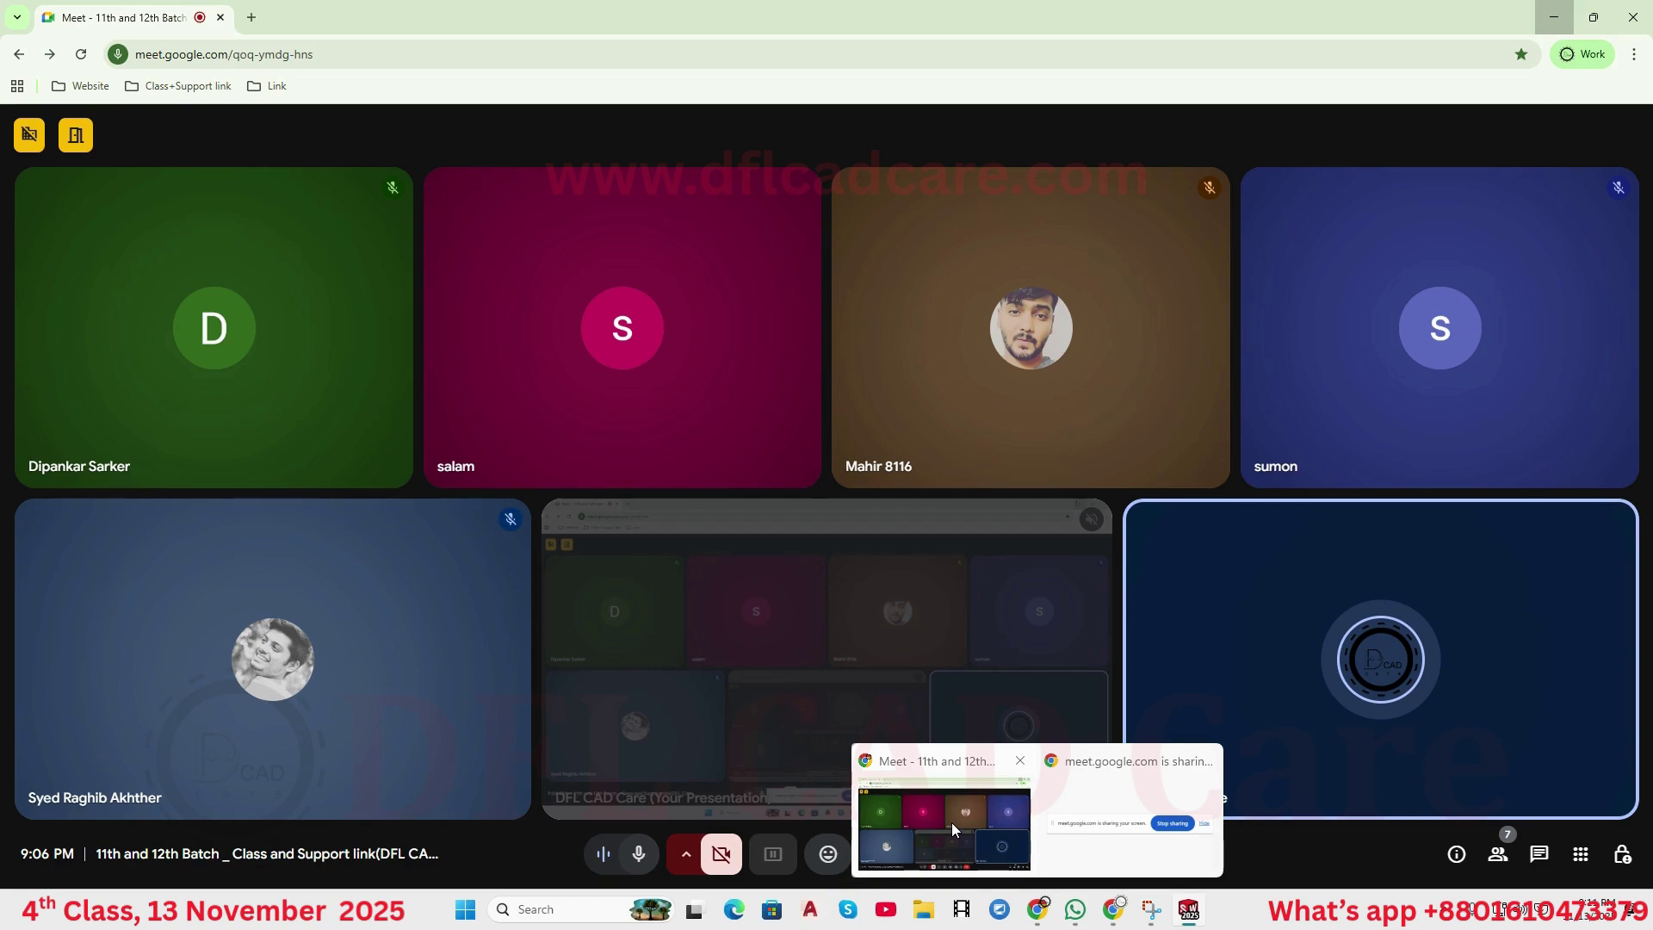
click(1113, 919)
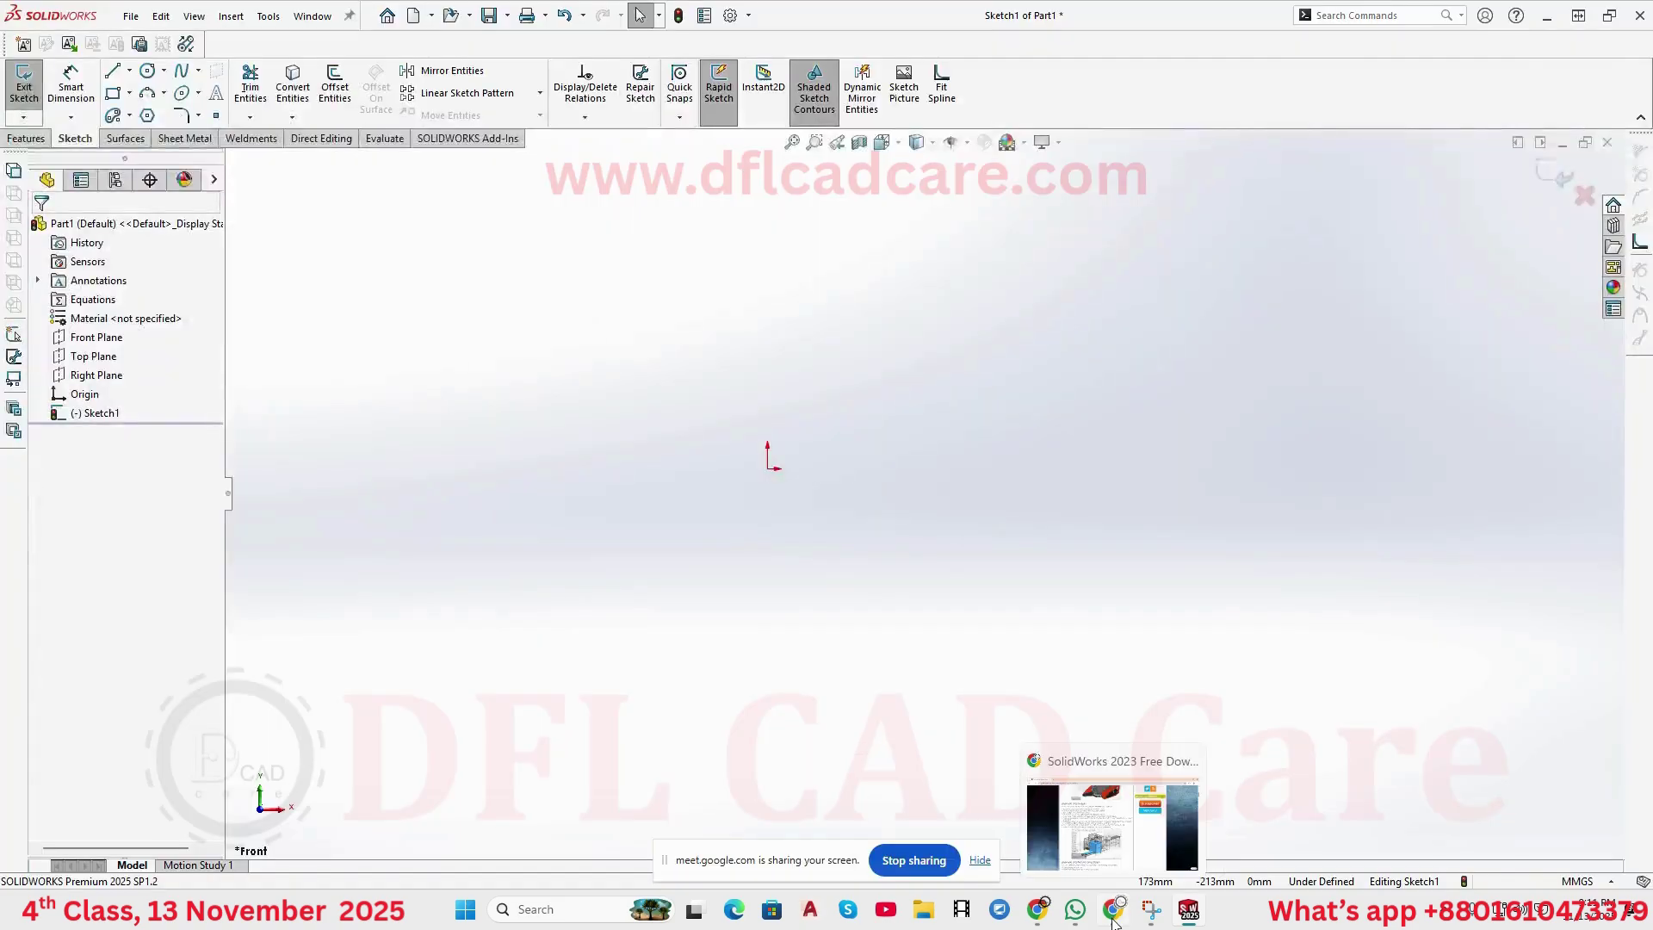
click(1113, 919)
scroll(529, 659, down, 5)
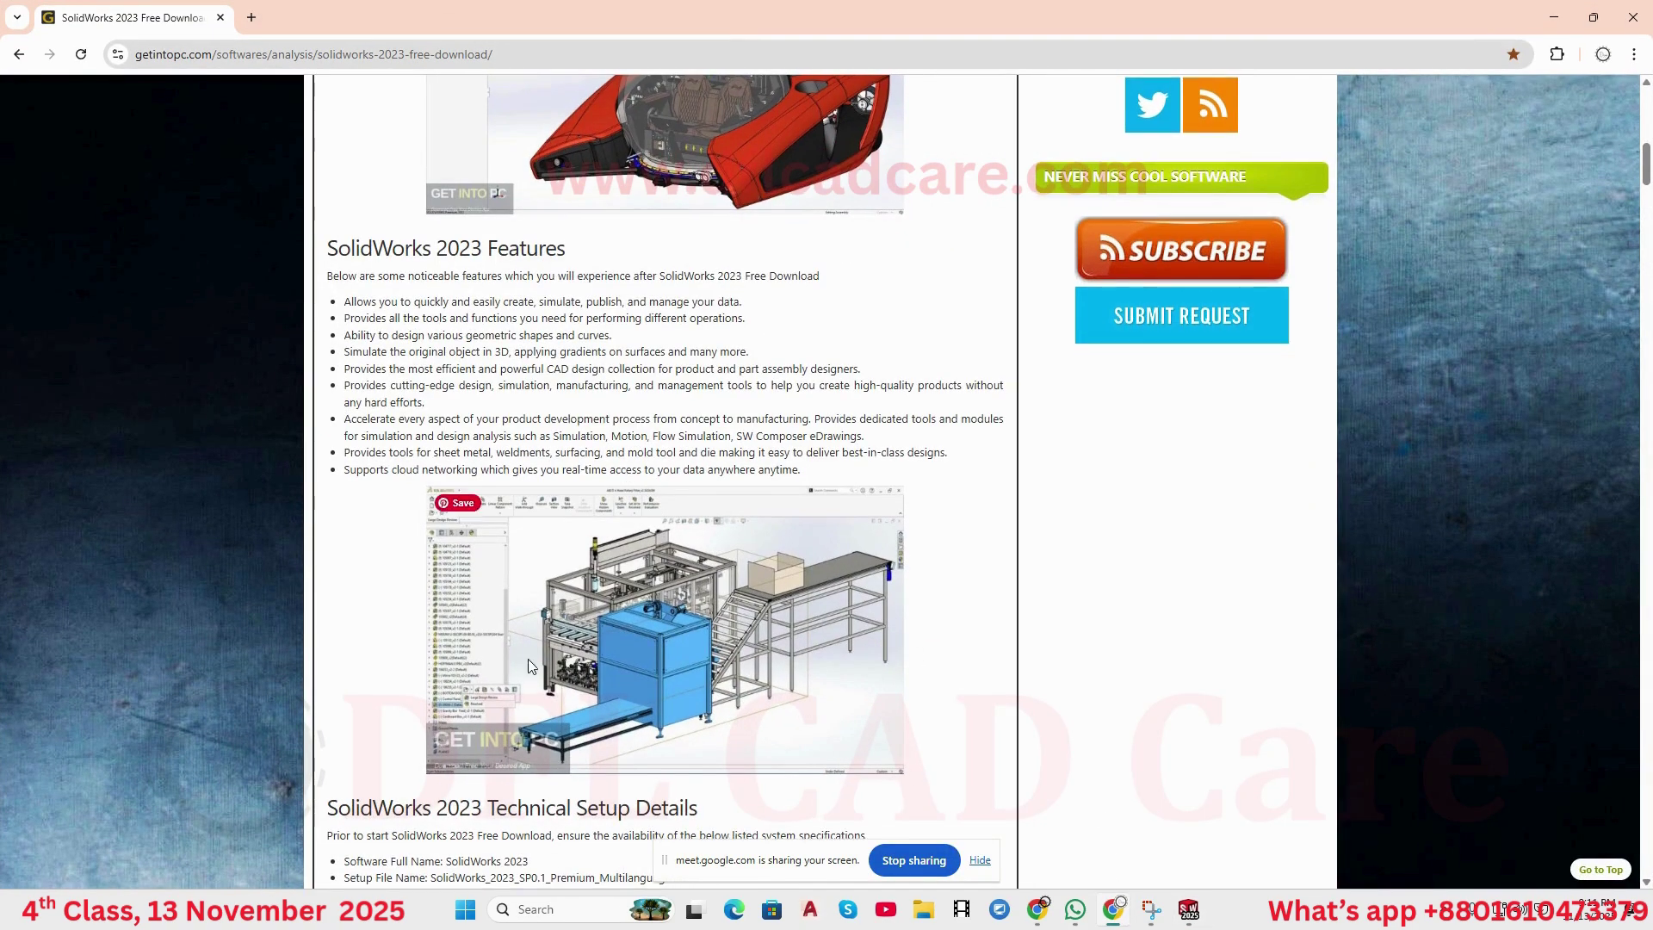
scroll(528, 669, down, 8)
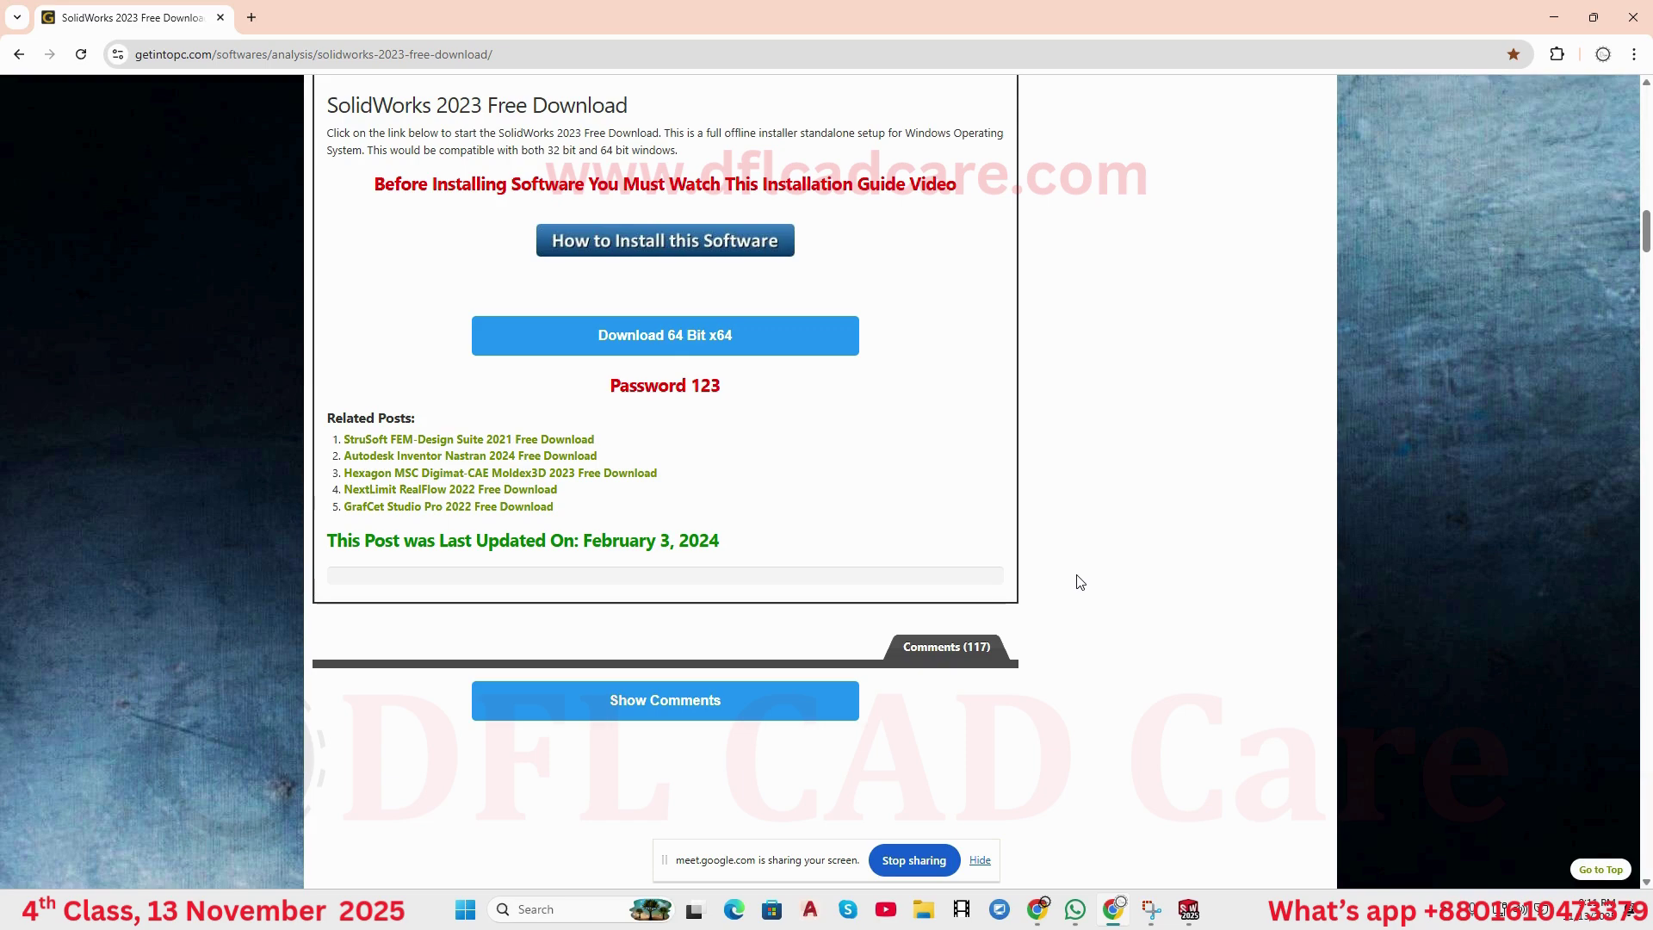
- Search the Get Into PC site for "solidworks 2021"
scroll(1080, 582, up, 15)
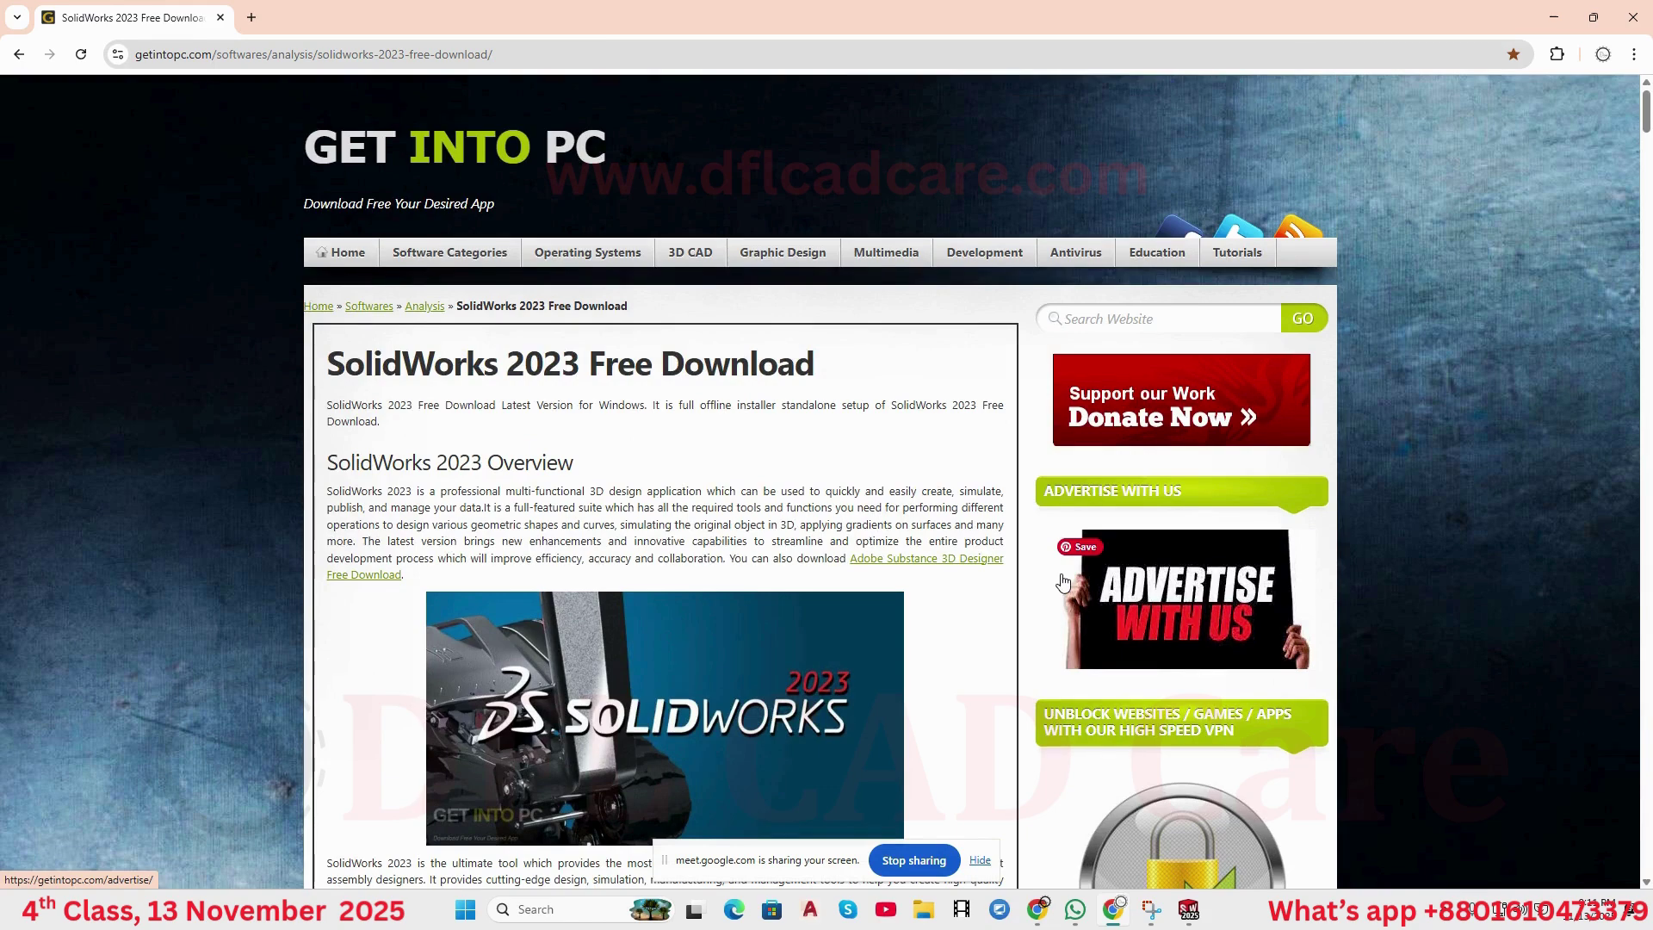
click(1101, 316)
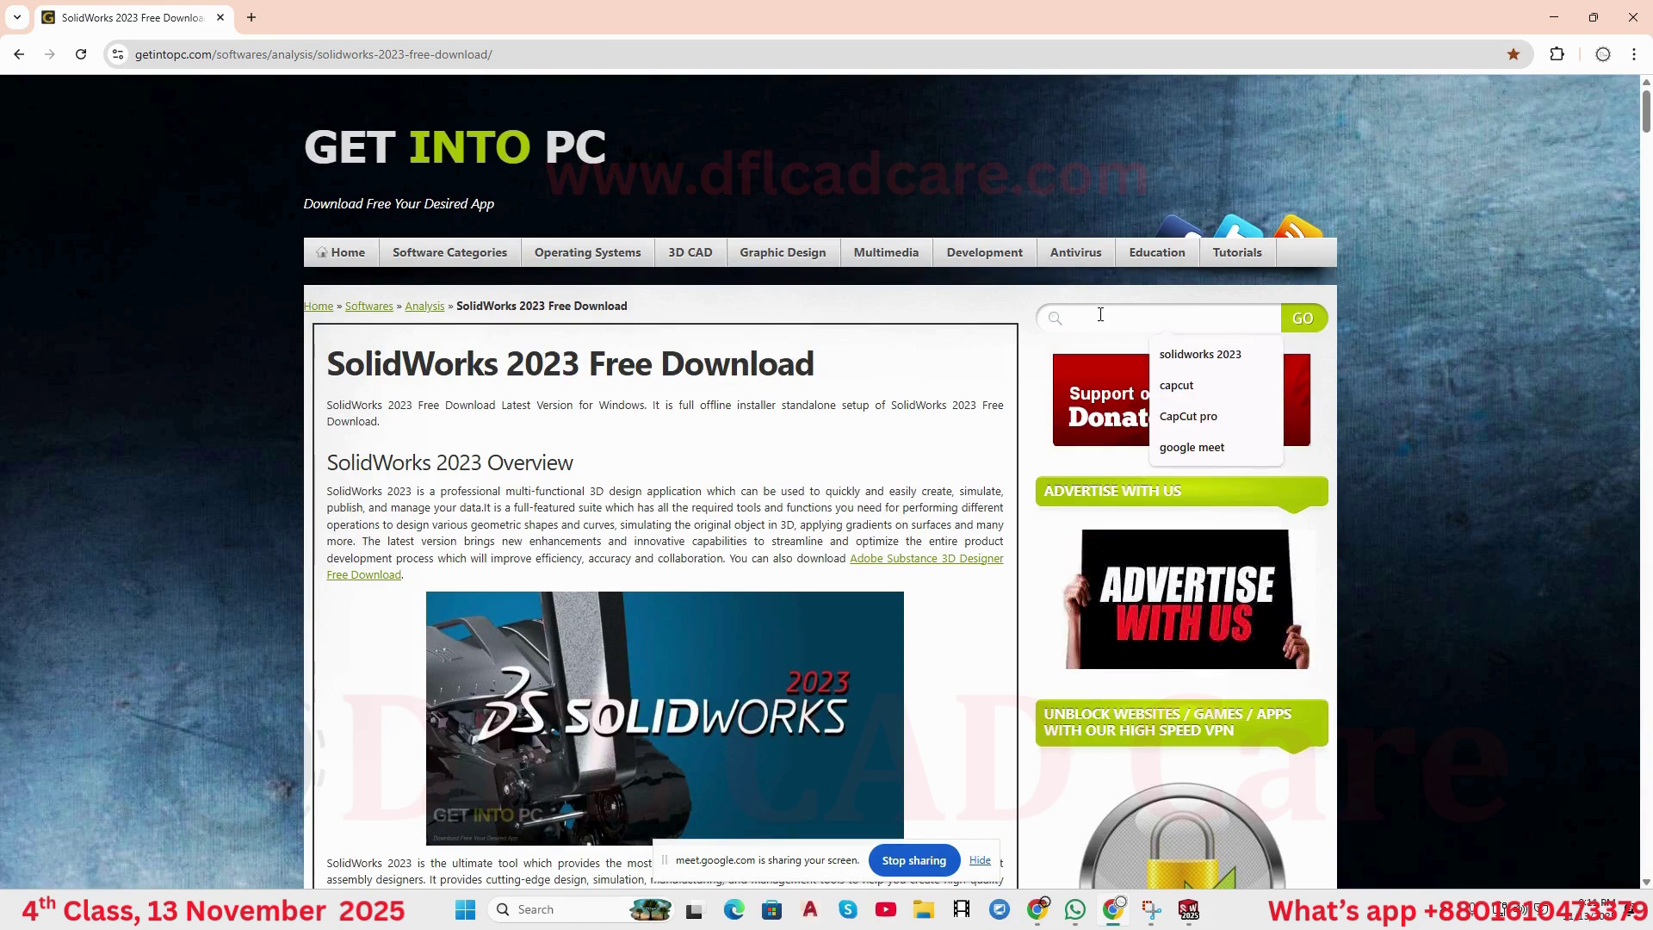
text(solidw)
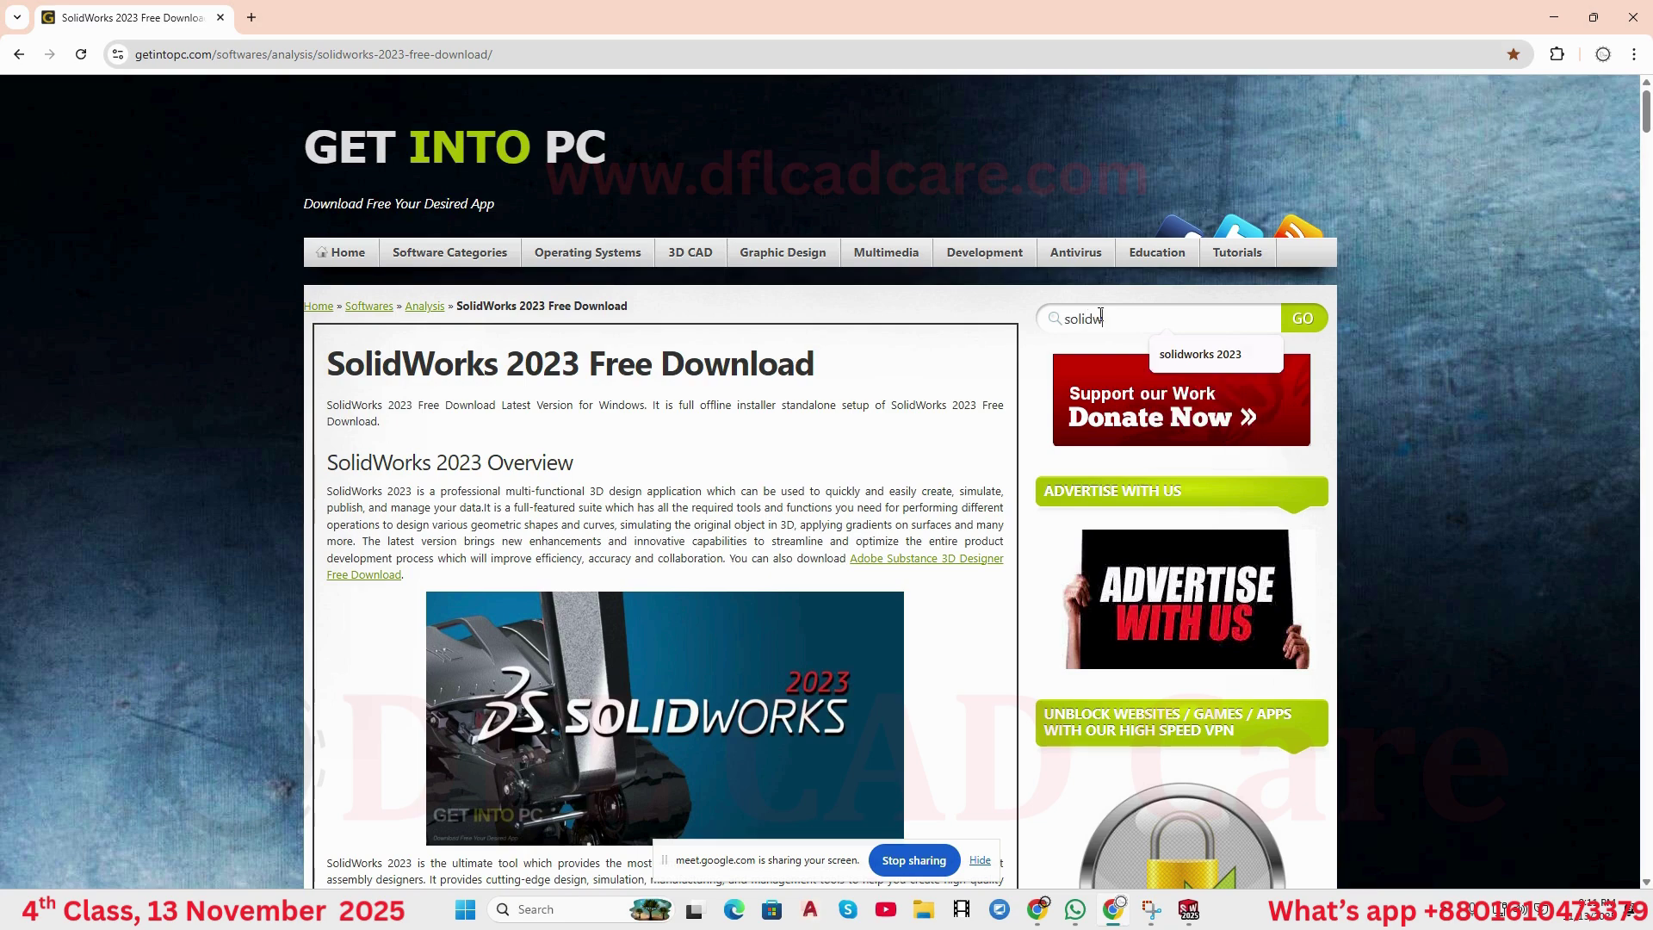
text(orks 2021)
key(Return)
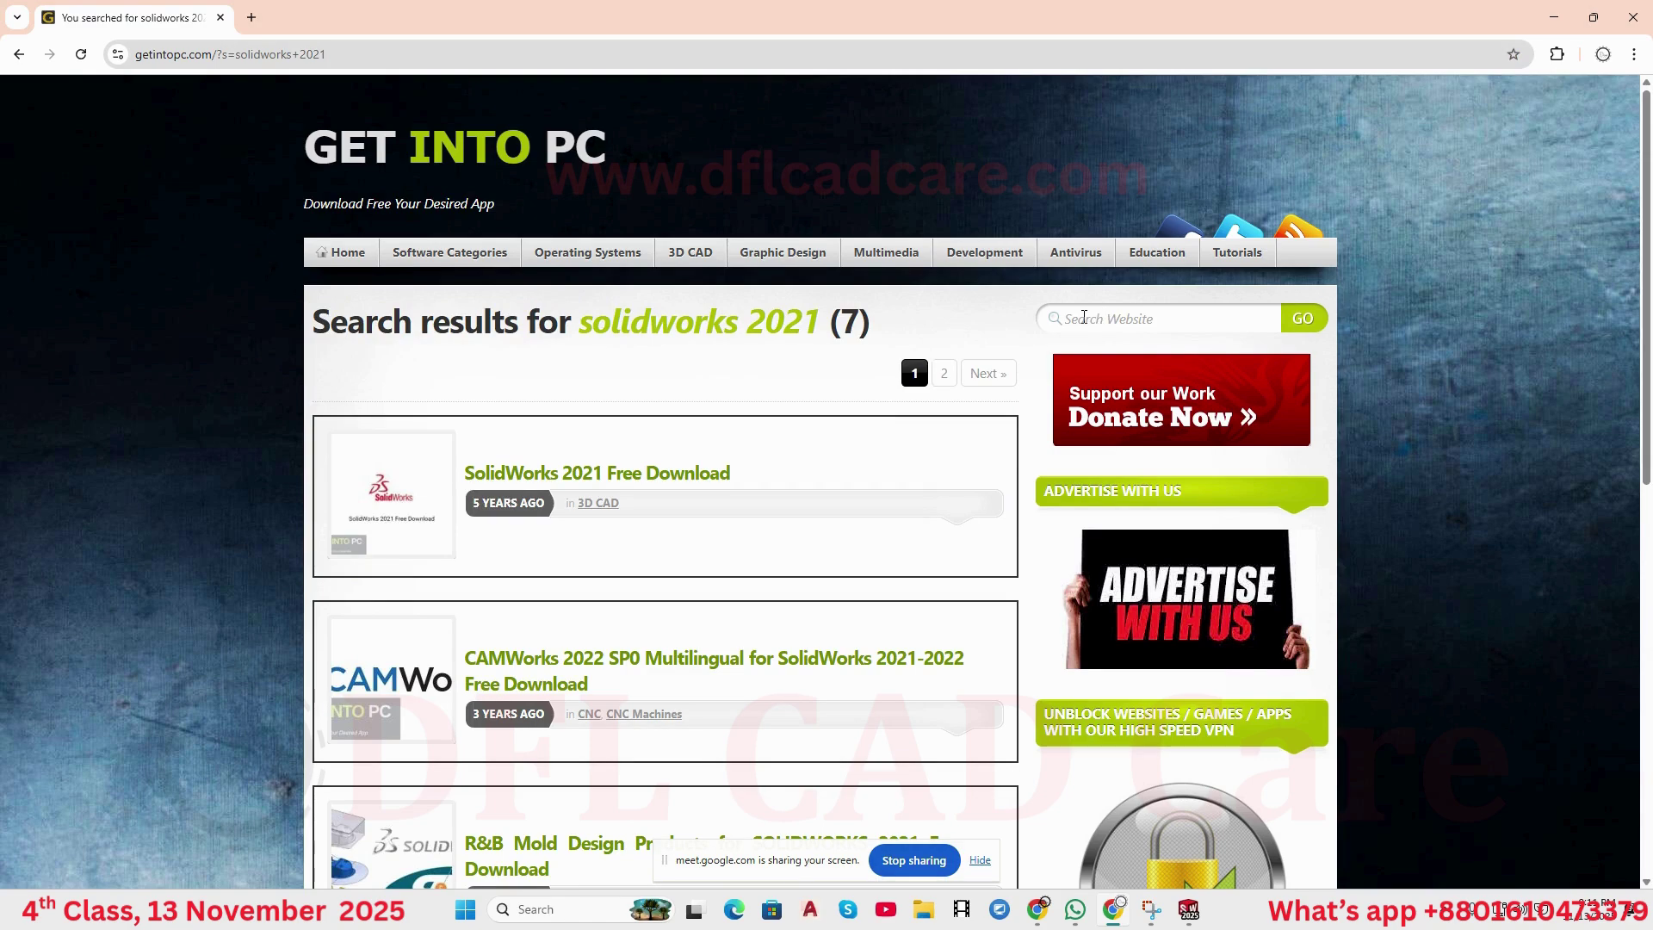
- Open the SolidWorks 2021 Free Download result and examine its download section, system requirements and technical setup details
click(622, 479)
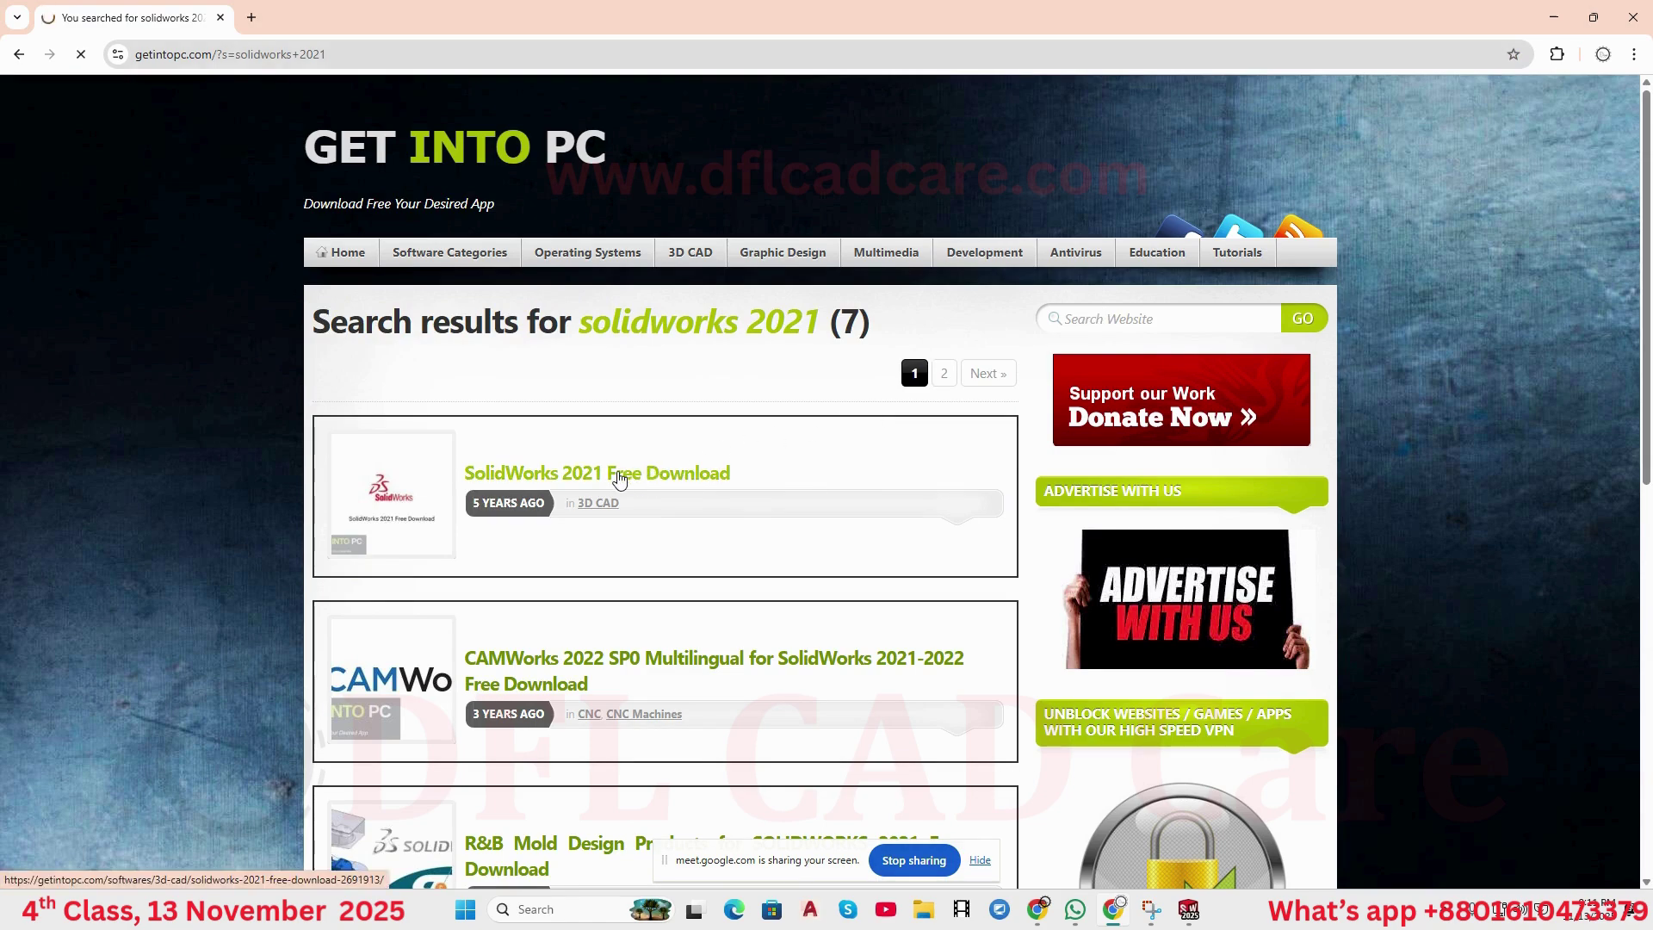
scroll(627, 472, down, 10)
scroll(627, 472, down, 15)
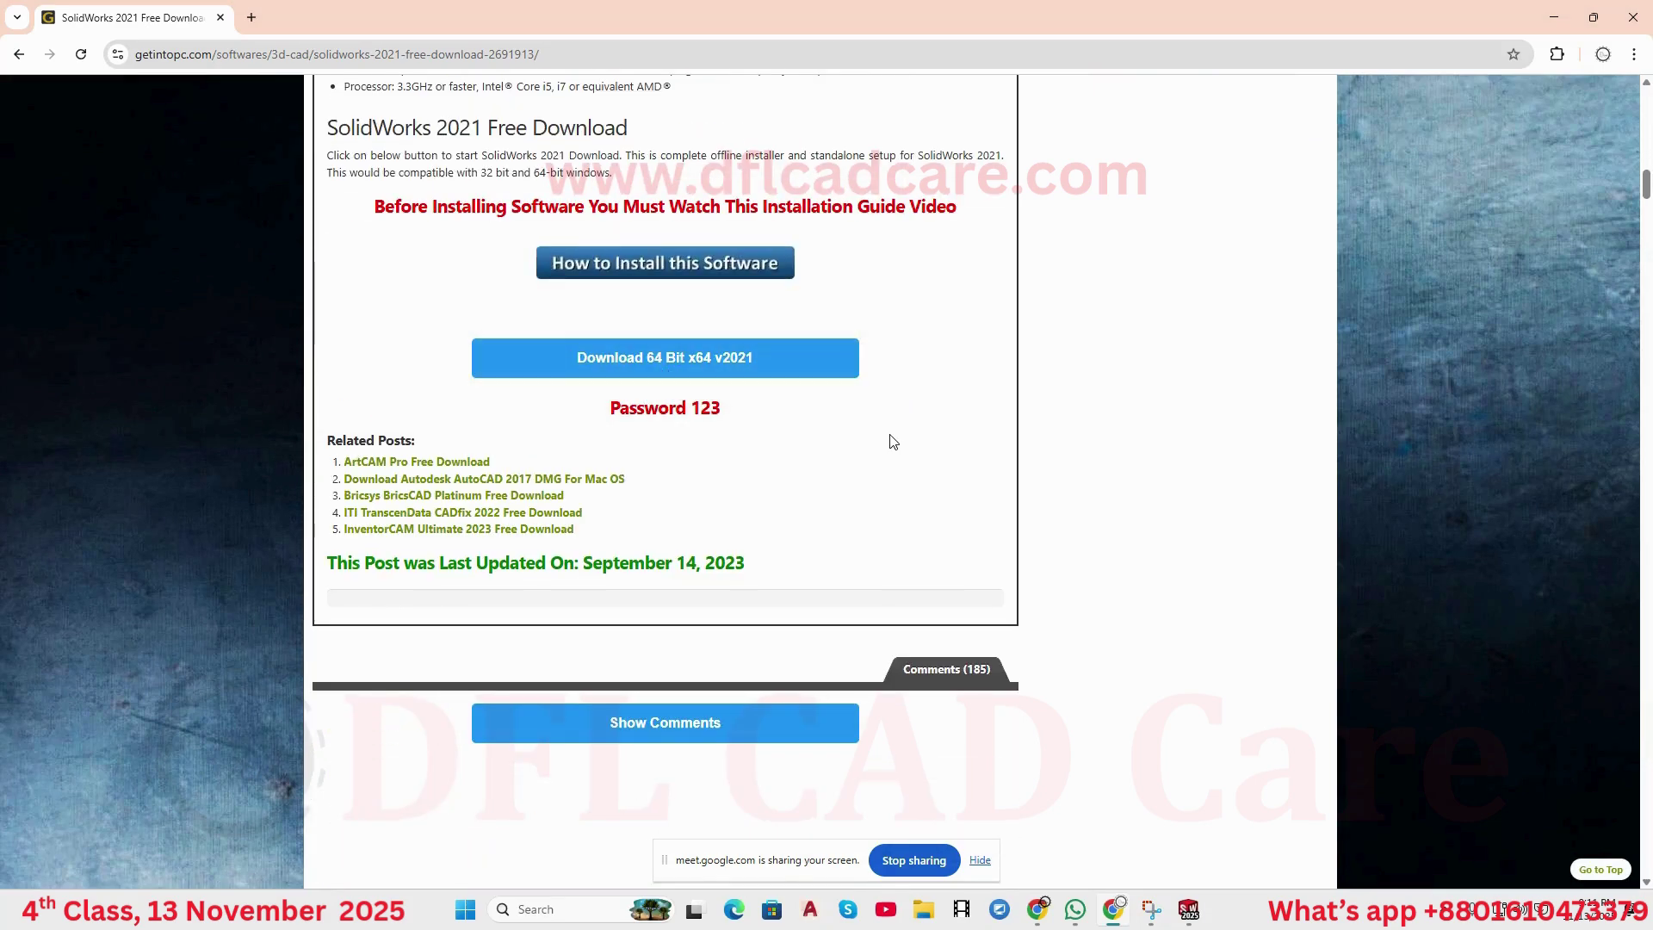
scroll(893, 441, down, 10)
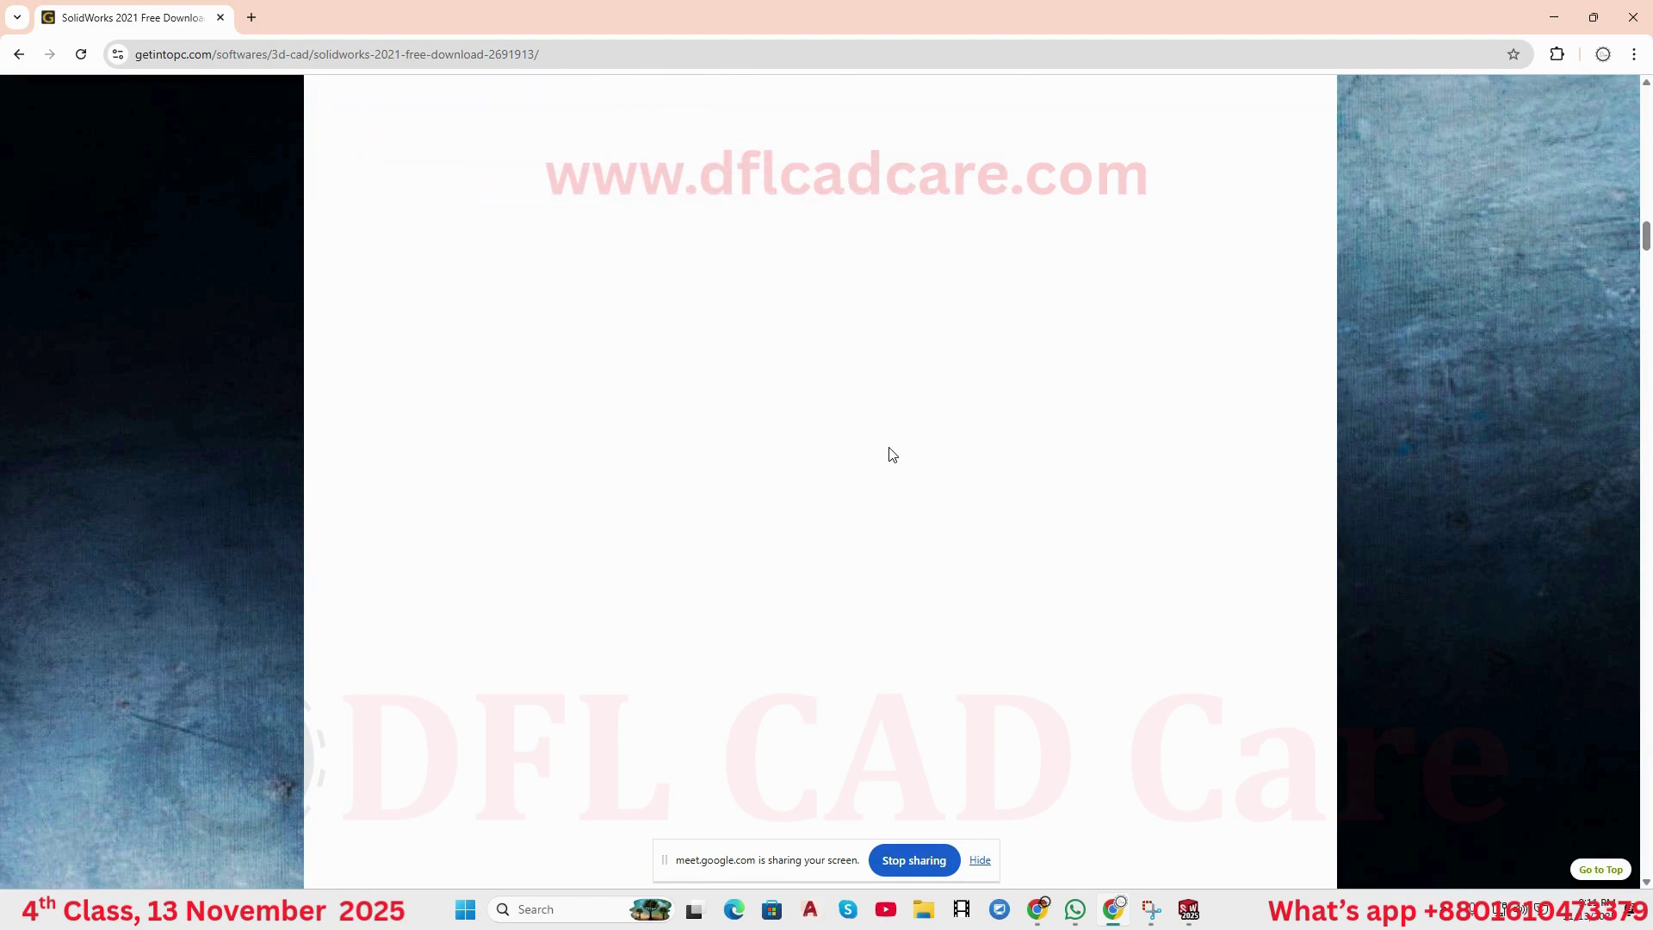
scroll(889, 444, up, 10)
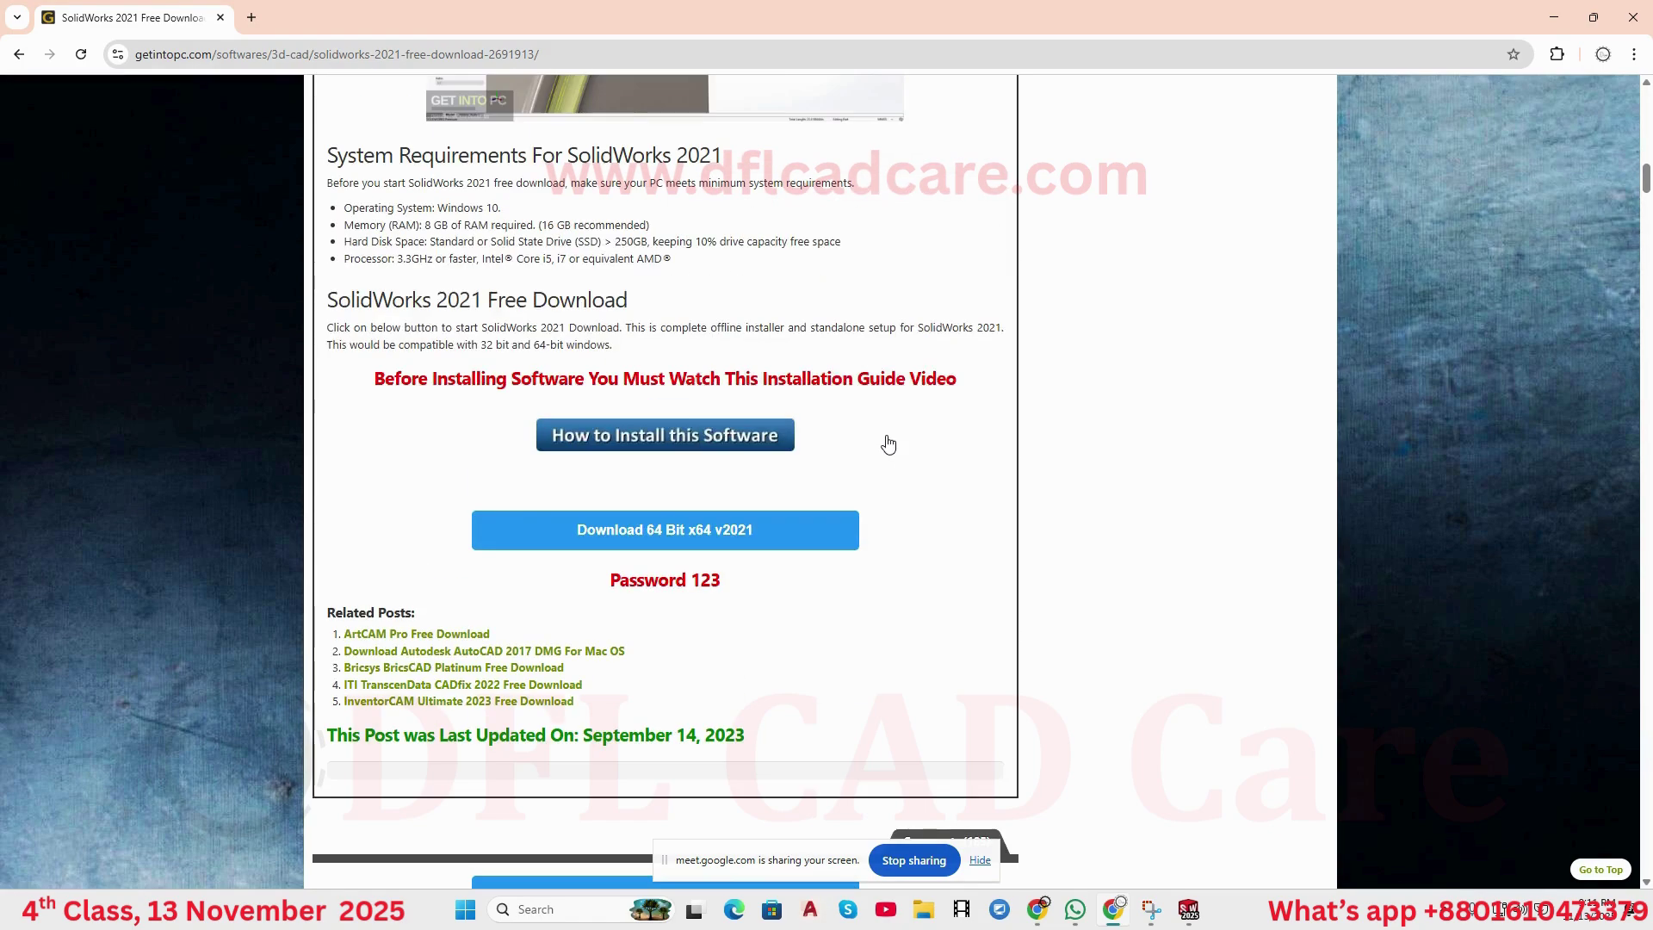
scroll(888, 445, up, 5)
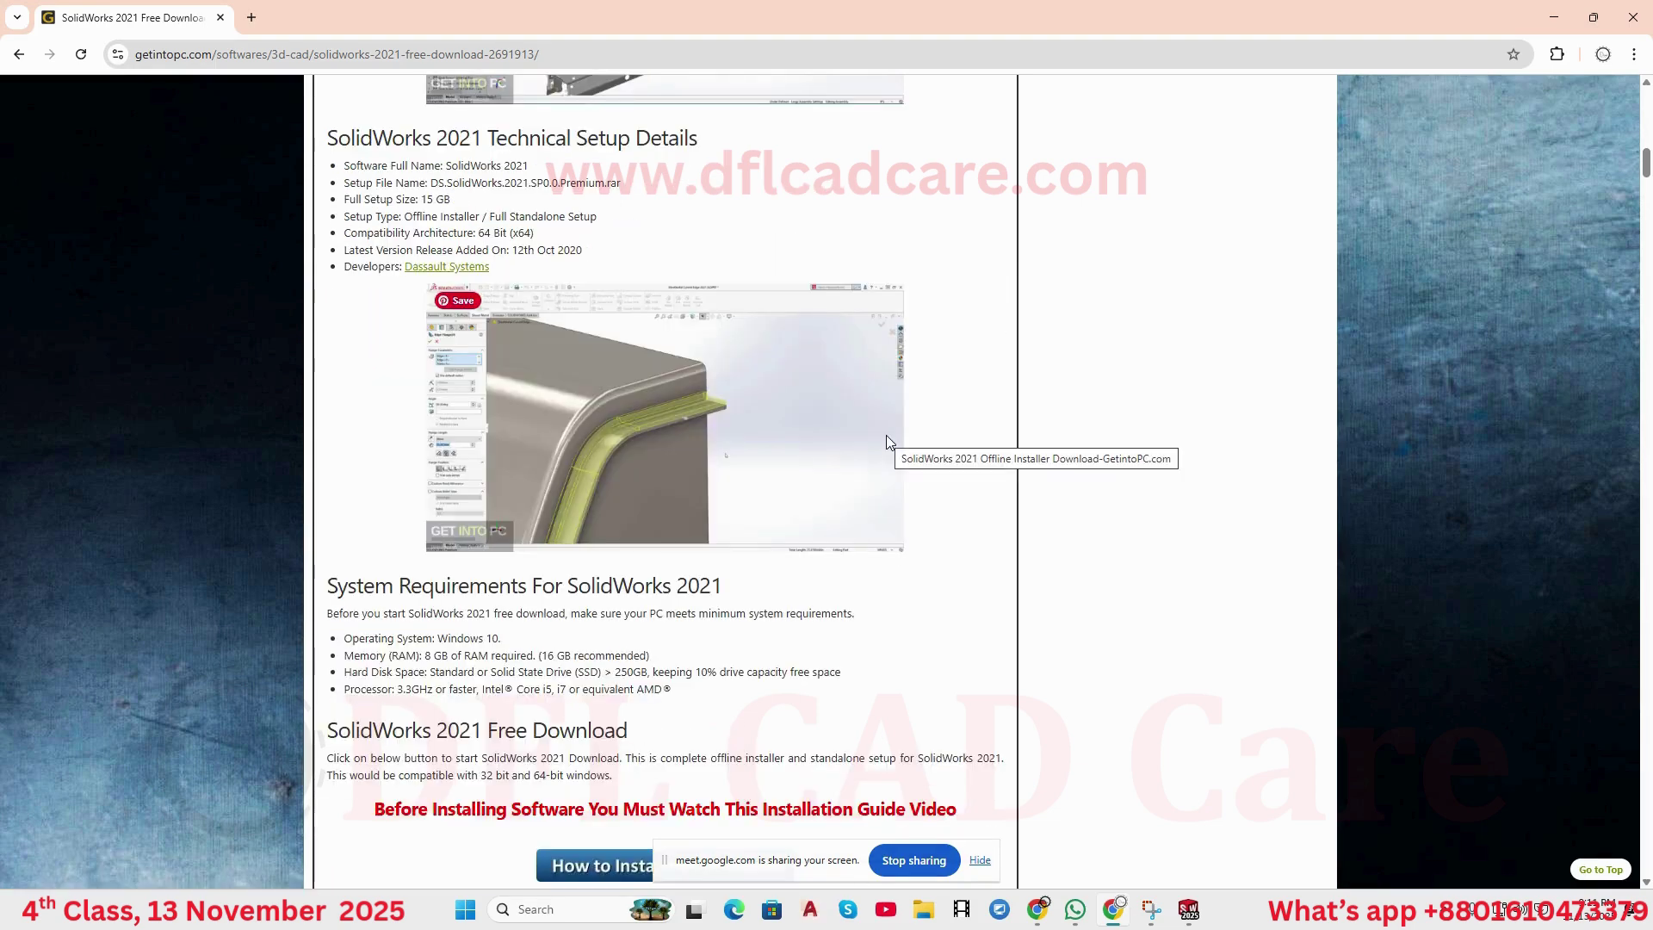
- Search the Get Into PC site for "solidworks 18"
scroll(887, 436, up, 15)
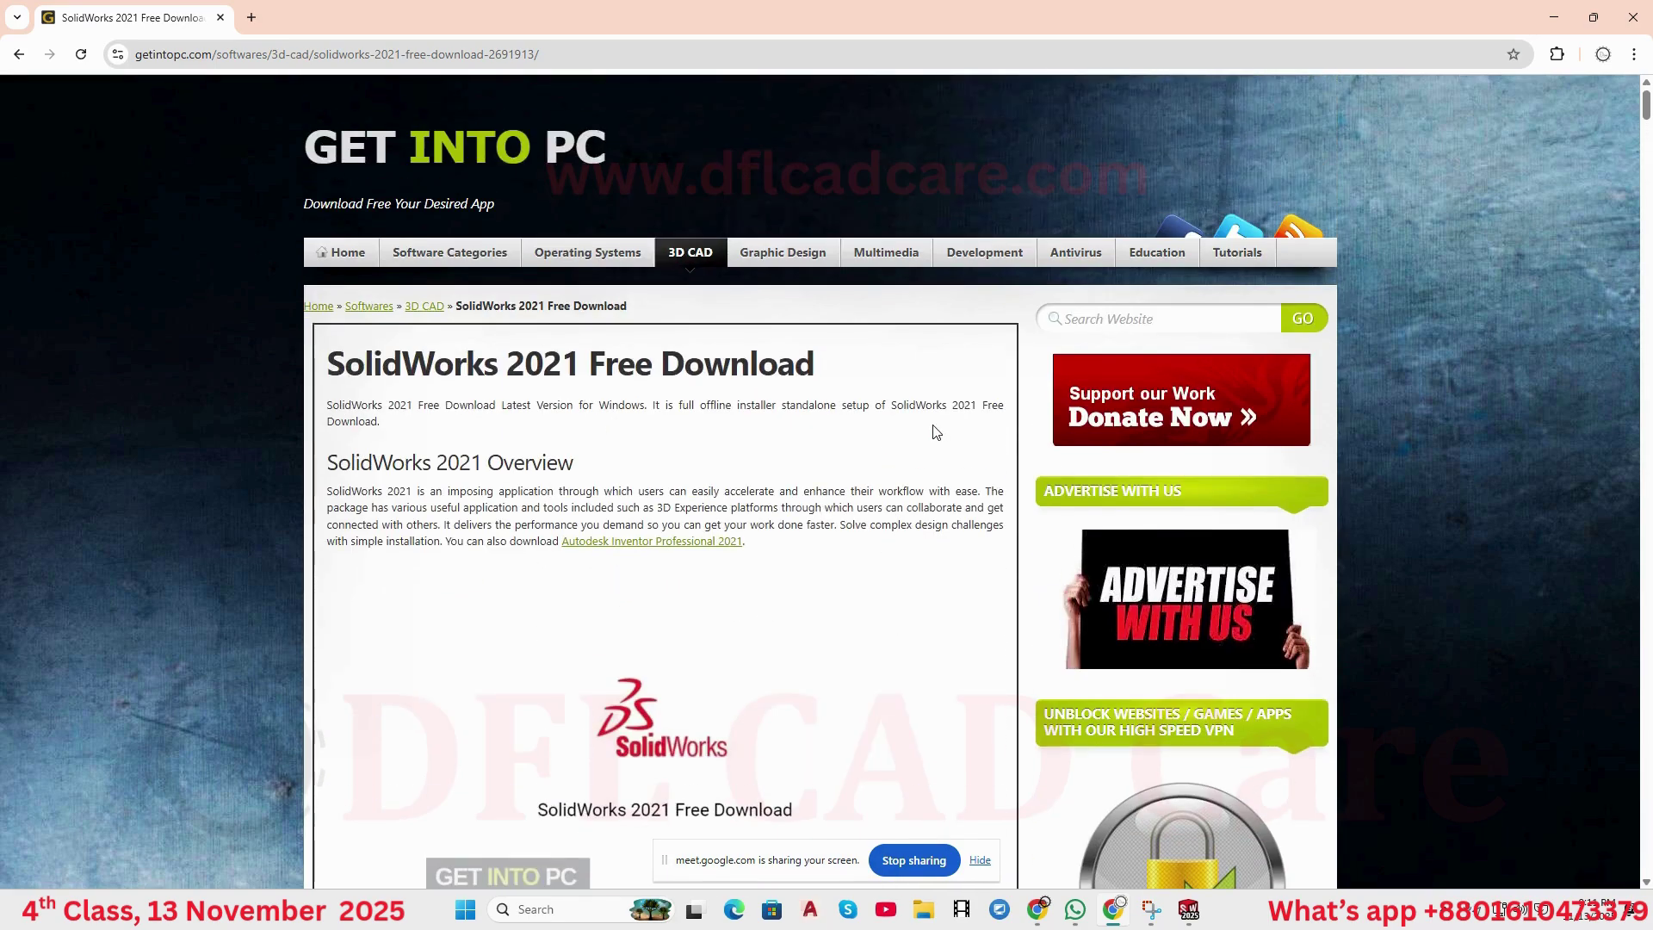
click(1119, 319)
text(solidworks )
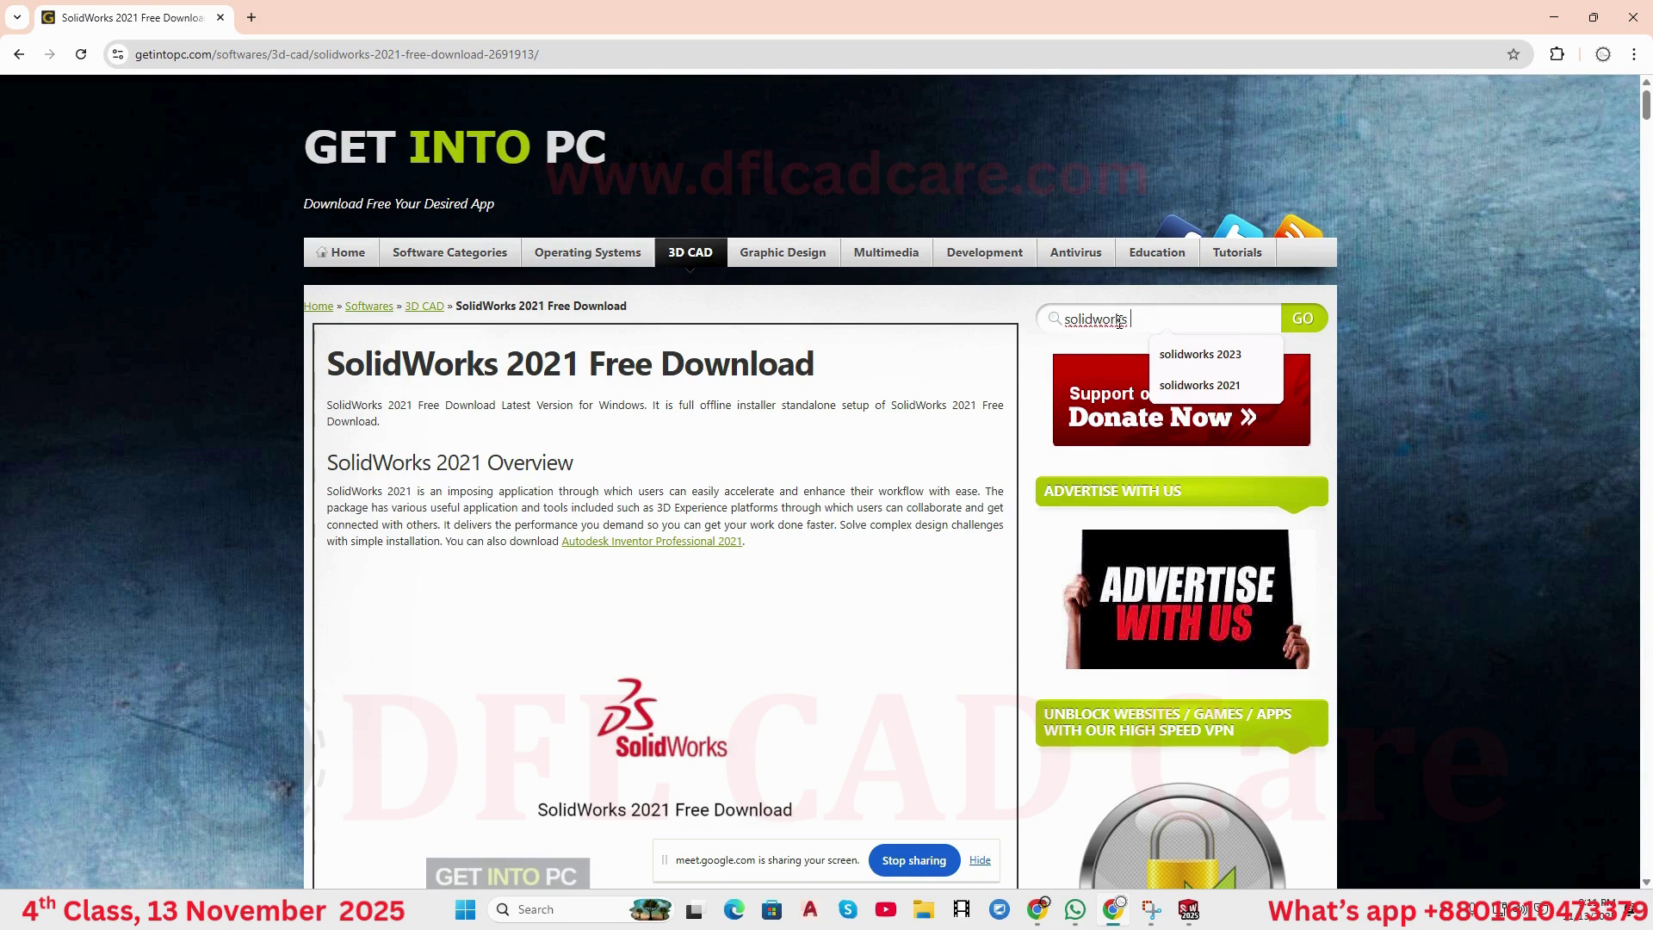
text(18)
key(Return)
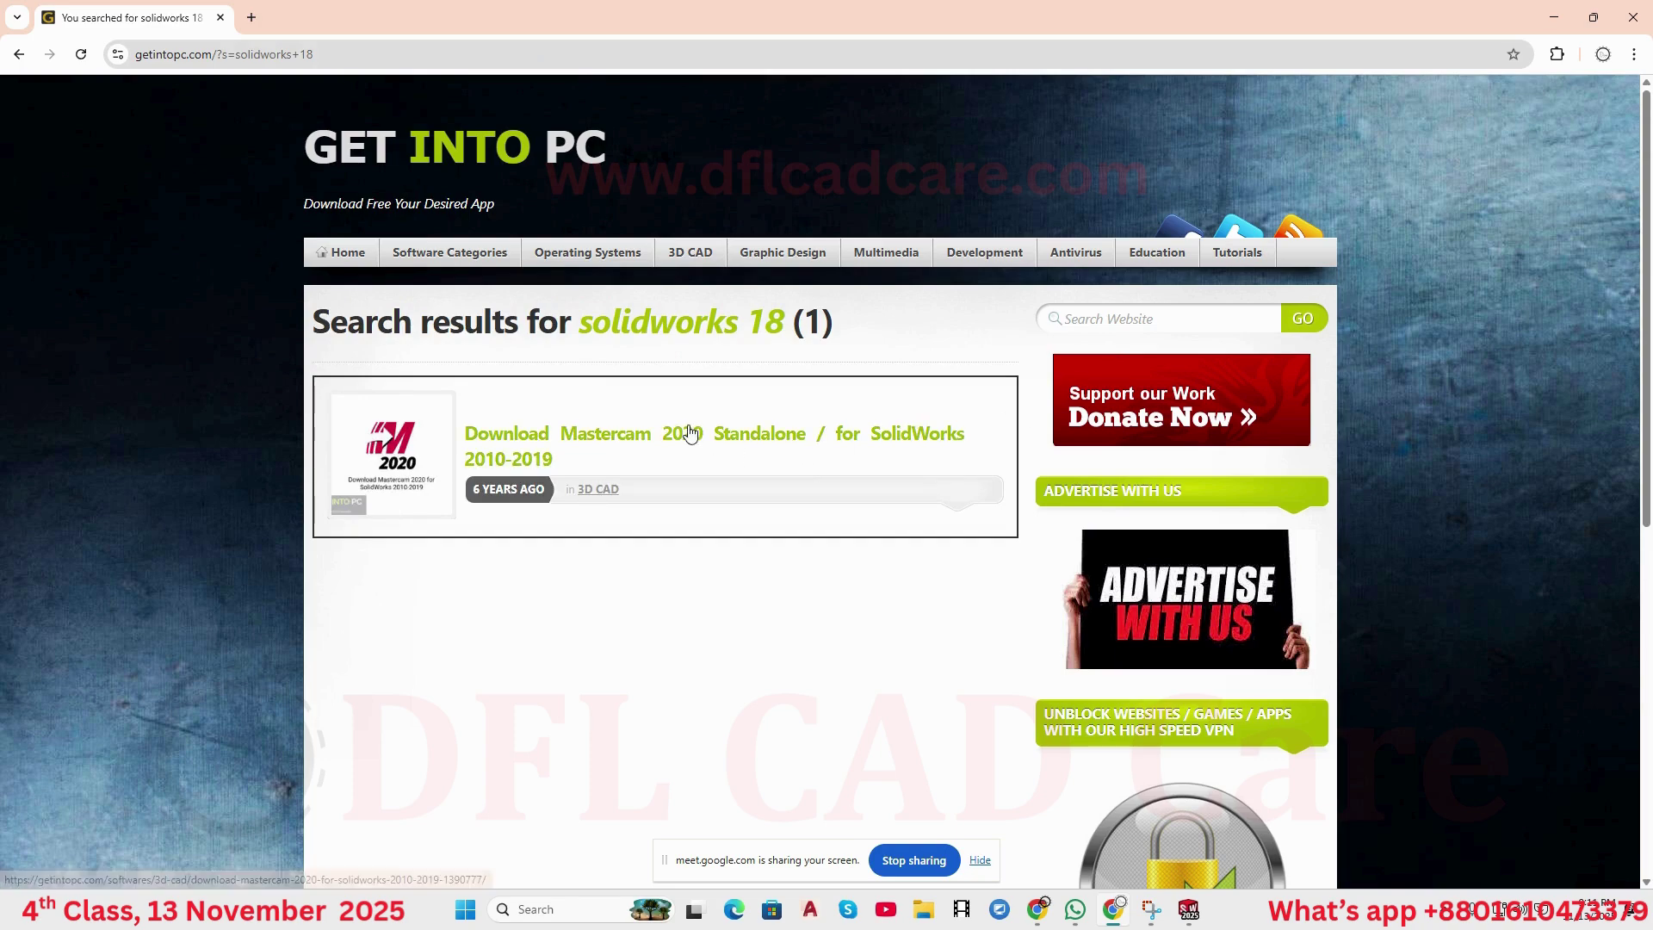
- Open the Mastercam 2020 for SolidWorks 2010-2019 result and examine its setup details, system requirements and download options
click(886, 422)
scroll(768, 465, down, 2)
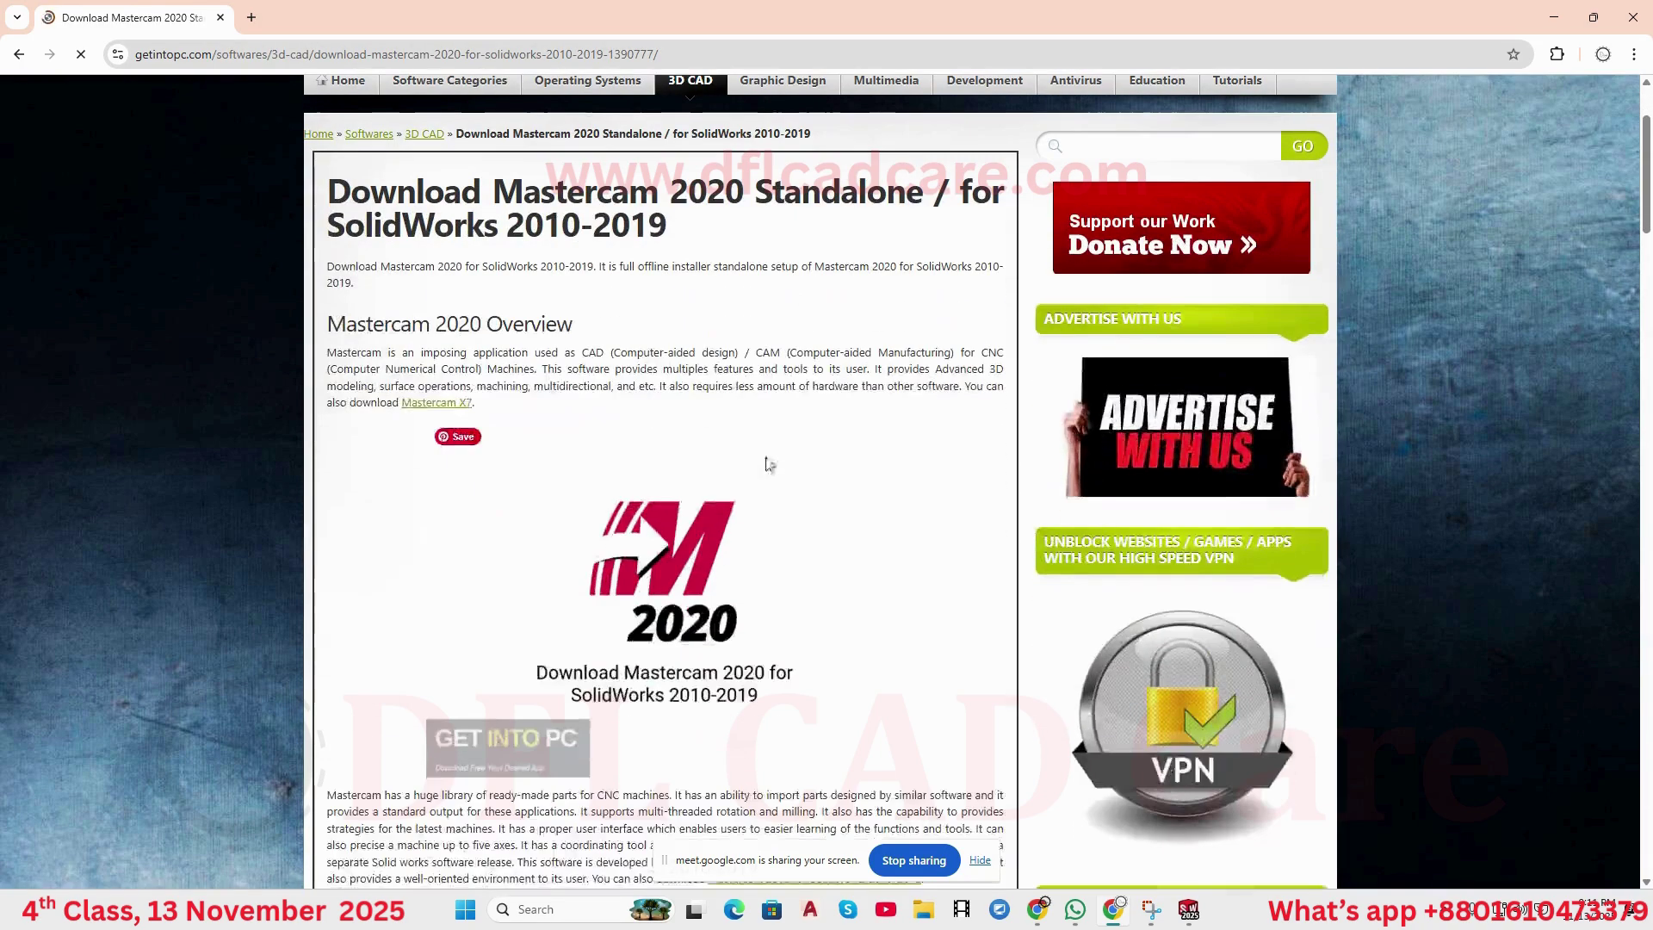
scroll(743, 482, down, 20)
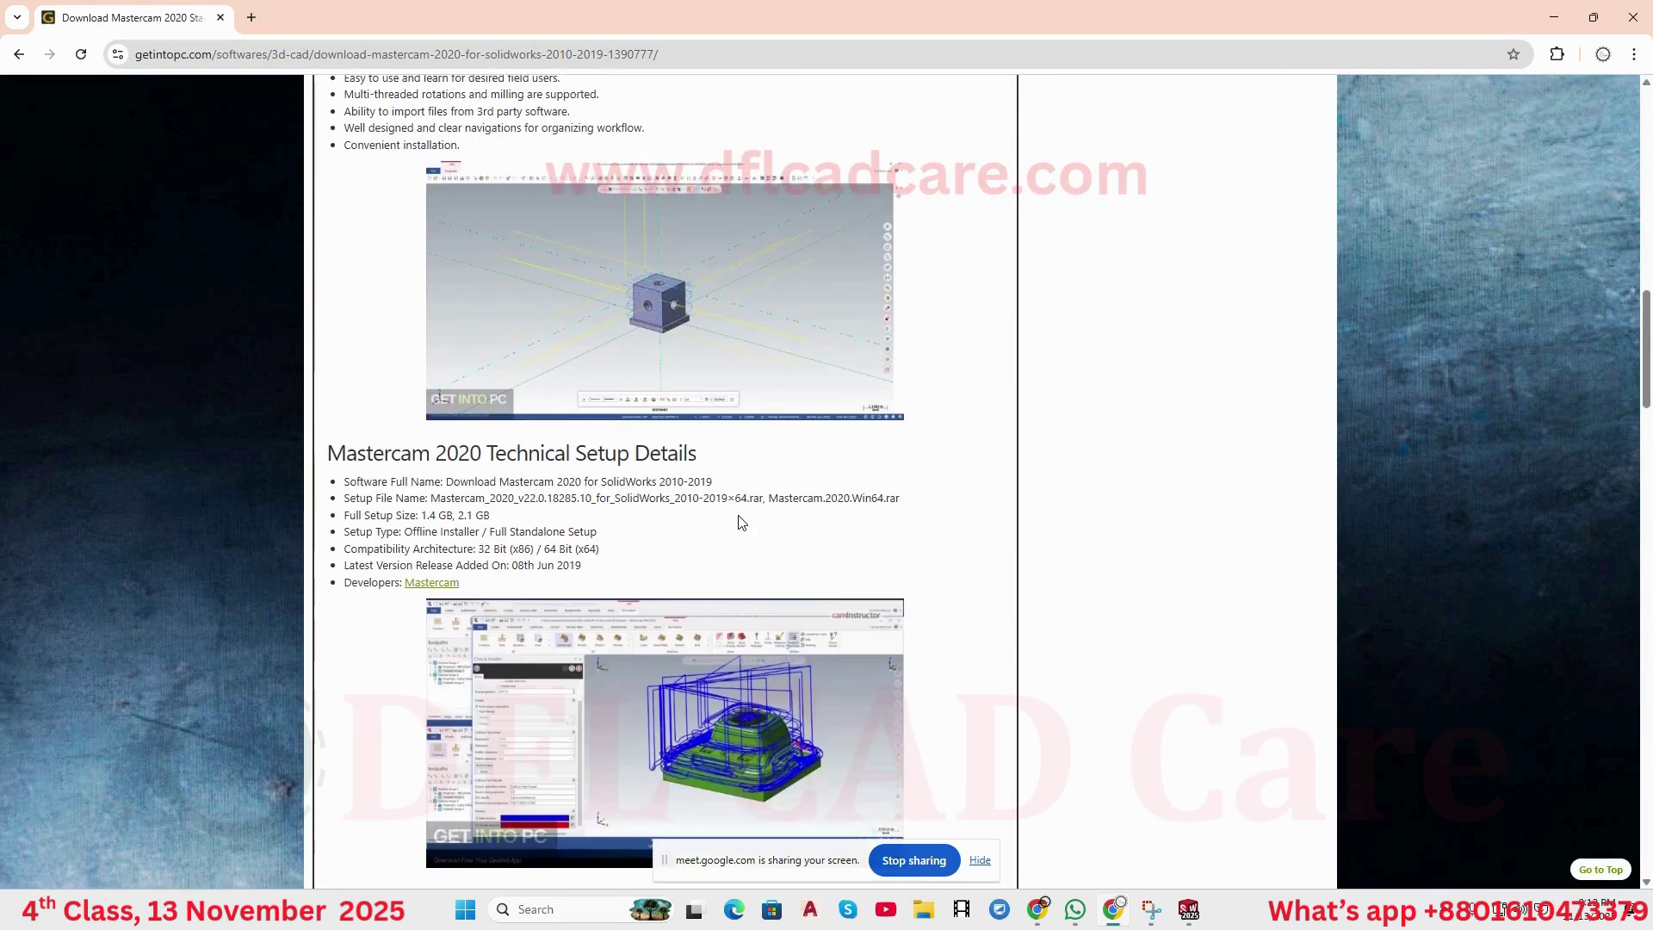
scroll(739, 521, down, 7)
scroll(741, 517, up, 6)
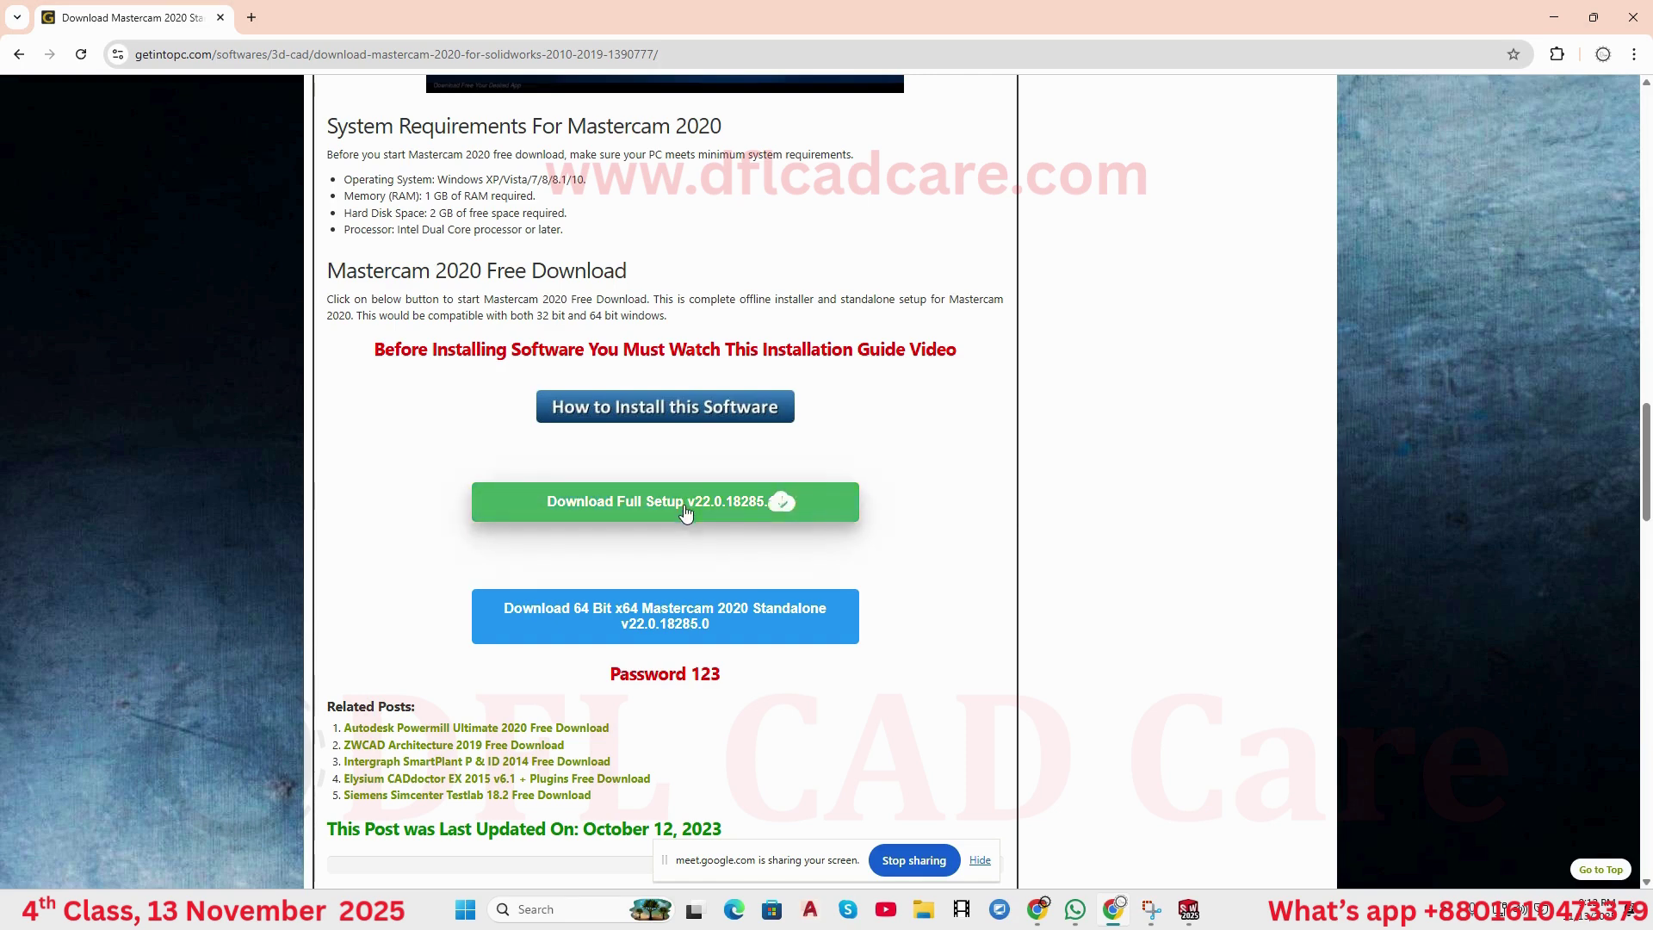
scroll(1079, 521, down, 8)
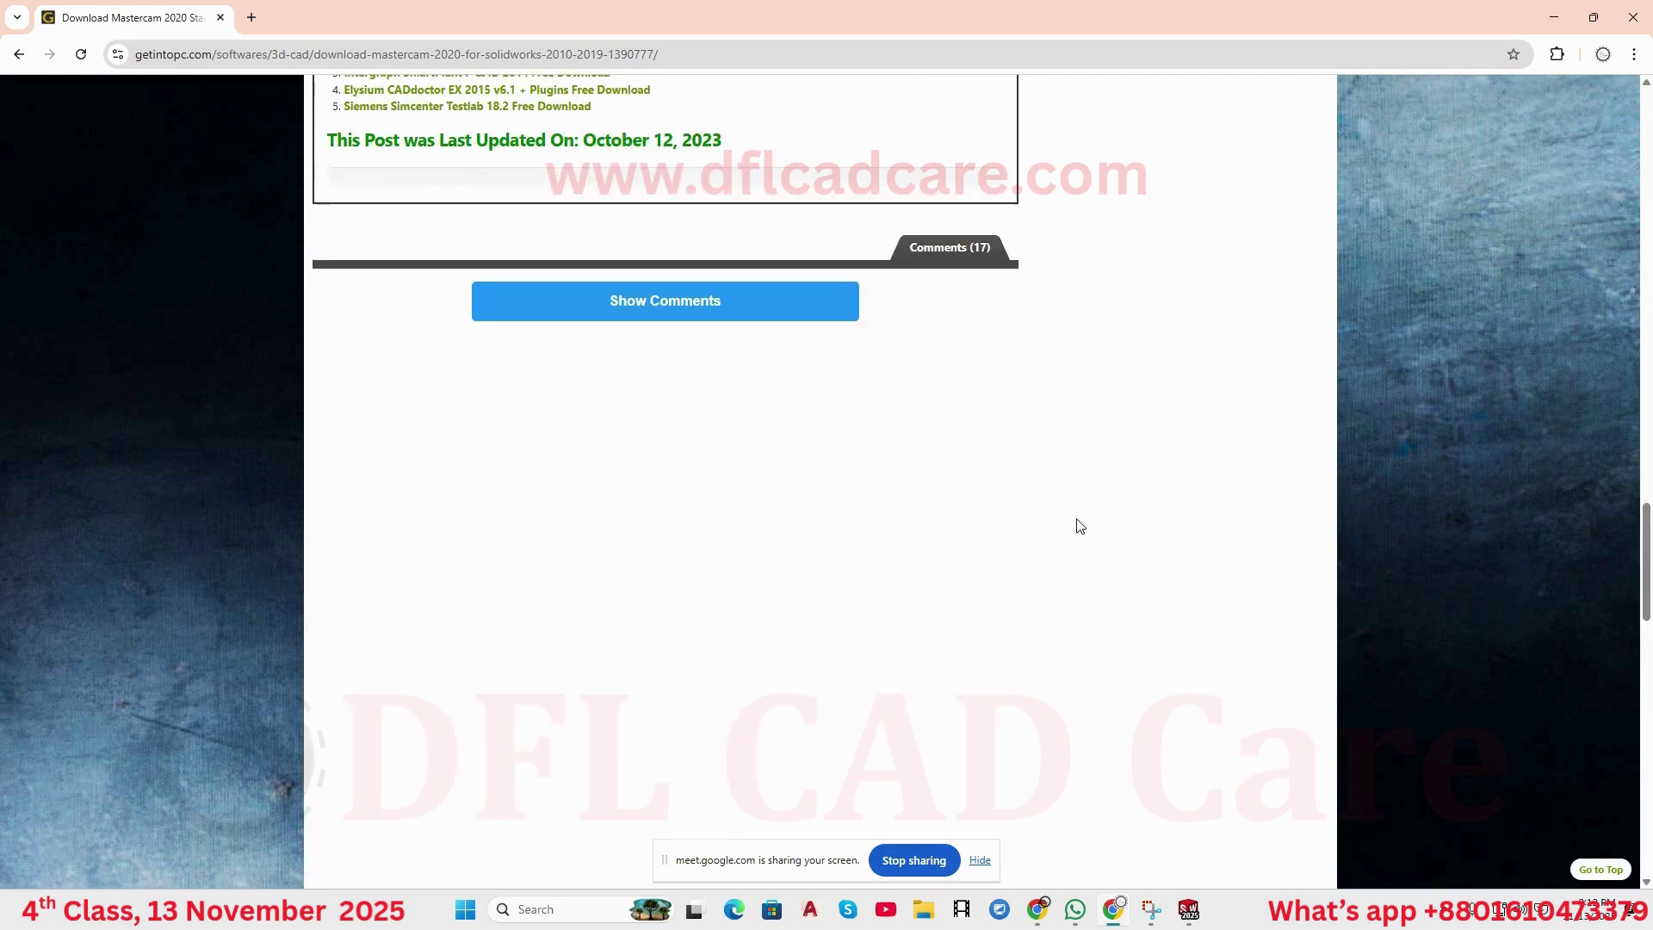
scroll(1076, 521, down, 8)
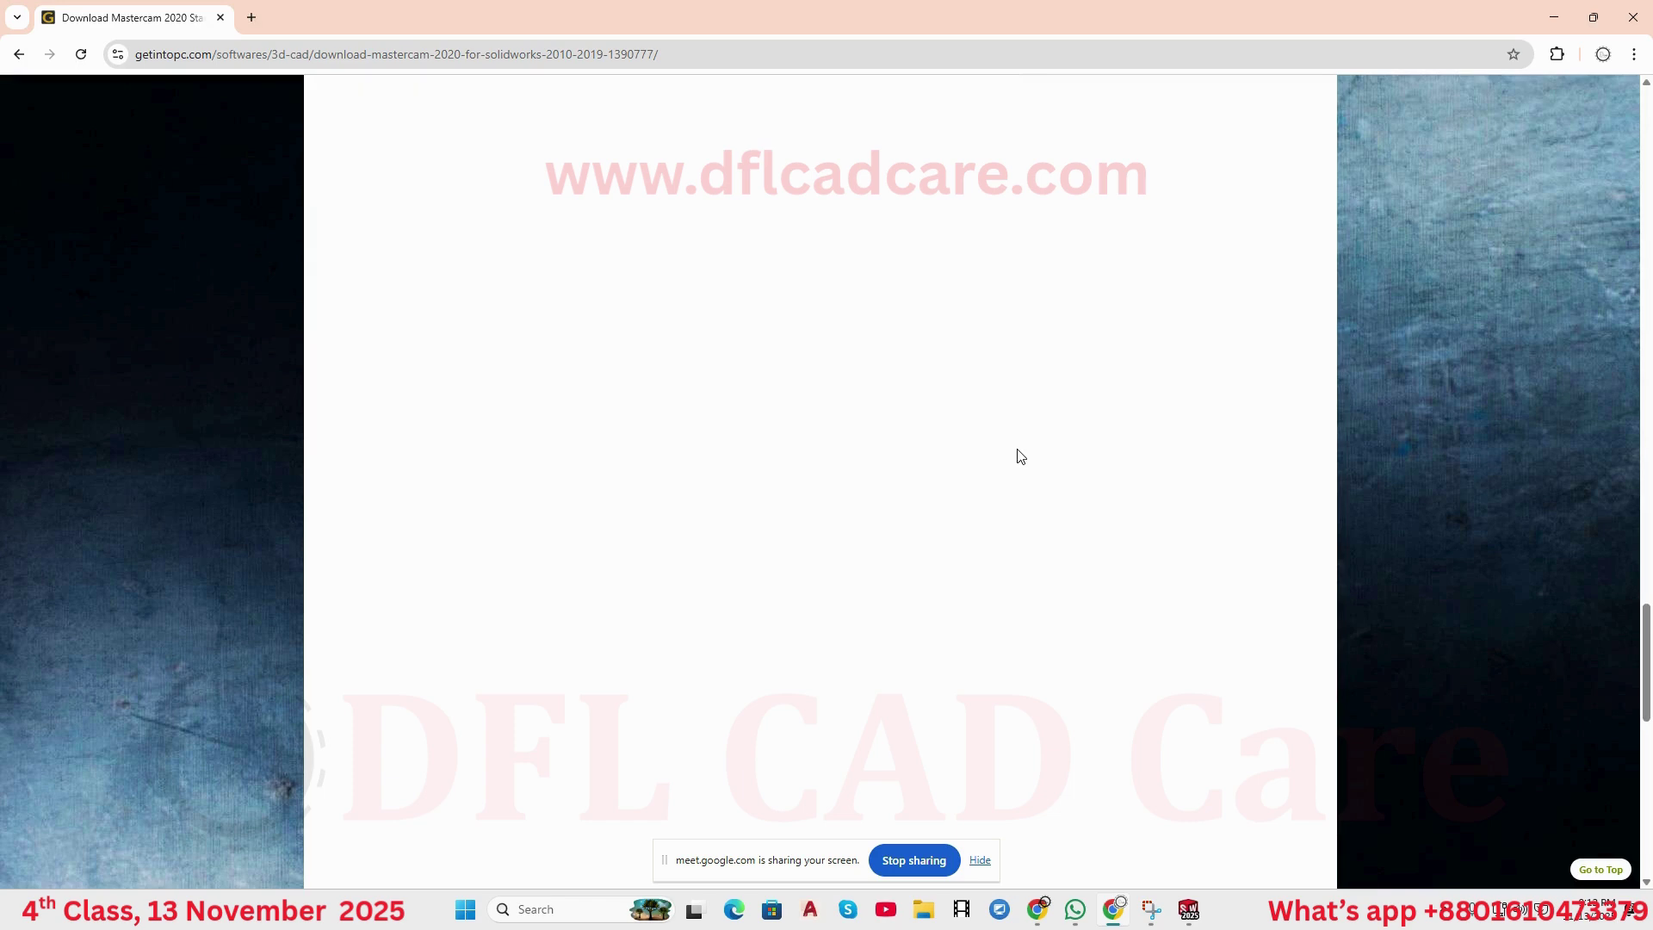
- Minimize the browser to return to the empty sketch in SOLIDWORKS
click(1554, 17)
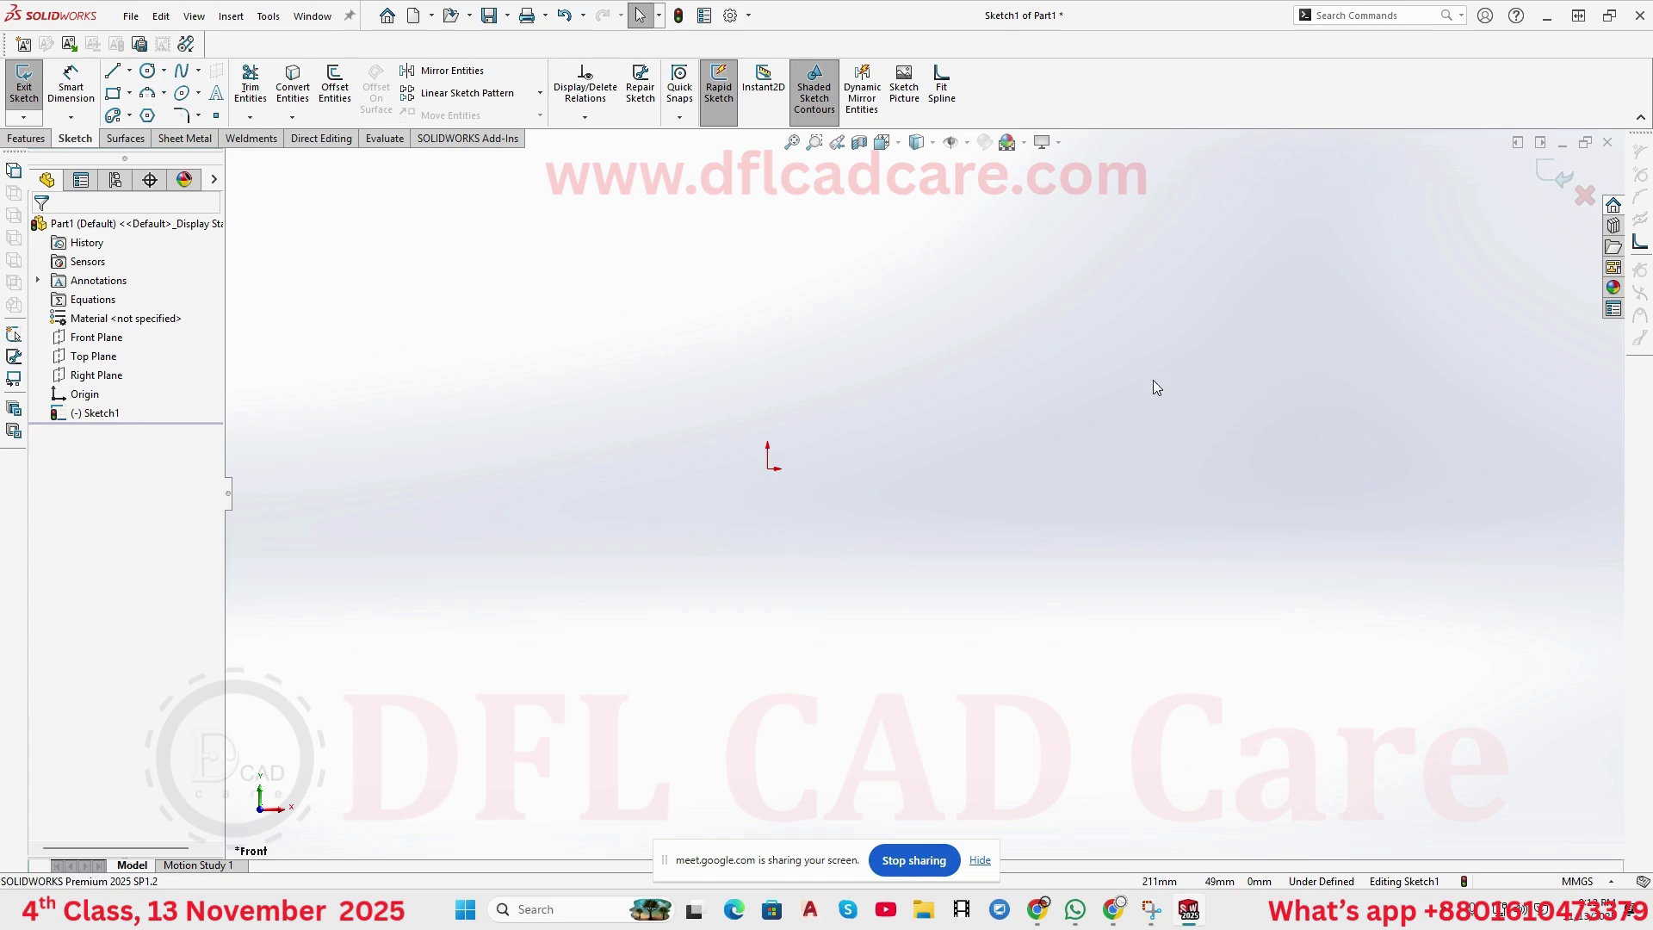
scroll(865, 436, down, 3)
scroll(865, 437, down, 3)
scroll(864, 441, down, 2)
scroll(865, 445, up, 3)
- Switch to the Google Meet call window
click(1111, 904)
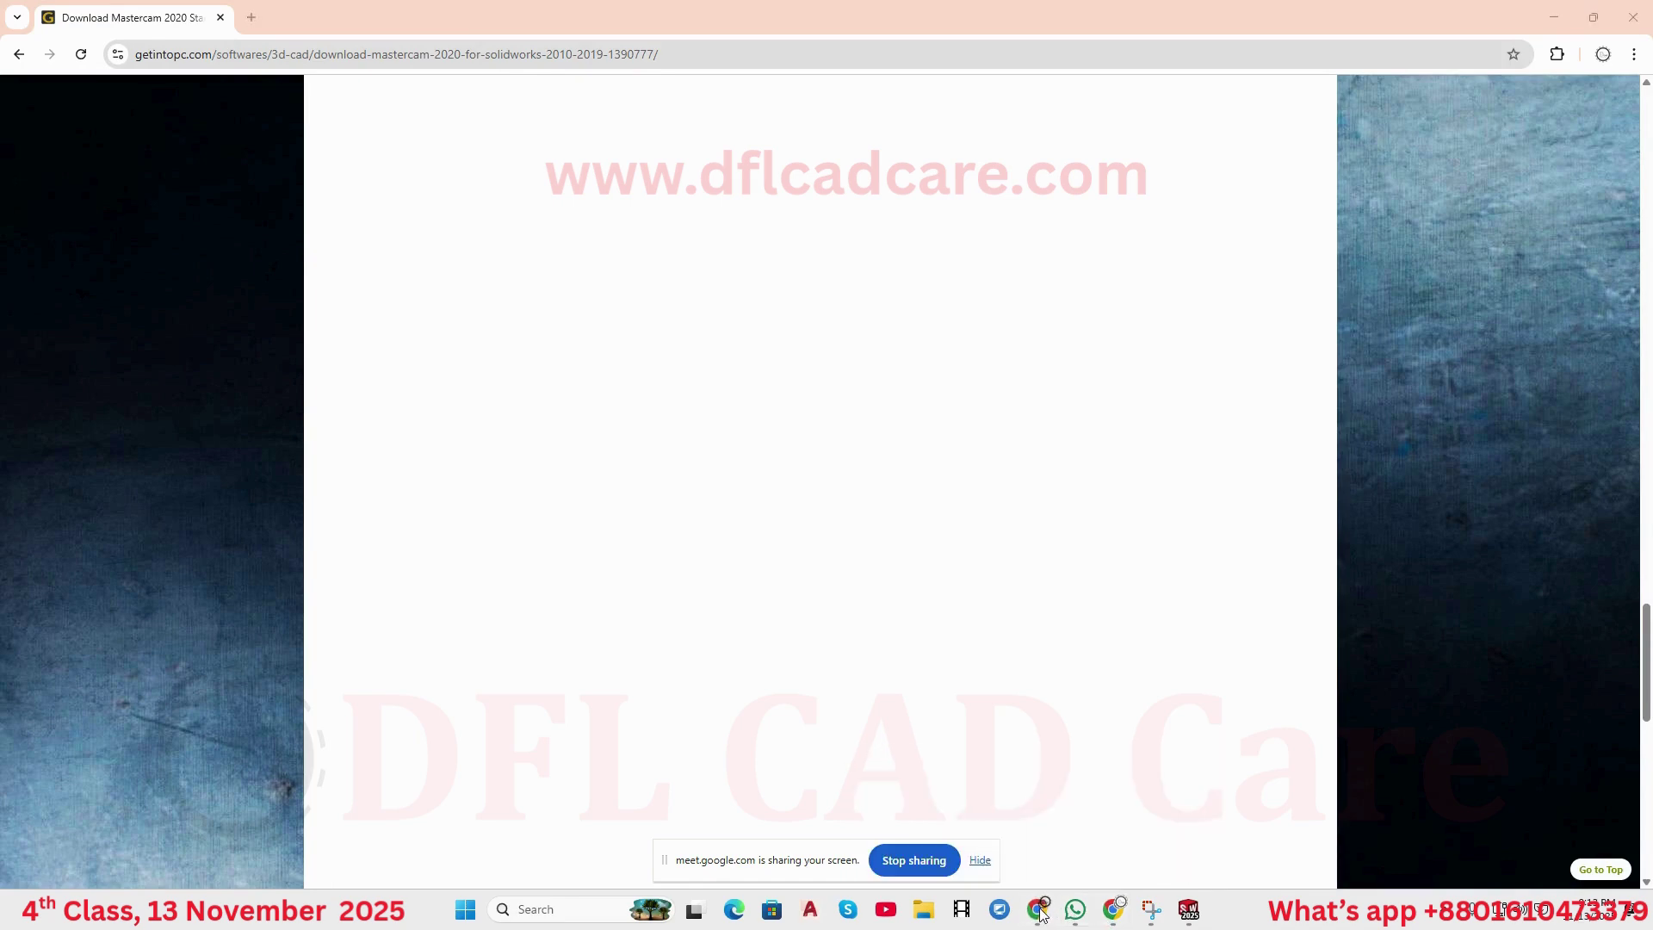
mouse_move(1039, 909)
mouse_move(997, 851)
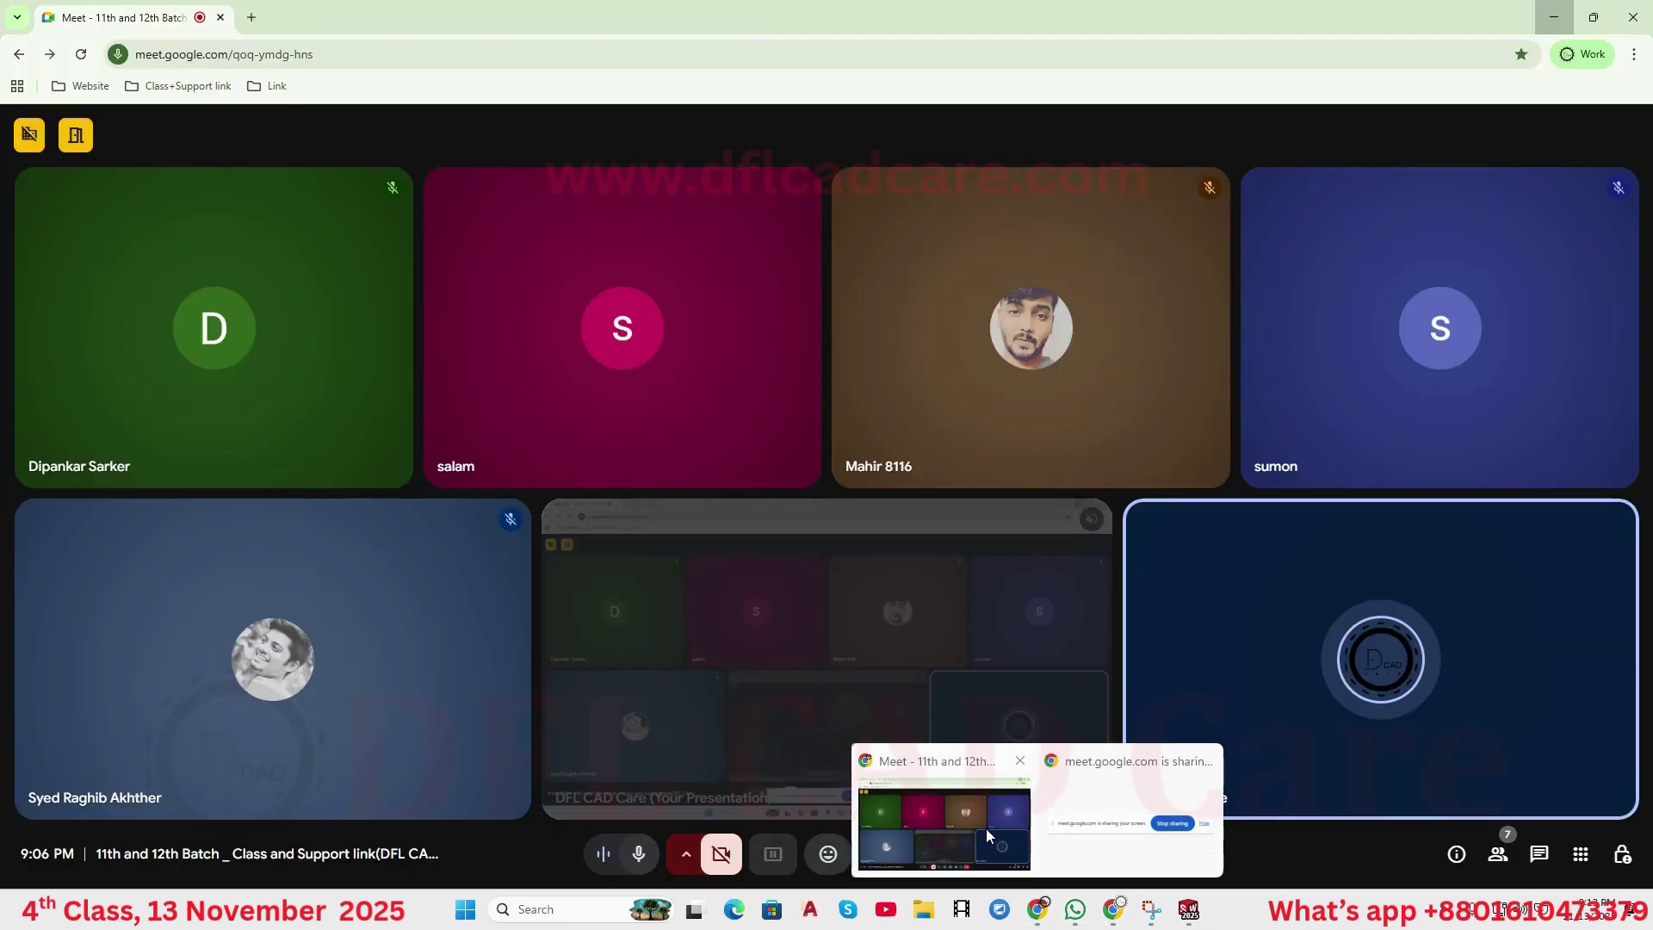
click(980, 820)
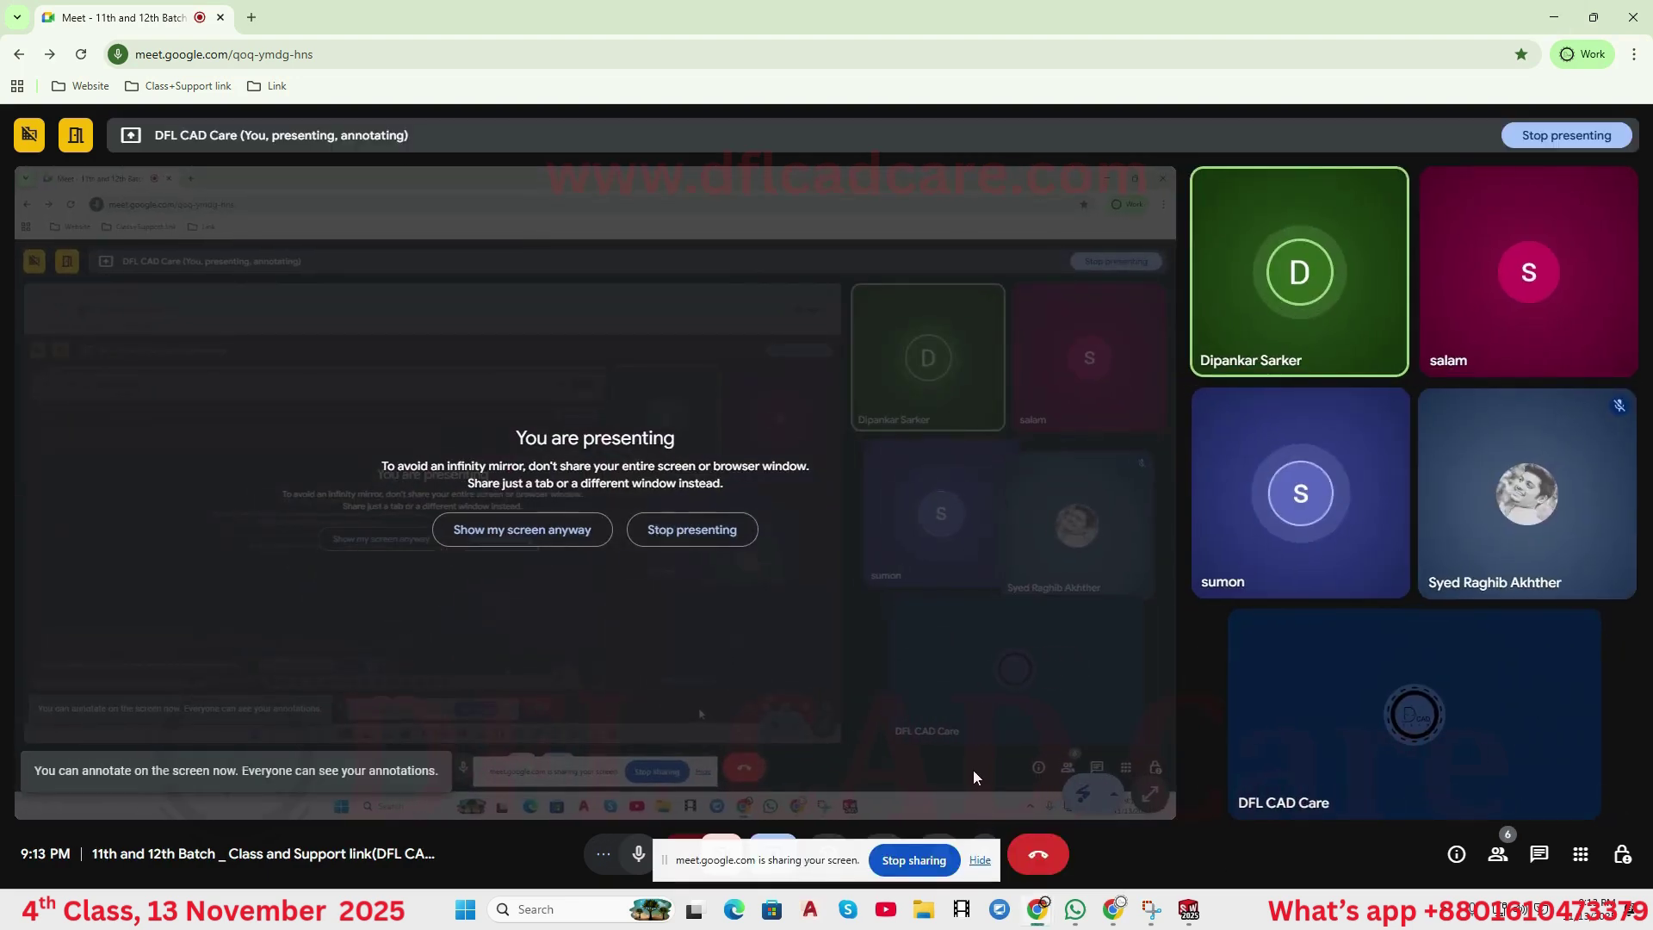
- Minimize the Google Meet call and the Get Into PC browser window to return to the empty sketch in SOLIDWORKS
mouse_move(1299, 501)
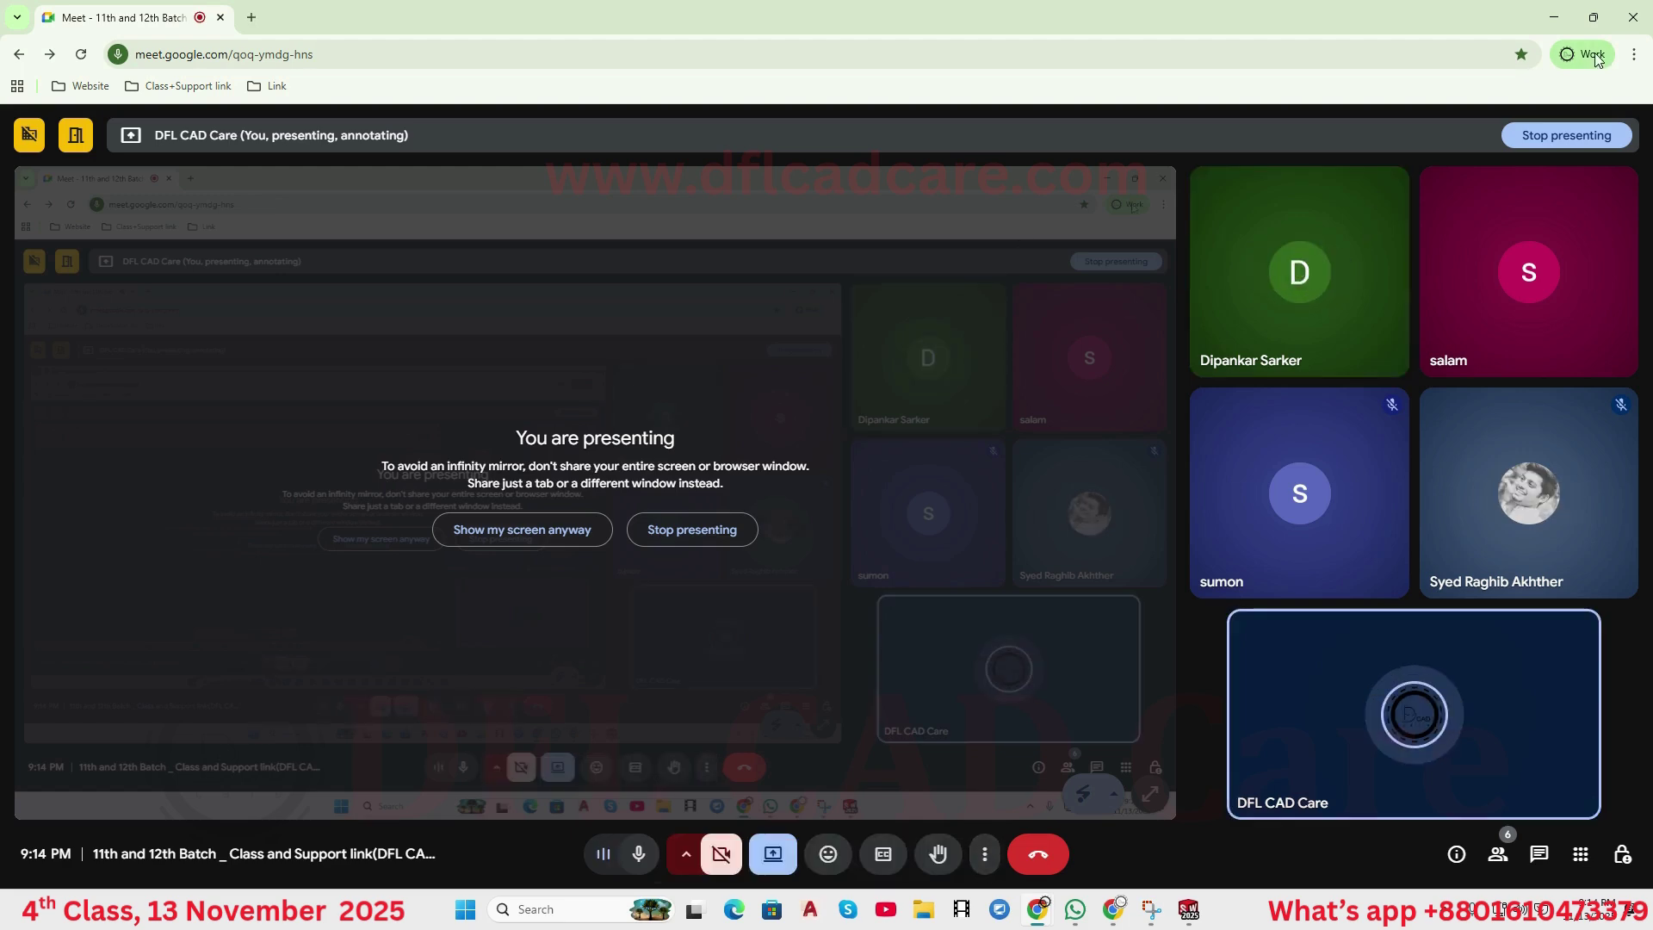
click(1556, 21)
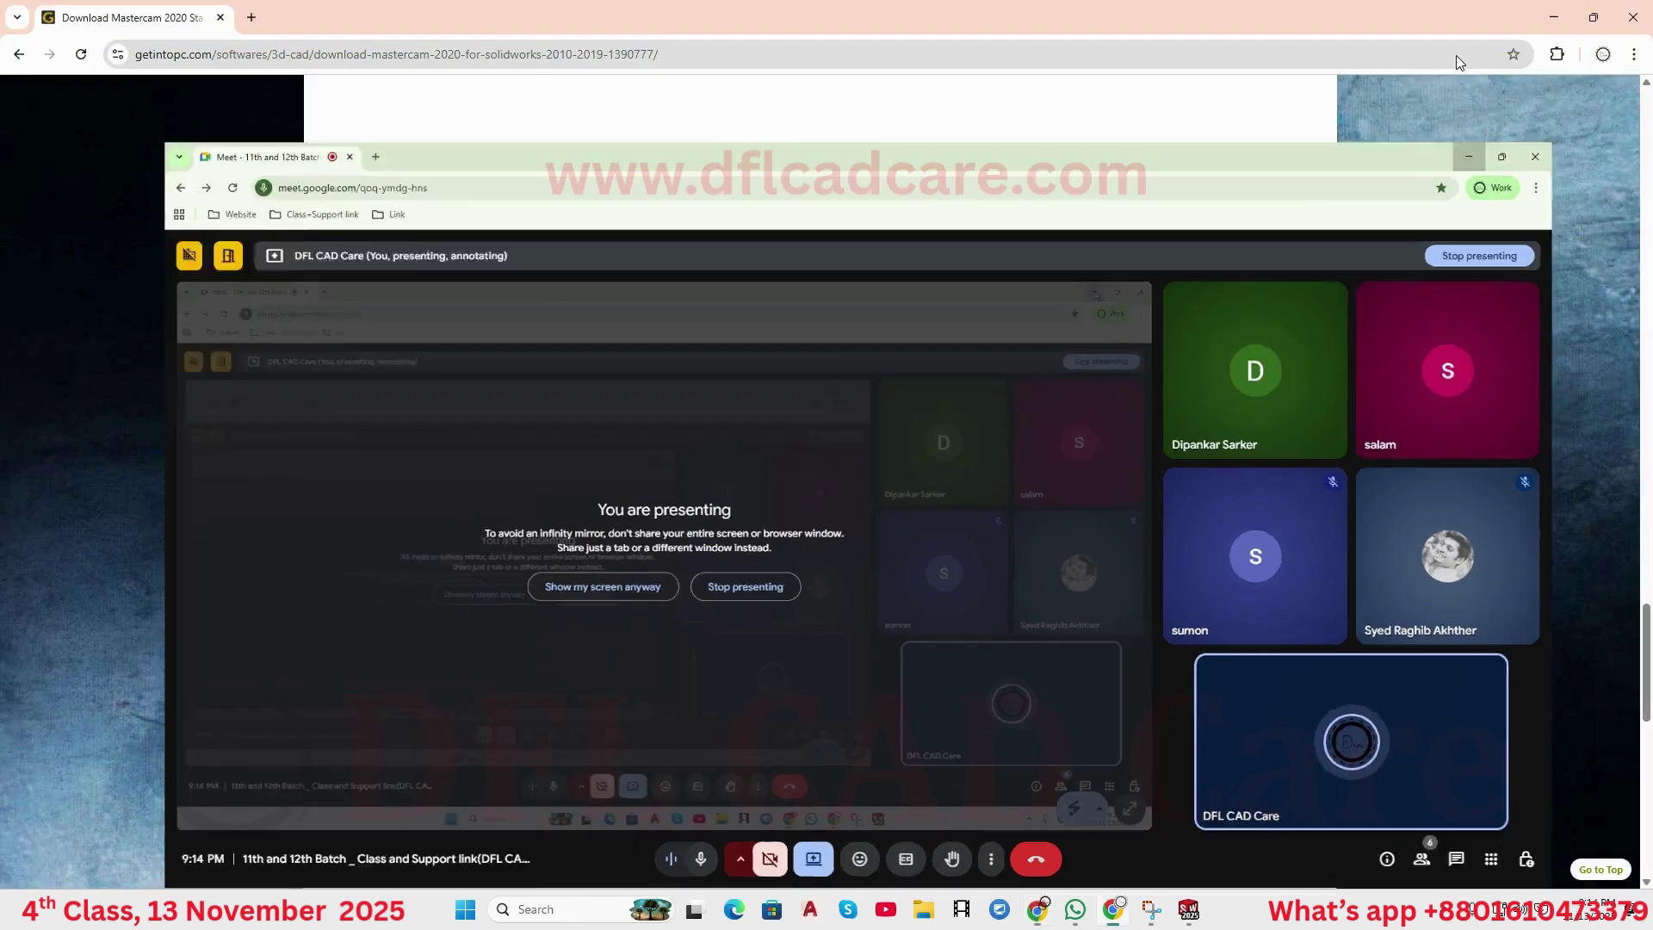
click(1548, 19)
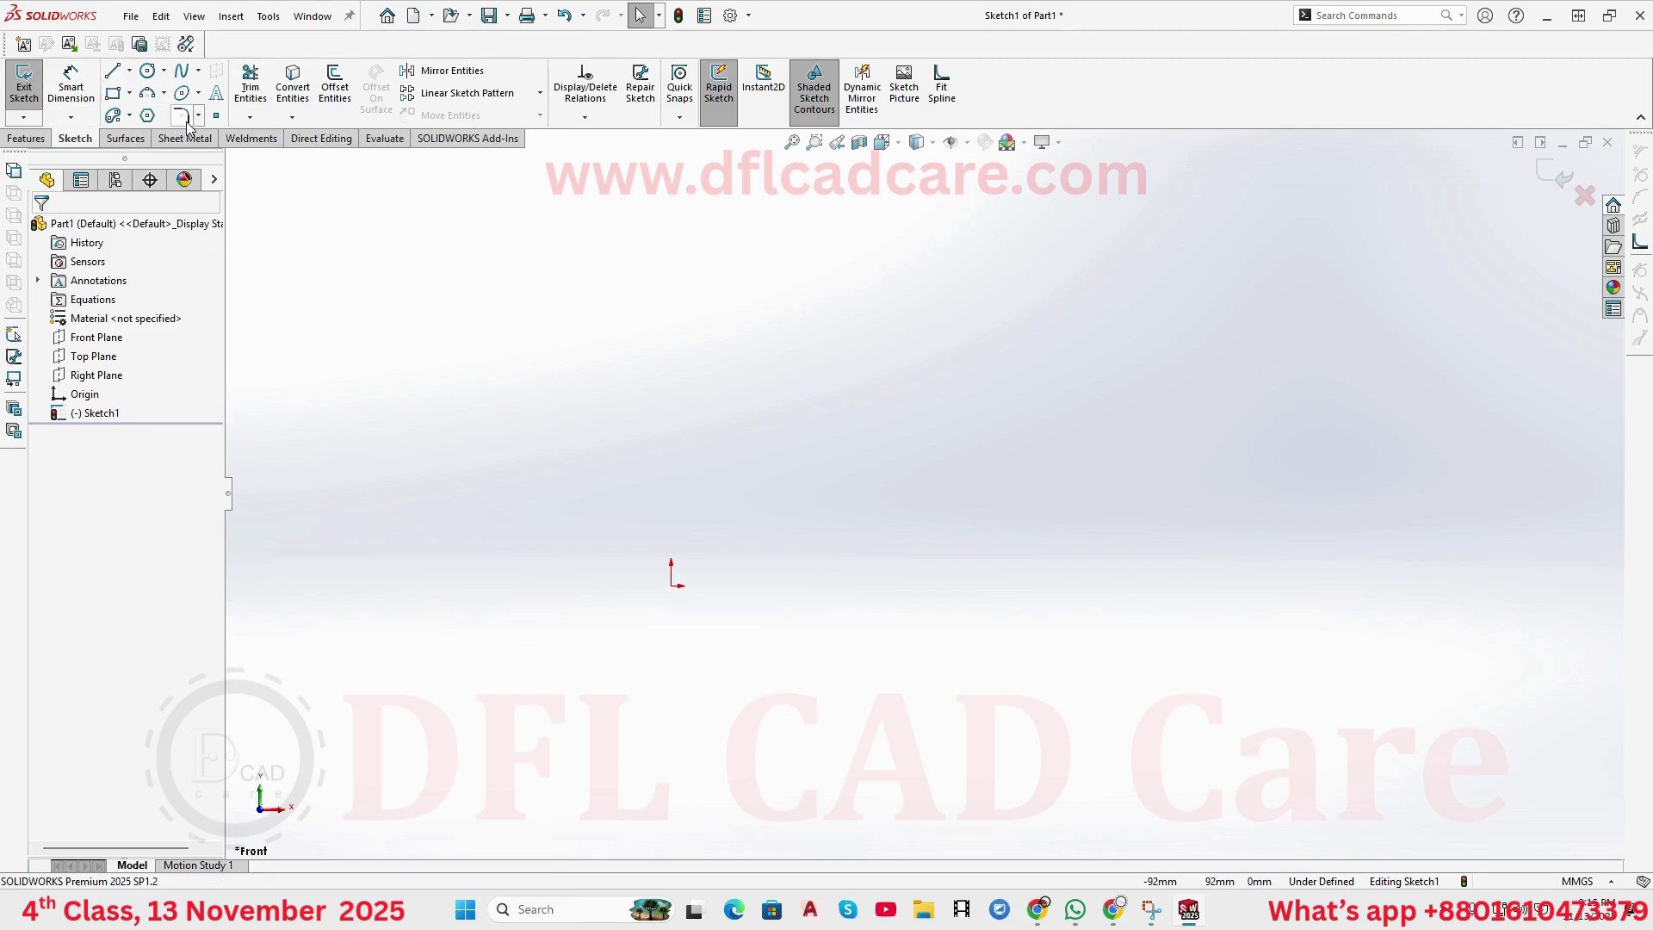
- Sketch a vertical line about 82 mm long down to the origin, followed by a horizontal line from the origin towards positive X
click(112, 71)
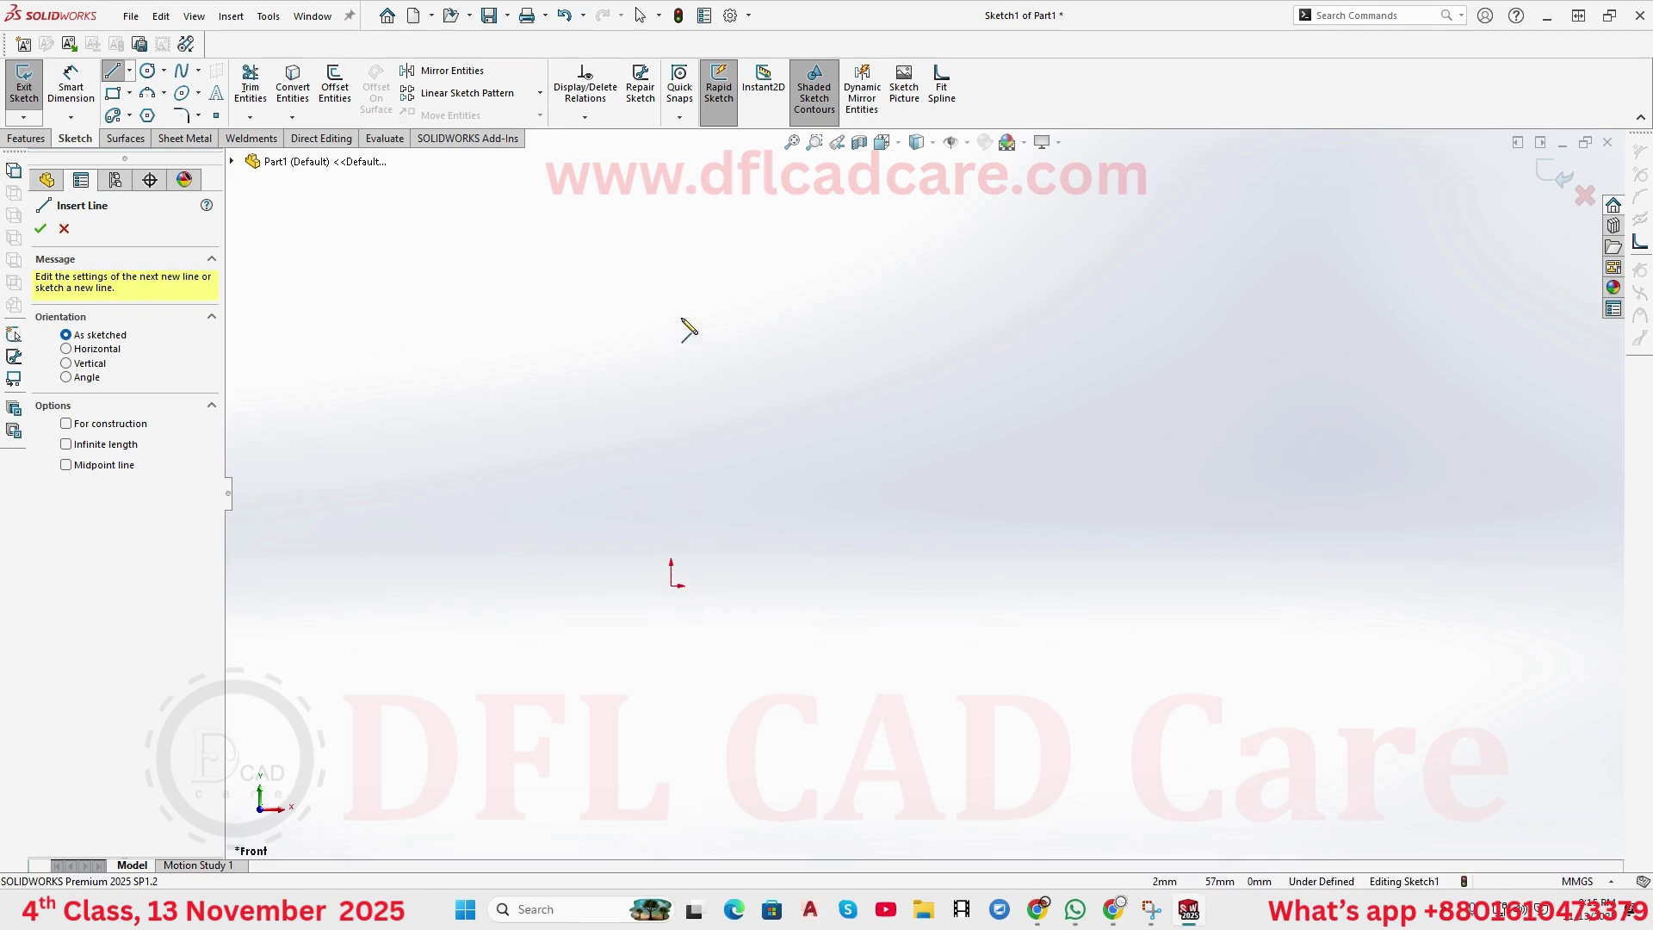
click(672, 202)
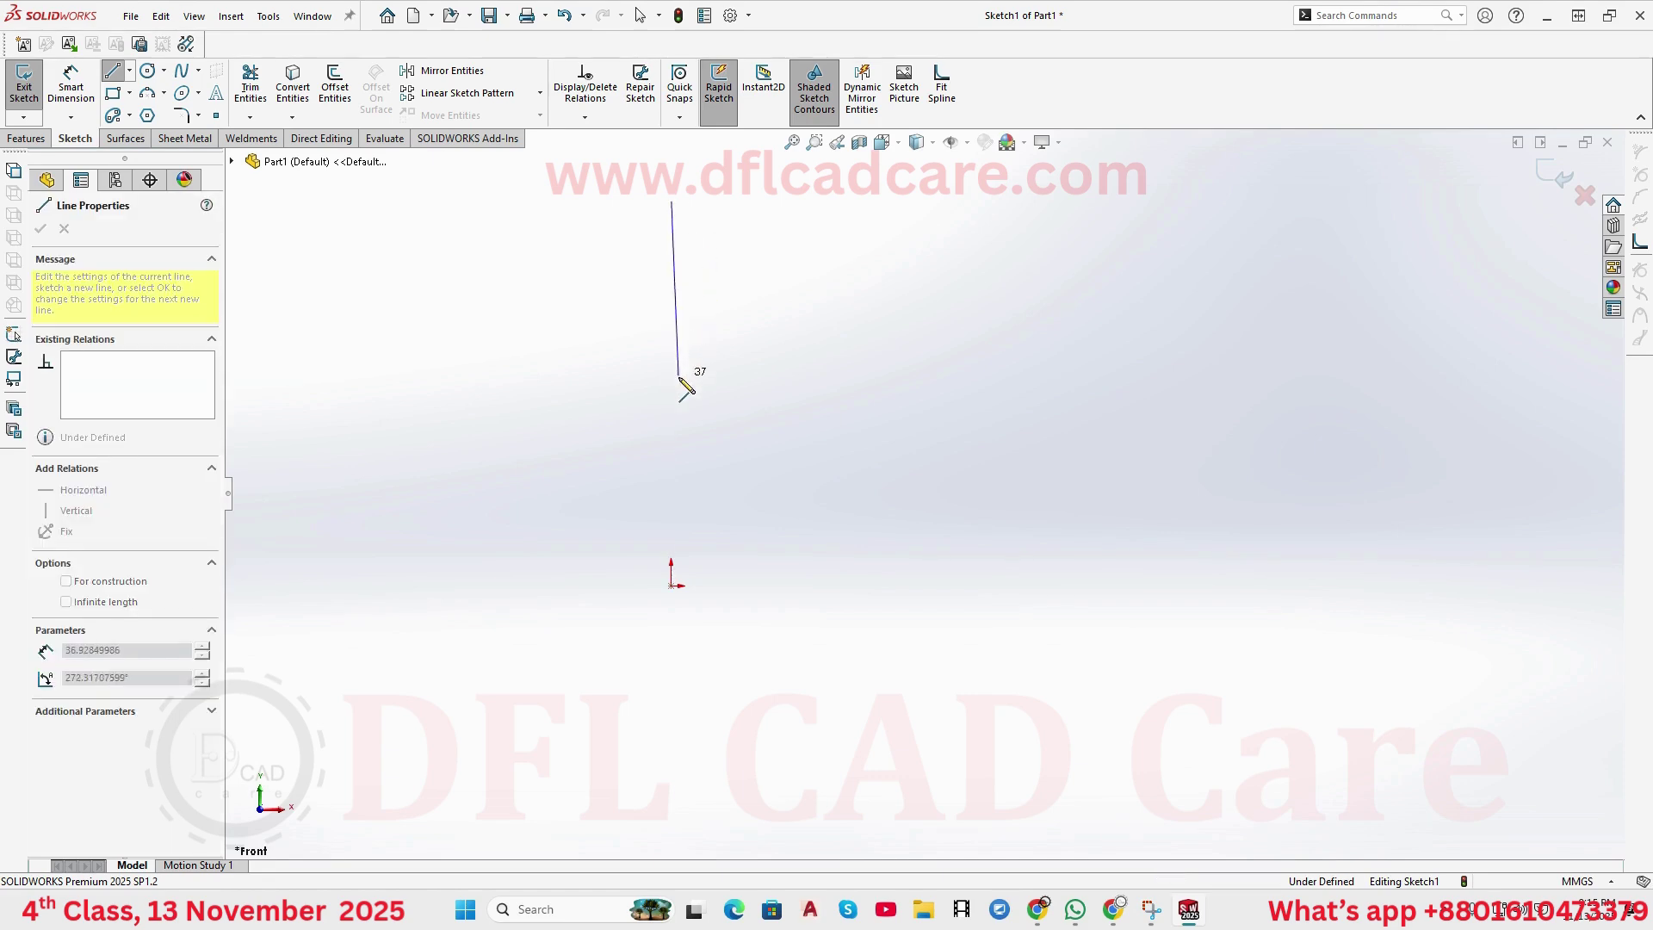
click(672, 586)
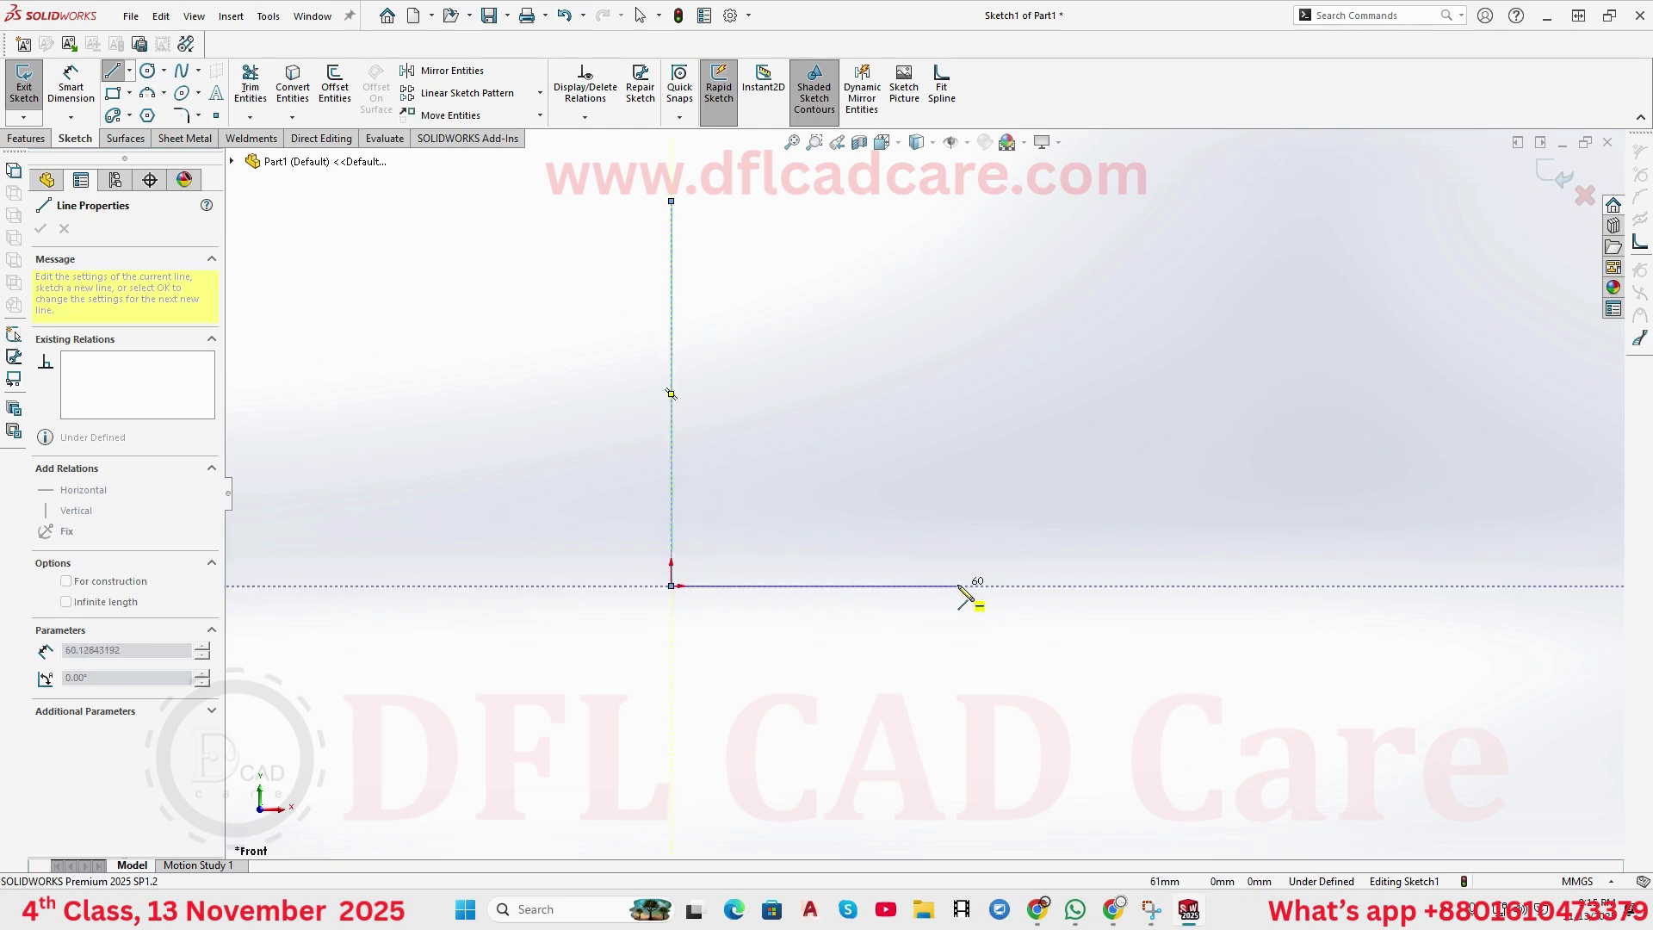
click(1111, 587)
right_click(1171, 425)
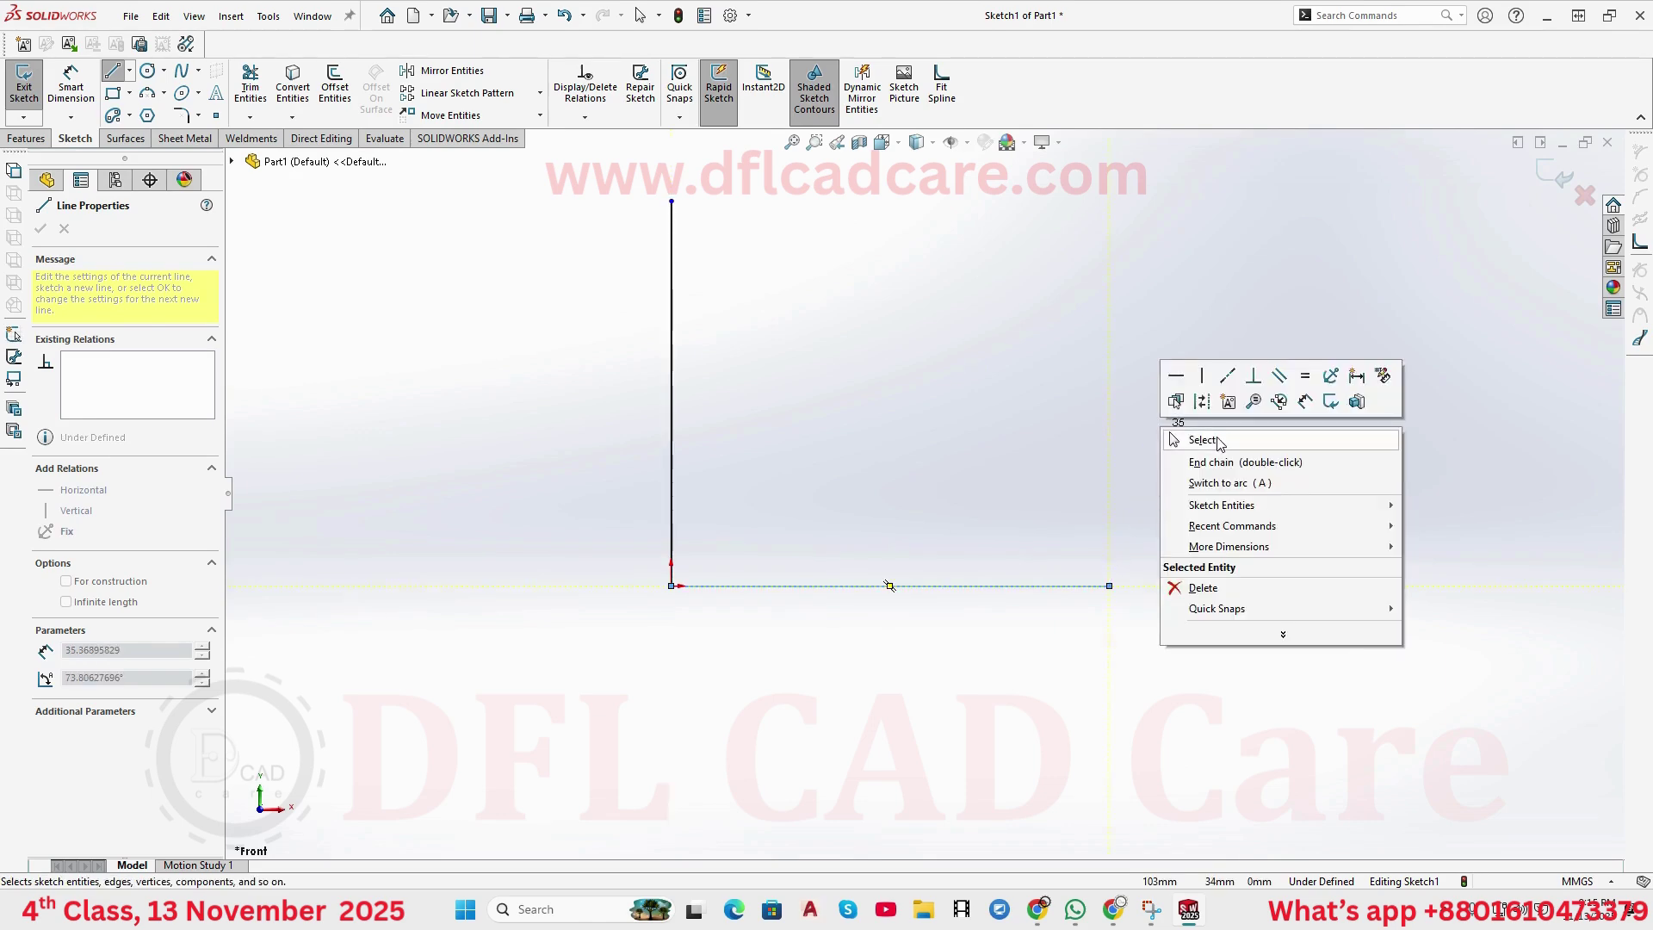
click(1221, 441)
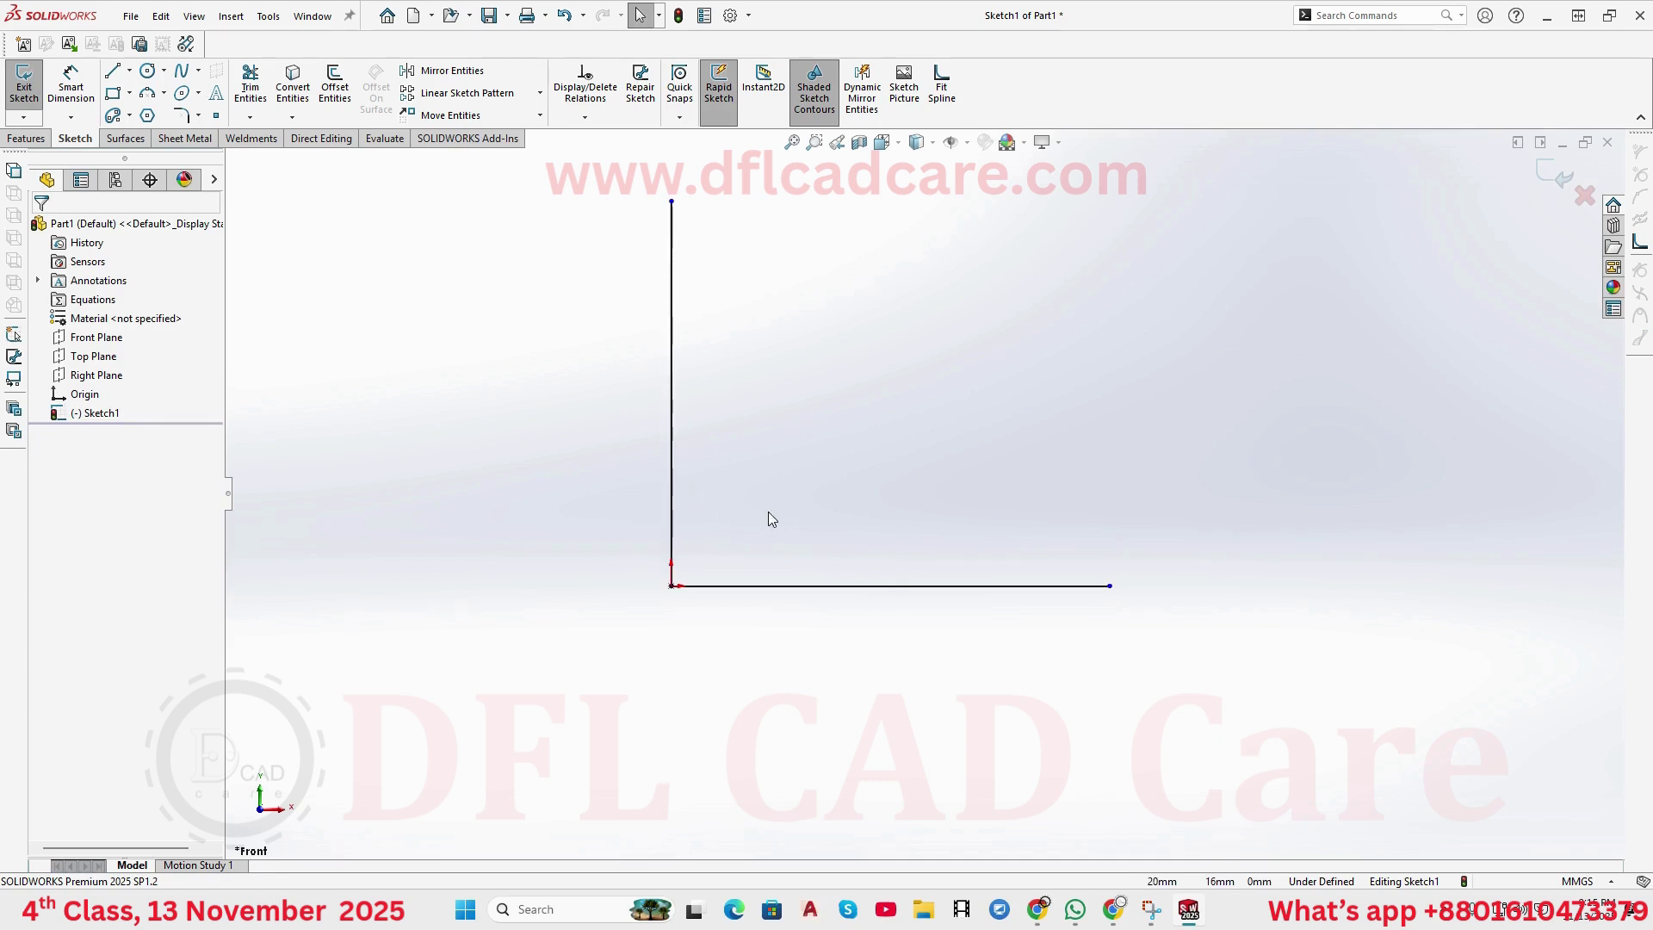
- Sketch a circle with a radius of about 24.5 mm in the open area between the vertical and horizontal lines
scroll(752, 503, down, 2)
scroll(930, 478, up, 2)
scroll(1002, 436, down, 3)
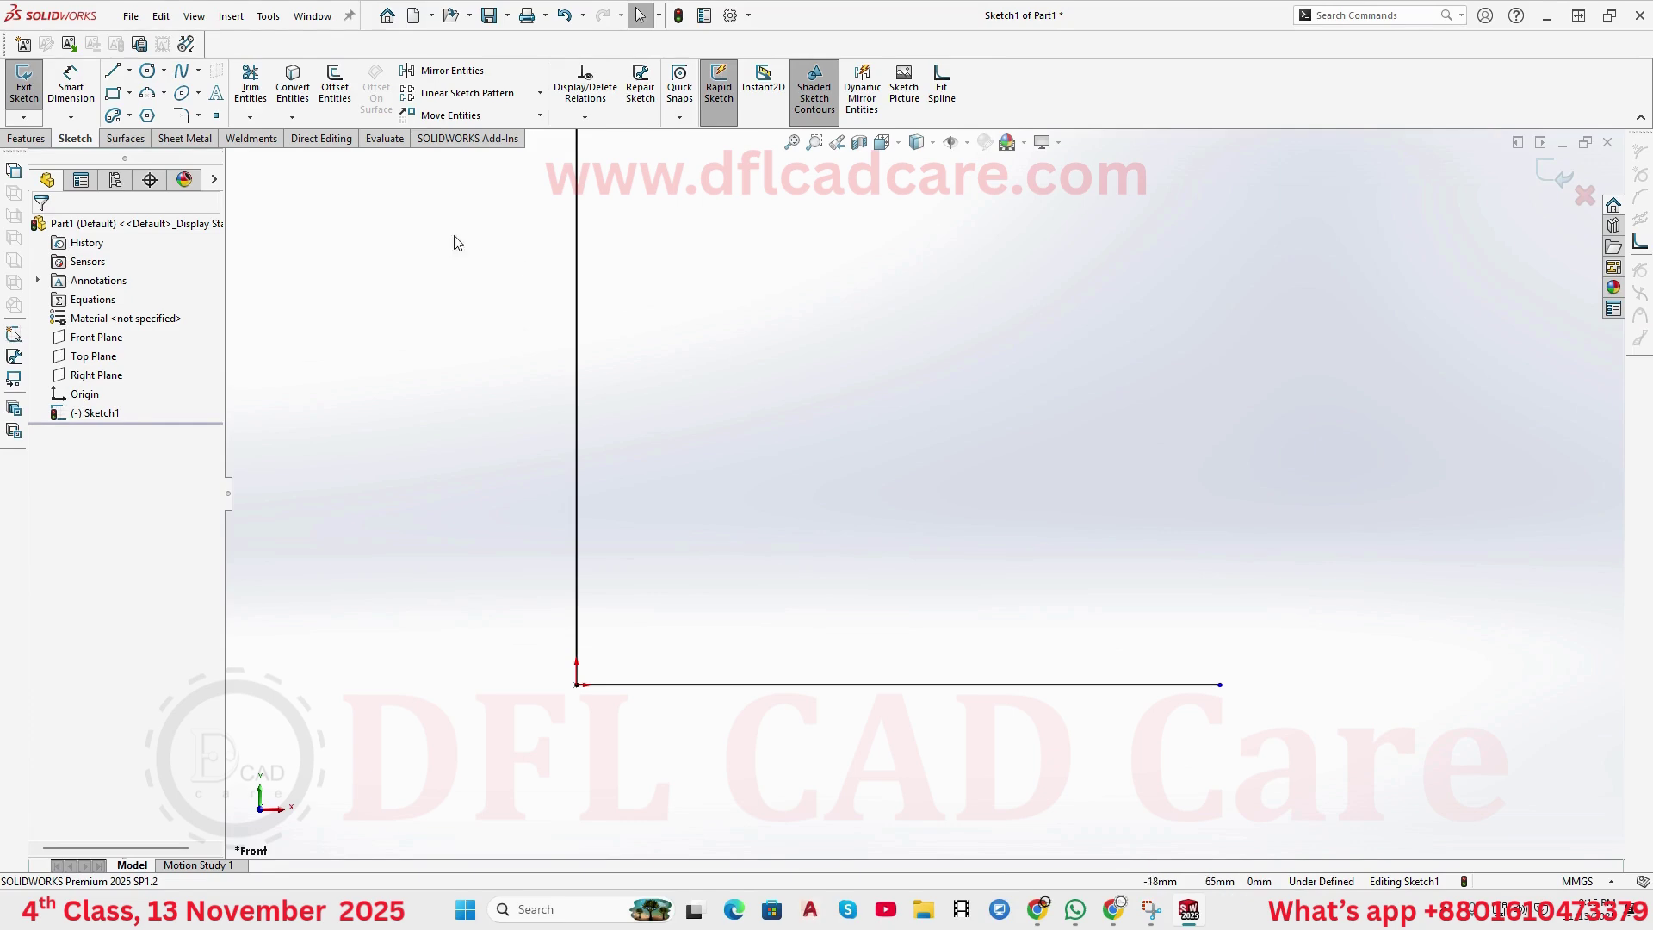
click(147, 71)
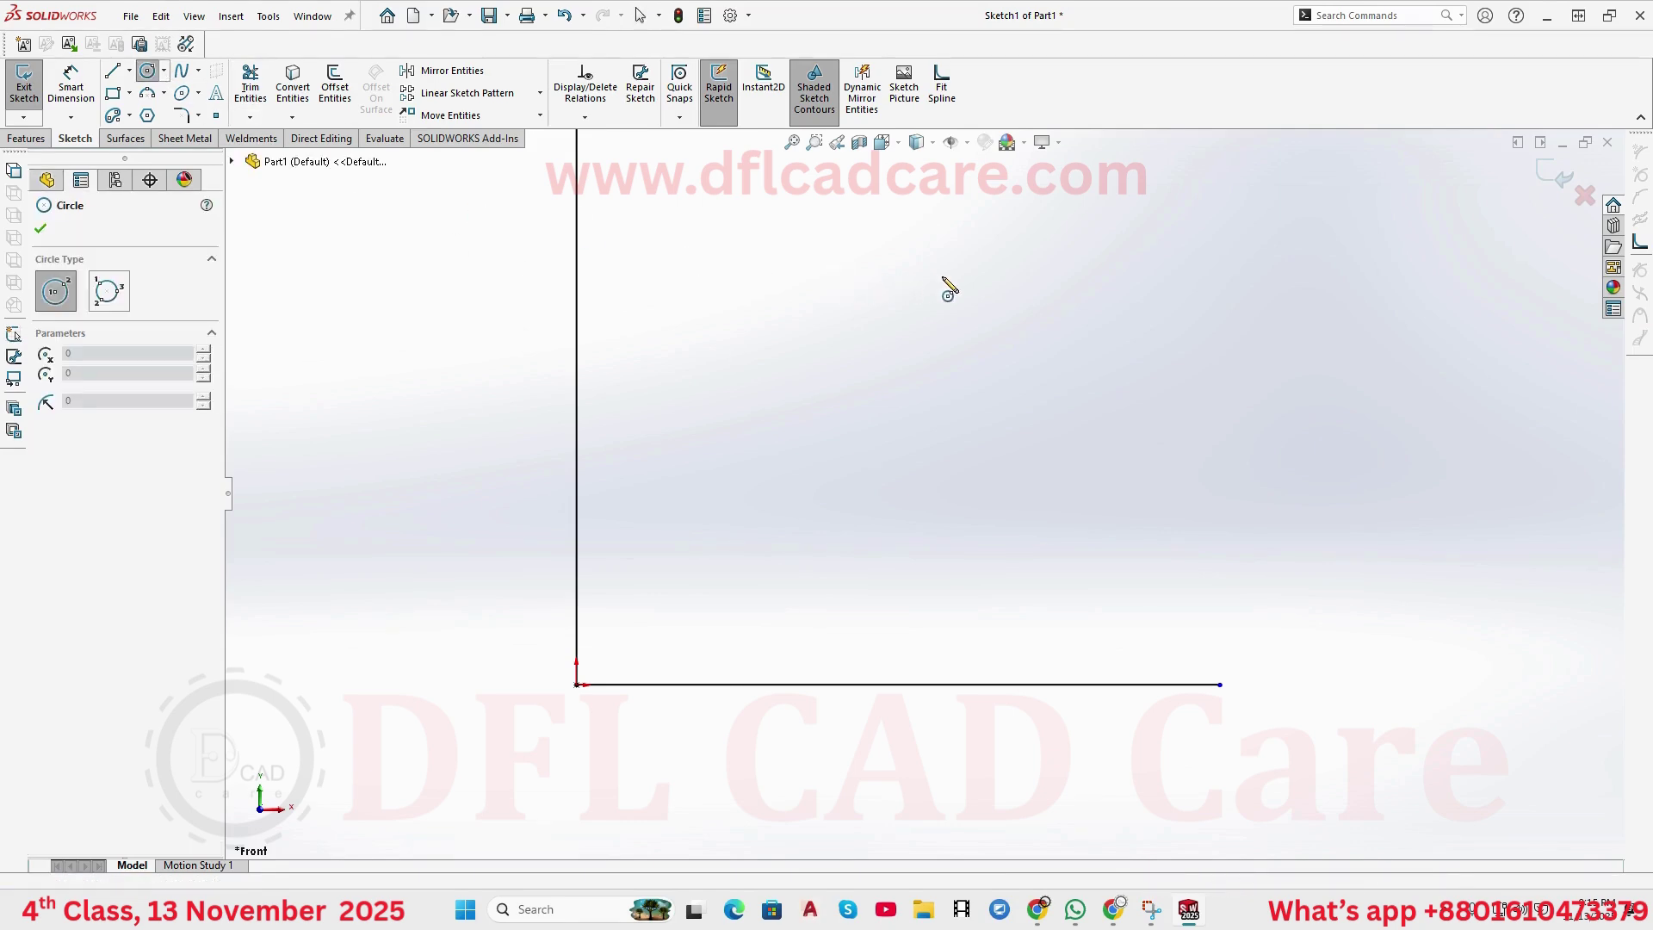
drag(967, 268, 861, 406)
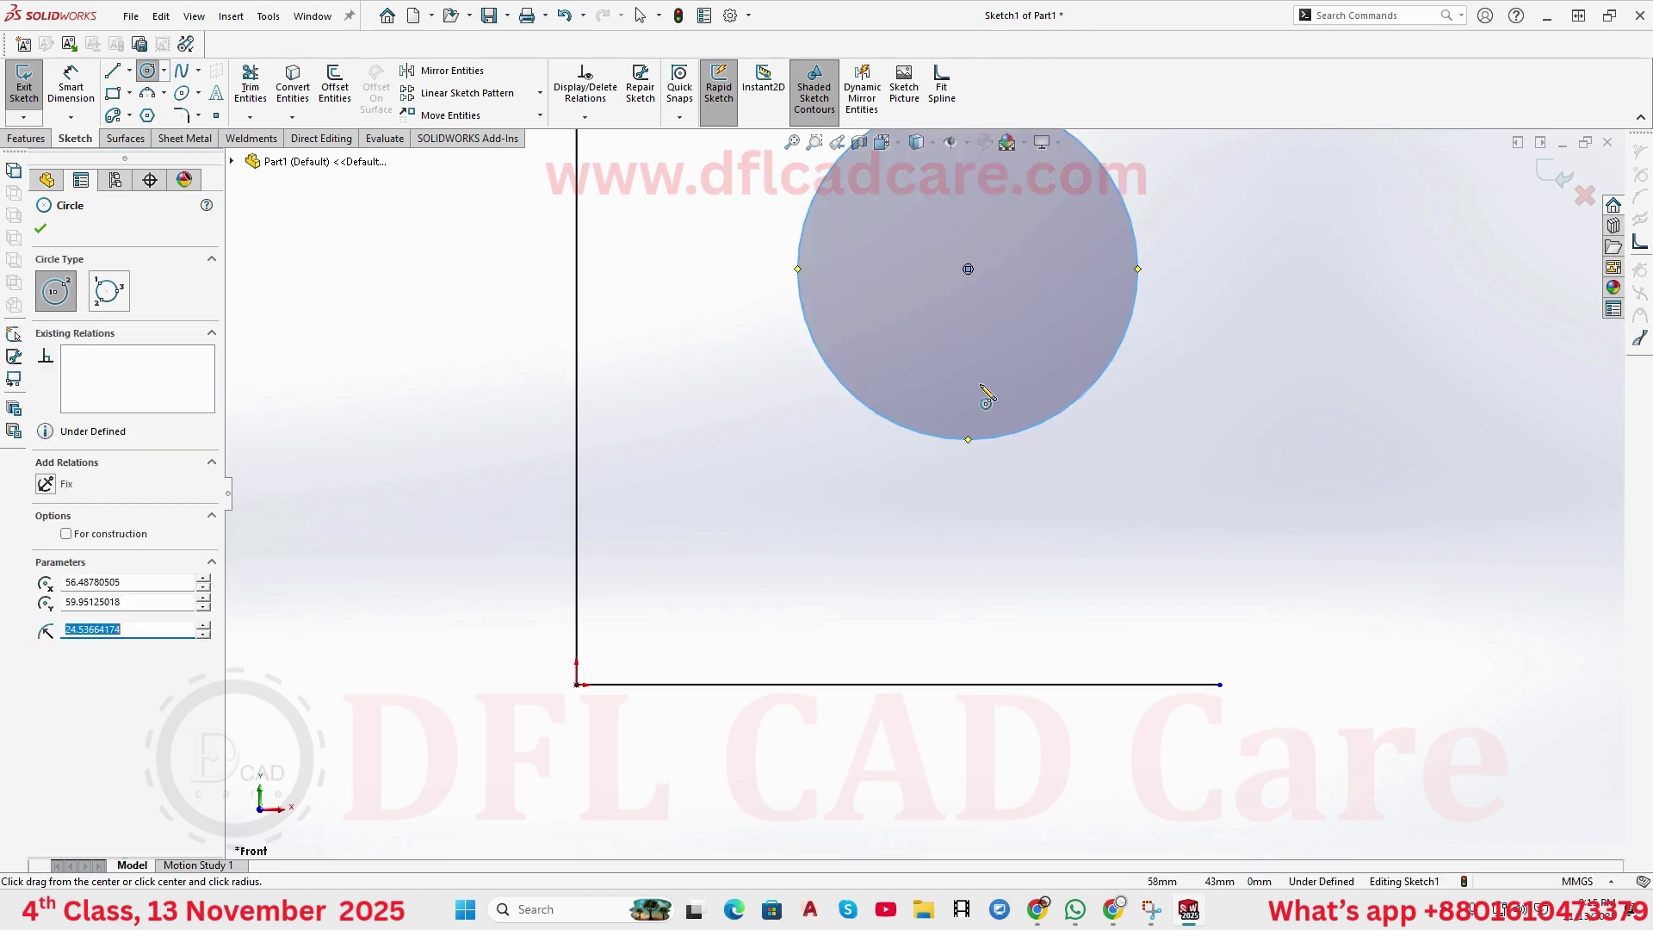
scroll(935, 396, up, 2)
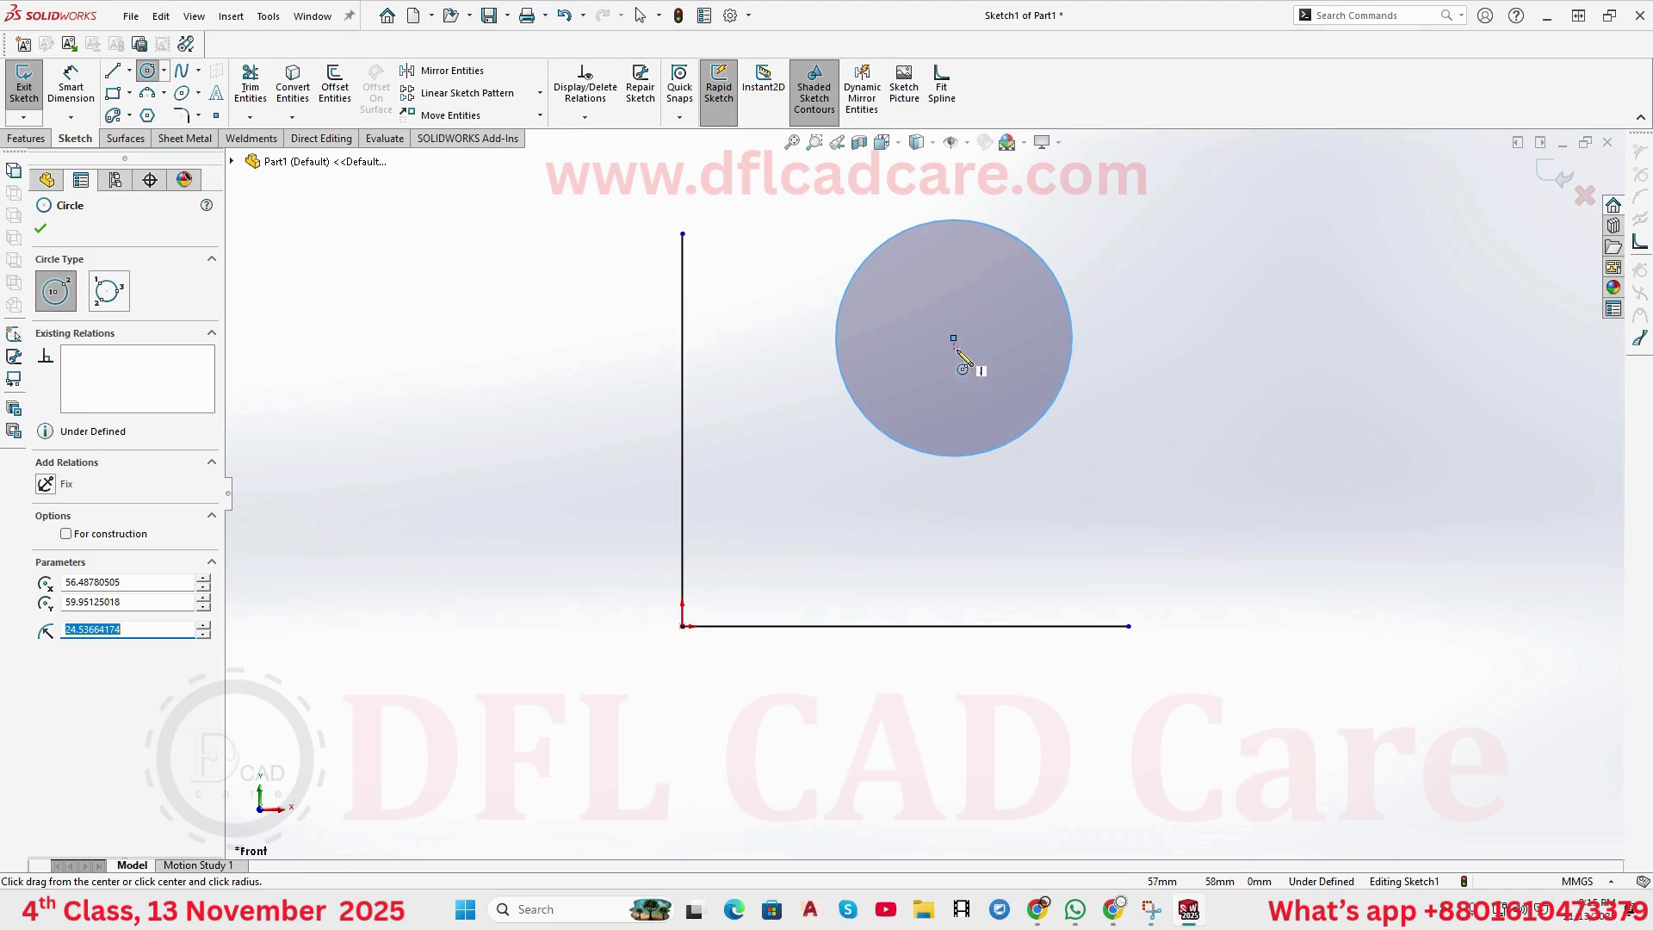
key(Escape)
- Shrink the circle freehand to a radius of about 21.3 mm and move its centre to about X 58.3, Y 58.2
mouse_move(1072, 320)
mouse_down()
mouse_move(1175, 319)
mouse_move(1058, 338)
mouse_up()
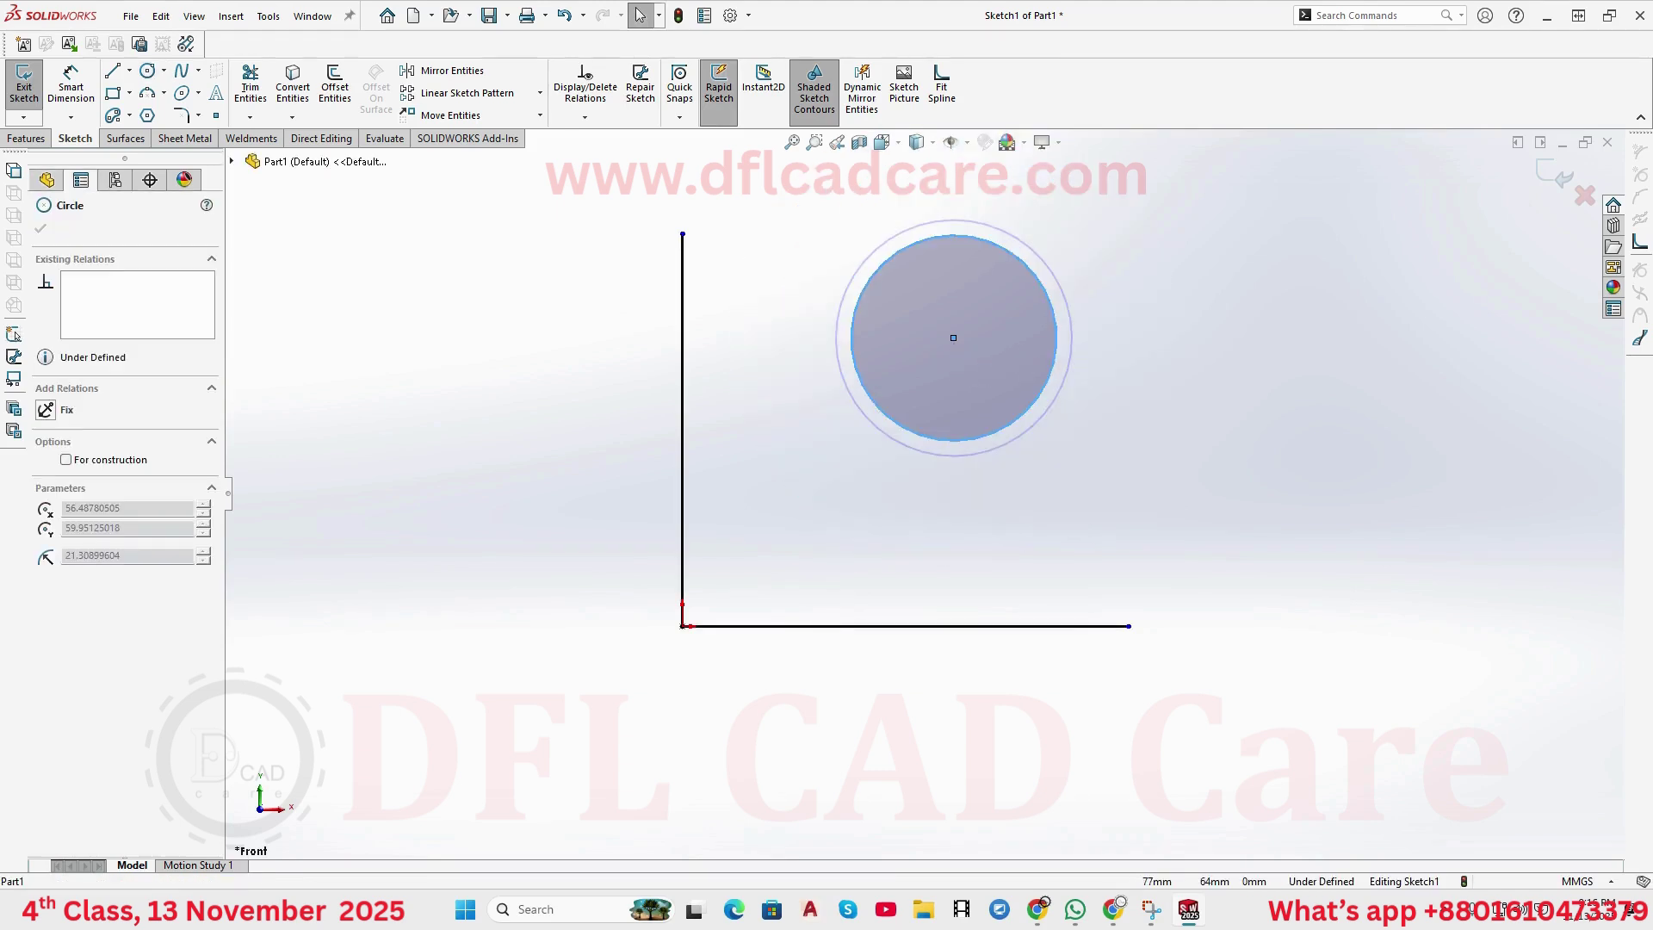
mouse_move(953, 344)
mouse_down()
mouse_move(1174, 343)
mouse_move(995, 298)
mouse_move(948, 360)
mouse_move(978, 349)
mouse_up()
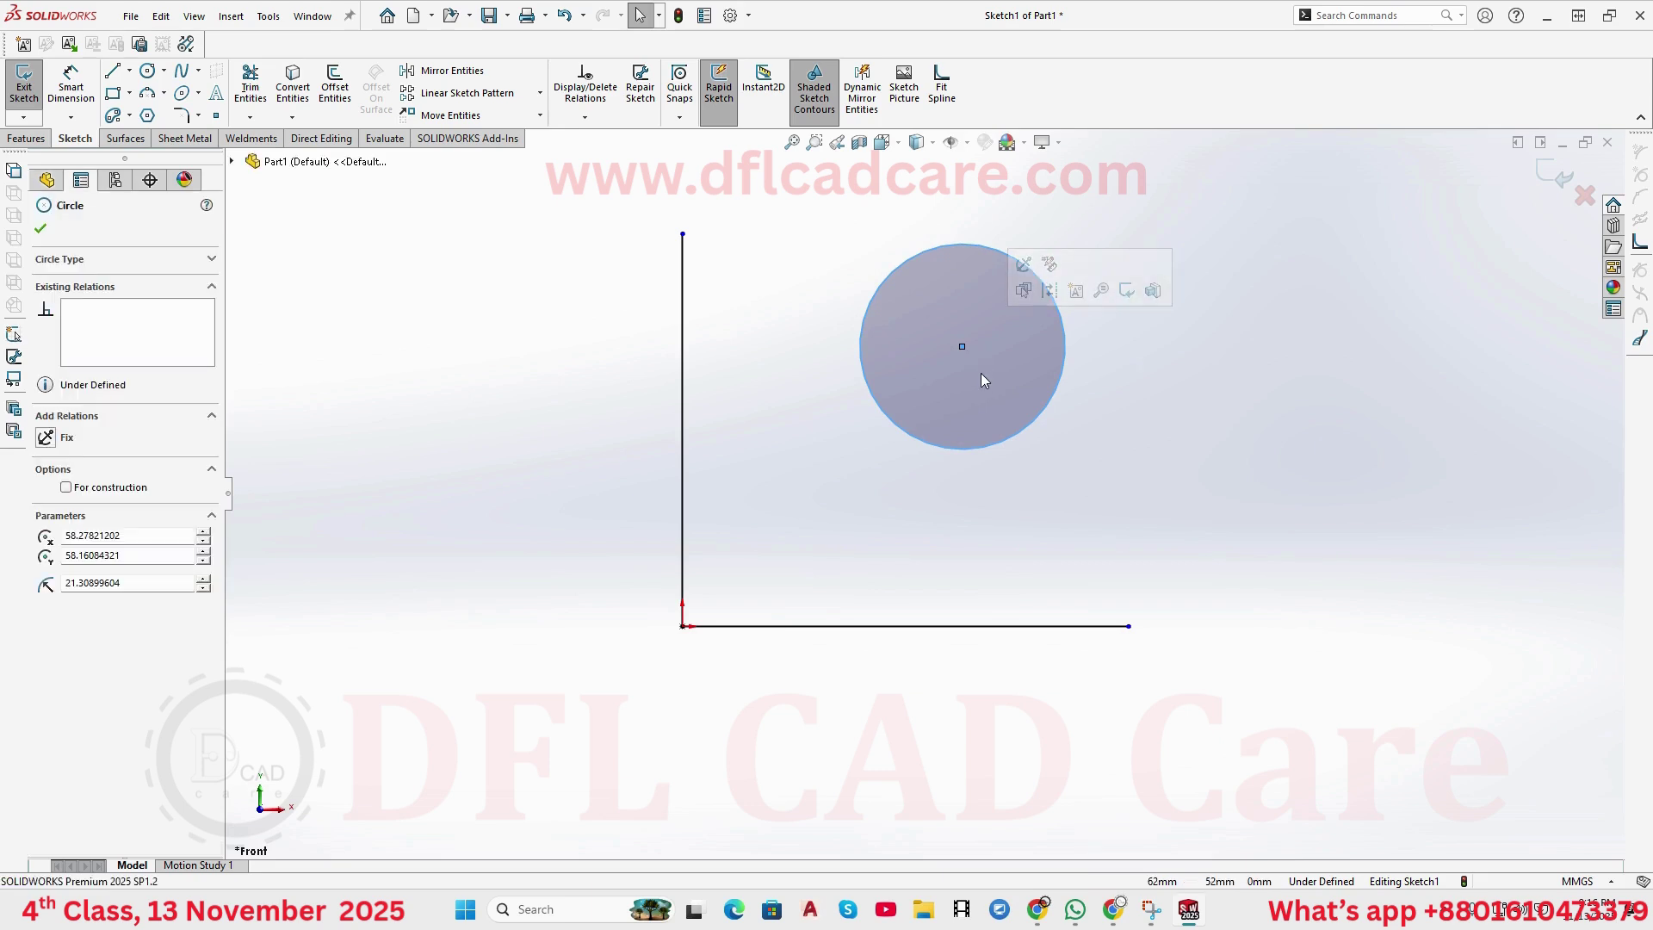
scroll(984, 358, down, 1)
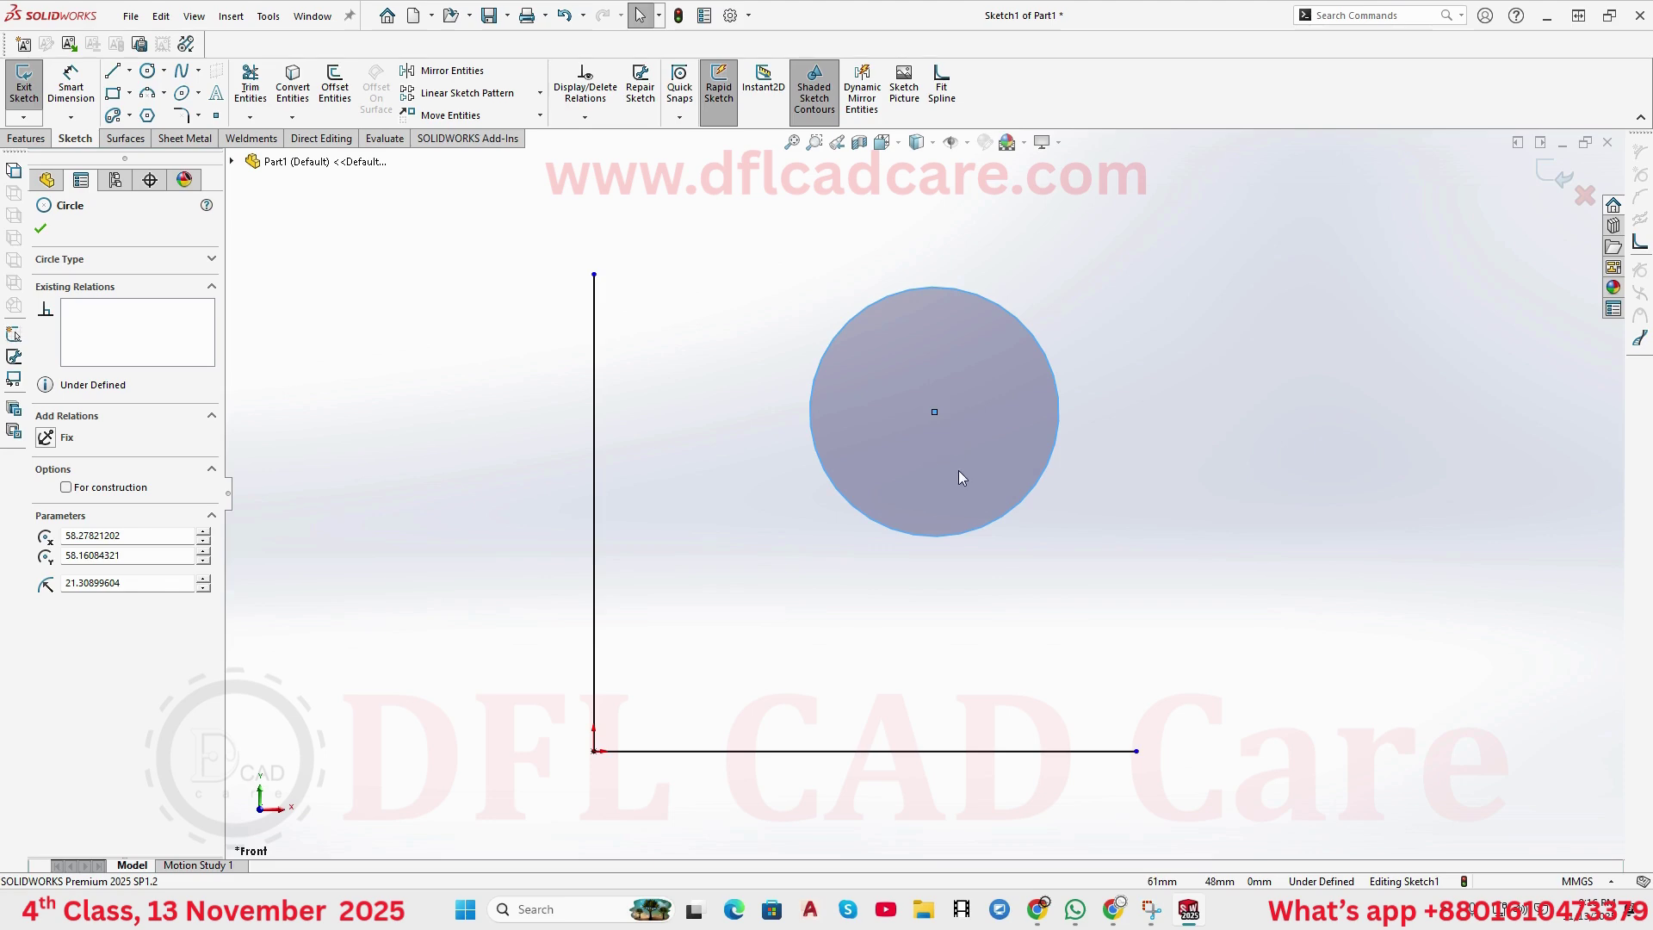
scroll(958, 474, up, 3)
scroll(1086, 539, down, 5)
scroll(921, 508, up, 2)
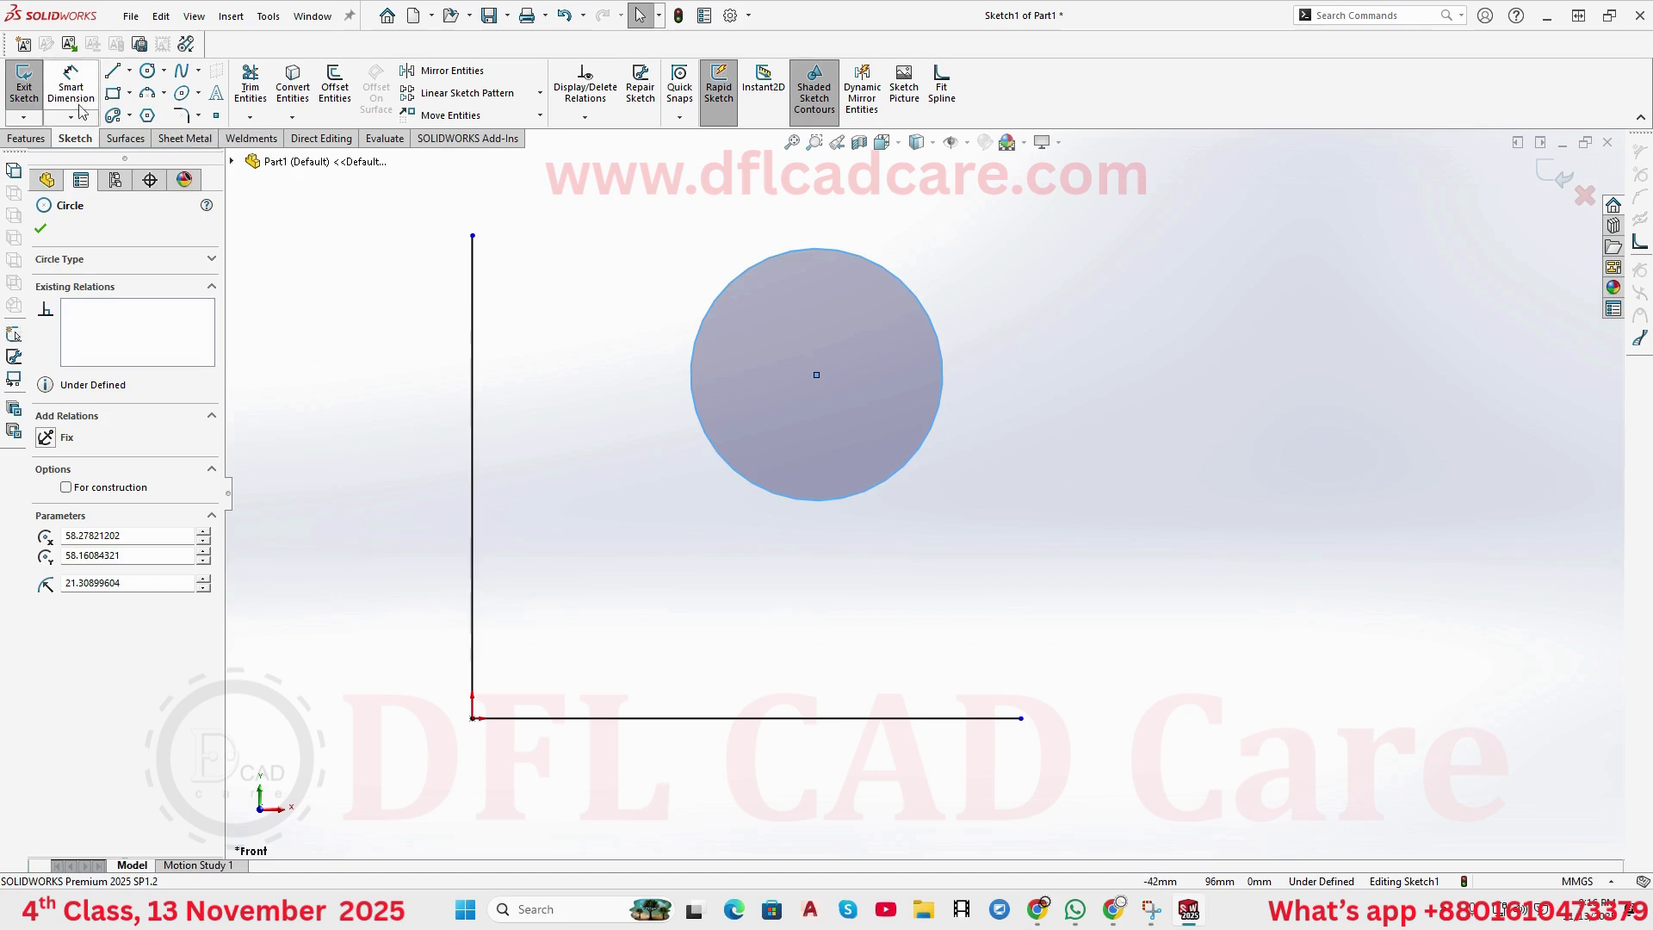
click(591, 393)
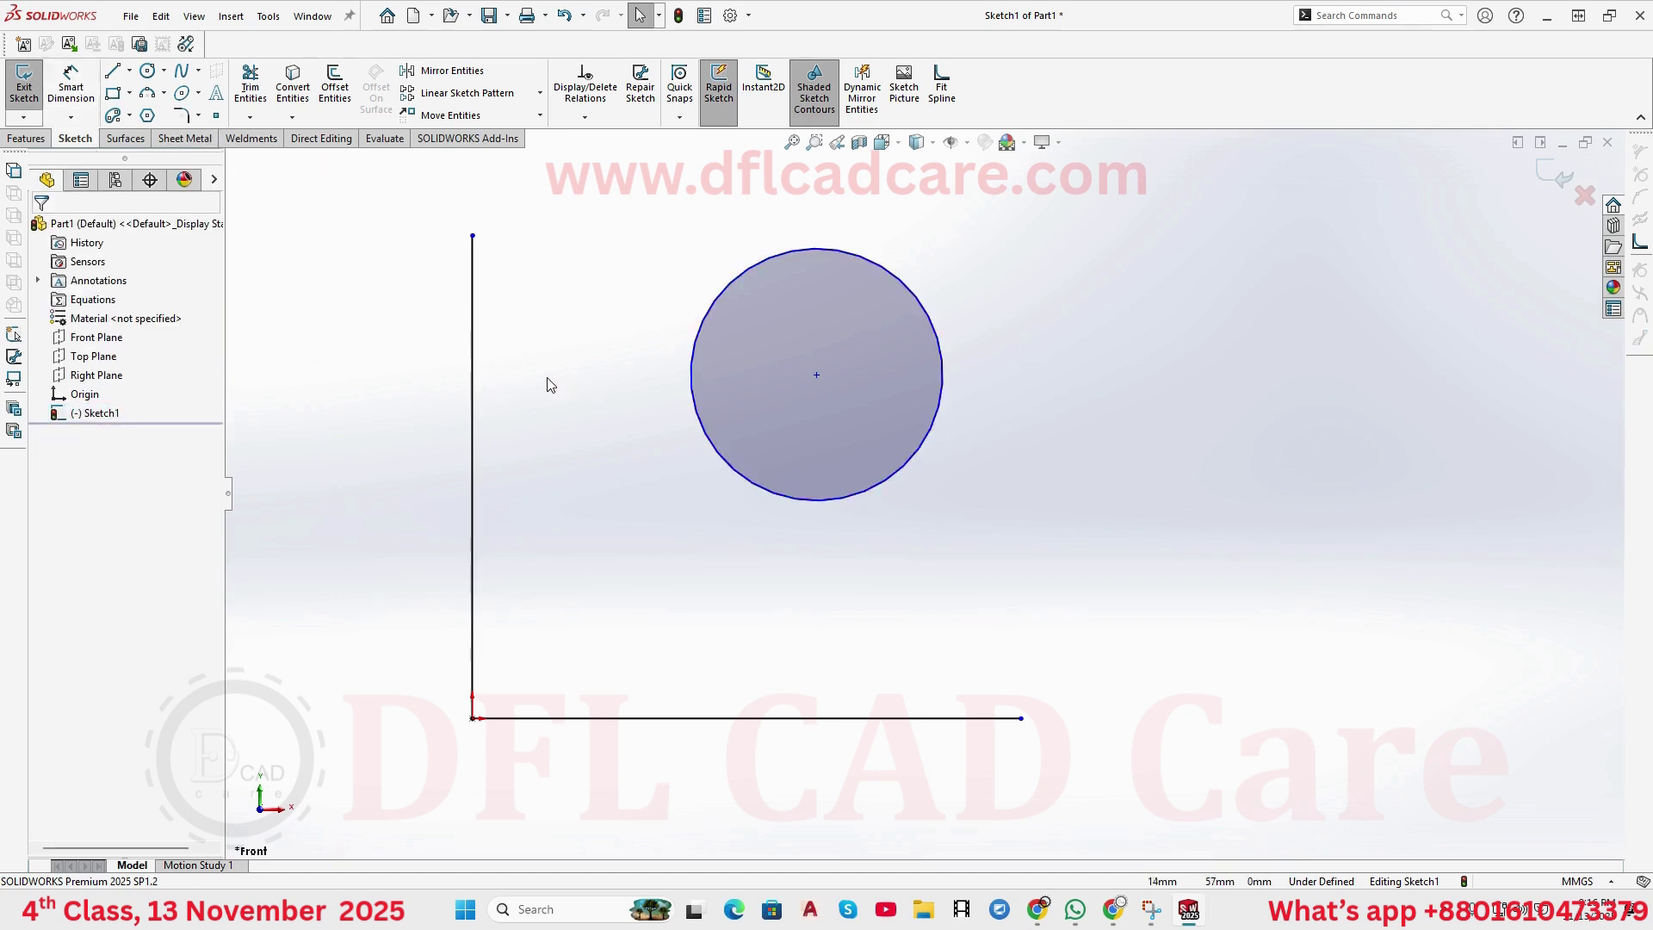
- Add a 40 mm Smart Dimension between the vertical line and the circle's centre
click(70, 83)
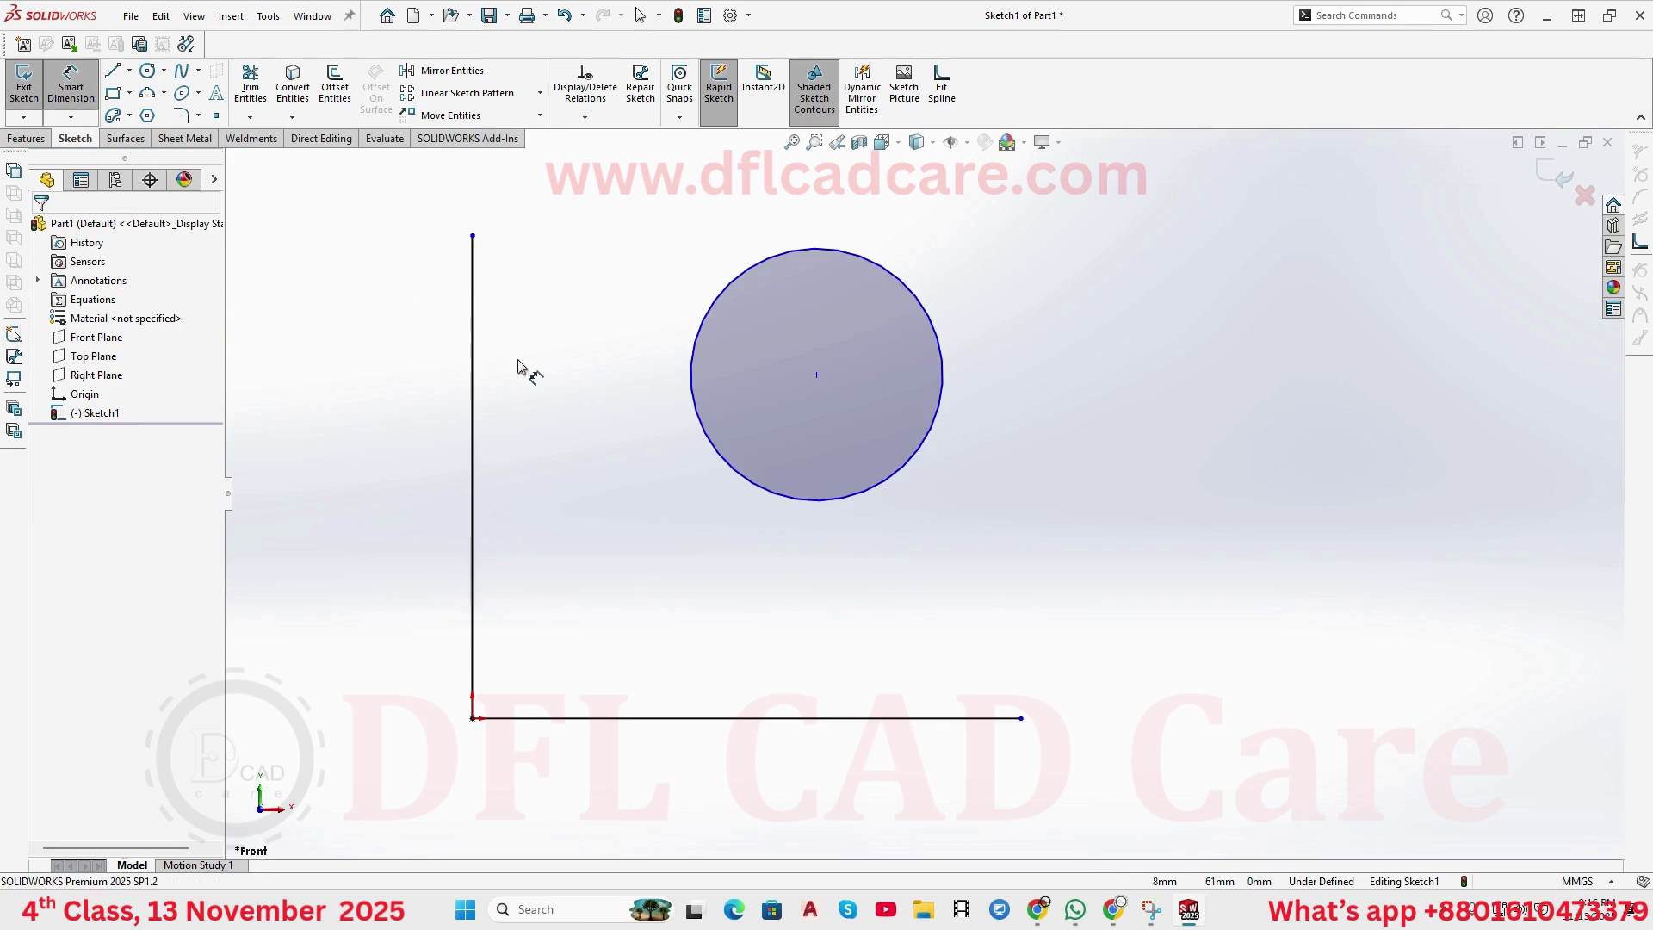
click(476, 343)
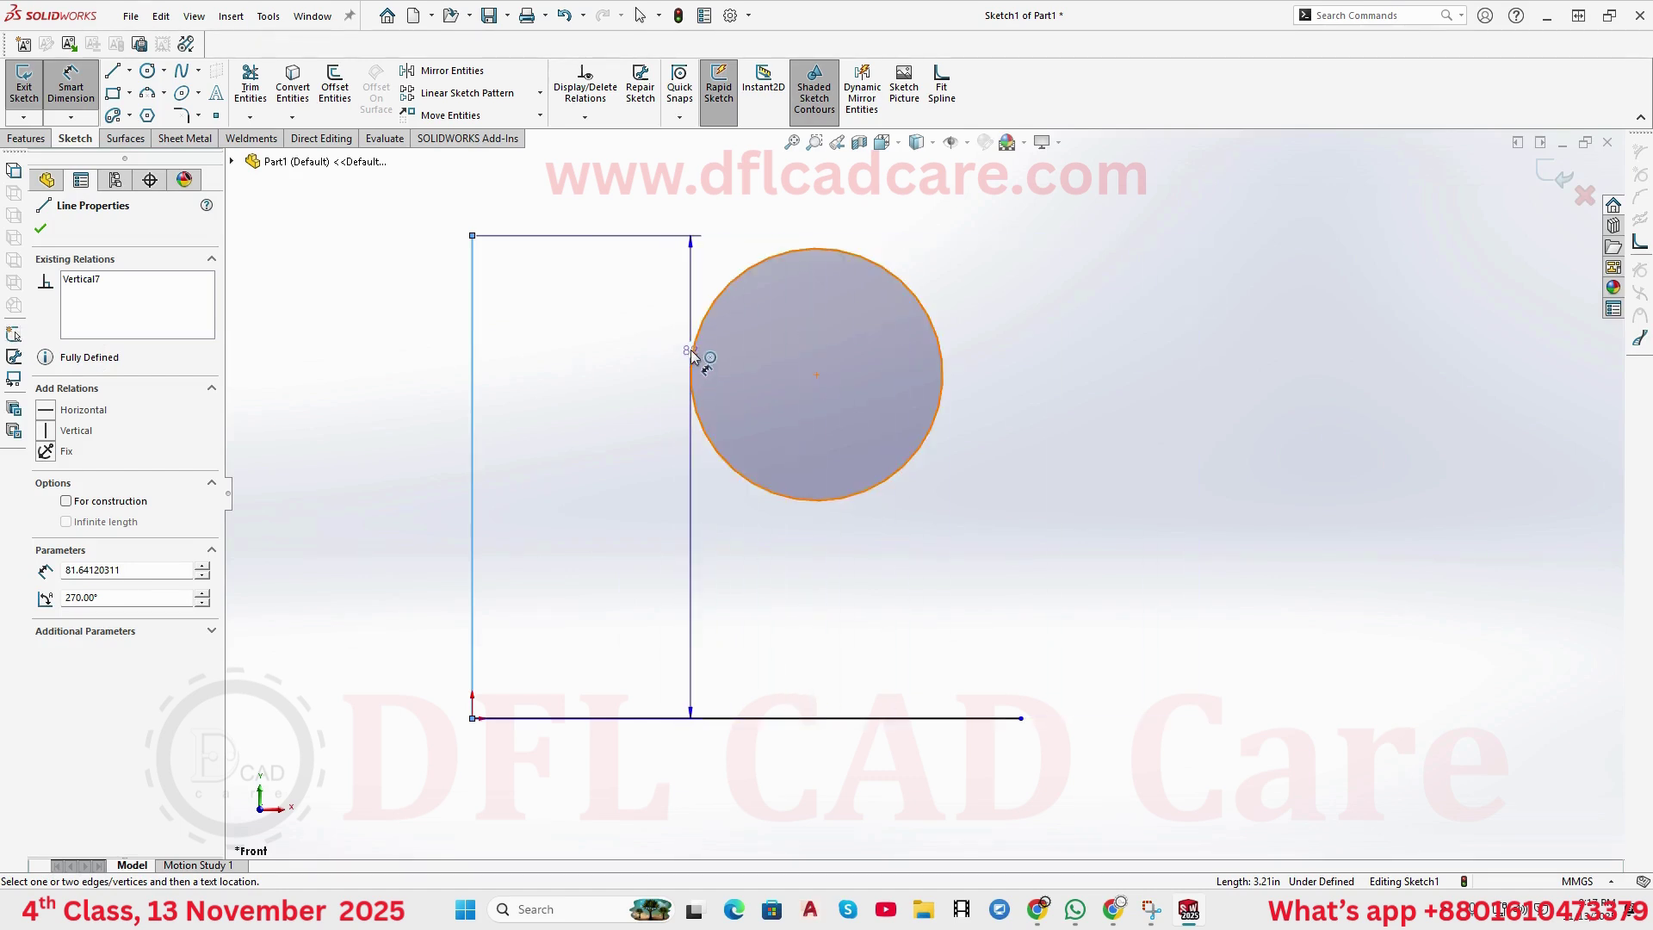
mouse_move(693, 355)
mouse_down()
mouse_move(820, 379)
mouse_move(819, 266)
mouse_move(819, 483)
mouse_move(815, 379)
mouse_move(695, 405)
mouse_move(794, 480)
mouse_move(846, 384)
mouse_move(820, 379)
mouse_up()
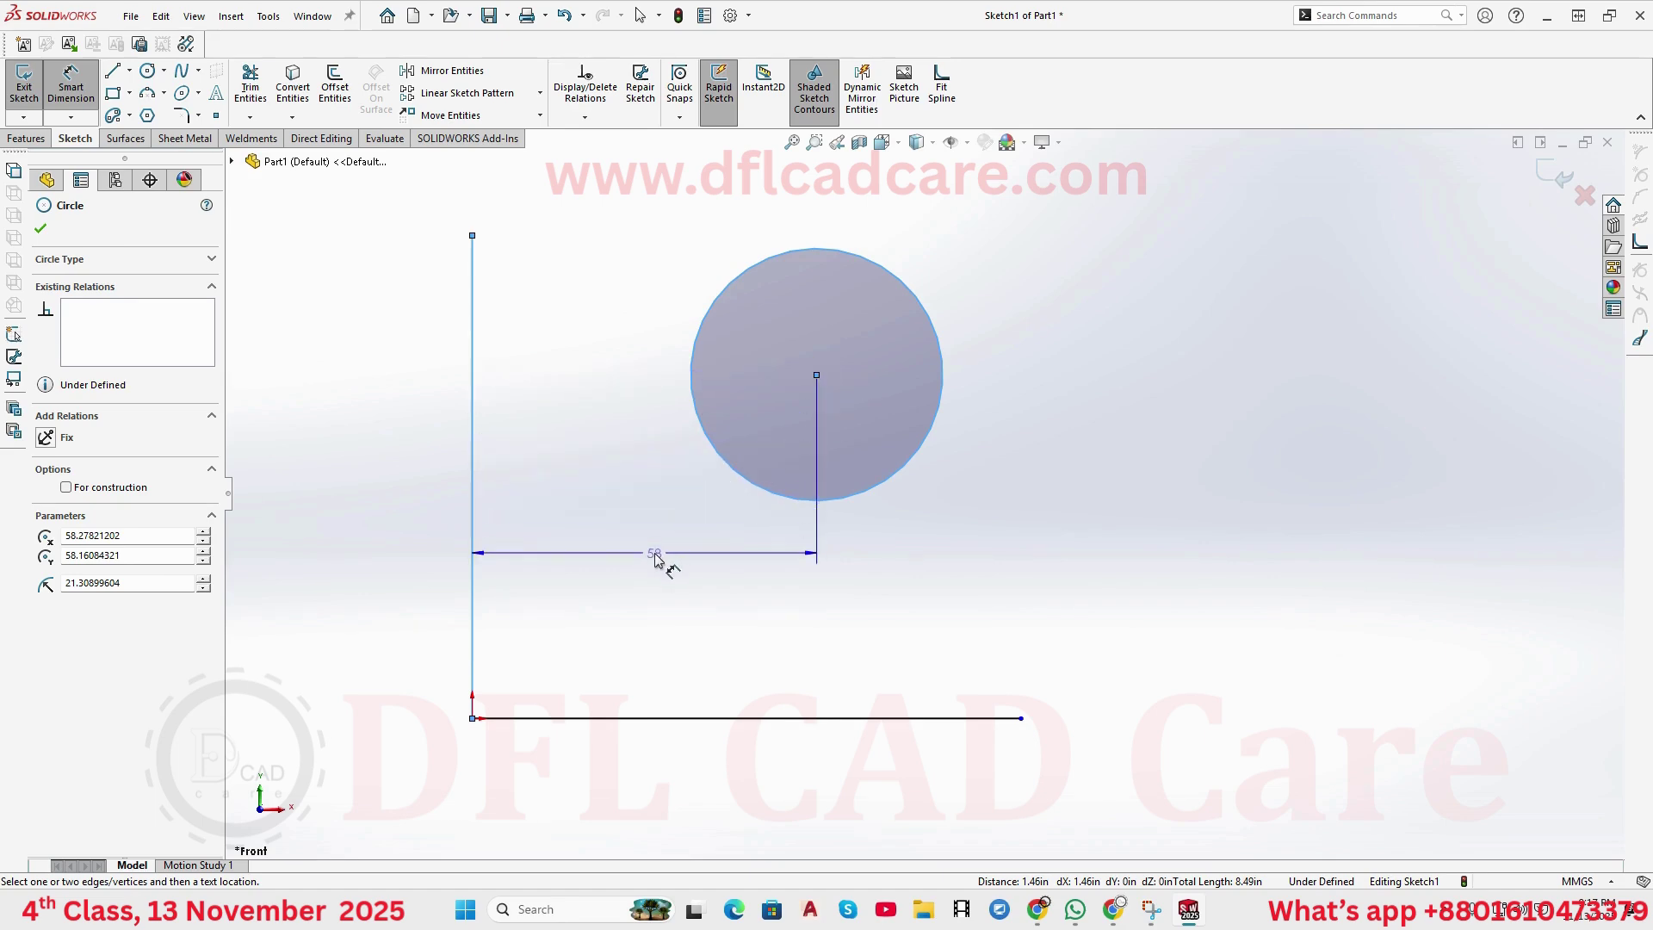
click(653, 559)
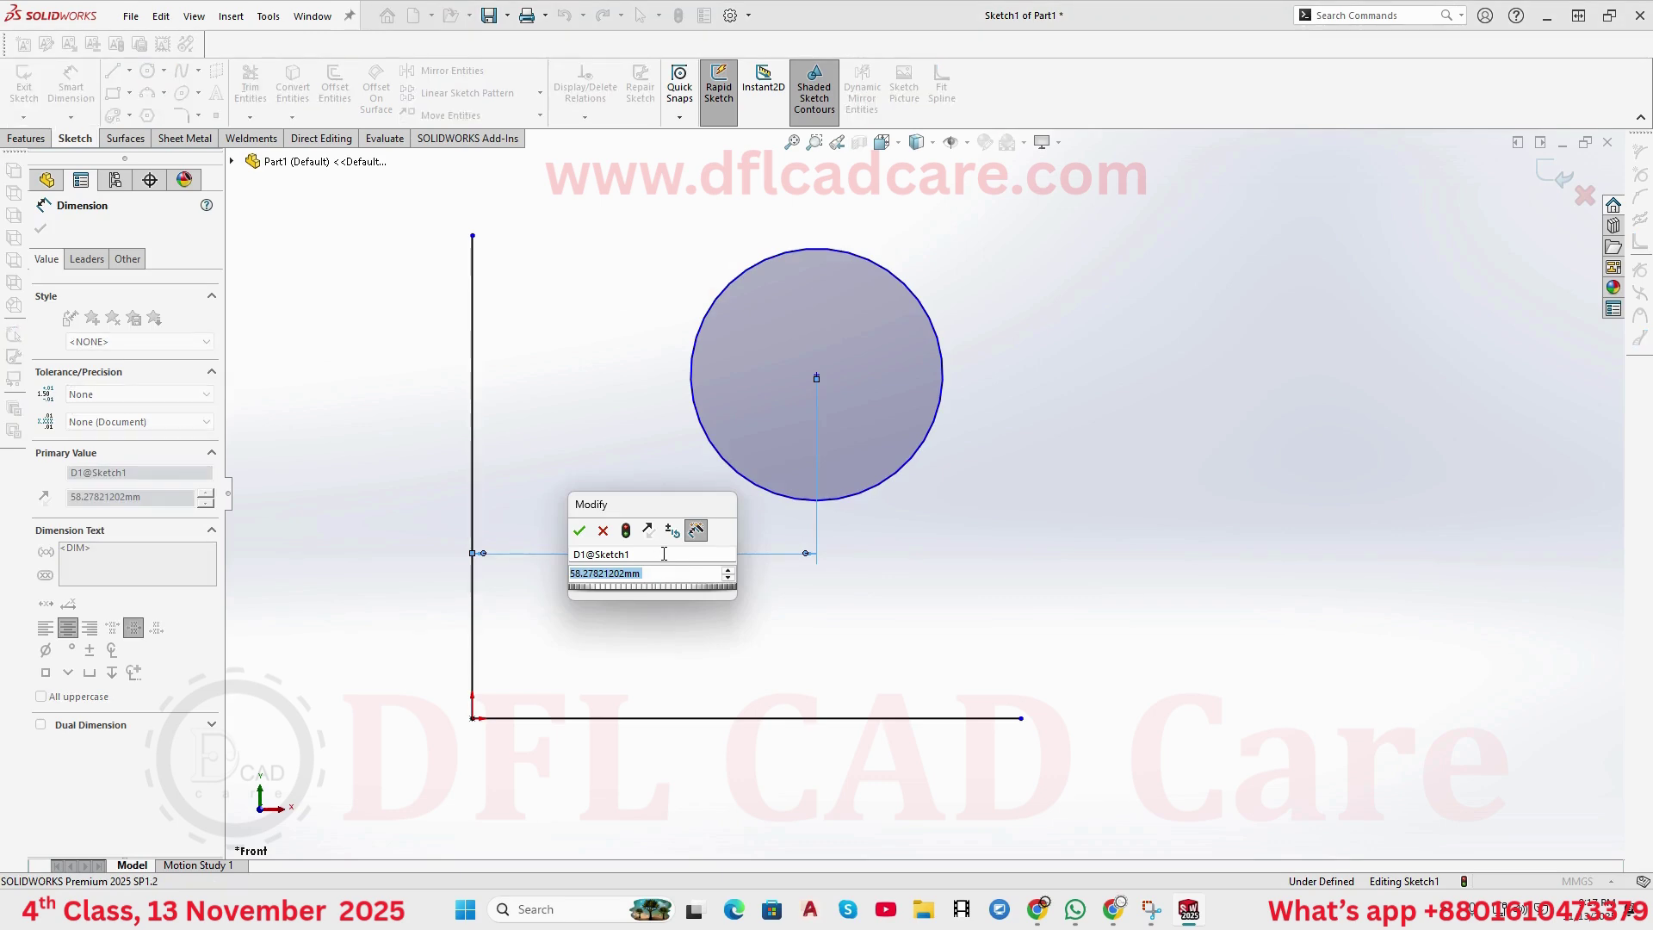
text(40)
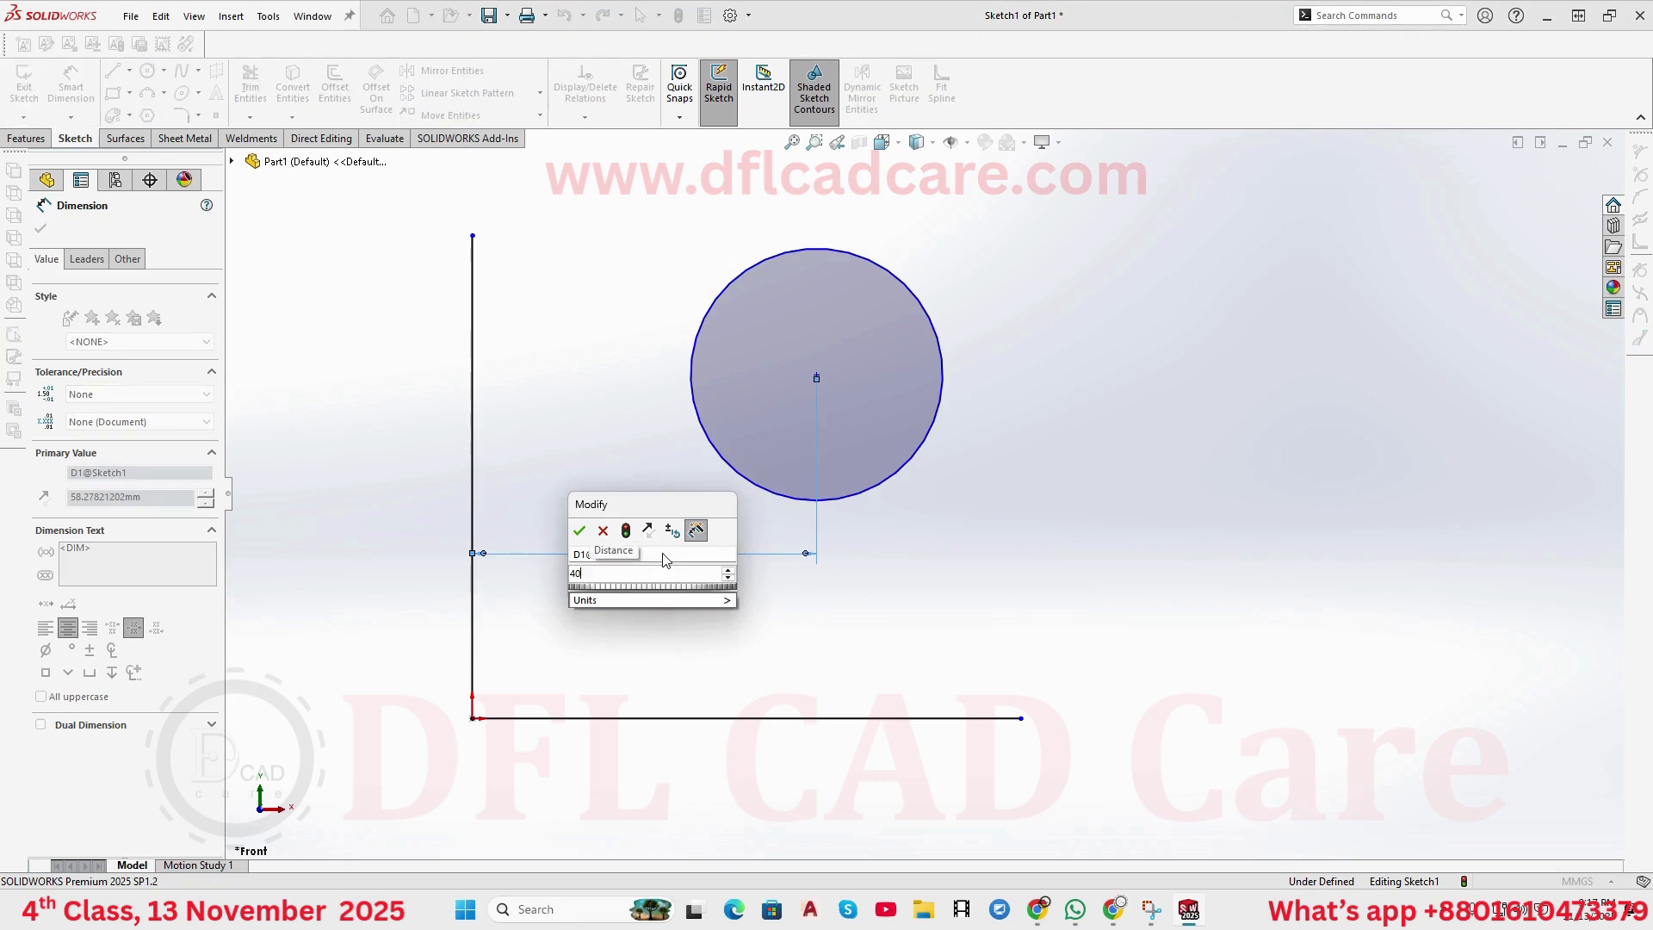
key(Return)
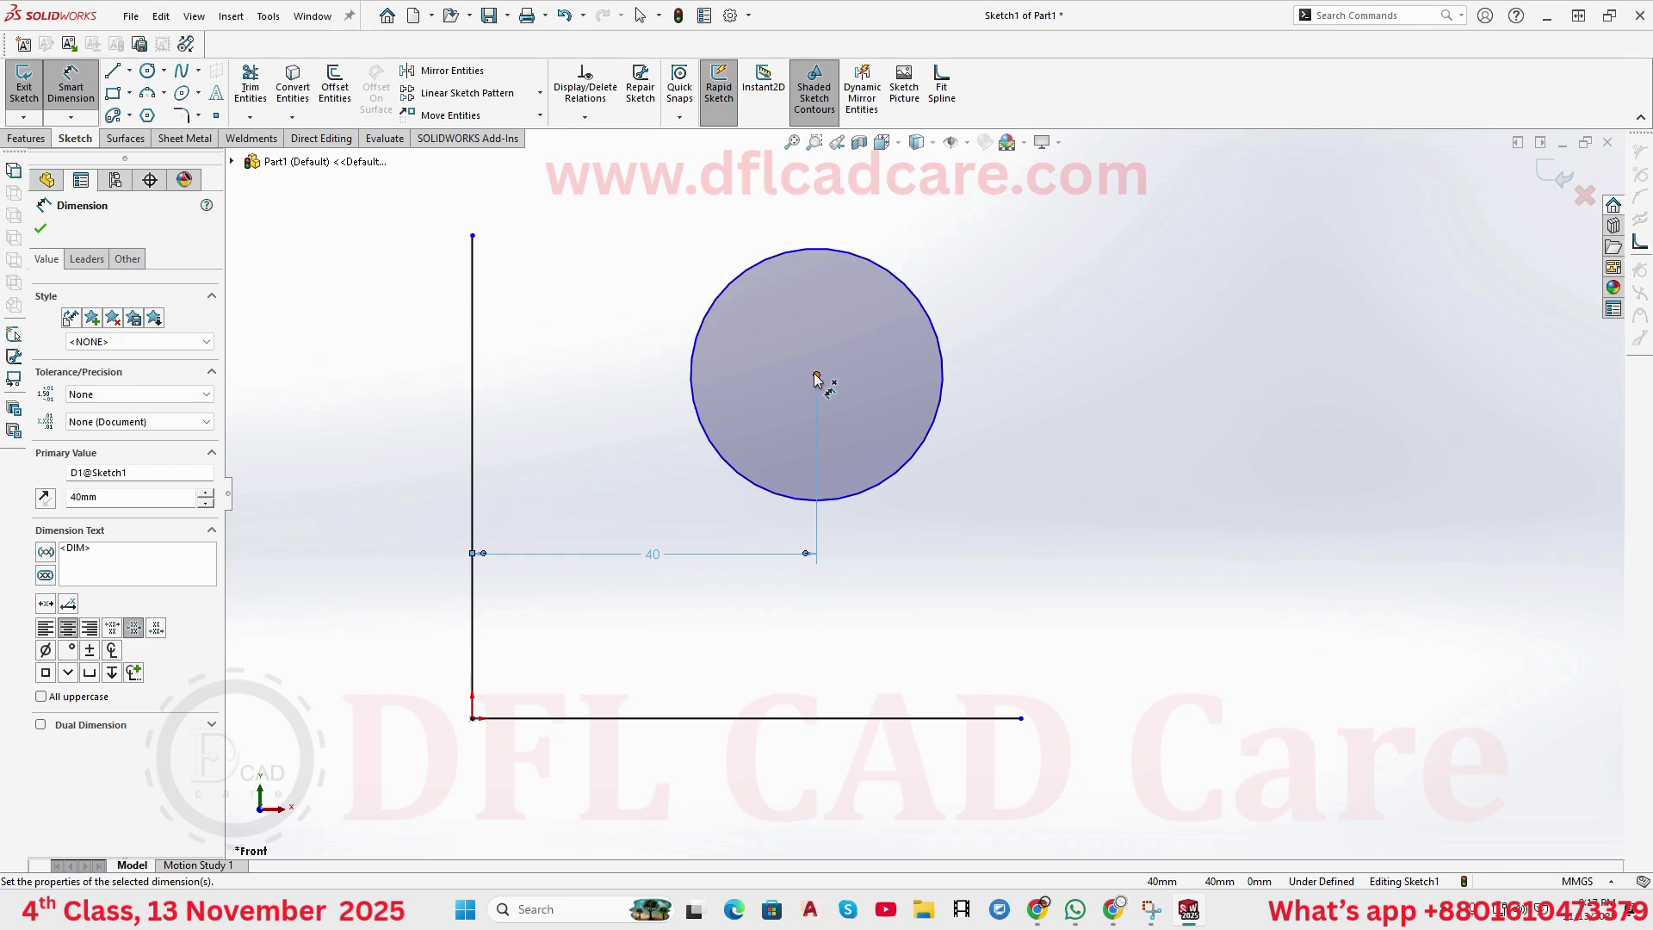
- Dimension the circle's centre 60 mm above the horizontal line
click(918, 720)
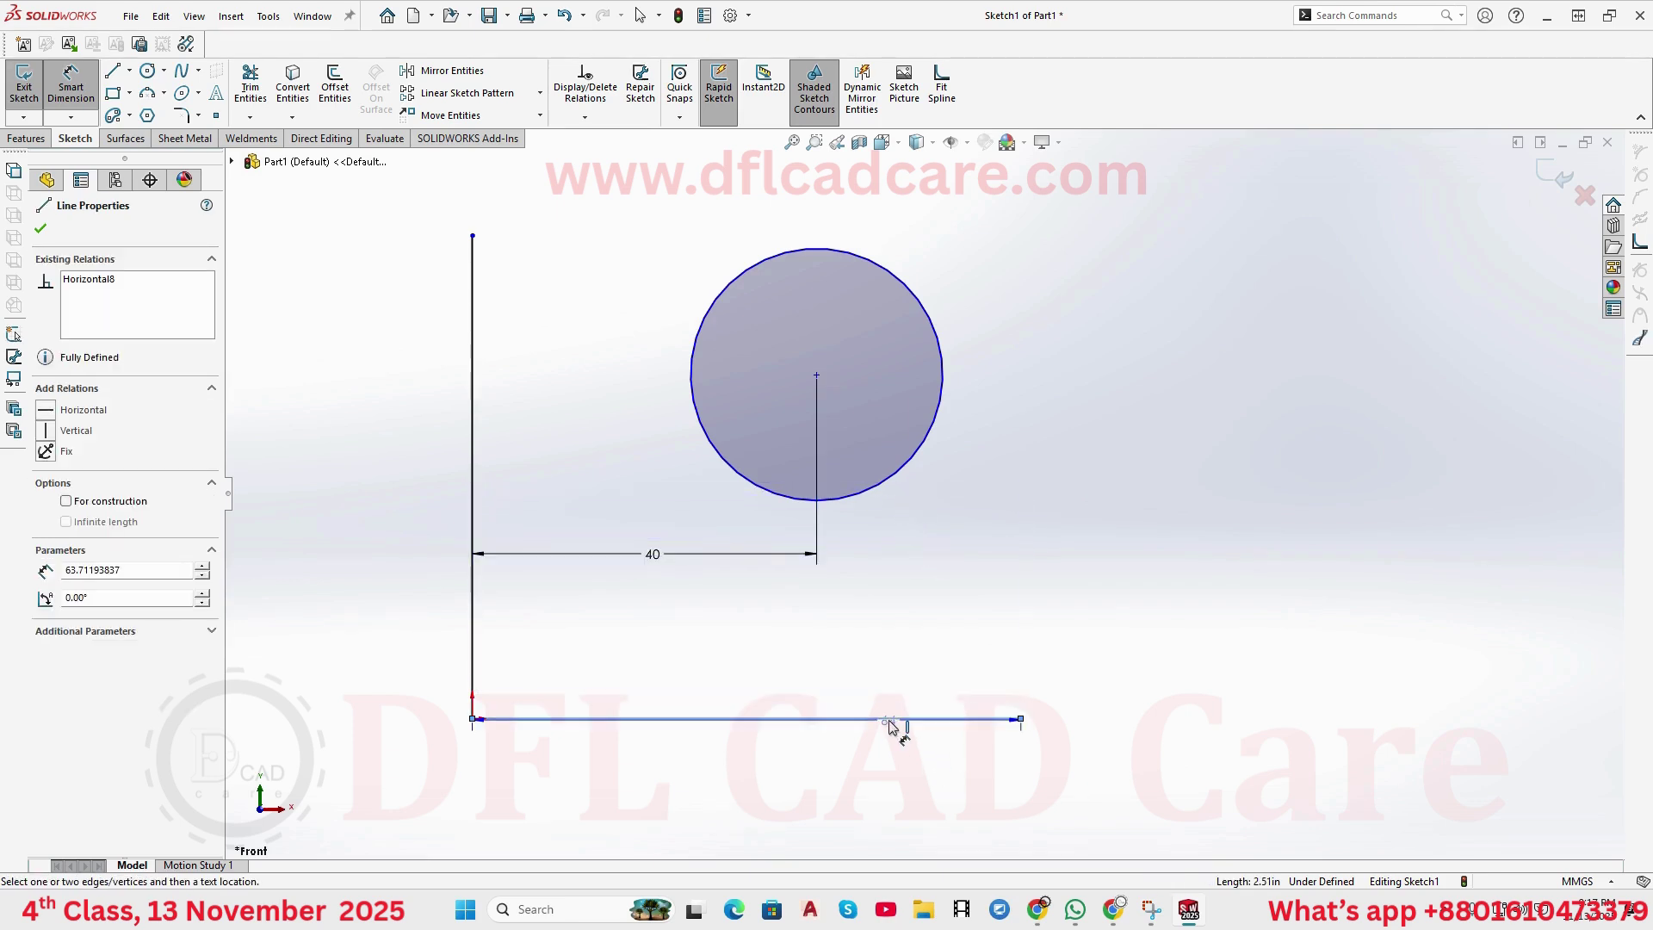
click(890, 485)
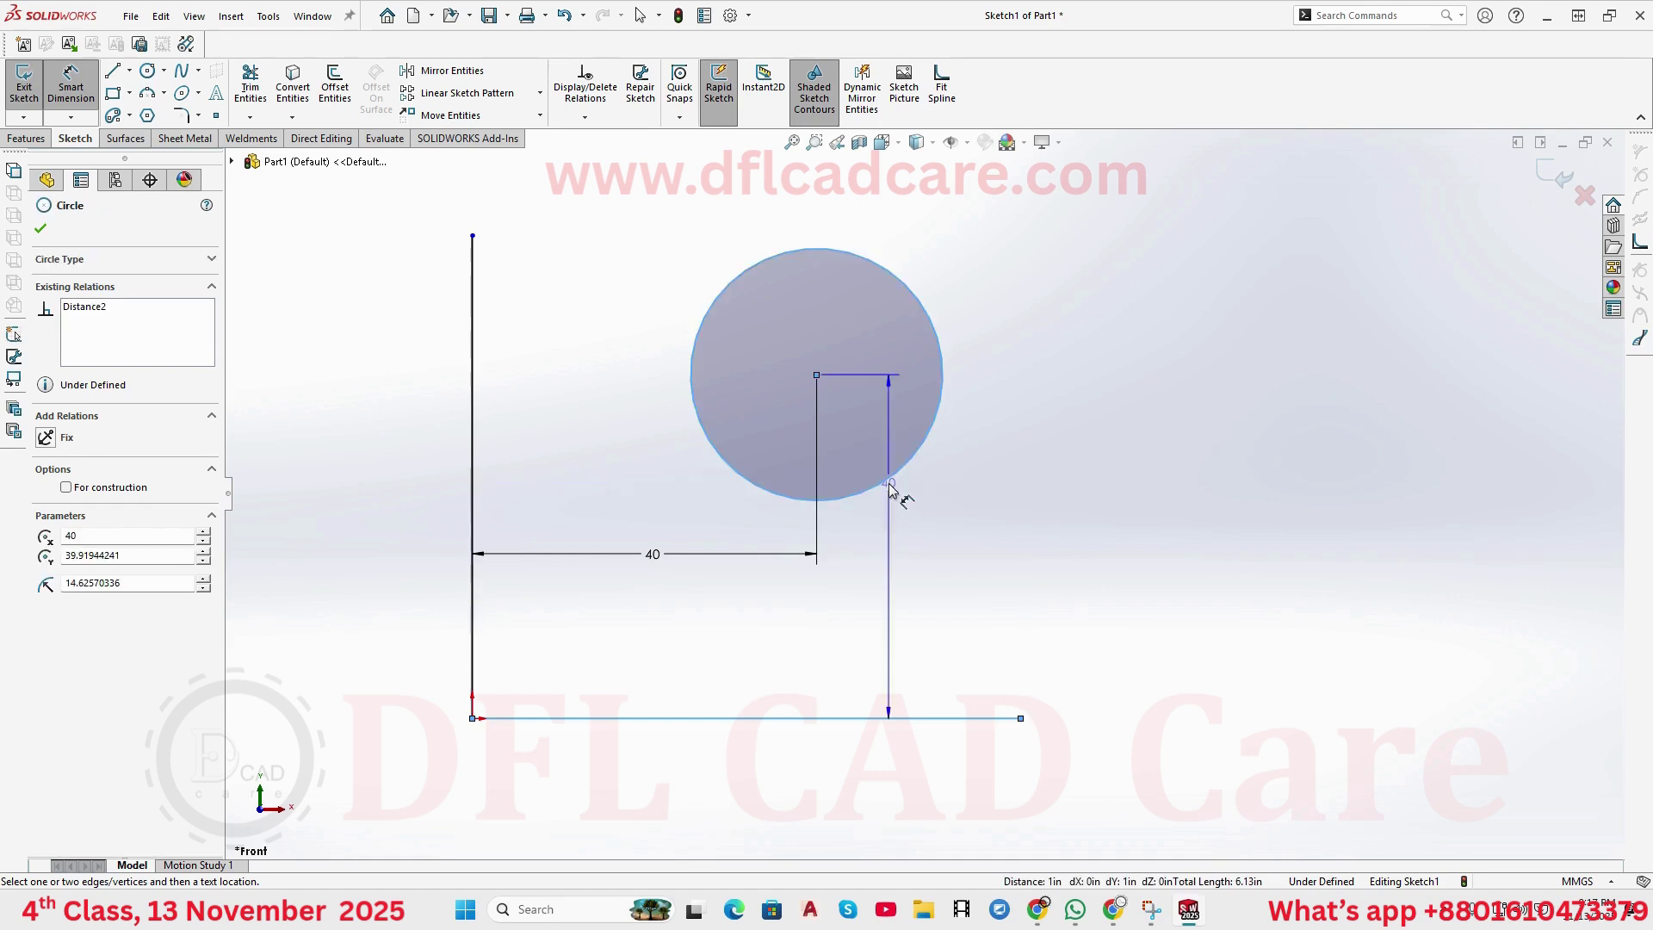
click(891, 560)
text(60)
key(Return)
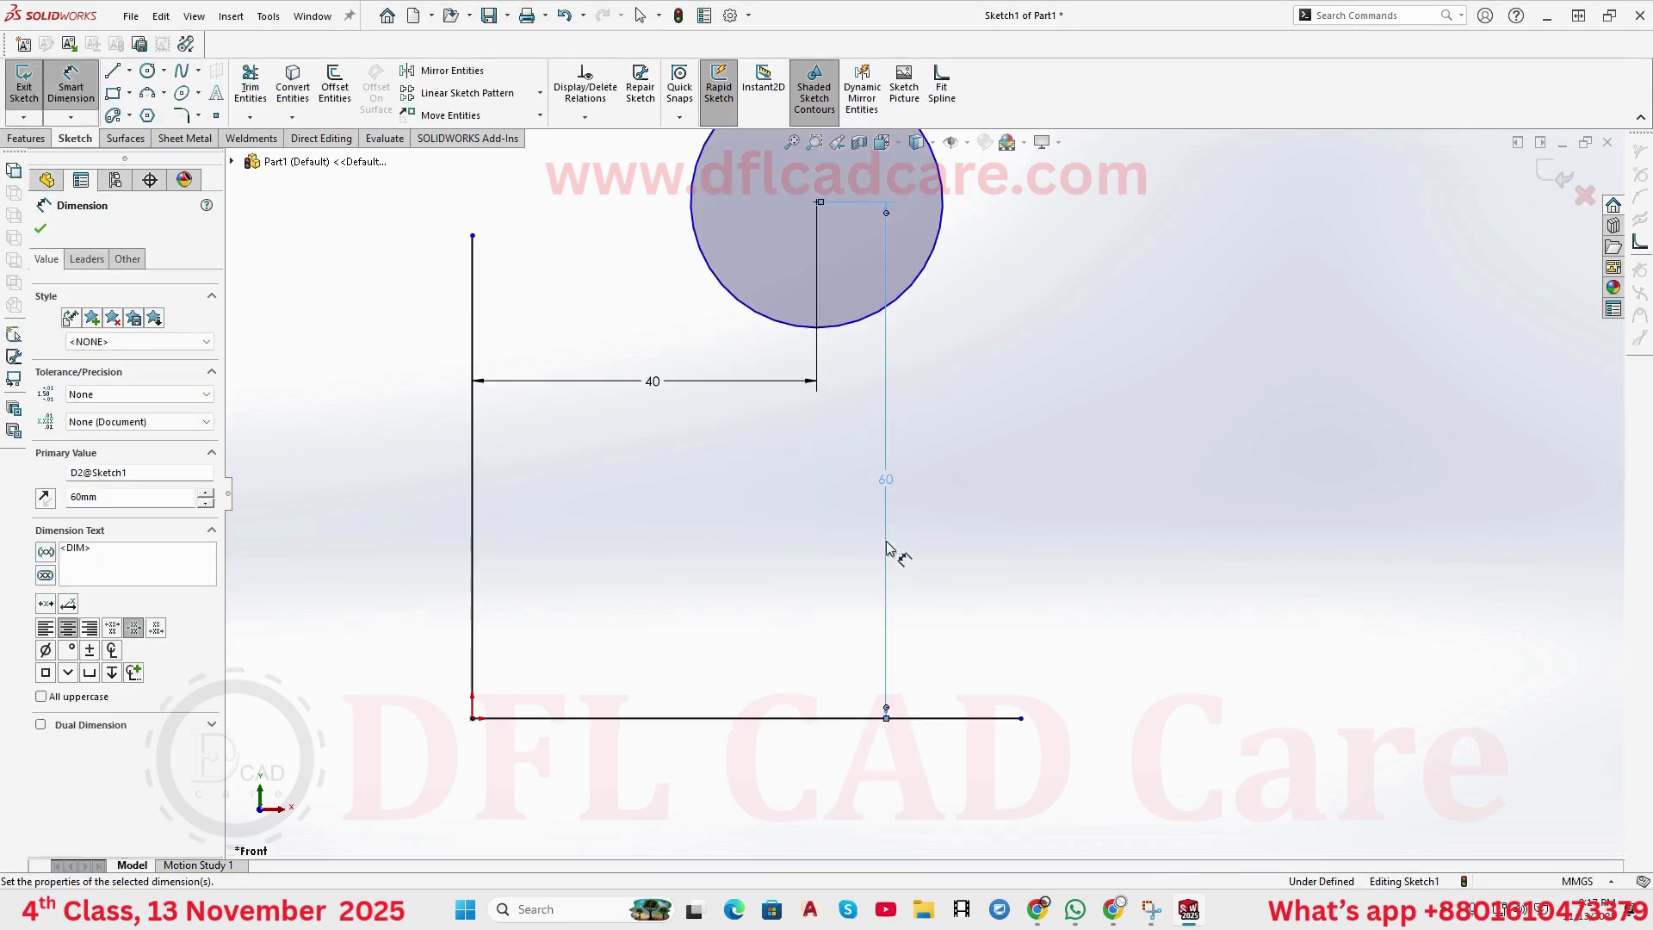
- Dimension the circle's diameter as 30 mm, with the dimension placed outside the circle
scroll(890, 534, up, 3)
scroll(889, 508, down, 3)
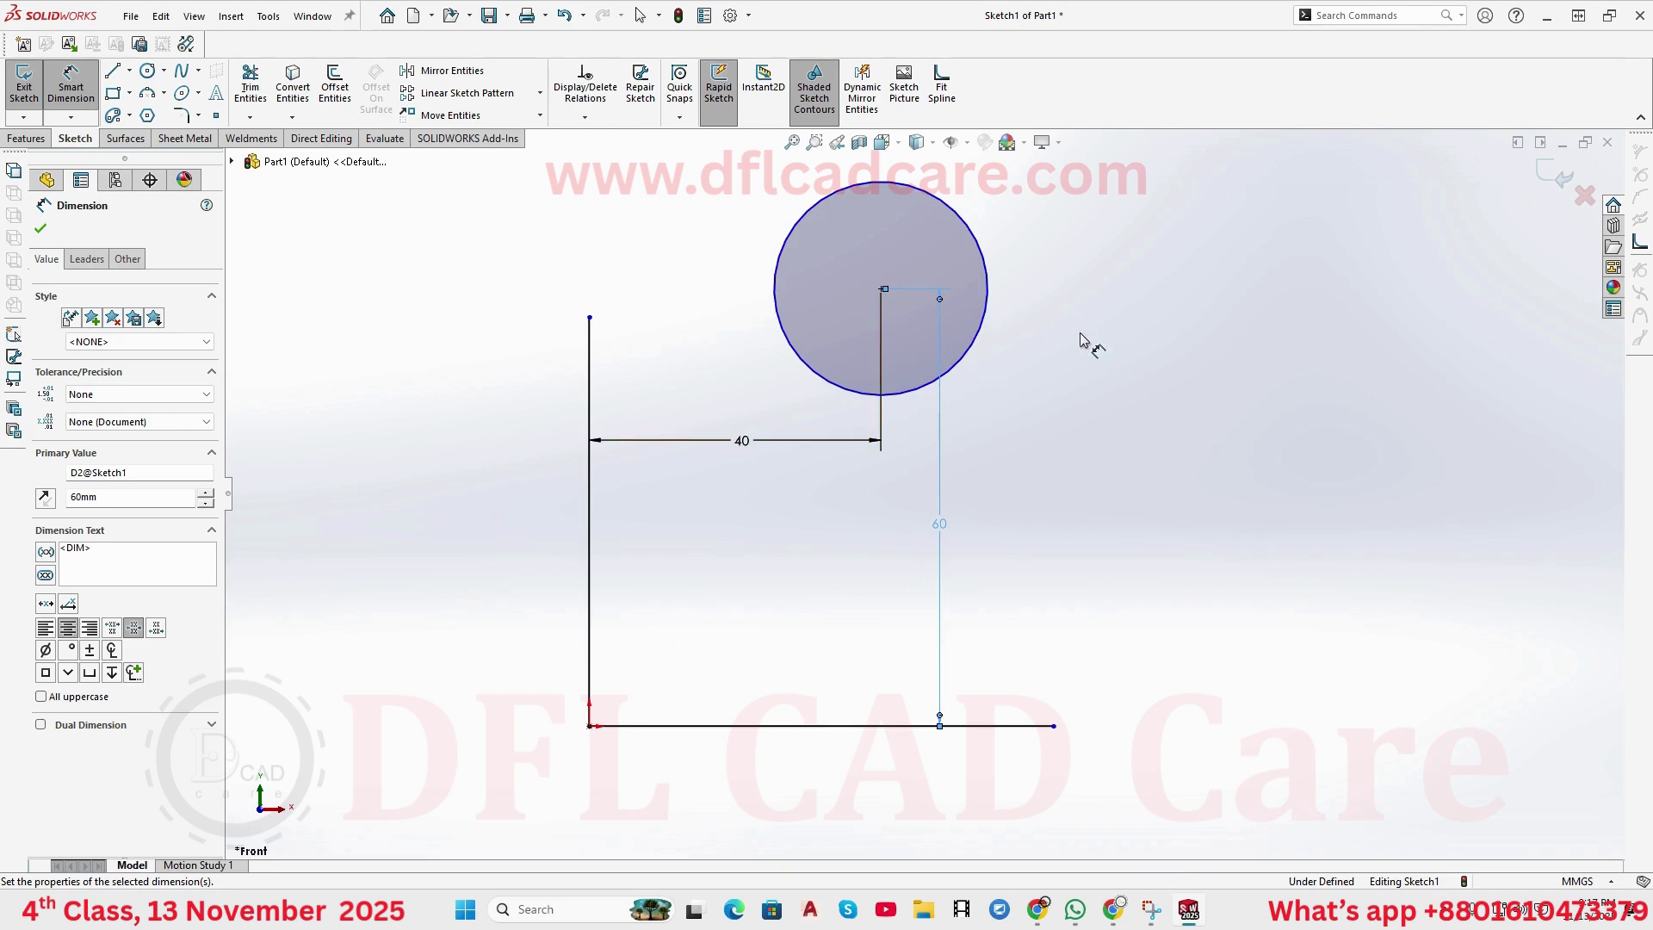
click(982, 264)
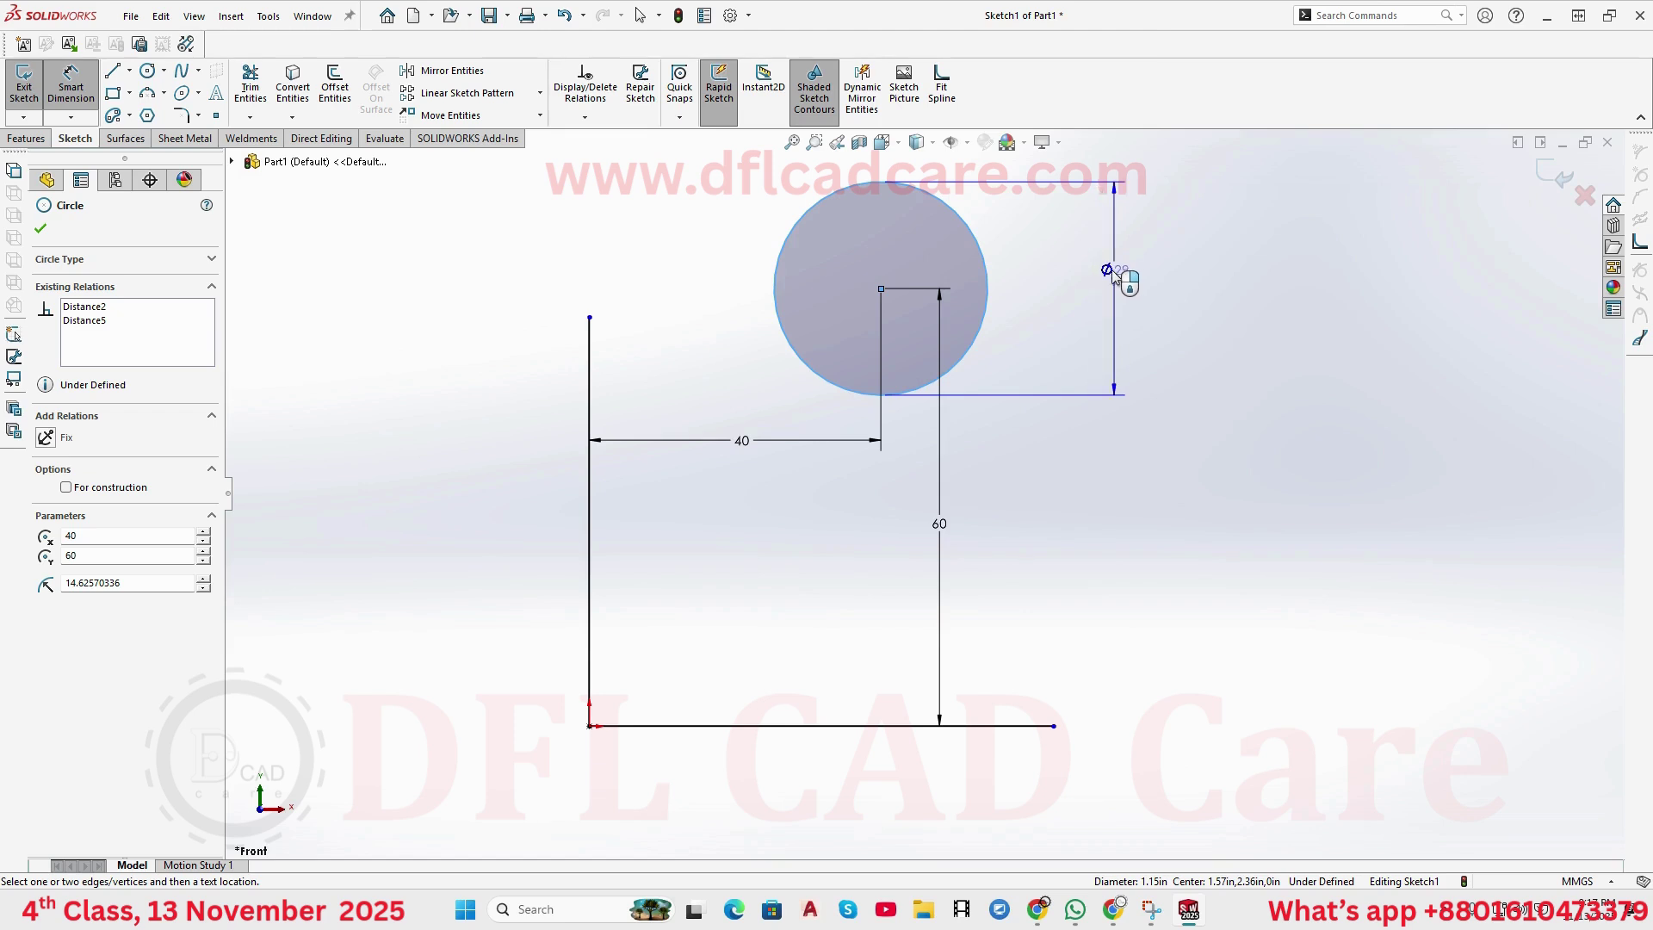
click(1097, 270)
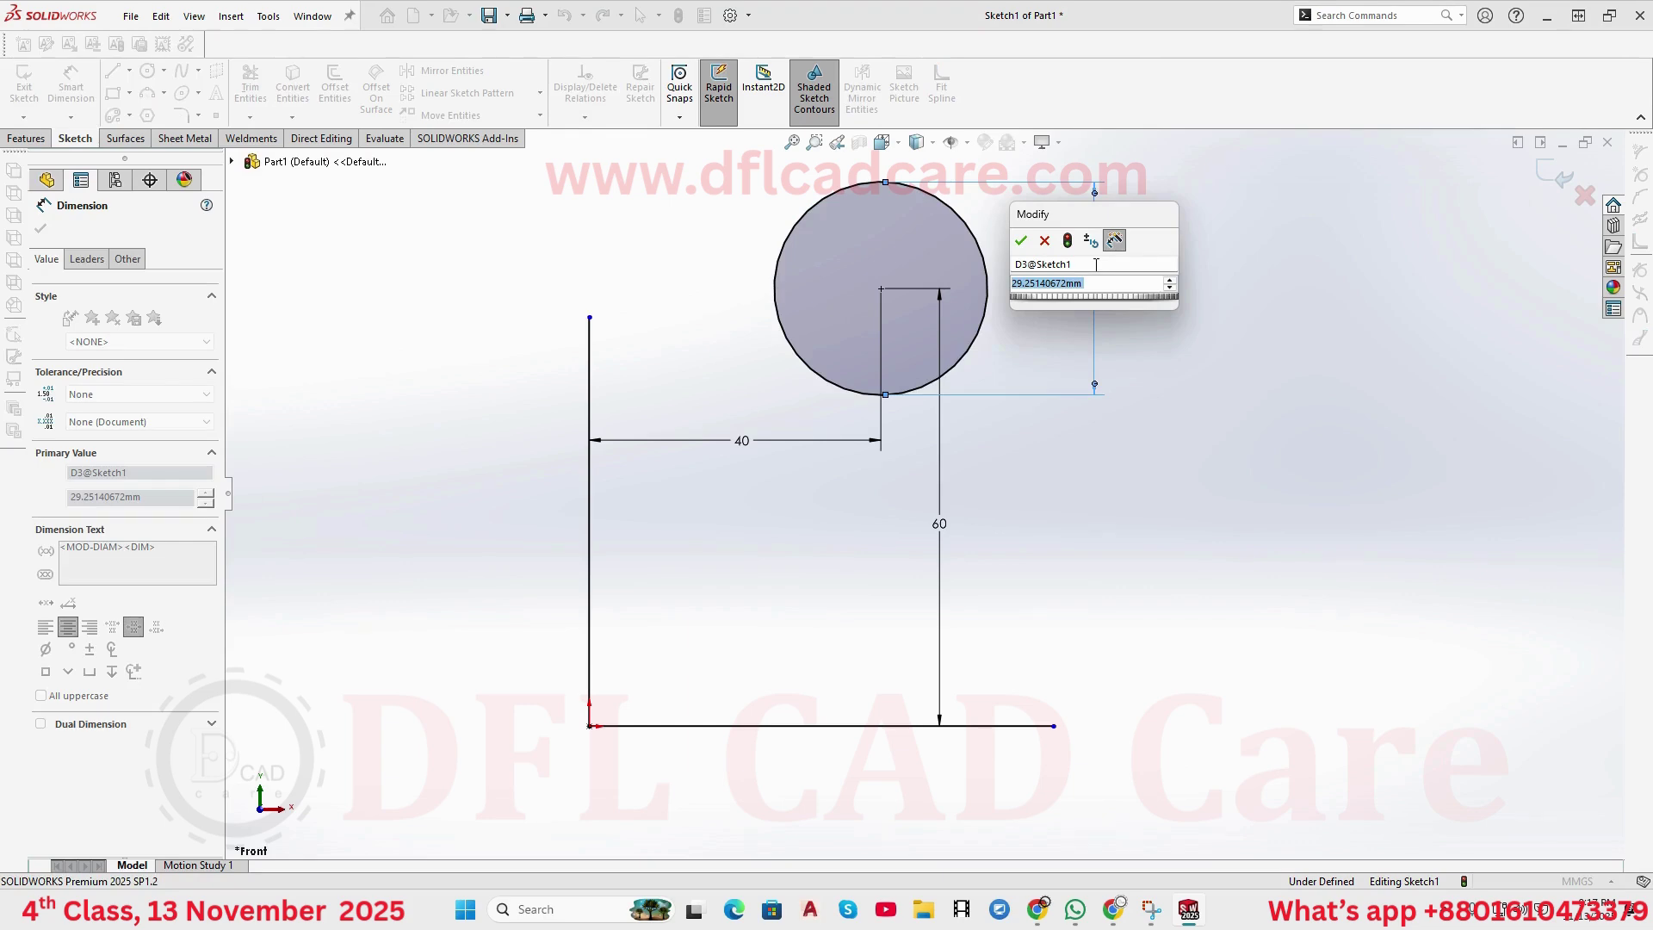
text(30)
key(Return)
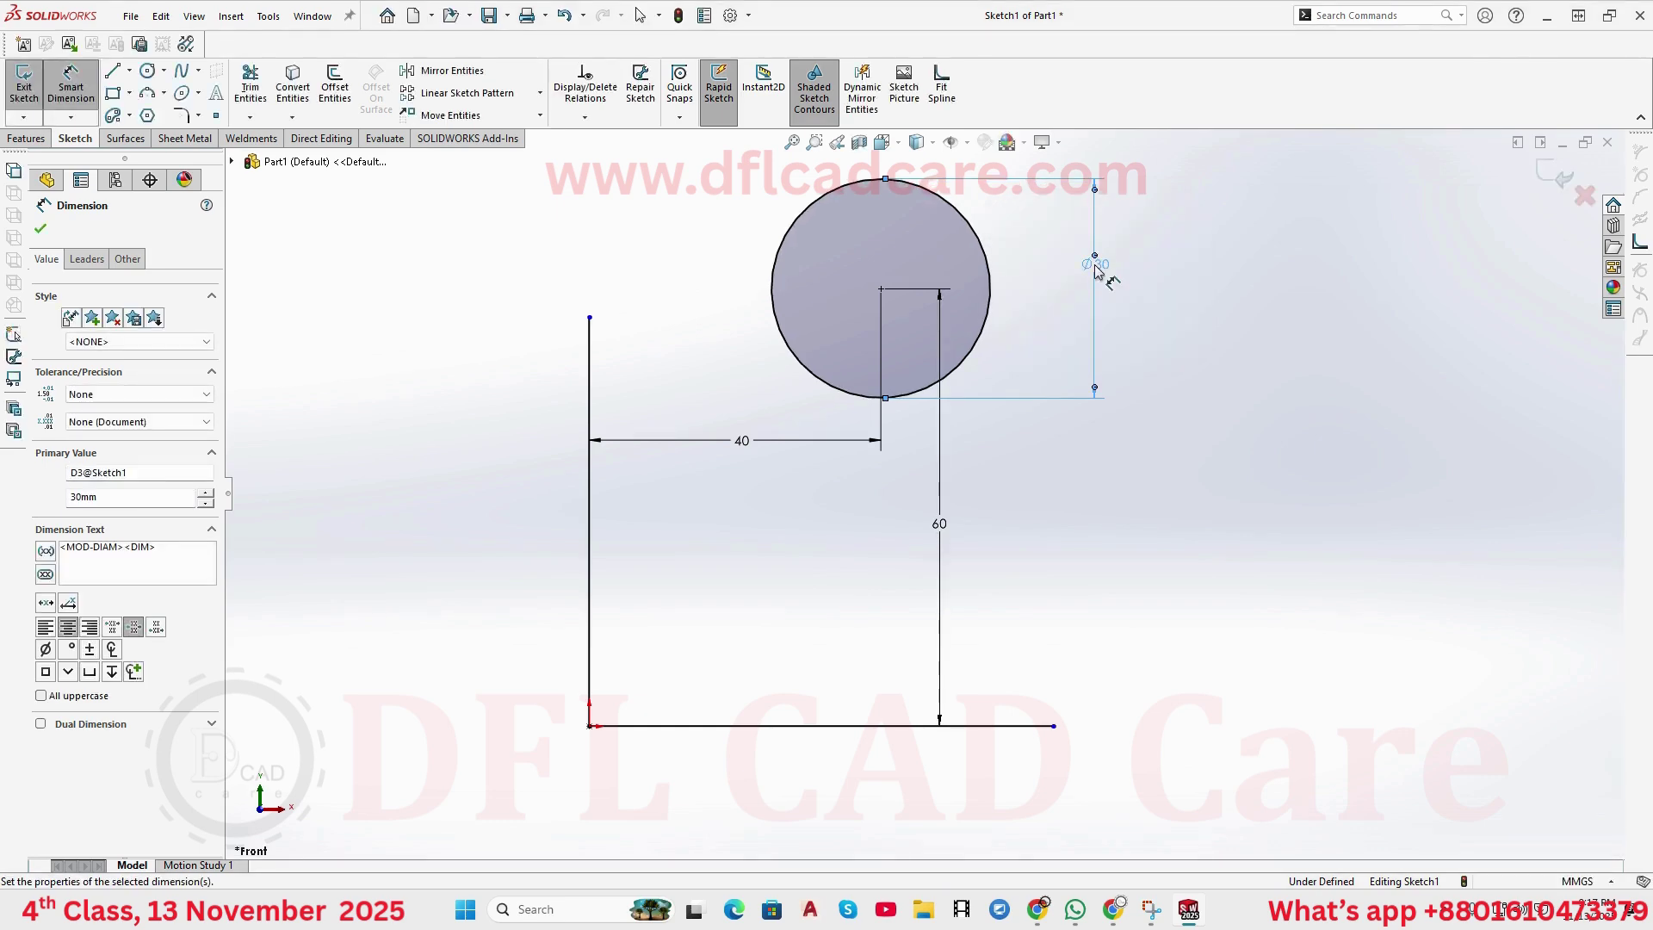
- Leave Smart Dimension, switch the circle's diameter dimension to radius display, and reposition its label outside the circle's upper edge
scroll(988, 301, up, 2)
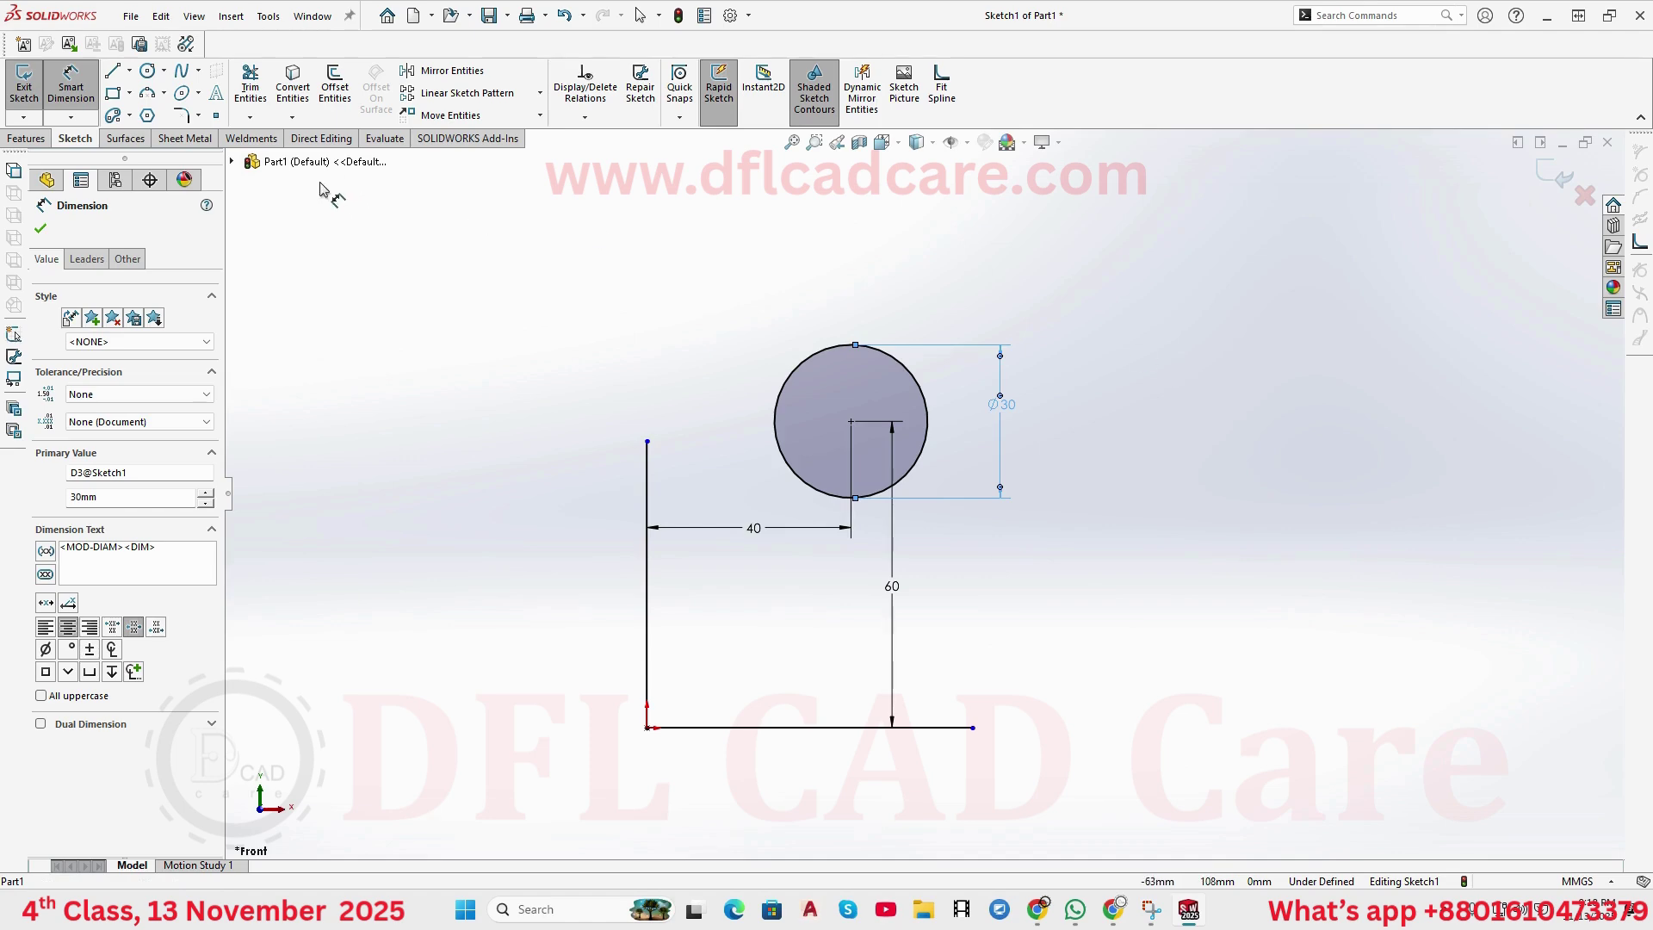
click(82, 99)
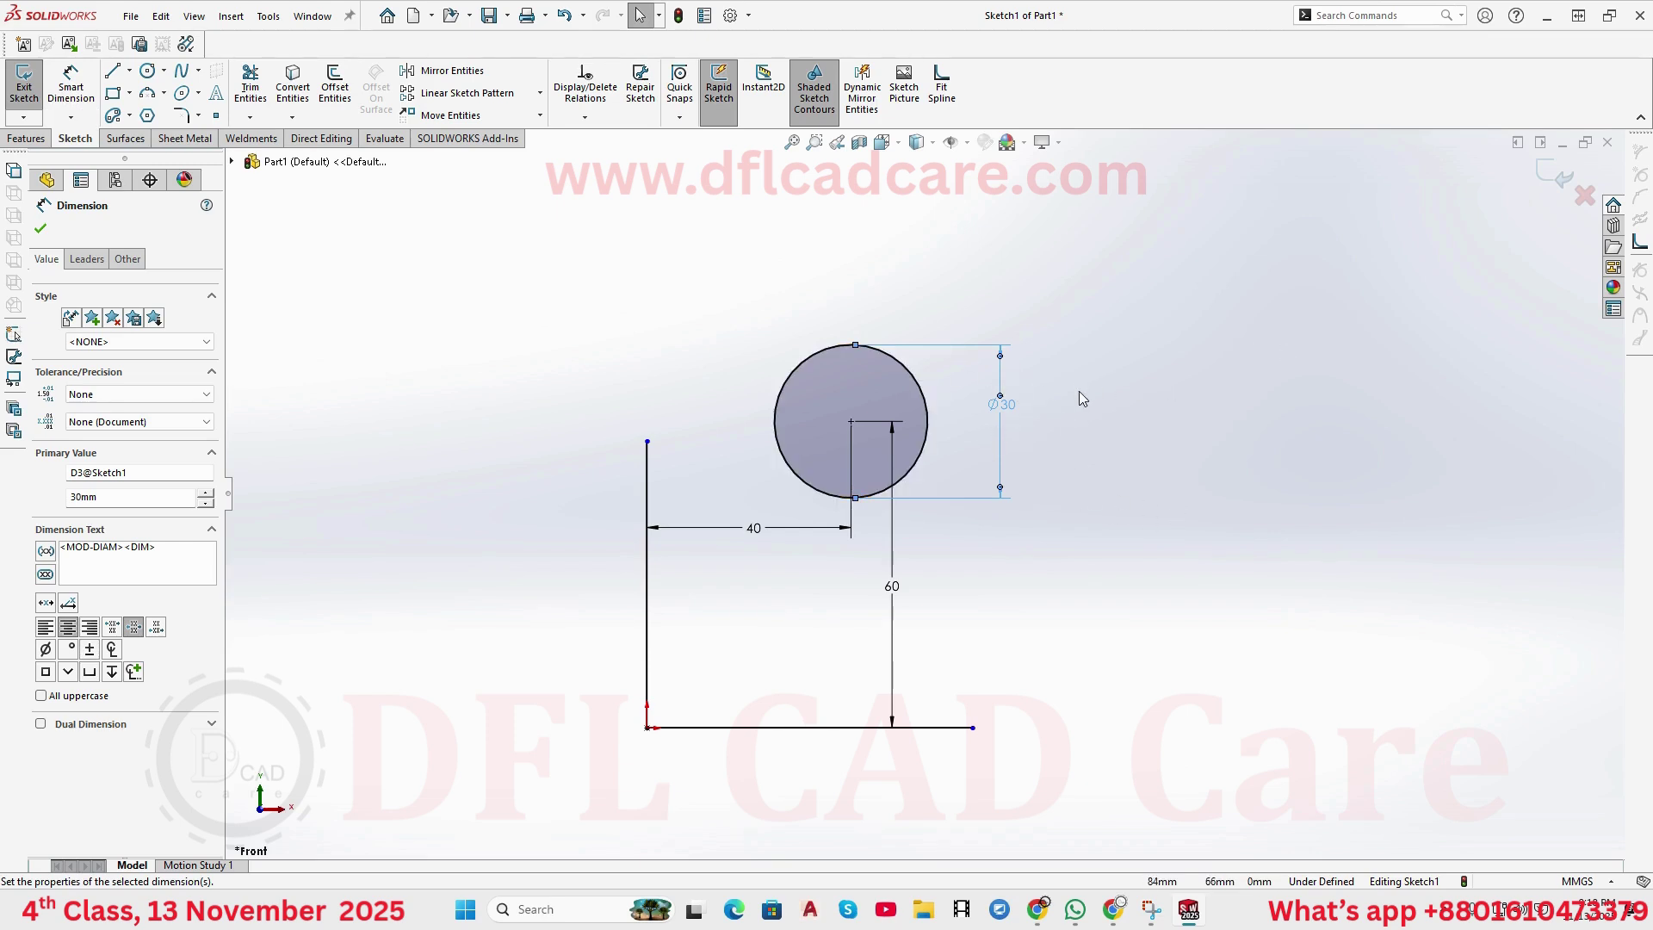
click(1013, 415)
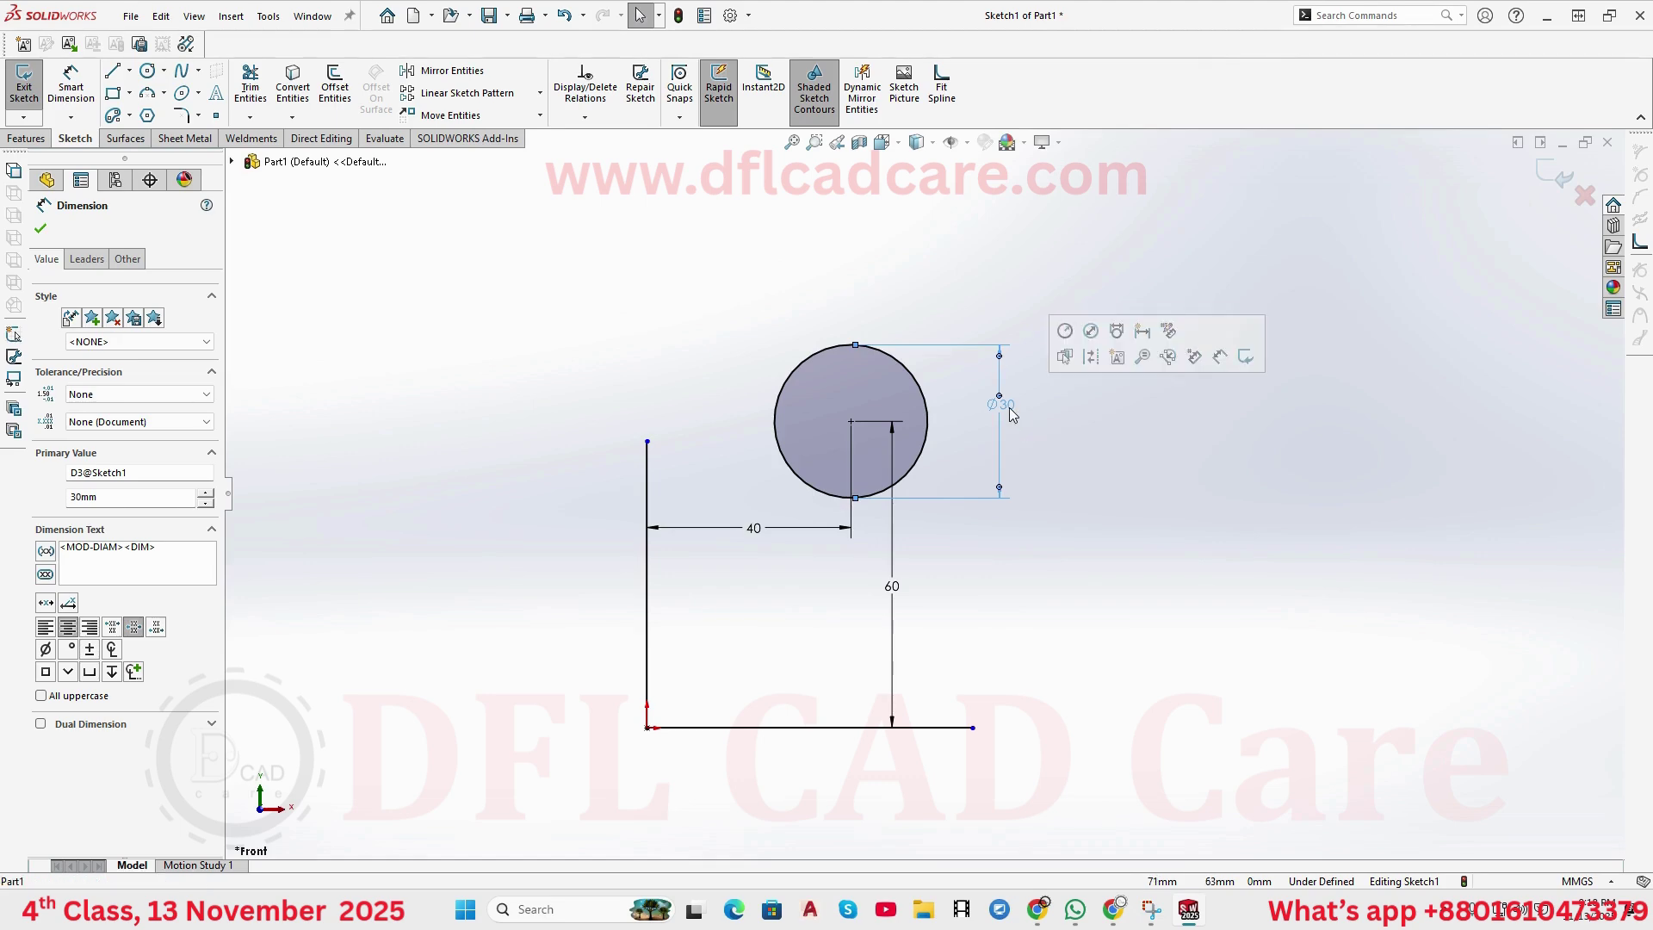
click(1065, 331)
drag(1004, 408, 989, 343)
click(978, 346)
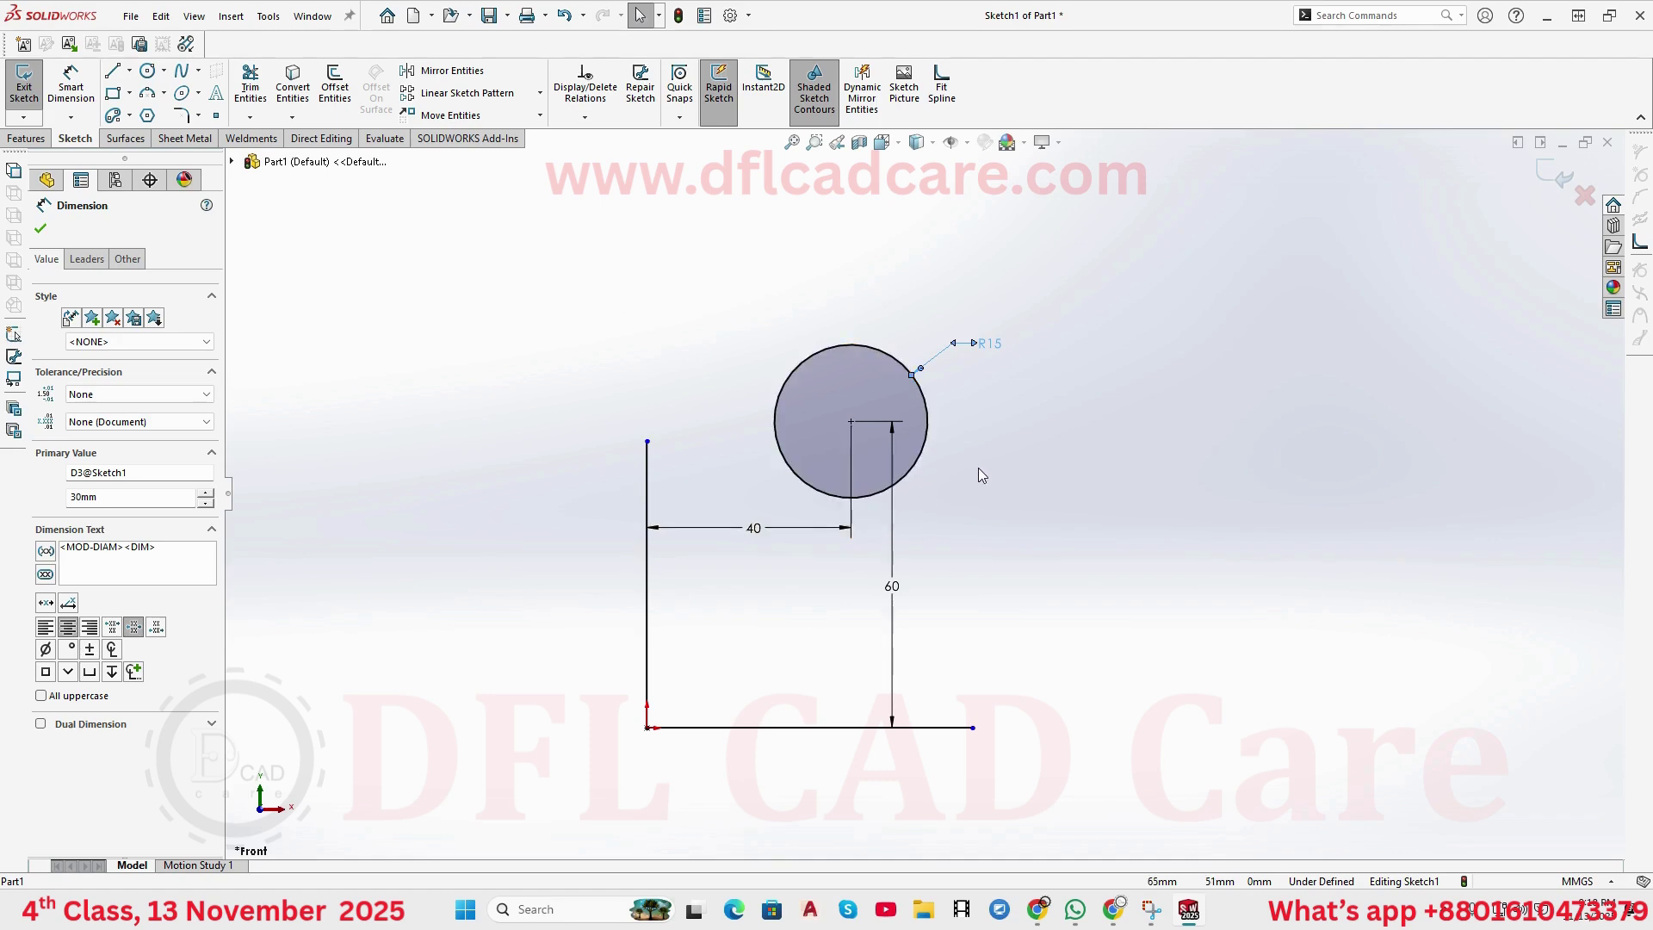
scroll(963, 409, down, 2)
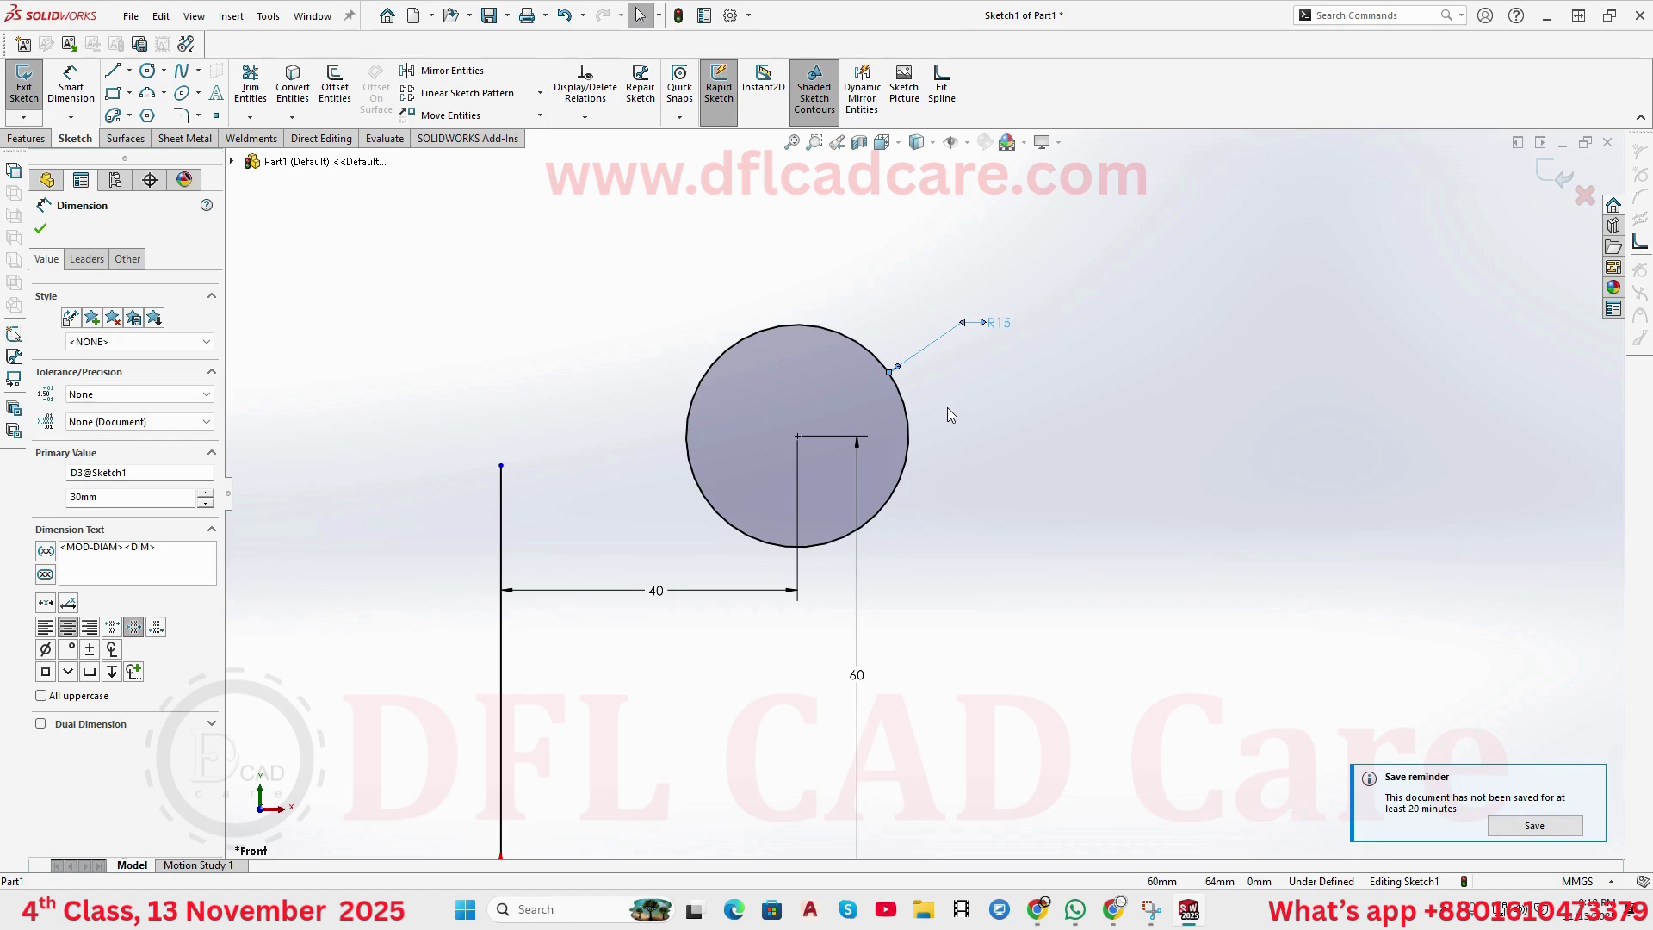
- Set the circle's radius to 70 mm and reposition the radius label outside the circle's upper-right edge
scroll(947, 406, down, 1)
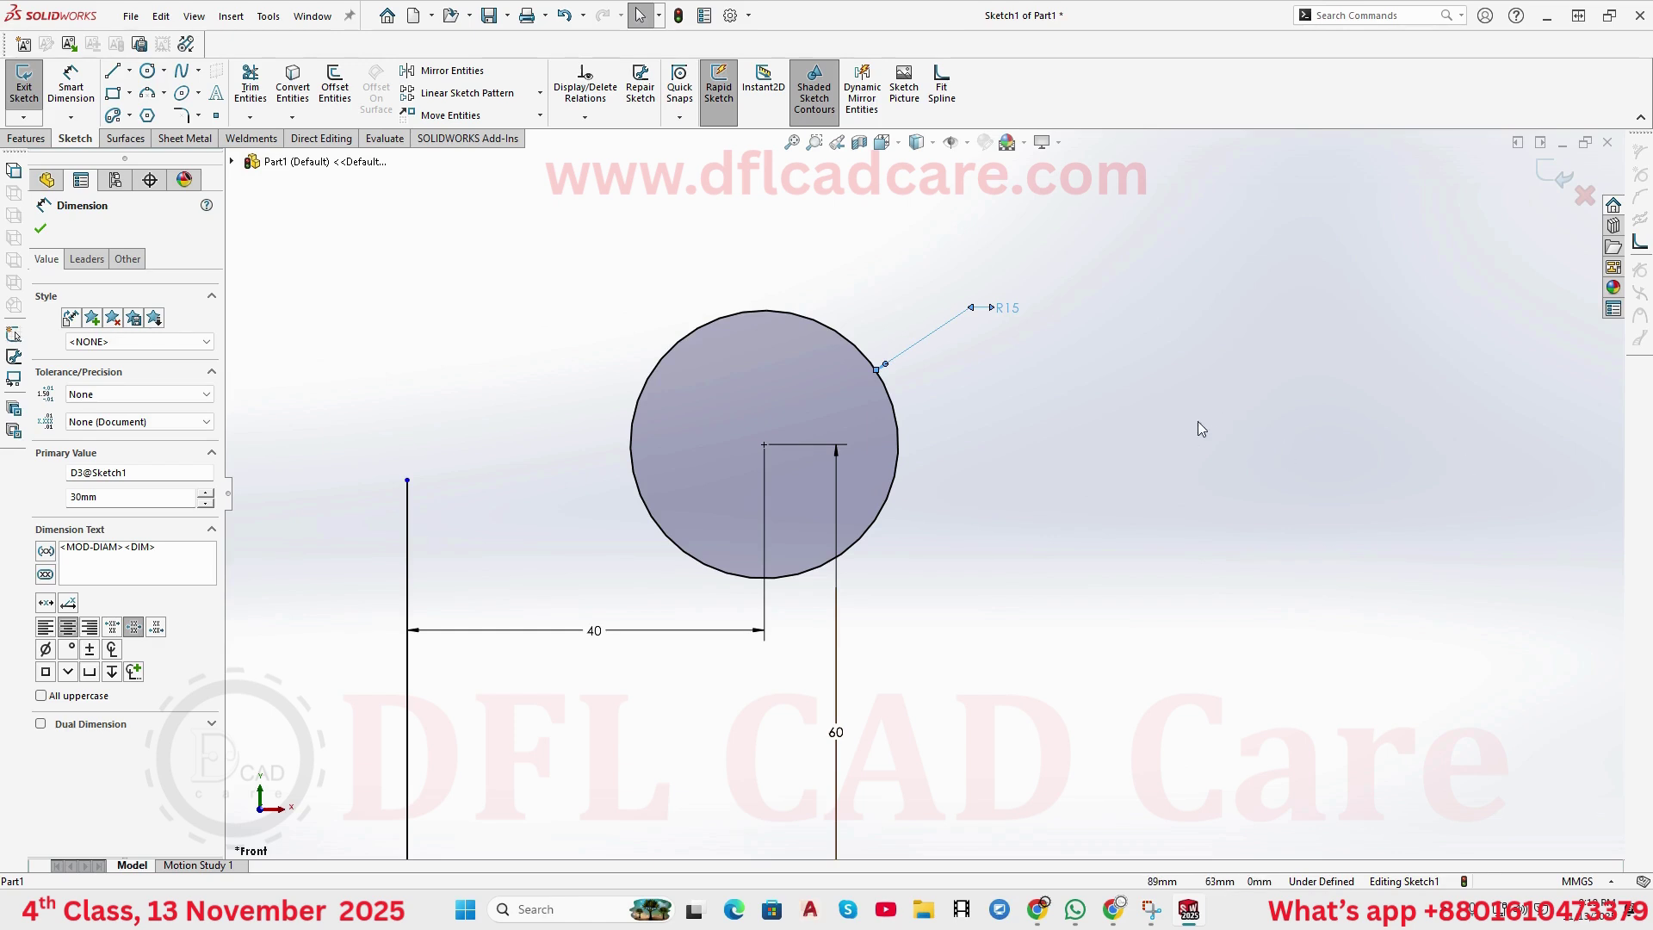
drag(1004, 310, 964, 358)
click(964, 344)
text(70)
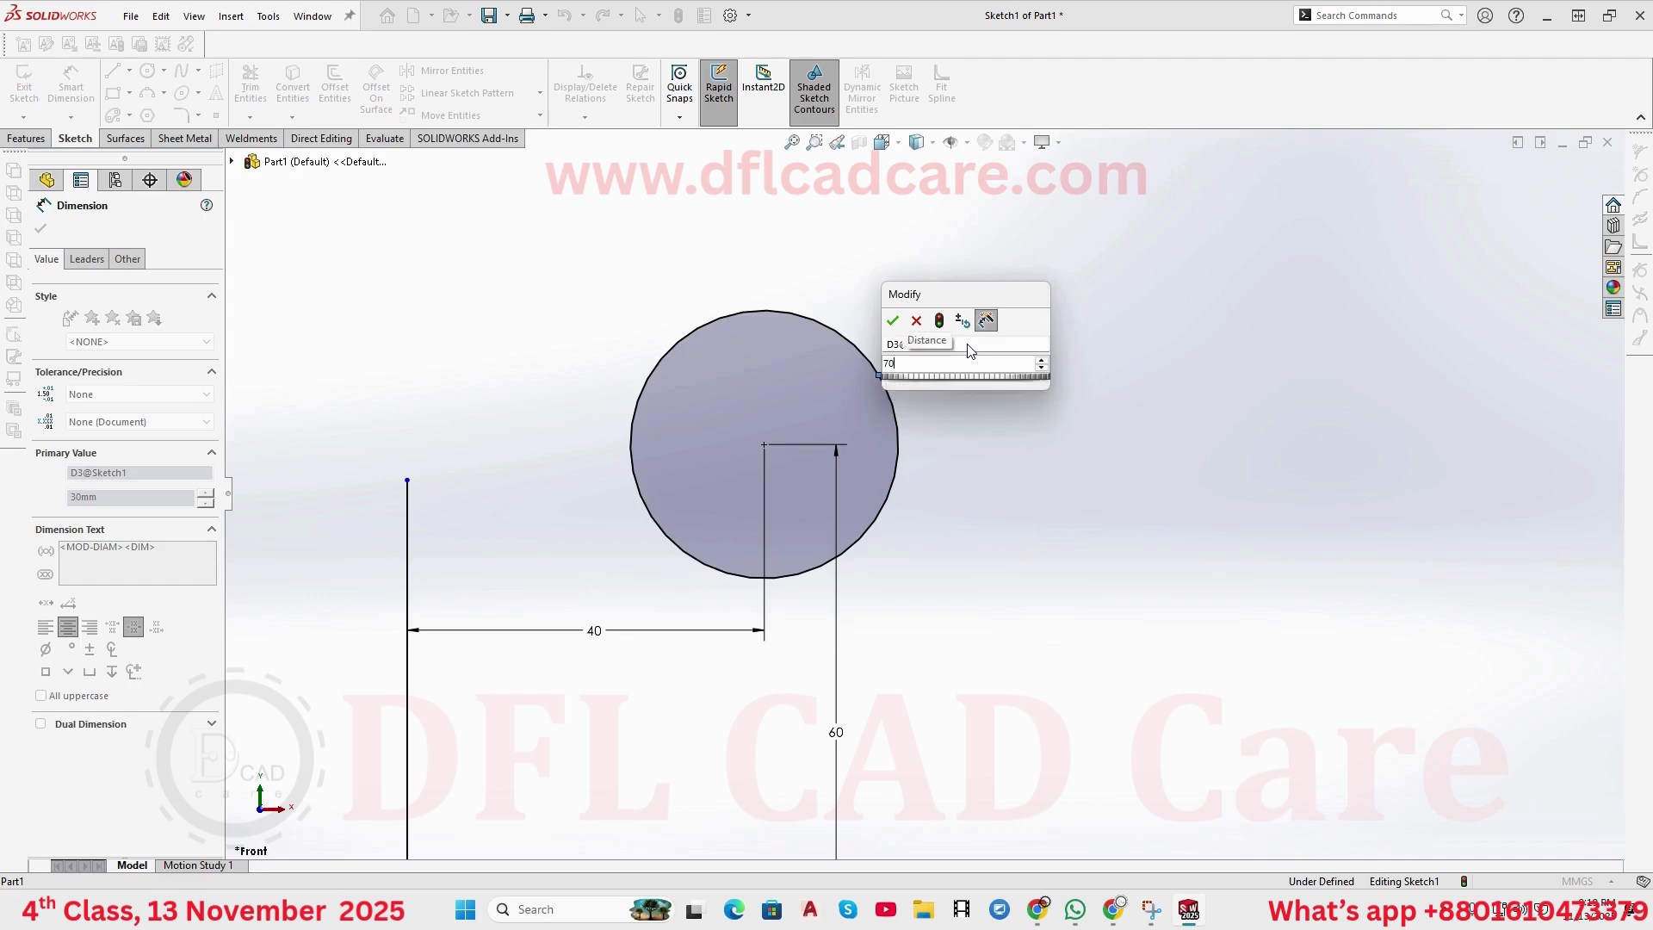
key(Return)
key(z)
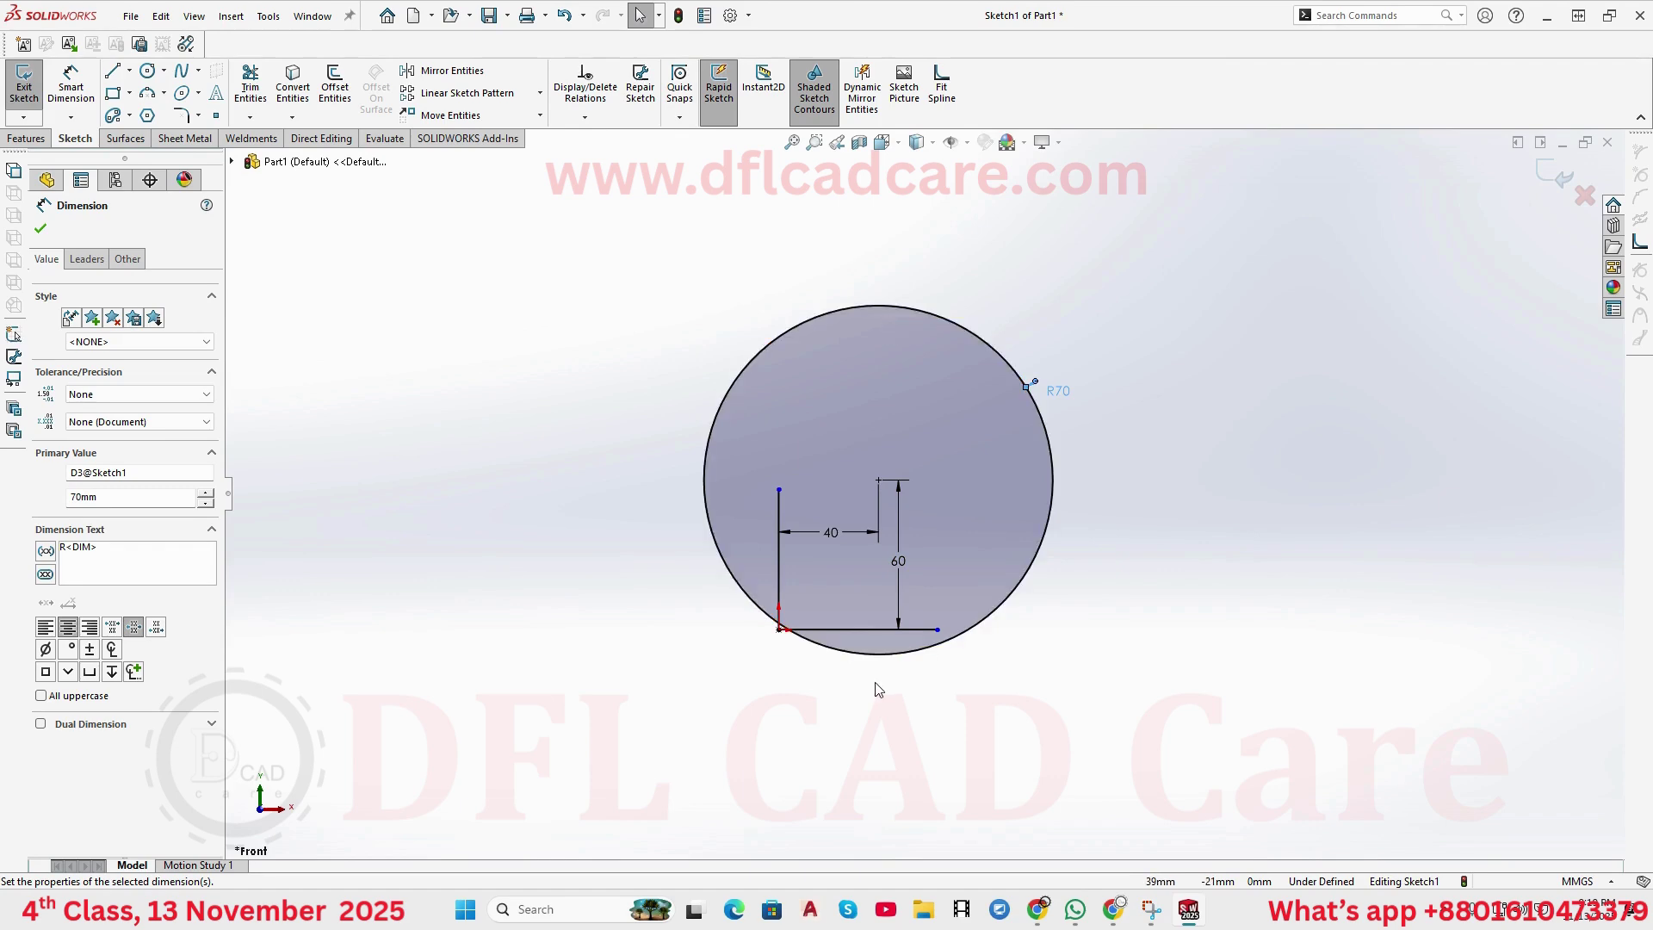
drag(1074, 398, 1145, 362)
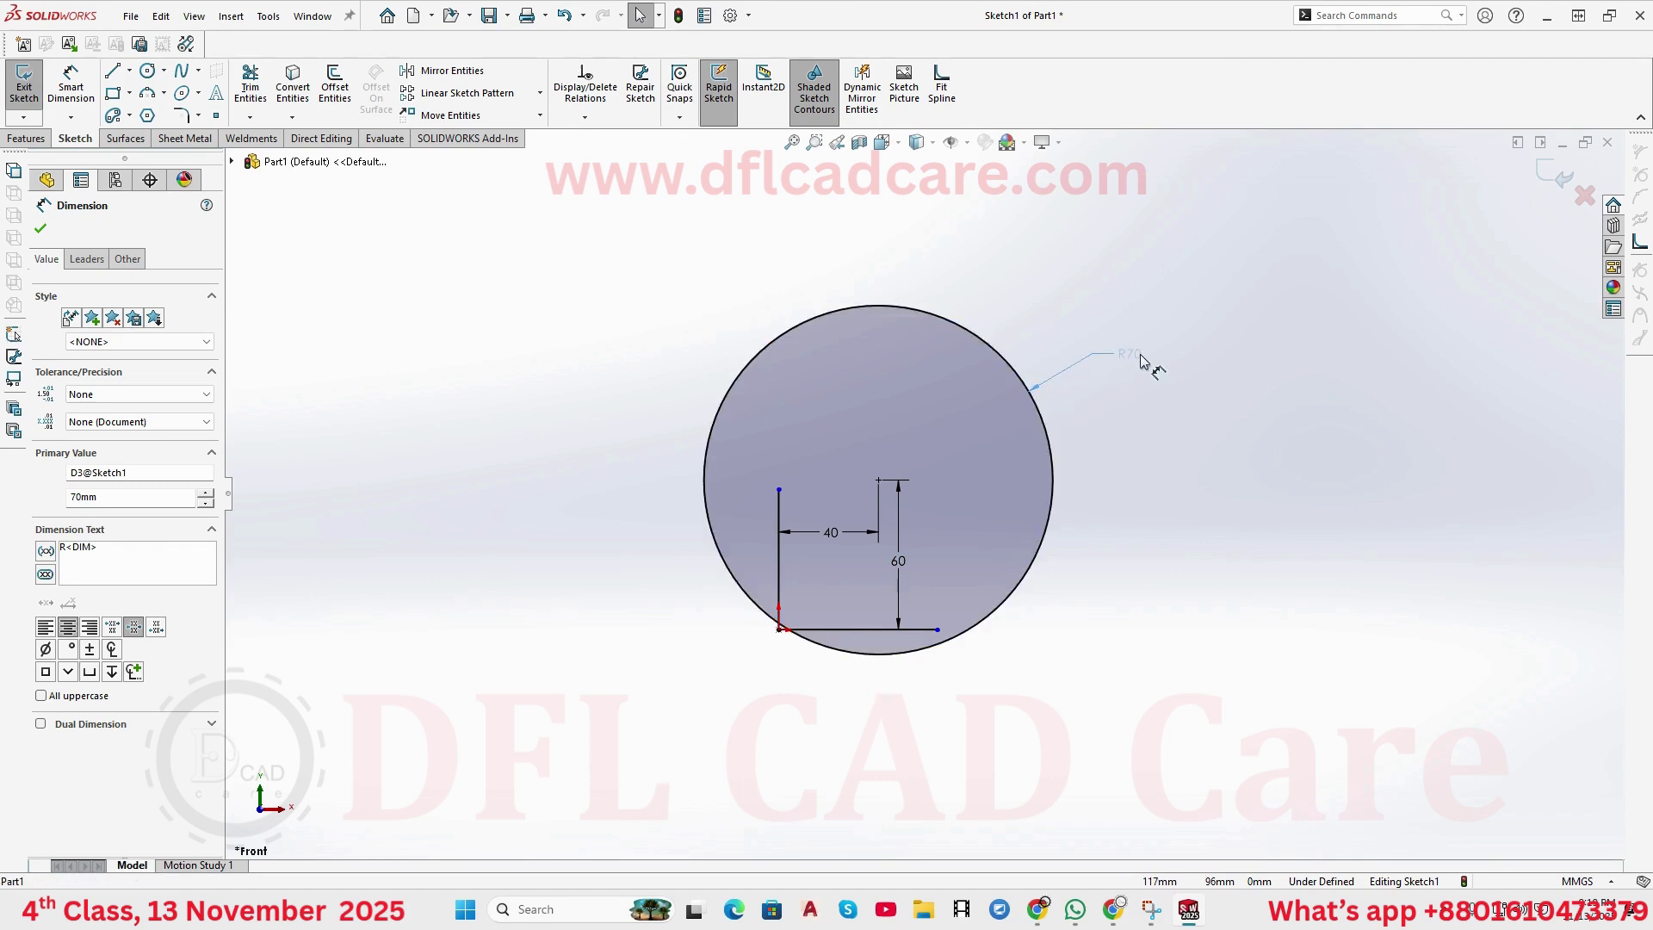
click(1143, 361)
- Try to add a diameter dimension beside the circle that already has a radius dimension, and reject it
right_drag(1111, 594, 1112, 488)
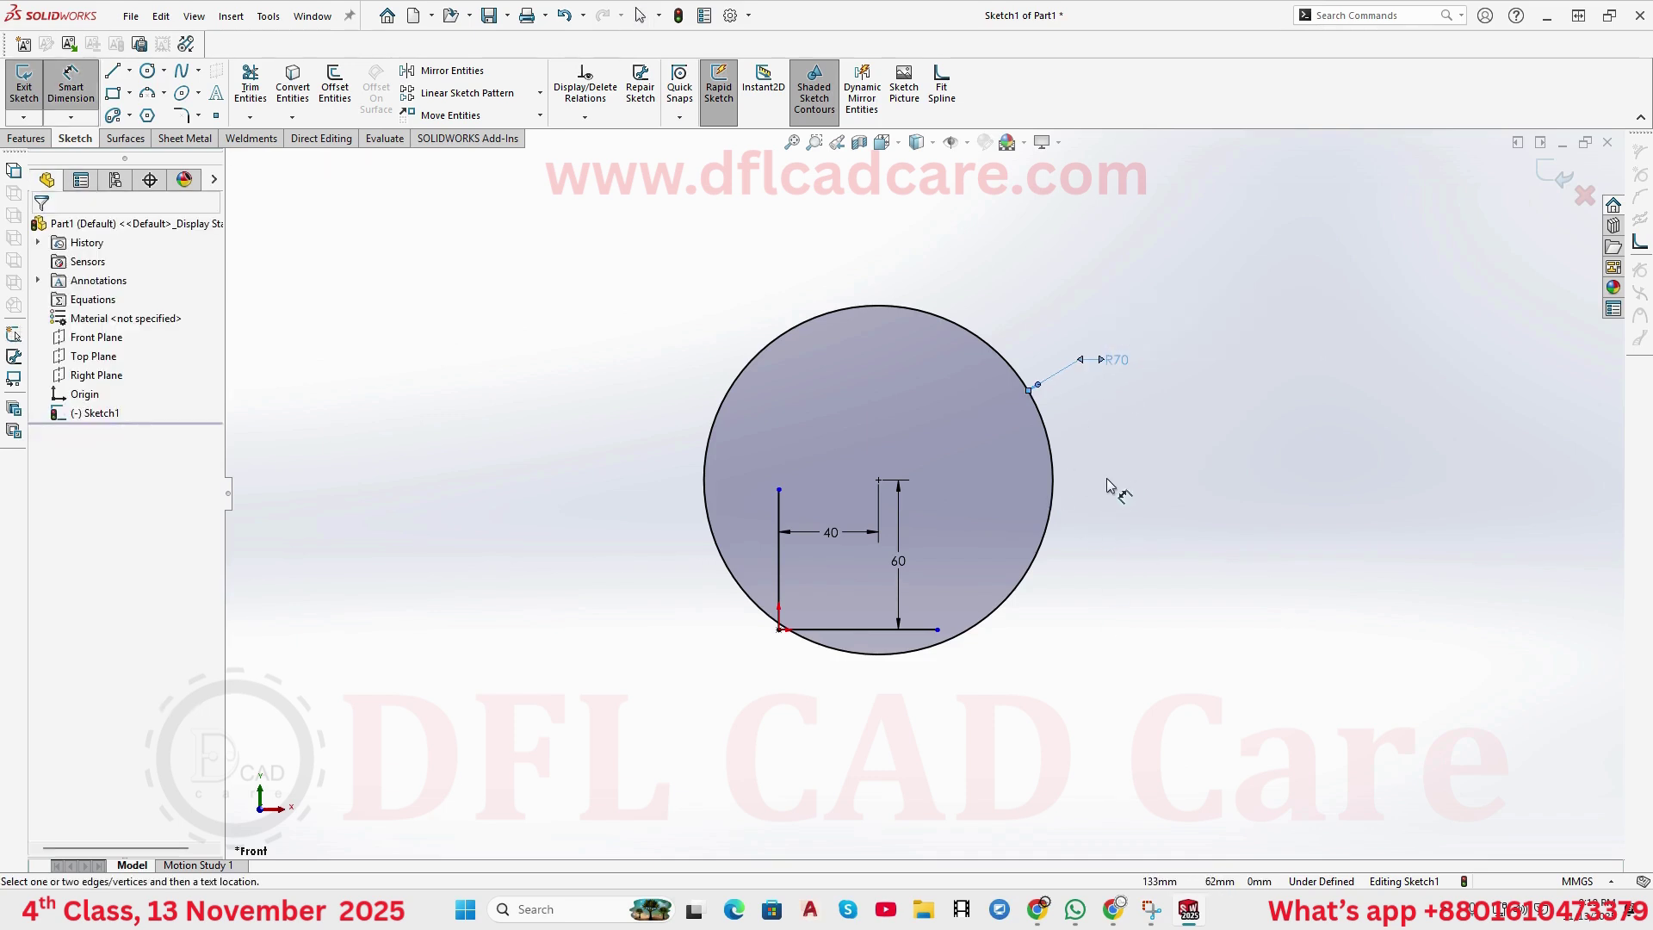
click(1041, 553)
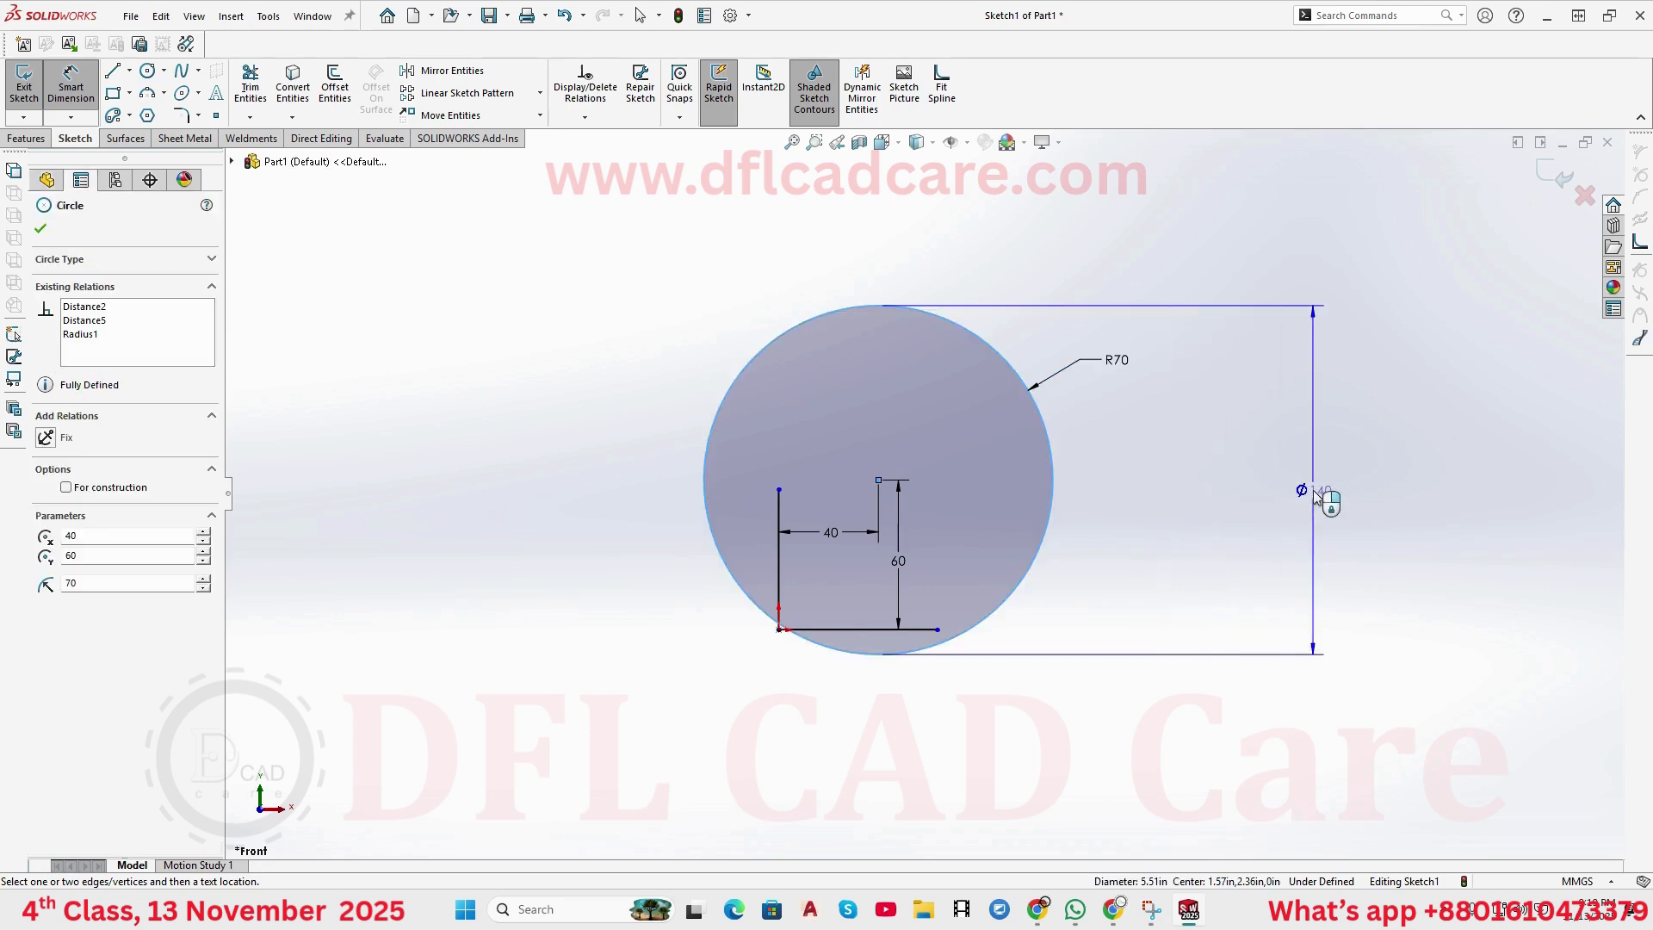
click(1262, 464)
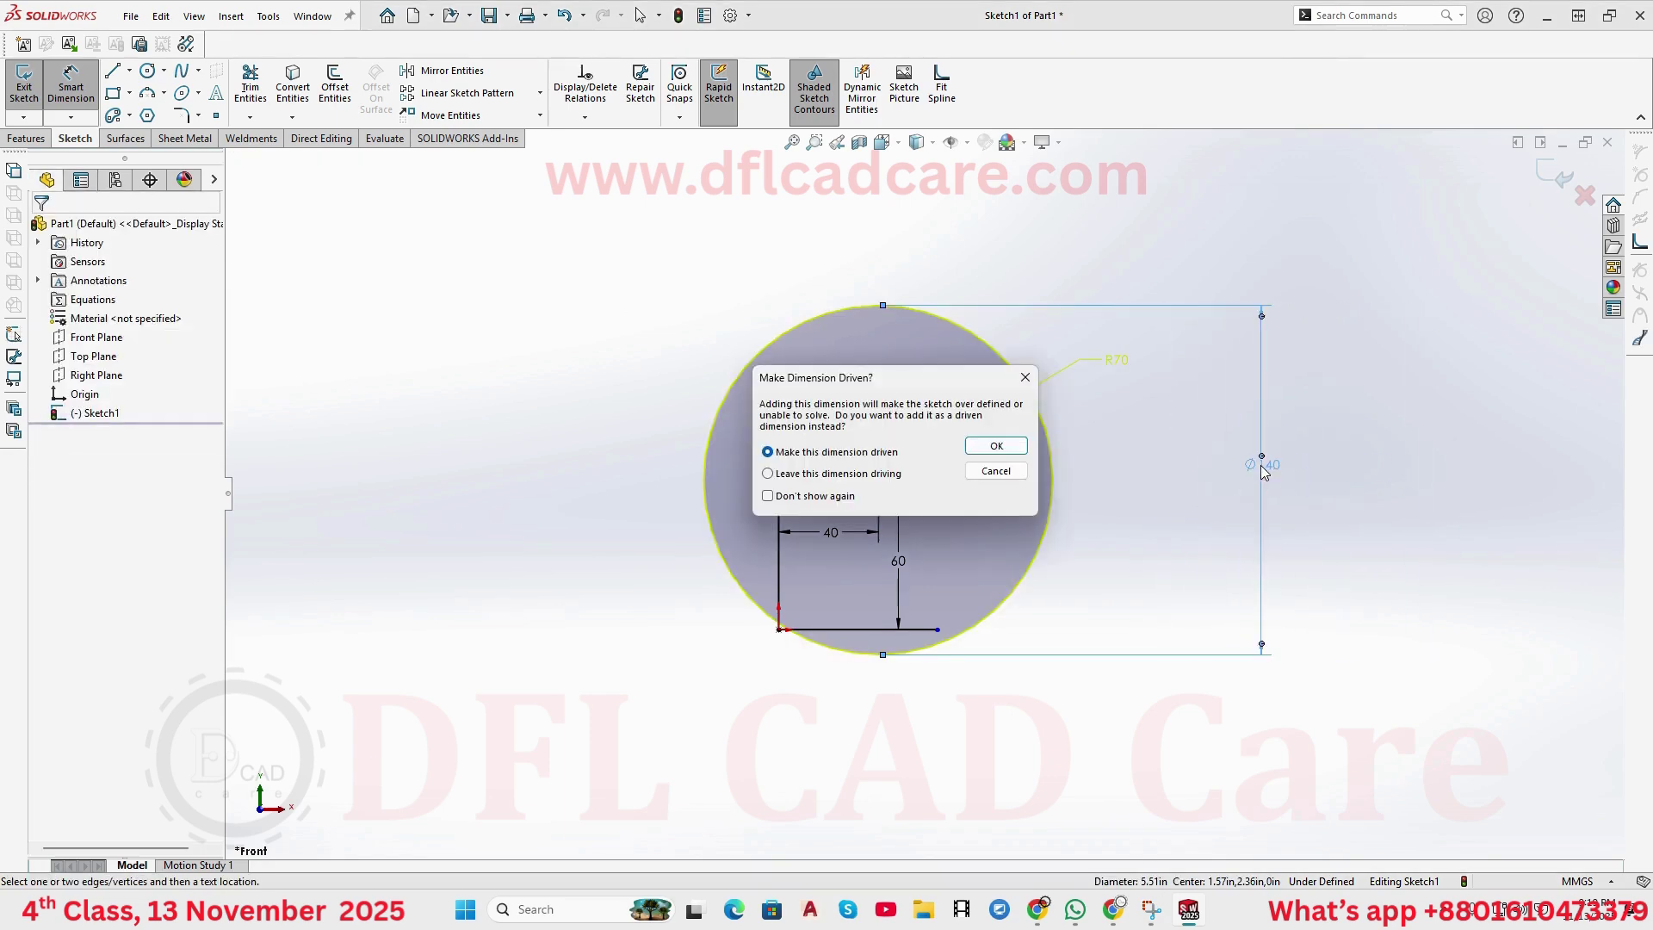
click(1025, 377)
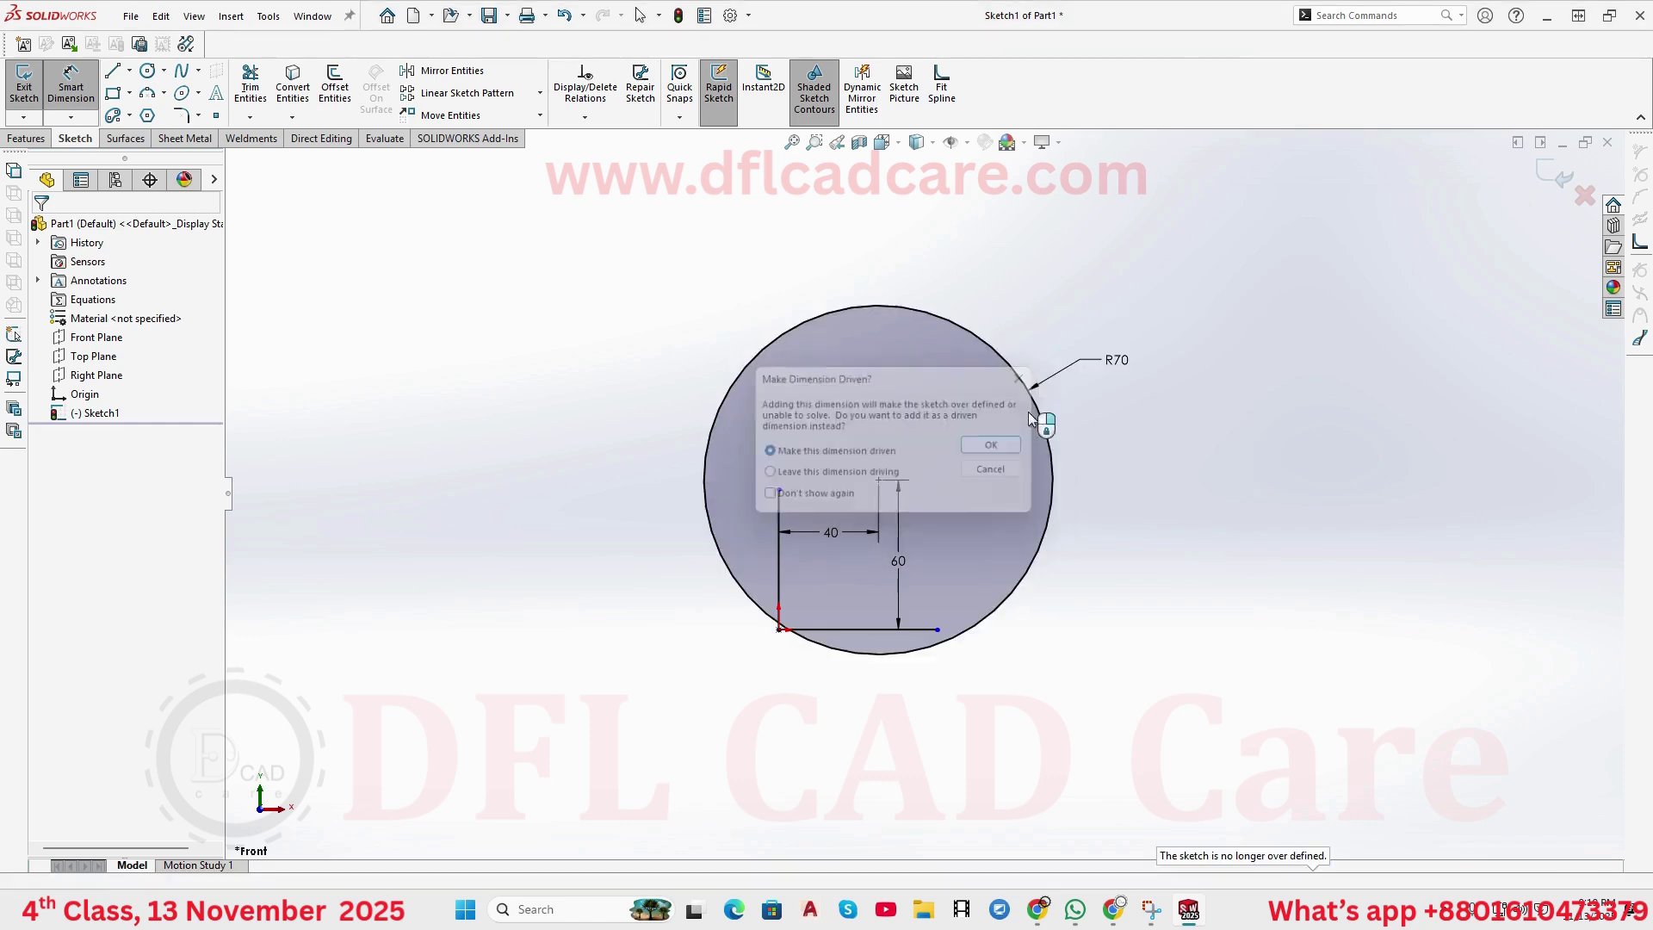
- Draw a three-point arc with a radius of about 70 mm above and to the right of the circle
scroll(1163, 457, down, 1)
scroll(1151, 461, up, 1)
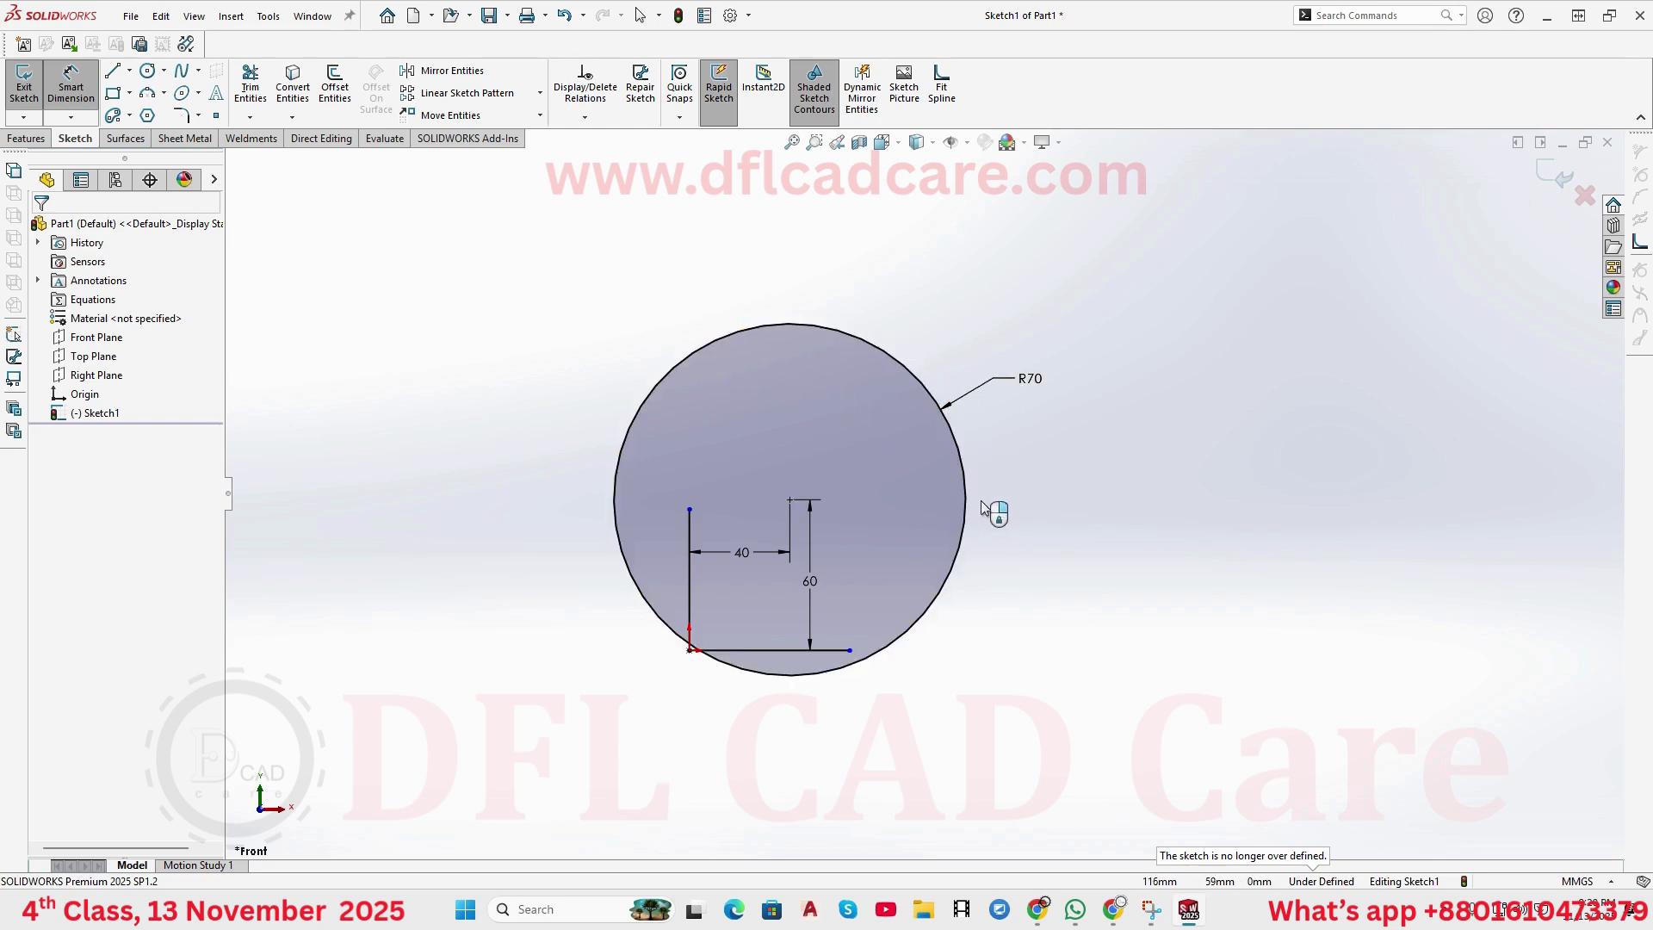
scroll(996, 350, down, 2)
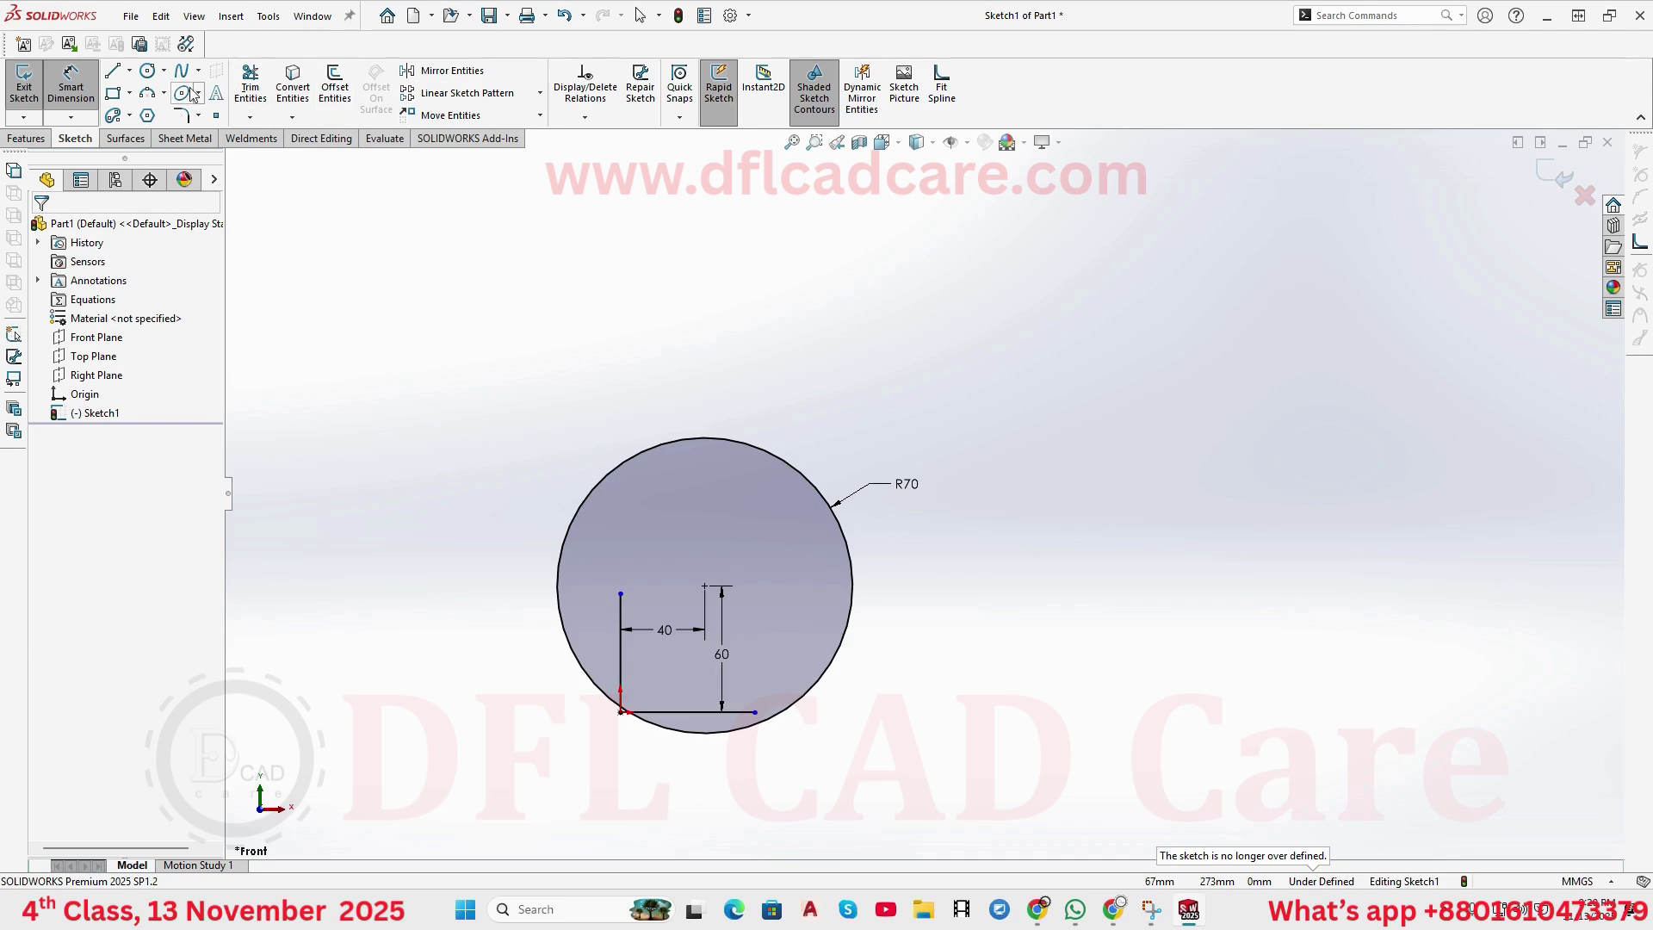
click(148, 92)
click(941, 327)
click(1182, 499)
click(1214, 372)
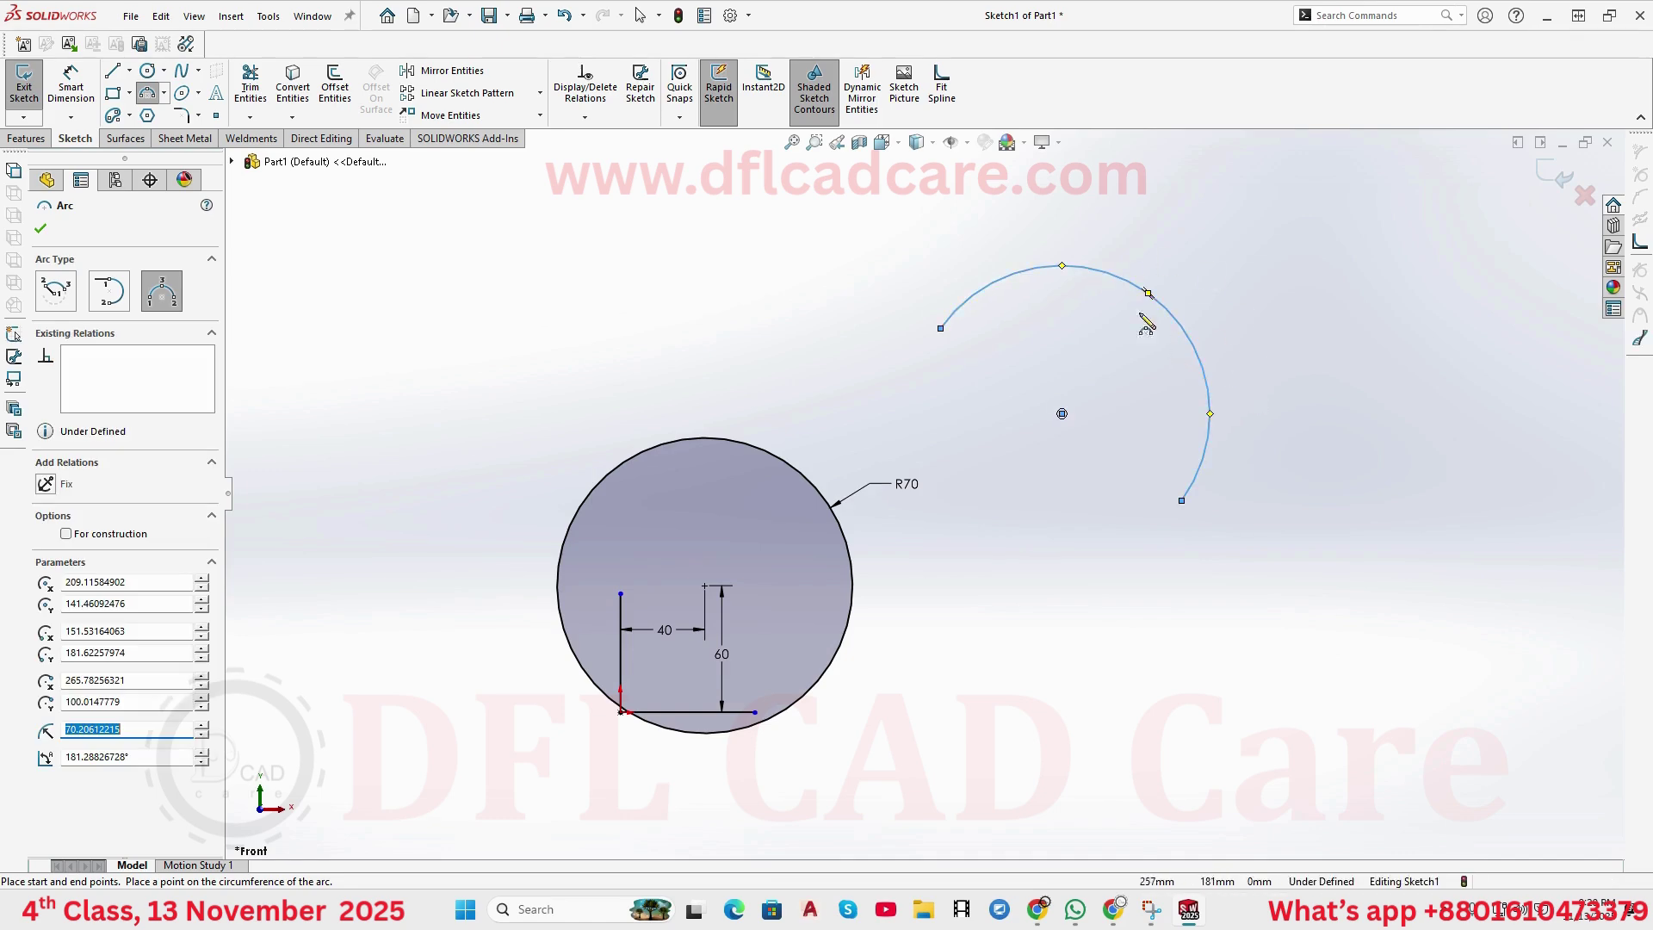
- Dimension the arc's radius as 70 mm with Smart Dimension, placing the label outside the arc
click(71, 80)
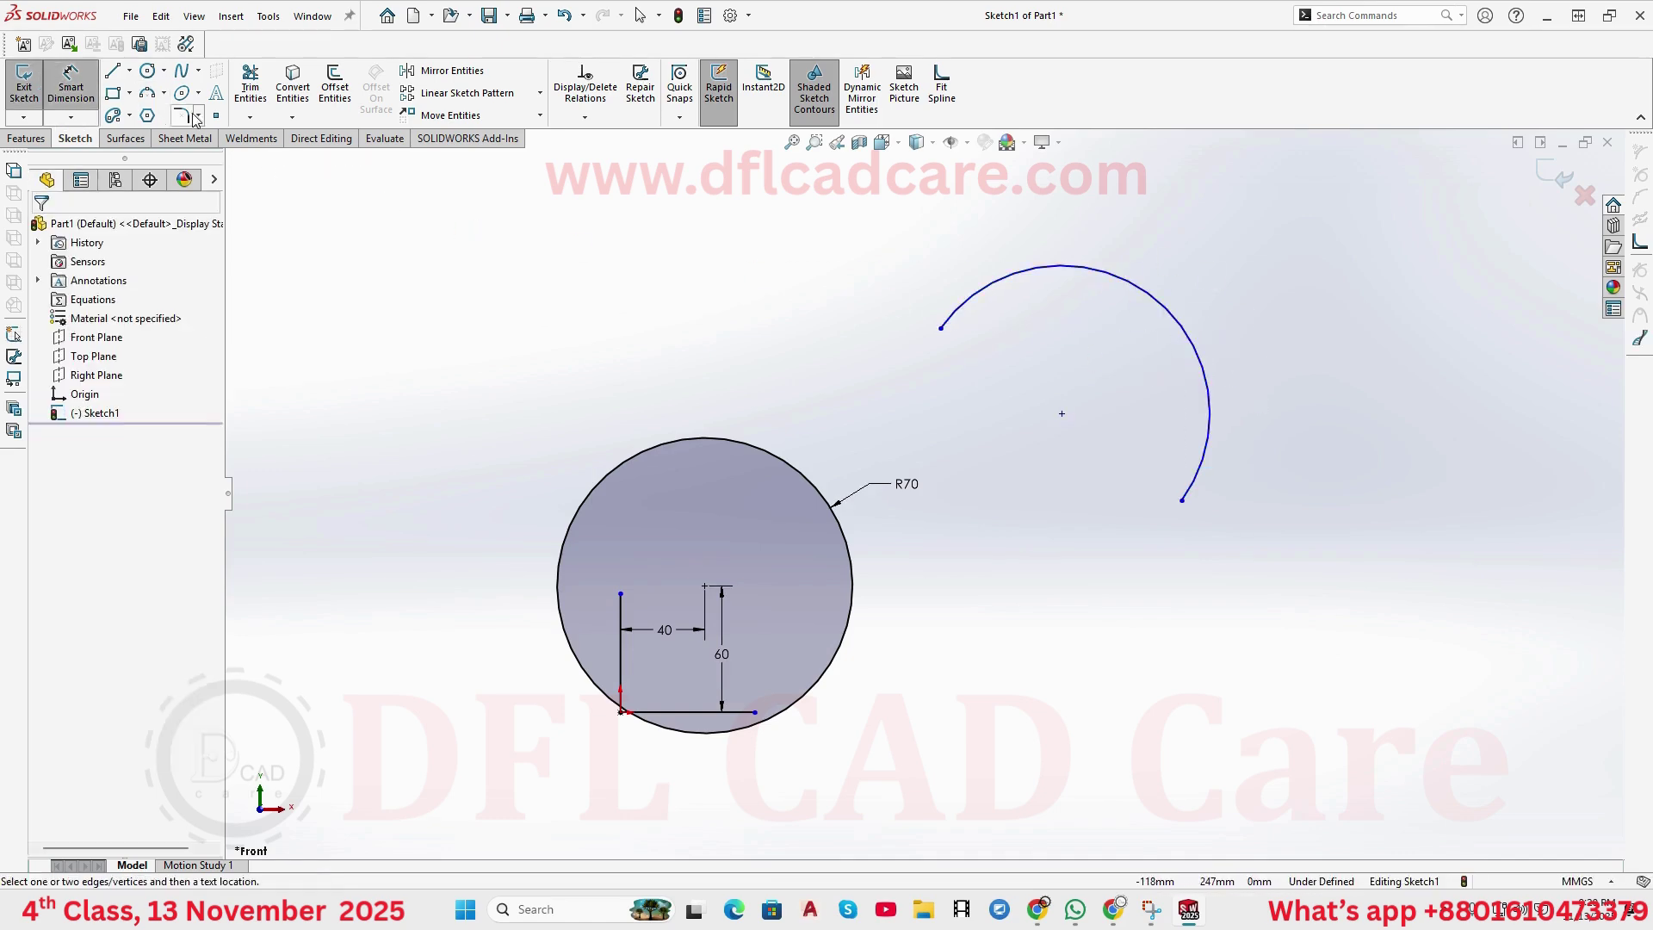
click(1189, 333)
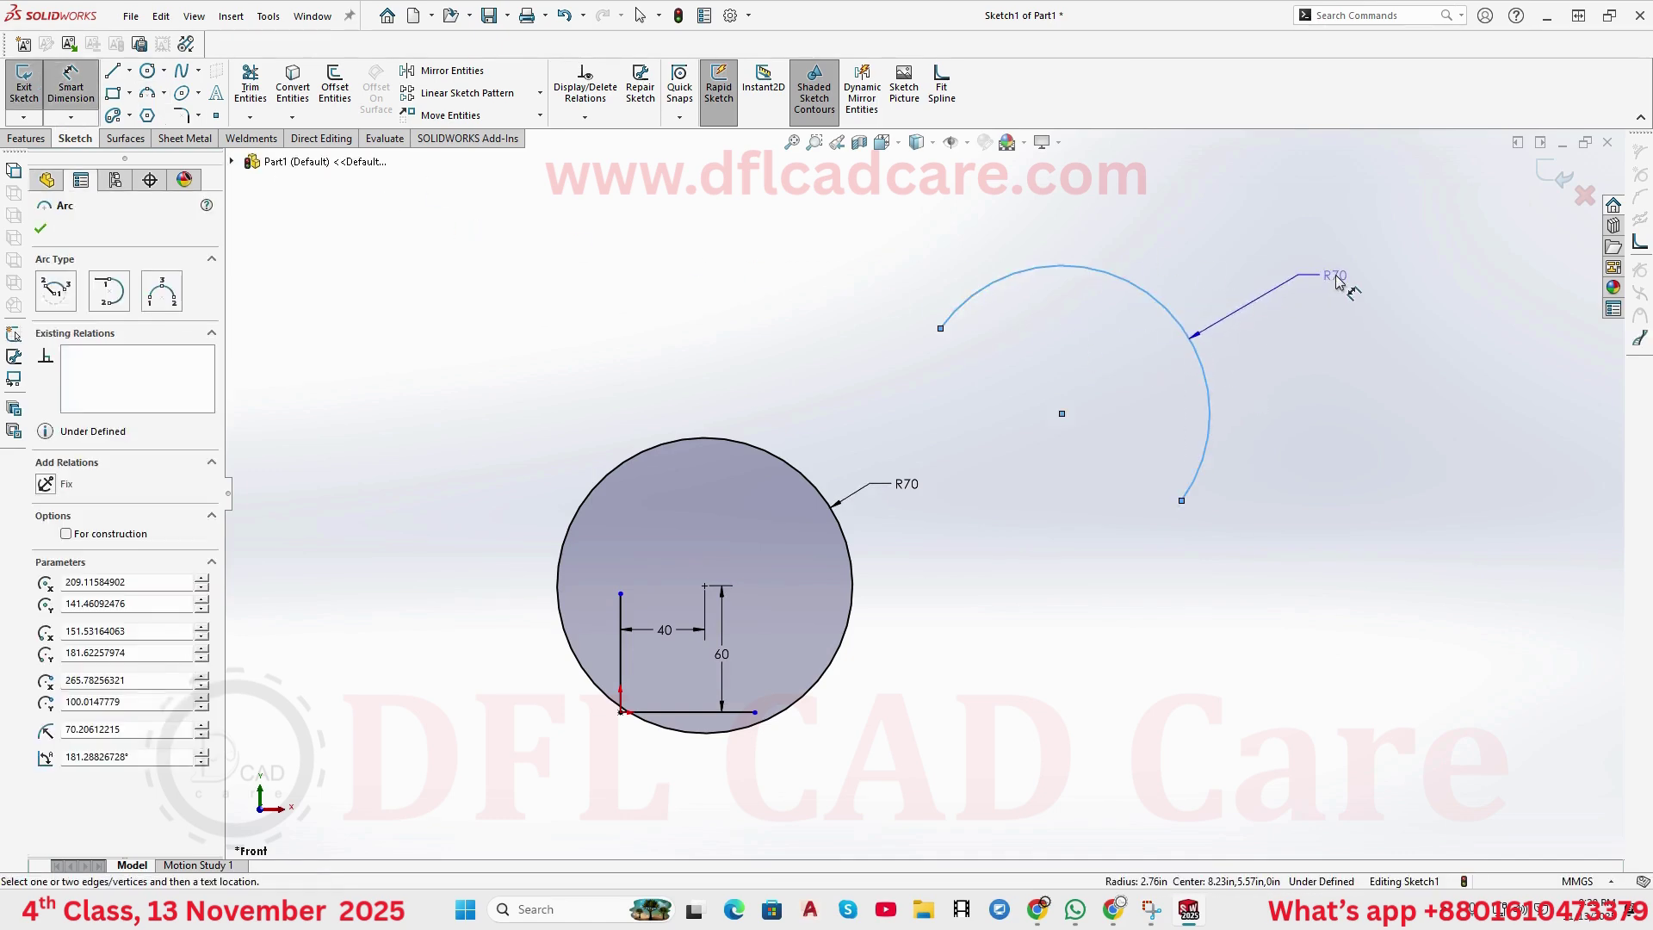
click(1343, 285)
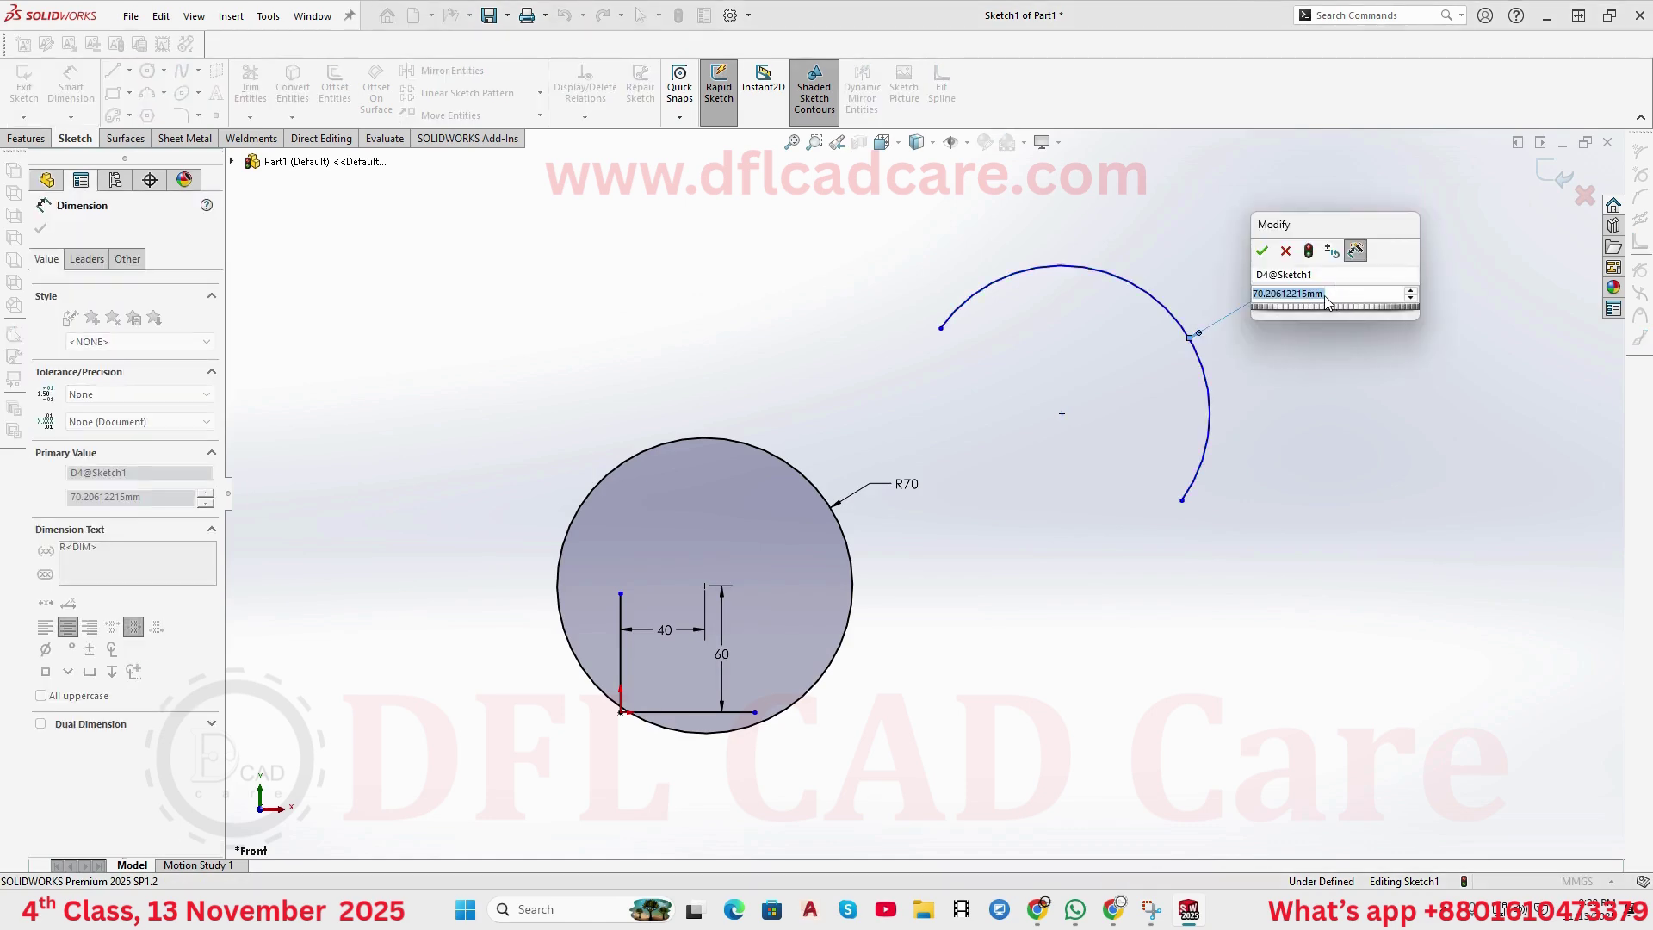
text(70)
key(Return)
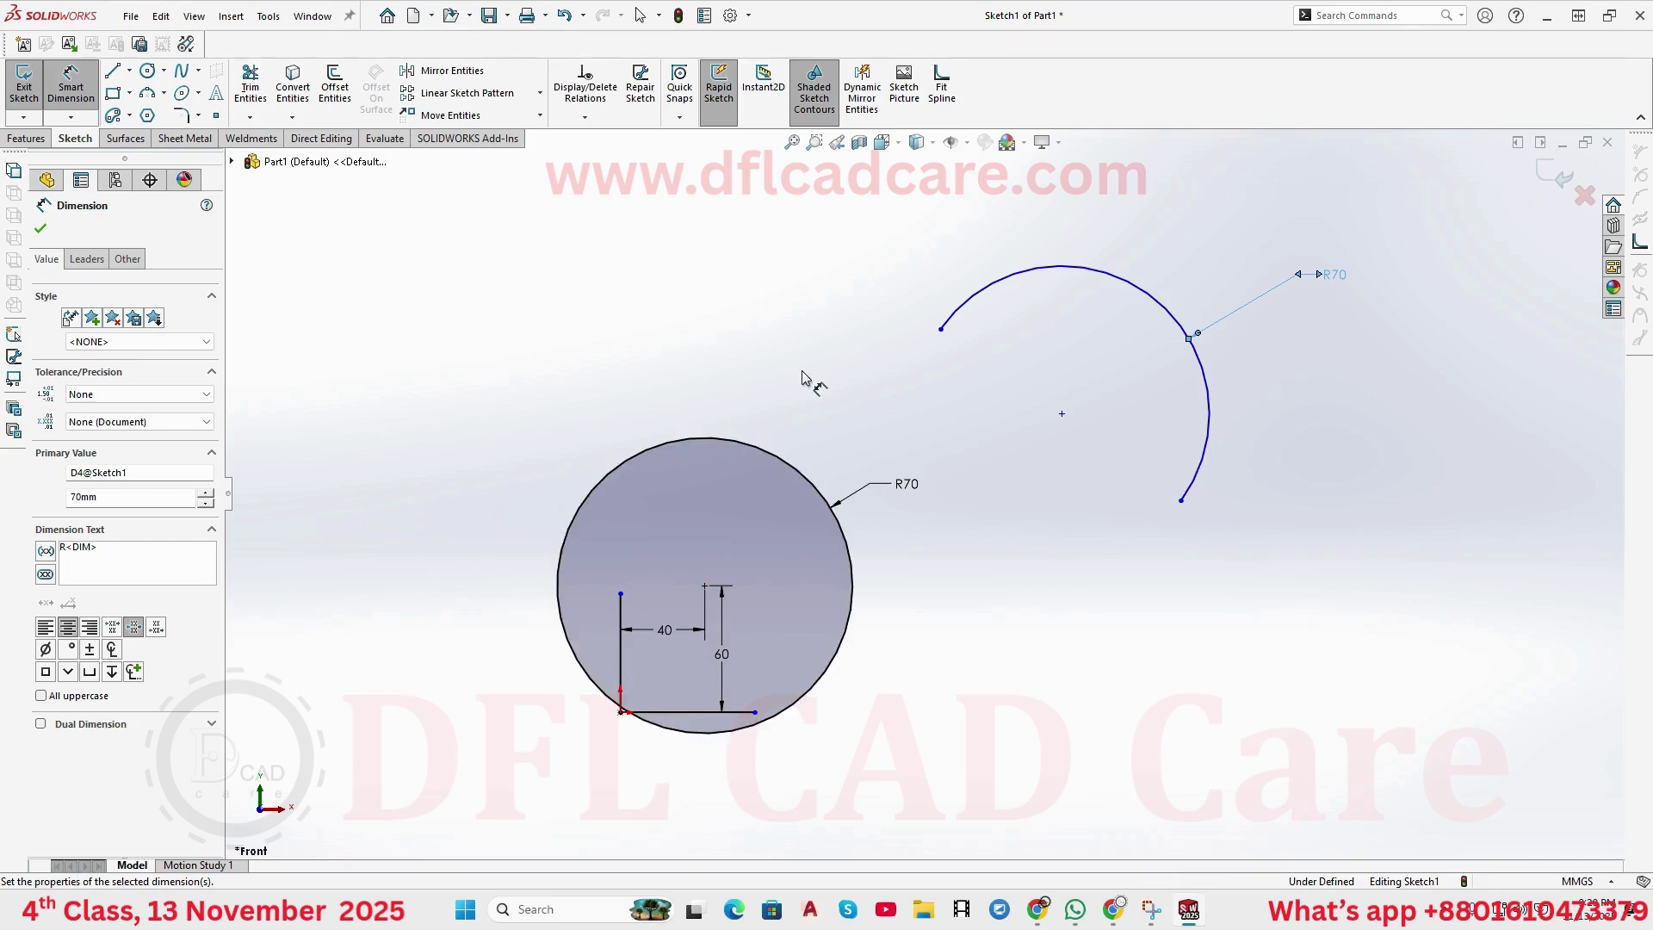
- Set the circle's radius dimension to 29 mm
scroll(948, 537, down, 2)
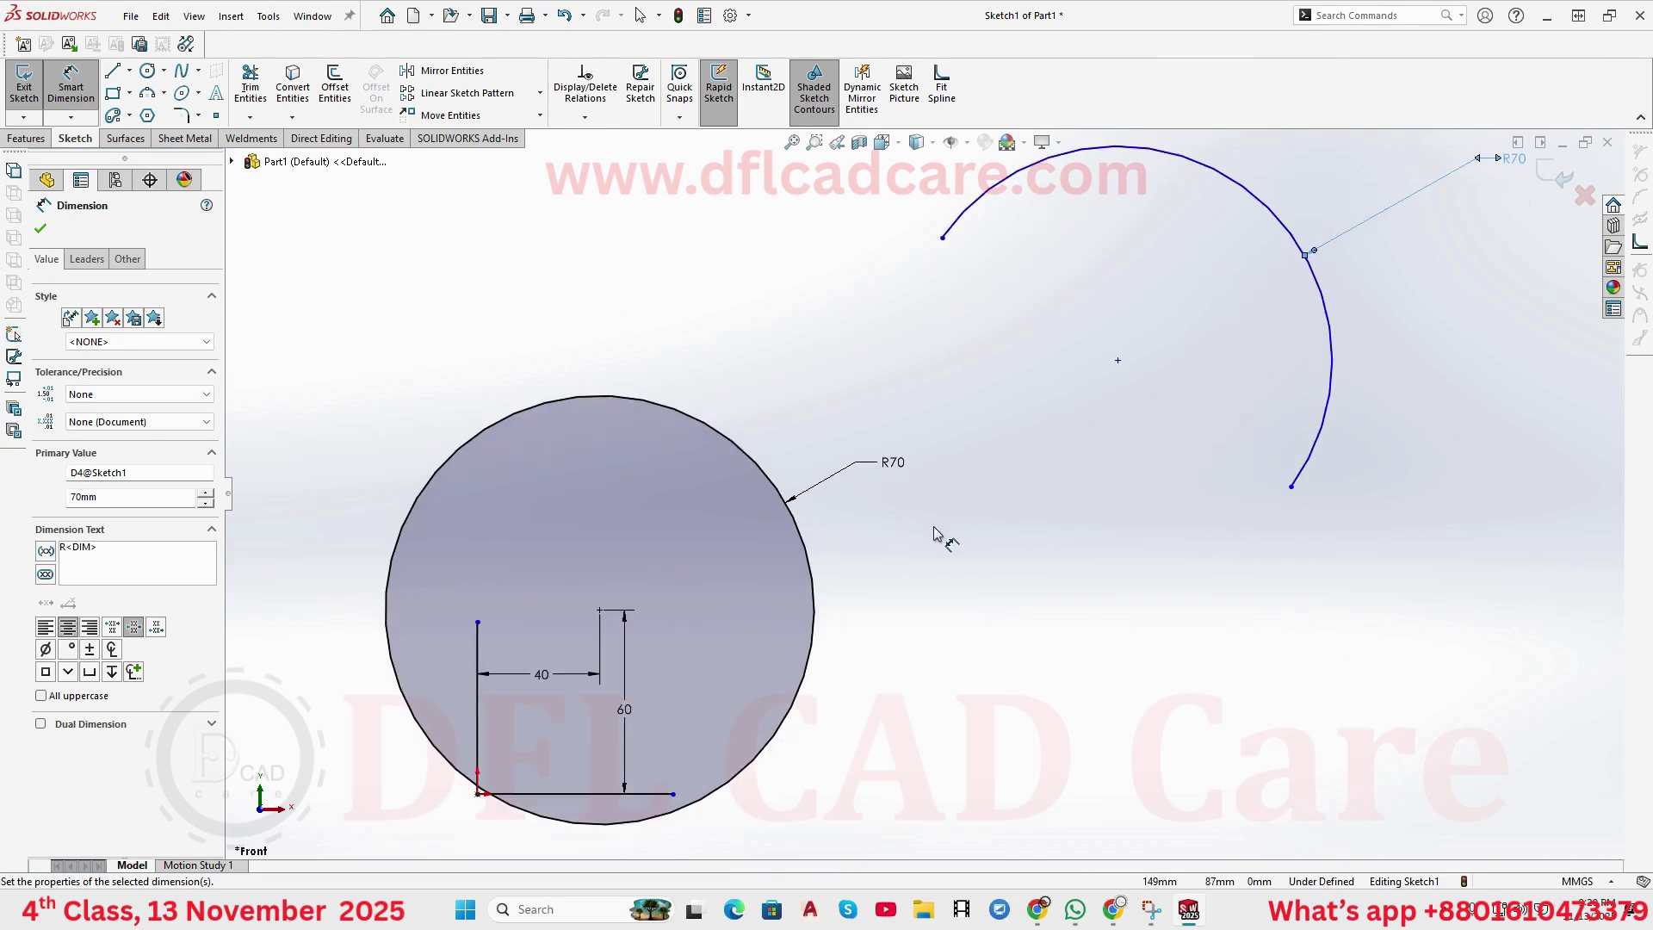
click(895, 465)
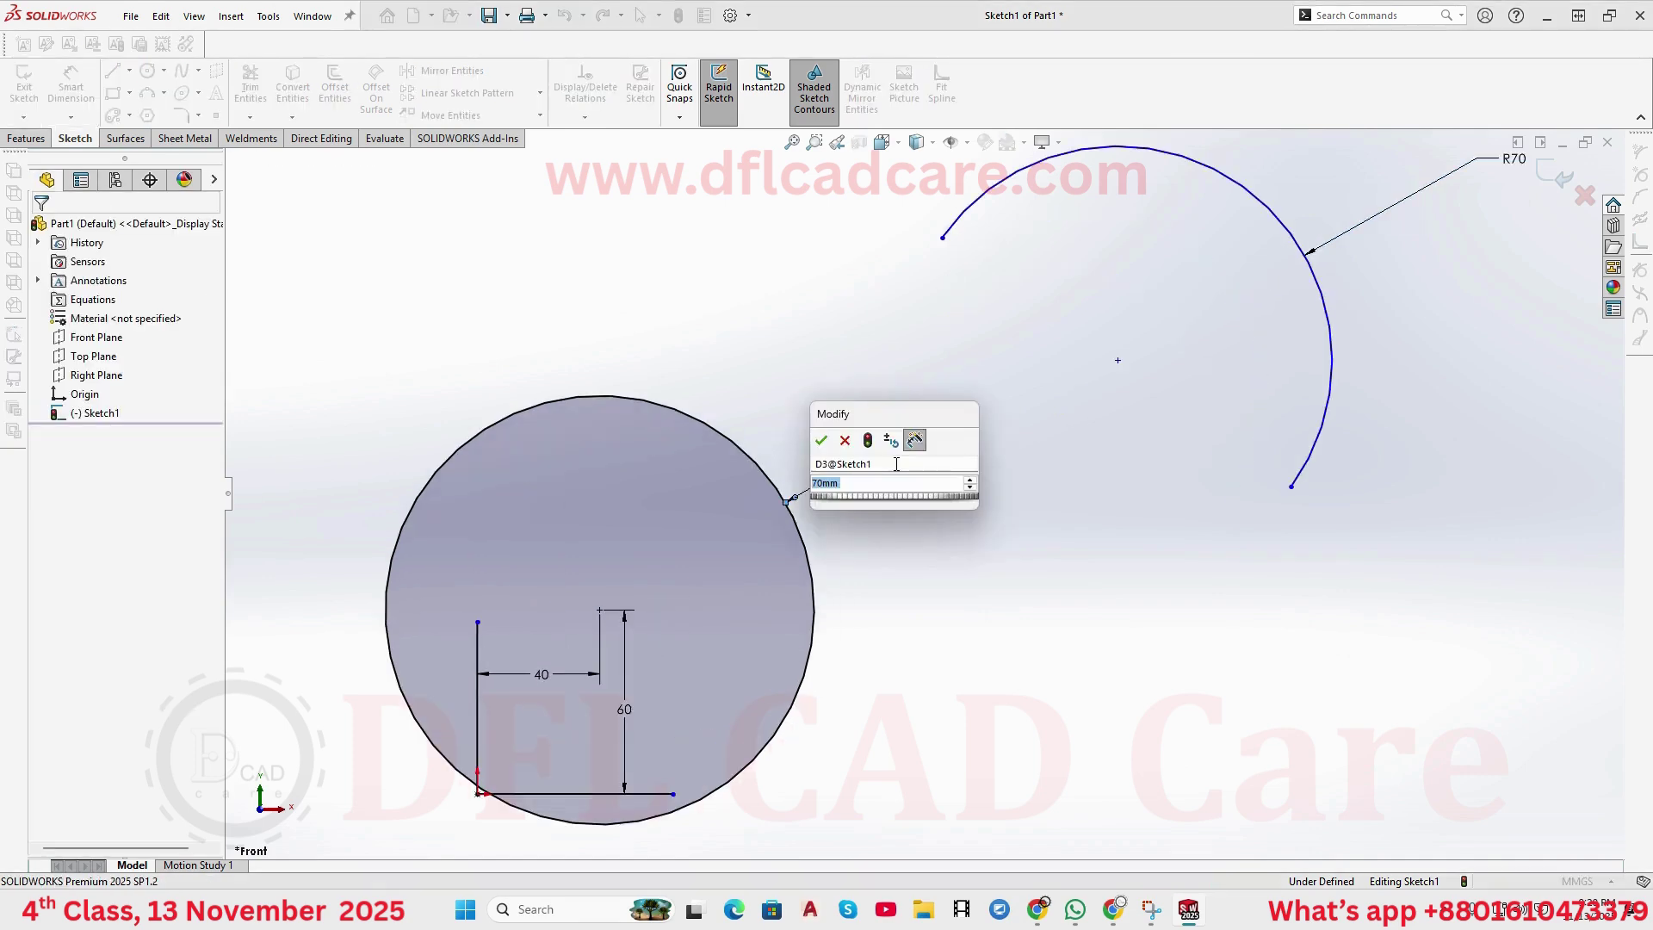
text(29)
key(Return)
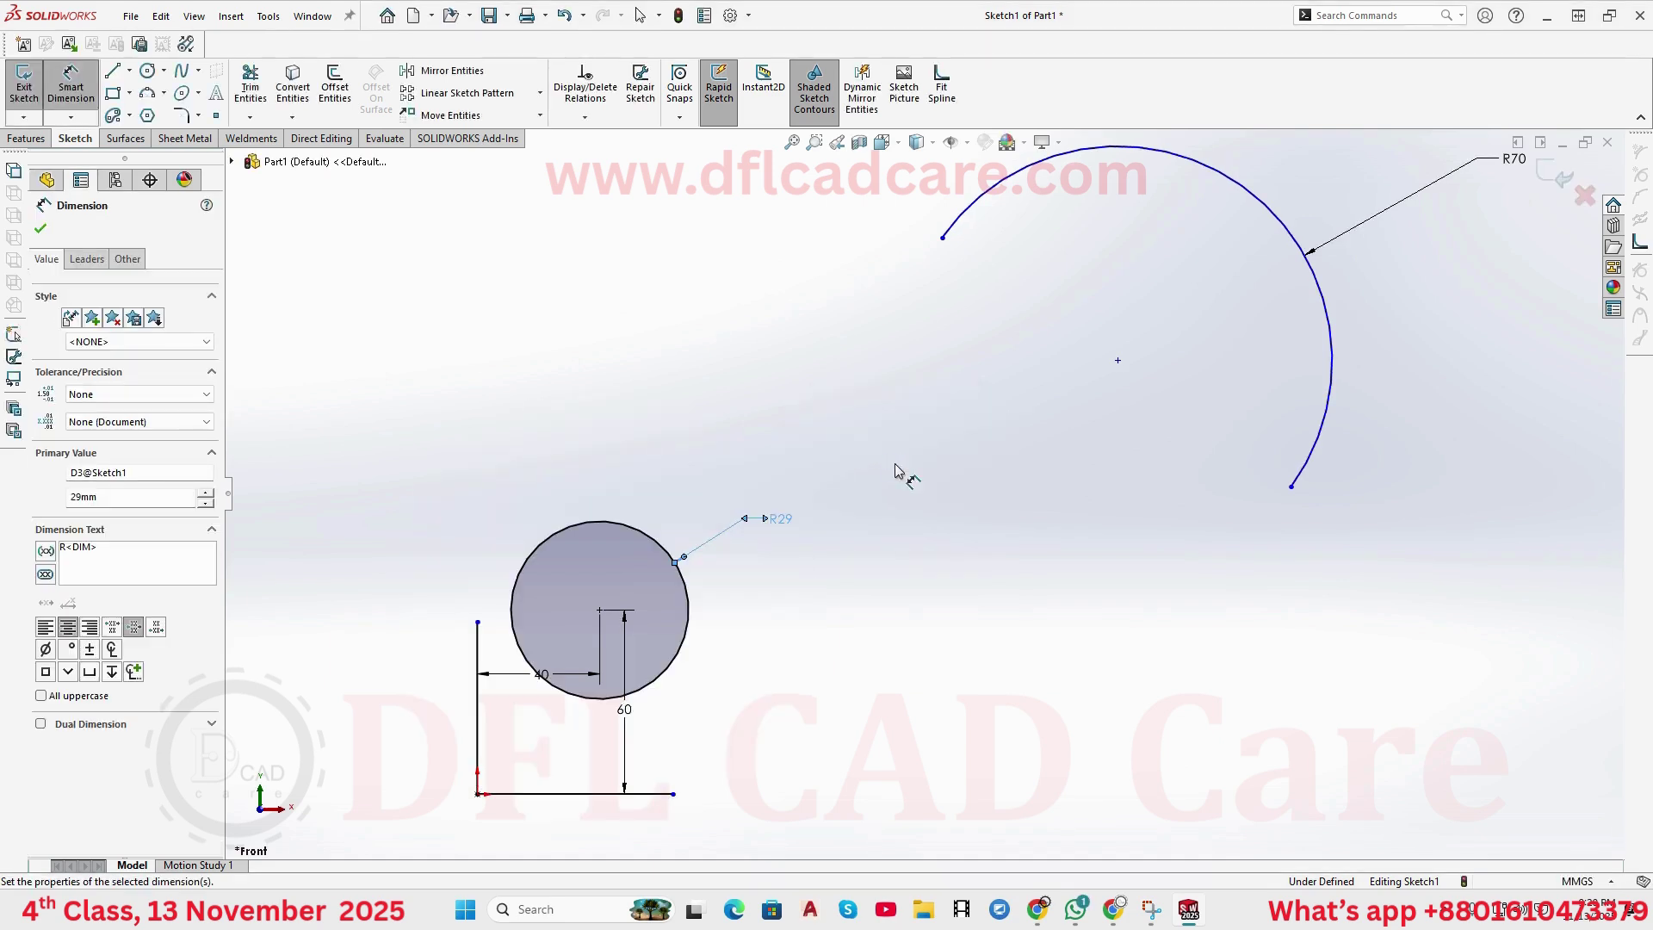
- Leave Smart Dimension and delete the circle's radius dimension
scroll(797, 556, down, 3)
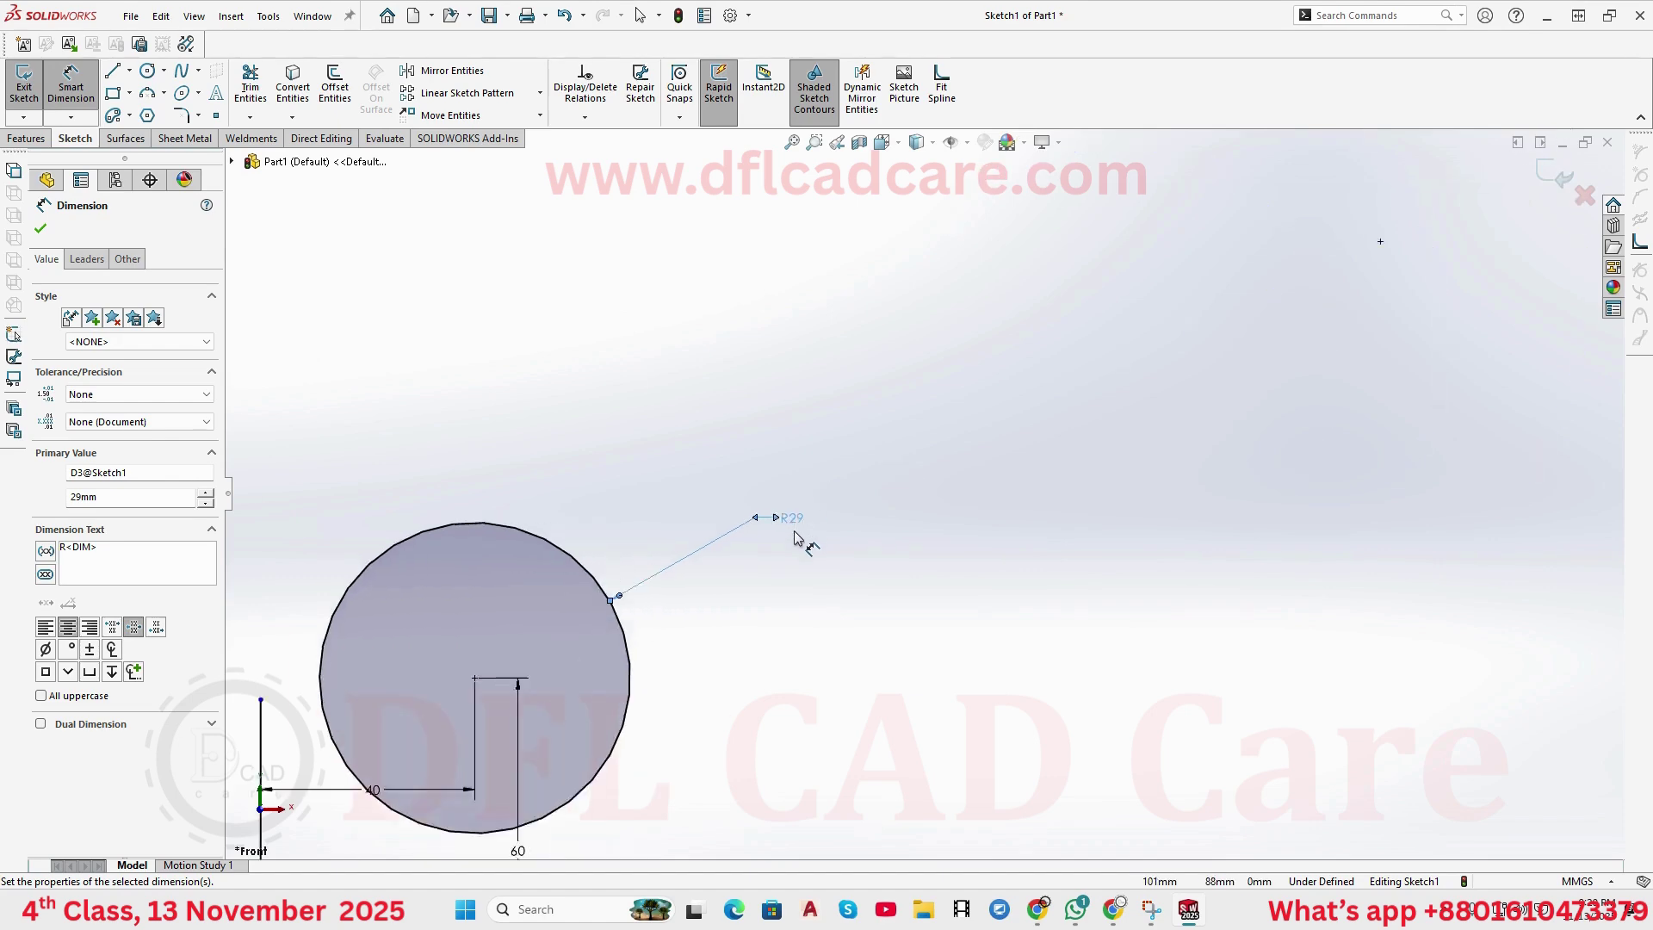
scroll(796, 556, up, 2)
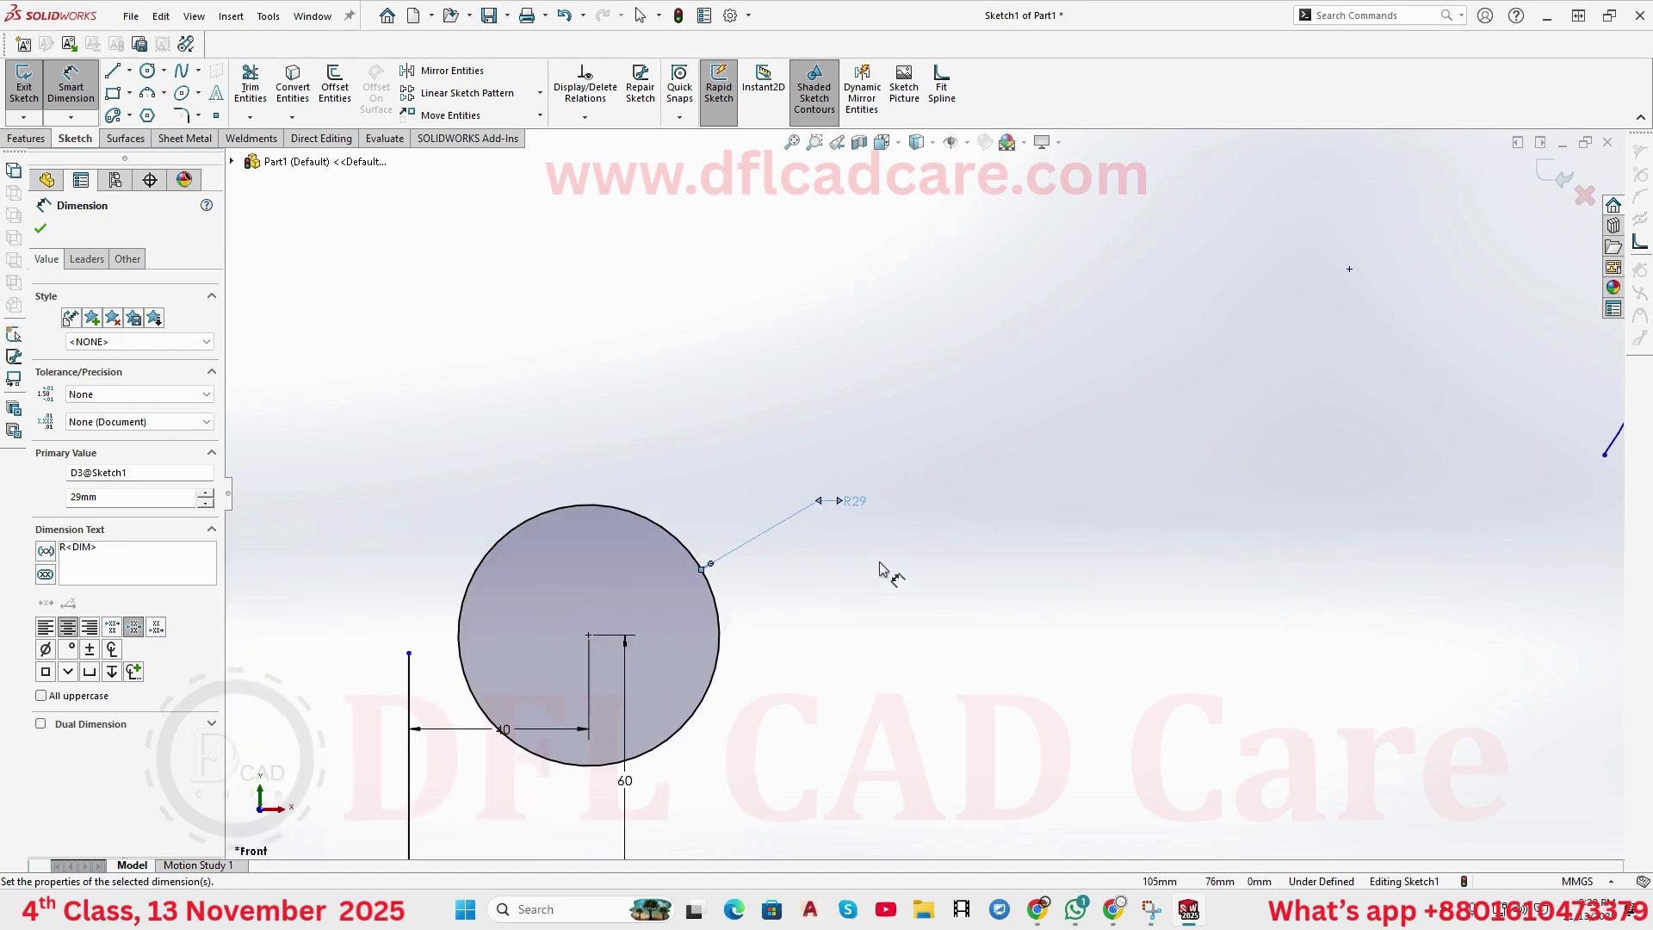
key(Escape)
click(814, 561)
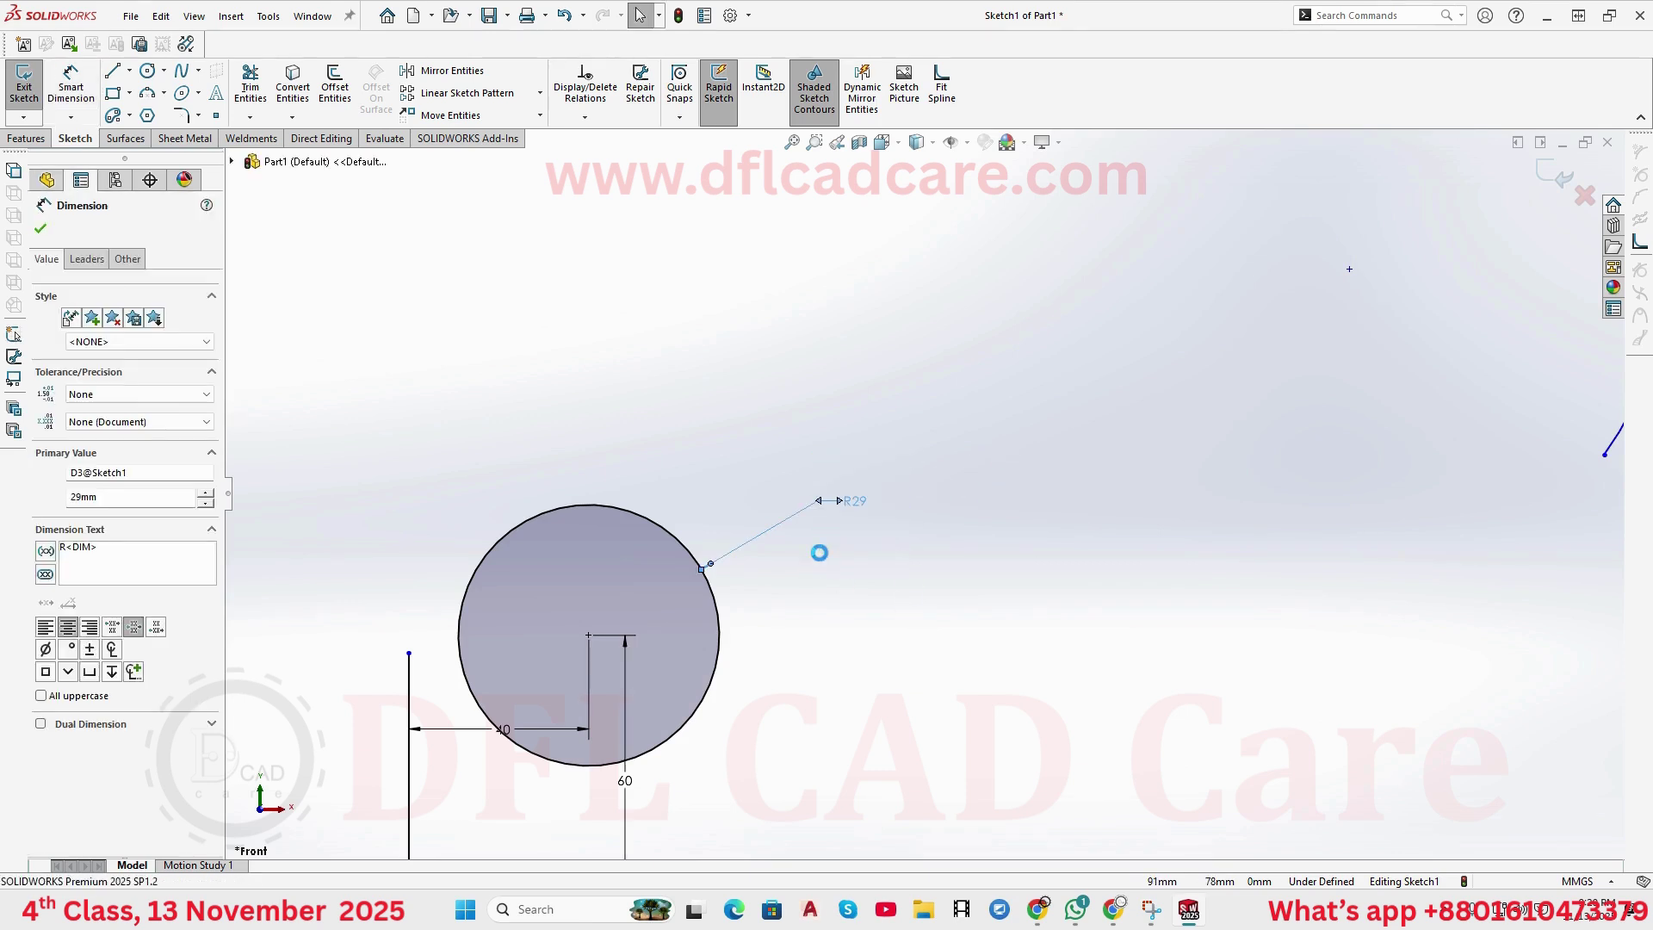
key(Delete)
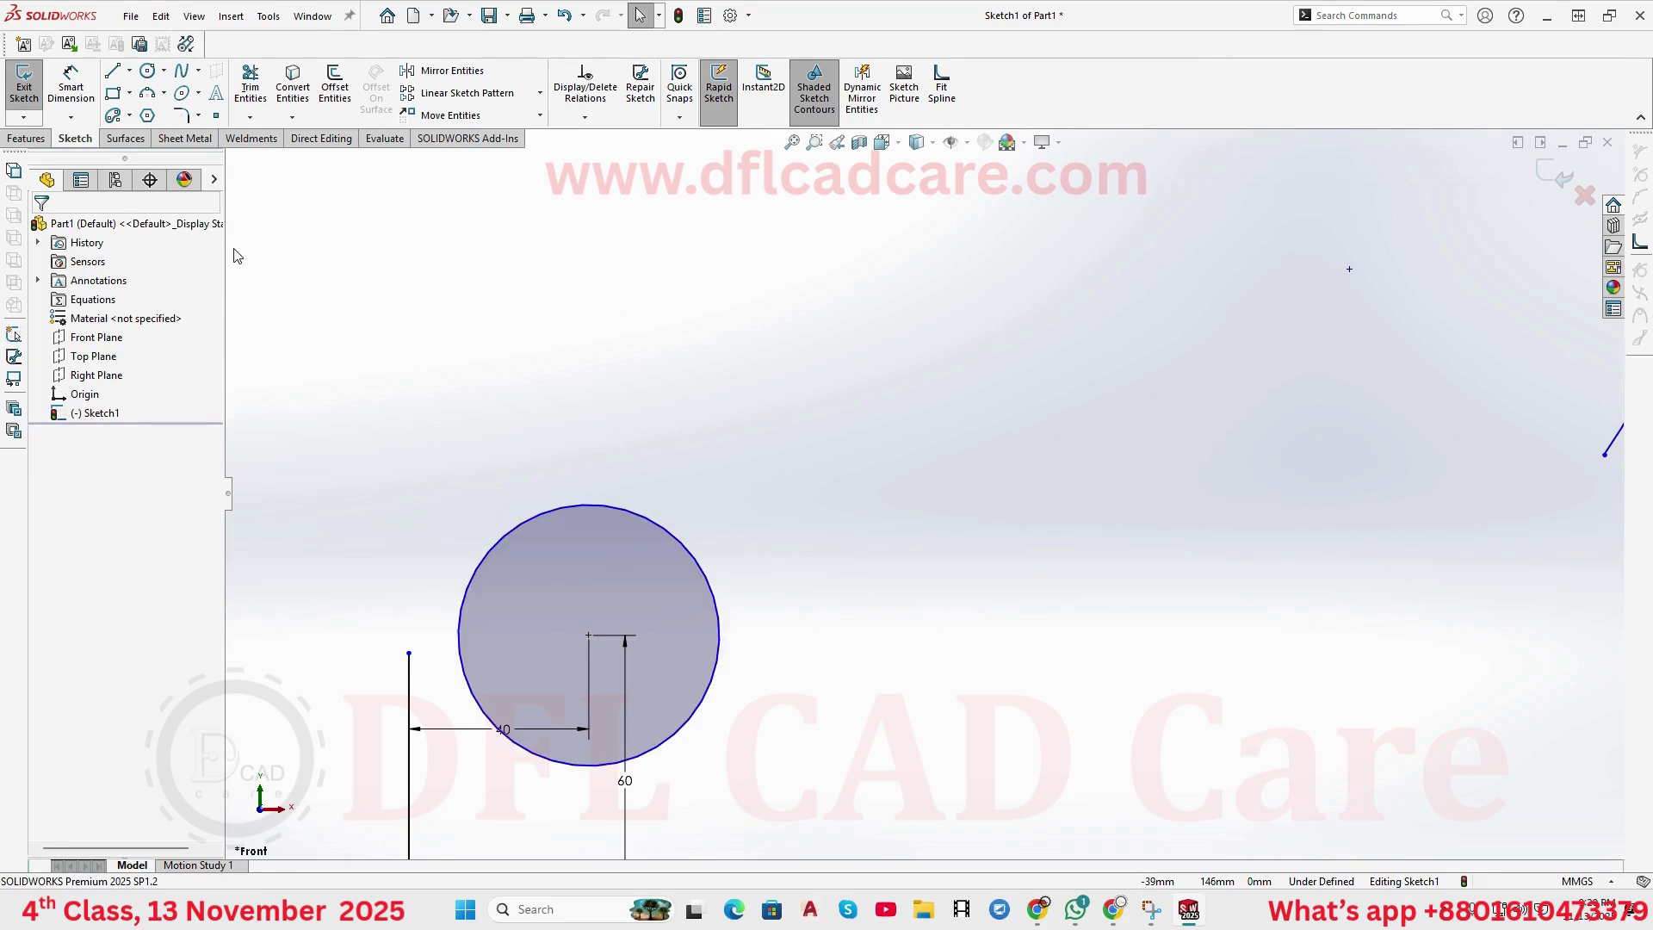
- Dimension the circle's diameter with the expression 32*2, placing the label above the circle, and leave Smart Dimension
click(71, 86)
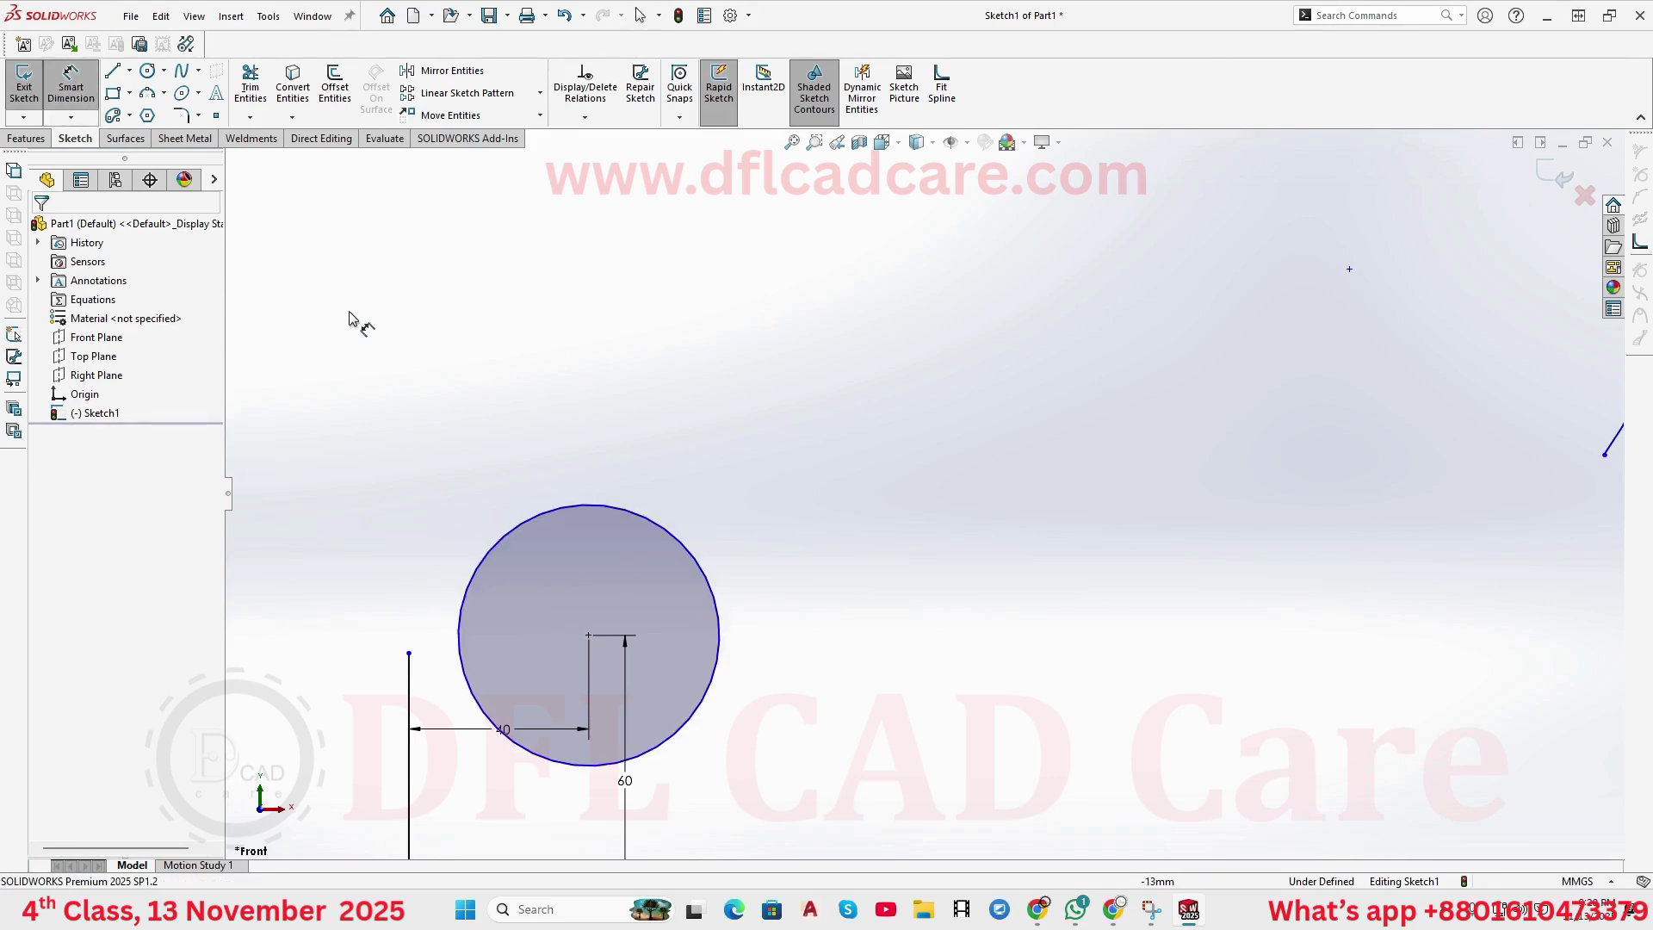
click(631, 519)
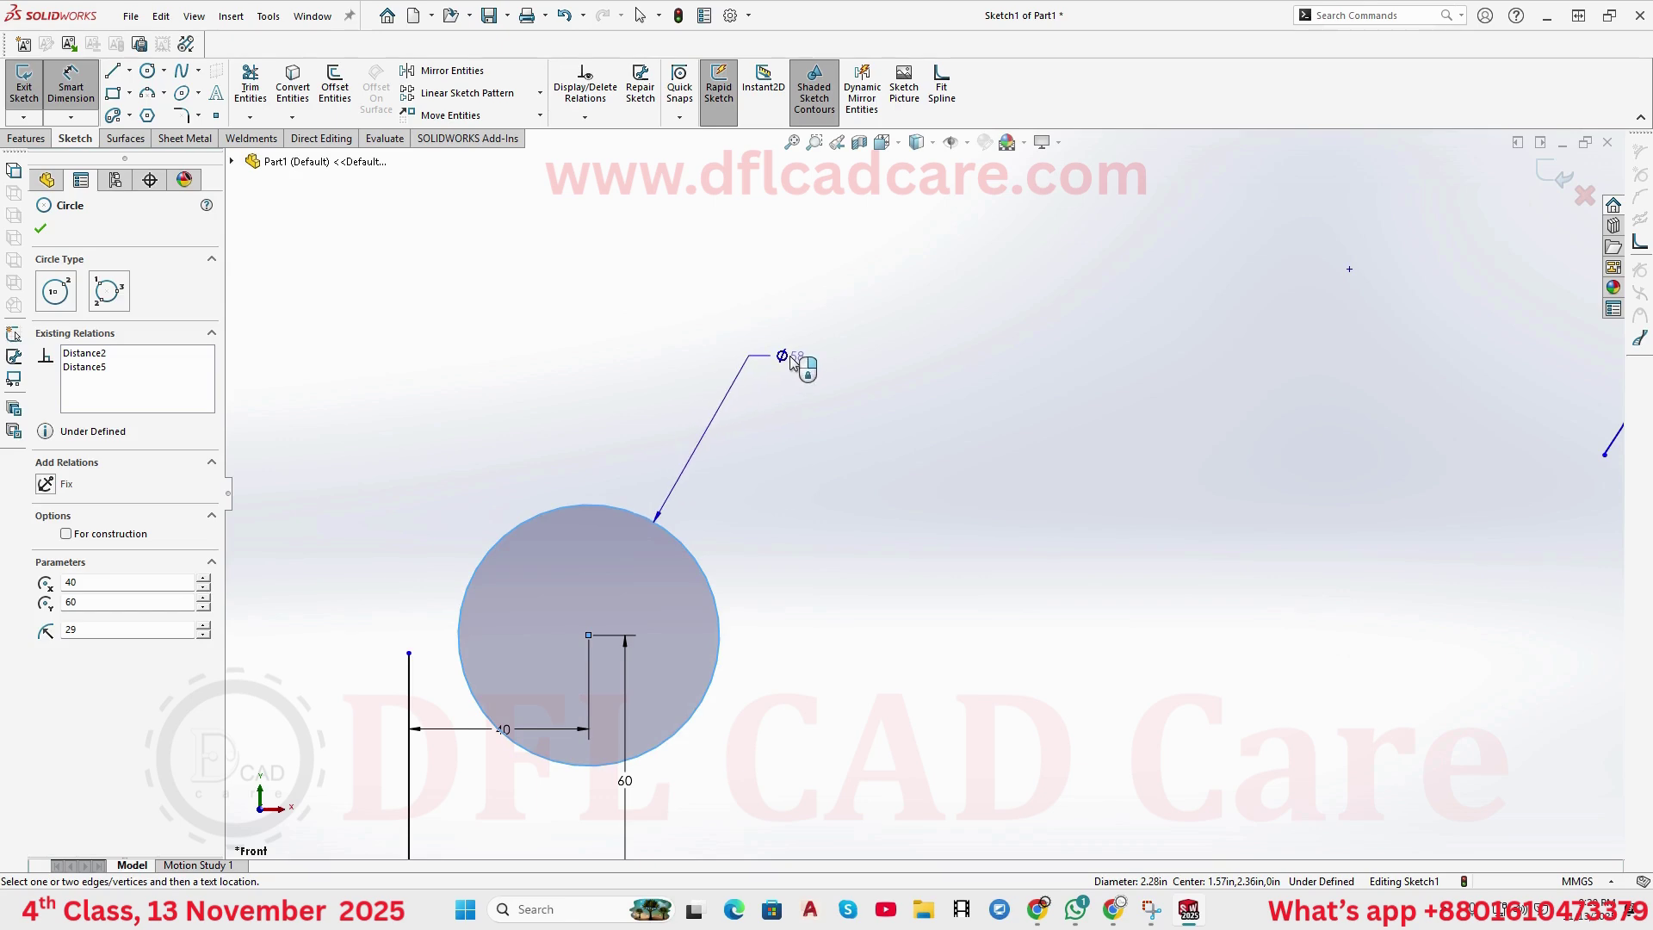
click(789, 355)
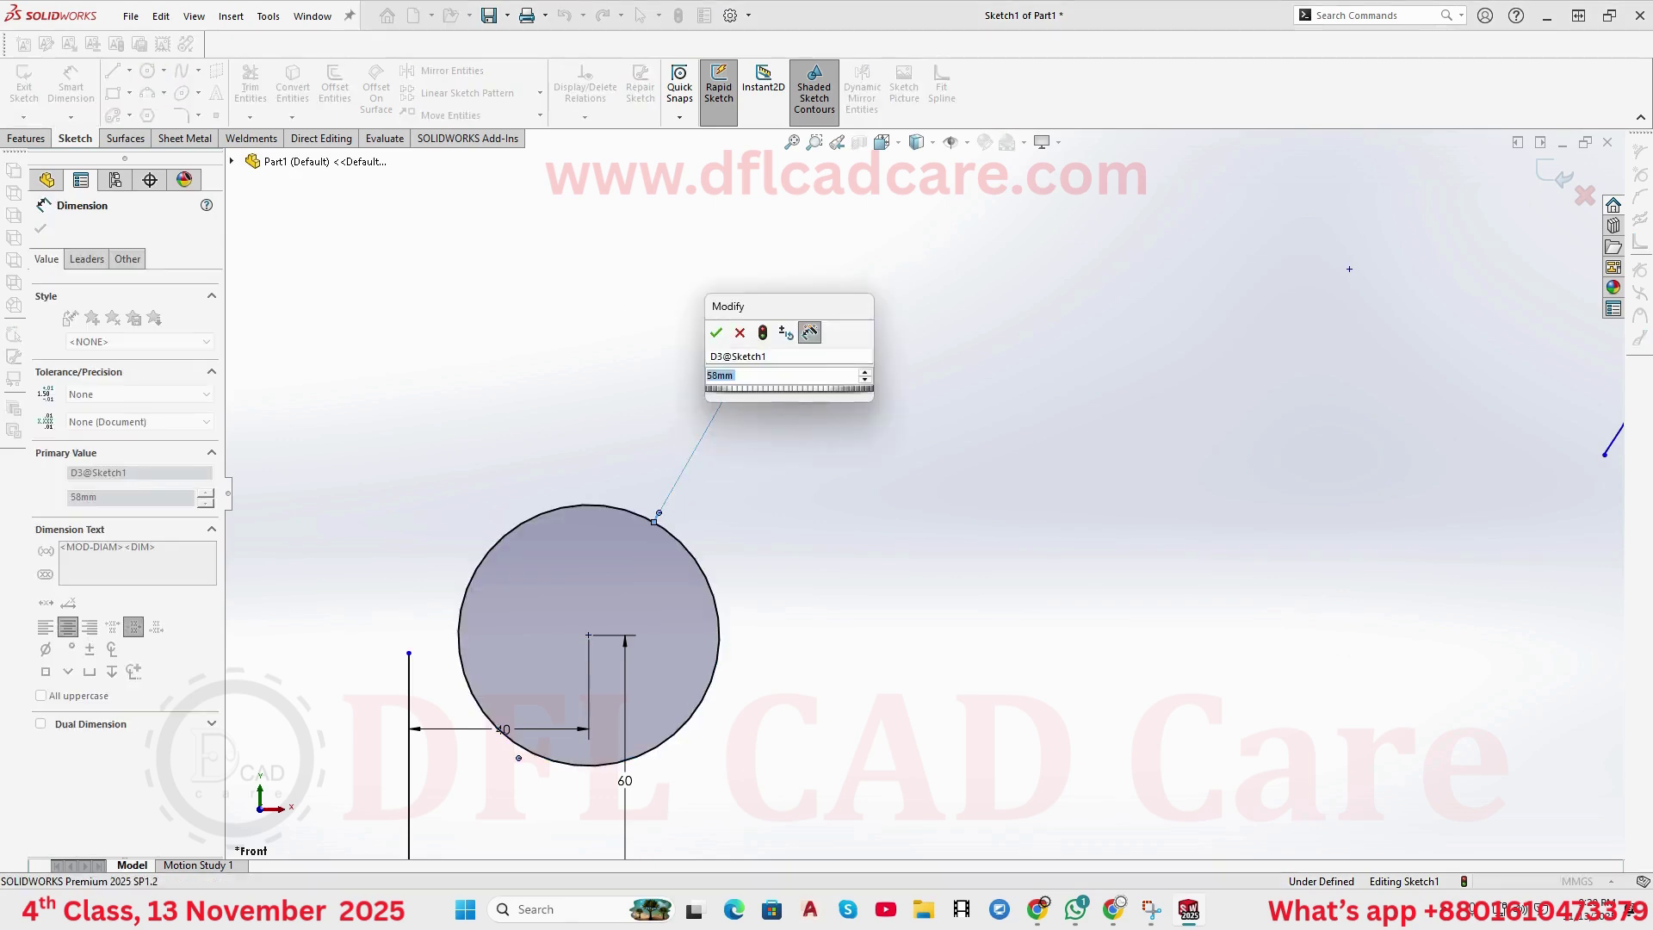
text(32*2)
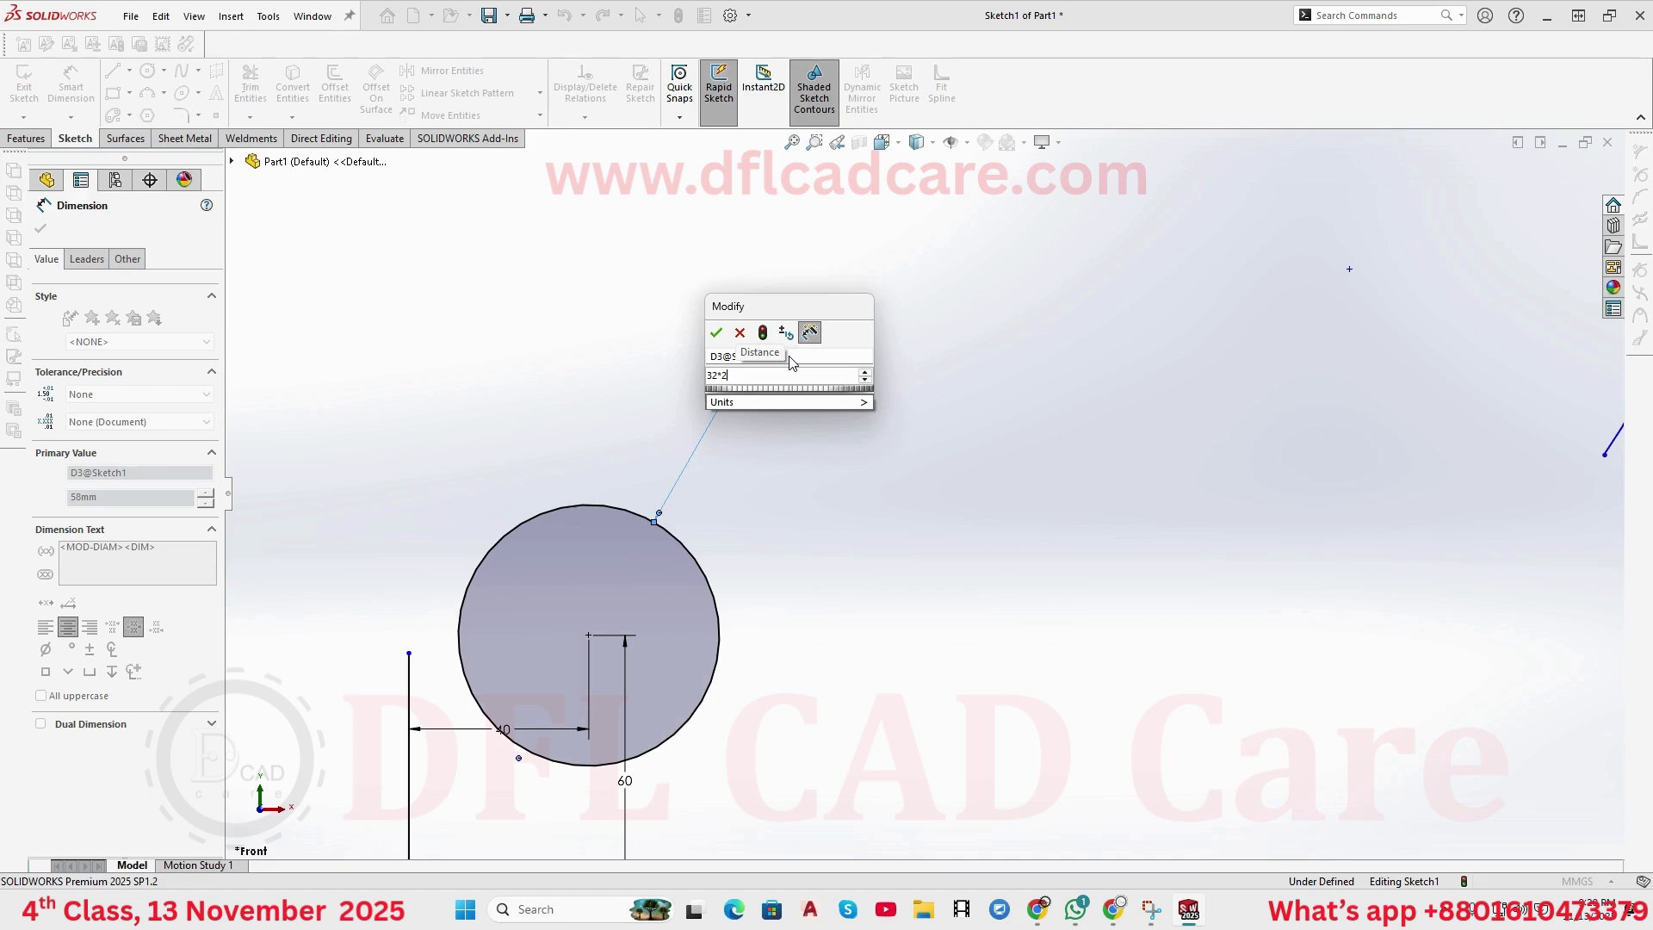
key(Return)
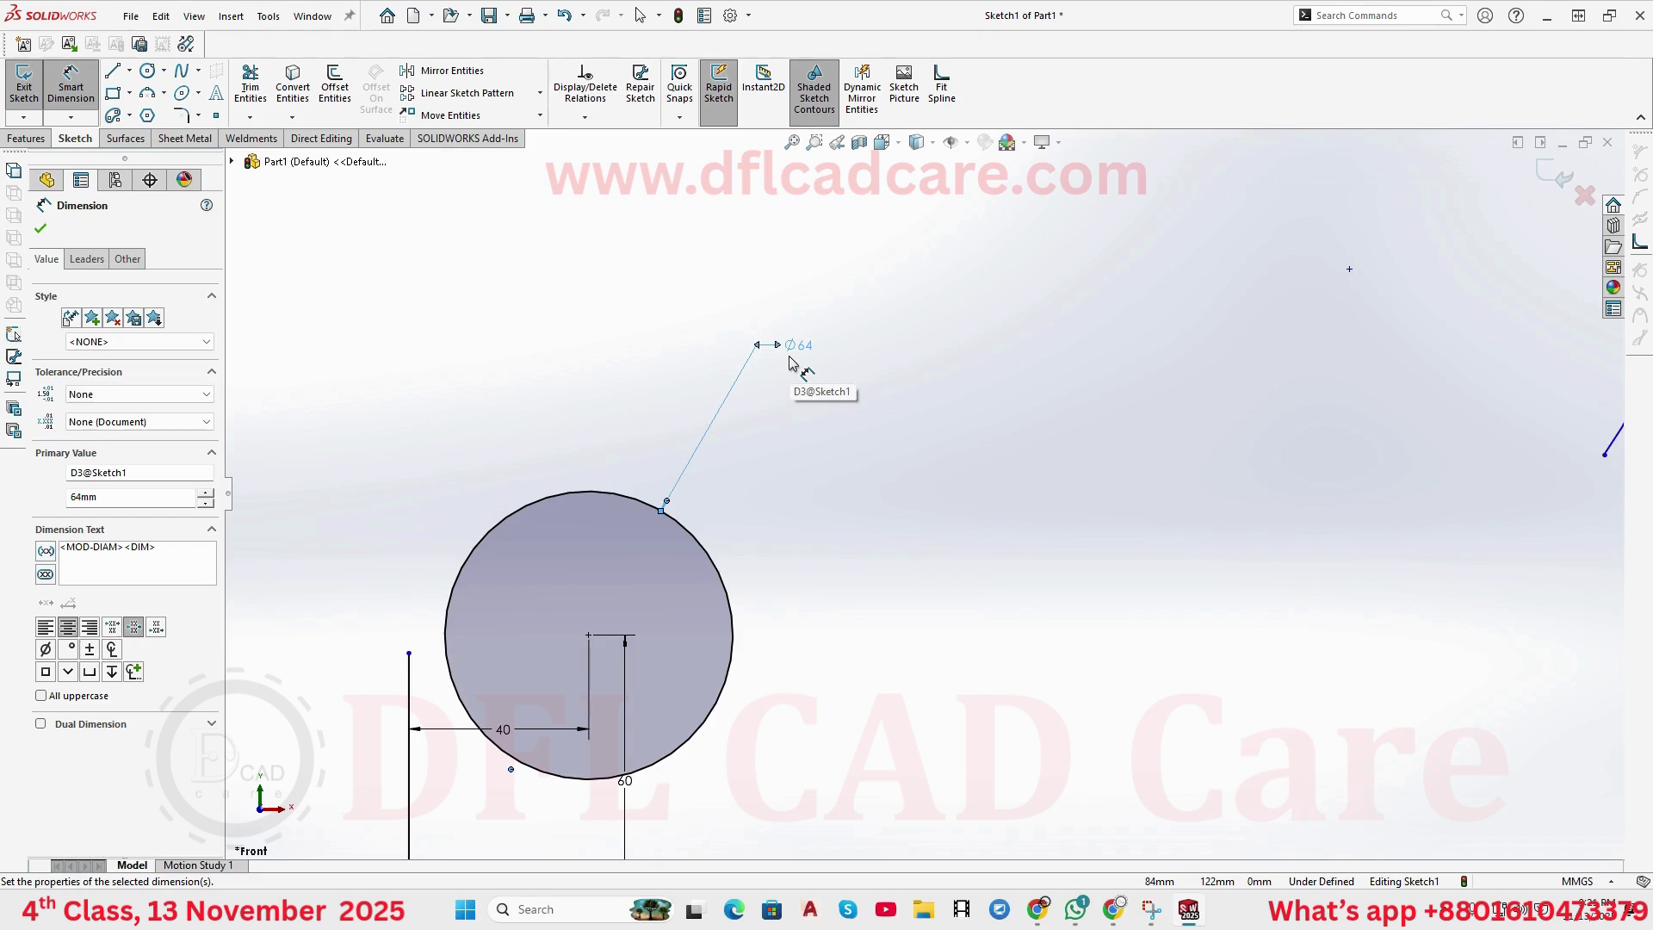
scroll(827, 431, up, 5)
scroll(861, 529, down, 3)
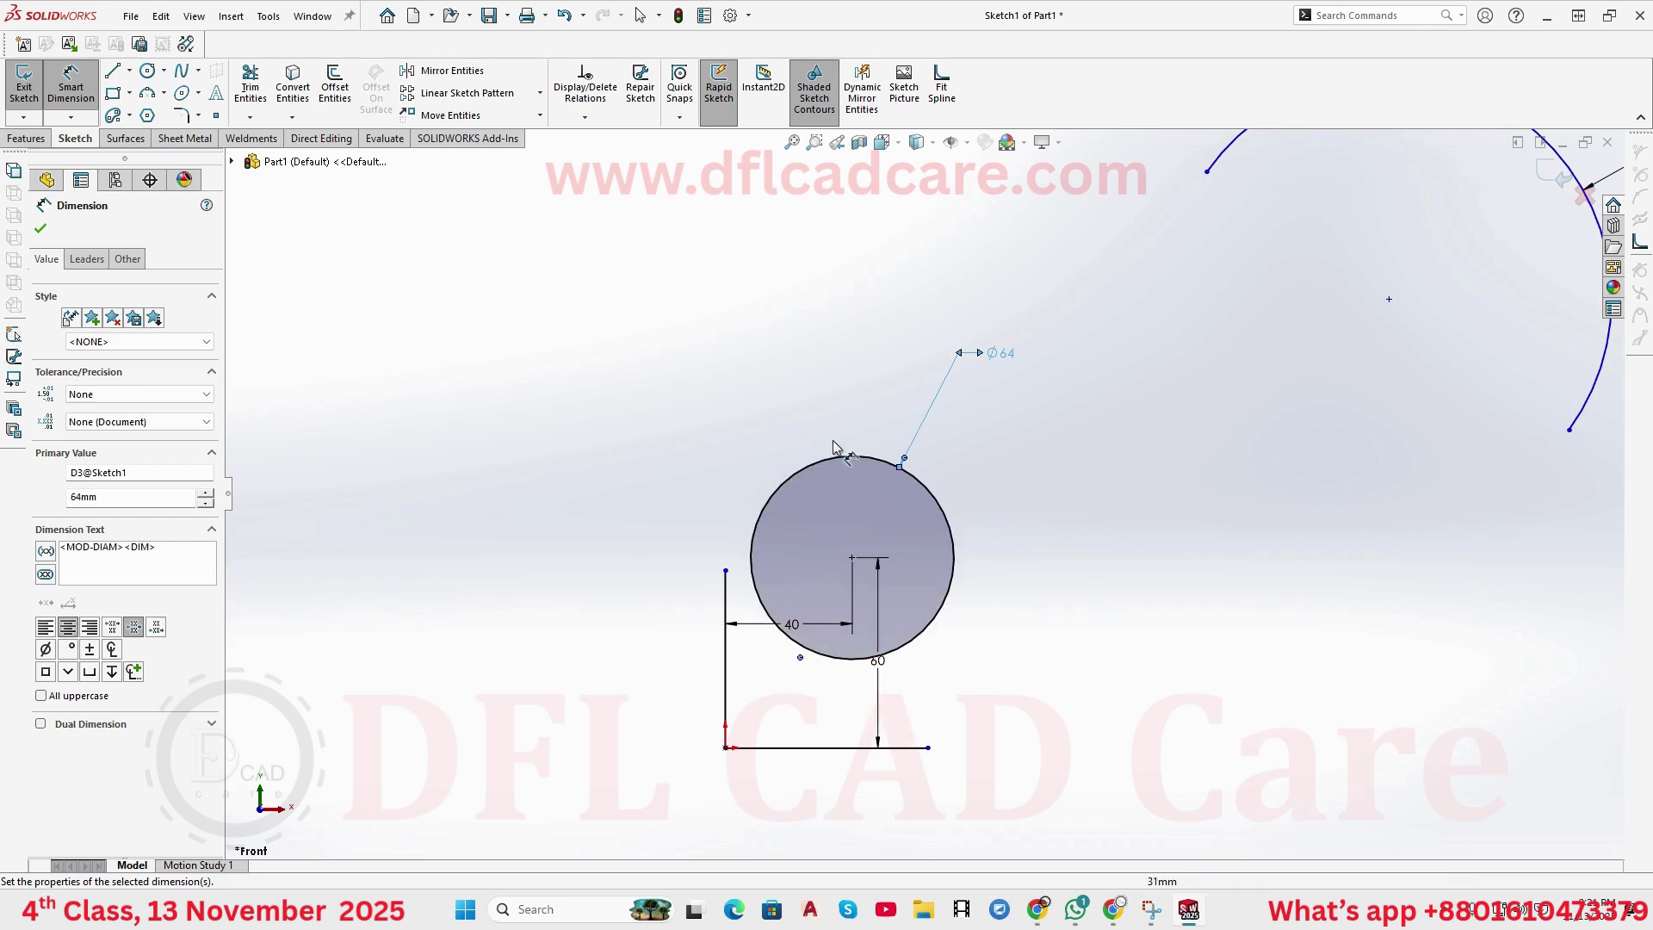
key(Escape)
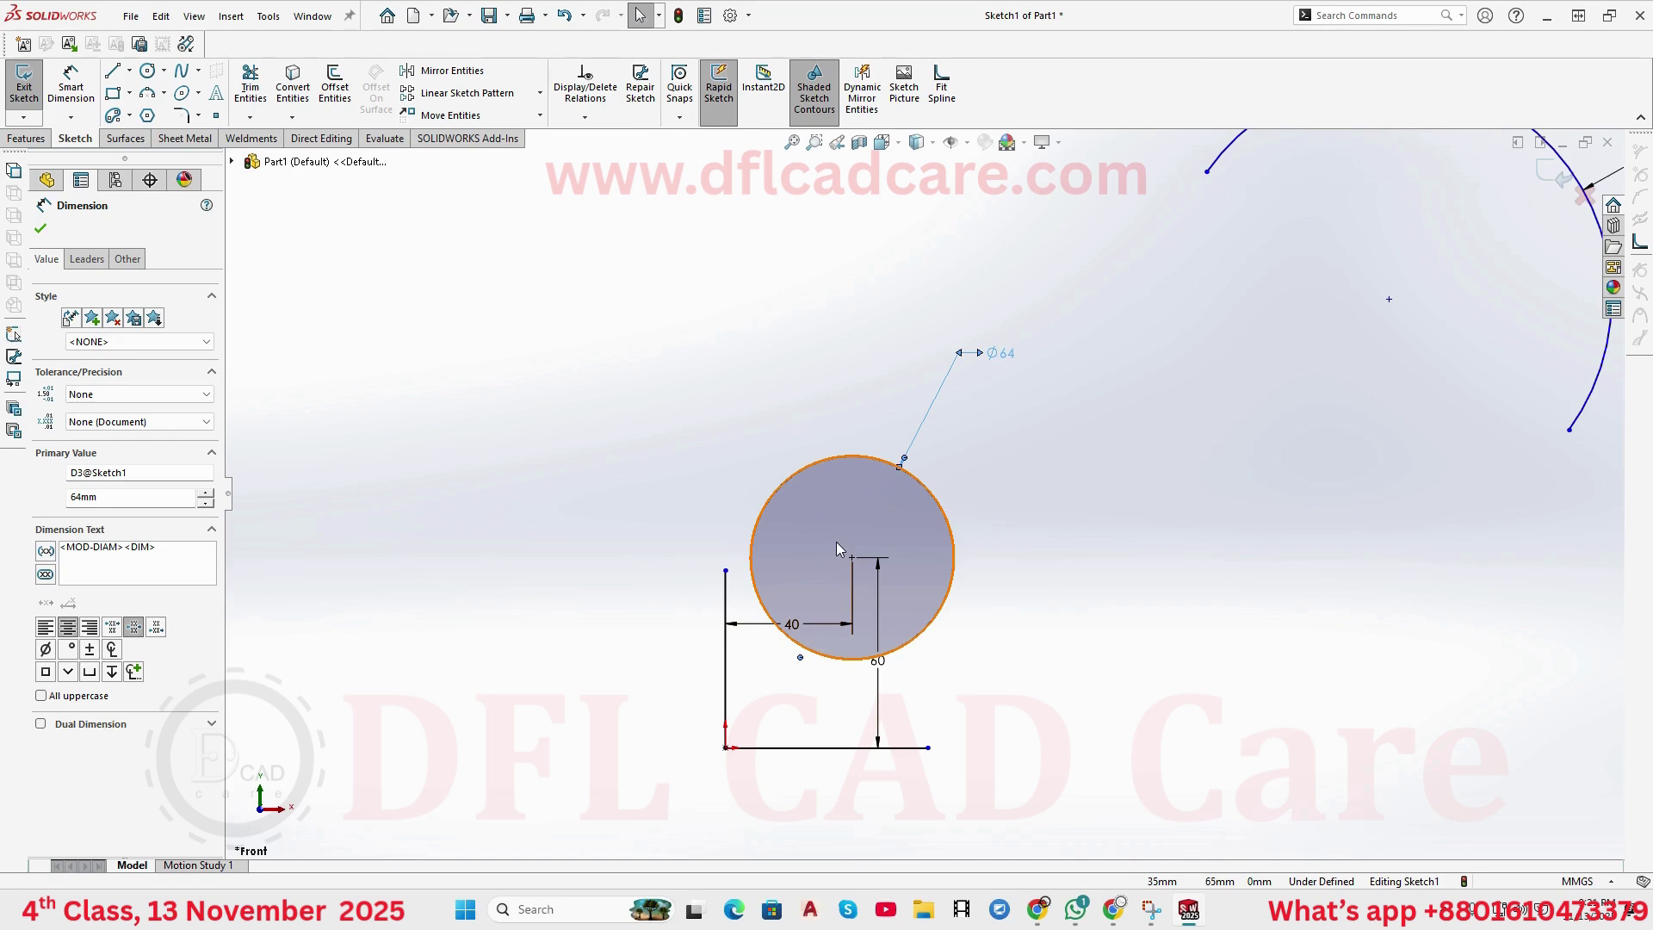
- Select the open arc together with its radius dimension and delete both
scroll(1040, 474, up, 3)
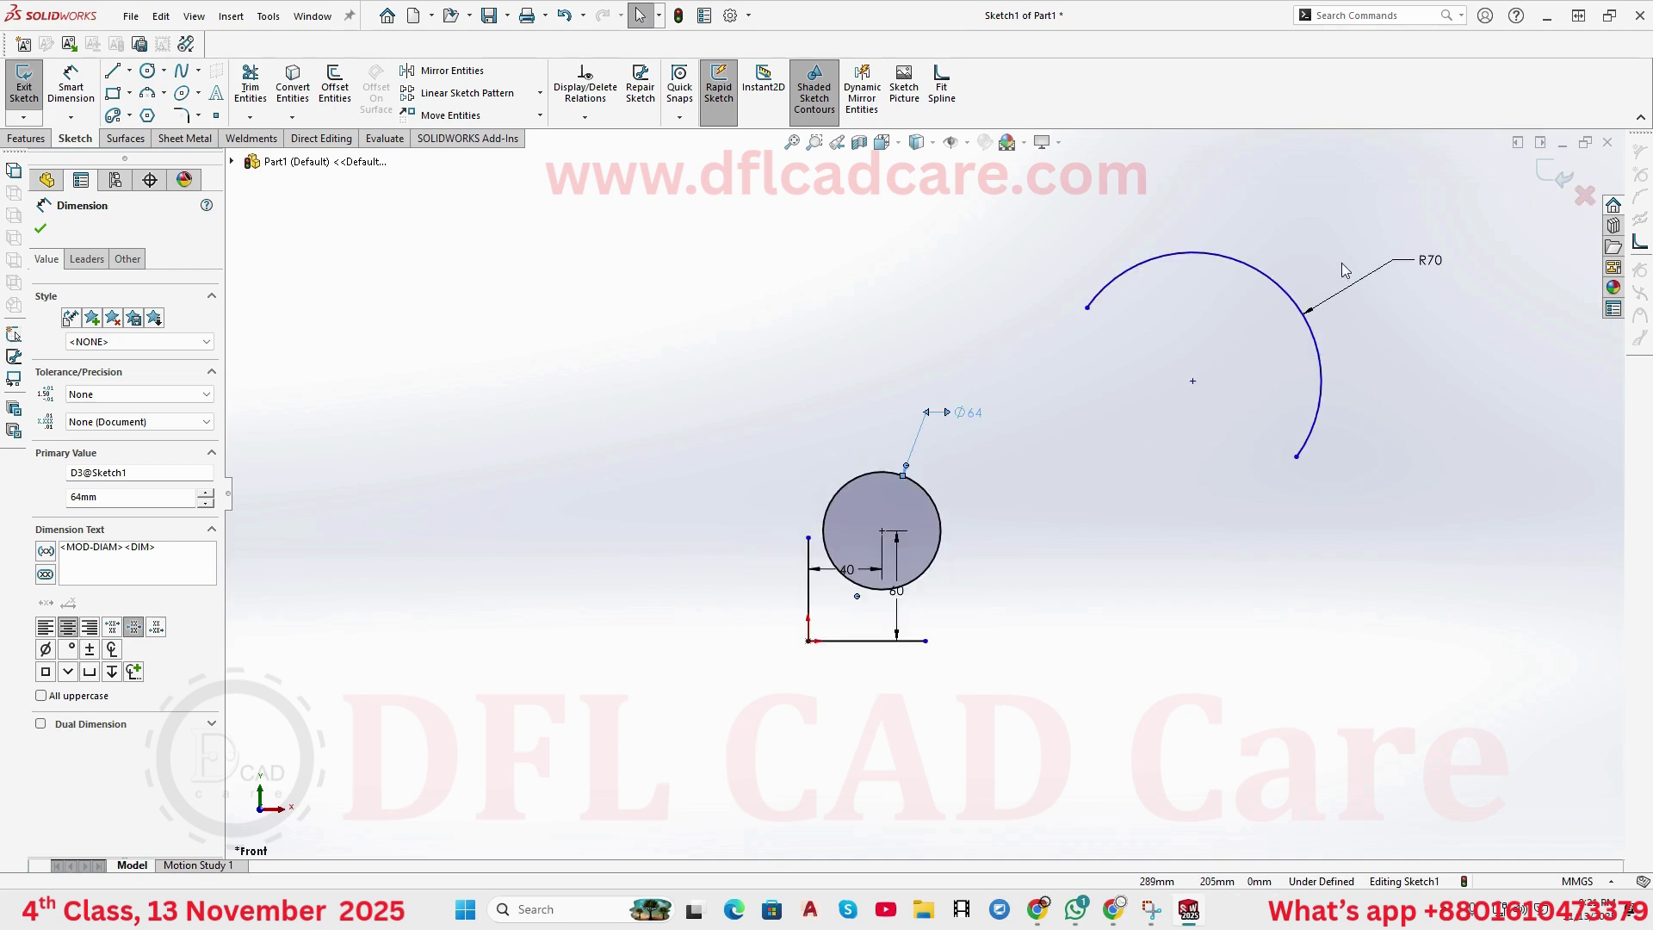
mouse_move(1087, 314)
mouse_down()
mouse_move(1283, 344)
mouse_move(1118, 266)
mouse_move(978, 258)
mouse_move(1079, 261)
mouse_move(1081, 233)
mouse_move(1125, 251)
mouse_up()
scroll(938, 500, up, 2)
drag(1420, 226, 999, 441)
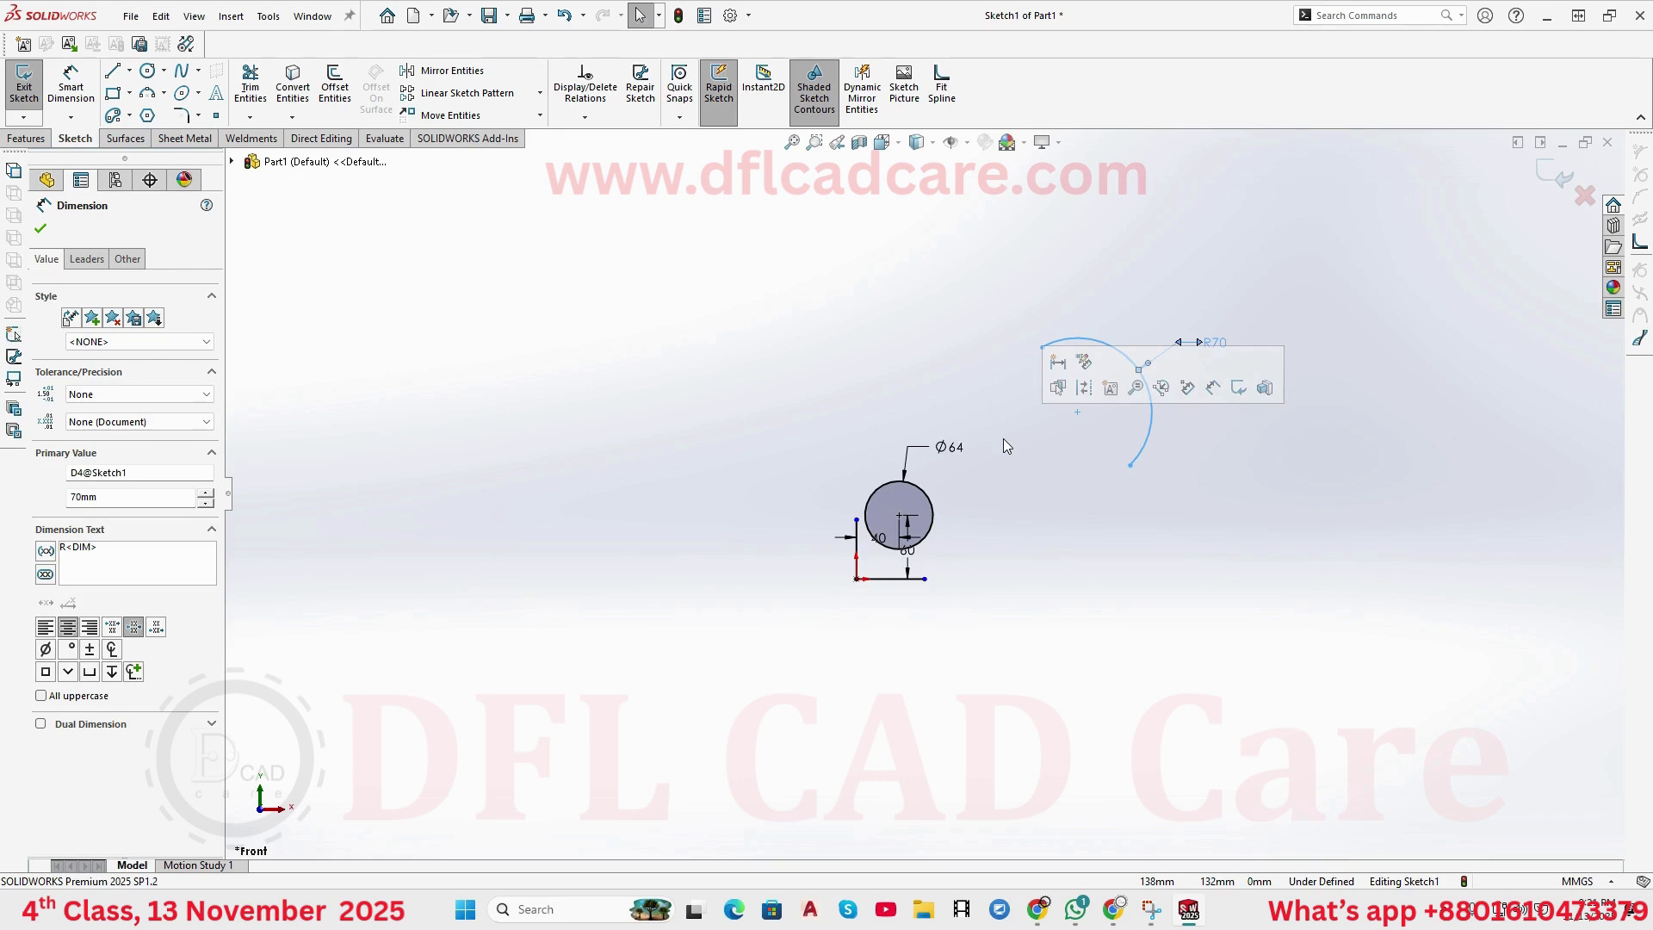
key(Delete)
- Convert the vertical line at the origin to construction geometry
scroll(990, 619, down, 3)
scroll(852, 628, down, 1)
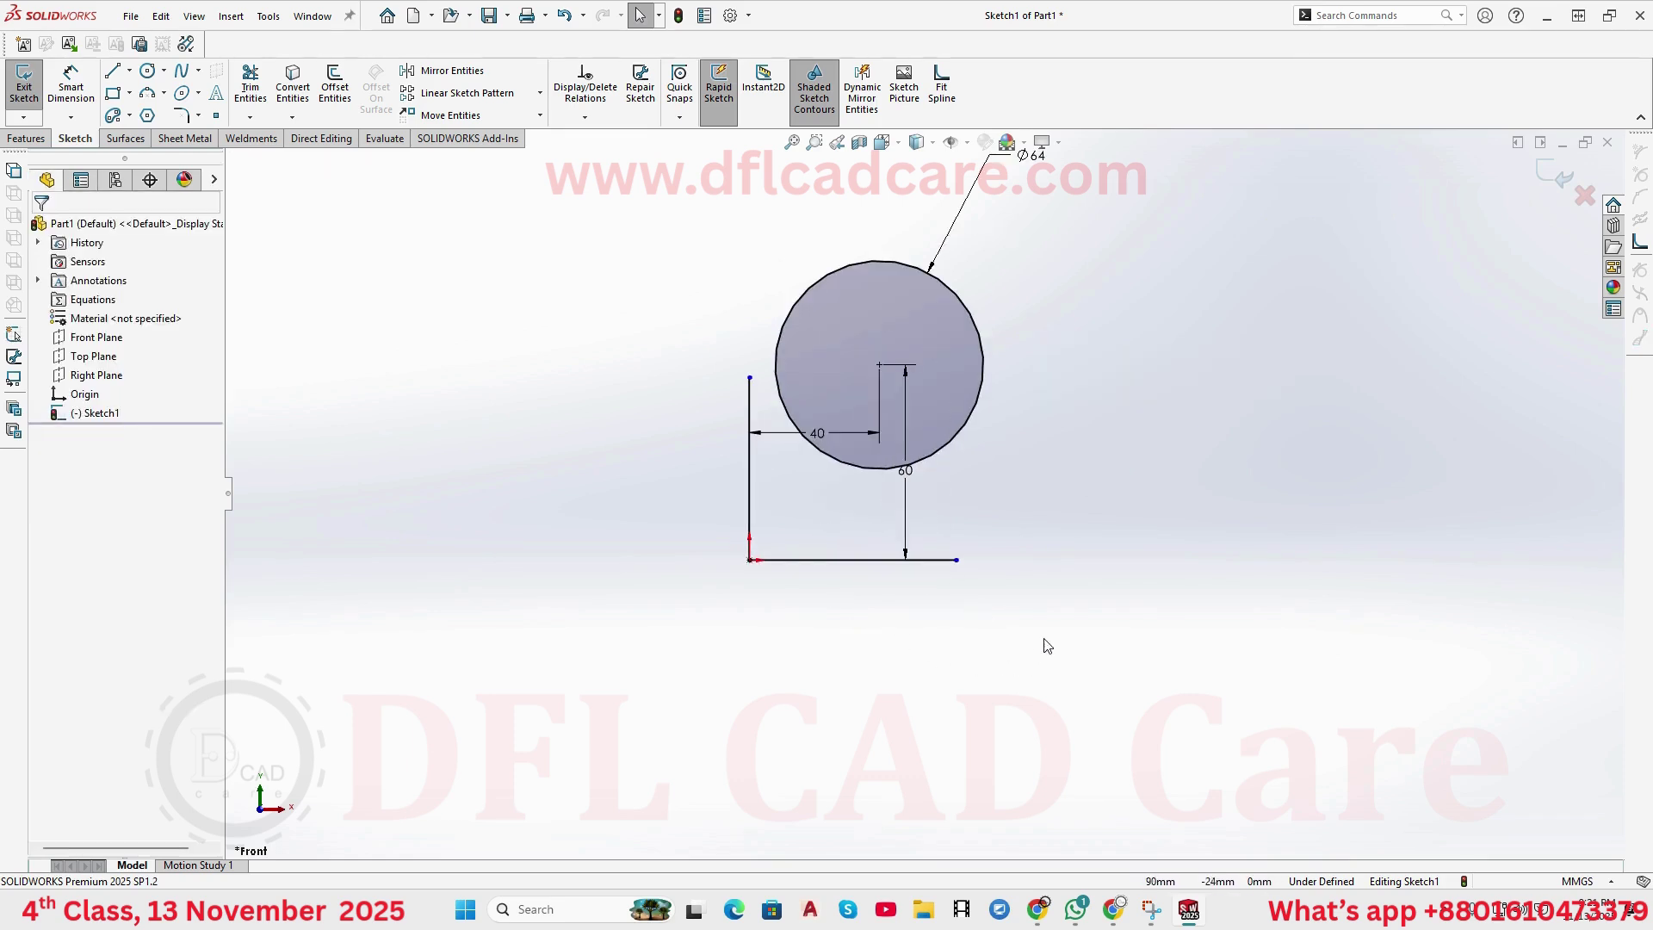
scroll(750, 516, down, 3)
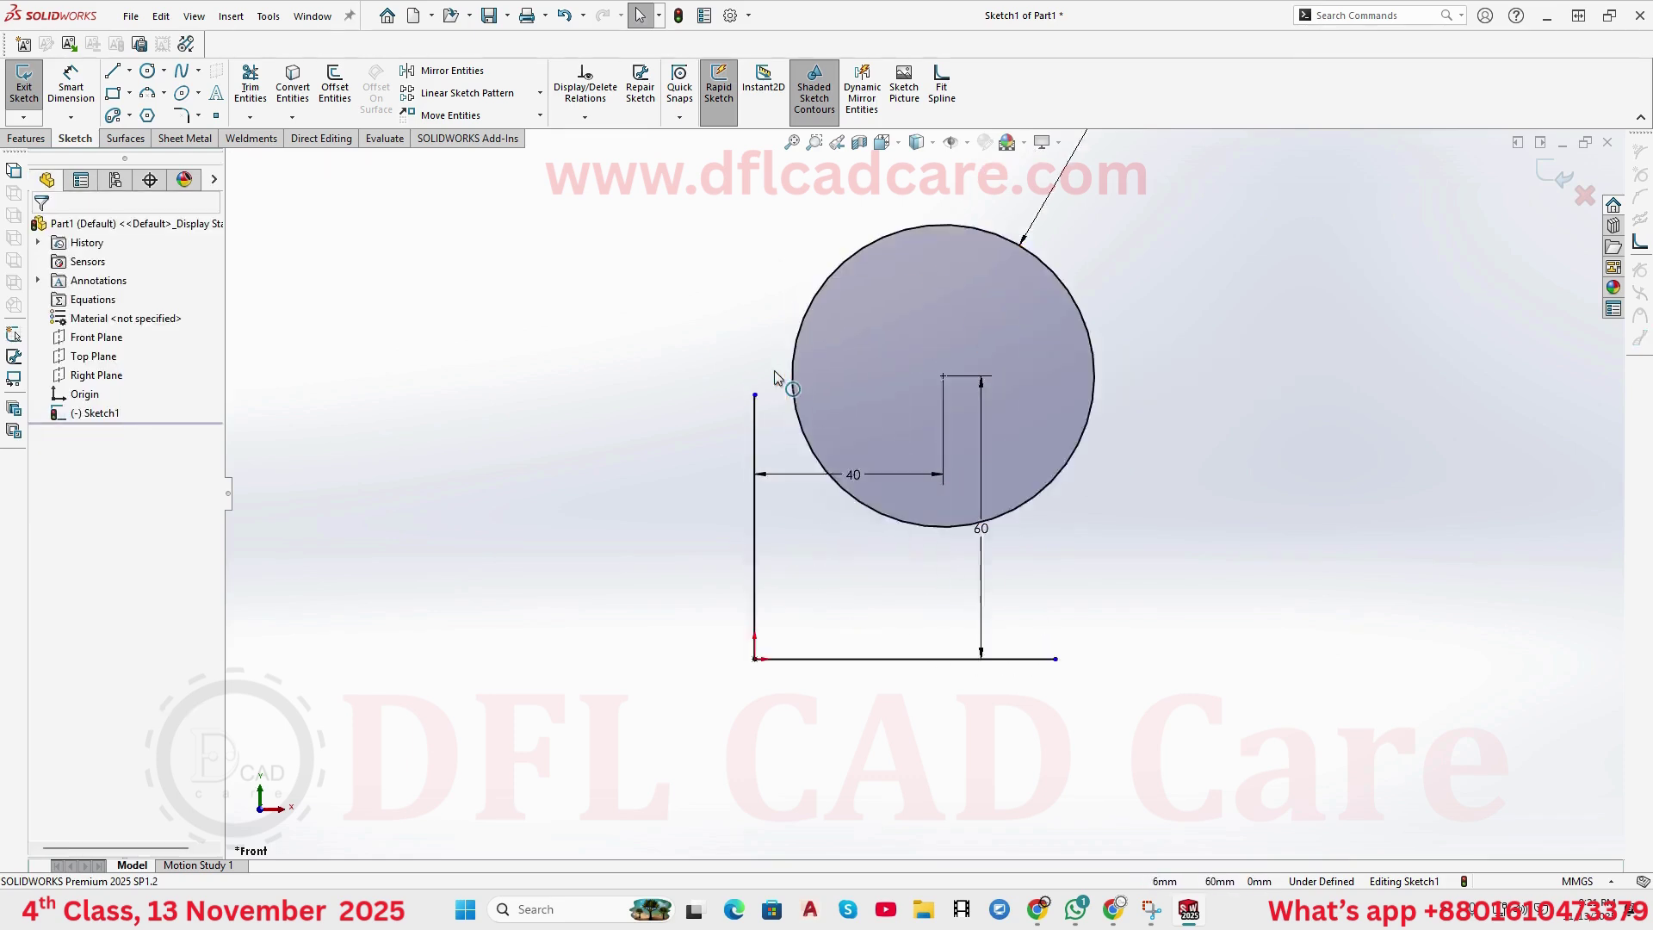
click(763, 457)
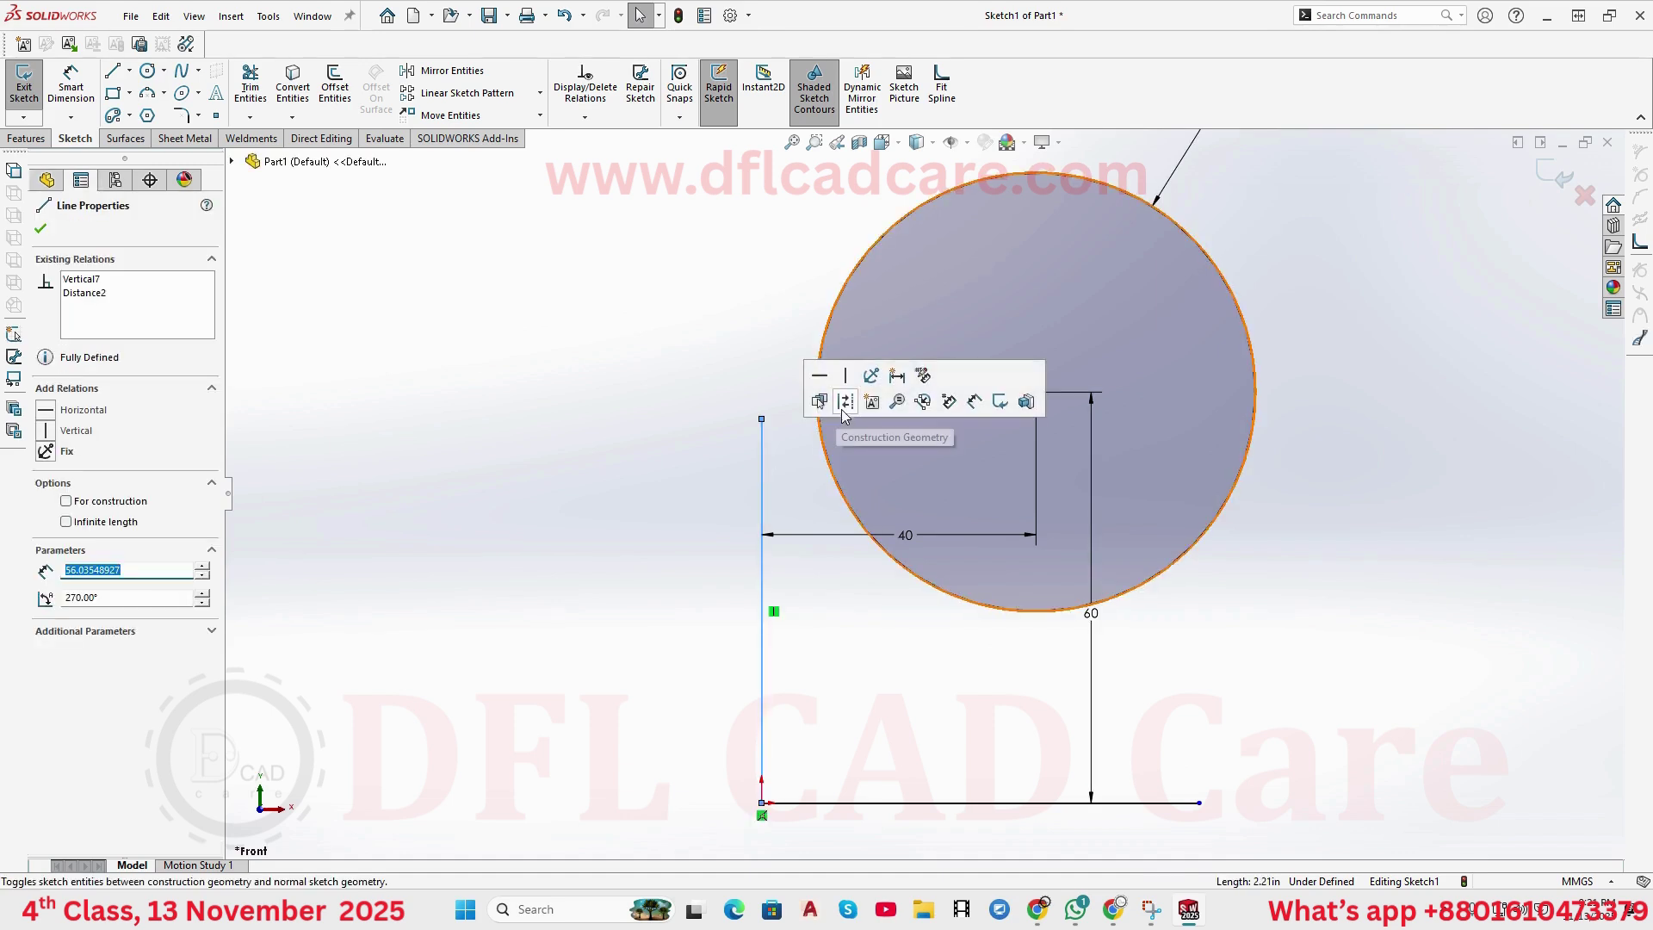
click(845, 403)
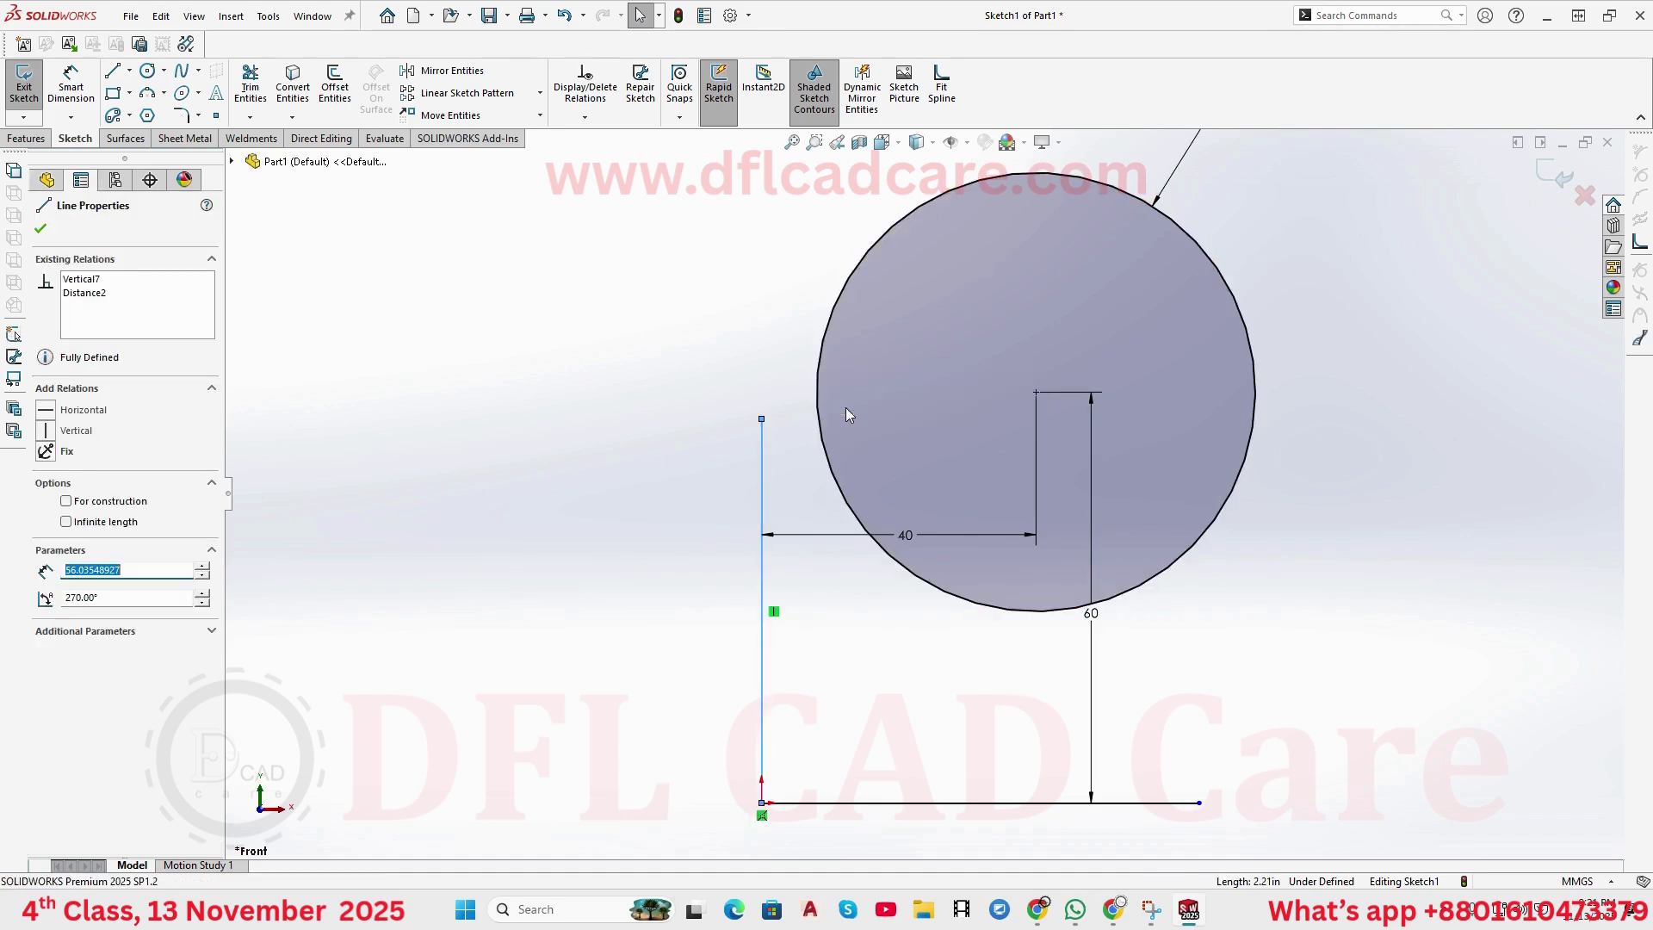
- Convert the horizontal line at the origin to construction geometry
click(746, 515)
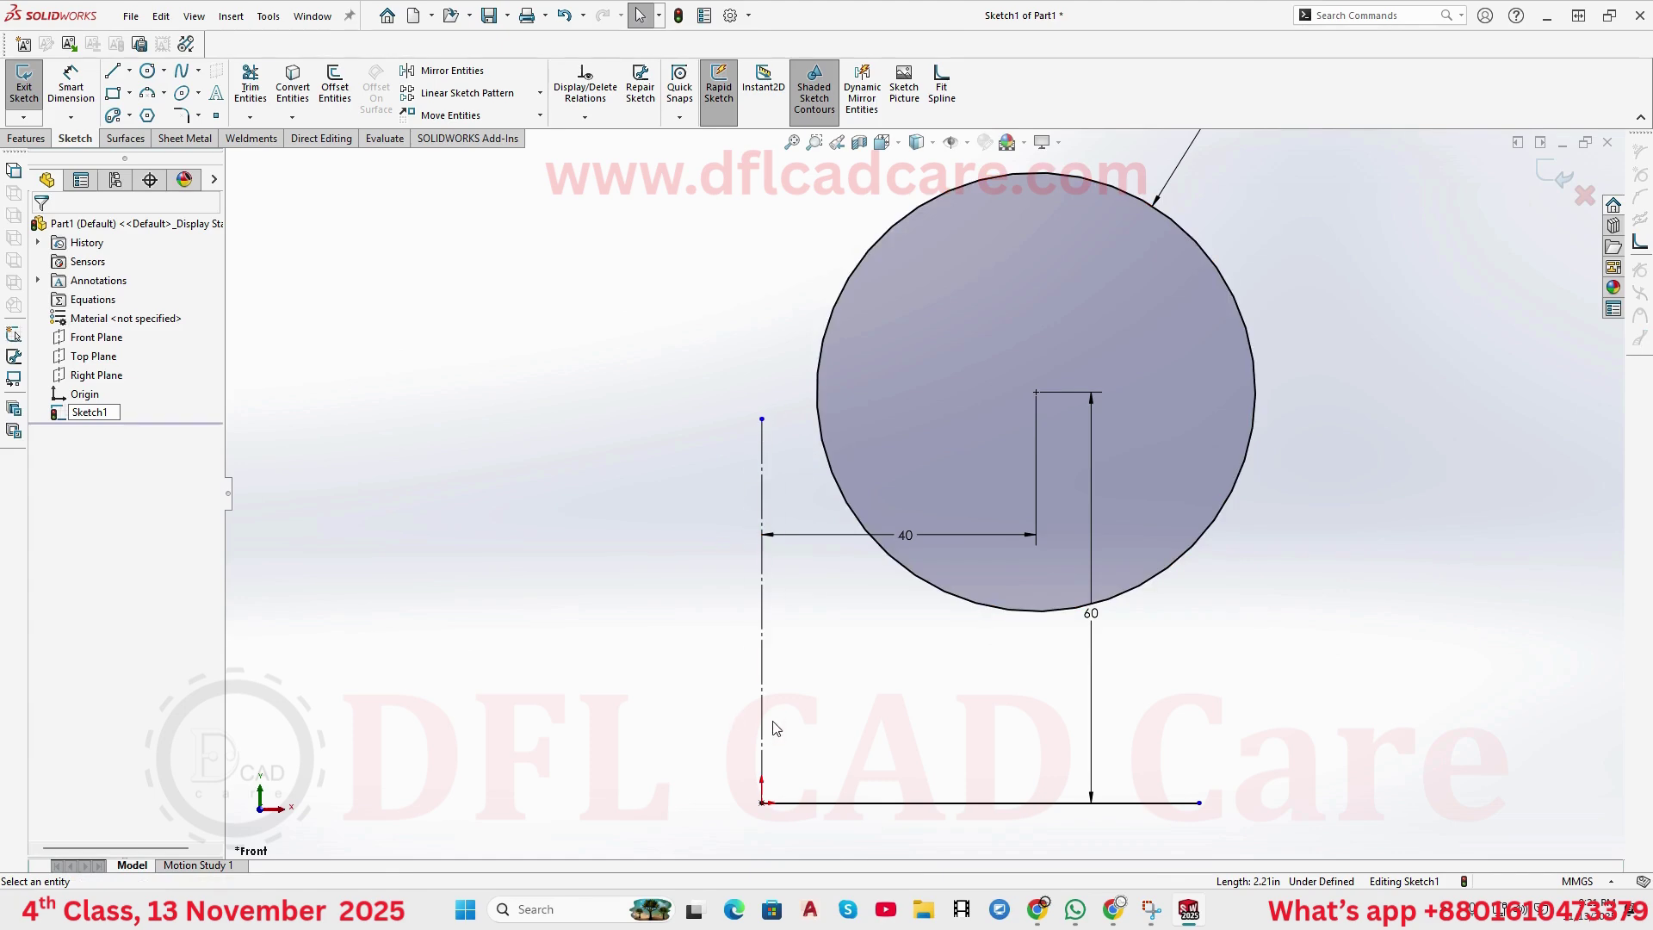
click(857, 805)
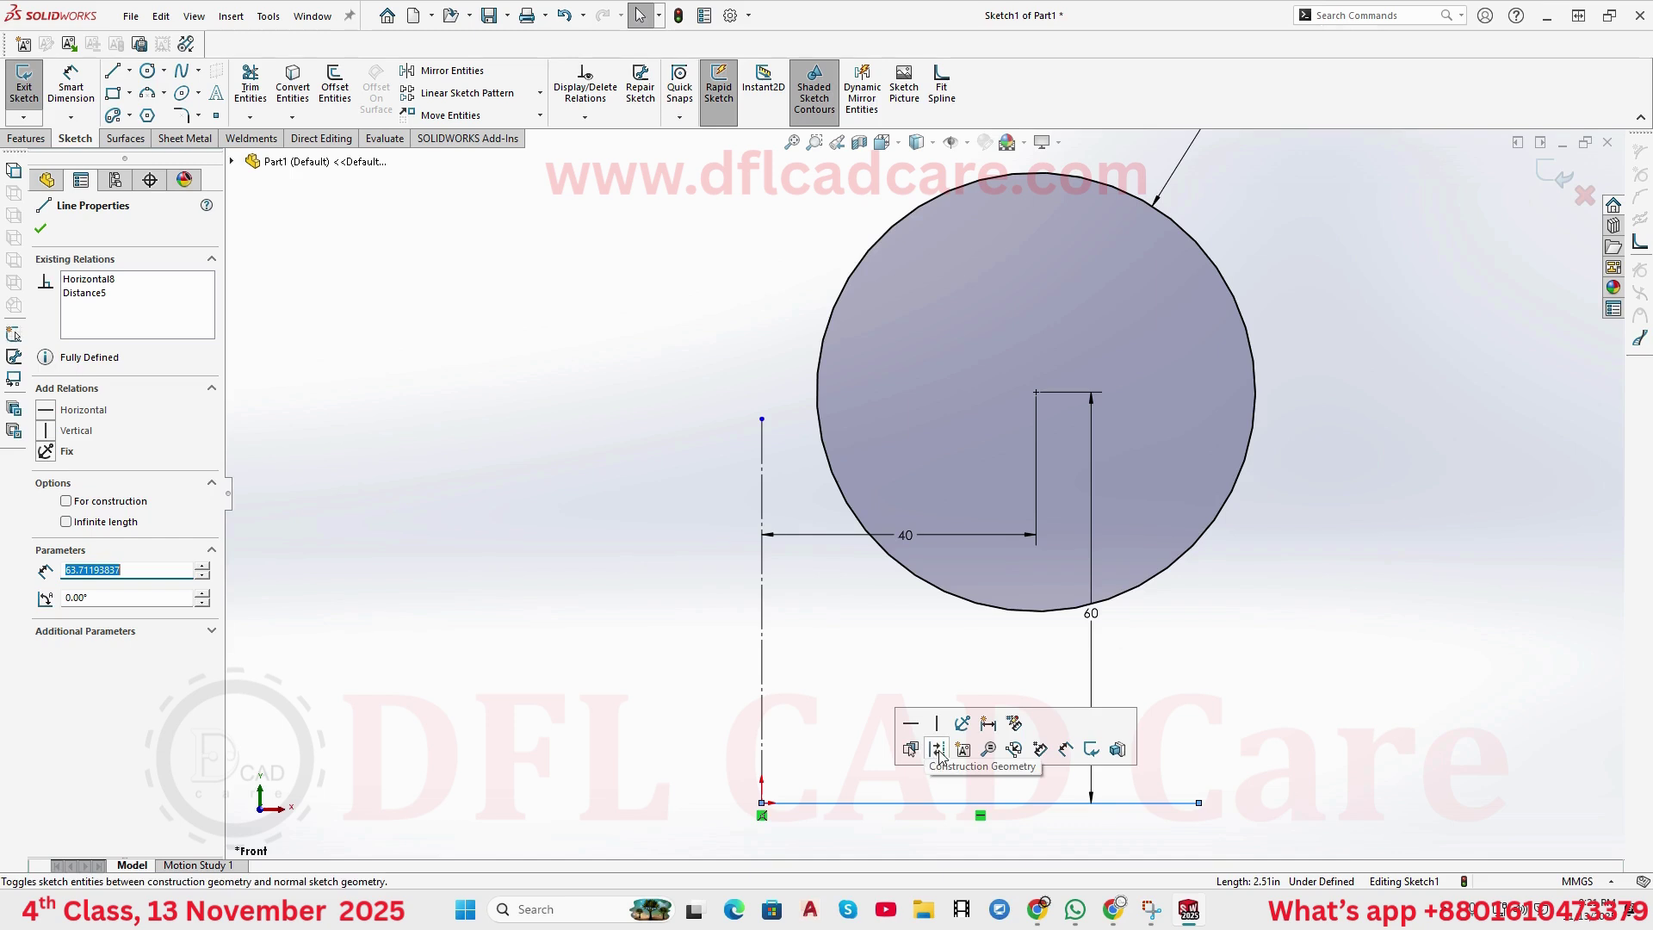
click(941, 755)
click(944, 759)
scroll(1094, 775, up, 3)
scroll(1079, 753, down, 4)
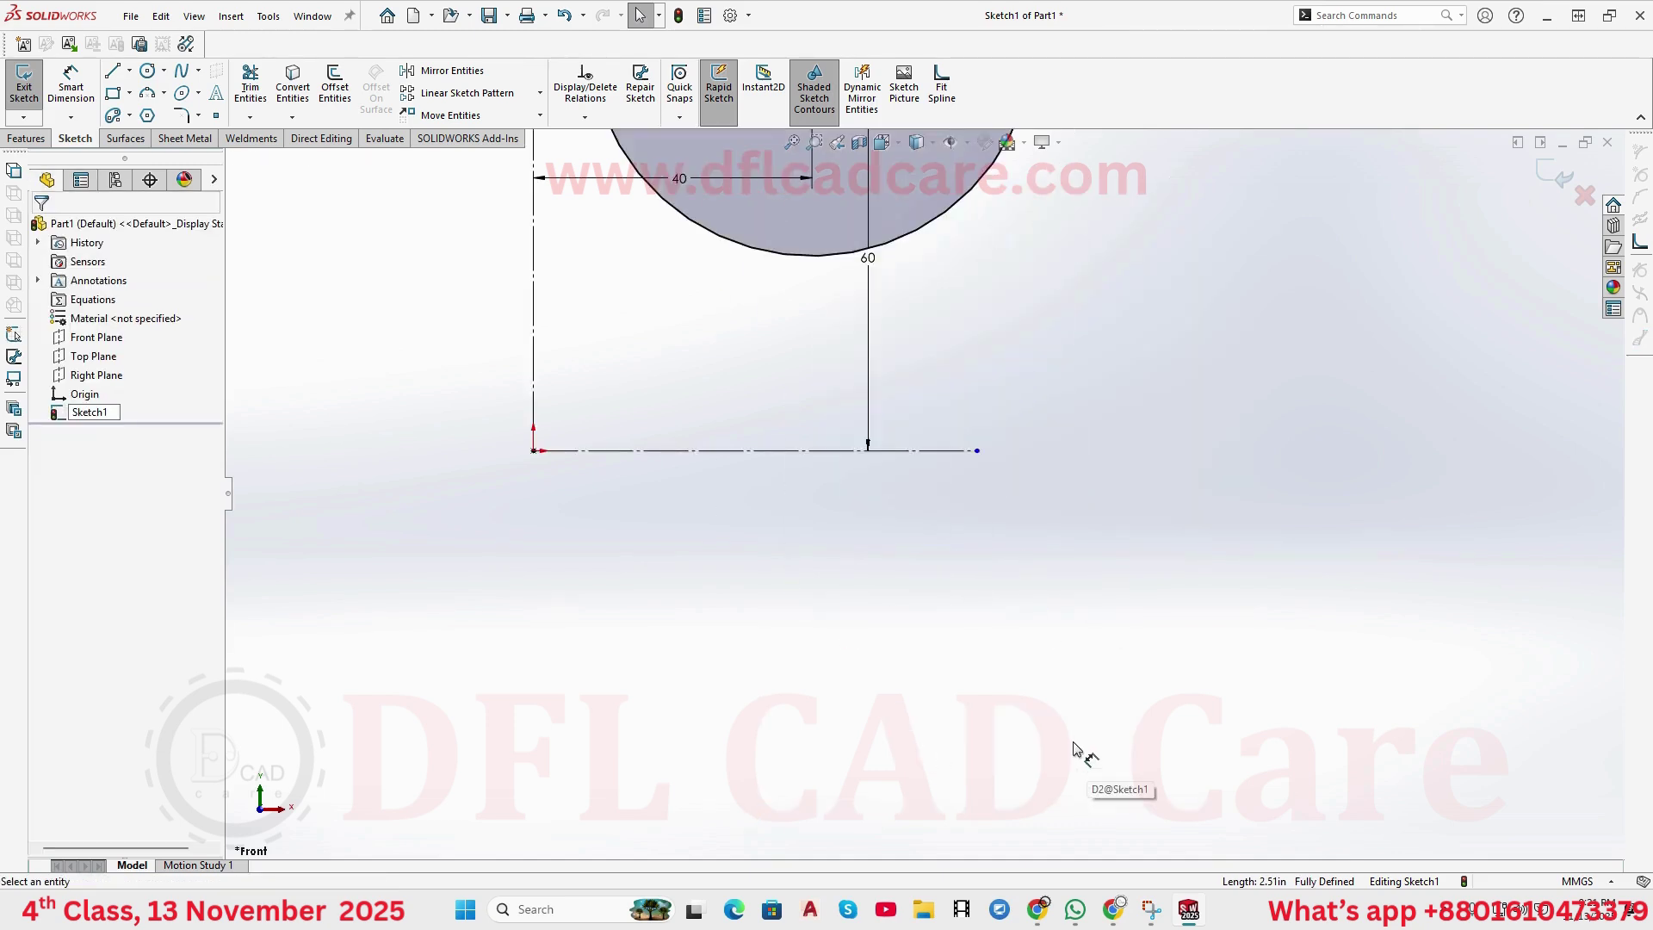
scroll(931, 469, up, 3)
scroll(810, 370, down, 3)
scroll(811, 371, up, 2)
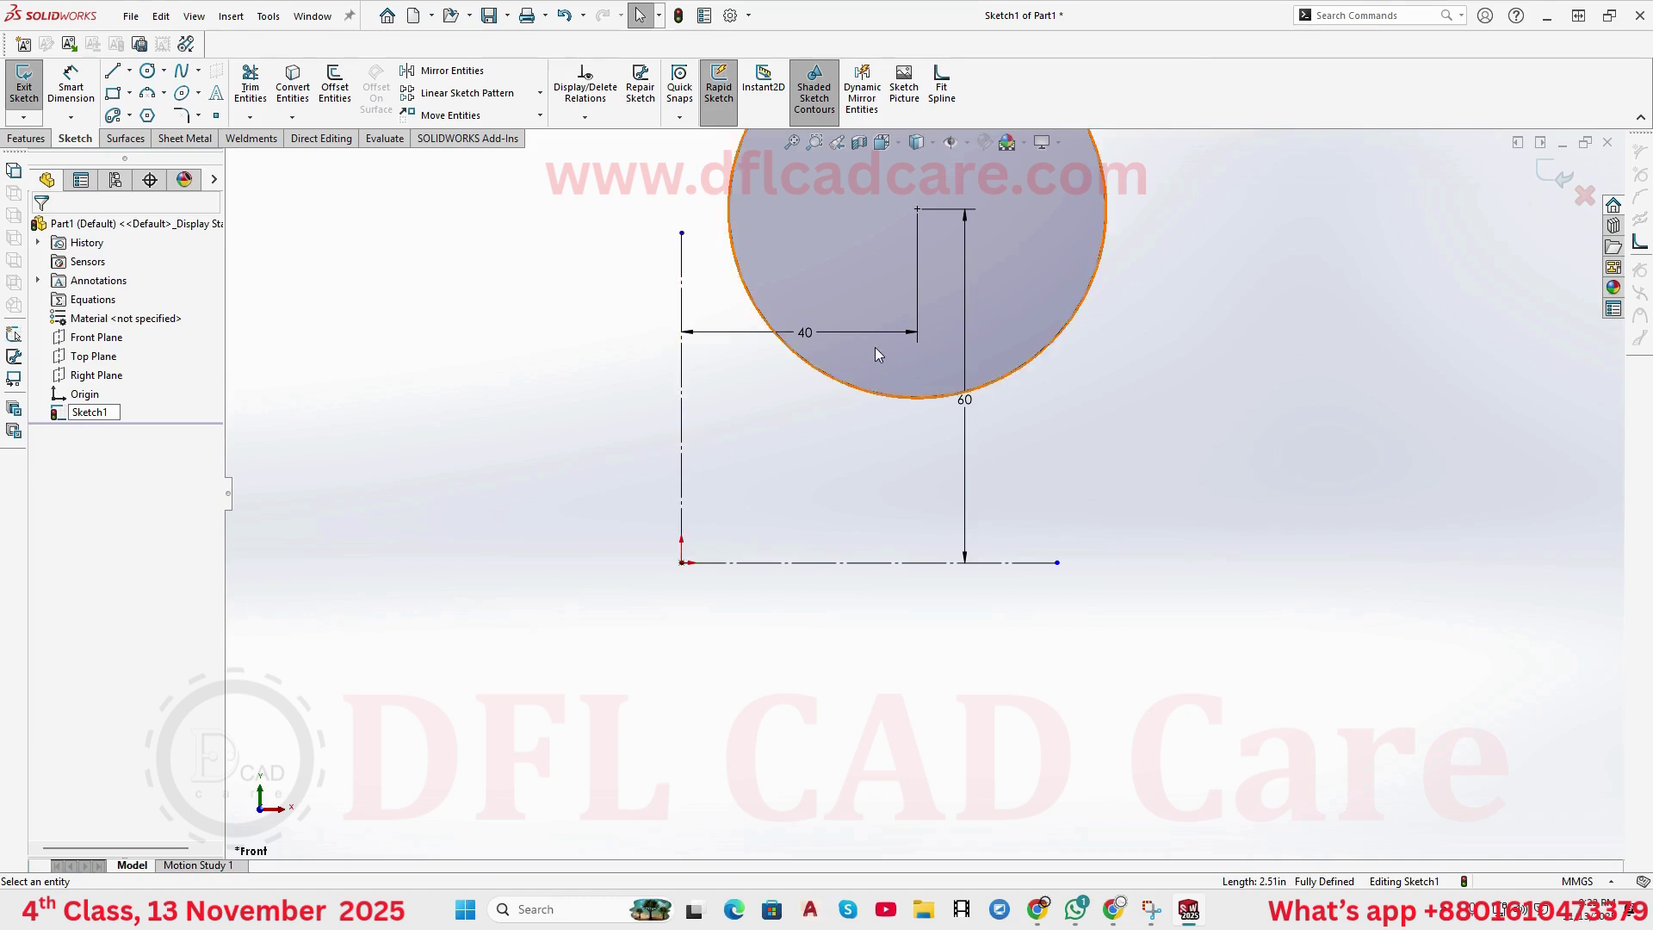
scroll(934, 332, up, 2)
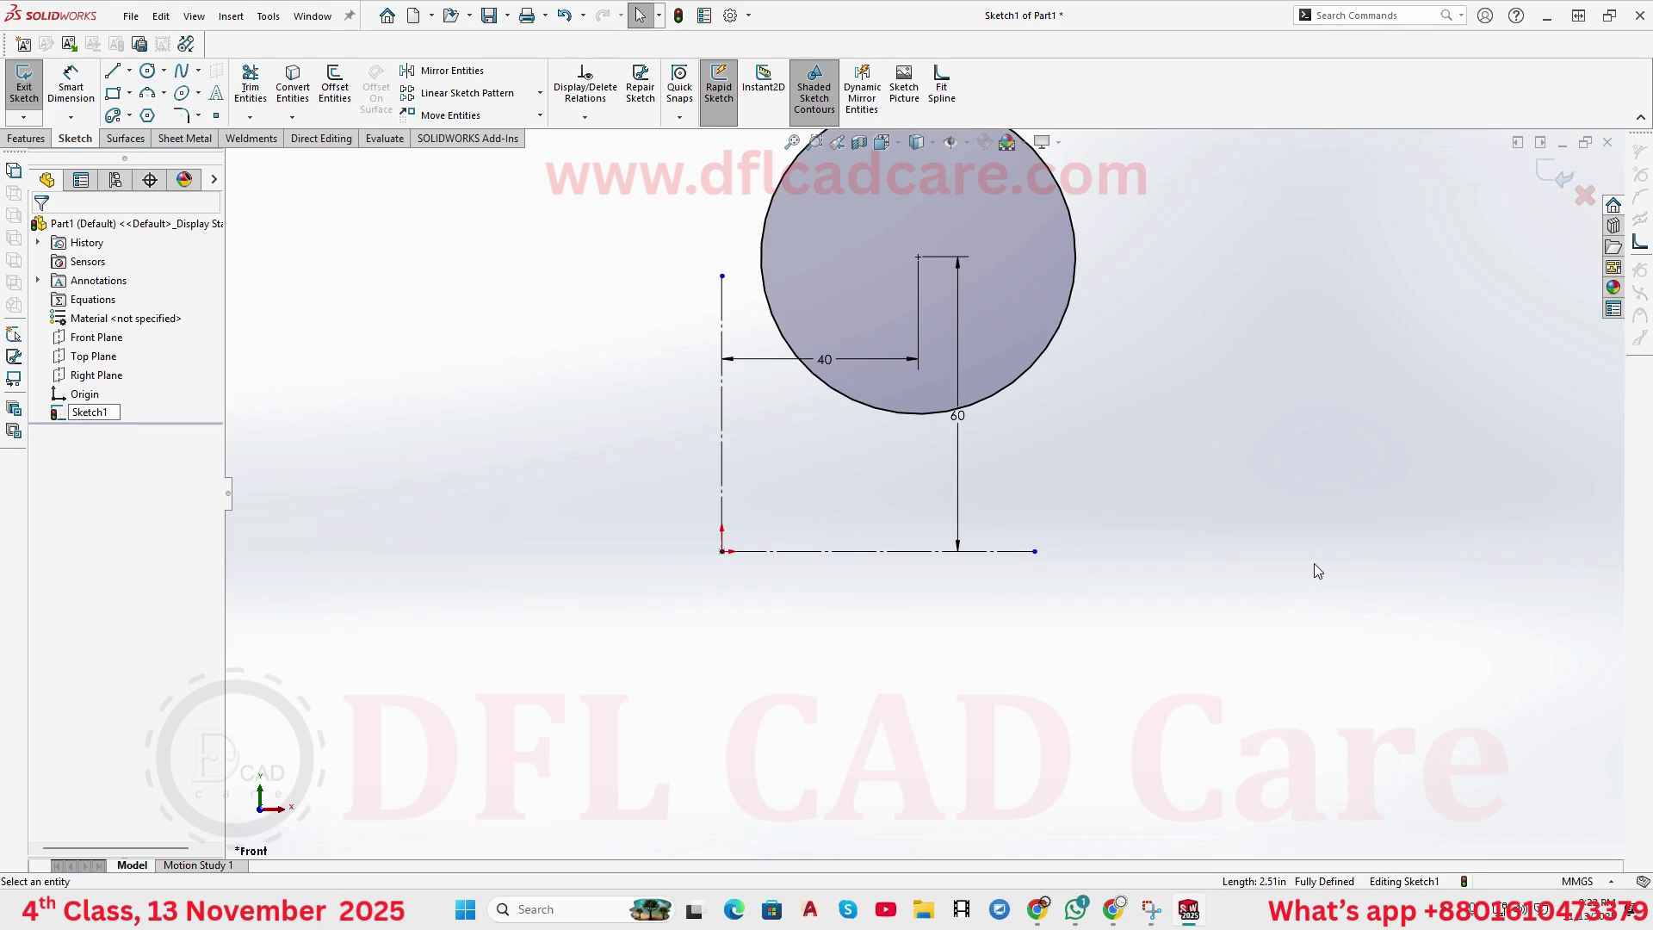
- Switch to the Google Meet window to check the class, and minimize it to return to SOLIDWORKS
mouse_move(1039, 911)
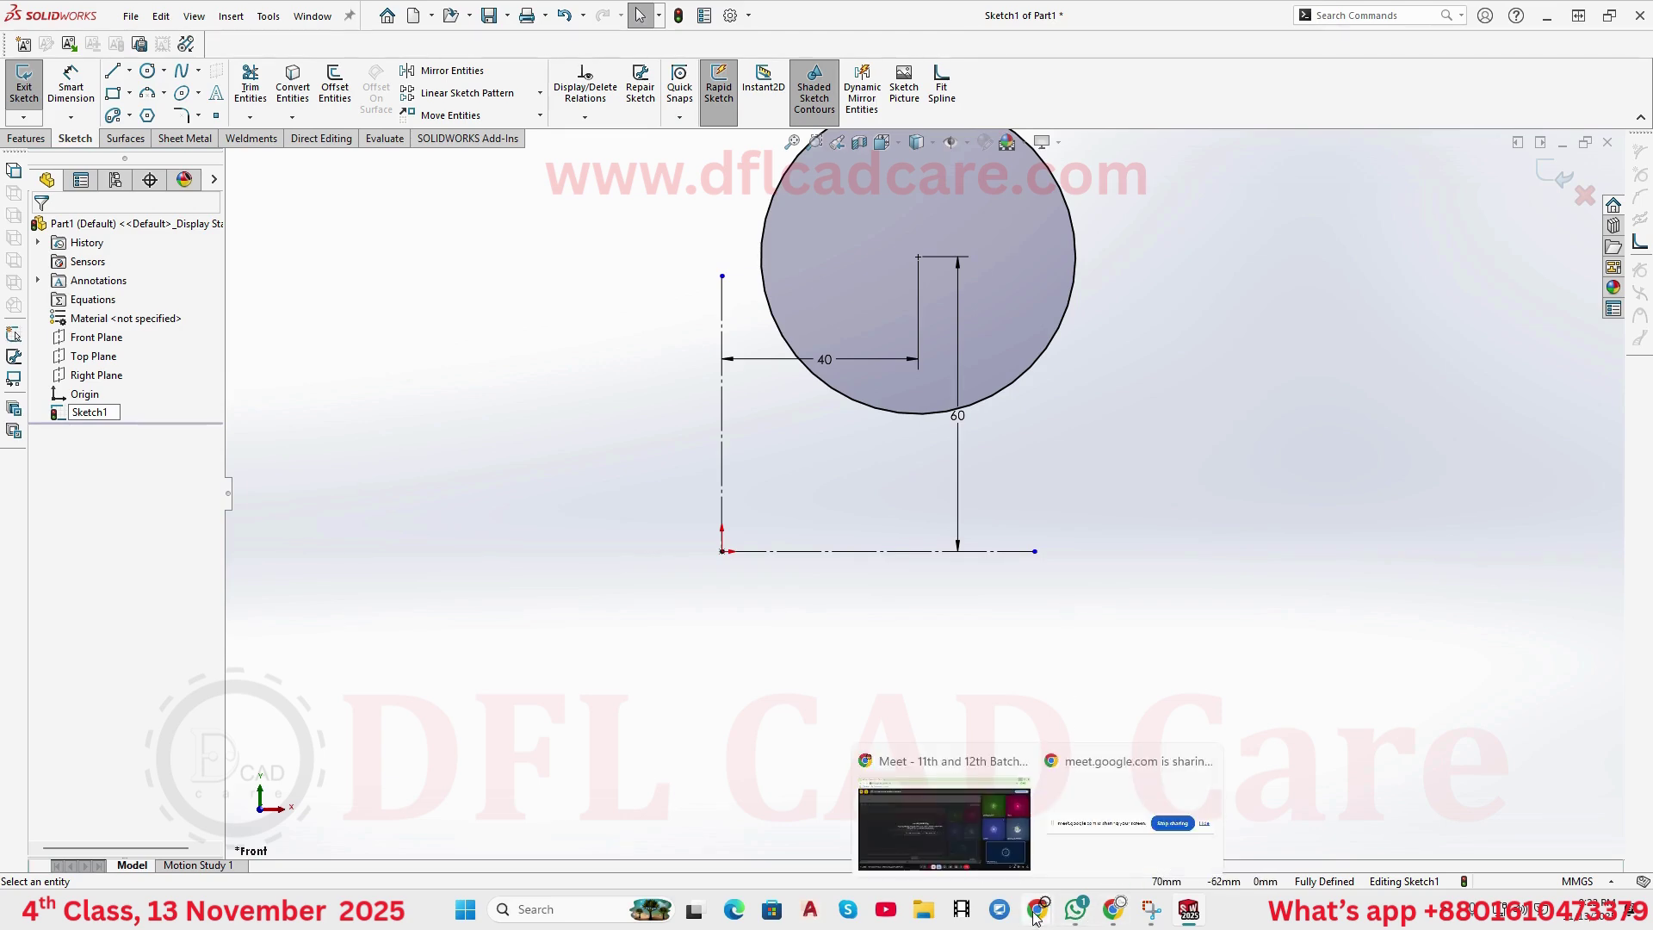
click(1004, 836)
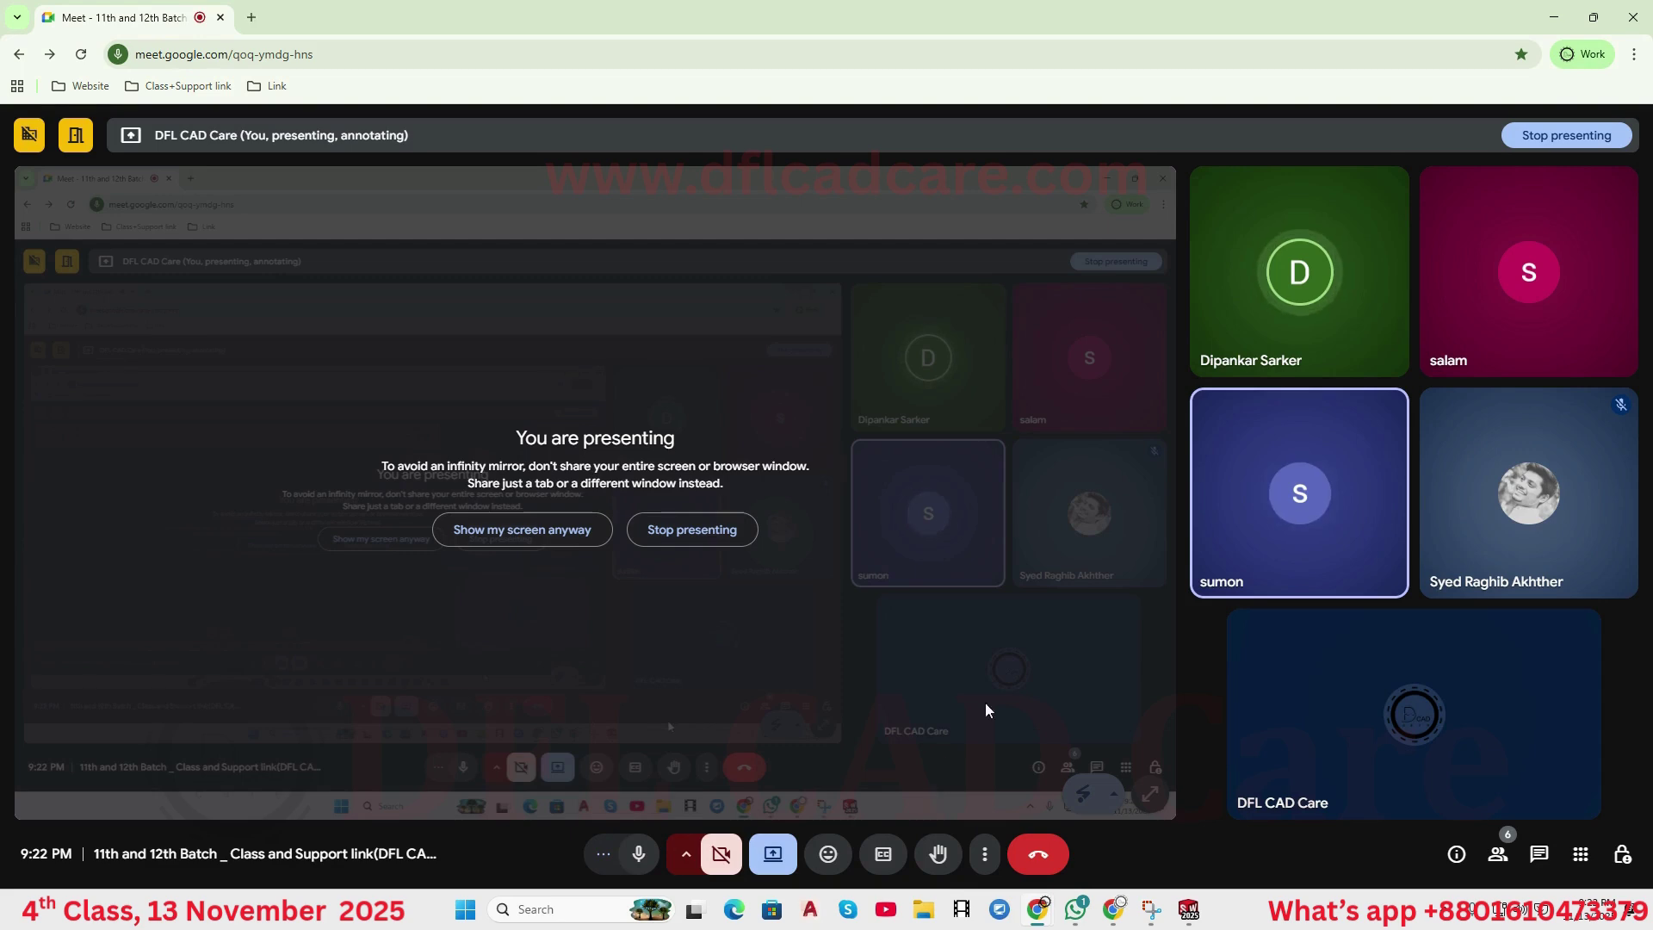
click(1550, 11)
scroll(1121, 357, up, 2)
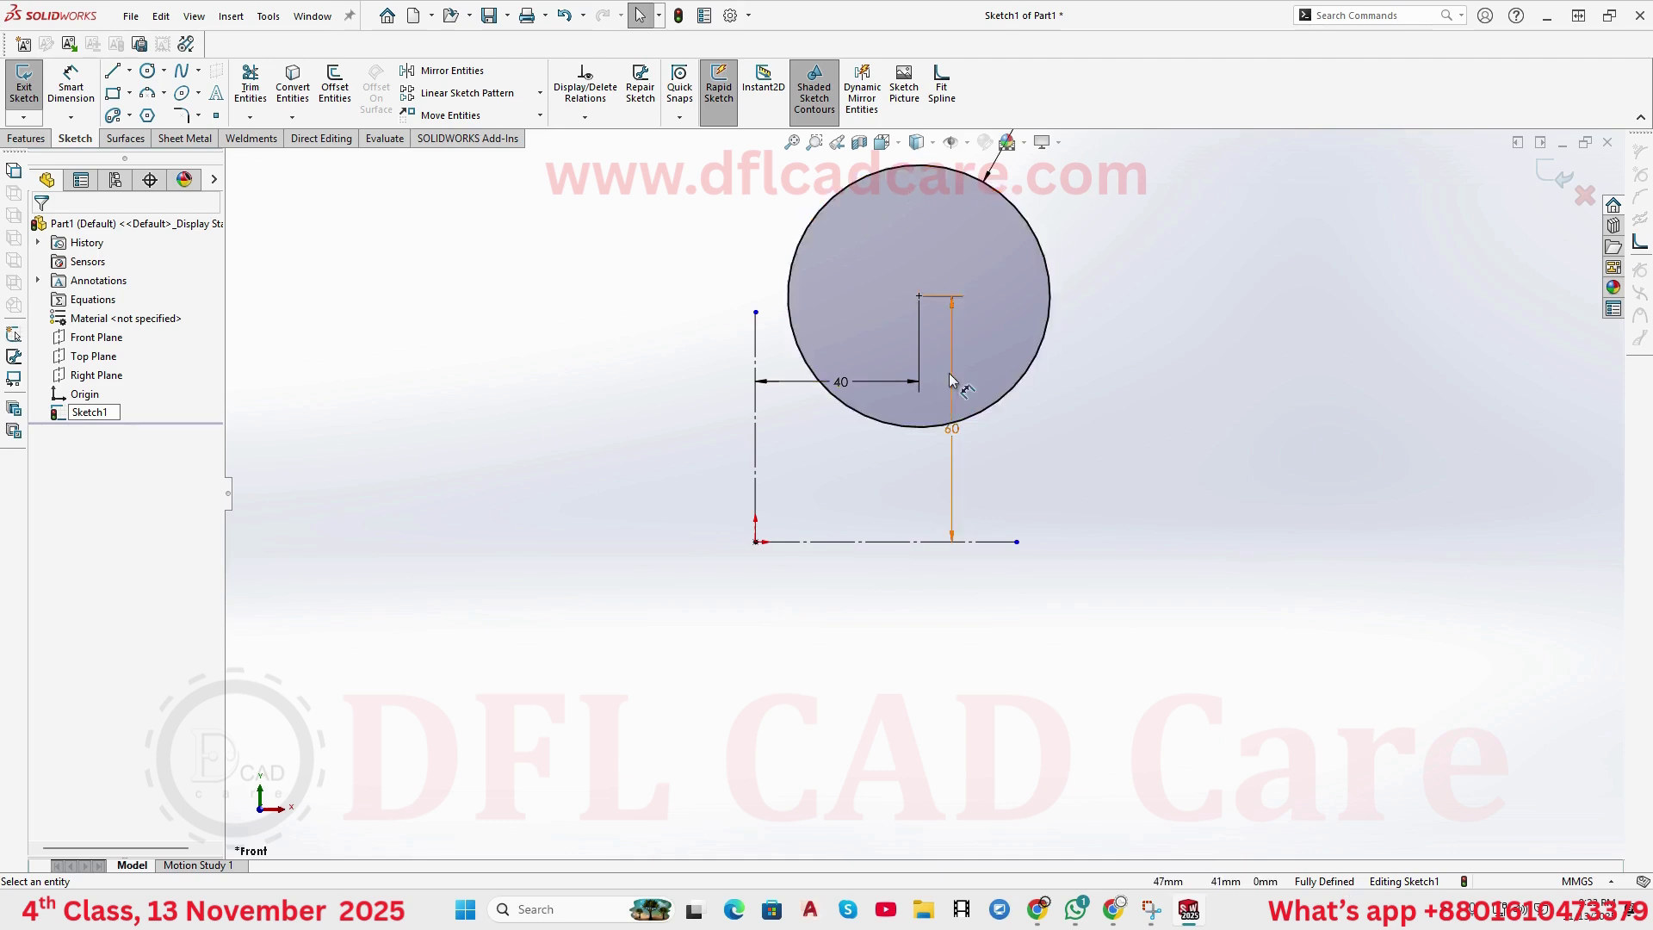
scroll(1091, 320, up, 1)
scroll(1090, 322, up, 1)
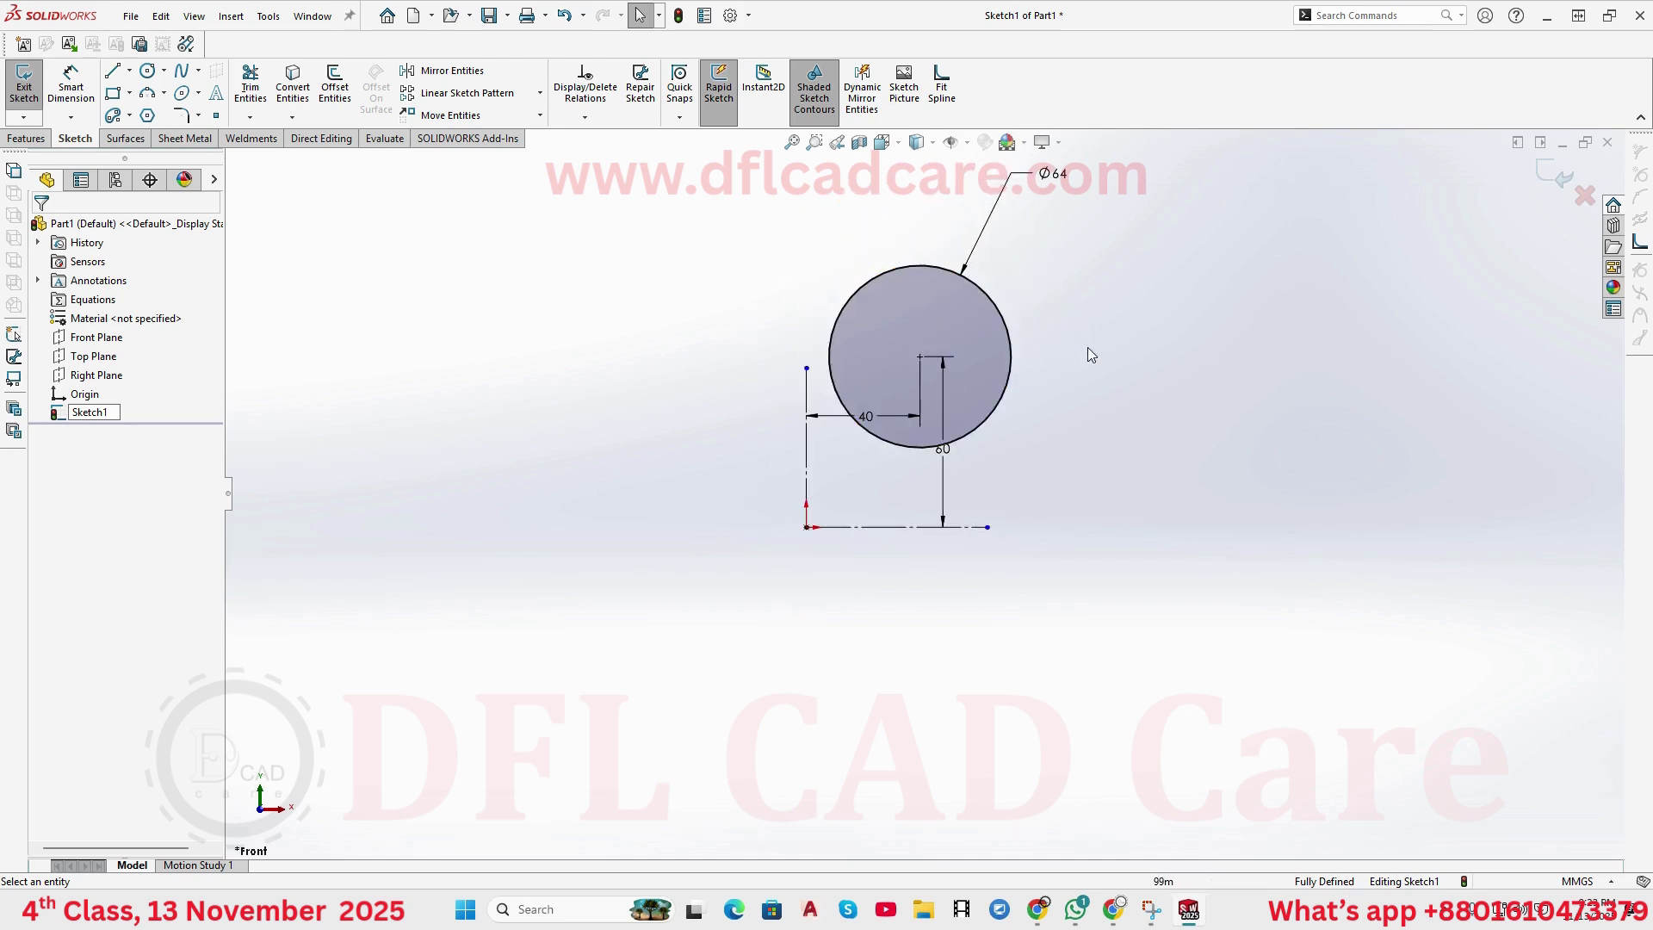
click(1012, 357)
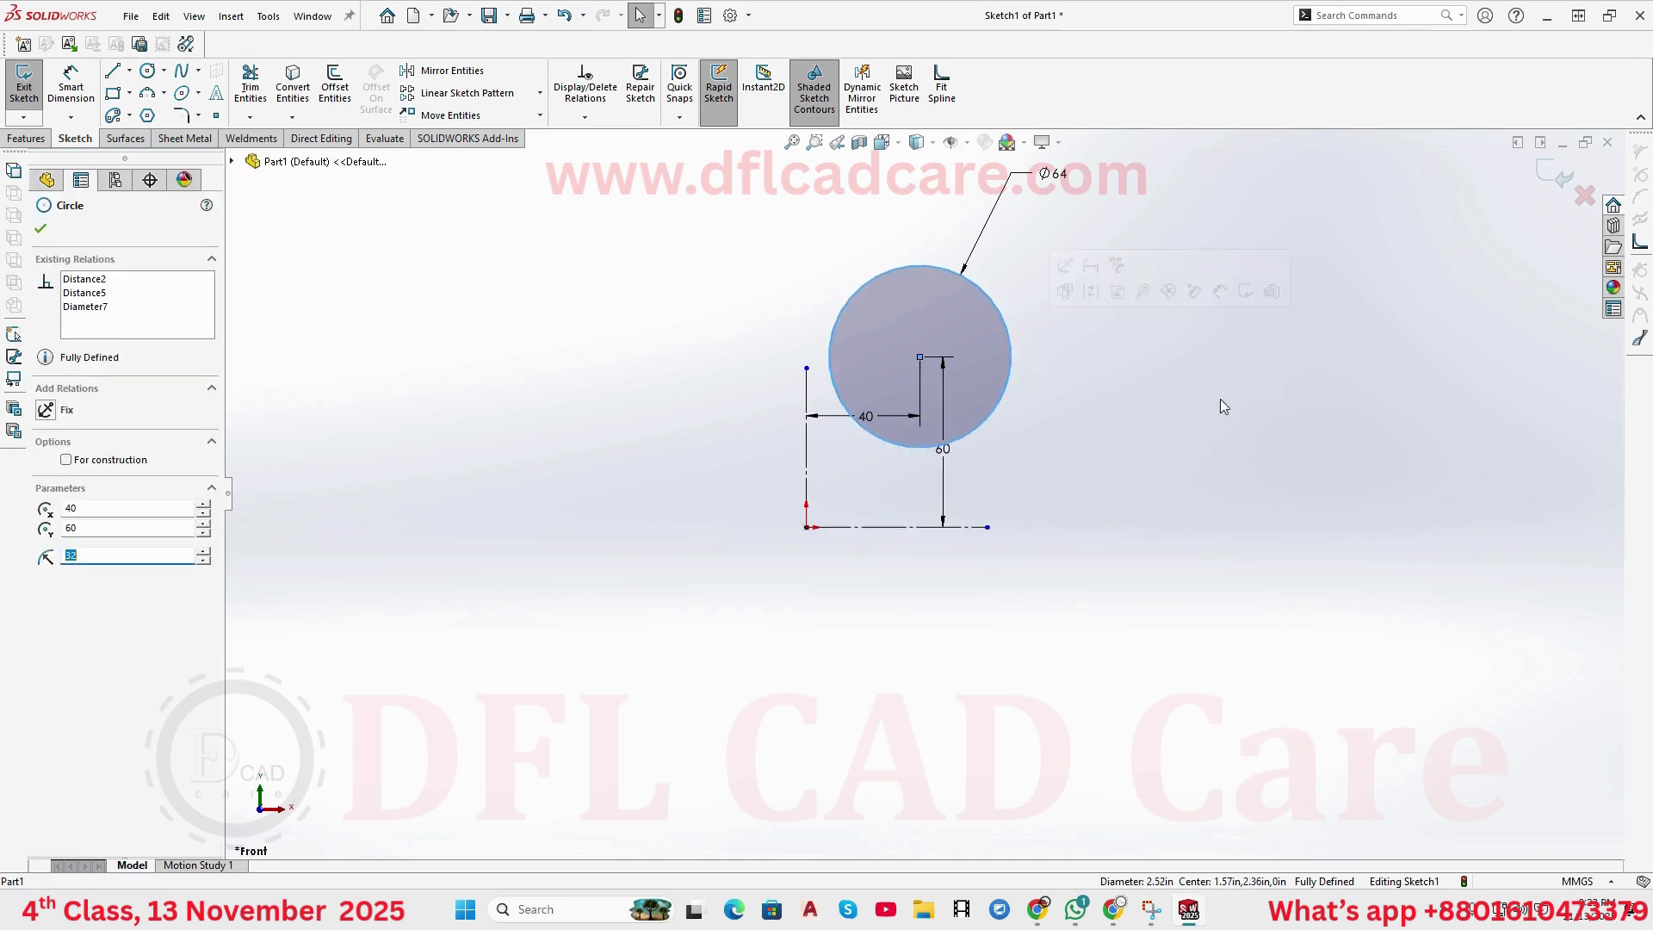
click(1050, 365)
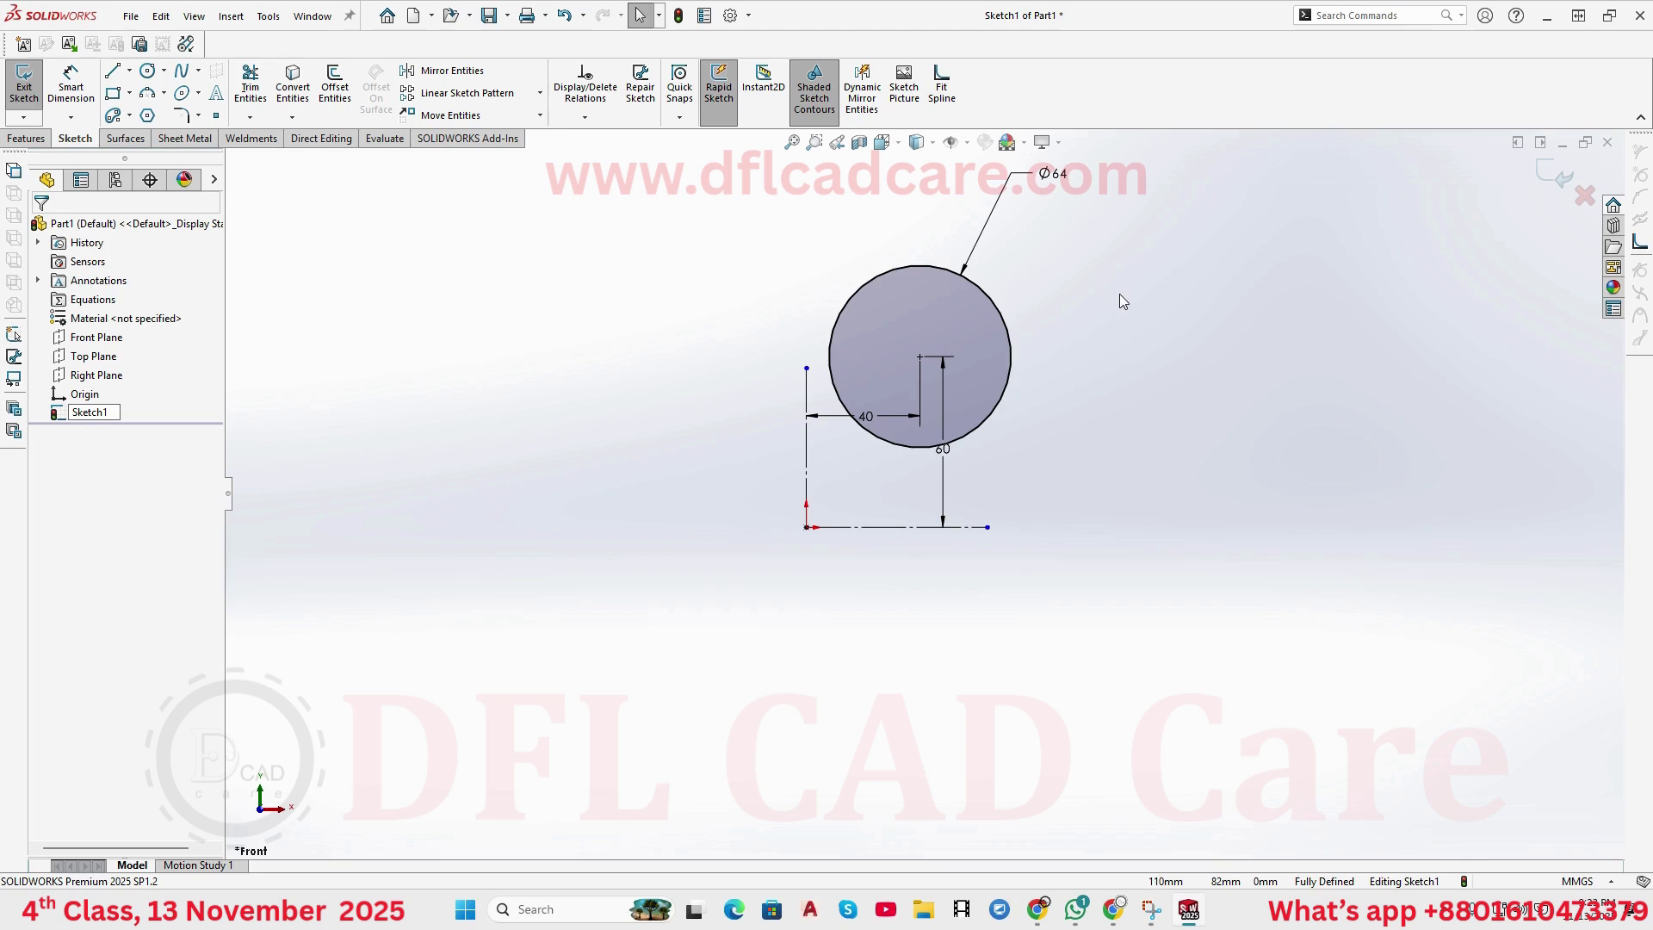
scroll(1125, 297, down, 2)
scroll(1154, 340, up, 2)
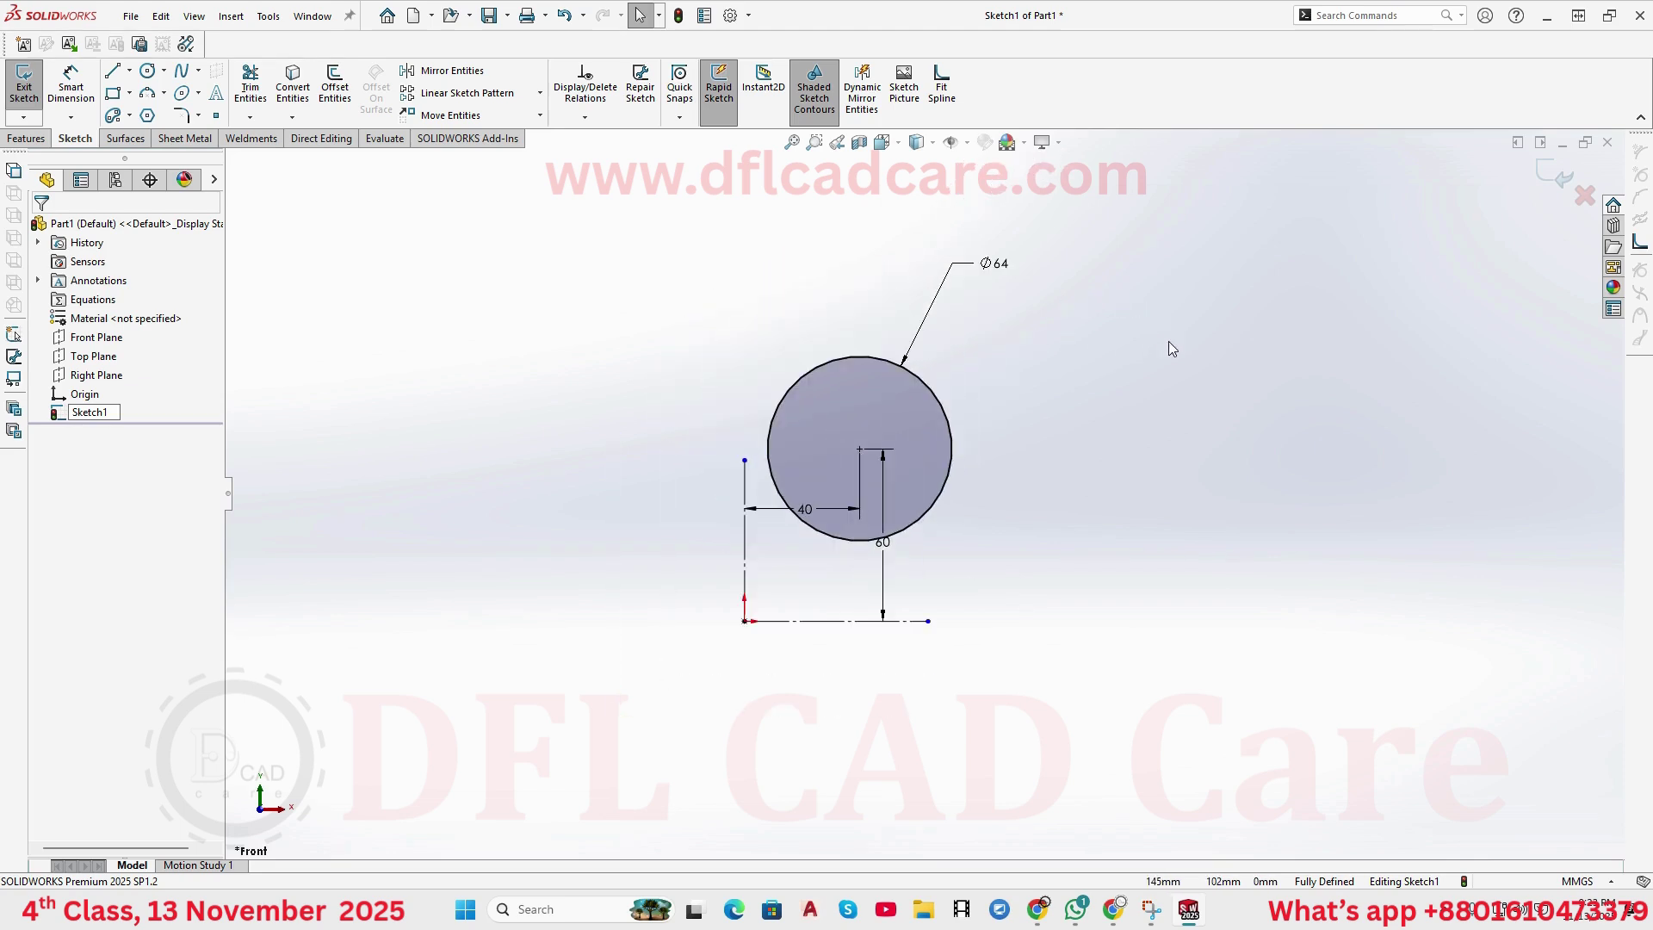
- Draw a slightly sloping line across the upper part of the circle, with both ends on the circle, and leave the Line tool
click(112, 70)
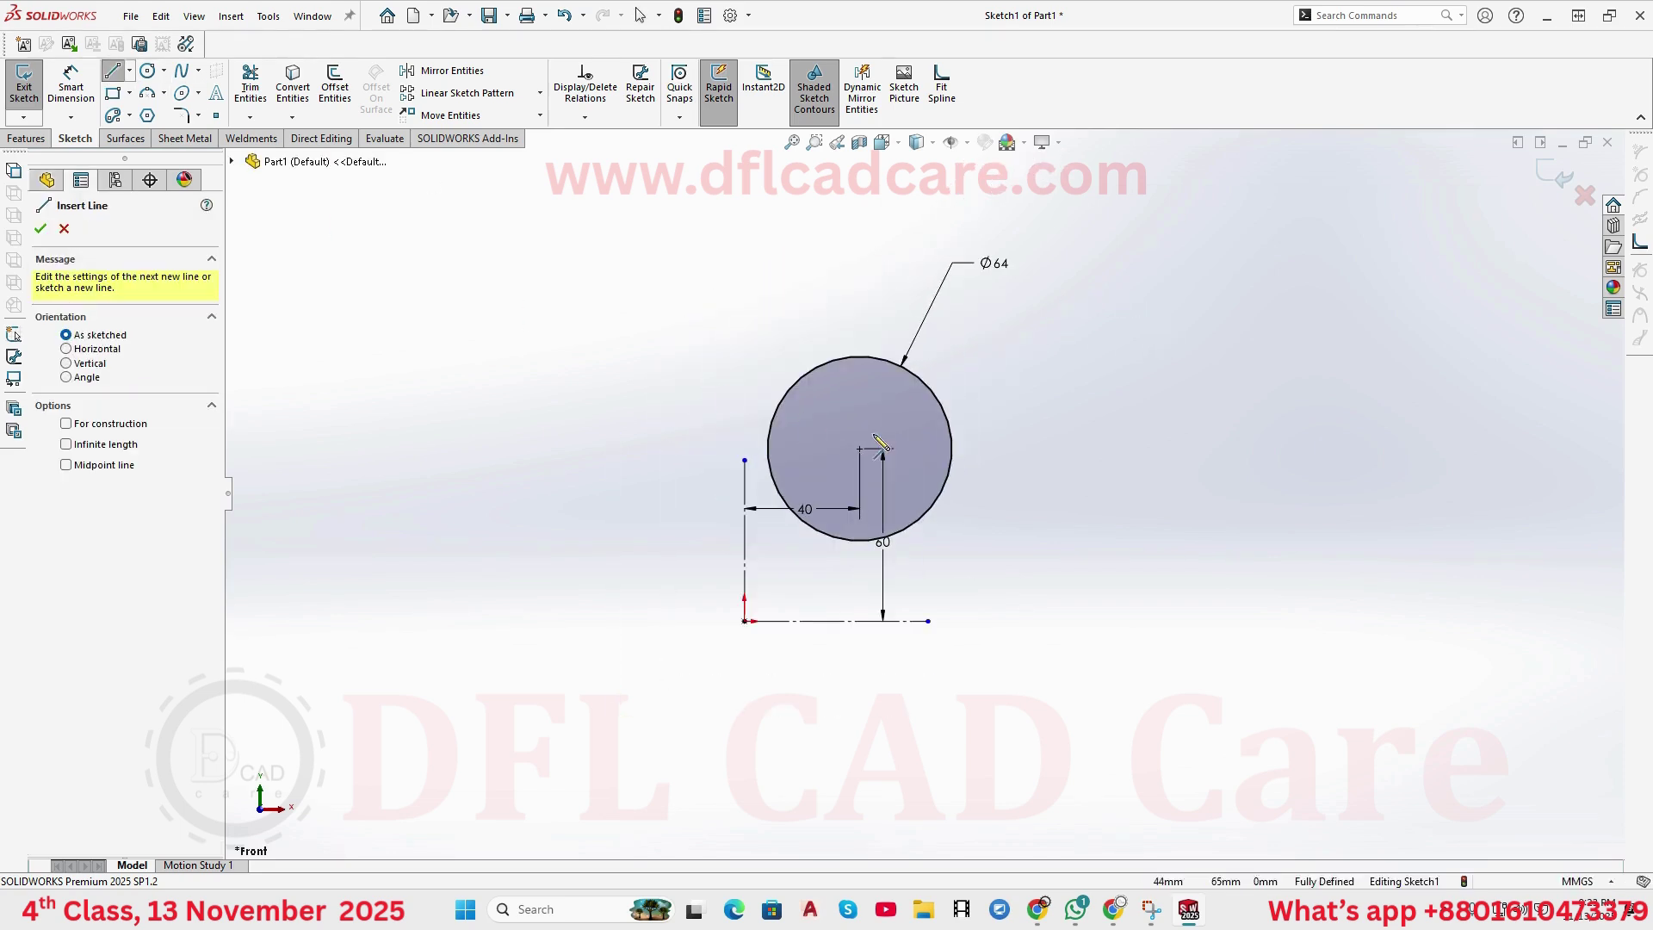
scroll(855, 443, down, 2)
click(714, 391)
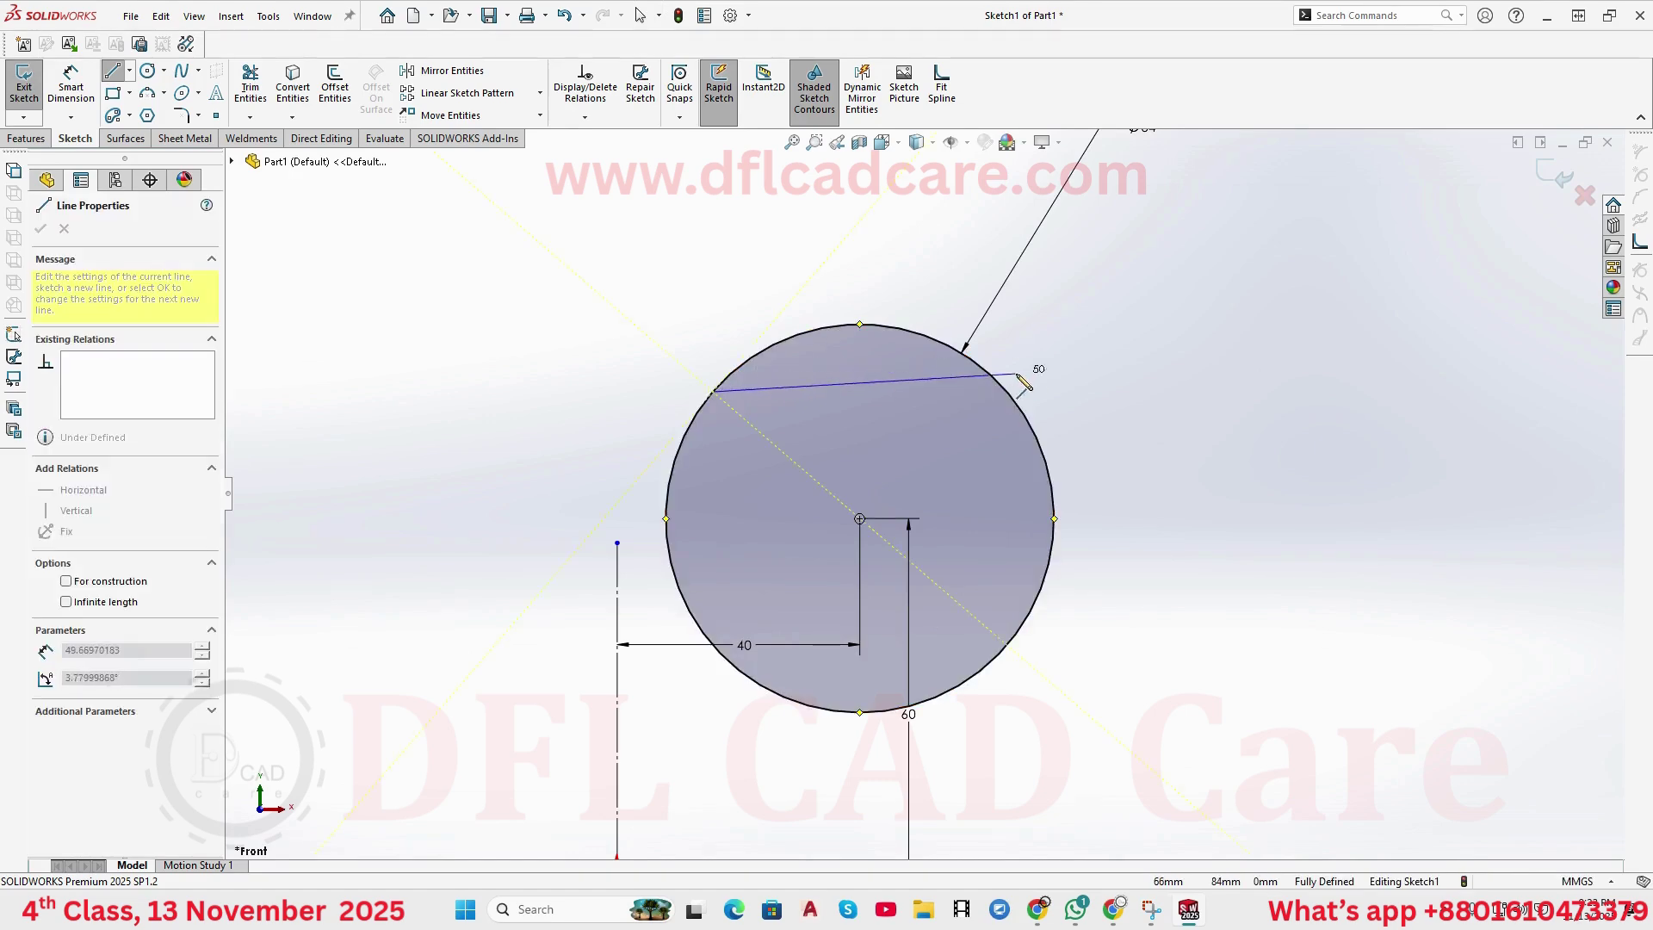
click(1033, 430)
right_click(1067, 397)
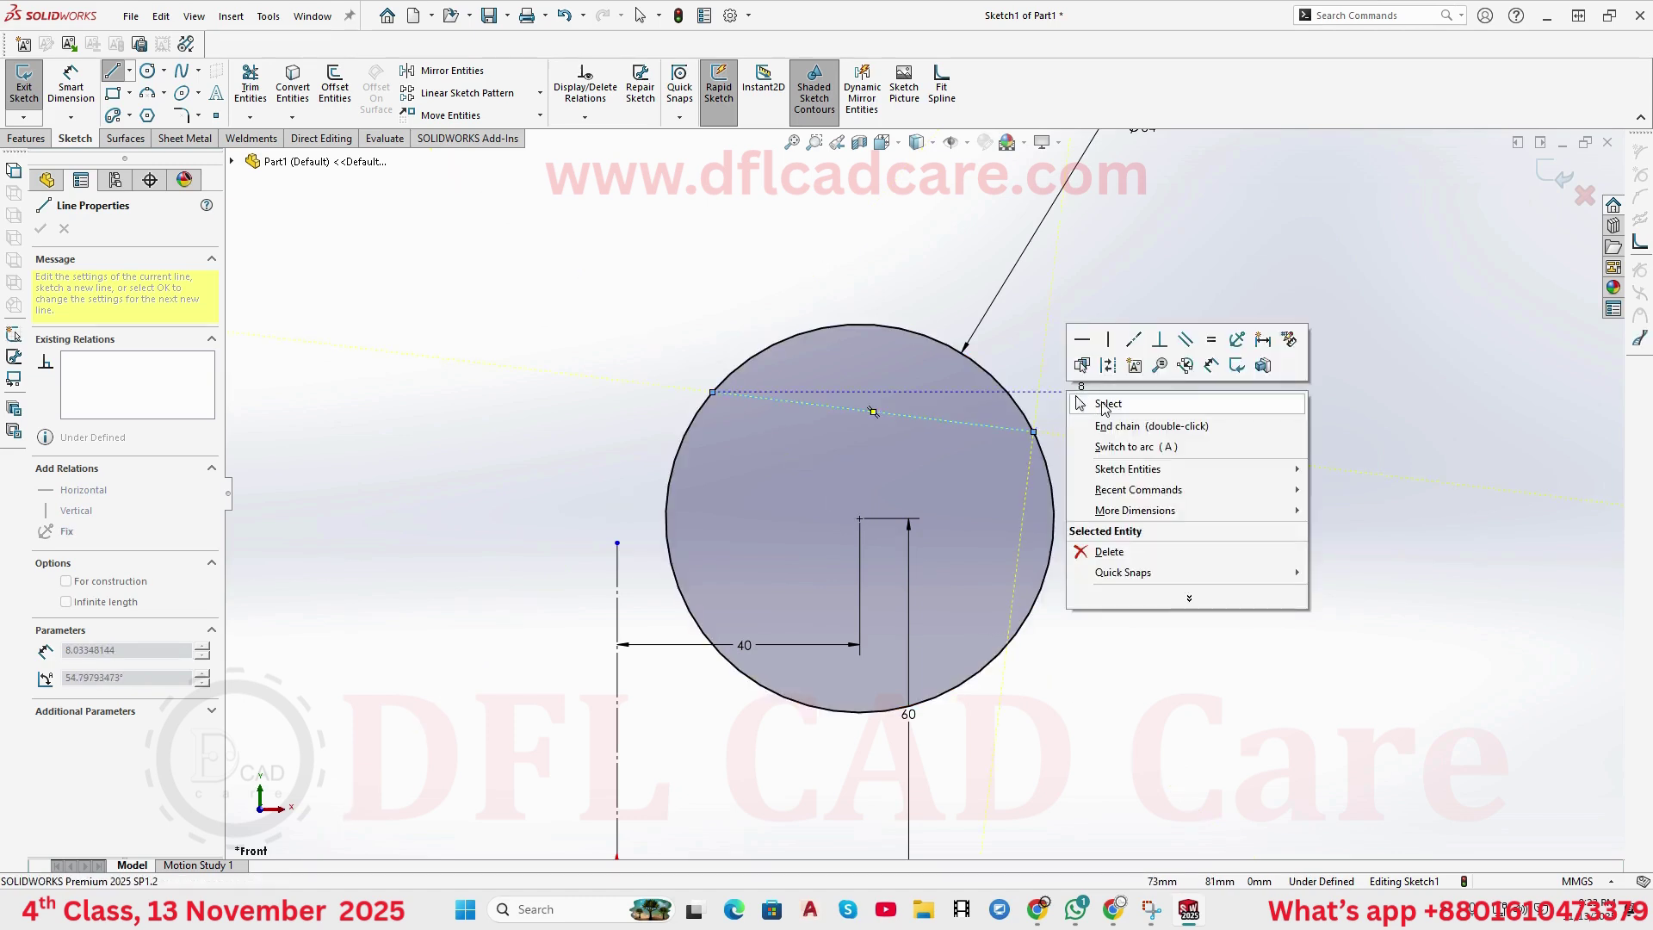
click(1110, 493)
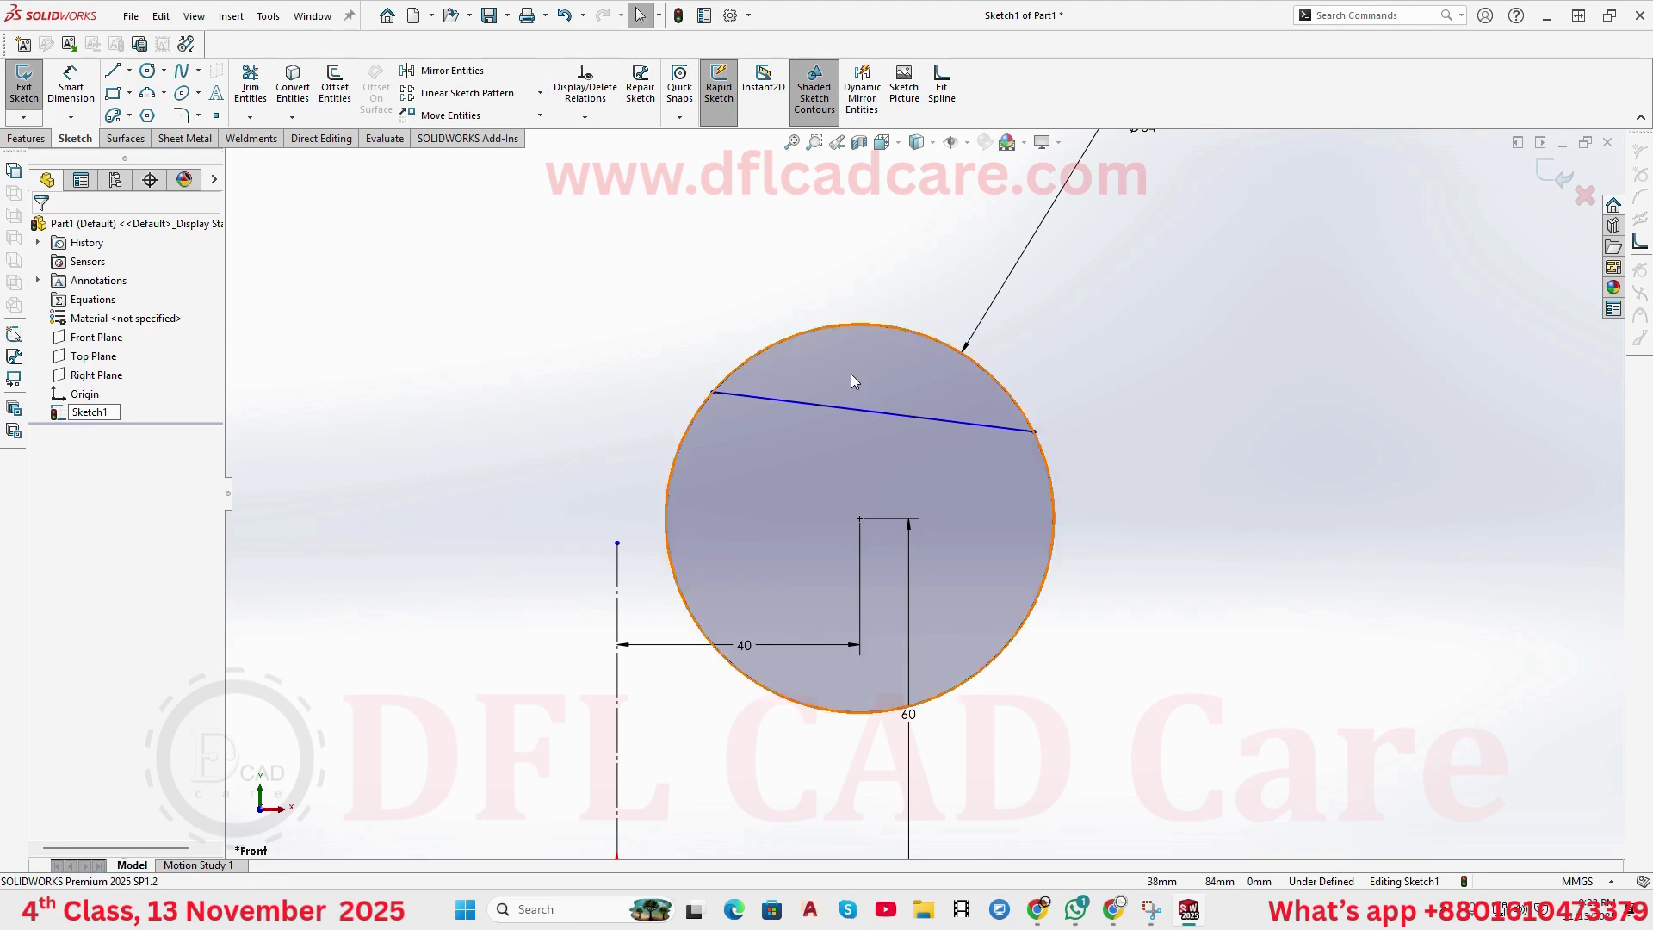
- Move the circle's diameter label to the right of the circle and power-trim the arc above the sloping line
scroll(852, 376, up, 3)
drag(1042, 287, 1135, 527)
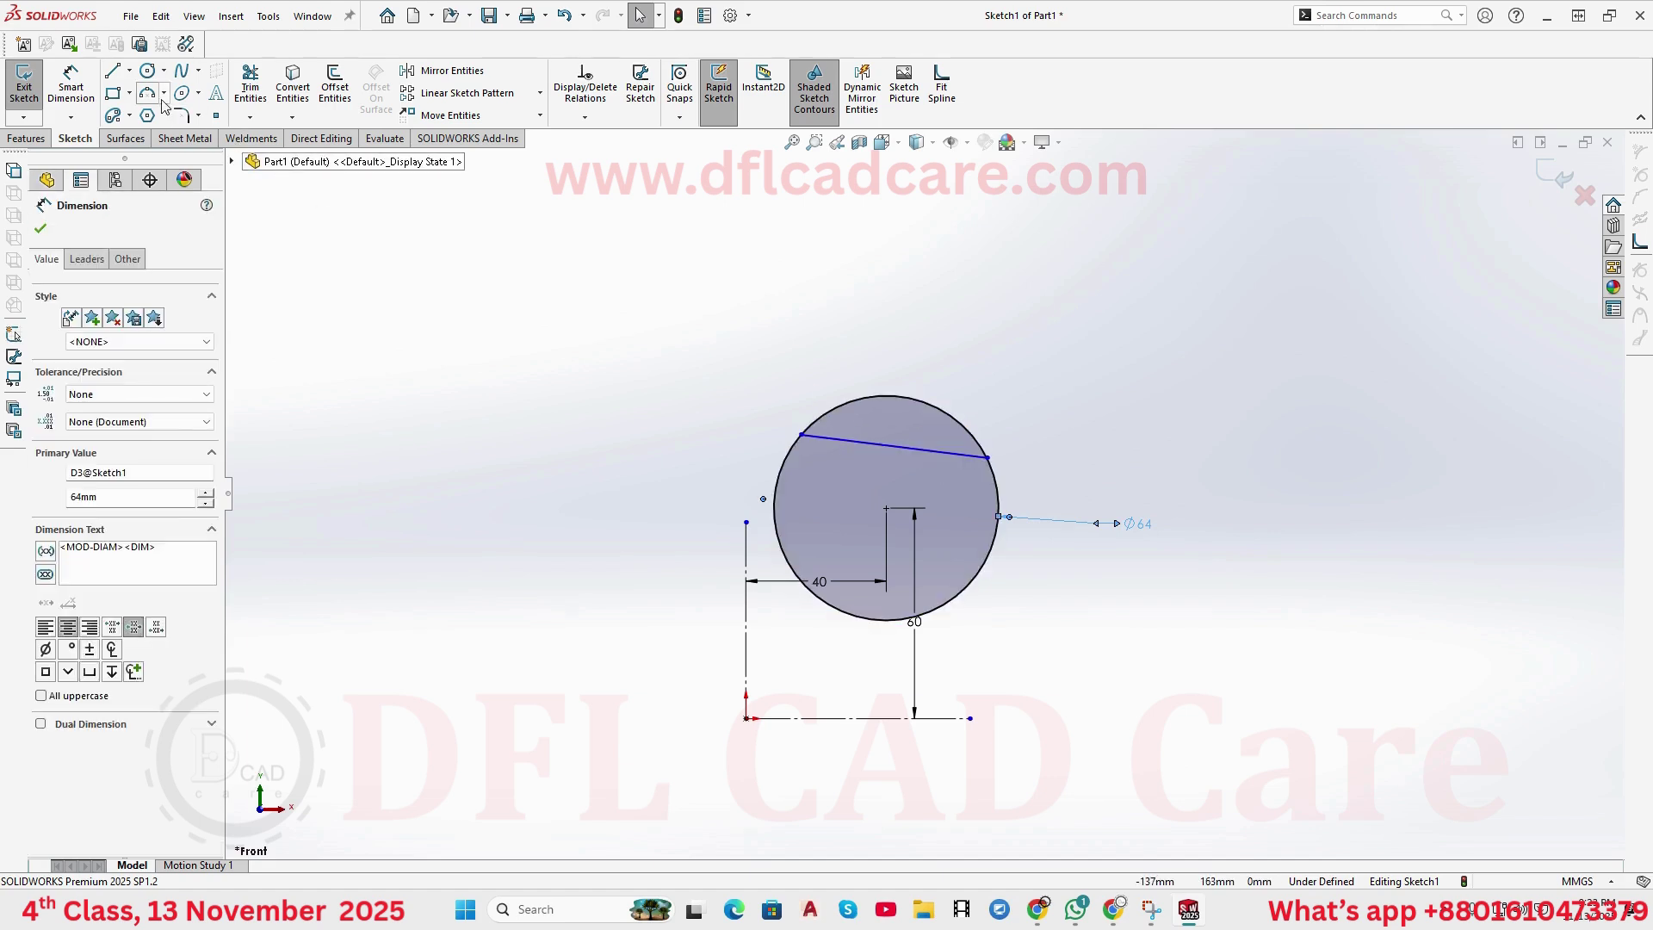
click(250, 88)
drag(738, 357, 851, 415)
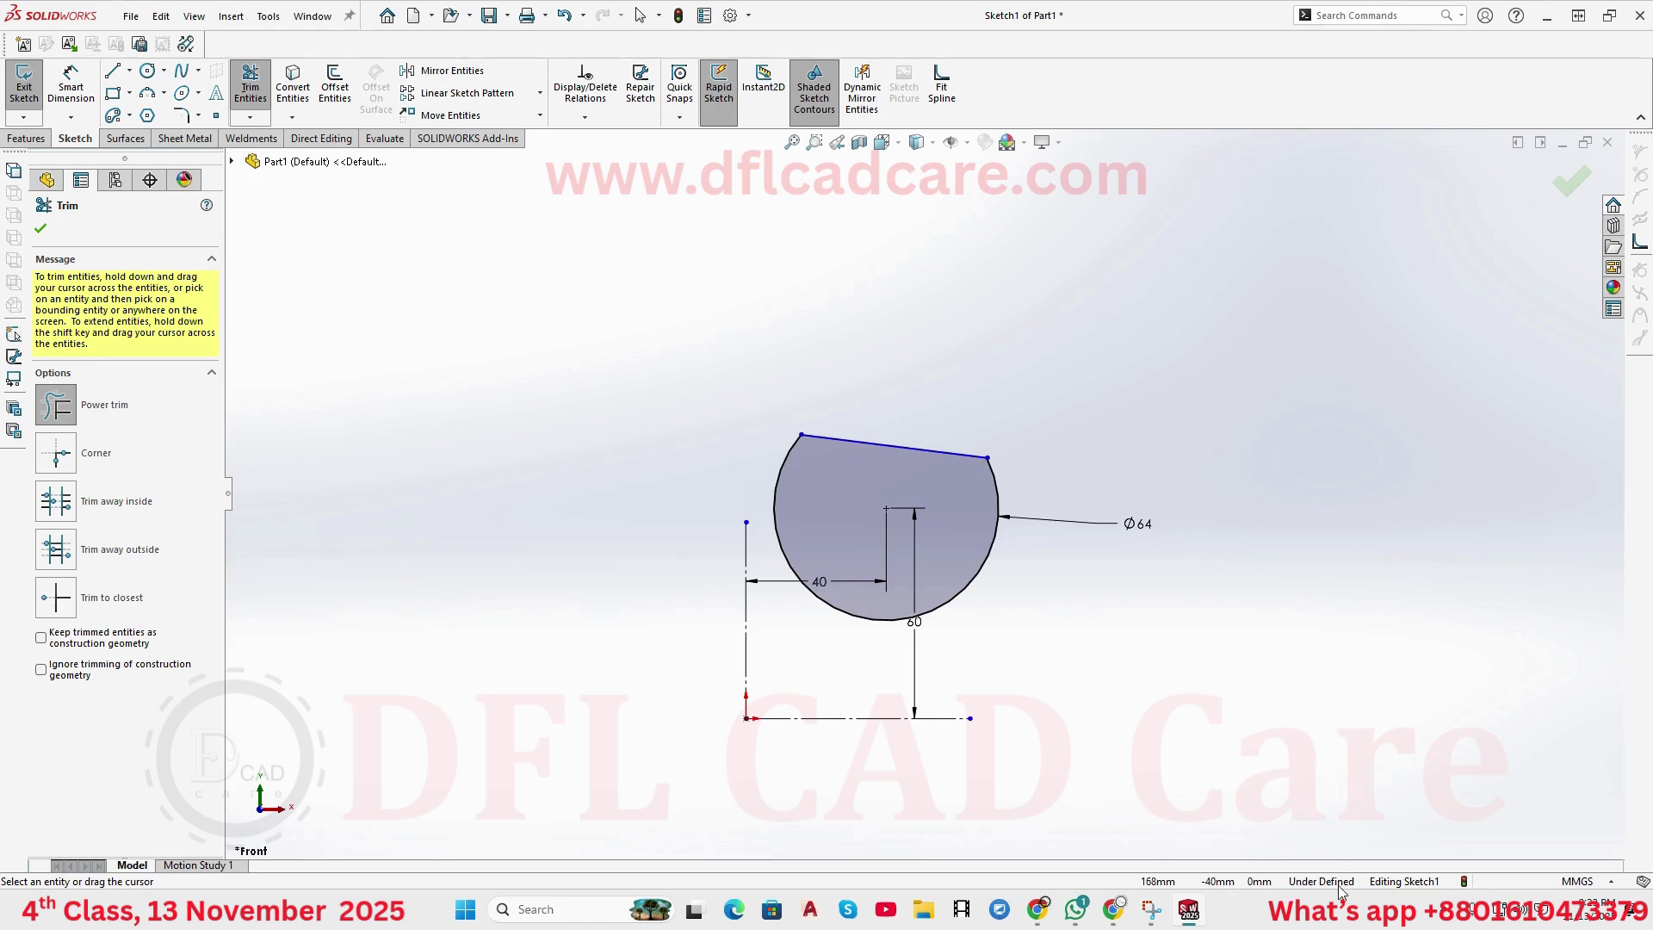
click(40, 228)
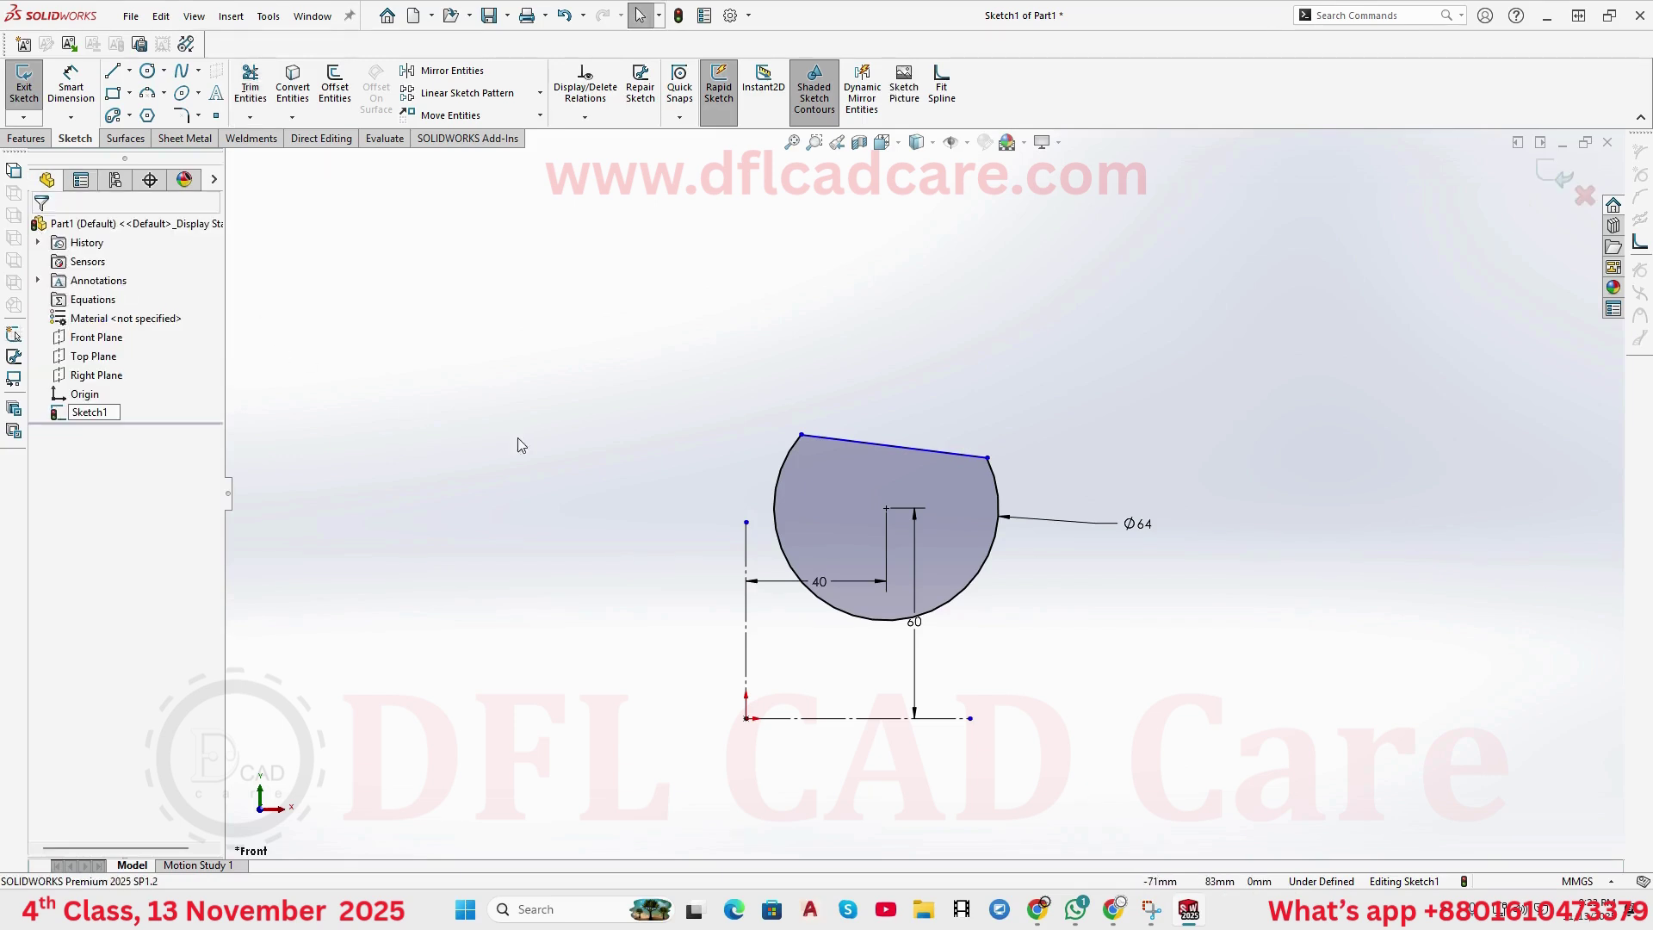
- Shift the sloping line's left endpoint up along the arc and make the line horizontal
scroll(925, 516, down, 3)
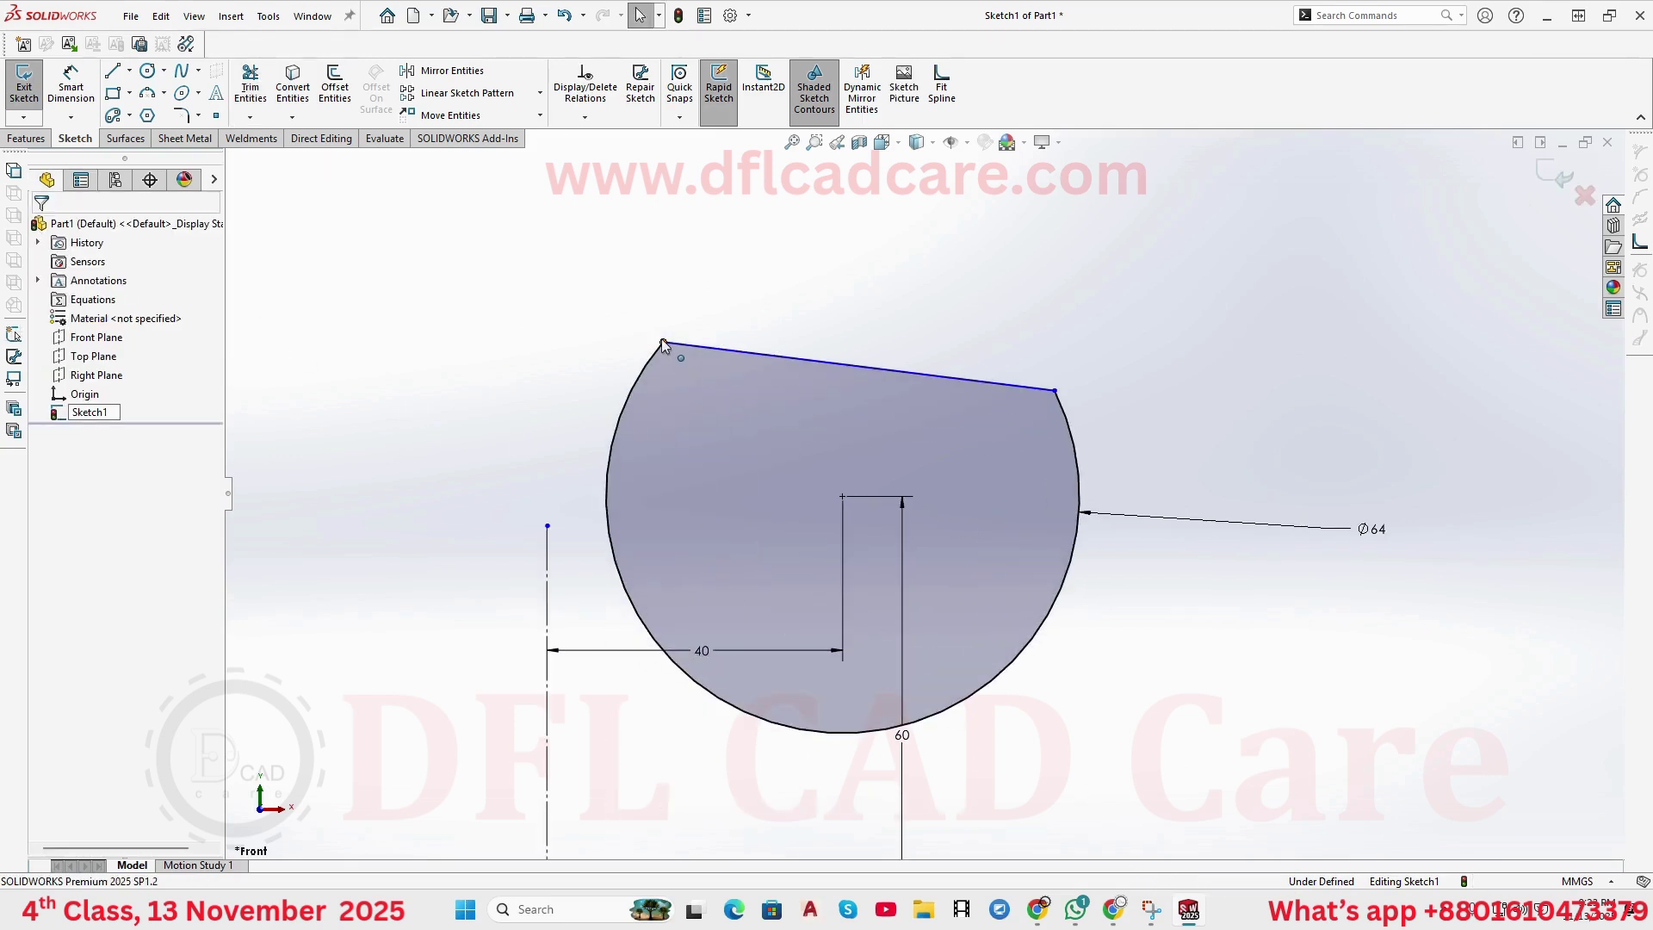
drag(661, 340, 790, 432)
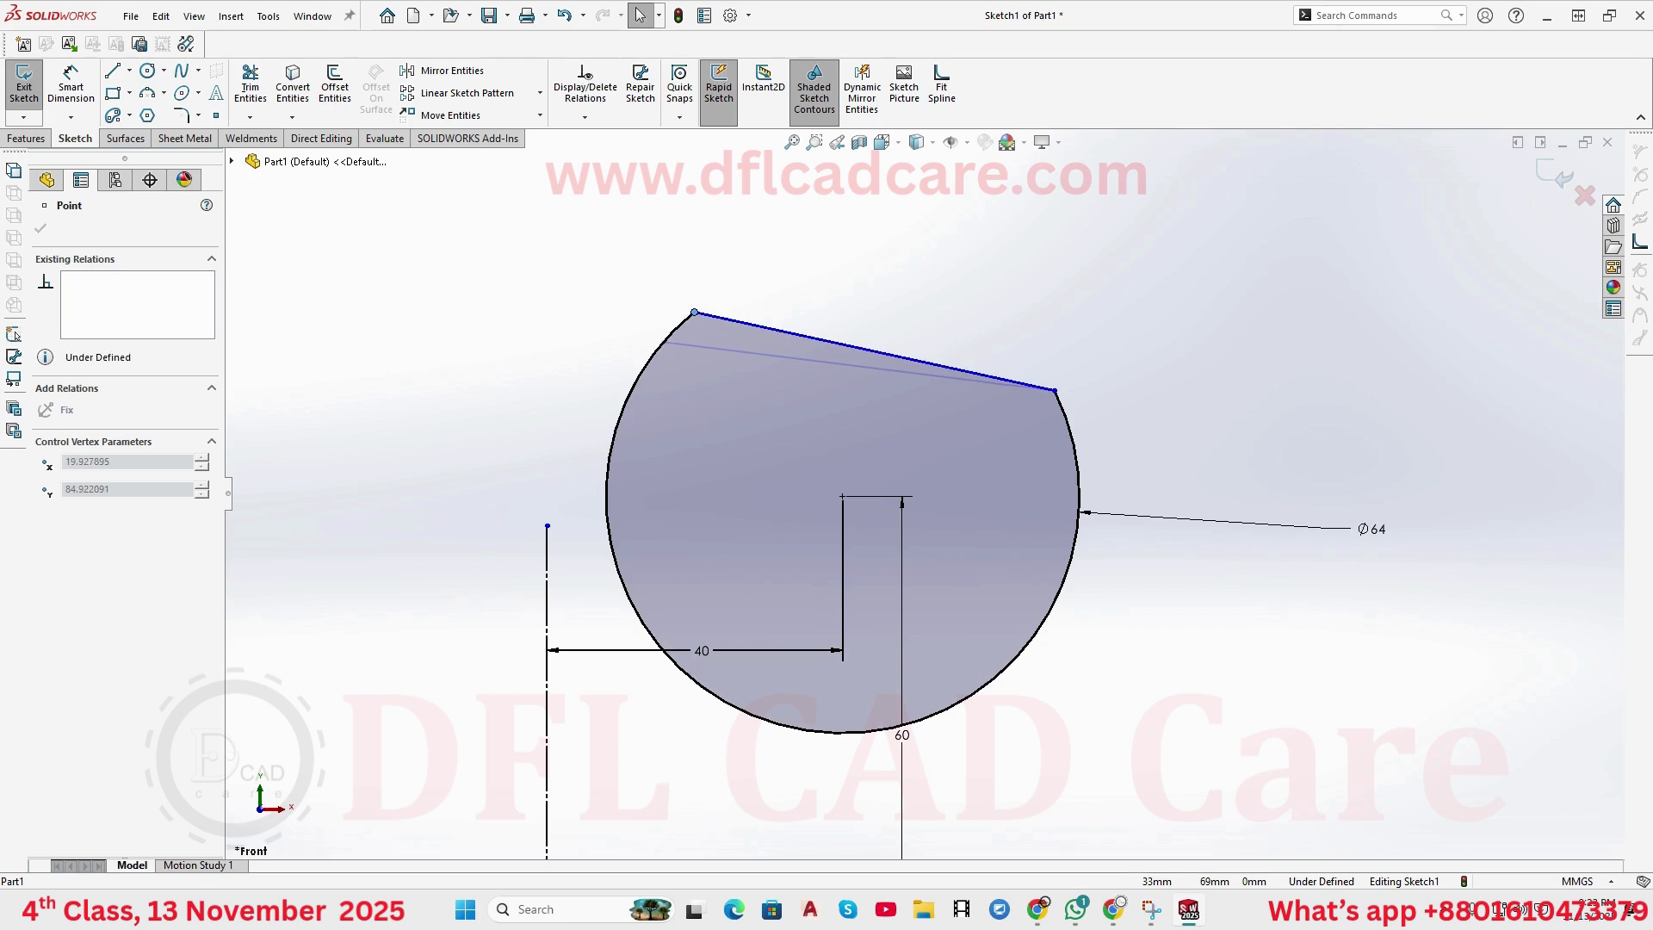
click(1166, 389)
click(856, 344)
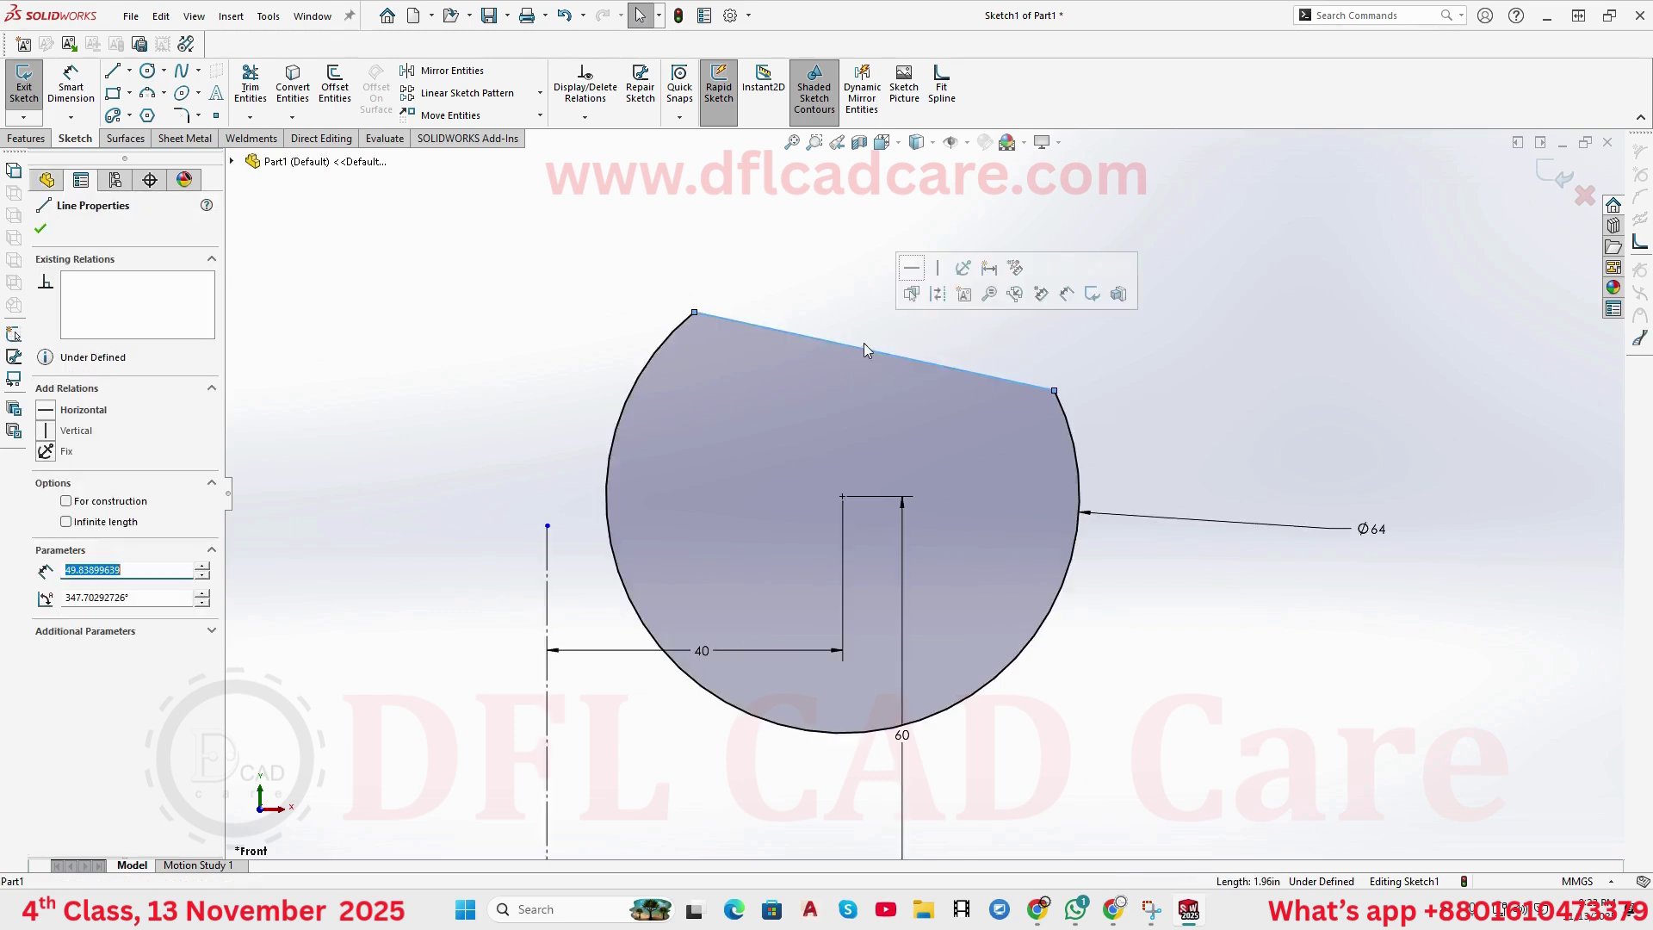
click(913, 272)
click(1123, 368)
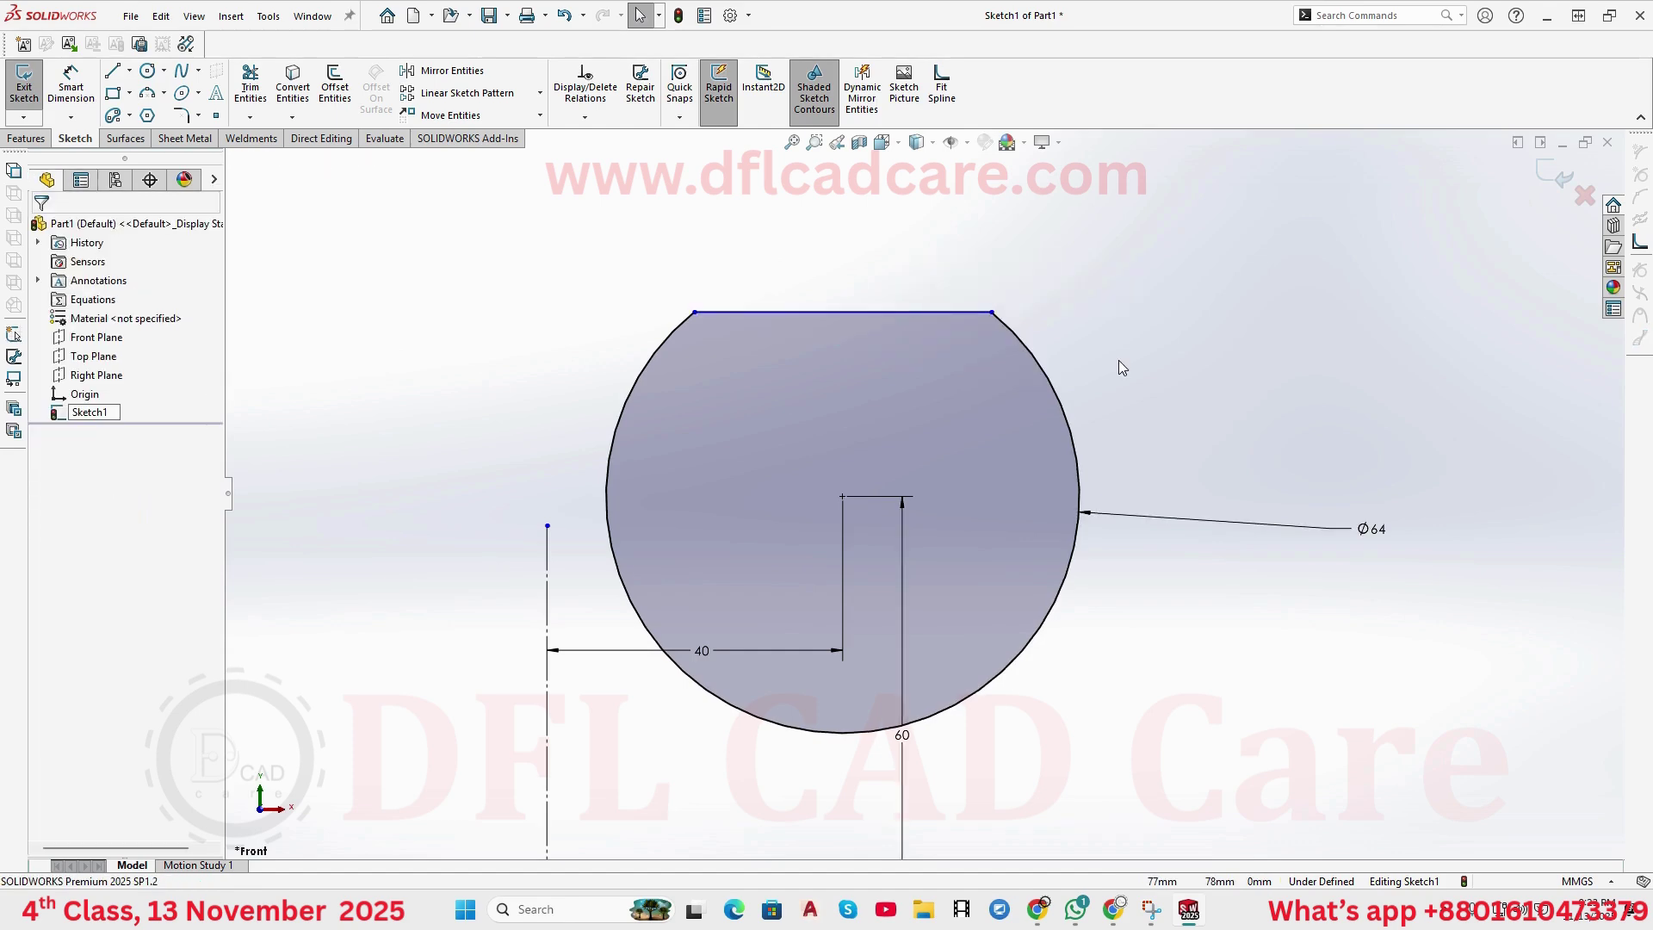
- Move the horizontal chord down towards the arc's centre, to a length of about 55 mm
mouse_move(896, 315)
mouse_down()
mouse_move(930, 702)
mouse_move(940, 269)
mouse_move(908, 382)
mouse_up()
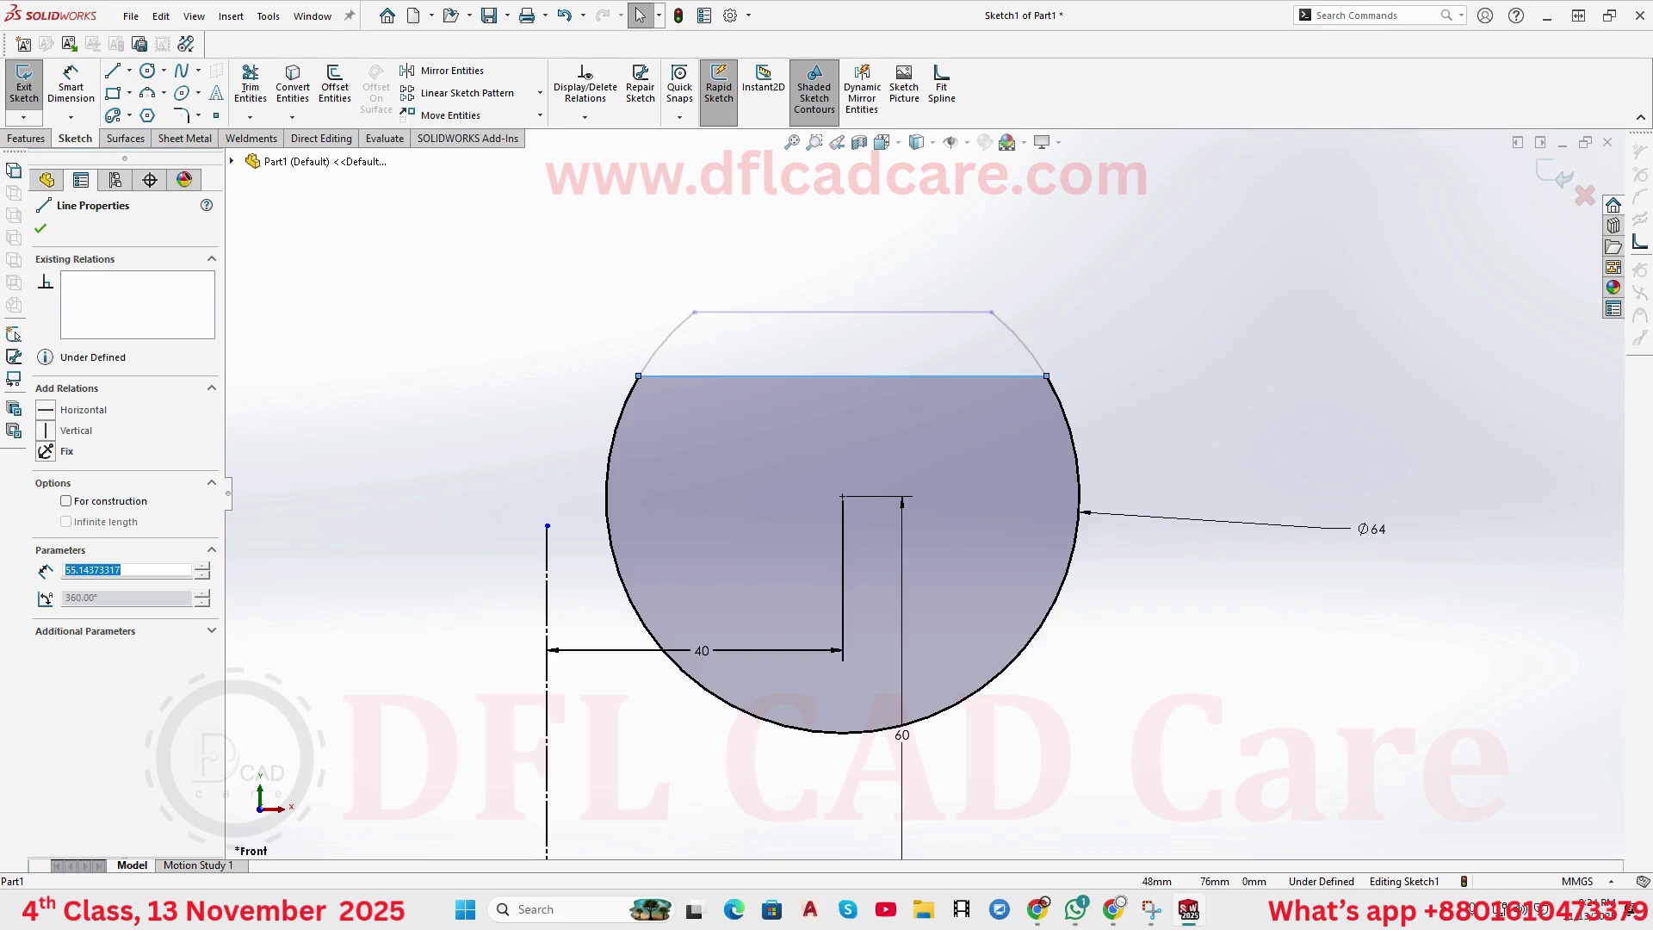
scroll(923, 493, up, 3)
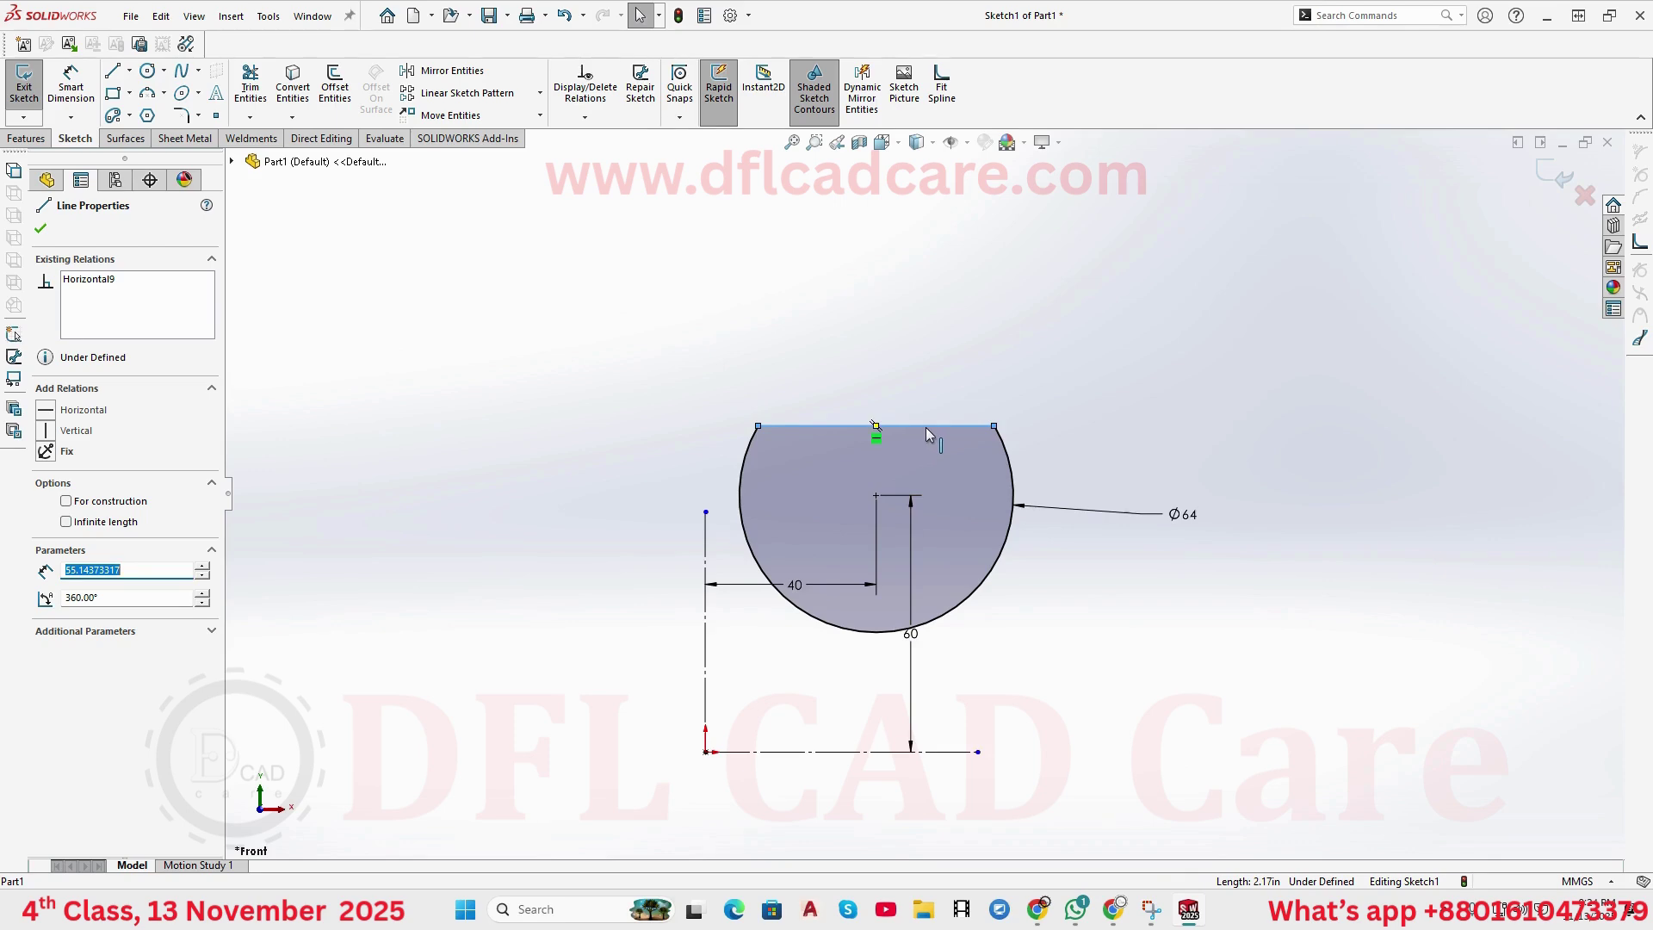
click(928, 387)
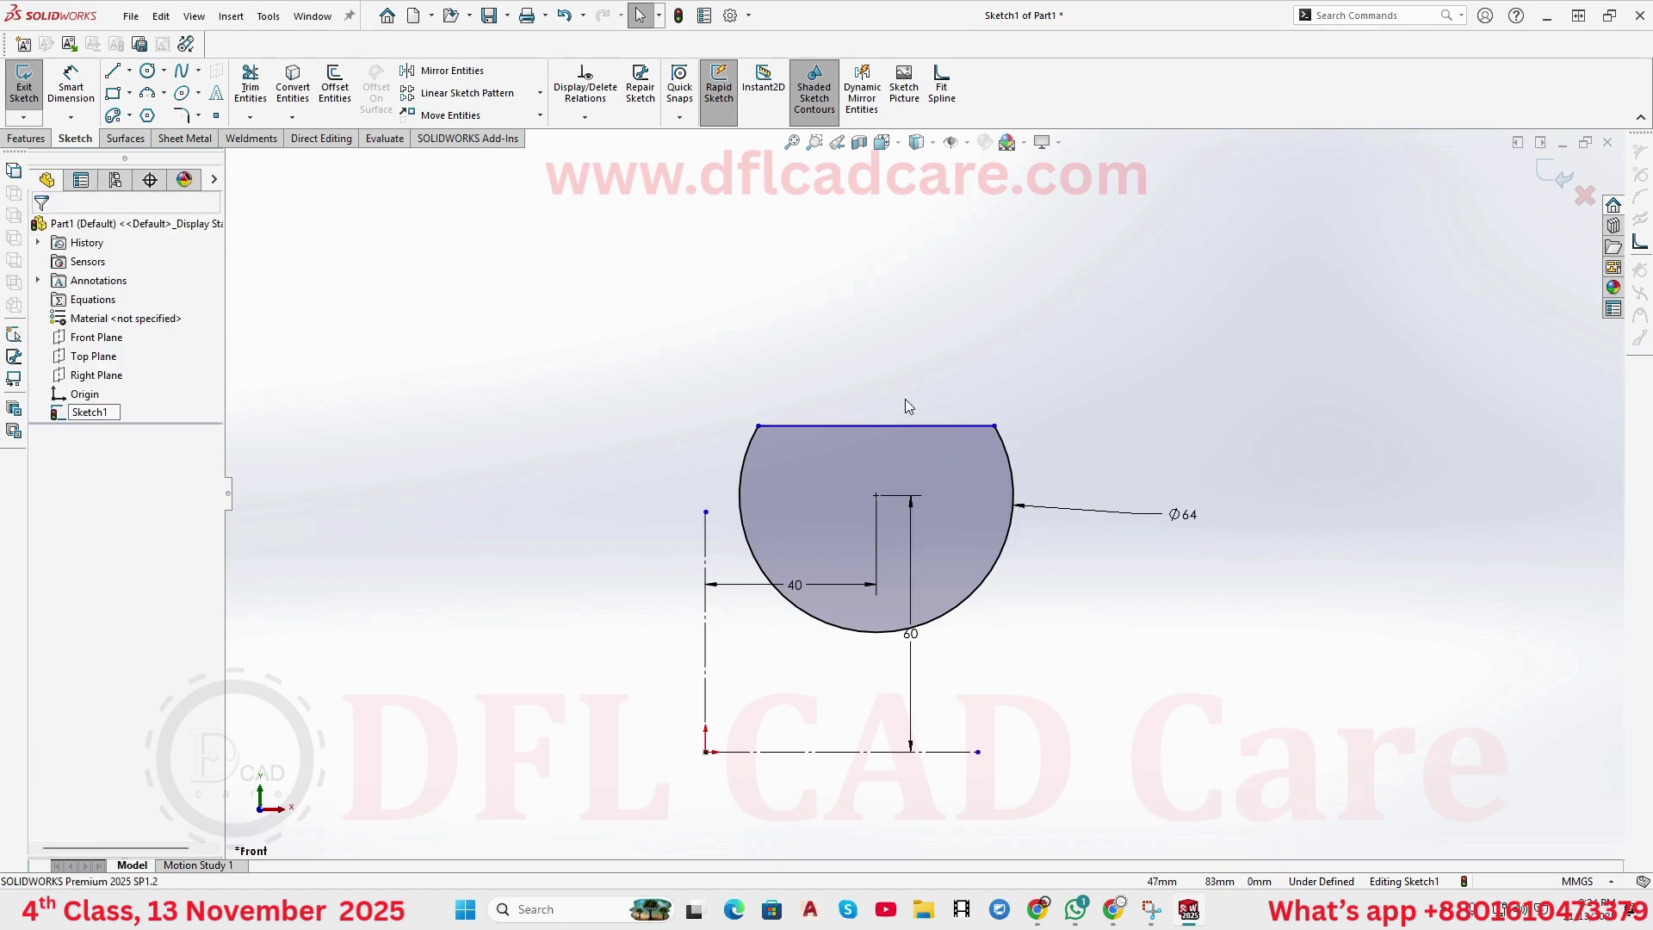
- Dimension the horizontal chord's length as 40 mm, placing the label above it
click(851, 426)
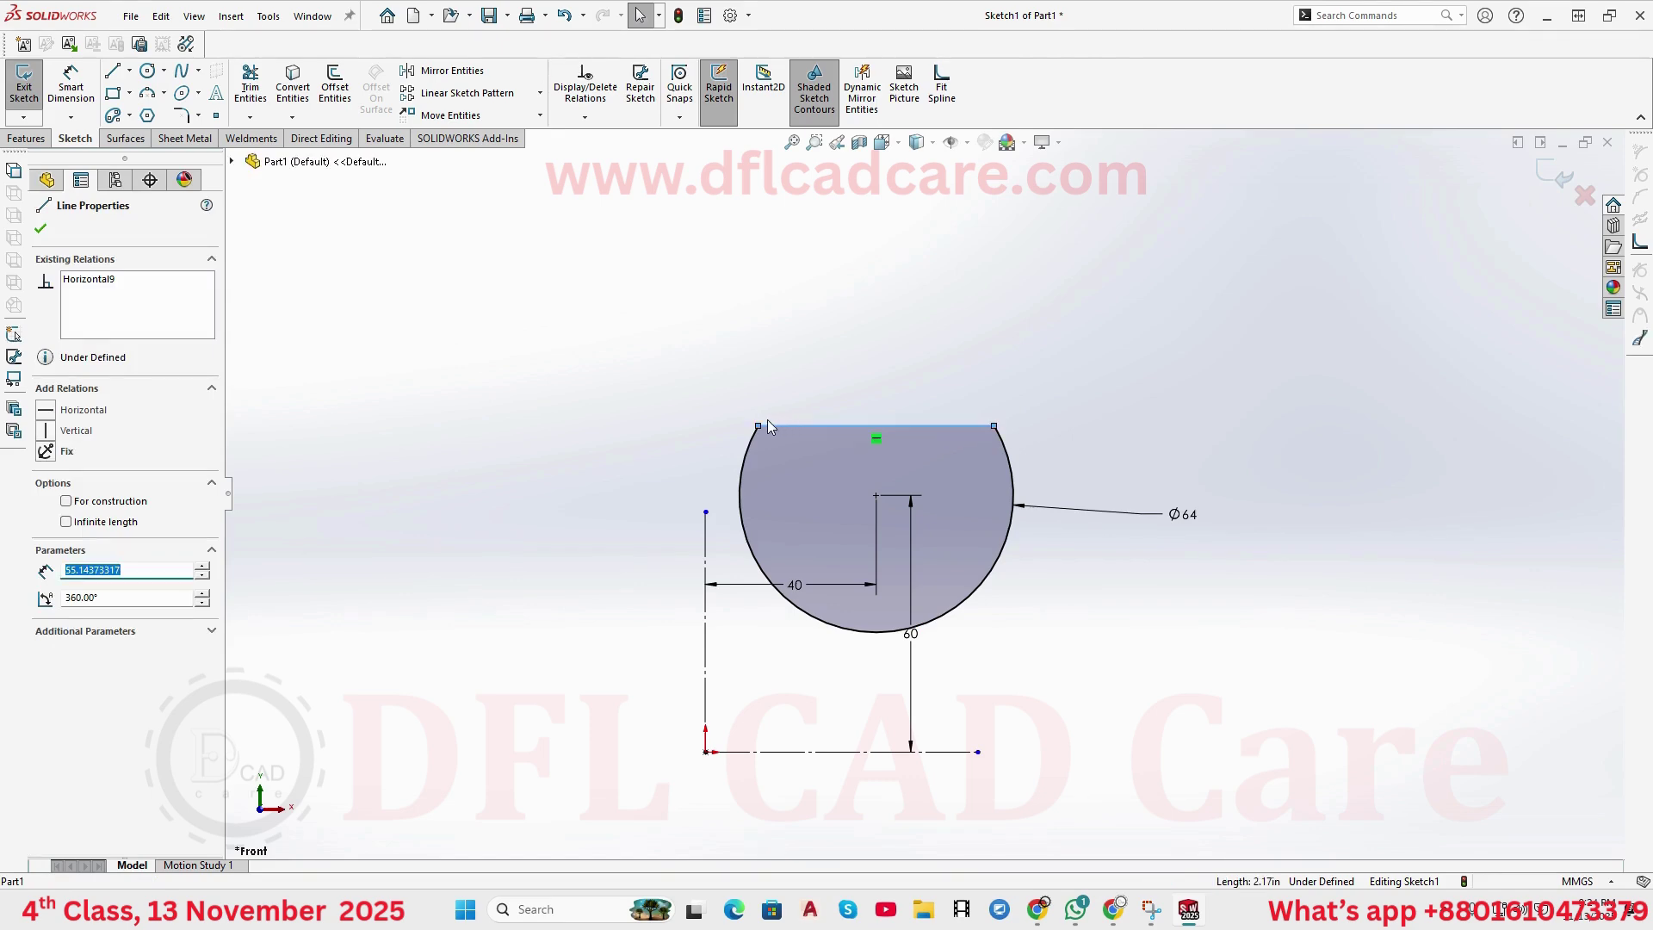
key(d)
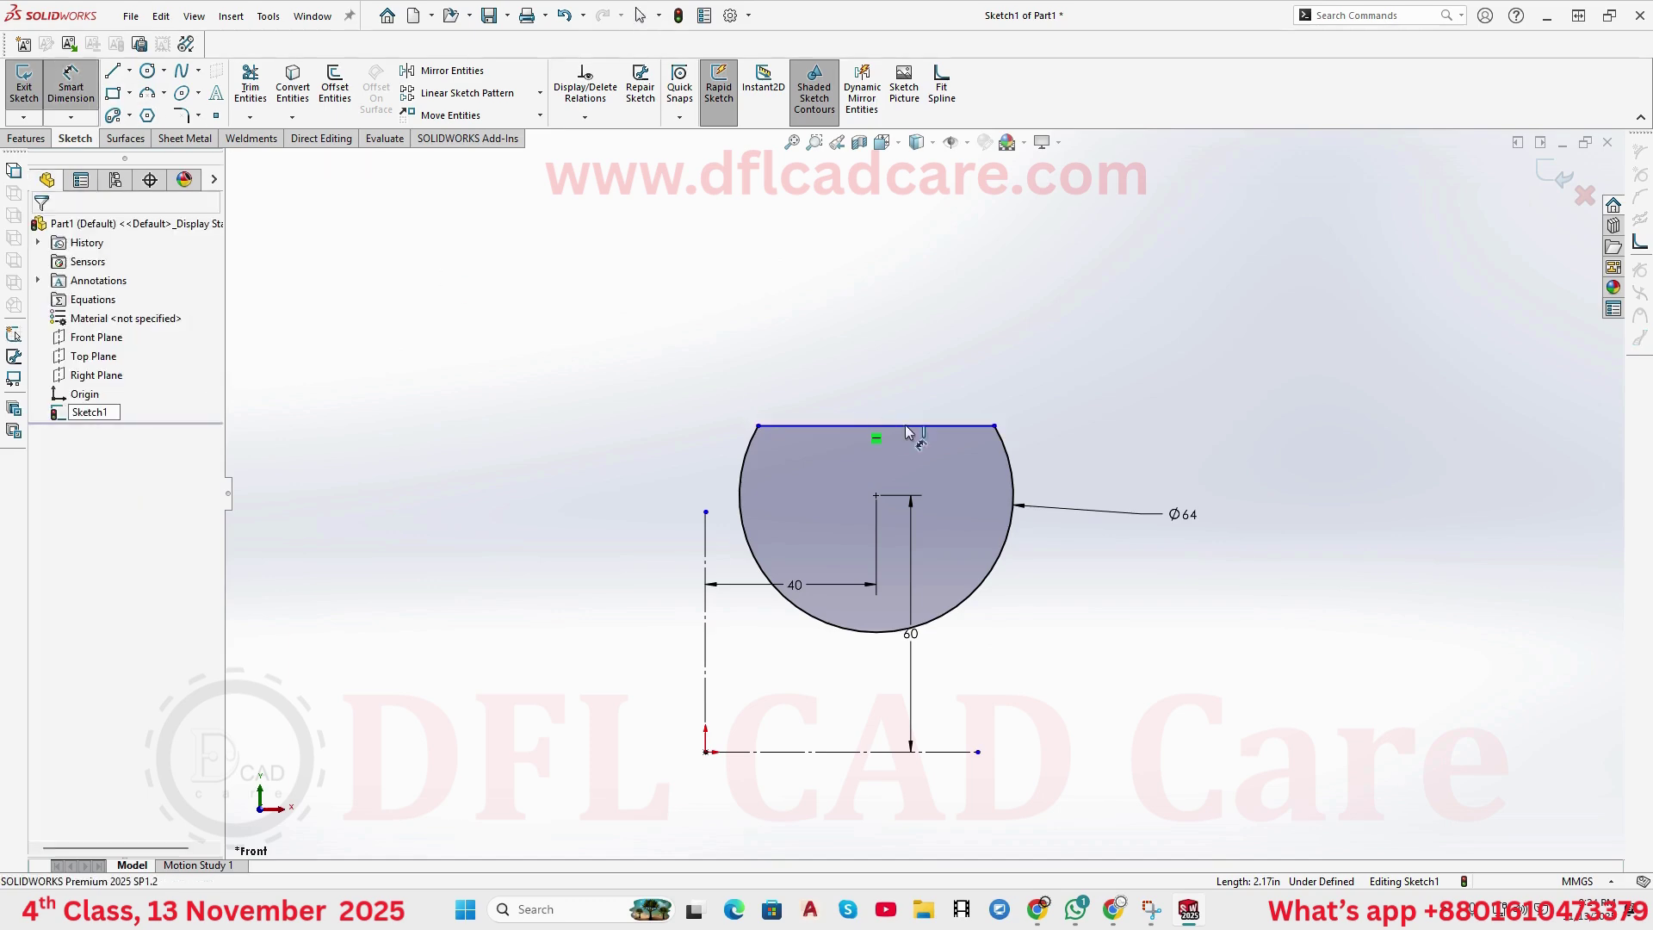
click(873, 435)
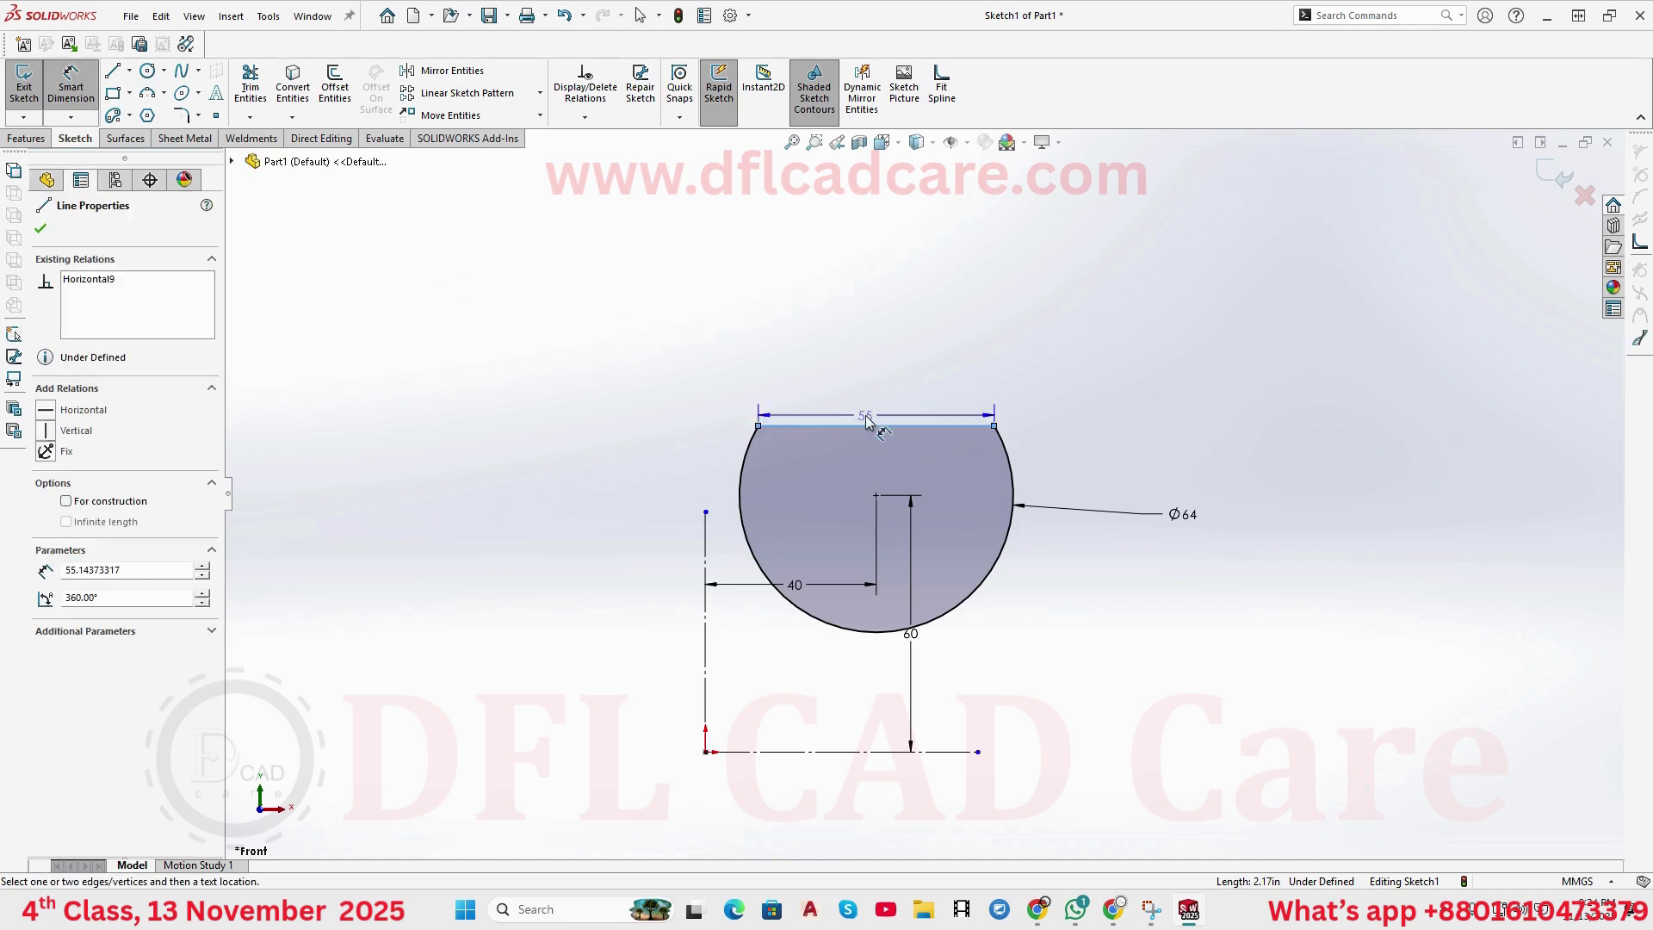
click(871, 405)
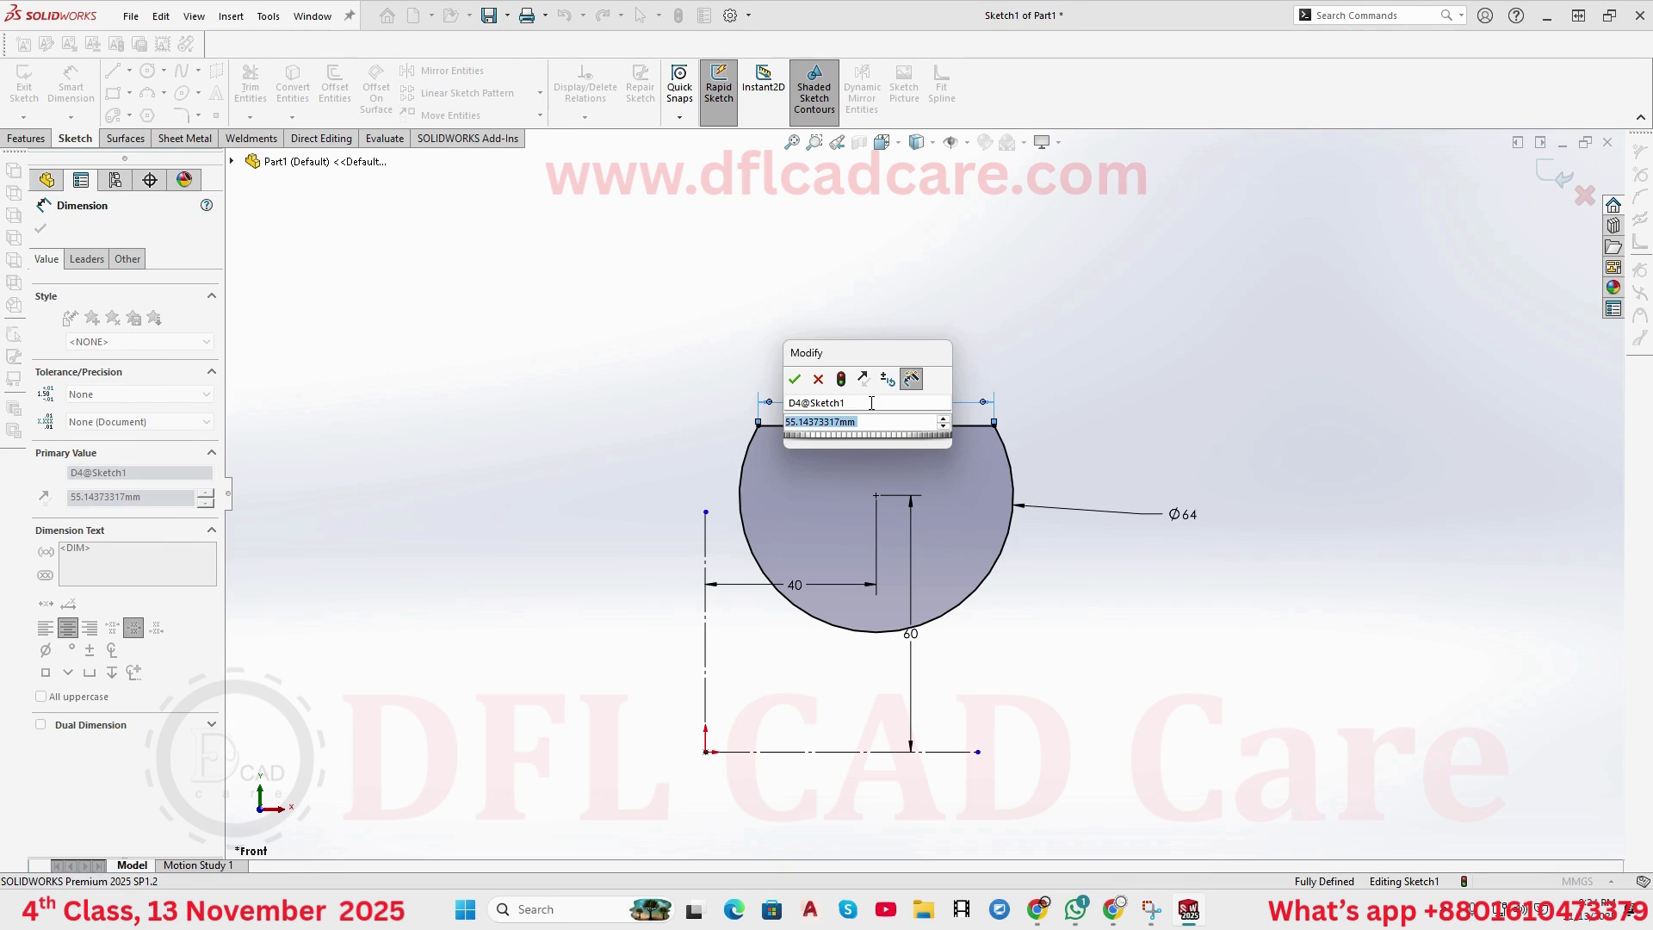
text(40)
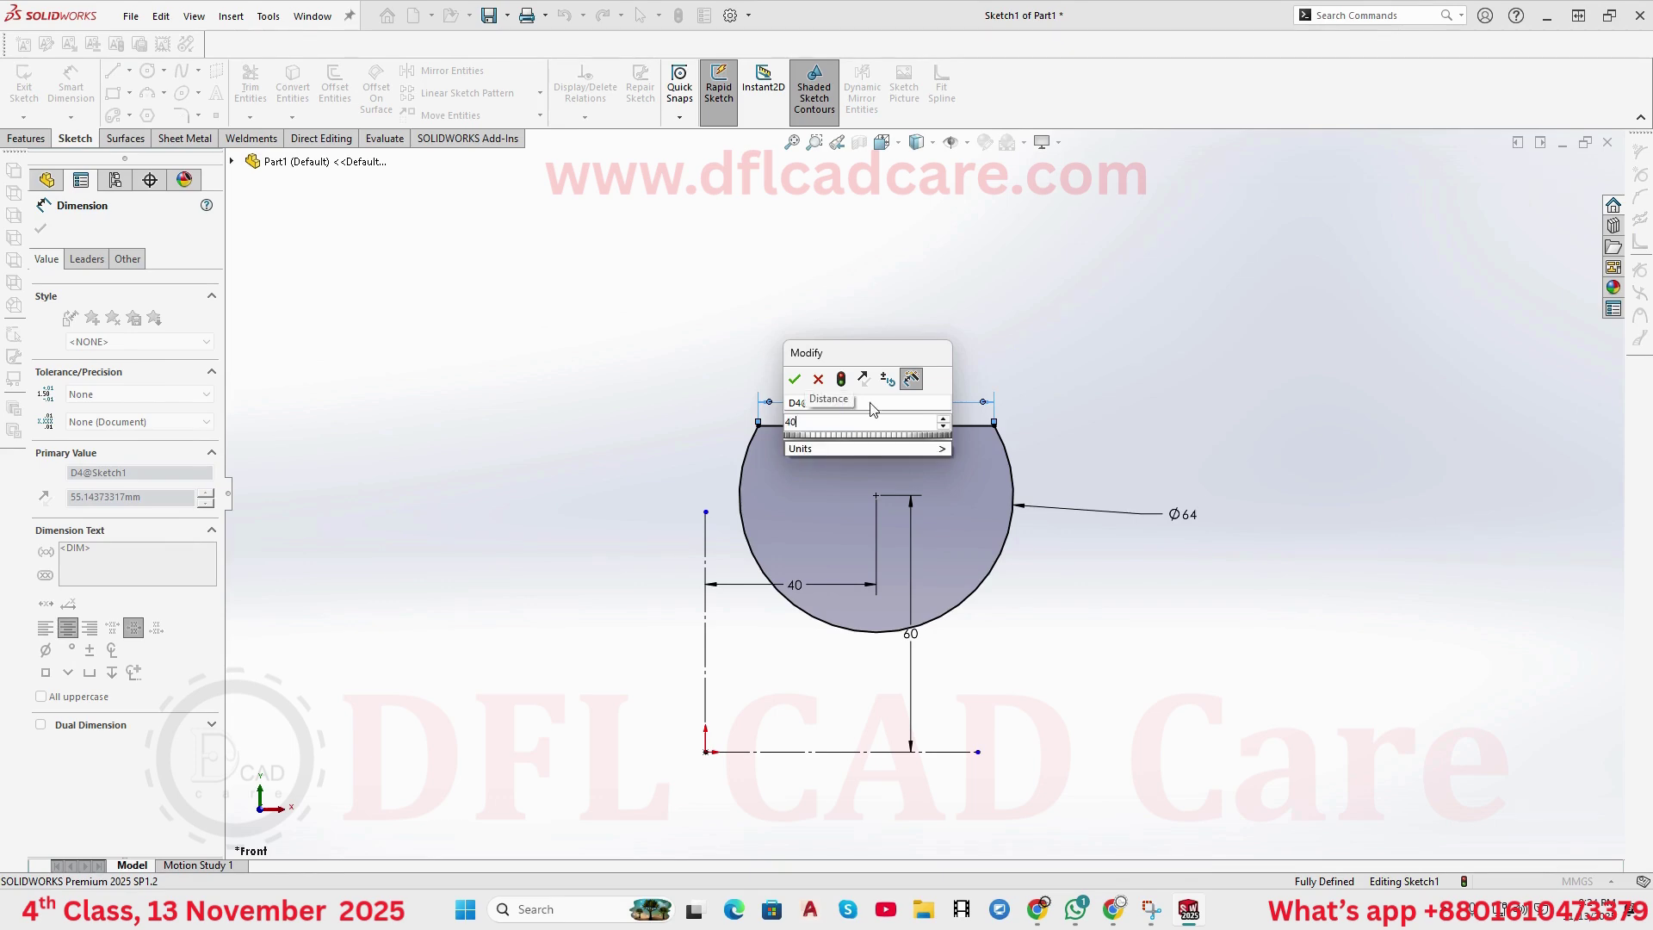
key(Return)
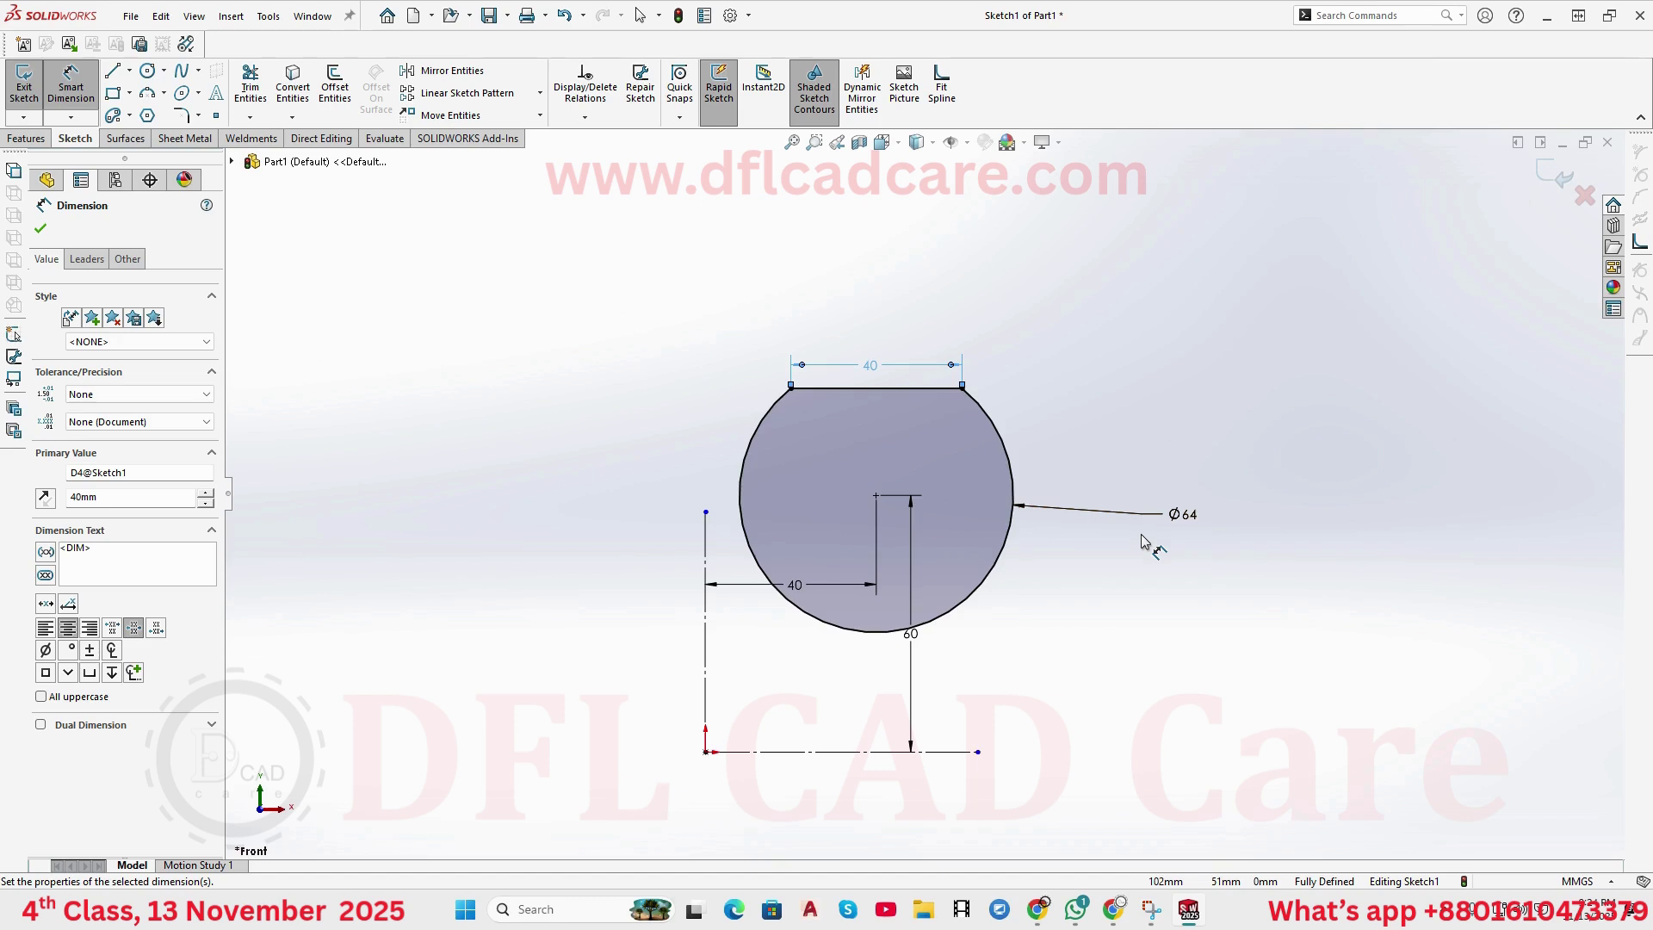
scroll(1070, 609, down, 2)
scroll(1068, 605, up, 2)
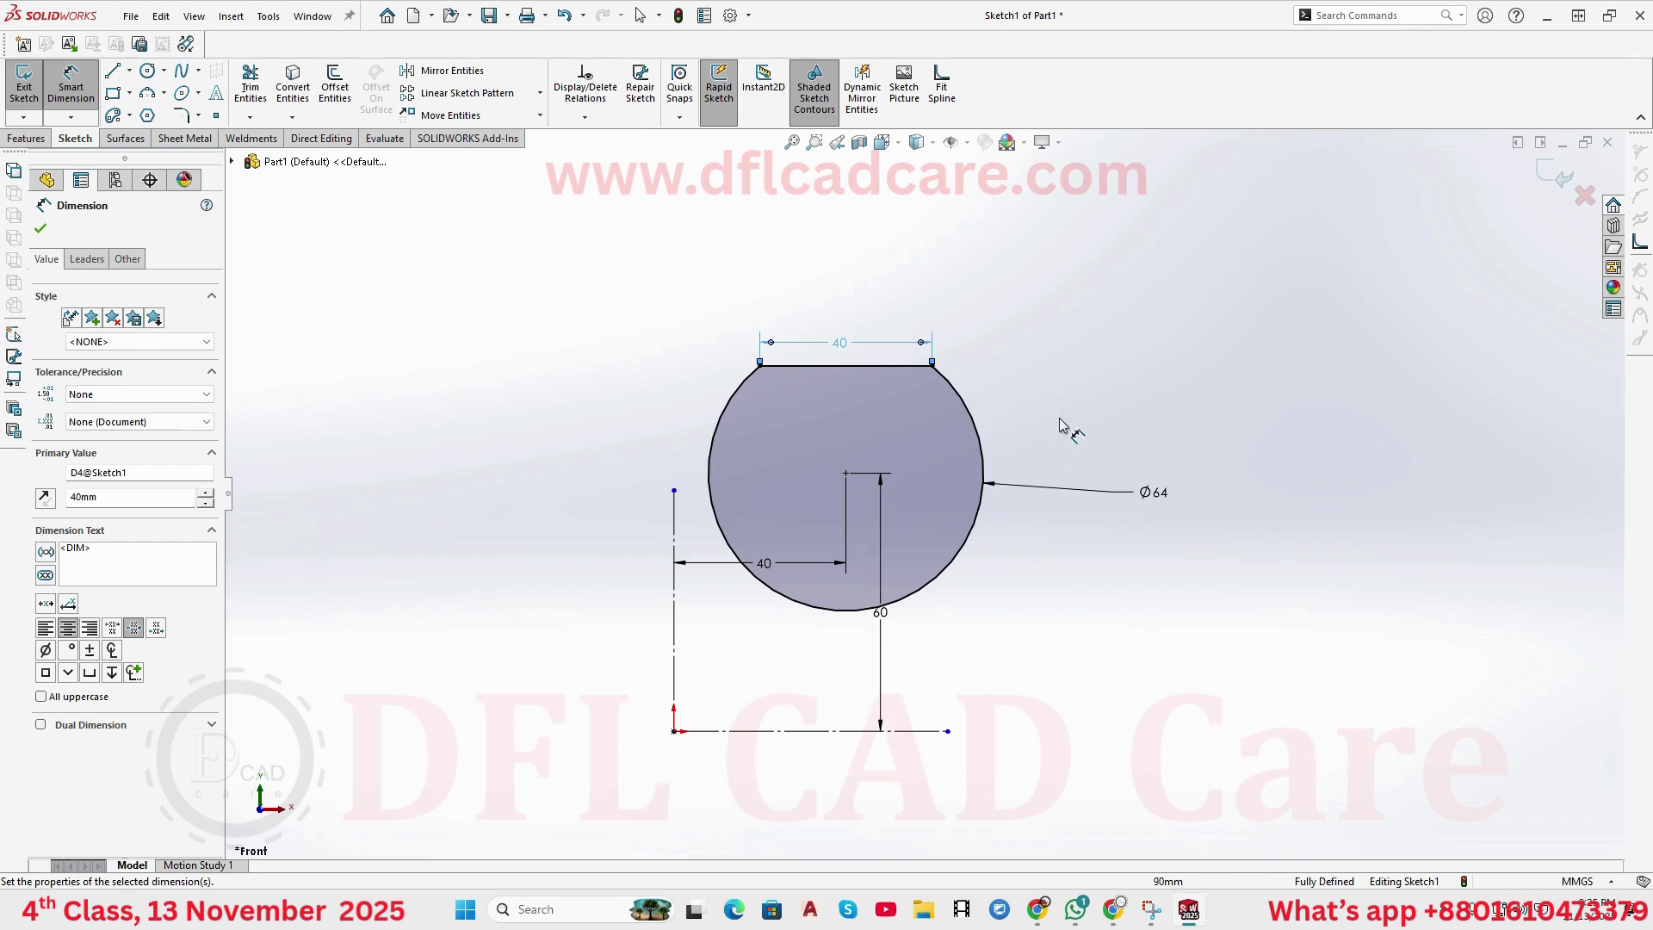
click(1083, 396)
scroll(861, 500, up, 2)
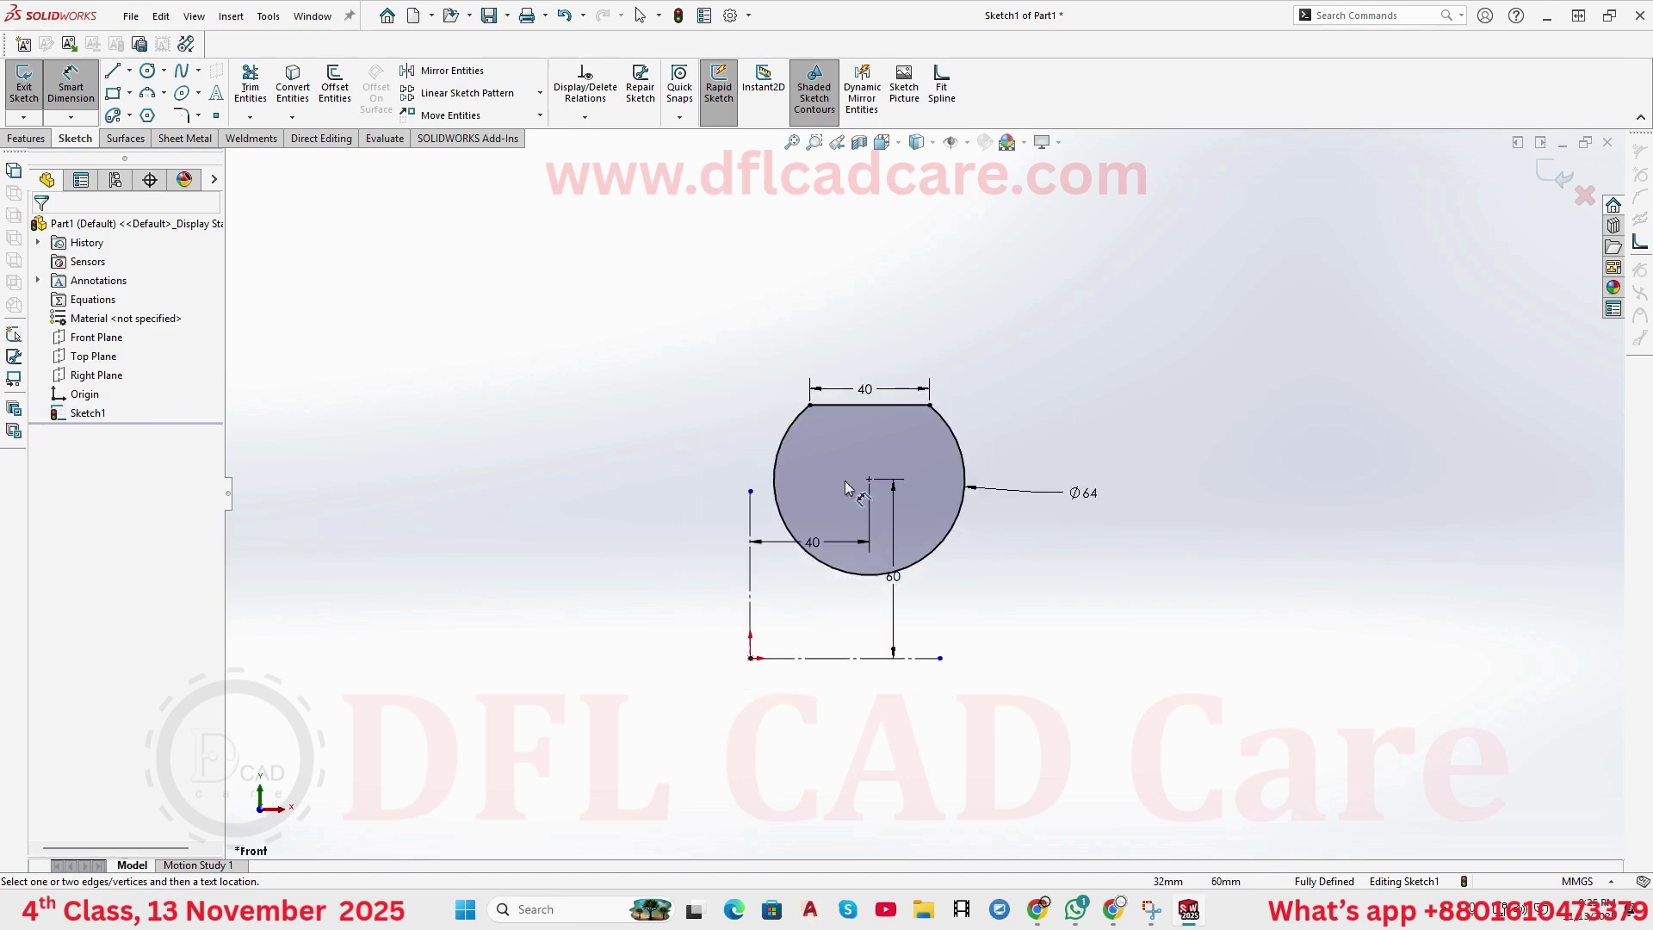
- Sketch a single line sloping down to the right in the empty area left of the cut circle profile
click(113, 77)
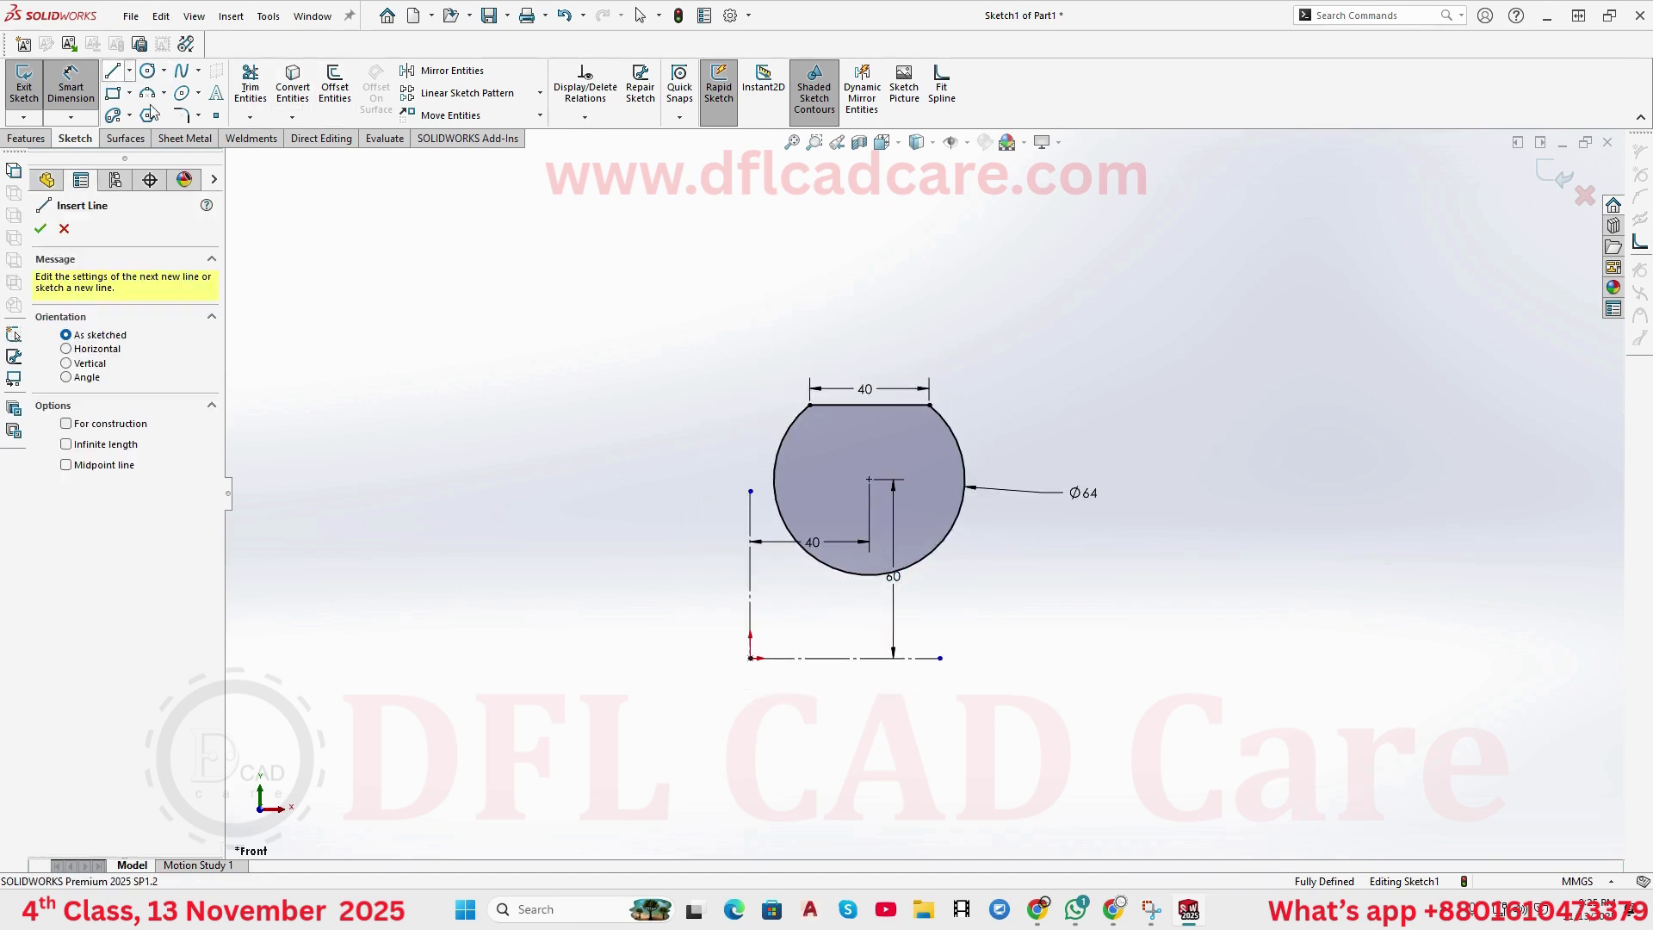
click(382, 342)
click(602, 491)
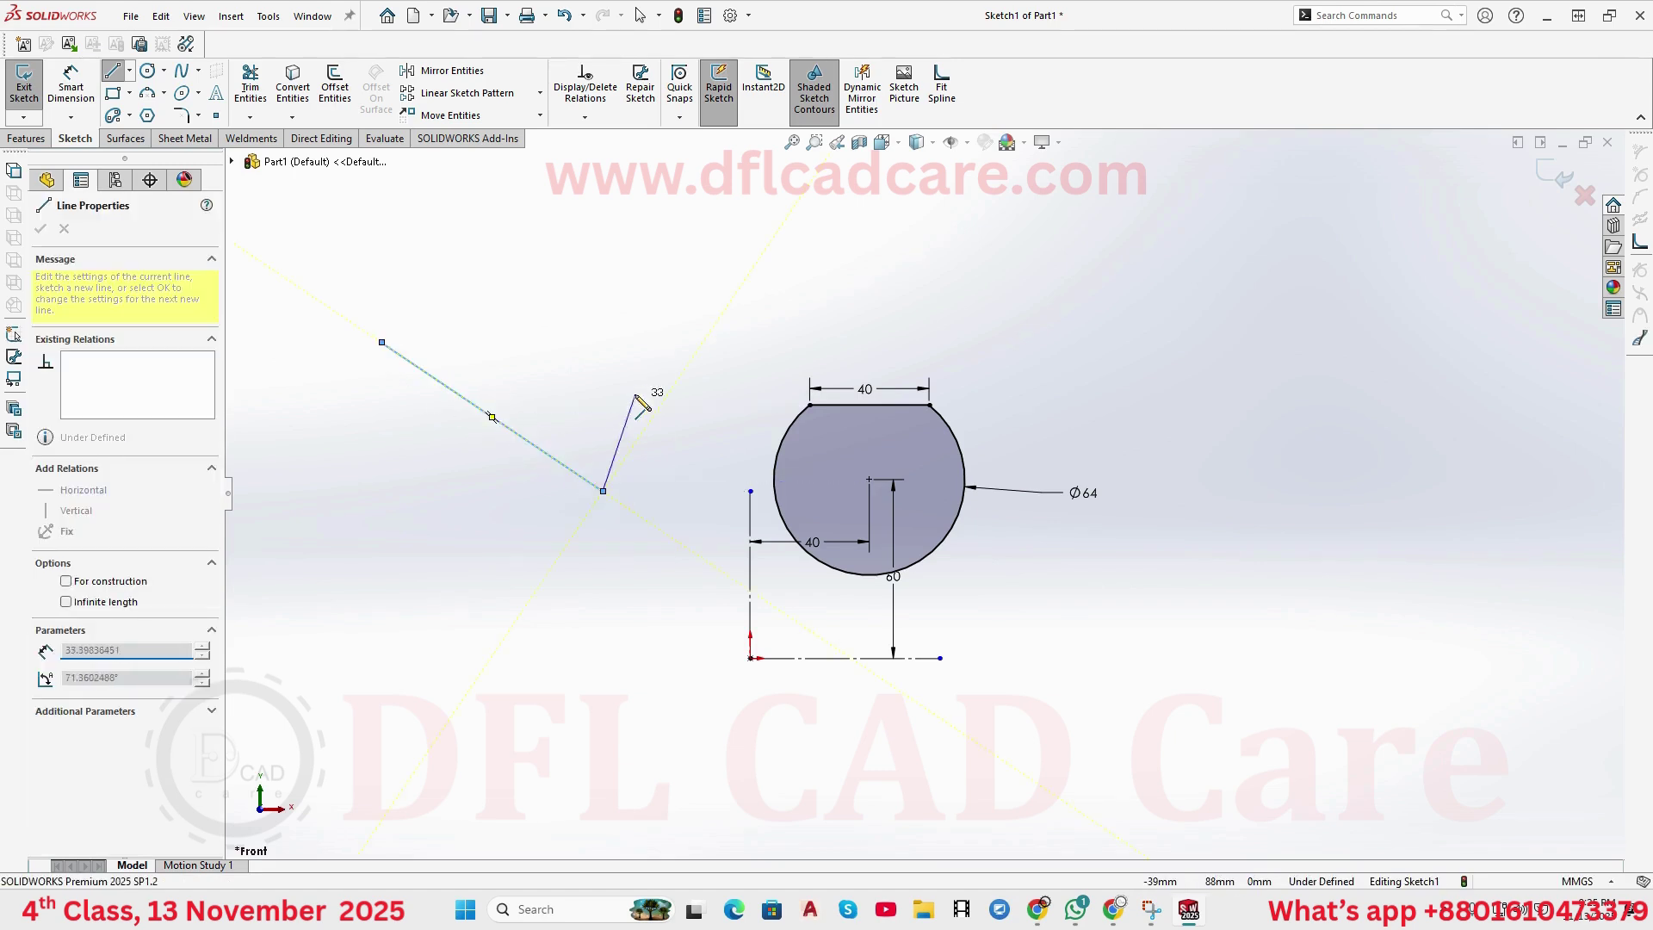
right_click(653, 392)
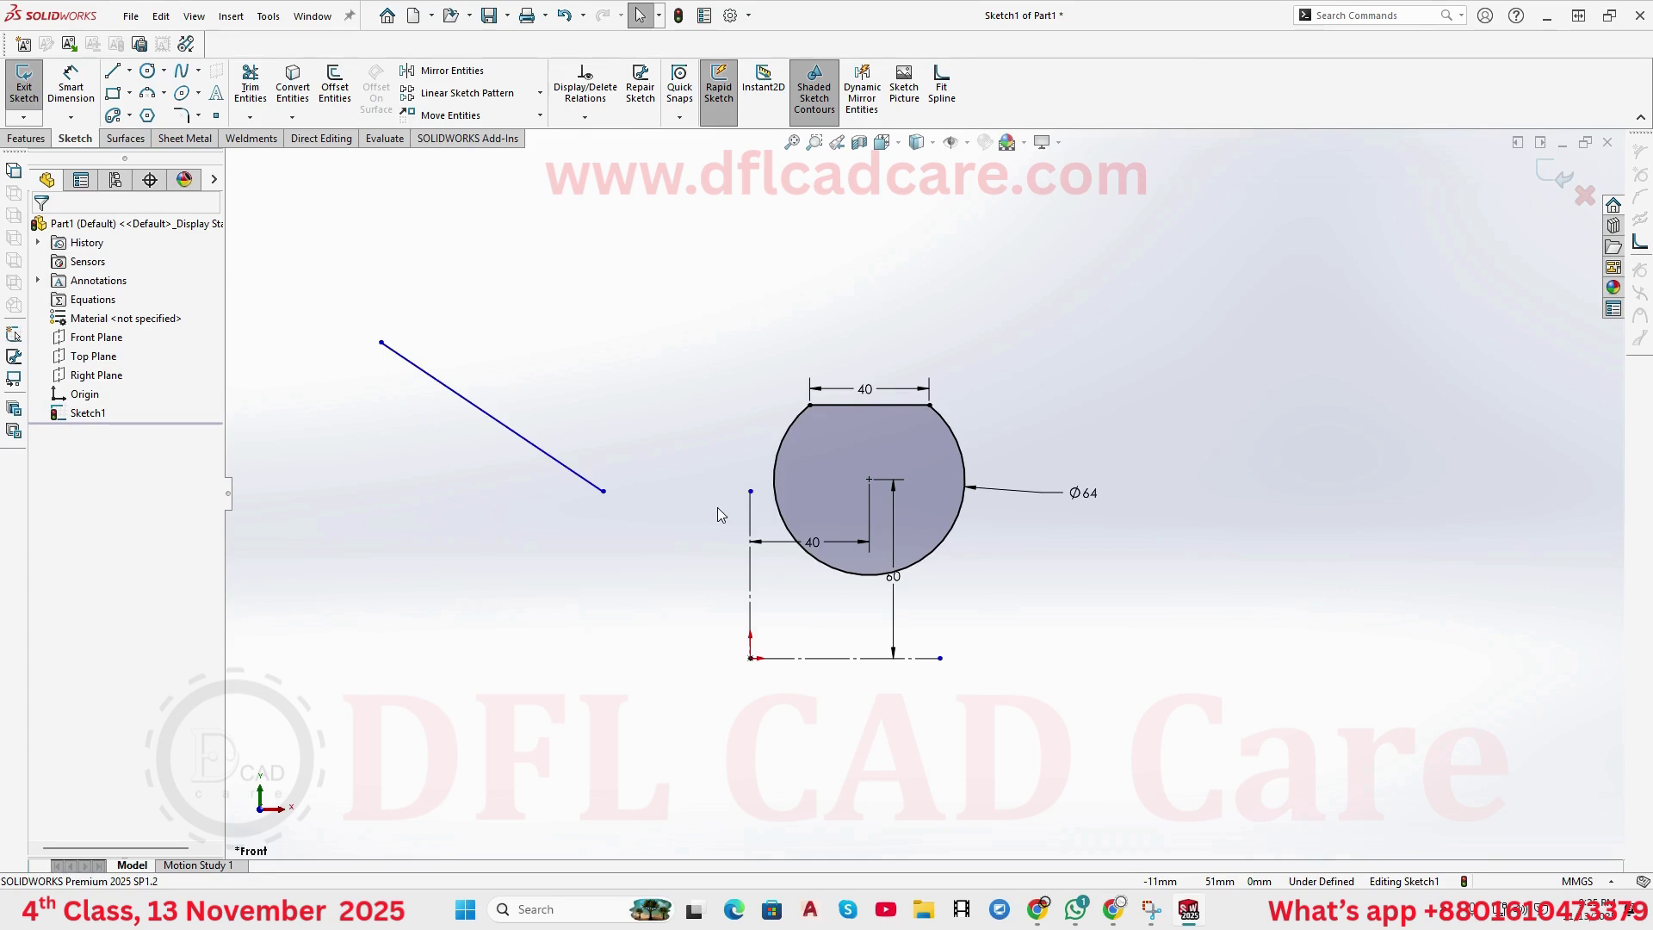
- Attach the sloping line's lower right endpoint to the midpoint of the vertical centreline
drag(603, 493, 682, 505)
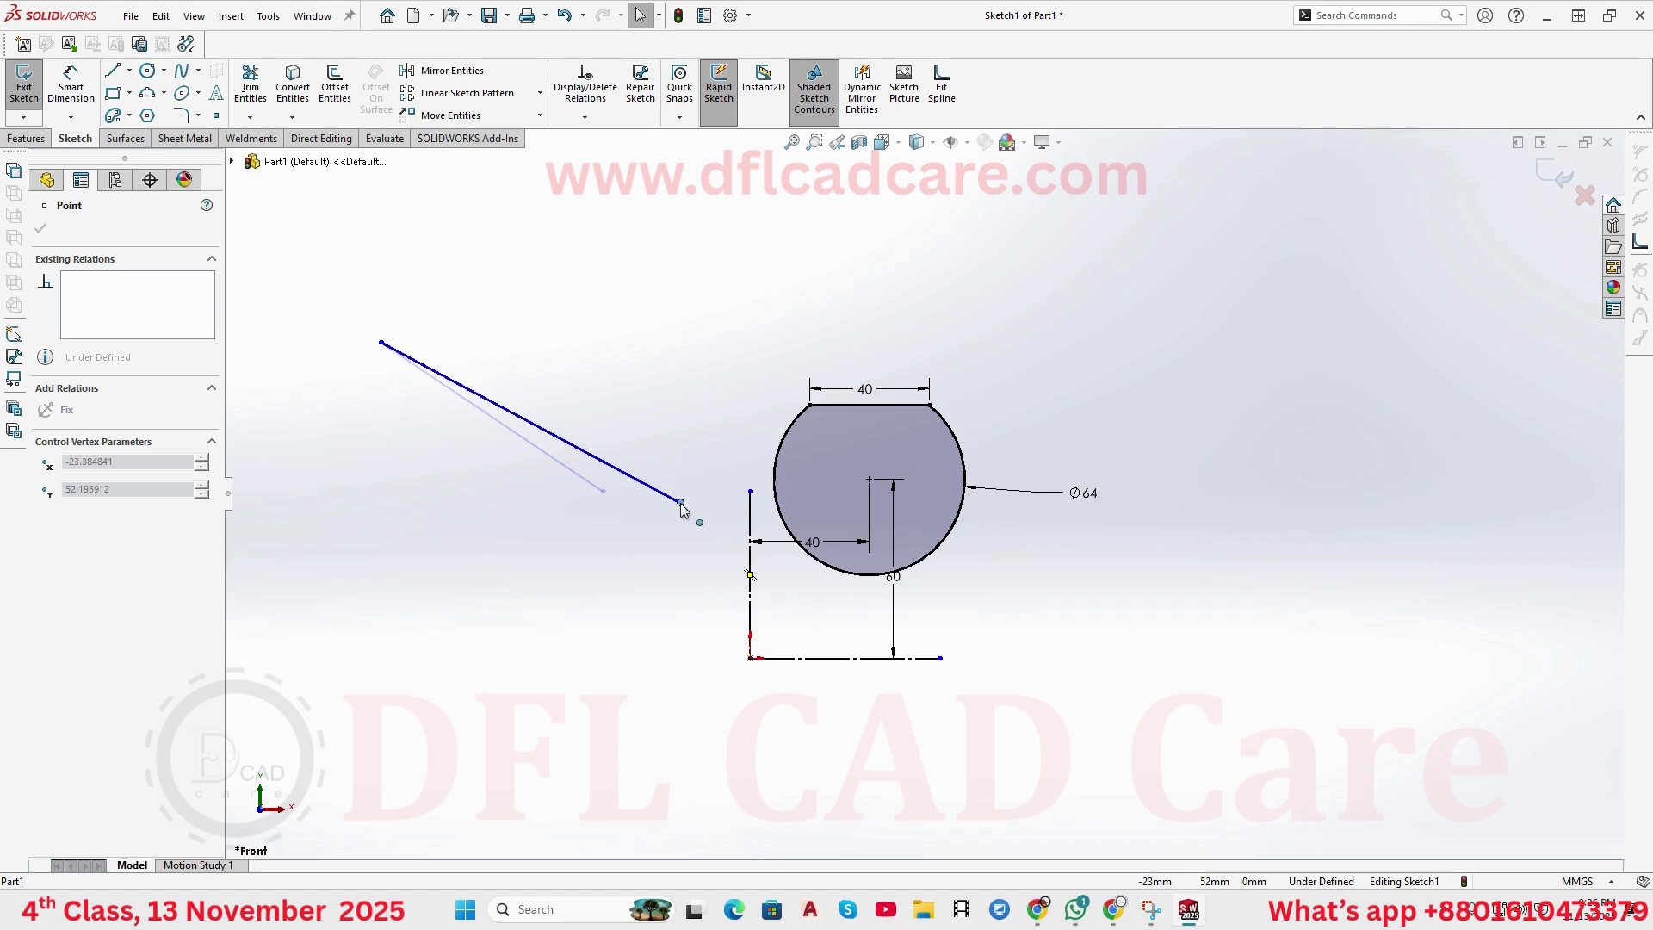
click(656, 540)
scroll(742, 518, down, 2)
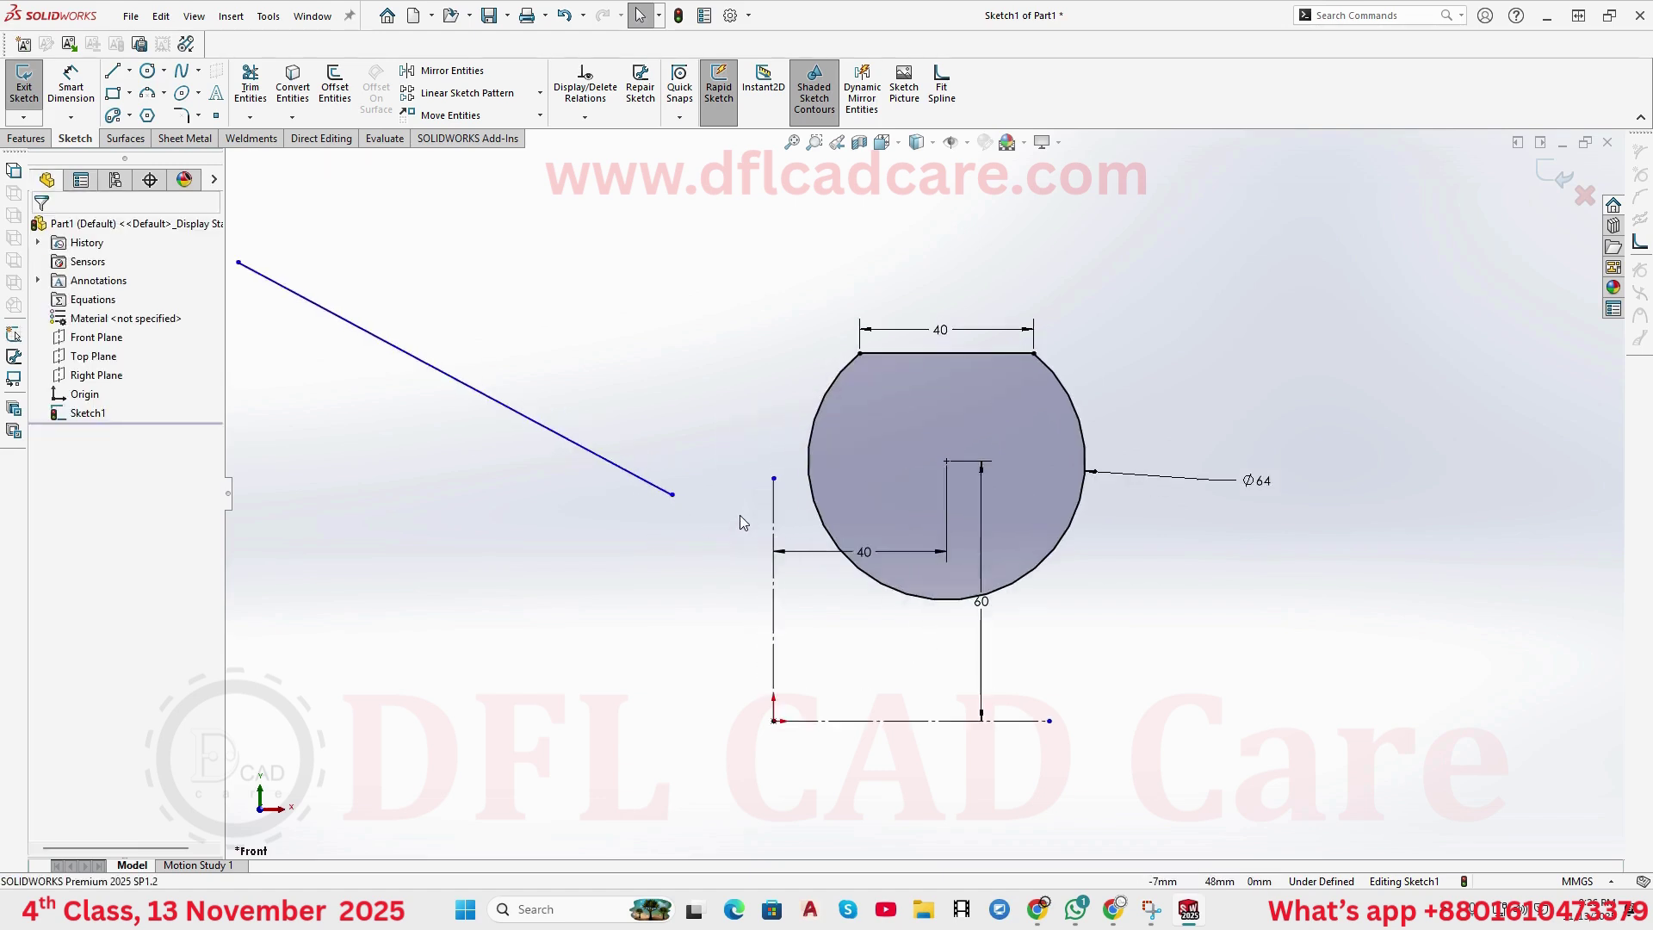
scroll(737, 524, up, 3)
scroll(779, 515, down, 2)
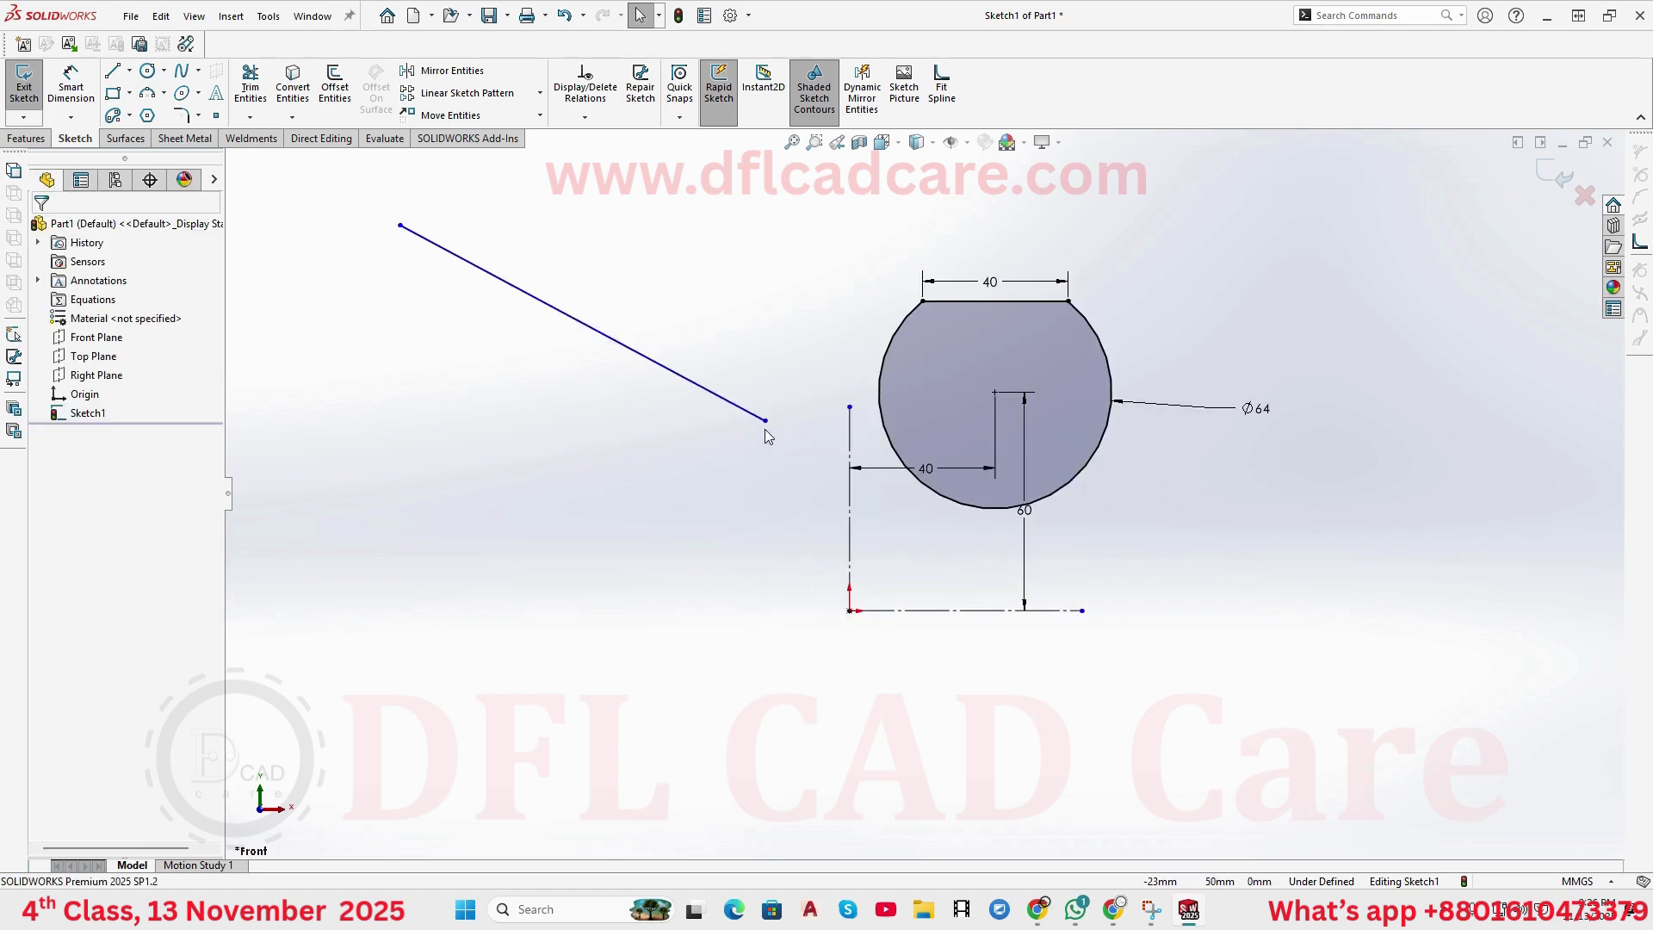
drag(765, 422, 850, 410)
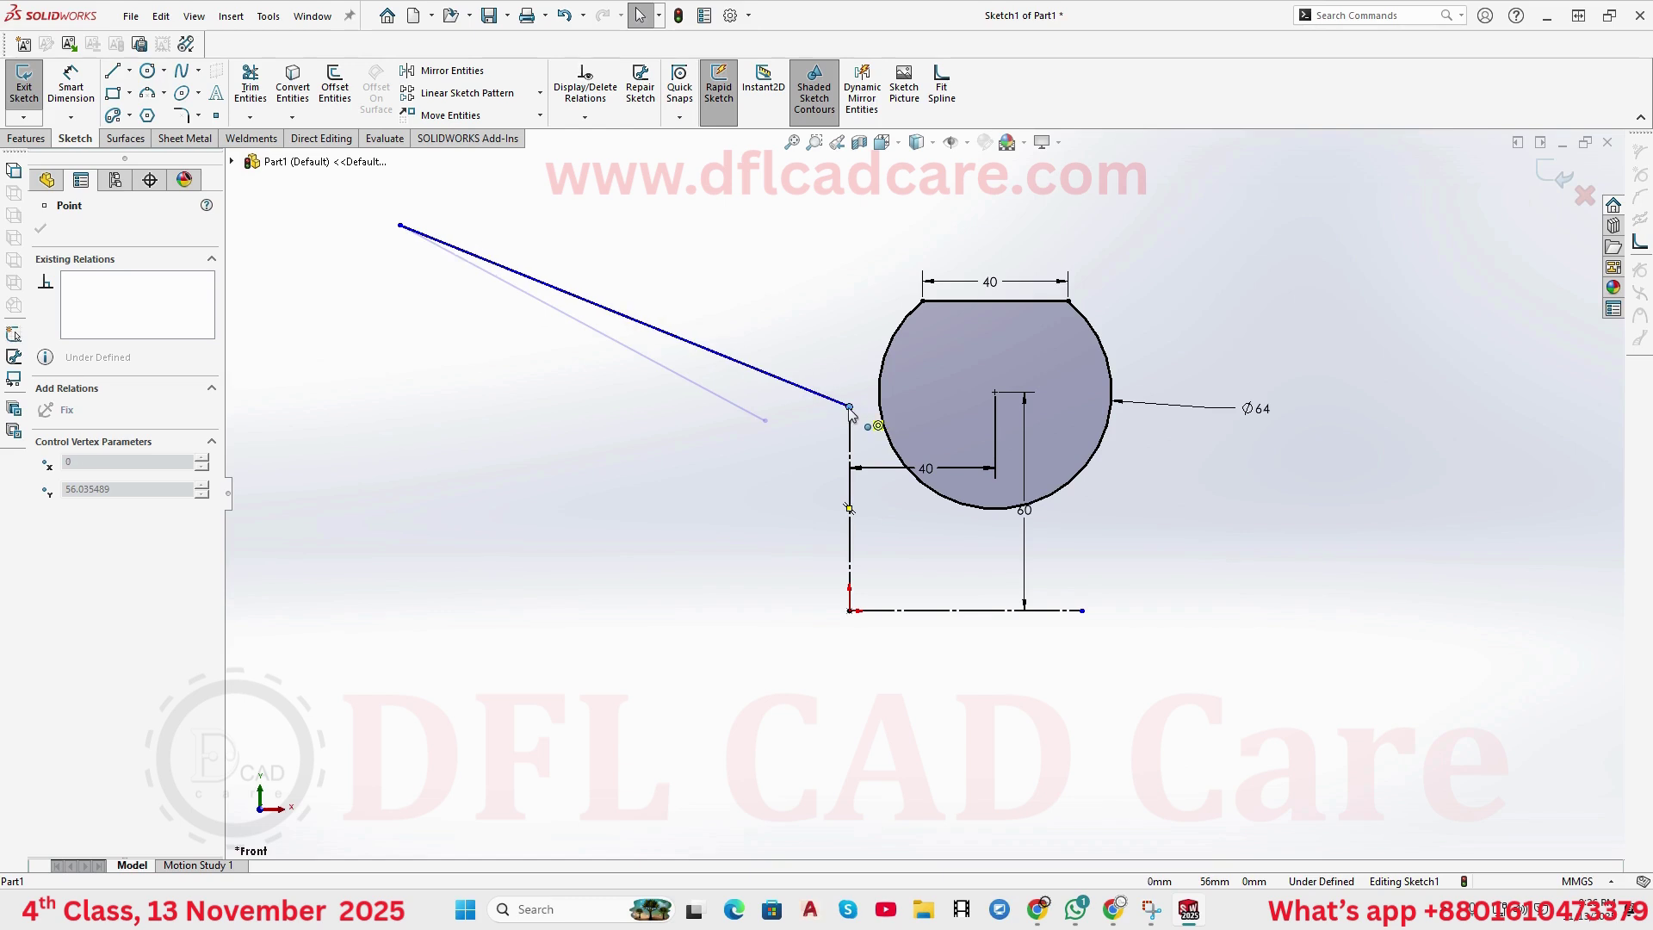
drag(850, 411, 849, 434)
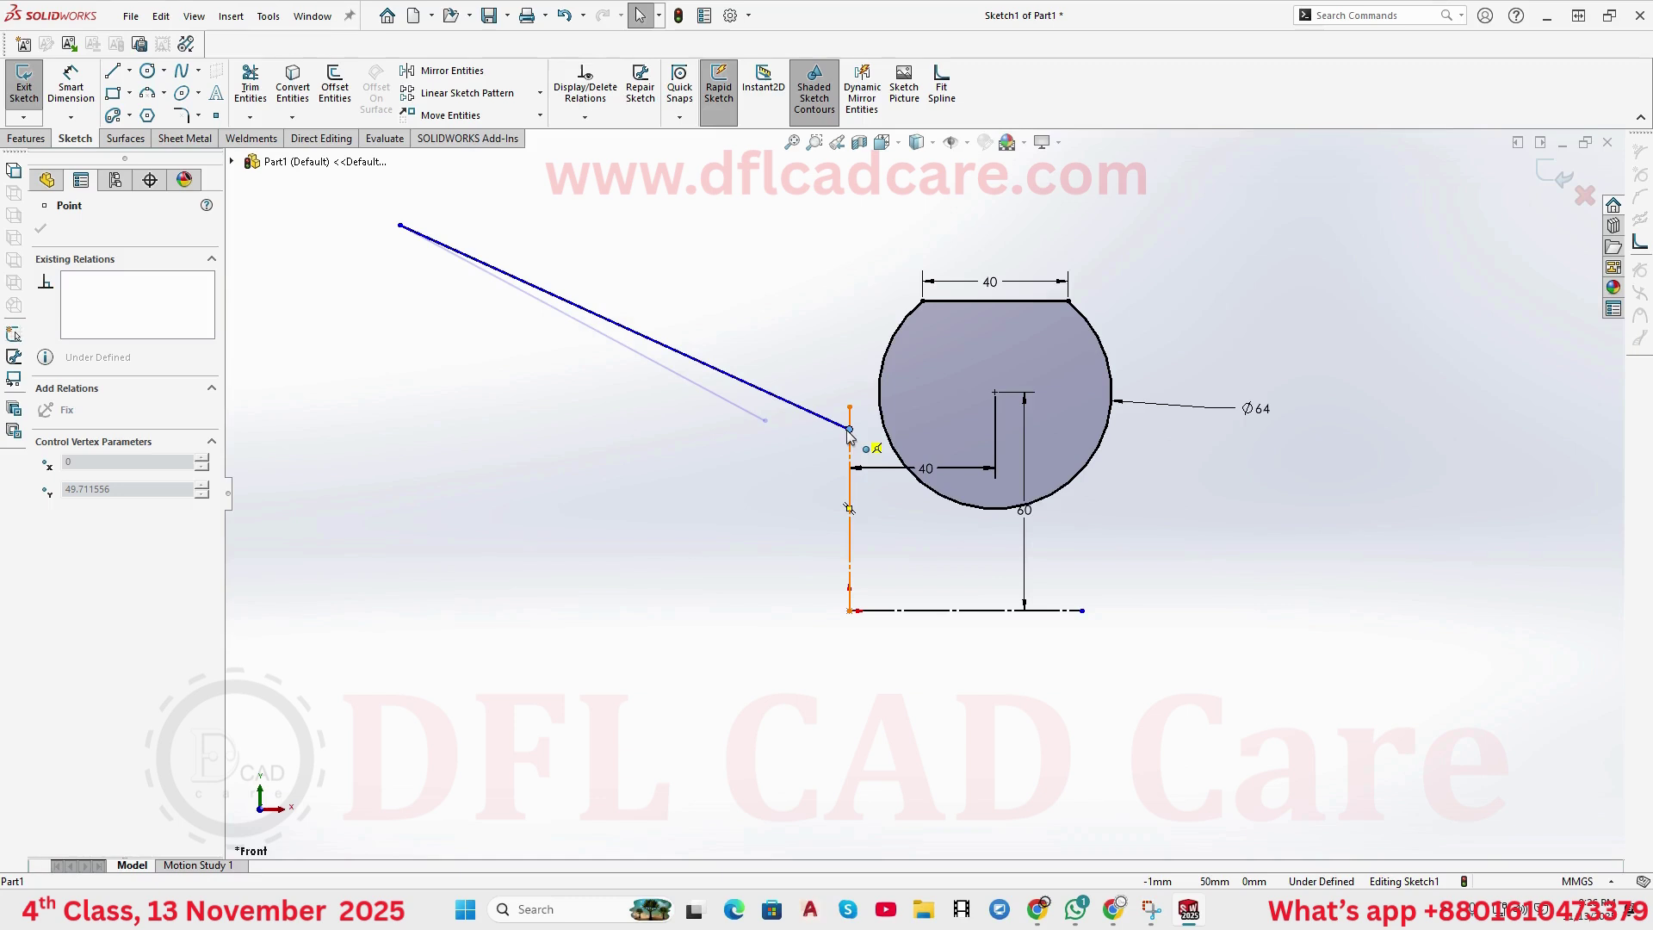
mouse_move(847, 430)
mouse_down()
mouse_move(761, 415)
mouse_move(847, 434)
mouse_up()
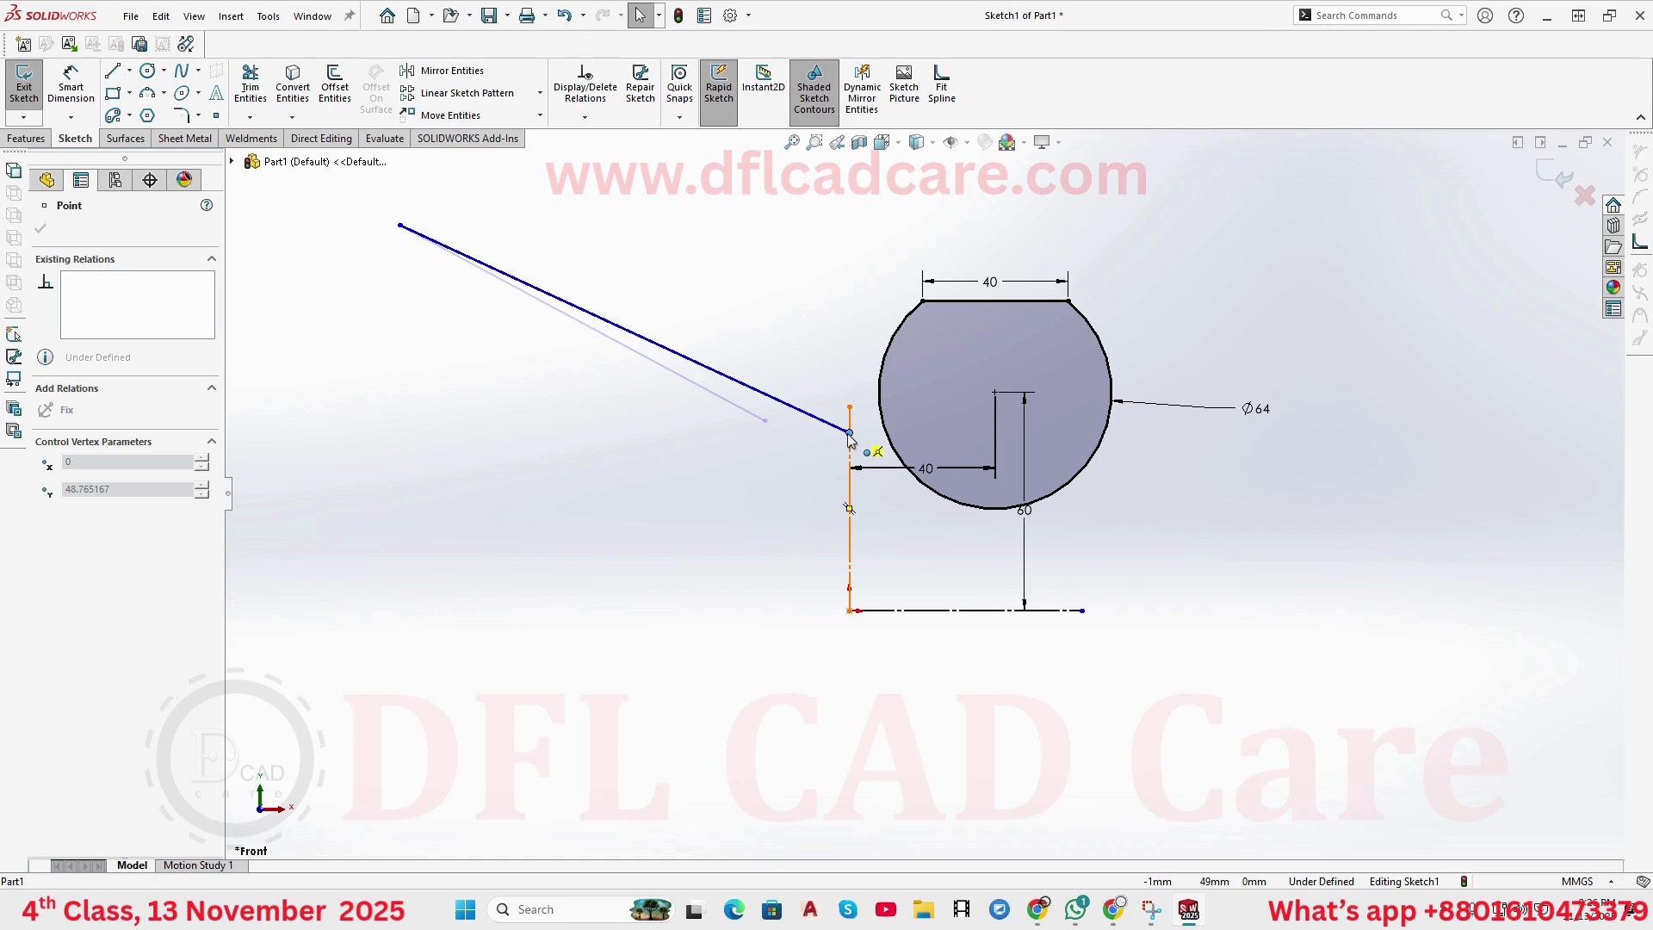
mouse_move(849, 434)
mouse_down()
mouse_move(435, 284)
mouse_move(465, 308)
mouse_move(849, 446)
mouse_move(444, 262)
mouse_move(853, 448)
mouse_up()
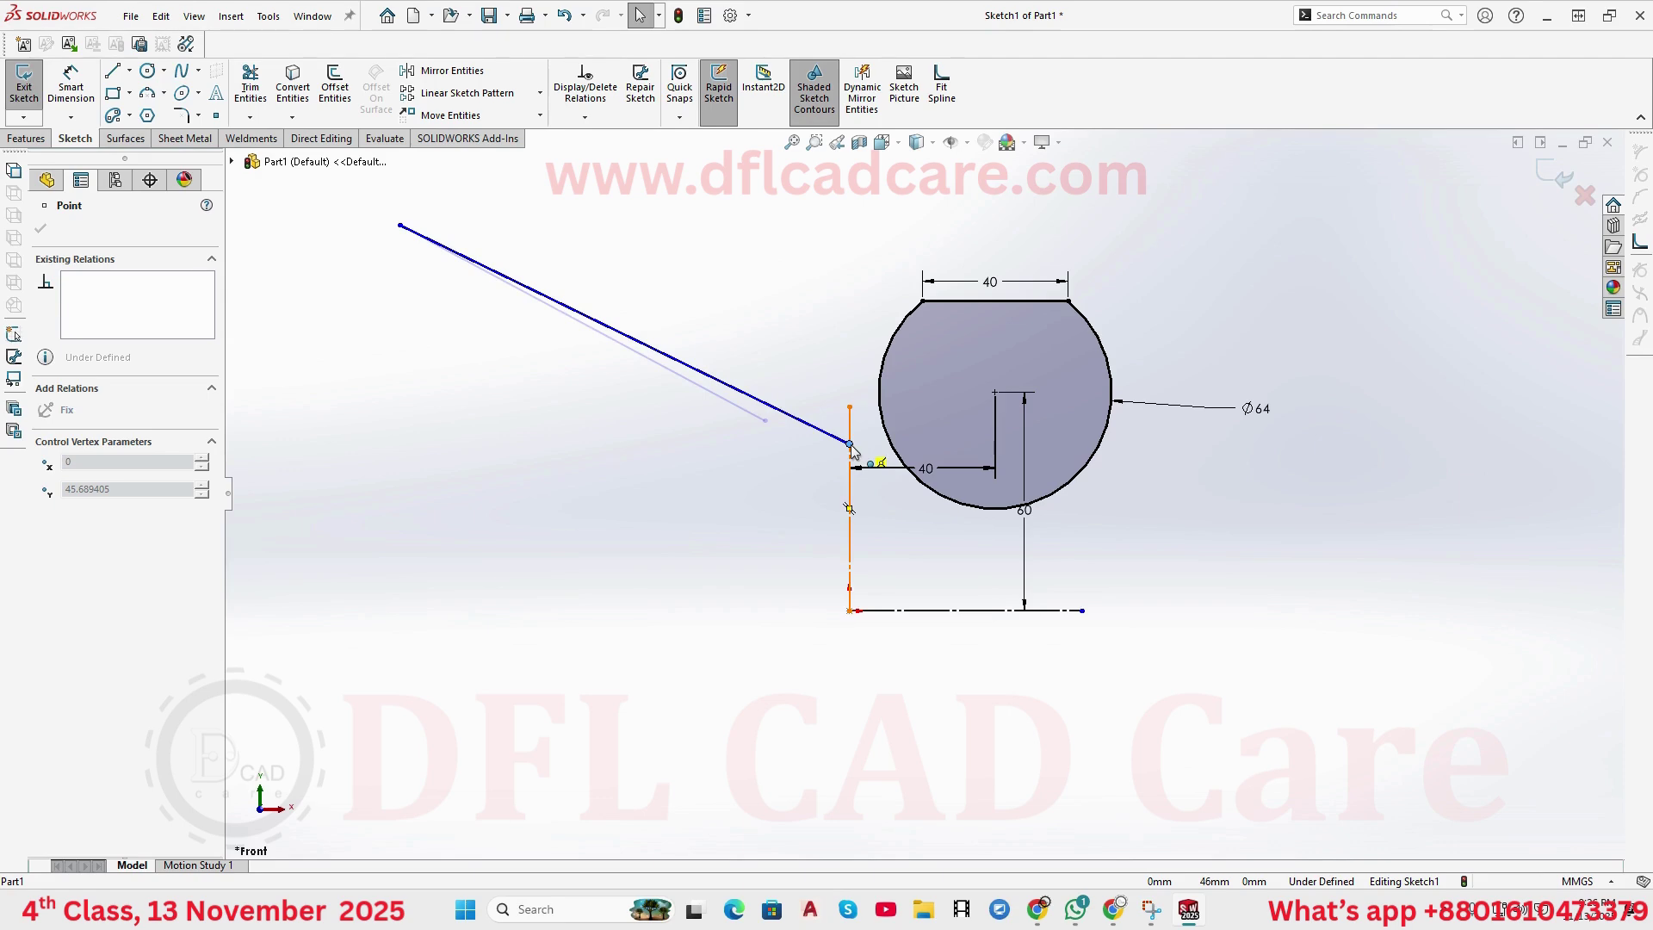
mouse_move(853, 450)
mouse_down()
mouse_move(853, 468)
mouse_move(854, 417)
mouse_move(852, 447)
mouse_up()
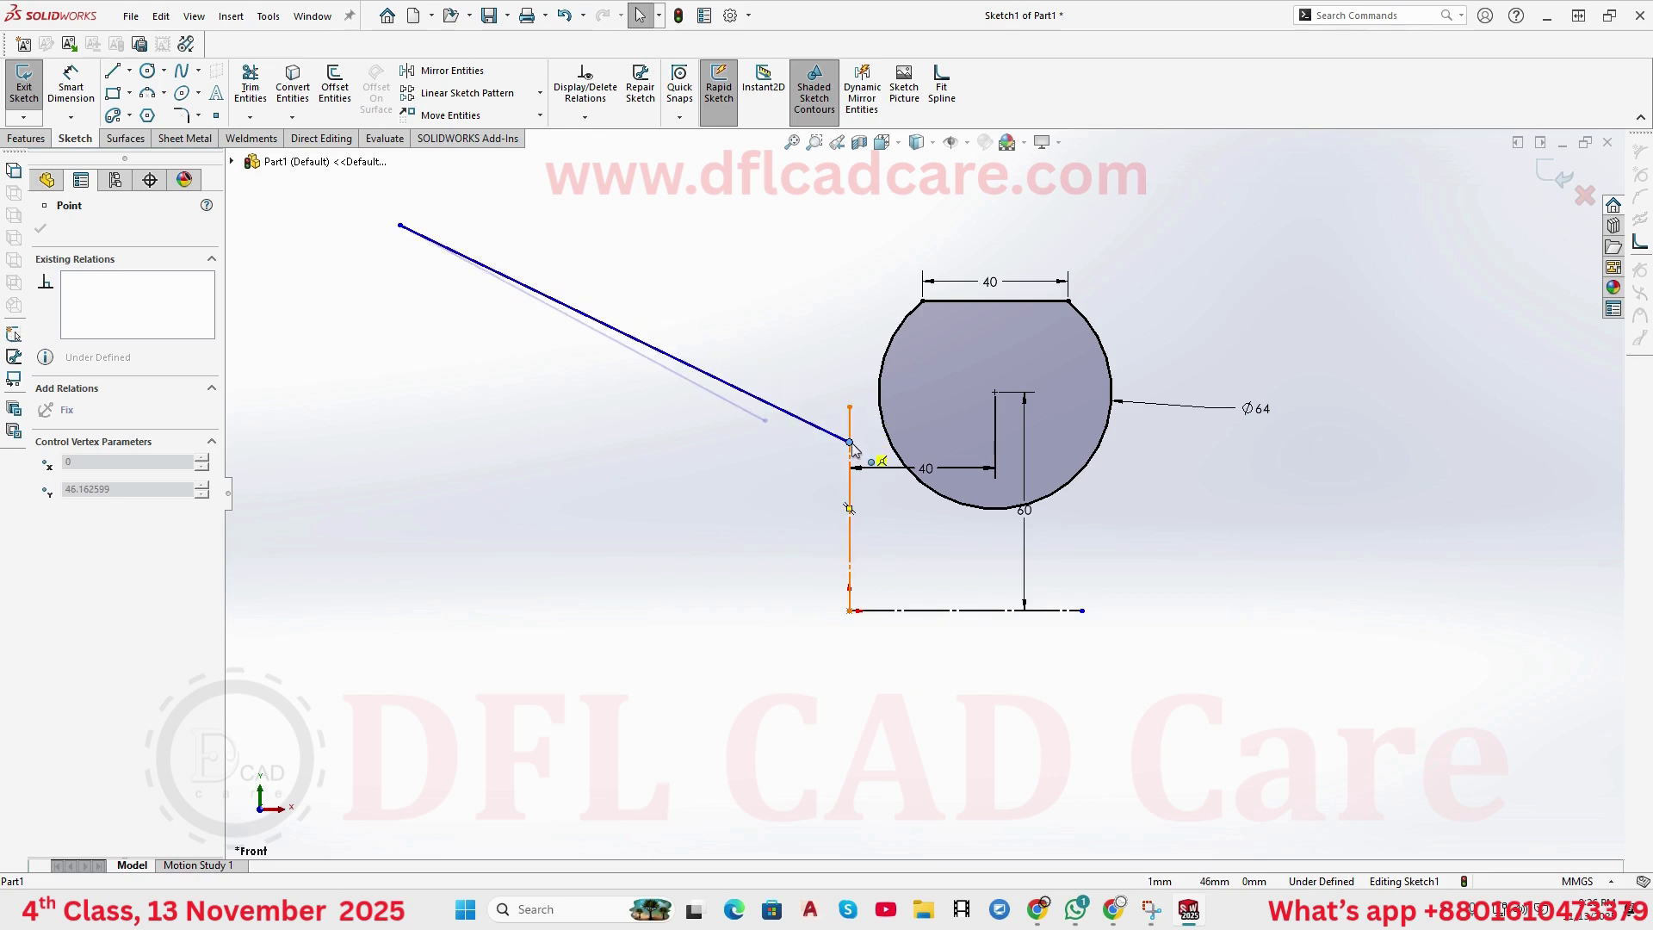
drag(852, 444, 849, 508)
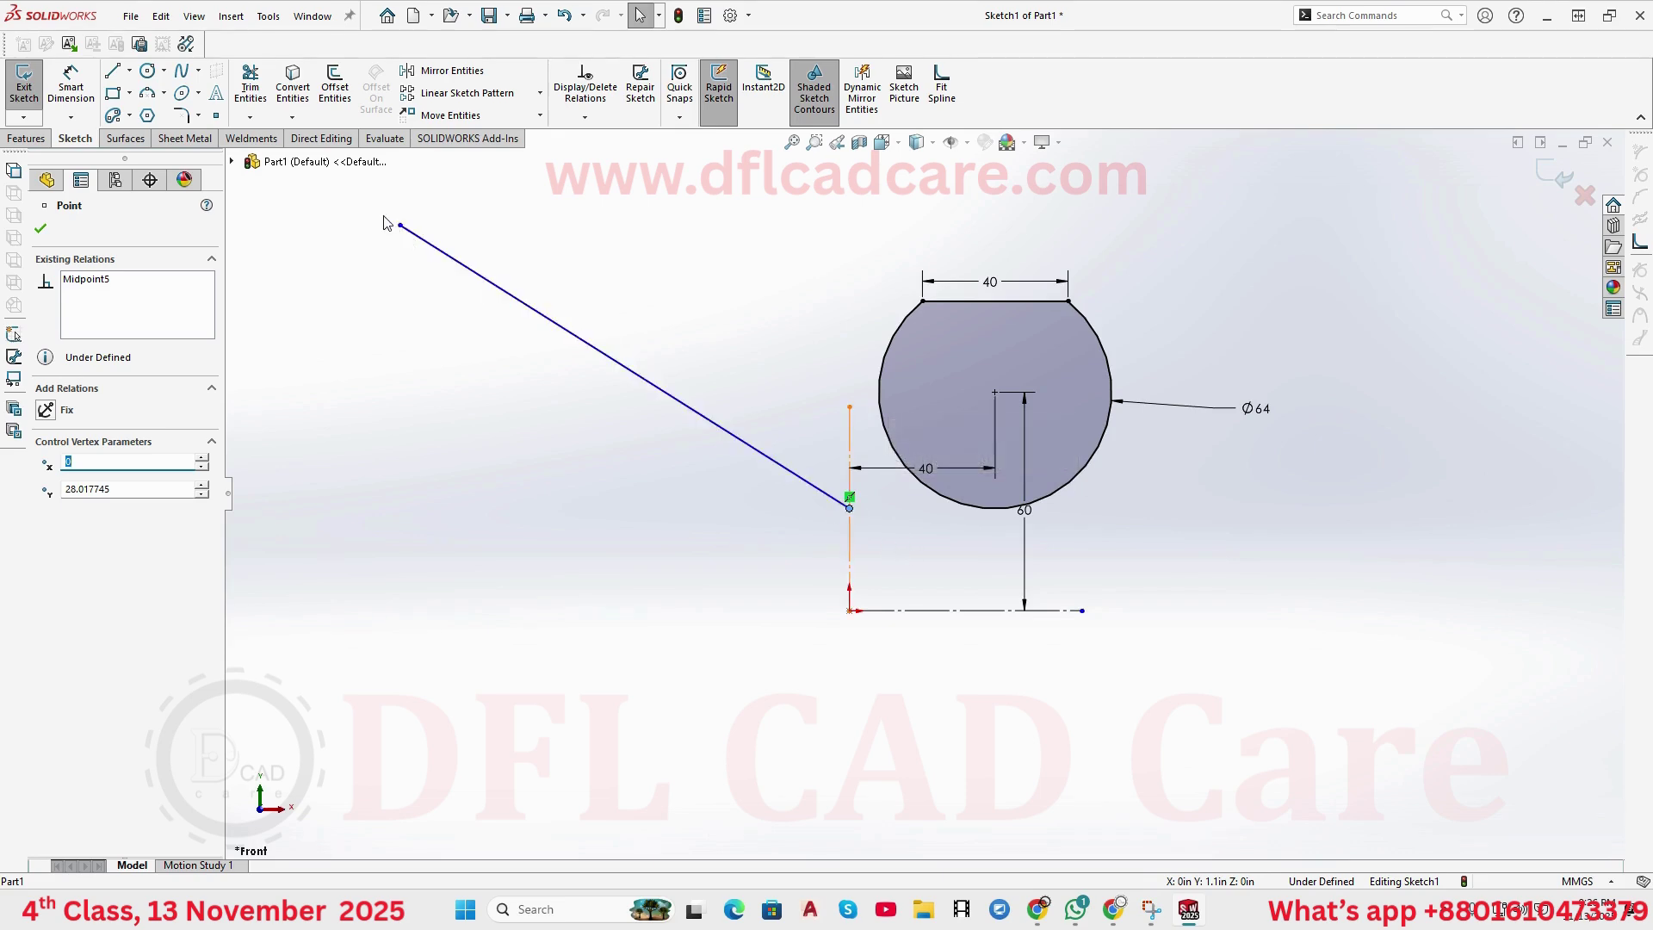
- Lower the line's free left endpoint until the line is nearly horizontal, about 124 mm long
drag(400, 228, 400, 476)
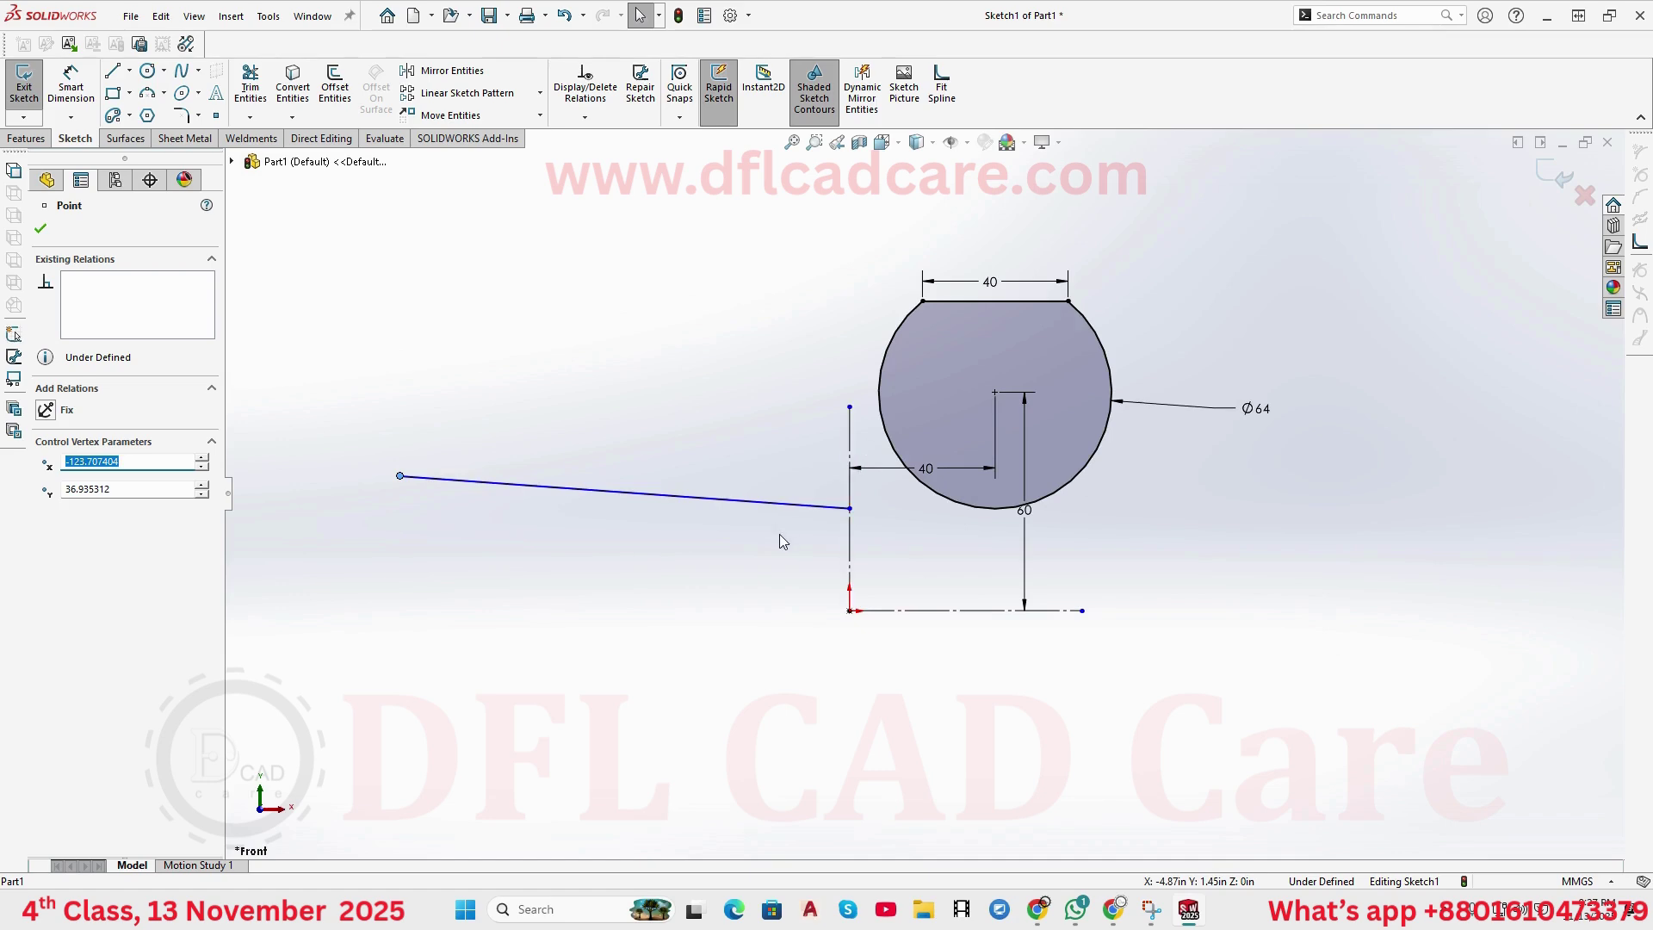
click(399, 477)
drag(399, 476, 399, 495)
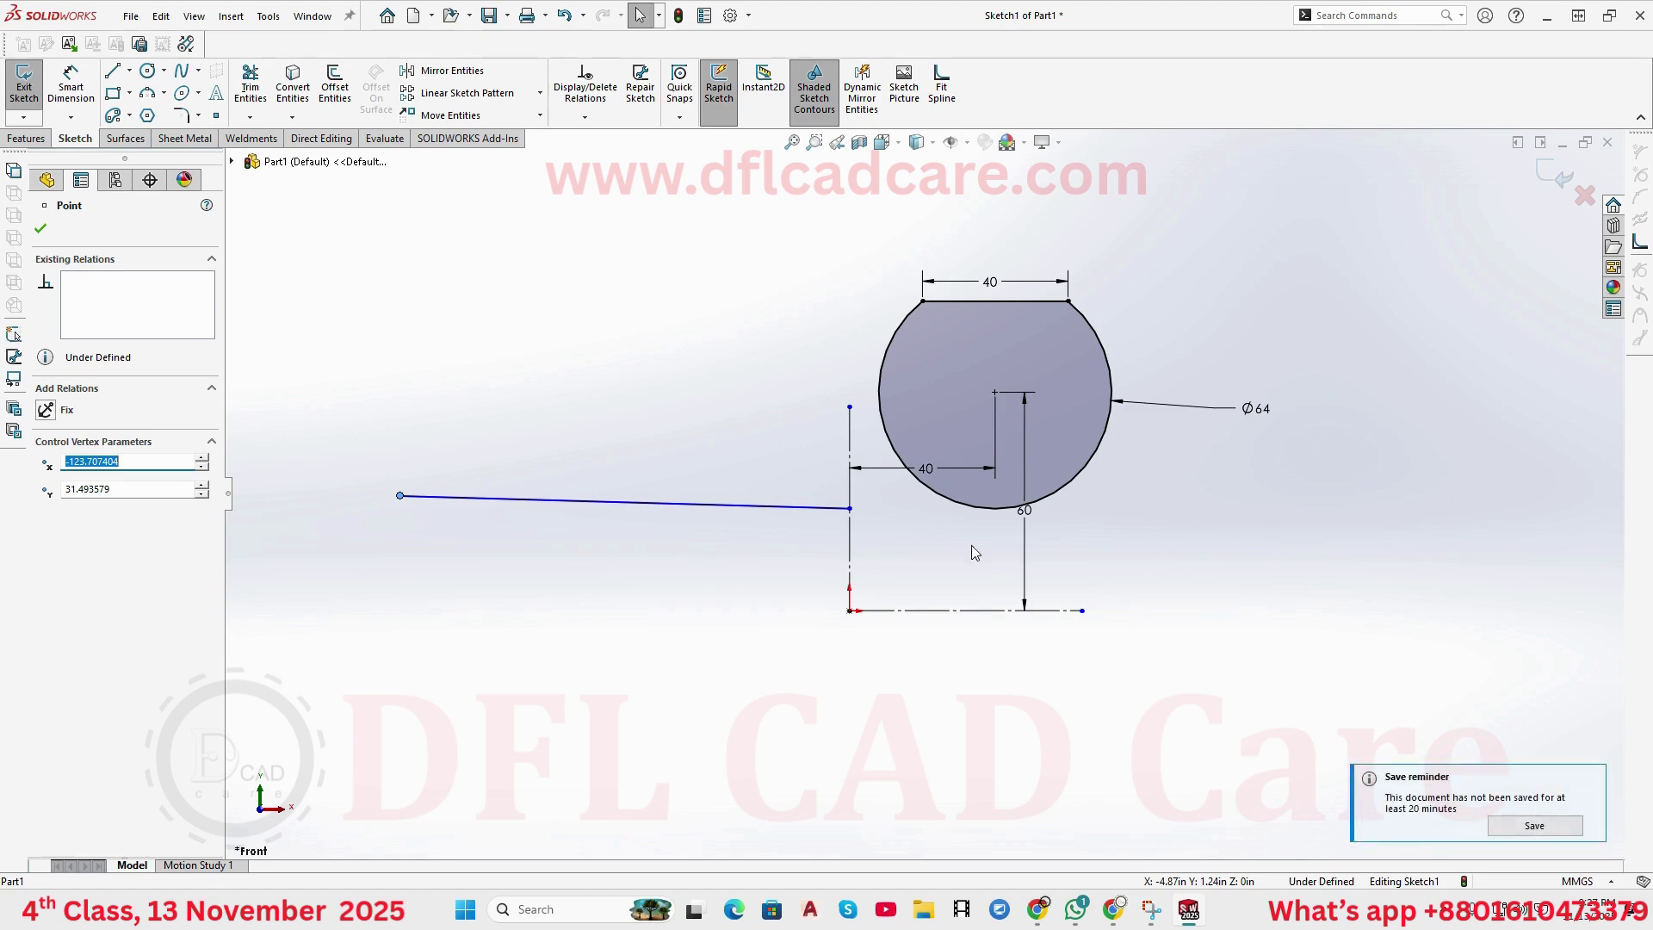
- Try to dimension the angle between the nearly horizontal line and the vertical centreline
key(d)
click(757, 506)
drag(868, 472, 854, 433)
click(850, 433)
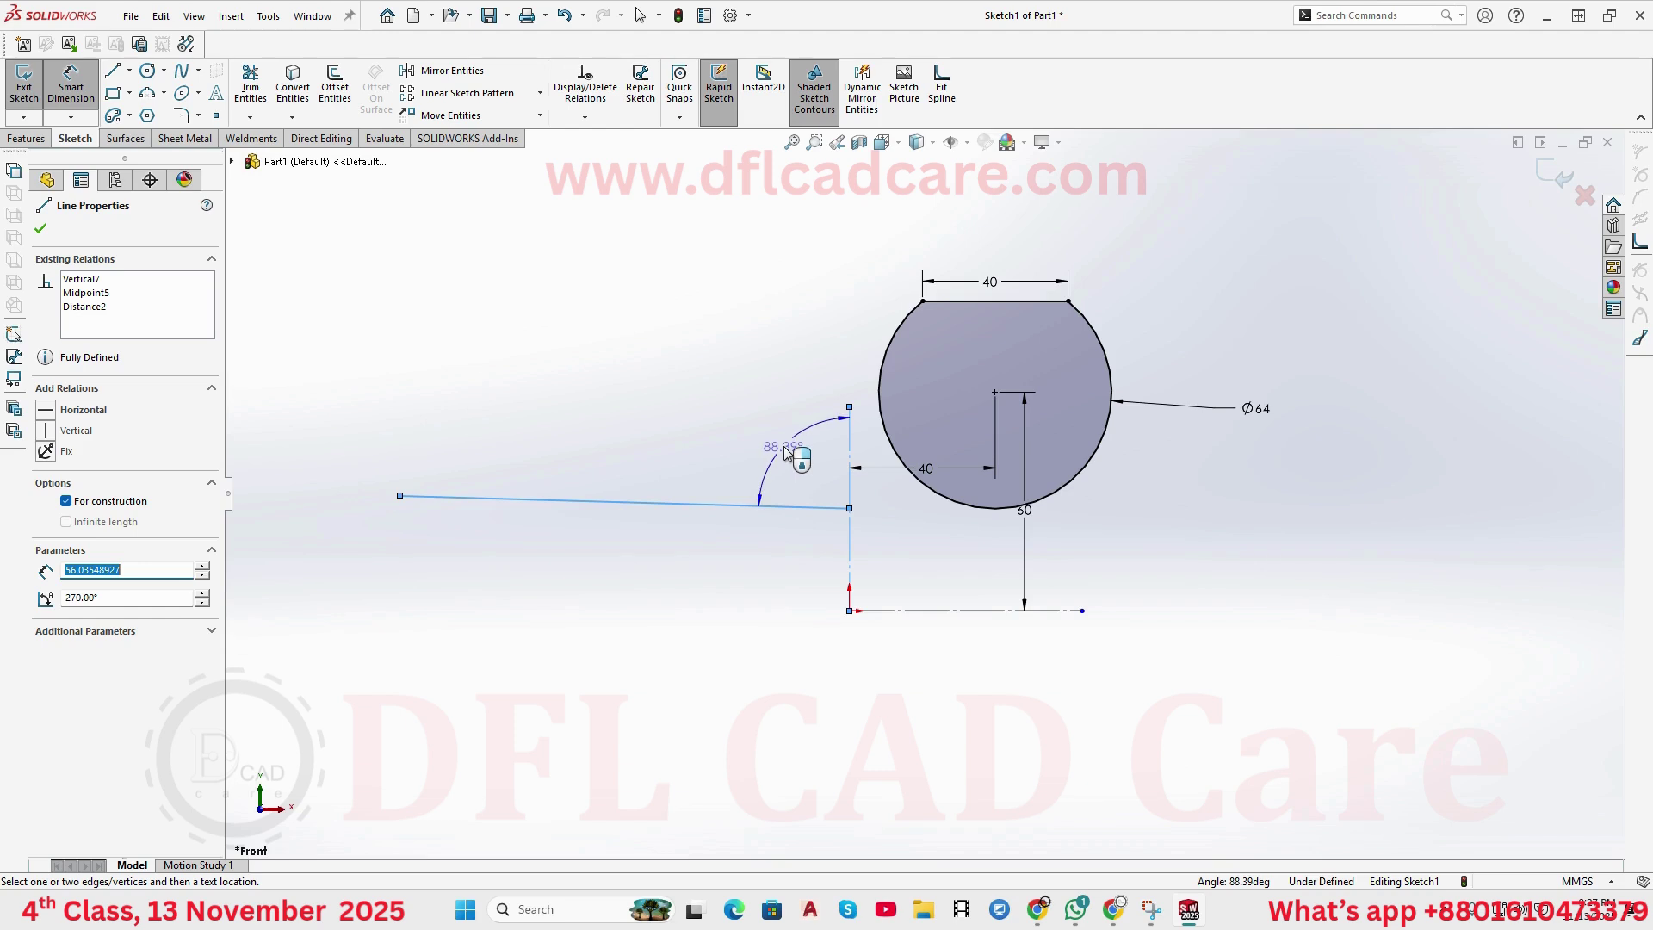
key(Escape)
key(Escape)
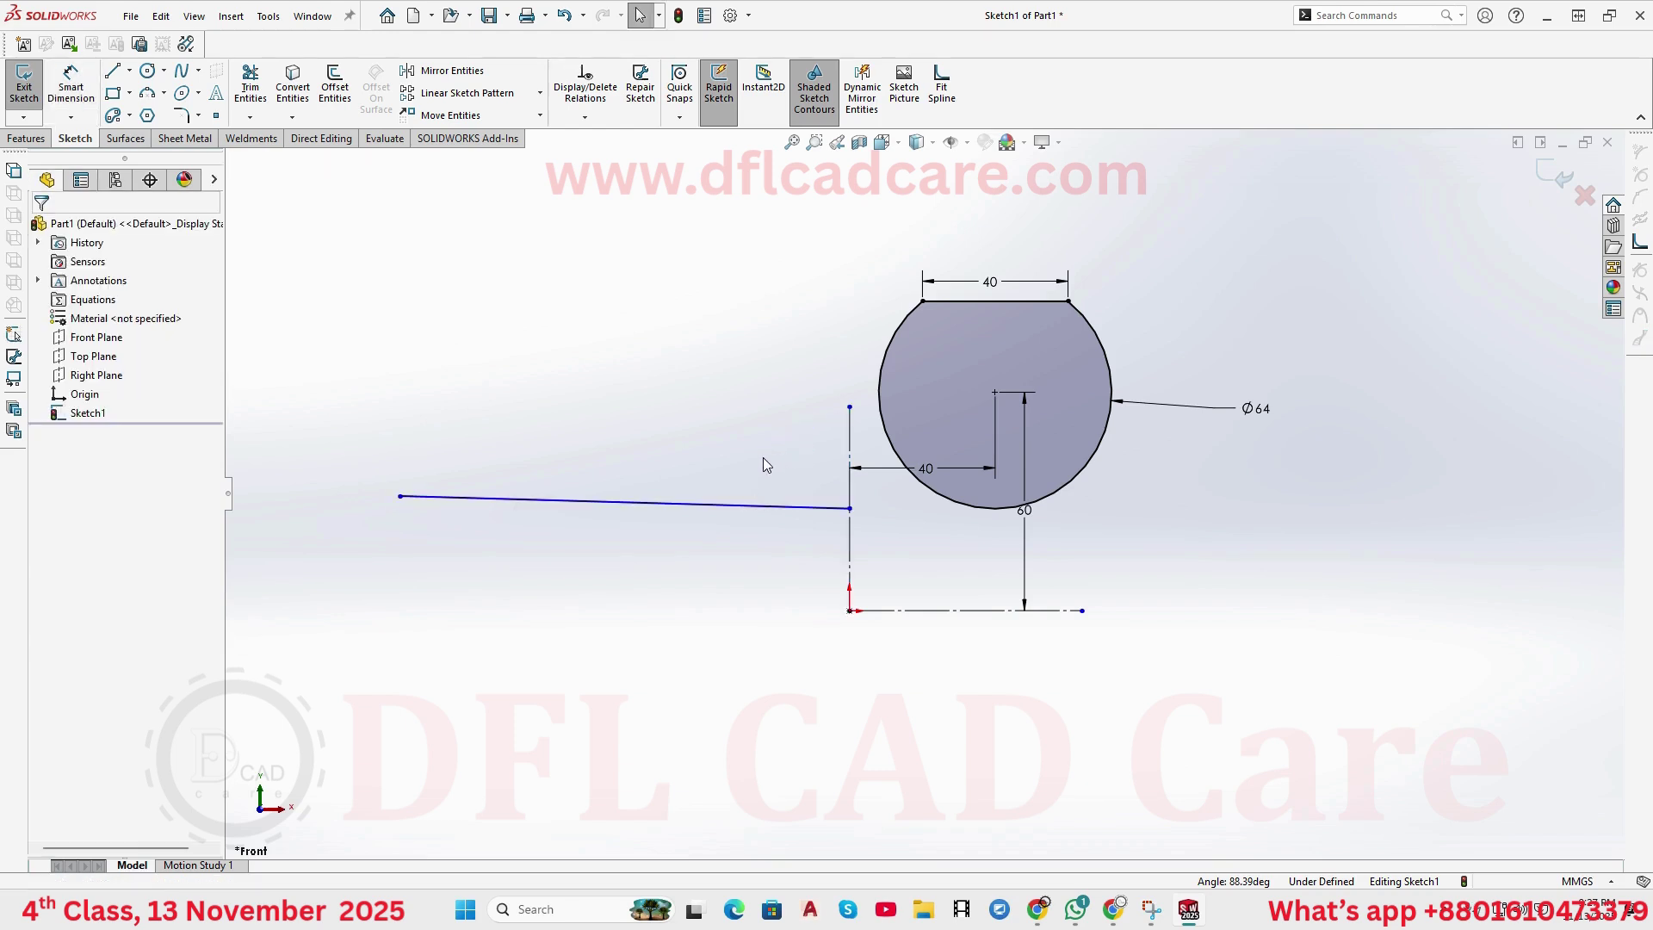
click(753, 509)
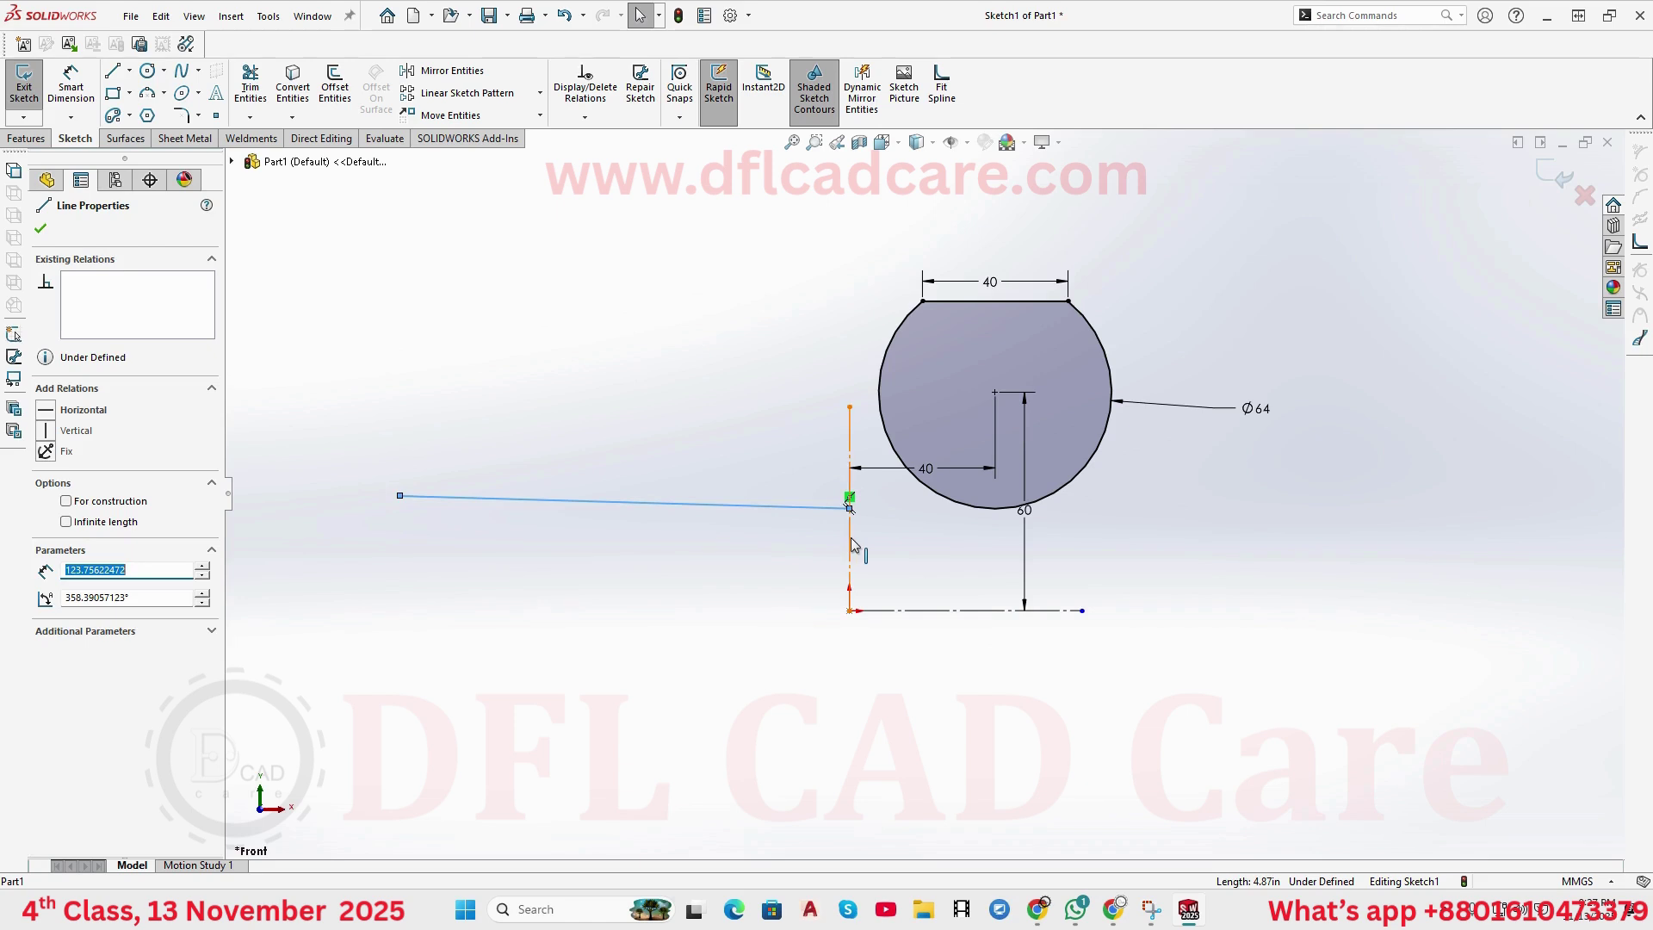
ctrl+click(851, 545)
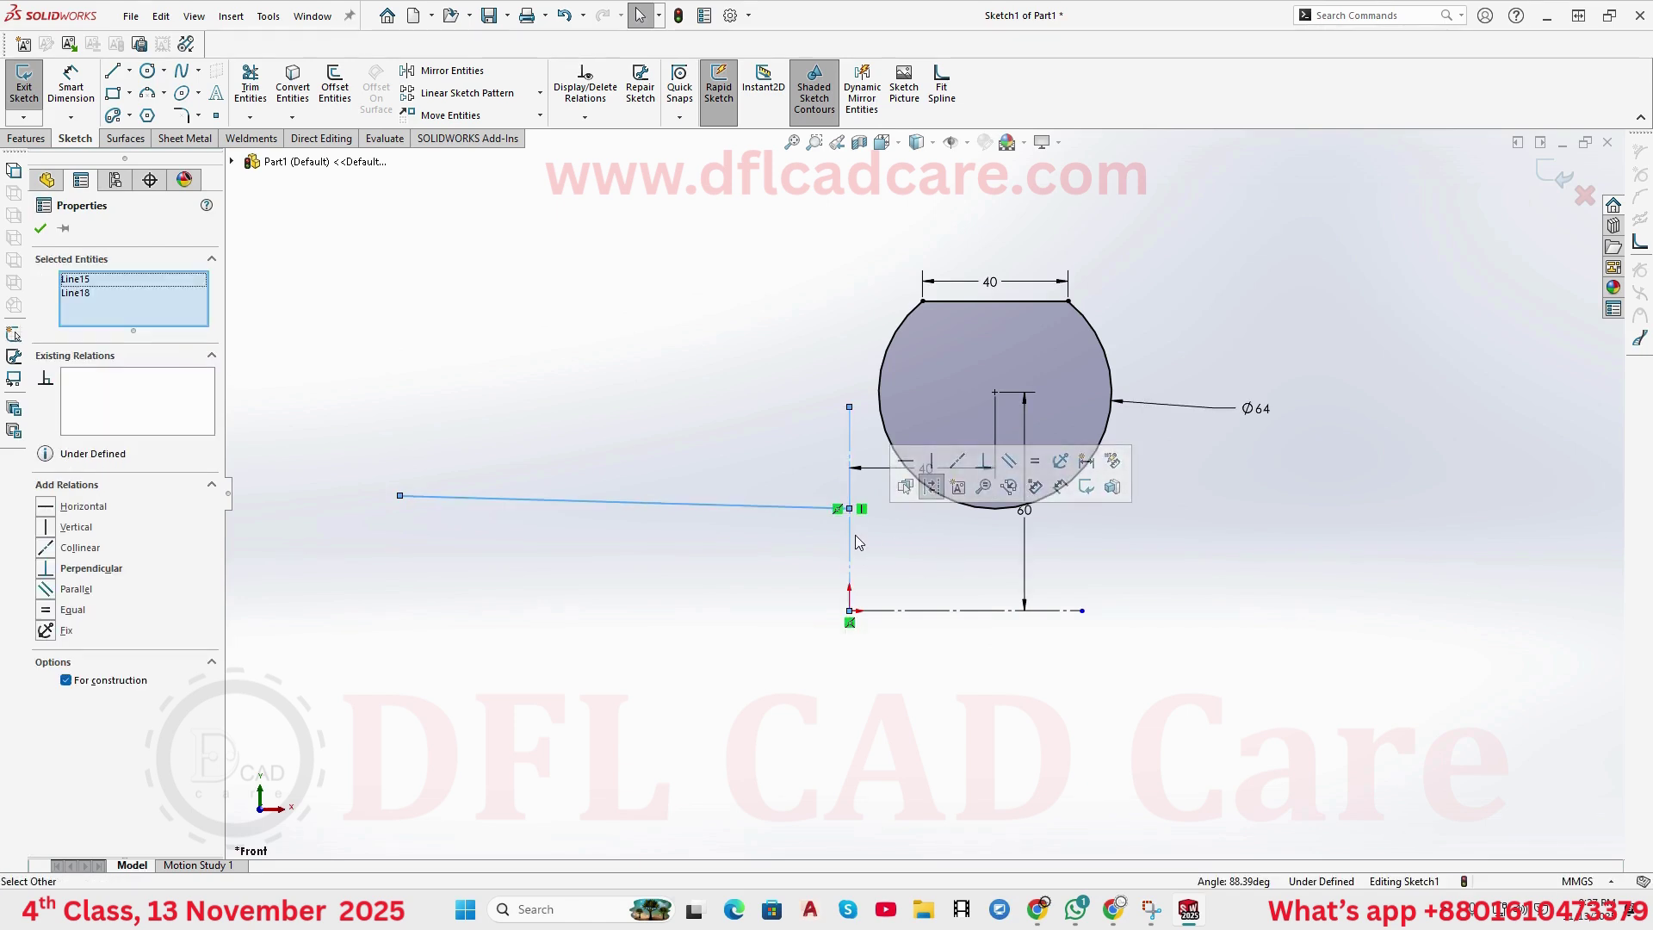
click(886, 564)
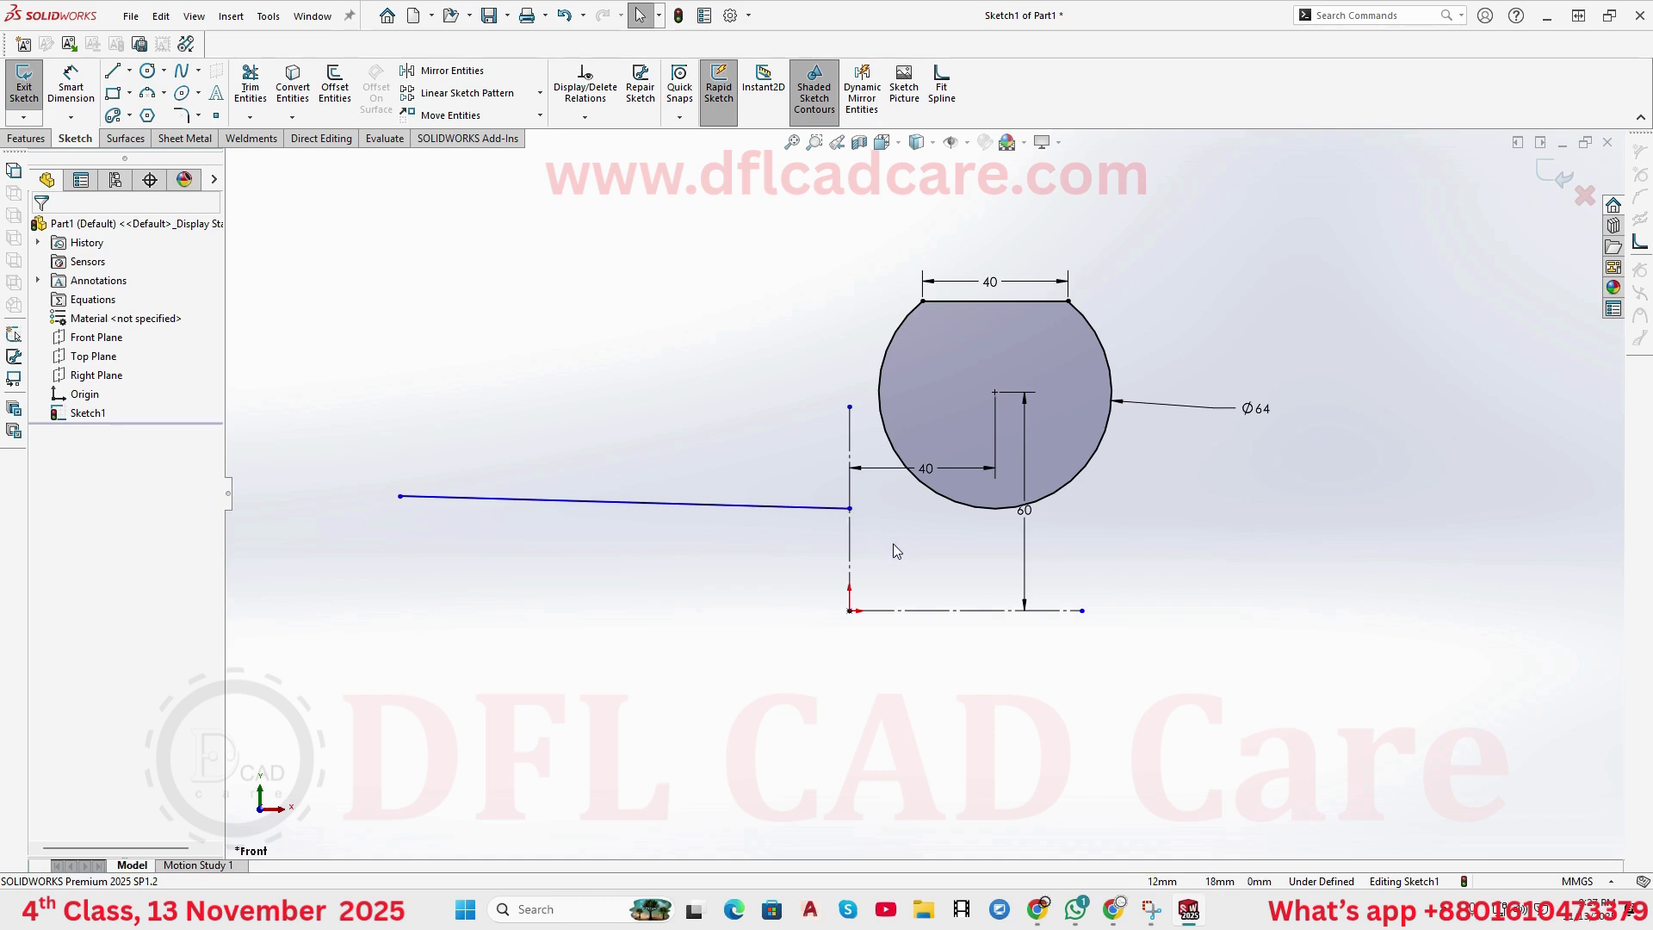
click(823, 513)
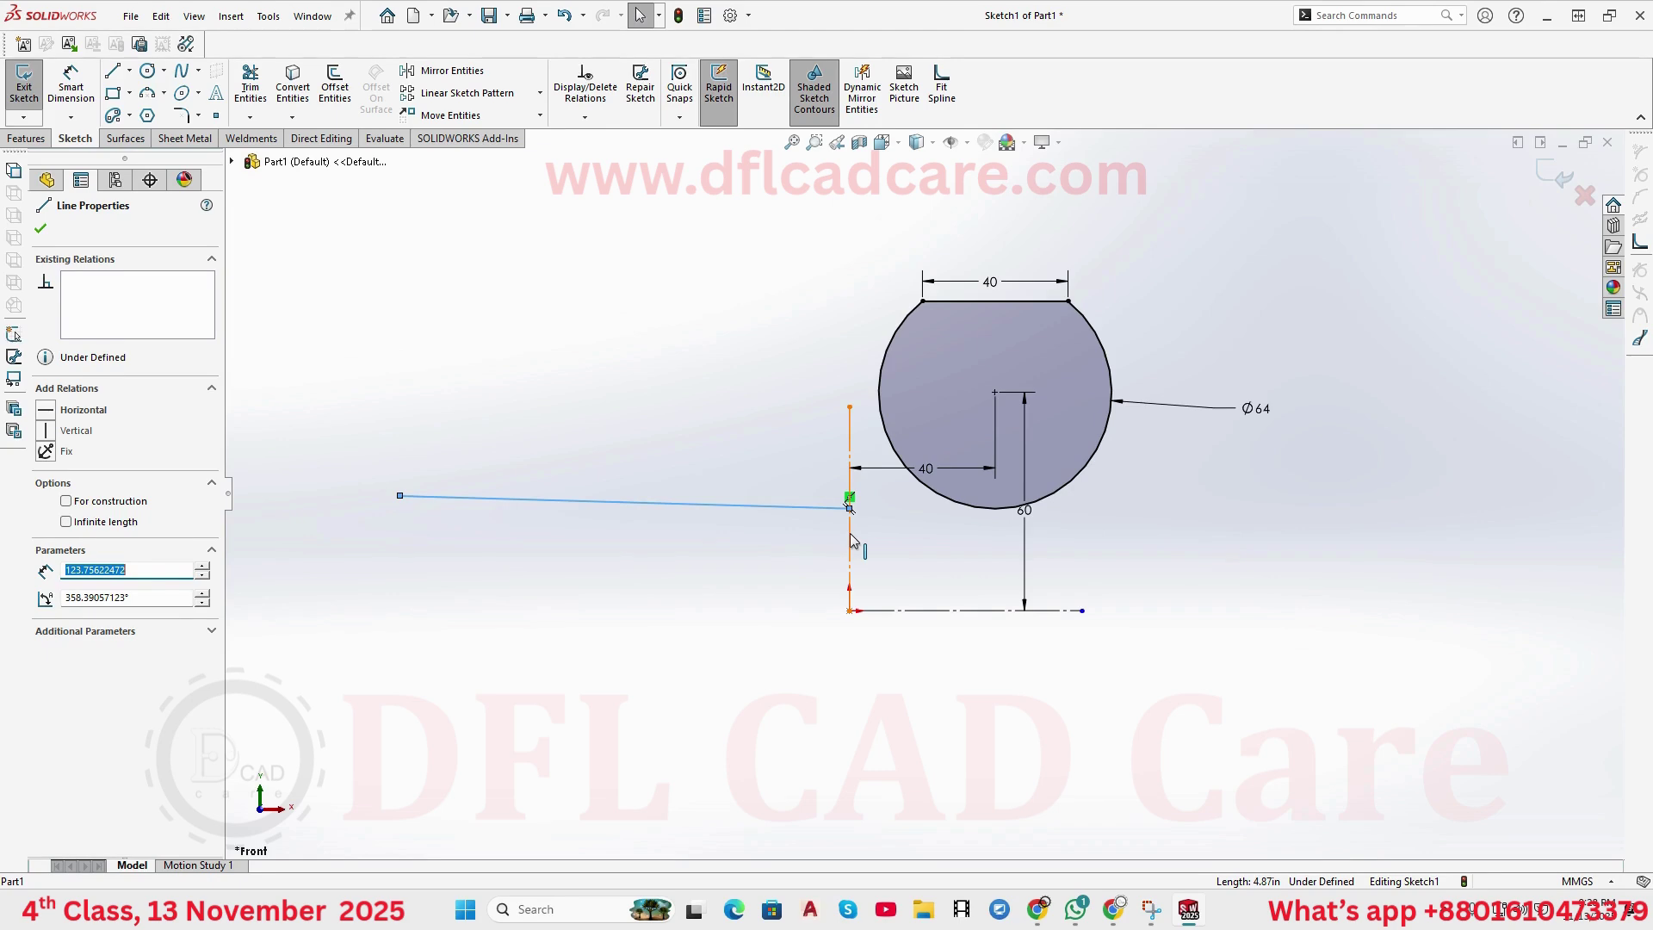
ctrl+click(851, 540)
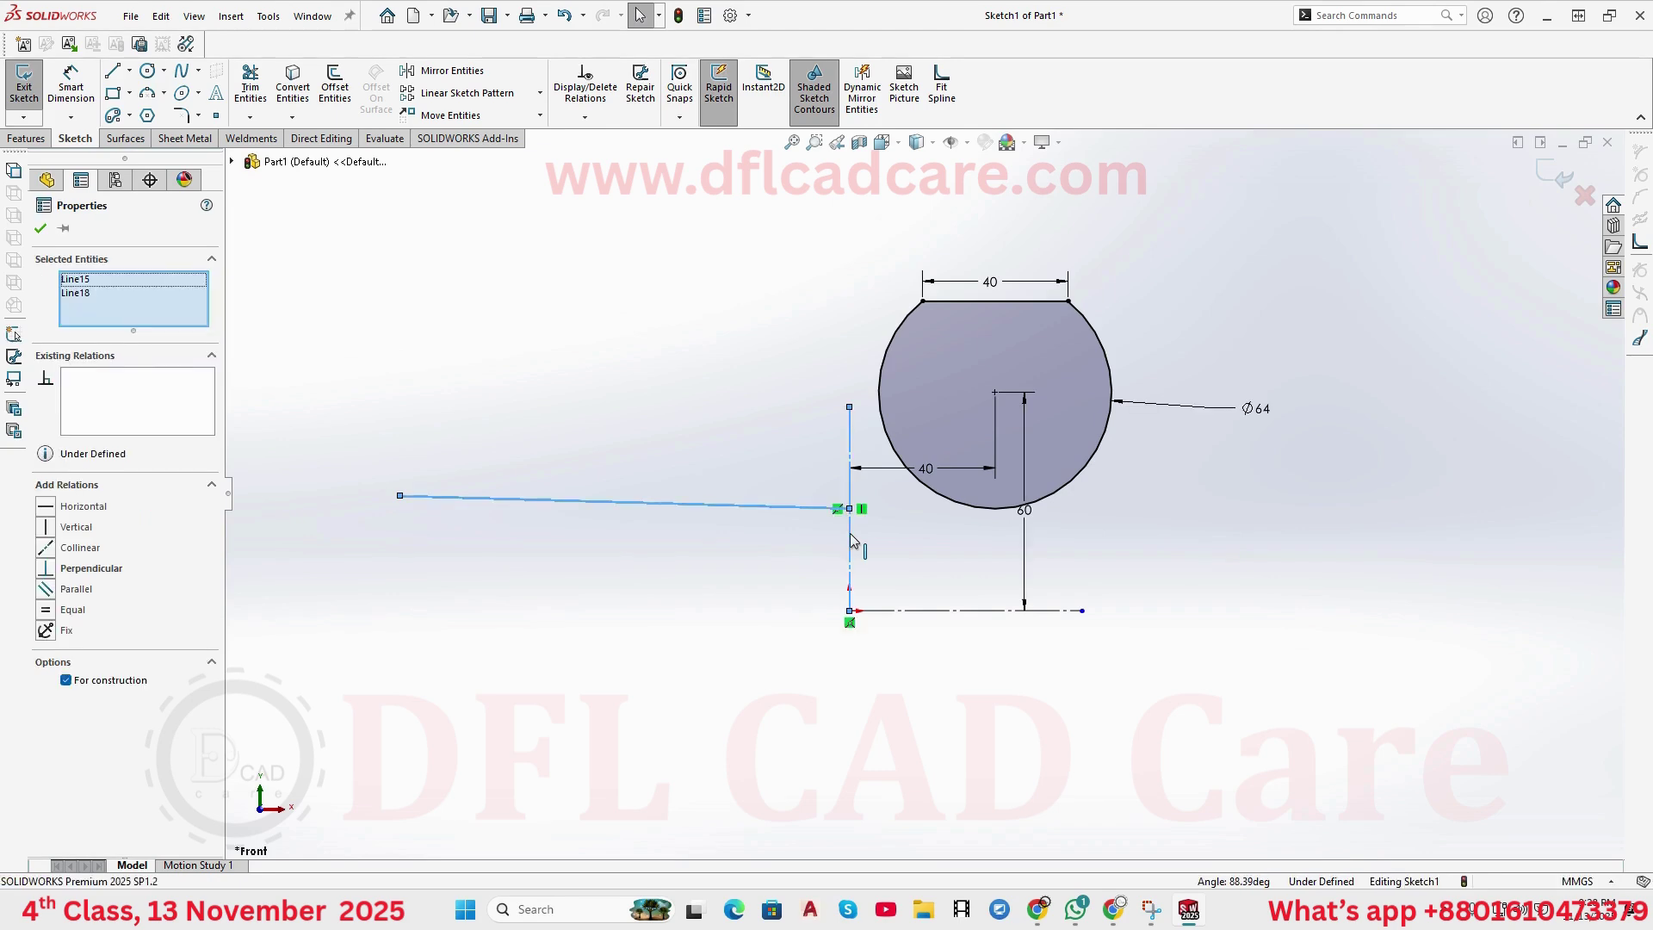
ctrl+click(1057, 308)
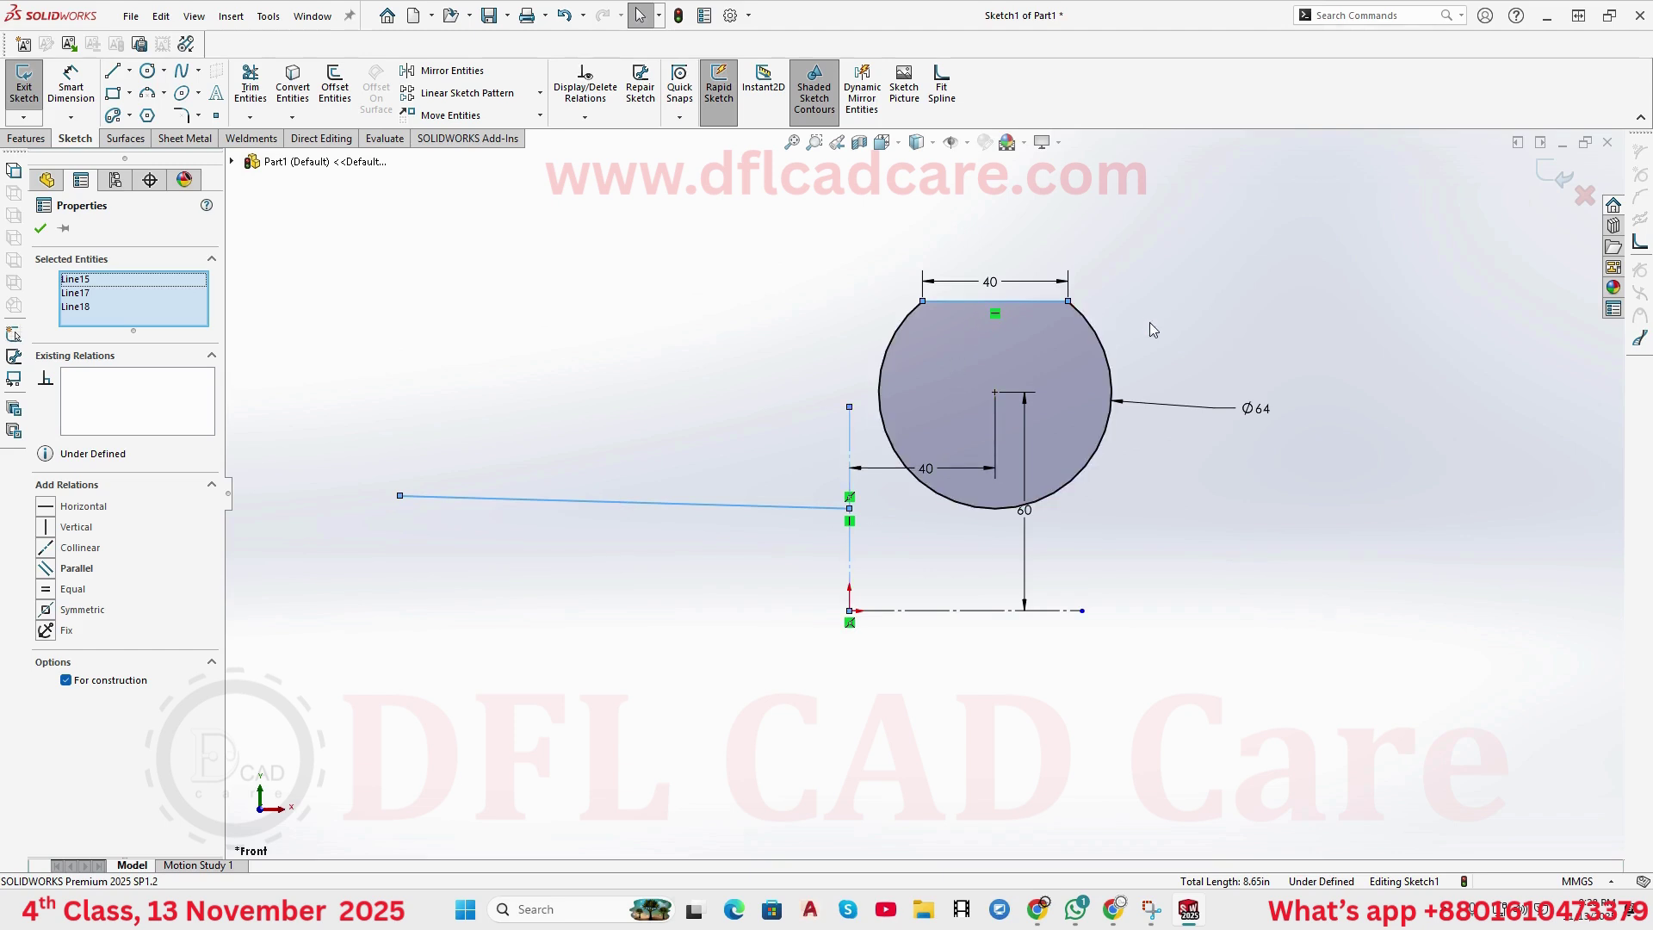
ctrl+click(951, 304)
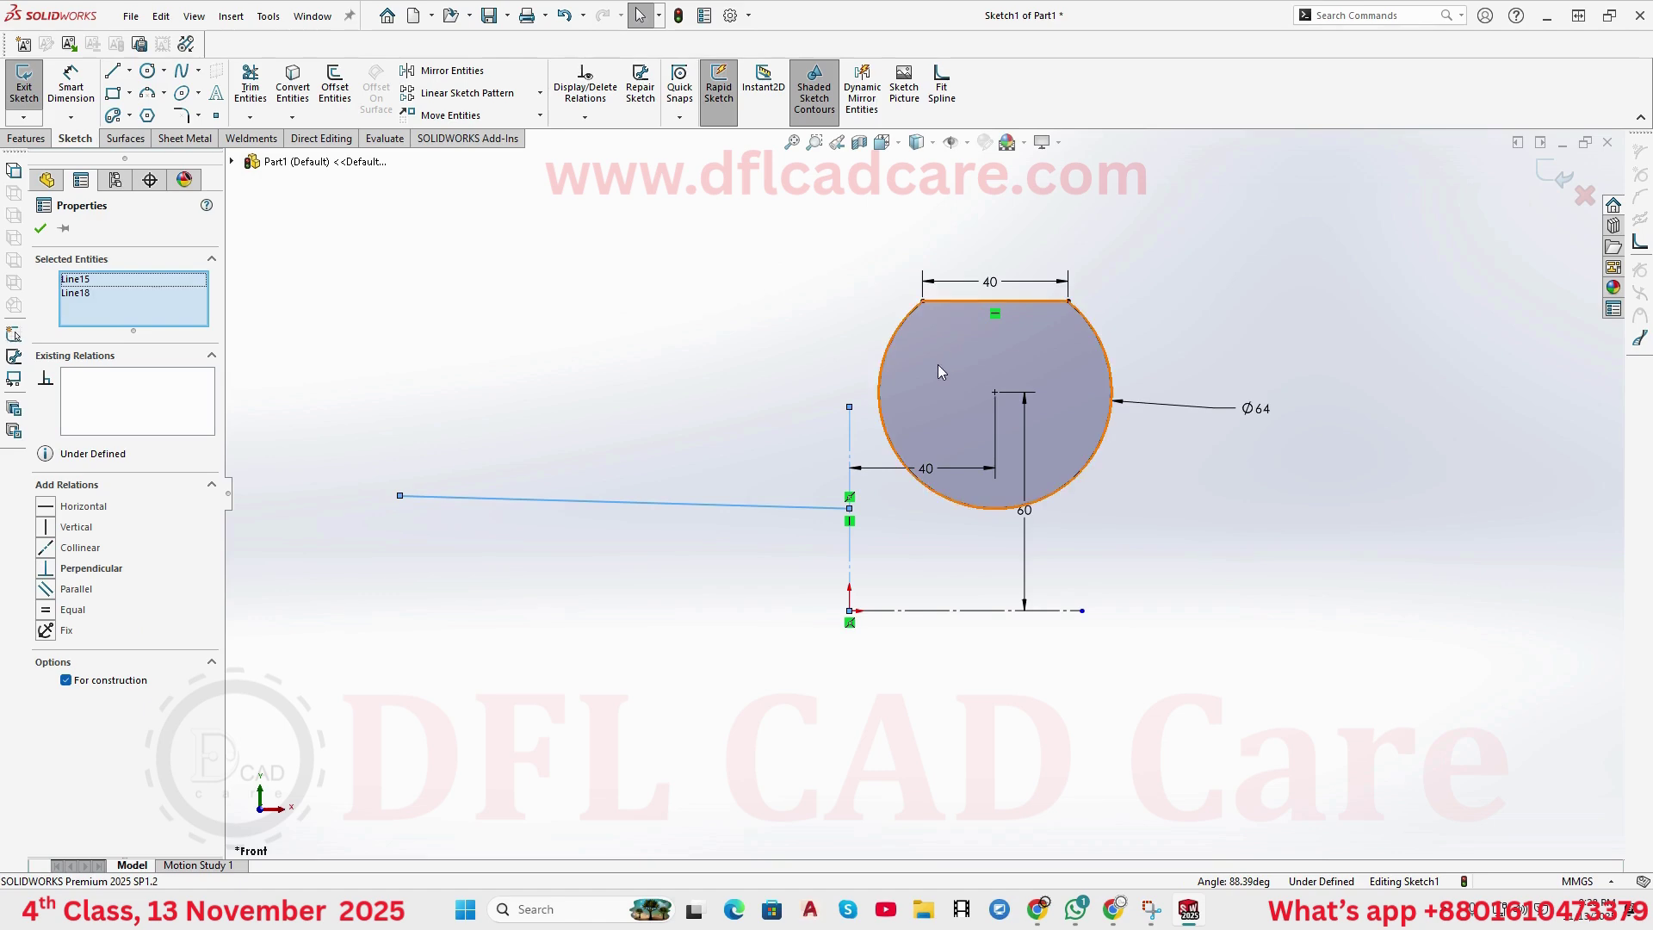
click(805, 532)
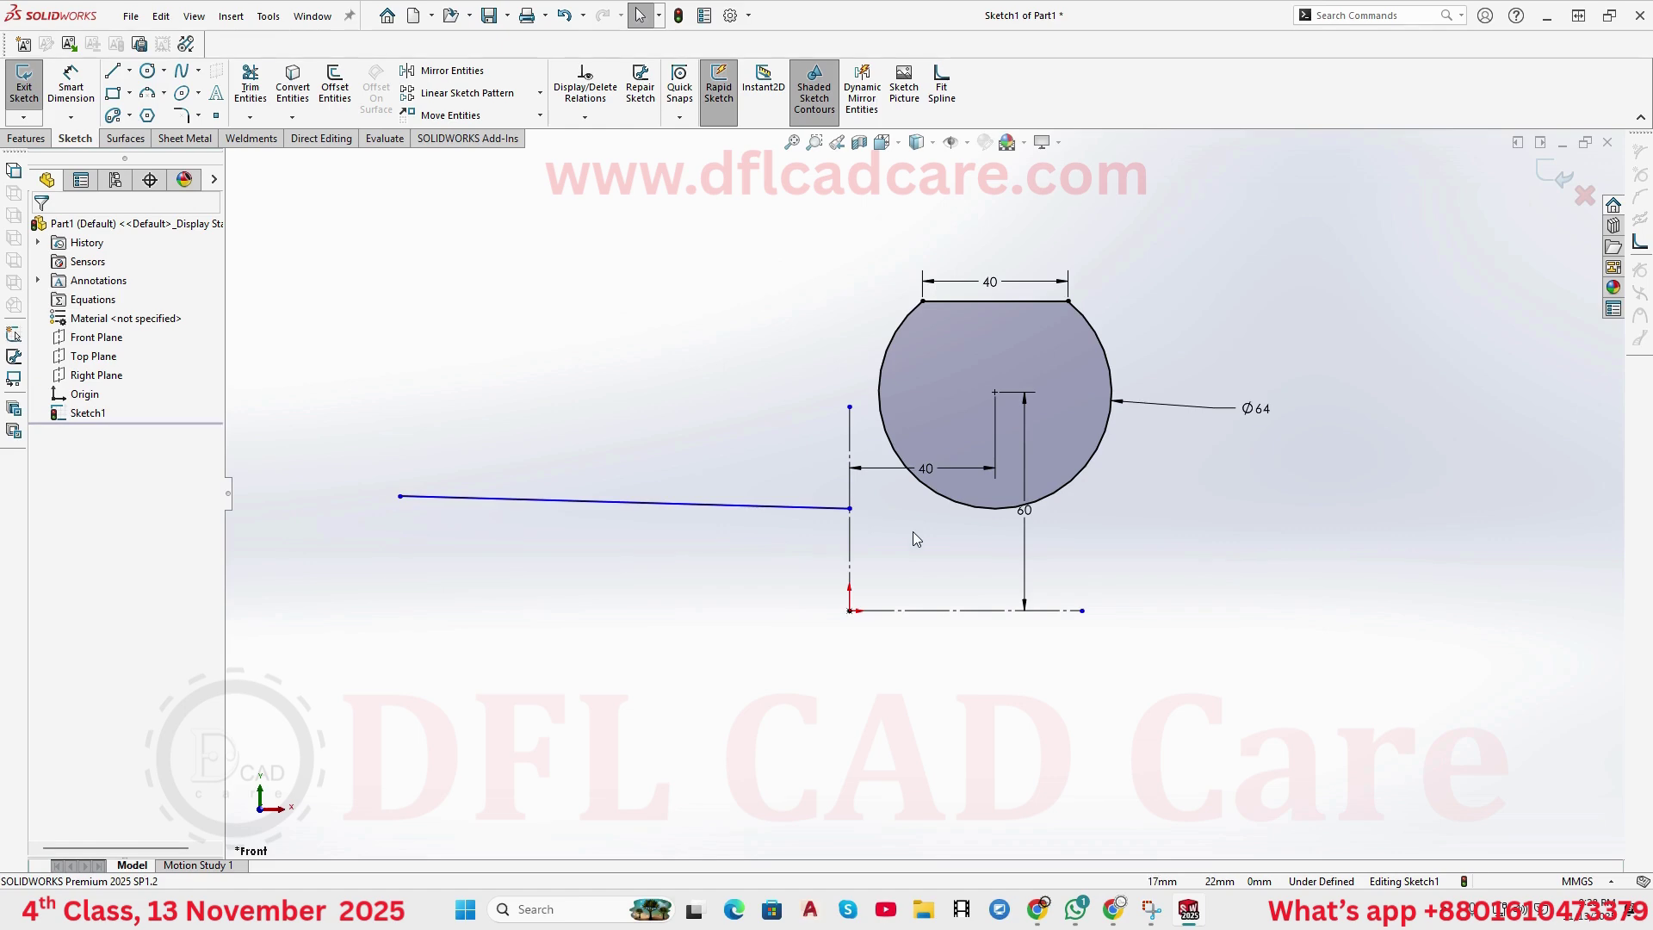
- Add a perpendicular relation between the nearly horizontal line and the vertical centreline
click(817, 510)
ctrl+click(853, 476)
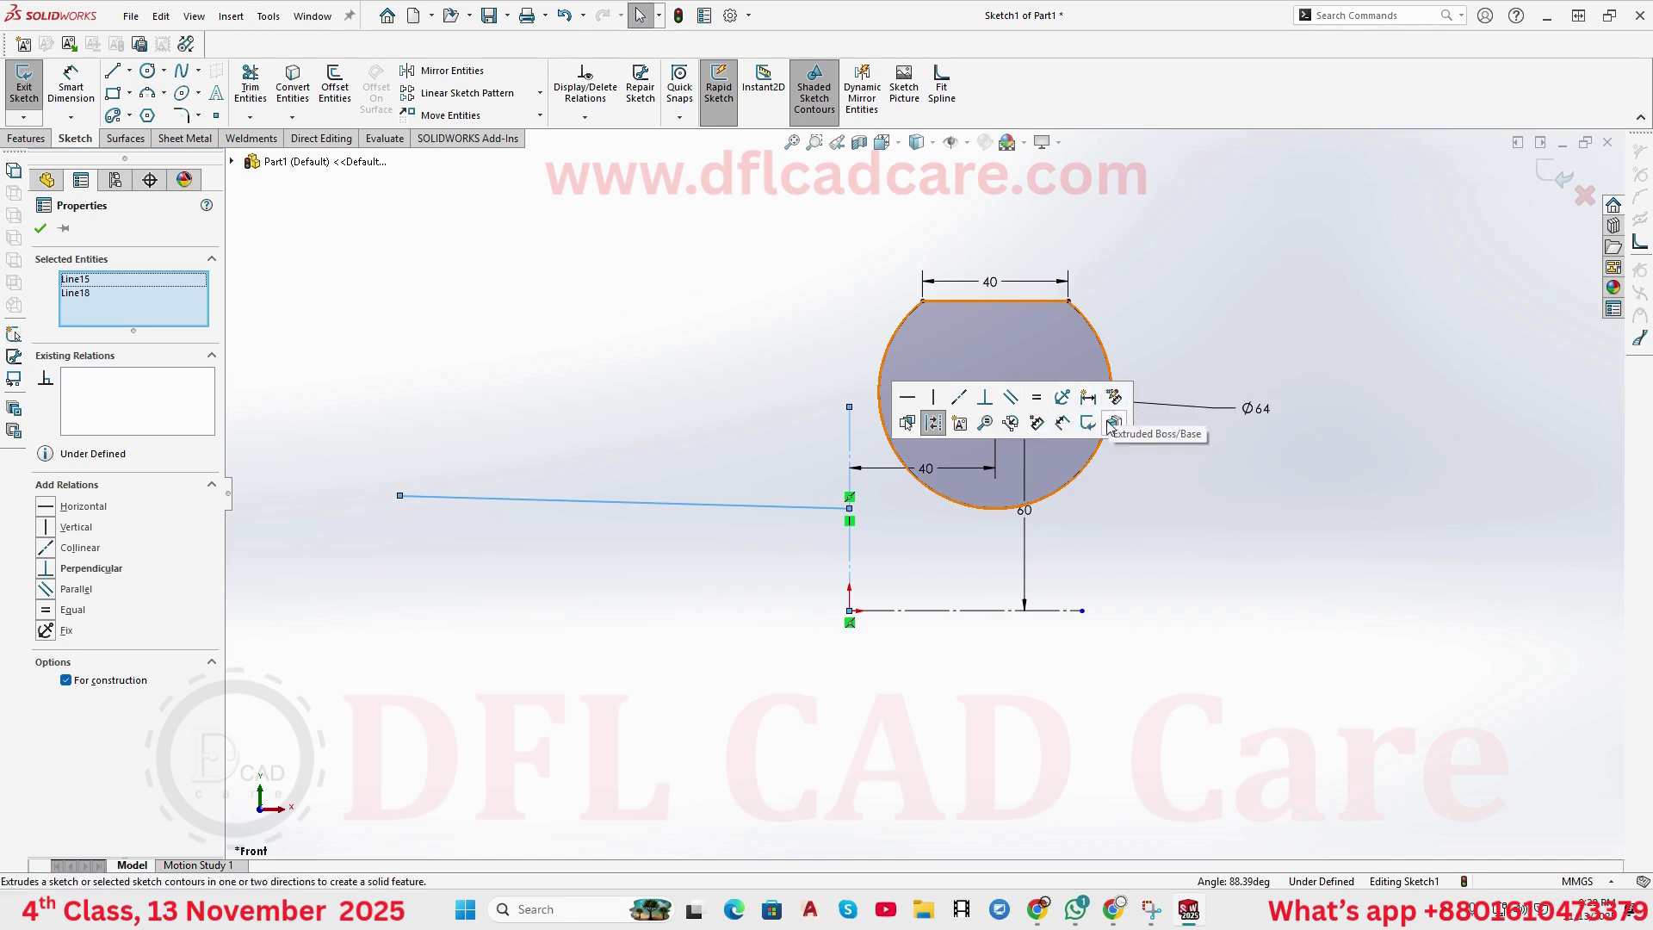
click(996, 403)
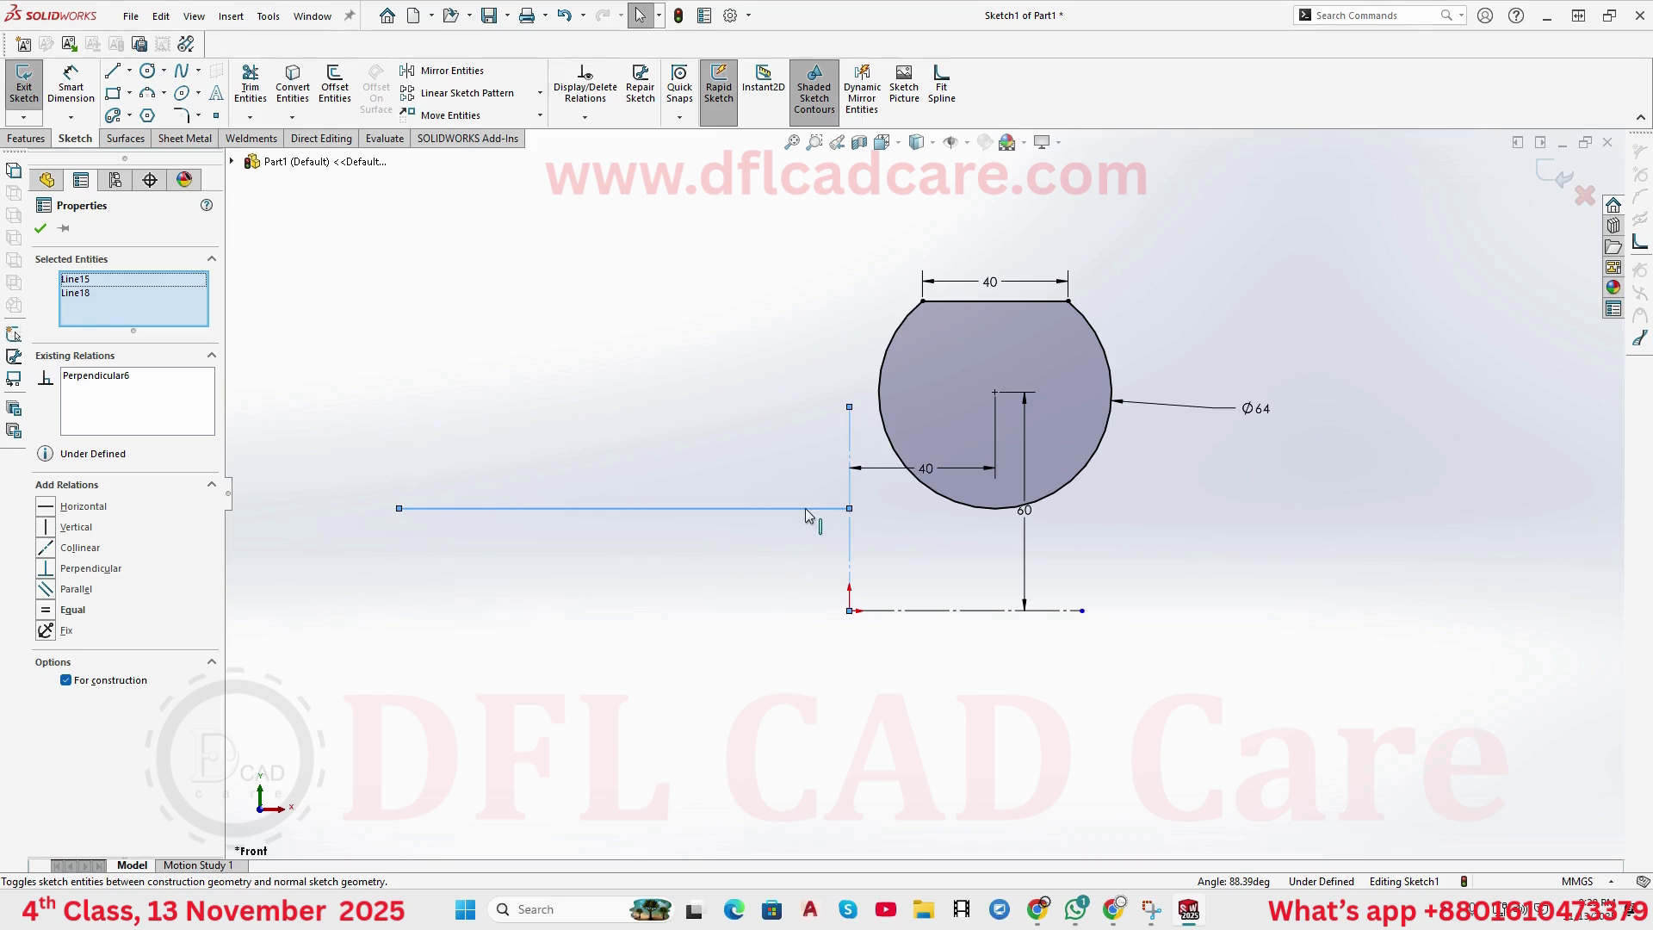
scroll(867, 516, up, 3)
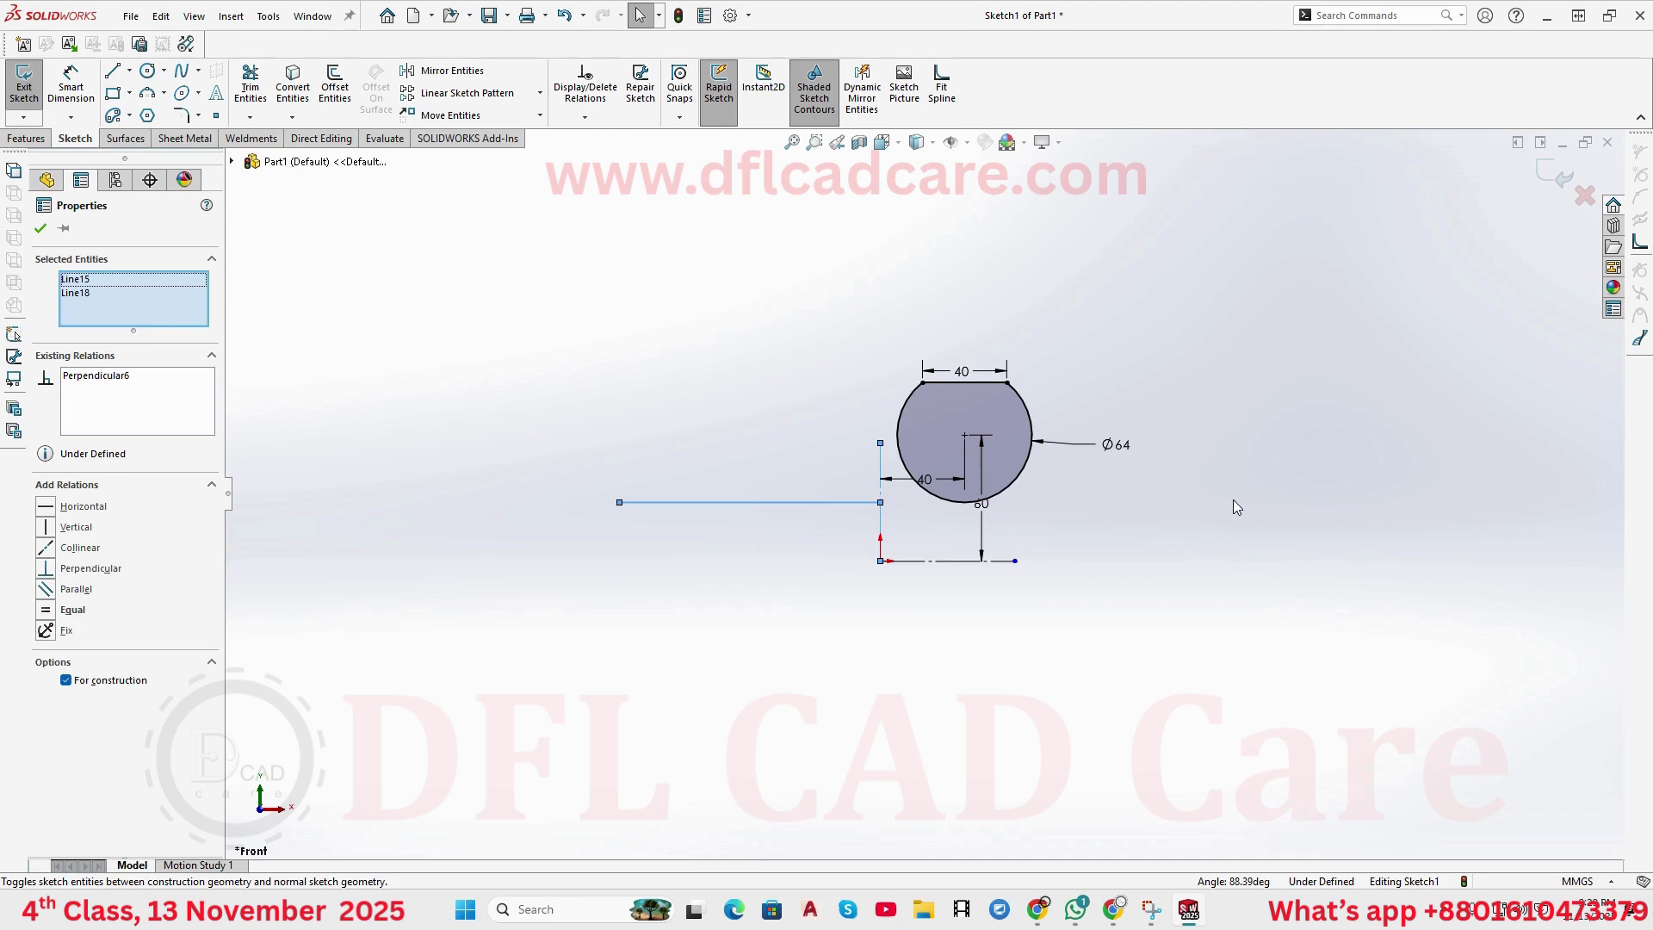
scroll(1262, 389, down, 2)
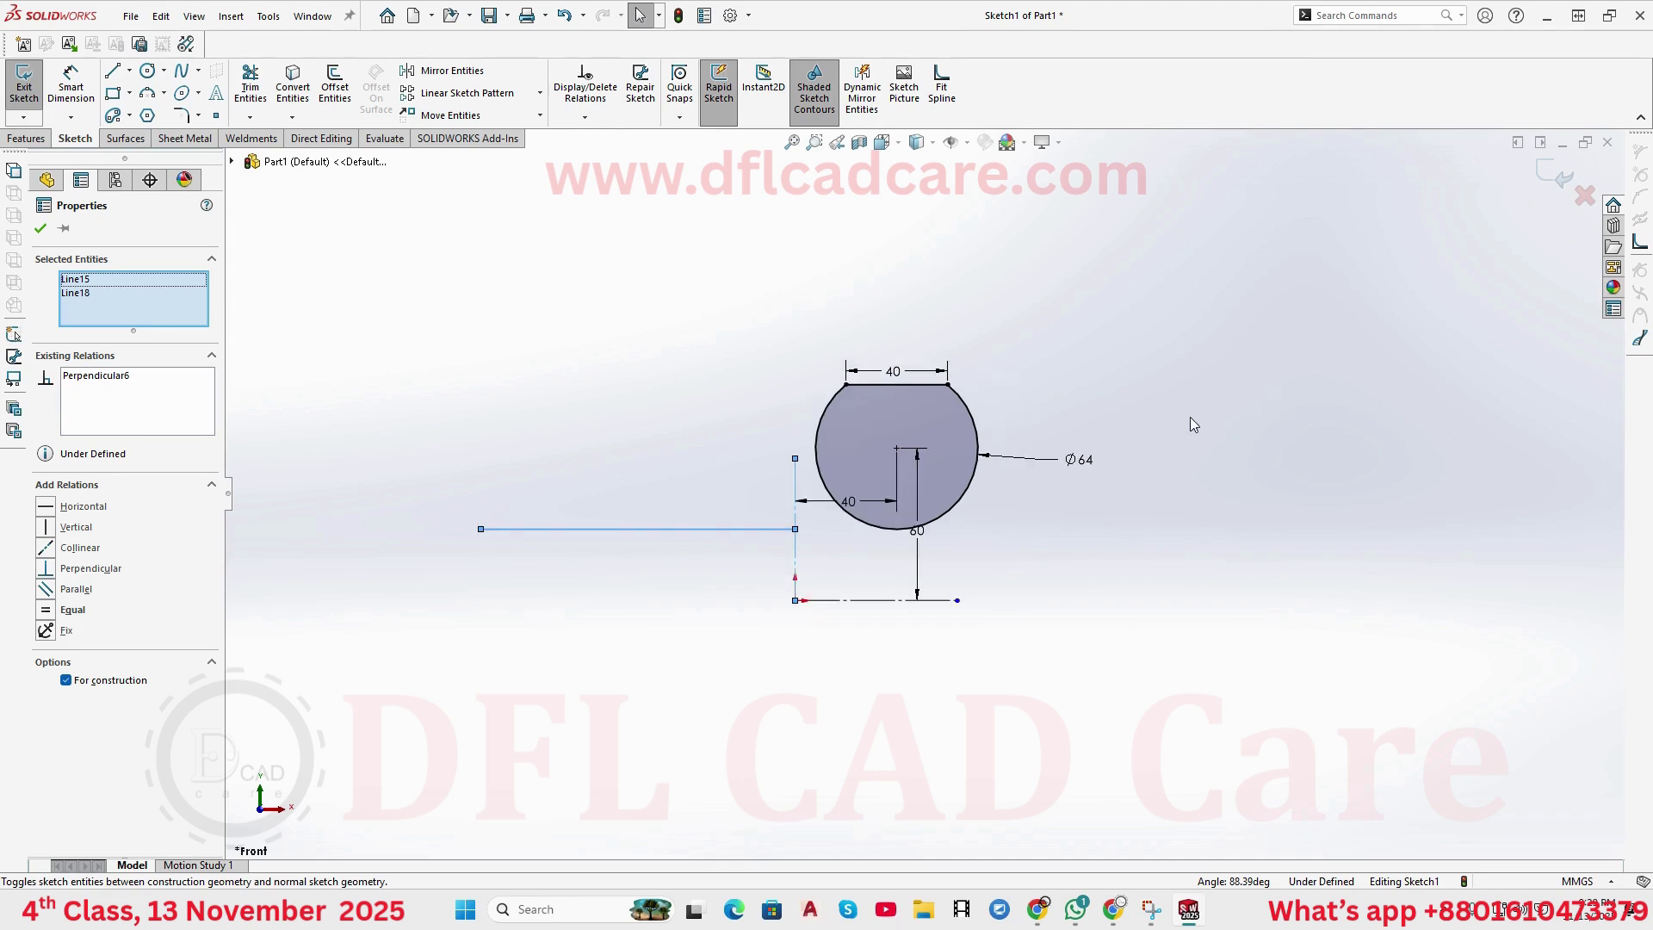
click(1193, 435)
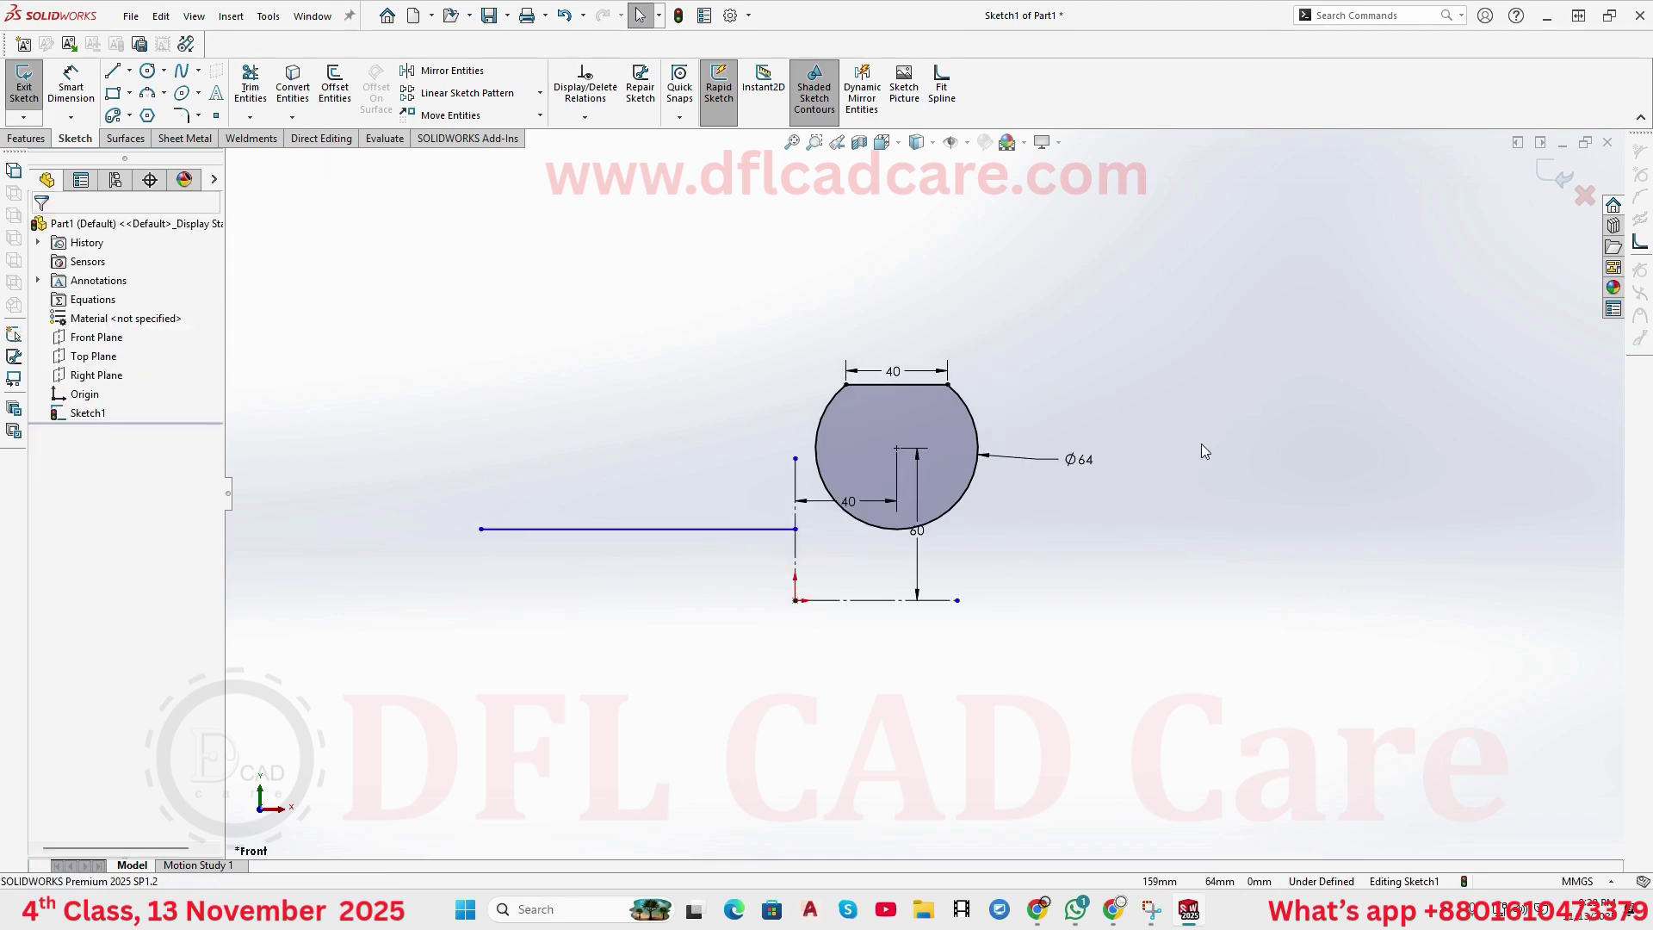
- Sketch a line about 207 mm long, rising to the right at about 32°, to the right of the cut circle profile
click(112, 71)
click(1088, 546)
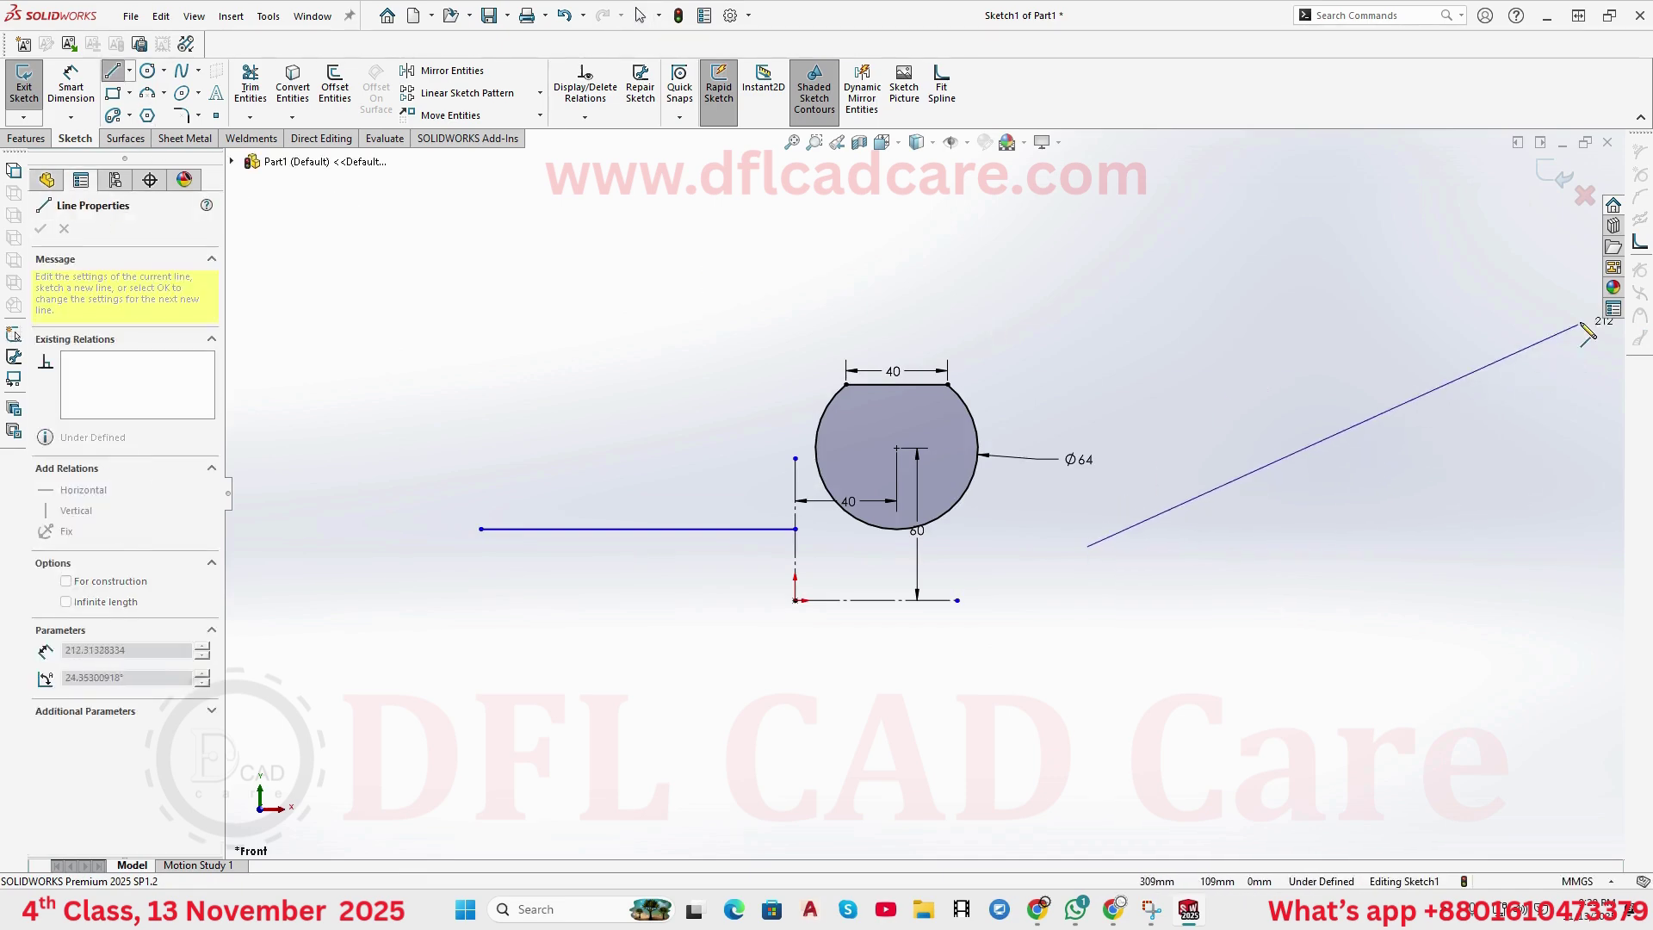
click(1534, 270)
right_click(1574, 274)
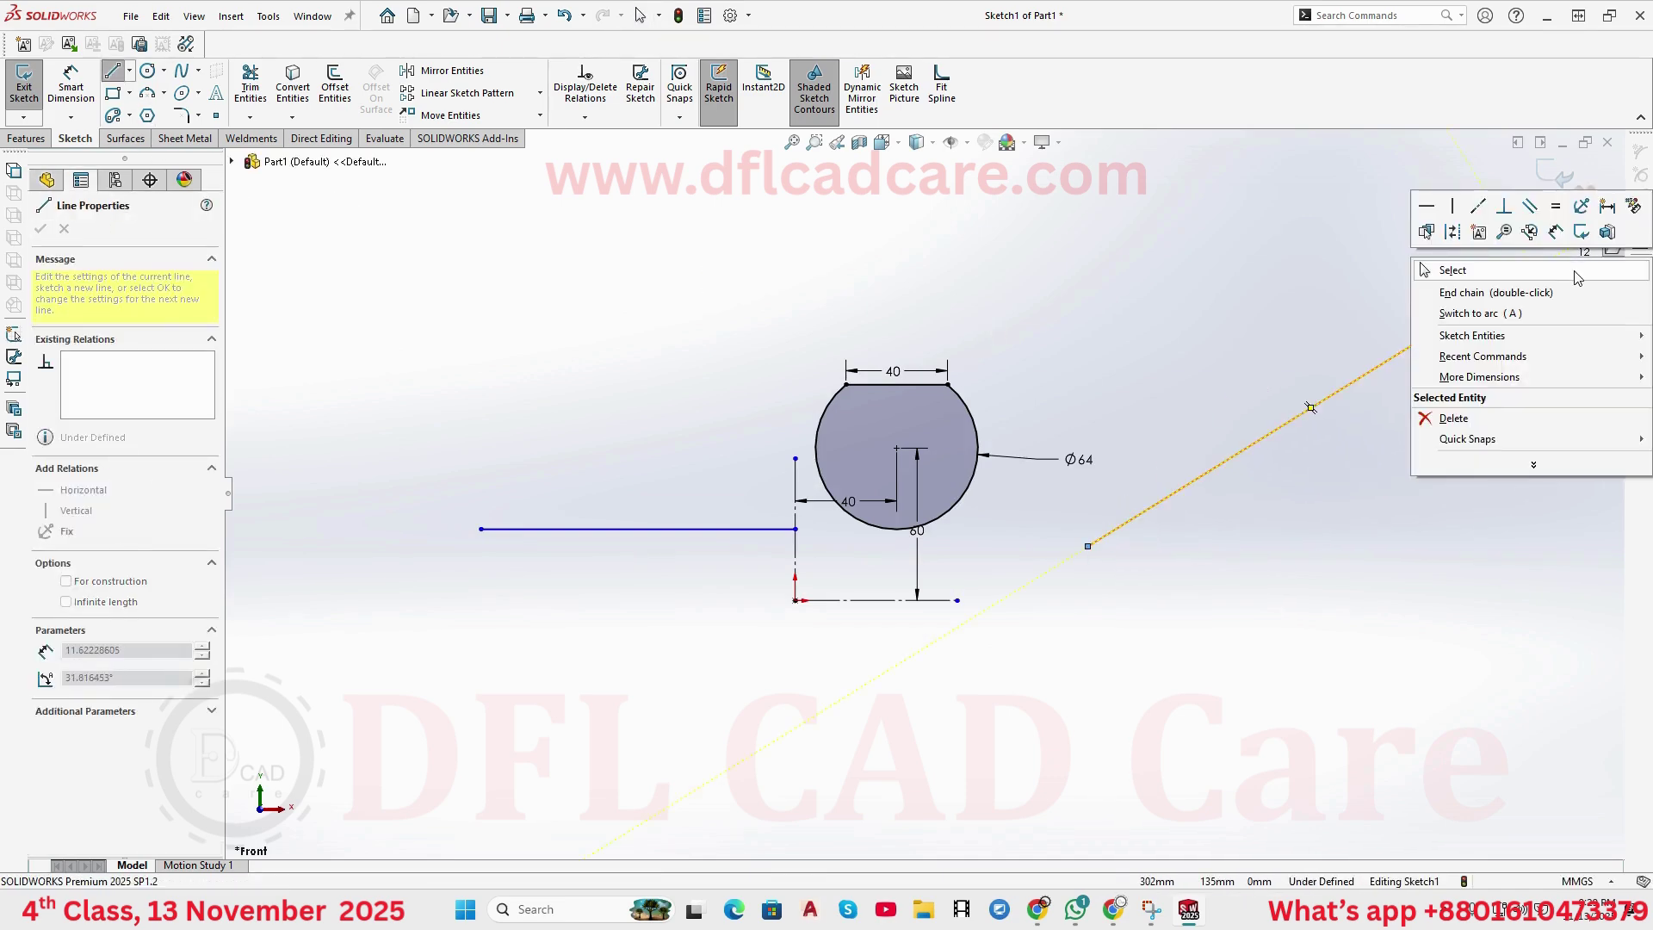
click(1455, 270)
- Sketch a second line starting on the long sloping line near its midpoint and running up to the left
click(120, 75)
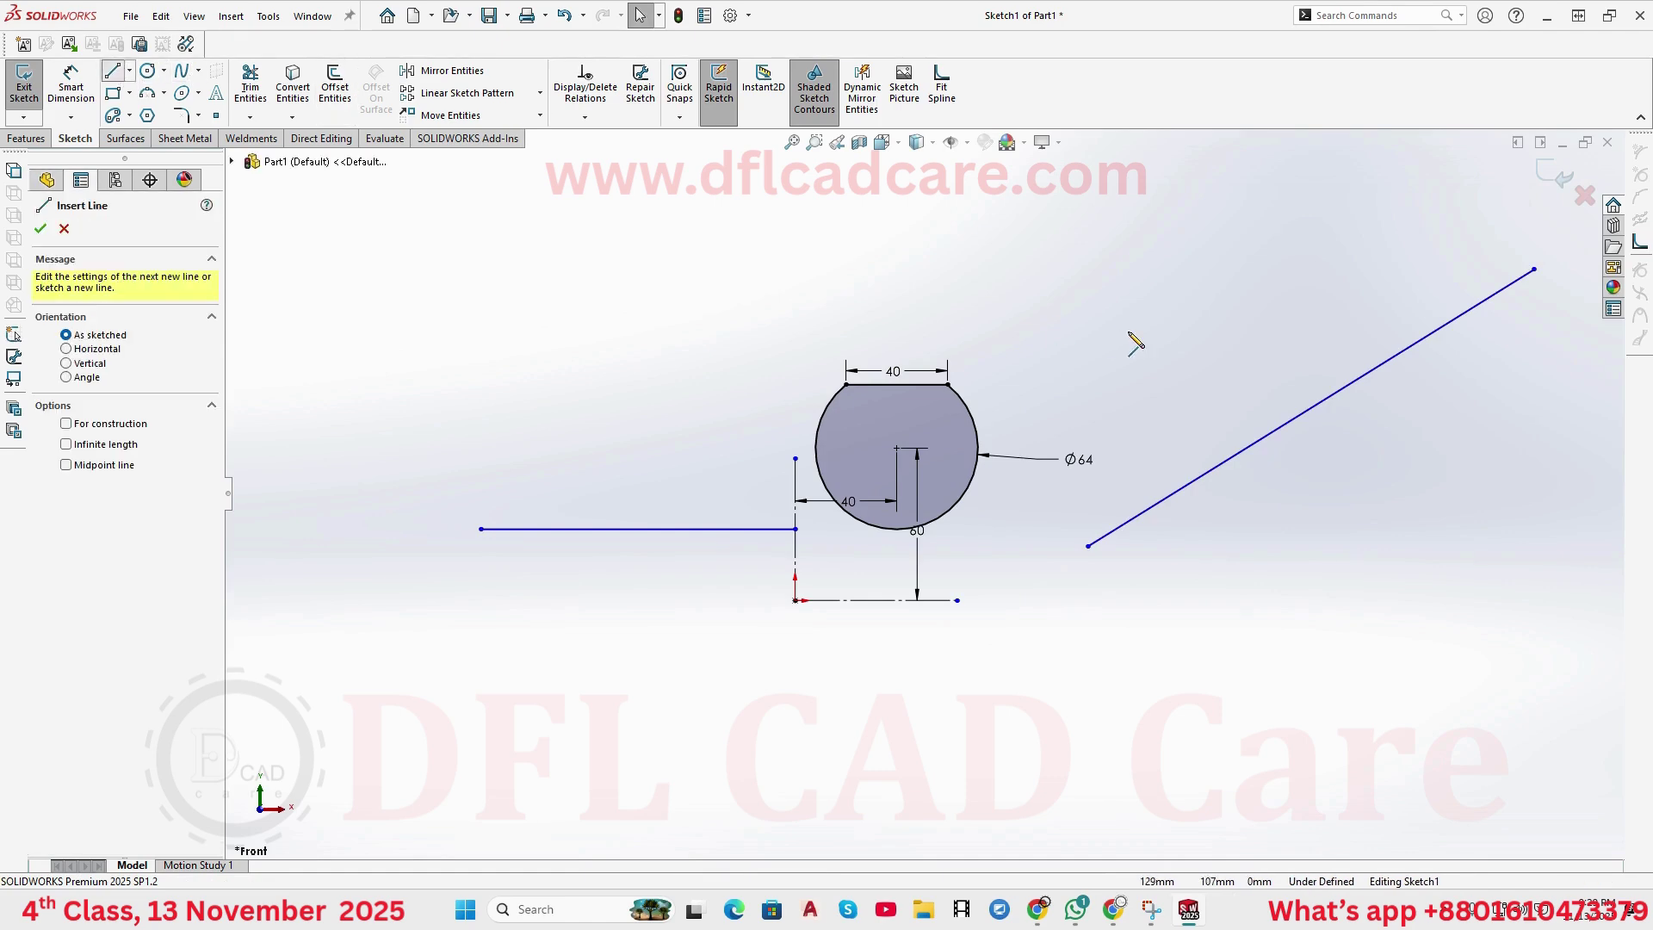
click(1310, 407)
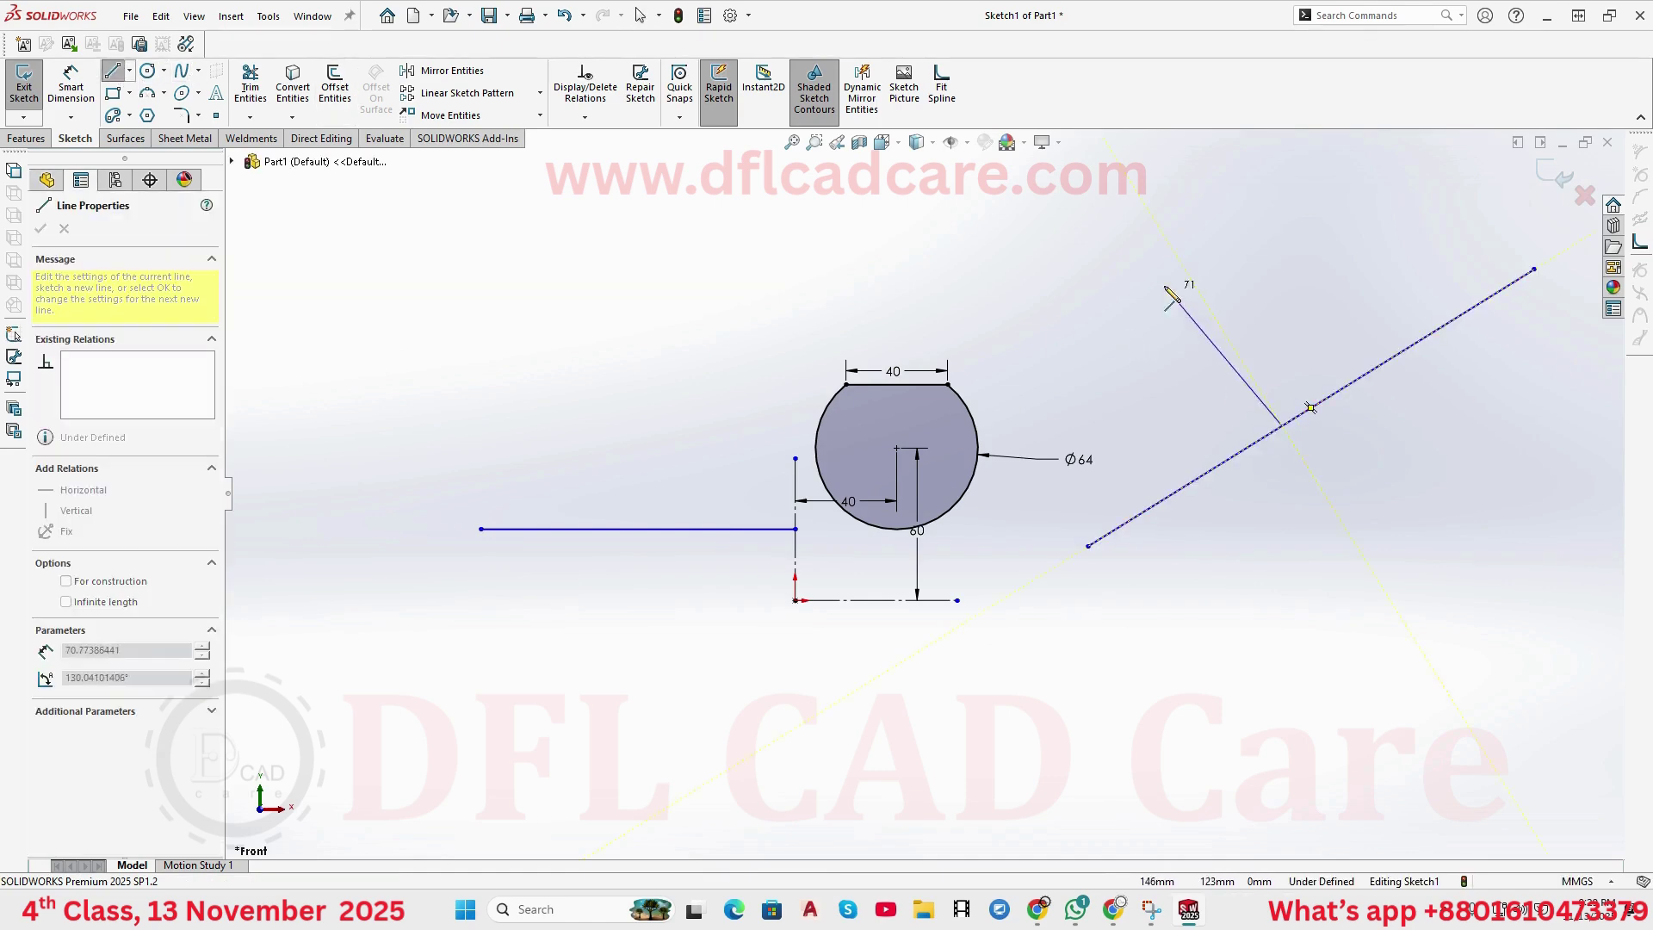
click(1136, 201)
right_click(1223, 159)
click(1244, 177)
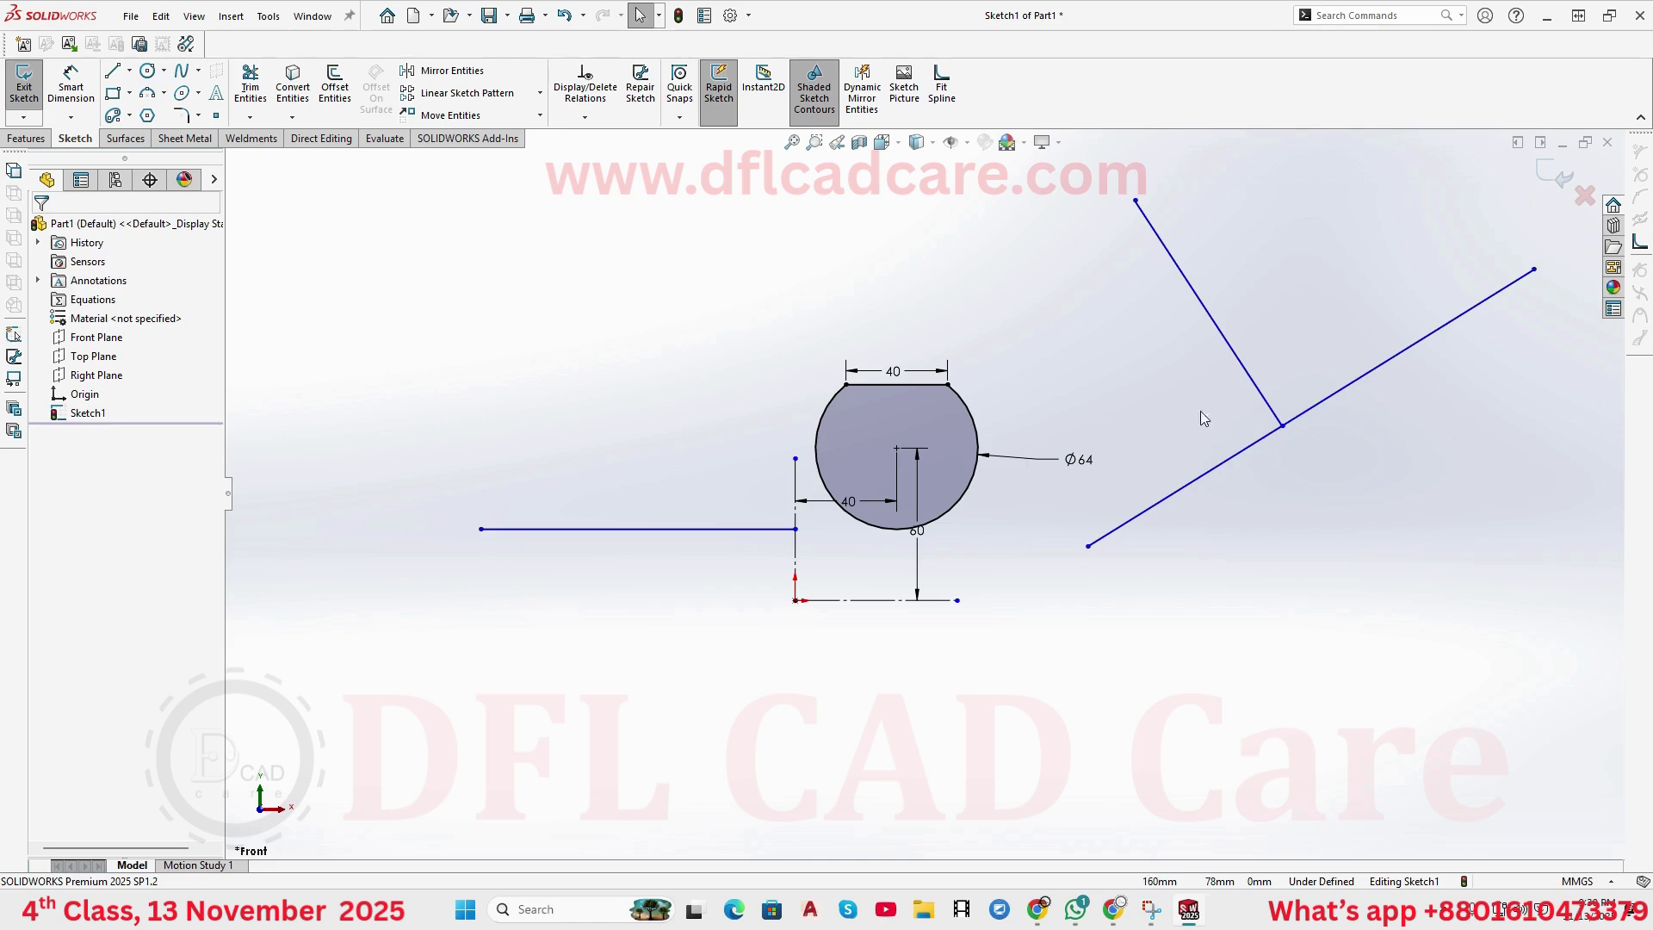
- Add a perpendicular relation between the long sloping line and the second line that starts on it
click(1264, 438)
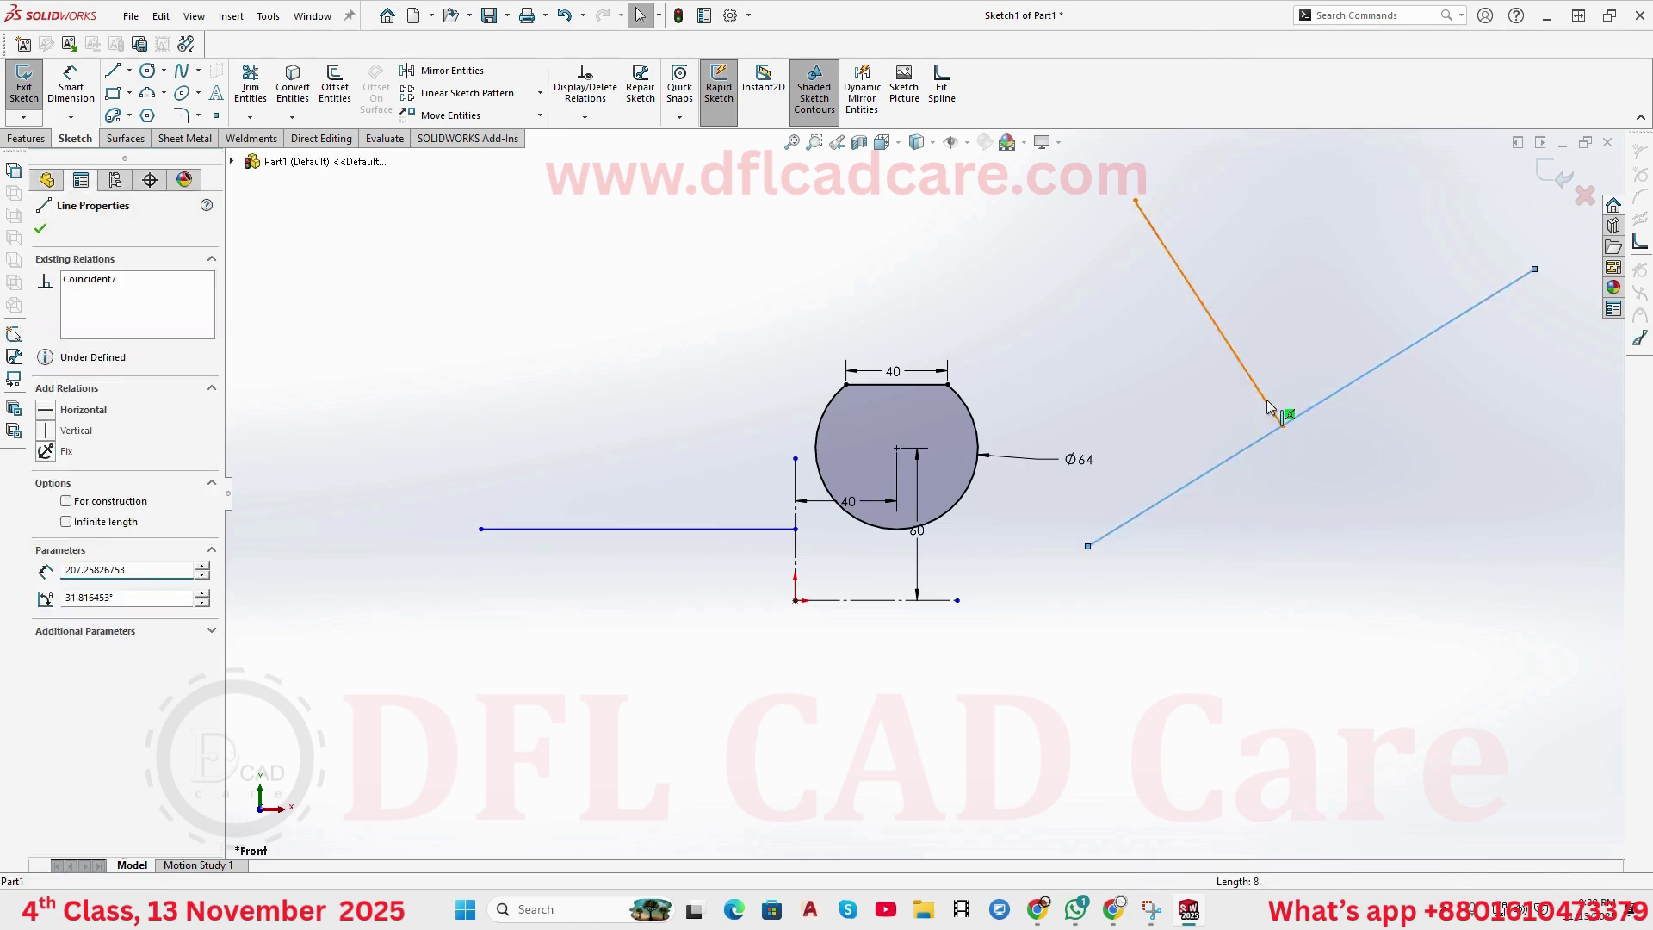
ctrl+click(1268, 403)
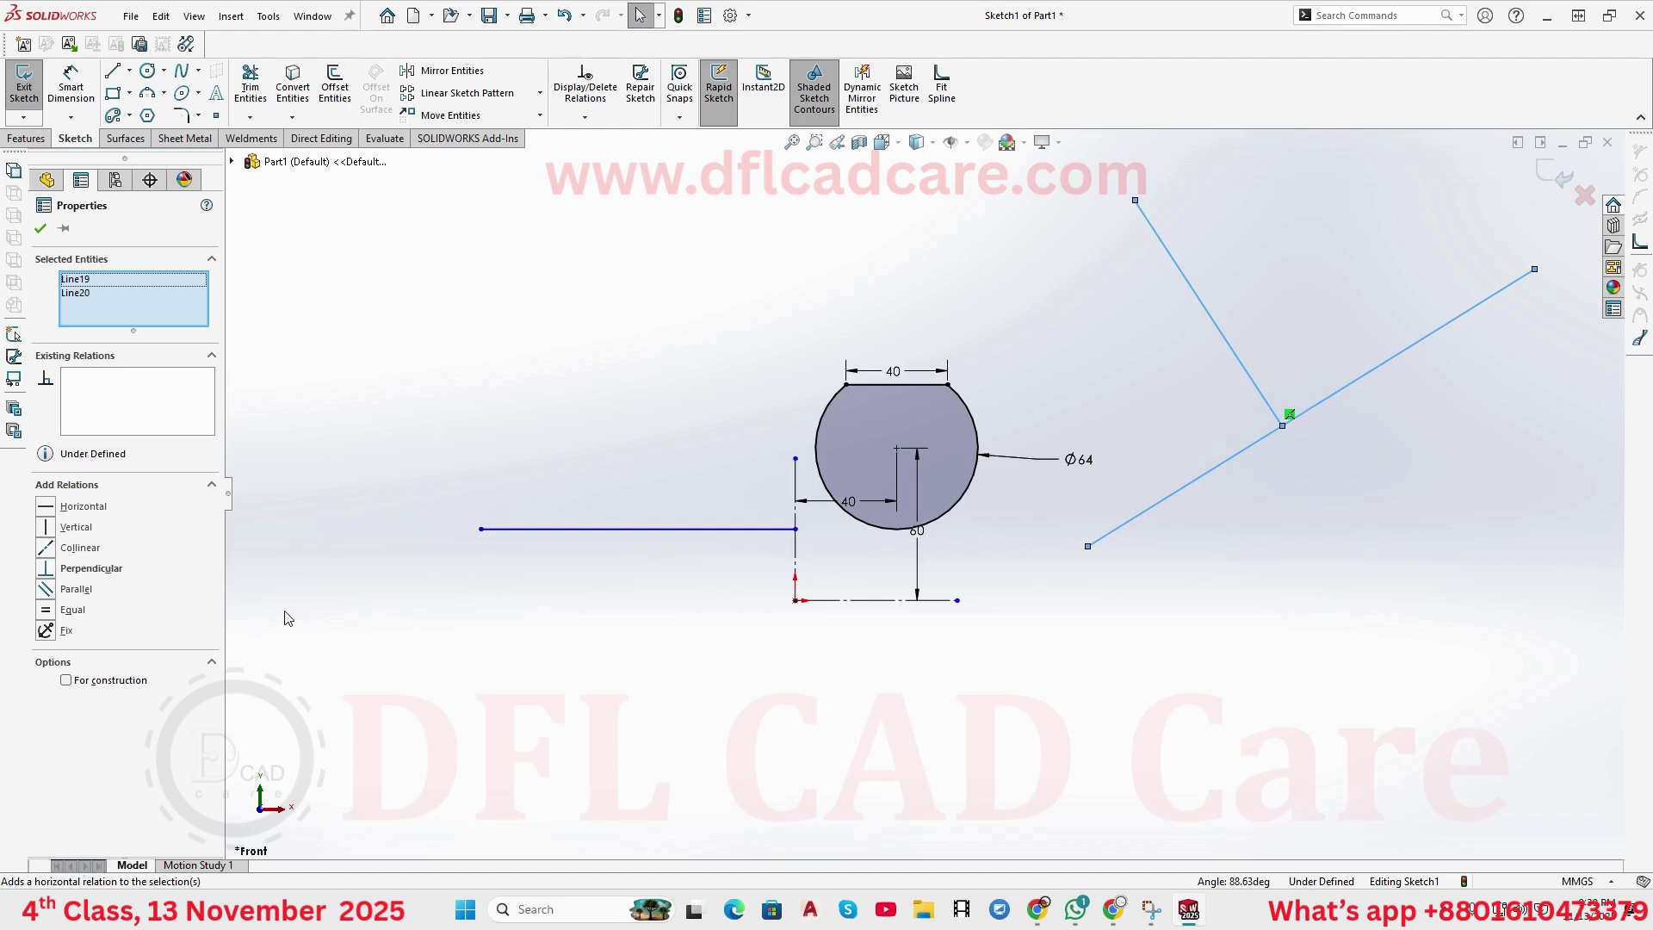
click(49, 579)
click(1204, 613)
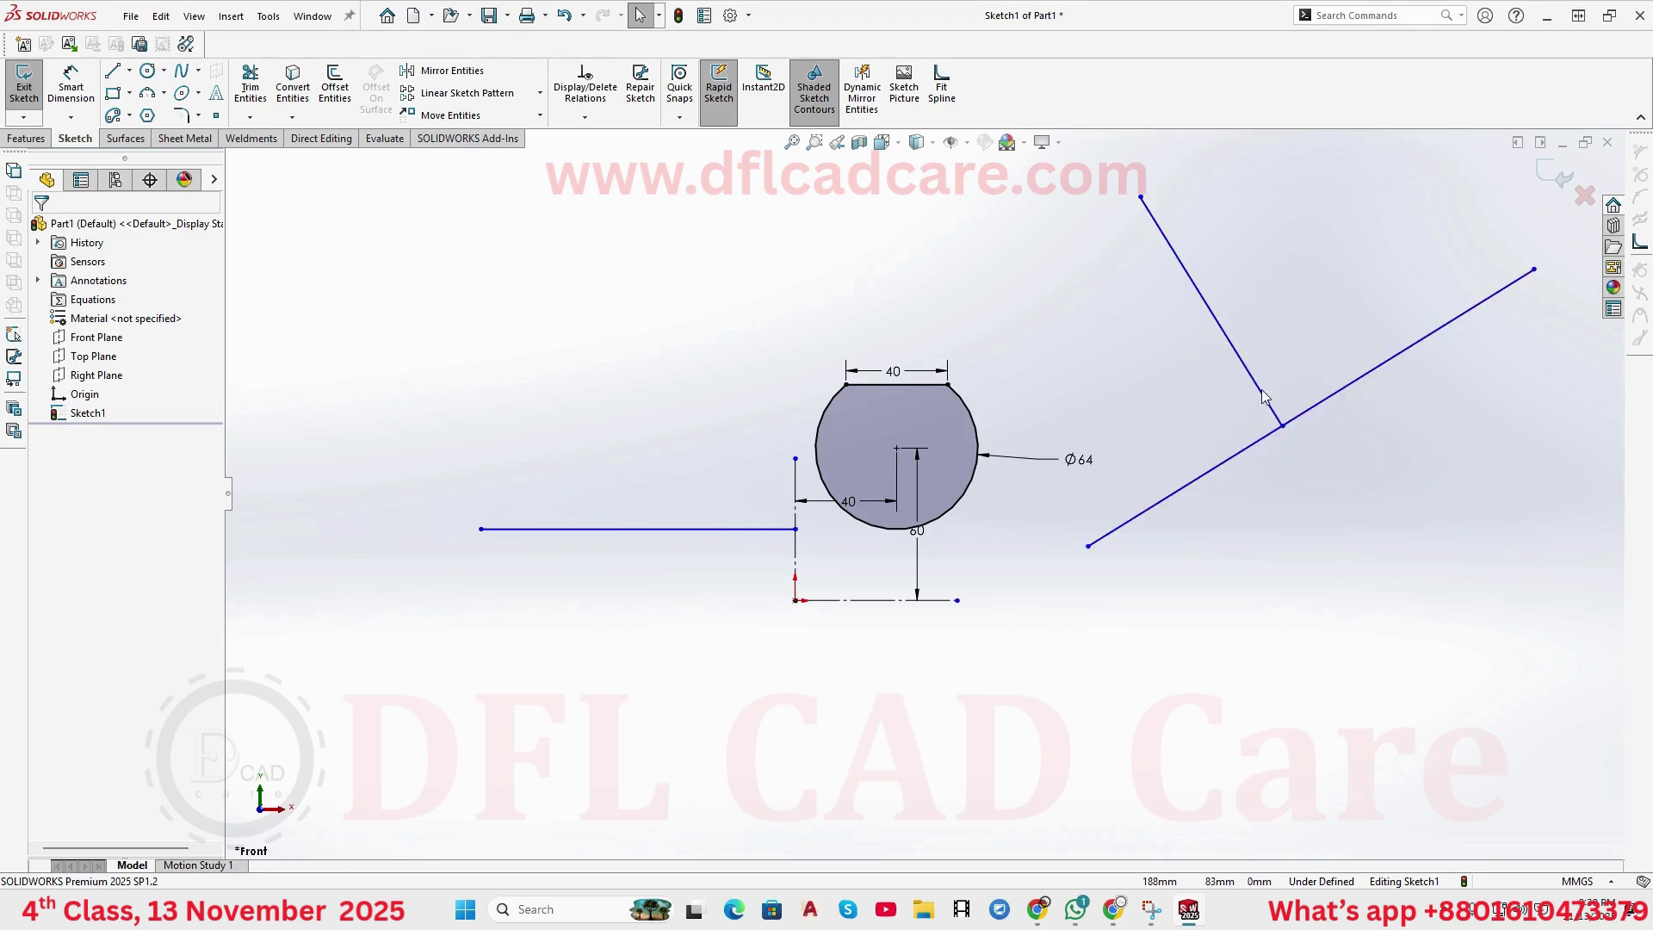
- Examine the existing relations of the long sloping line and their markers where the two lines meet
scroll(809, 508, down, 3)
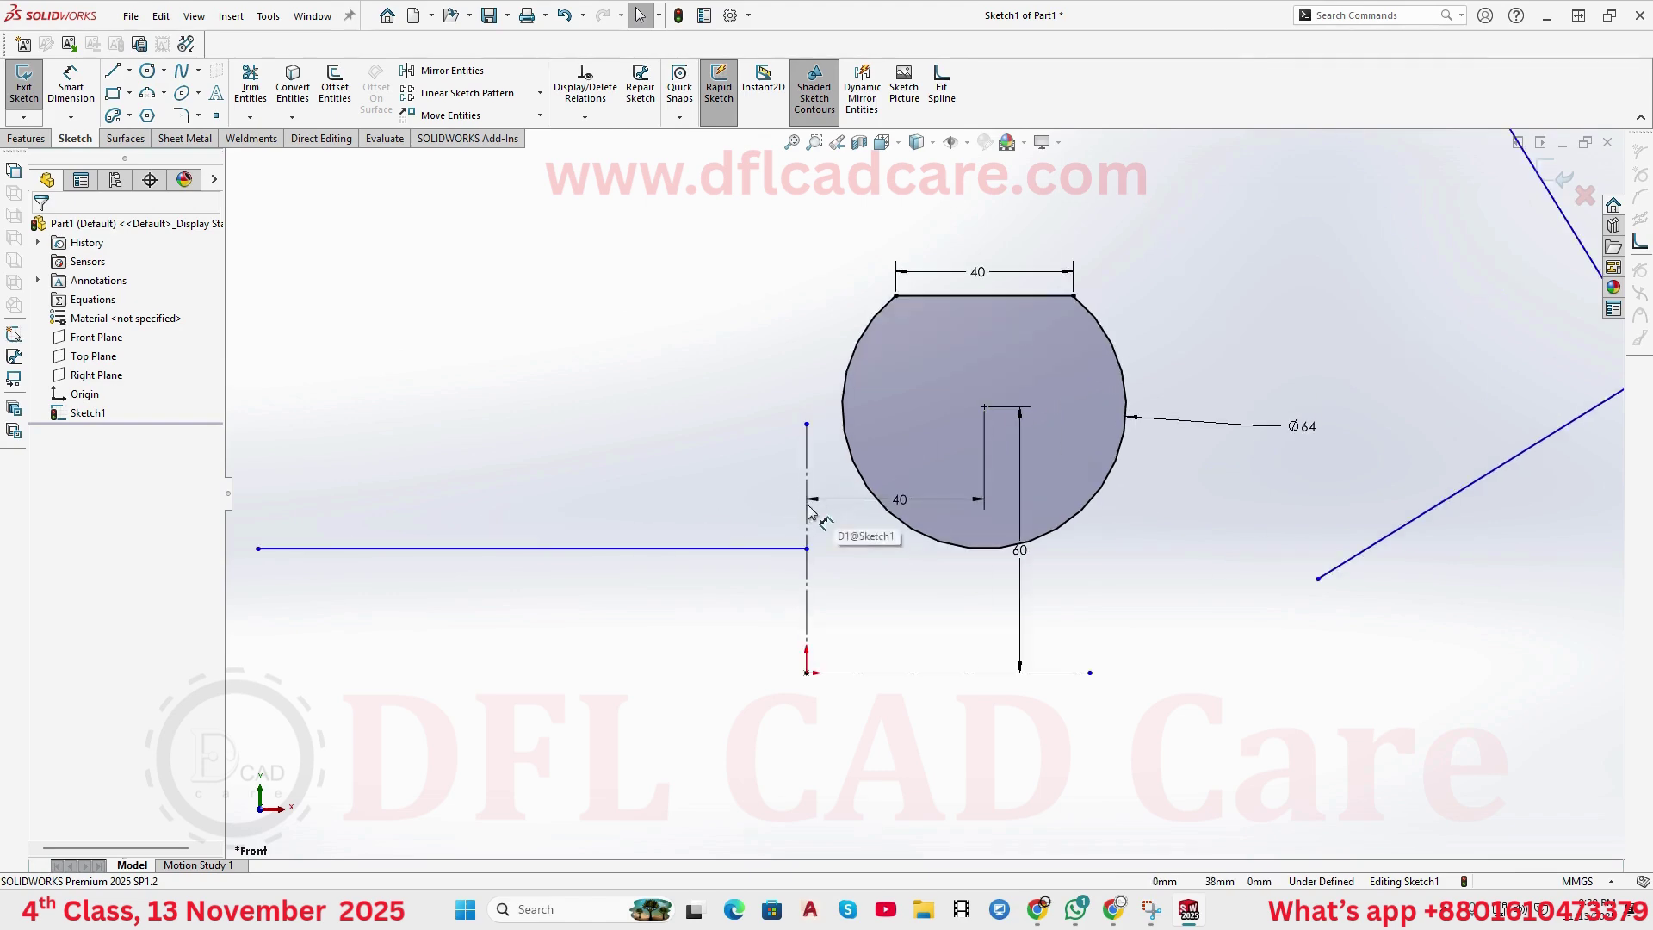
scroll(1211, 456, up, 4)
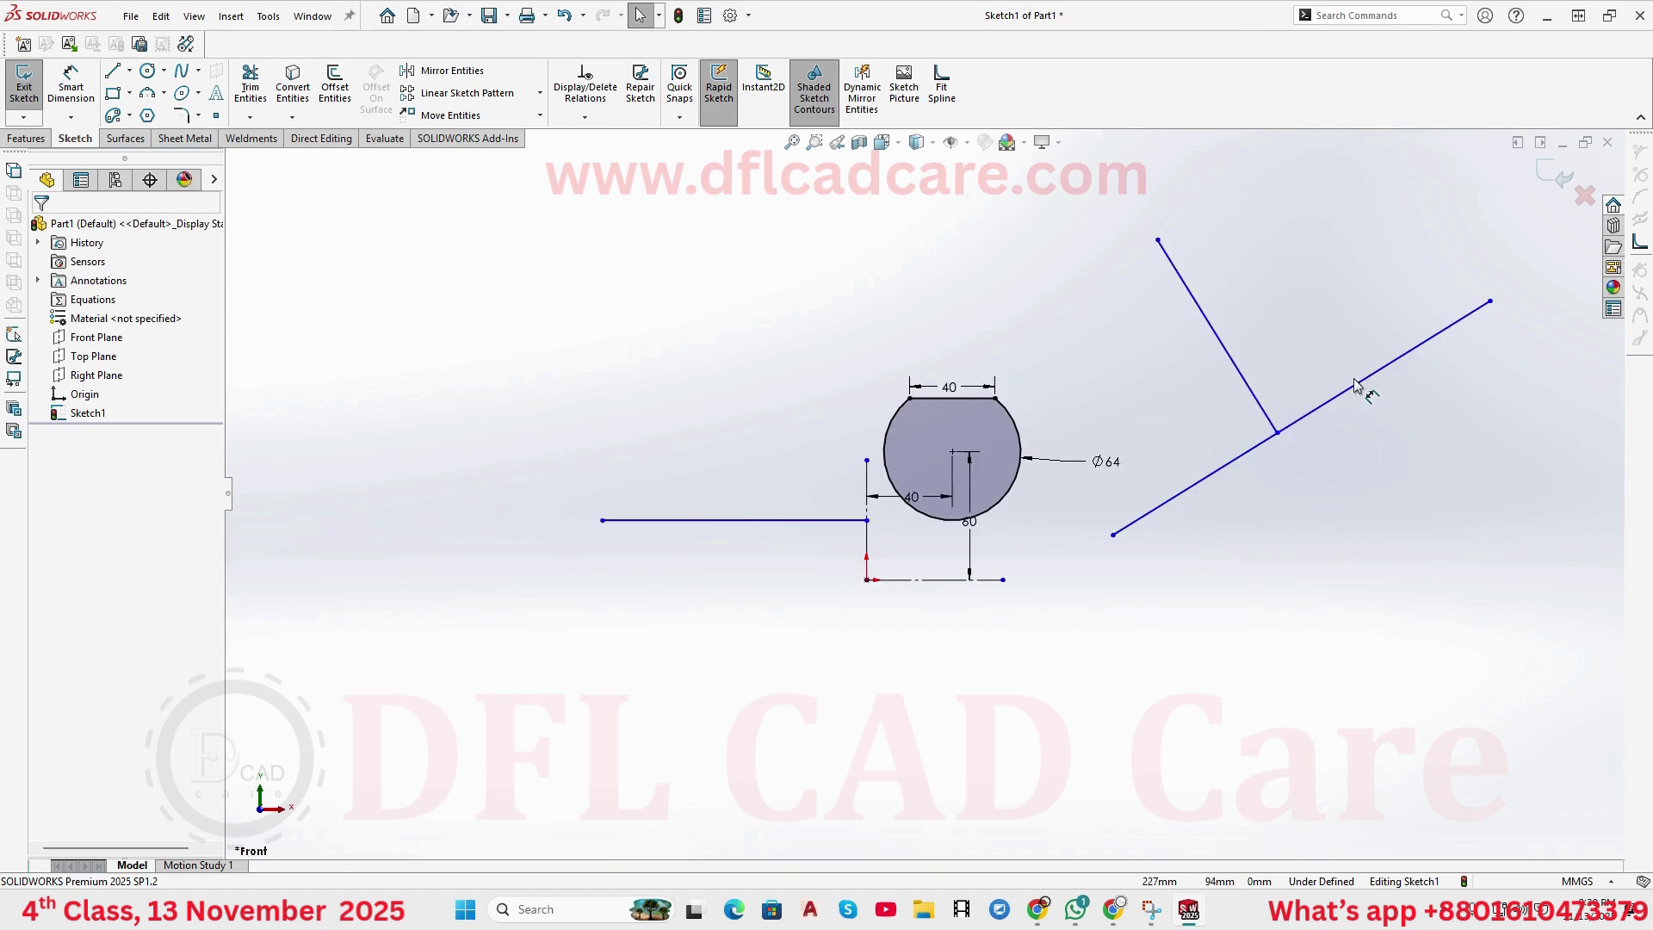
scroll(1463, 388, down, 4)
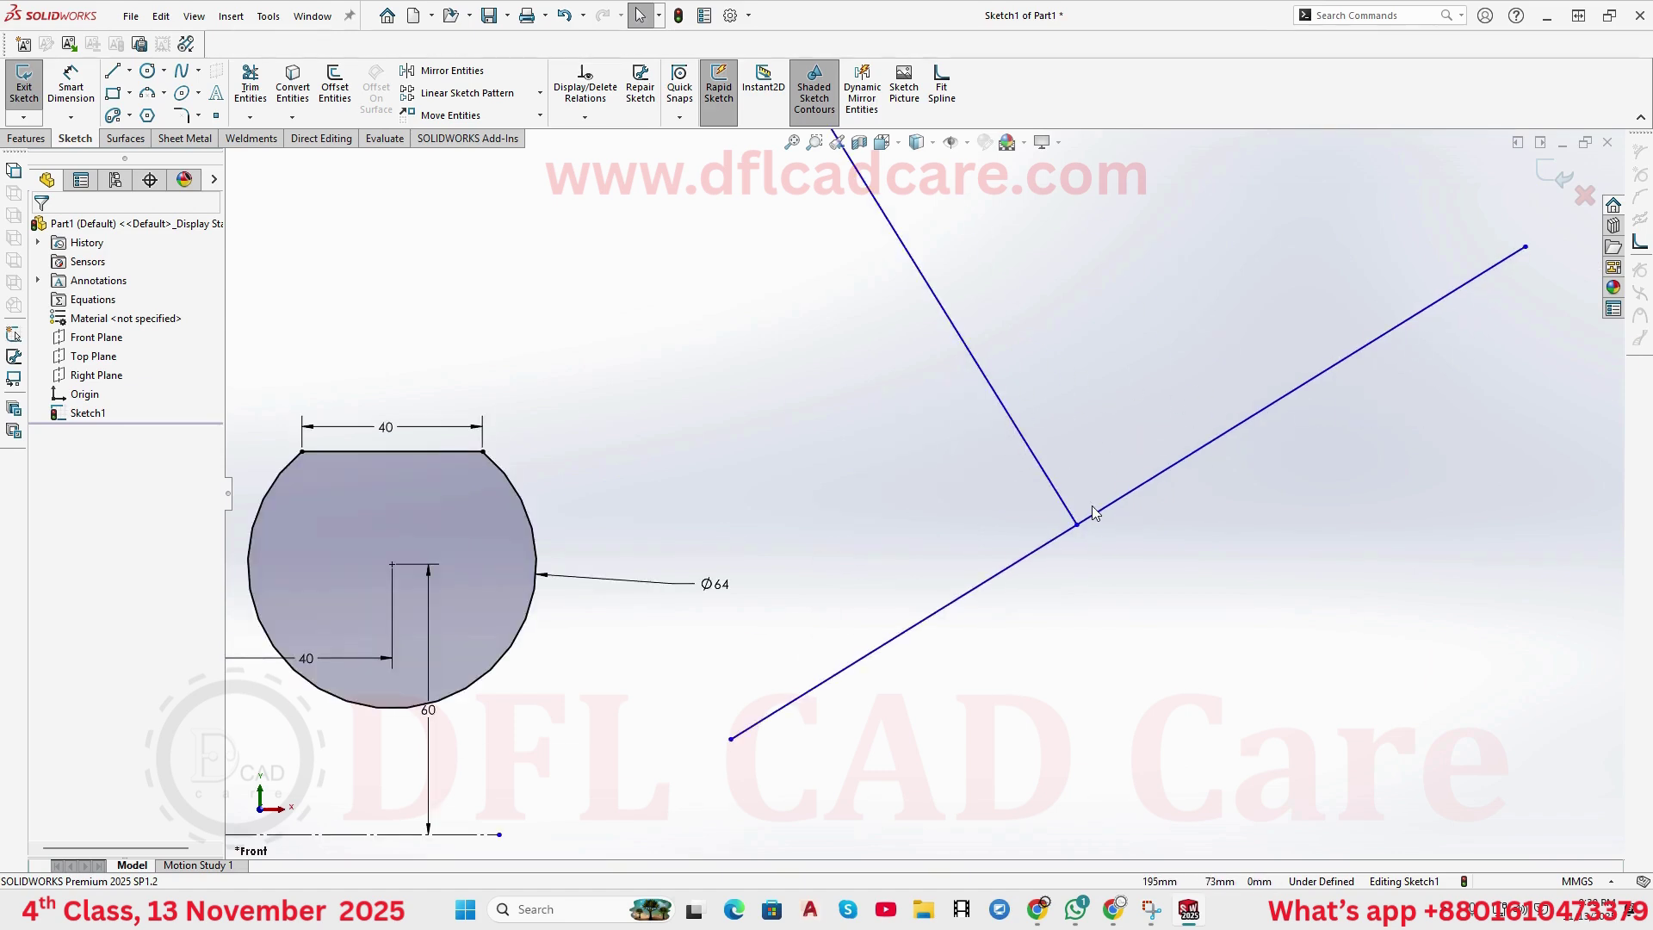
scroll(1092, 509, up, 2)
scroll(1095, 484, down, 2)
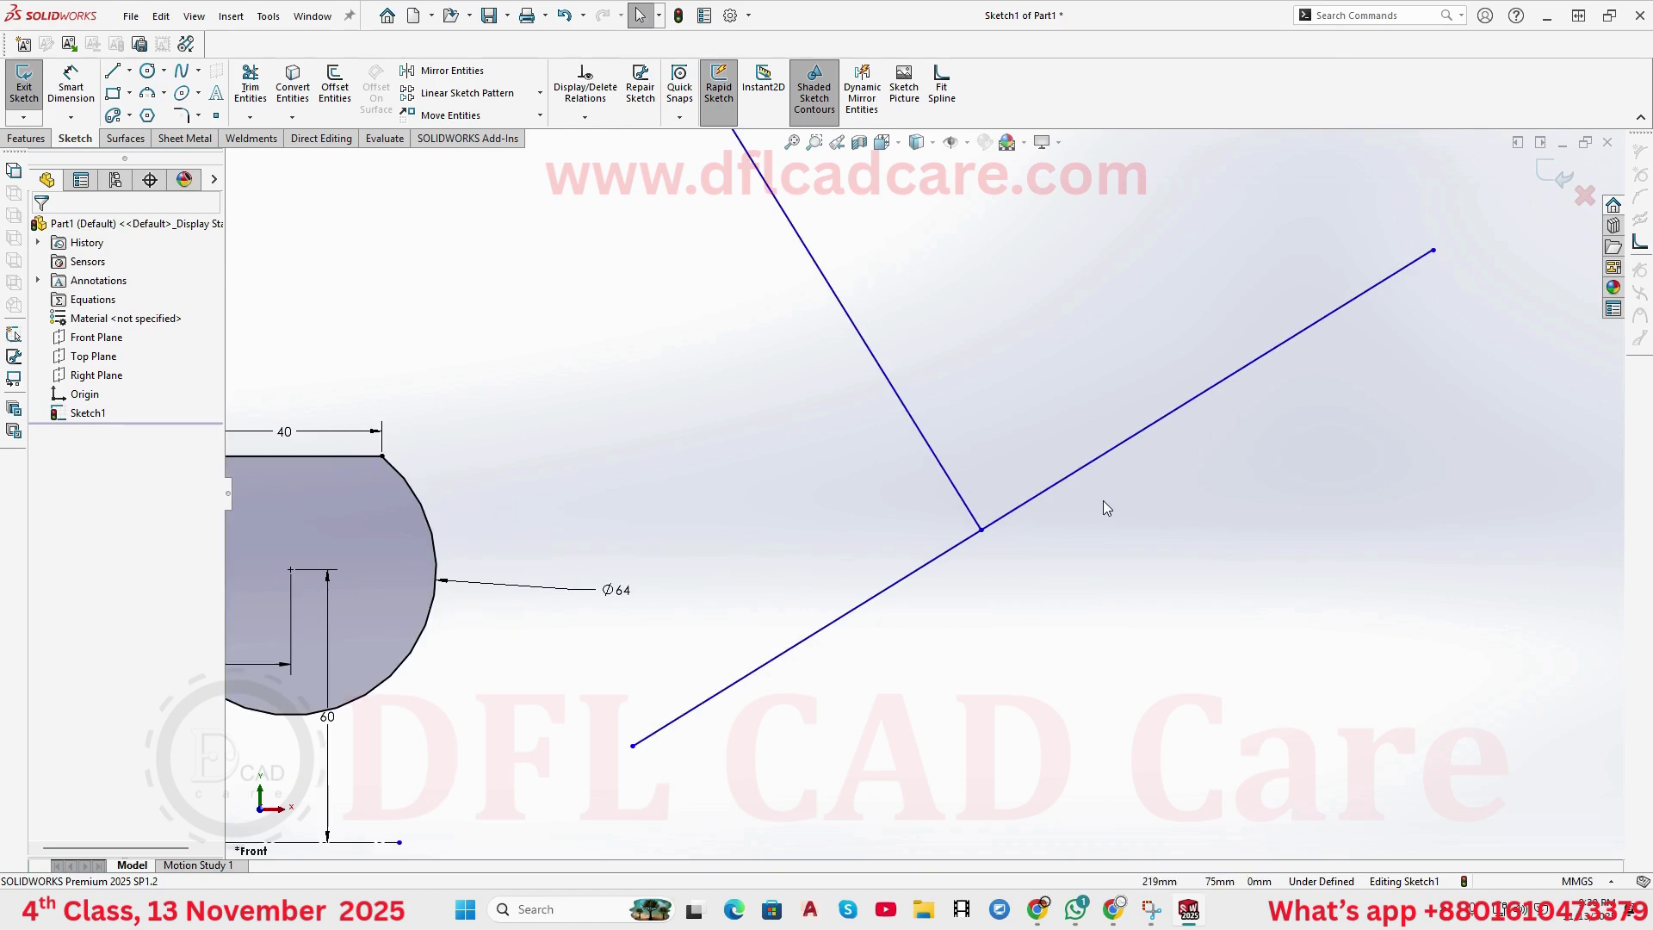
scroll(1100, 505, up, 3)
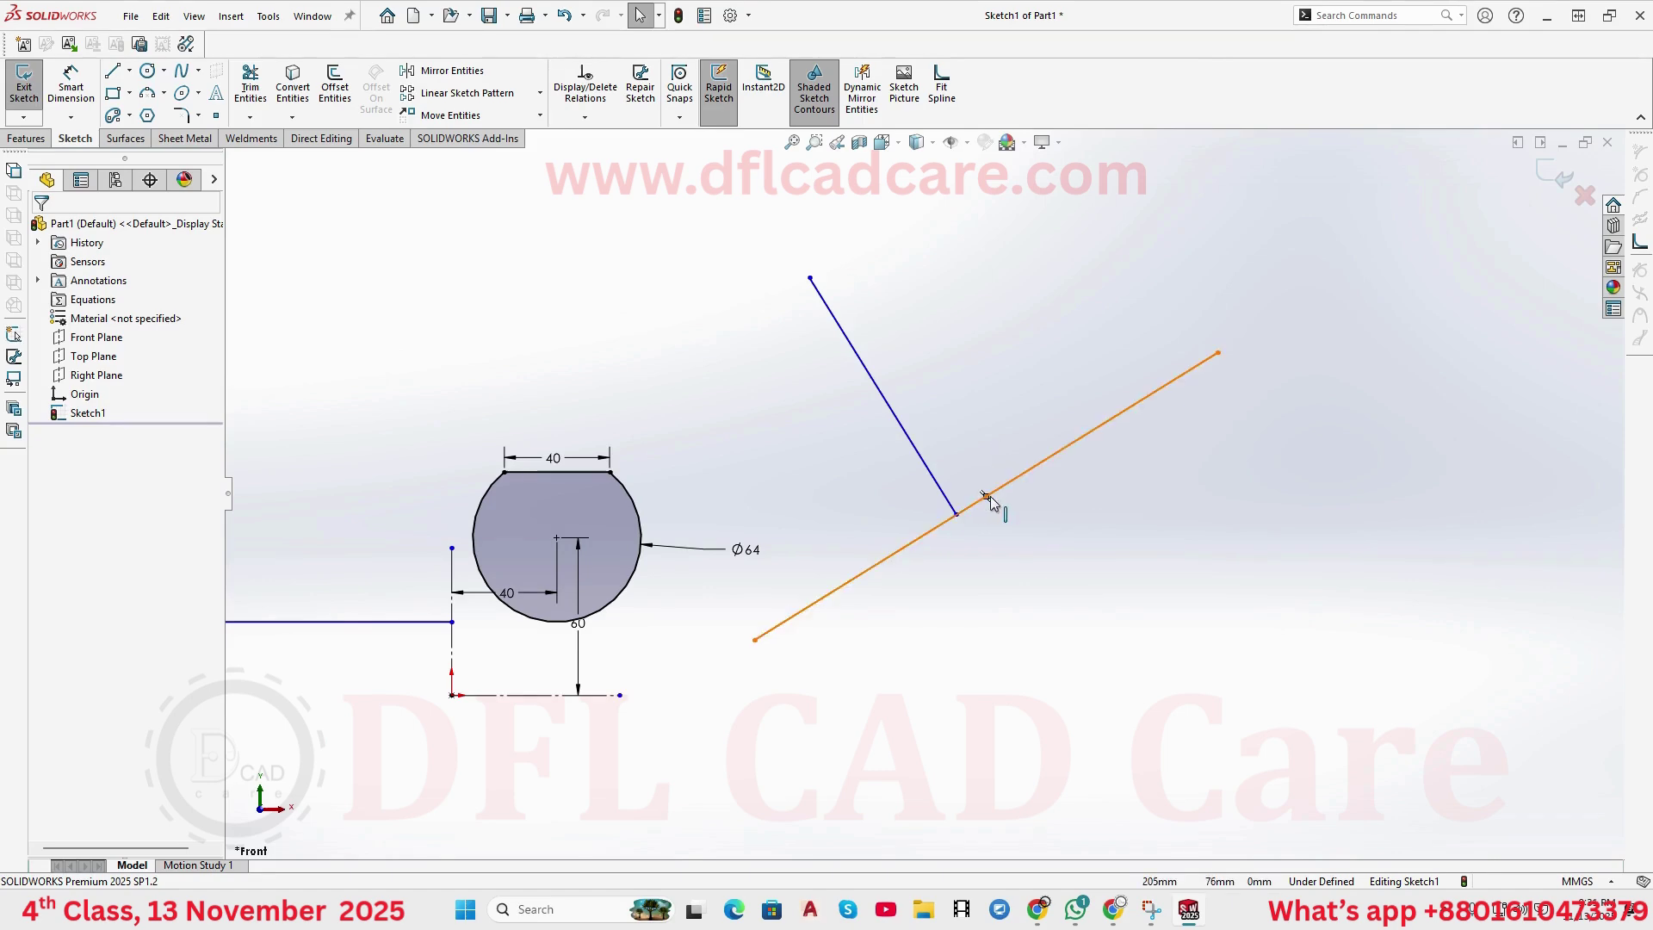
click(988, 499)
key(Escape)
click(970, 514)
scroll(964, 517, down, 4)
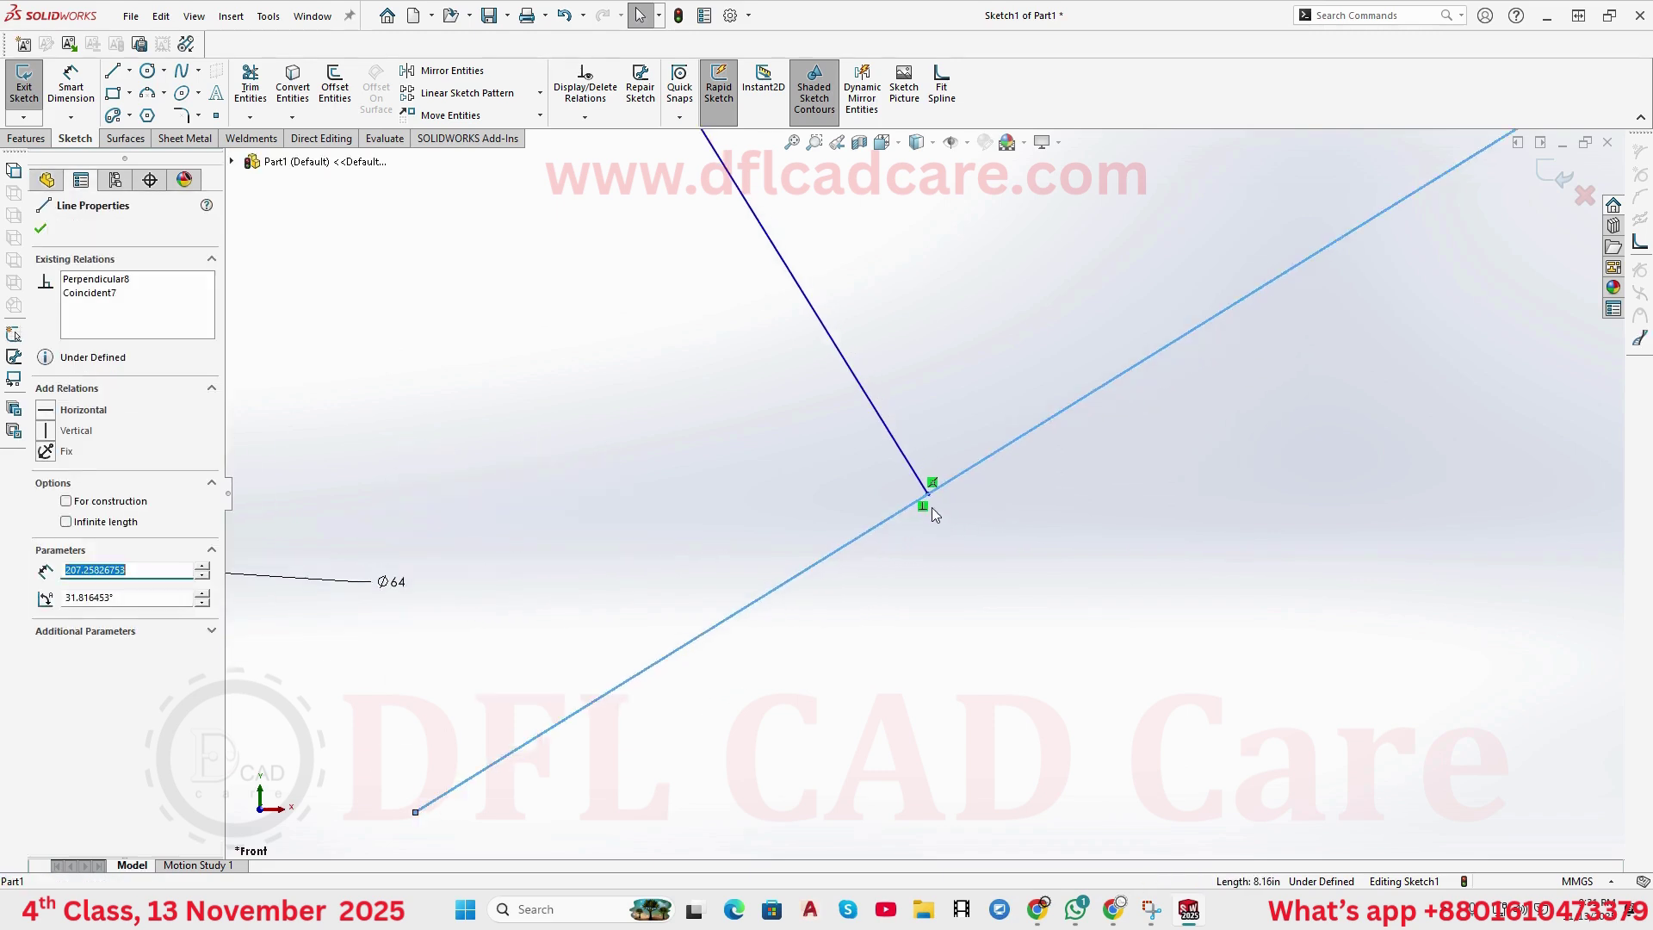
click(928, 519)
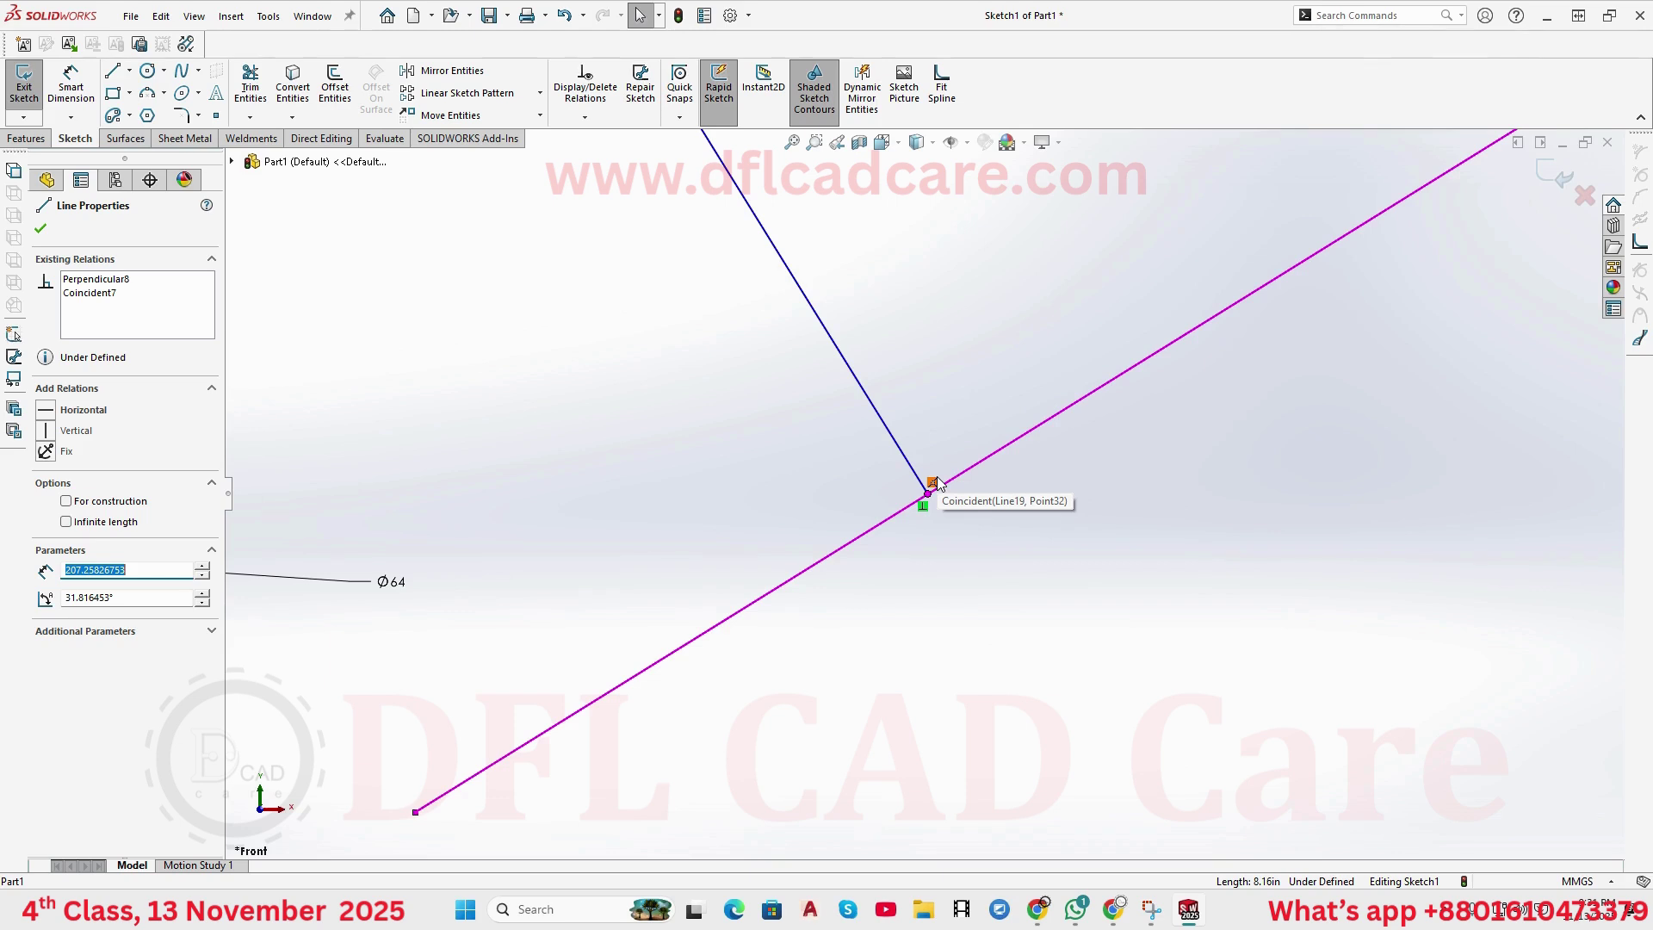
scroll(934, 487, up, 4)
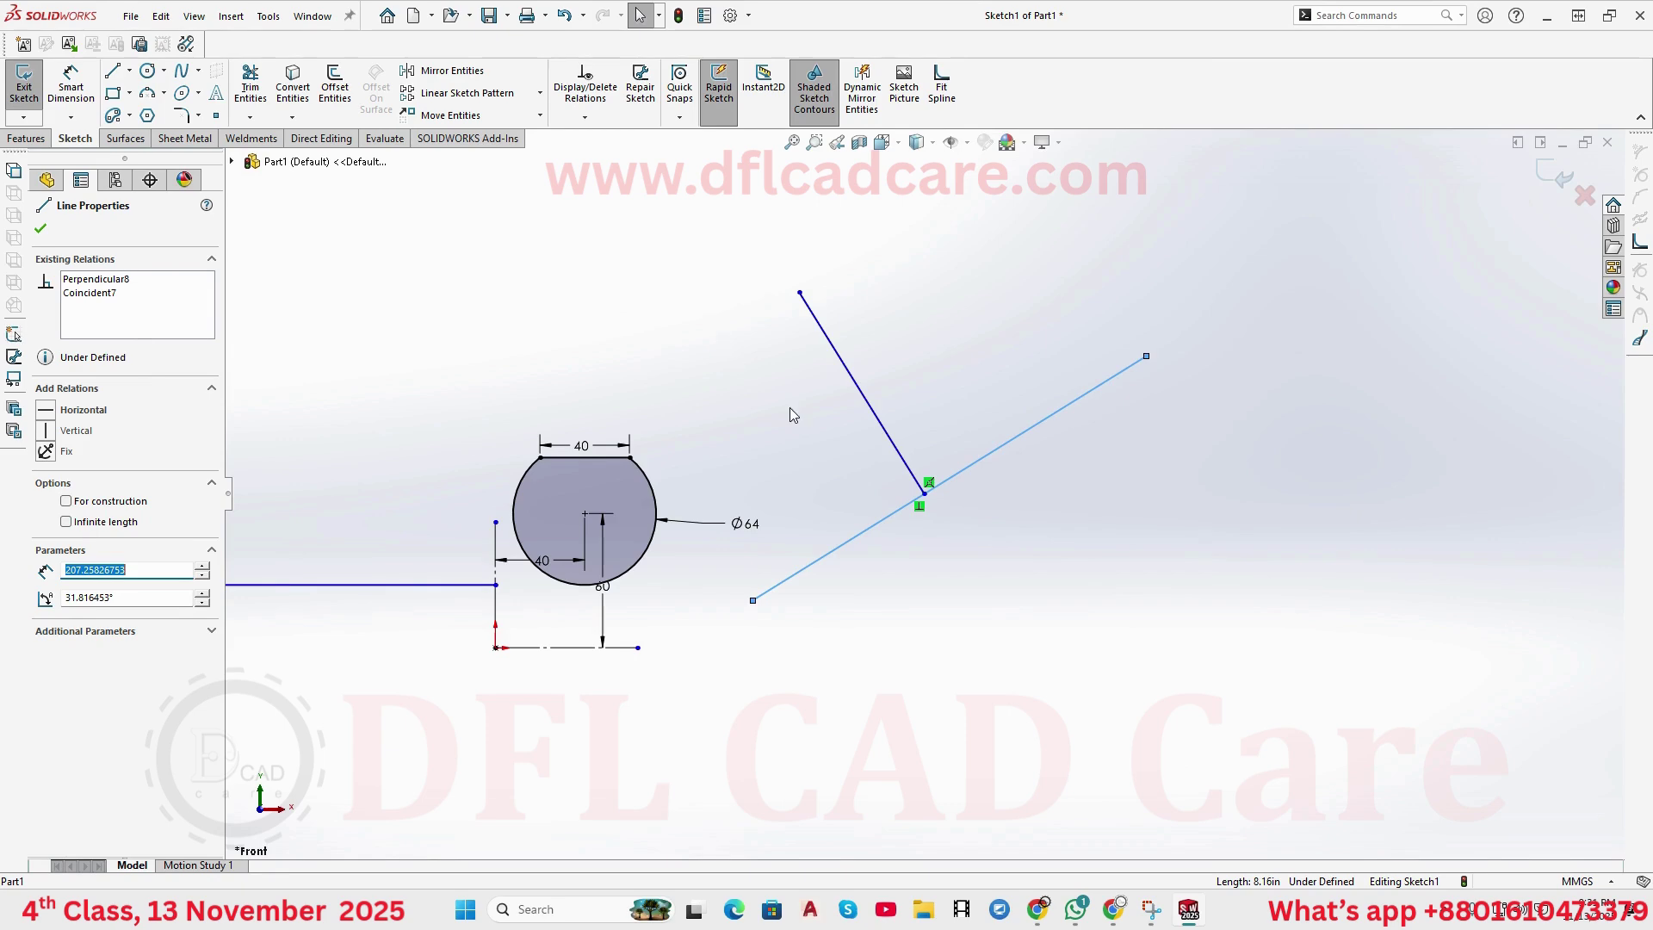
click(920, 519)
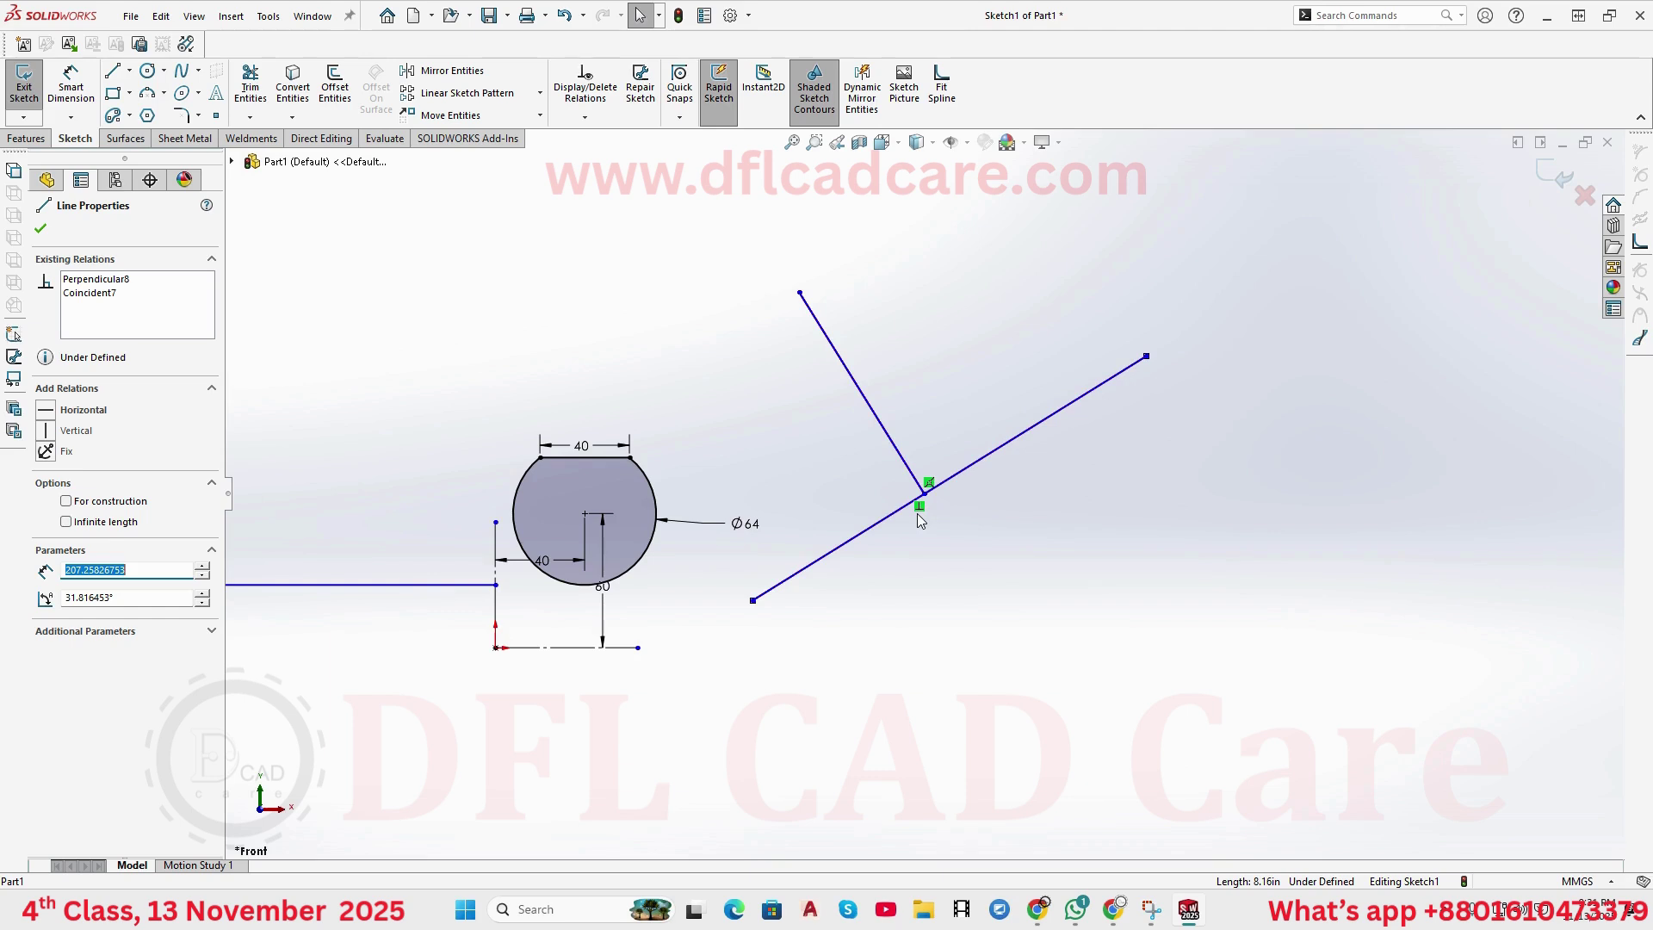
click(929, 519)
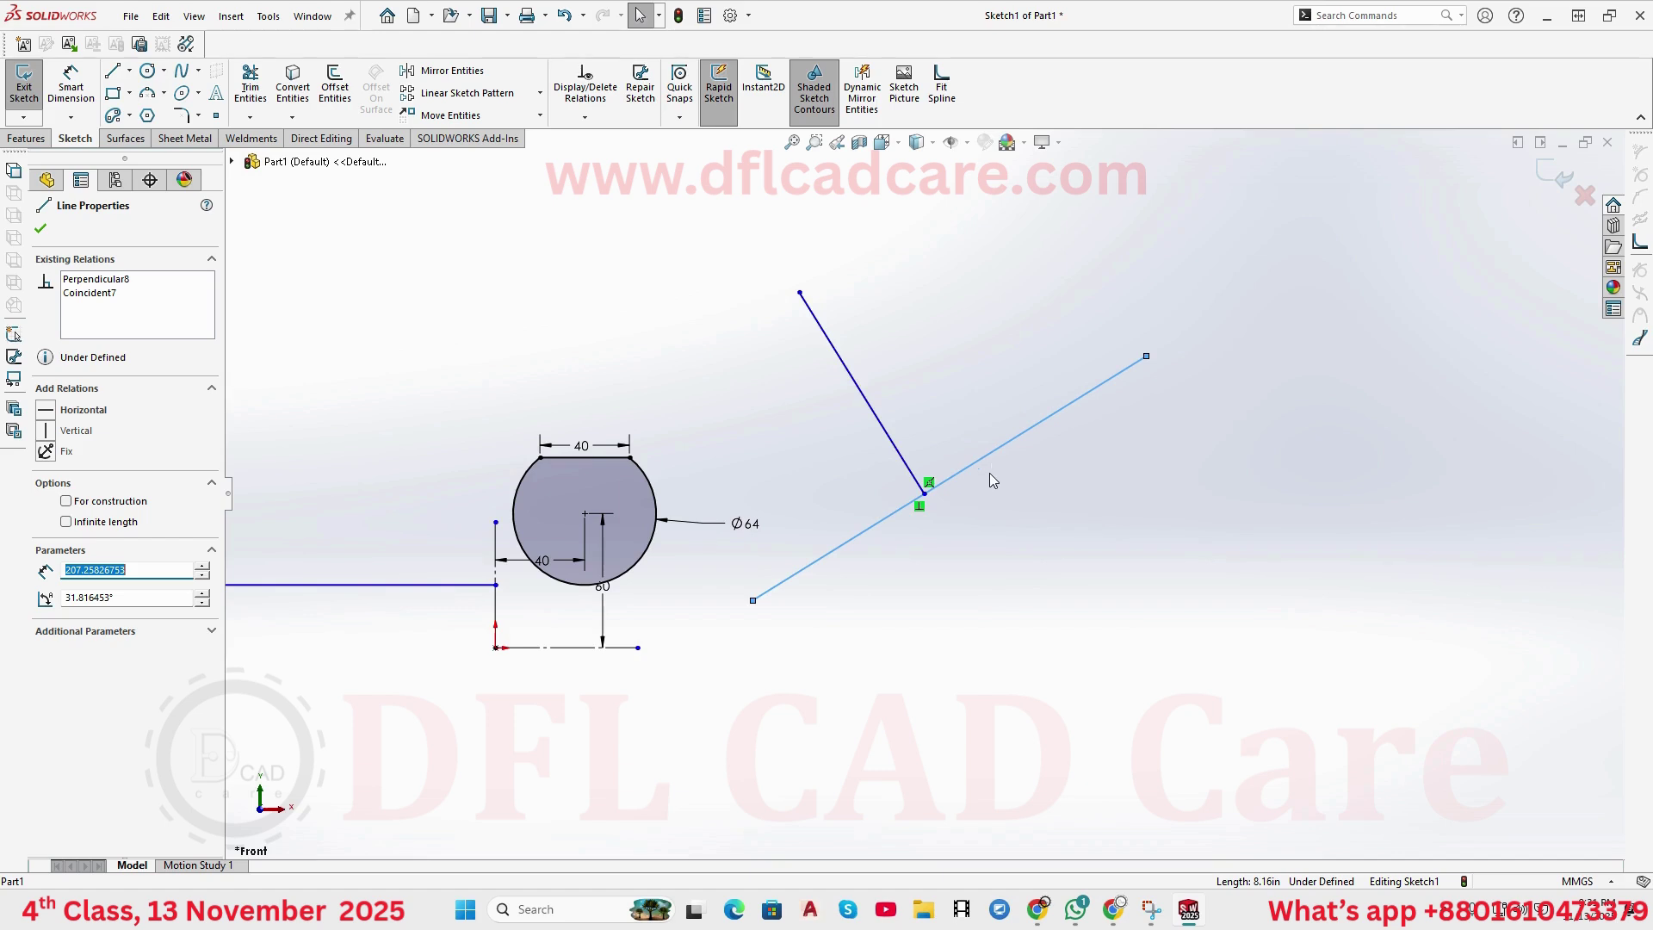
click(1026, 538)
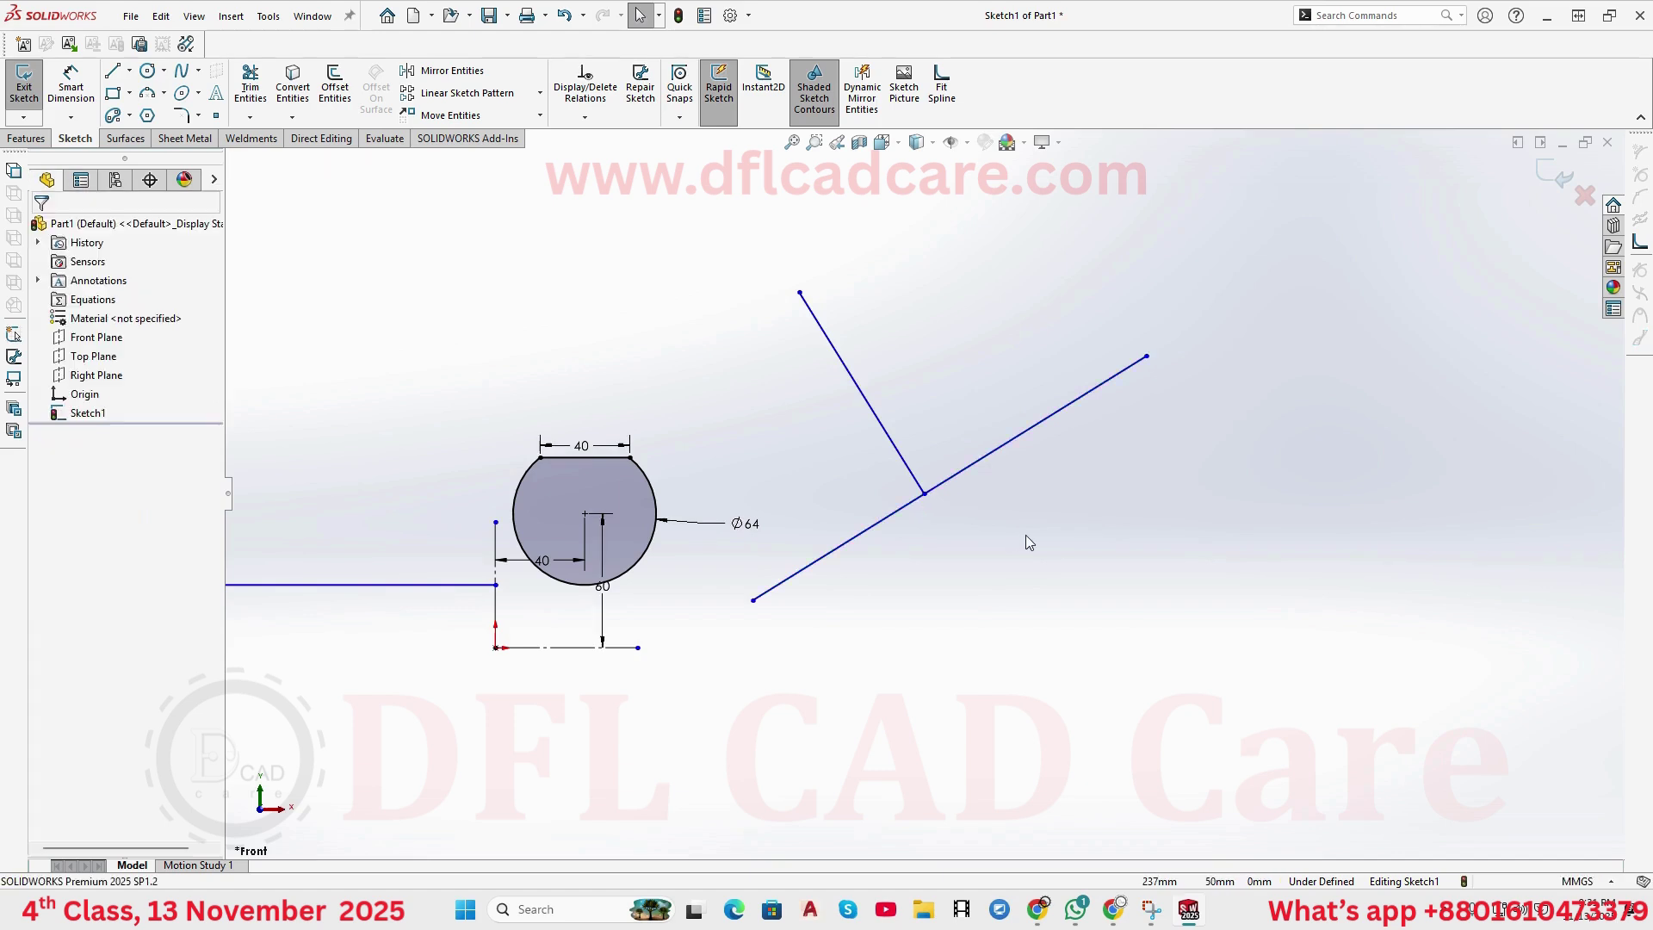
- Make the two perpendicular lines equal in length and move the sloping line's lower end up and inward toward their junction
click(887, 434)
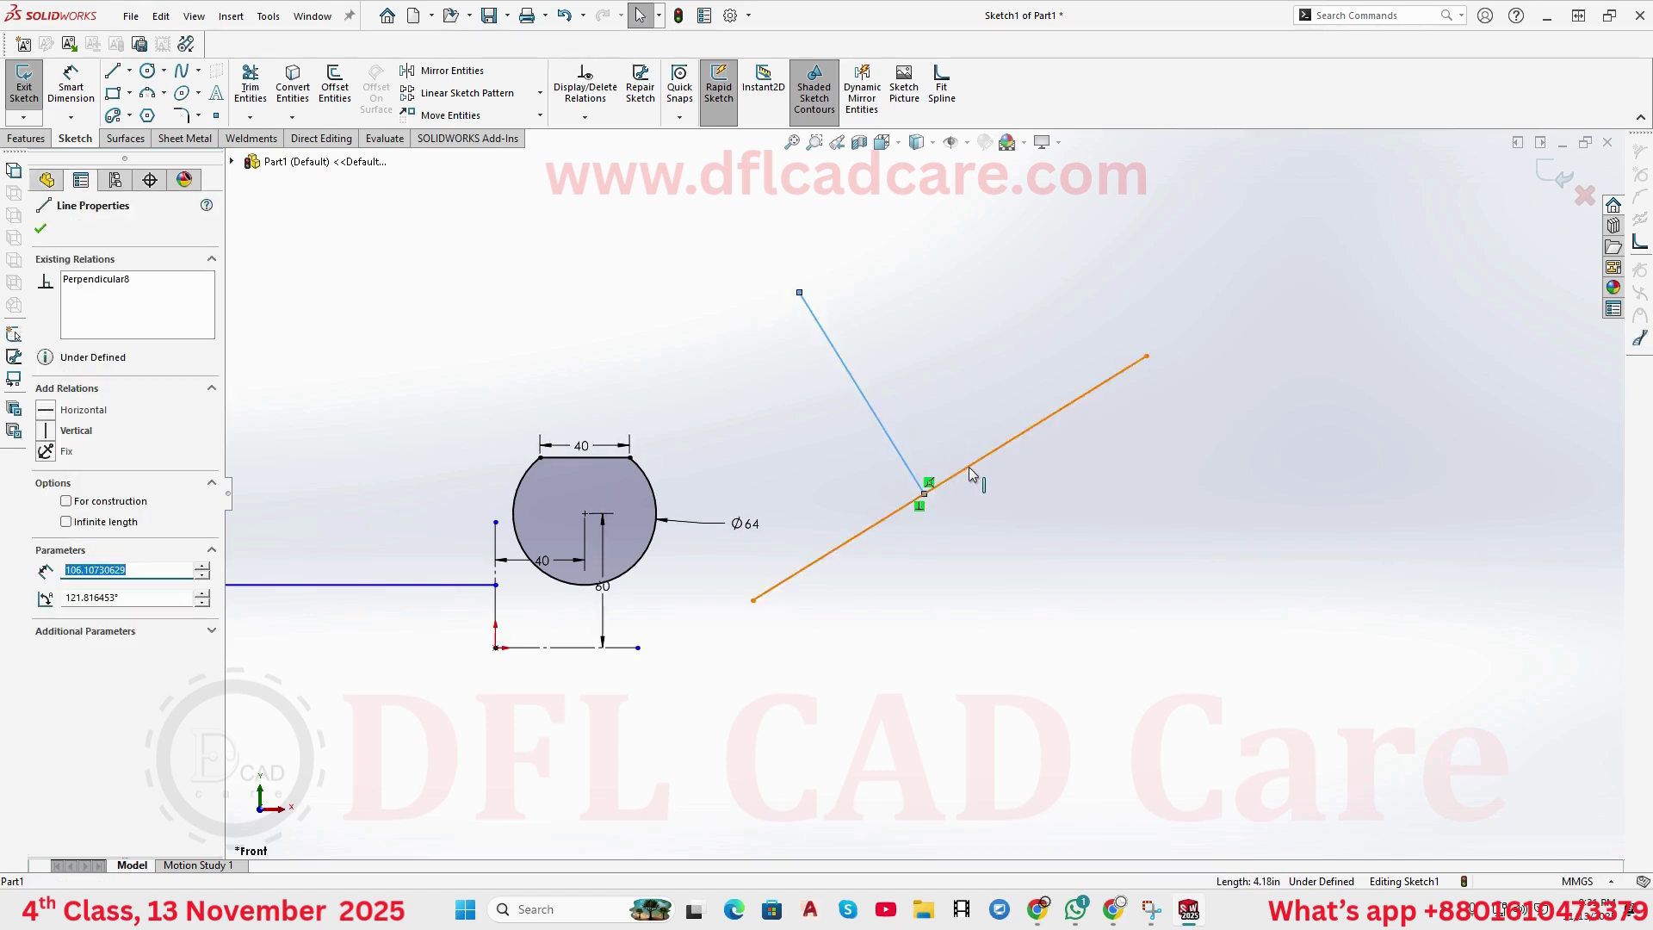
ctrl+click(969, 471)
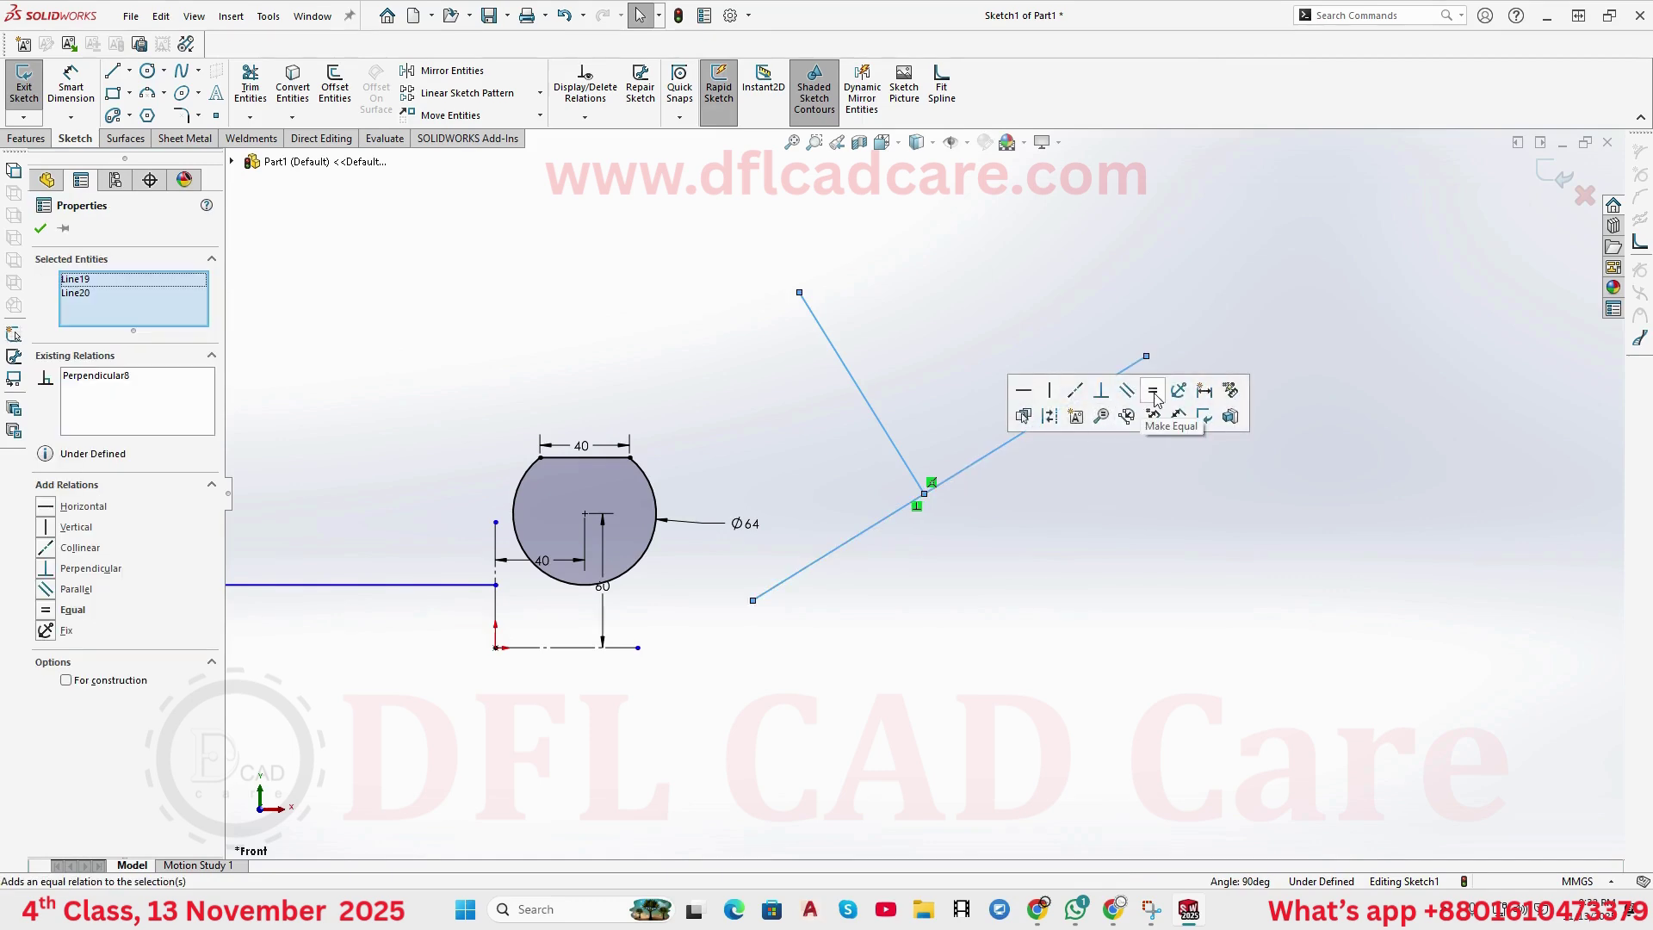
click(1154, 392)
click(1020, 498)
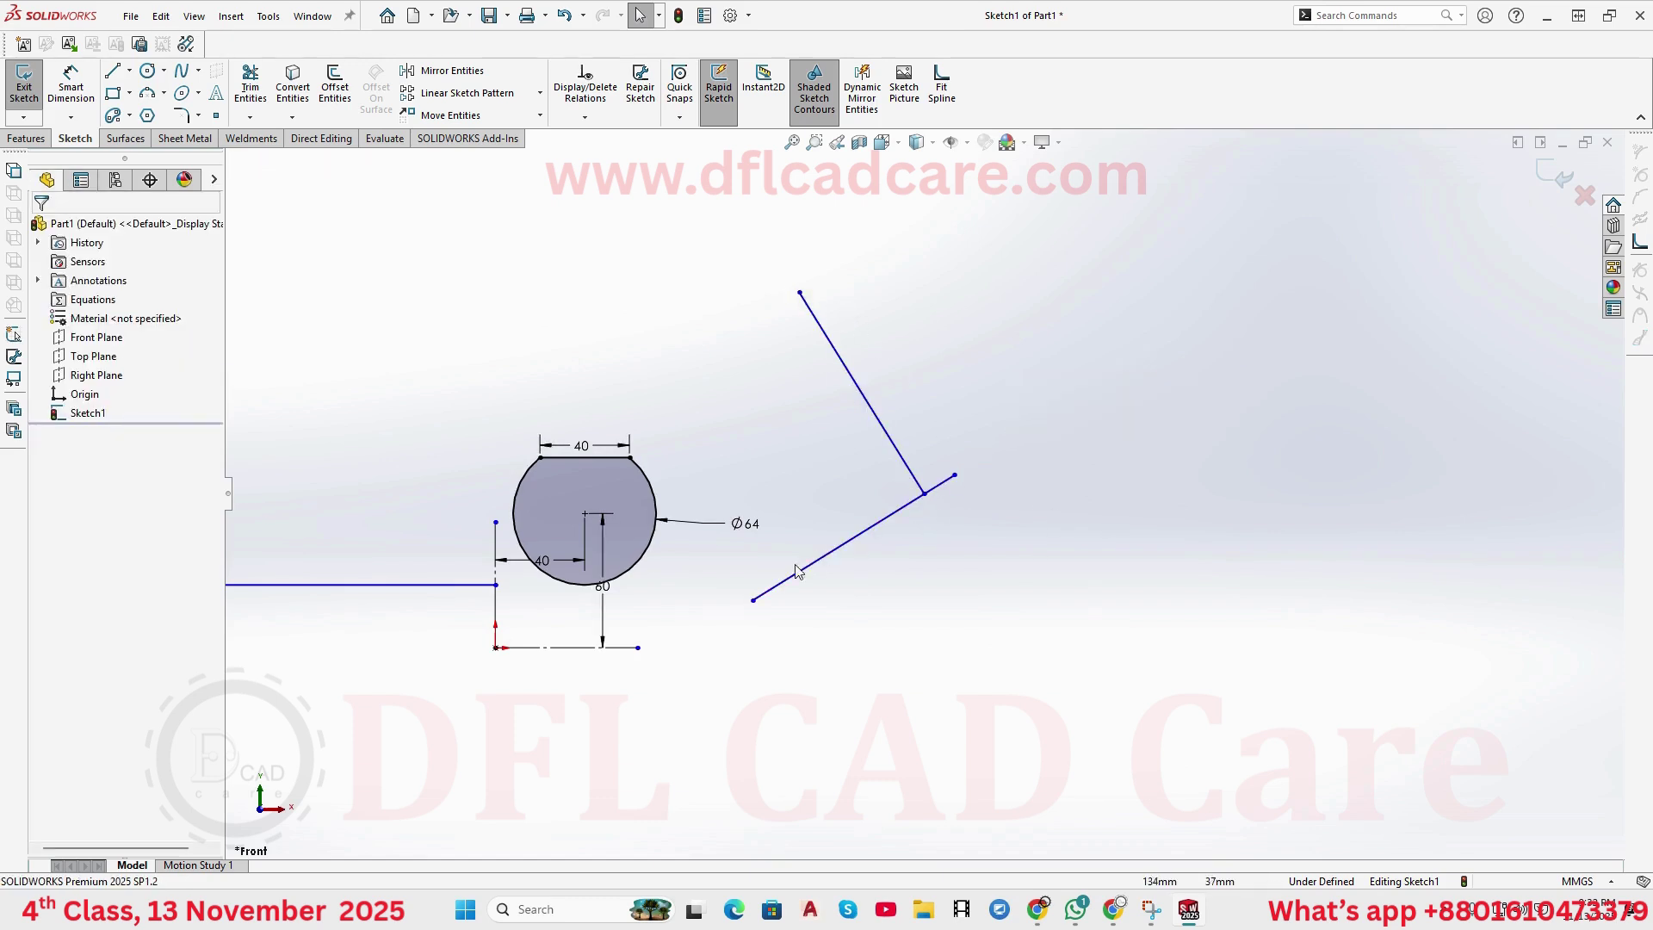
drag(762, 602, 827, 558)
click(1087, 601)
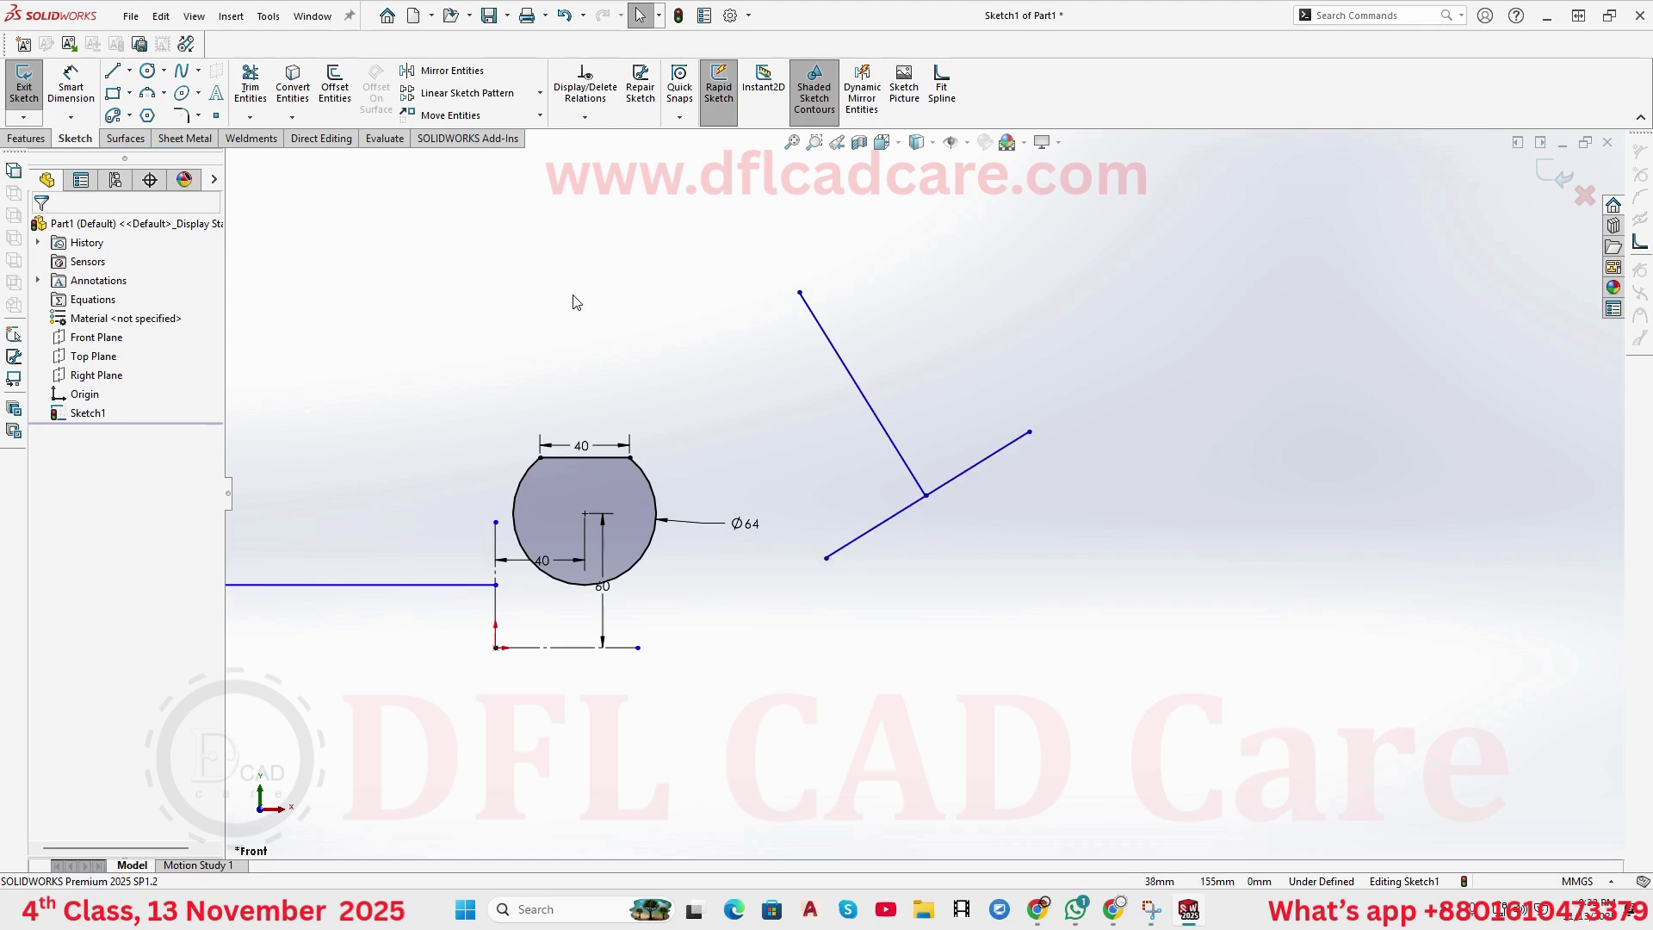
- Shift the upper end of the upward line slightly to the right and make that line vertical
click(921, 502)
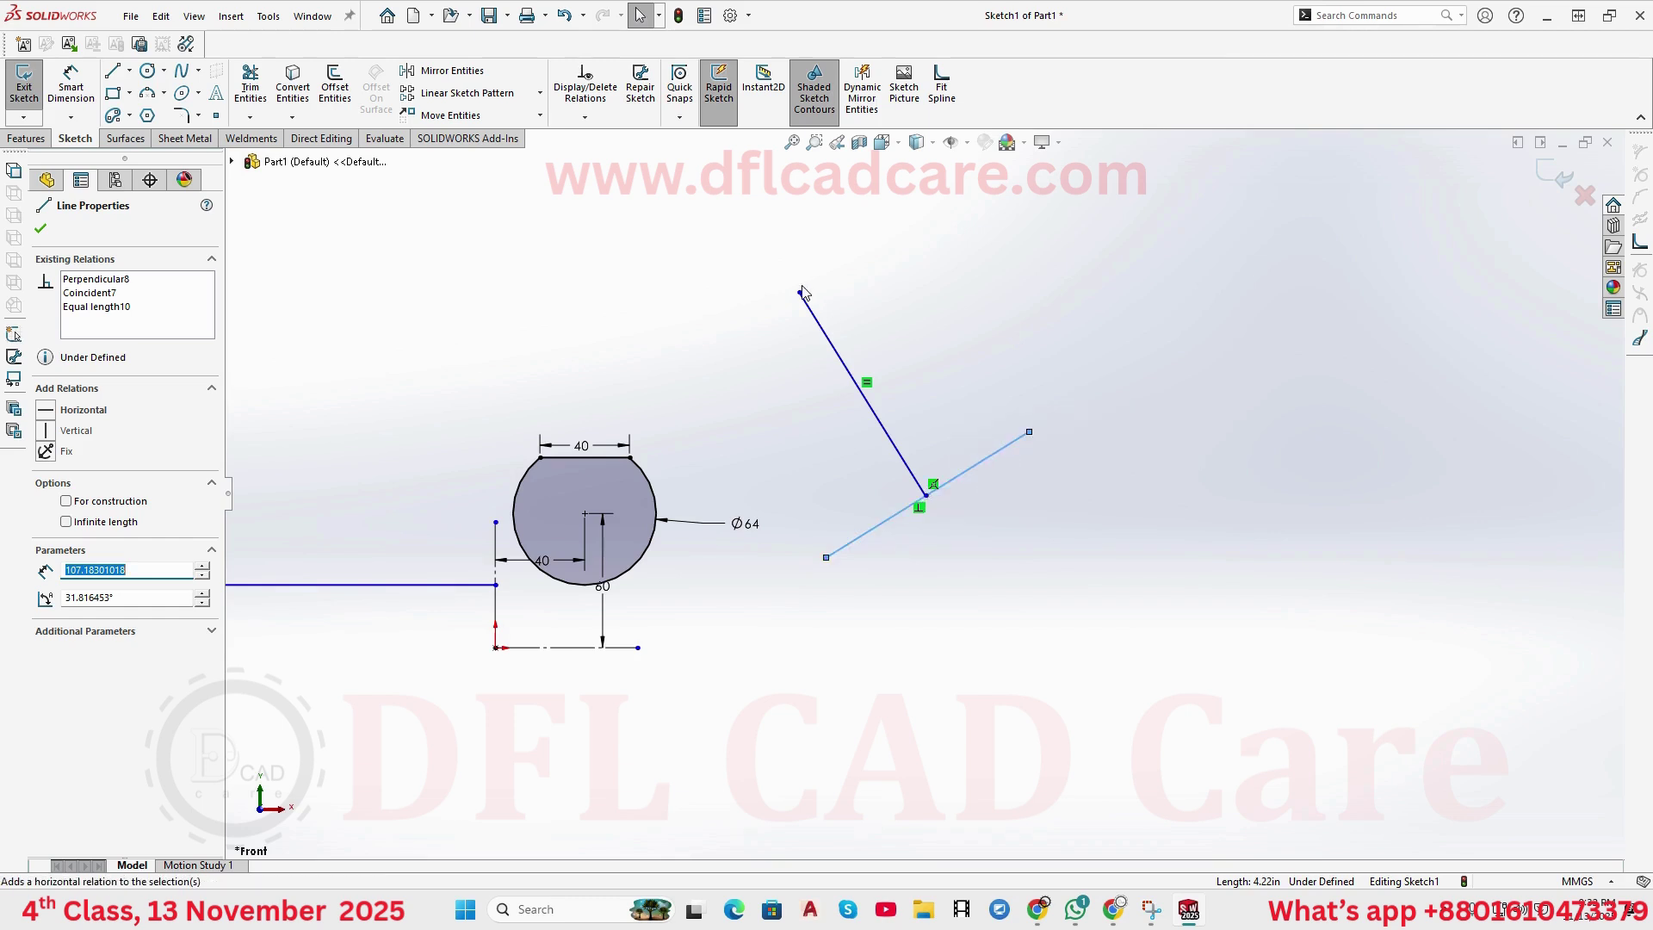
mouse_move(801, 295)
mouse_down()
mouse_move(841, 276)
mouse_move(829, 287)
mouse_up()
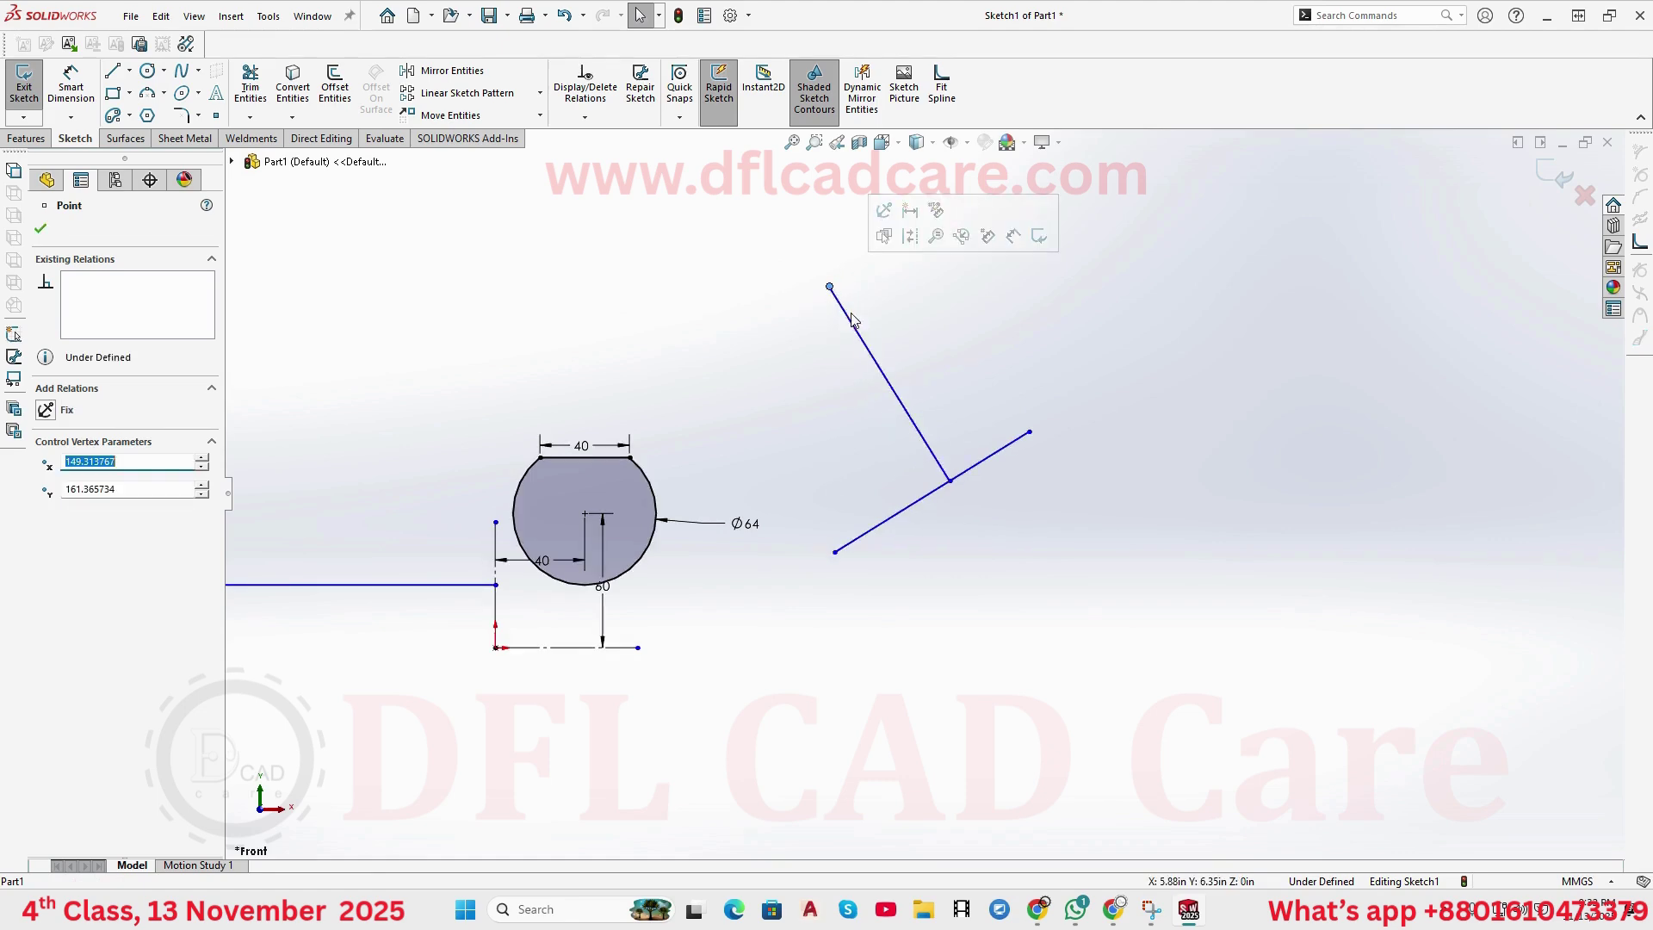
click(852, 320)
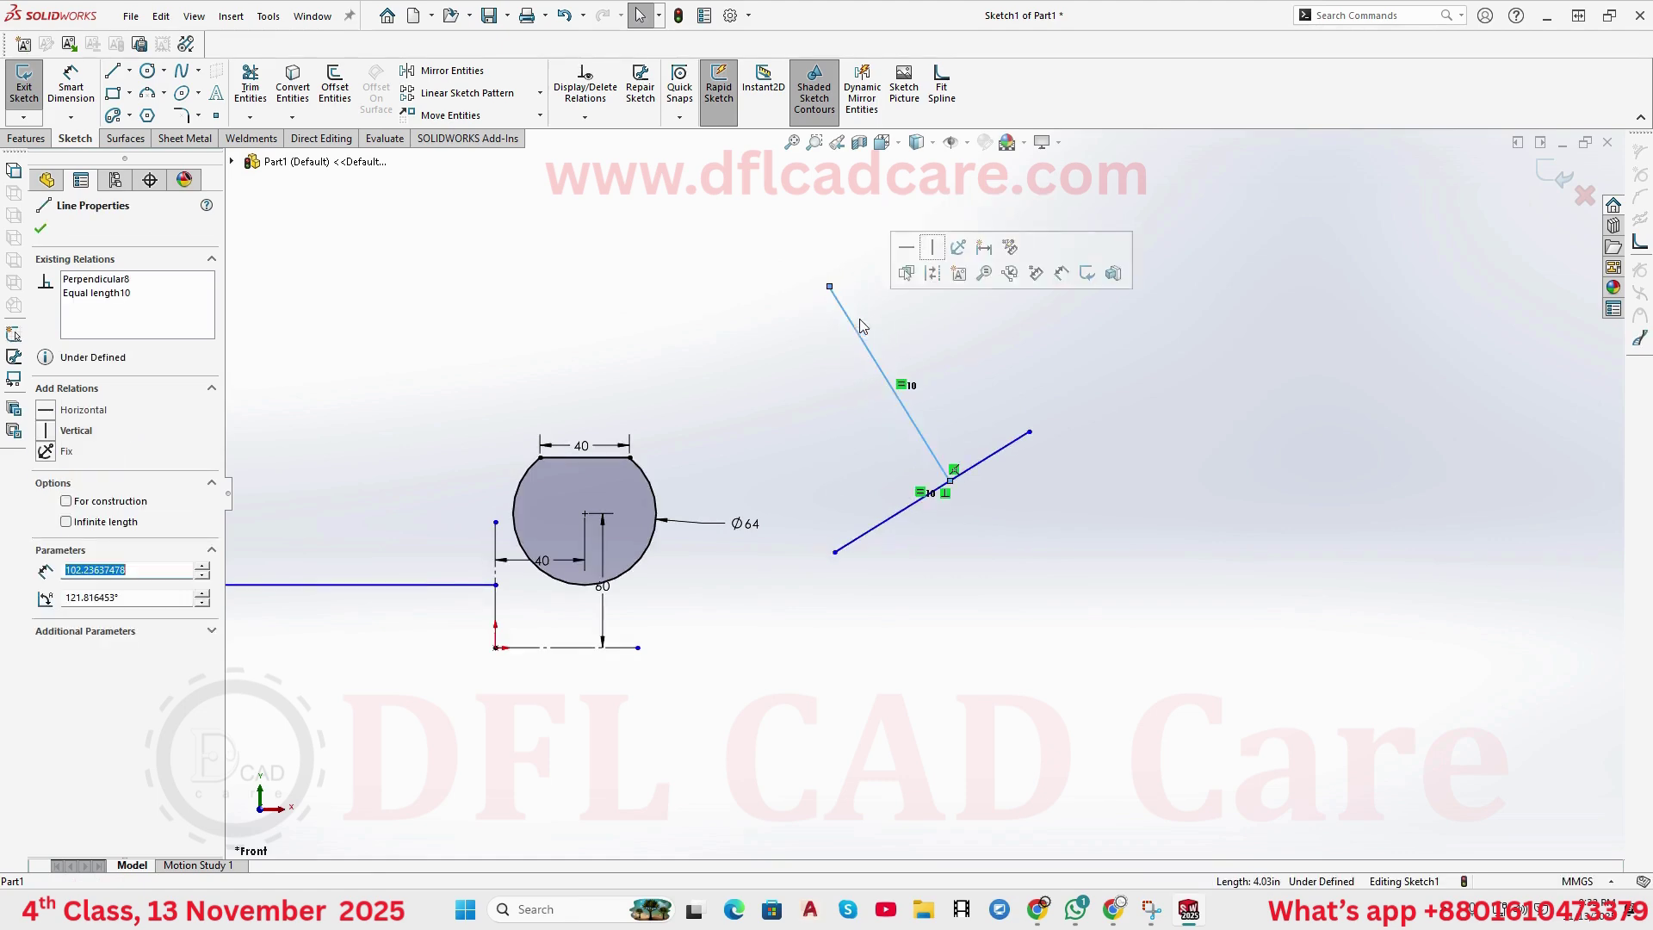
click(934, 249)
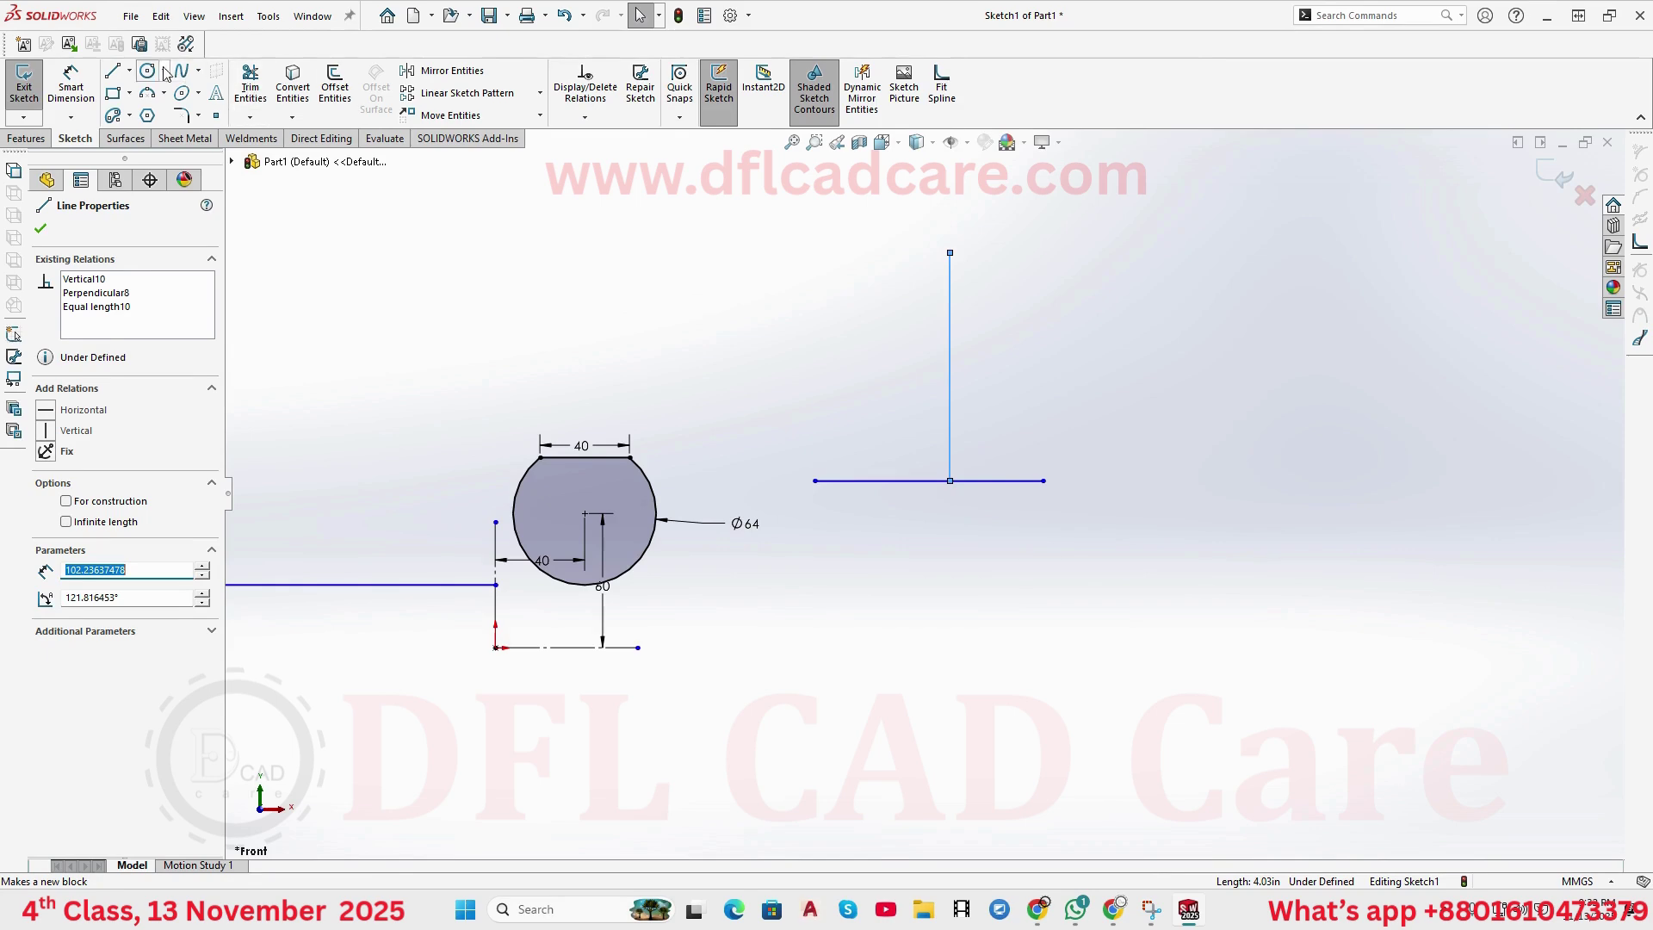
- Sketch a separate level line about 195 mm long to the right of the T-shaped pair, slightly below its horizontal line
click(117, 72)
scroll(1343, 520, down, 3)
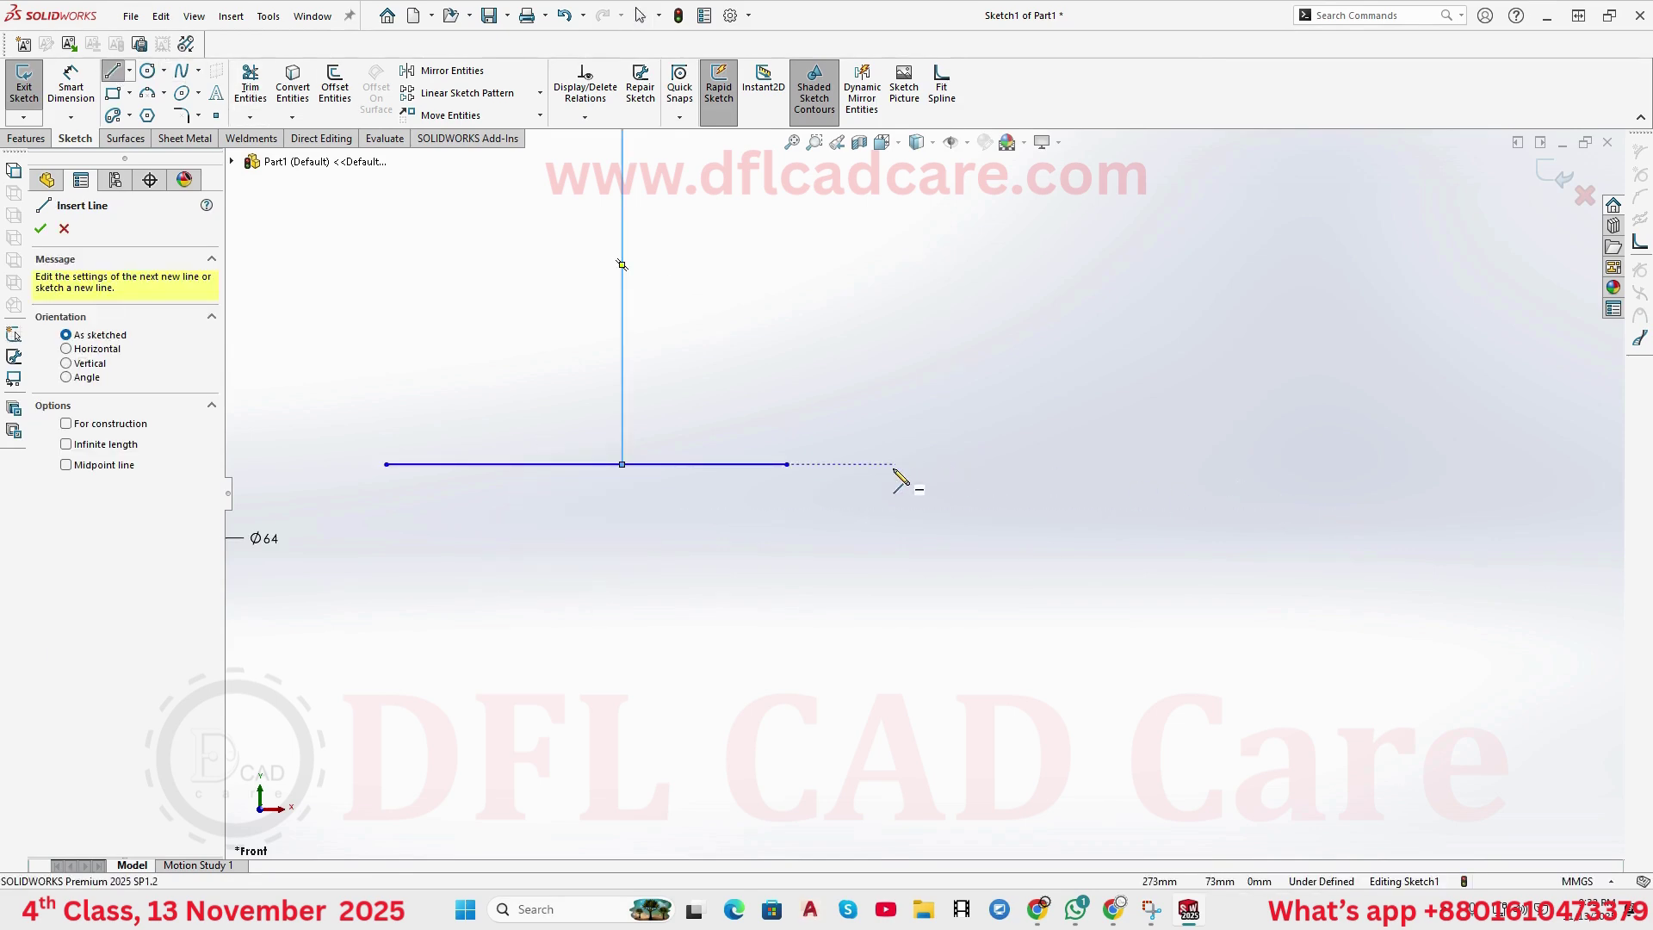
click(835, 473)
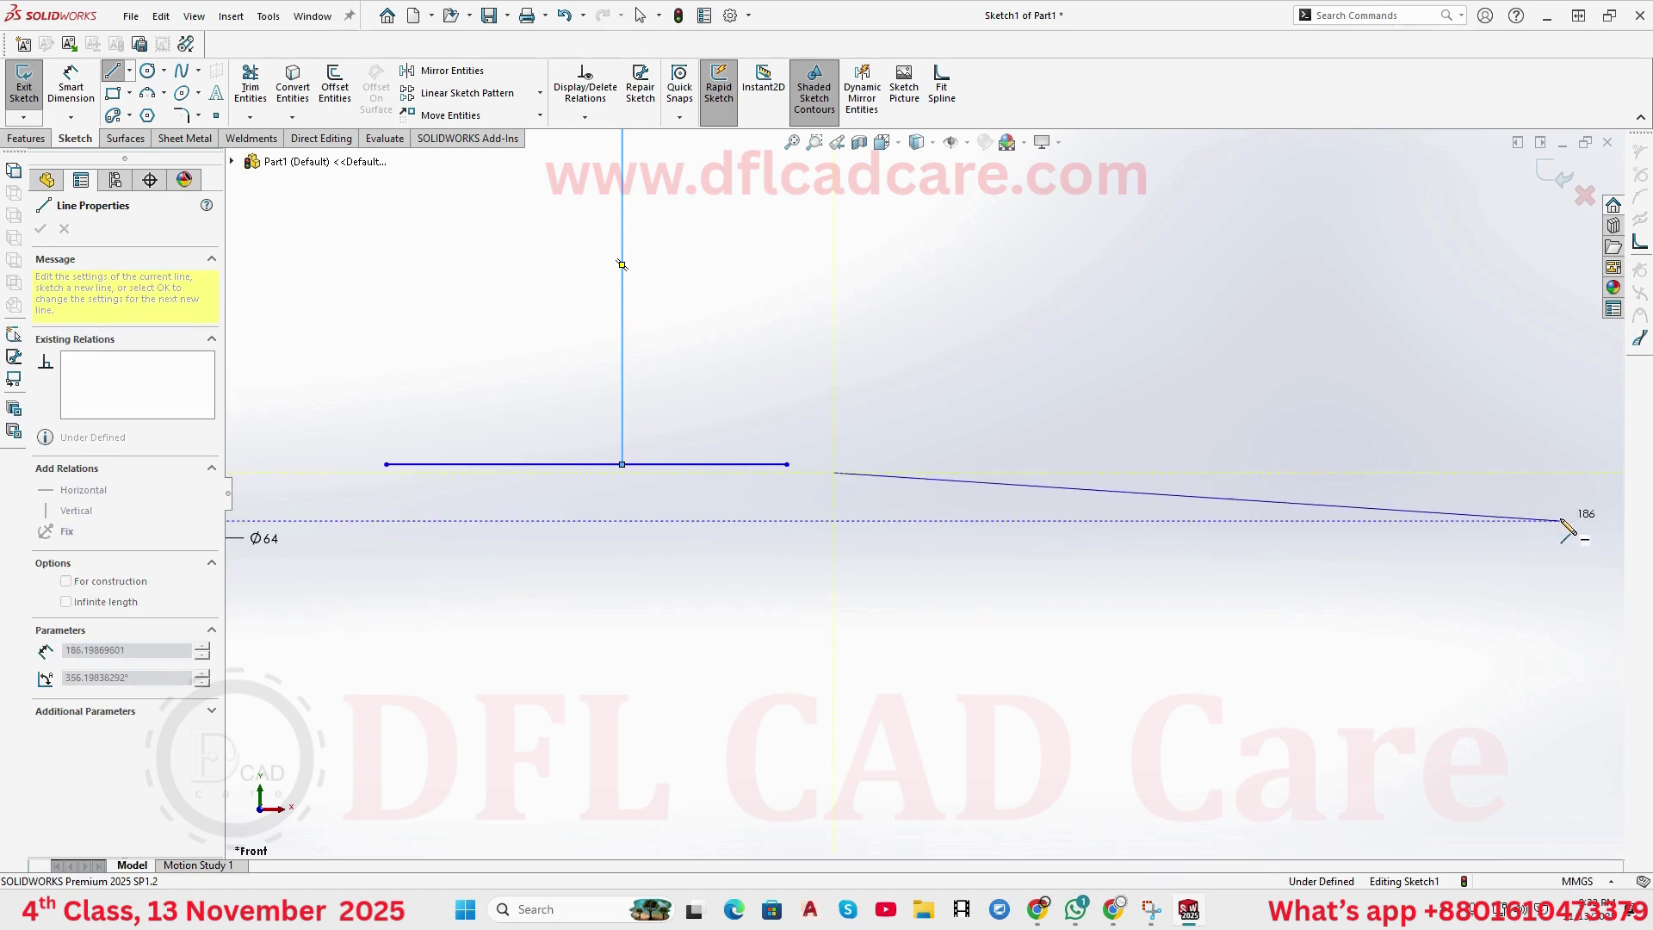
right_click(1603, 475)
click(1593, 492)
drag(1560, 522, 1598, 472)
scroll(1506, 453, up, 2)
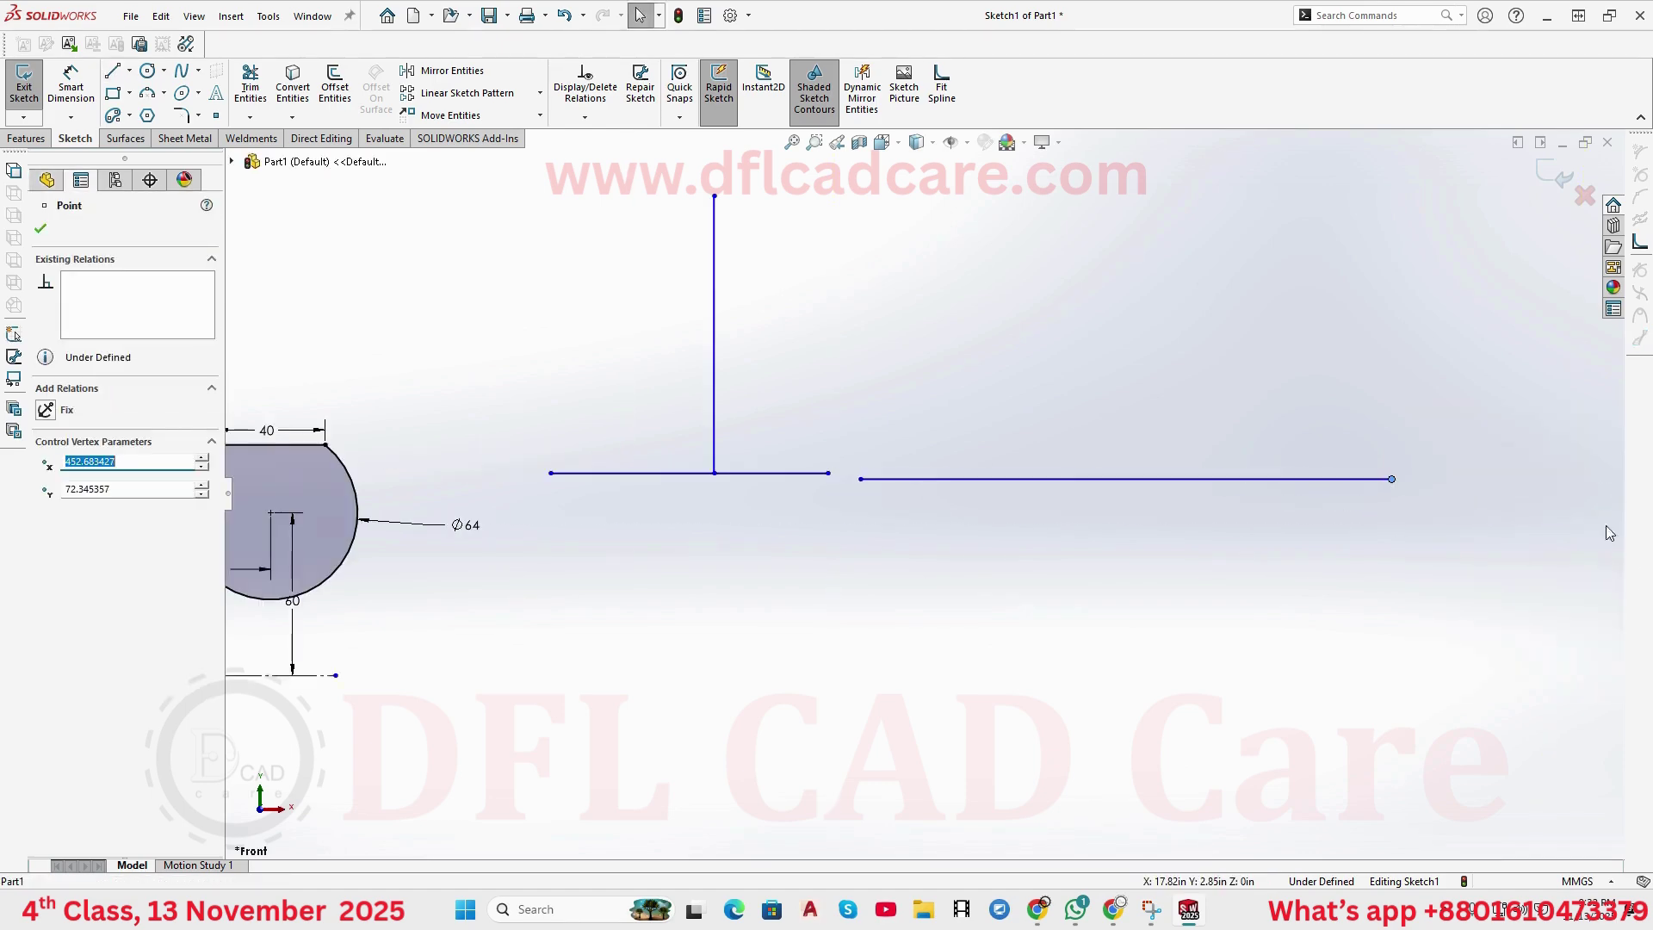
- Add a horizontal relation to the separate line and check it among the line's existing relations
click(1185, 480)
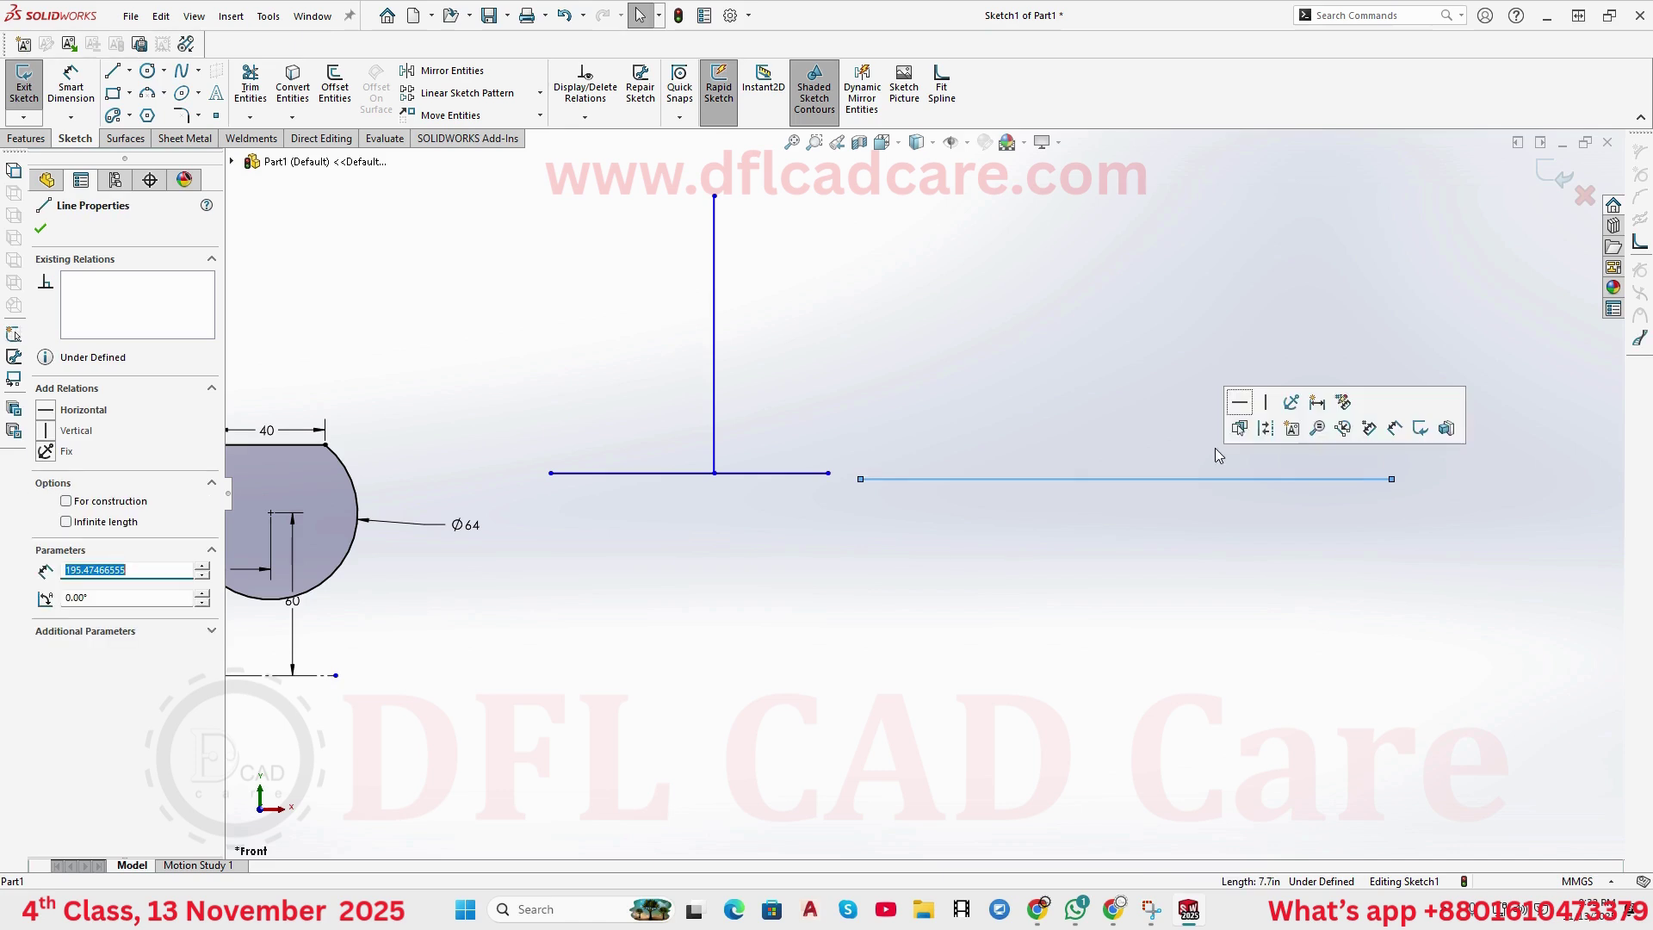
click(1185, 582)
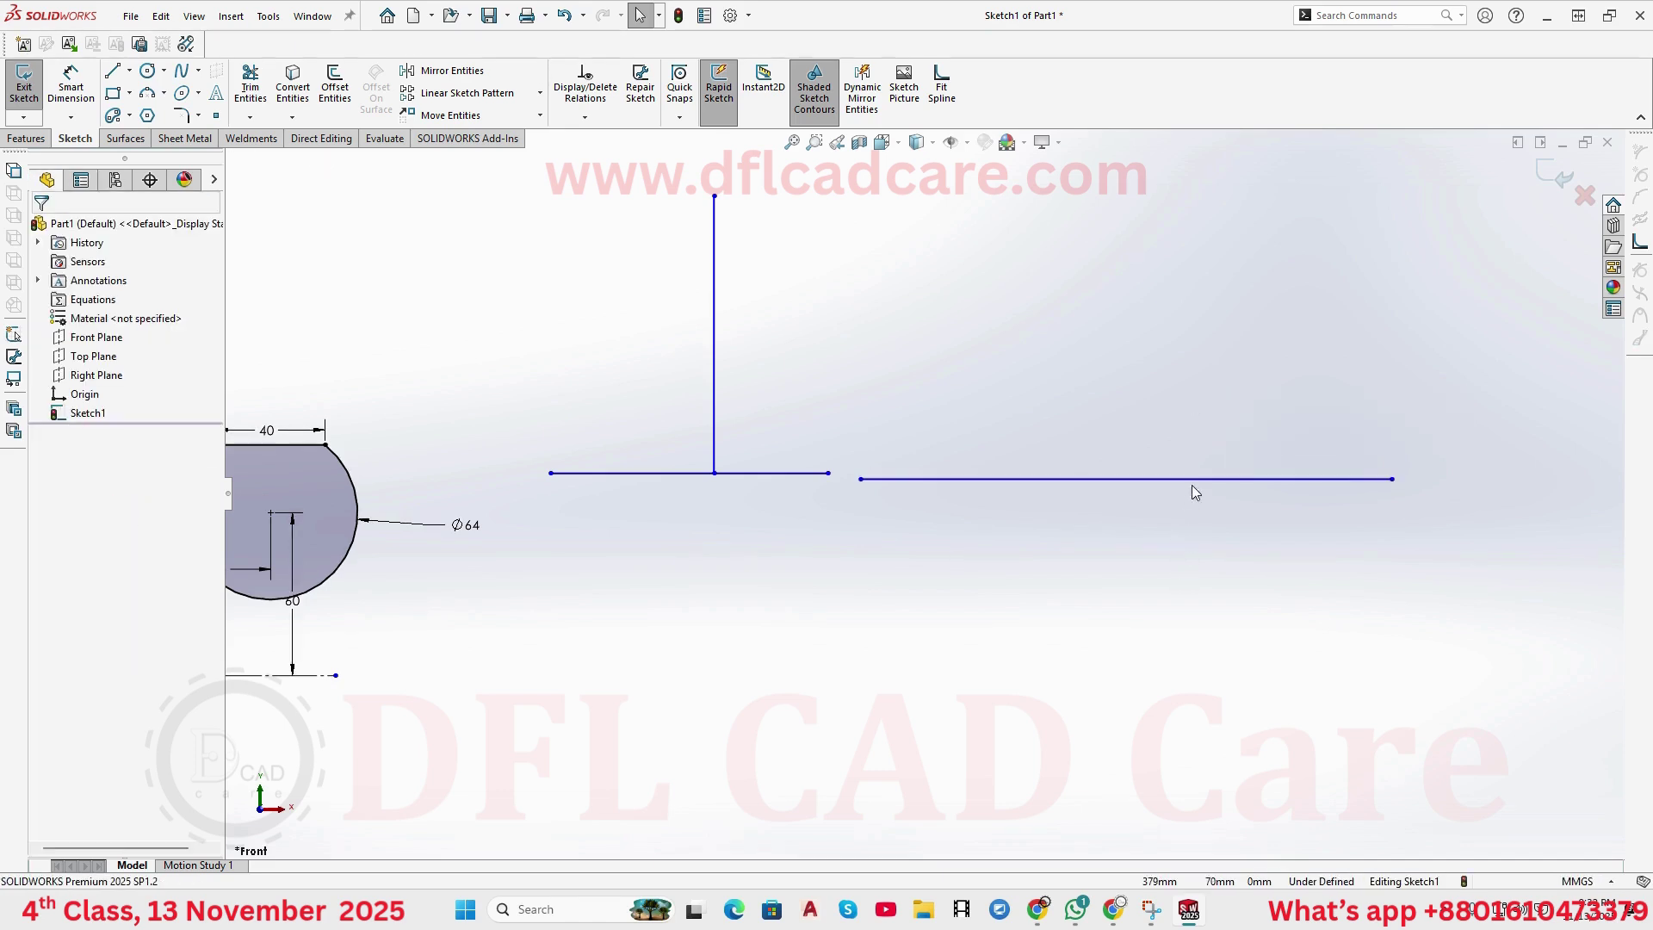
click(1196, 482)
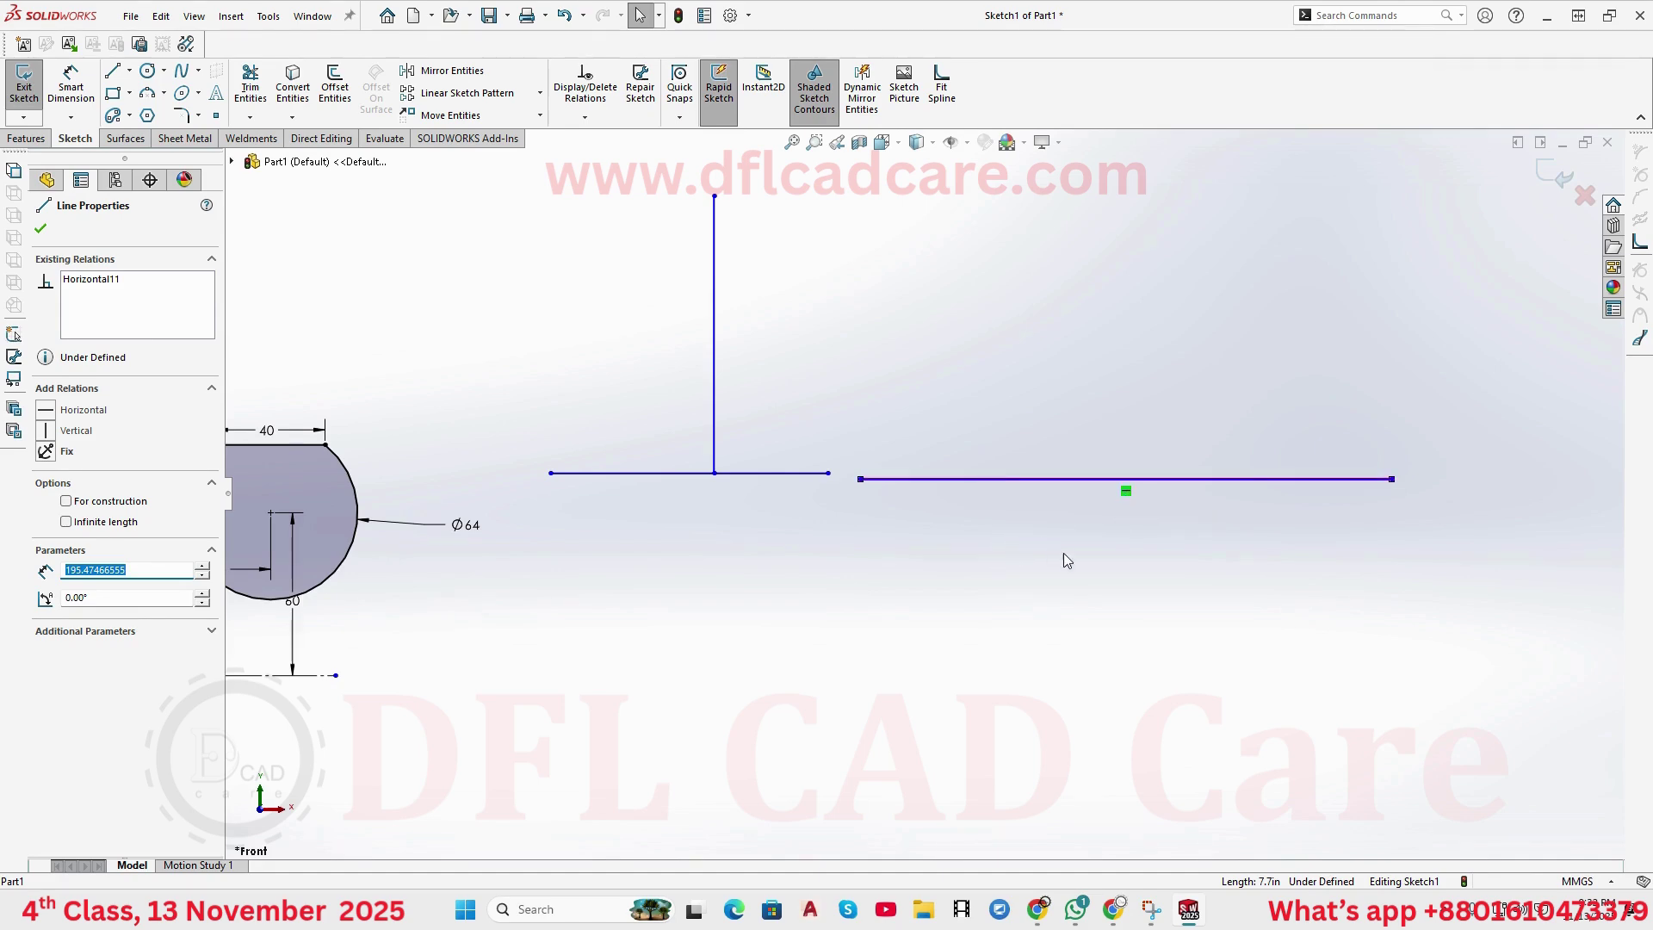
click(1077, 510)
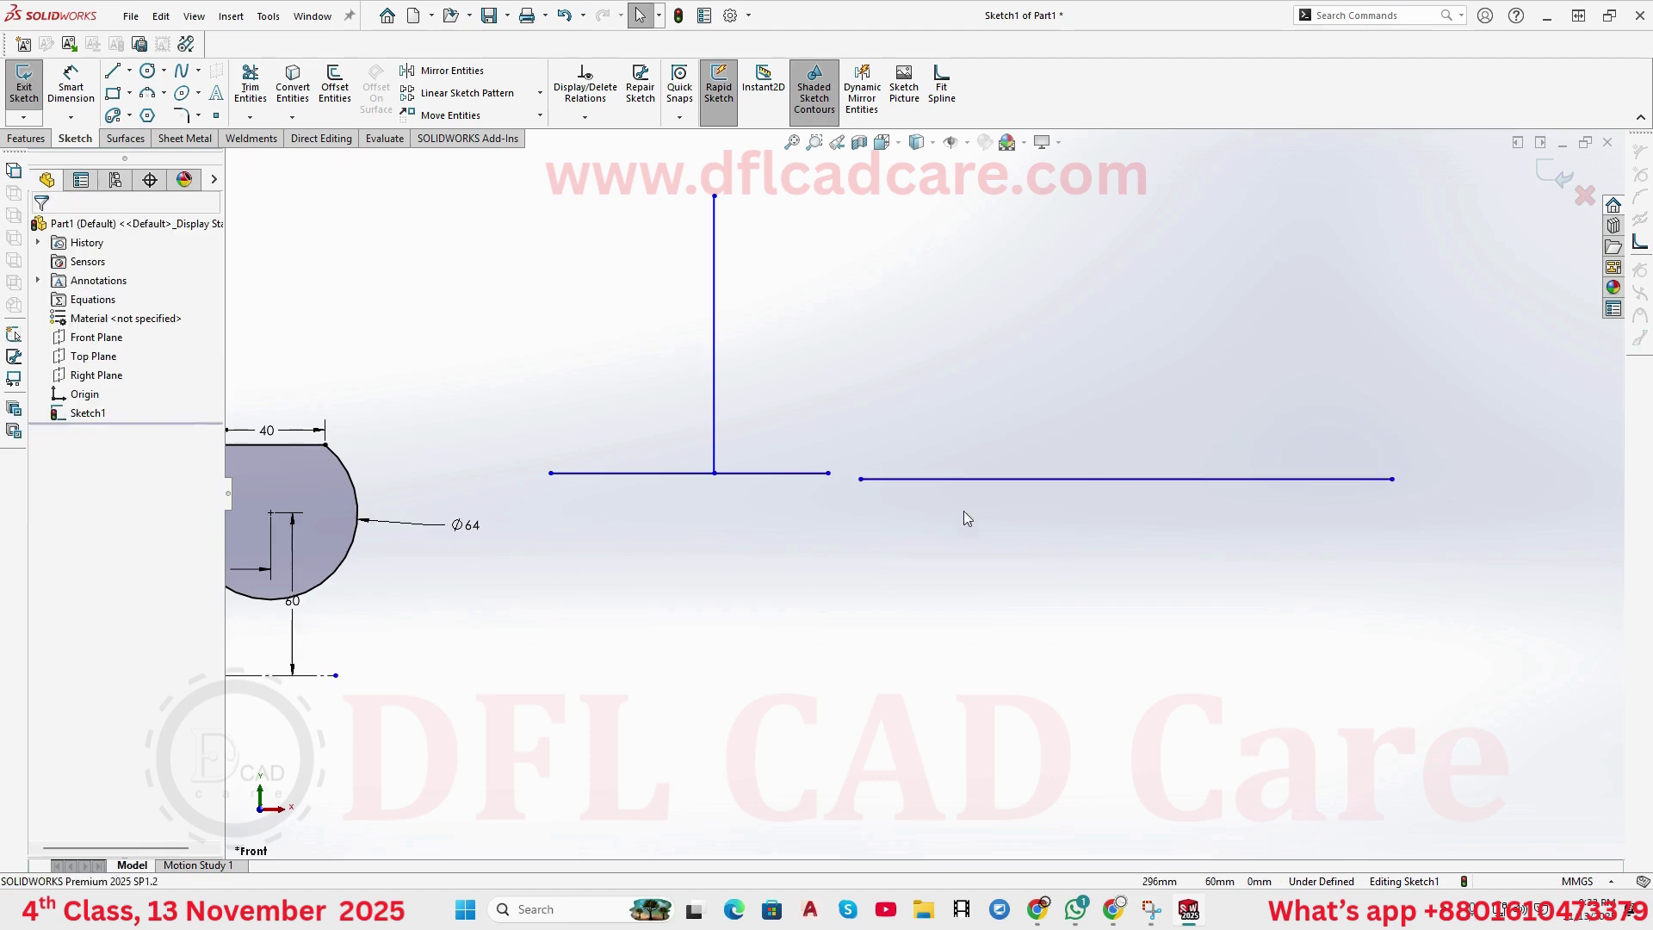
- Try a collinear relation between the T-shape's horizontal line and the separate horizontal line, and undo it
click(809, 473)
ctrl+click(870, 479)
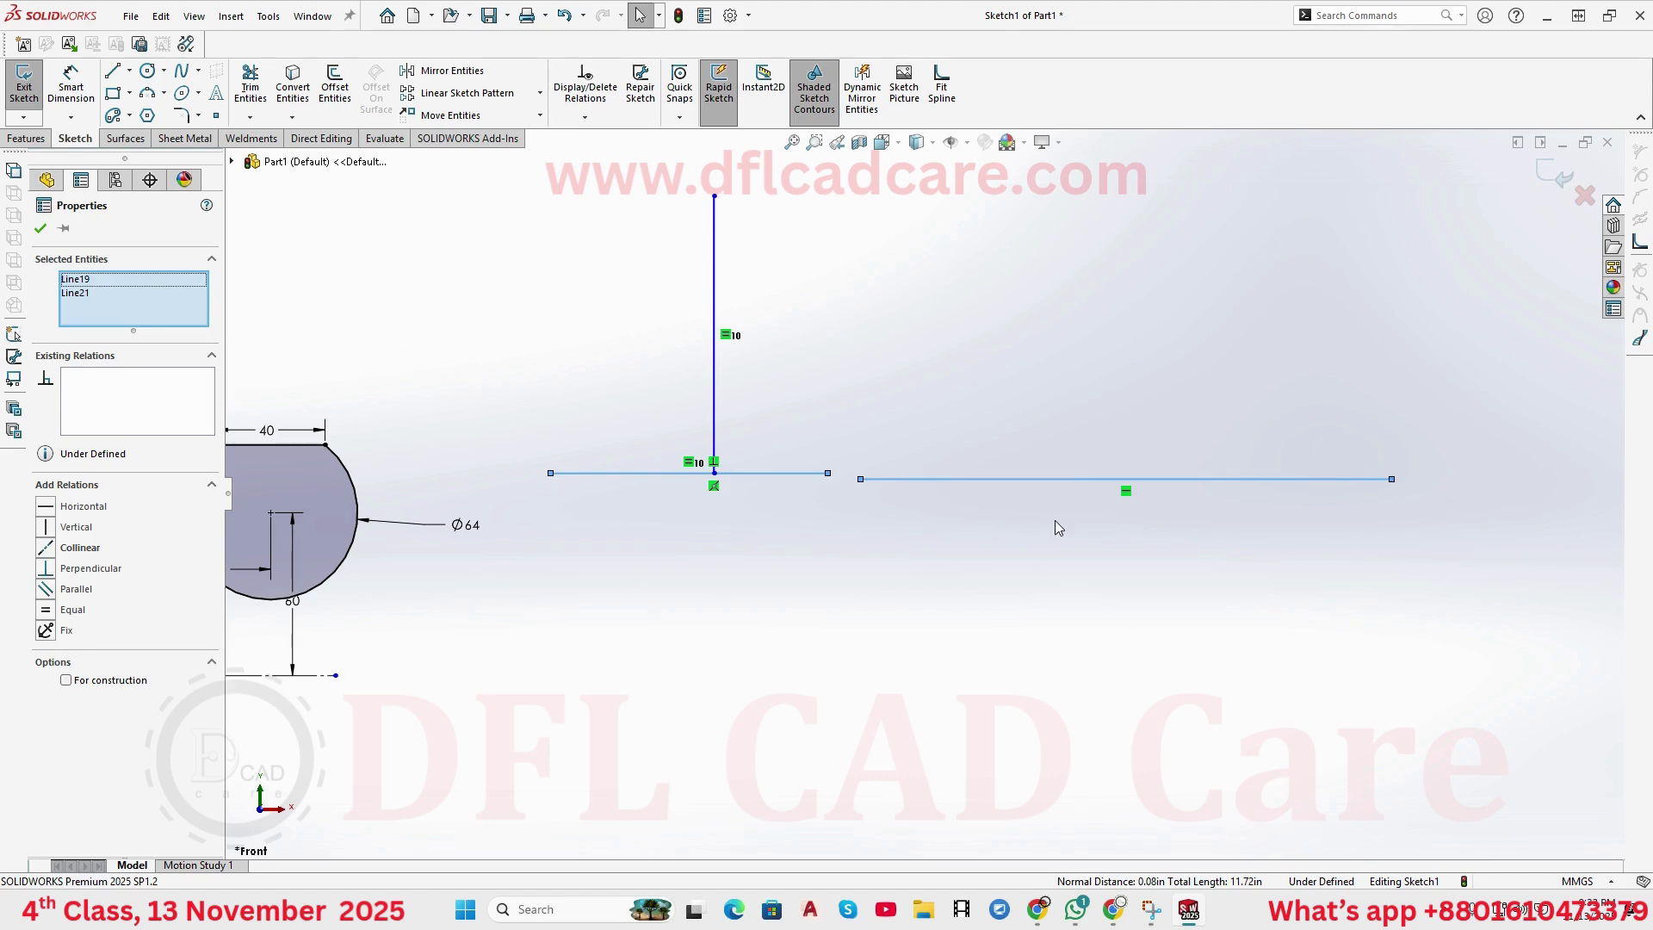
click(48, 549)
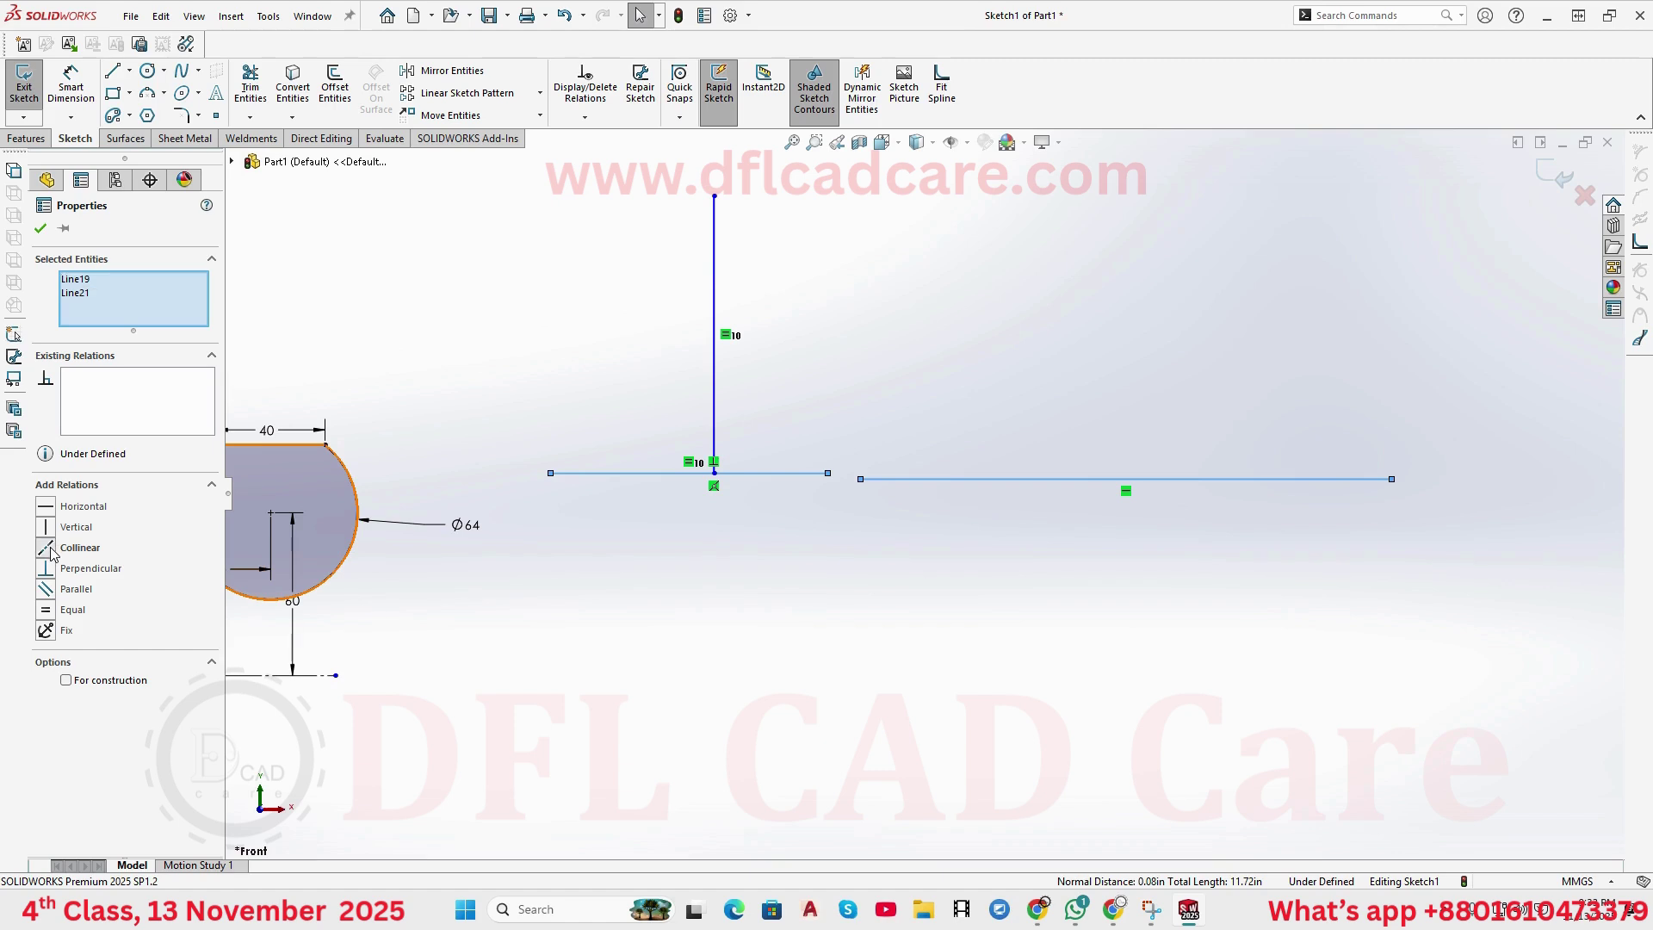
scroll(860, 479, down, 5)
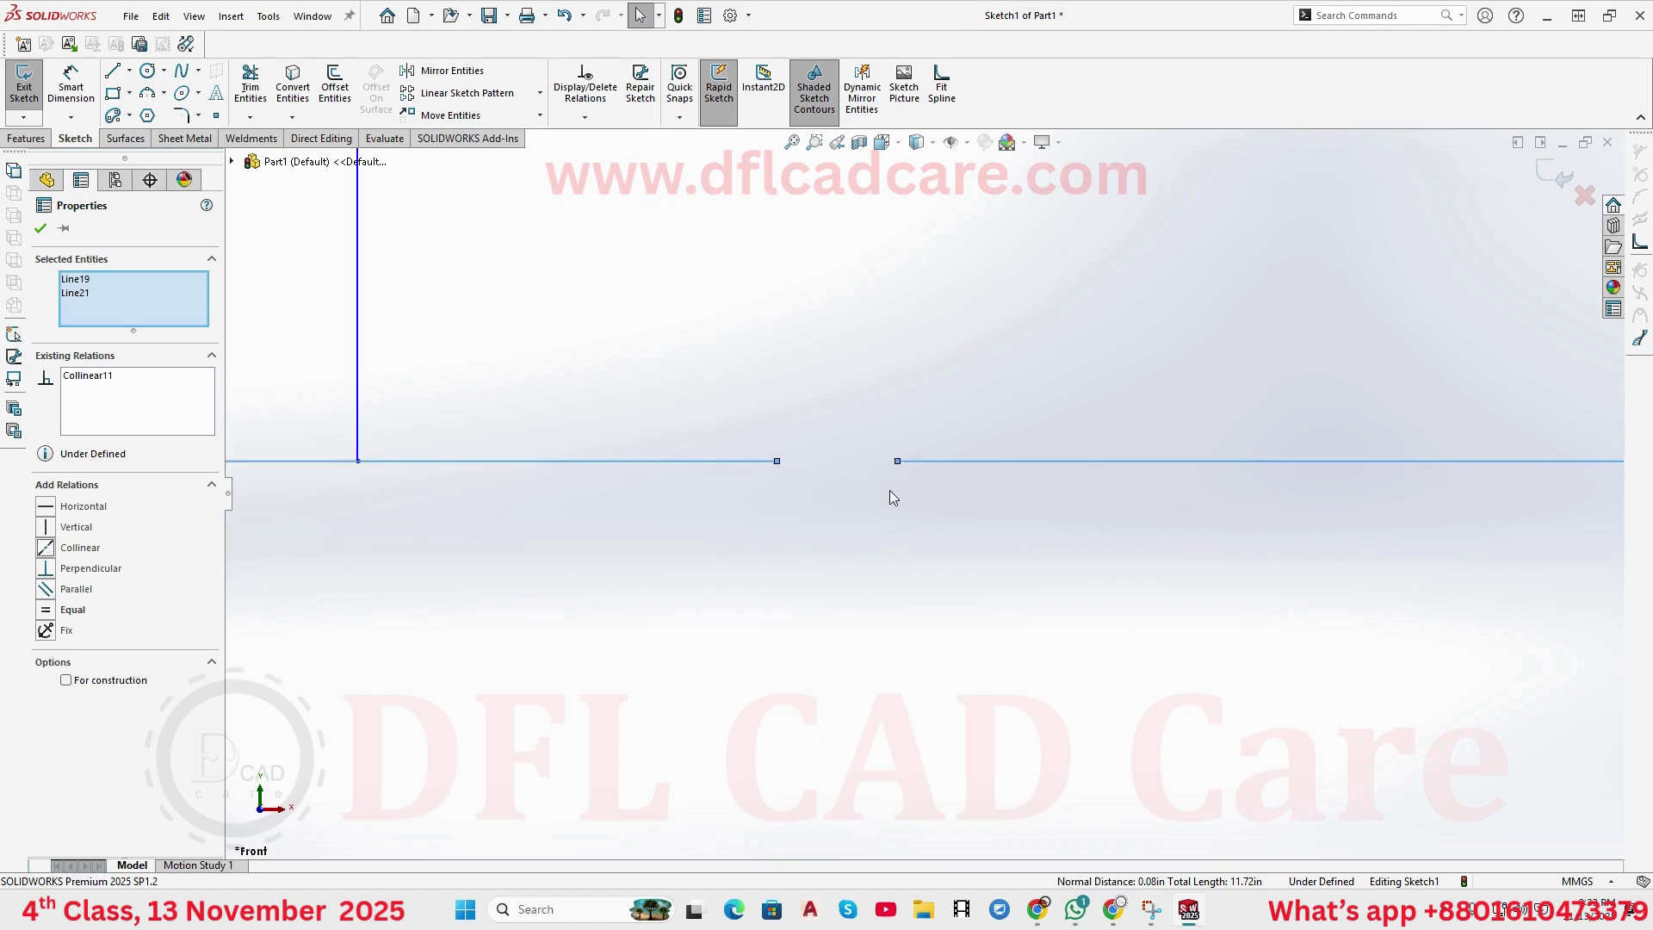
click(1030, 582)
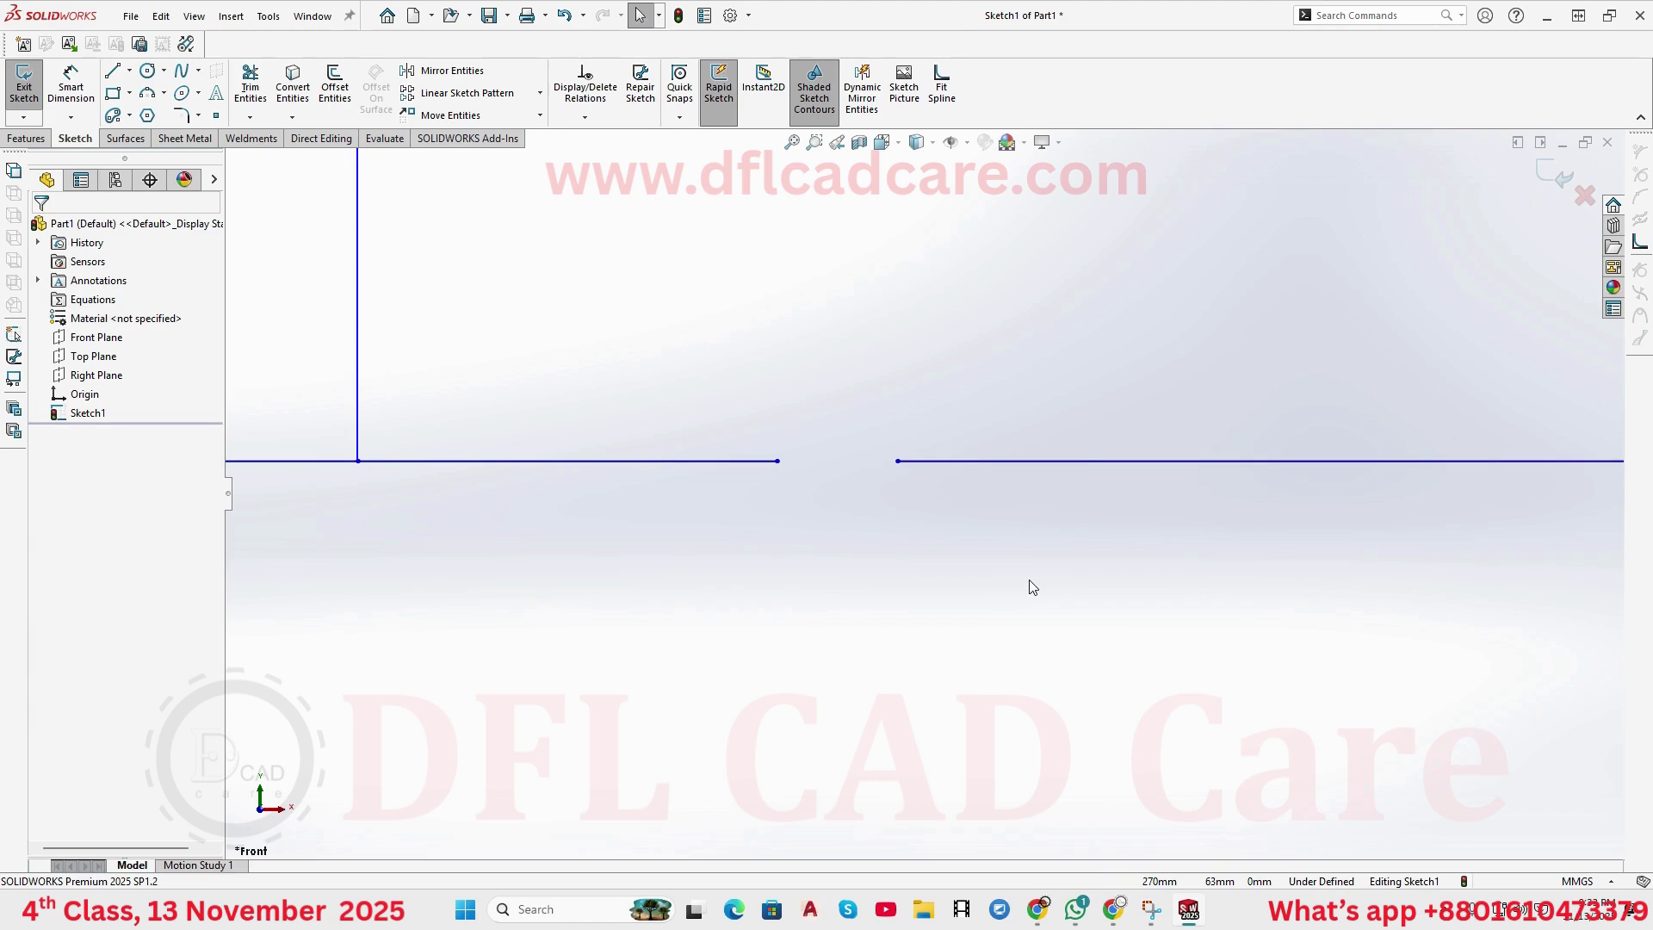
key(ctrl+z)
- Move the separate horizontal line well below the level of the T-shape's horizontal line
click(1033, 476)
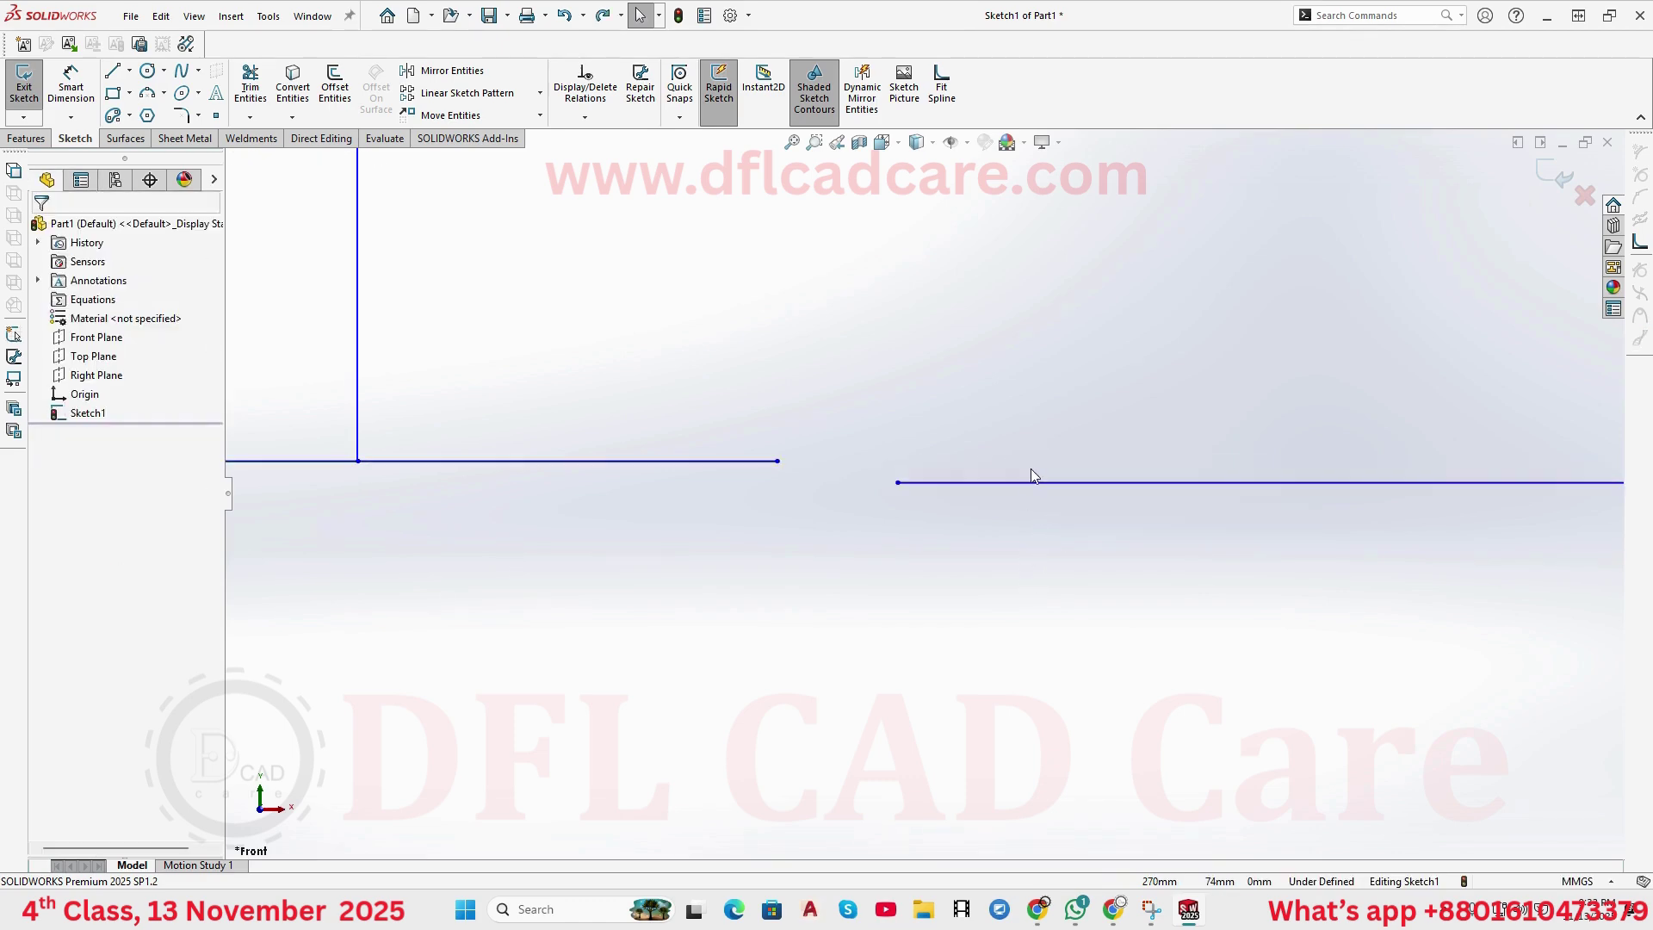
drag(1030, 485, 1014, 688)
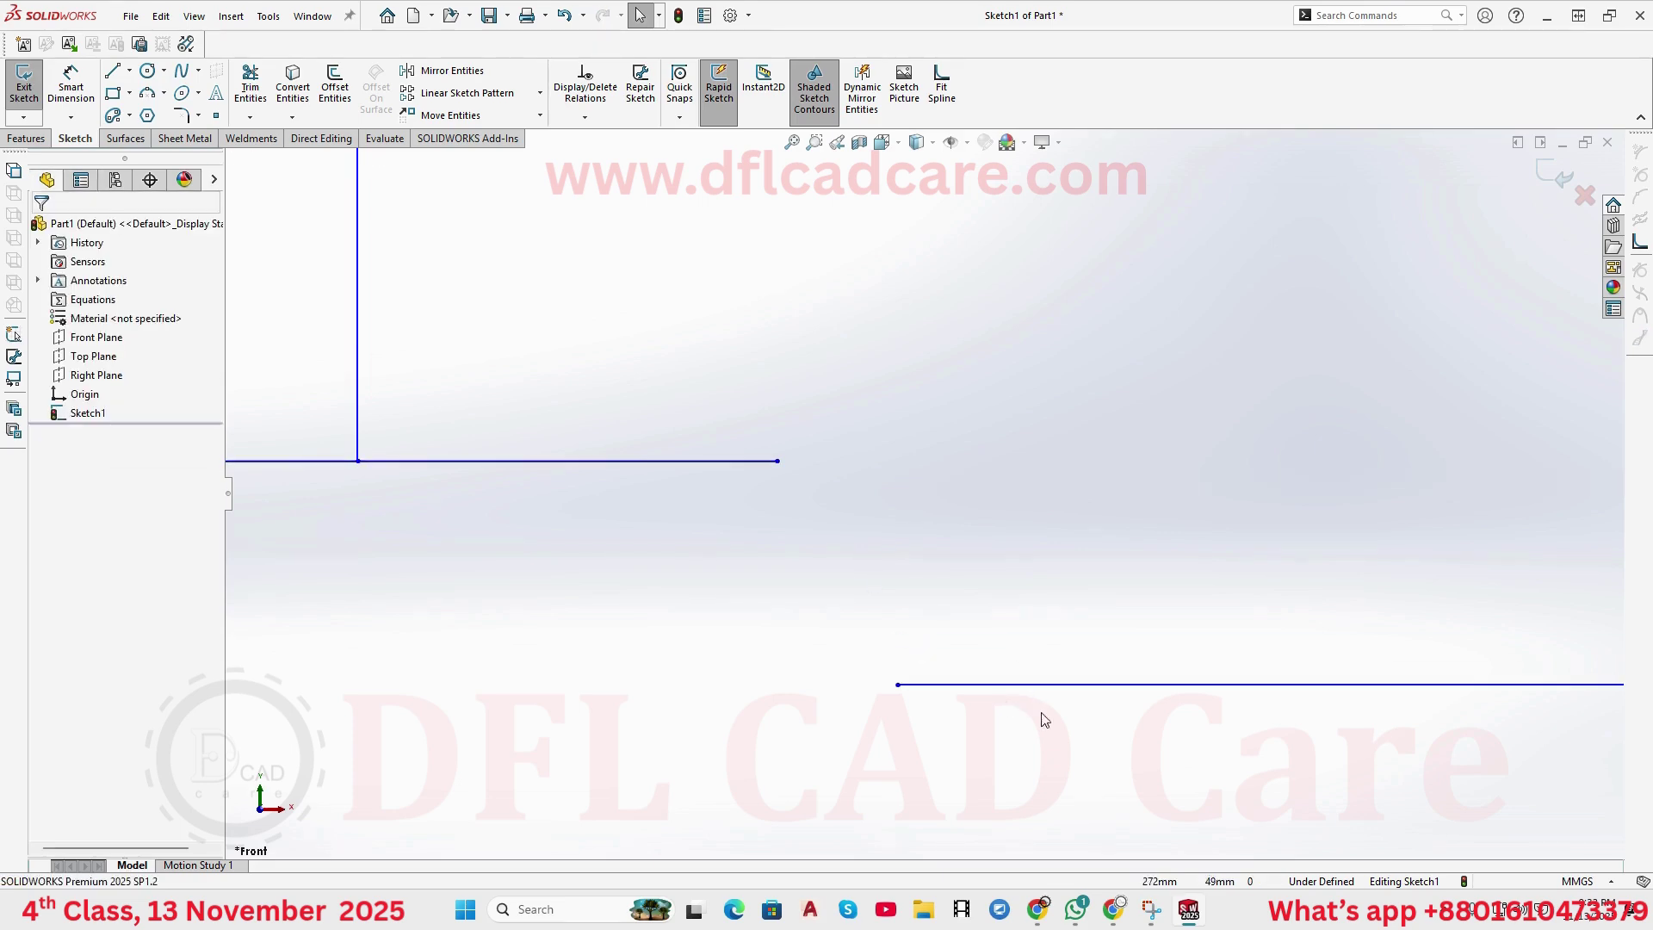
- Add a collinear relation between the separate horizontal line and the T-shape's horizontal line
click(1055, 687)
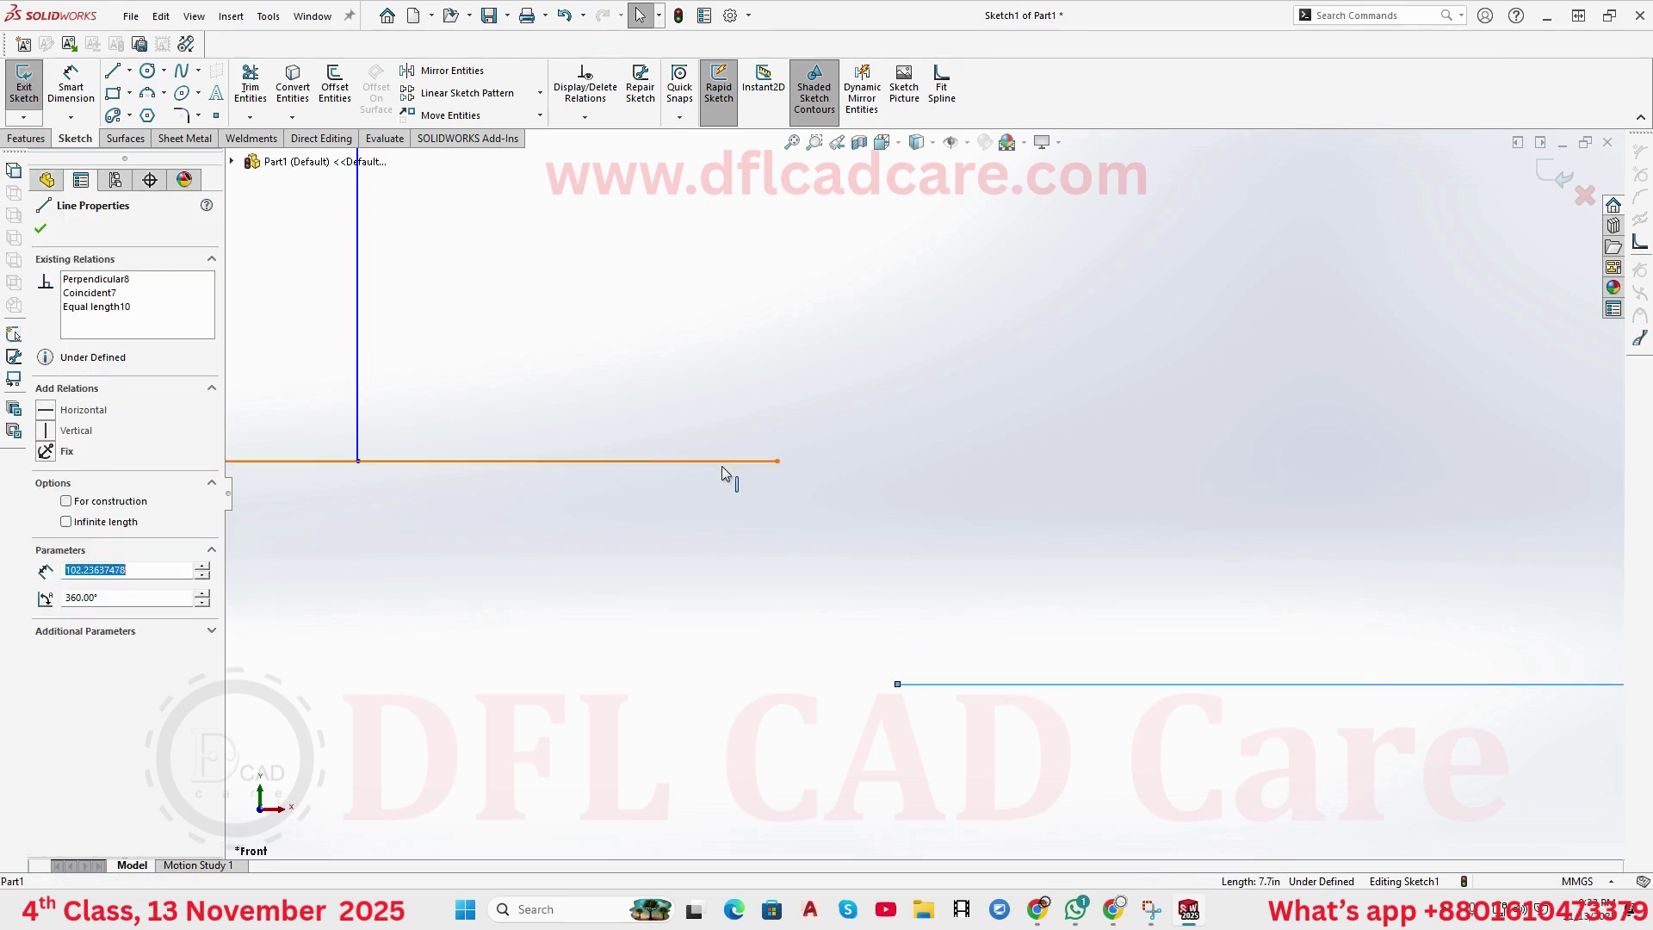
ctrl+click(726, 461)
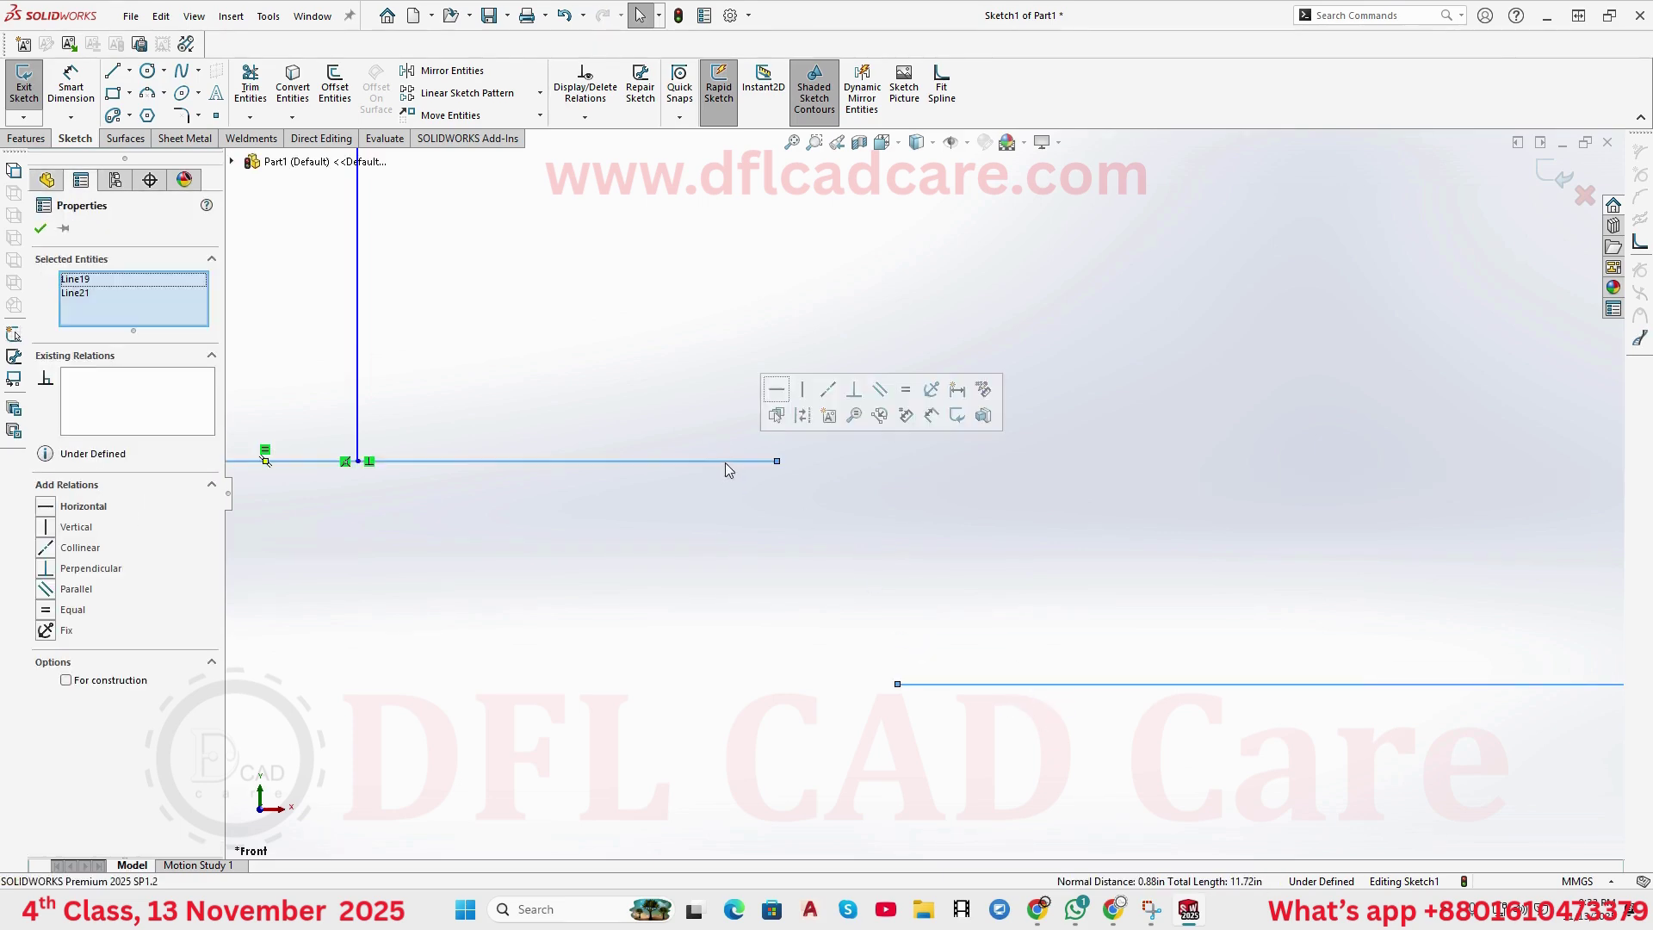
click(830, 391)
click(916, 595)
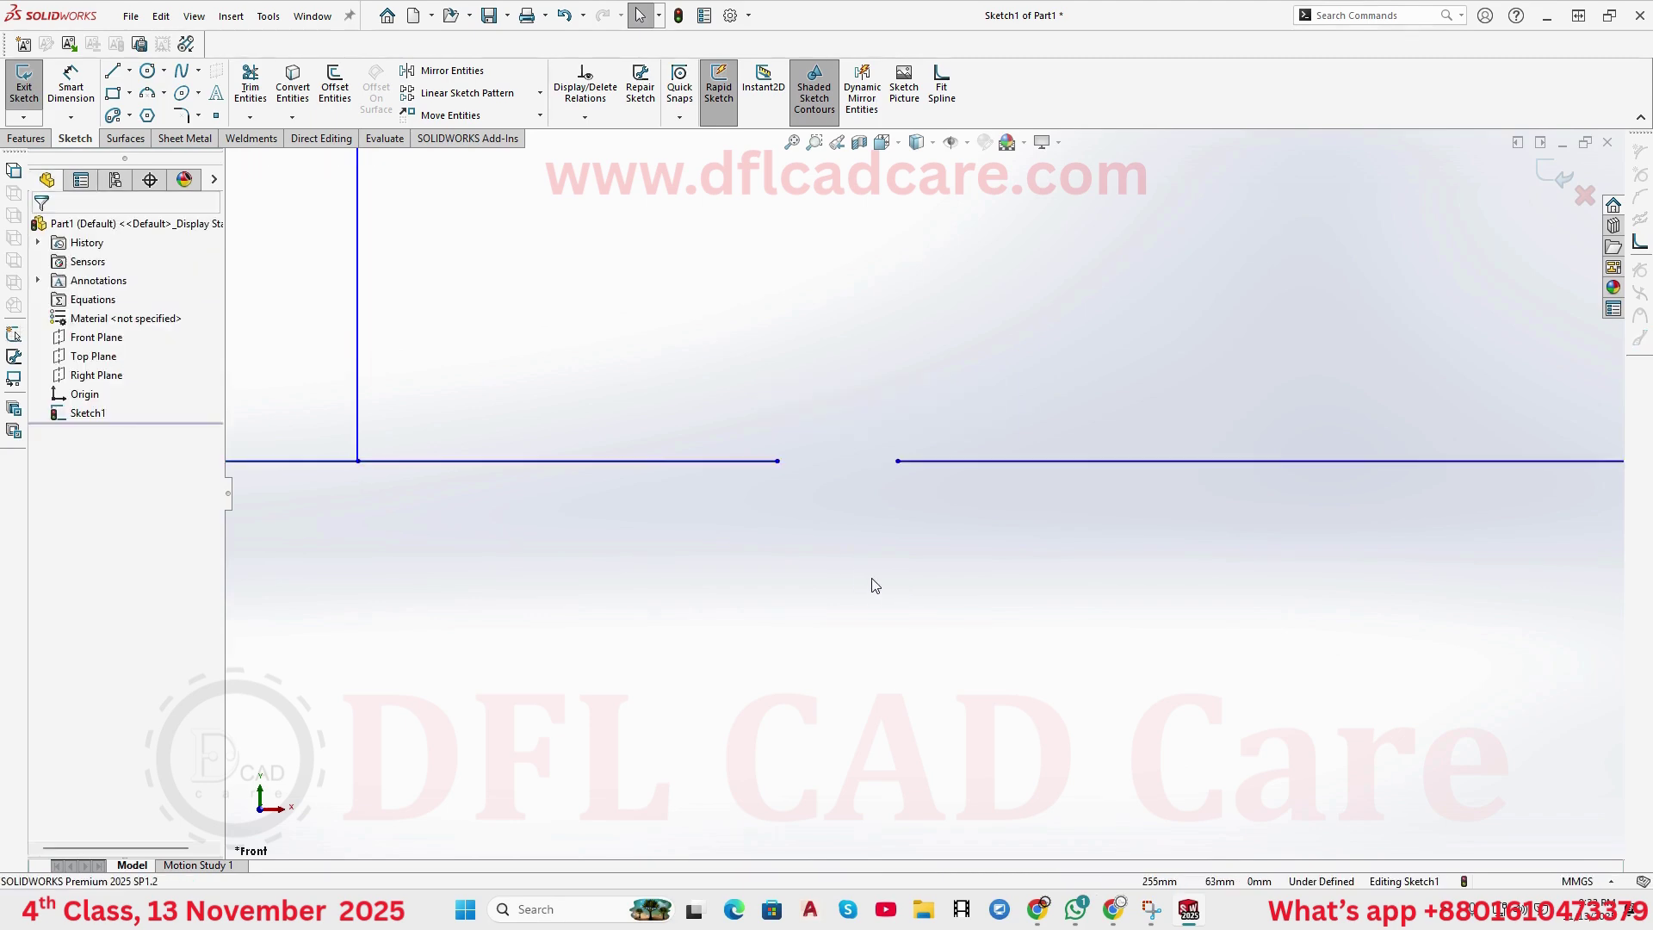
- Join the separate line's near end to the end of the T-shape's horizontal line and pull its far end slightly inward
scroll(945, 551, up, 5)
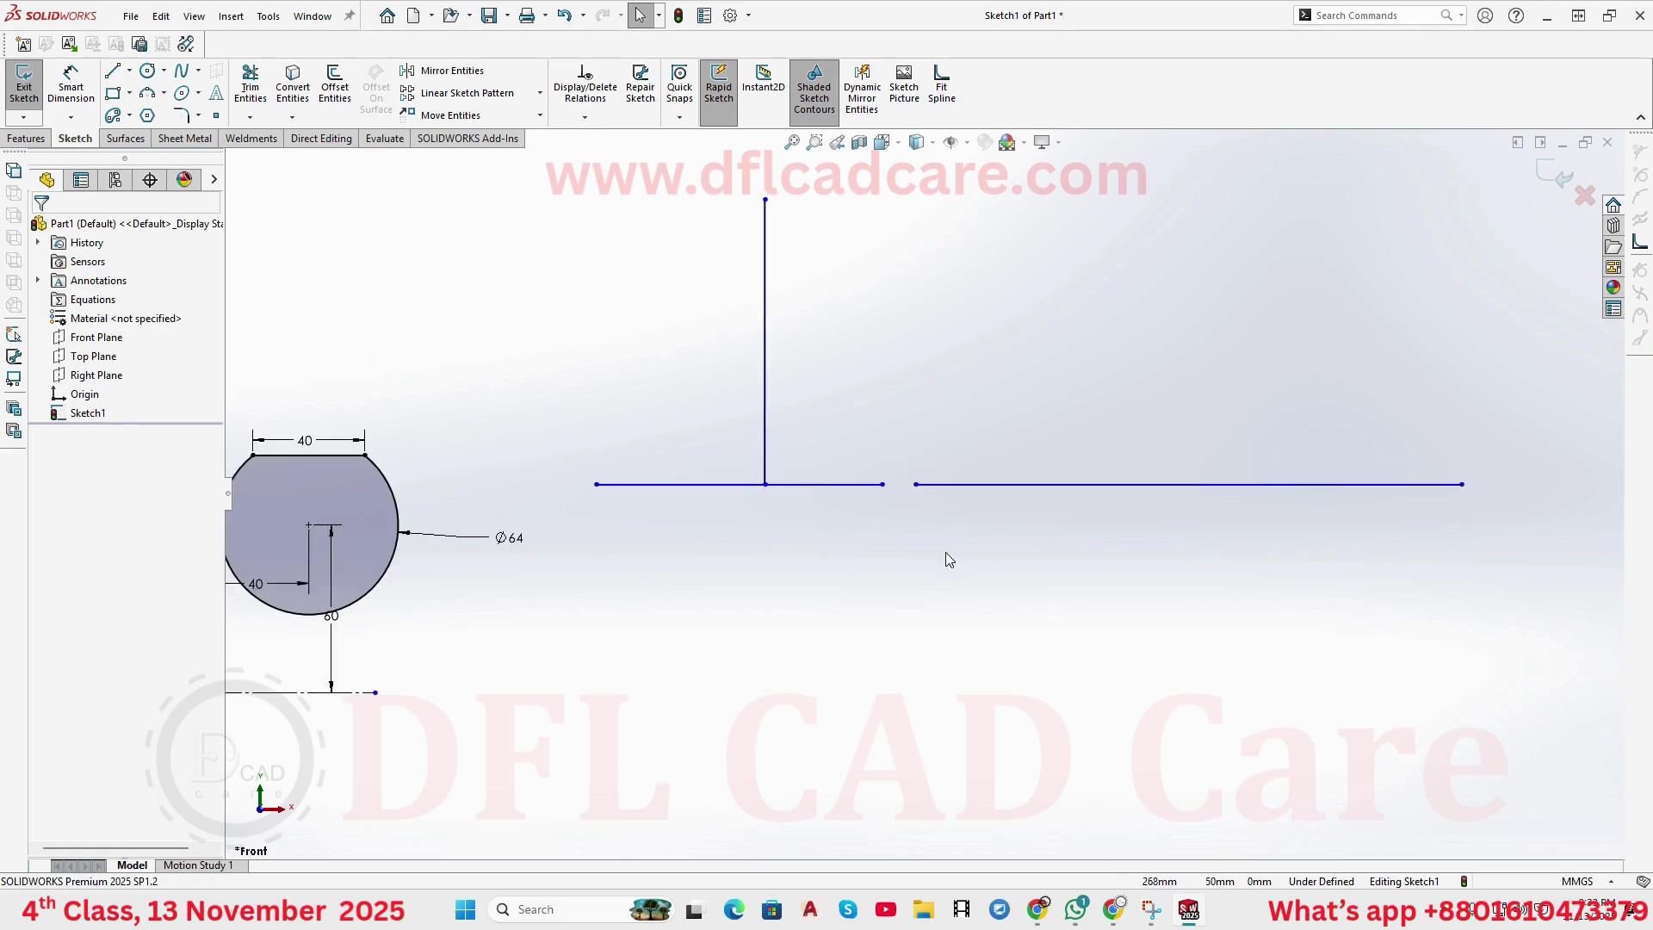
drag(915, 484, 888, 488)
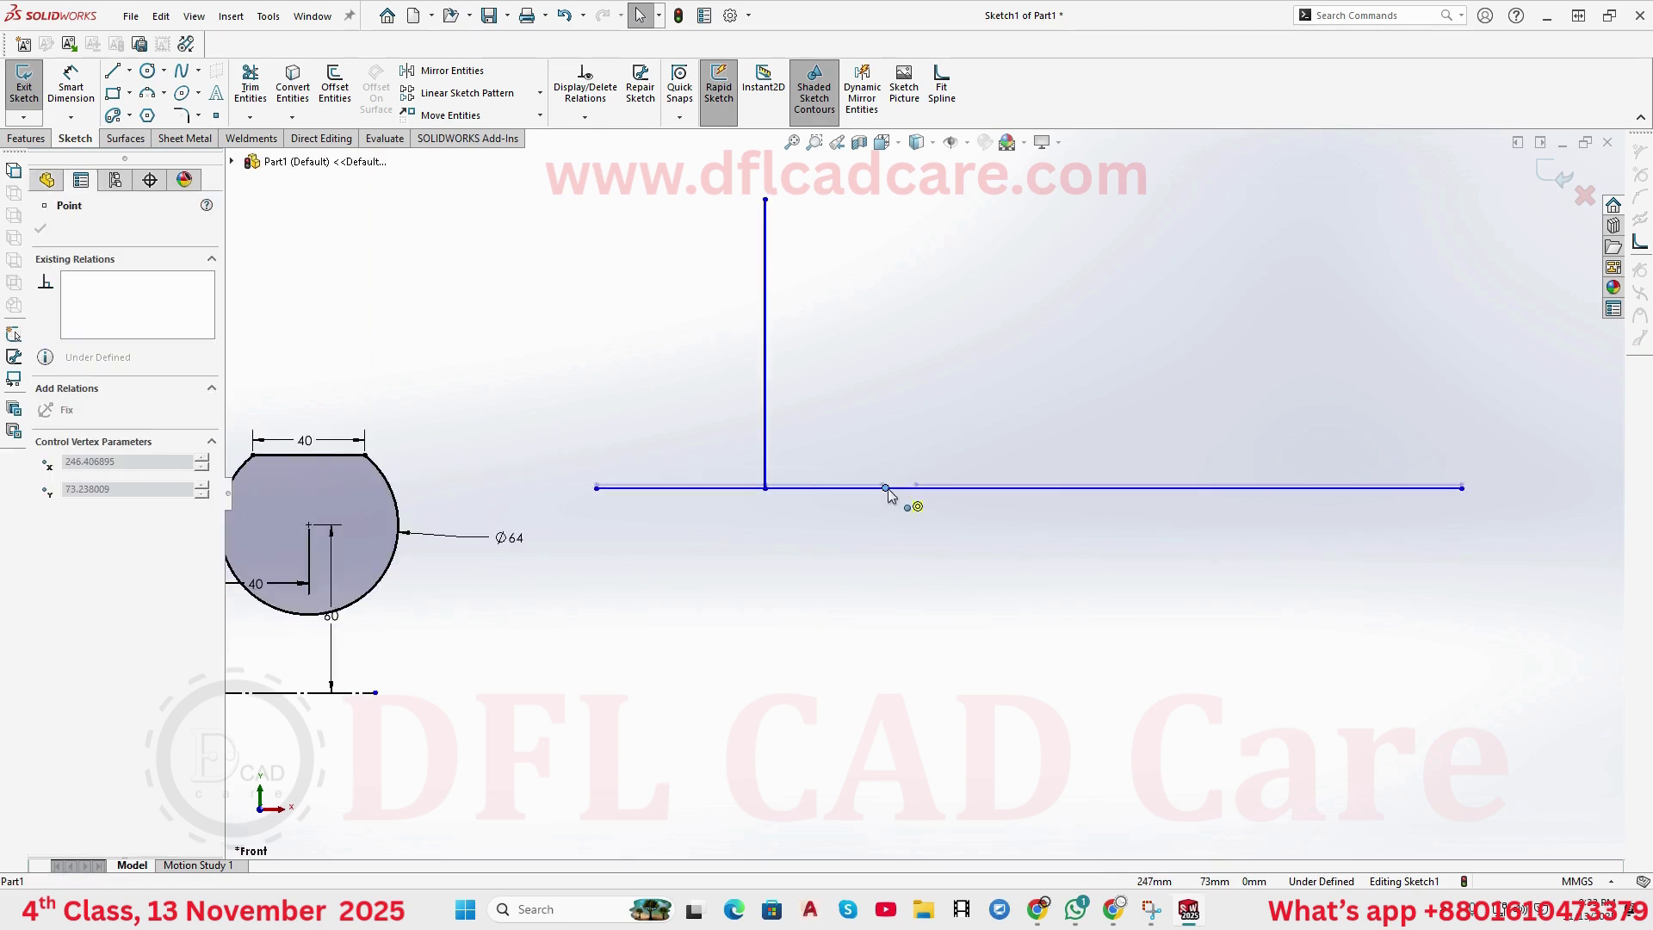
key(Escape)
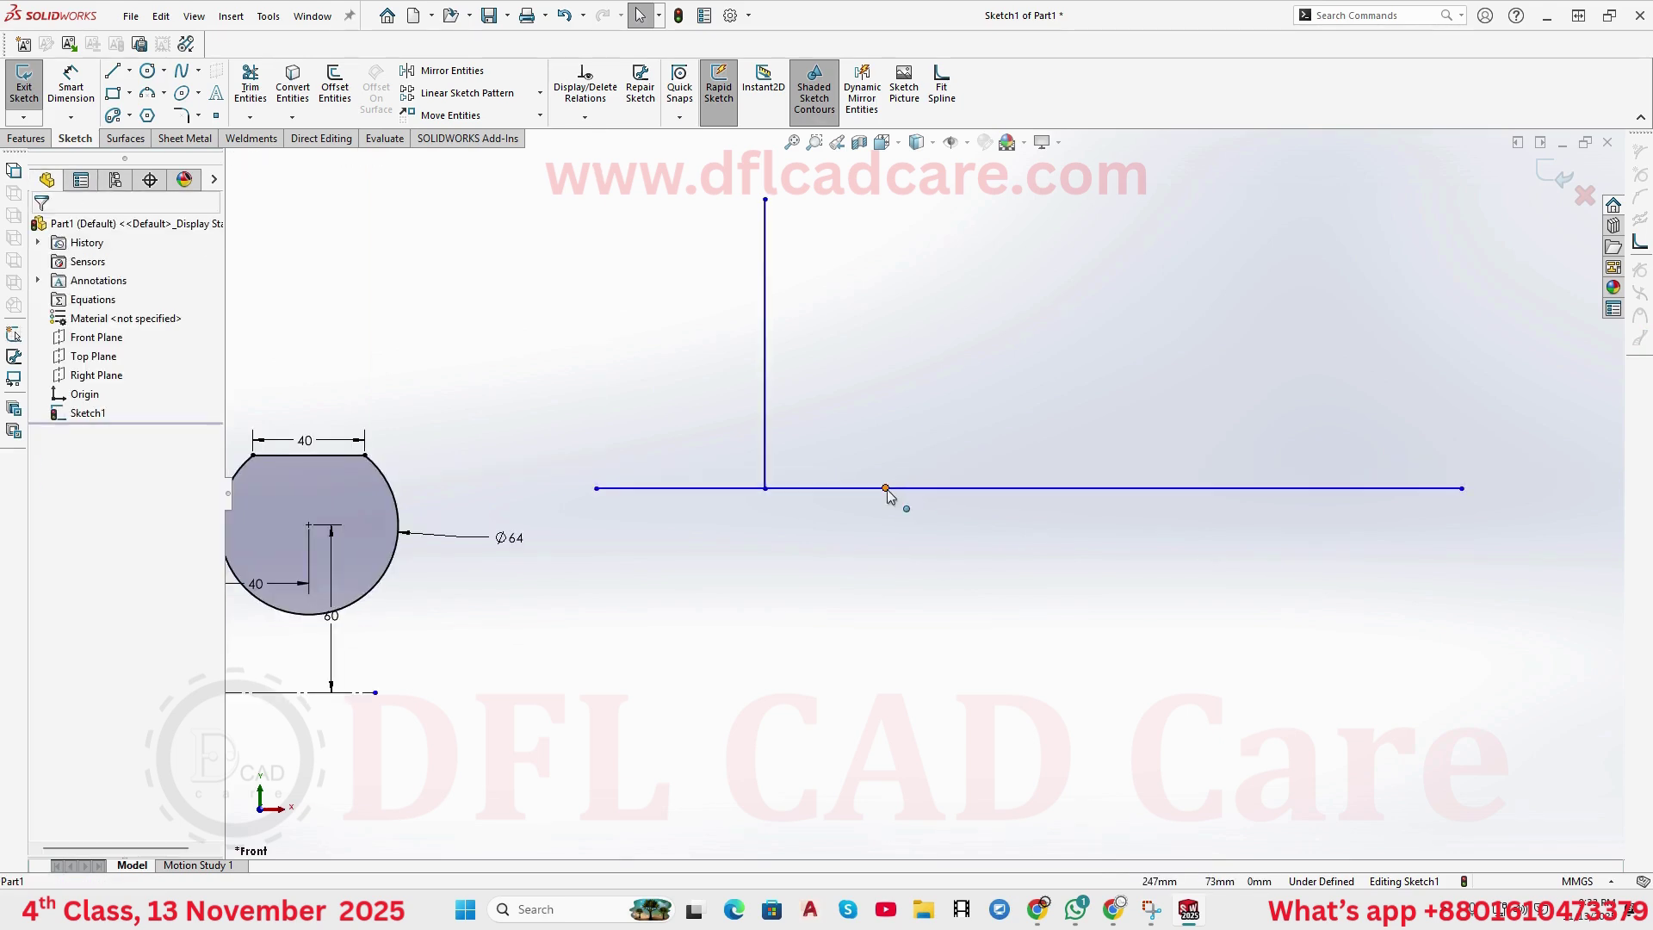
scroll(916, 537, up, 5)
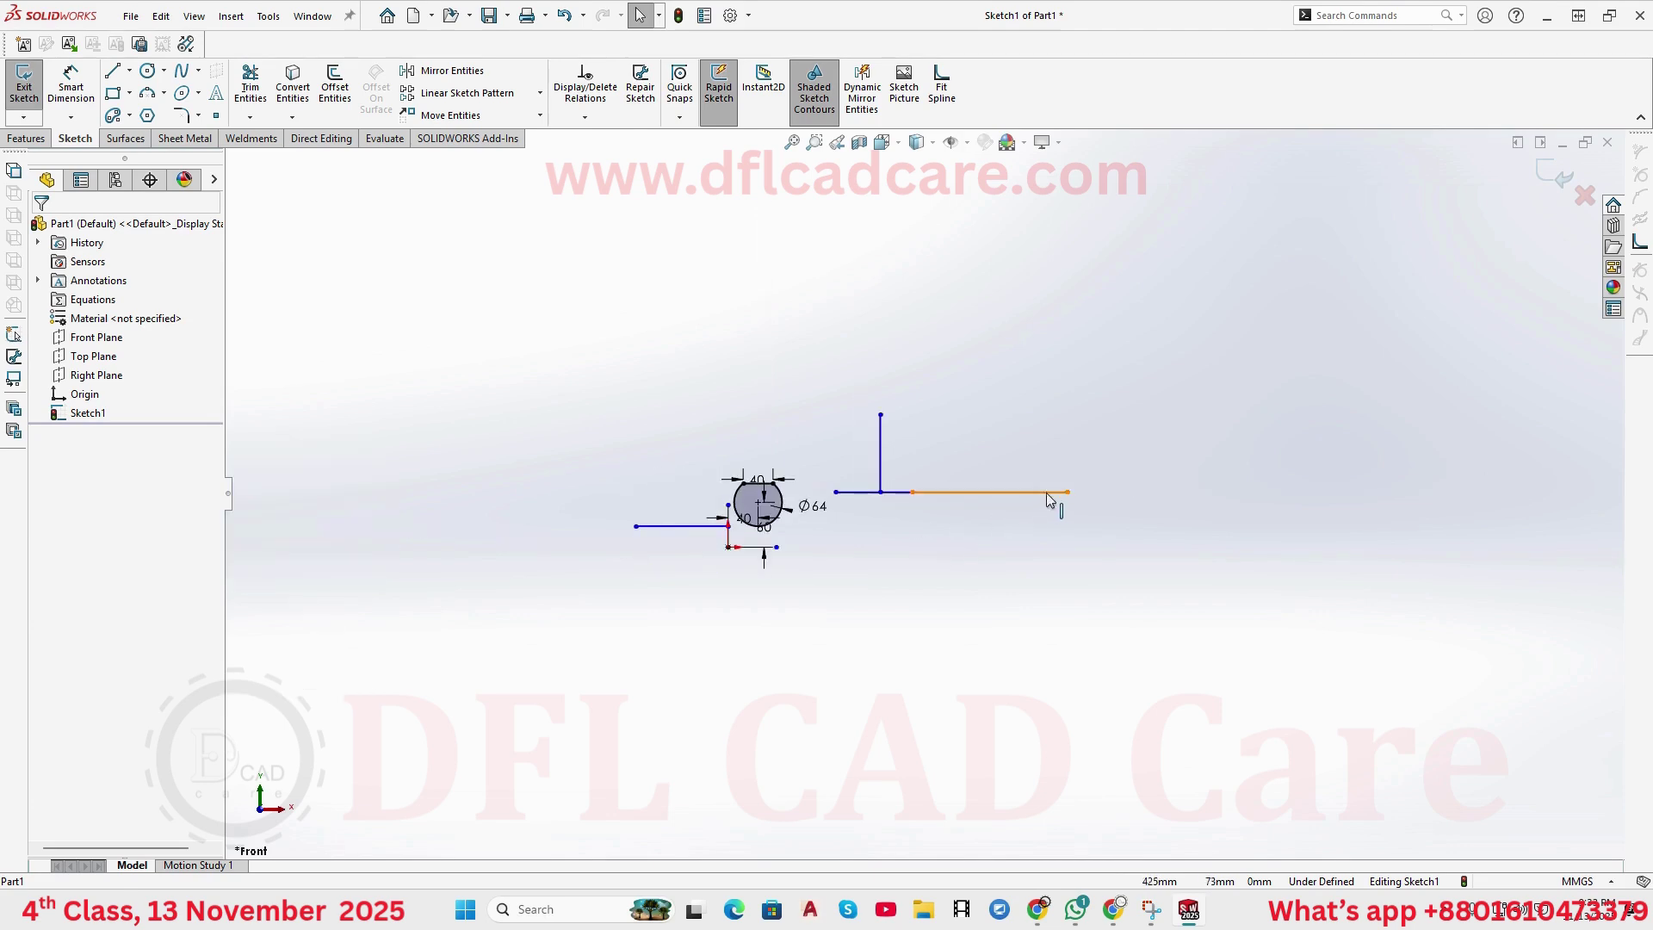
mouse_move(1070, 495)
mouse_down()
mouse_move(1091, 472)
mouse_move(1058, 494)
mouse_up()
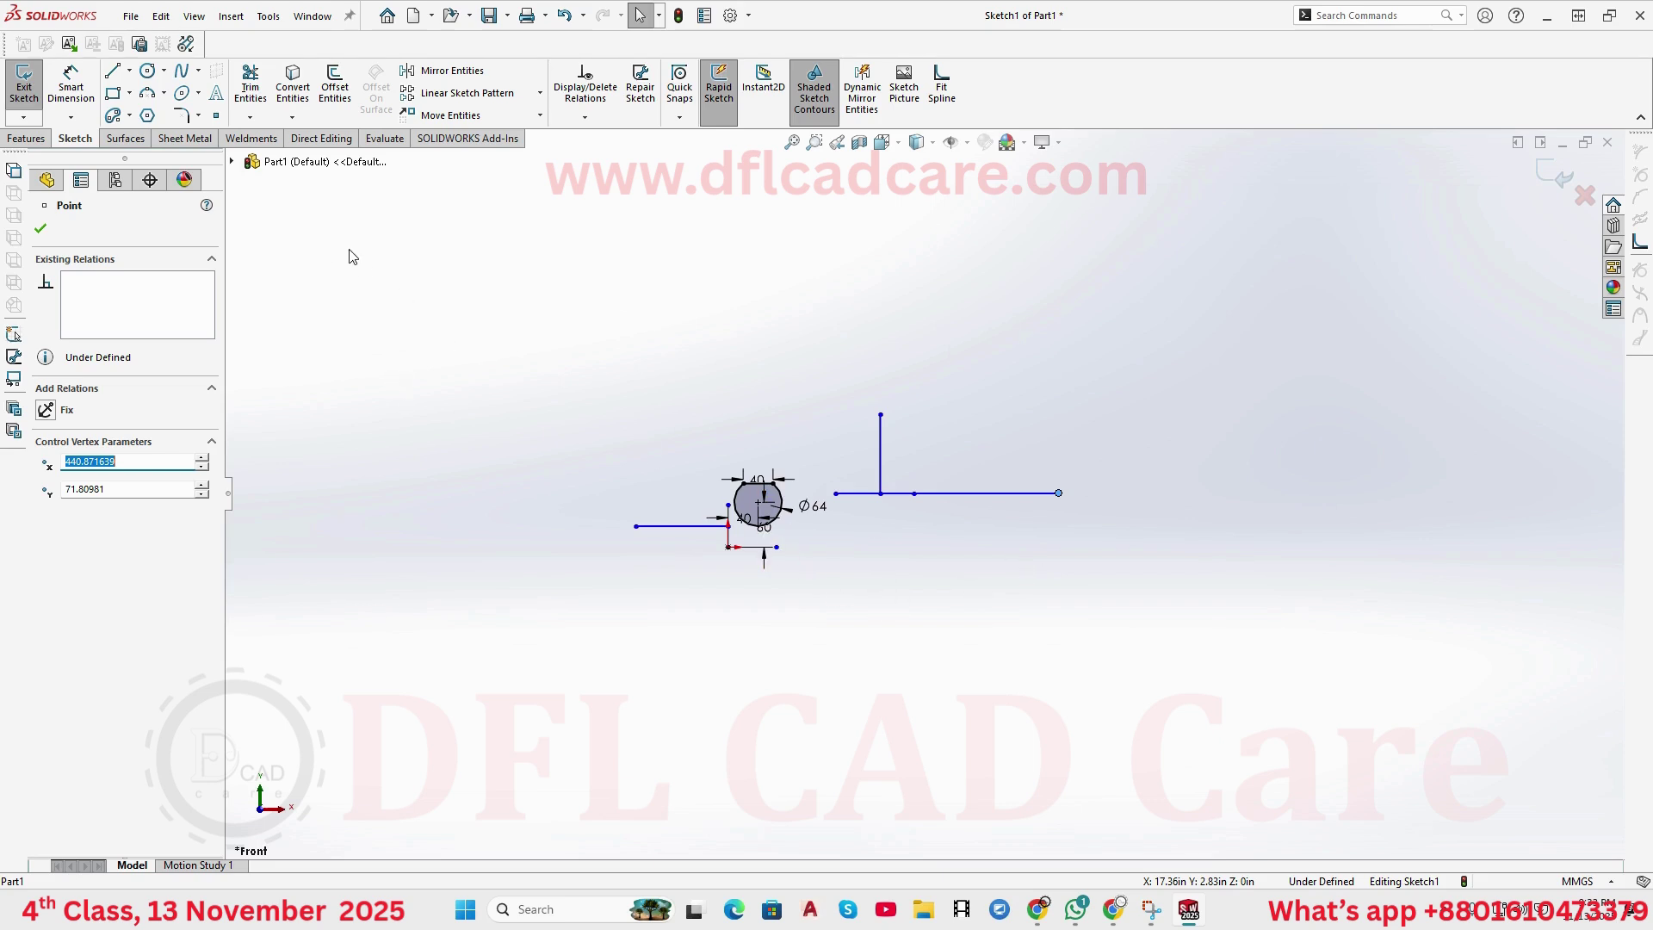
- Sketch two separate circles above the existing geometry, with radii of about 108 mm and 113 mm
click(149, 71)
click(533, 319)
click(533, 398)
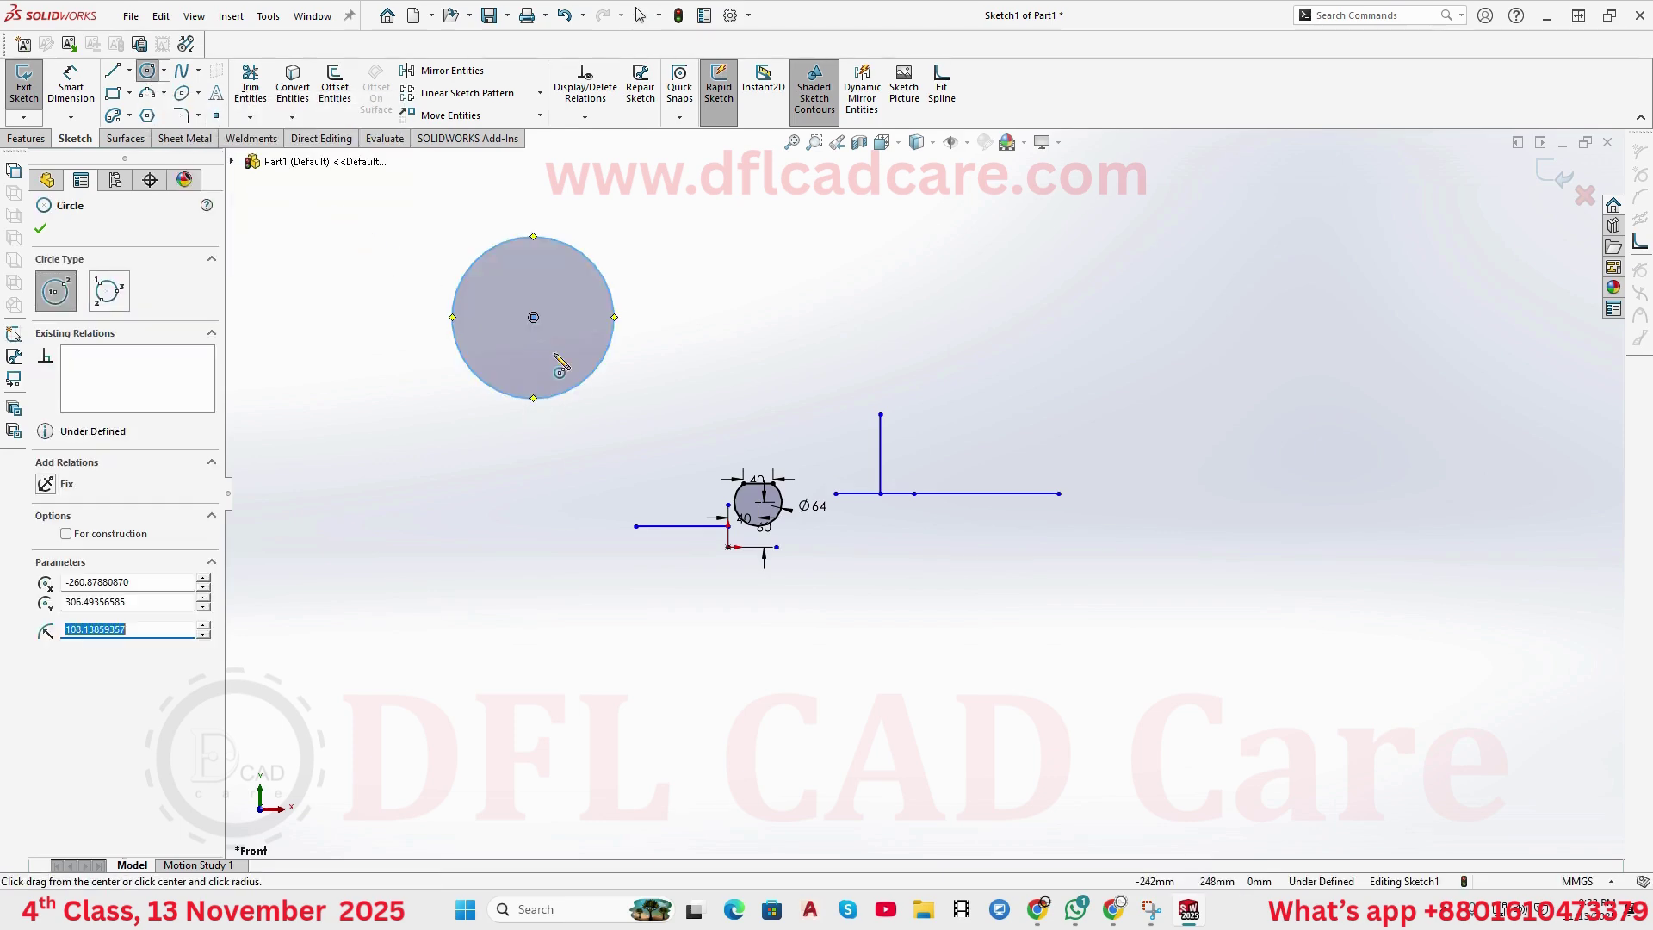
click(752, 244)
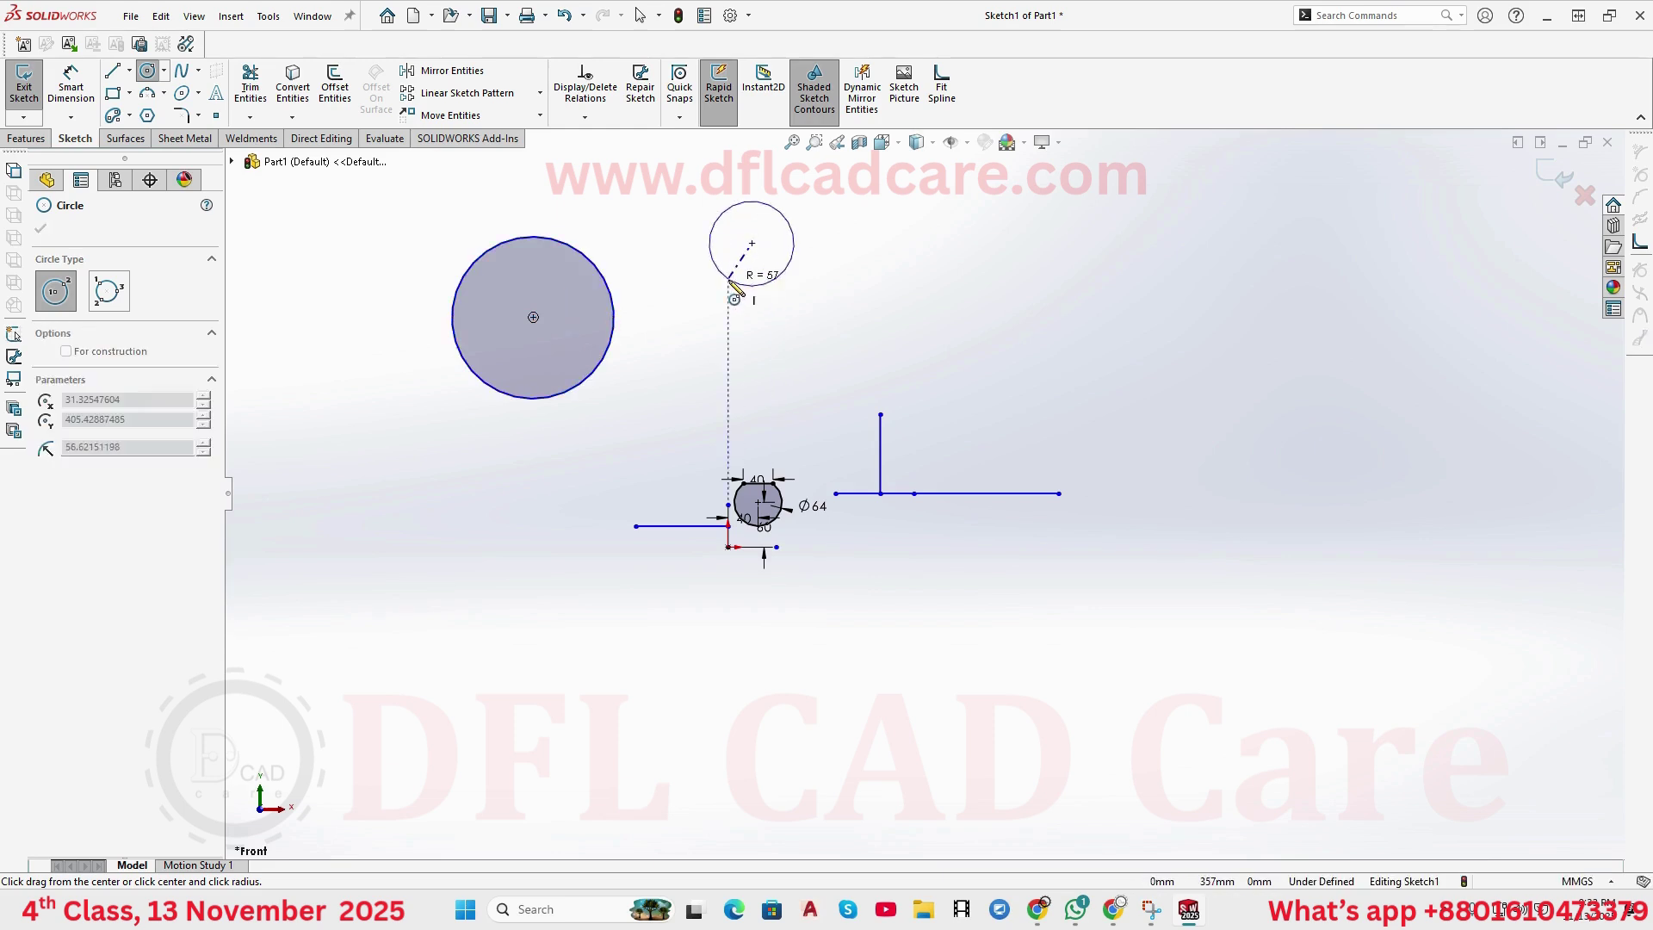
click(721, 325)
scroll(919, 404, up, 2)
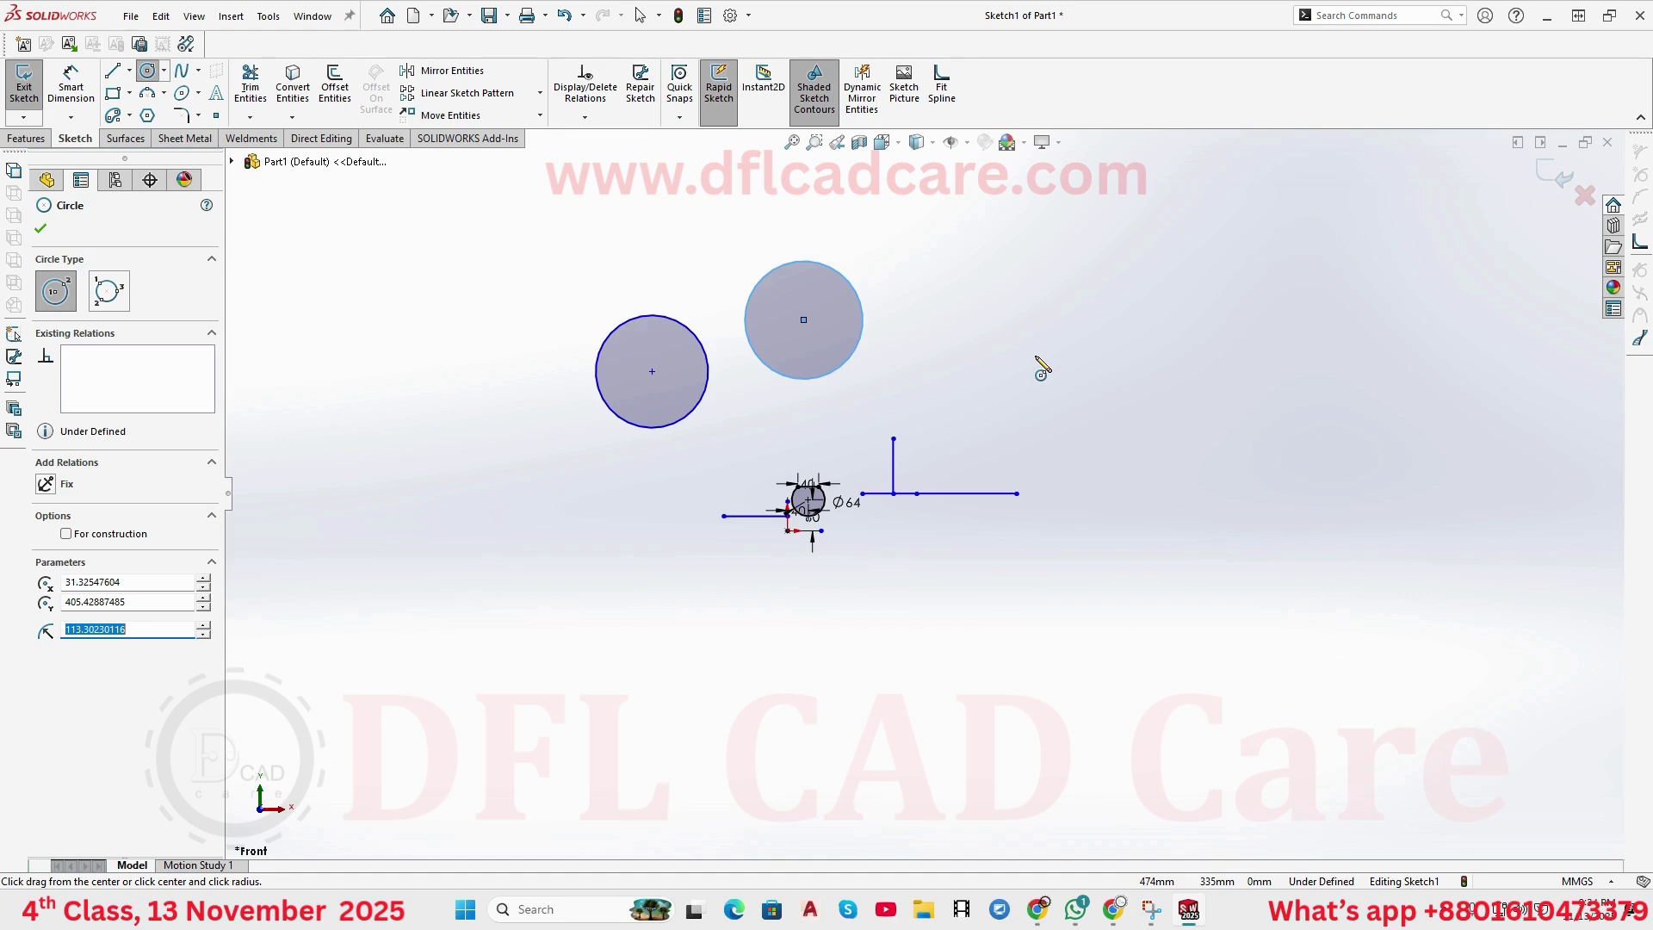
key(Escape)
- Add a concentric relation between the two new circles
click(863, 321)
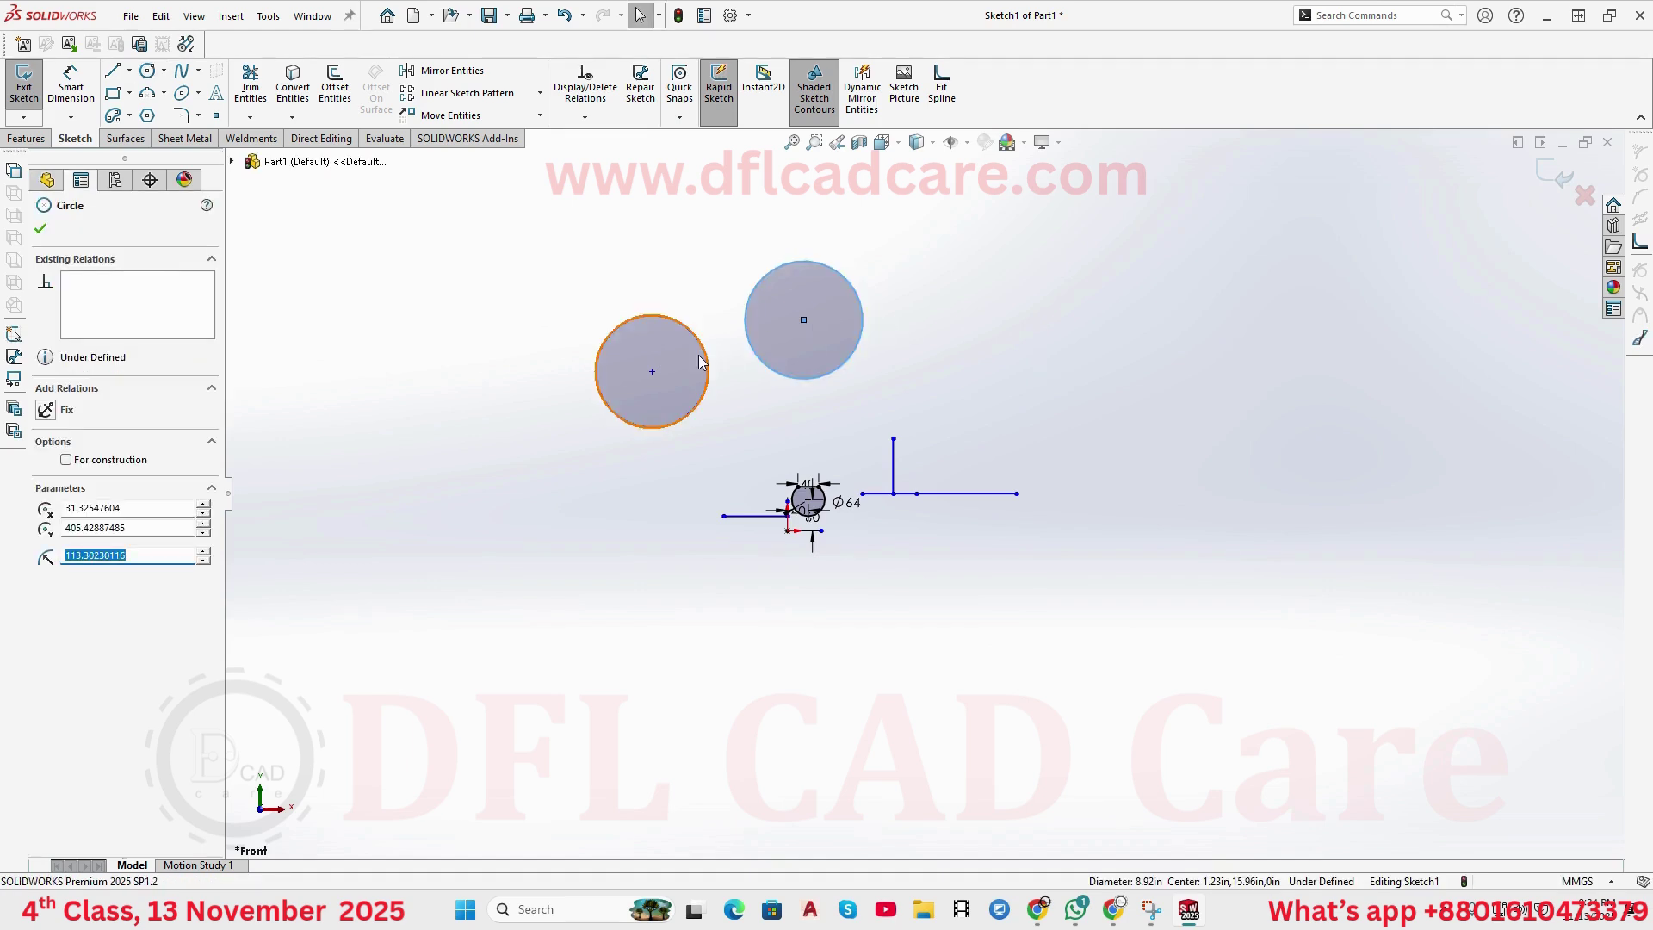
ctrl+click(704, 350)
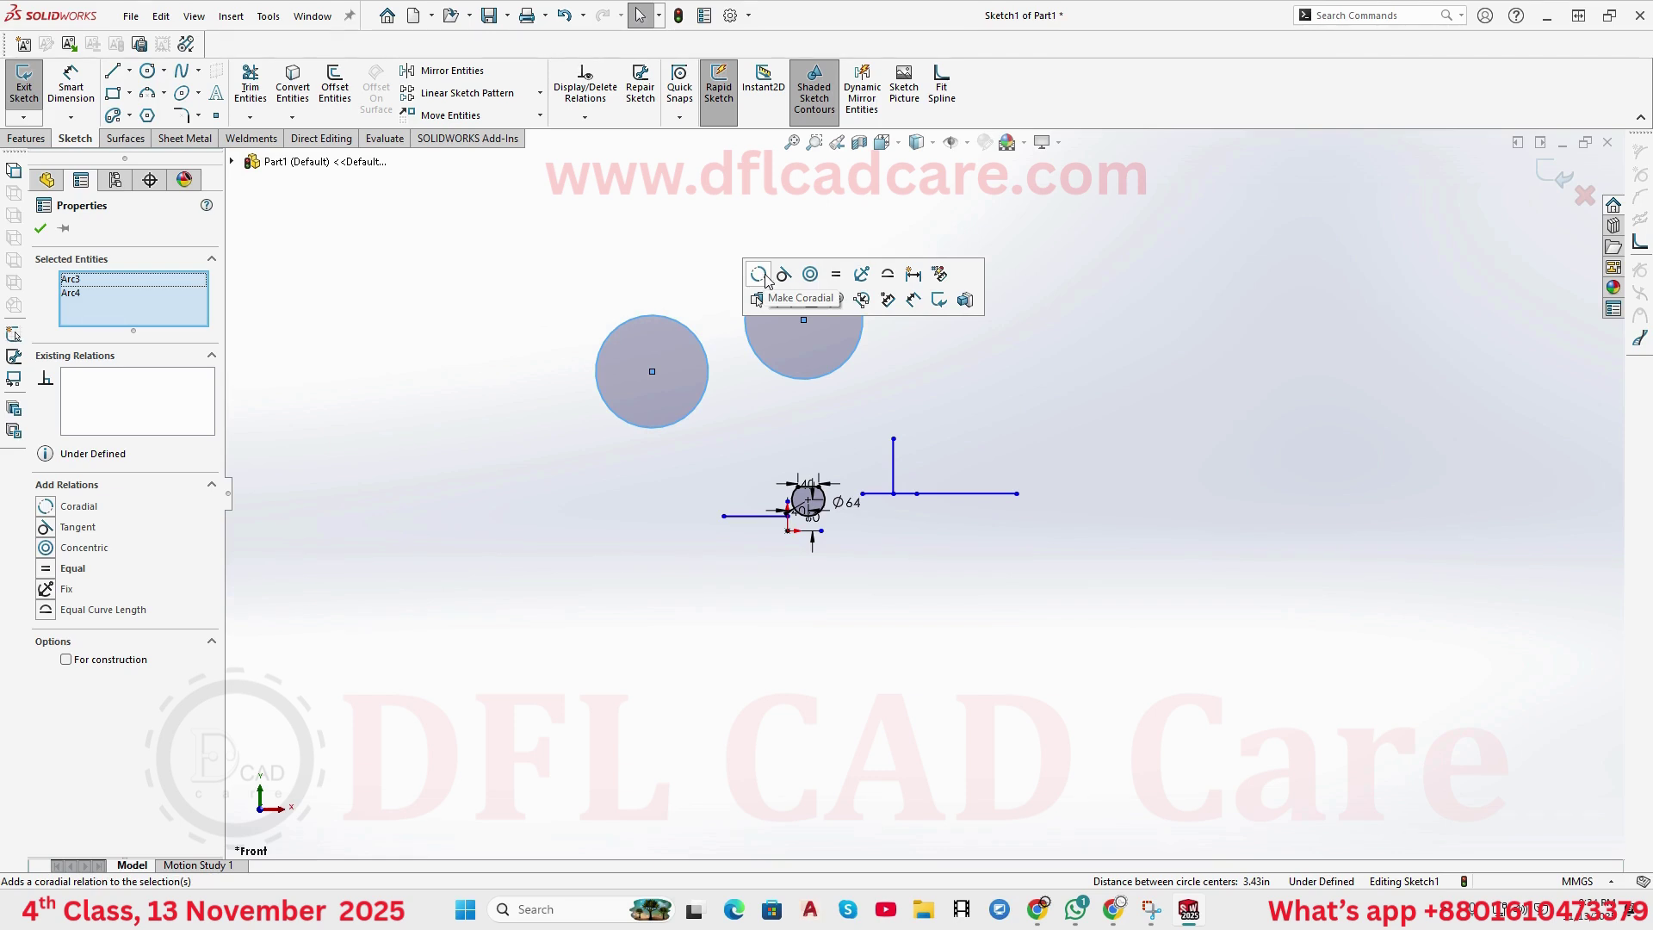
click(811, 275)
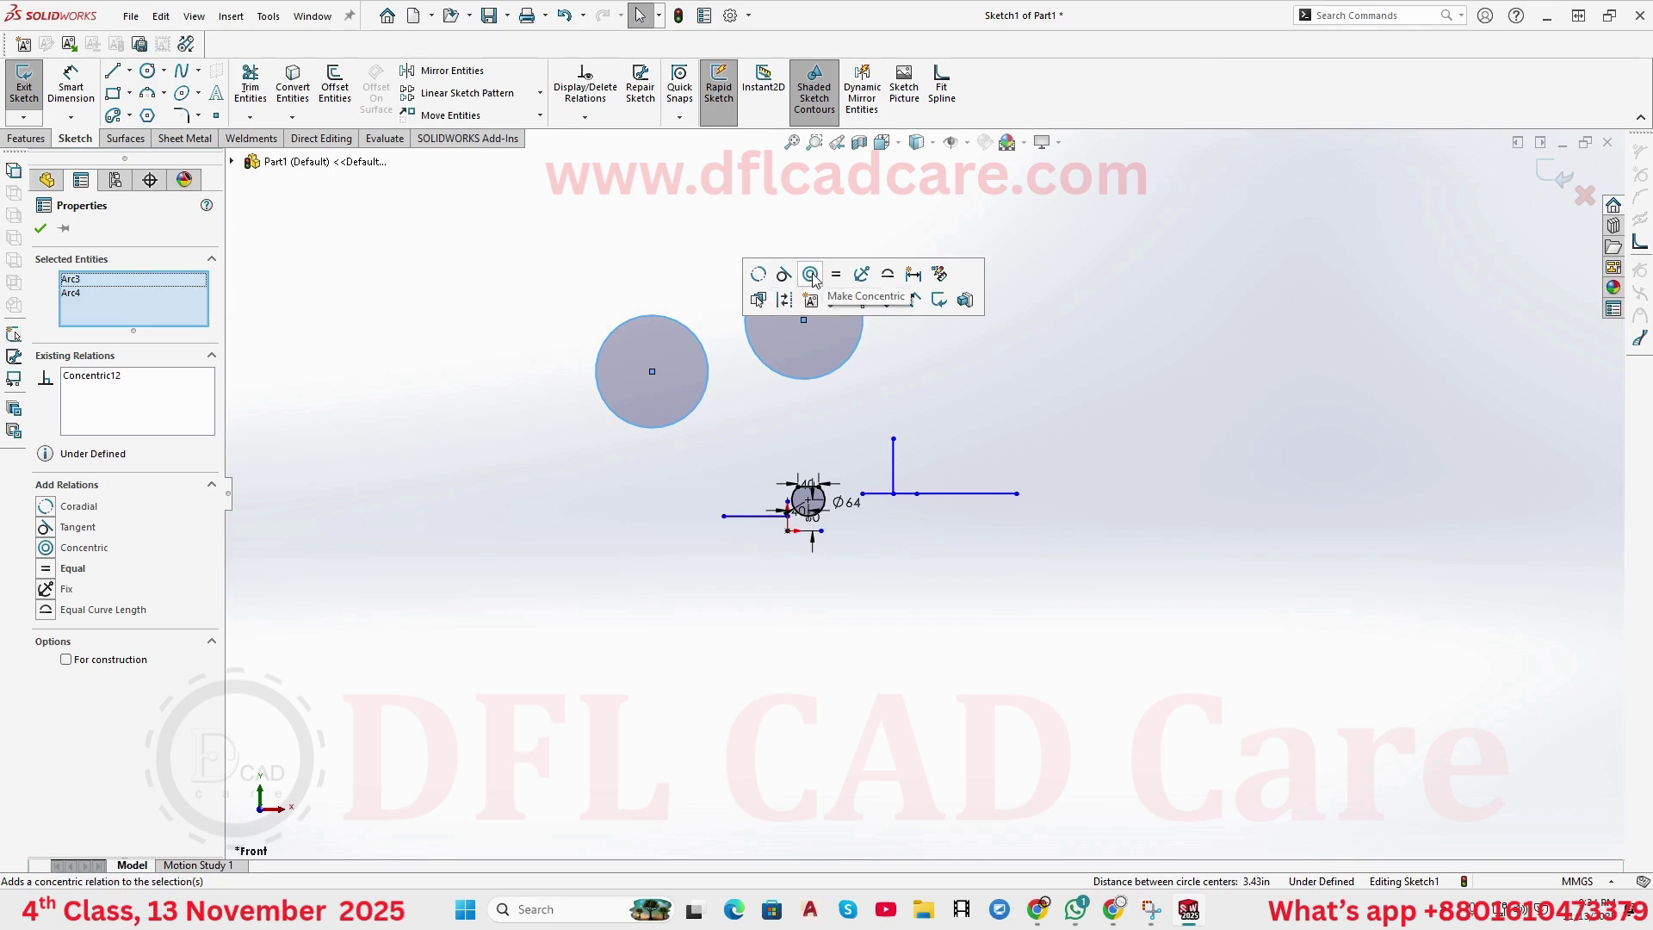
scroll(700, 342, down, 10)
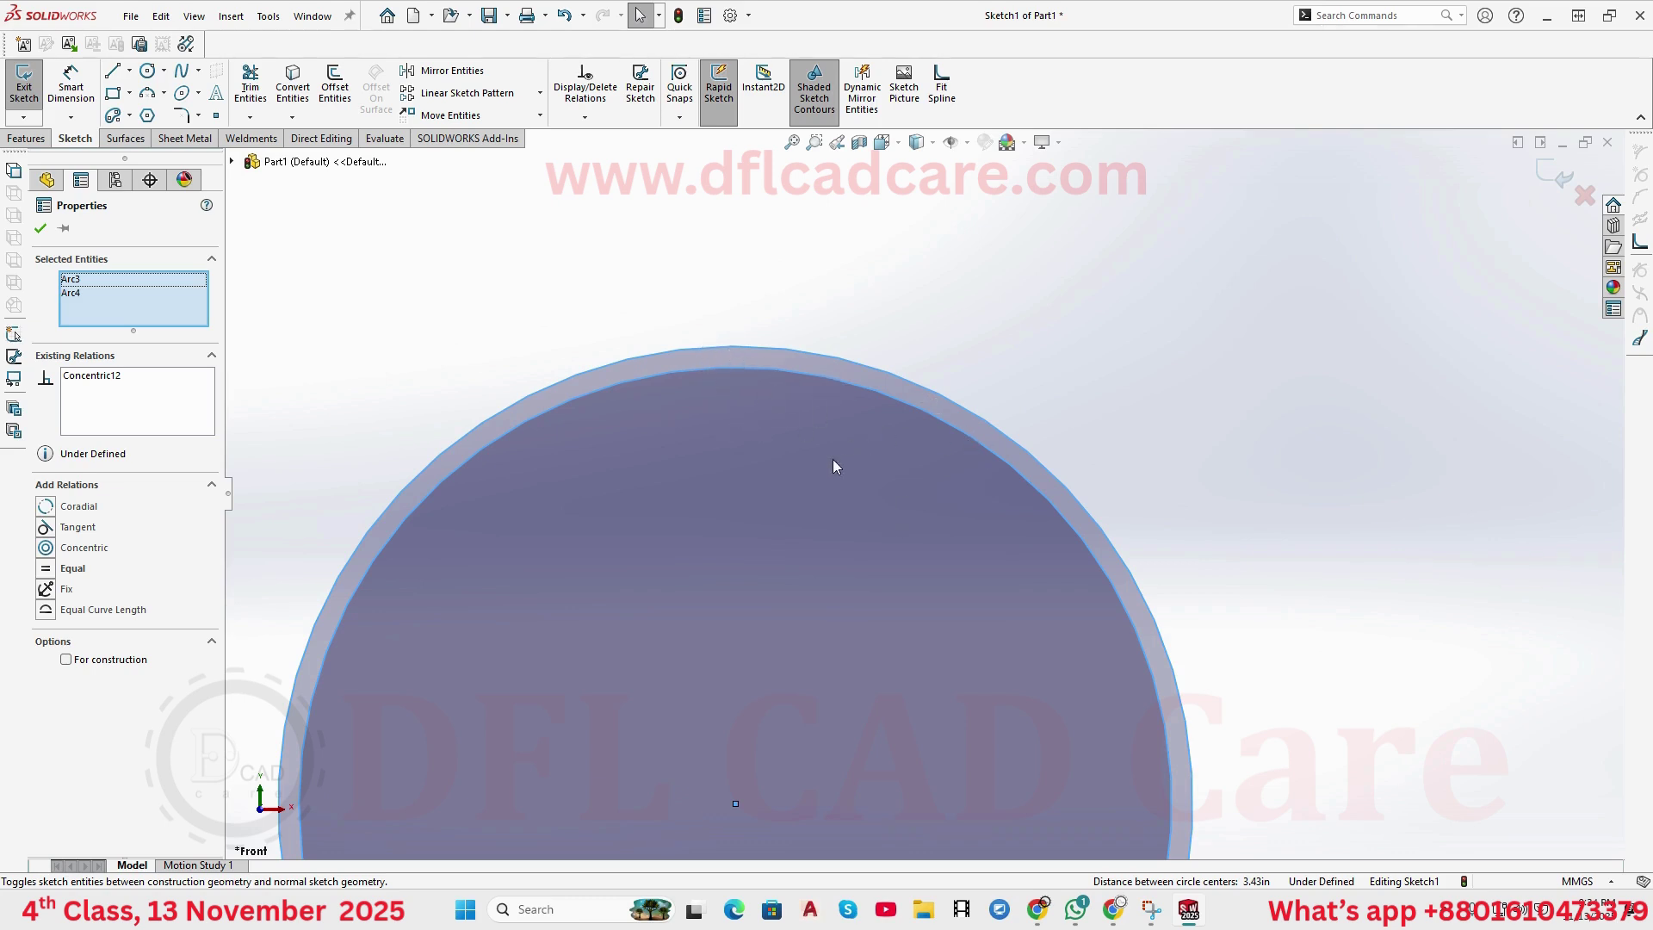
scroll(799, 493, up, 3)
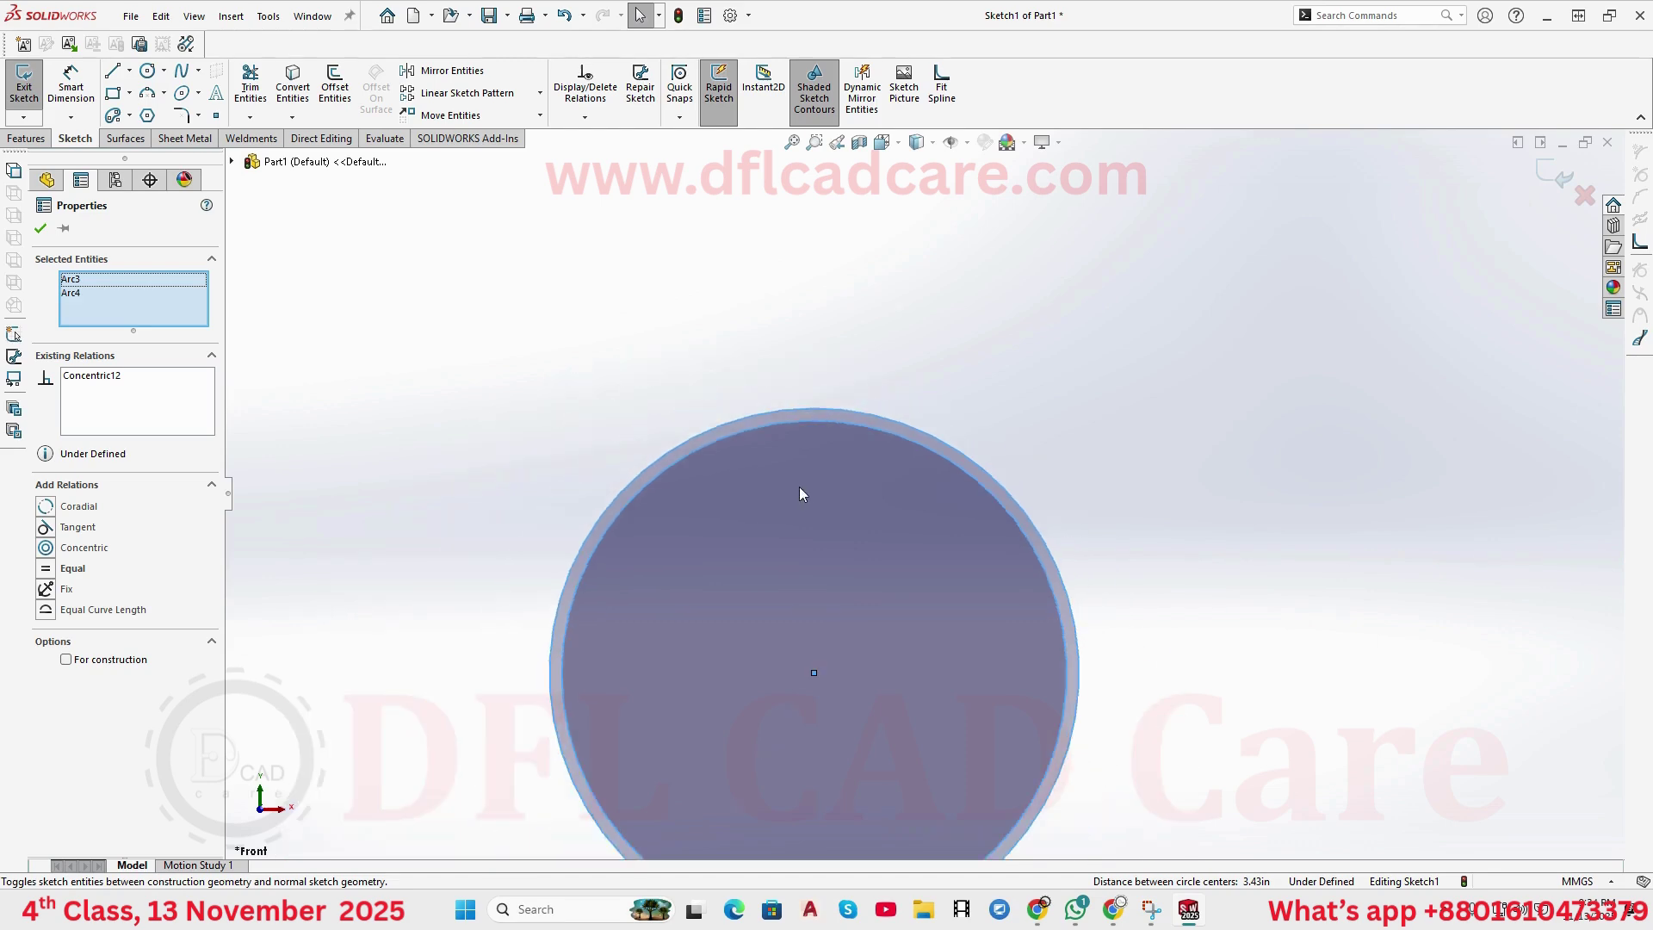
scroll(823, 517, up, 1)
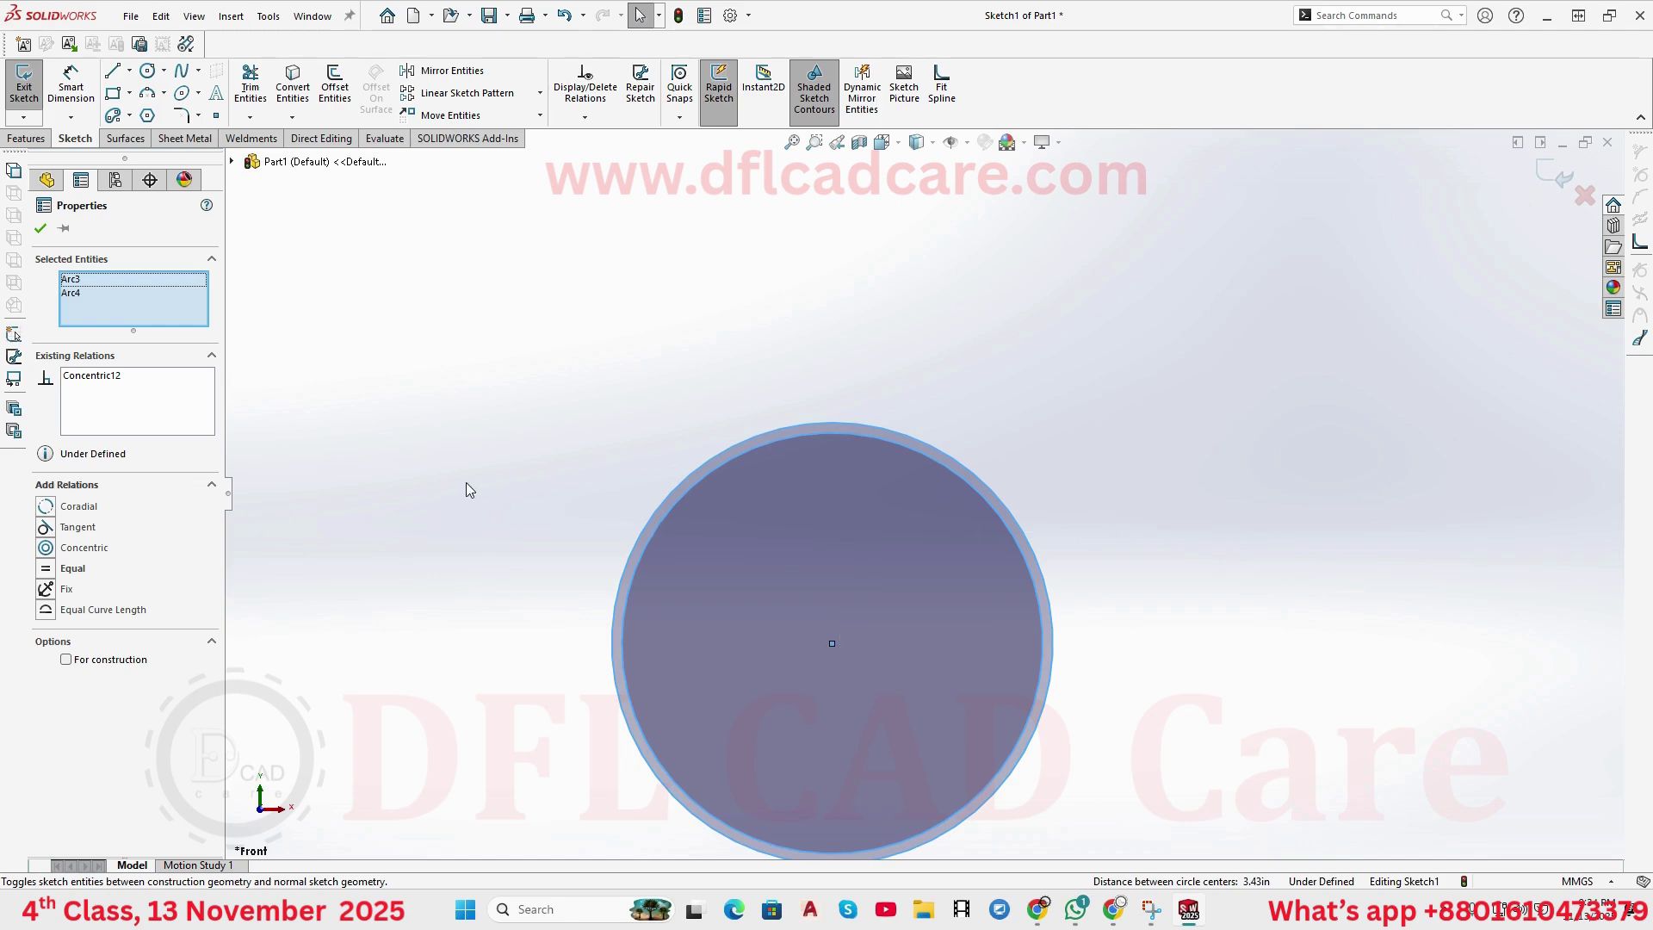
scroll(919, 518, up, 3)
click(981, 412)
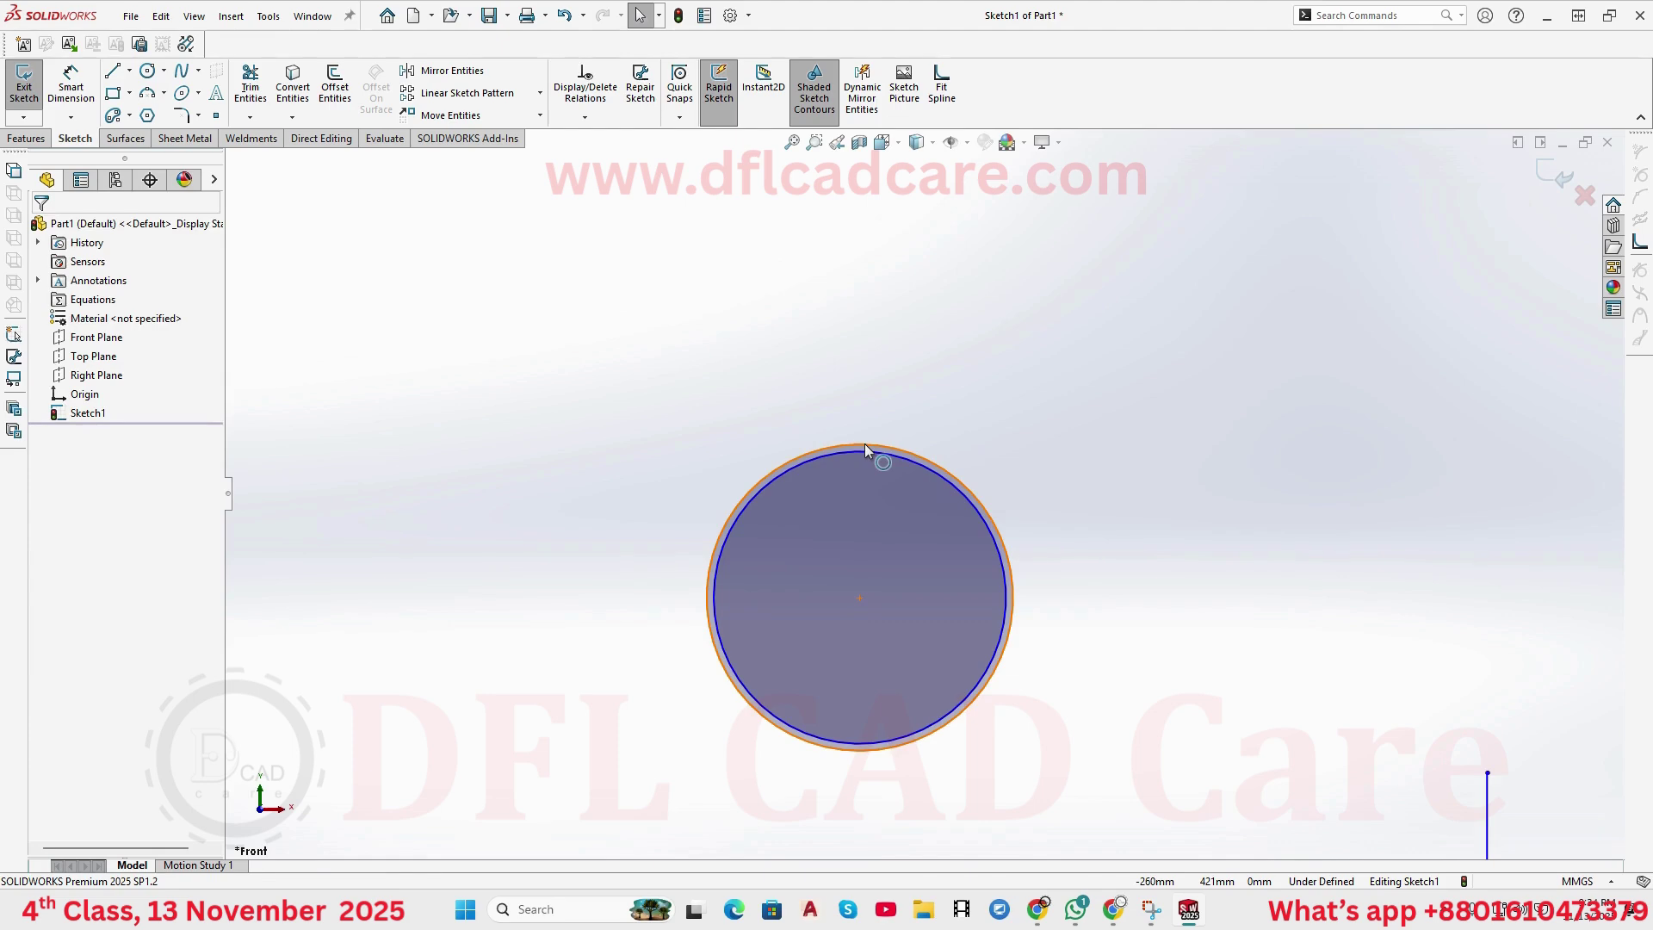
- Enlarge the outer concentric circle to a radius of about 213 mm and convert the inner circle to construction geometry
click(864, 443)
click(1162, 413)
scroll(1059, 448, up, 2)
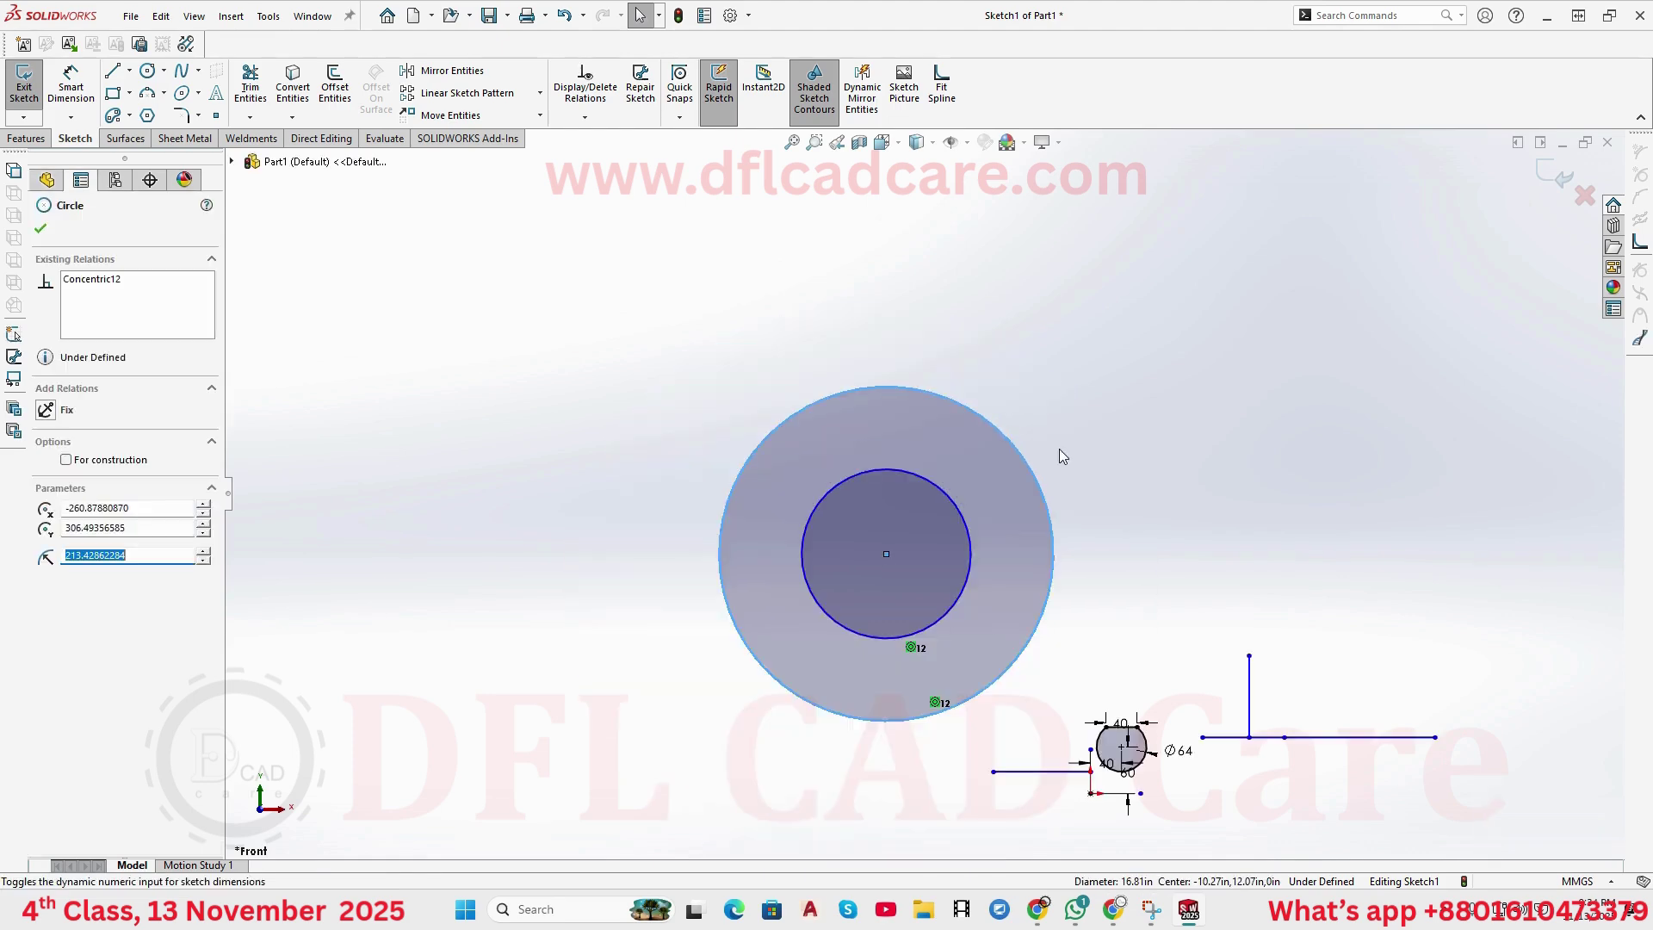
click(933, 479)
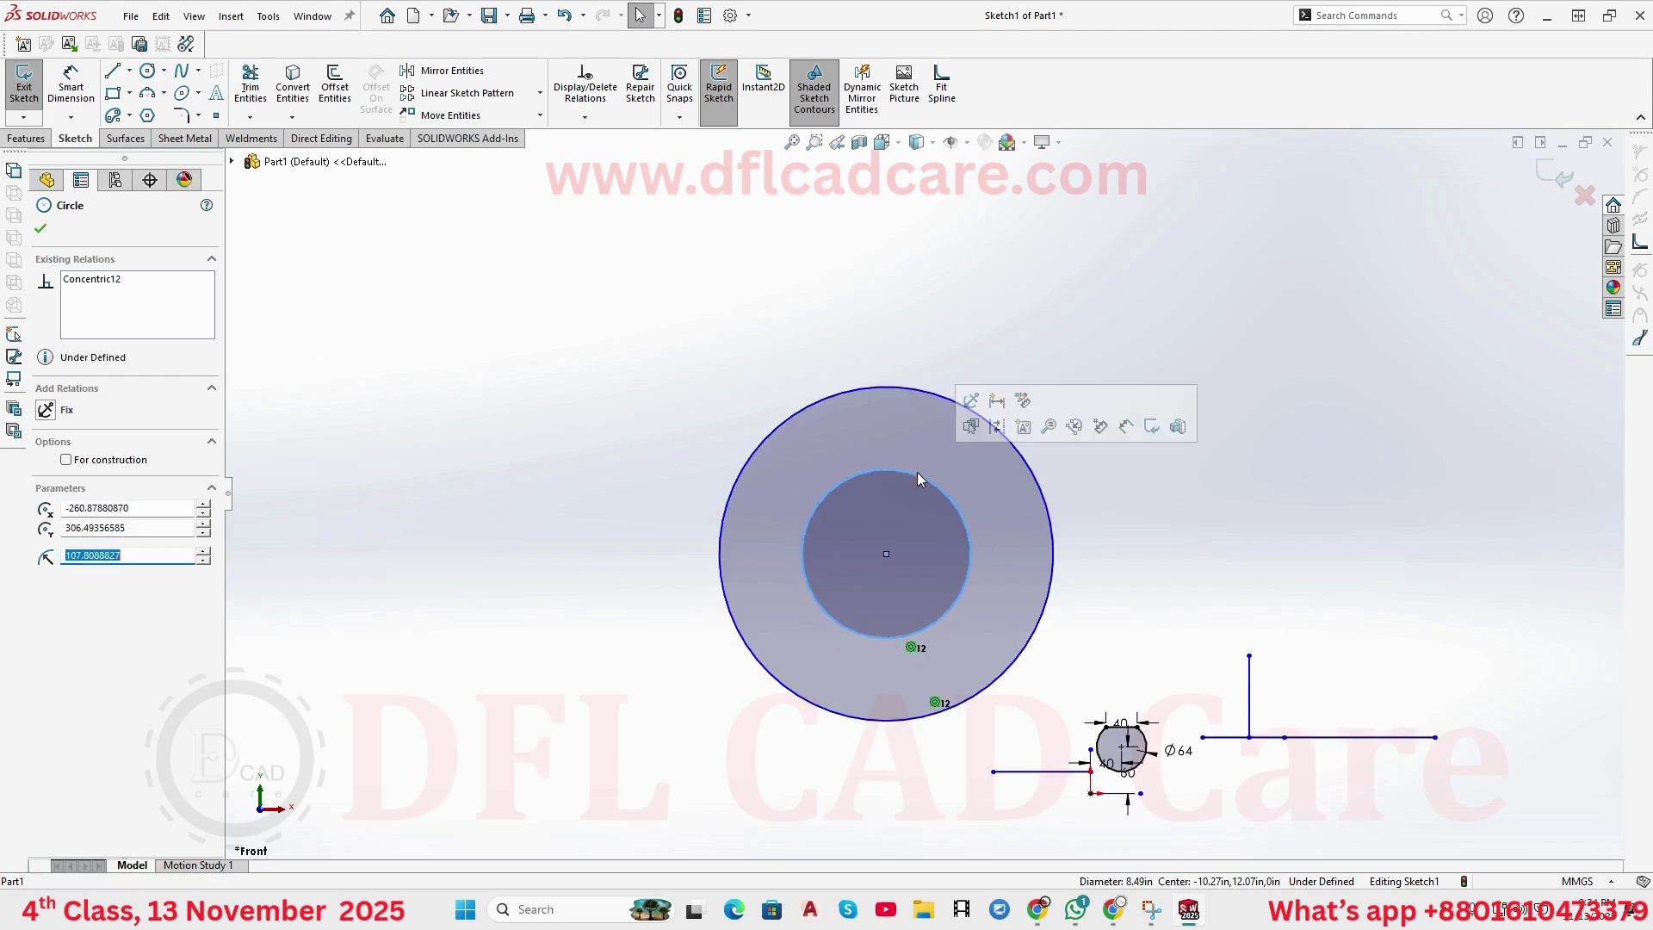
click(997, 428)
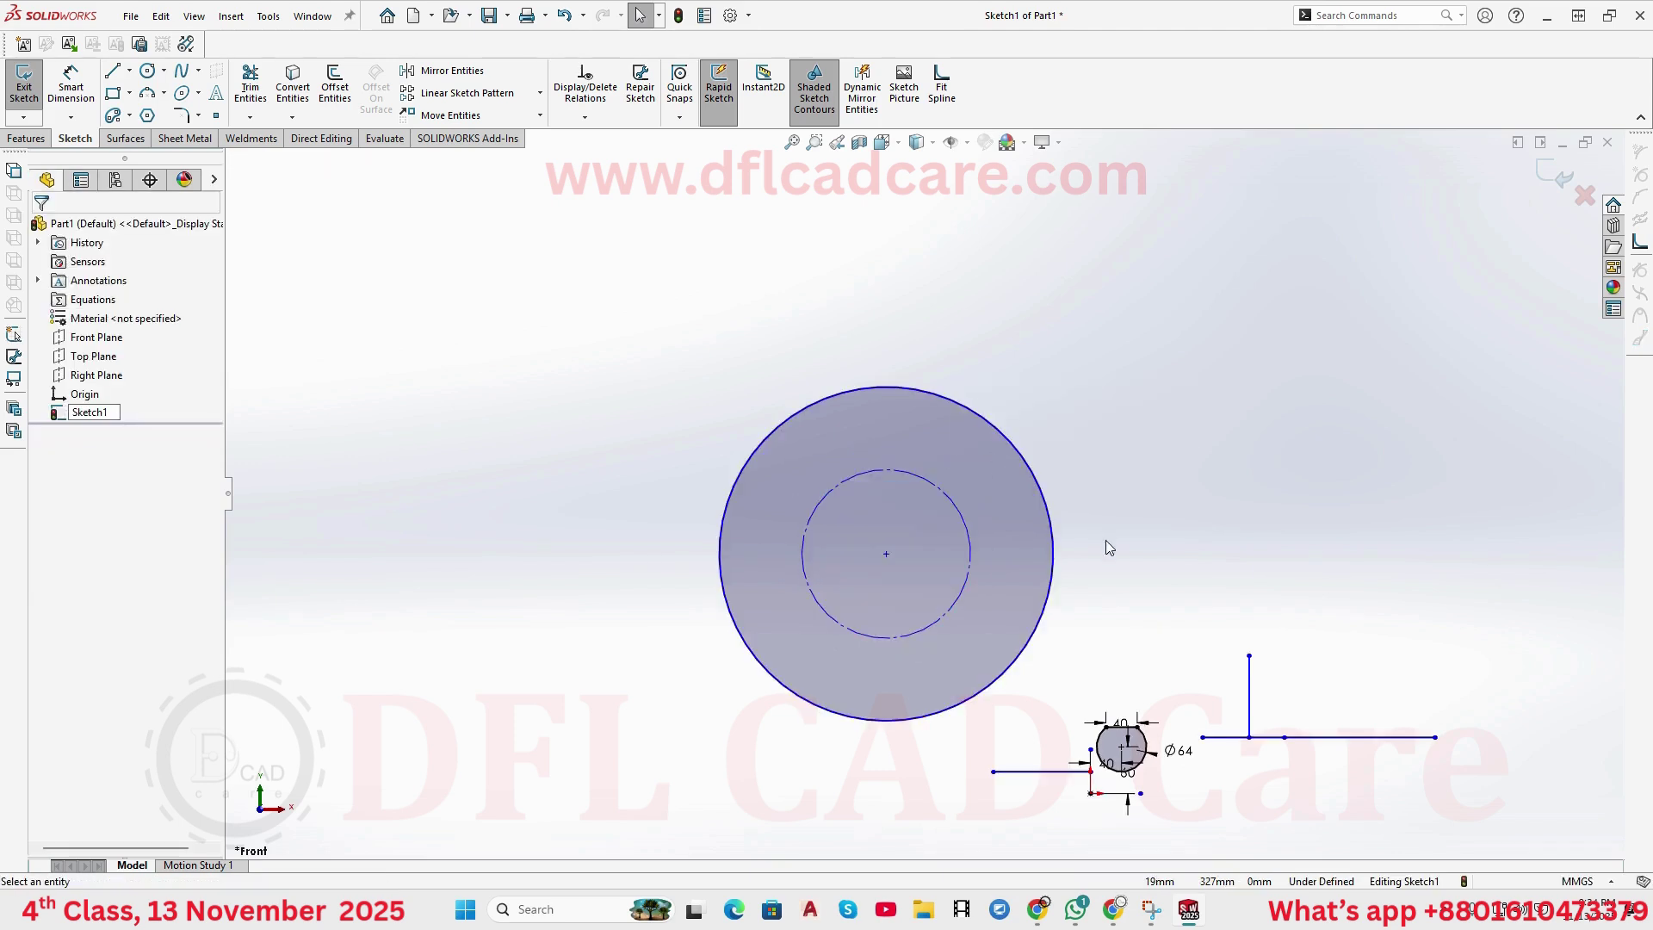
- Add a coradial relation between the inner construction circle and the outer circle
scroll(1059, 572, down, 3)
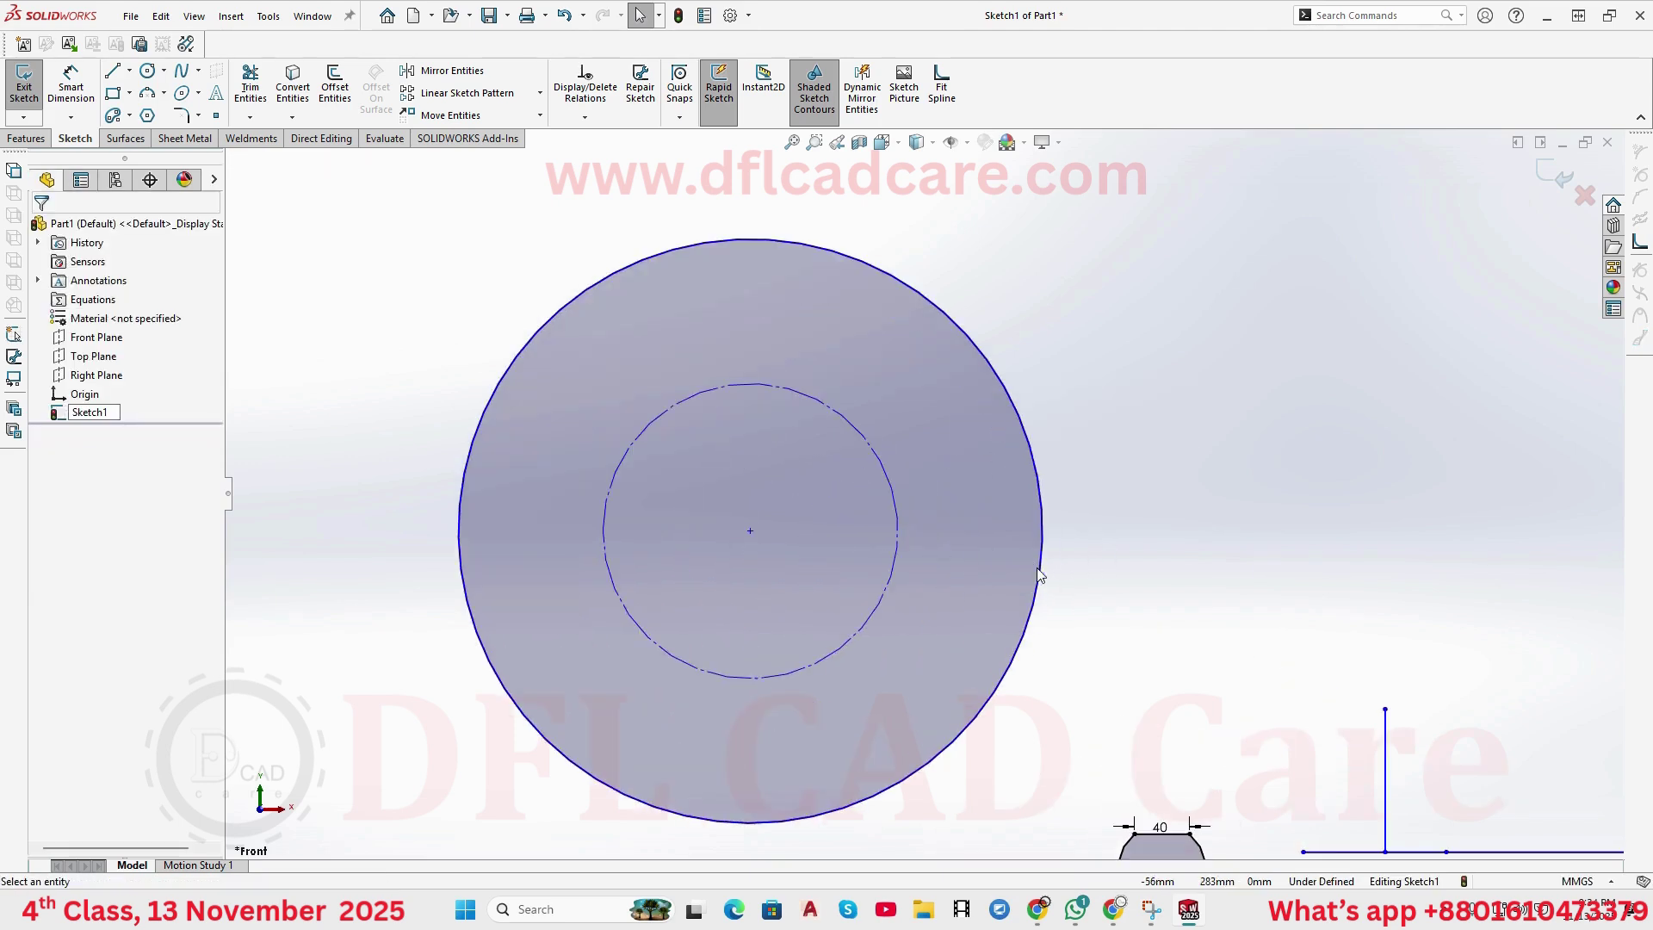
click(799, 390)
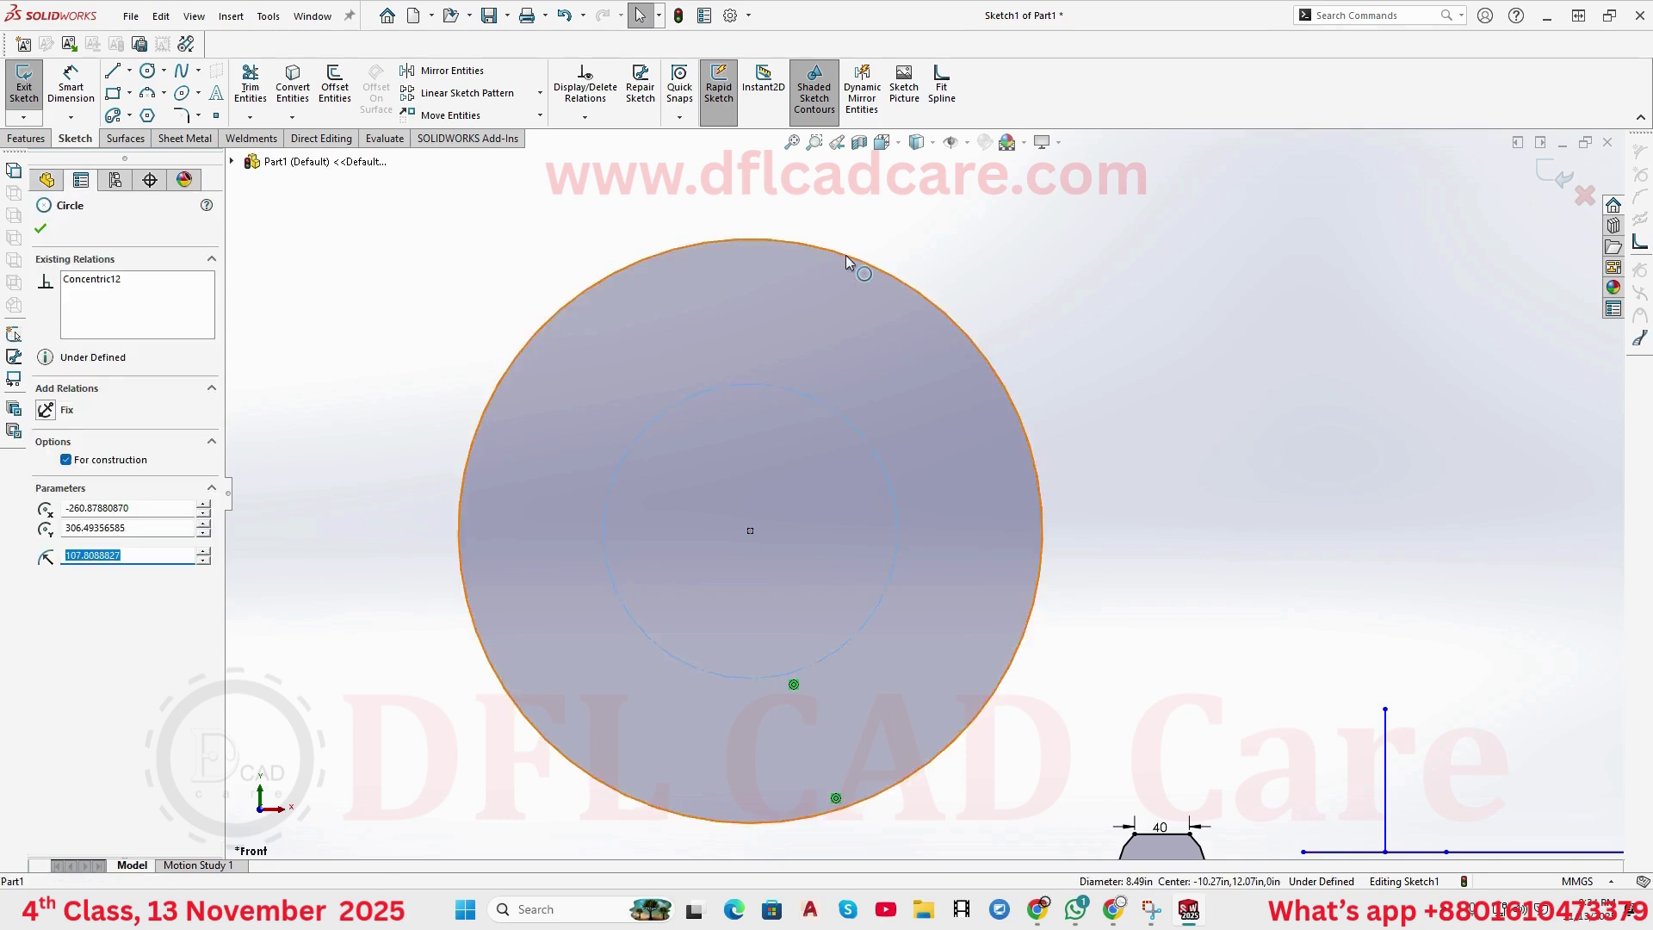
ctrl+click(845, 254)
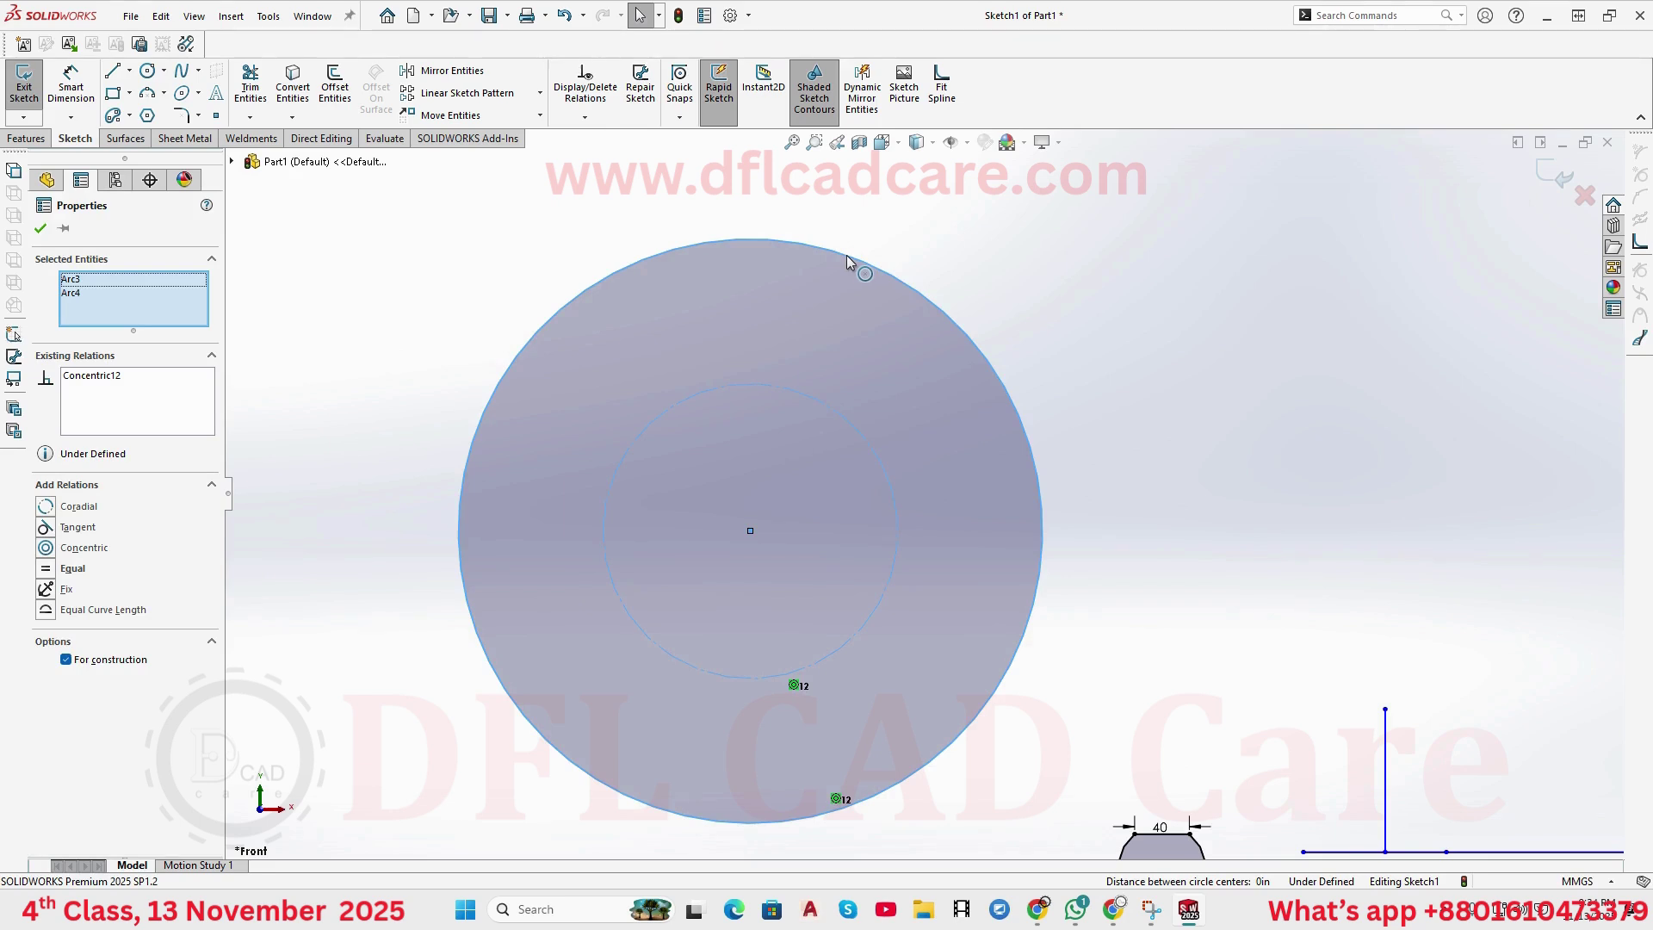
click(902, 181)
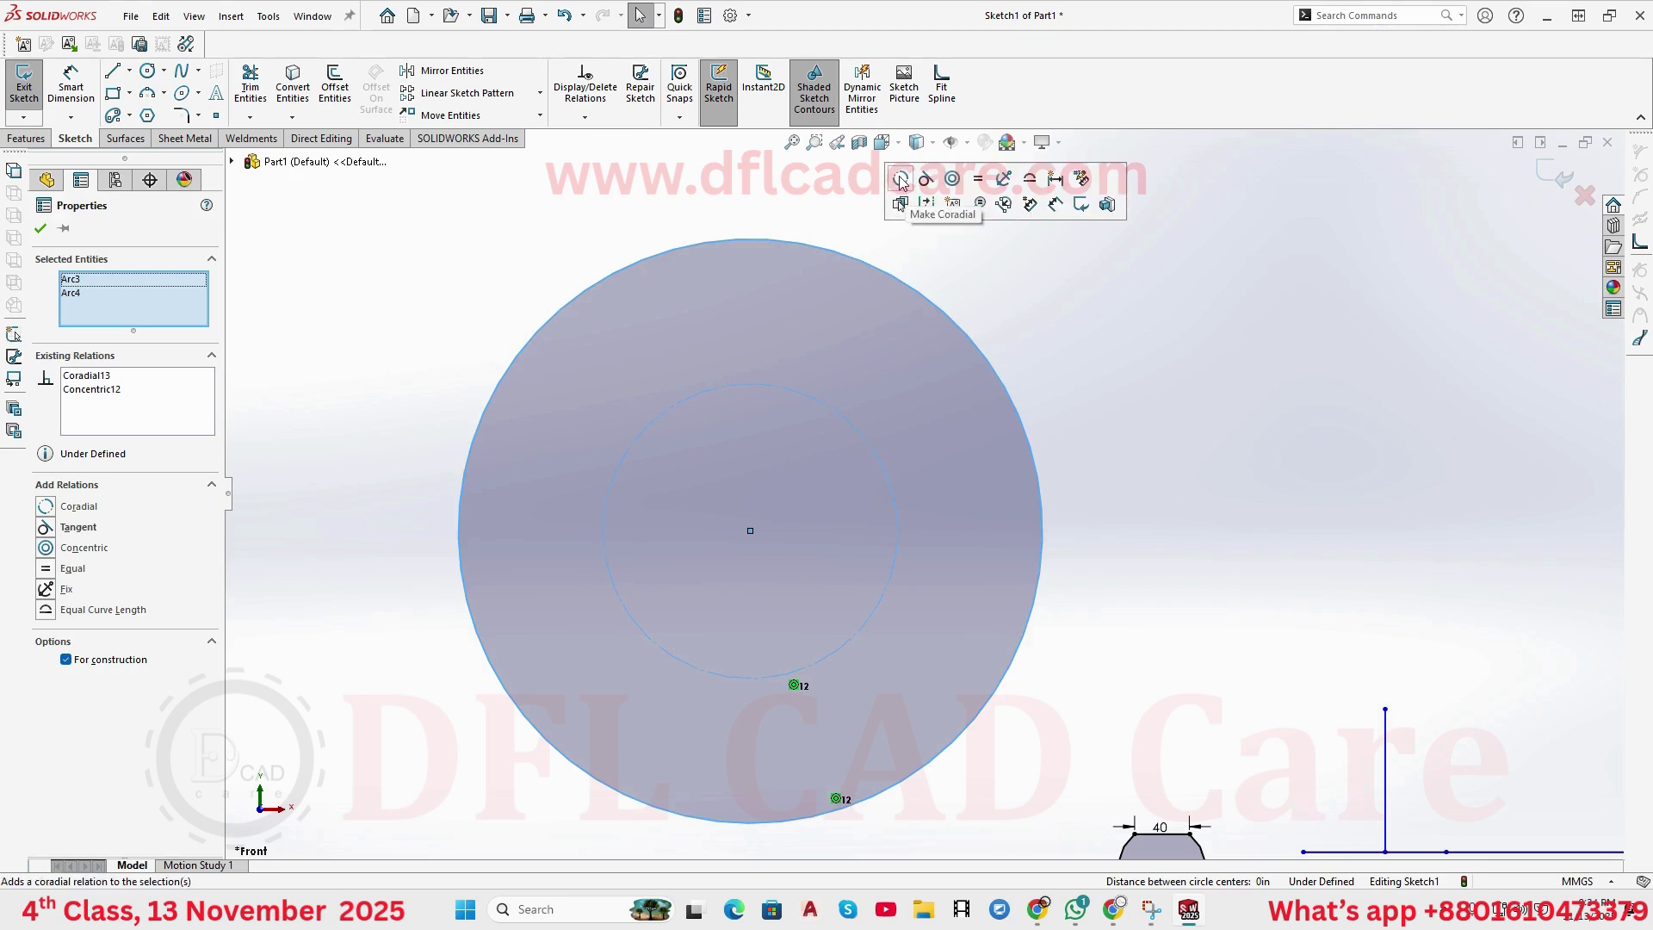
scroll(804, 374, down, 5)
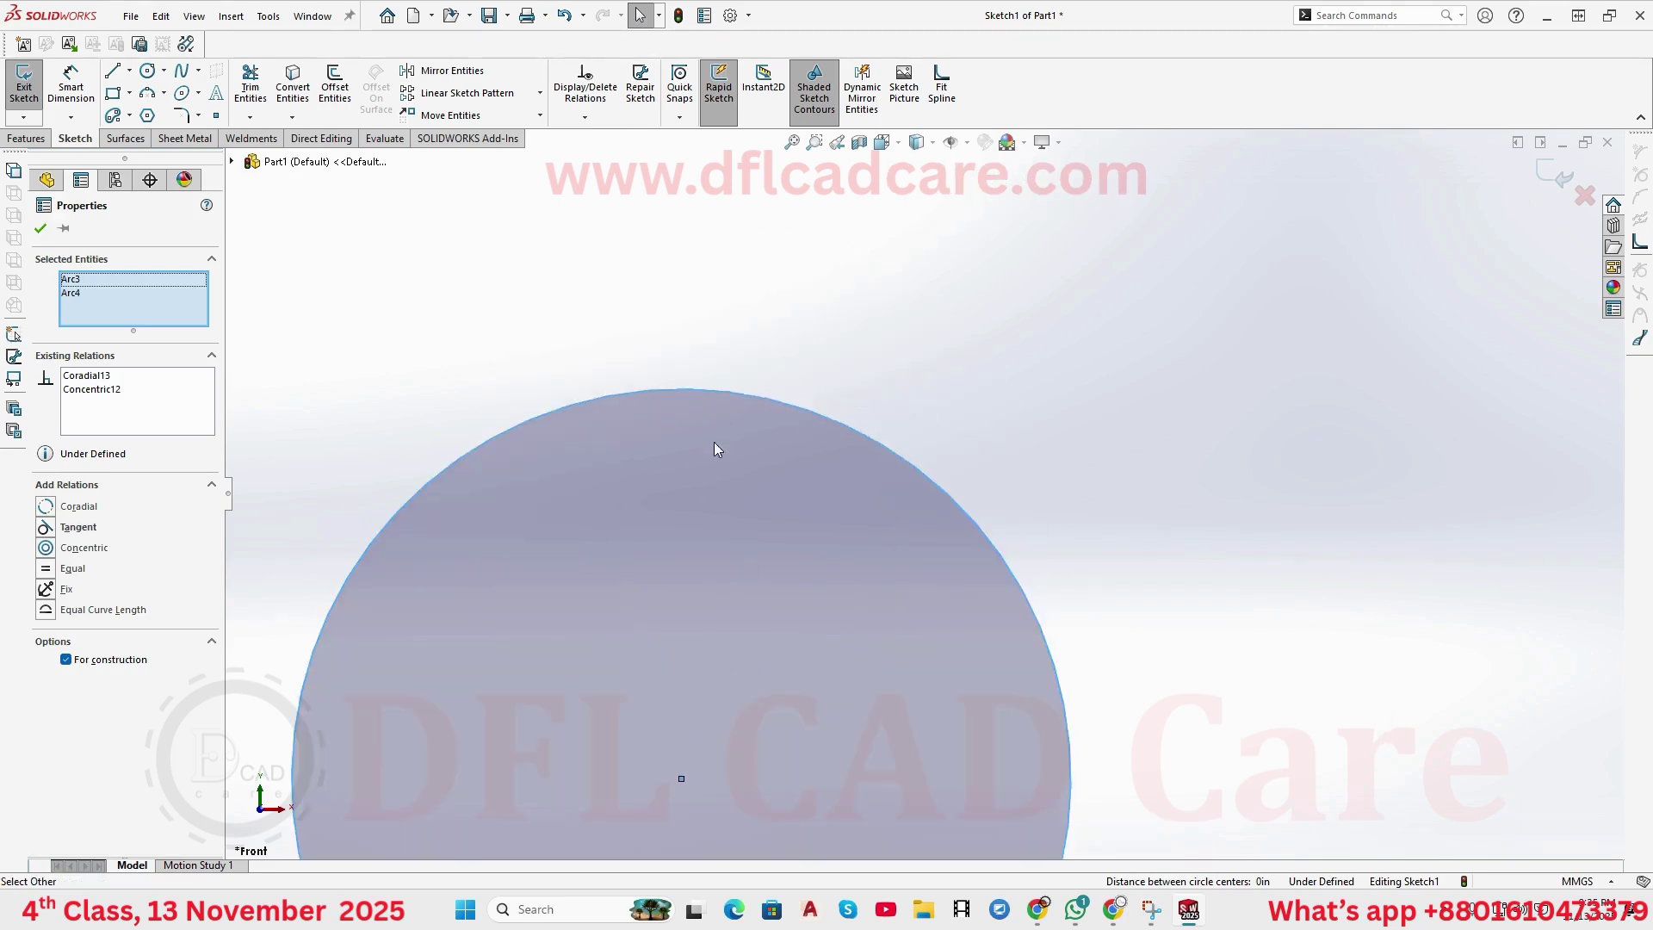
key(Escape)
scroll(1033, 379, up, 1)
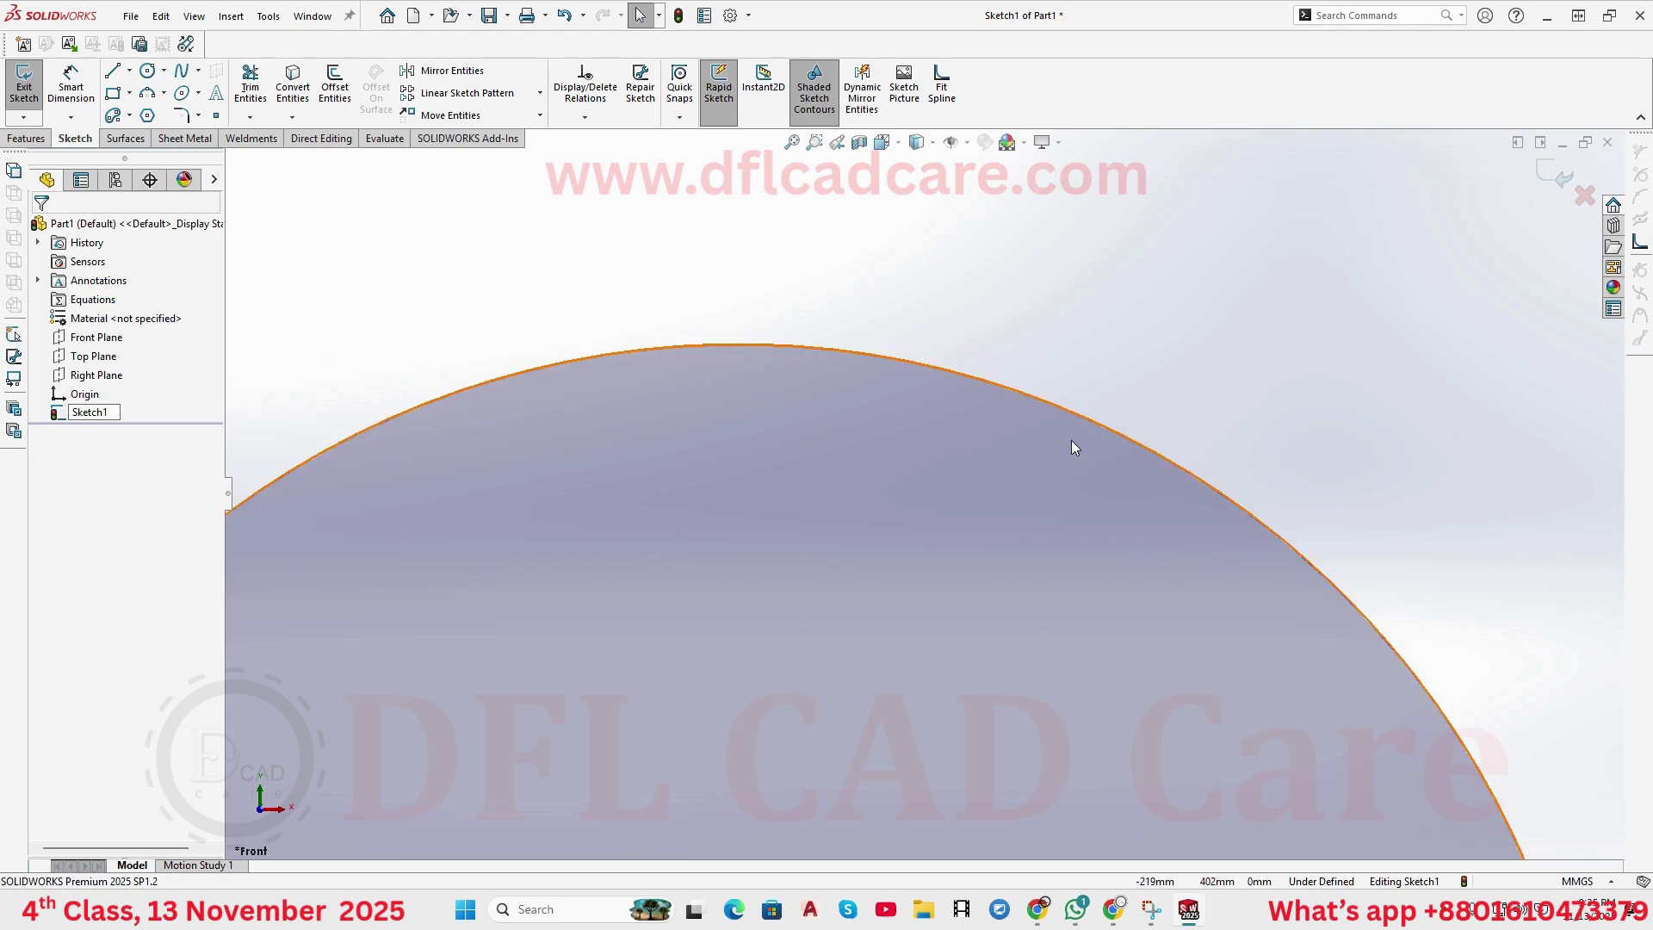
- Delete both coradial circles from the sketch
scroll(1249, 465, up, 6)
drag(1211, 405, 755, 610)
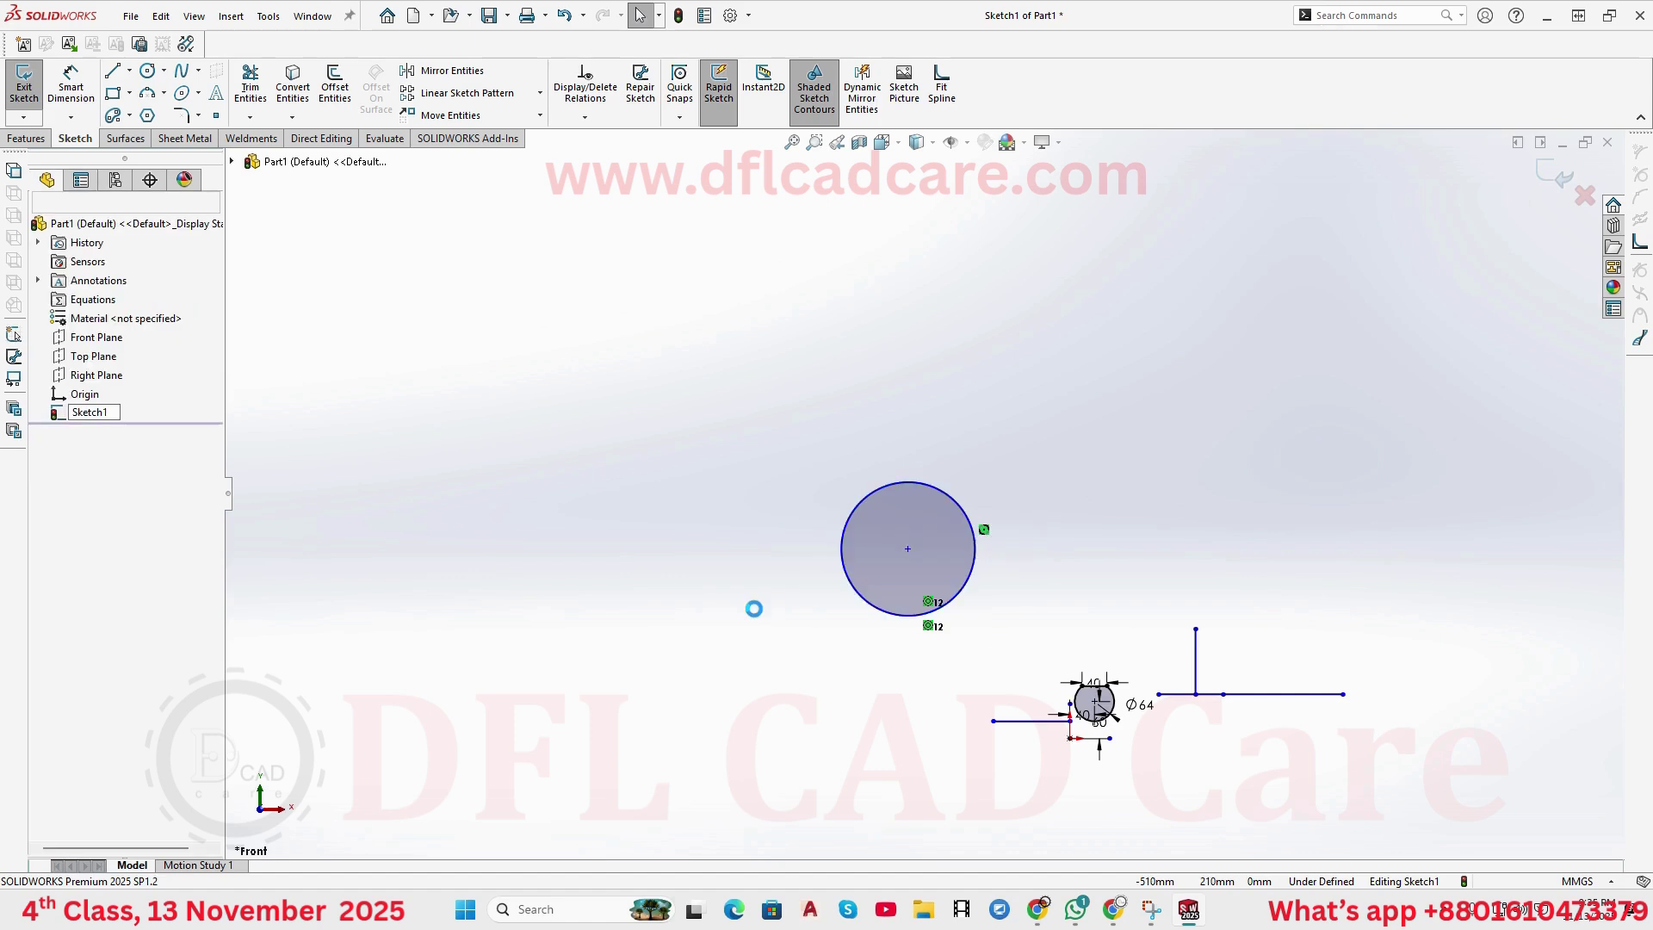
key(Delete)
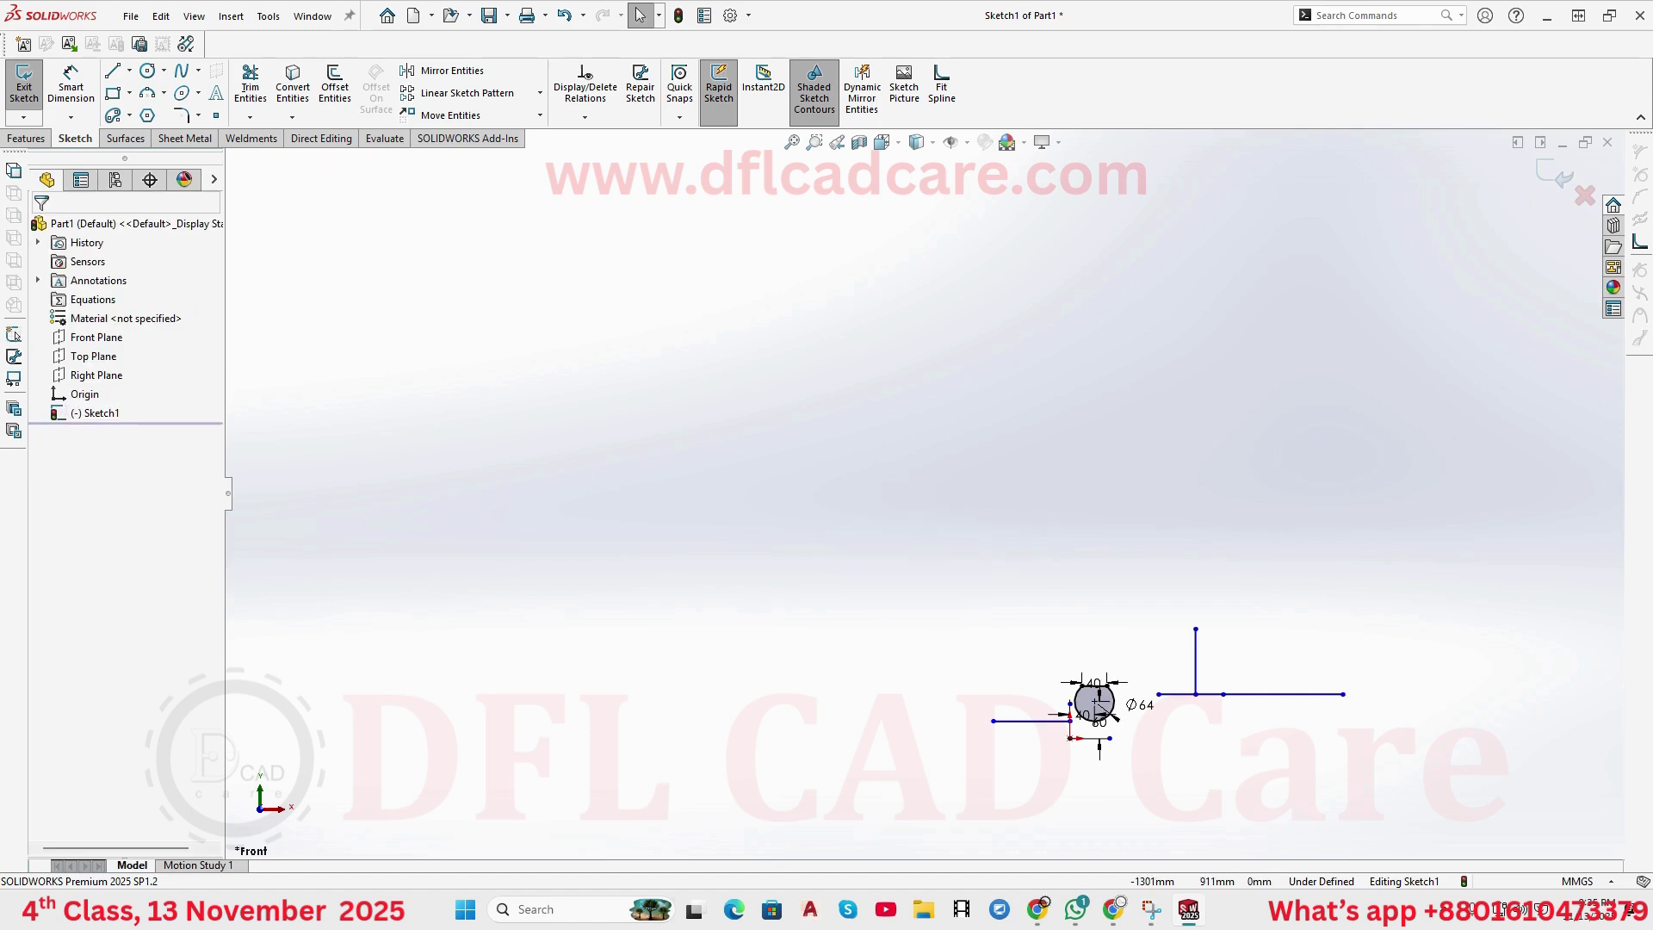
- Sketch a centerpoint arc above the existing geometry, open at the top, with a radius of about 180 mm spanning about 225°
click(164, 93)
click(168, 116)
click(804, 369)
click(914, 365)
click(720, 297)
right_click(848, 263)
key(Escape)
- Sketch a second arc from the same center, outside the first at the upper right, about 346 mm in radius spanning about 60°
click(805, 370)
click(804, 369)
click(1004, 292)
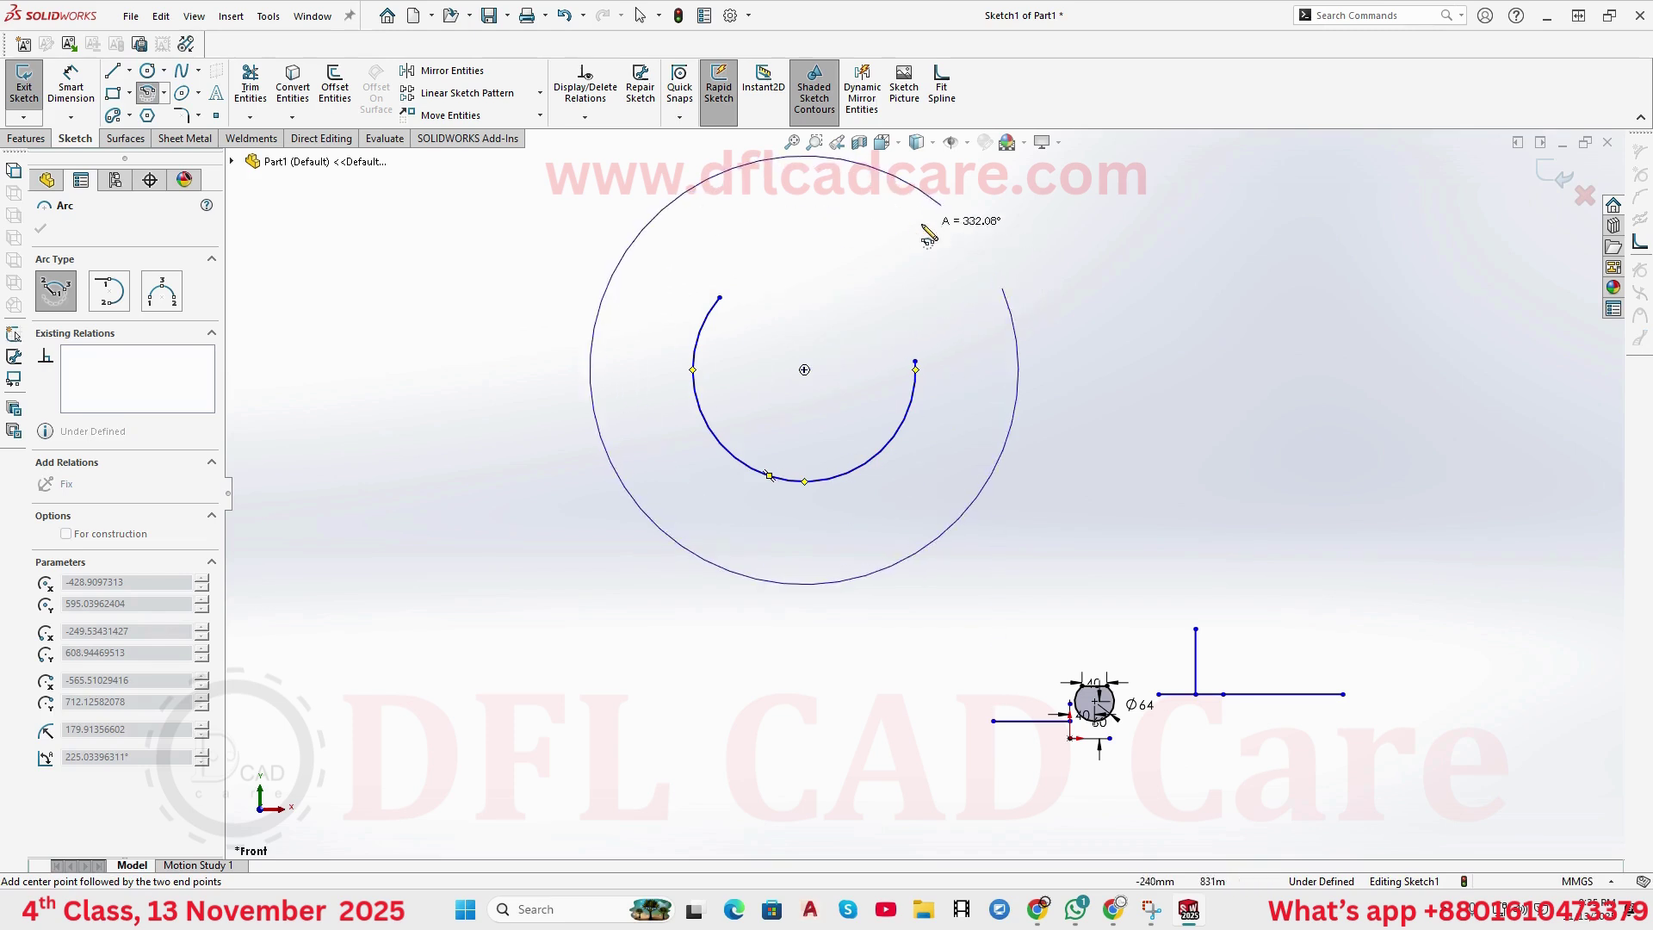
click(829, 264)
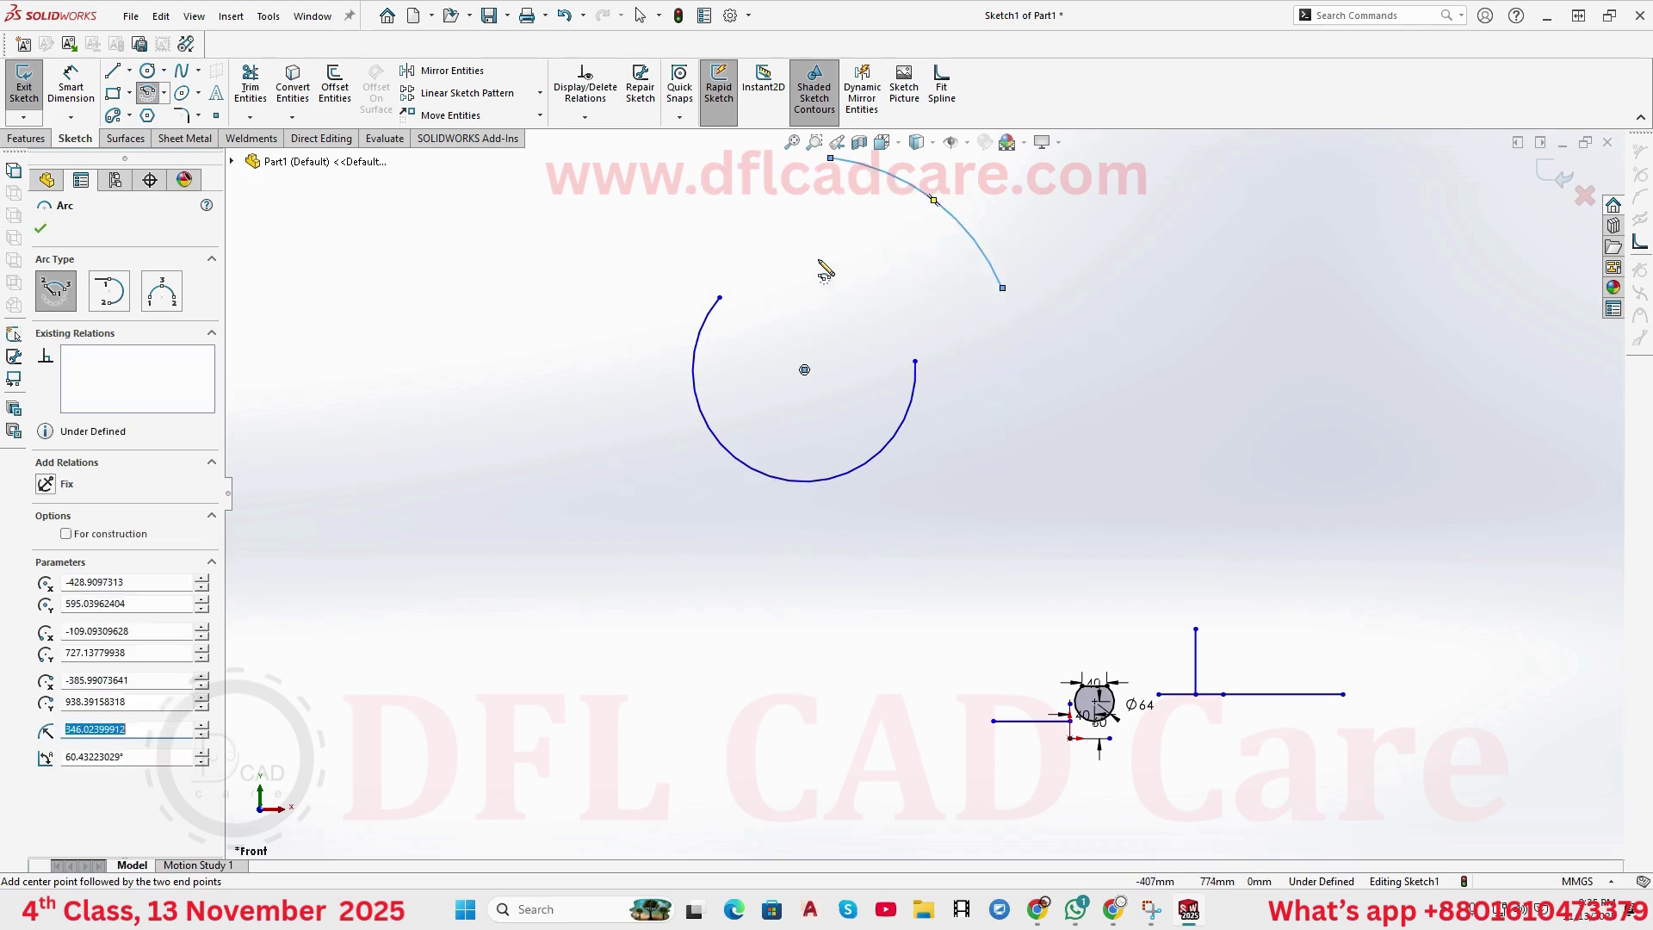
key(Escape)
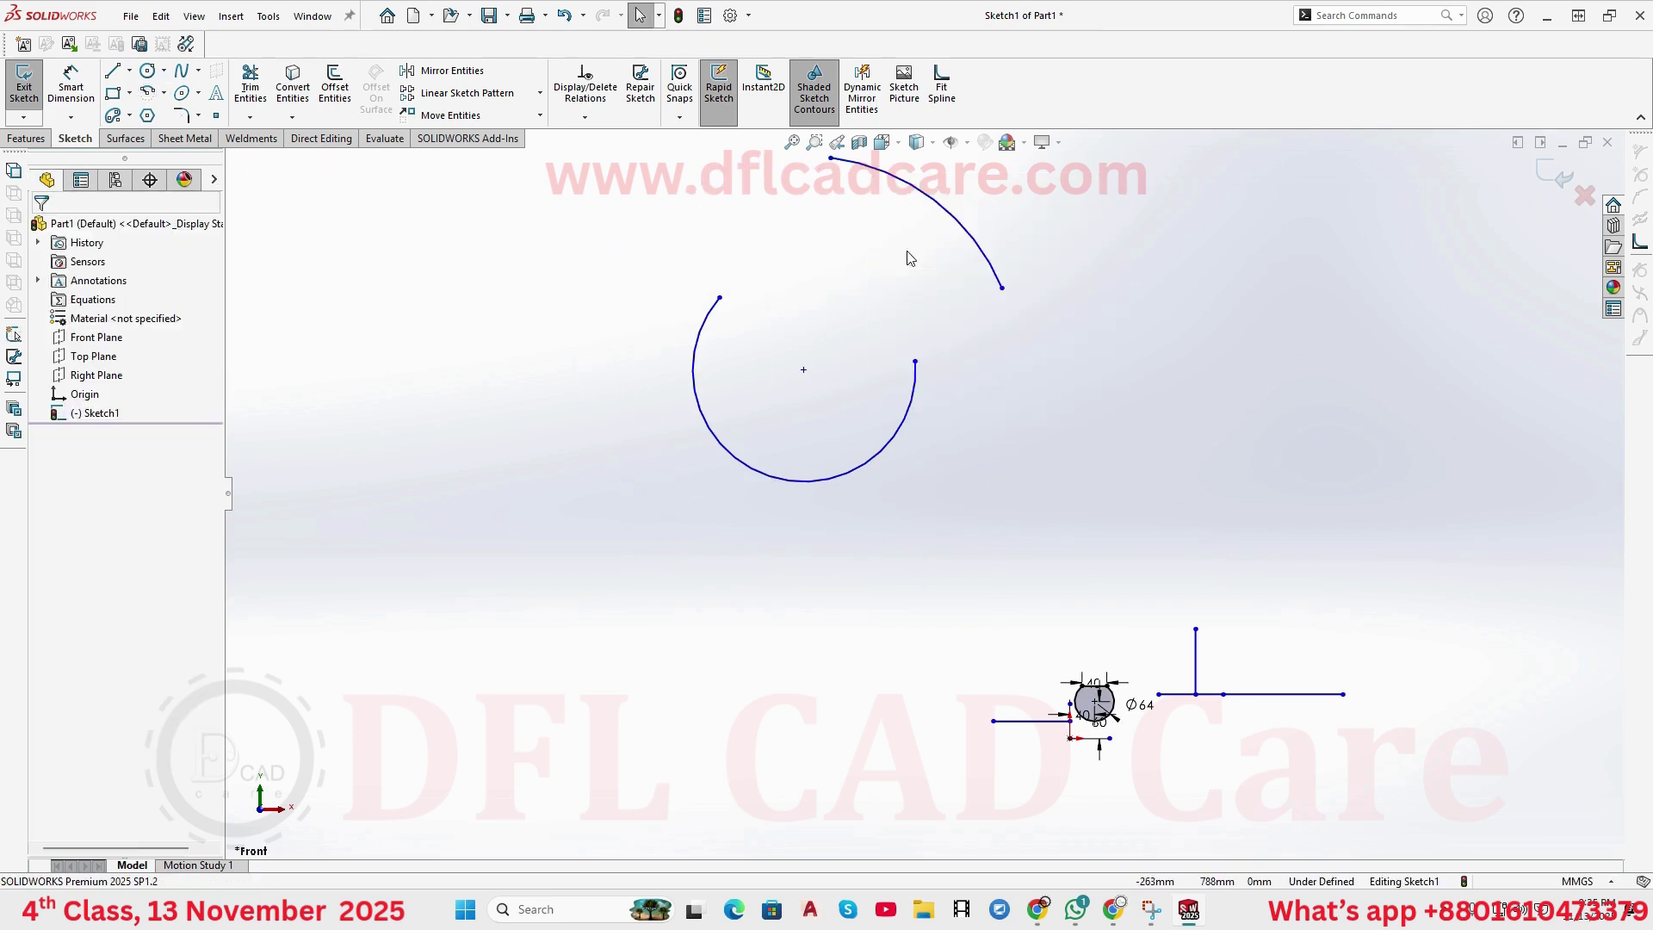
- Convert the outer arc to construction geometry
click(969, 238)
click(1052, 247)
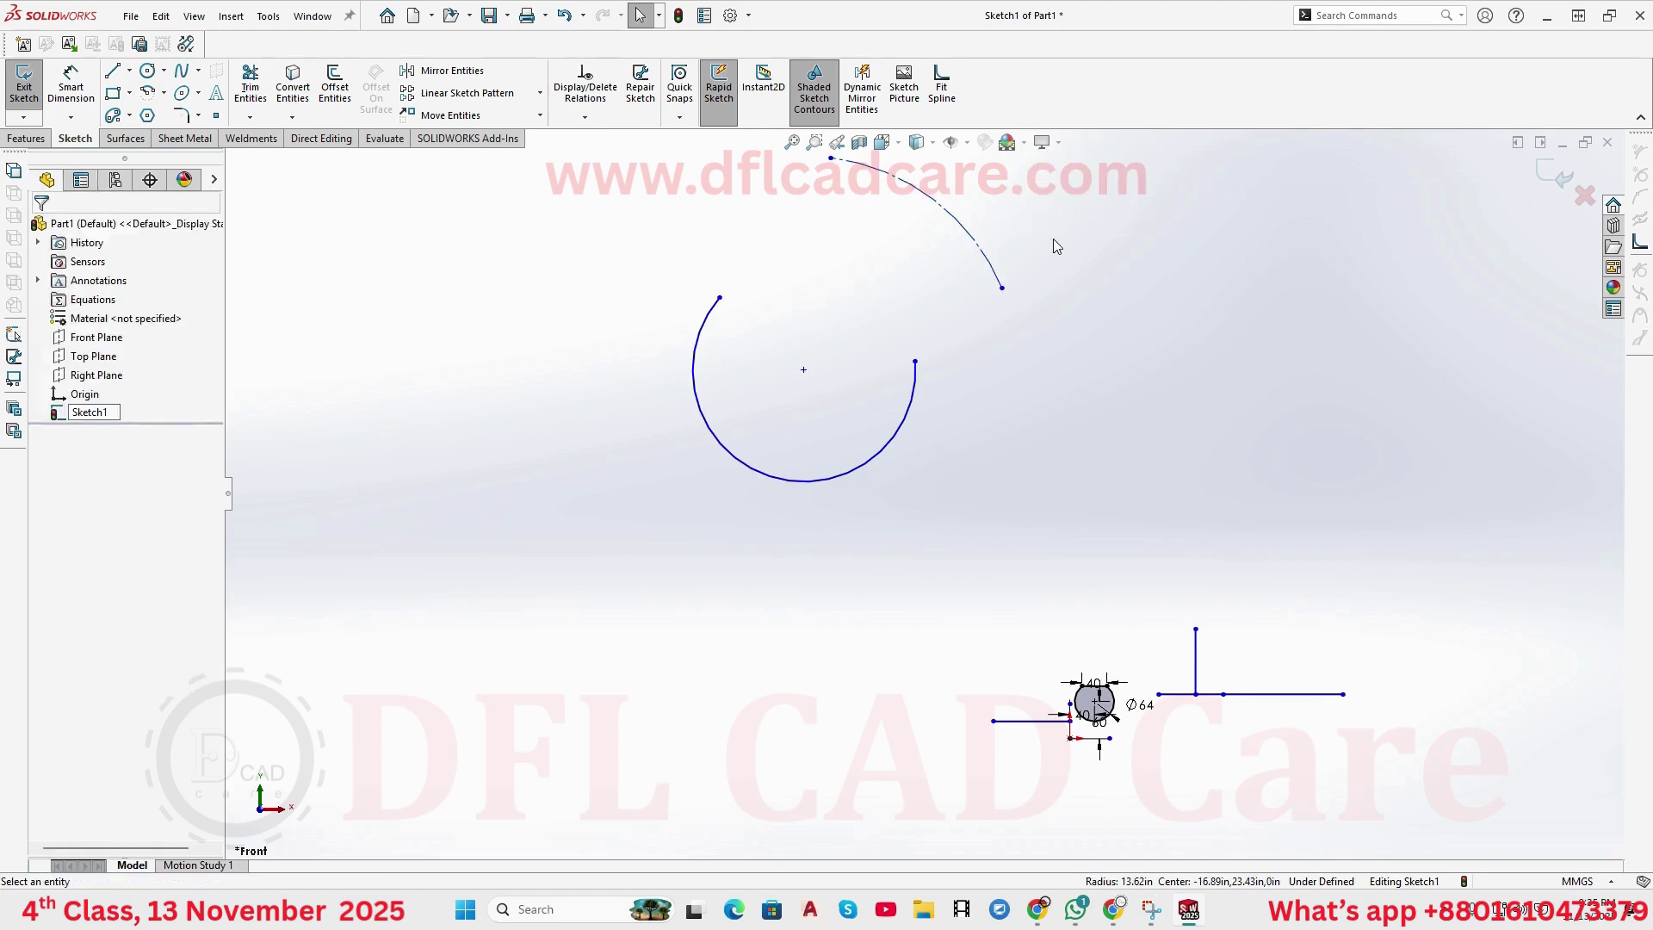
click(918, 387)
click(969, 391)
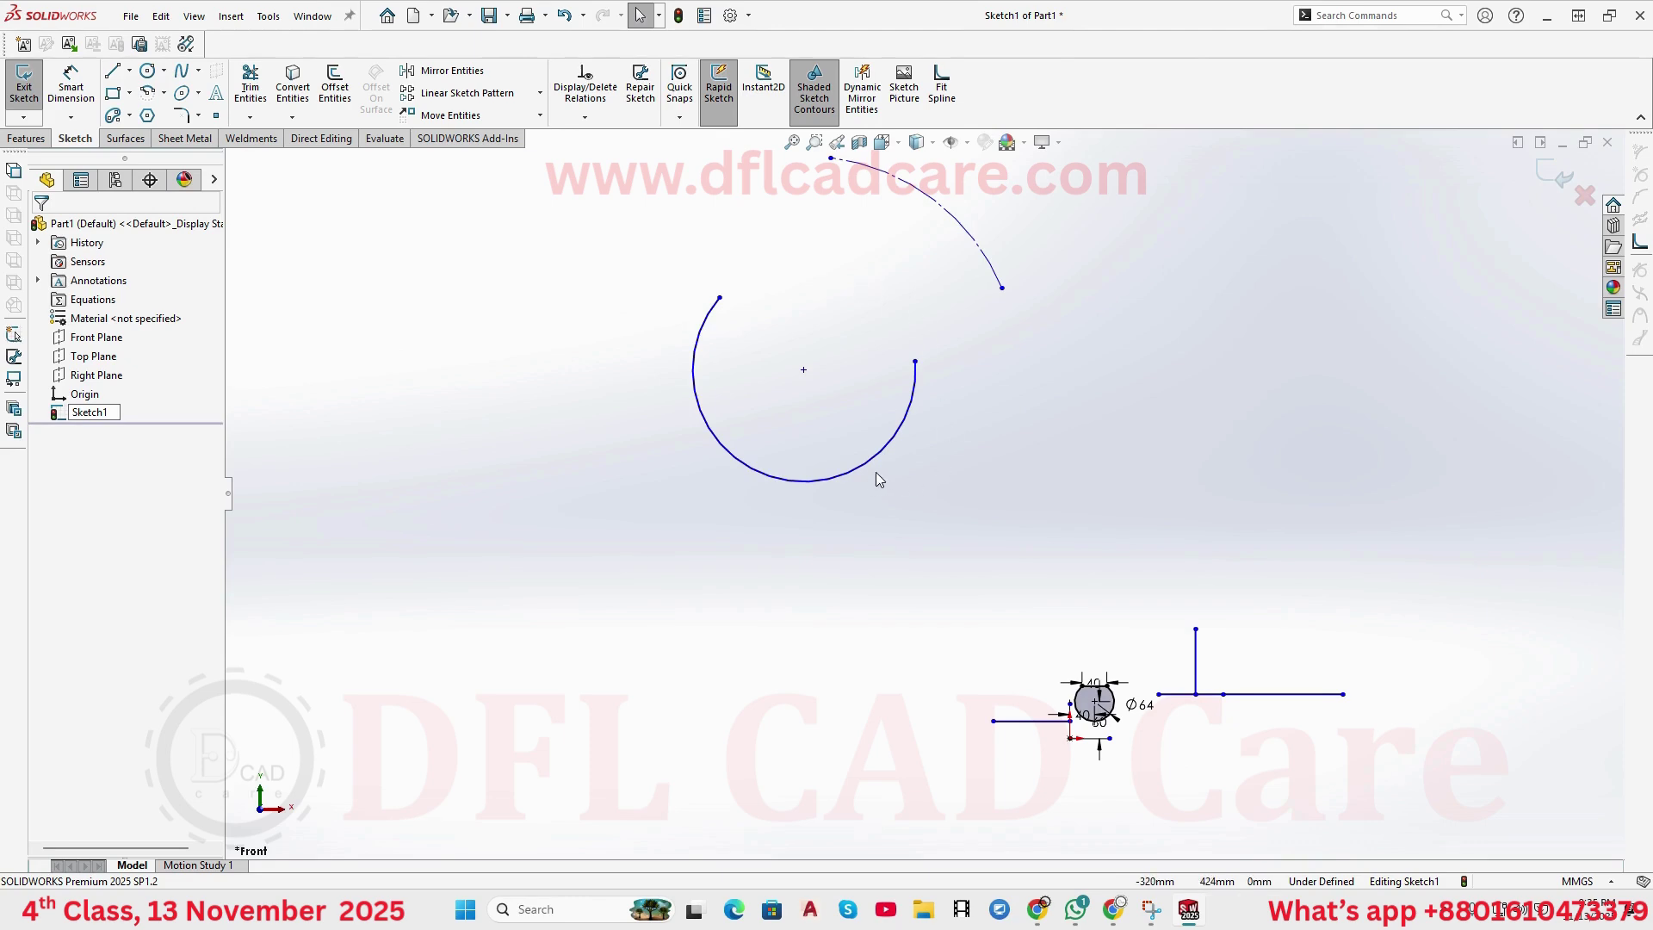
- Make the construction arc coradial with the solid arc
click(984, 268)
ctrl+click(919, 386)
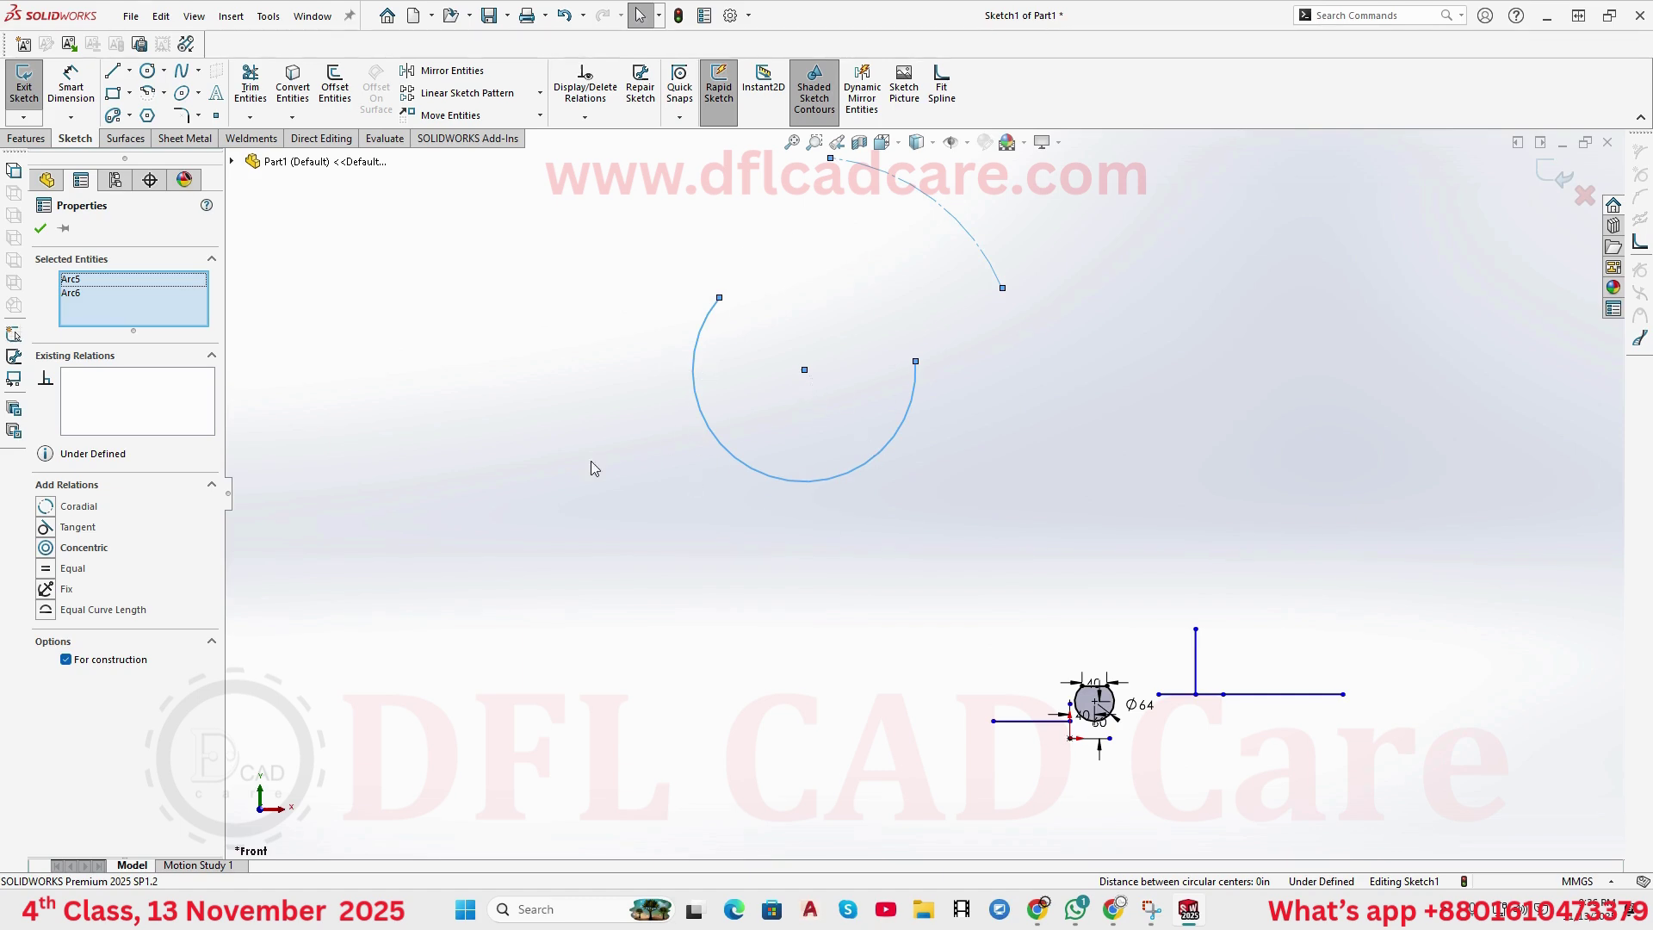
click(45, 508)
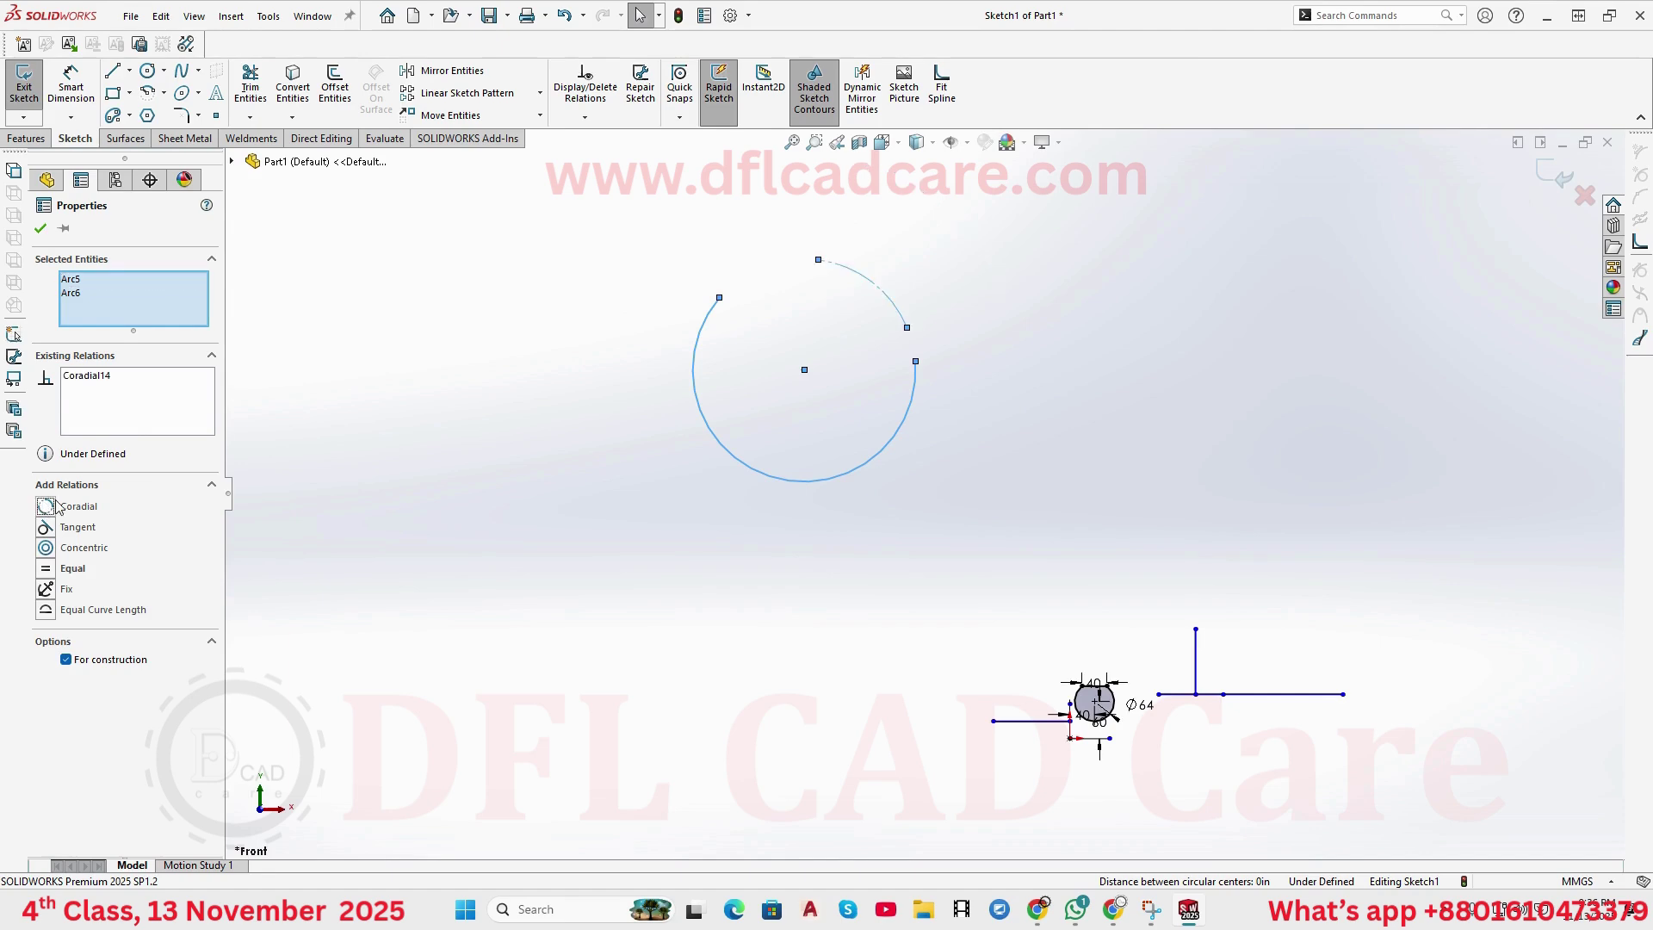
click(41, 228)
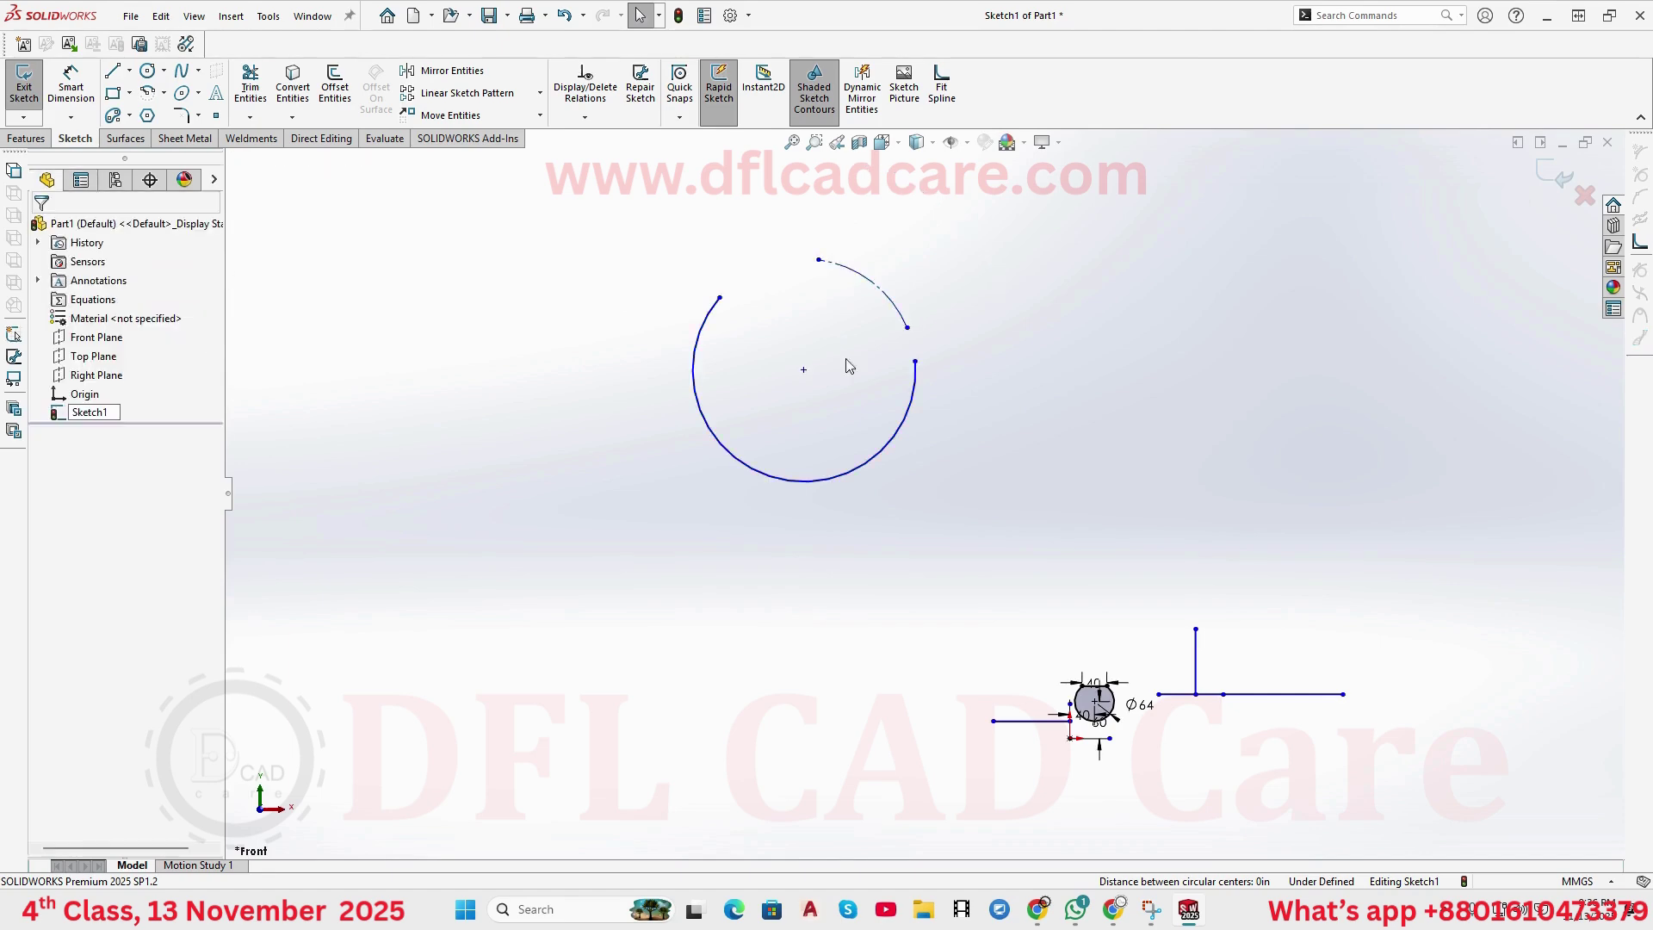
- Move the construction arc's upper endpoint to resize both coradial arcs to about 130 mm radius, and inspect each arc's relations
drag(818, 259, 908, 351)
click(865, 293)
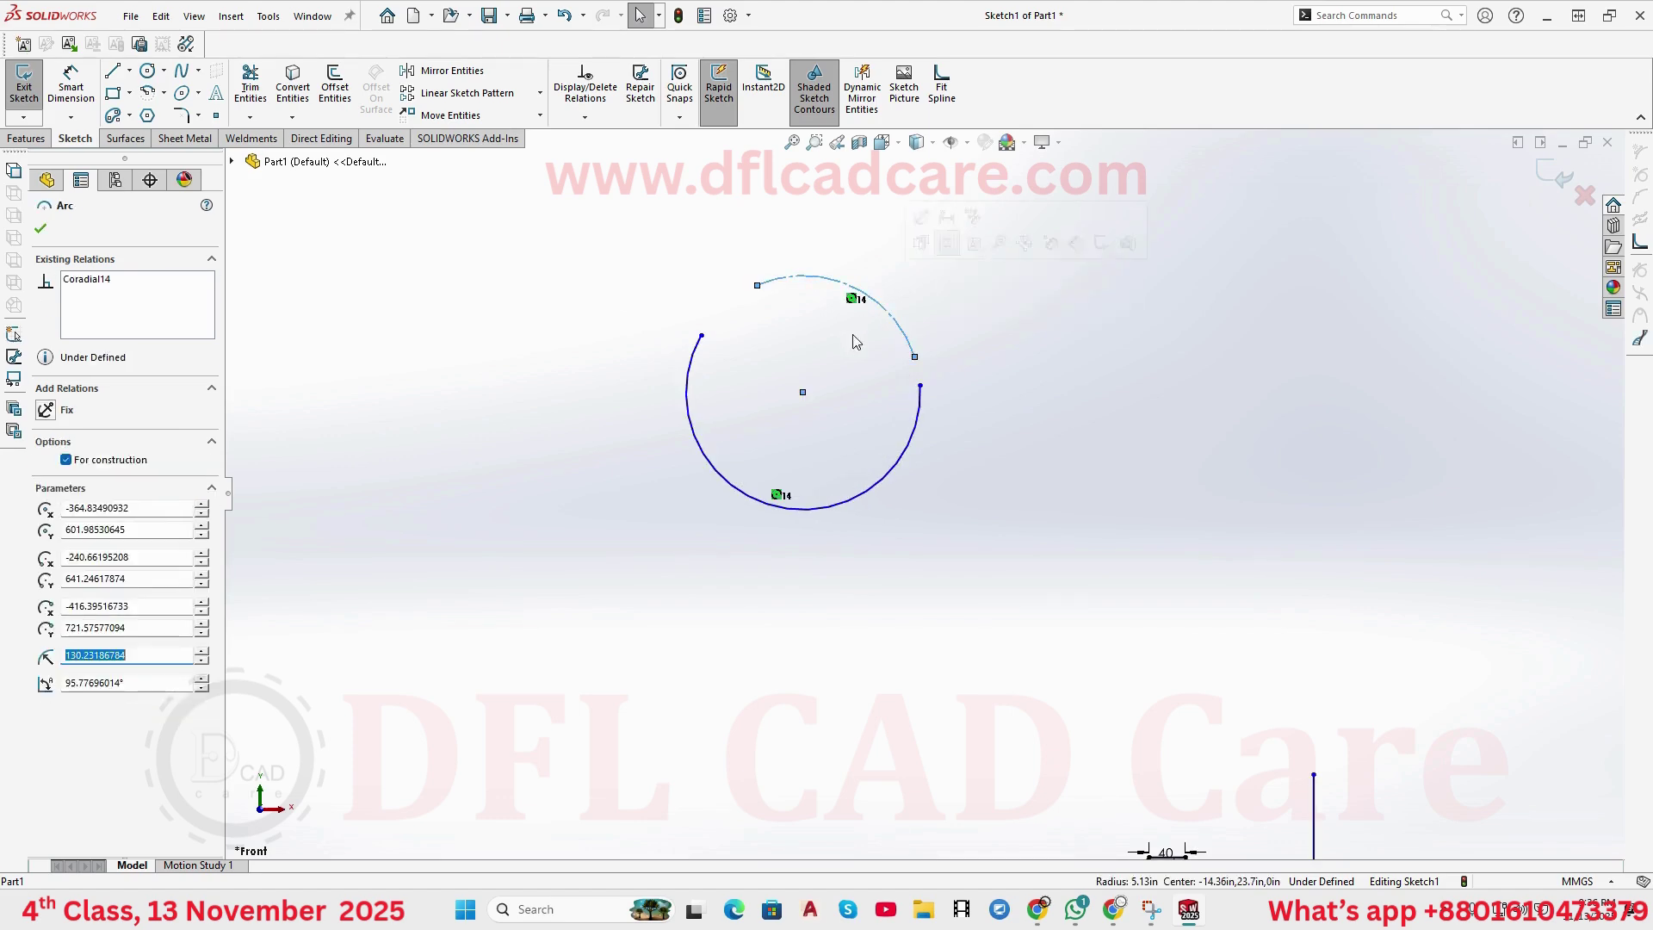
click(1002, 526)
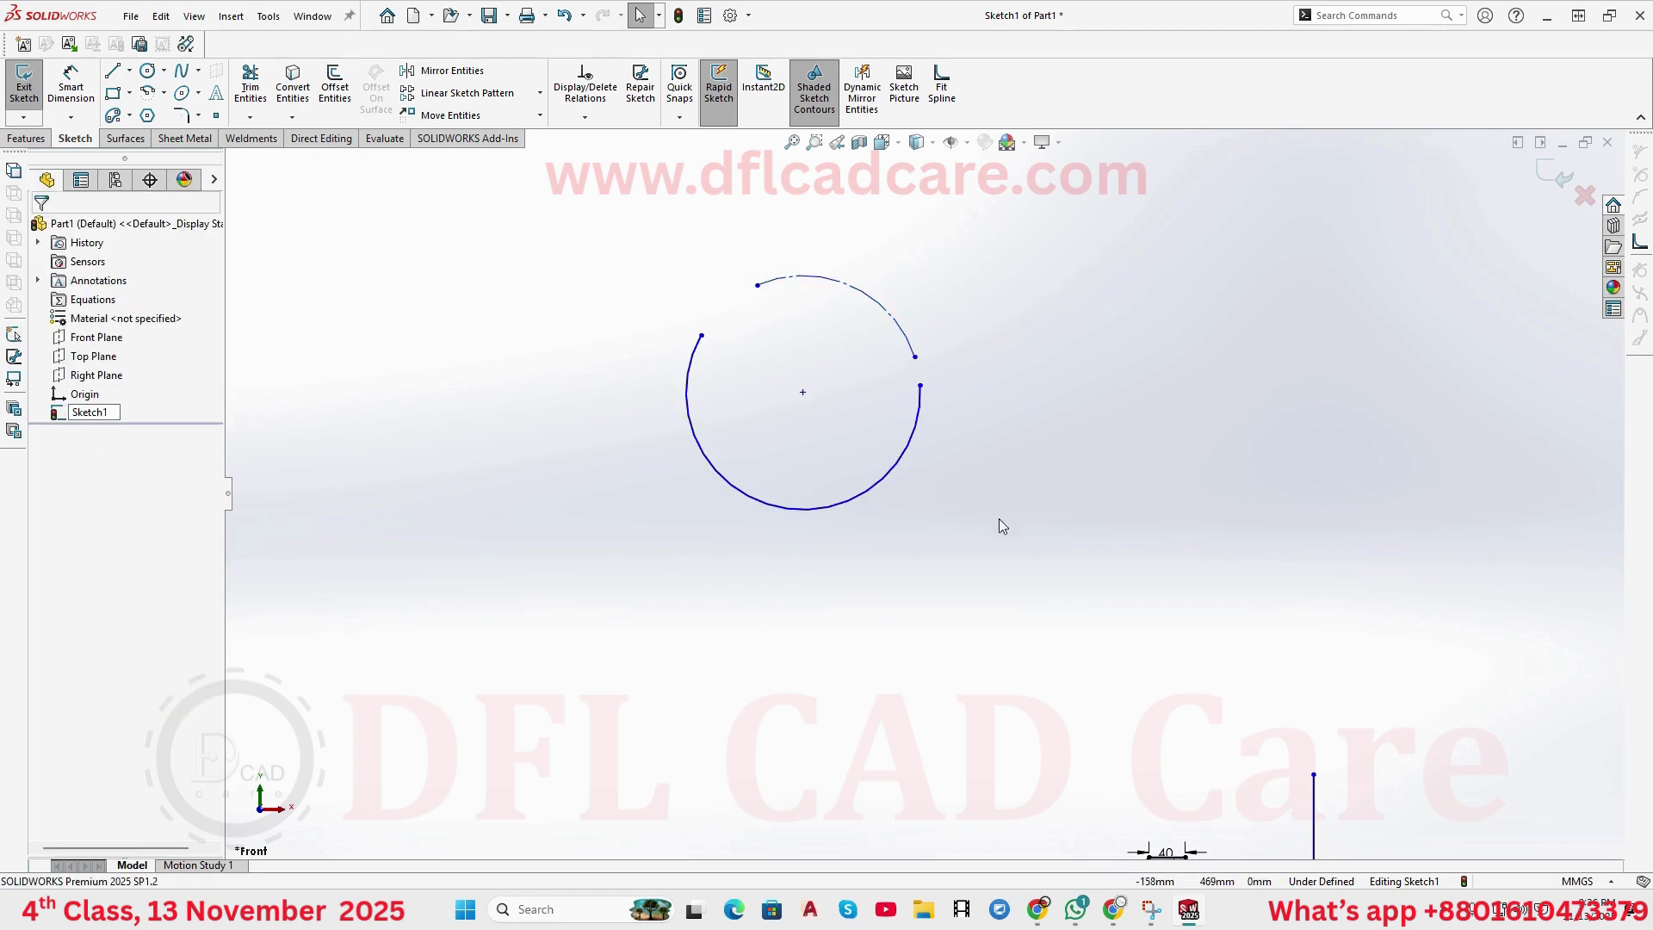
click(902, 449)
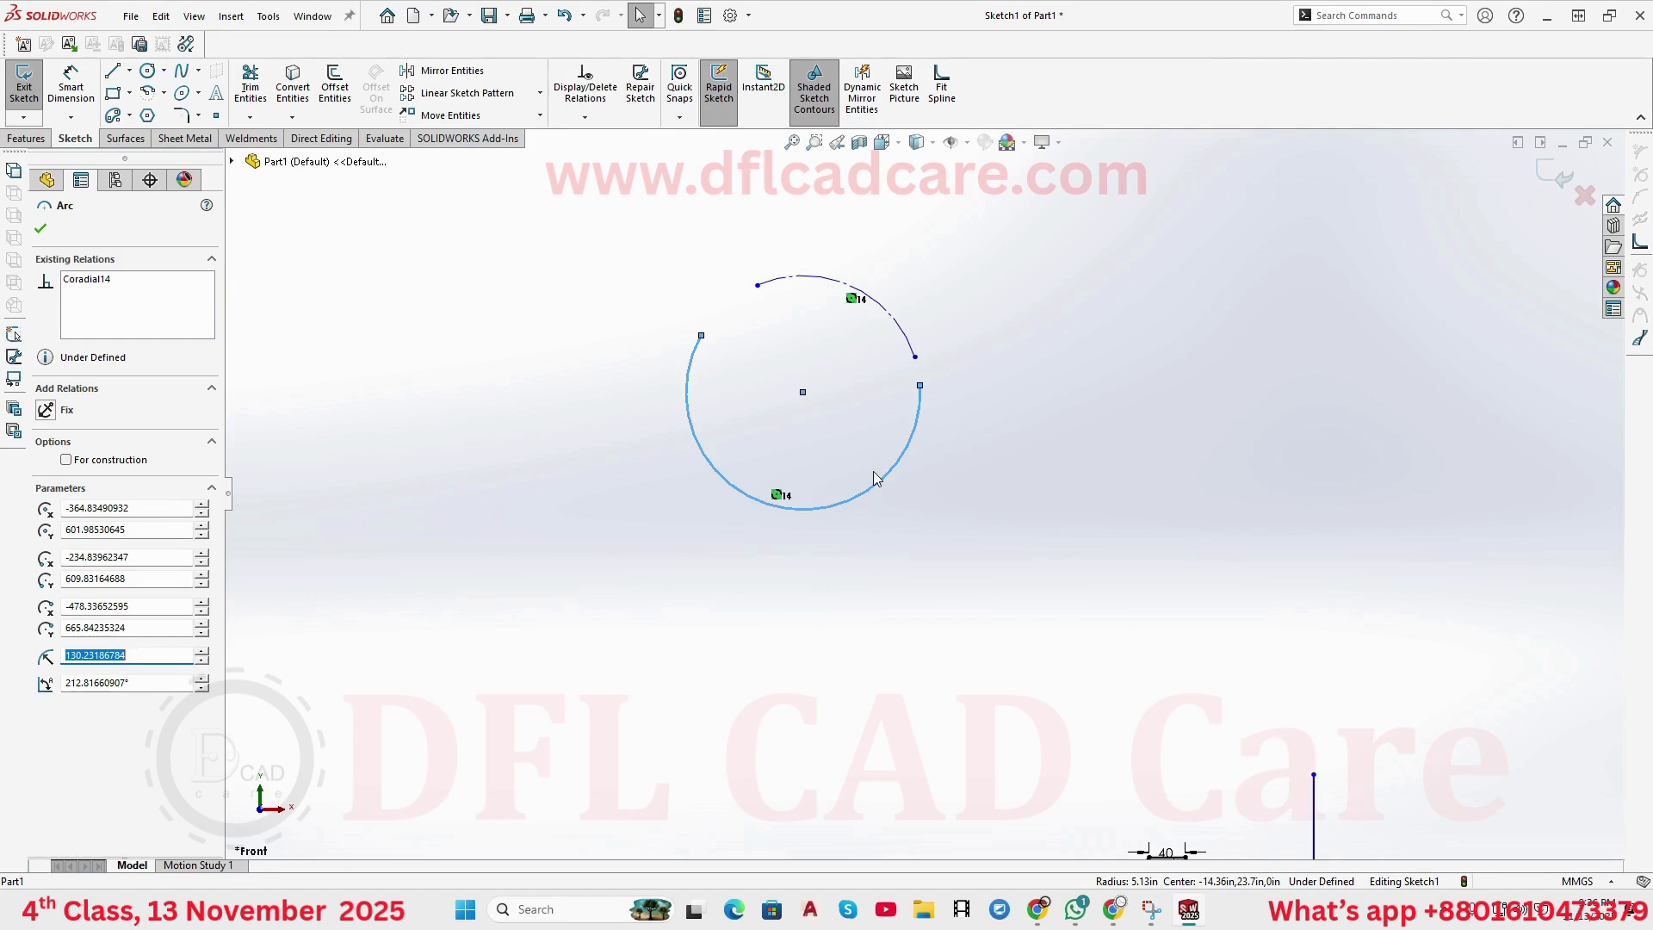
scroll(867, 388, down, 3)
scroll(880, 409, down, 1)
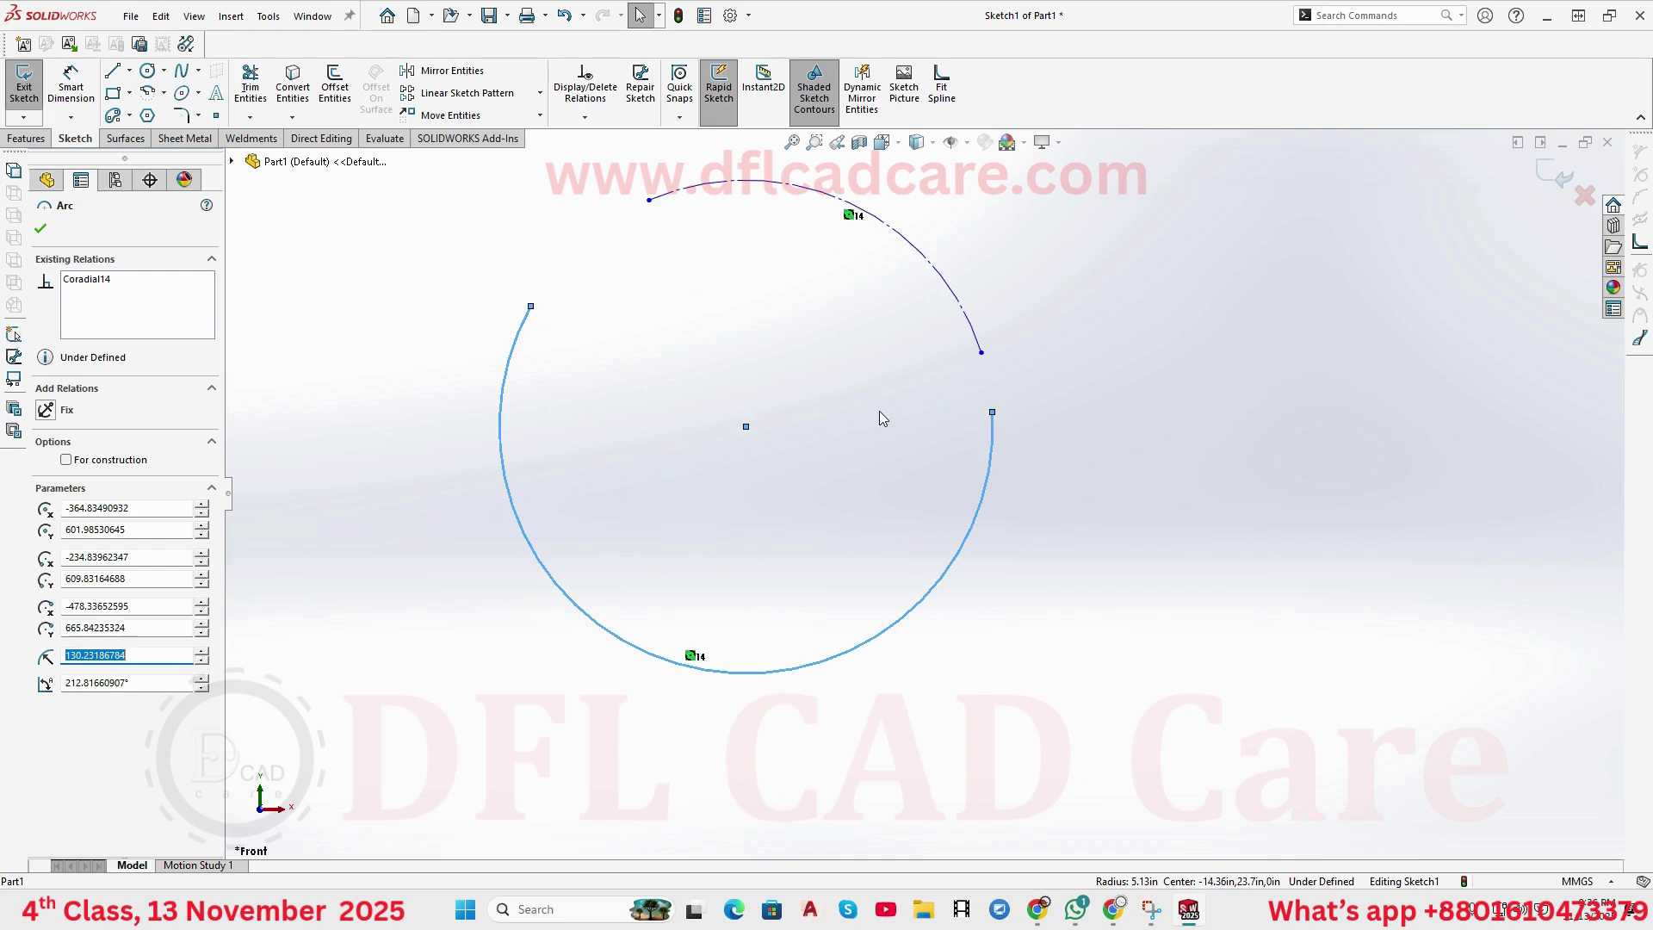
scroll(1015, 273, up, 3)
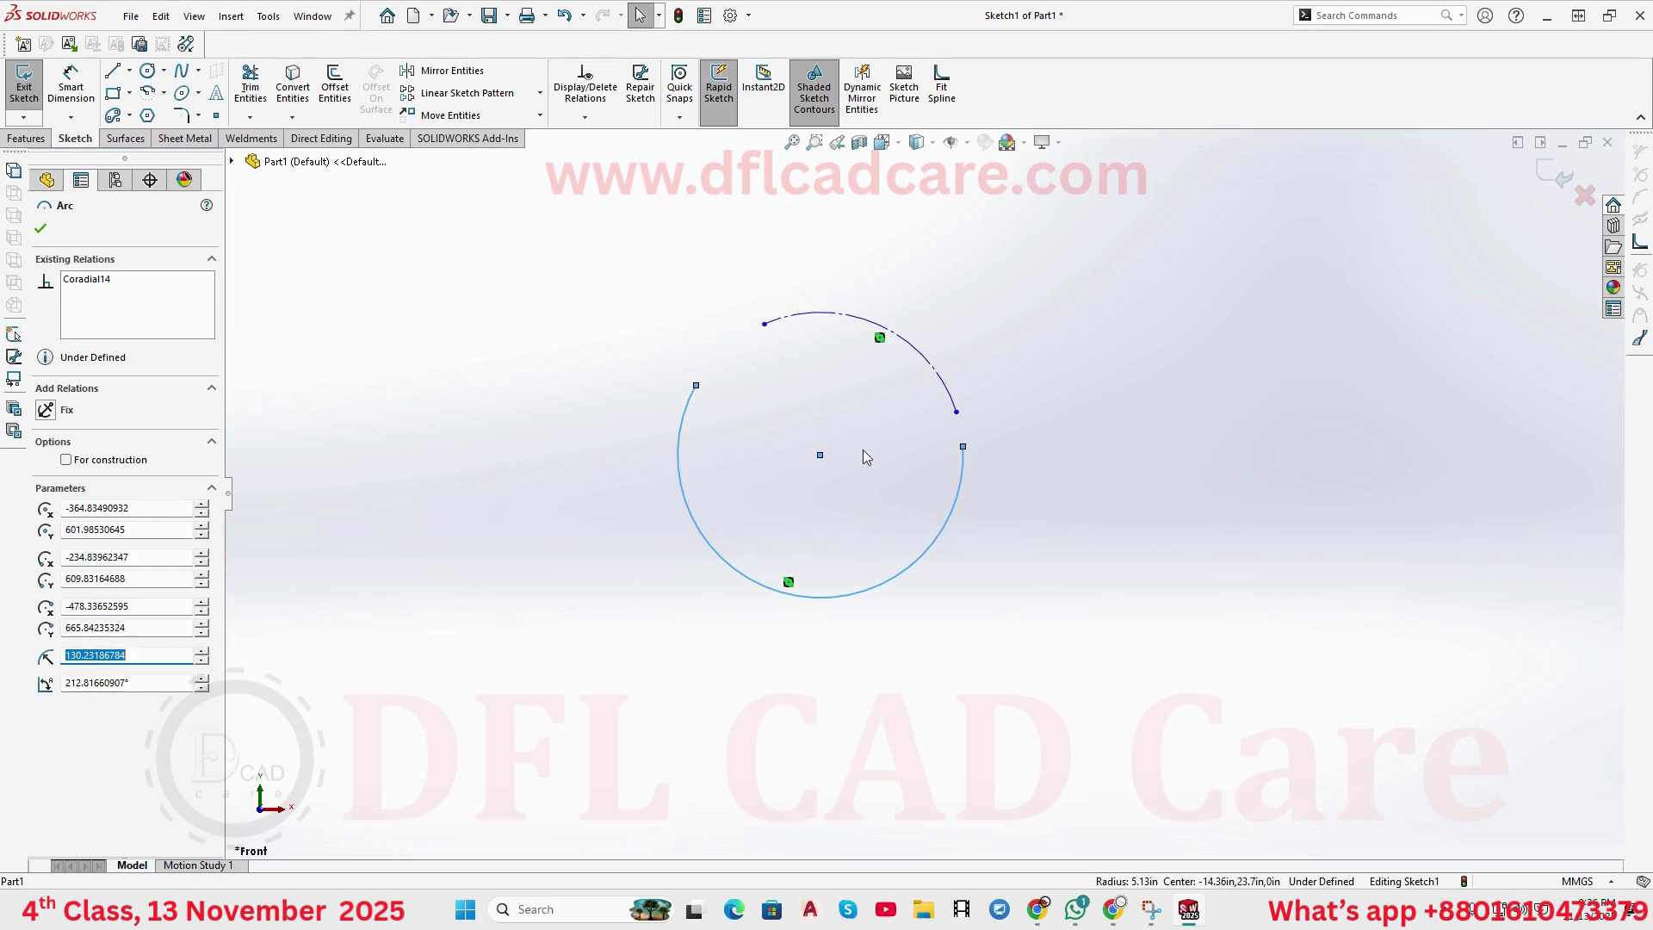
scroll(856, 425, down, 2)
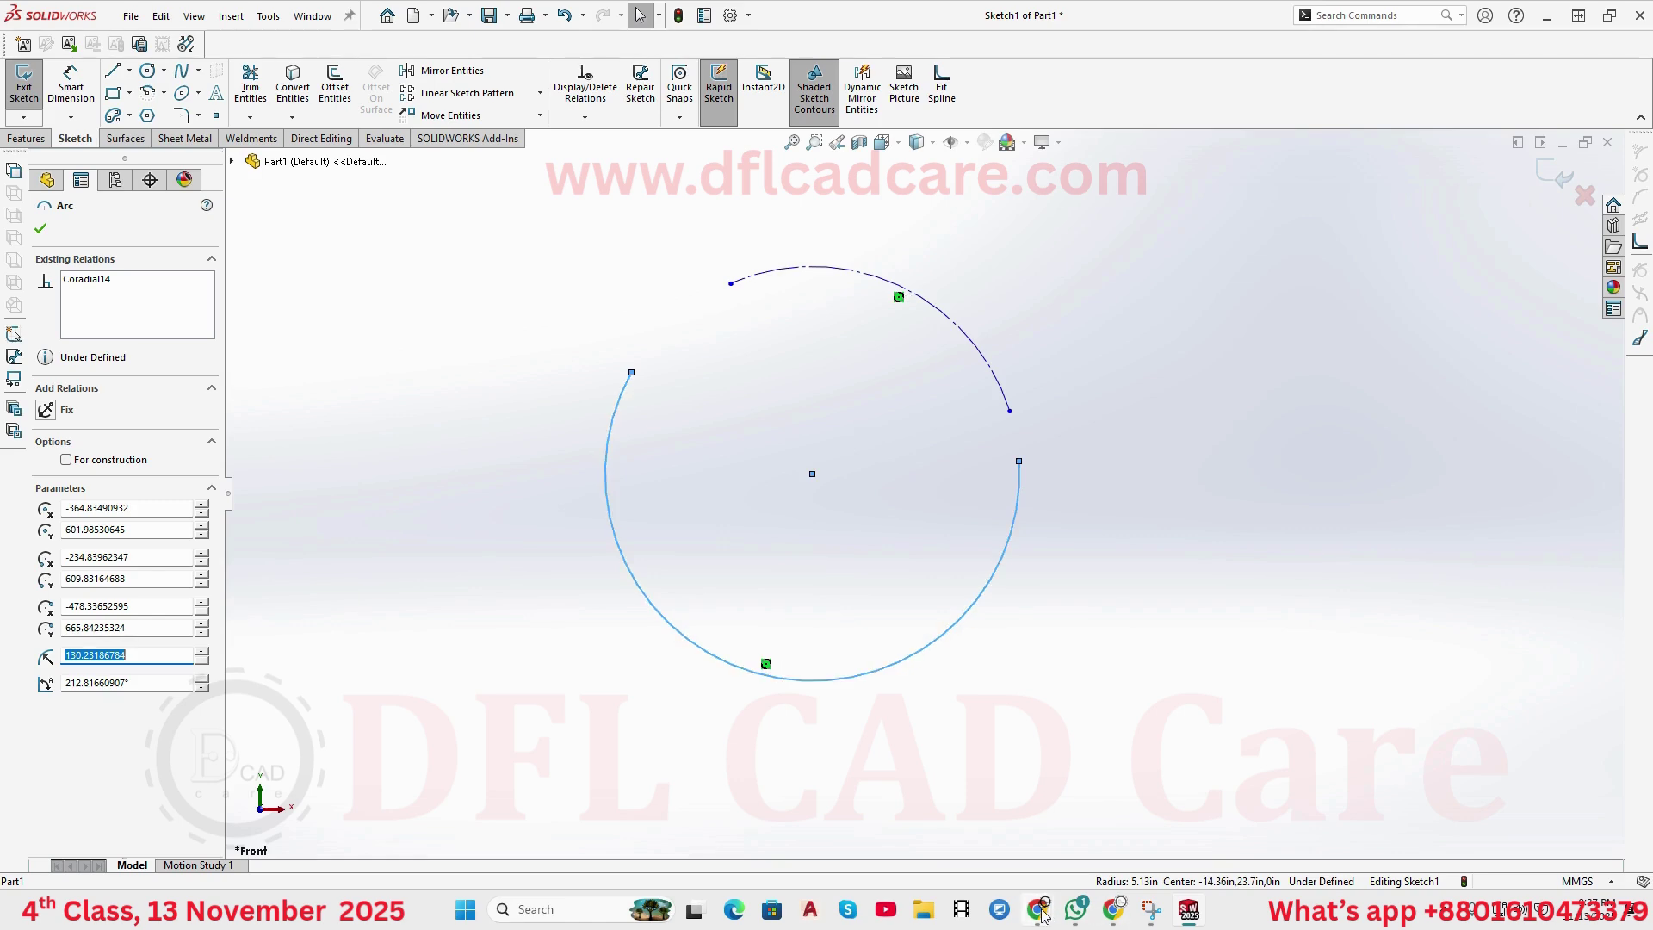
- Switch to the Google Meet call to check on the class participants, and return to the SOLIDWORKS sketch
mouse_move(1040, 910)
click(983, 830)
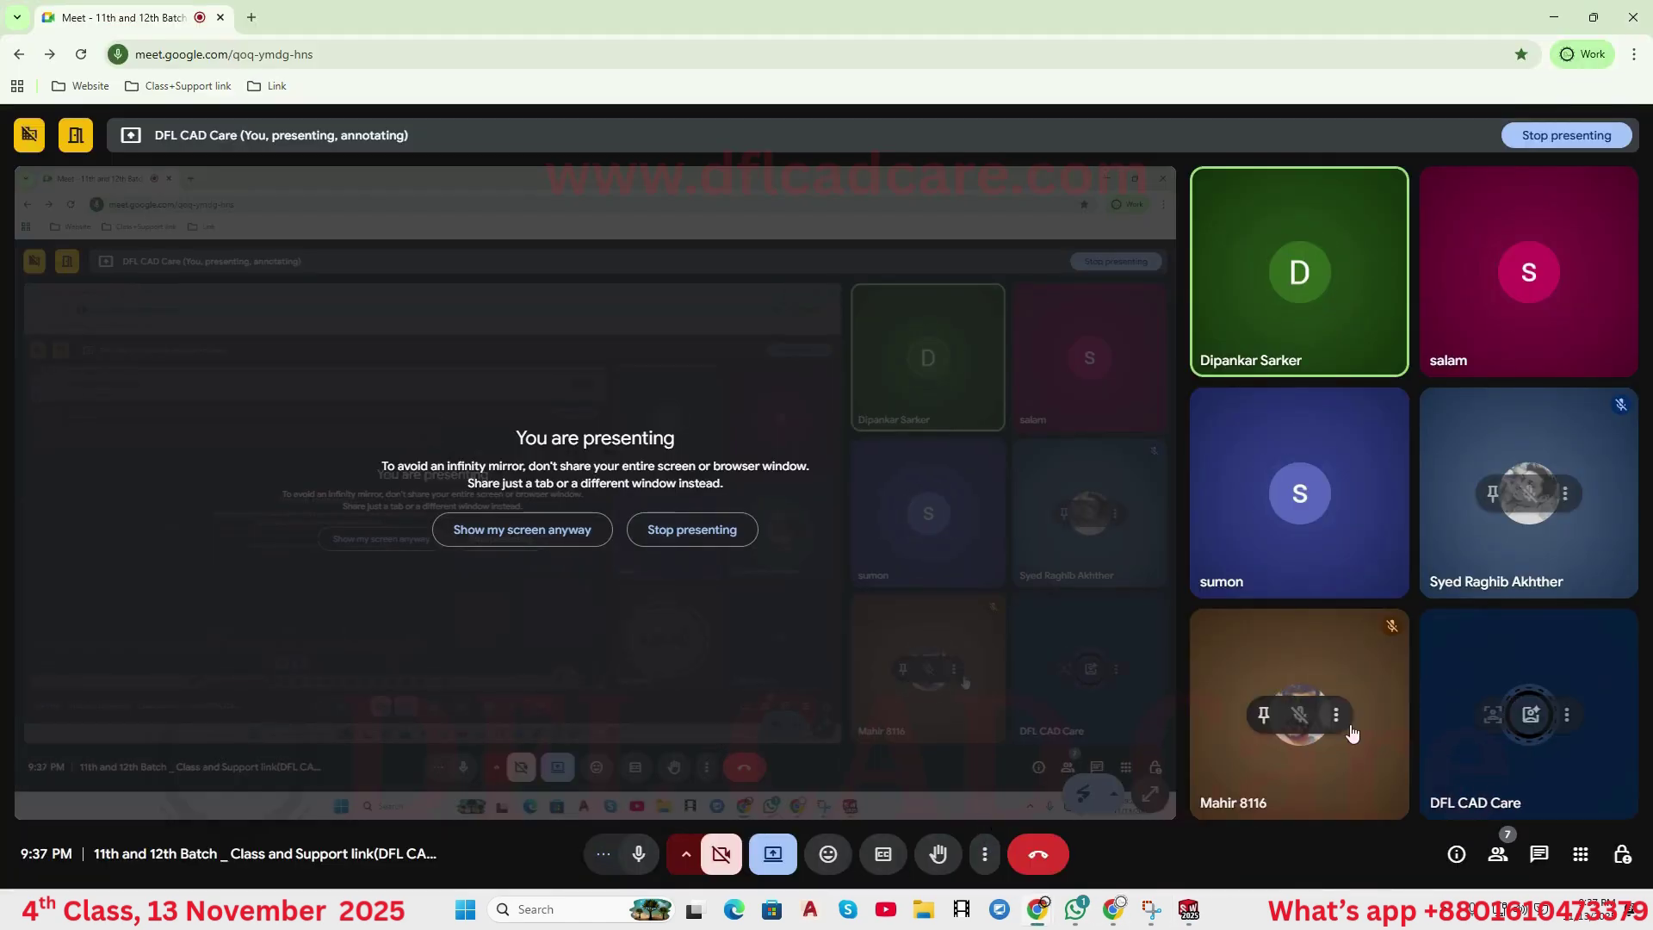
mouse_move(1584, 21)
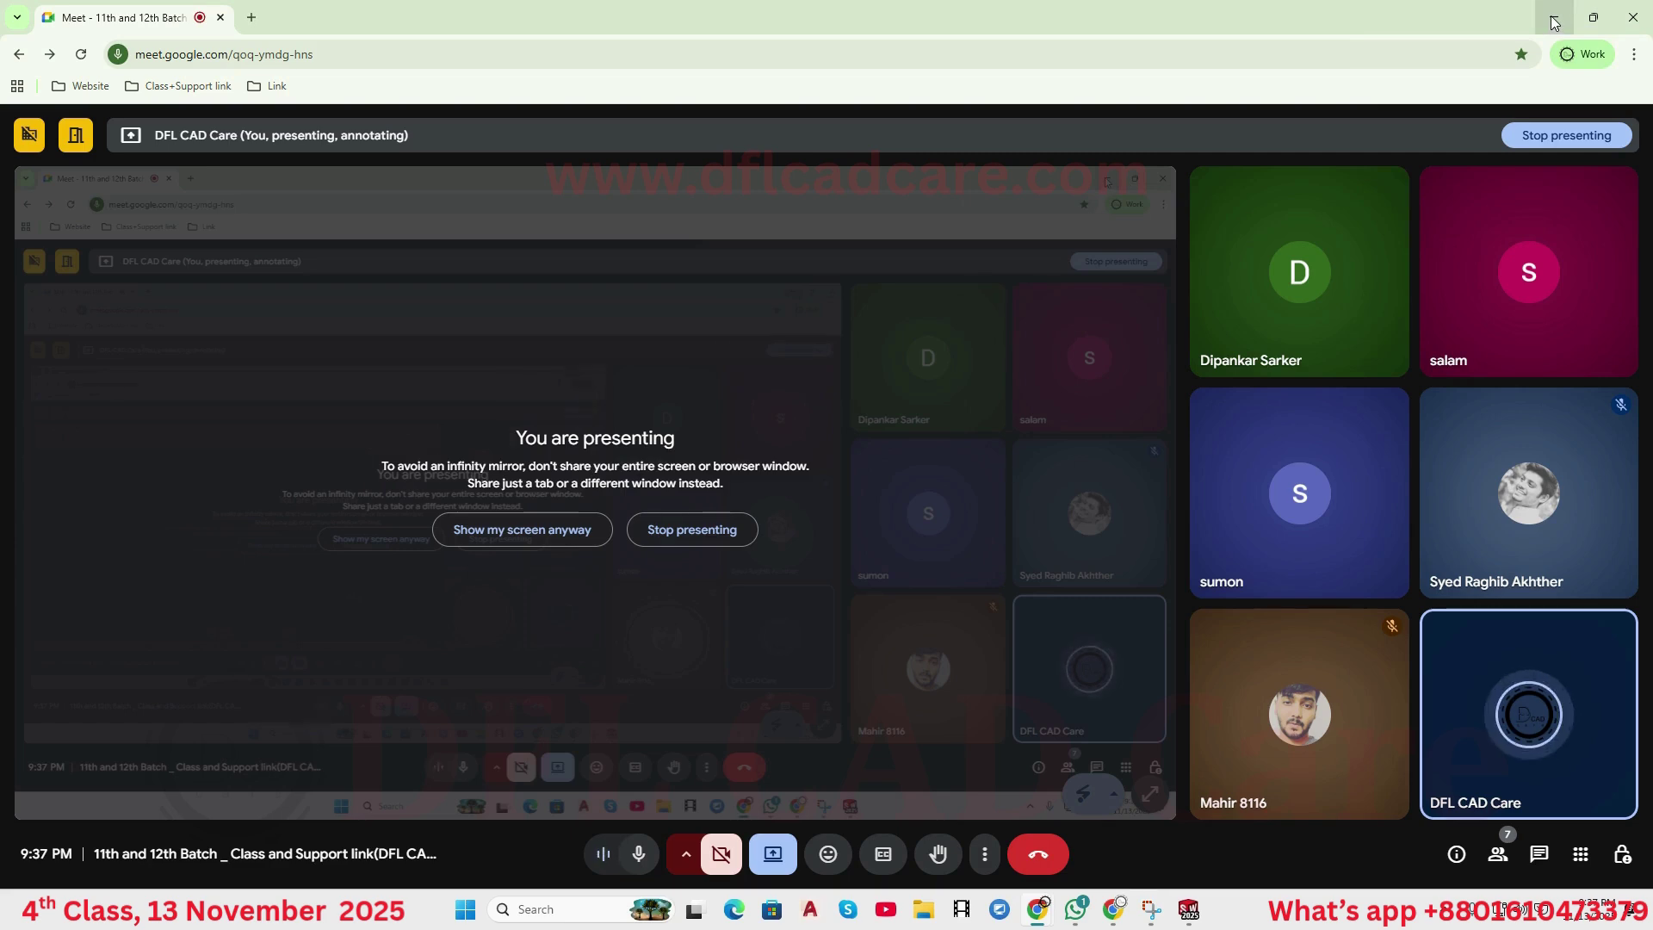
click(1555, 23)
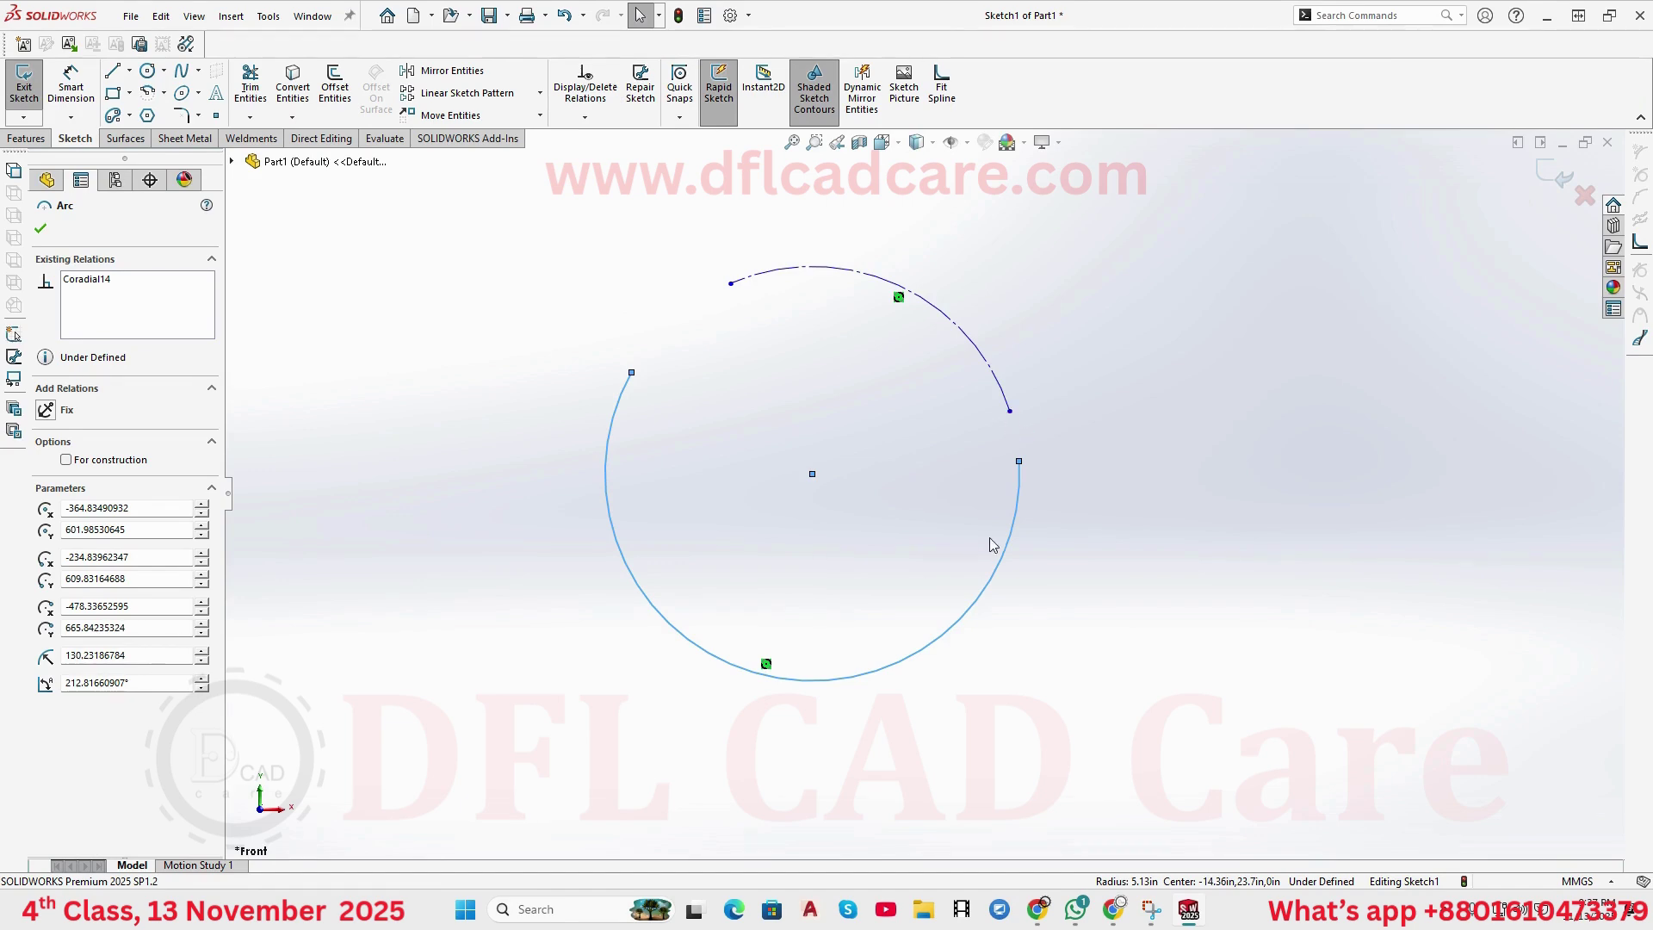
- Extend the construction arc by moving its upper-left endpoint down close to the solid arc's end
click(485, 359)
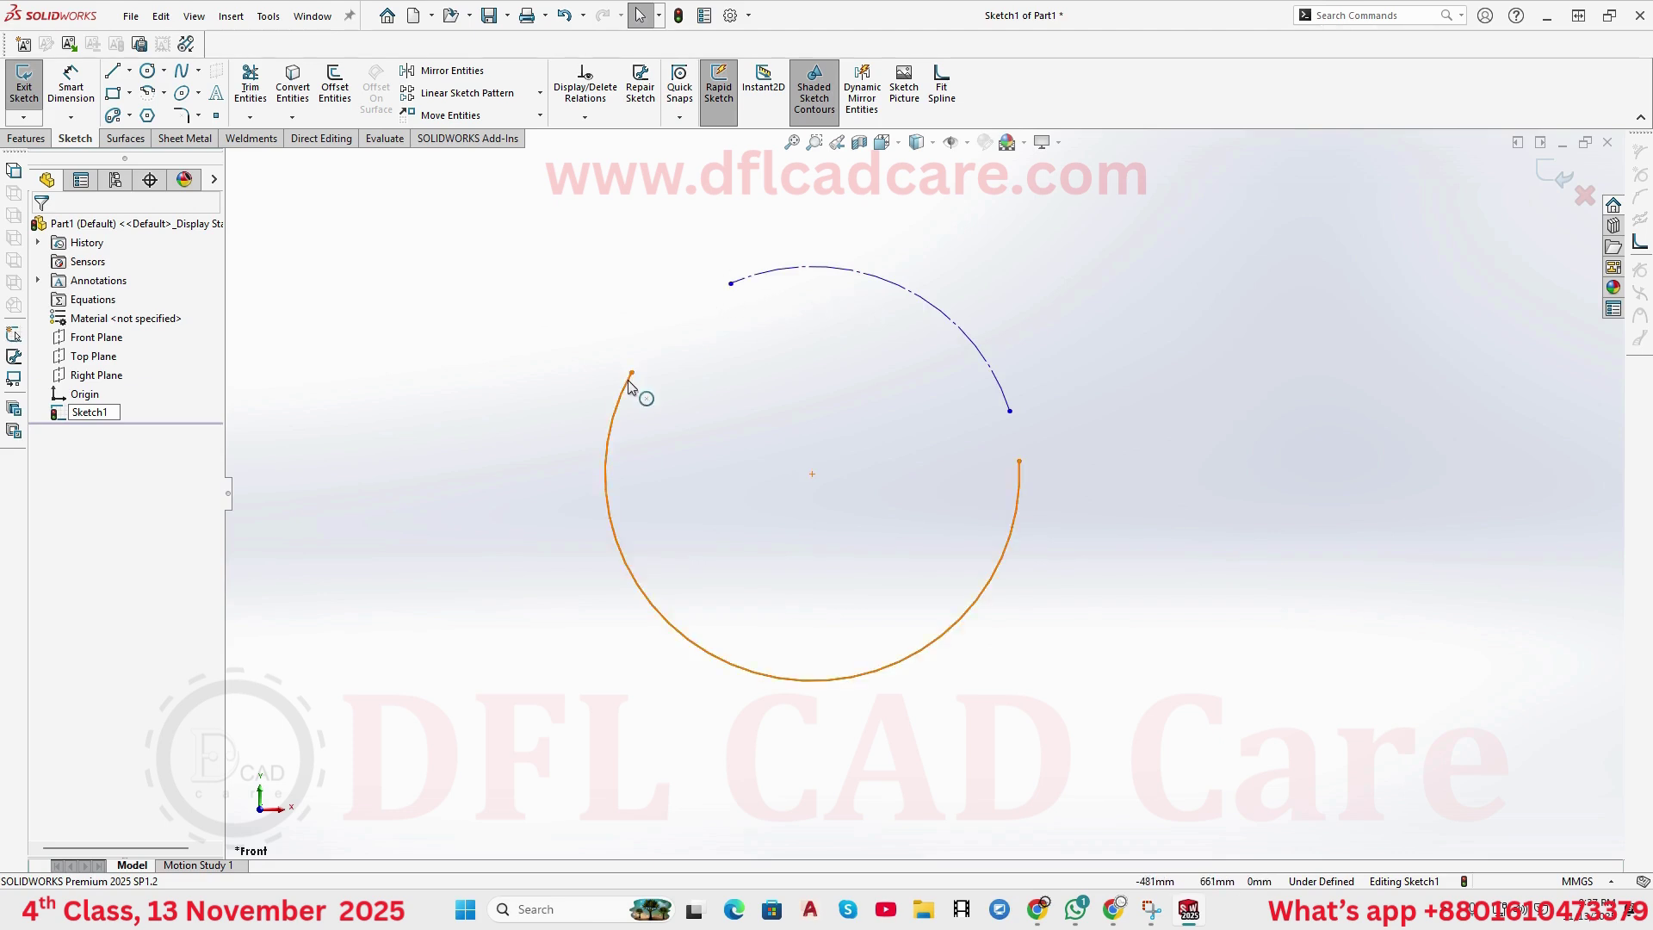
drag(735, 286, 656, 350)
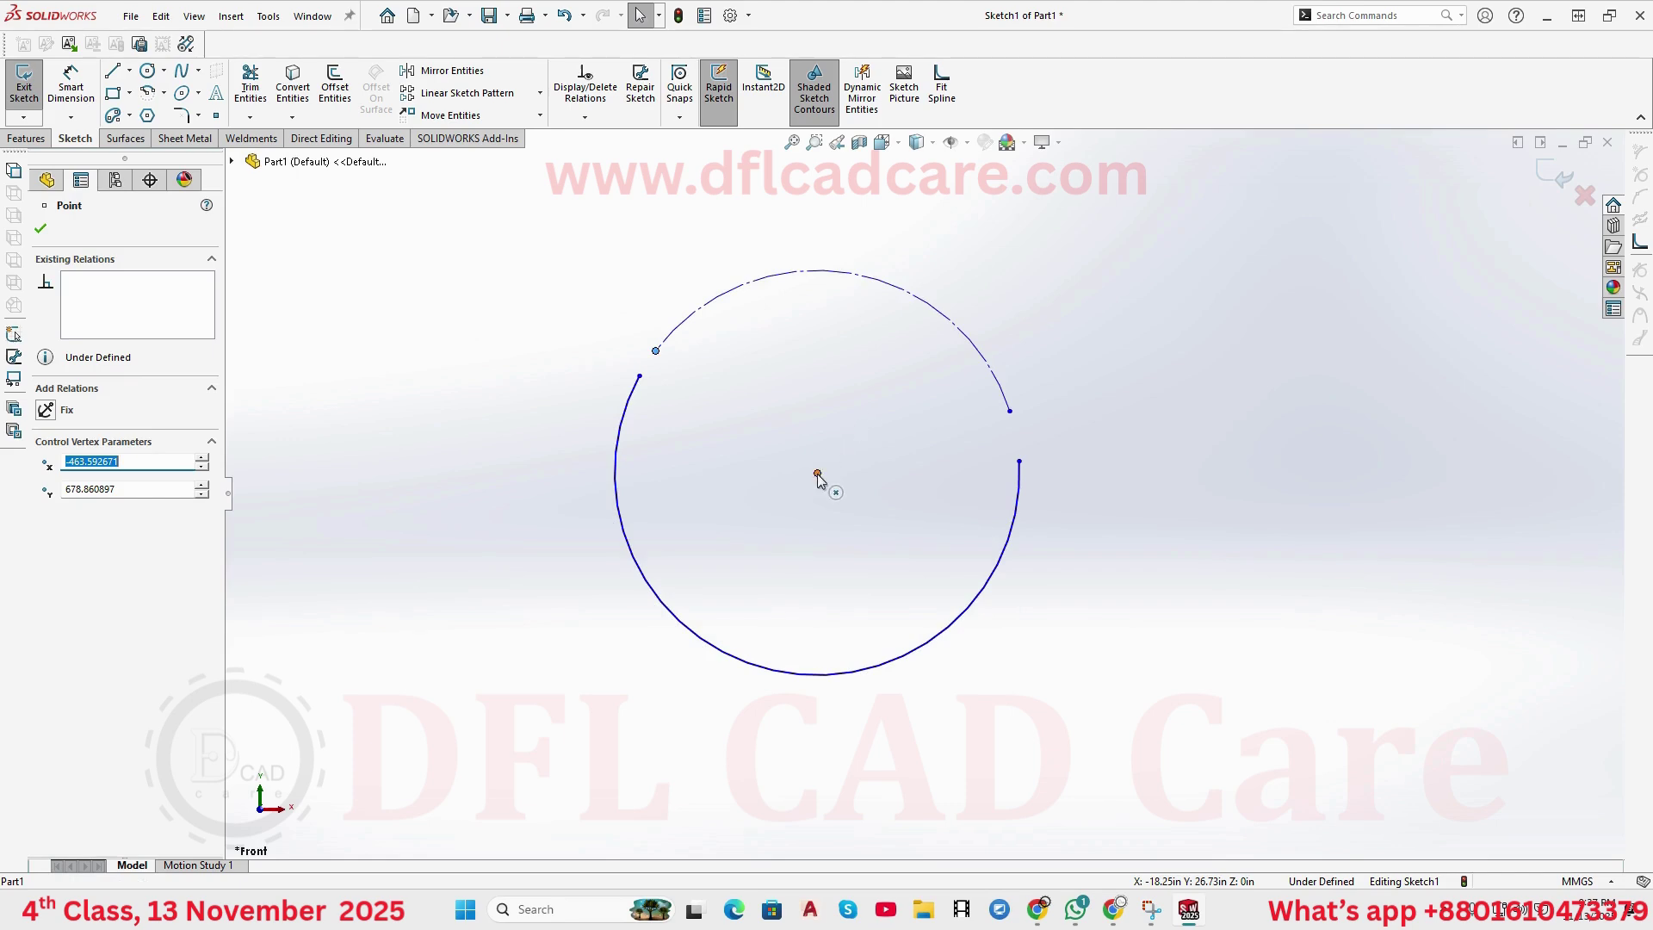
- Try to dimension the construction arc from its center point, and reopen the sketch for editing
click(867, 436)
click(818, 473)
right_drag(820, 473, 874, 293)
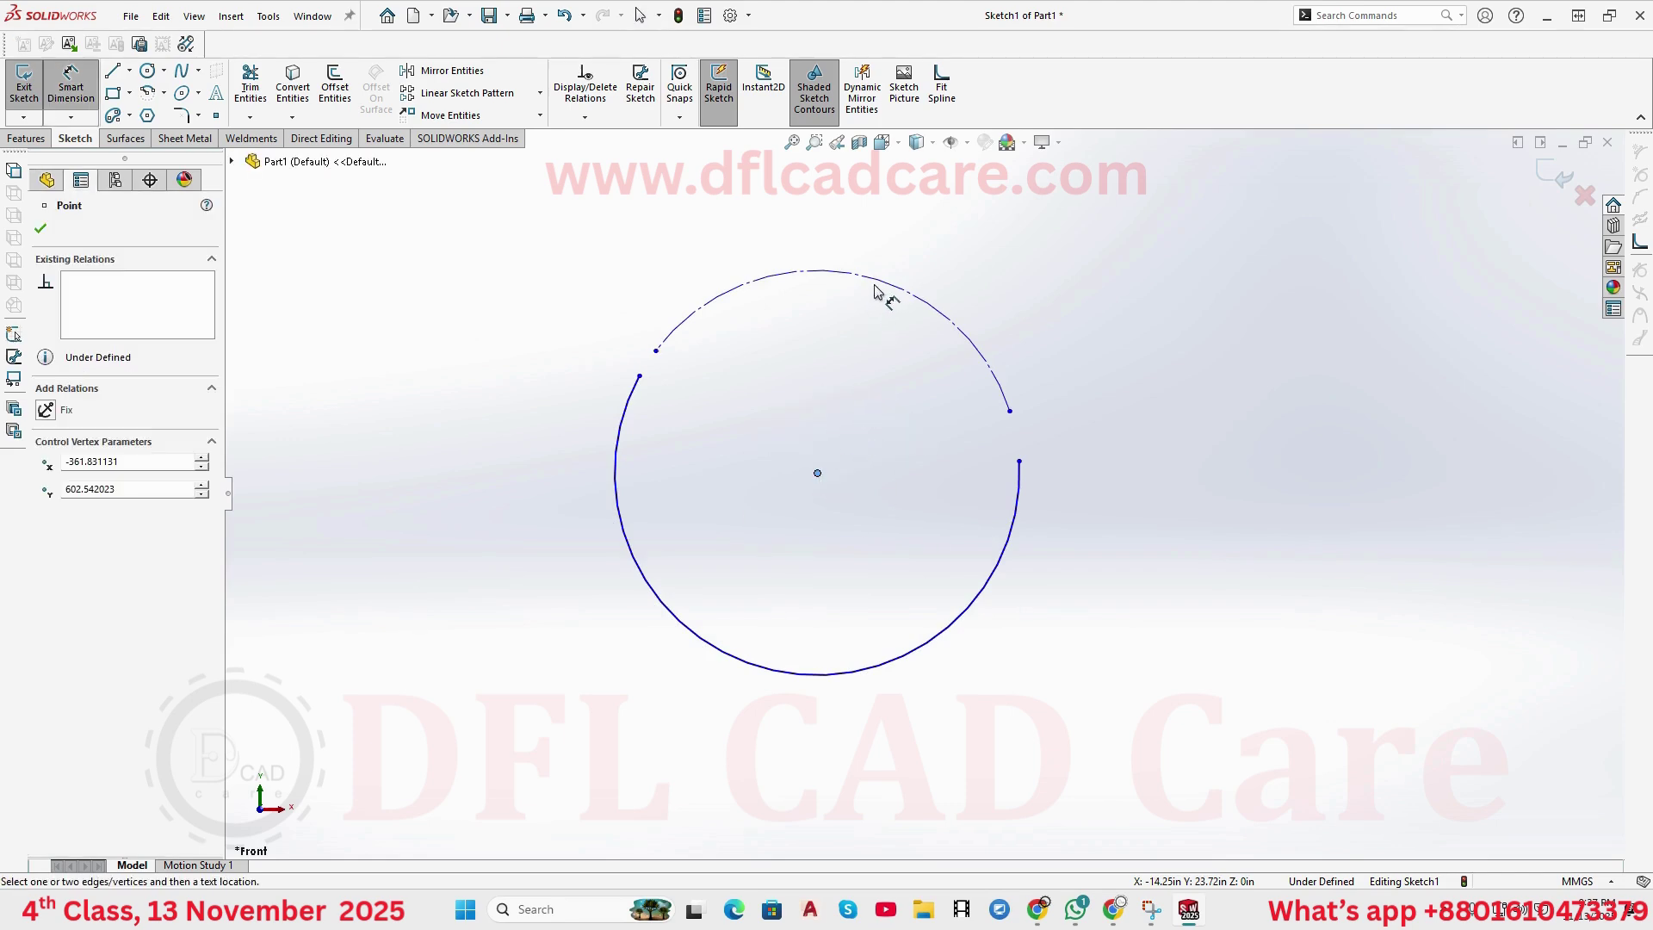
click(884, 284)
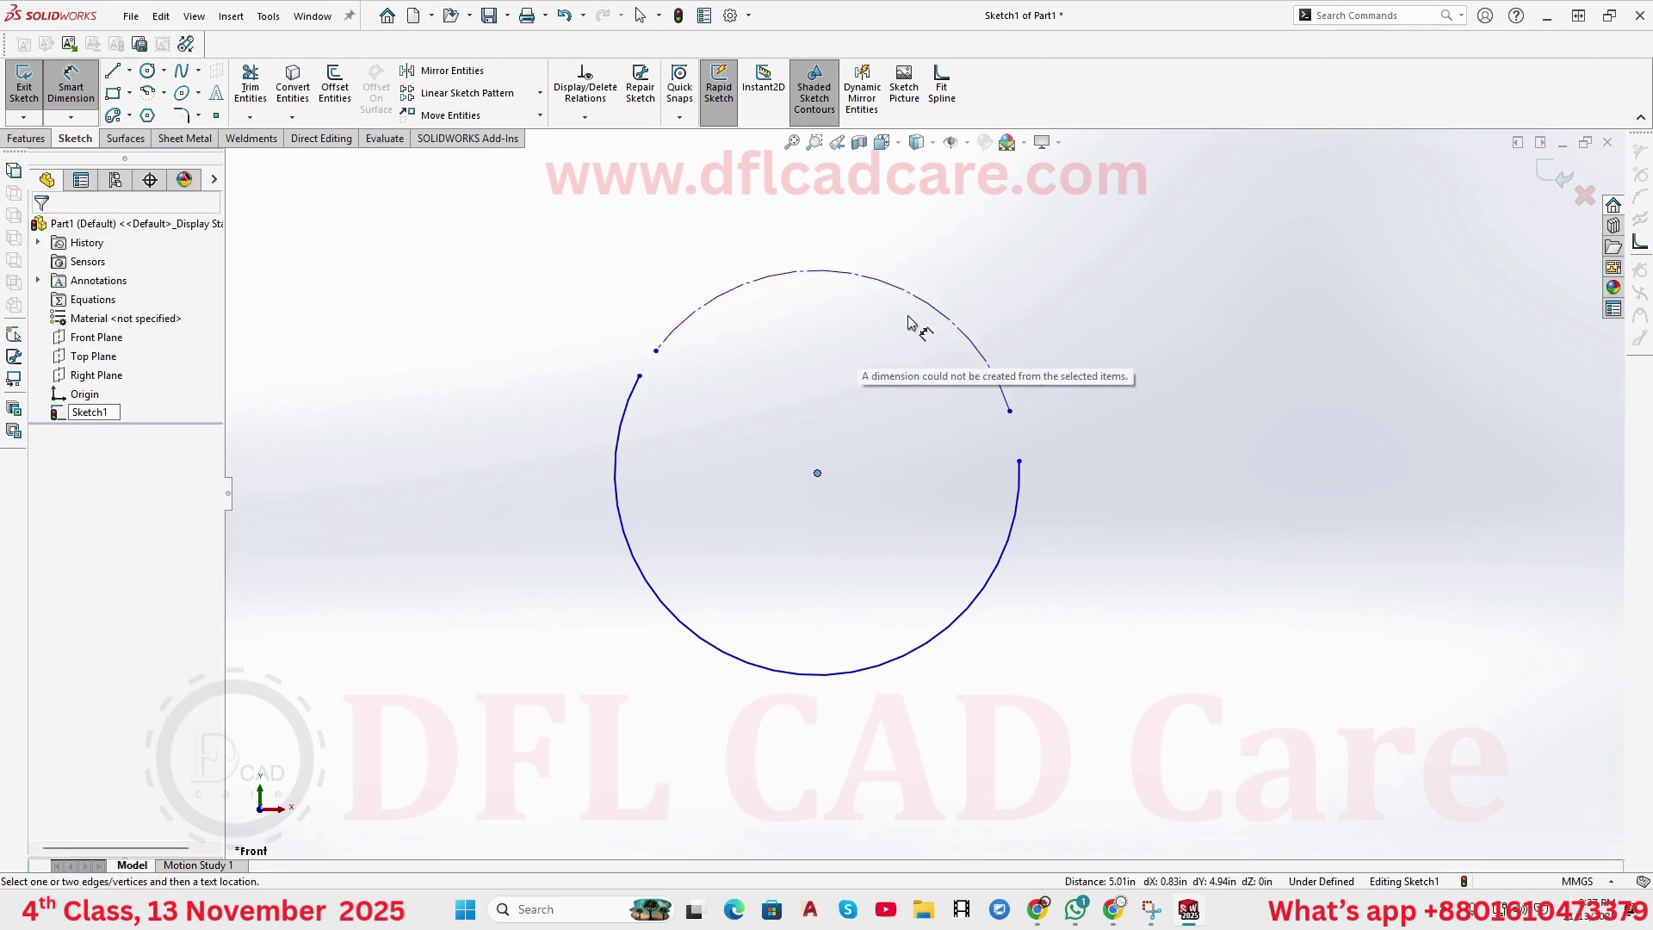
click(969, 333)
click(732, 274)
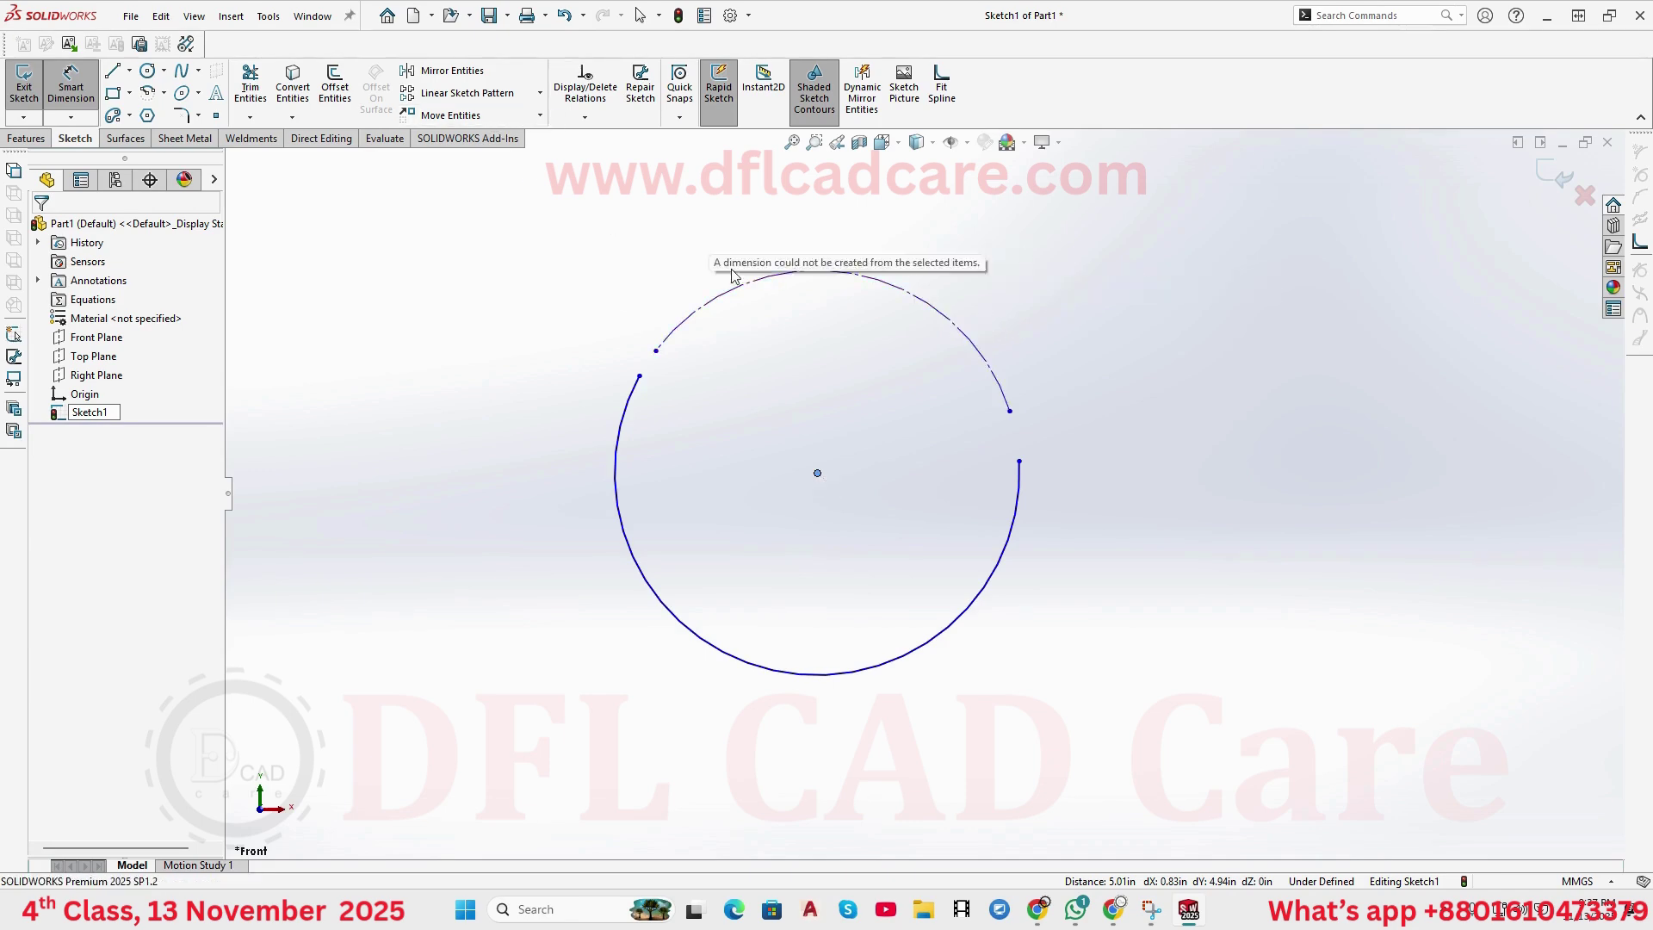
click(793, 107)
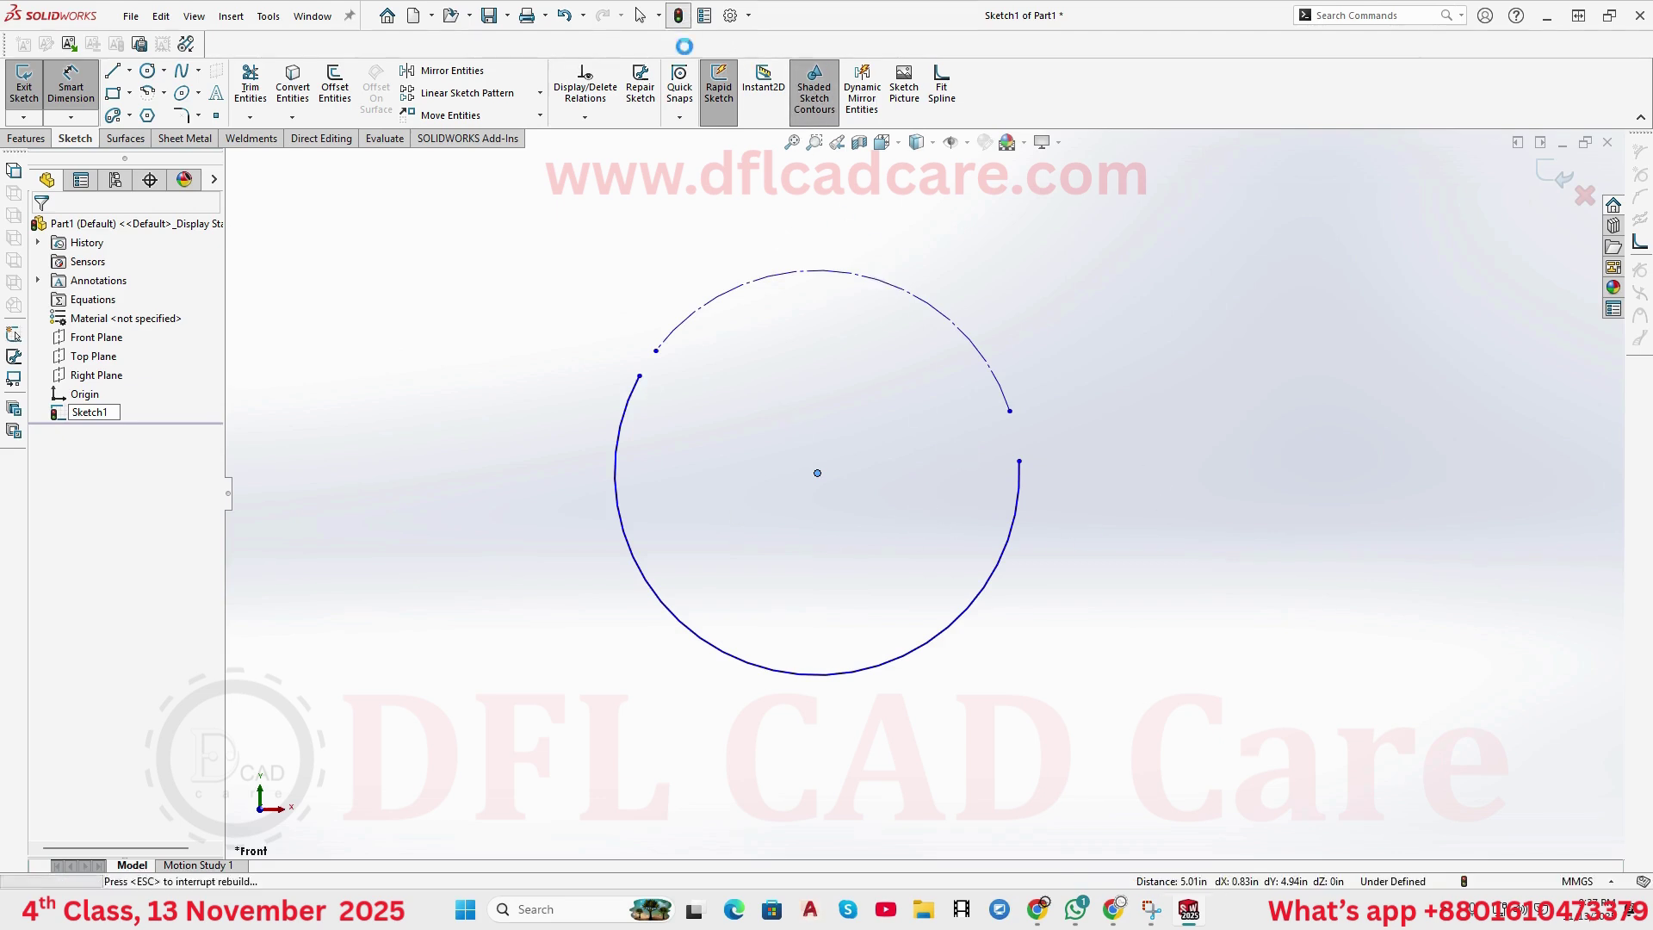
click(937, 310)
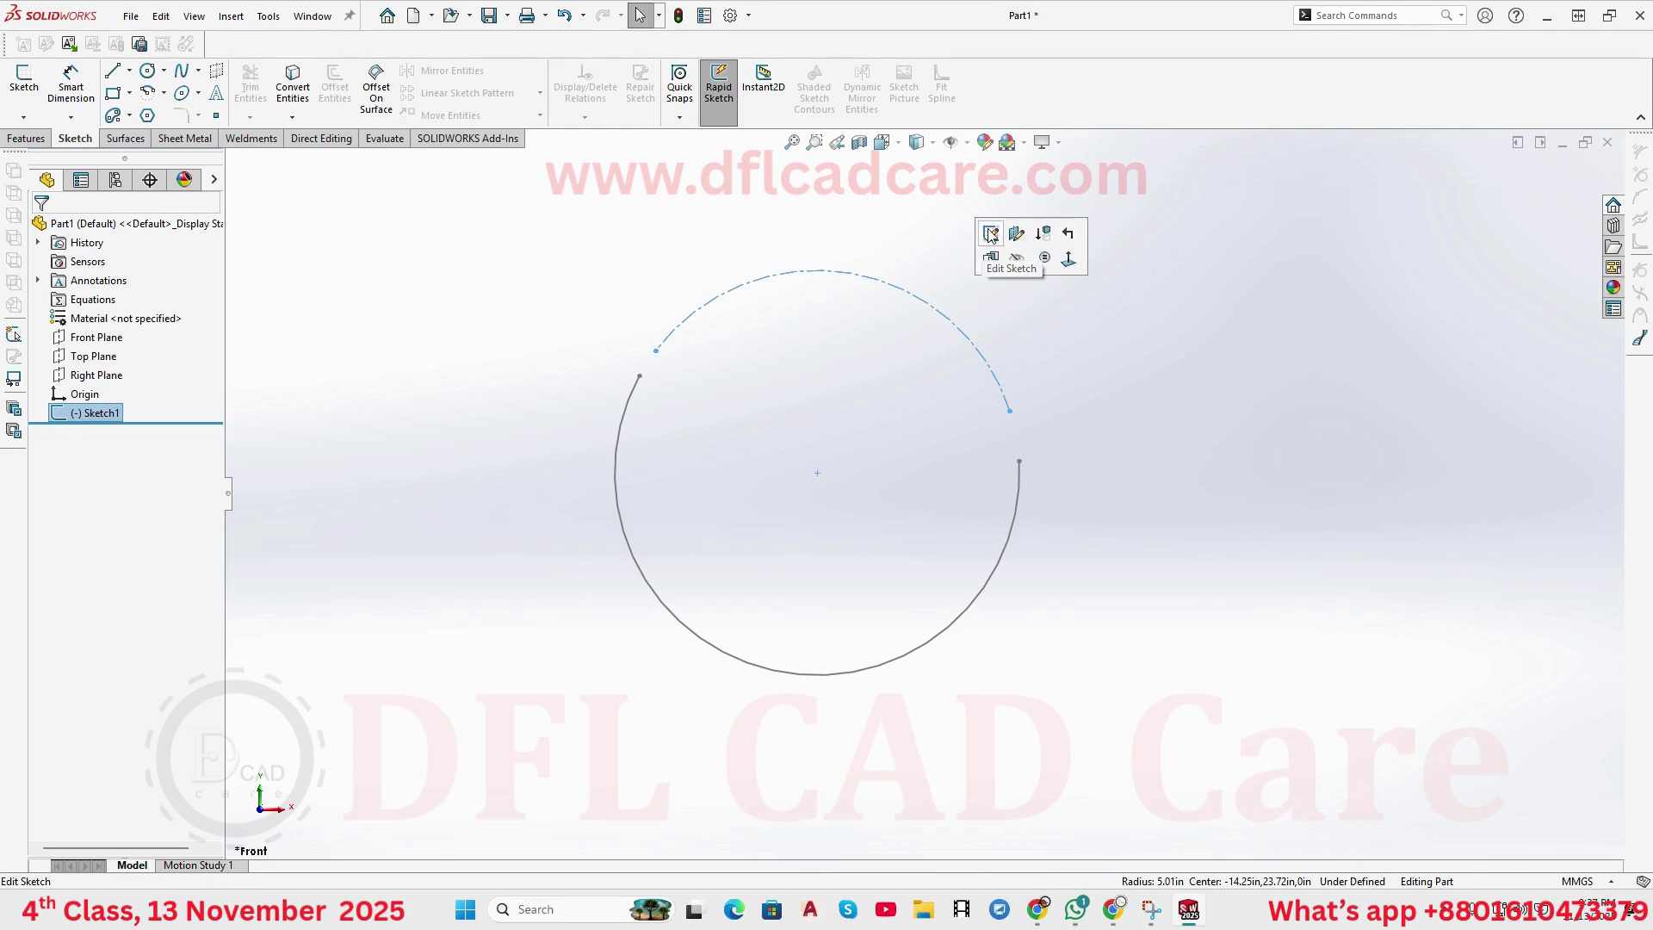
click(991, 235)
- Dimension the construction arc with a radius of 100 mm
scroll(661, 231, down, 5)
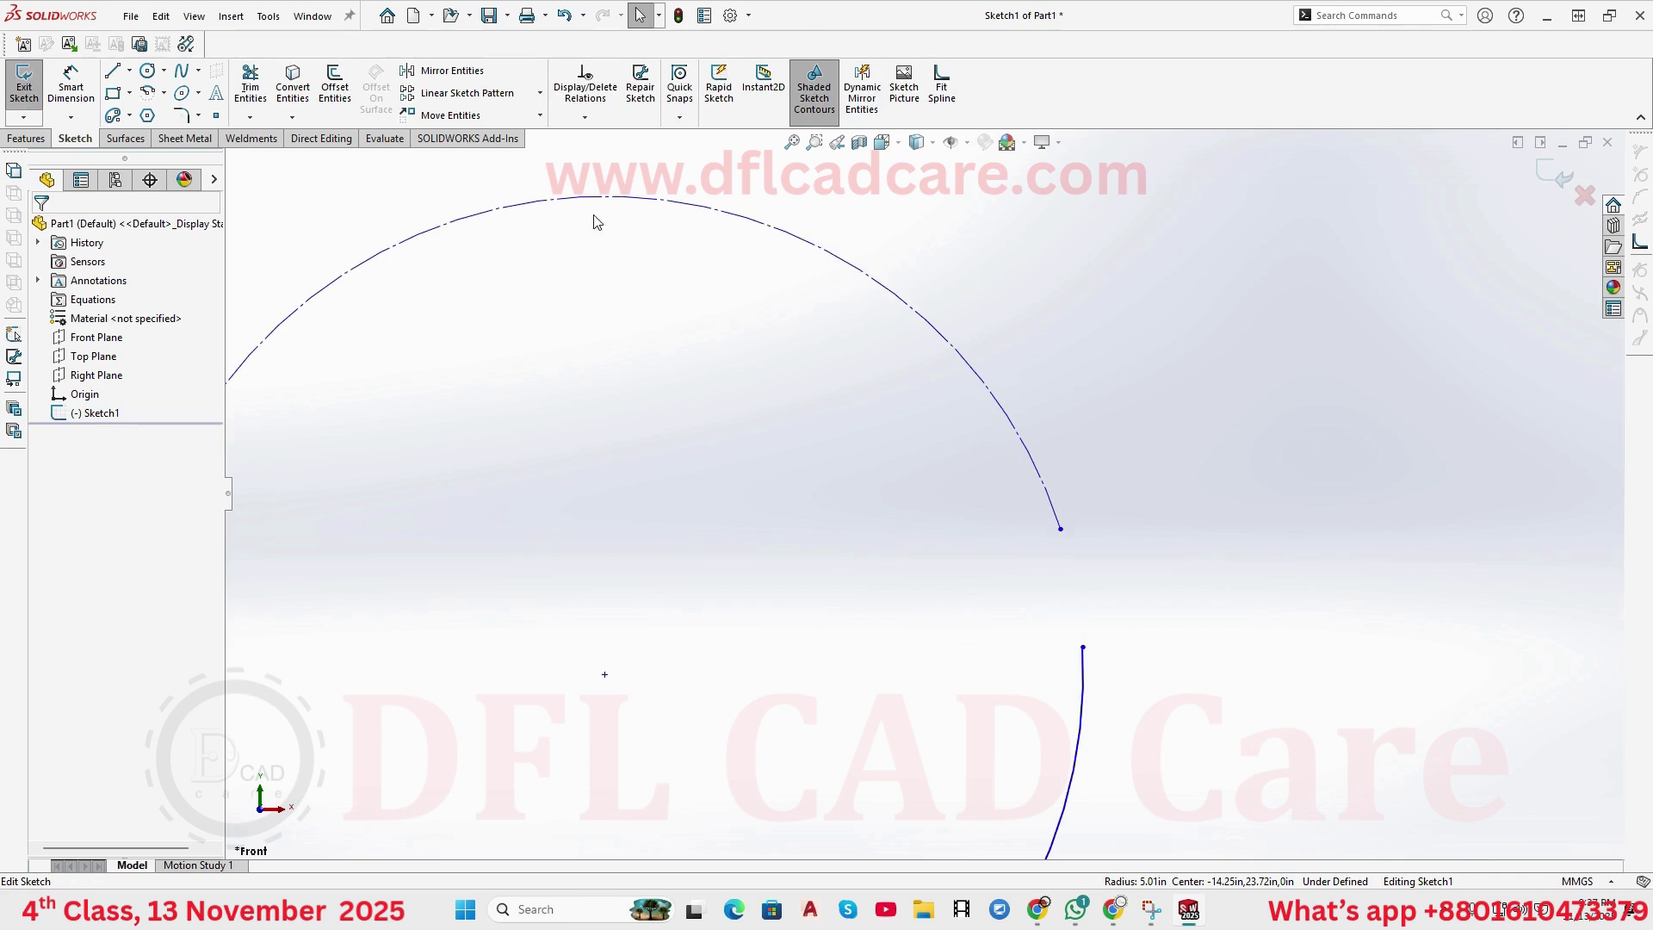
click(71, 82)
click(891, 293)
click(1040, 243)
text(100)
key(Return)
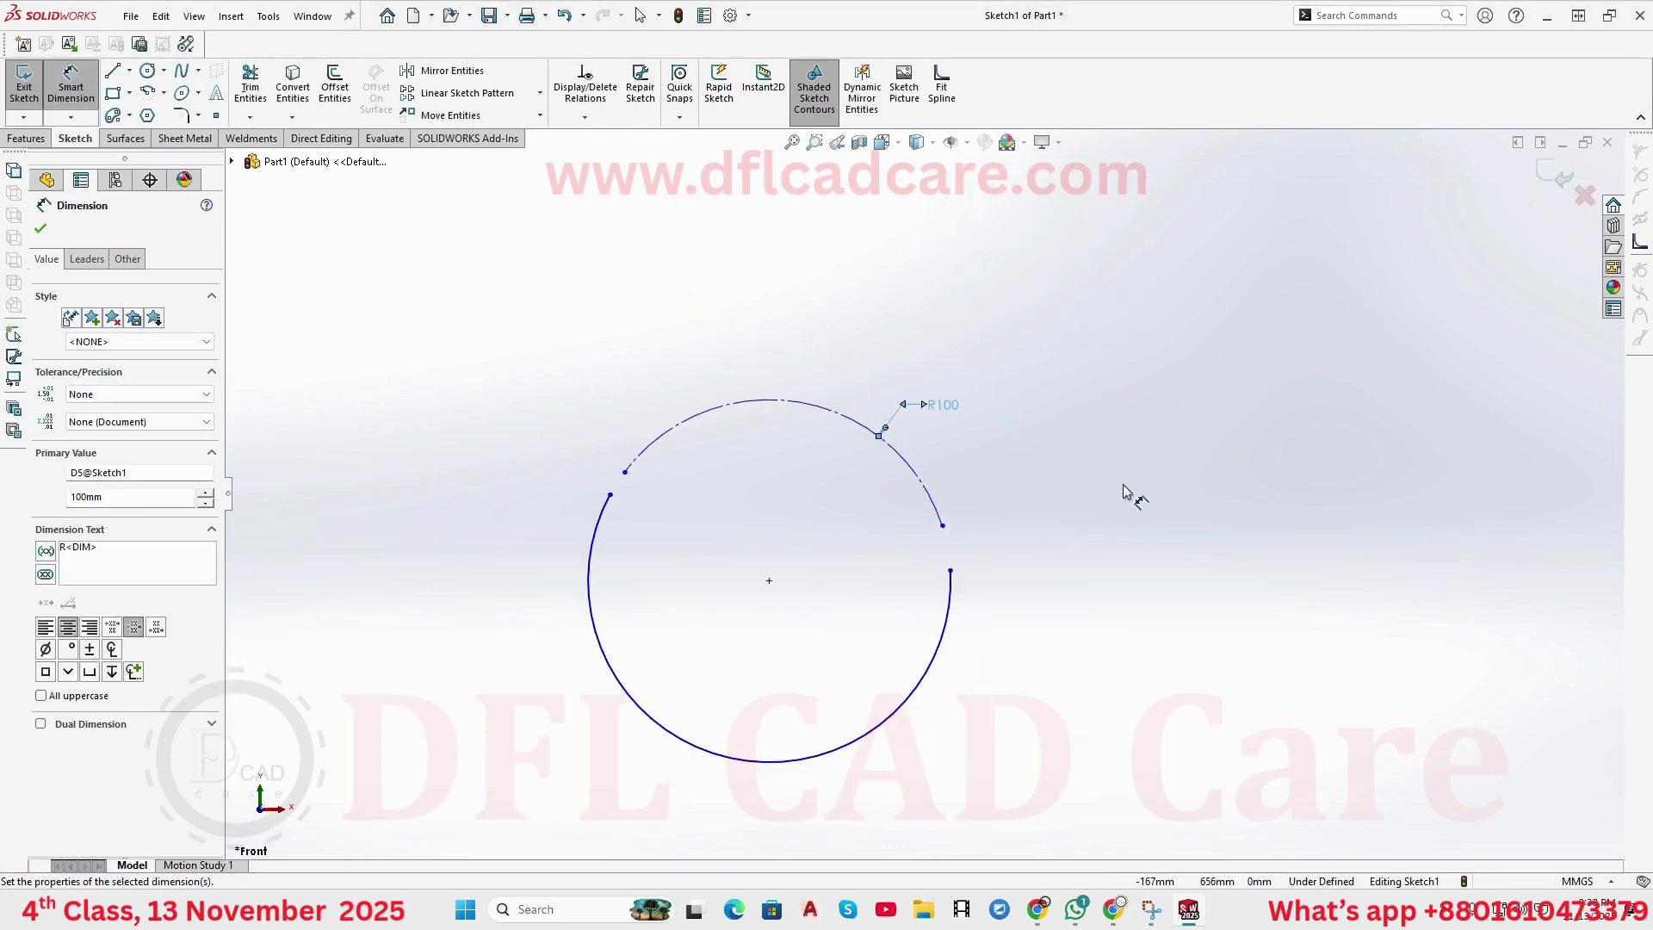
- Try to add a radius dimension to the solid arc, and decline making it a driven dimension
click(944, 637)
click(1066, 668)
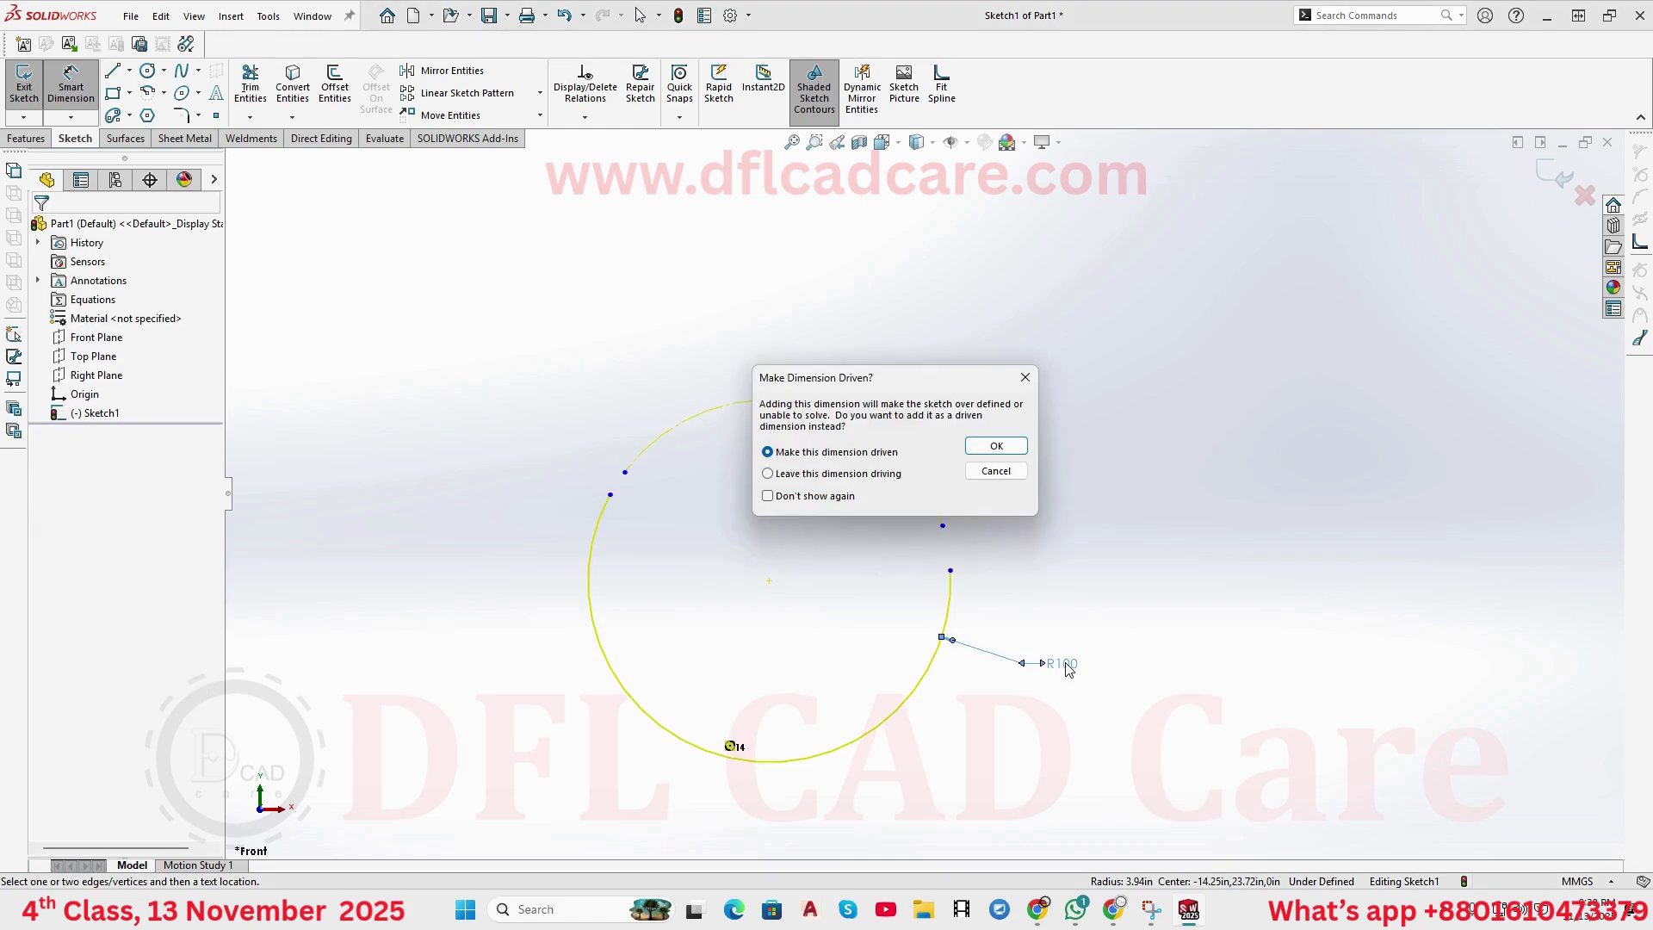
click(1025, 377)
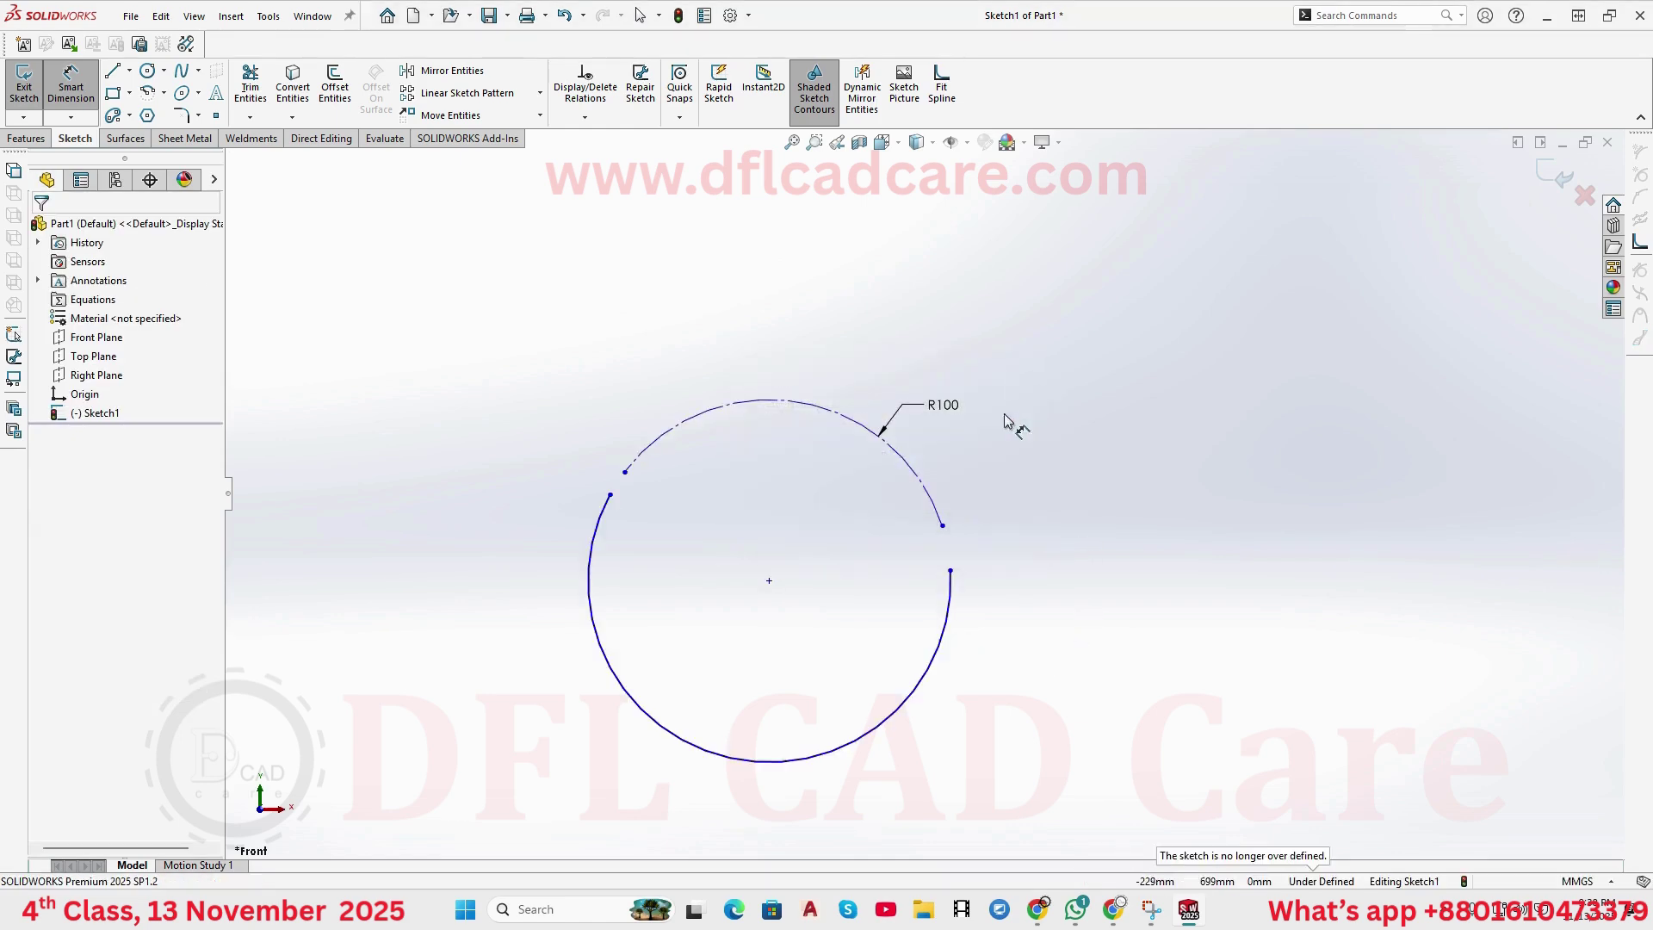
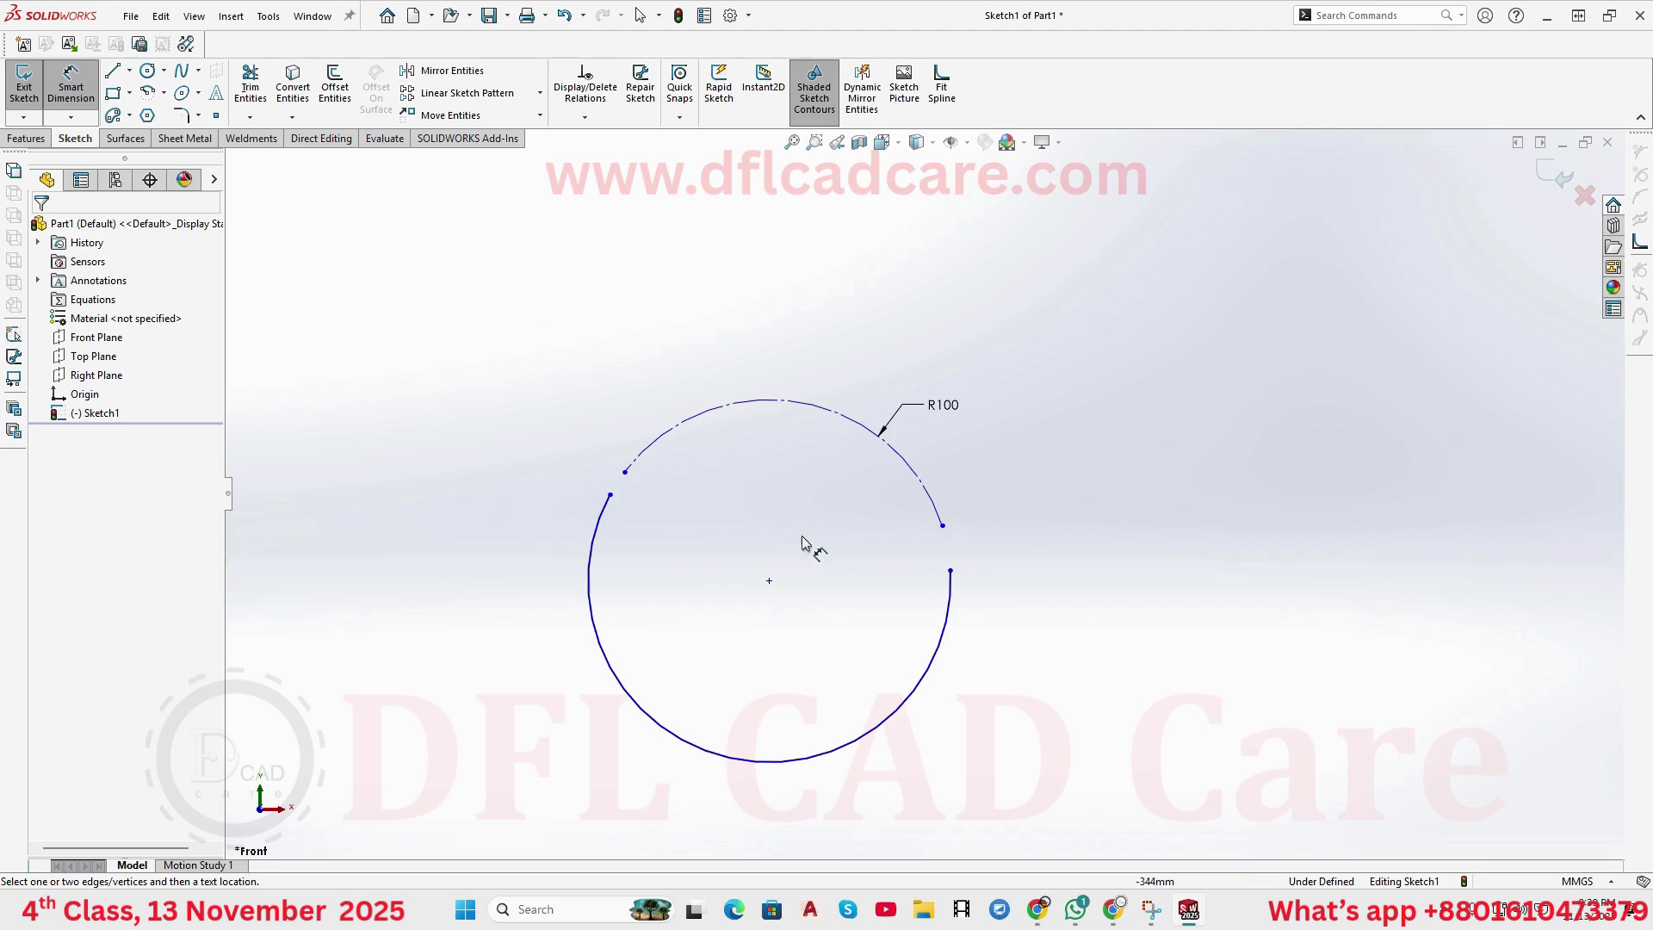
key(Escape)
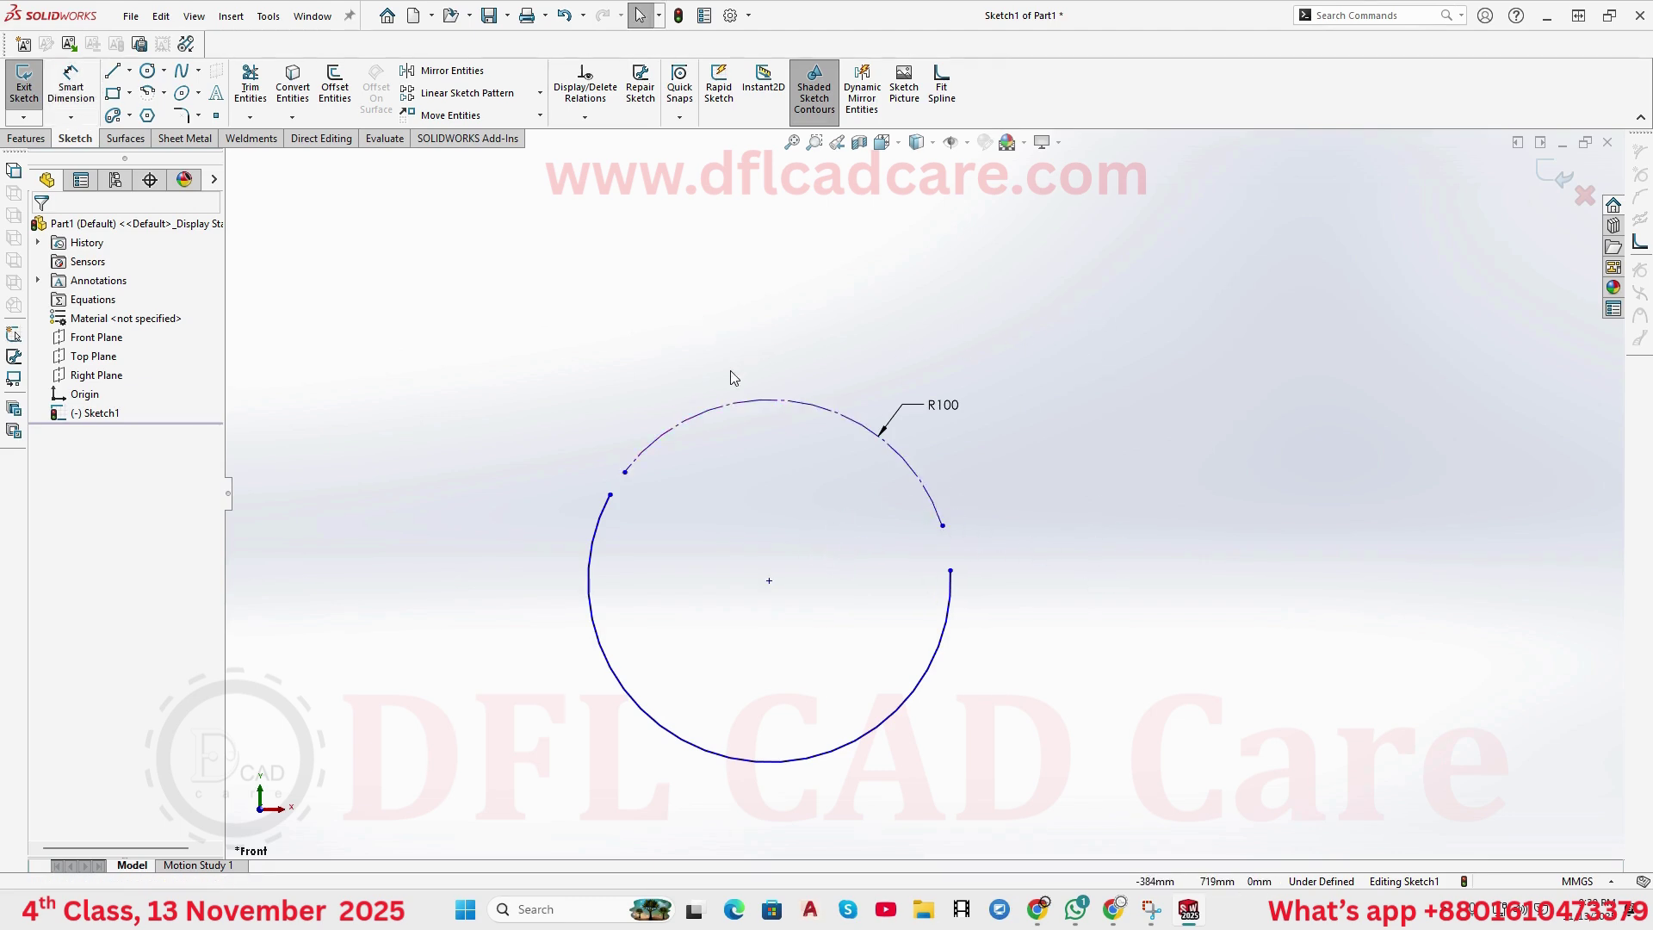
- Use Add Relation to apply an equal relation between the construction arc and the solid arc
click(592, 121)
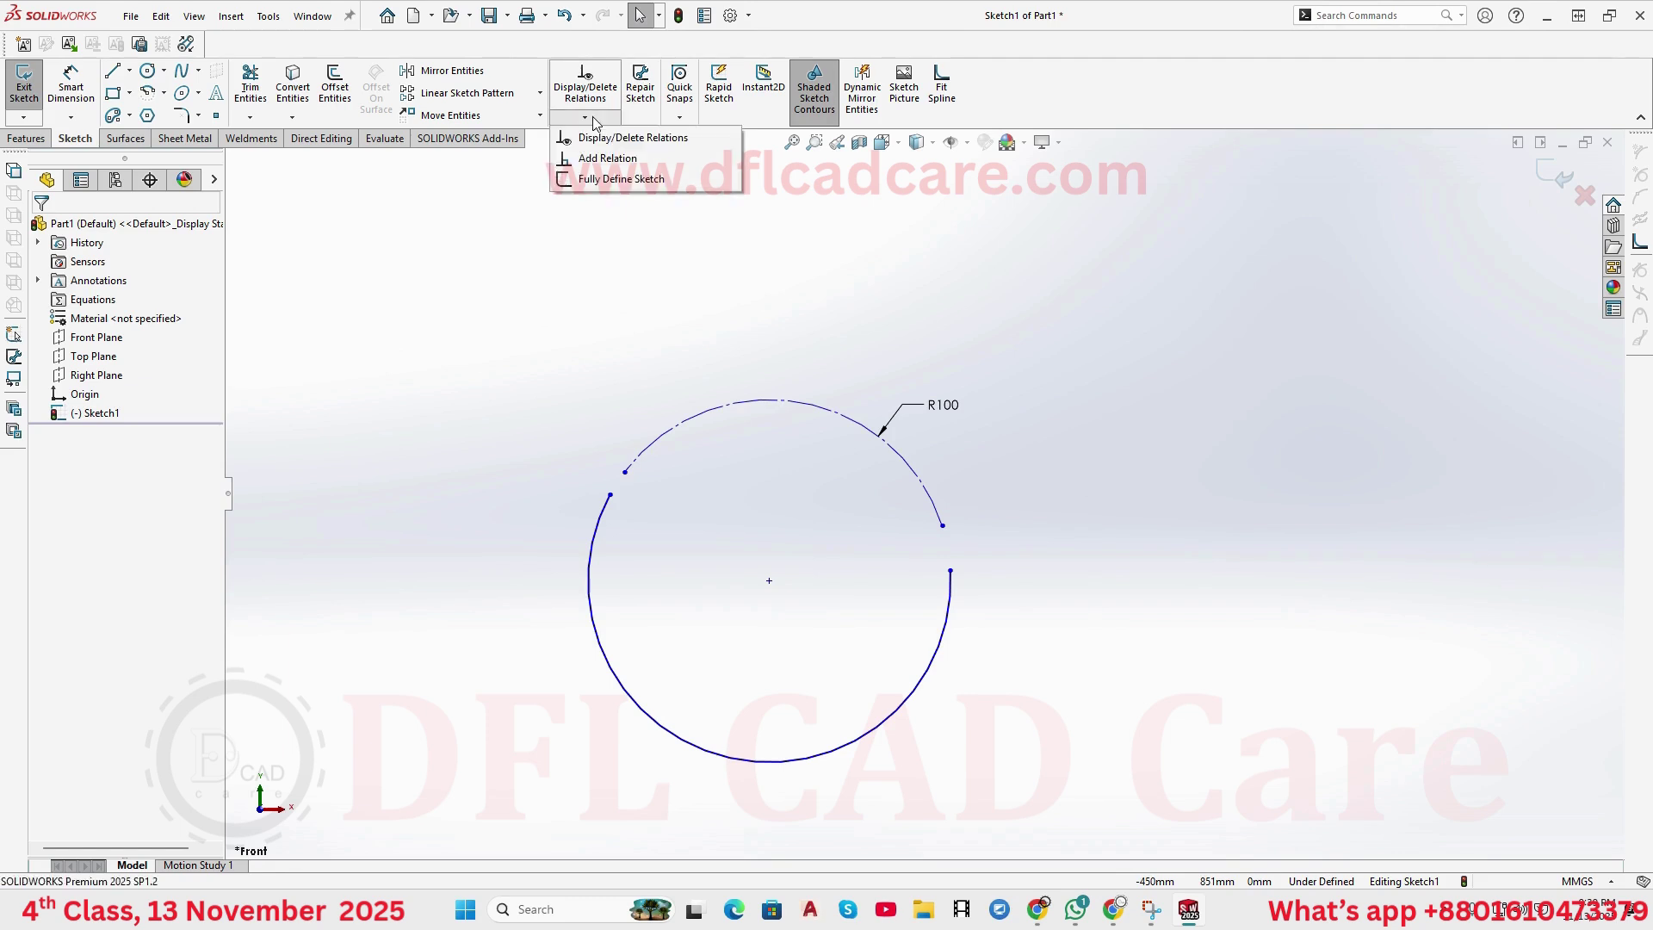
click(609, 160)
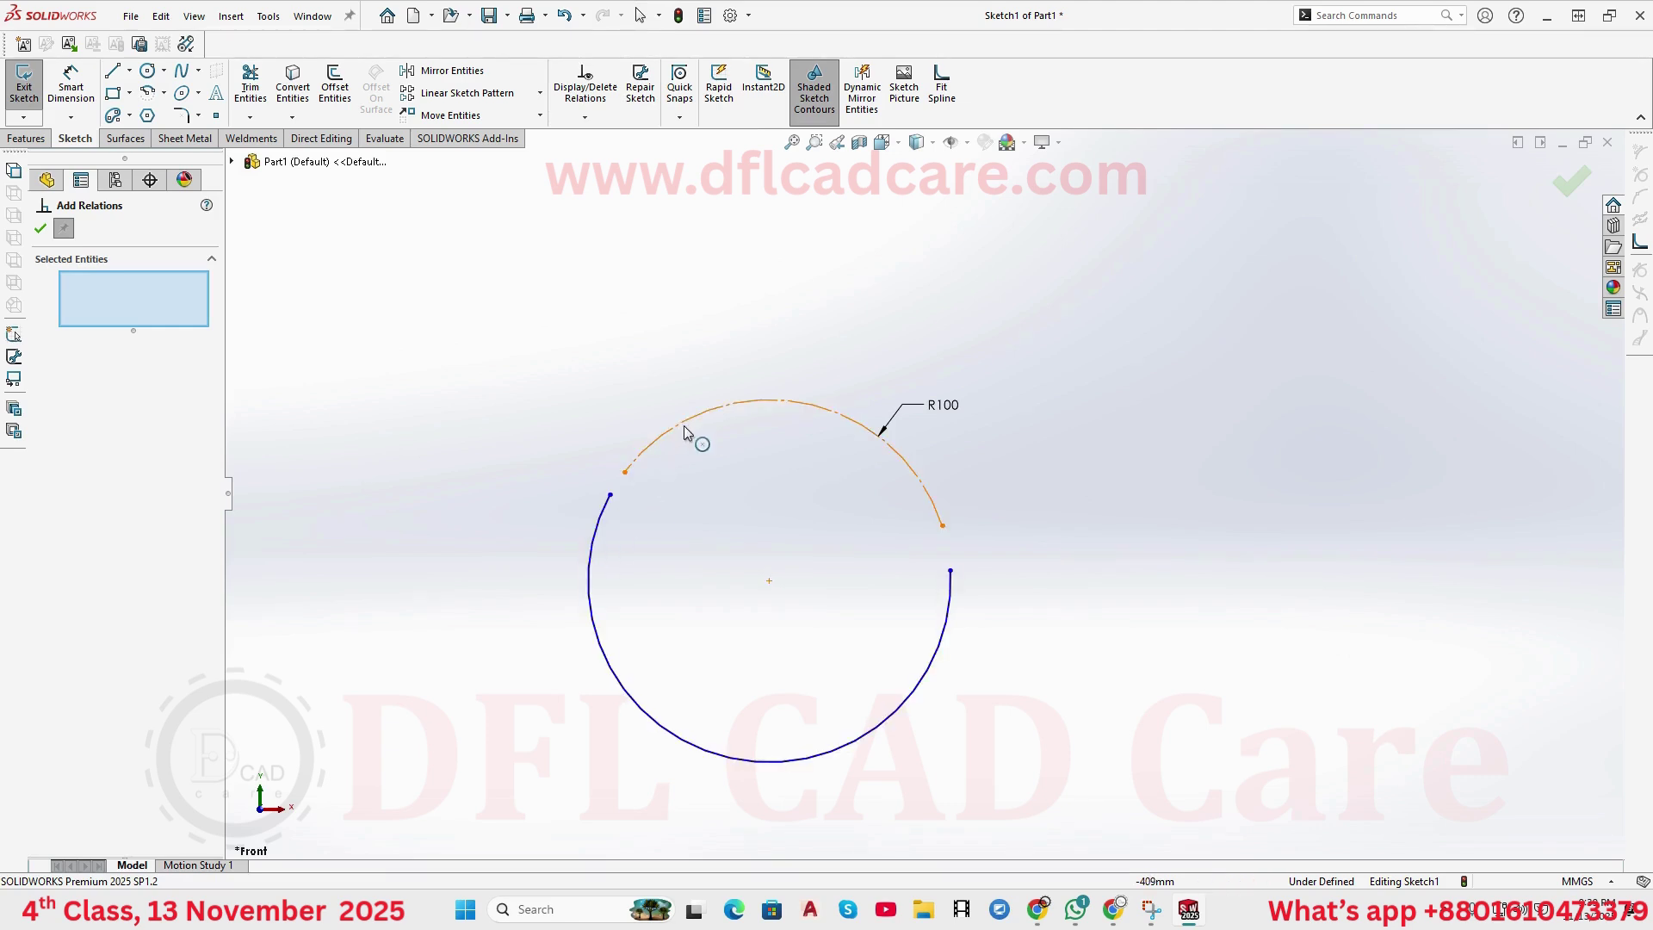
click(646, 454)
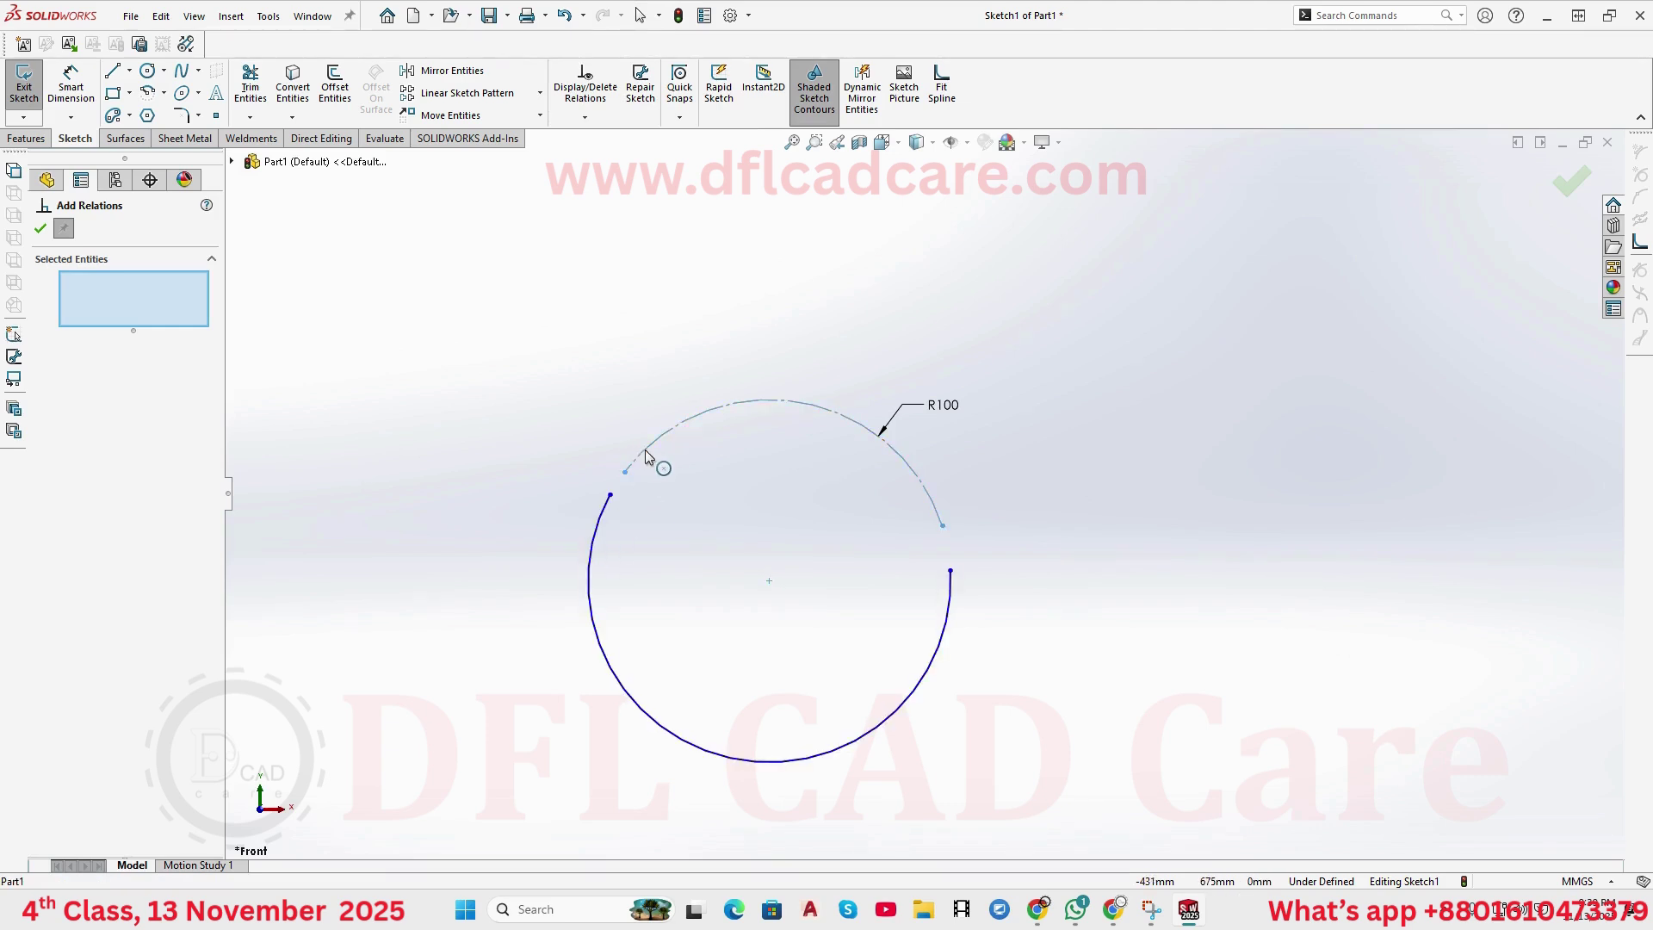
click(606, 525)
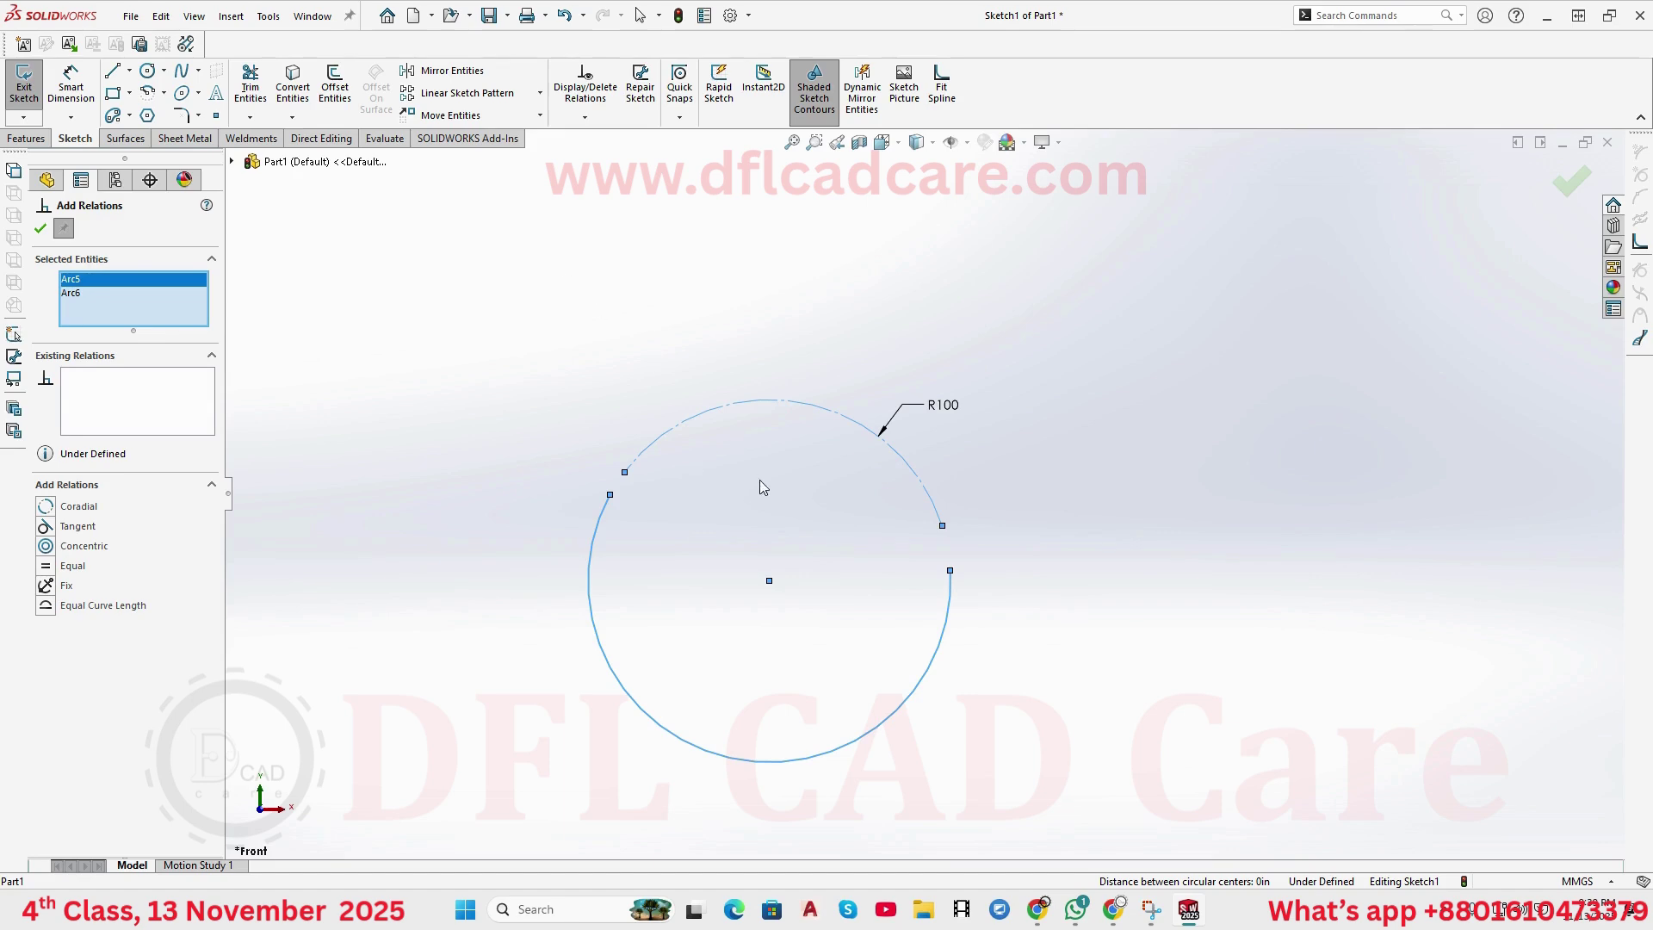
click(47, 567)
key(Escape)
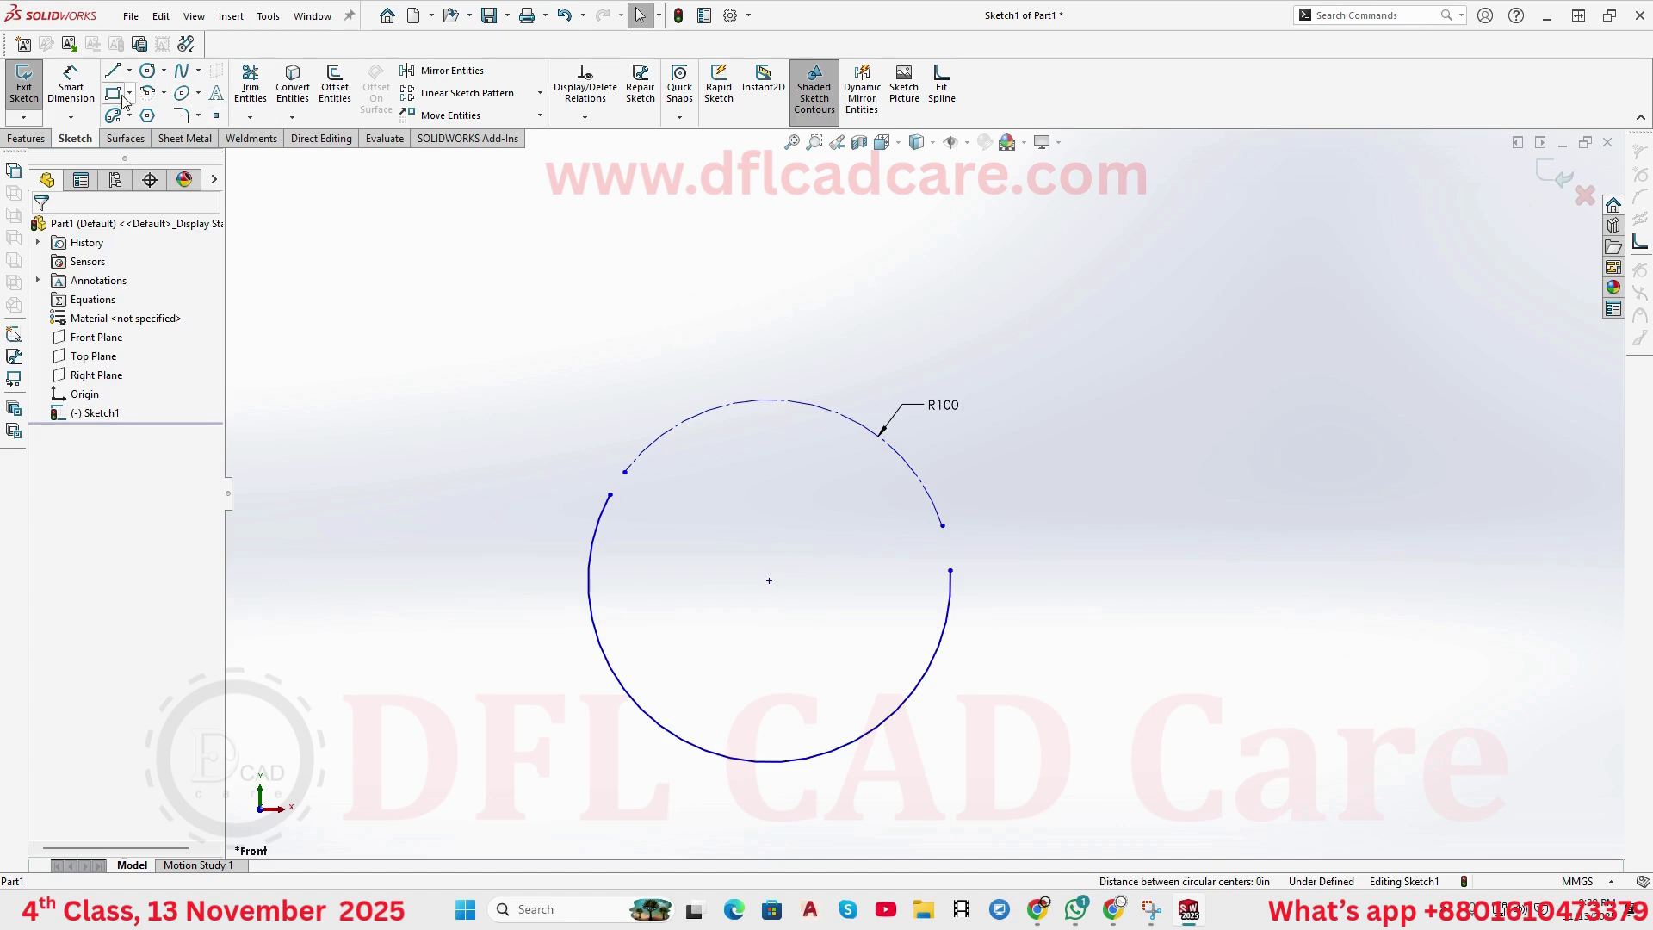
- Sketch a circle of about 175 mm radius to the upper right of the R100 arcs
click(147, 70)
scroll(1168, 434, up, 3)
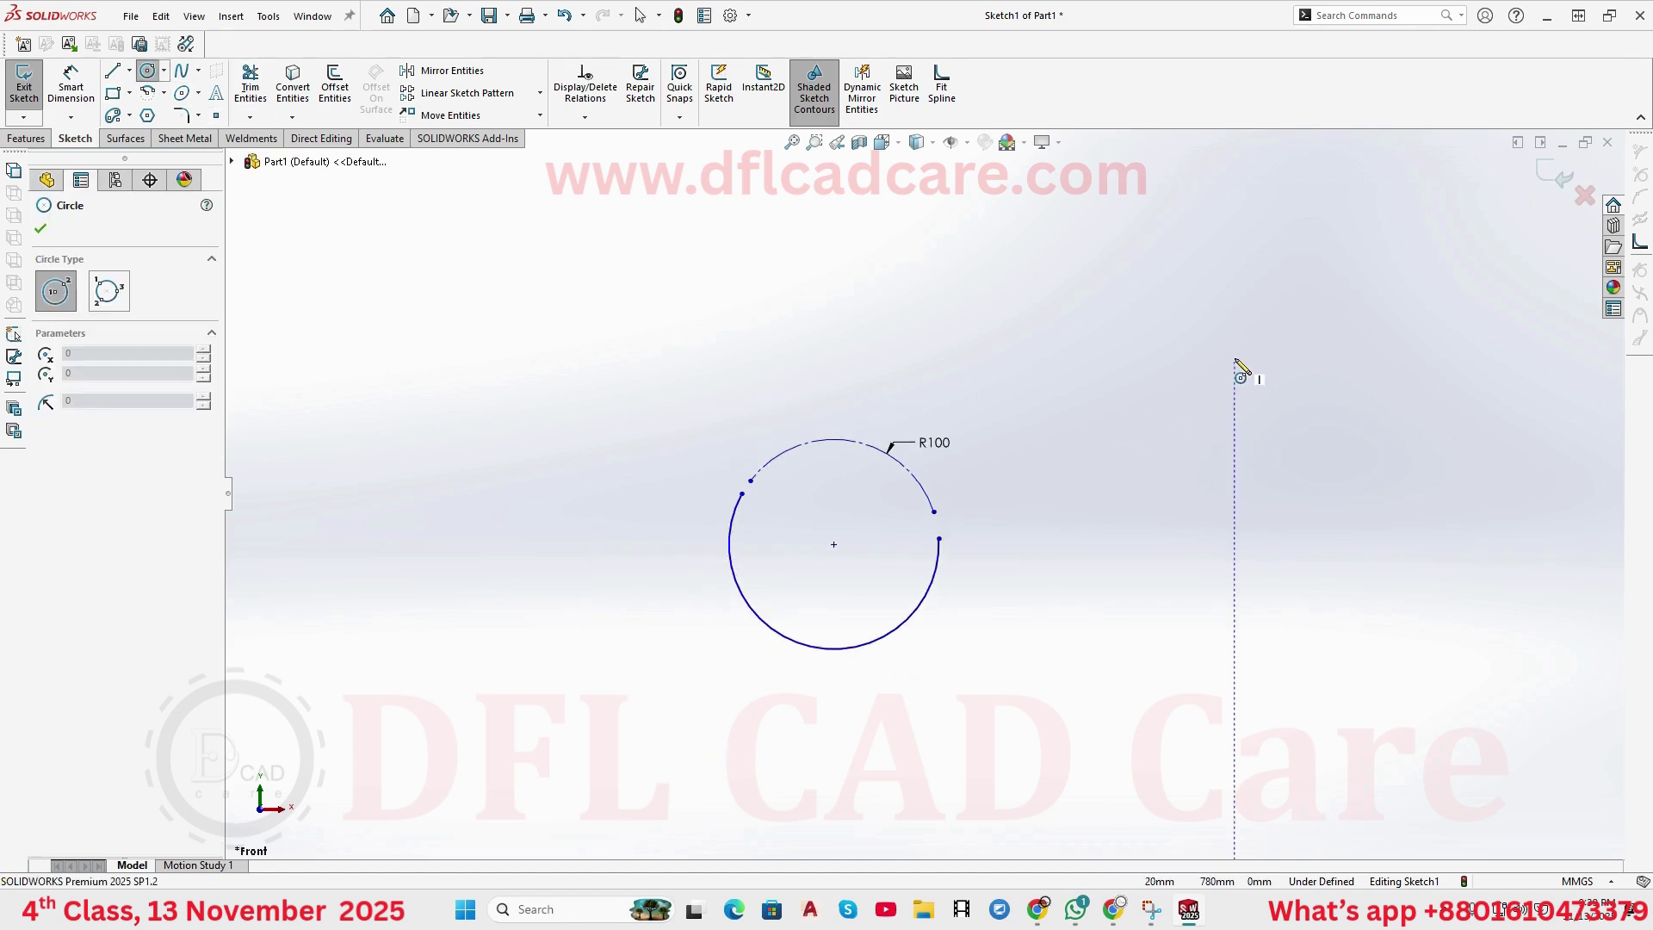
click(1234, 357)
click(1092, 473)
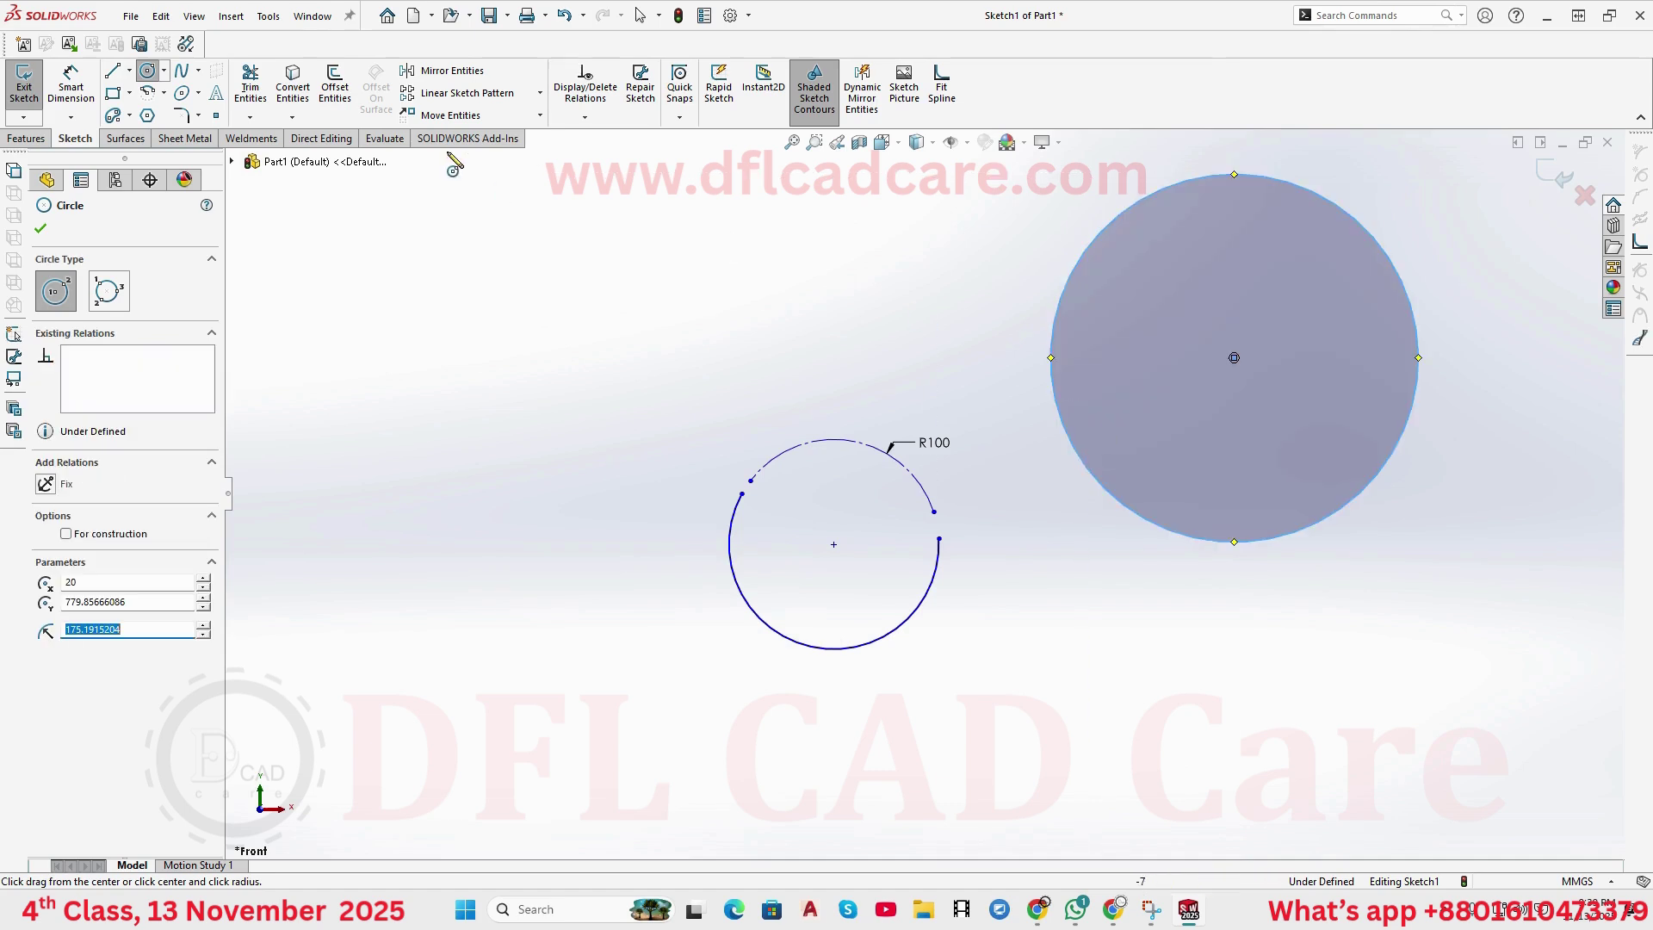
- Sketch a centerpoint arc to the upper left of the R100 arcs, open at the top, about 339 mm in radius spanning about 208°
click(155, 92)
scroll(869, 271, up, 2)
click(678, 322)
click(878, 274)
click(479, 270)
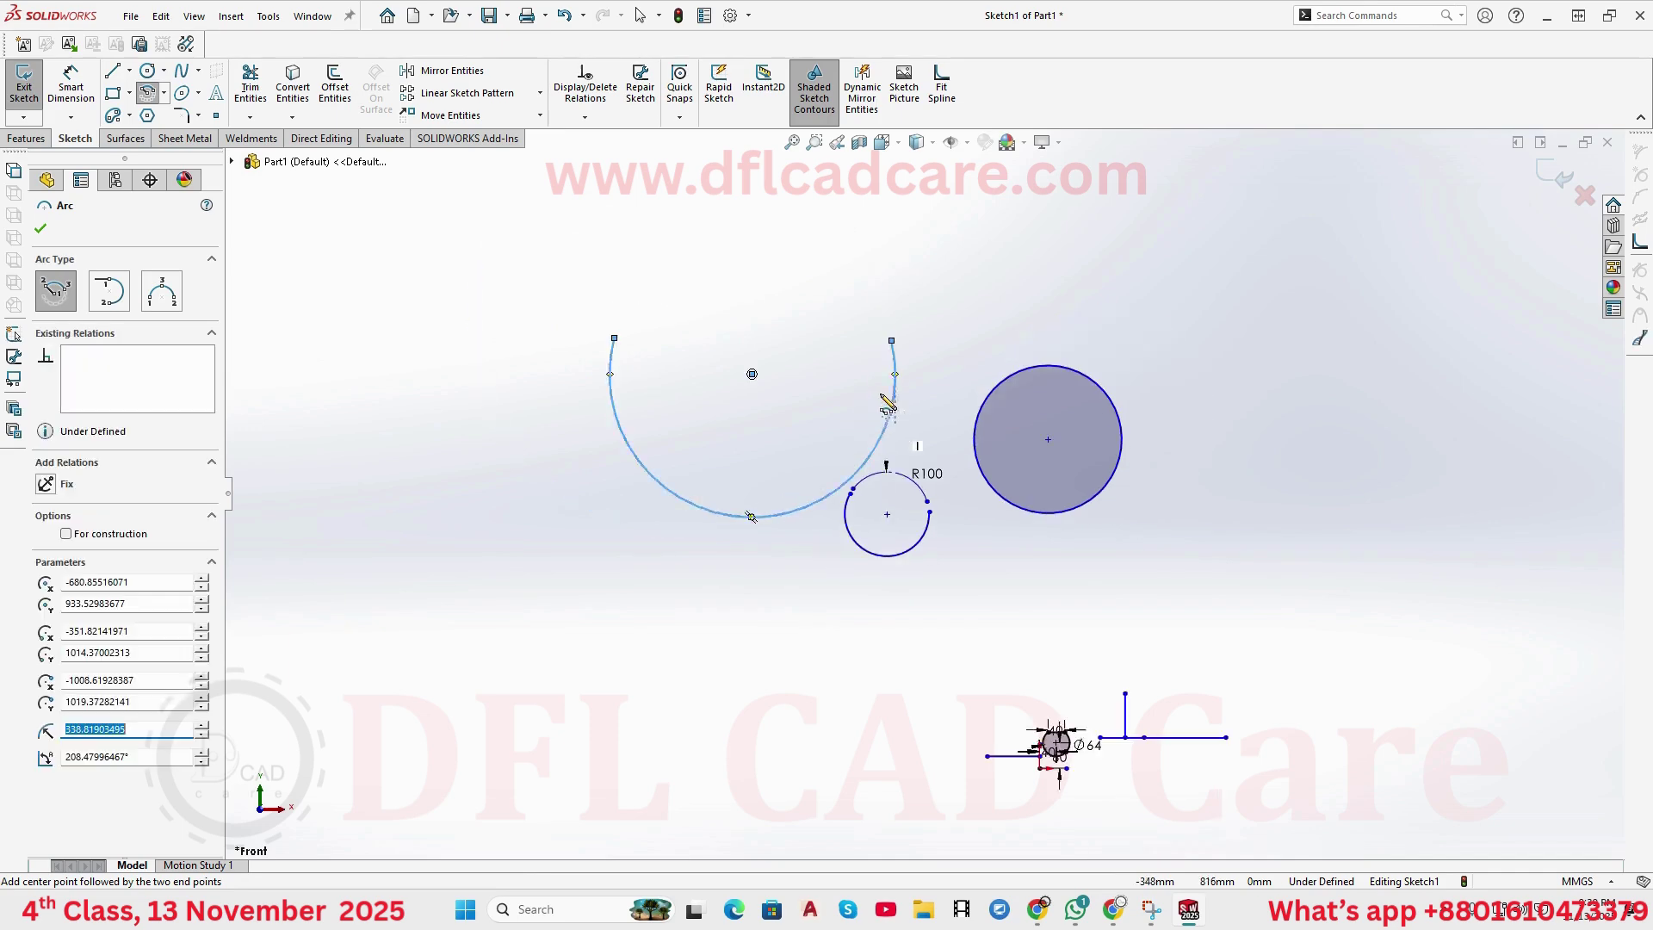
scroll(914, 414, down, 2)
scroll(914, 413, up, 2)
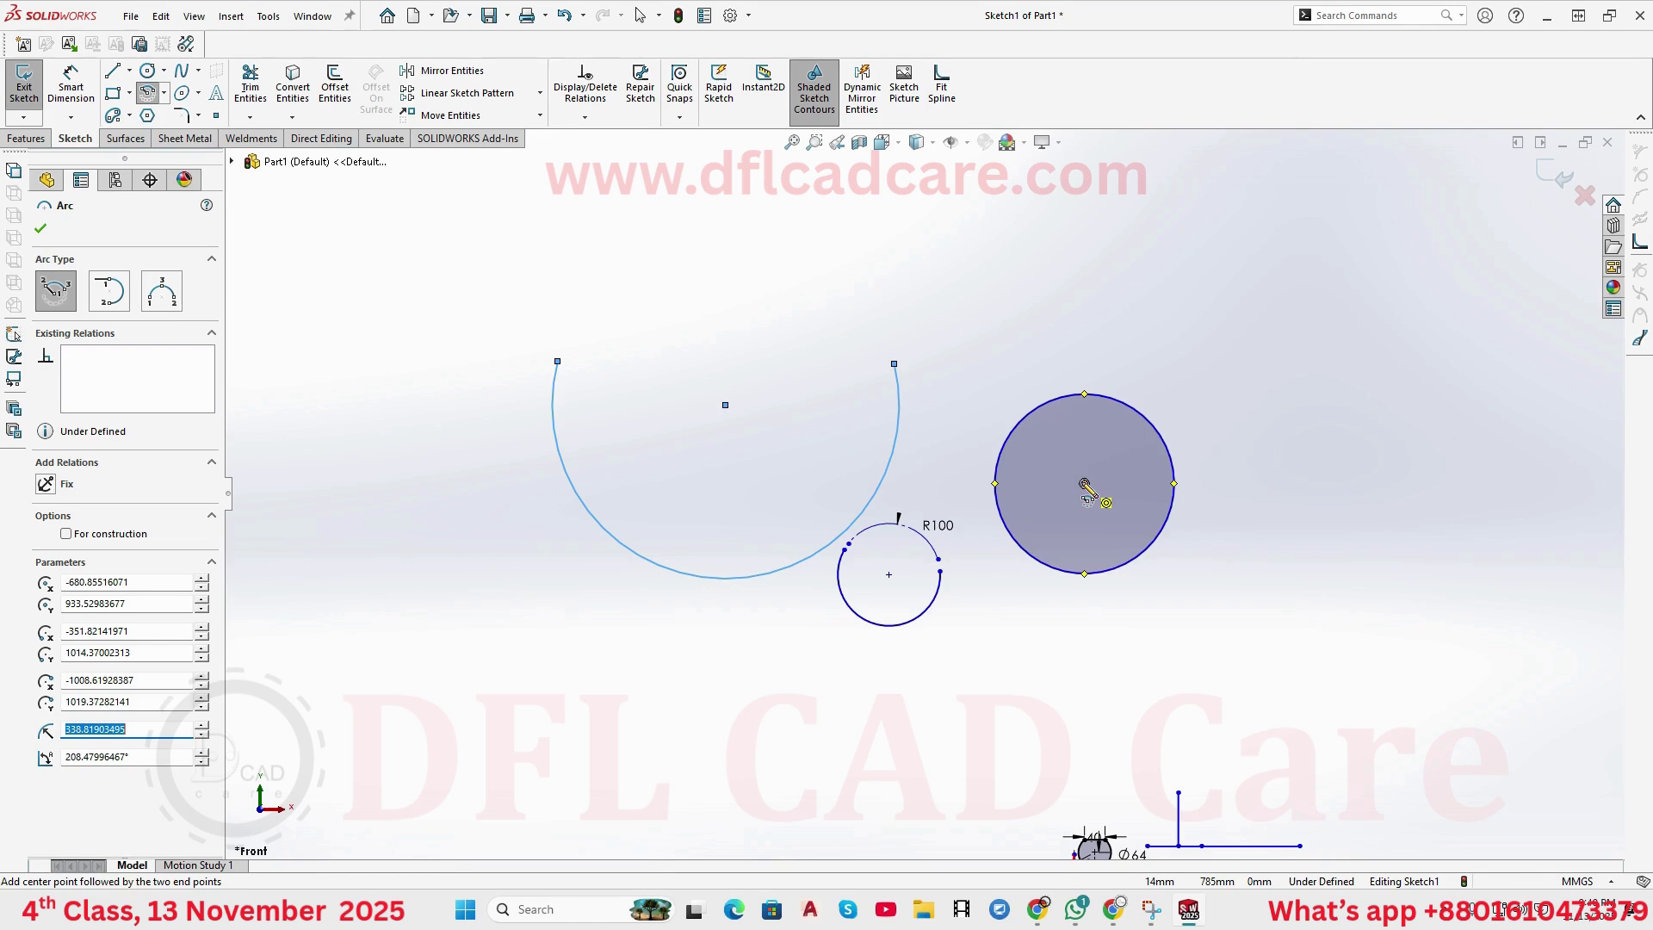
- Draw a slanted line that runs along the left side of the large open arc and ends below it
click(112, 71)
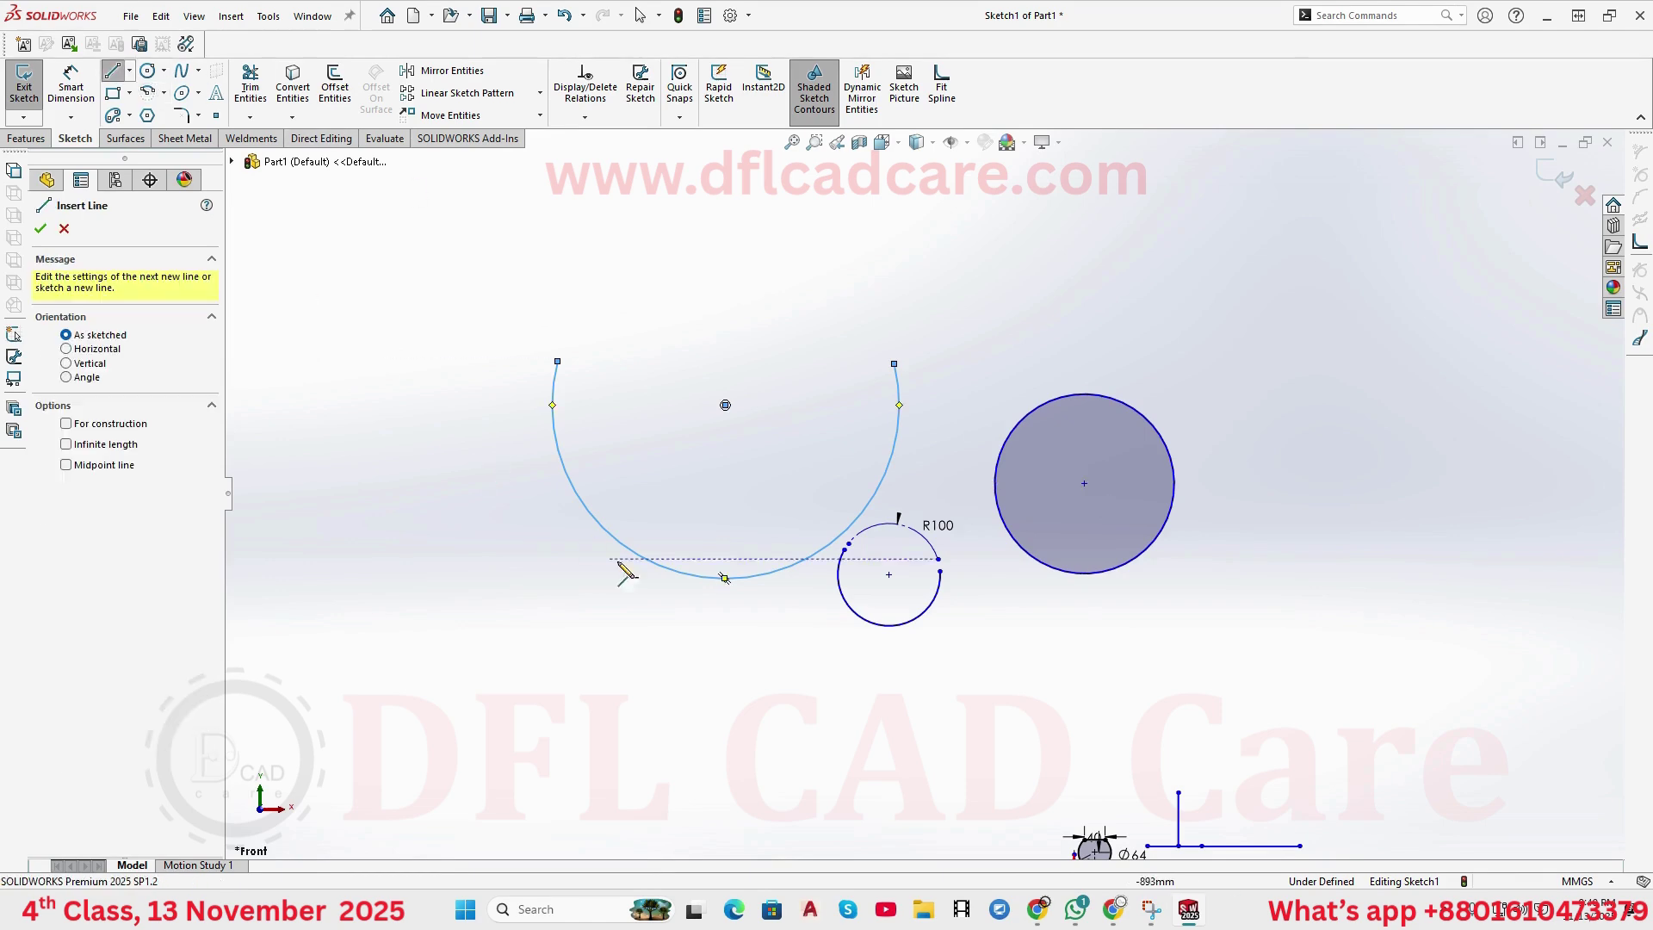
click(726, 769)
click(544, 430)
right_click(545, 431)
click(555, 336)
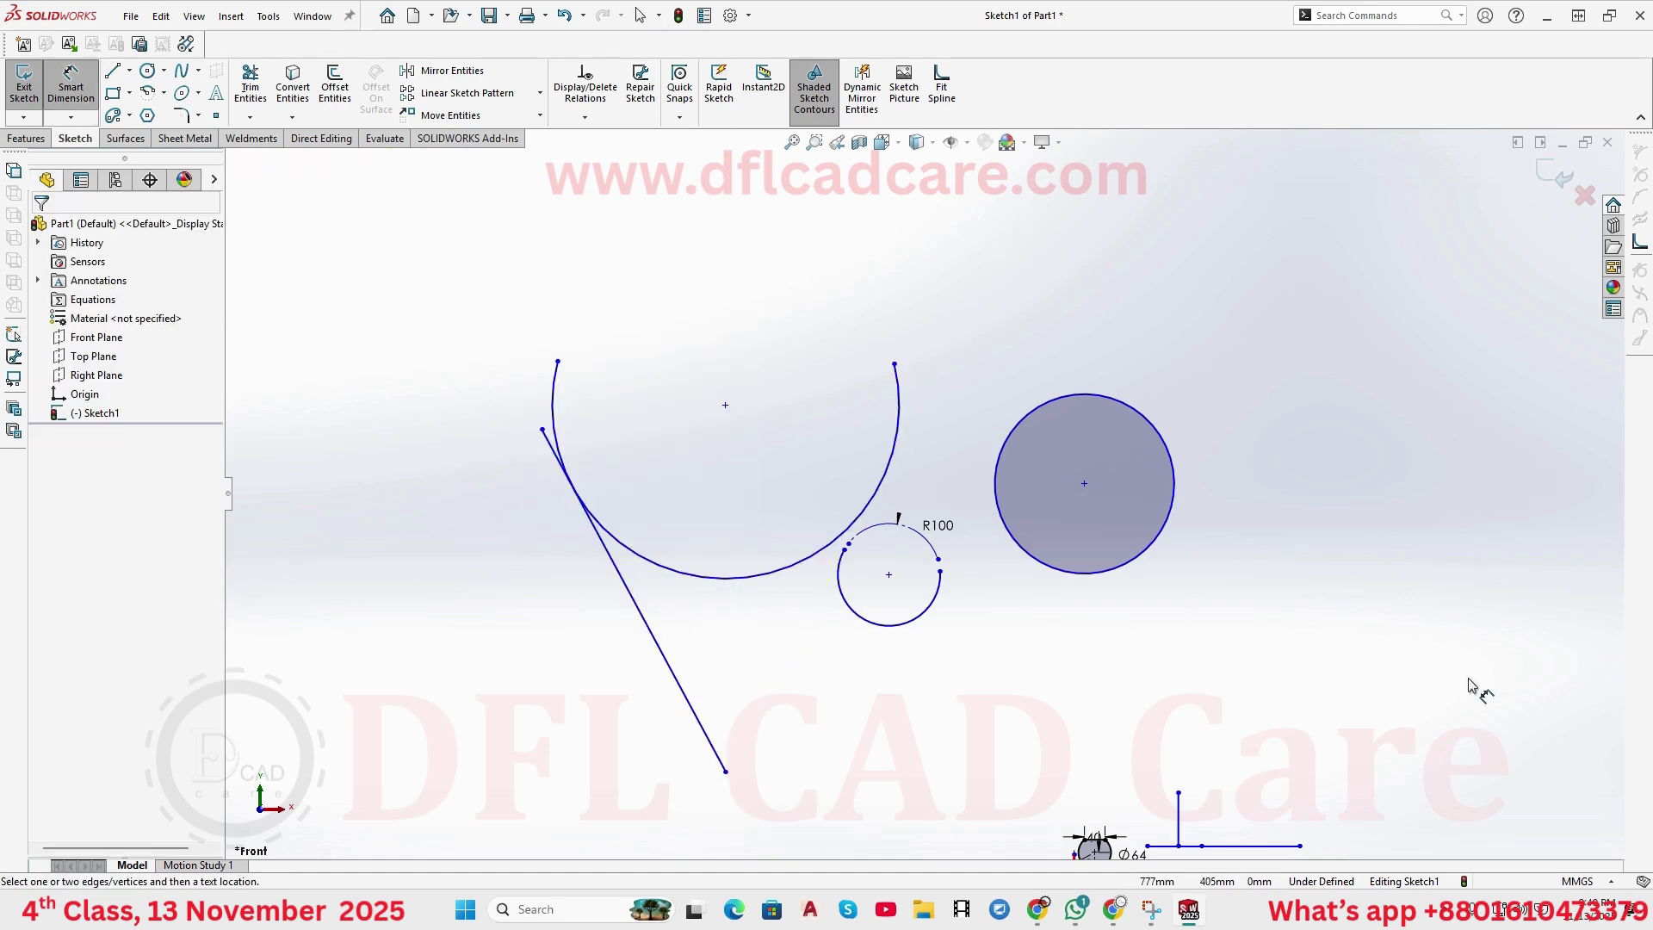
- Draw a slanted line about 749 mm long from the lower right of the shaded circle, past its edge, to above the circle
key(l)
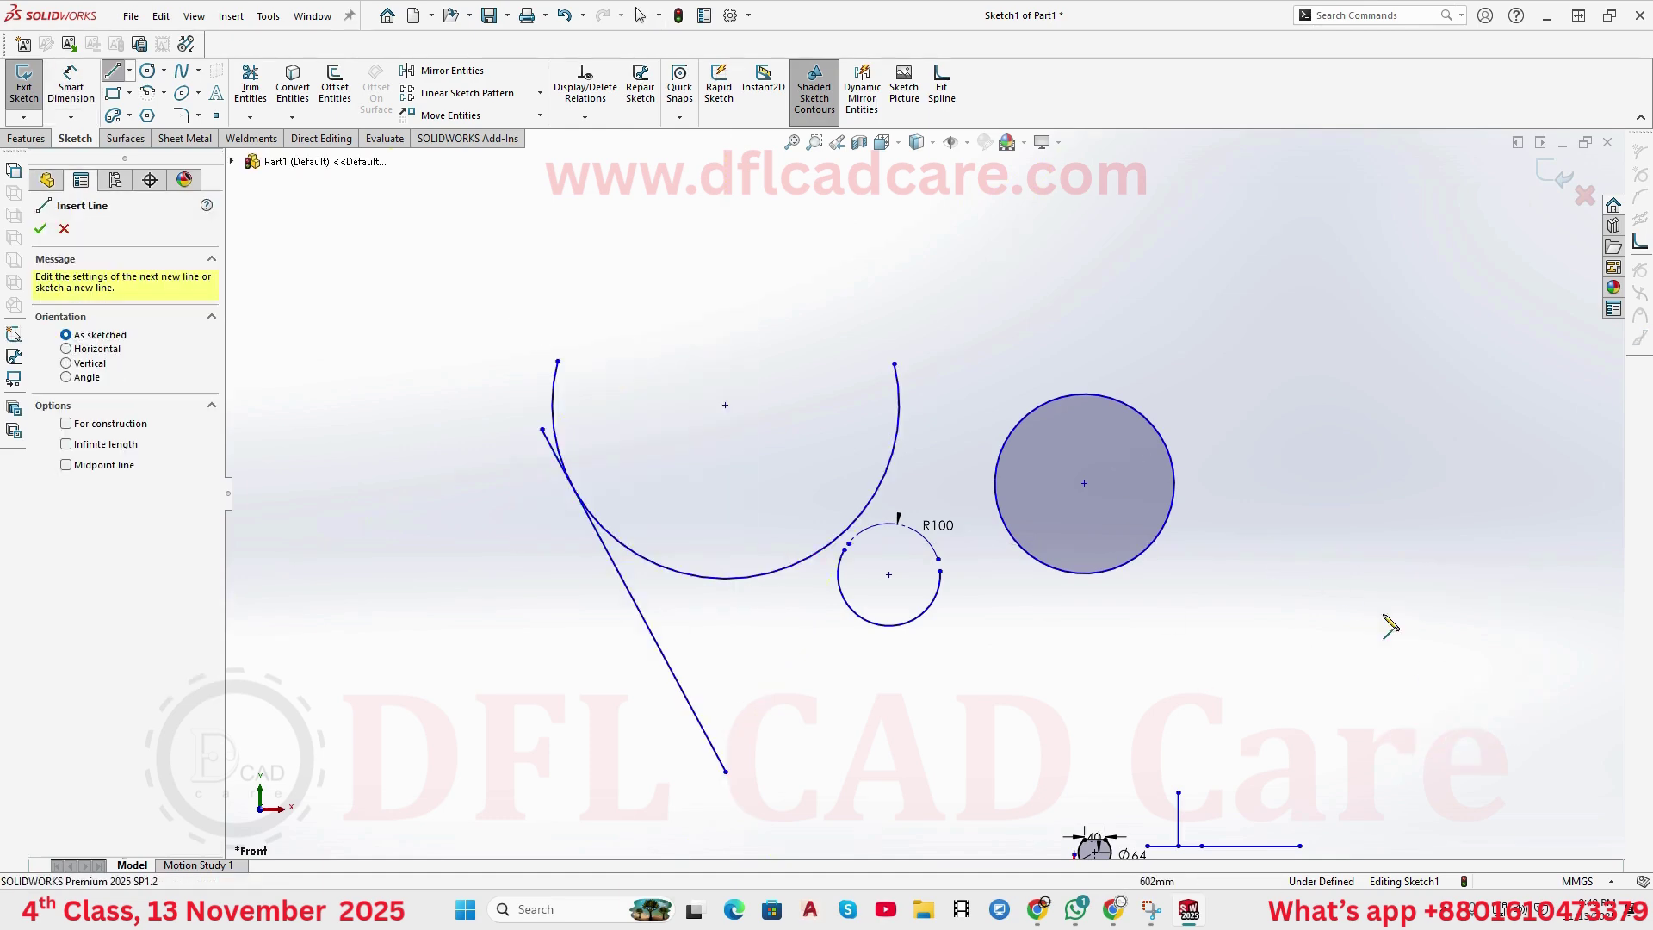
click(1341, 665)
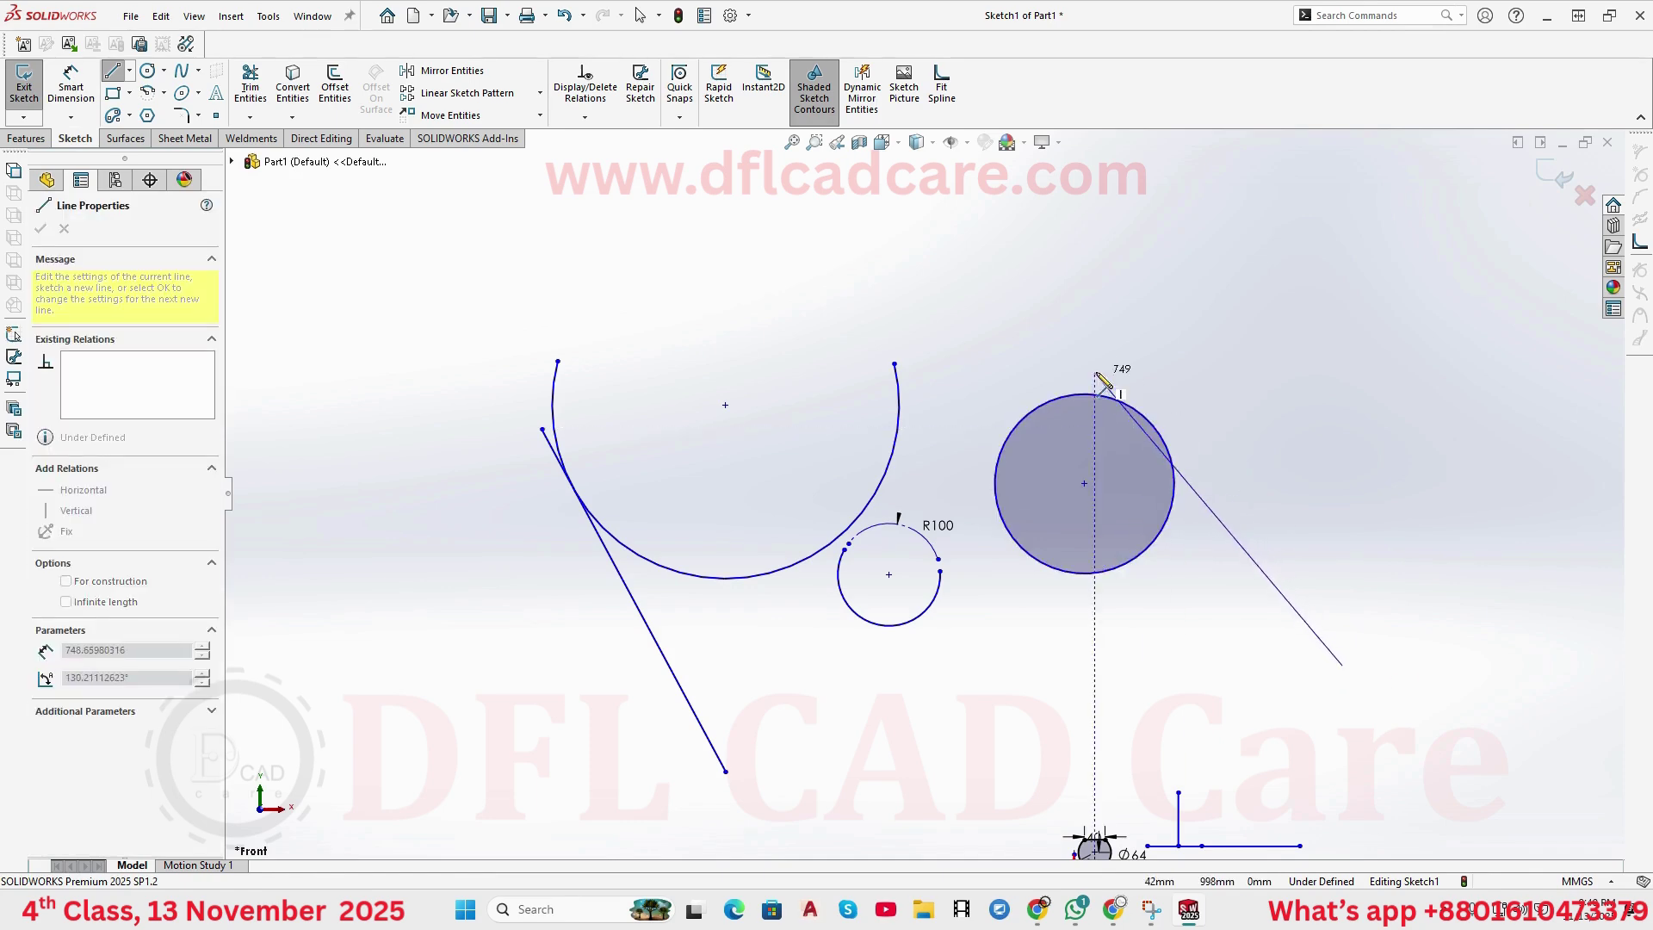
click(1109, 366)
scroll(1240, 461, down, 4)
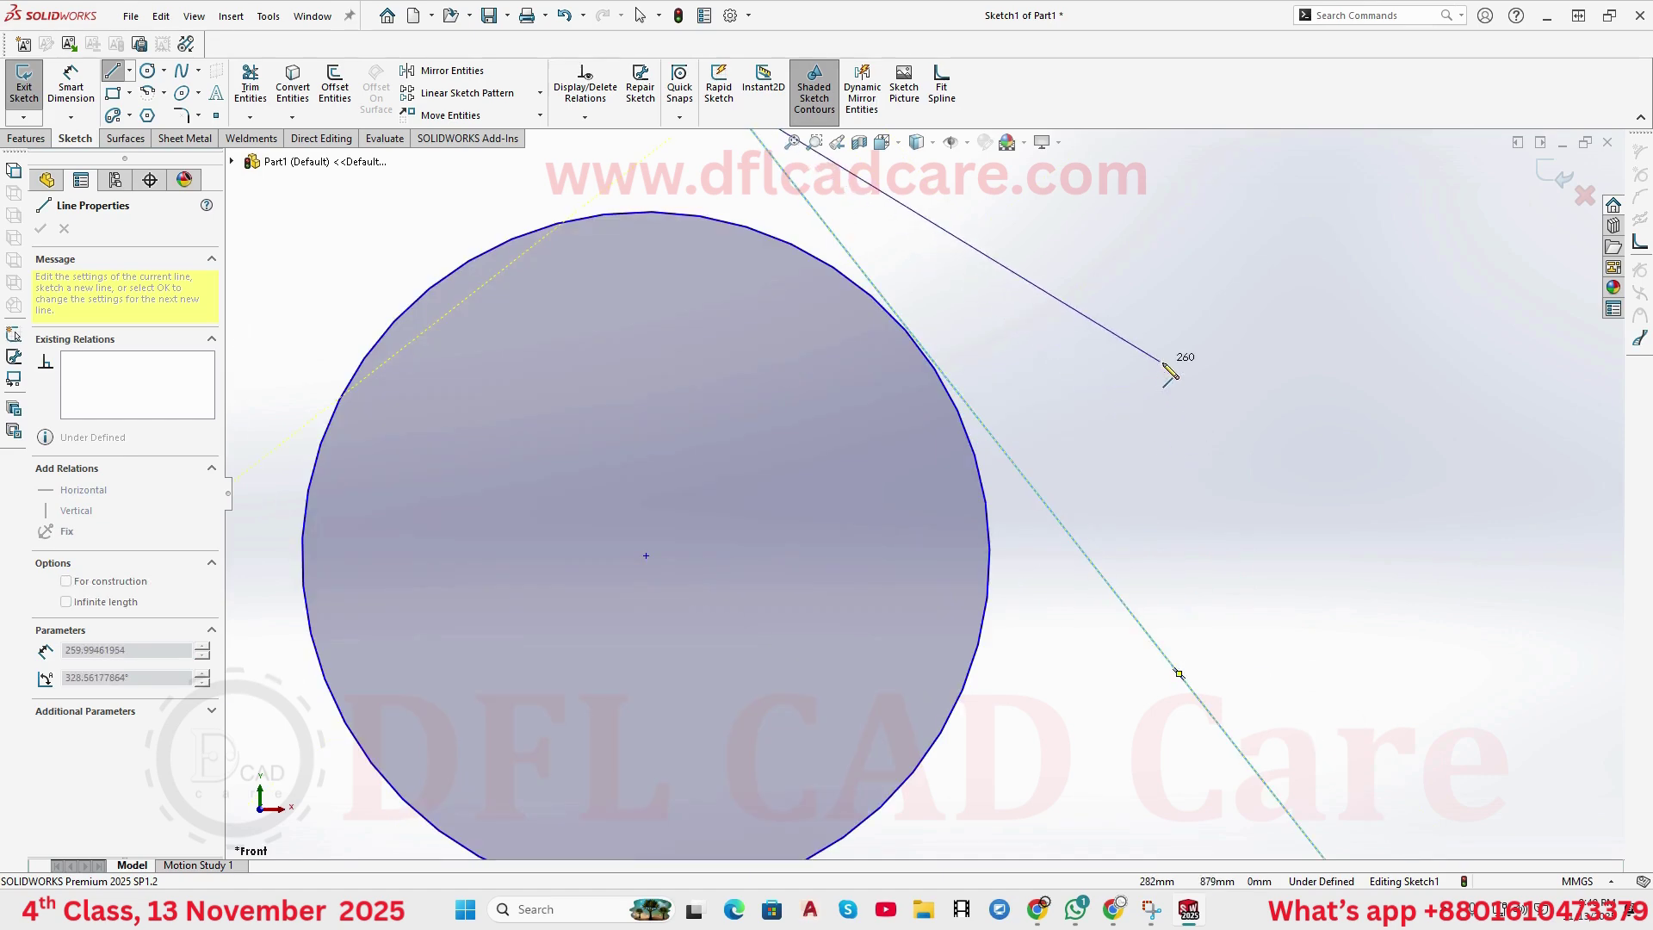
key(Escape)
- Move the new slanted line slightly closer to the shaded circle's edge
scroll(950, 404, down, 2)
scroll(930, 361, down, 2)
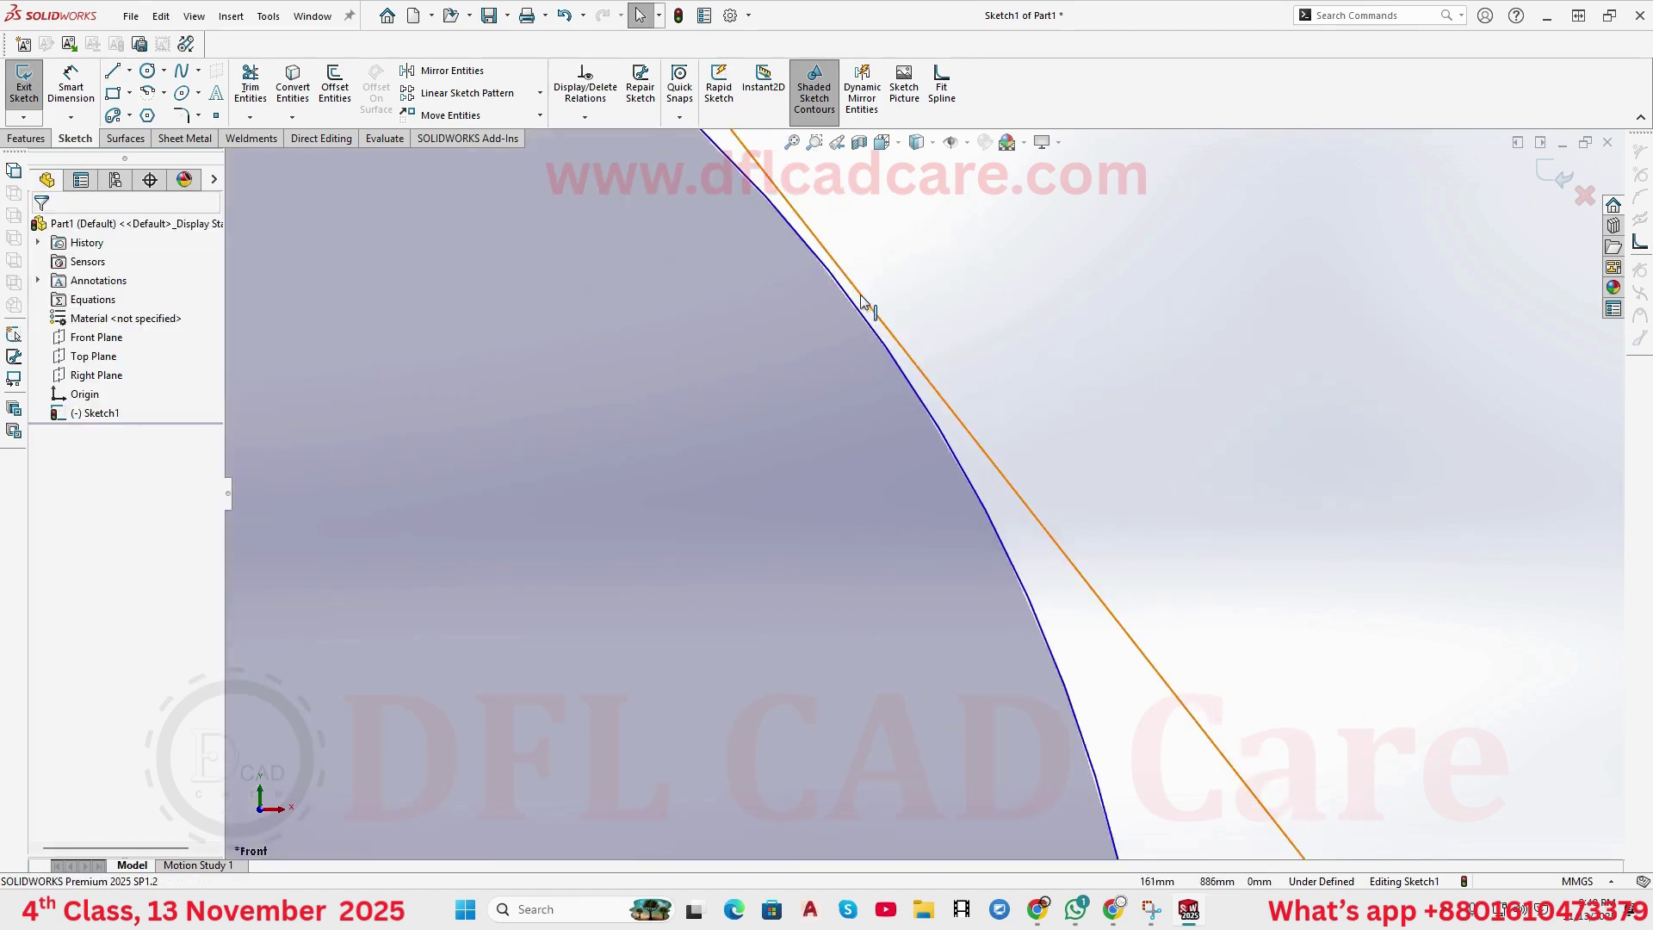
mouse_move(861, 303)
mouse_down()
mouse_move(842, 325)
mouse_move(852, 304)
mouse_up()
scroll(853, 306, up, 6)
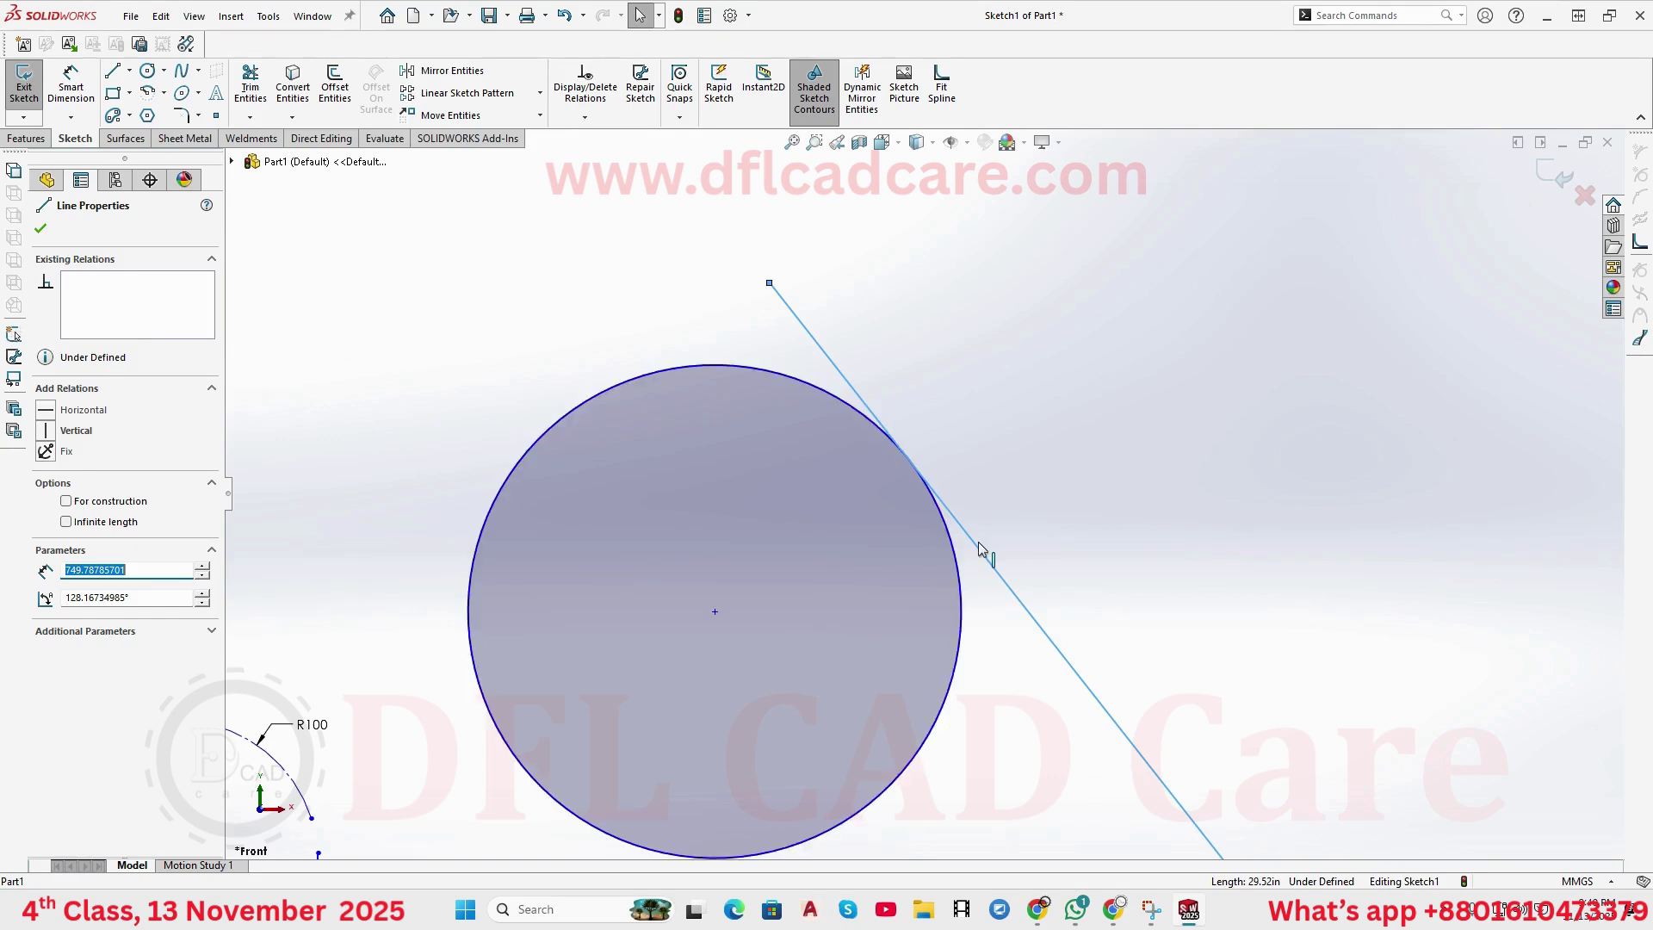
click(1096, 527)
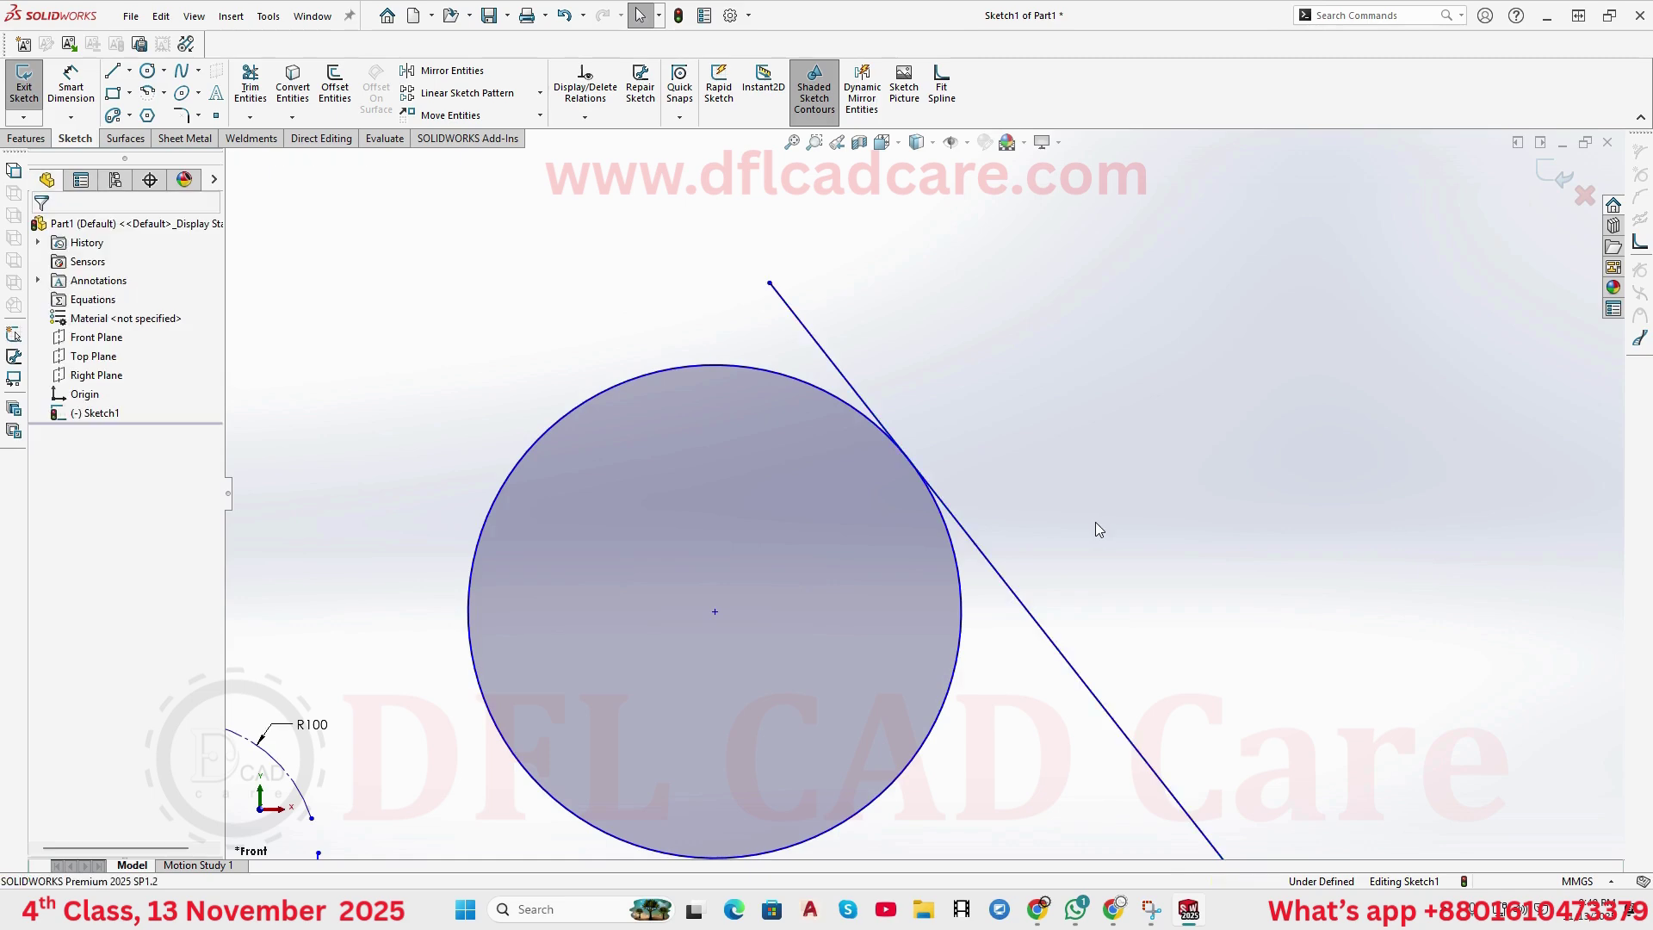
- Add a Tangent relation between the shaded circle and the slanted line beside it
click(999, 576)
ctrl+click(963, 594)
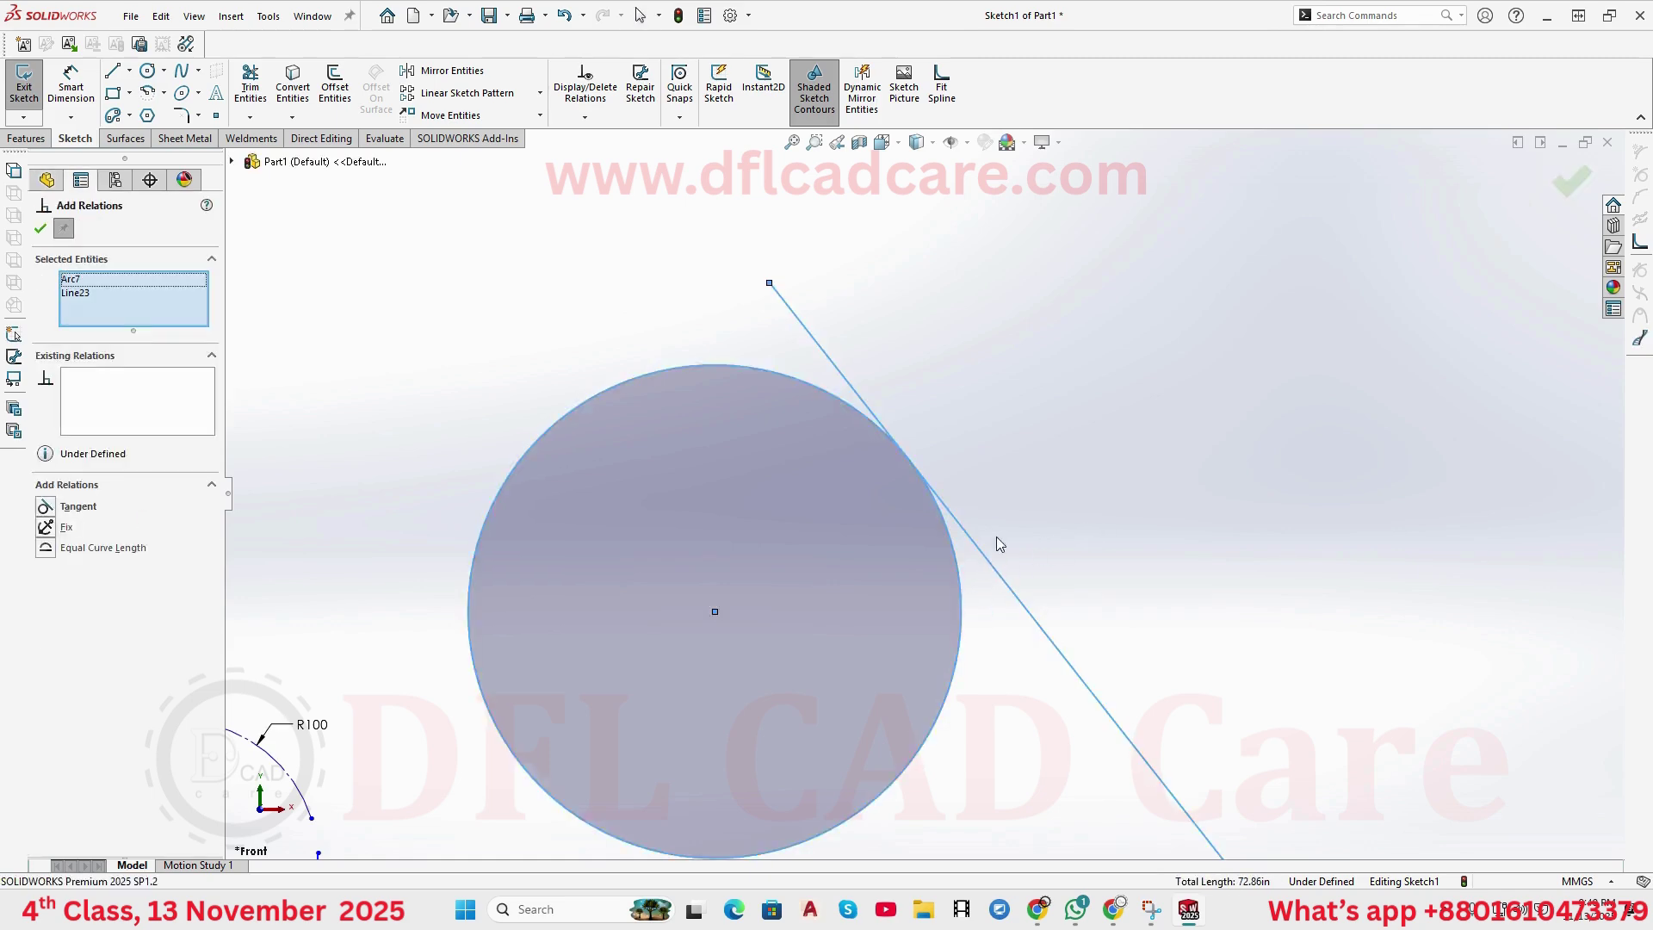
click(48, 510)
scroll(985, 470, down, 2)
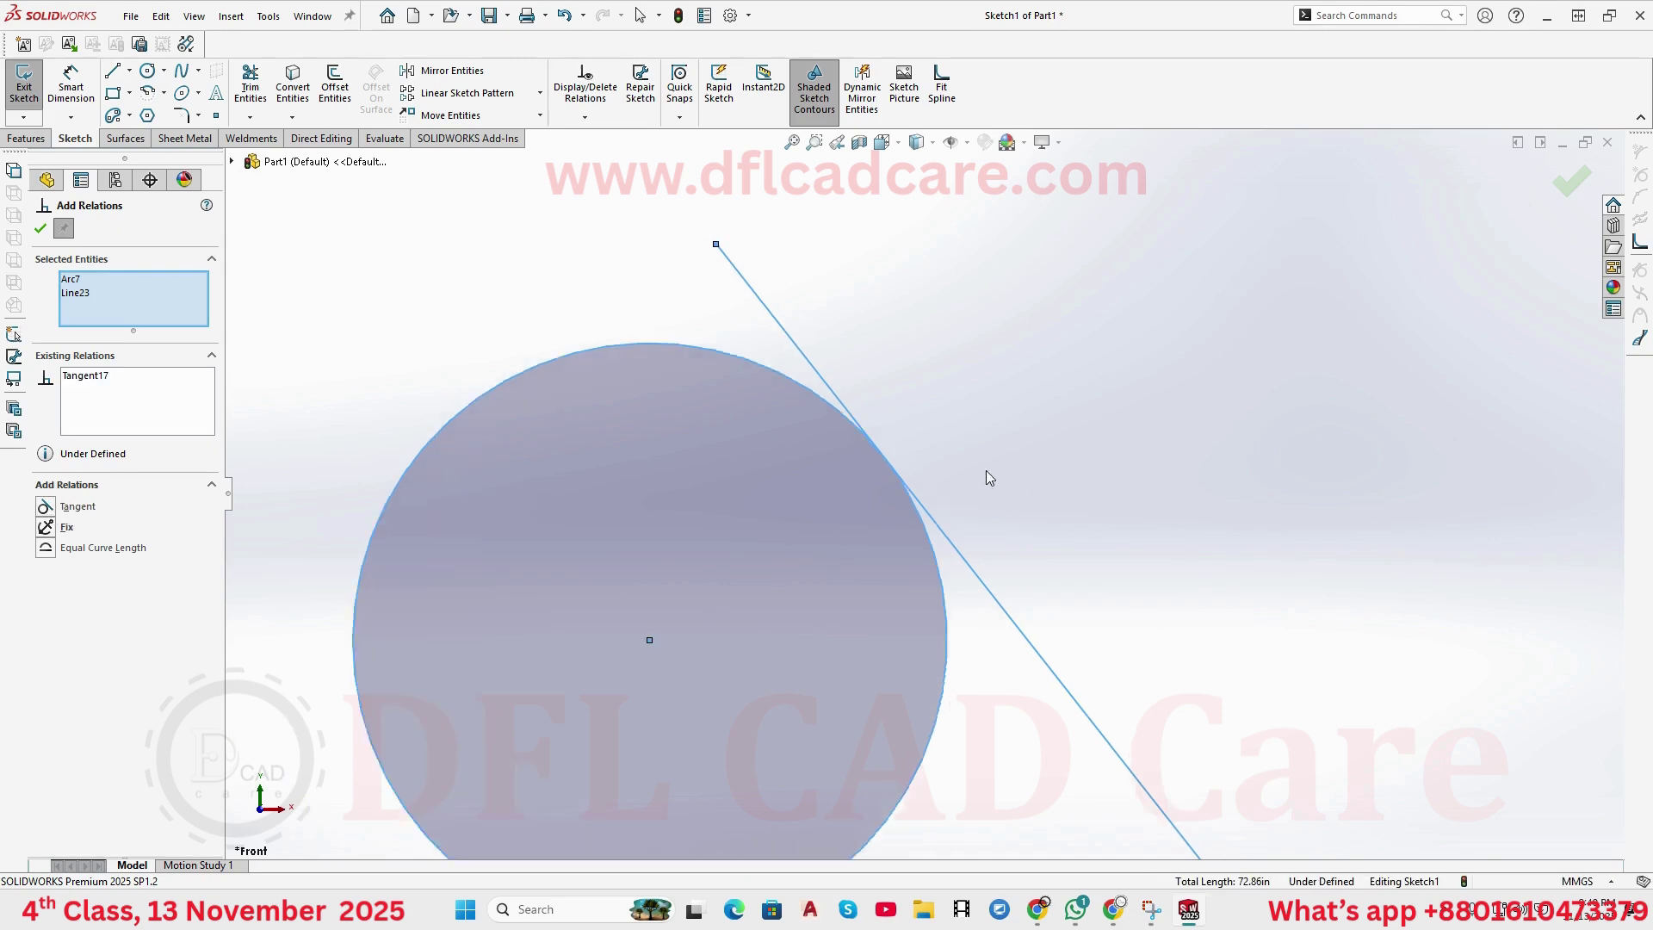
scroll(794, 468, down, 3)
scroll(896, 472, down, 3)
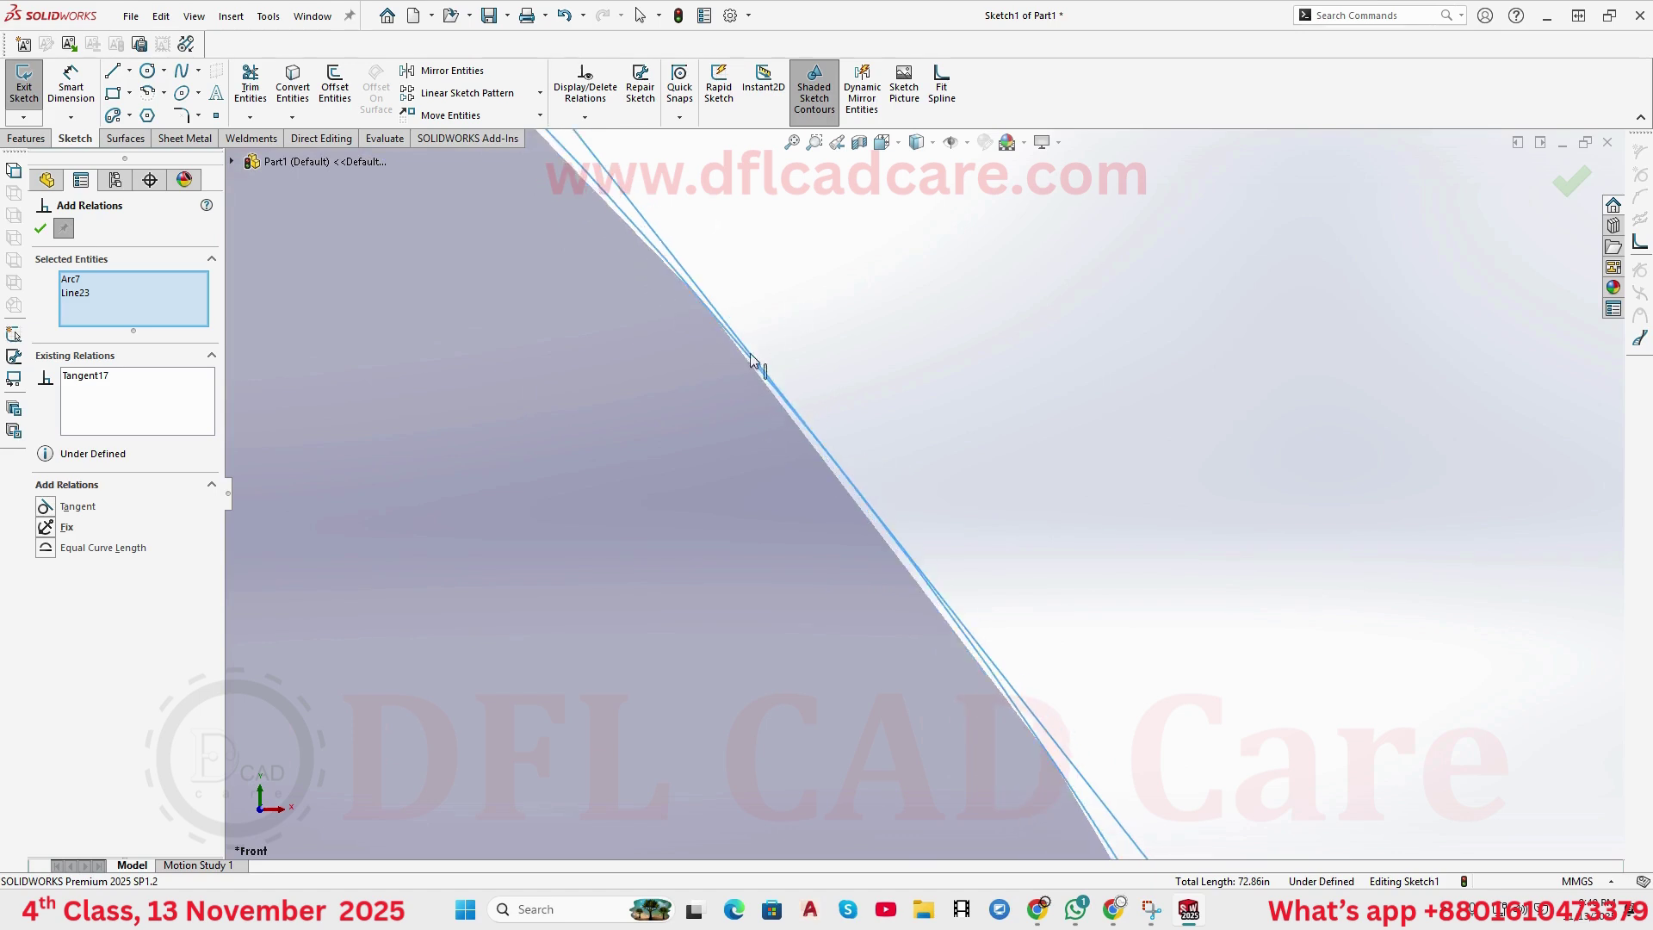
scroll(983, 660, down, 1)
scroll(959, 497, up, 3)
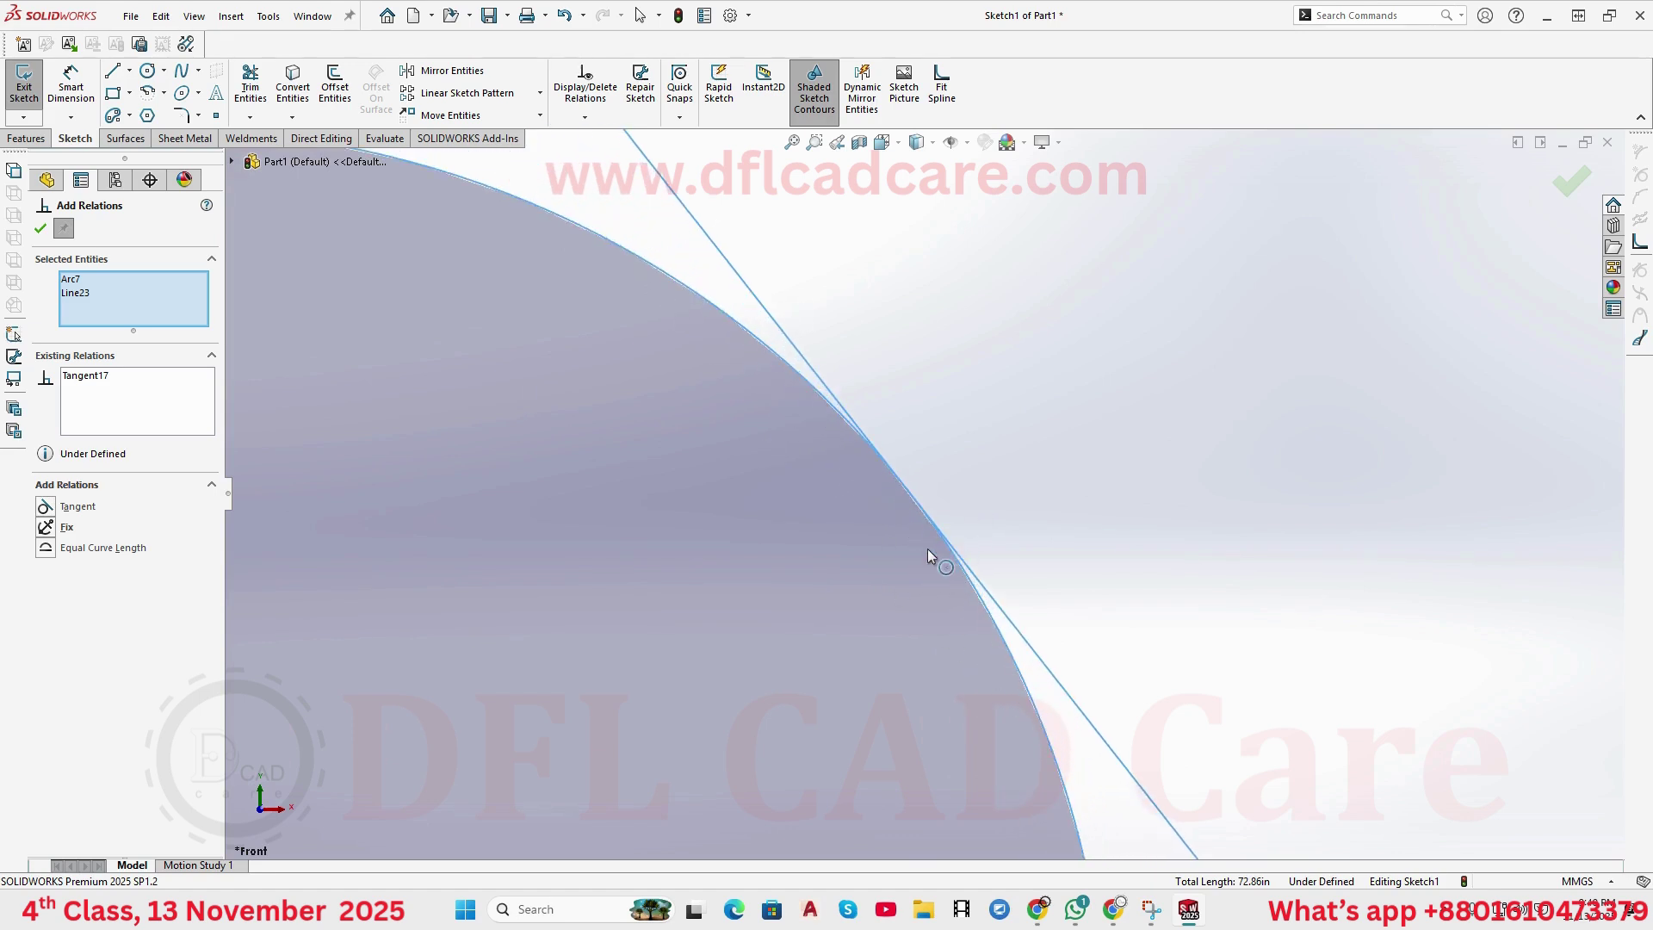
scroll(544, 668, up, 2)
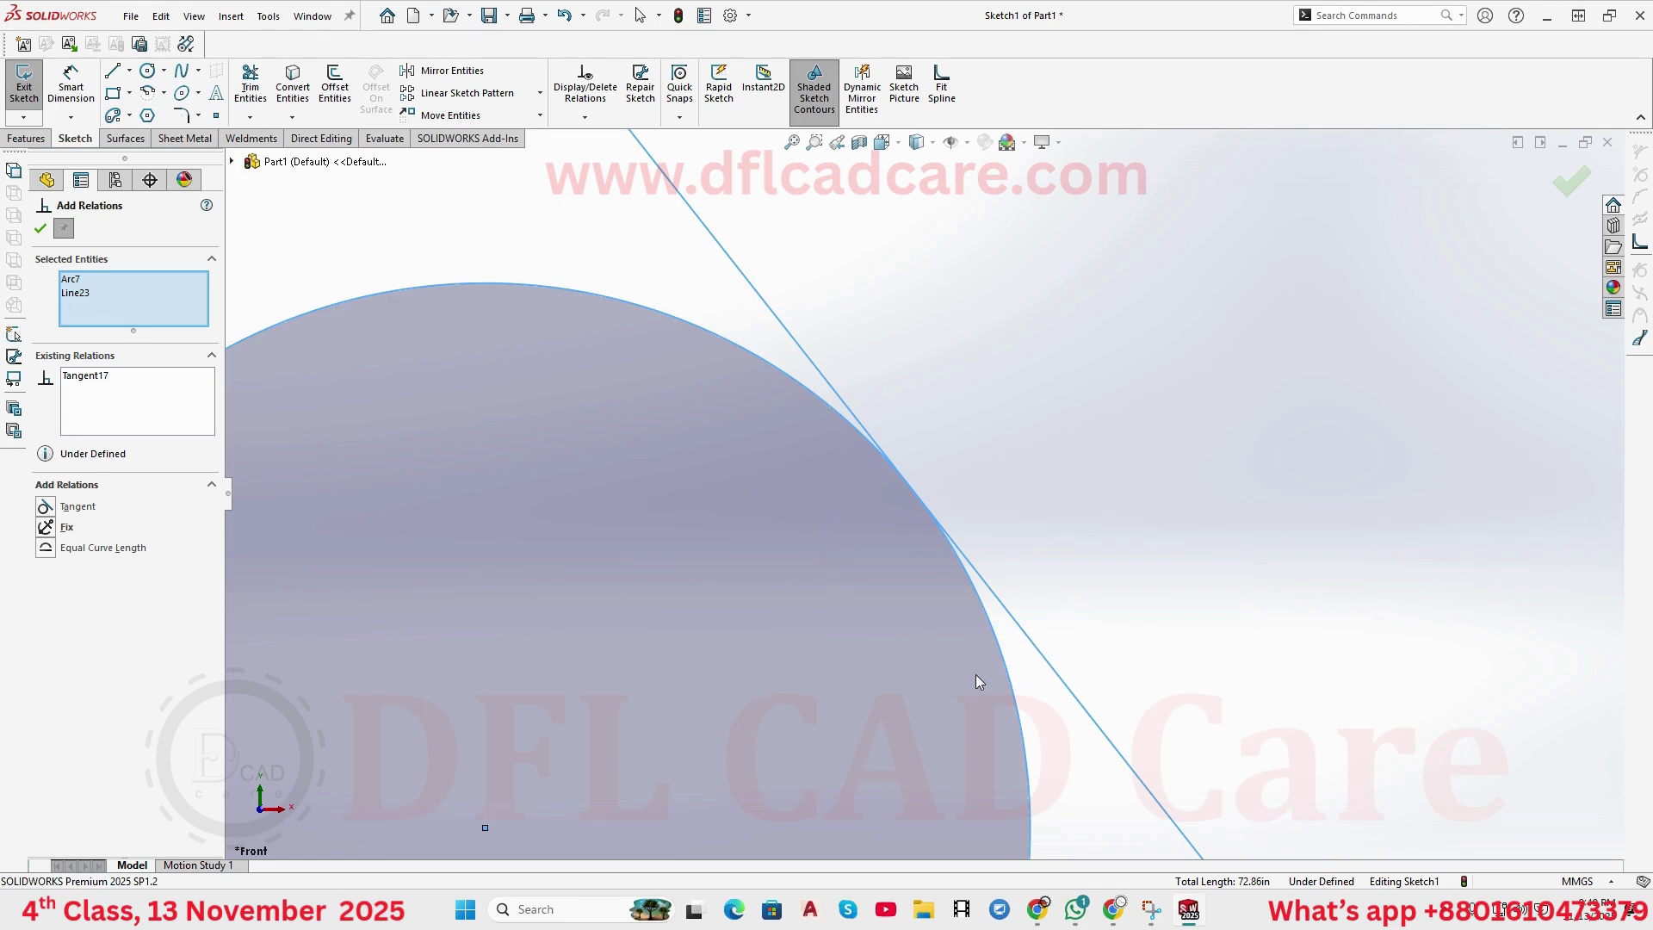
drag(1061, 419, 1061, 419)
- Draw a radius line about 175 mm long from the shaded circle's centre to its contact point with the tangent line
click(113, 70)
scroll(703, 669, up, 2)
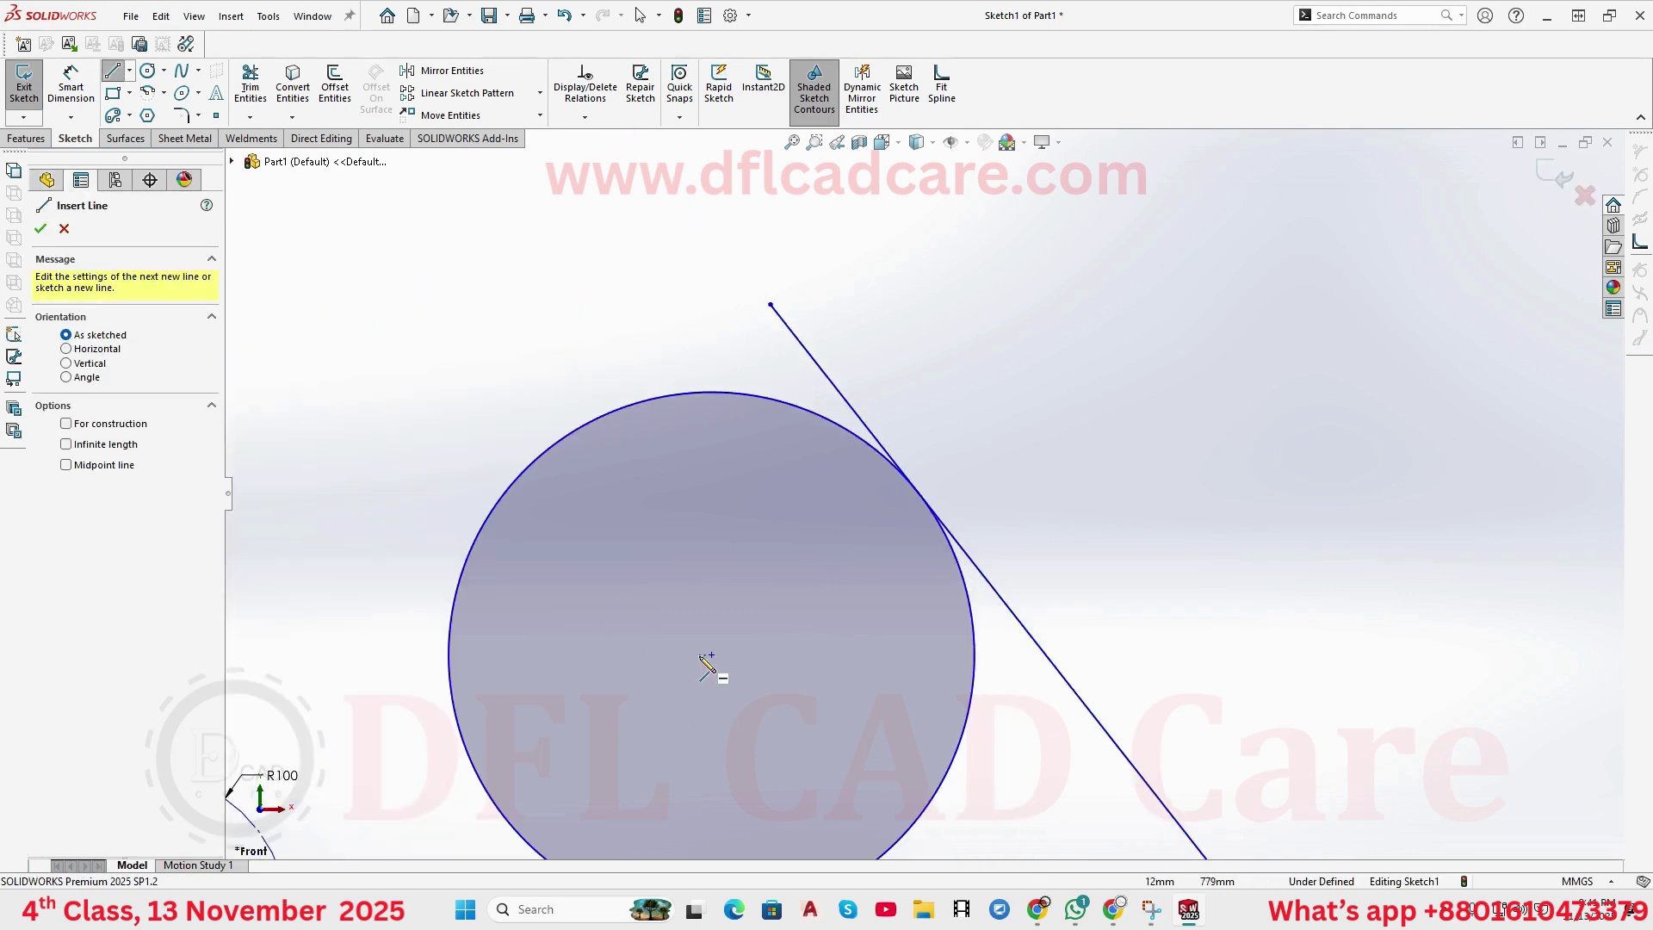
click(712, 654)
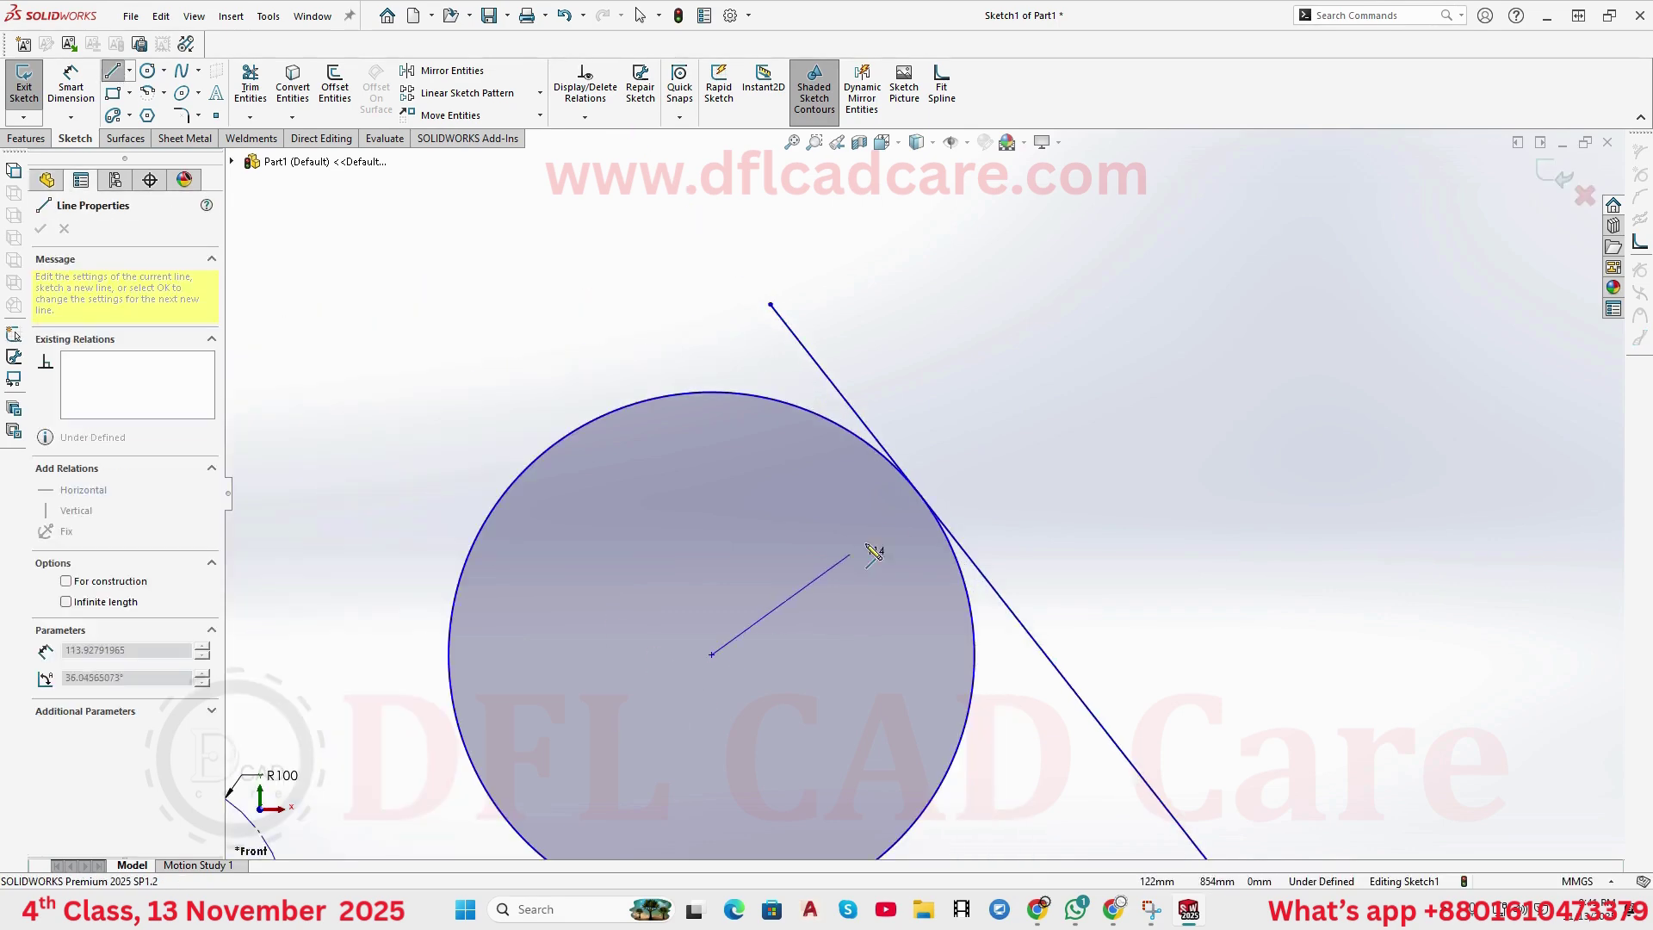
click(920, 494)
key(Escape)
- Dimension the angle between the tangent line and the radius line as a driven dimension
right_drag(1103, 560, 1129, 469)
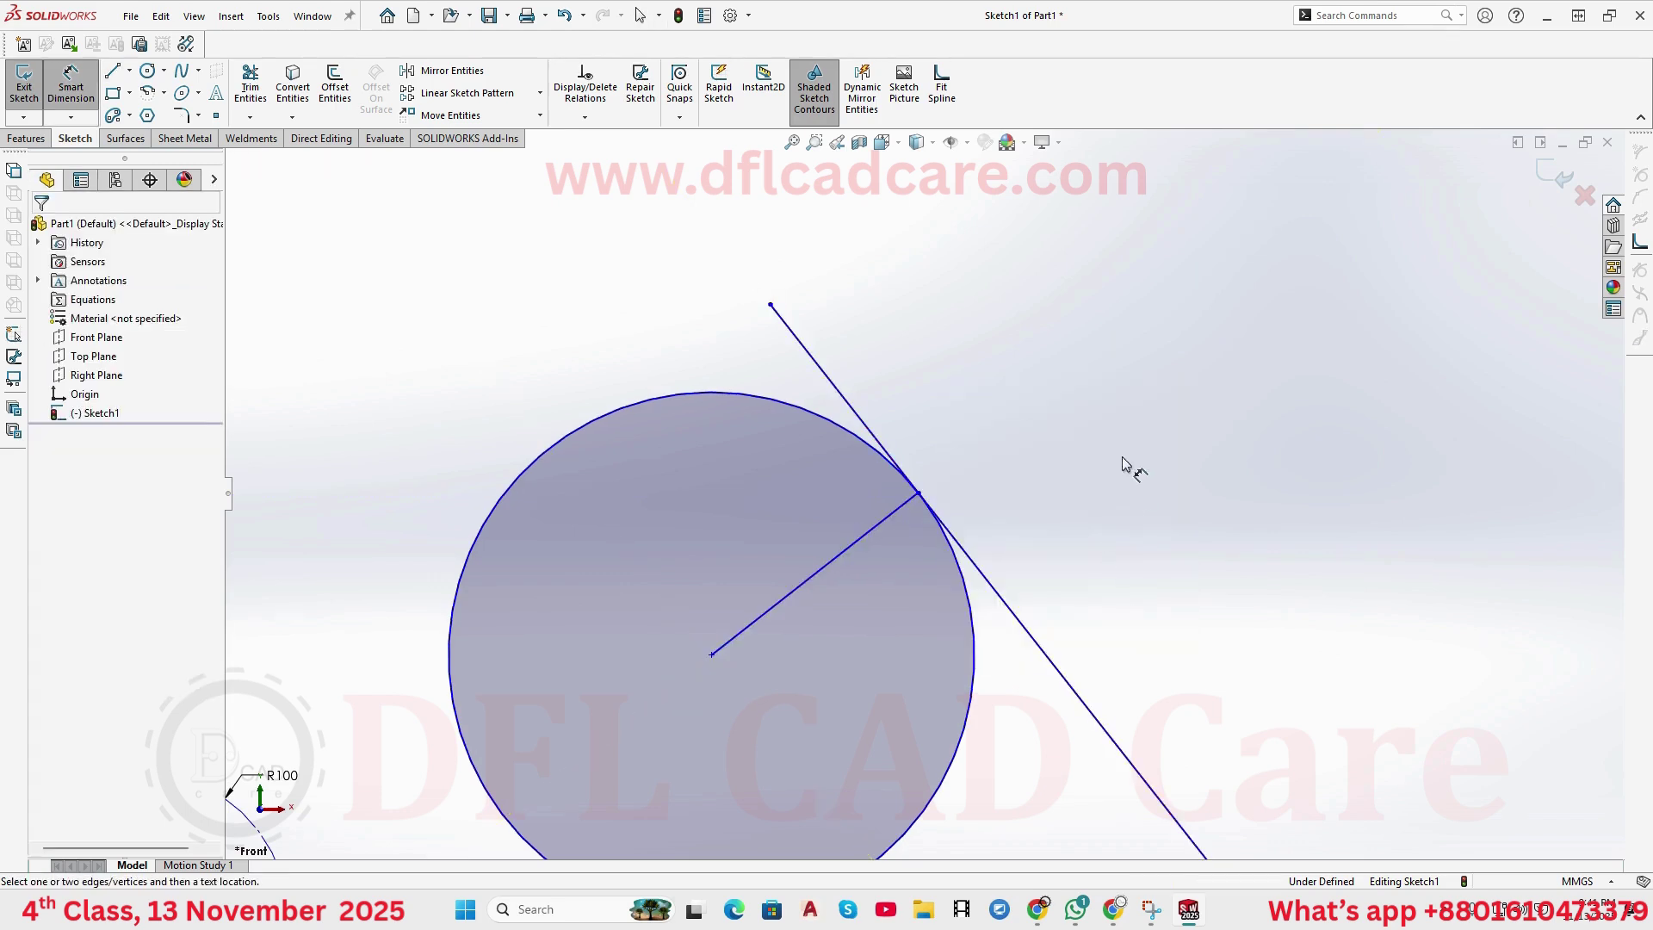
click(1015, 613)
click(842, 555)
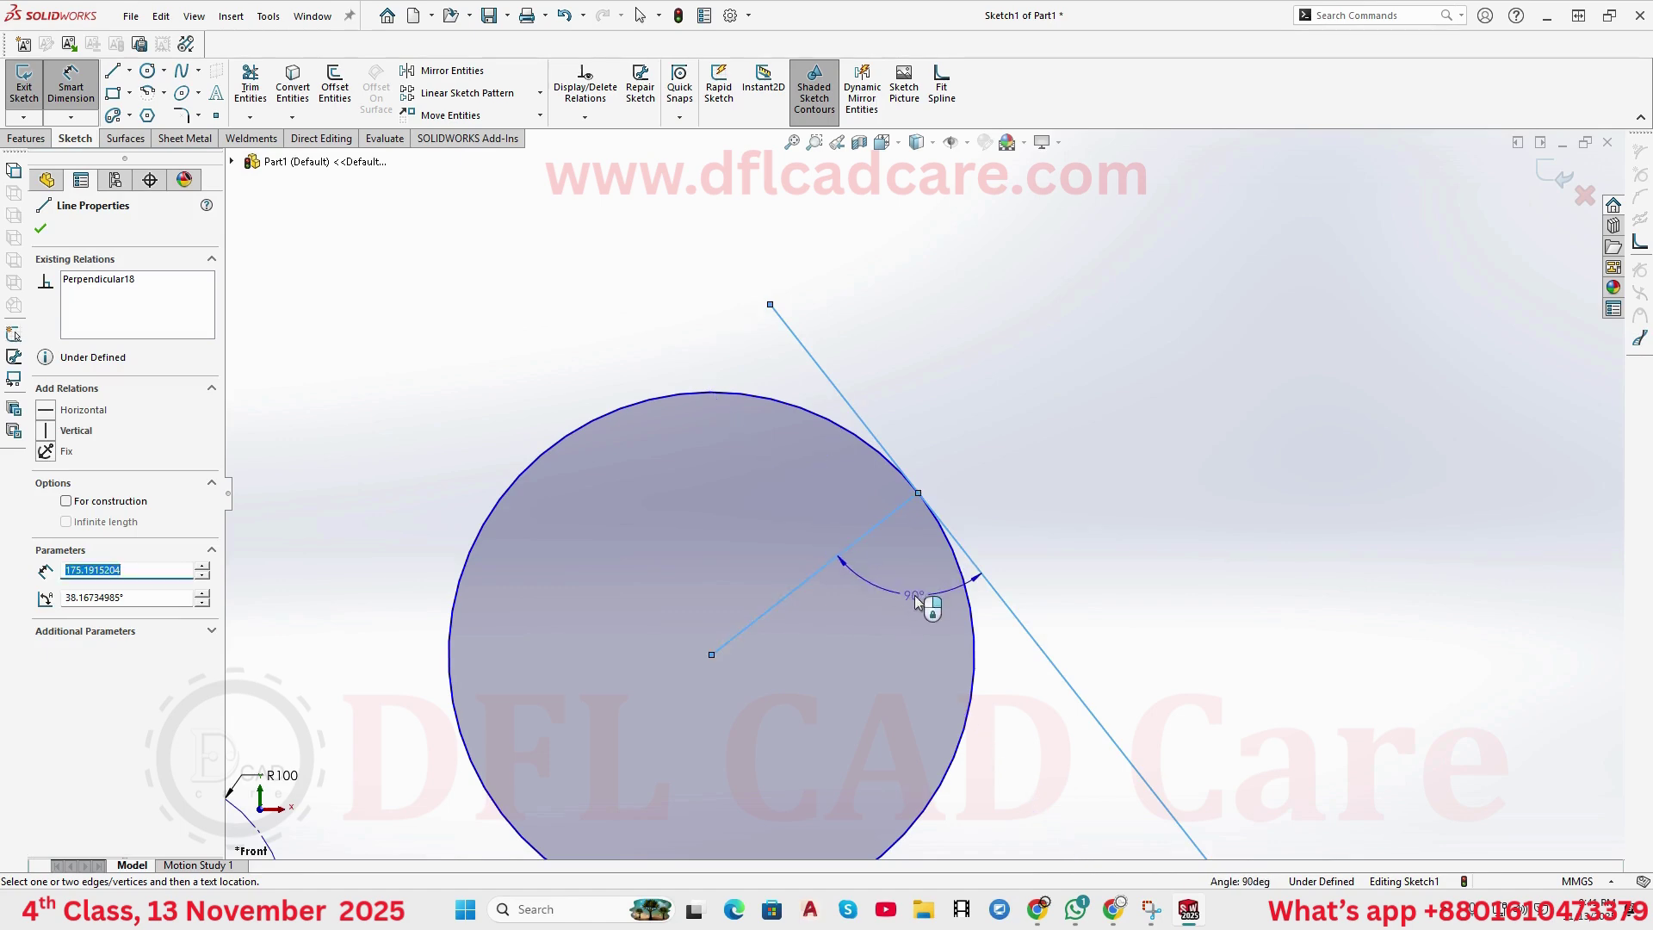
click(918, 602)
click(997, 446)
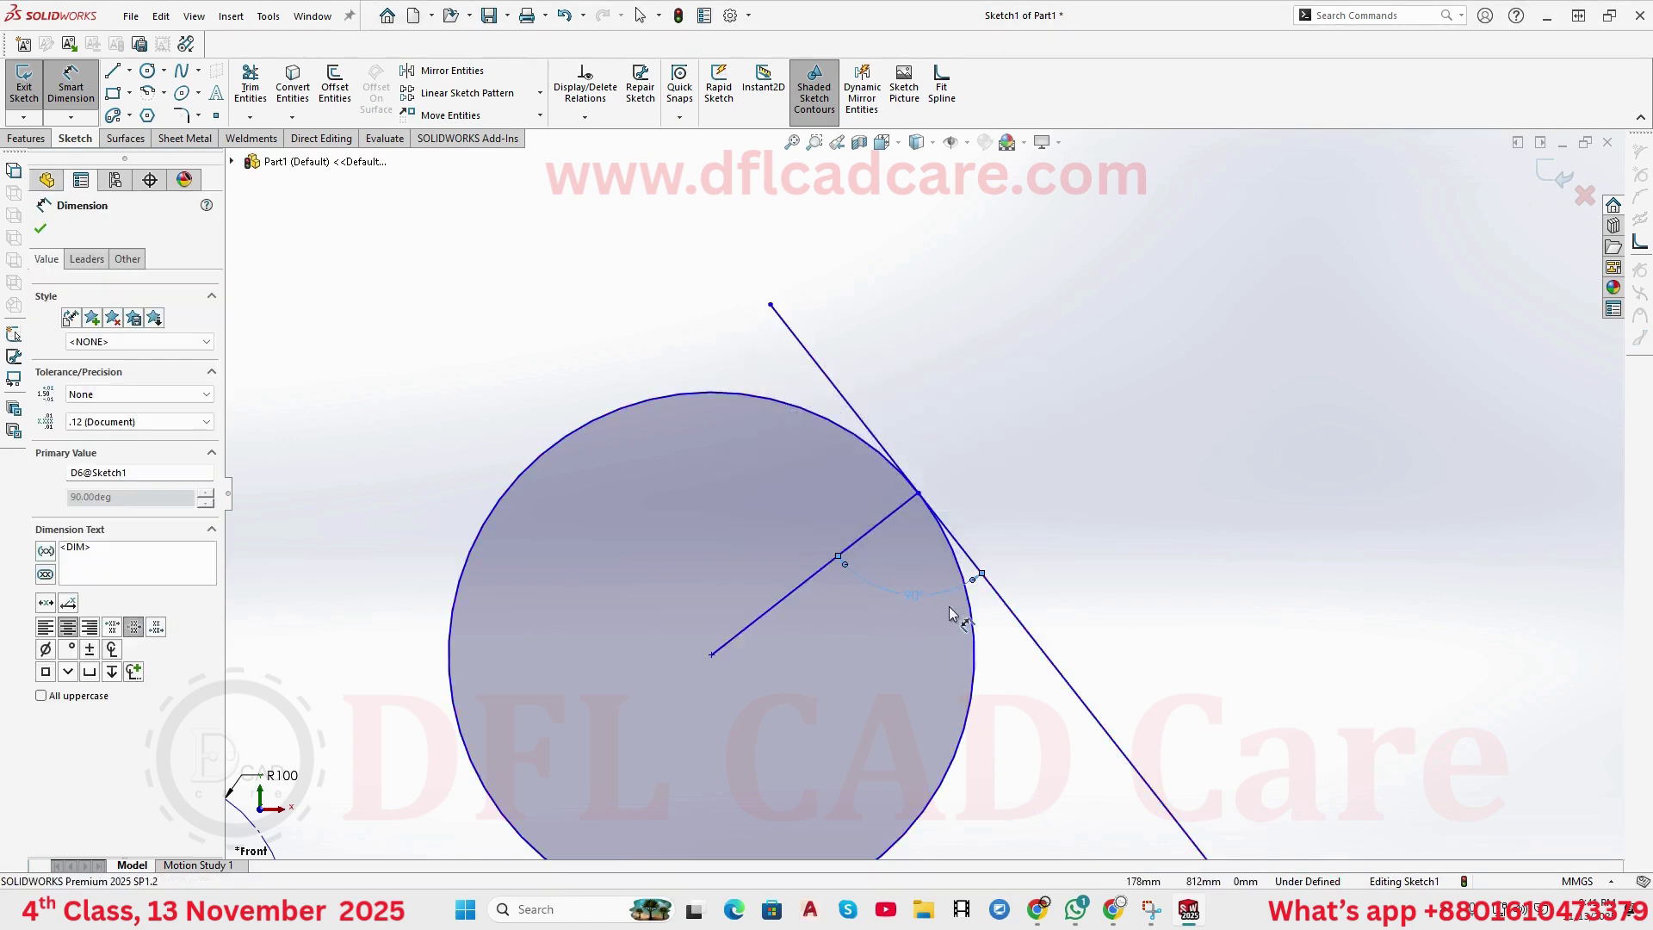
- Move the angle dimension text outside the circle, beside the contact point, and end dimensioning
scroll(939, 594, down, 3)
drag(950, 446, 1017, 339)
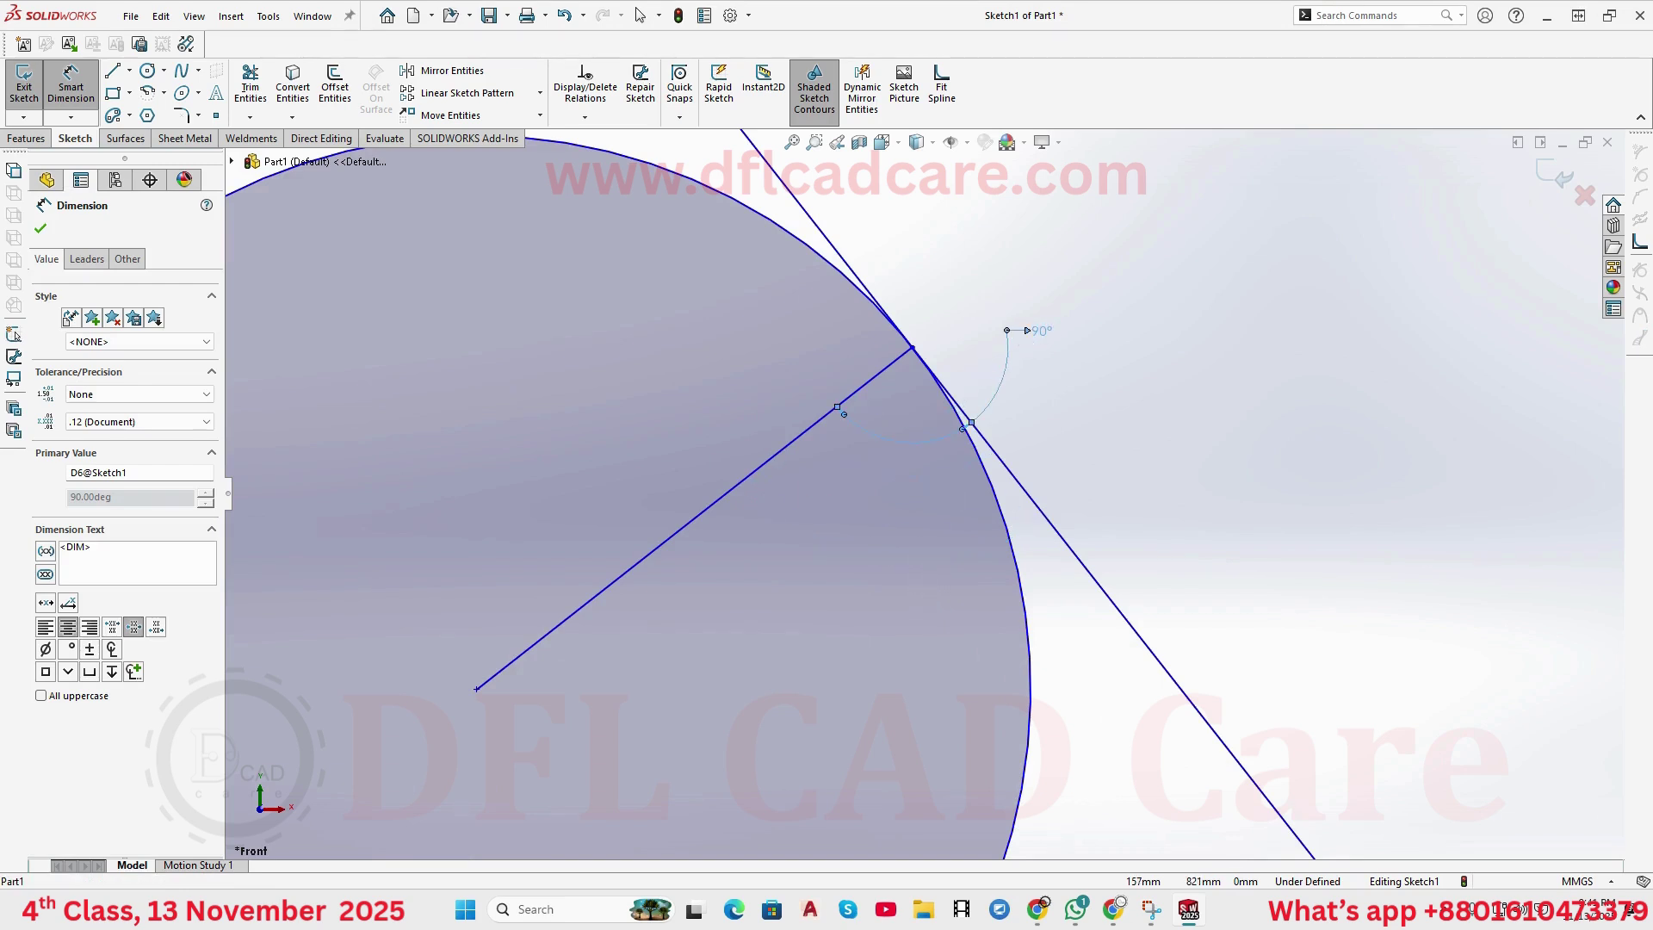
scroll(1042, 383, up, 5)
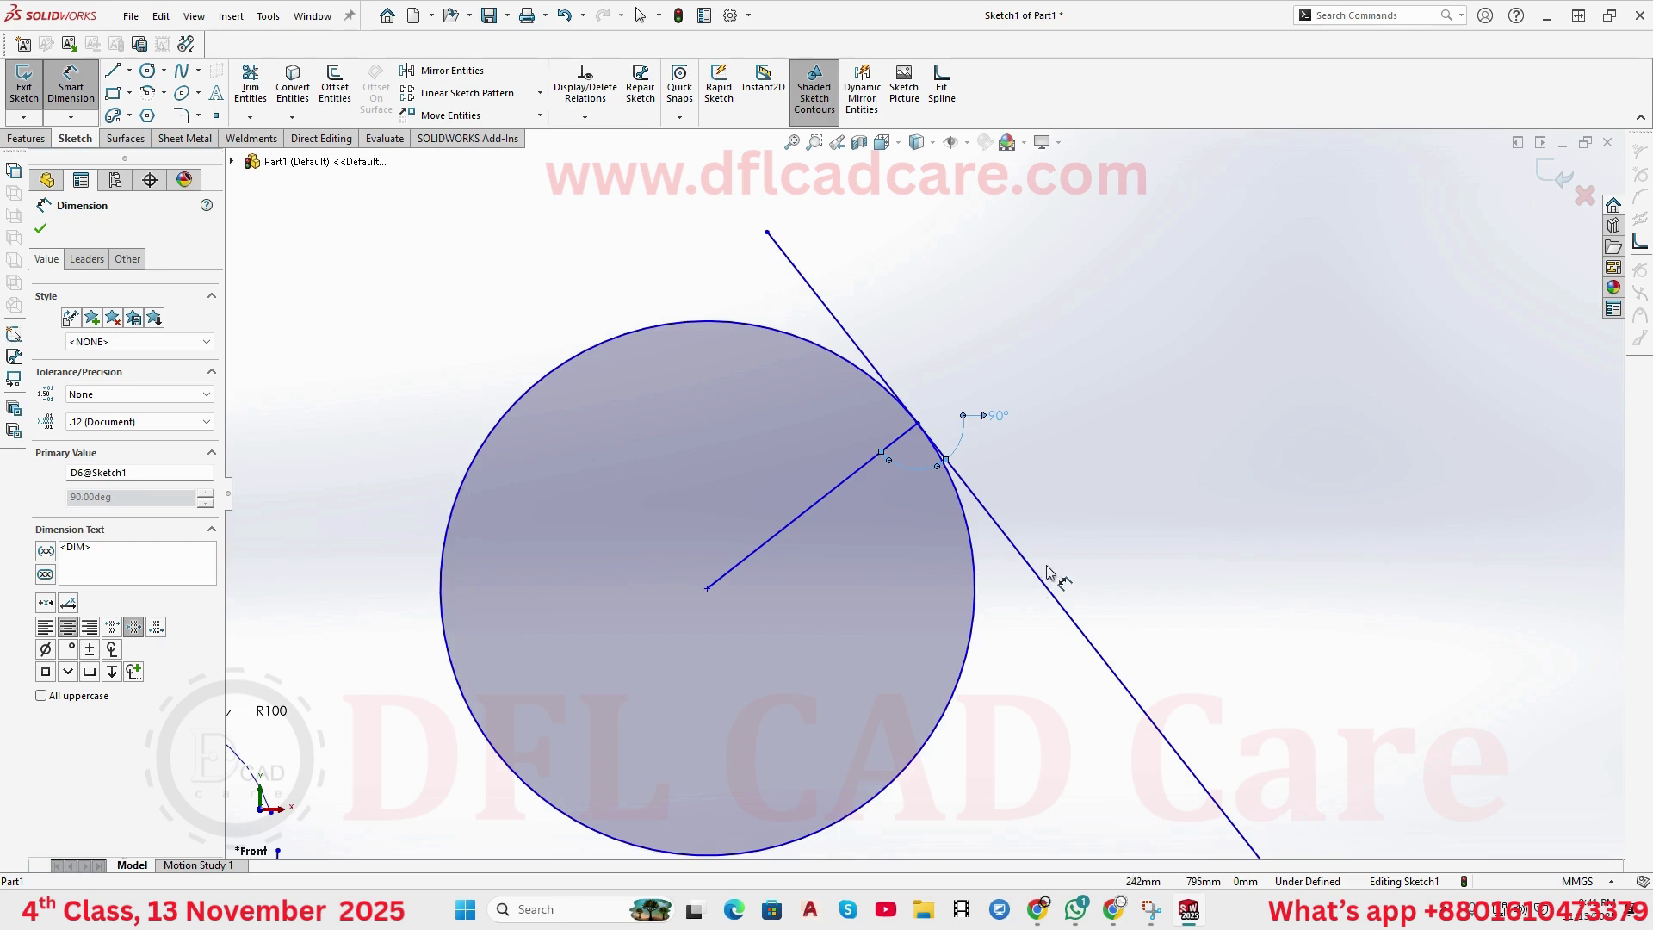
right_click(1071, 518)
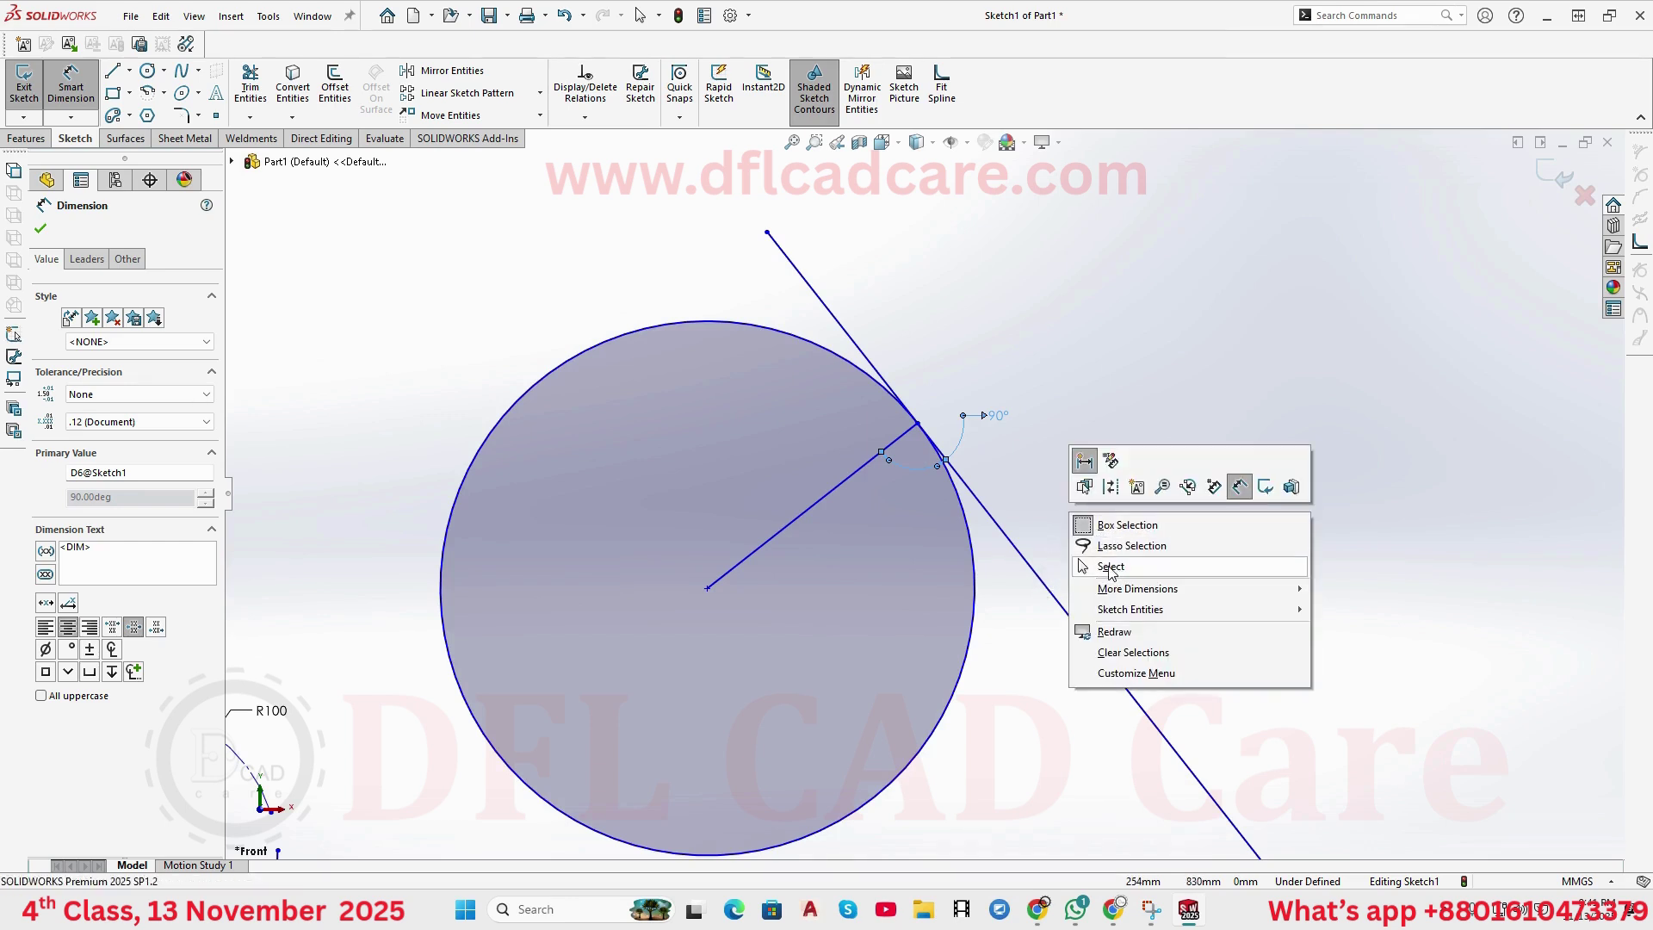
click(1111, 566)
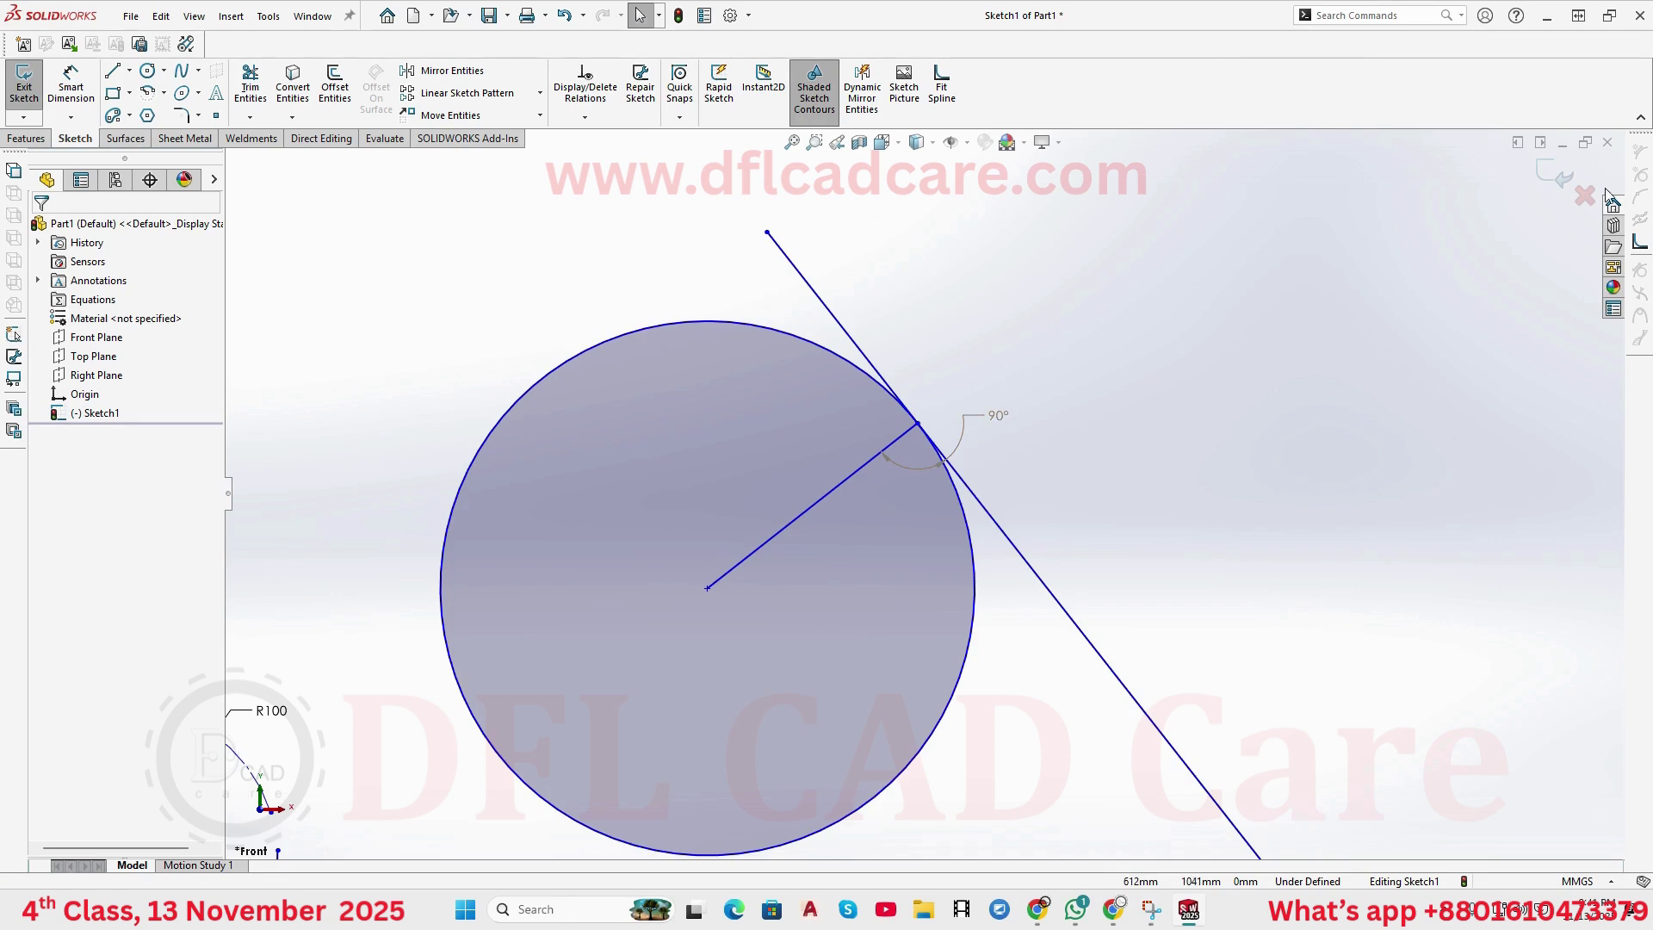
- Draw a separate line rising to the right in the empty area above the large open arc
key(z)
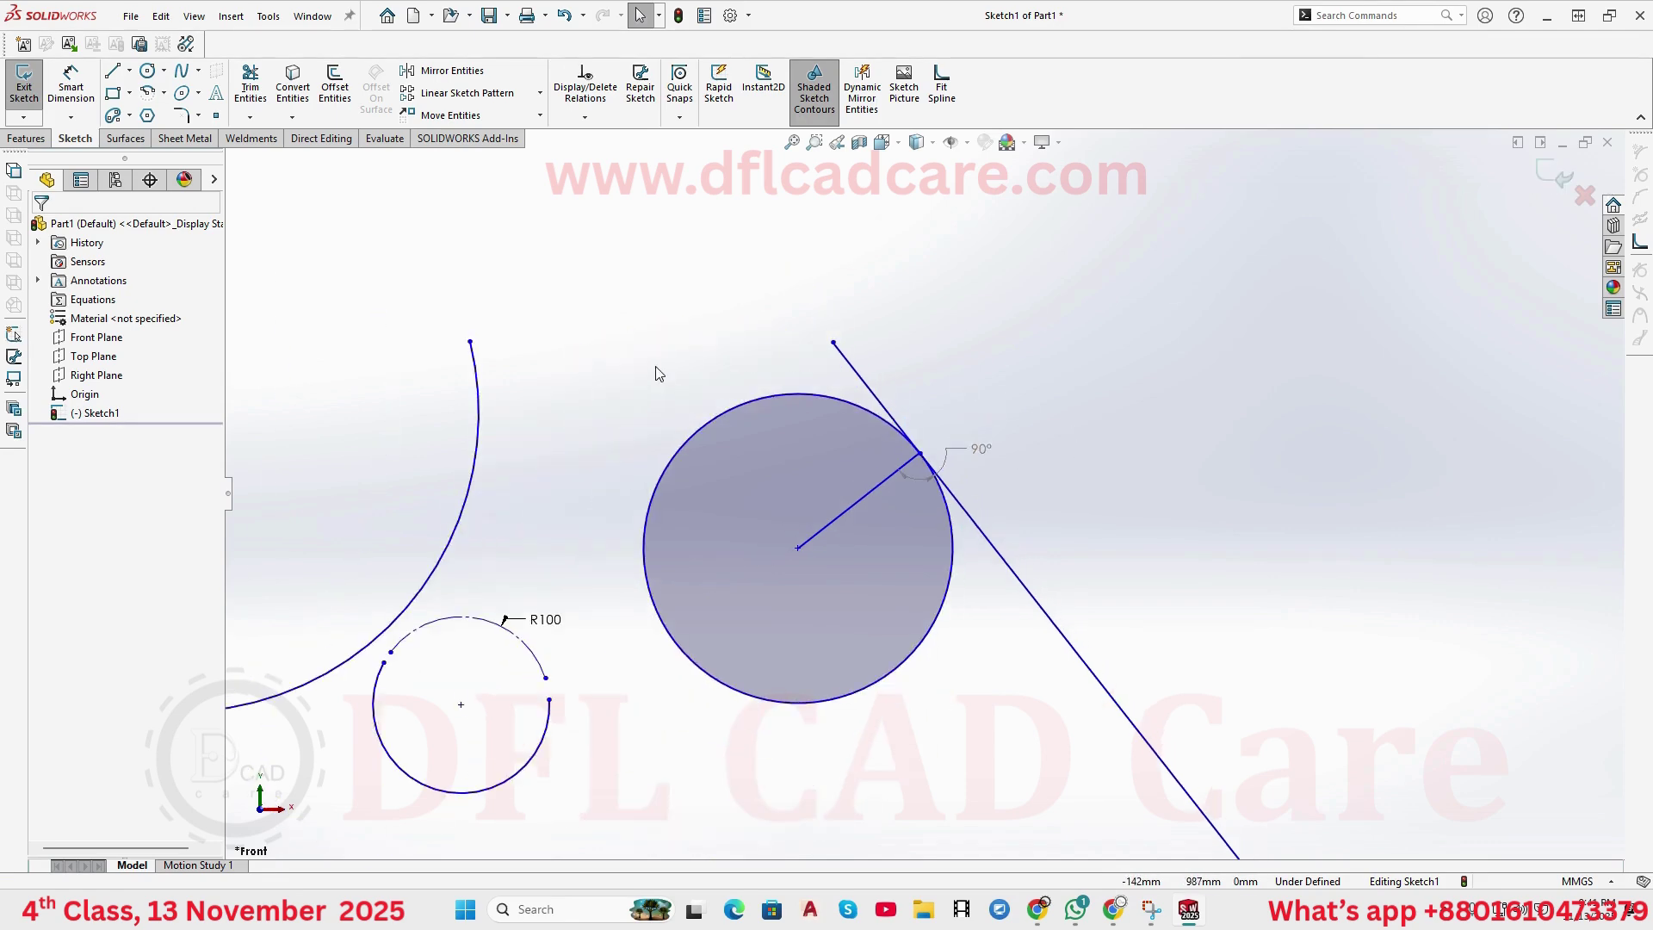
key(z)
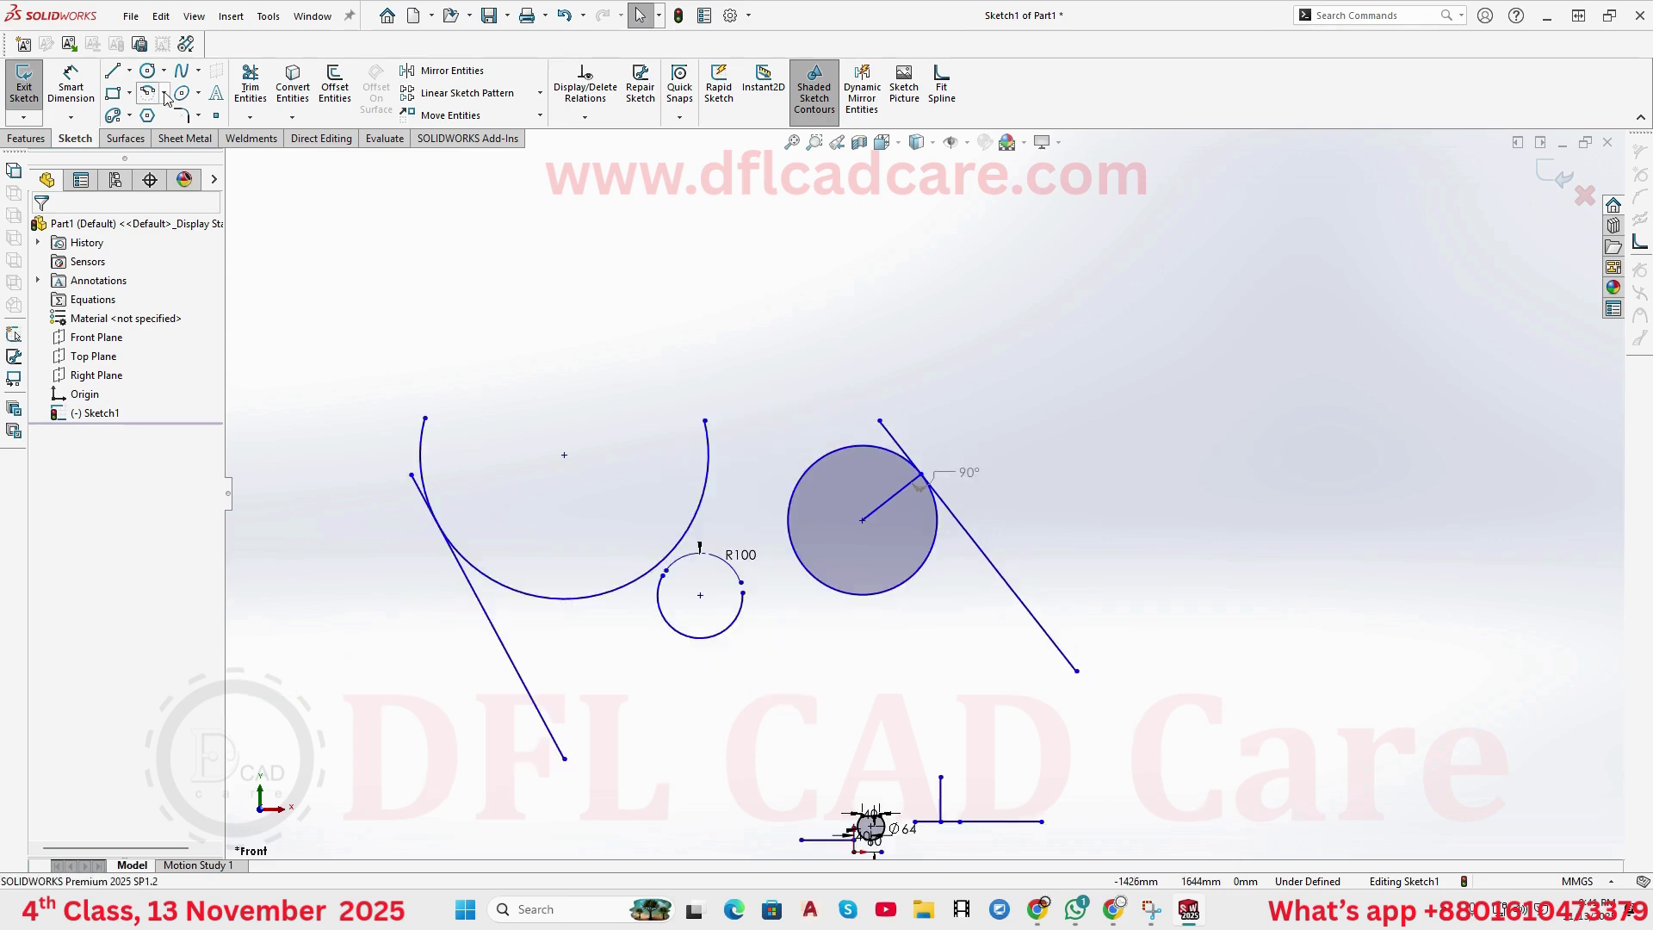
click(112, 70)
key(z)
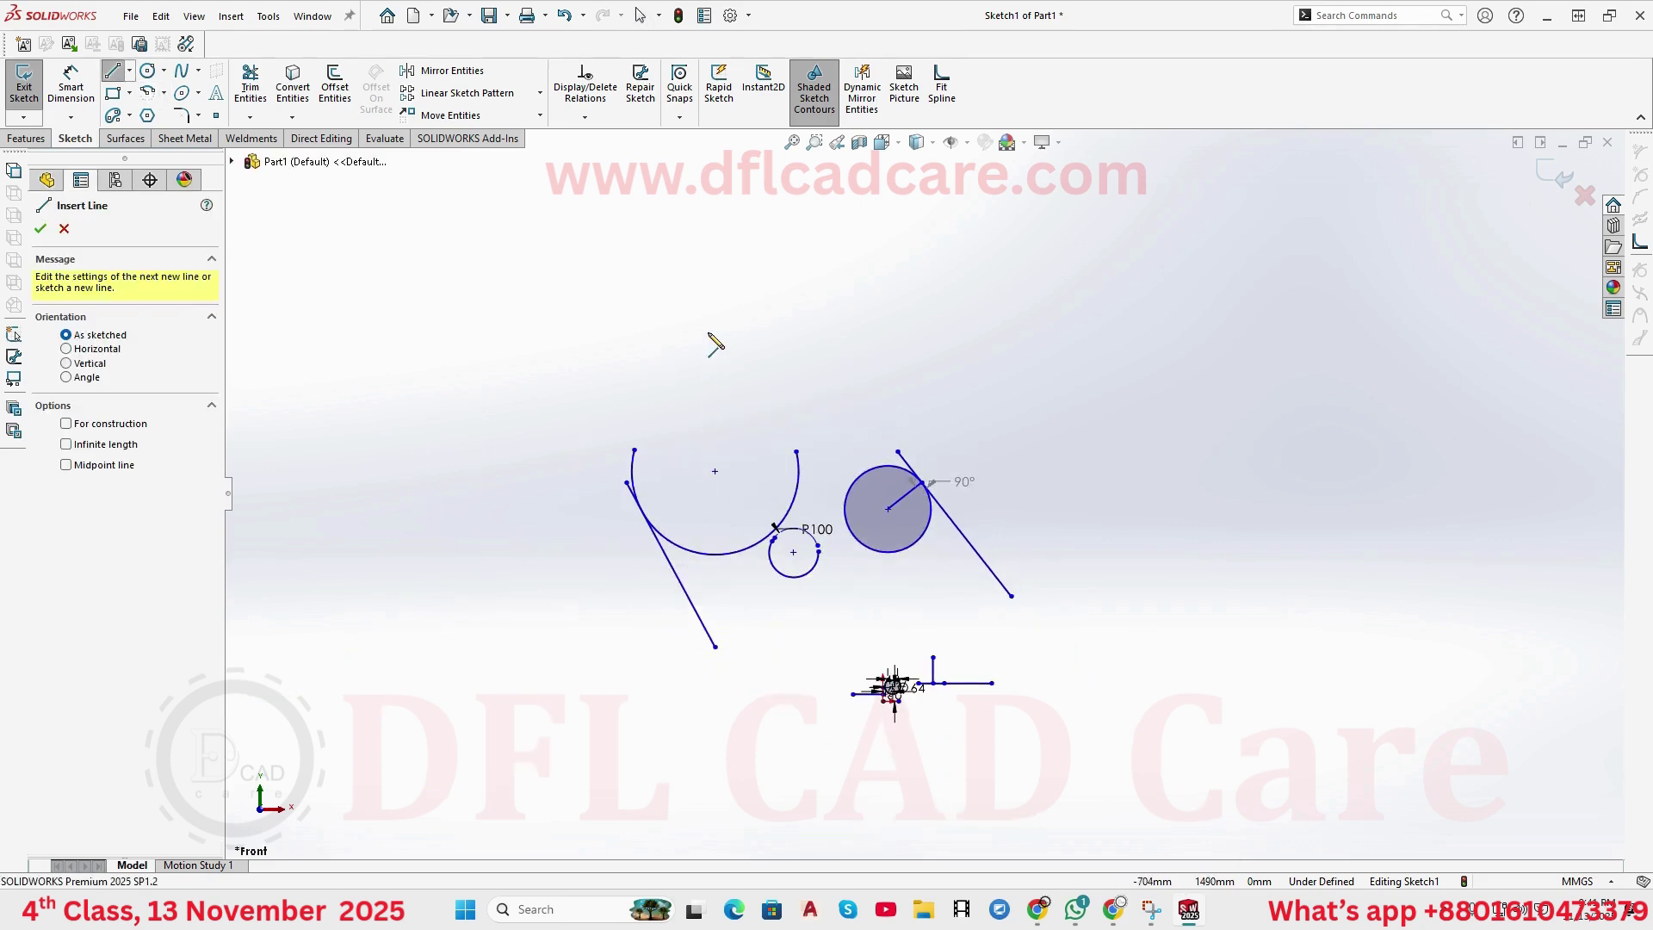
click(494, 371)
right_click(715, 236)
click(765, 246)
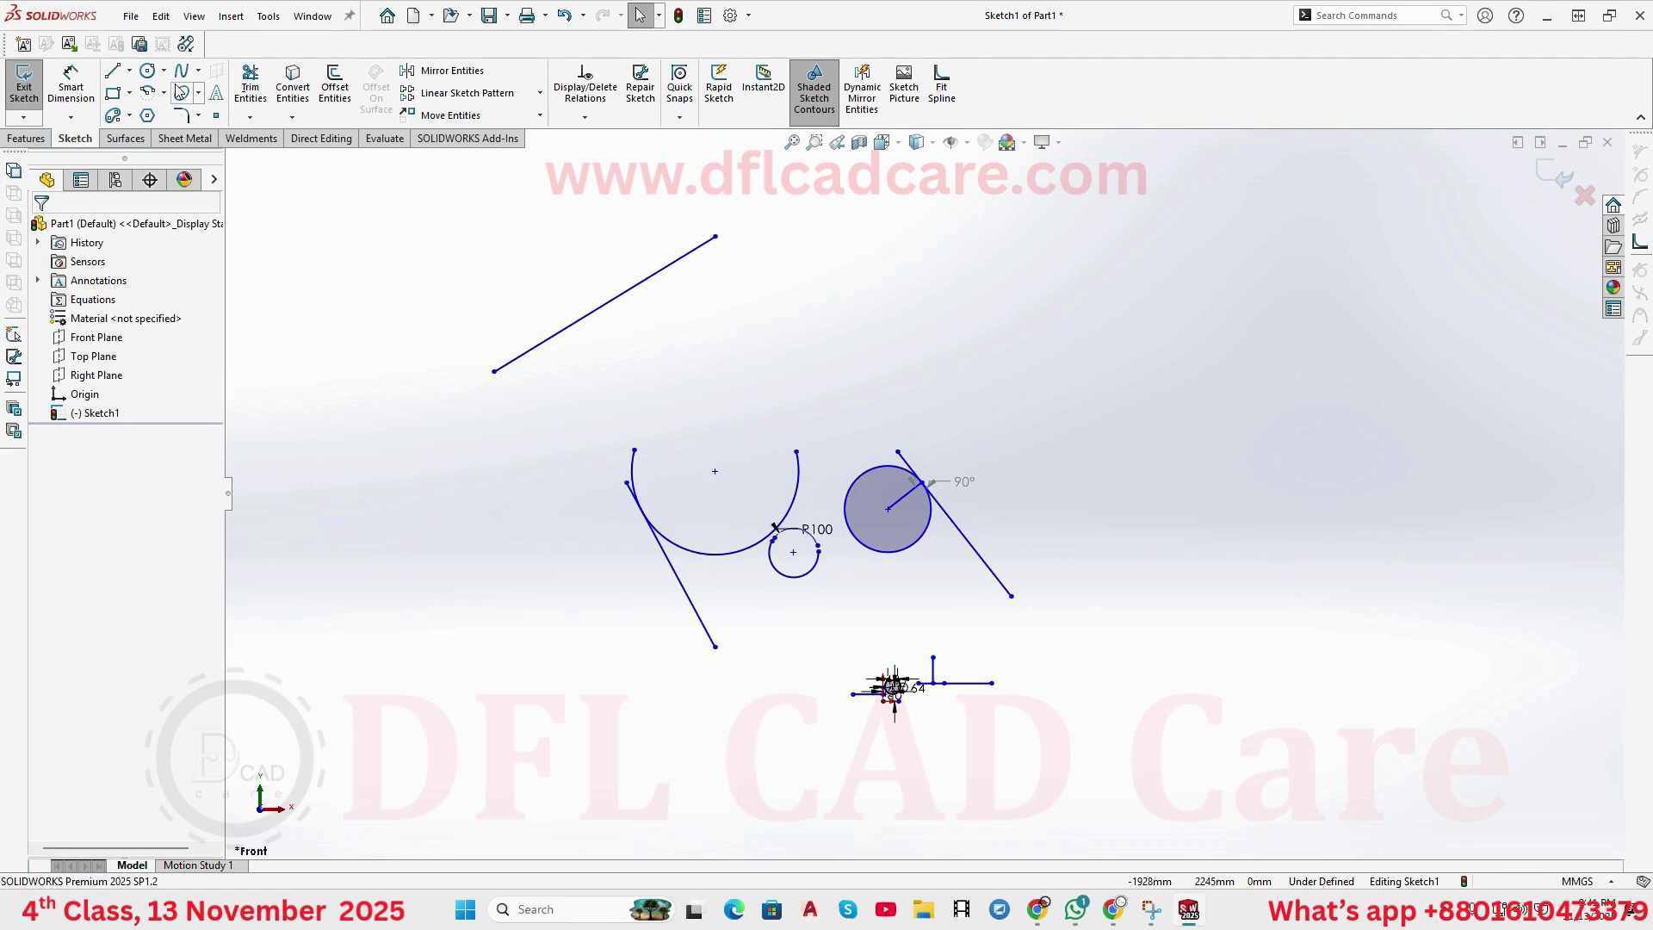
- Draw a tangent arc of about 273 mm radius from the upper end of the new line, curving down to the right
click(164, 93)
click(181, 137)
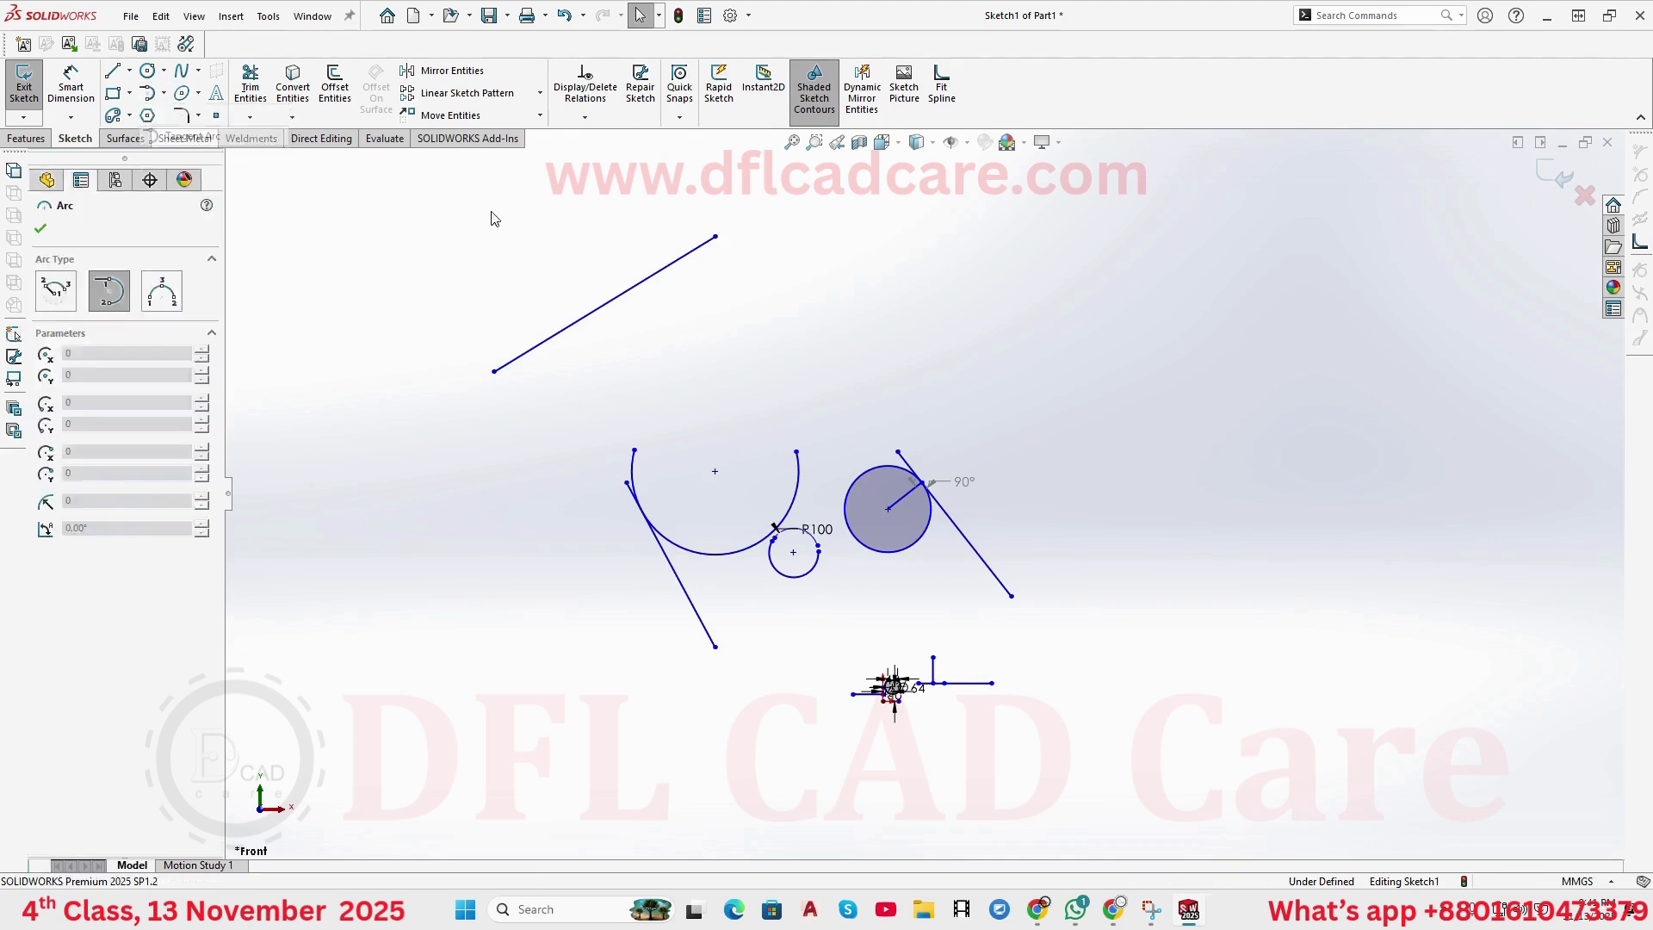
click(716, 236)
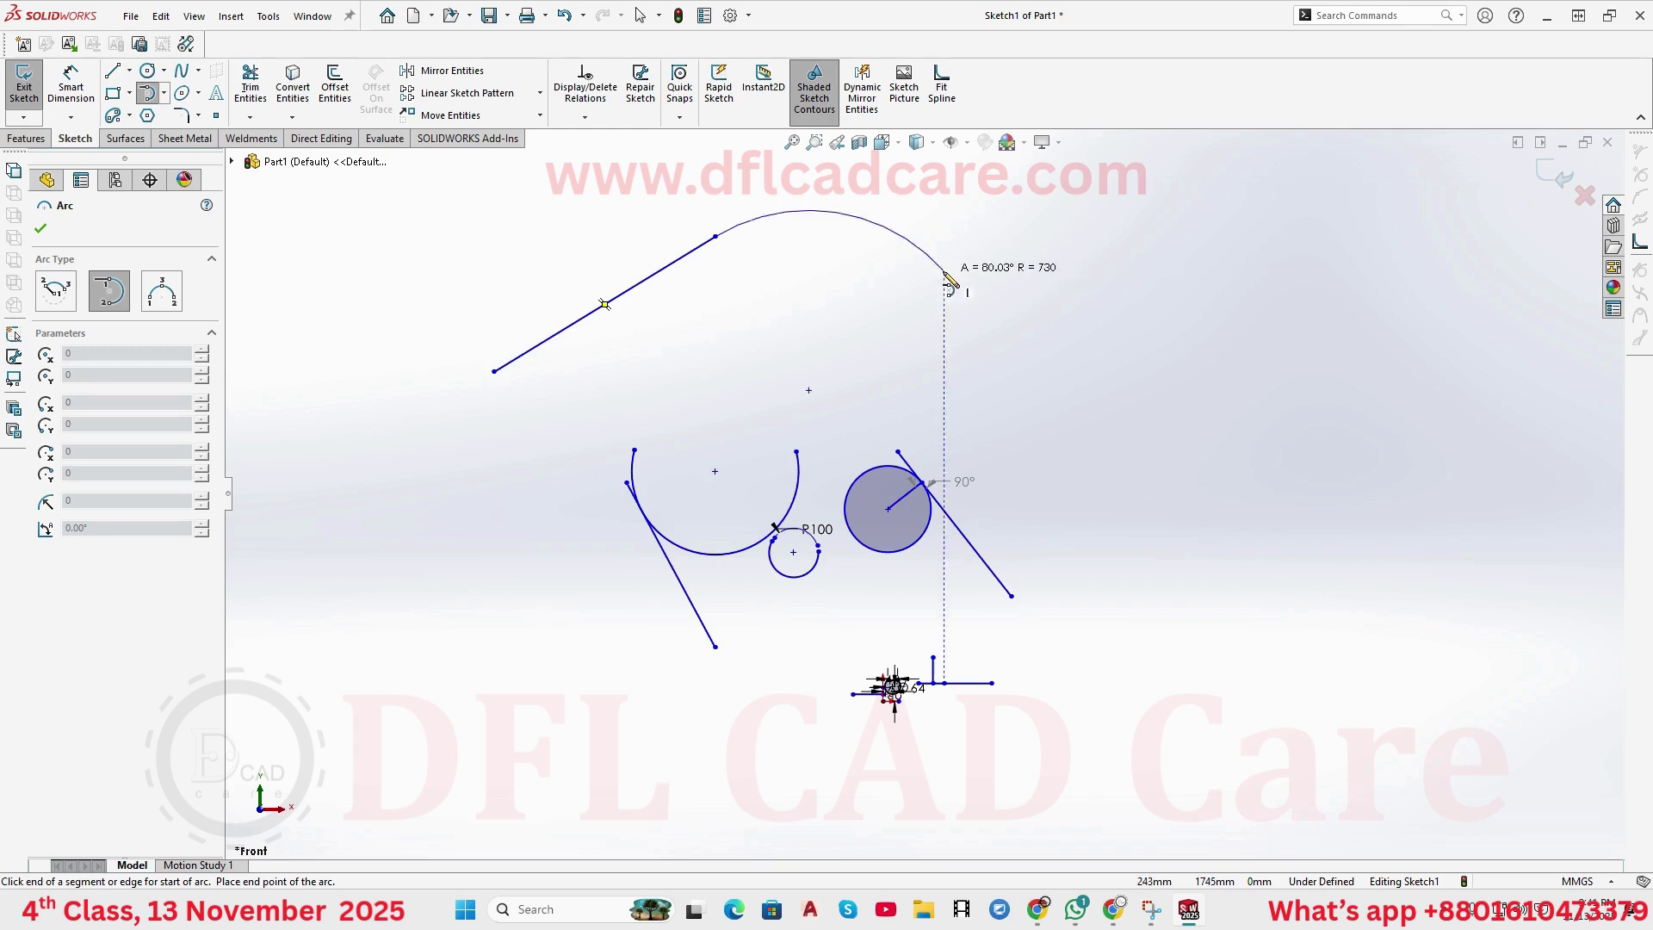
click(818, 289)
right_click(818, 289)
click(930, 245)
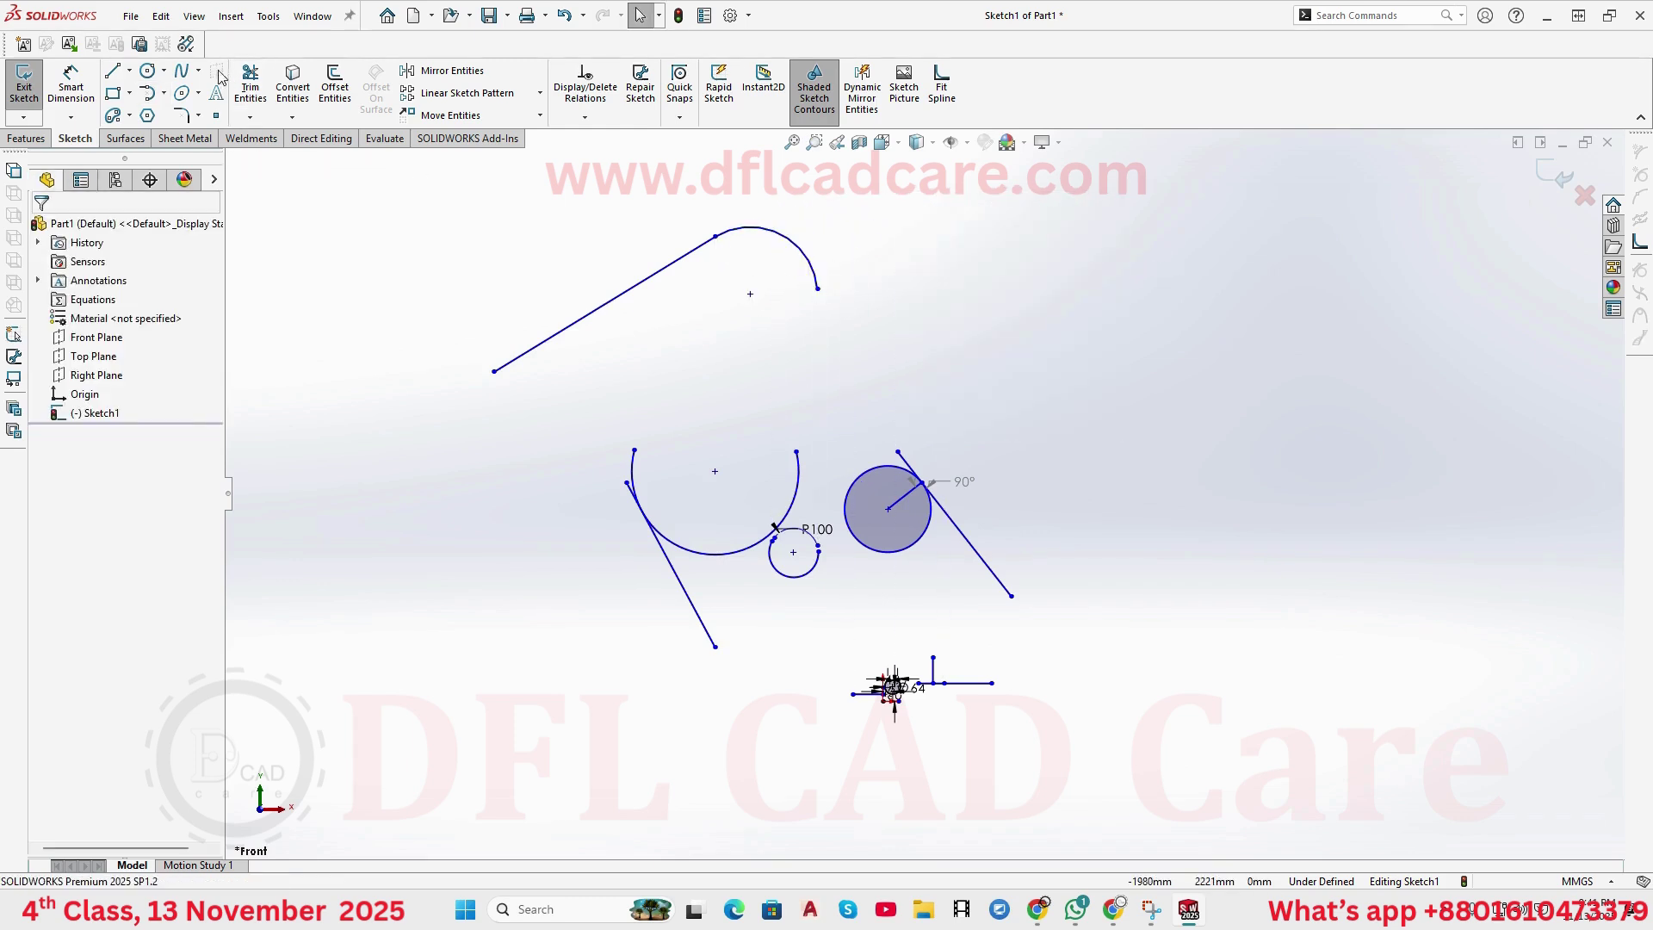
- Draw a circle of about 273 mm radius centred on the tangent arc's centre and passing through its free end
click(147, 71)
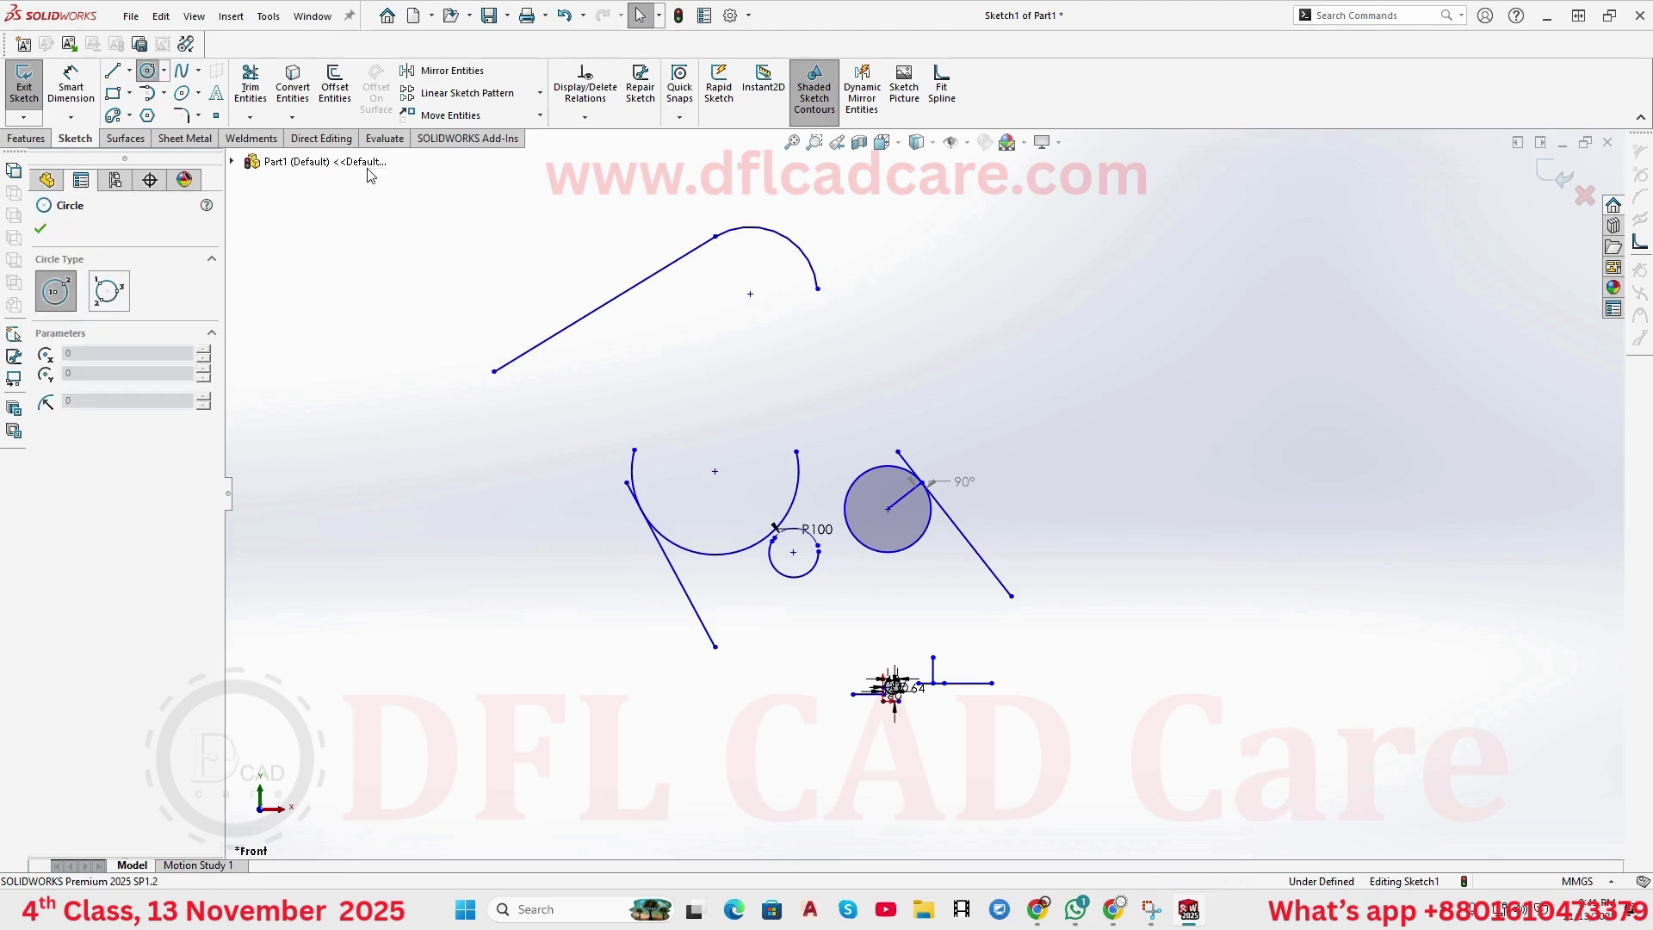
click(750, 294)
click(818, 291)
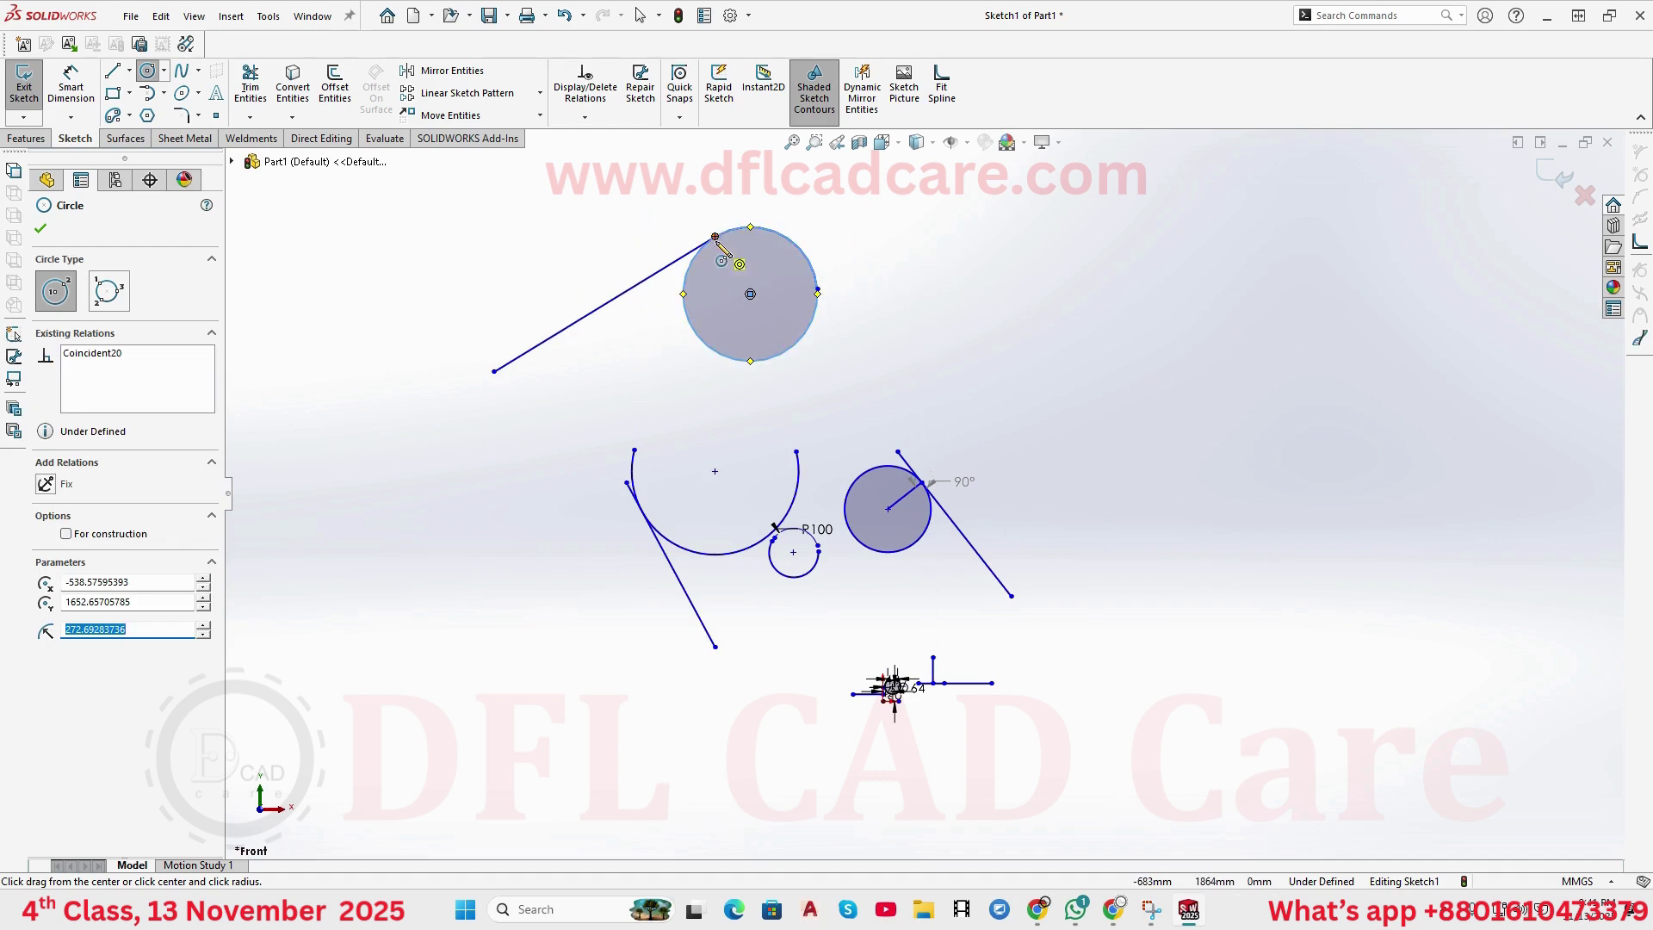
- Draw a radius line from the upper end of the slanted line to the centre of the new circle
click(115, 68)
click(716, 235)
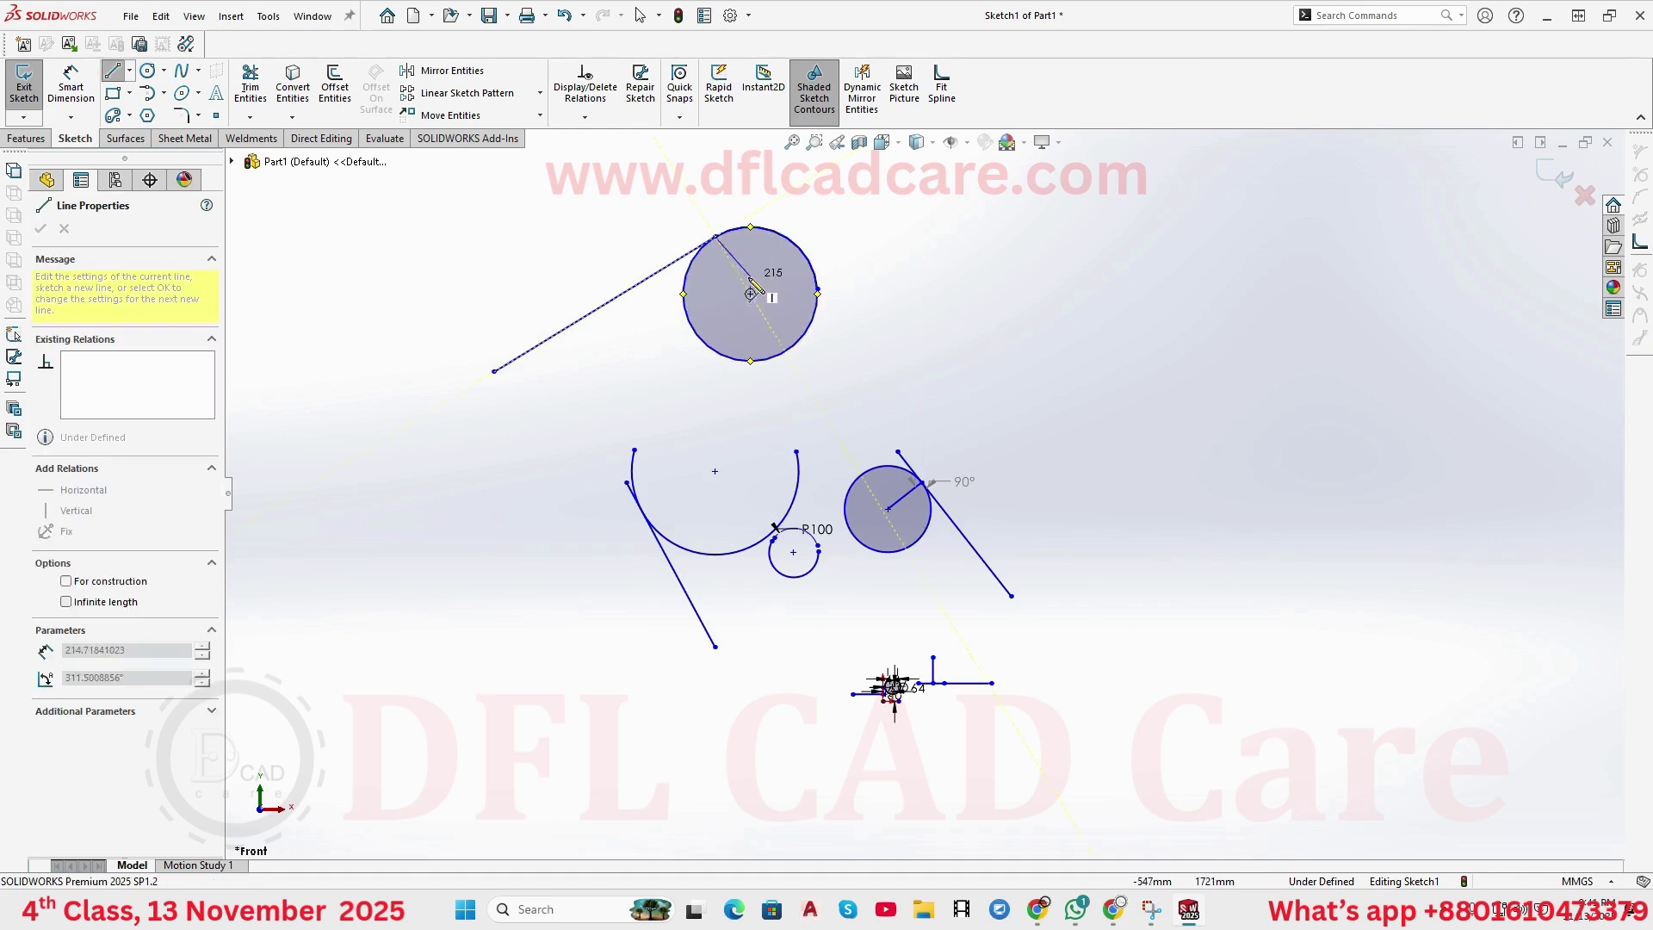
click(749, 294)
right_click(889, 239)
click(926, 248)
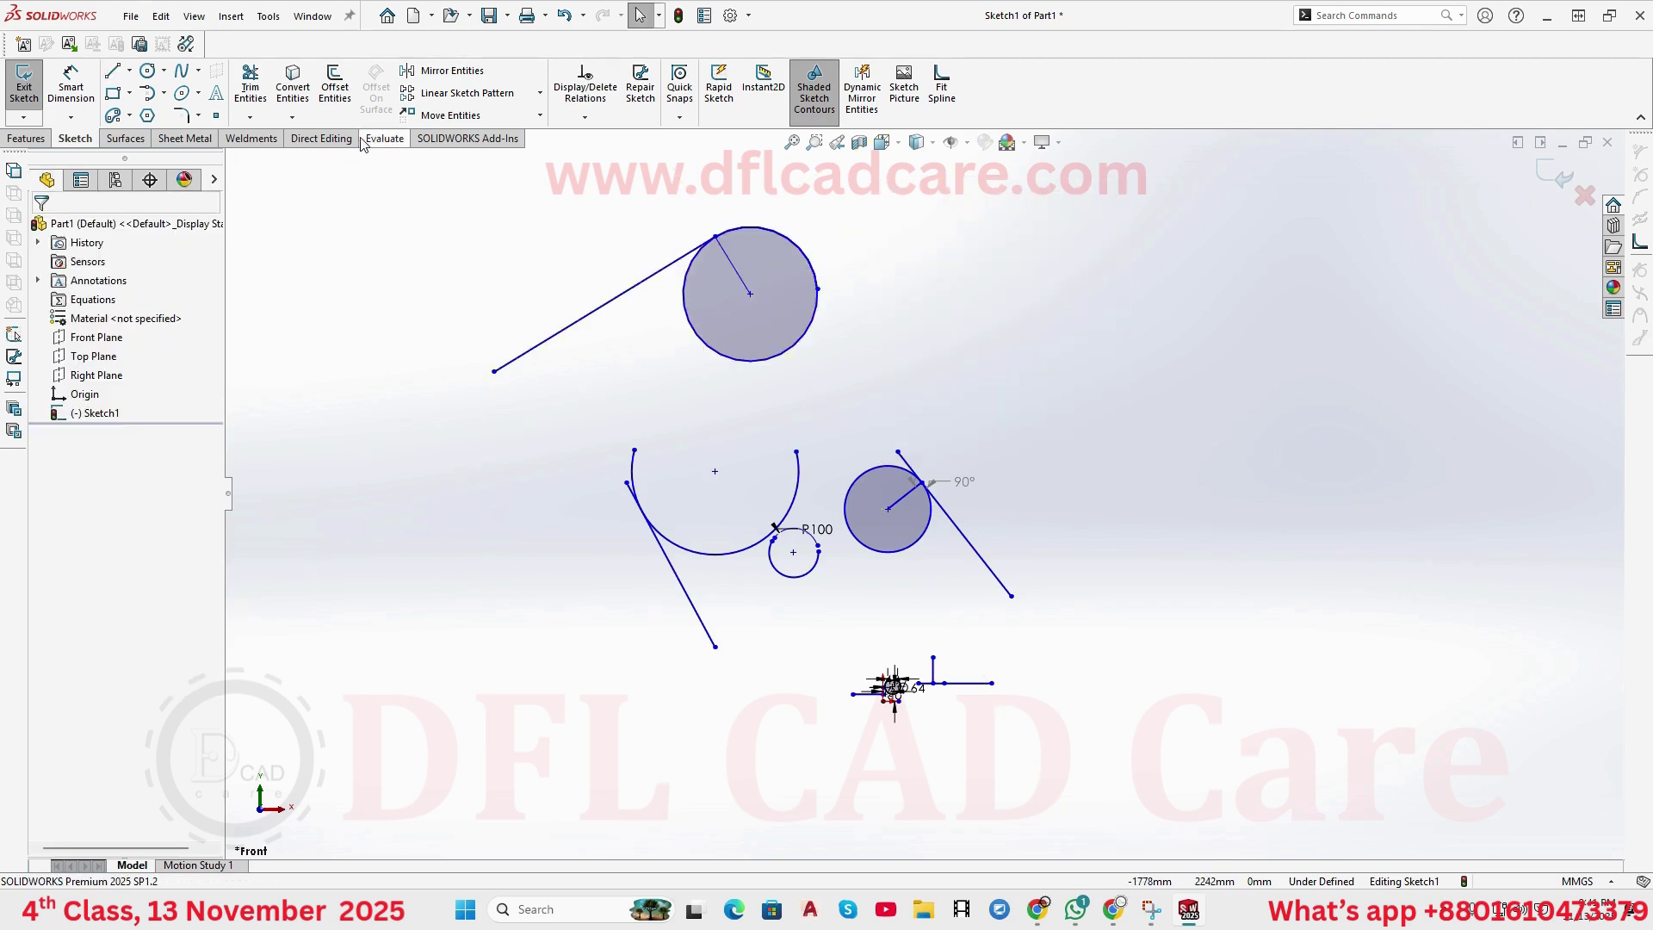
- Check the angle between the long slanted line and the radius line of the upper circle with Smart Dimension, without placing it
click(77, 82)
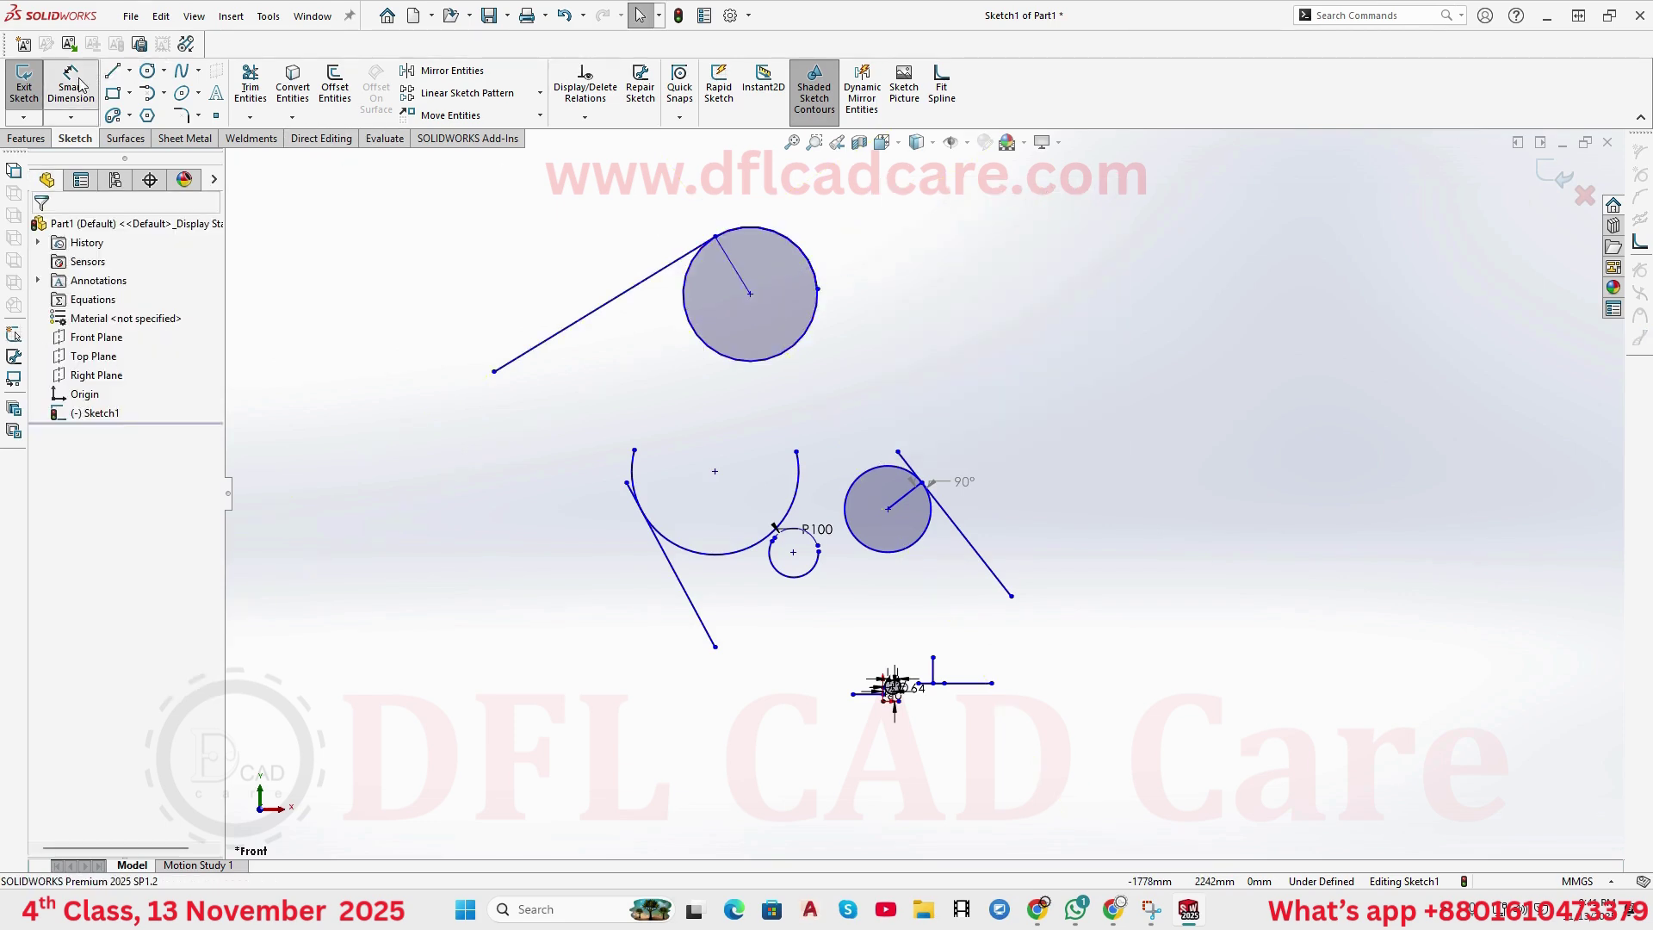
click(657, 272)
click(732, 267)
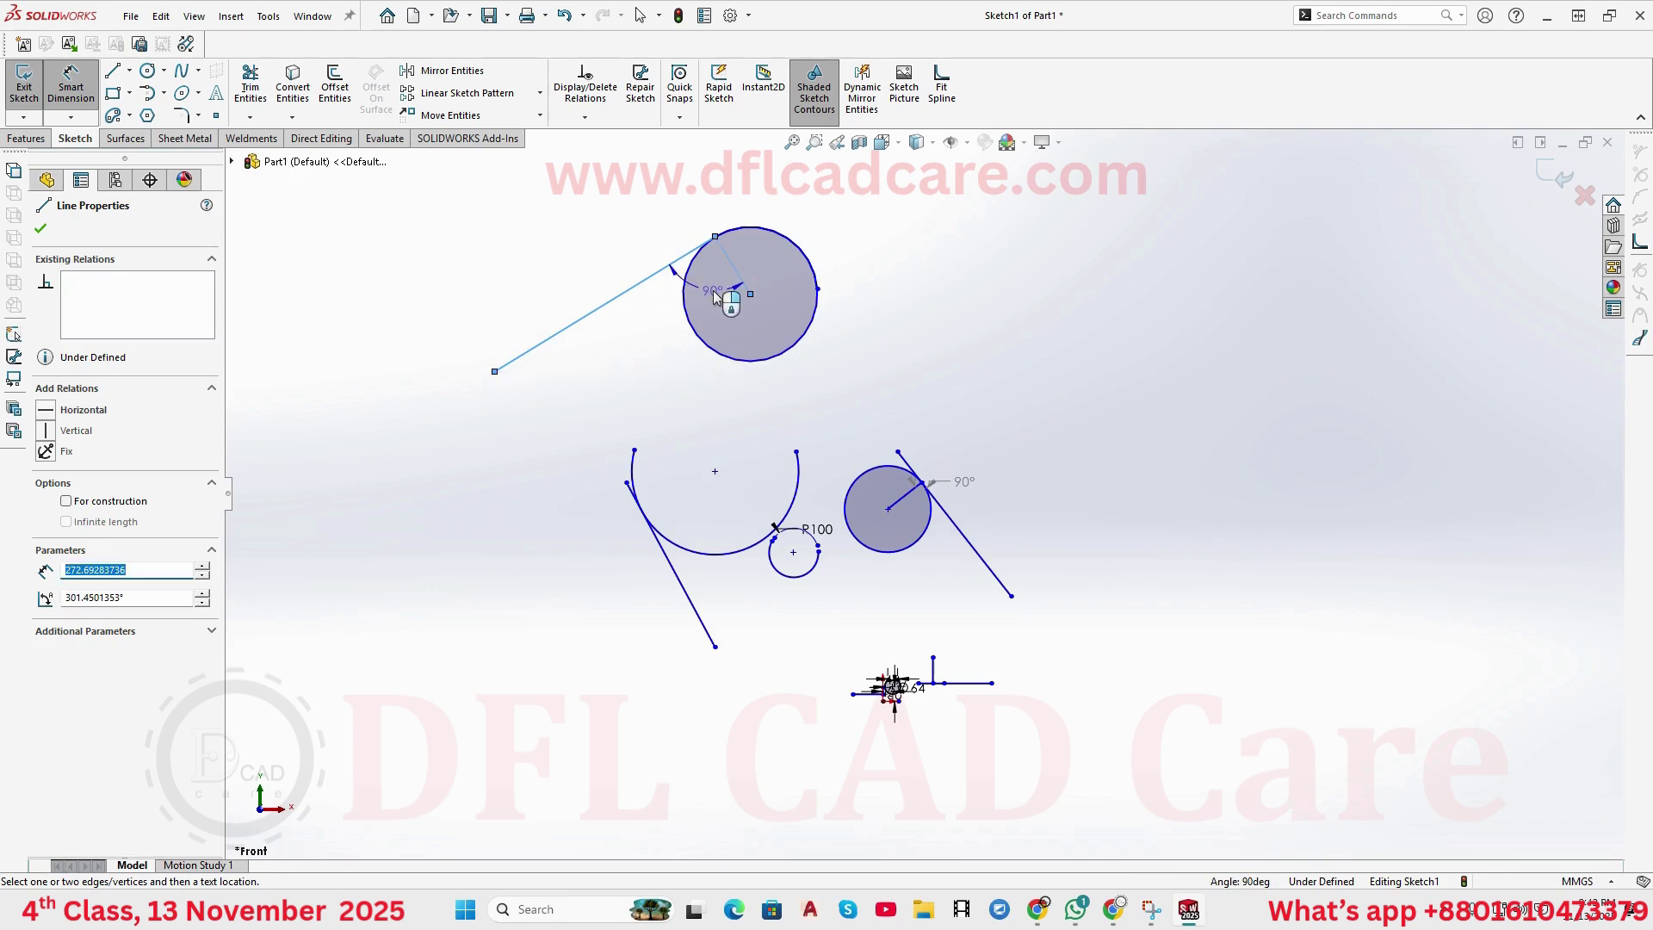
key(Escape)
key(Escape)
- Delete the upper circle and all remaining geometry to empty the sketch
click(793, 339)
right_drag(798, 353, 797, 336)
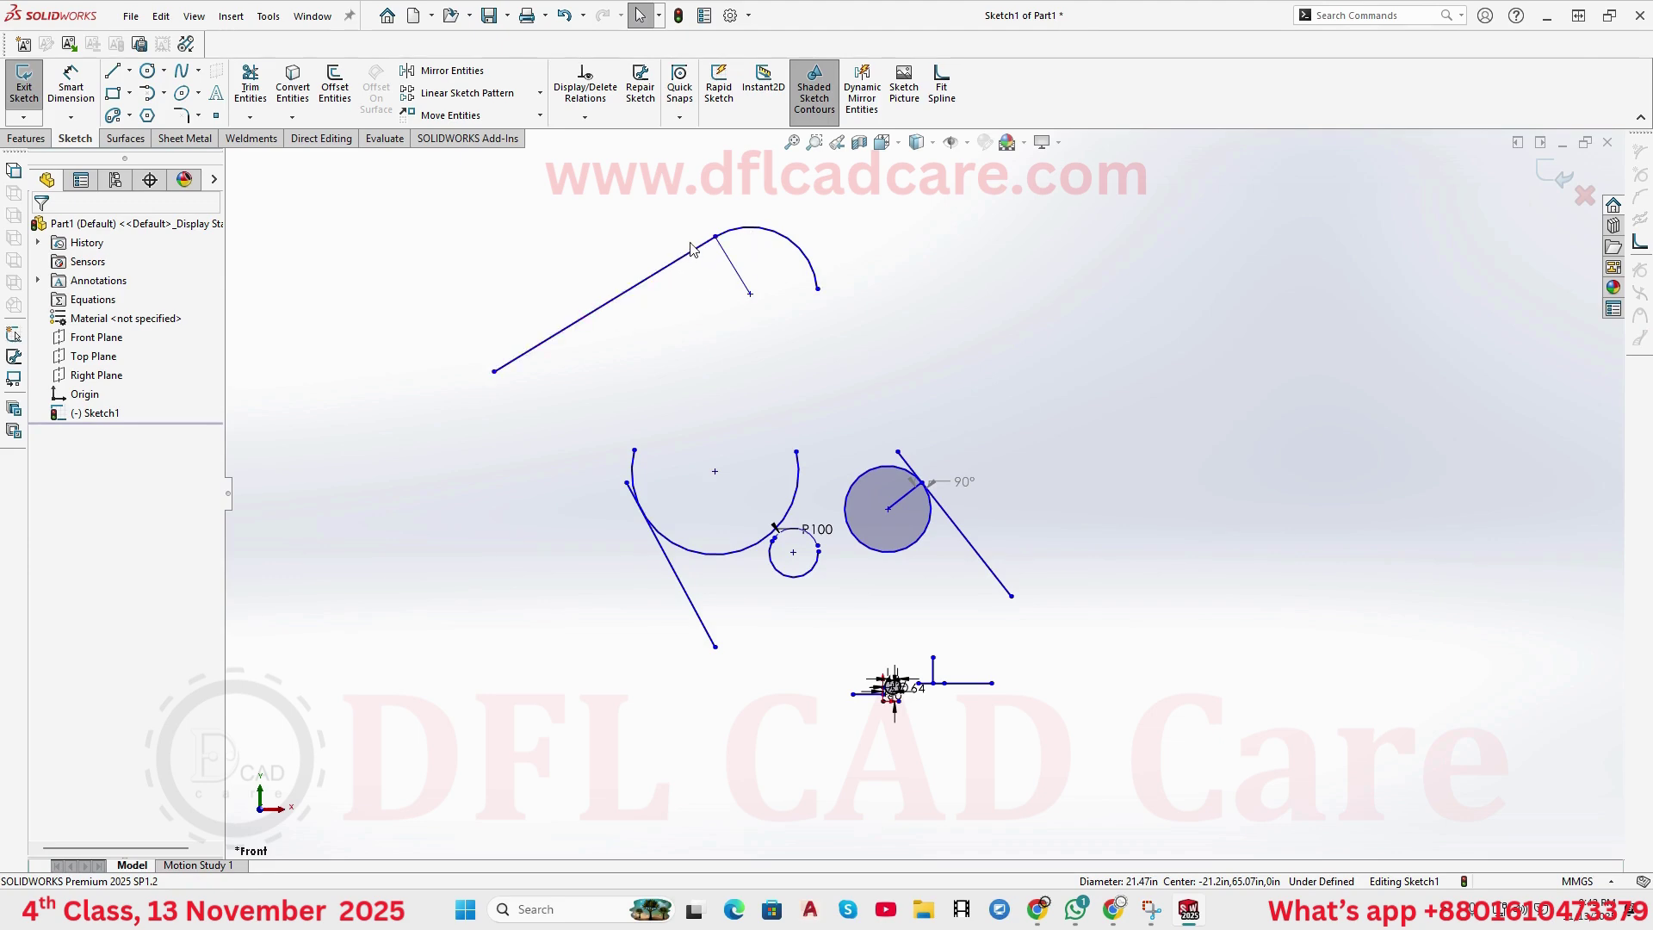
scroll(1031, 347, up, 2)
drag(1252, 269, 525, 742)
key(Delete)
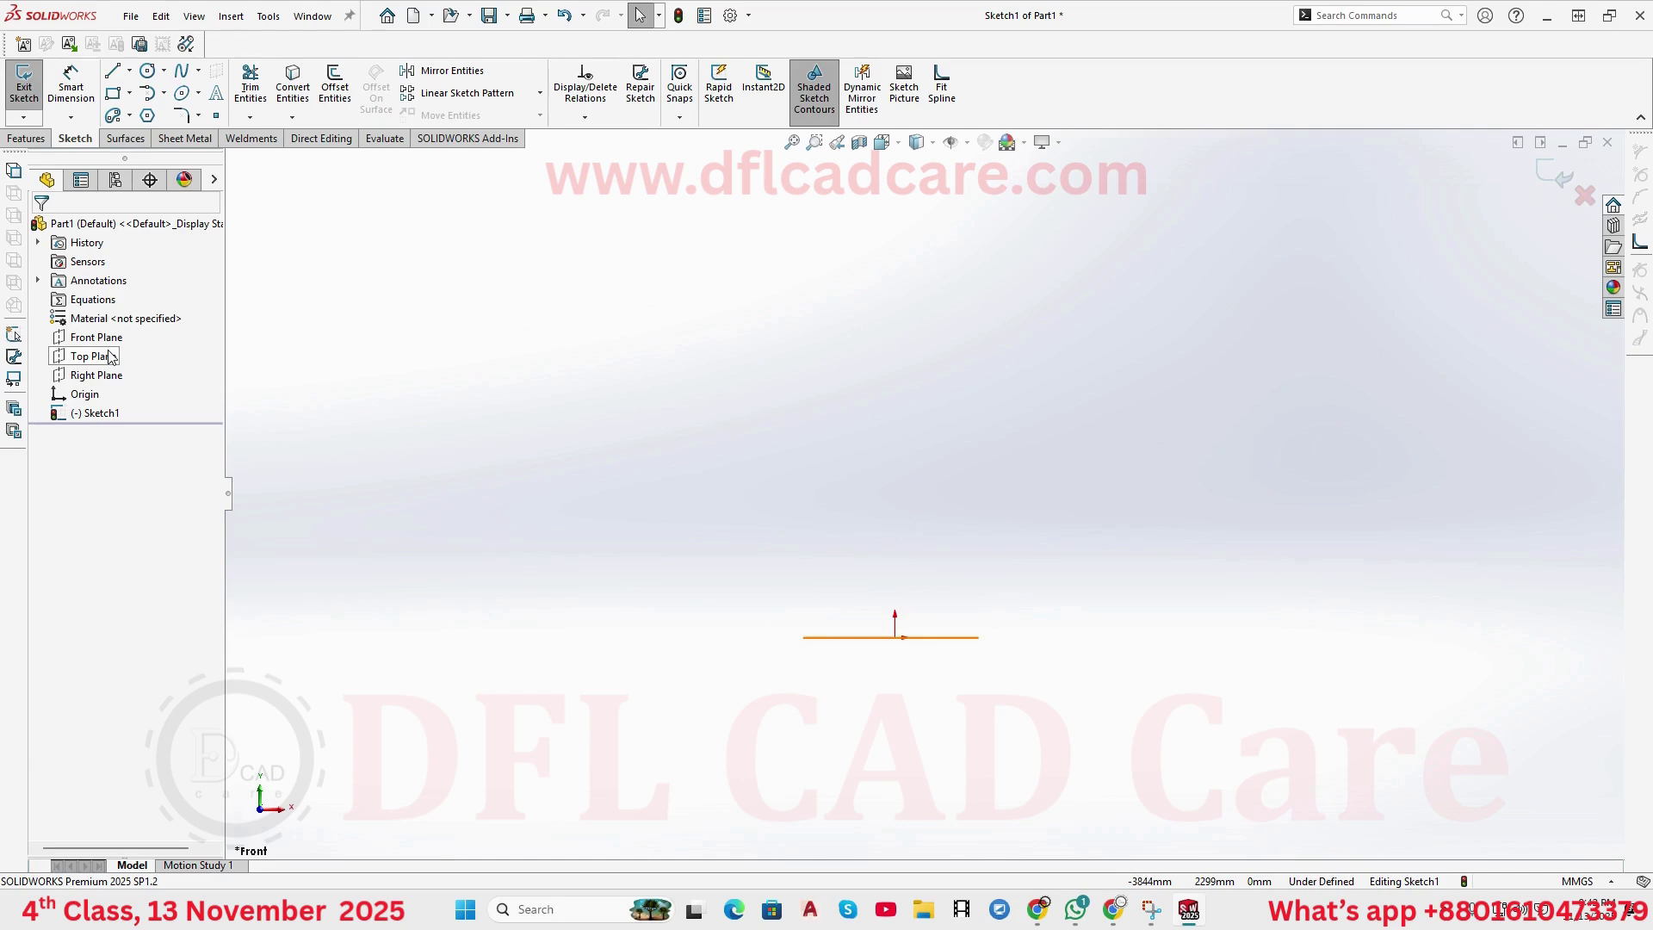
- Draw a vertical centerline straight up from the origin
scroll(985, 638, down, 5)
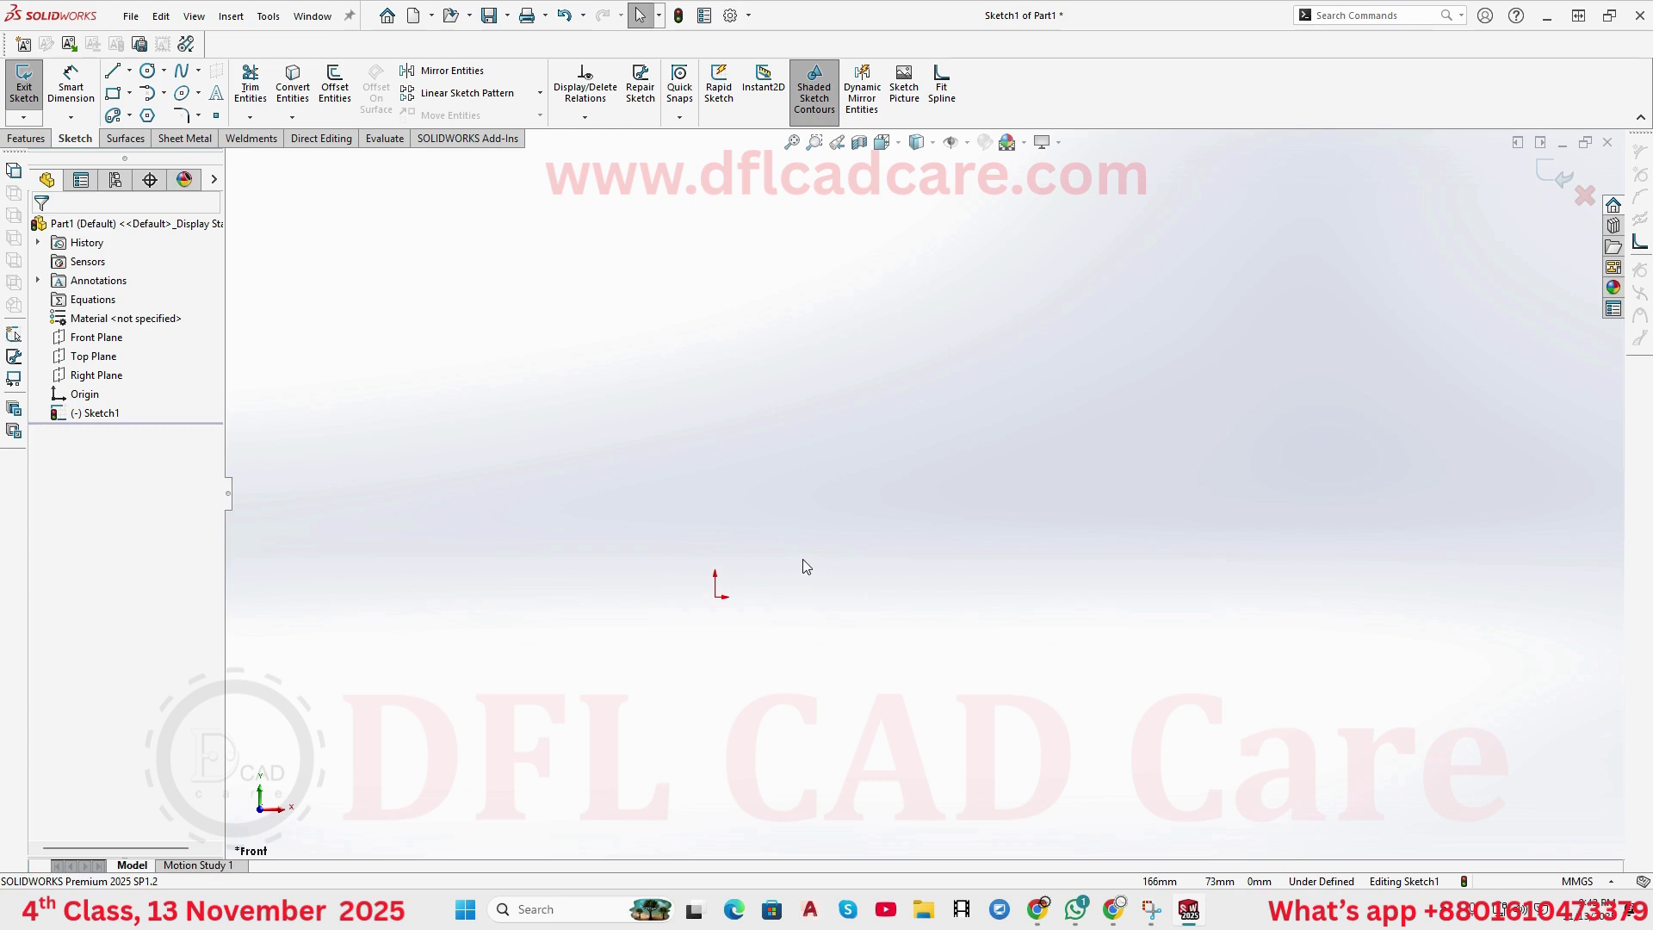
scroll(802, 551, up, 3)
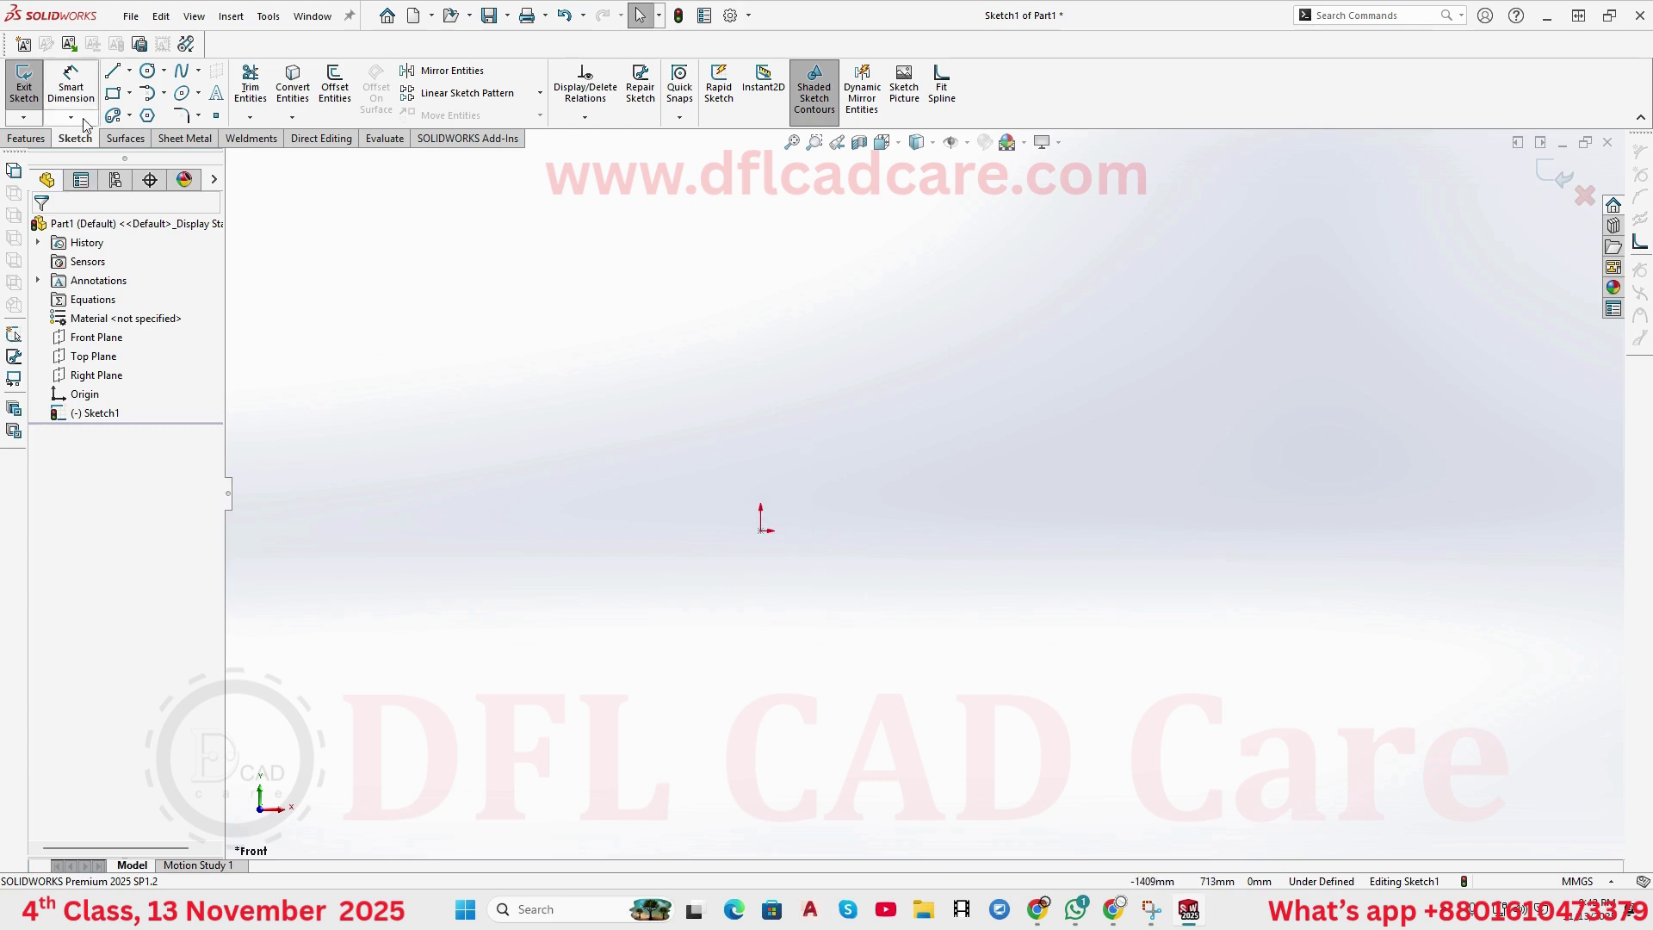
click(128, 73)
click(153, 114)
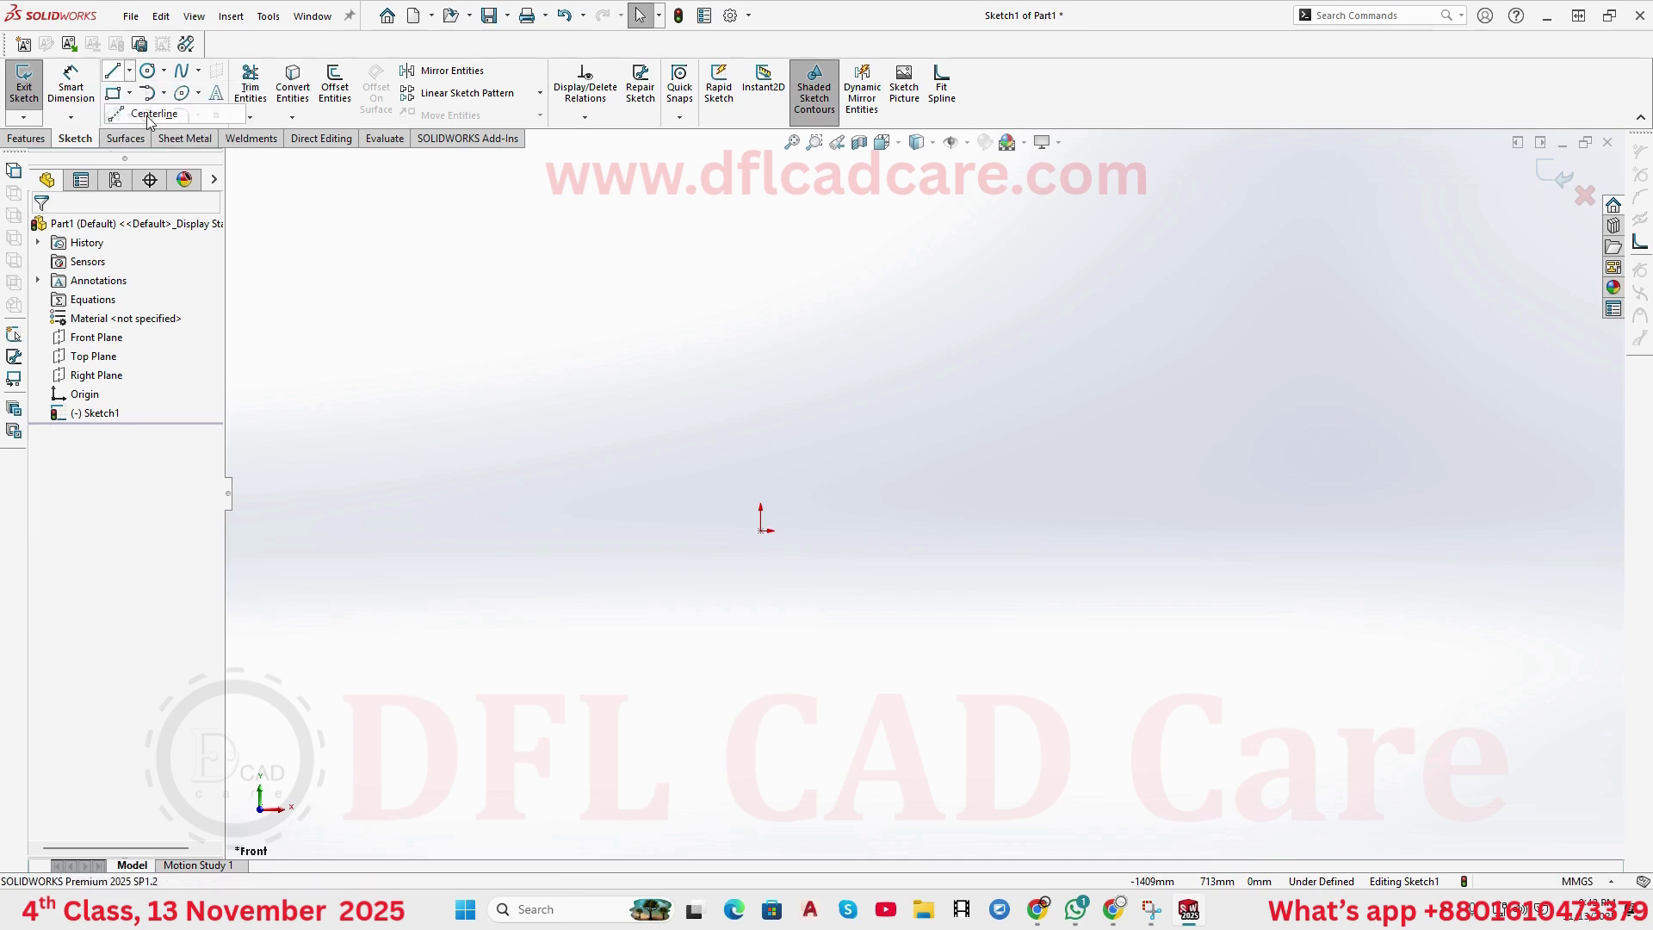
click(761, 530)
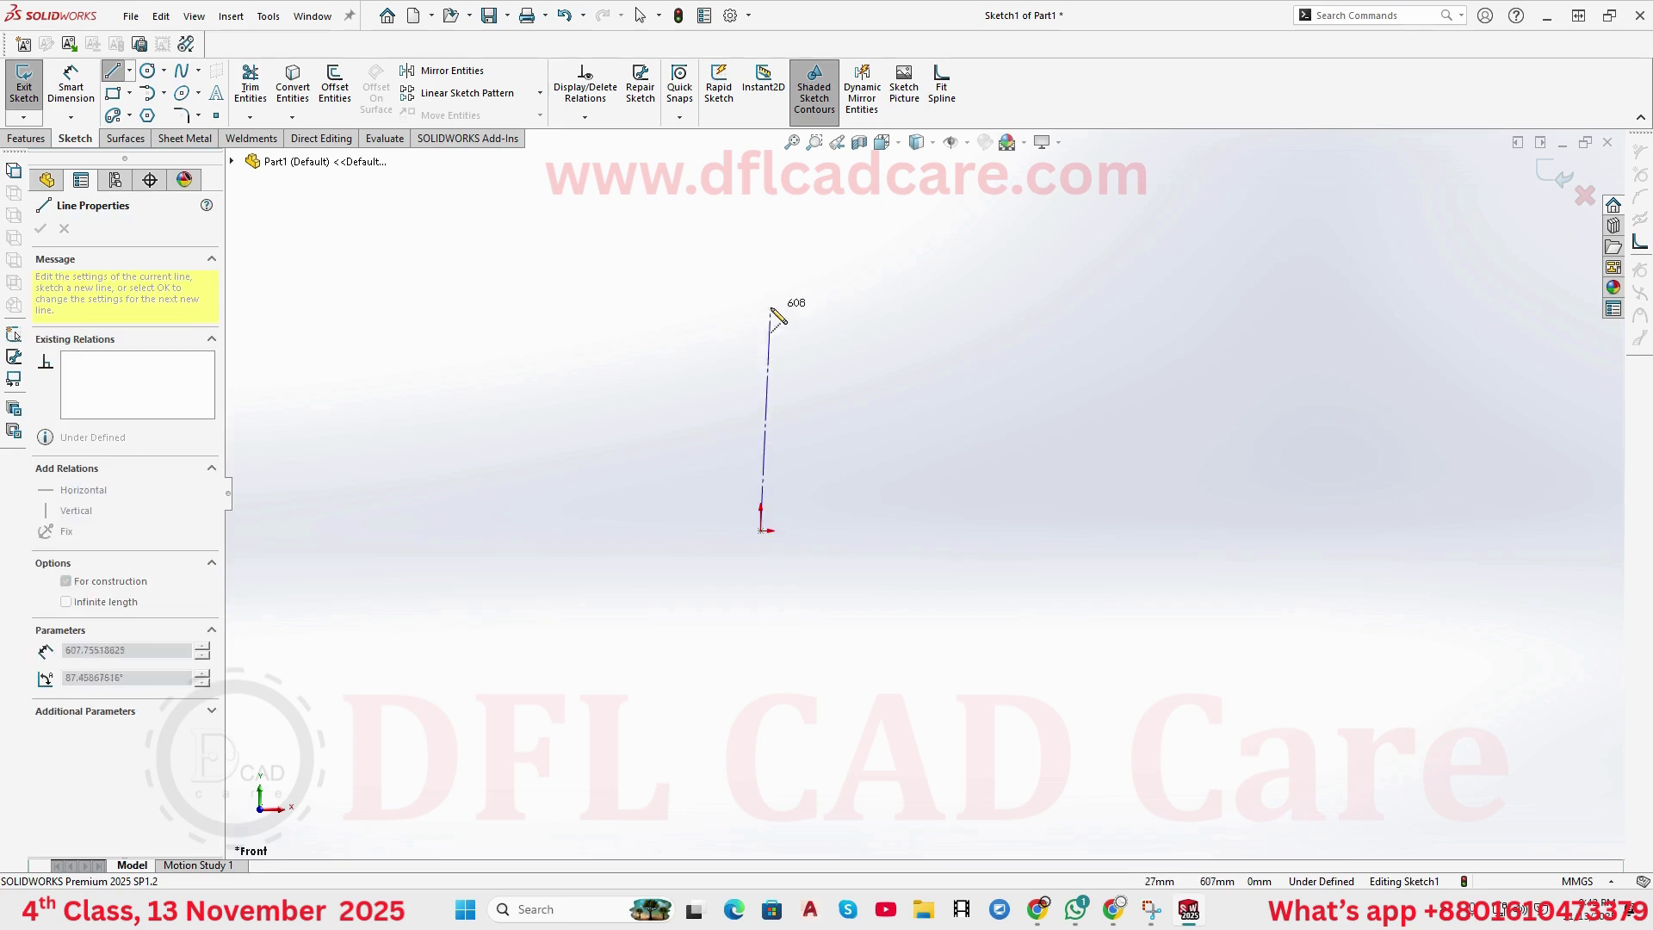
click(761, 229)
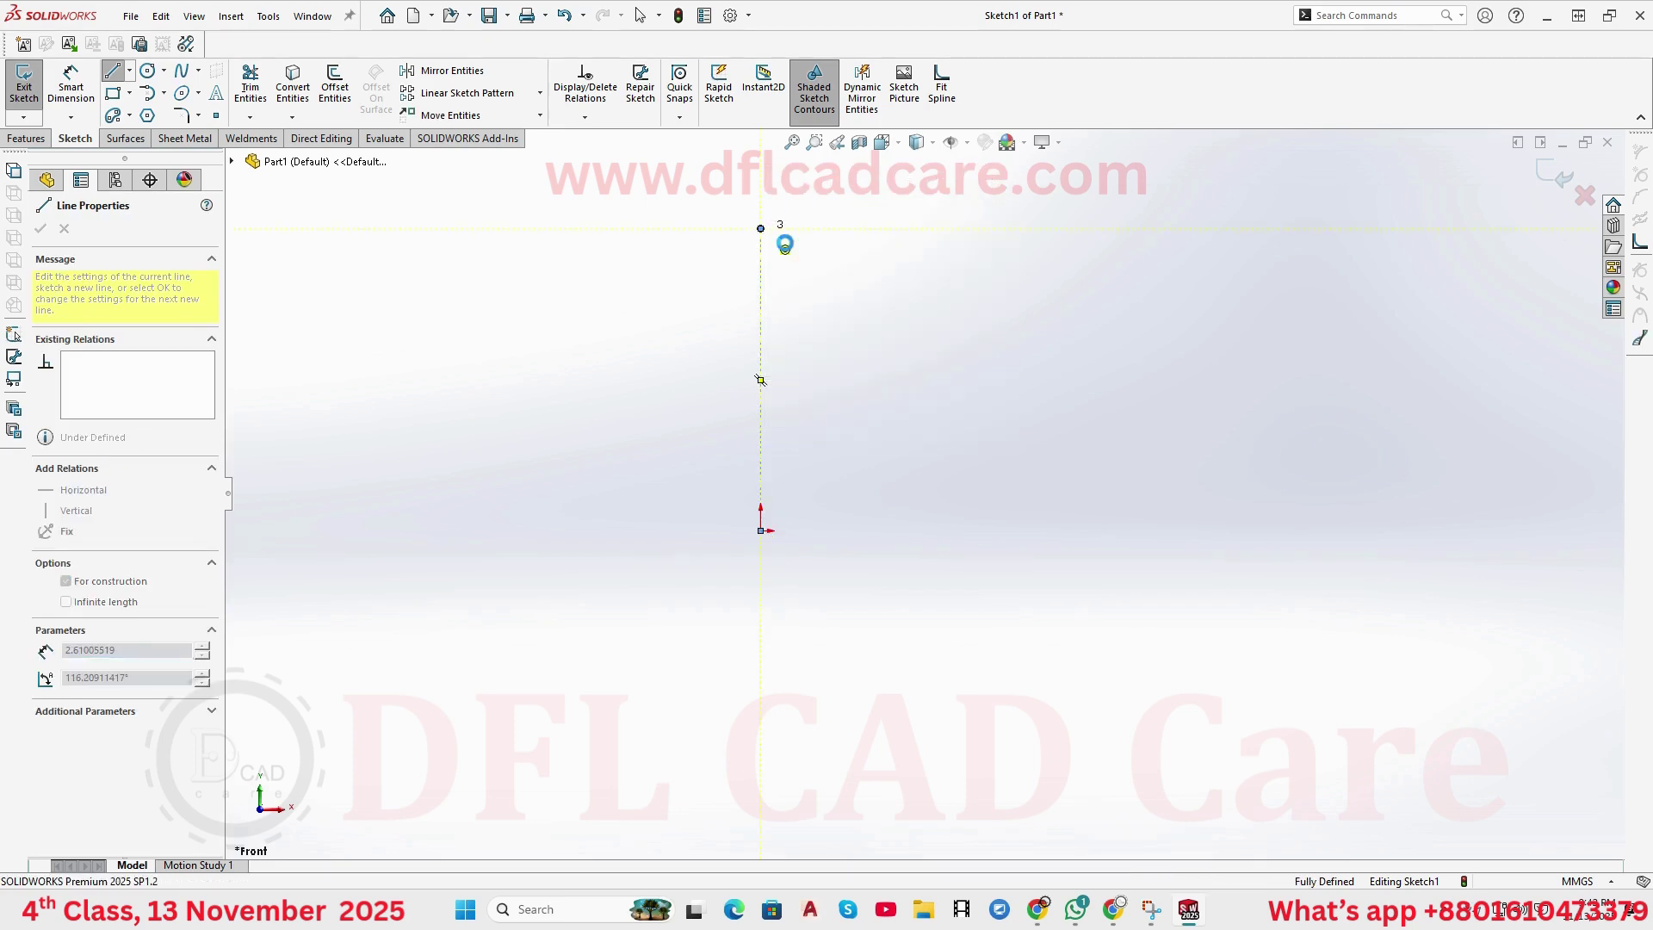
key(Escape)
- Draw two corner rectangles, one about 180 by 304 mm left of the centerline and a narrower one about 234 mm tall right of it
click(113, 93)
click(566, 285)
click(634, 397)
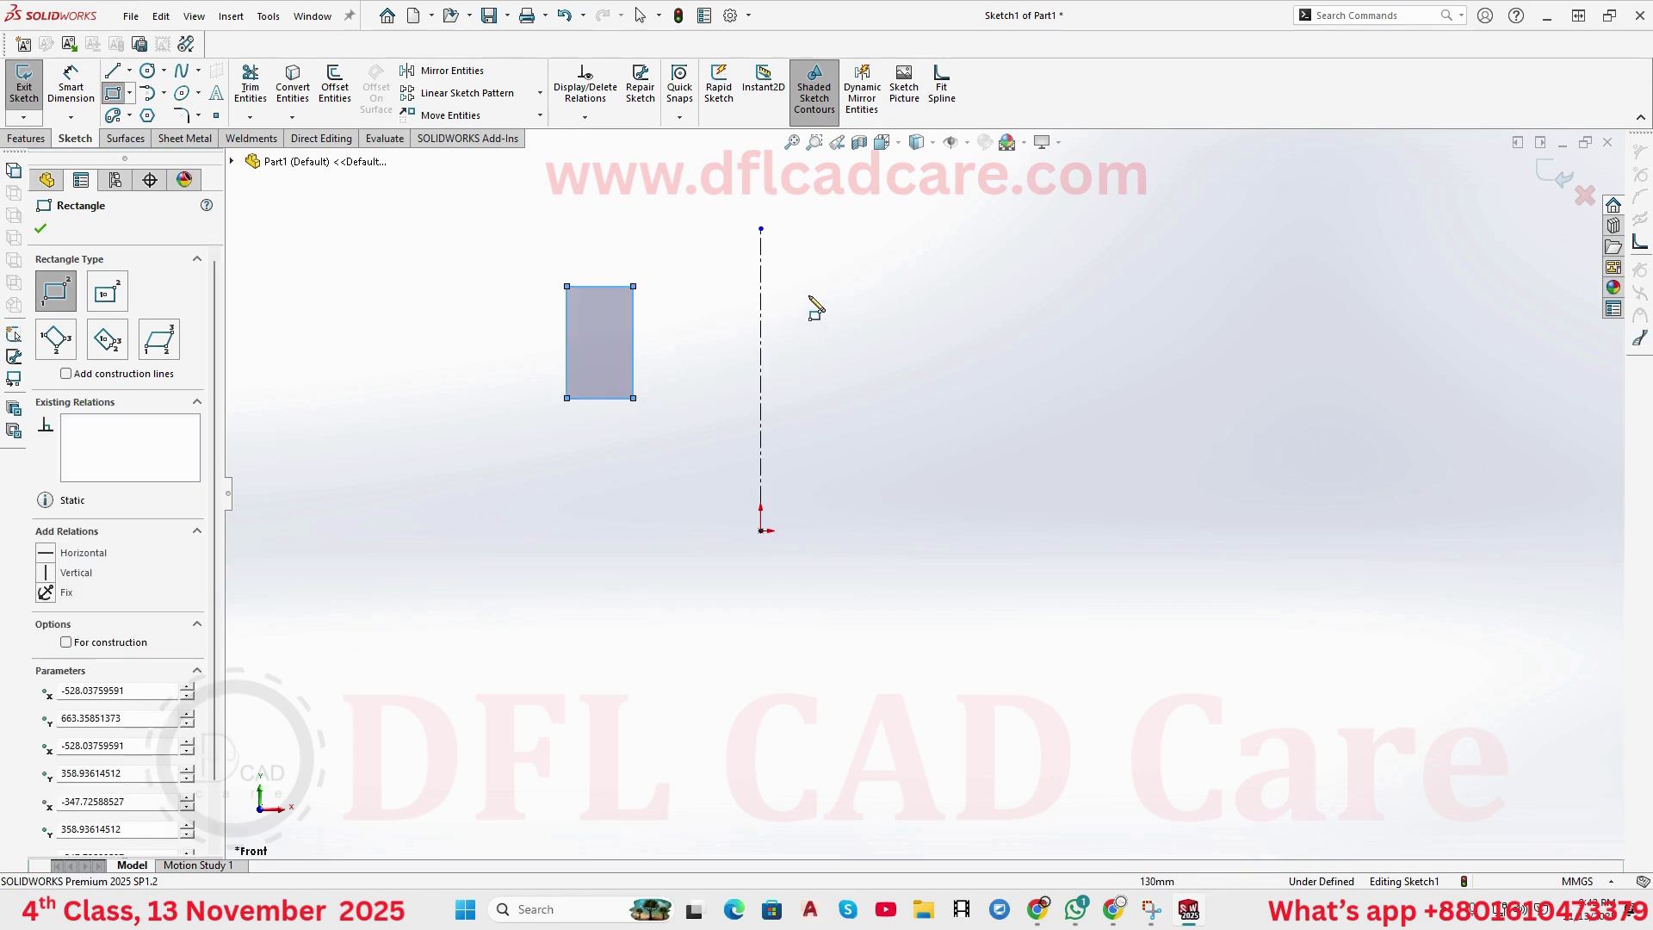
click(810, 286)
click(839, 372)
right_click(890, 317)
click(912, 320)
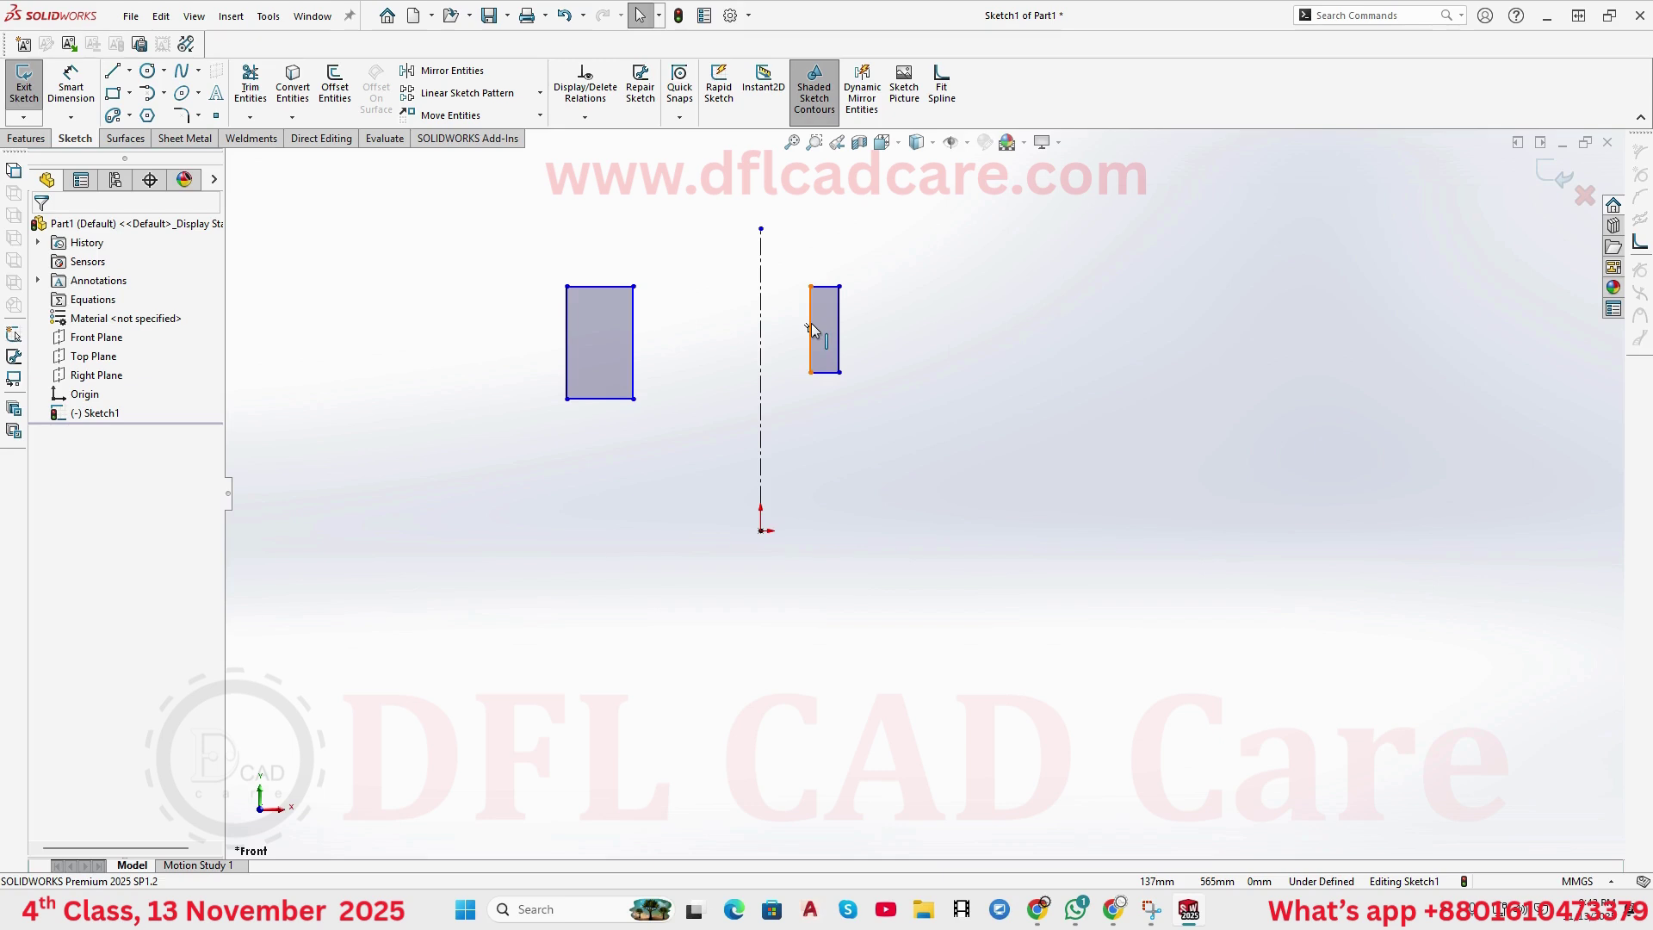
- Add a Symmetric relation between the inner vertical edges of the two rectangles about the vertical centerline
click(586, 120)
click(603, 155)
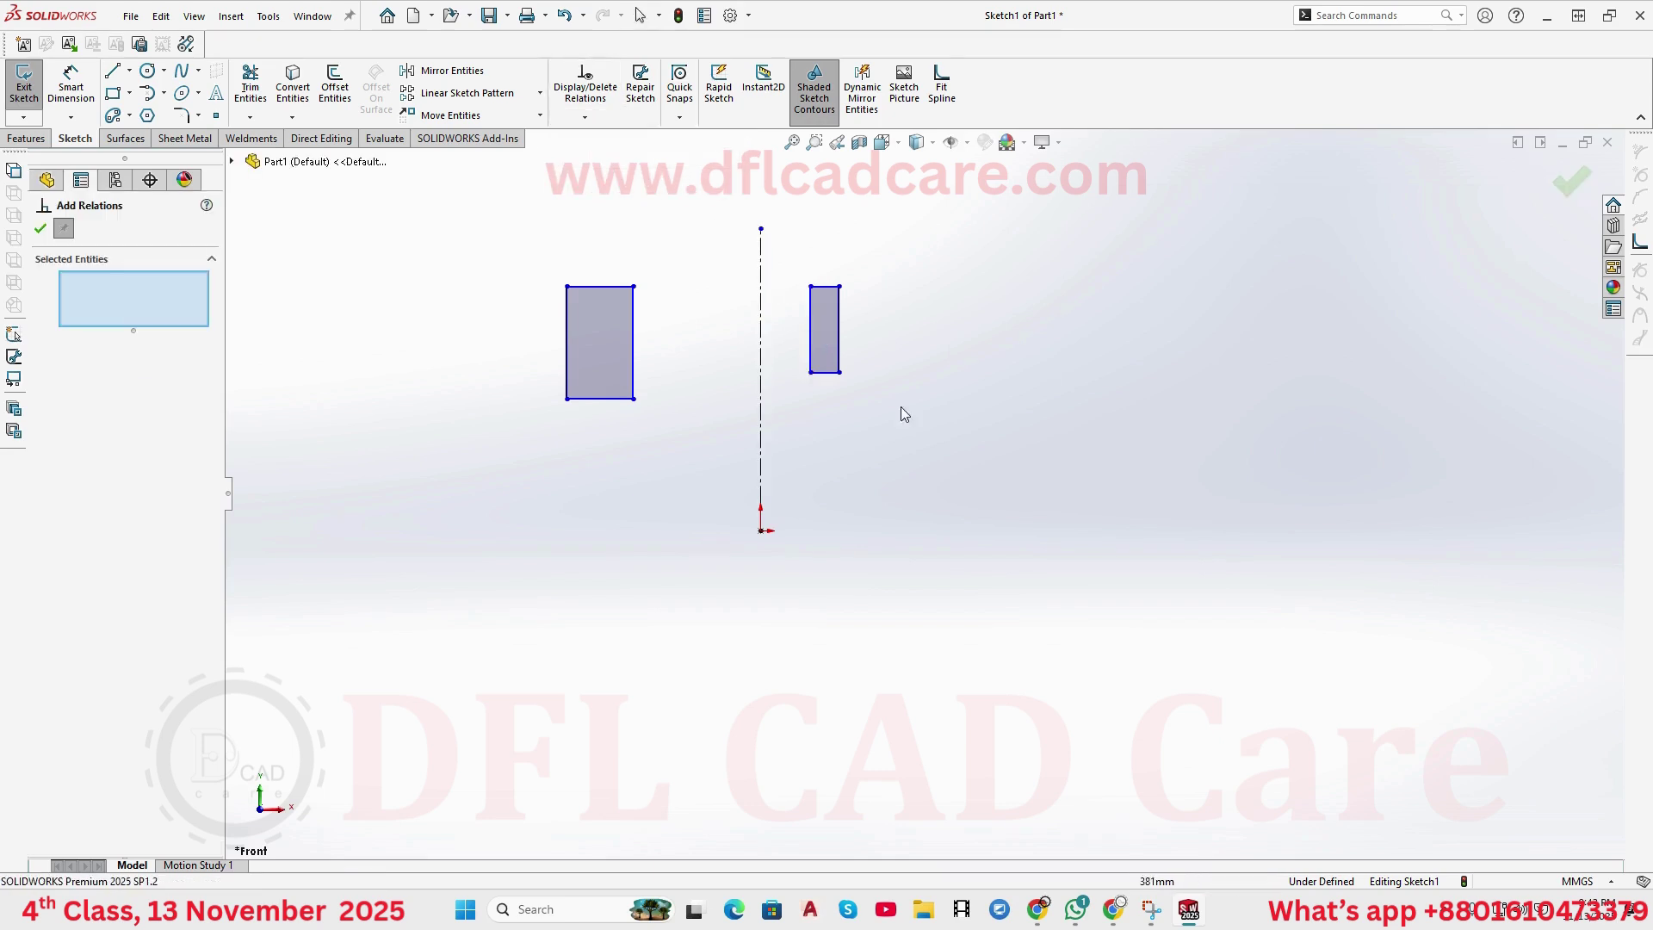
click(811, 323)
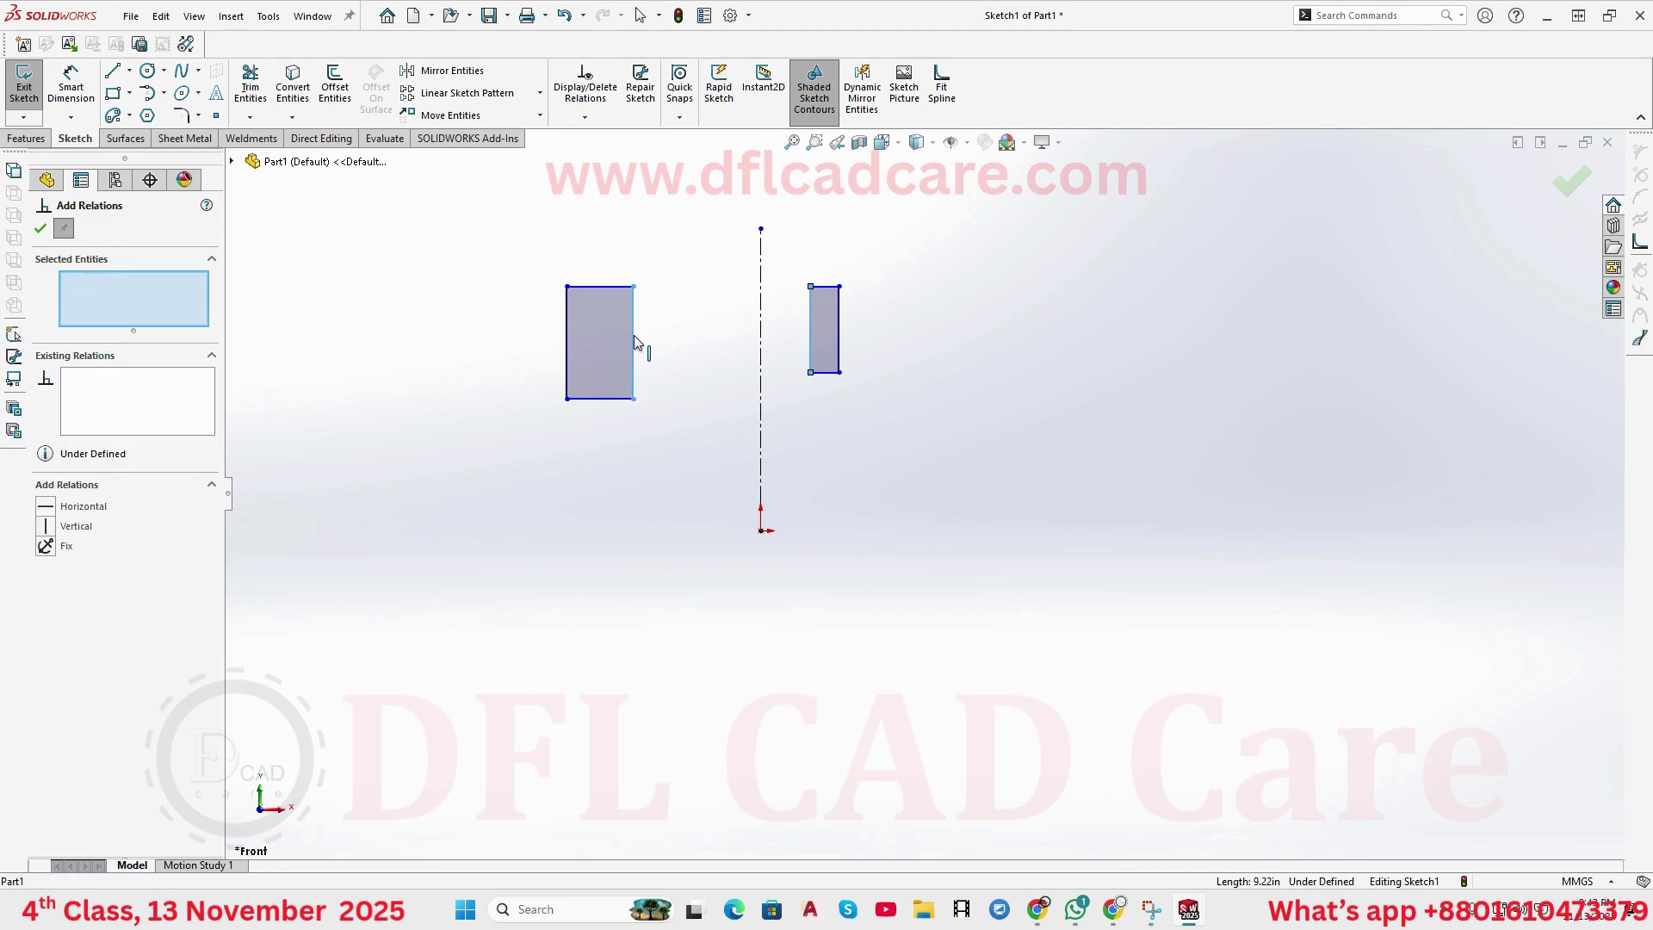
click(634, 336)
click(761, 323)
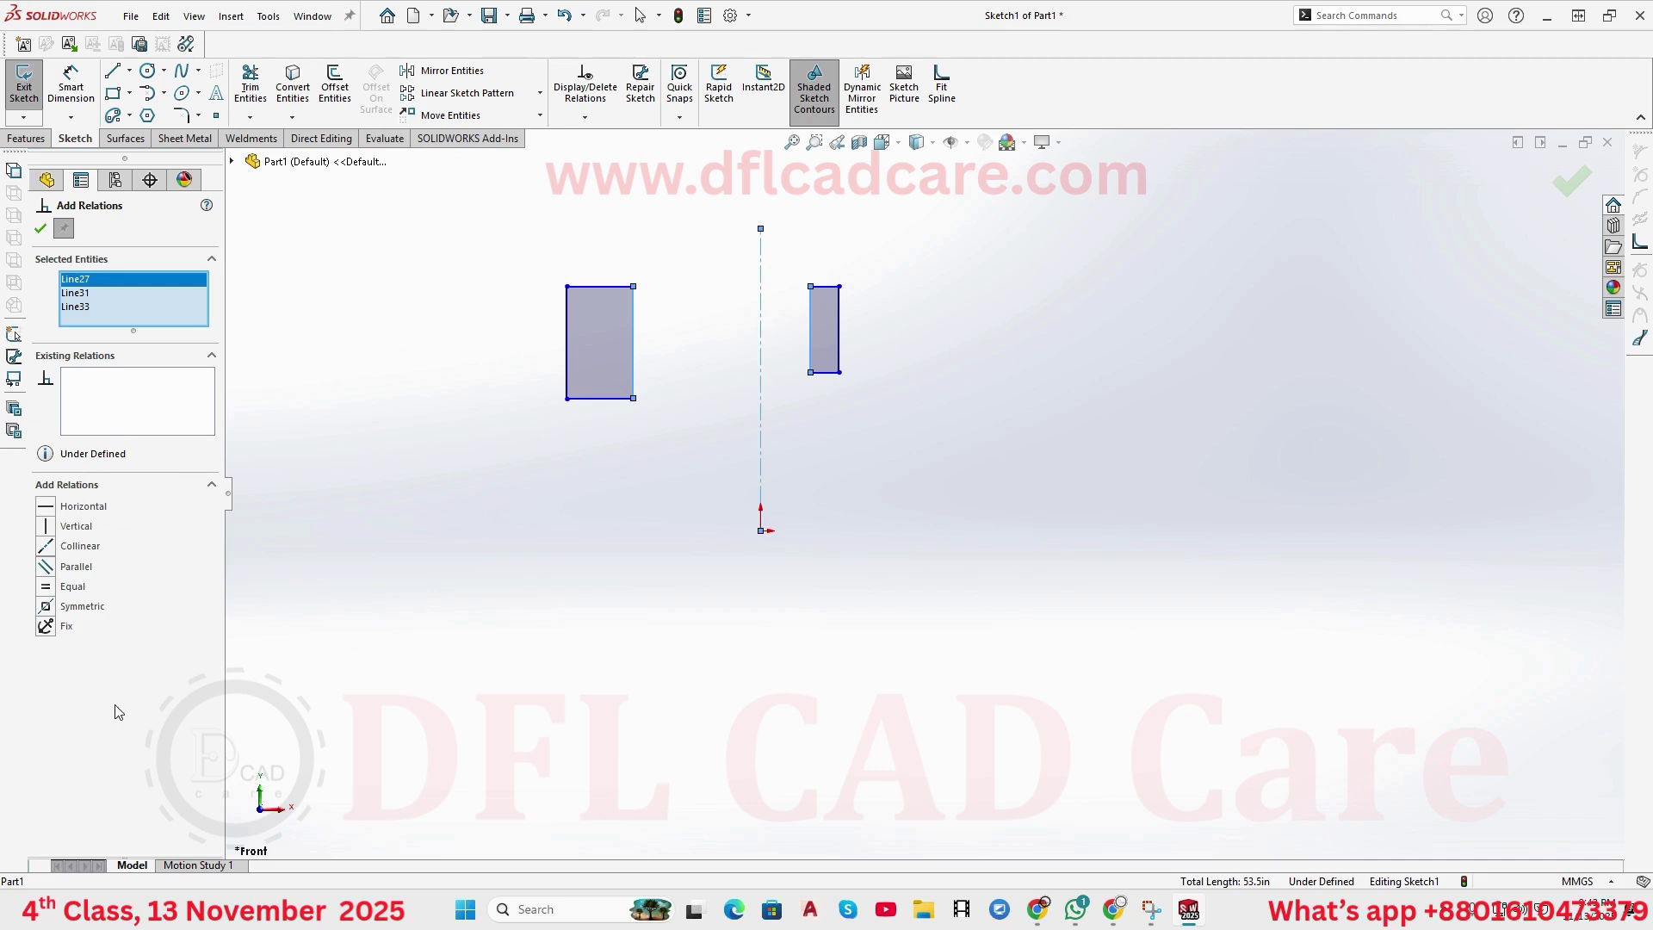
click(49, 610)
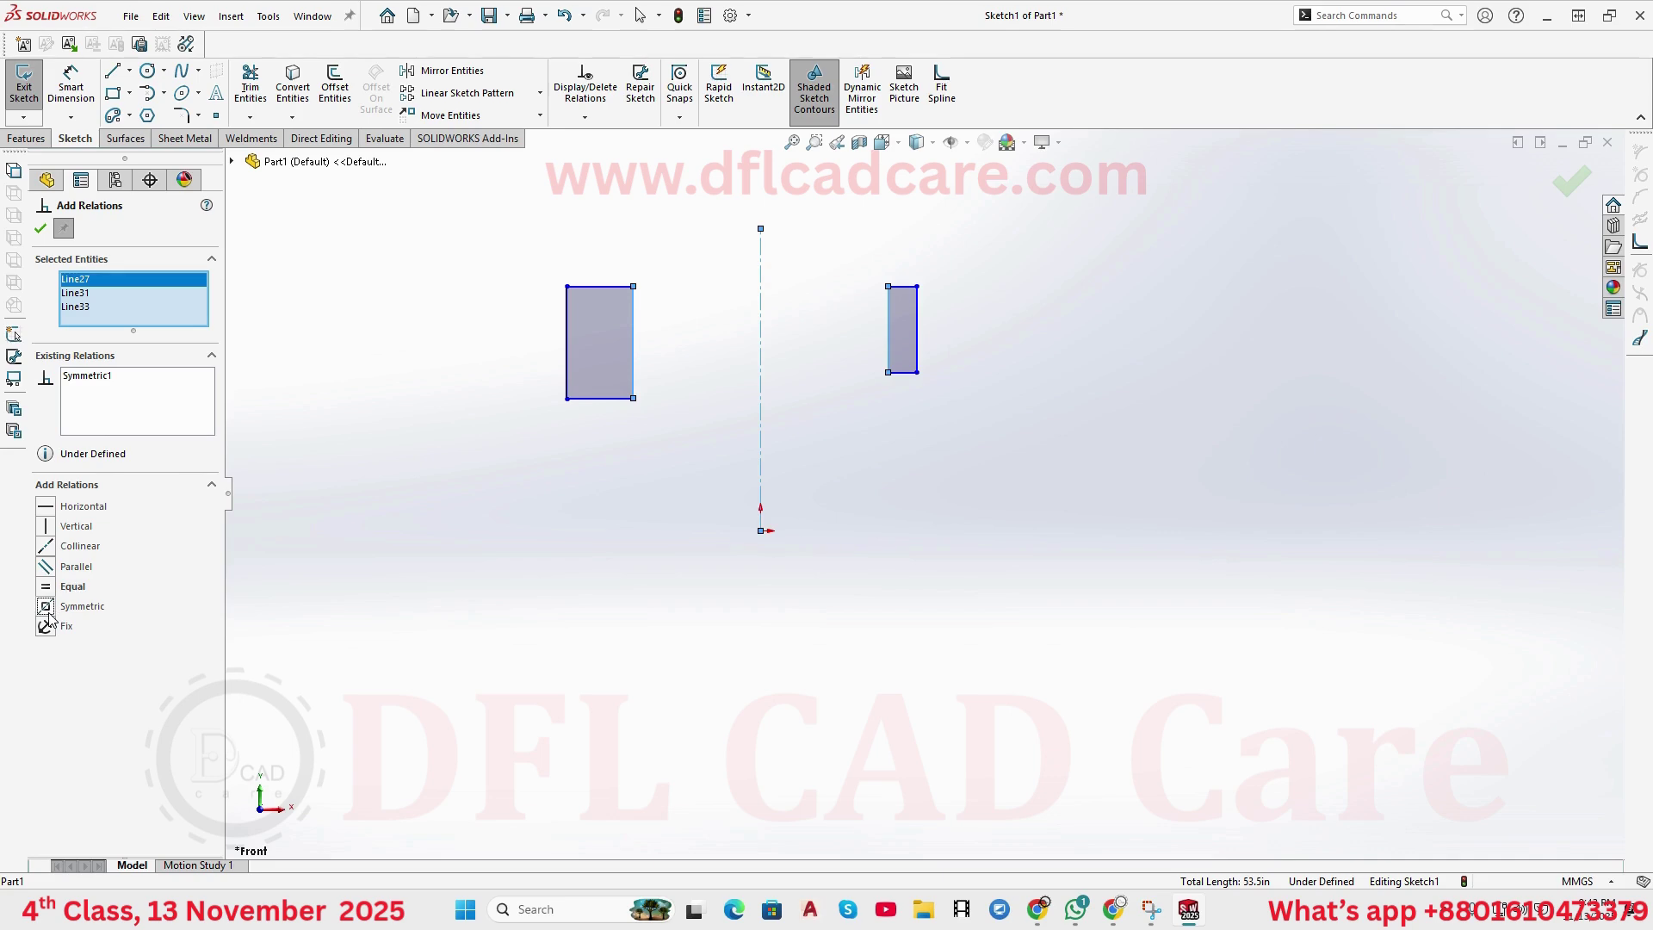
click(41, 228)
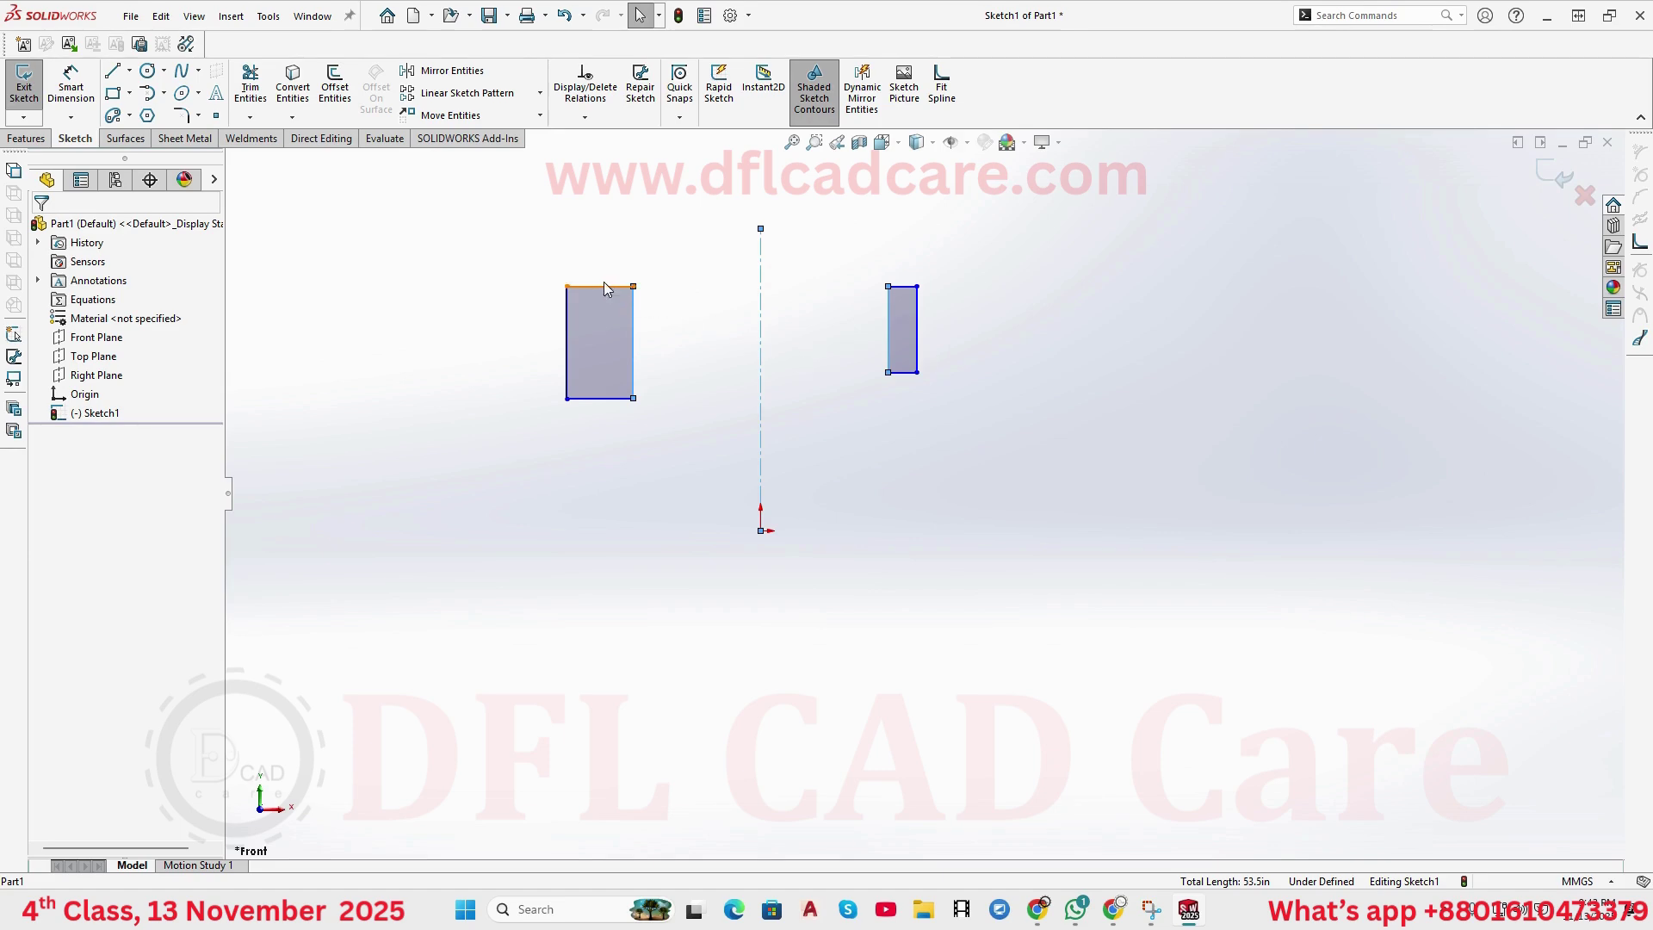
- Make the outer vertical edges of the two rectangles symmetric about the vertical centerline
click(566, 334)
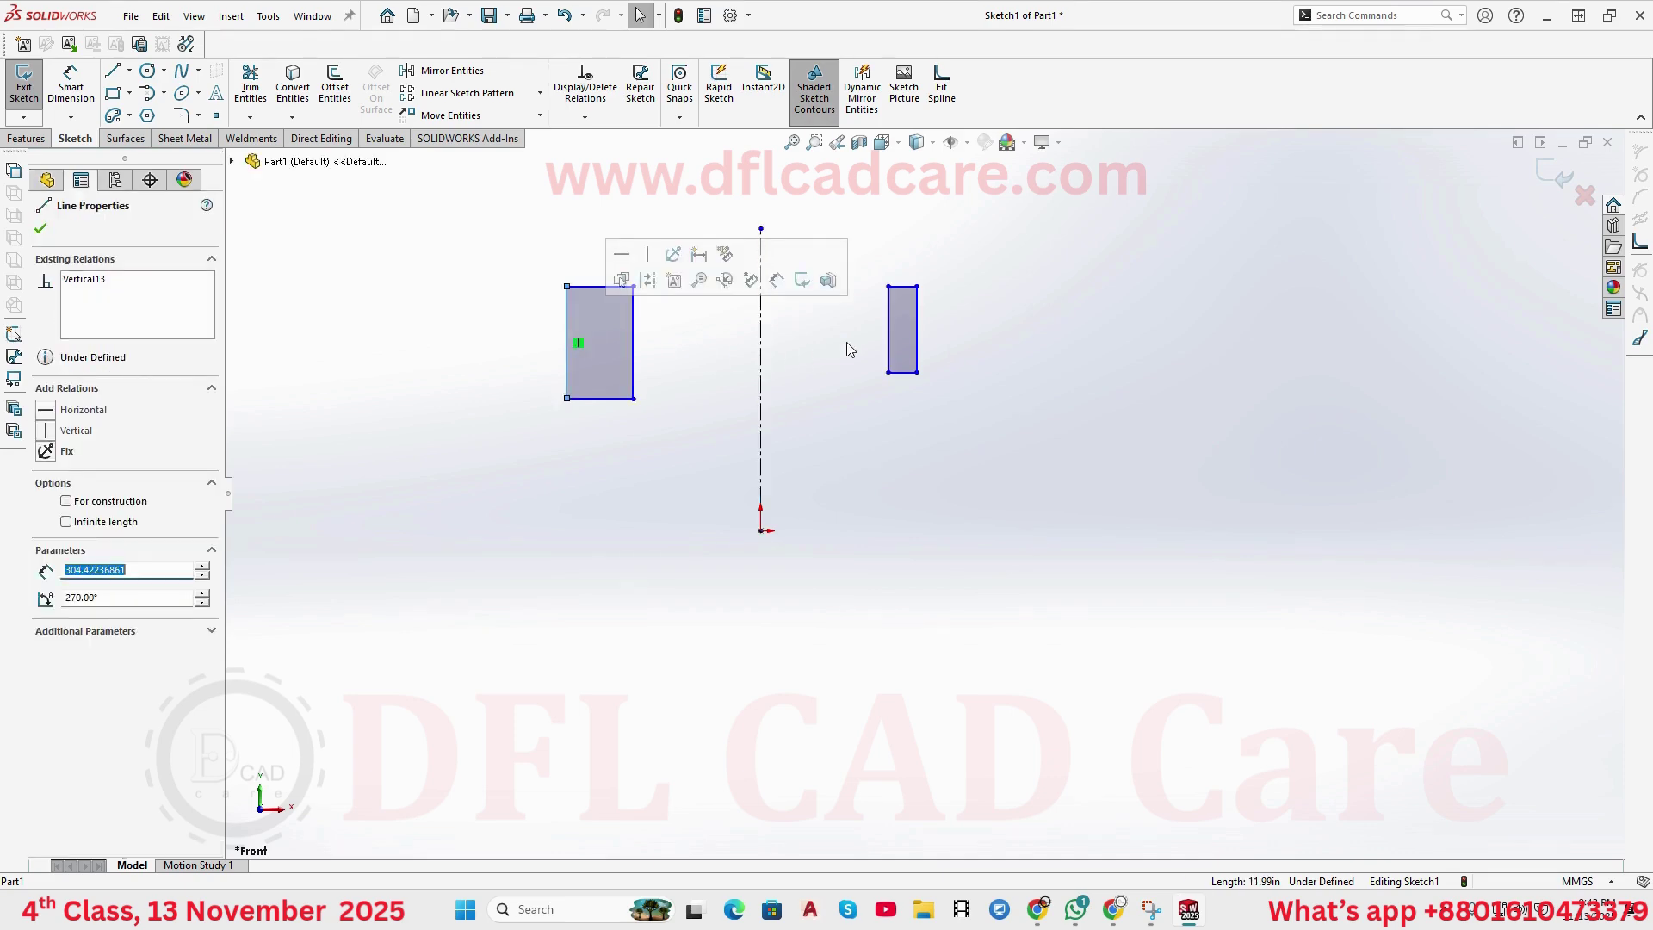
ctrl+click(917, 334)
ctrl+click(762, 358)
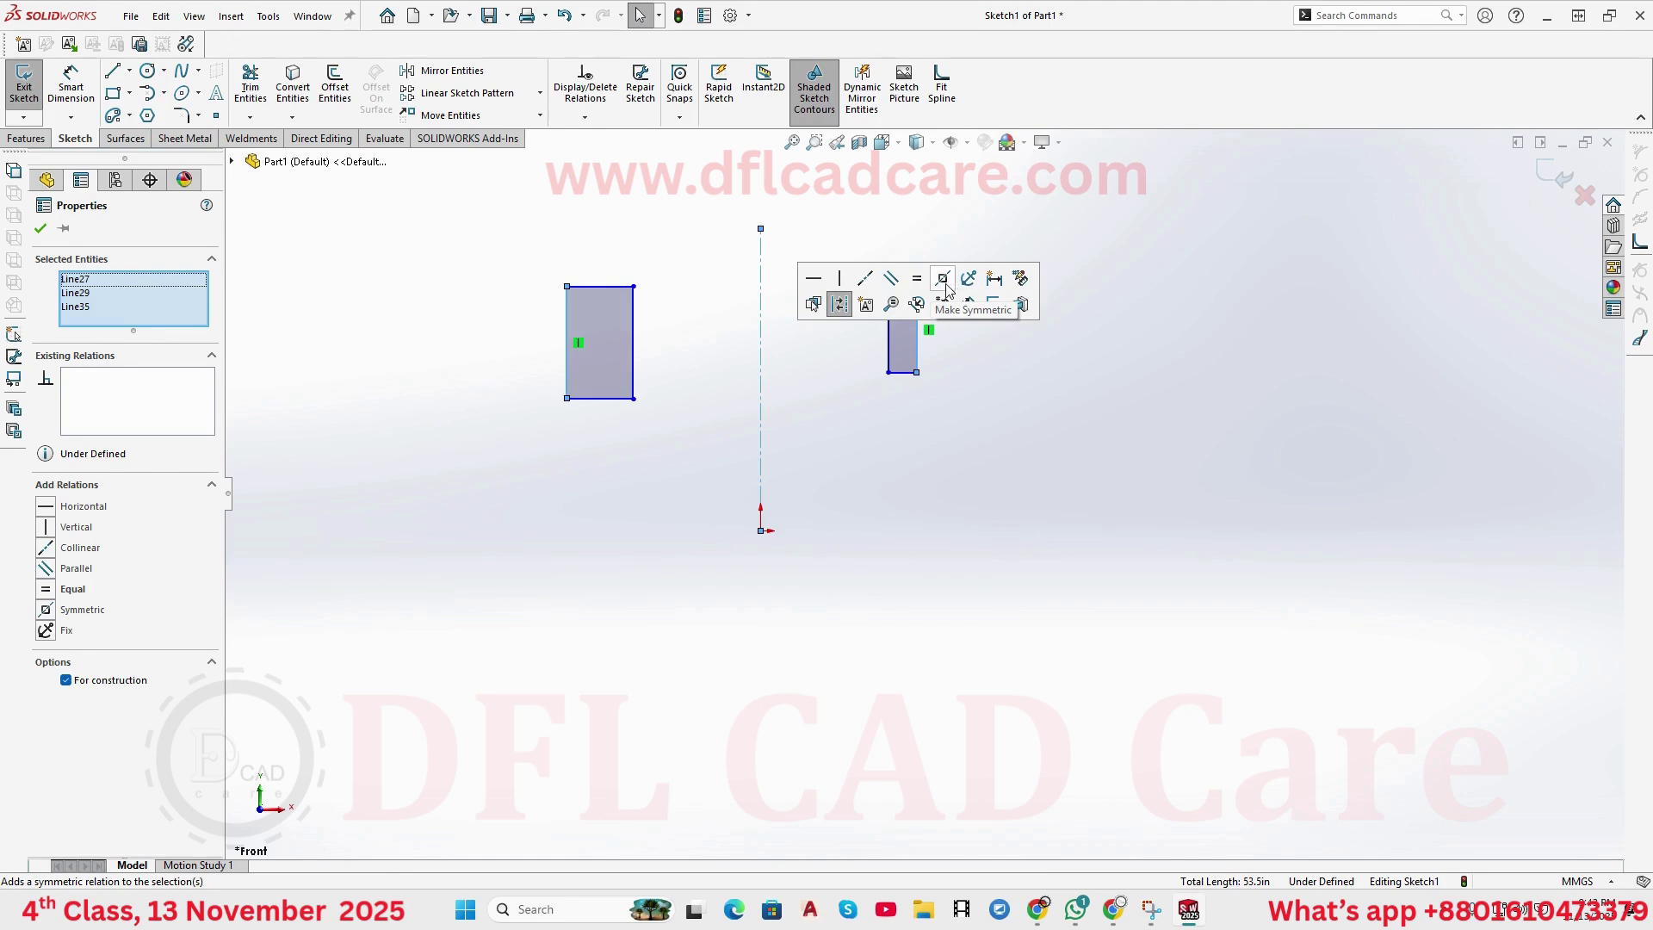
click(46, 610)
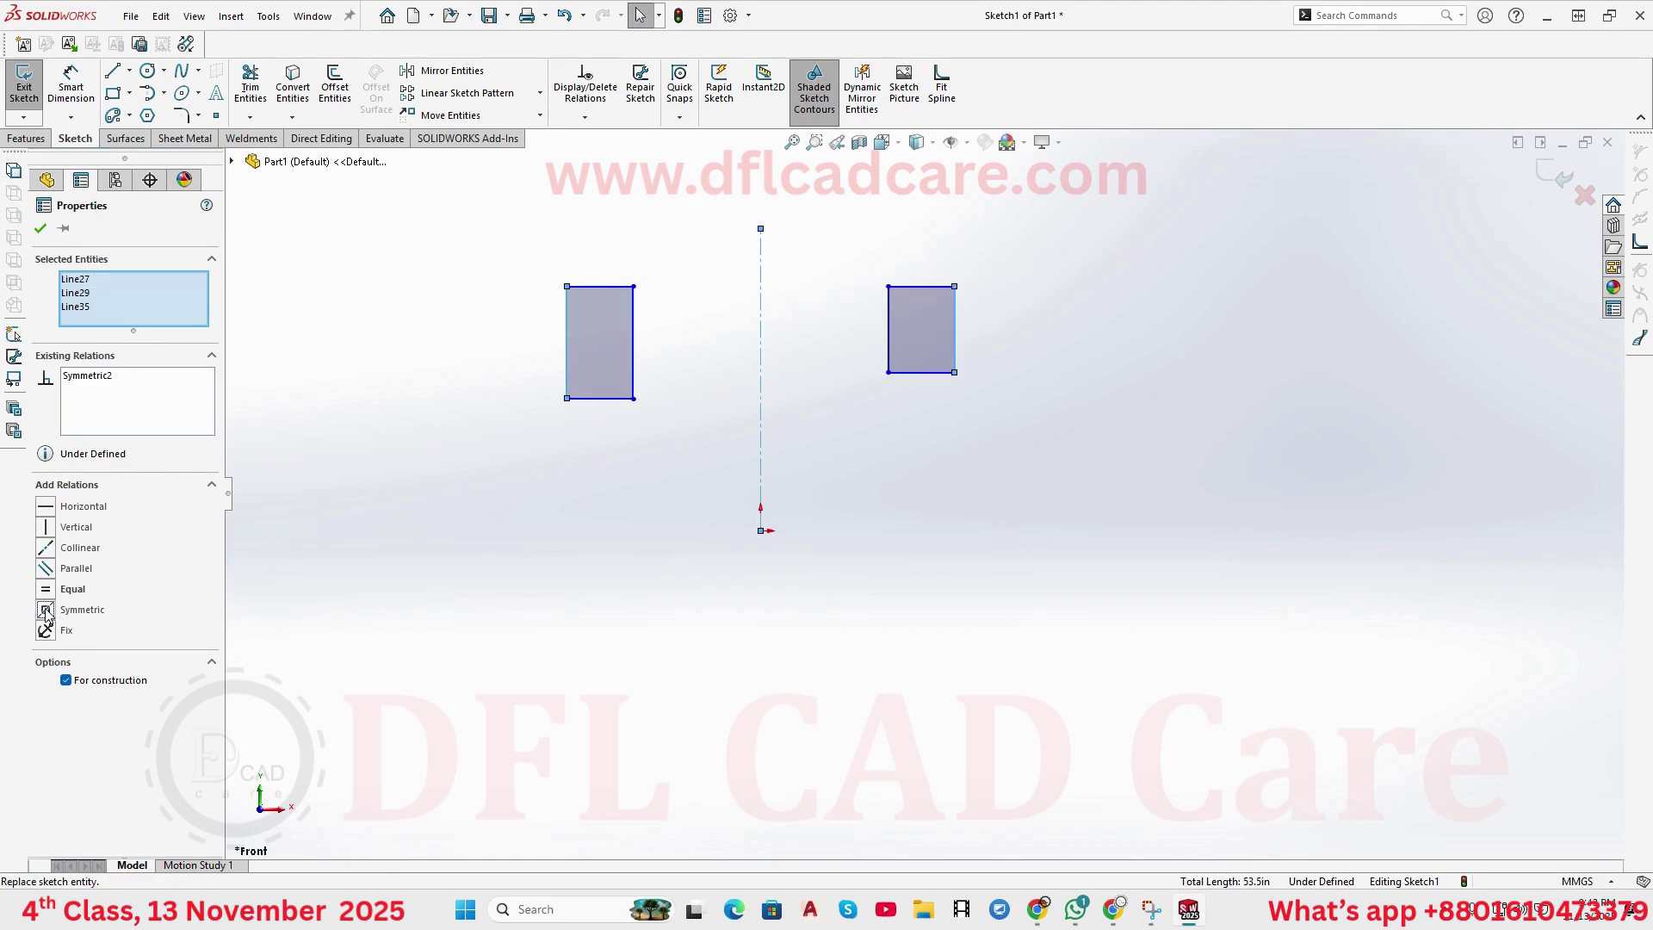
click(41, 228)
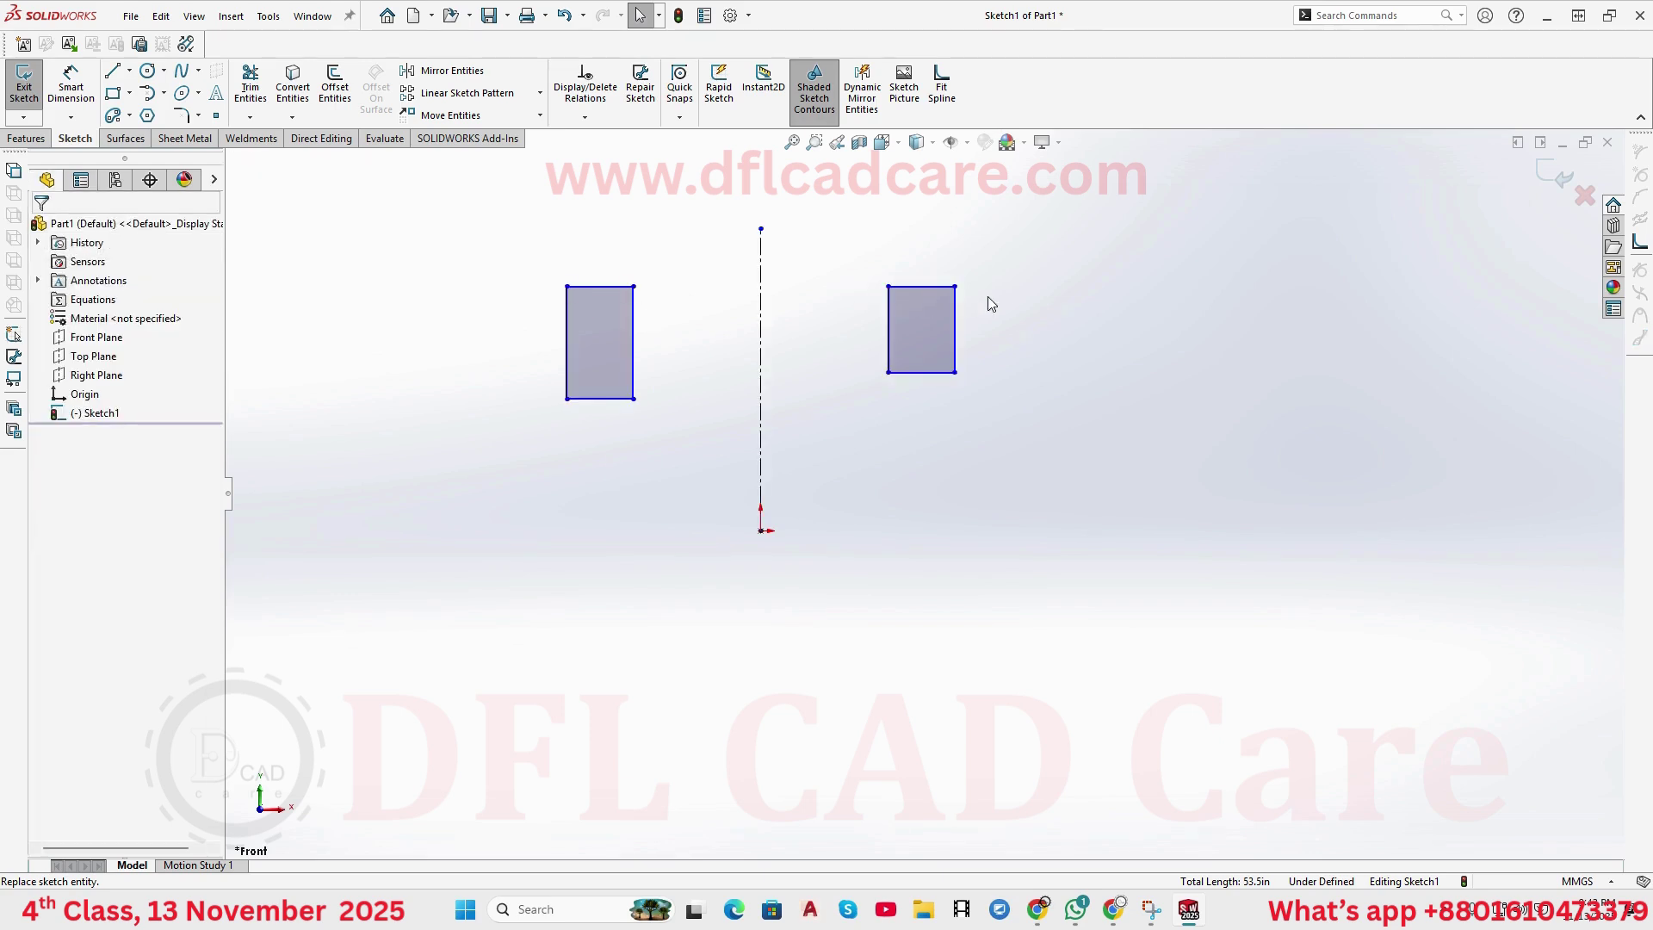
- Dimension the distance from the right rectangle's outer edge to the vertical centerline and set it to 500 mm
key(d)
click(954, 353)
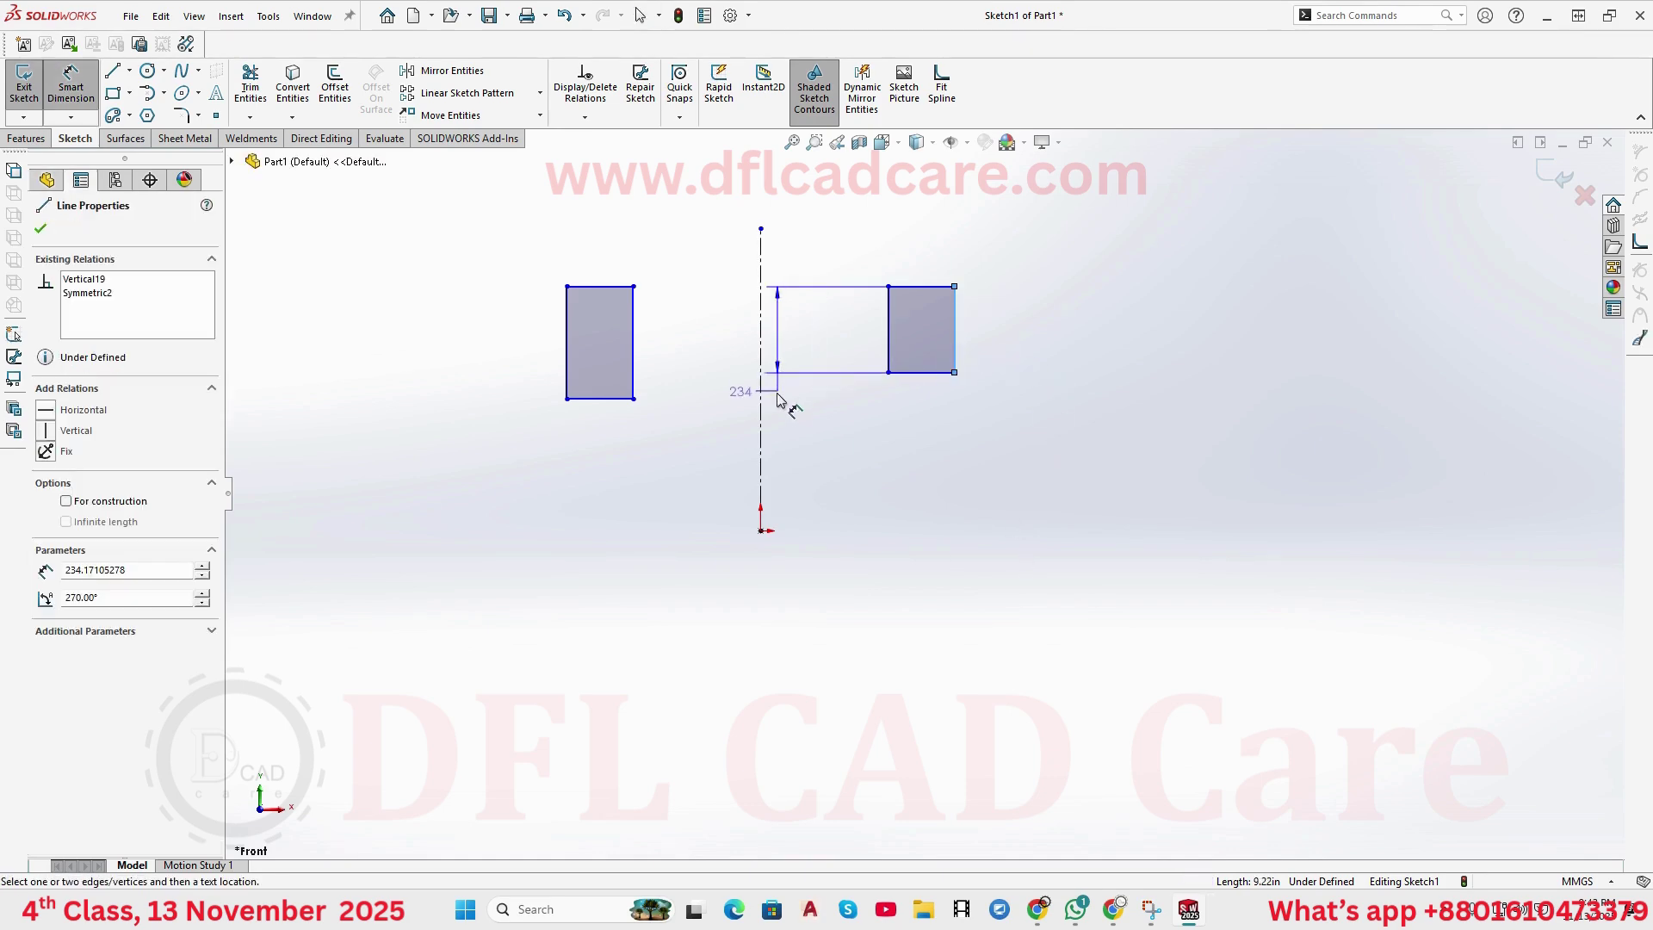
click(761, 418)
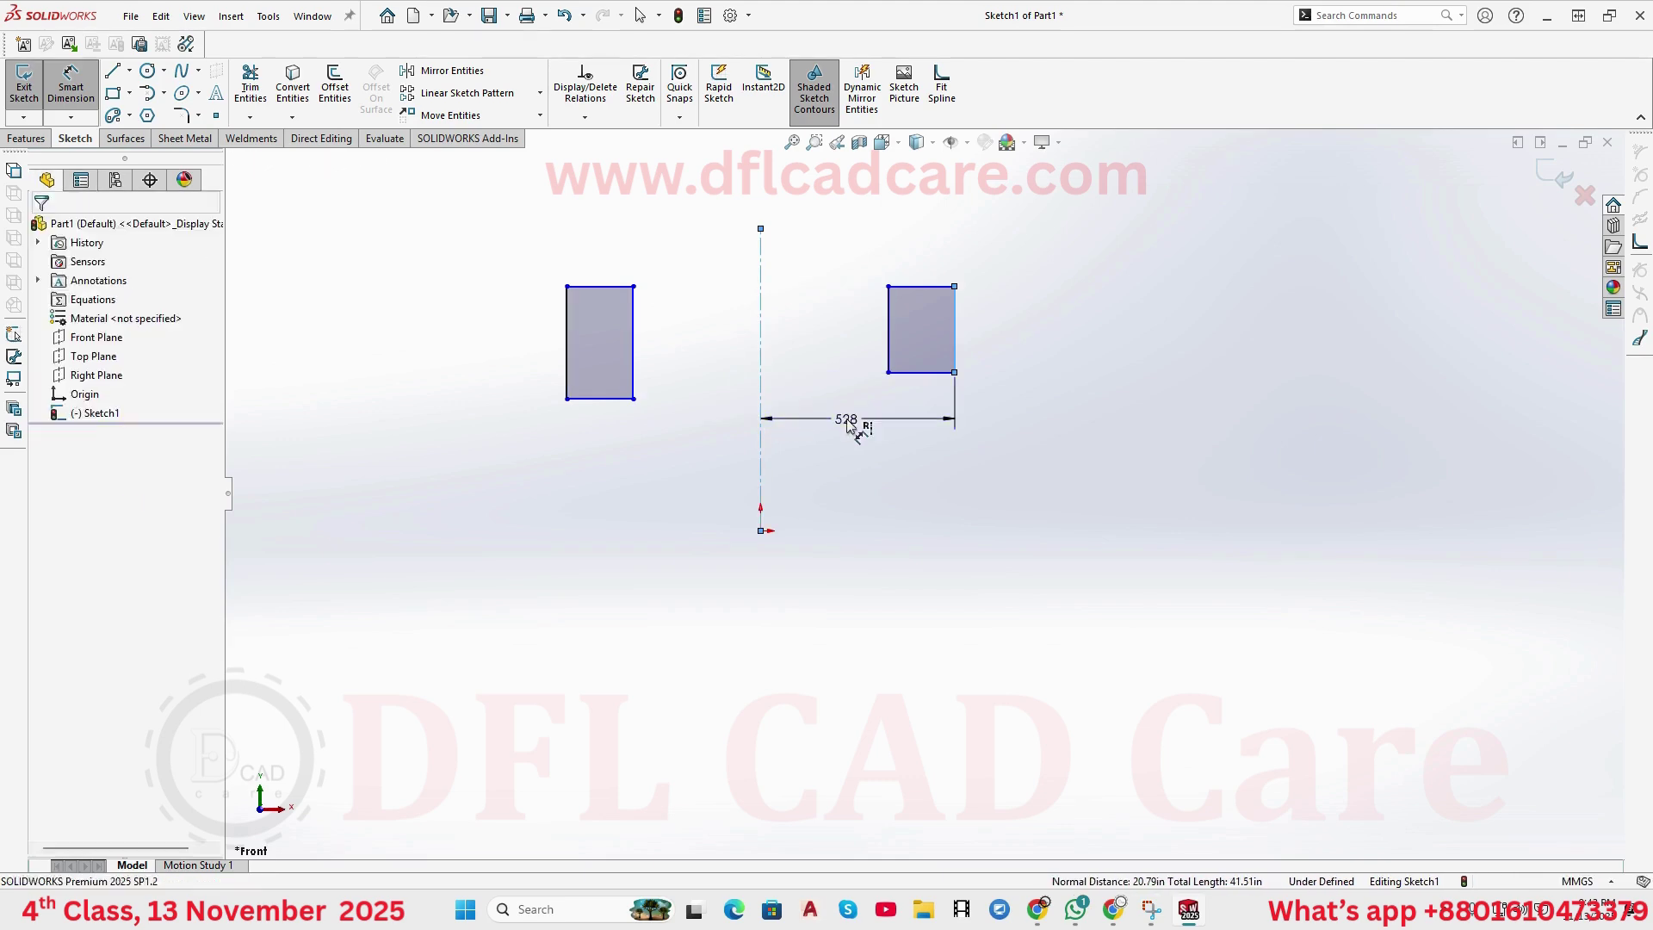
click(856, 422)
text(500)
key(Return)
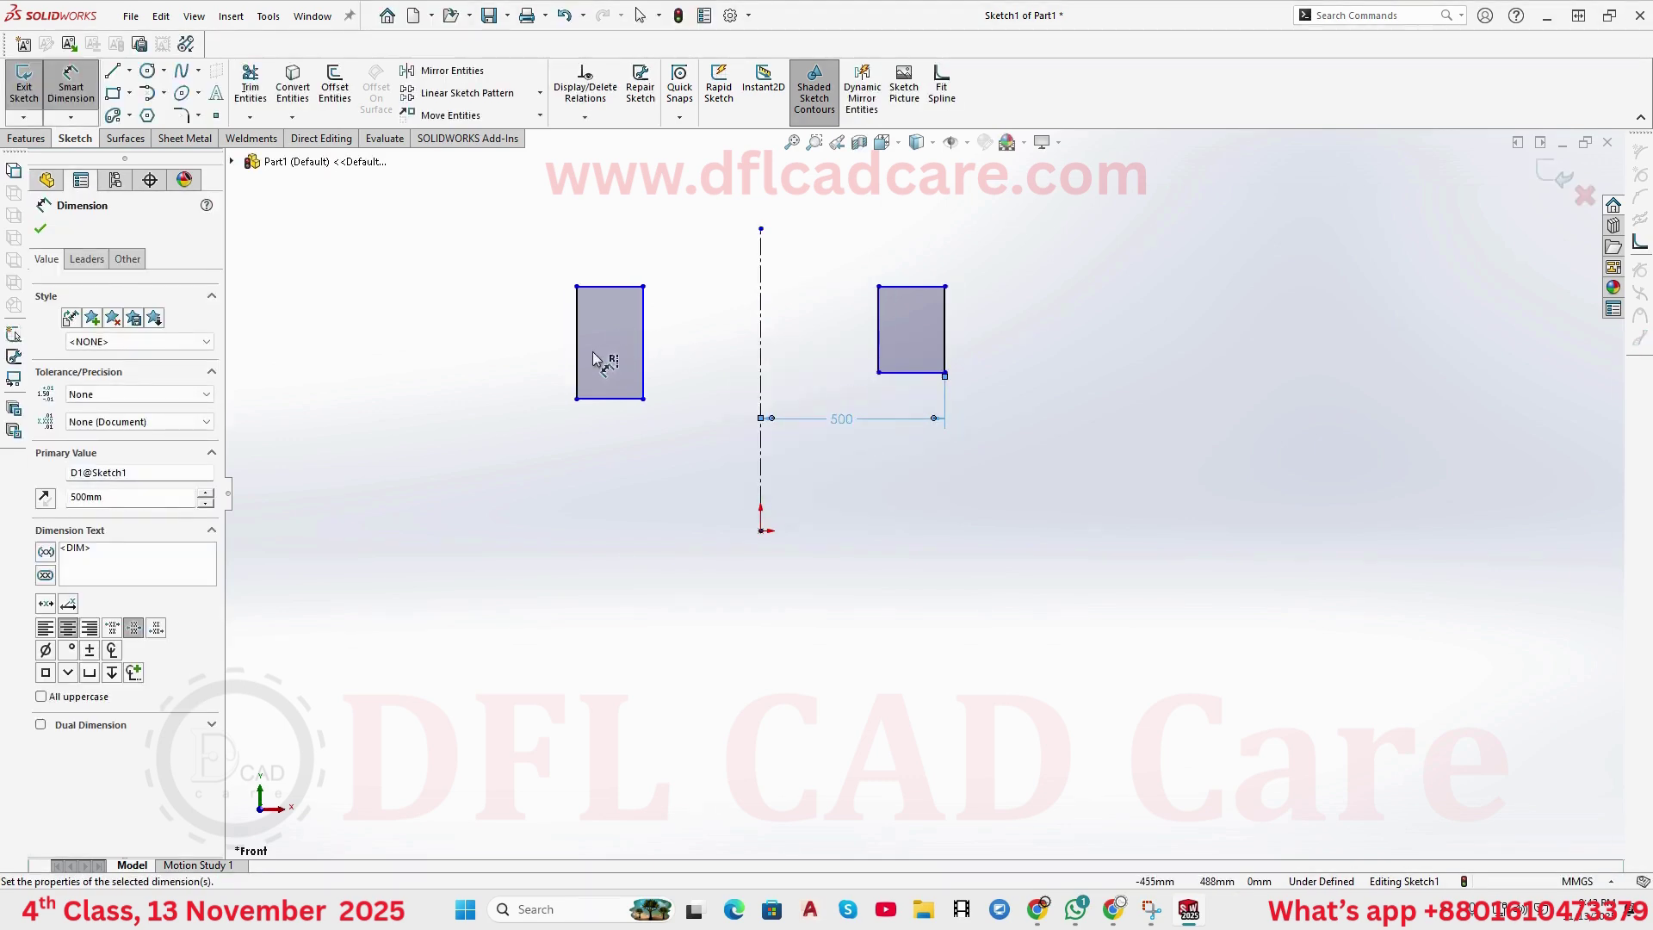
- Check the distance from the left rectangle's outer edge to the vertical centerline with Smart Dimension, without placing it
click(577, 368)
click(761, 437)
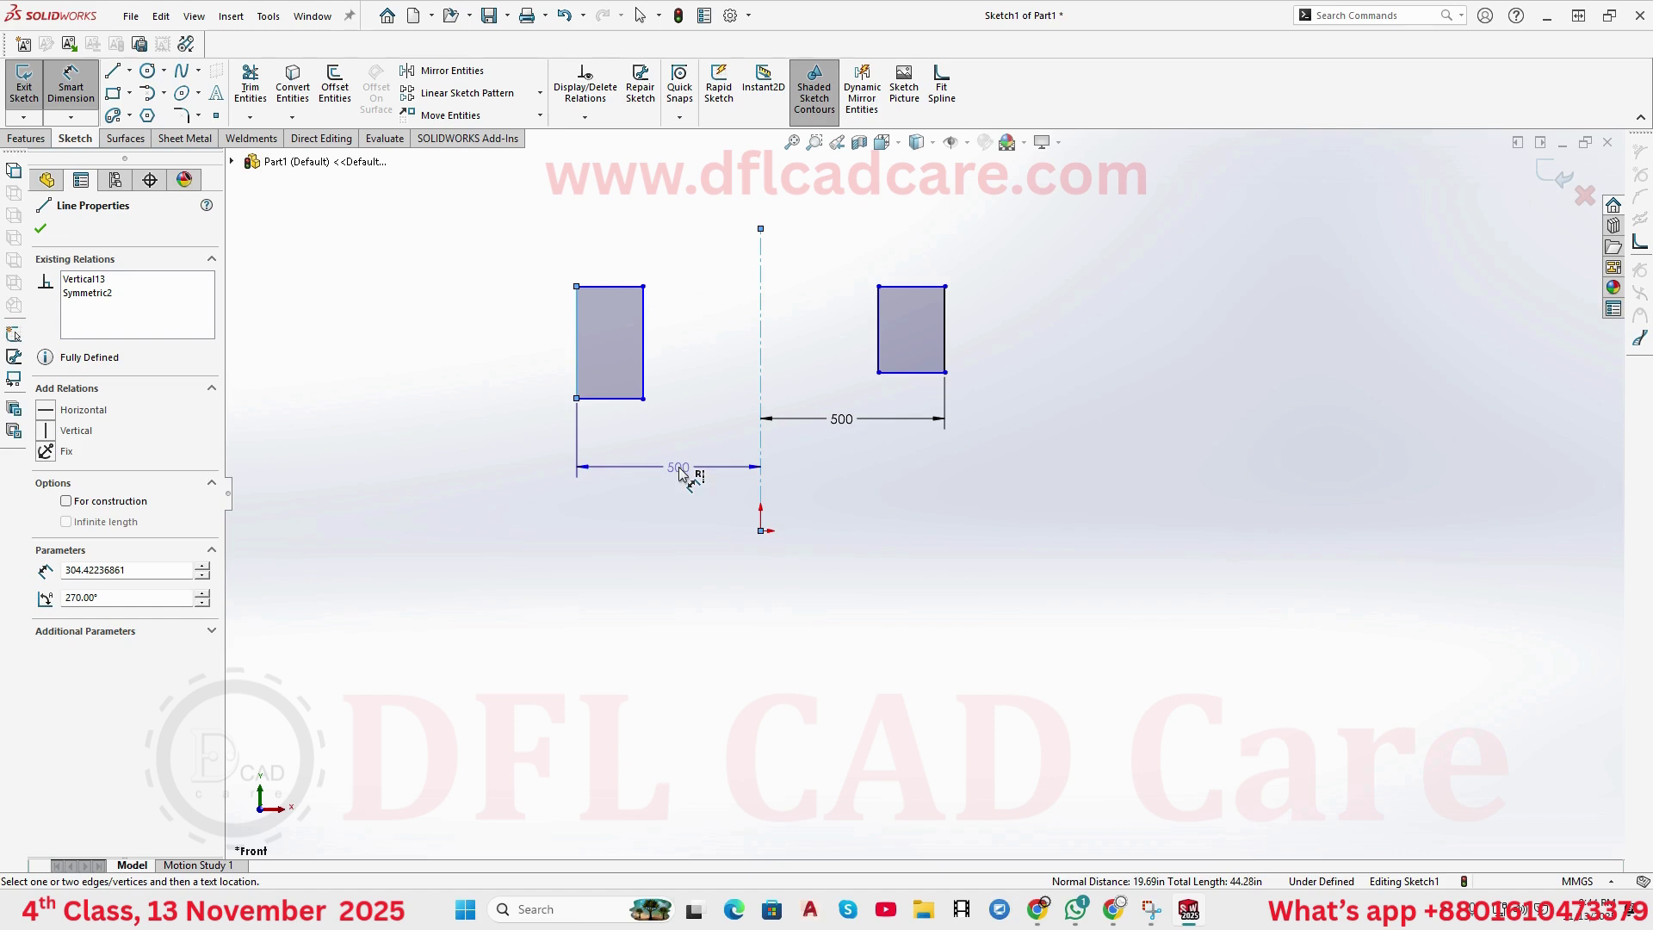
key(Escape)
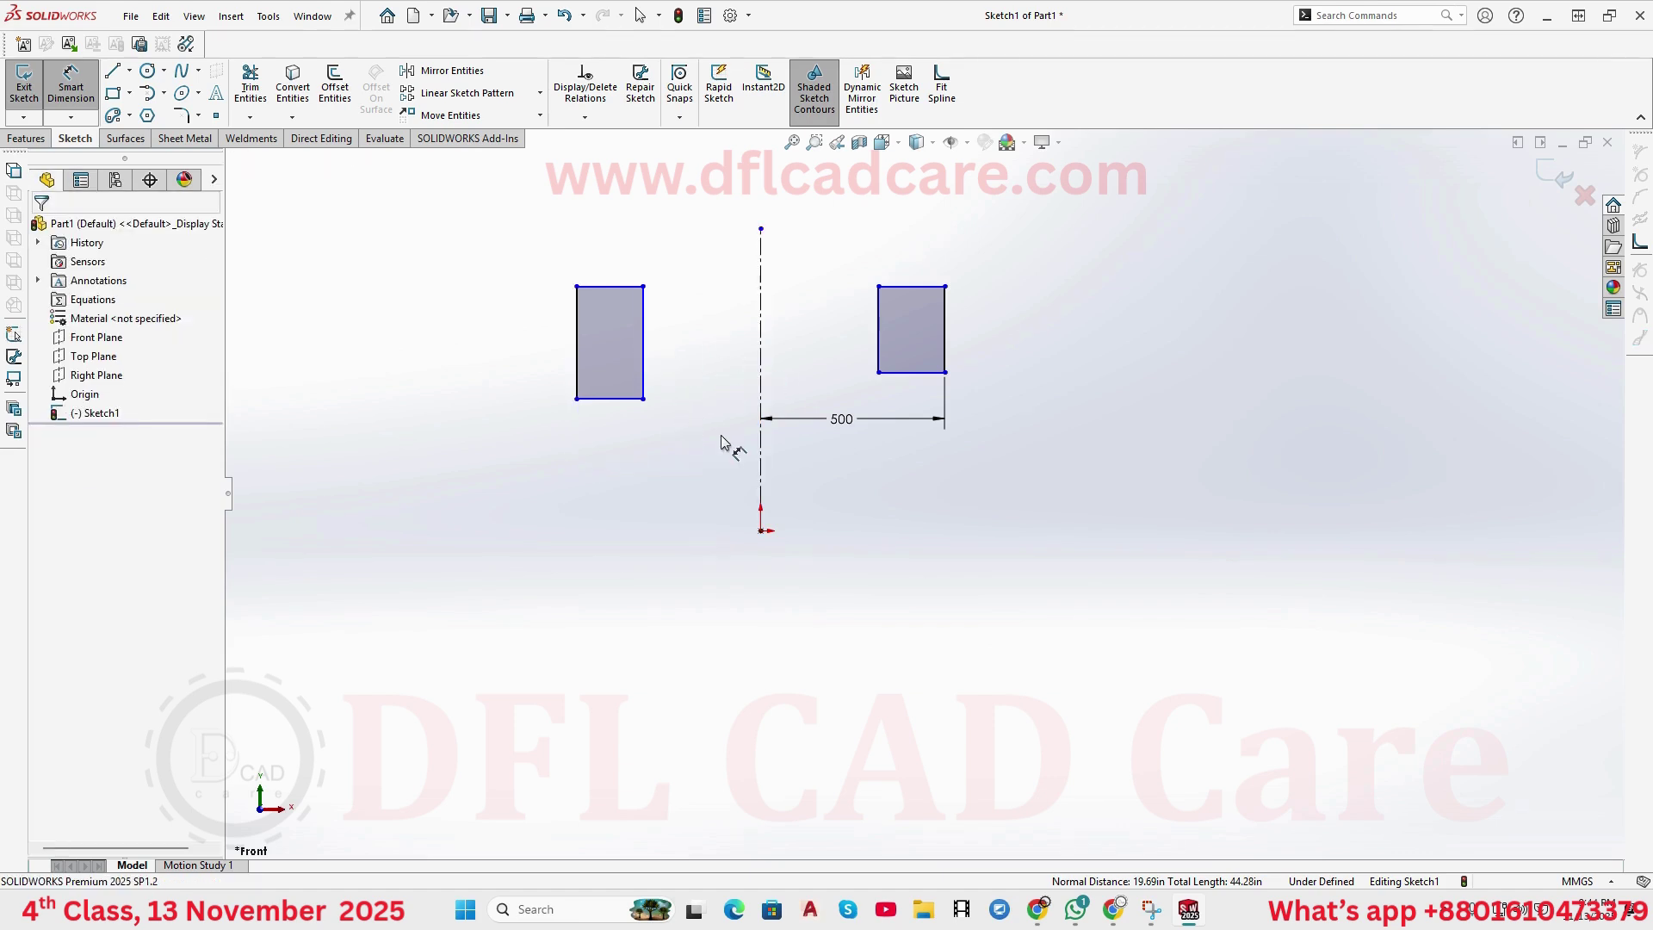
key(Escape)
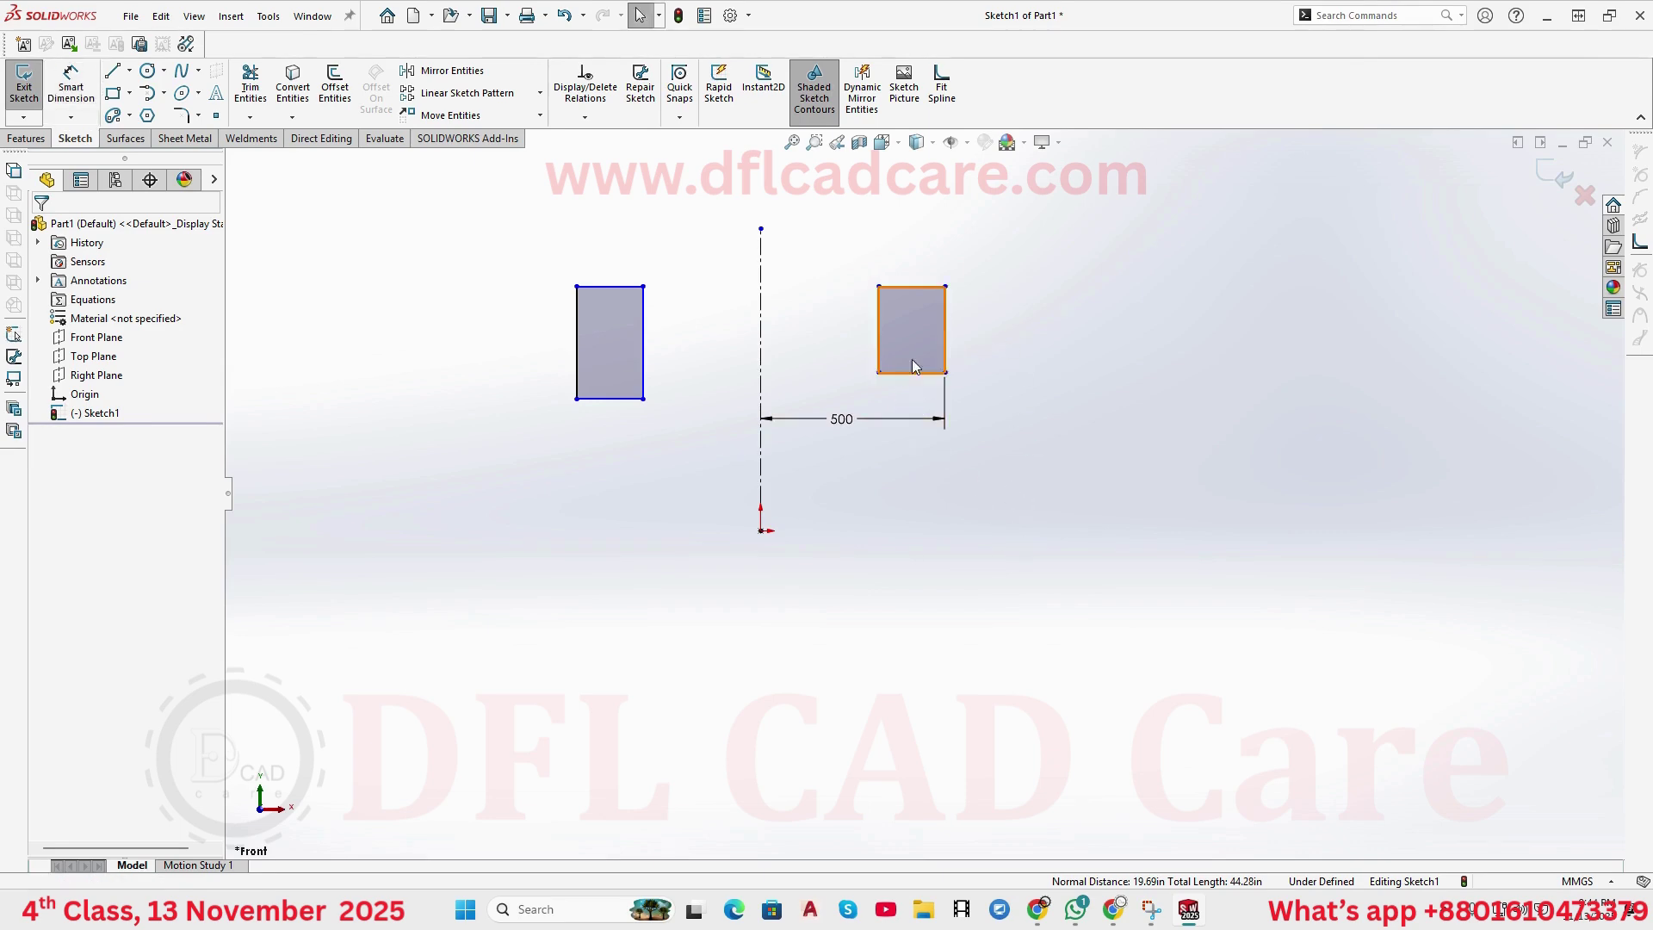
- Stretch the right rectangle downward by its bottom edge and make the bottom edges of both rectangles collinear
drag(898, 376, 930, 491)
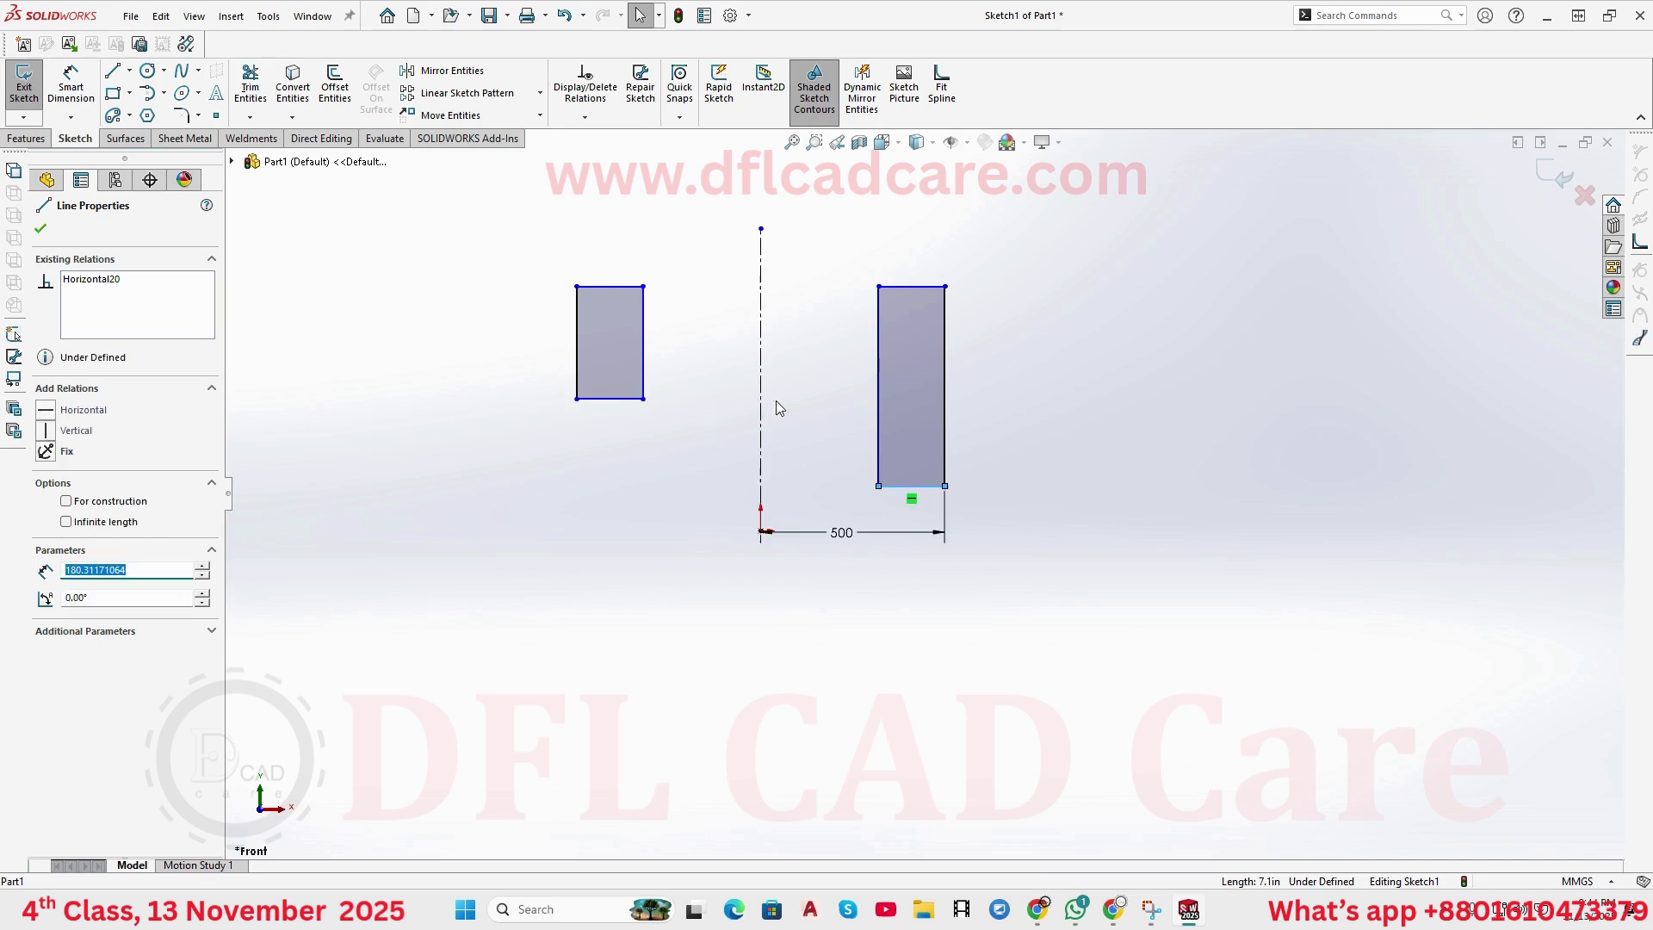
click(1147, 465)
click(932, 487)
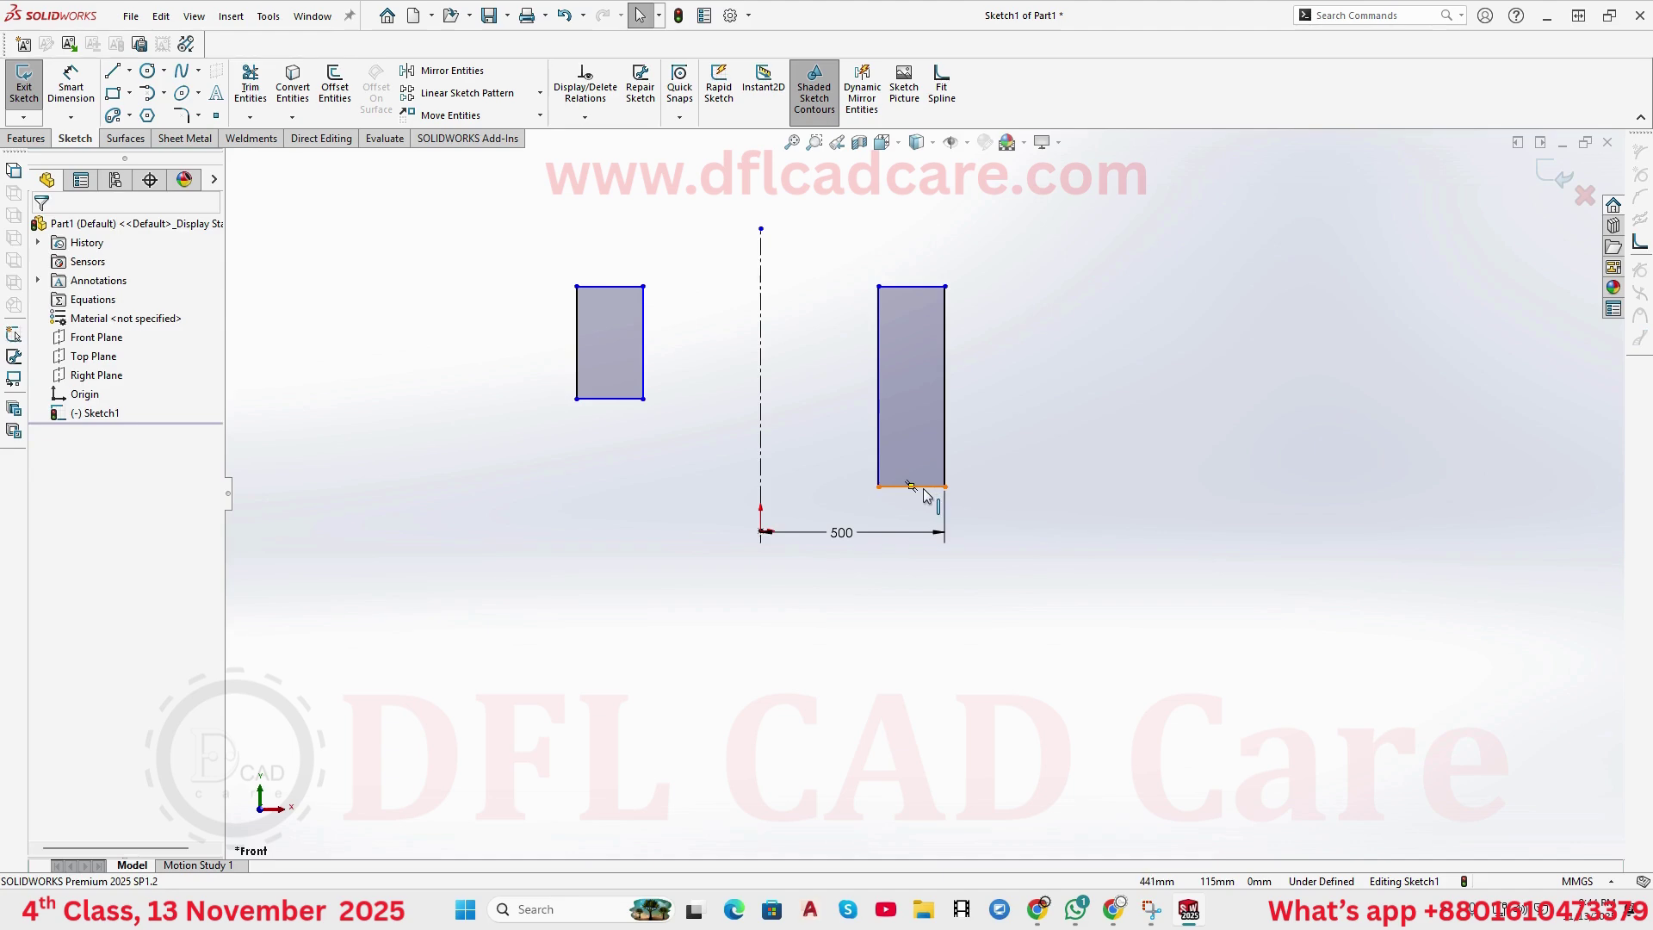
ctrl+click(626, 400)
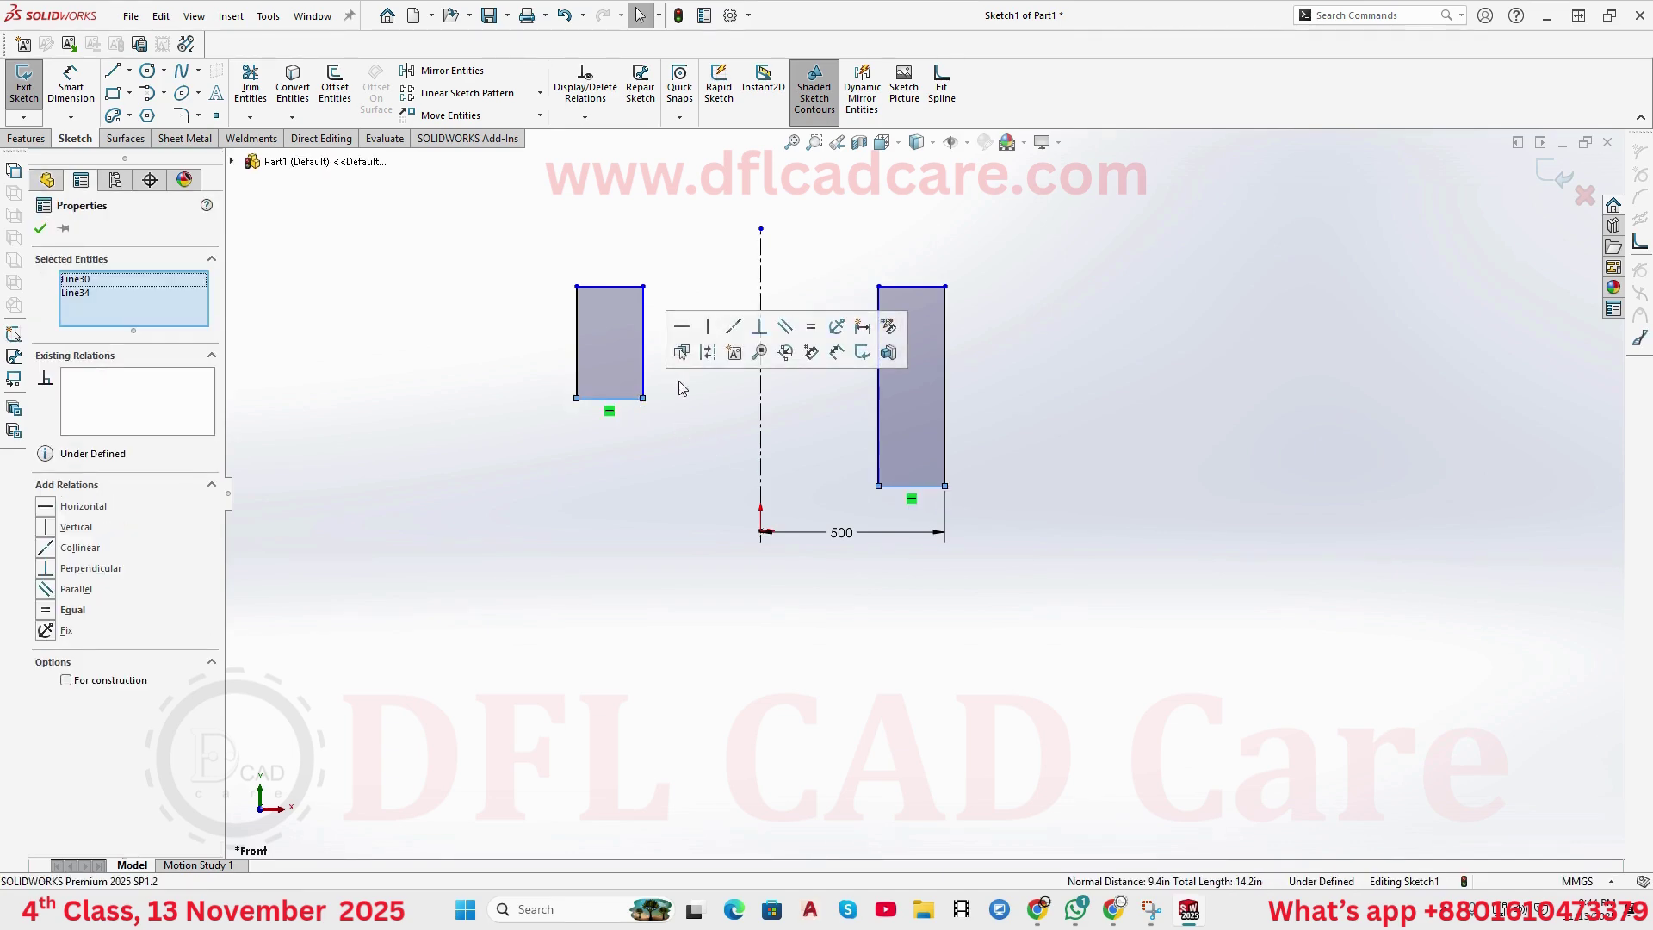
click(734, 327)
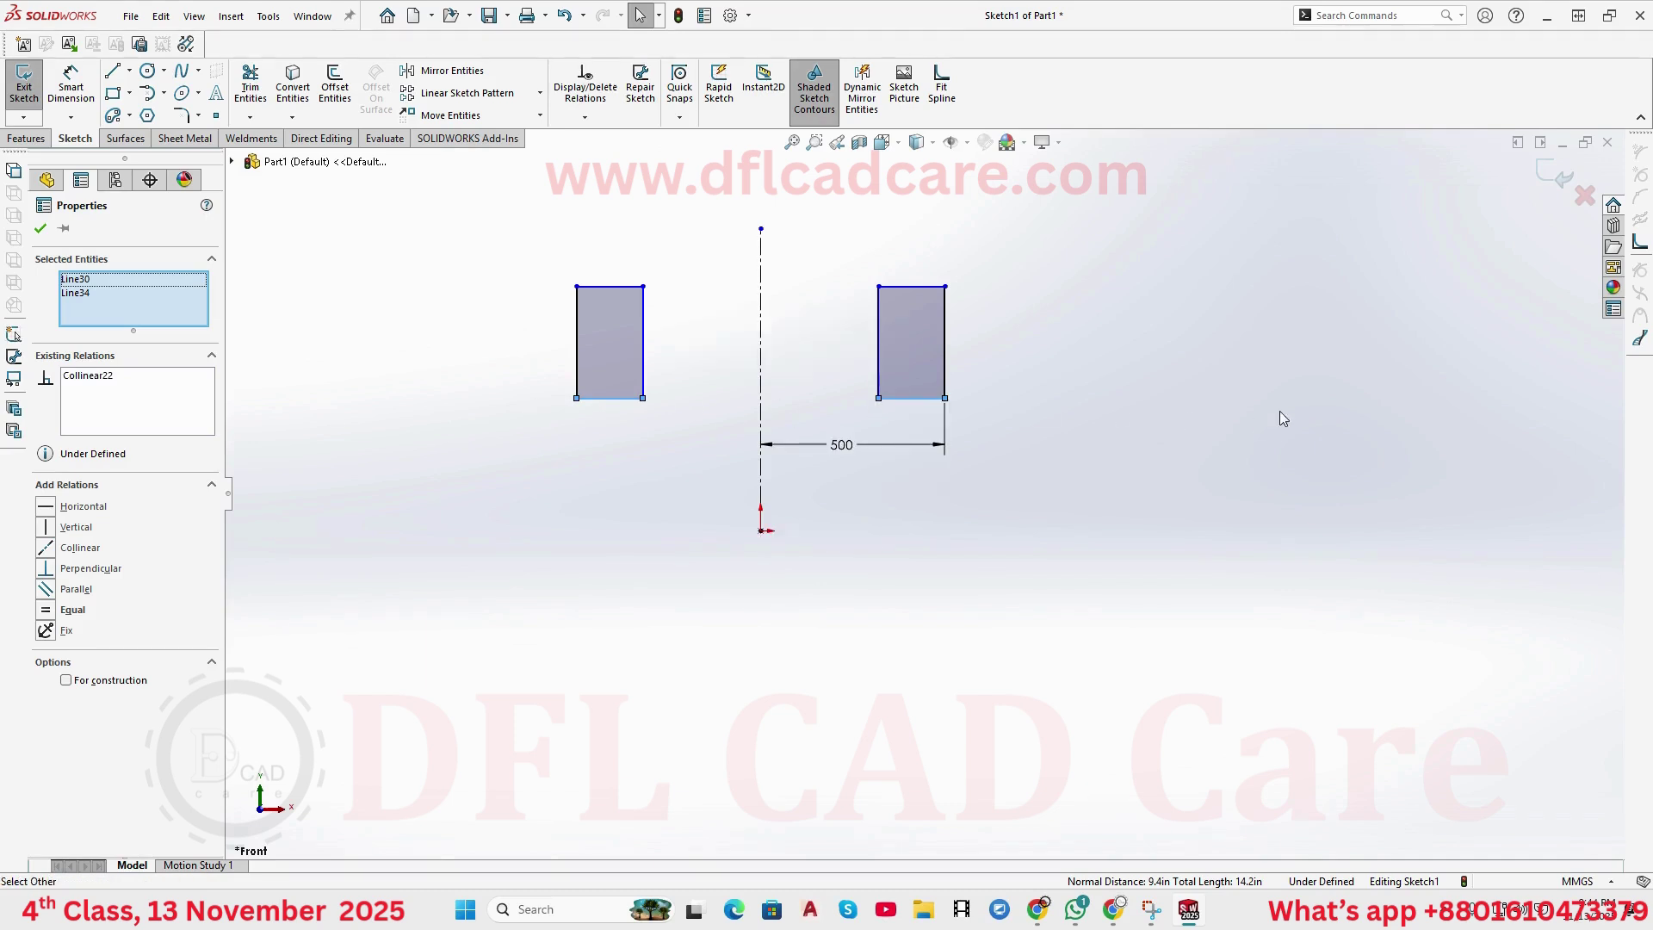
click(1258, 400)
- Make the top edges of the two rectangles collinear
click(635, 287)
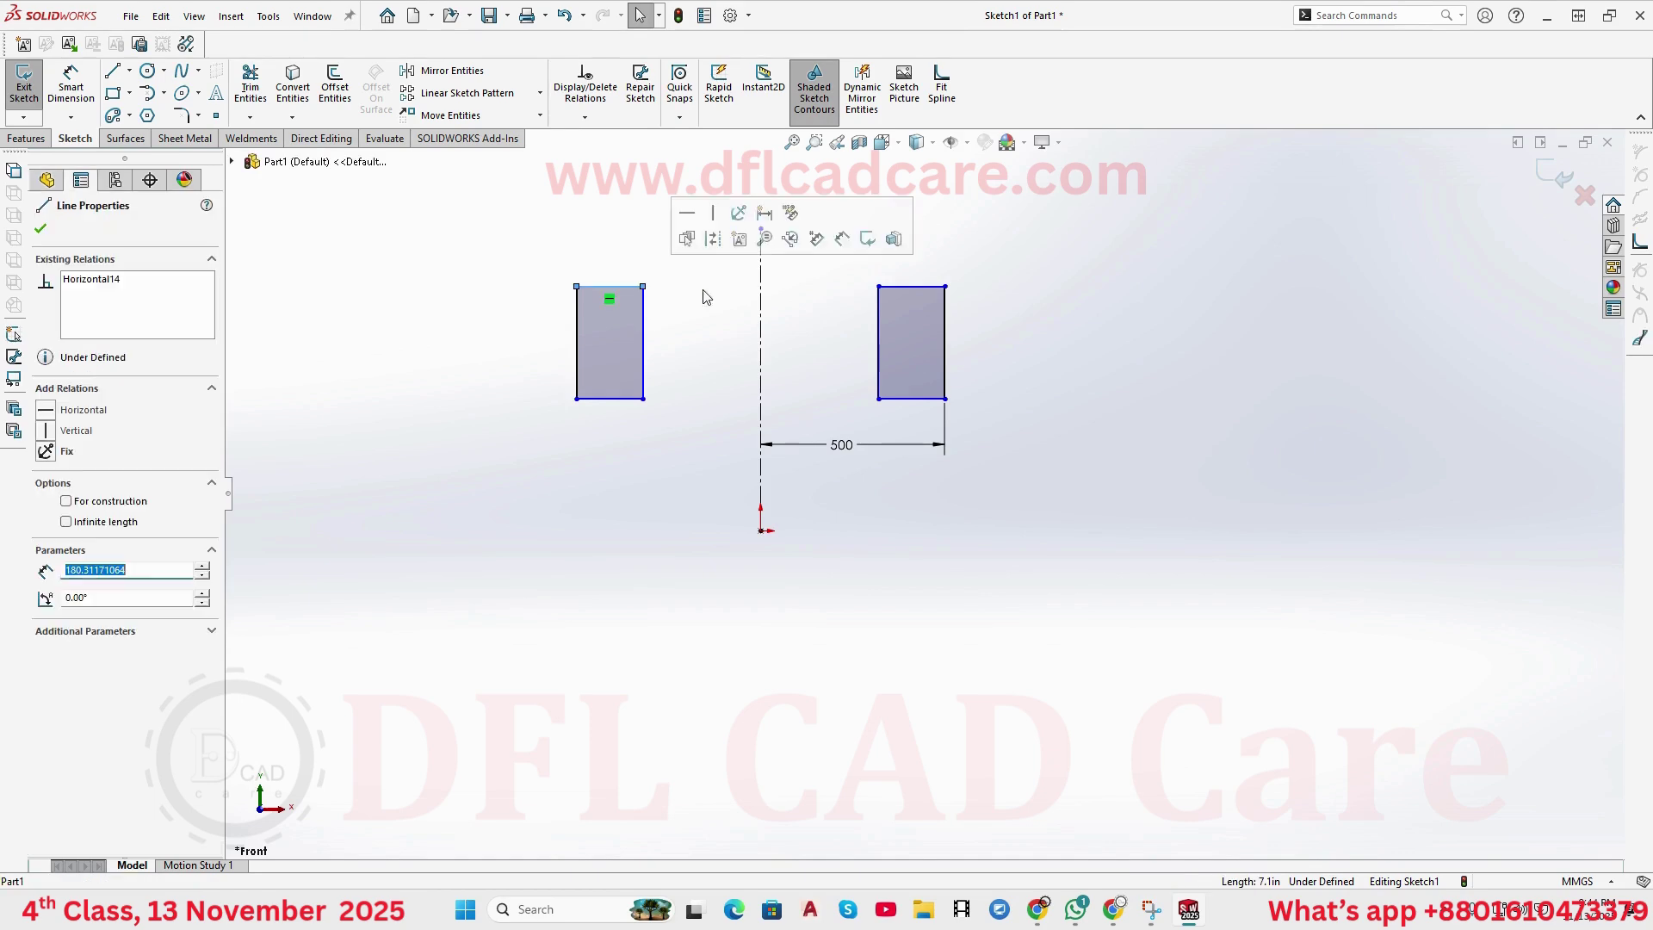
ctrl+click(901, 289)
click(1008, 216)
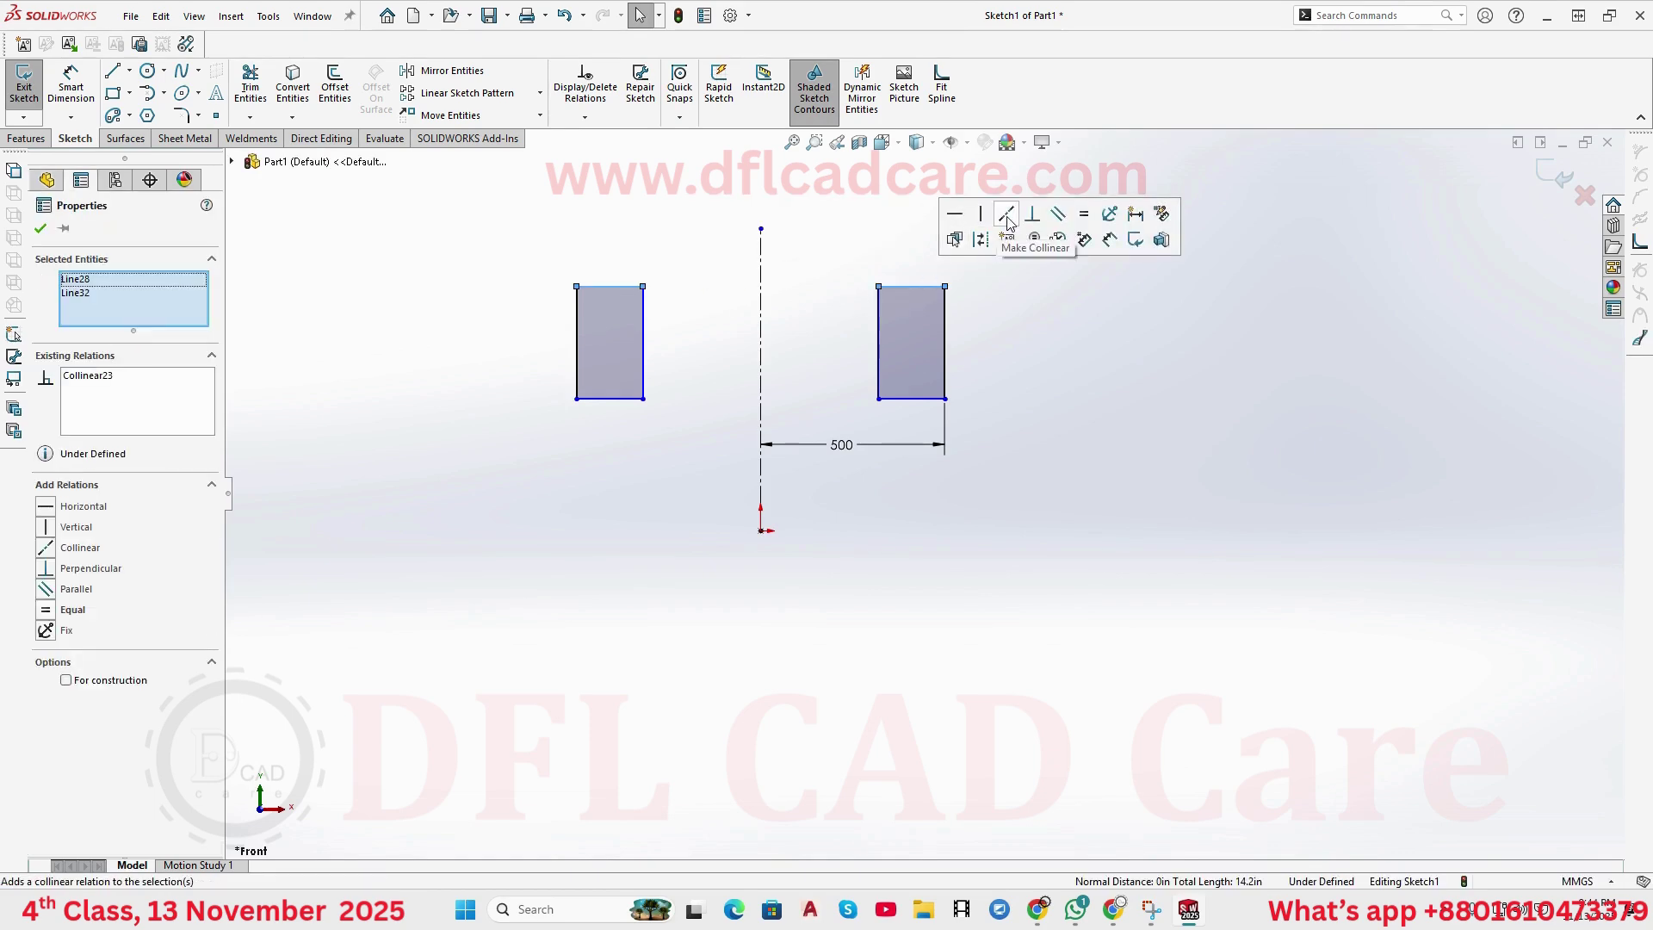
click(1057, 430)
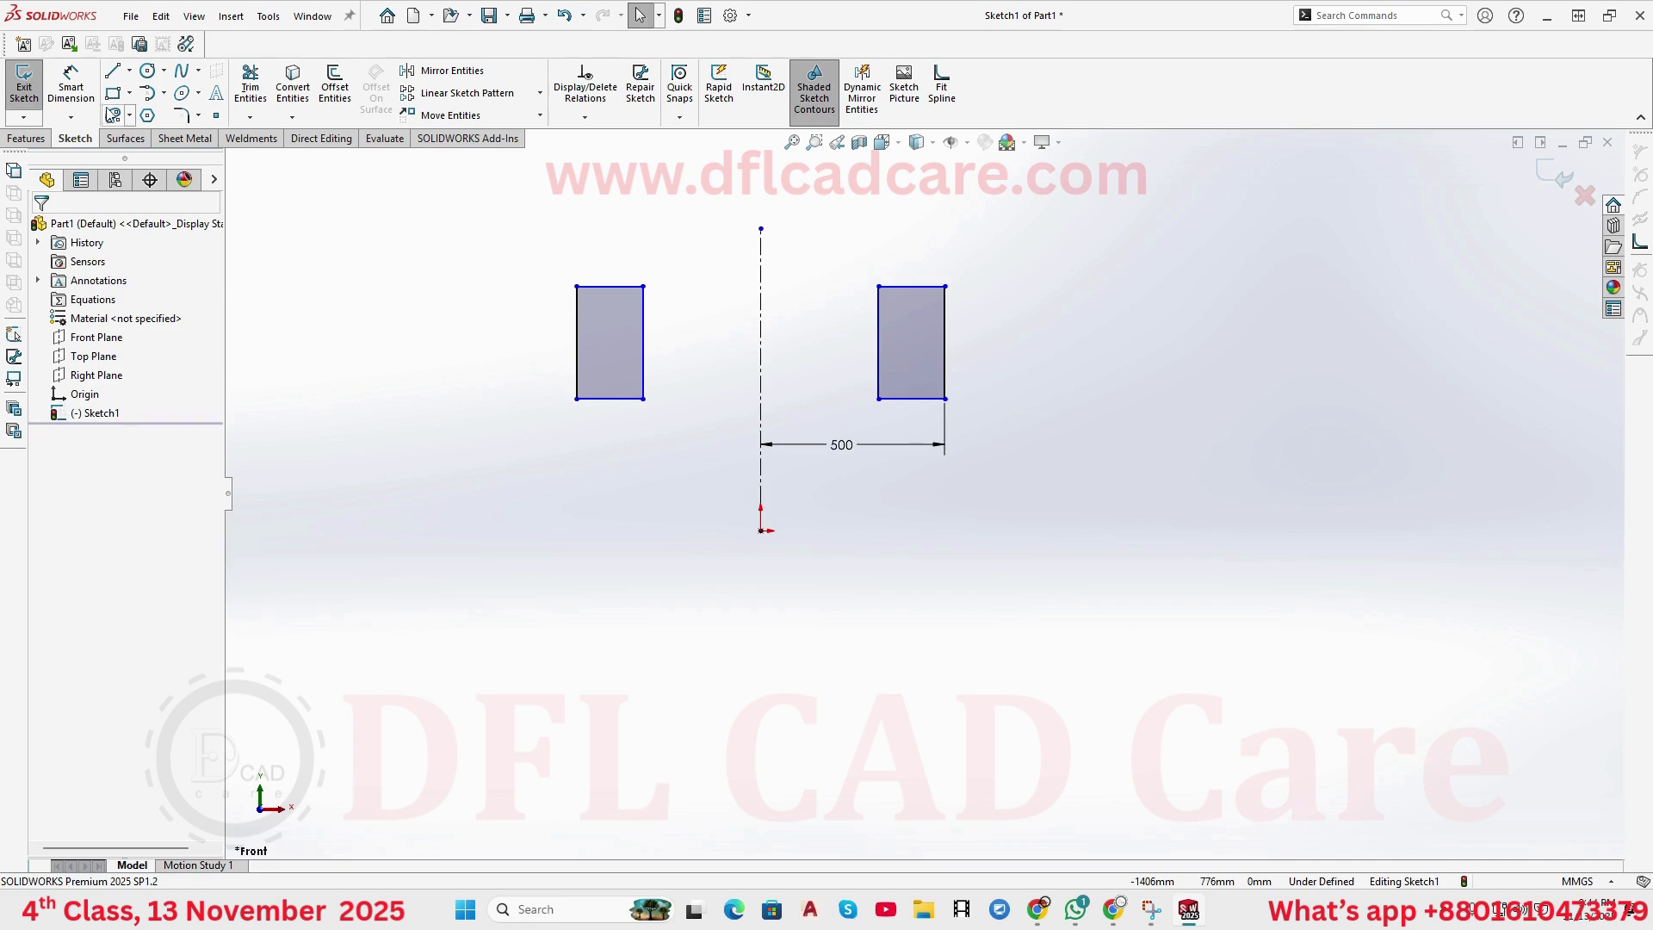
- Draw a horizontal centerline from the origin to the right, ending beyond the right rectangle's outer edge
click(129, 70)
click(148, 107)
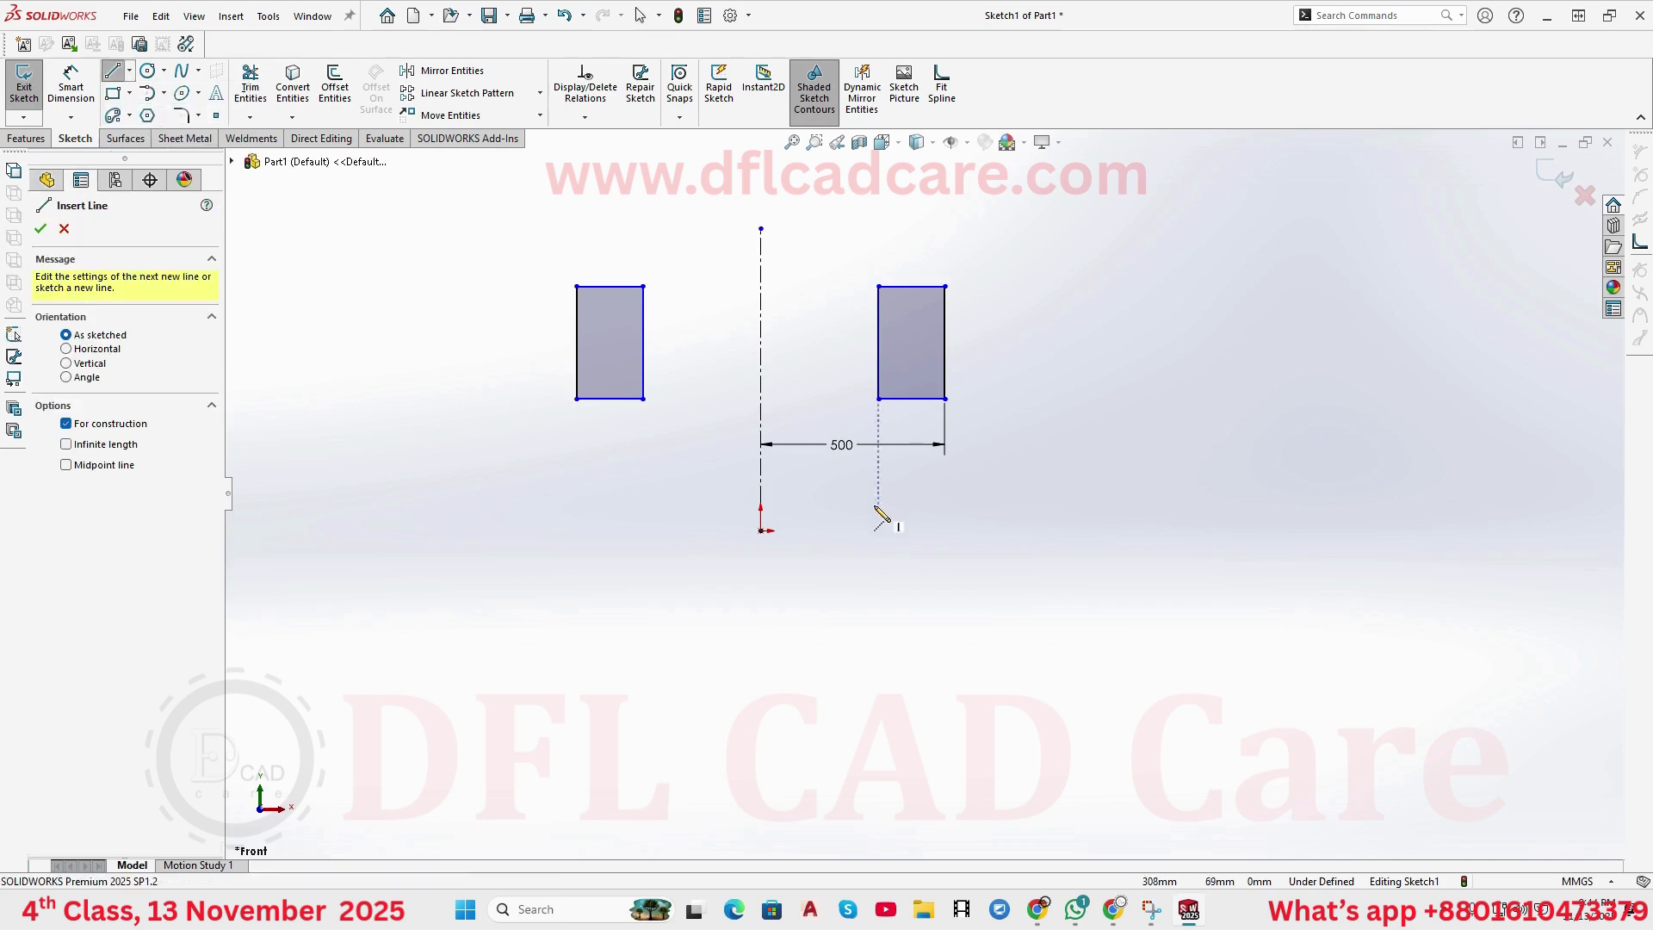
click(761, 531)
click(1075, 530)
right_click(1078, 531)
click(1126, 533)
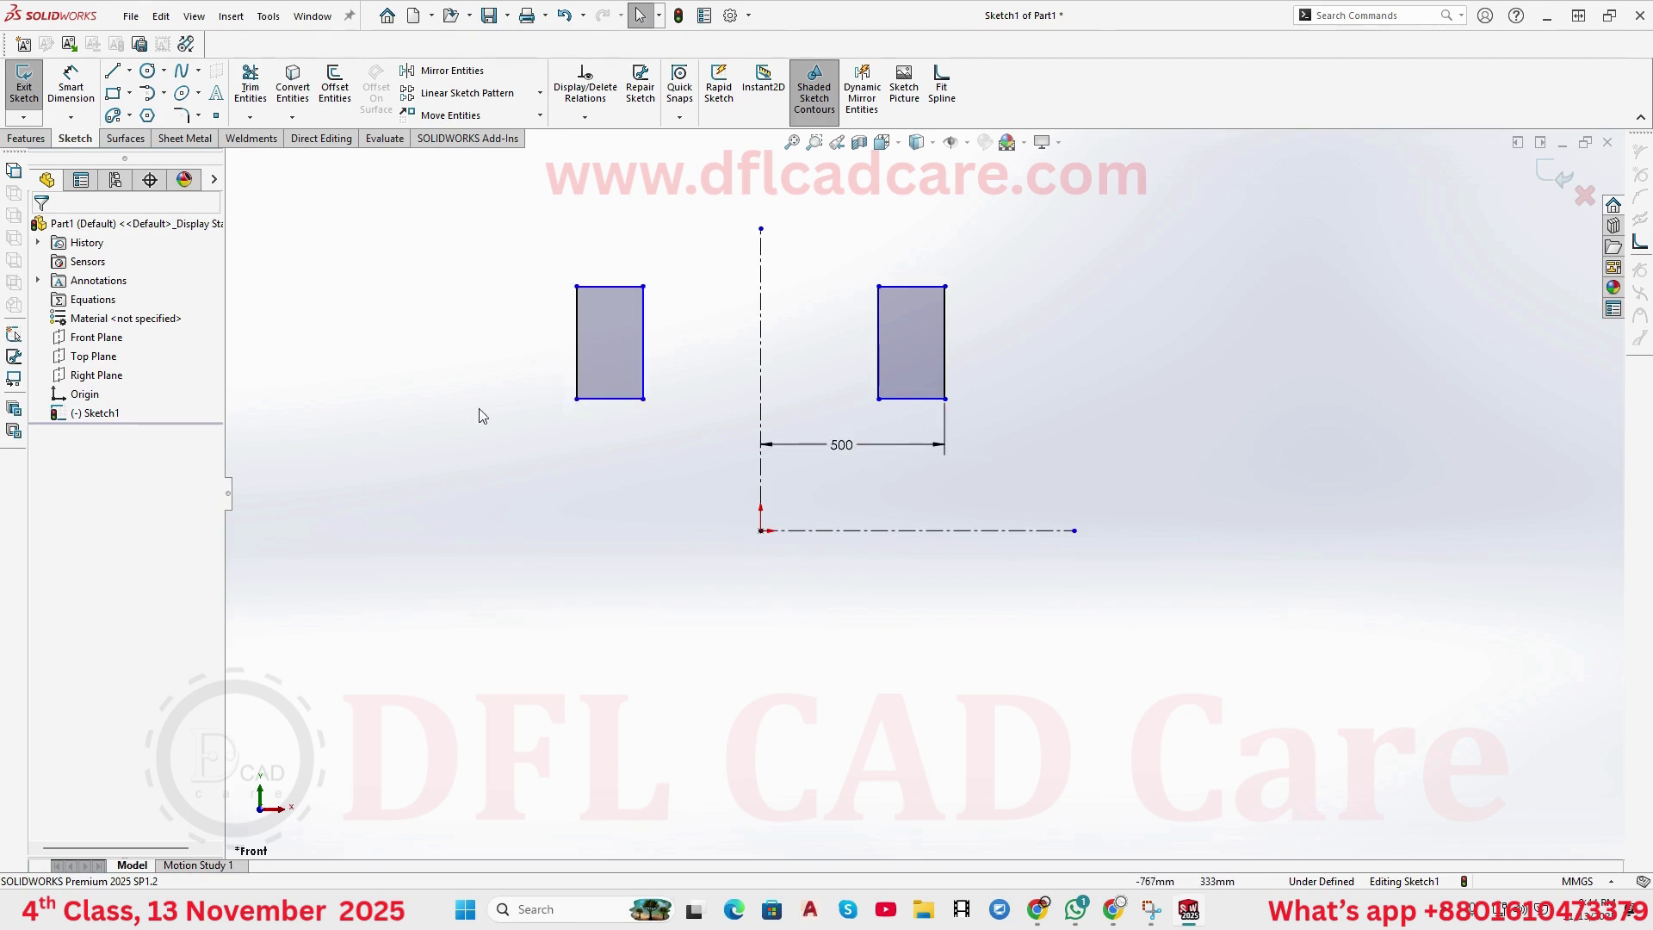
- Dimension the right rectangle's bottom edge 350 mm above the horizontal centerline
key(d)
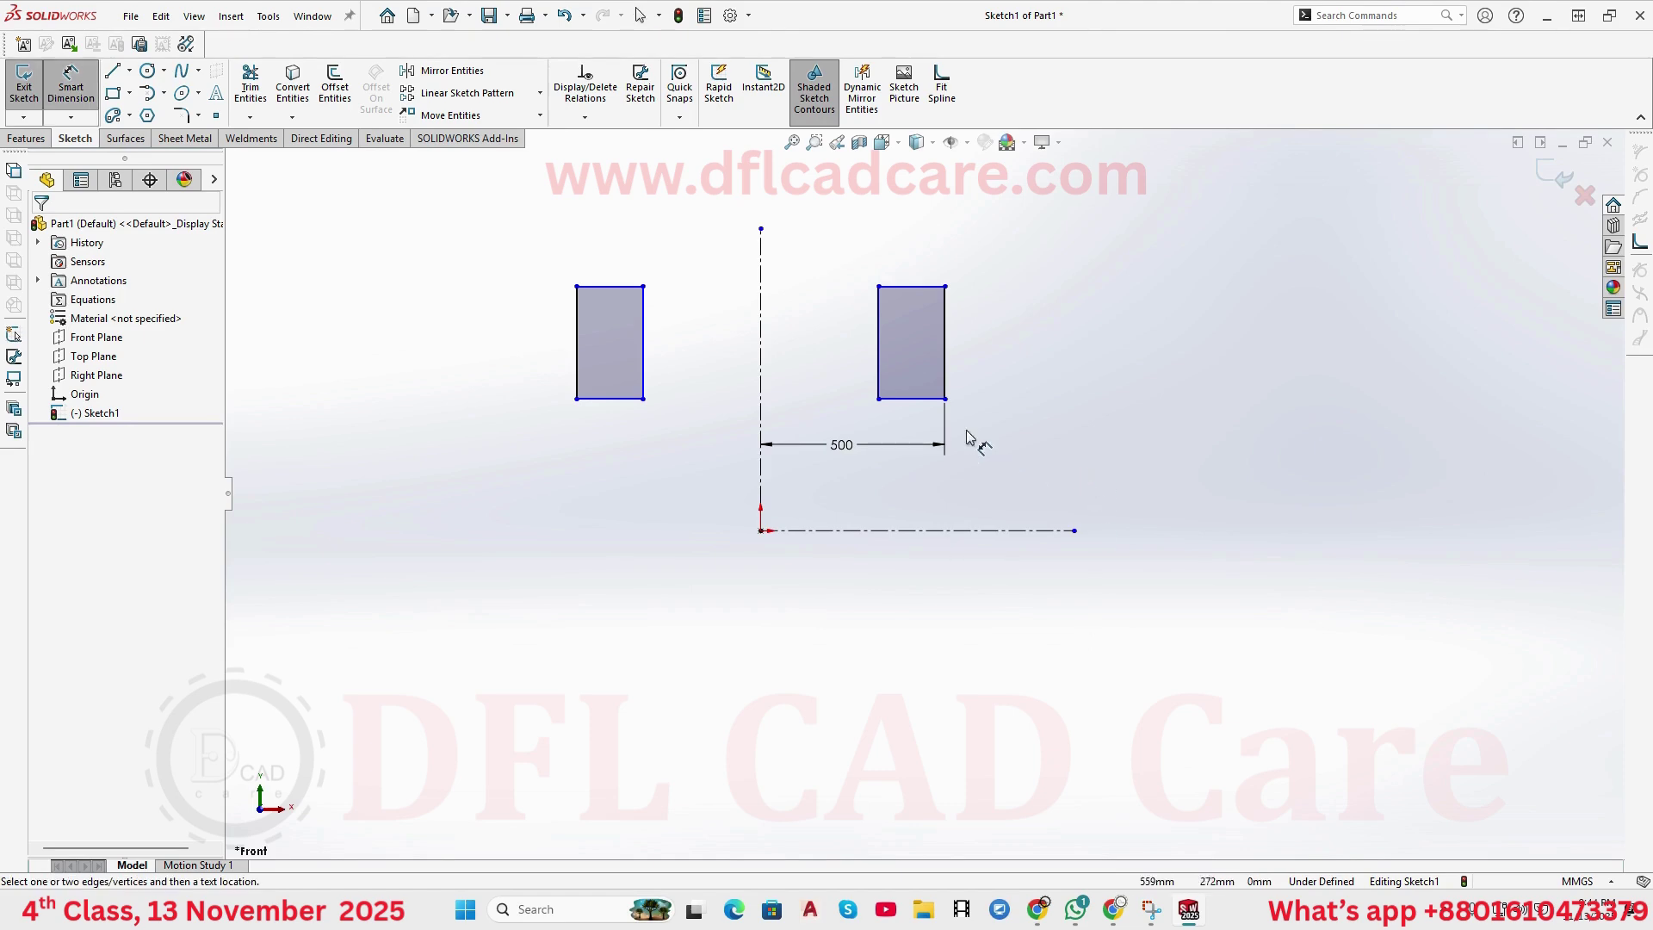
click(937, 531)
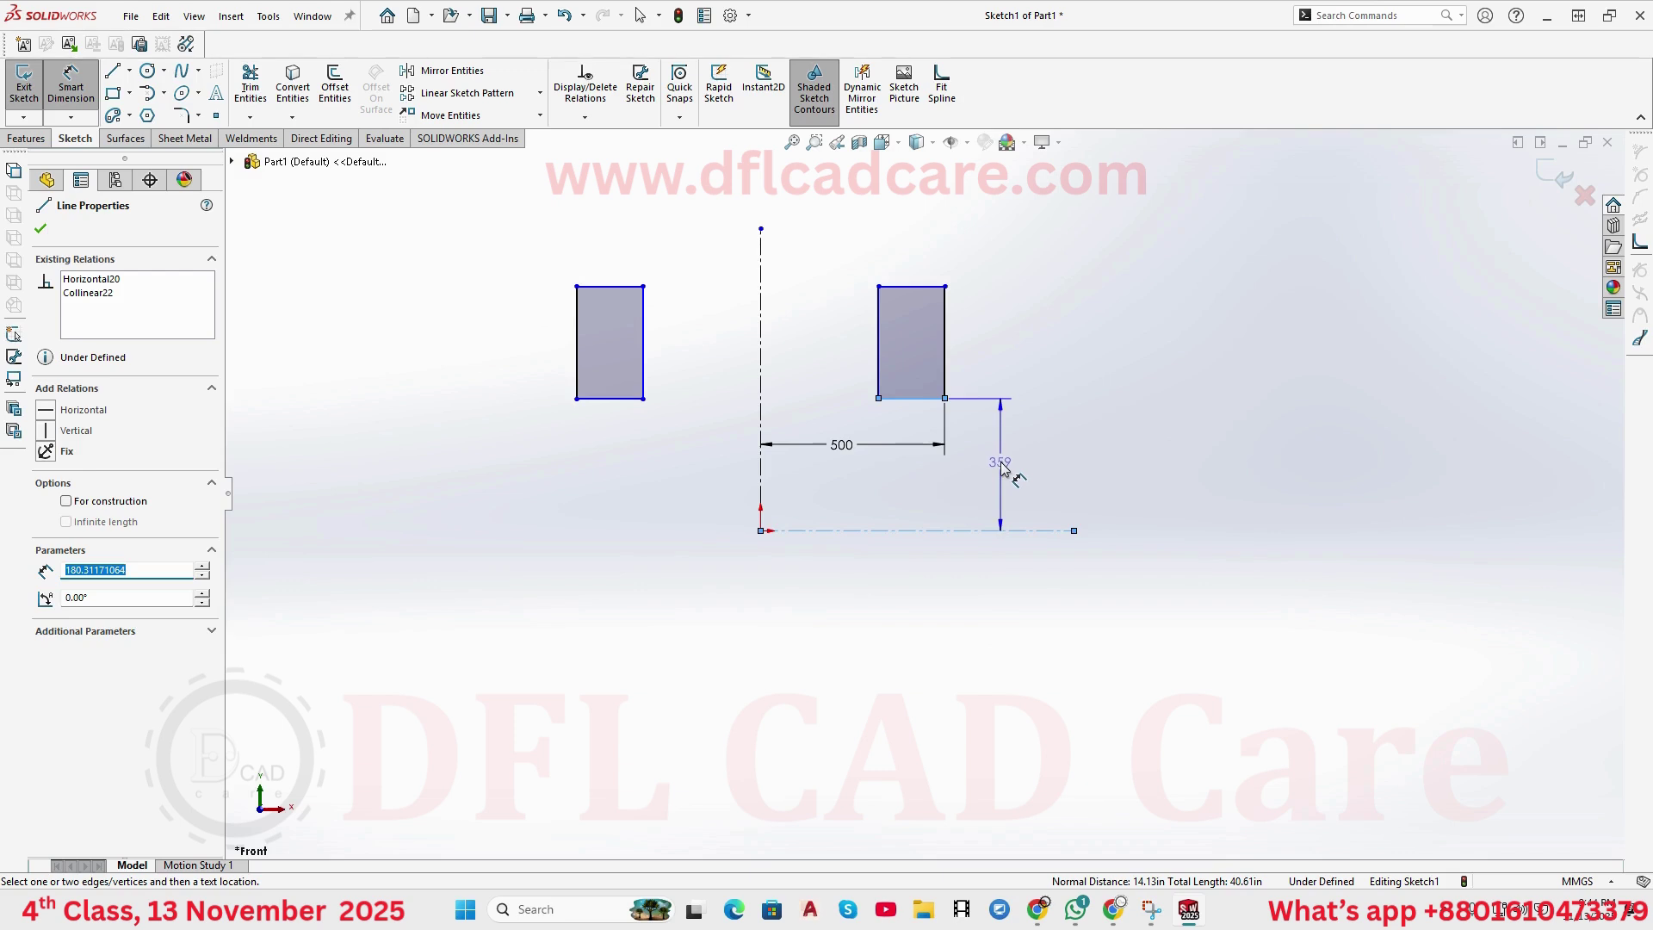
click(1003, 466)
text(350)
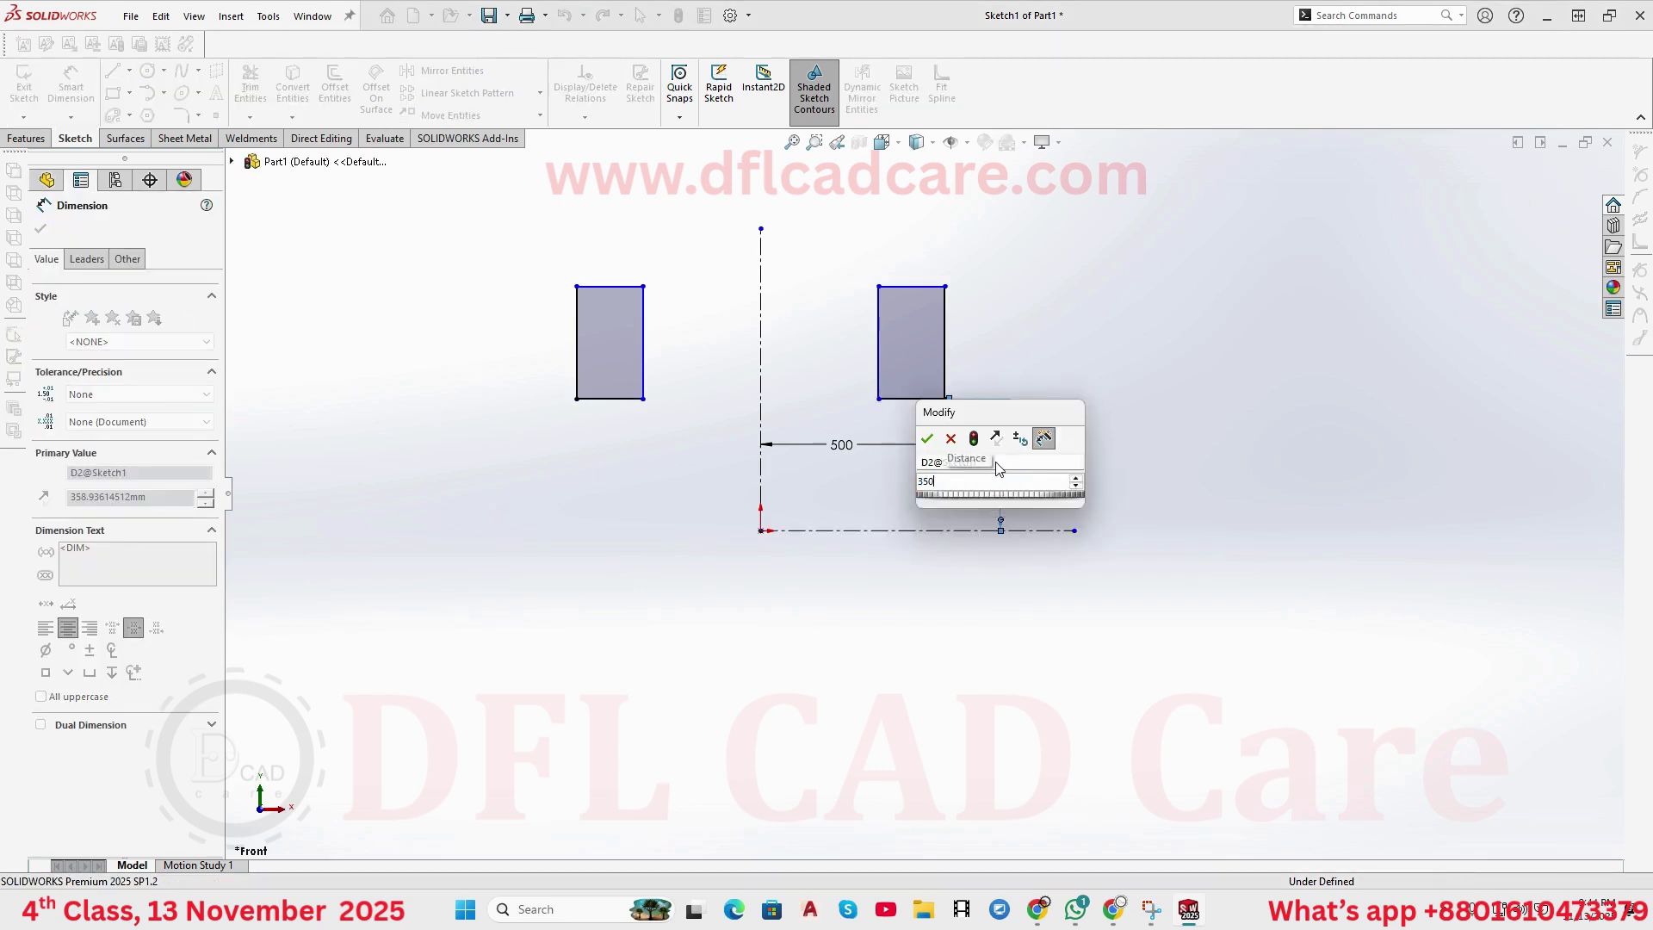
key(Return)
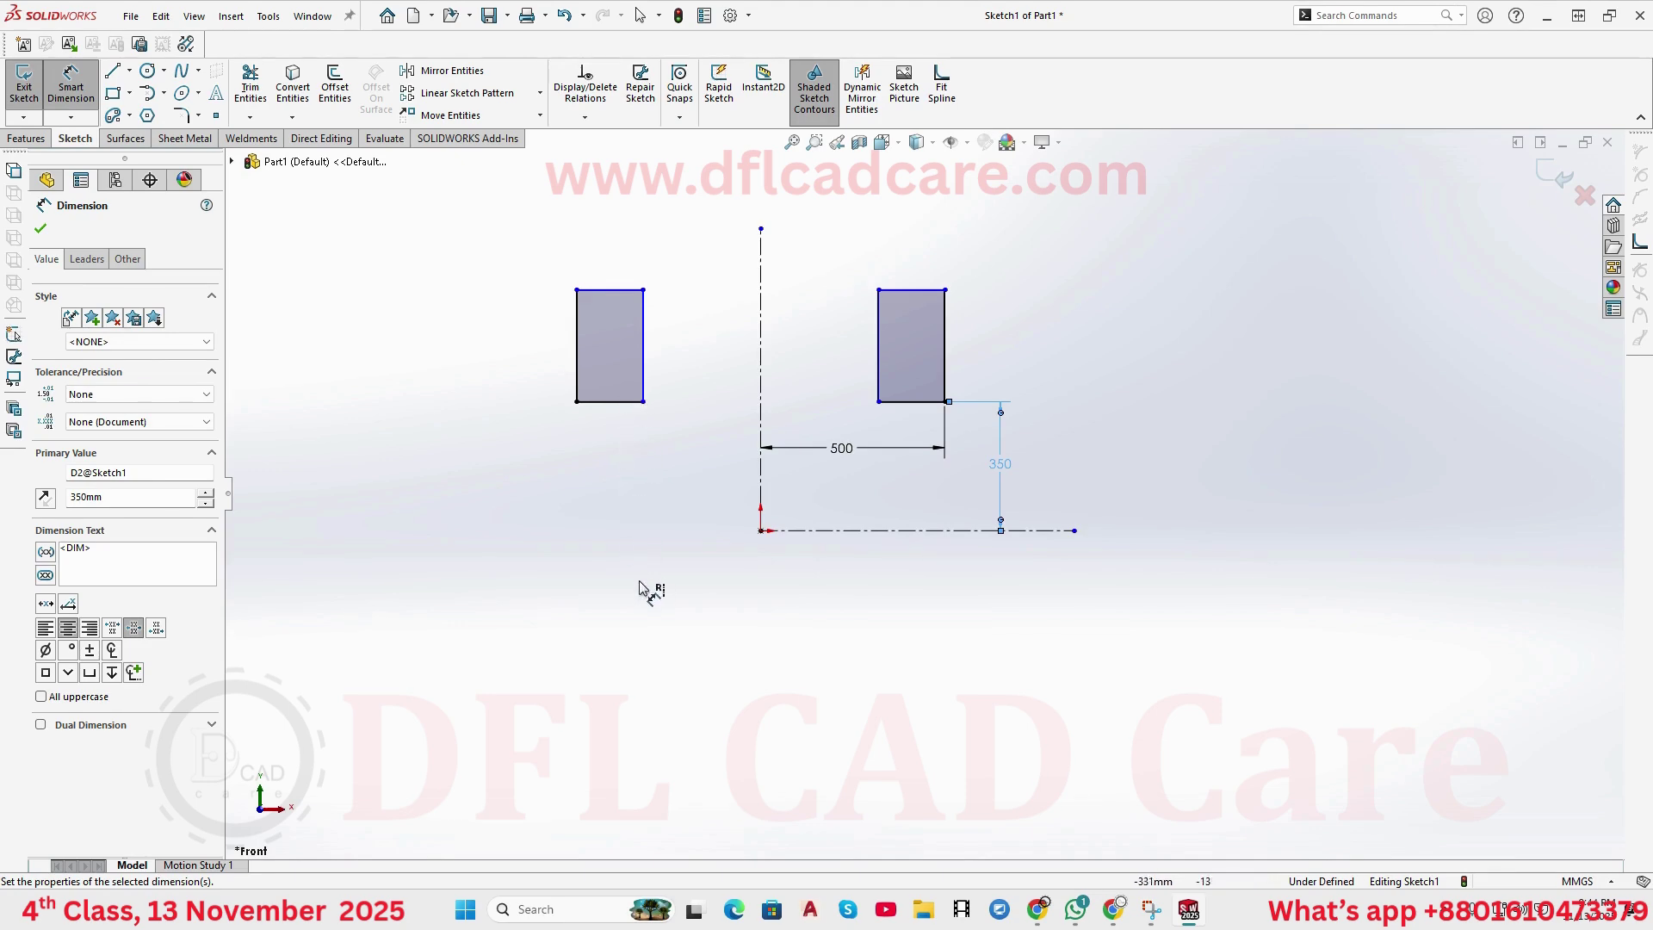
- Dimension the right rectangle's outer vertical edge to a height of 250 mm
click(947, 324)
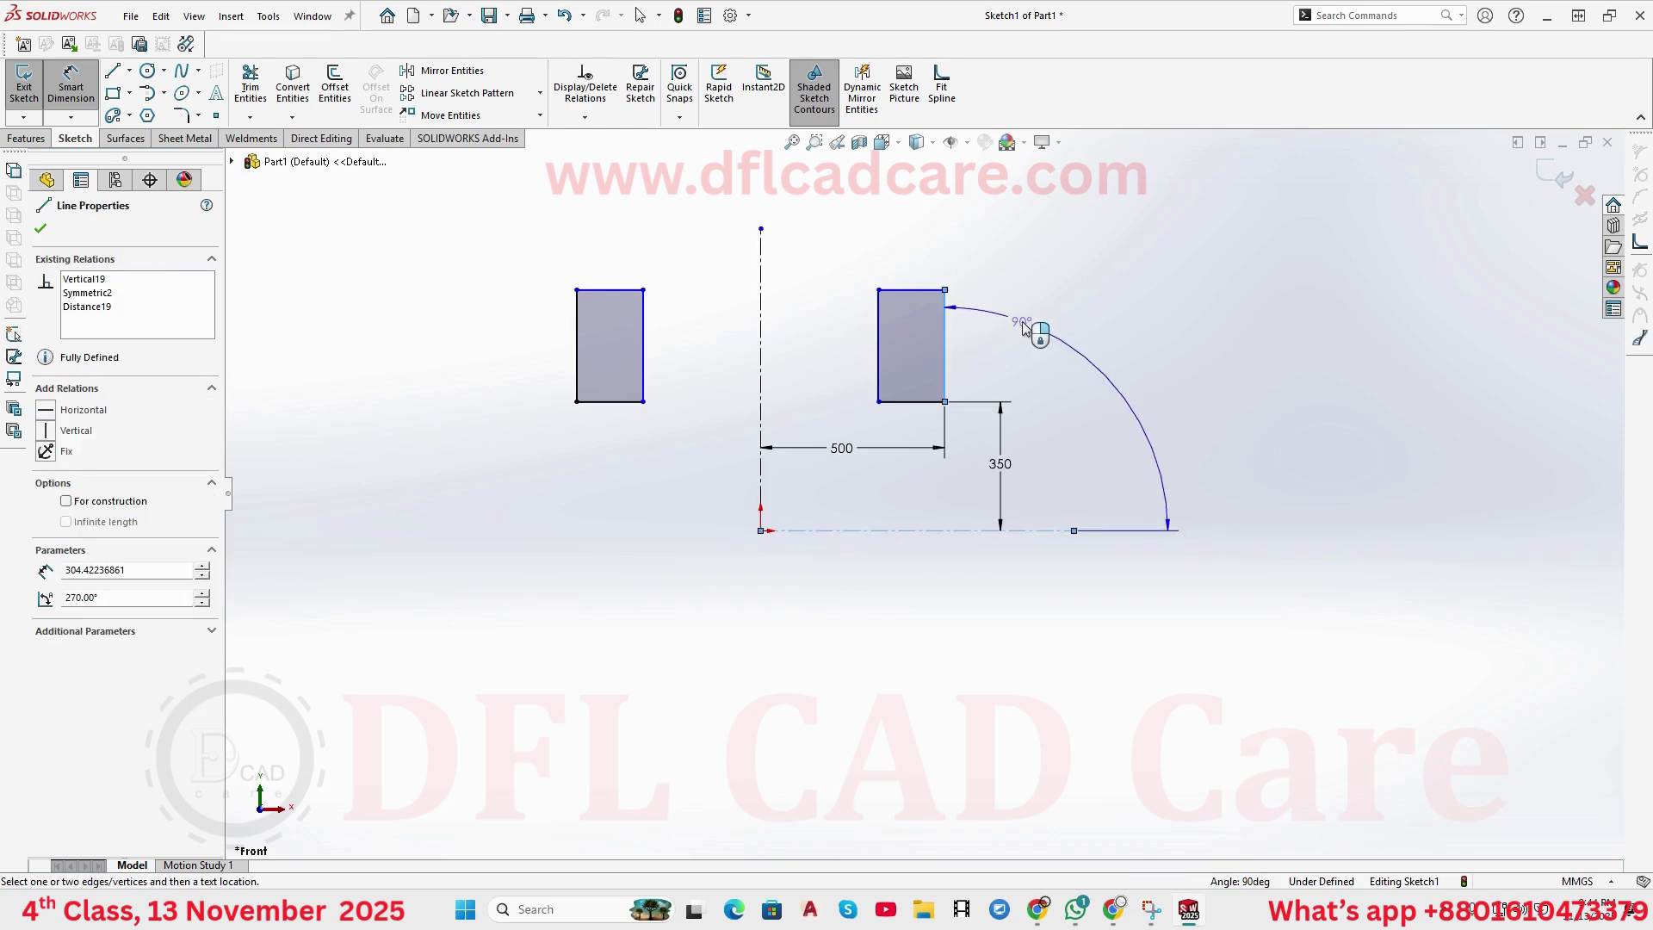
key(Escape)
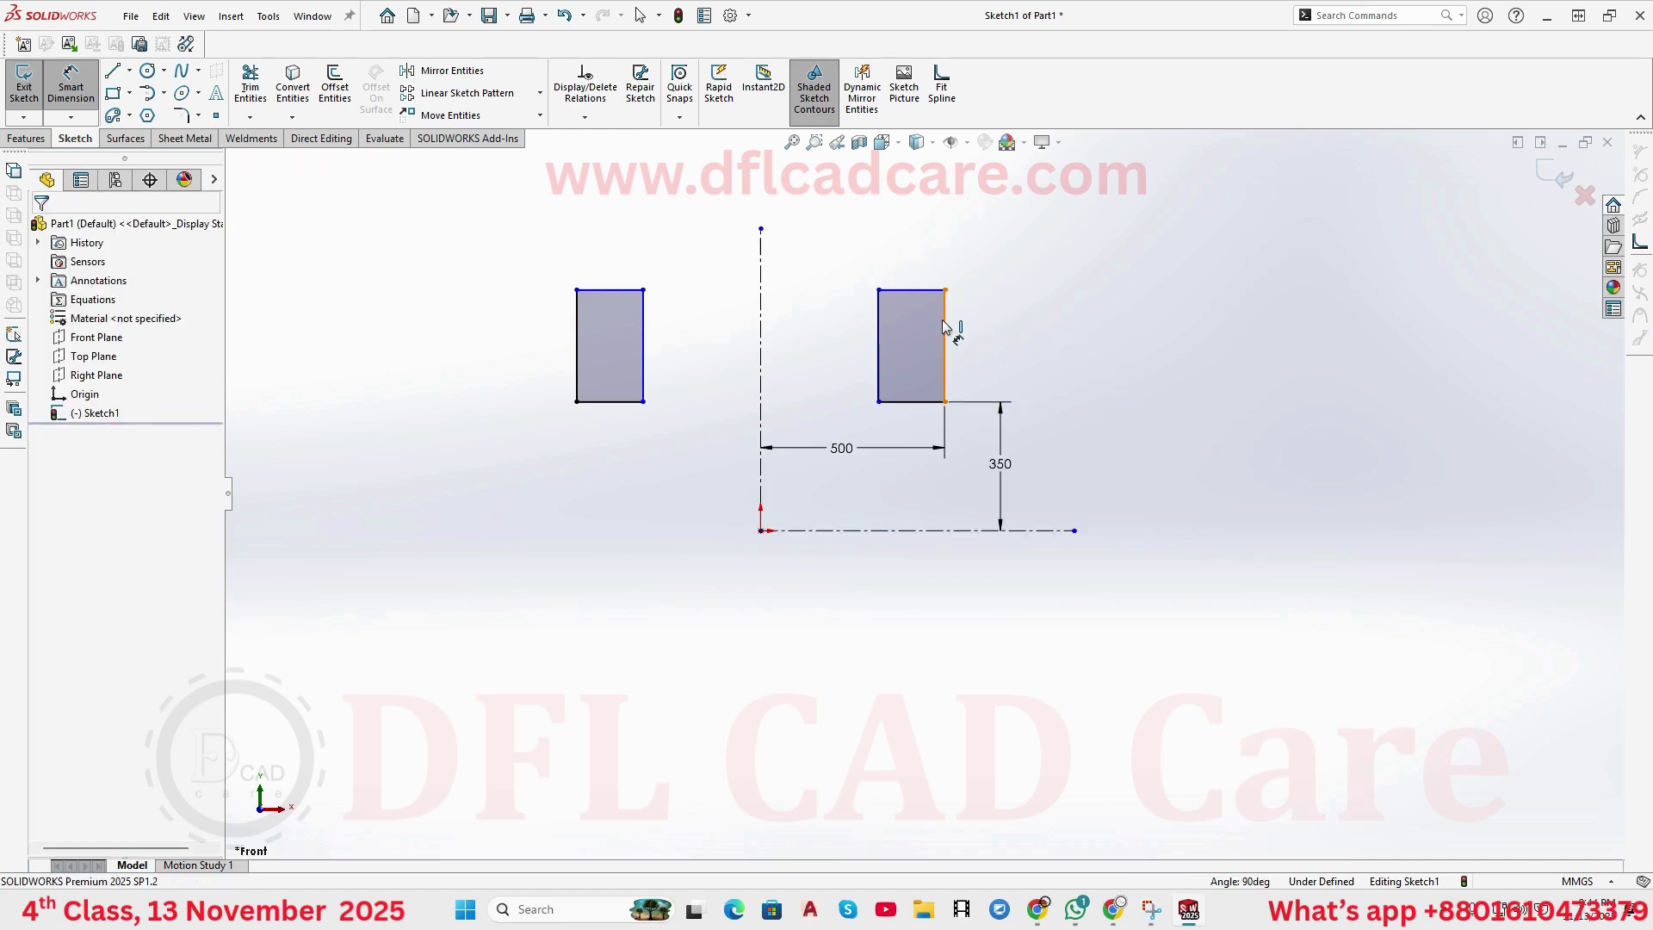
click(944, 325)
click(990, 331)
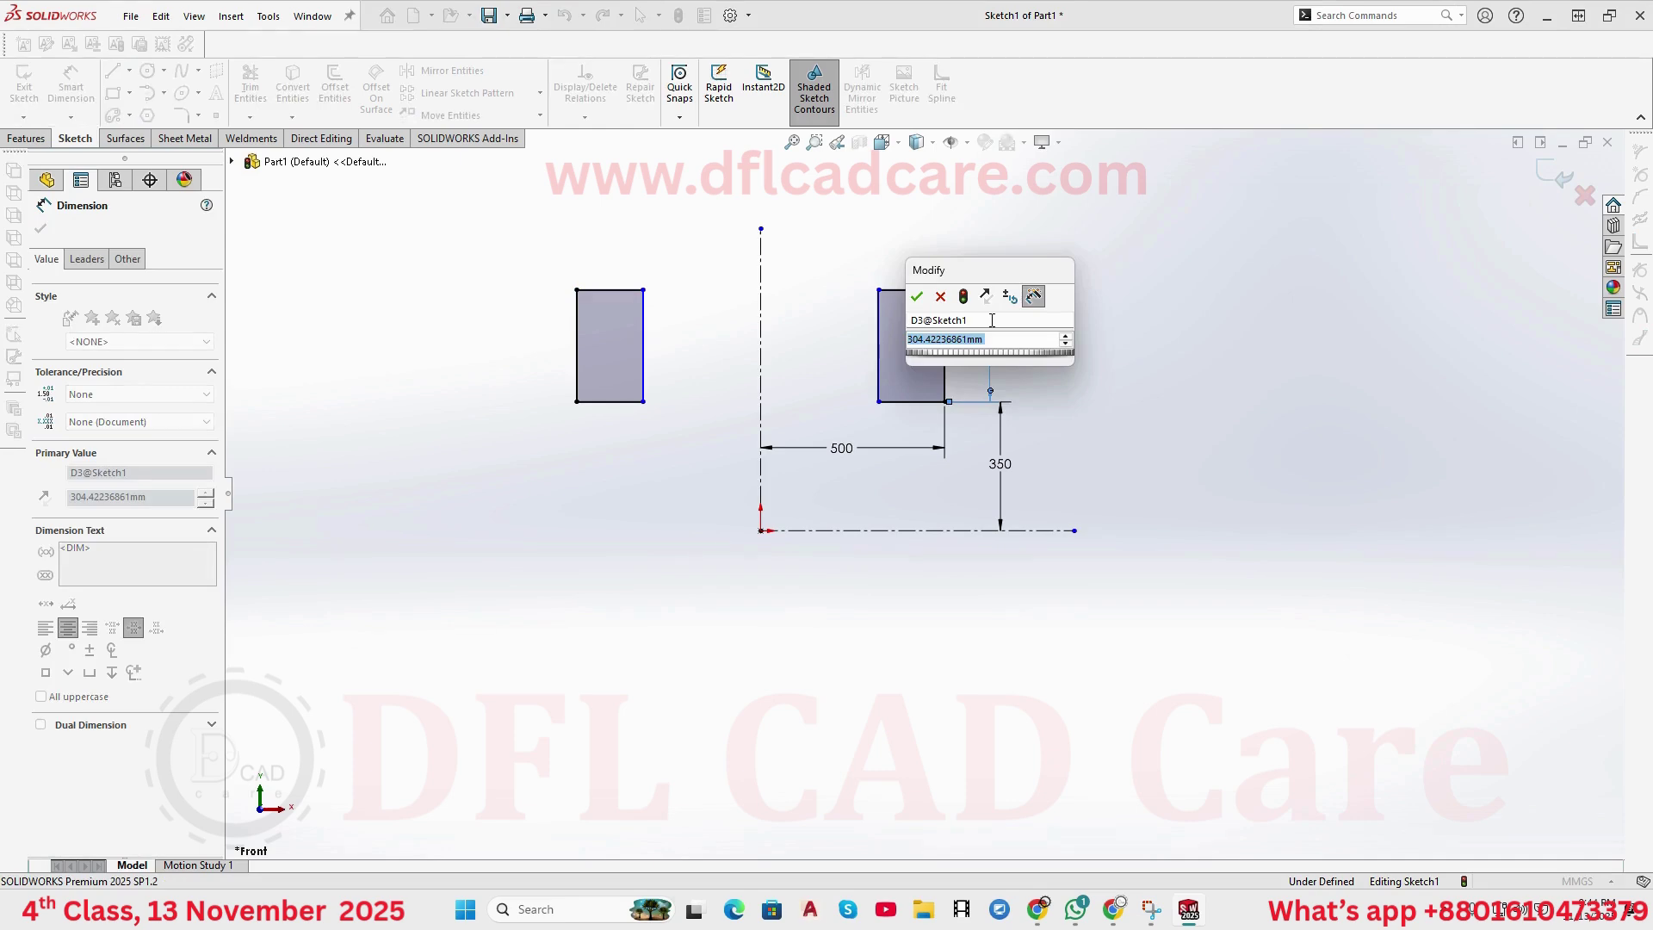
text(250)
key(Return)
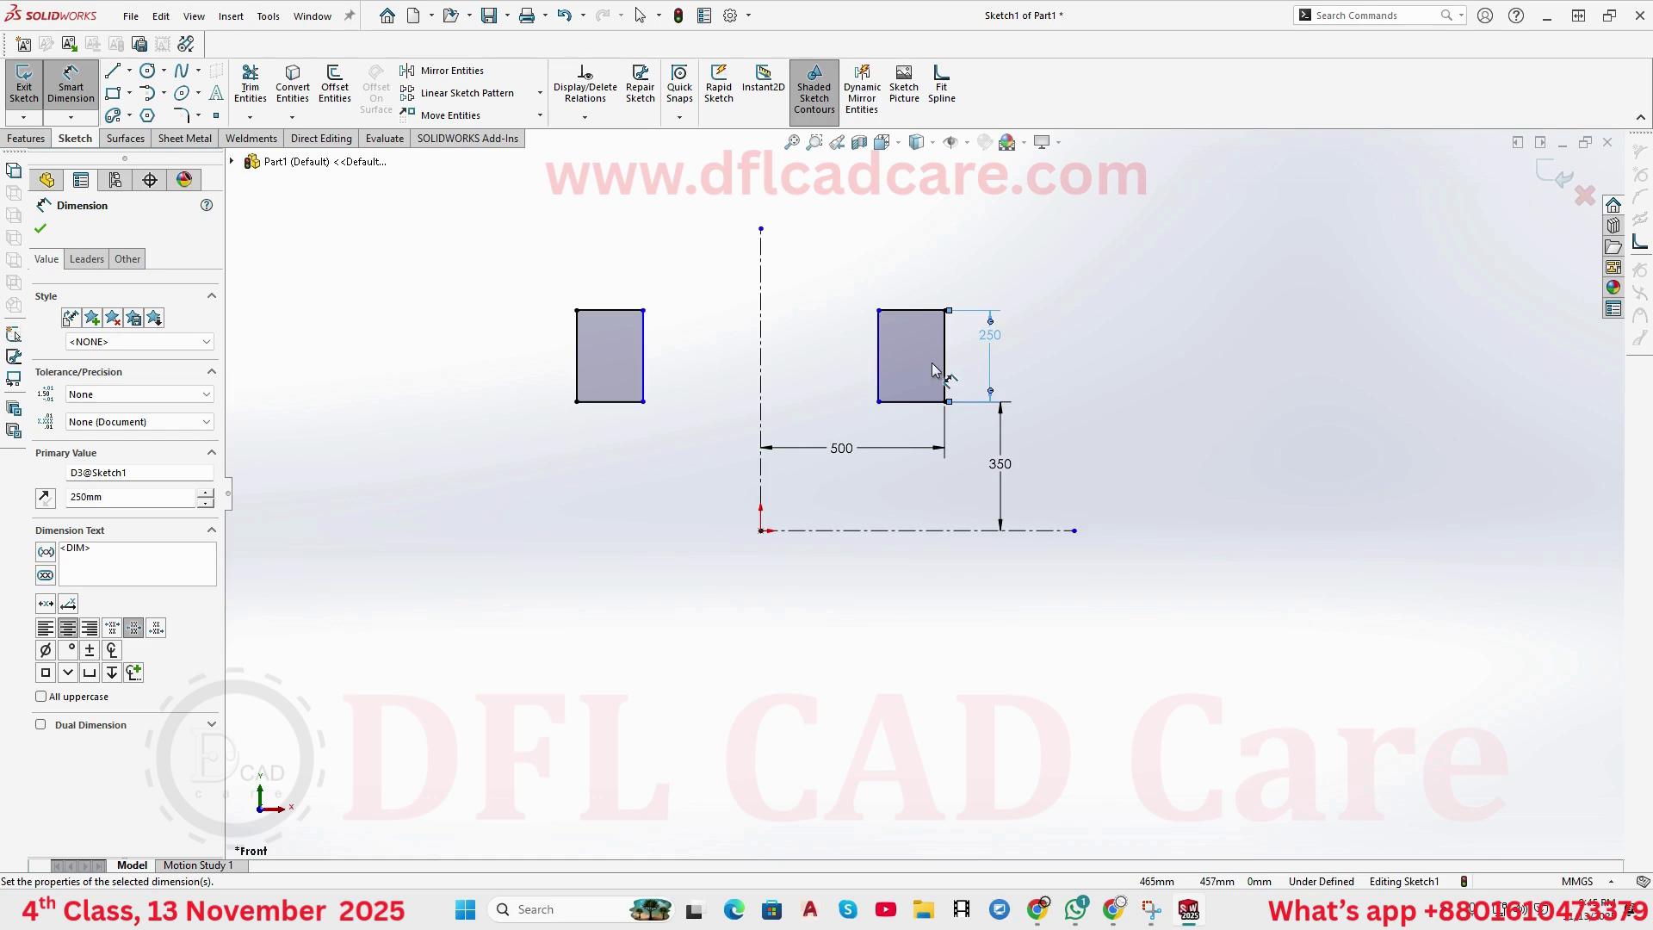
- Dimension the left rectangle's inner edge 250 mm from the vertical centerline
click(644, 379)
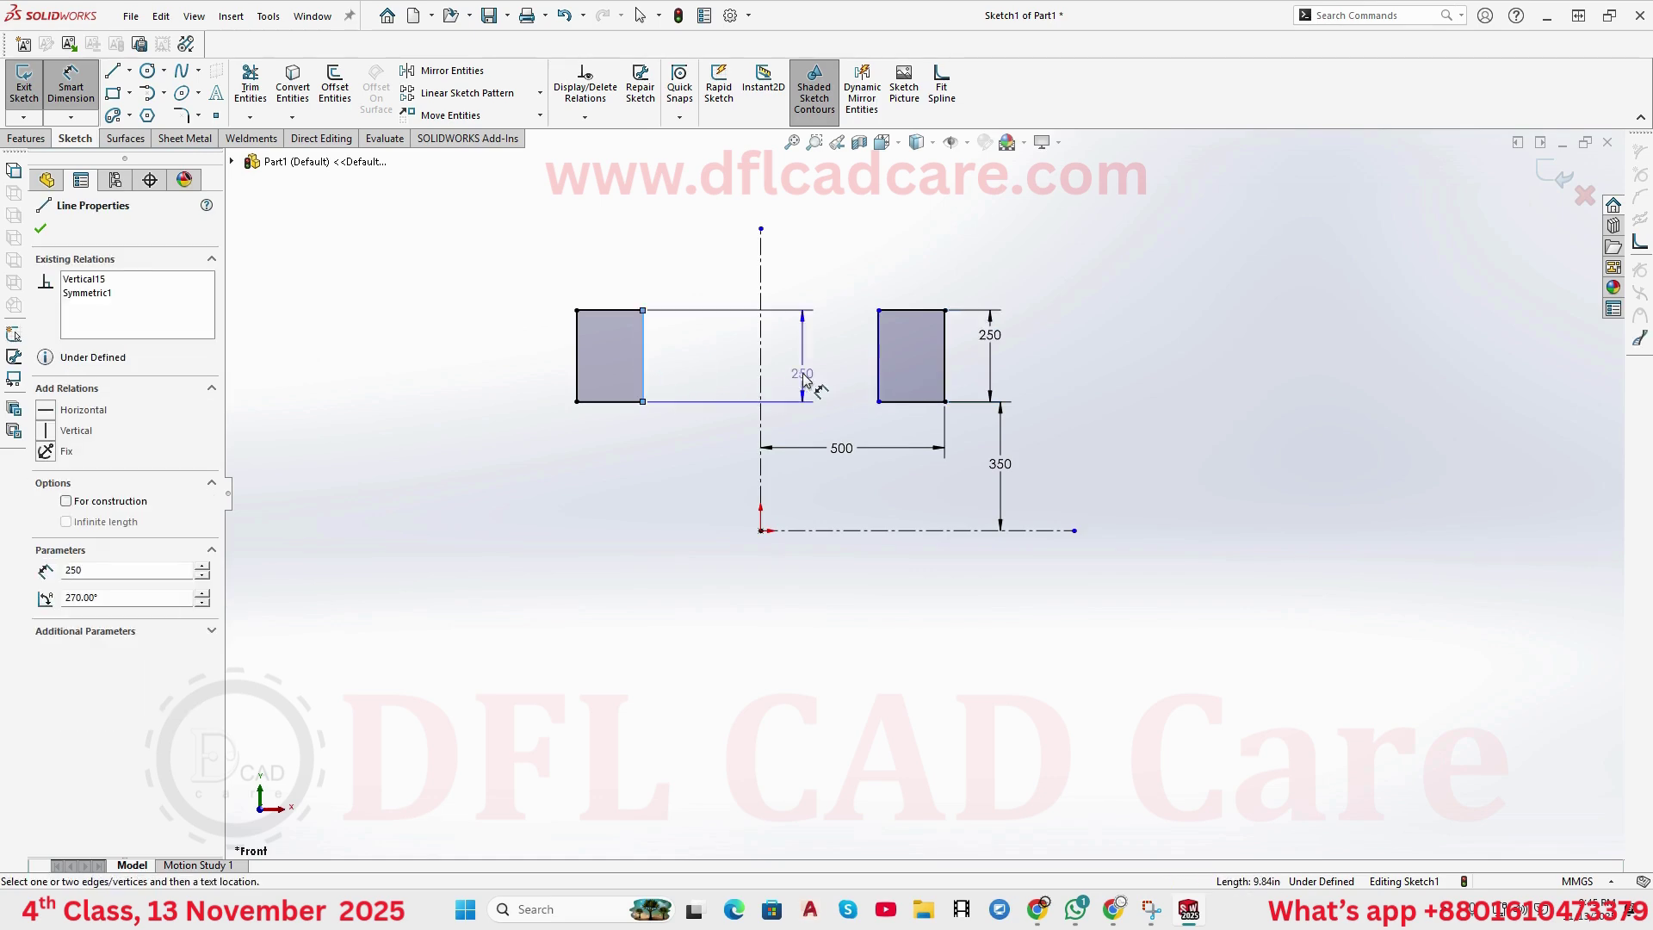
click(761, 380)
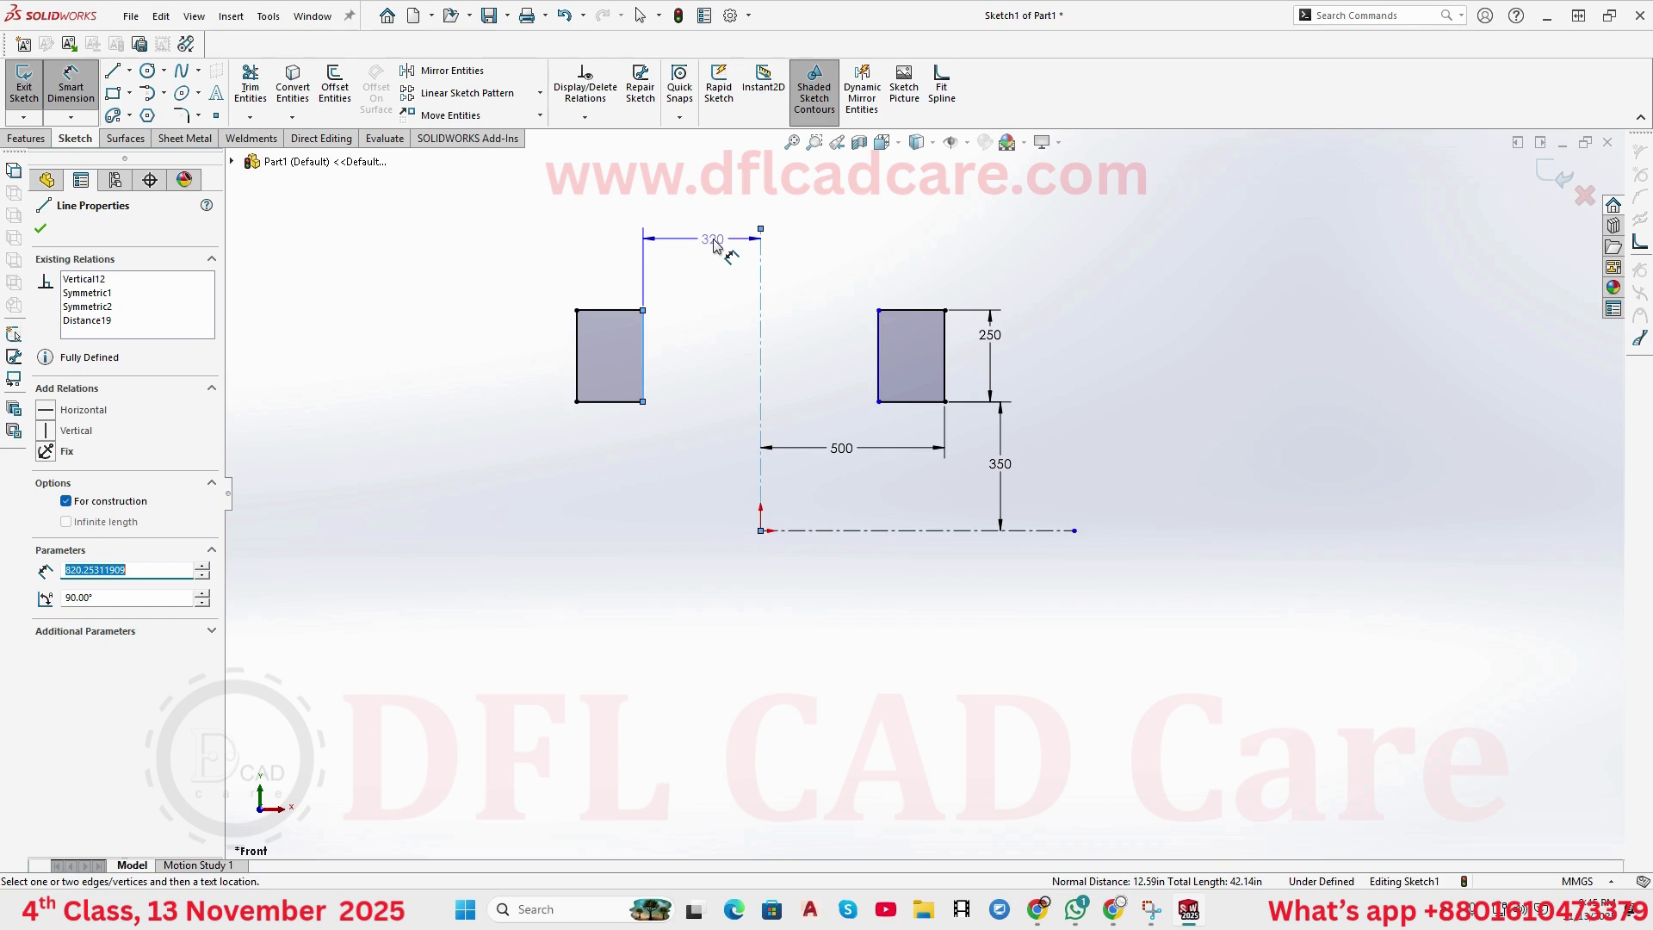
click(714, 244)
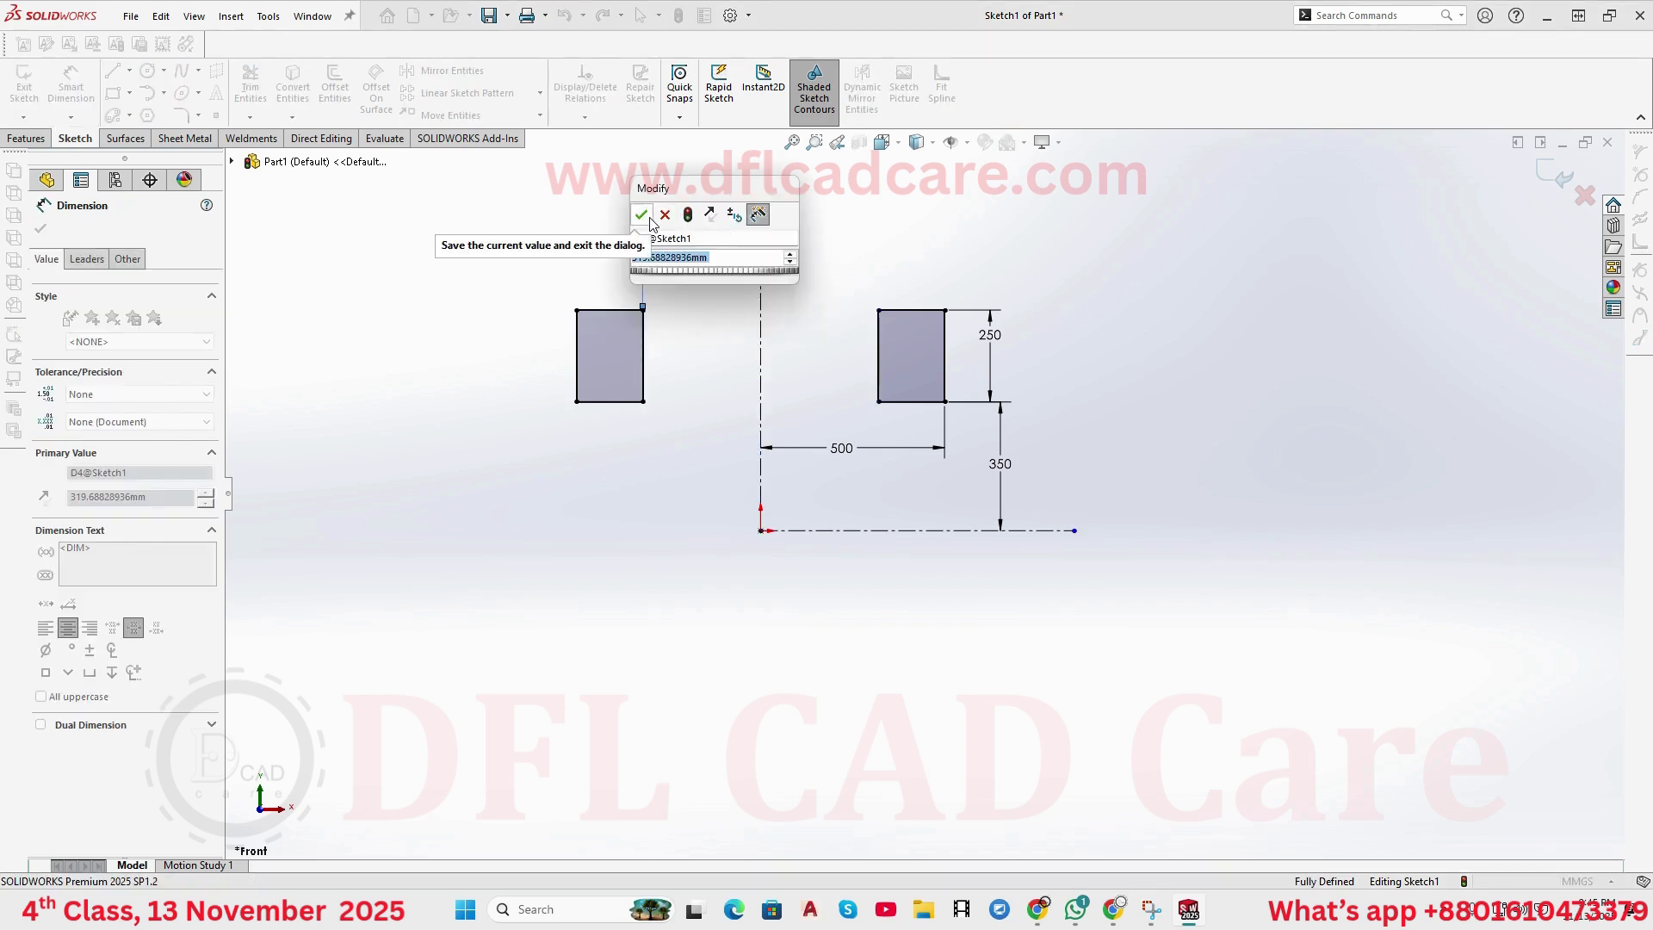
text(250)
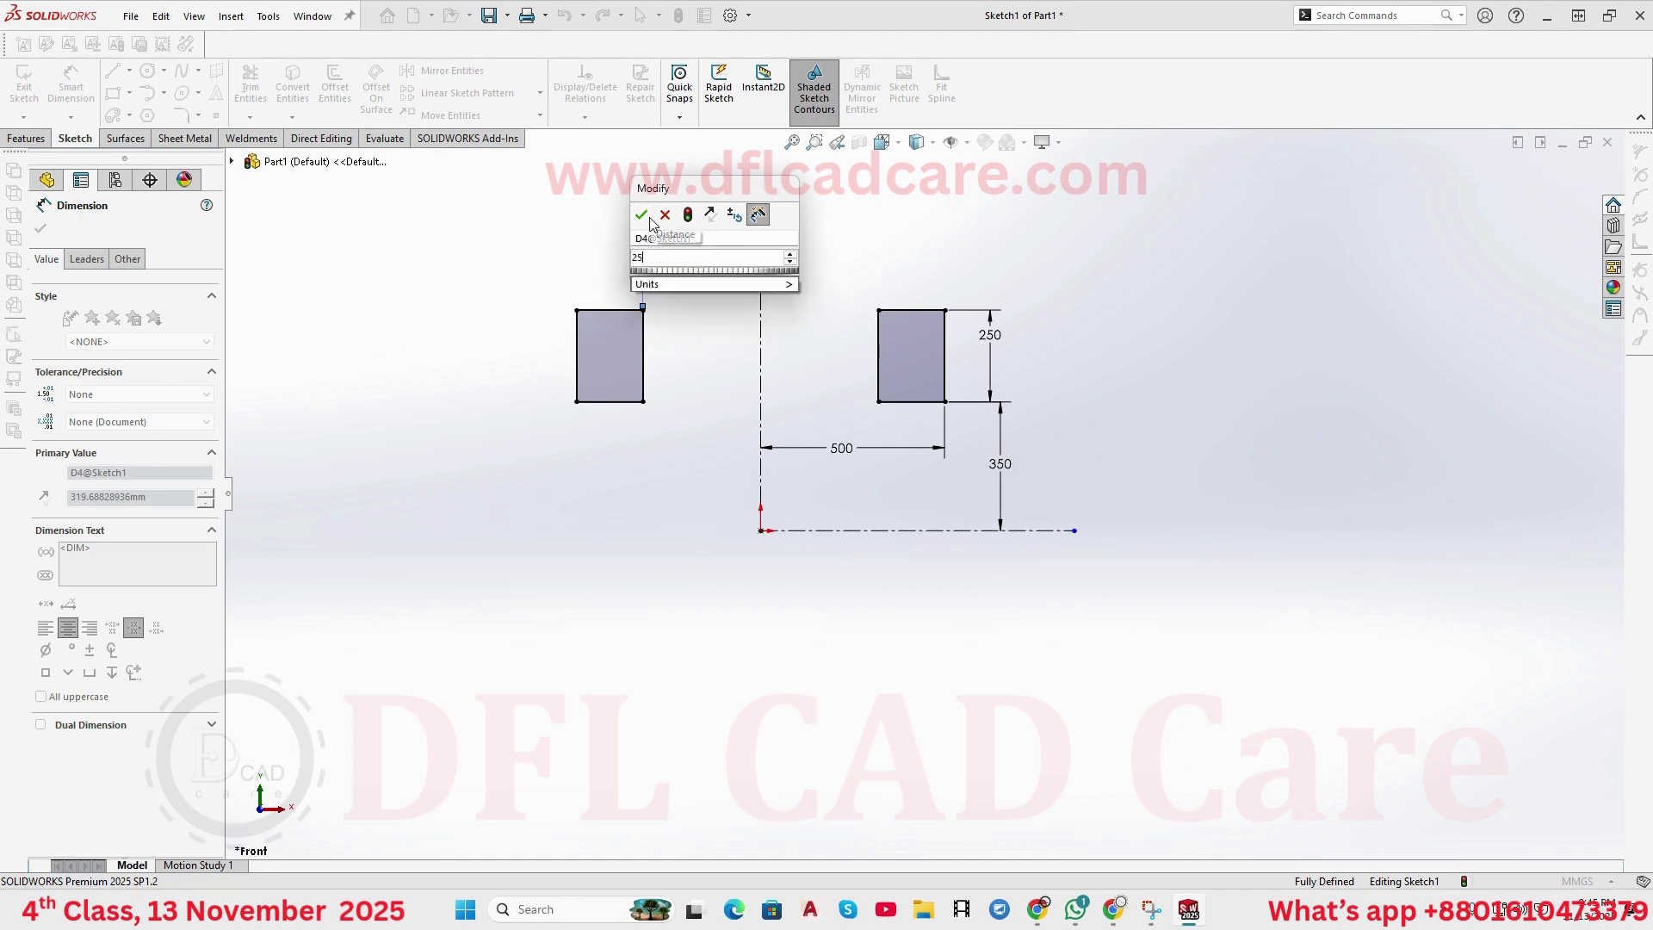
click(643, 216)
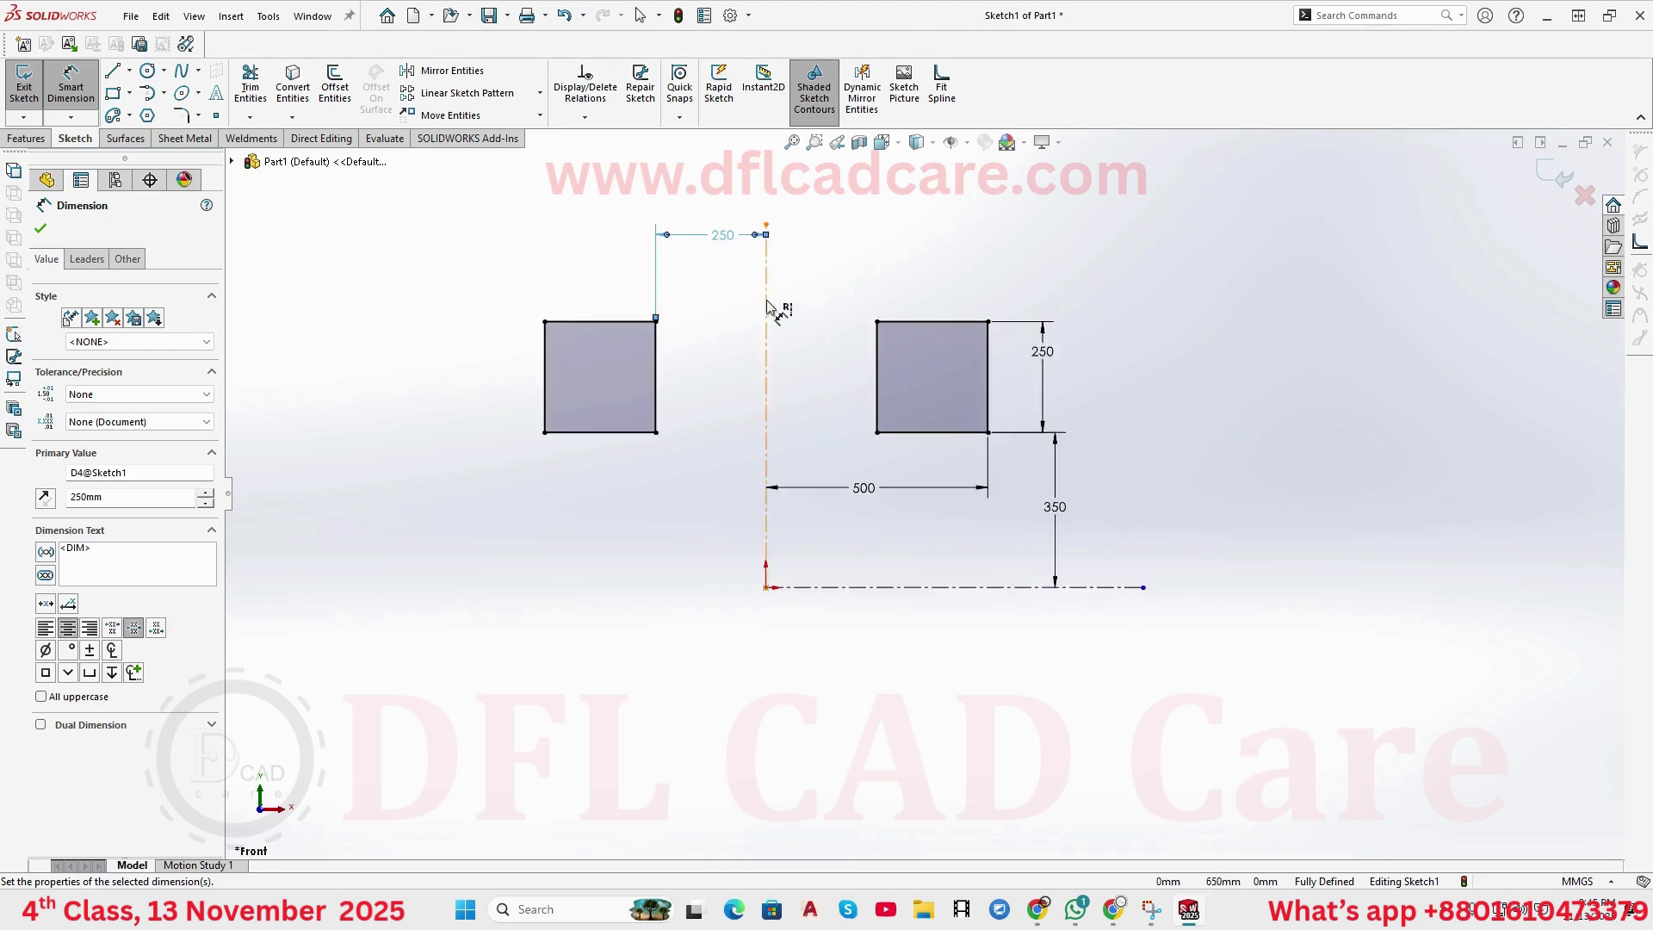
- Delete the 250 mm dimension between the left rectangle and the vertical centerline
scroll(732, 251, down, 3)
key(Escape)
drag(746, 180, 663, 306)
key(Delete)
- Dimension the right rectangle's inner edge 250 mm from the vertical centerline
key(d)
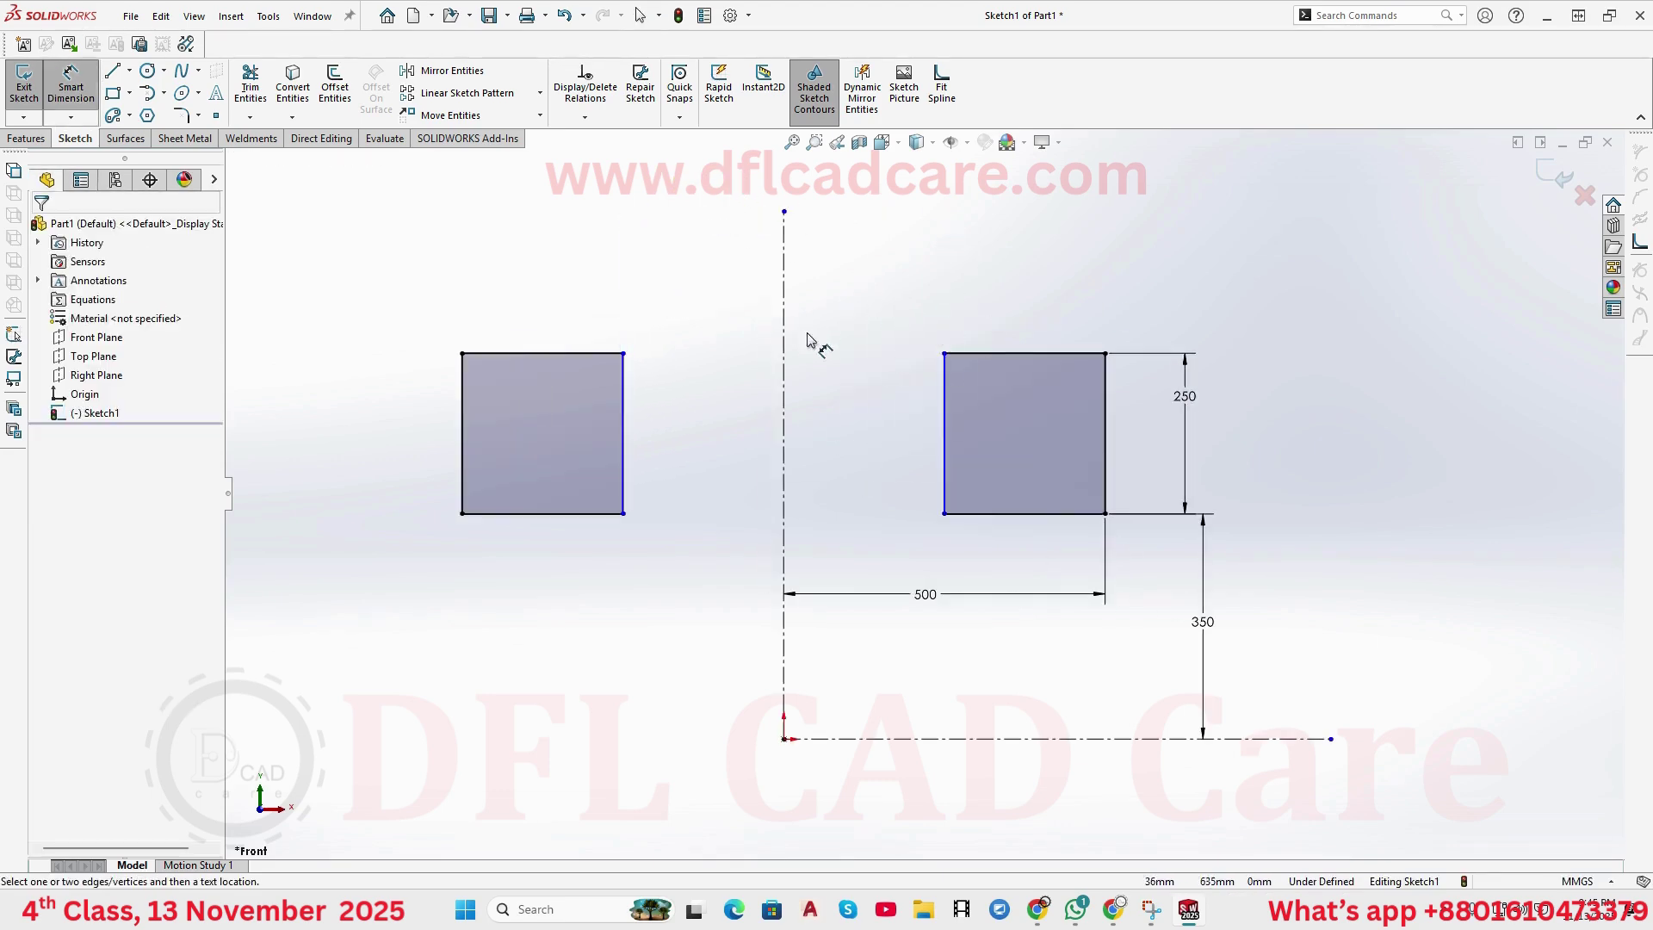
click(784, 384)
click(945, 392)
click(904, 303)
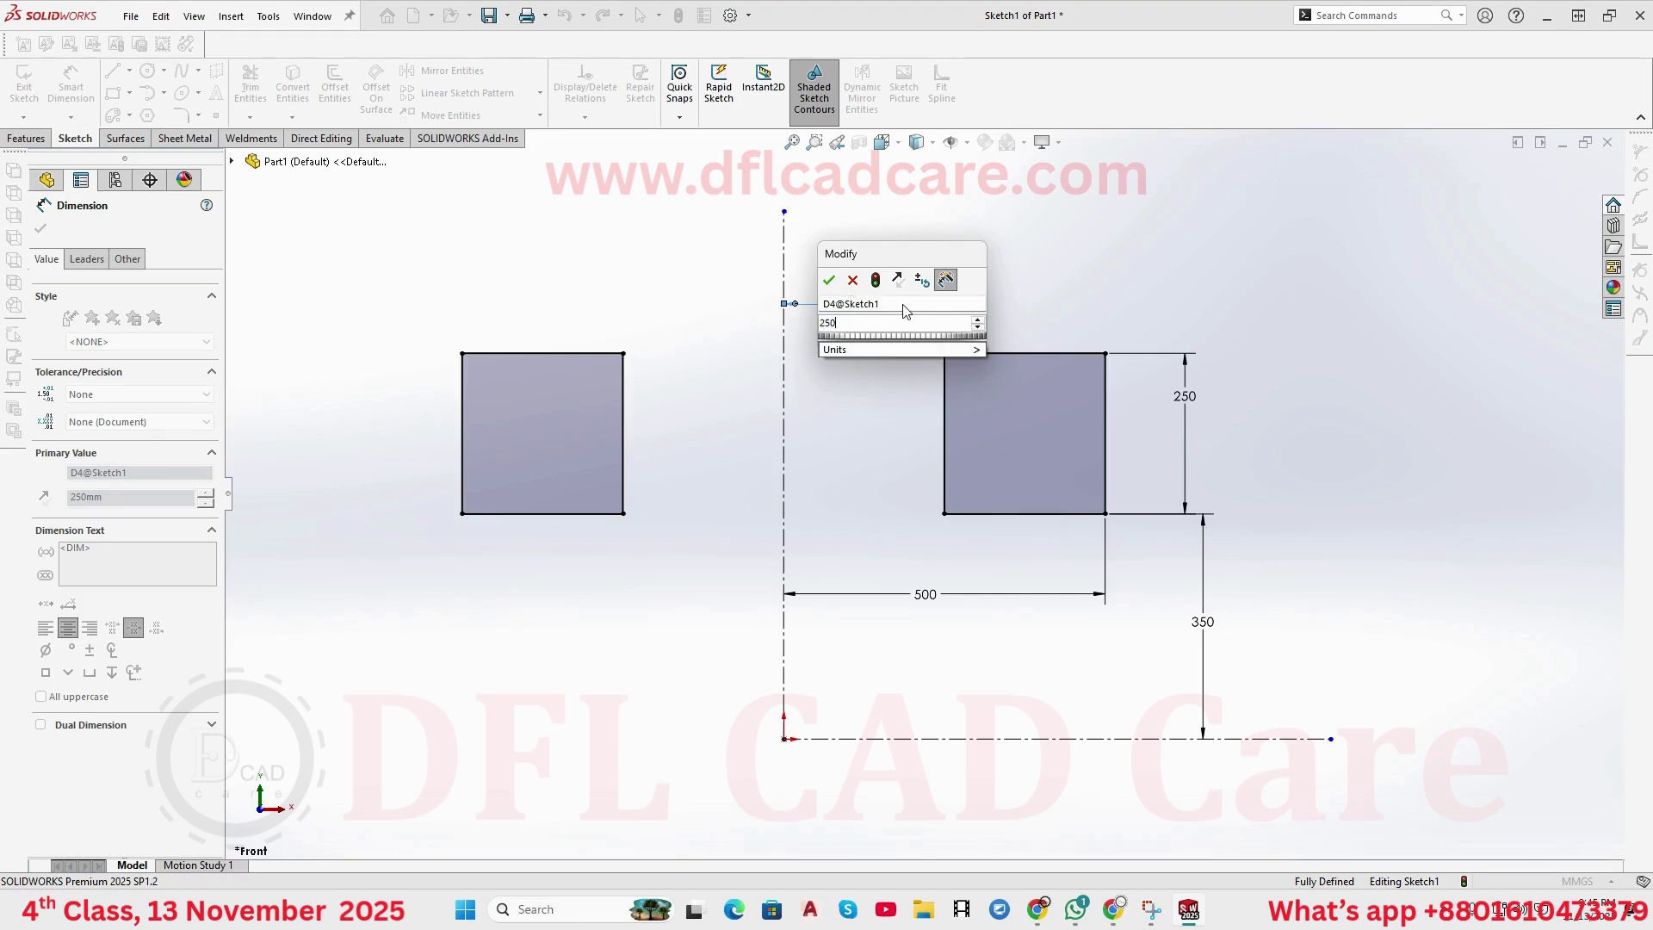
key(Return)
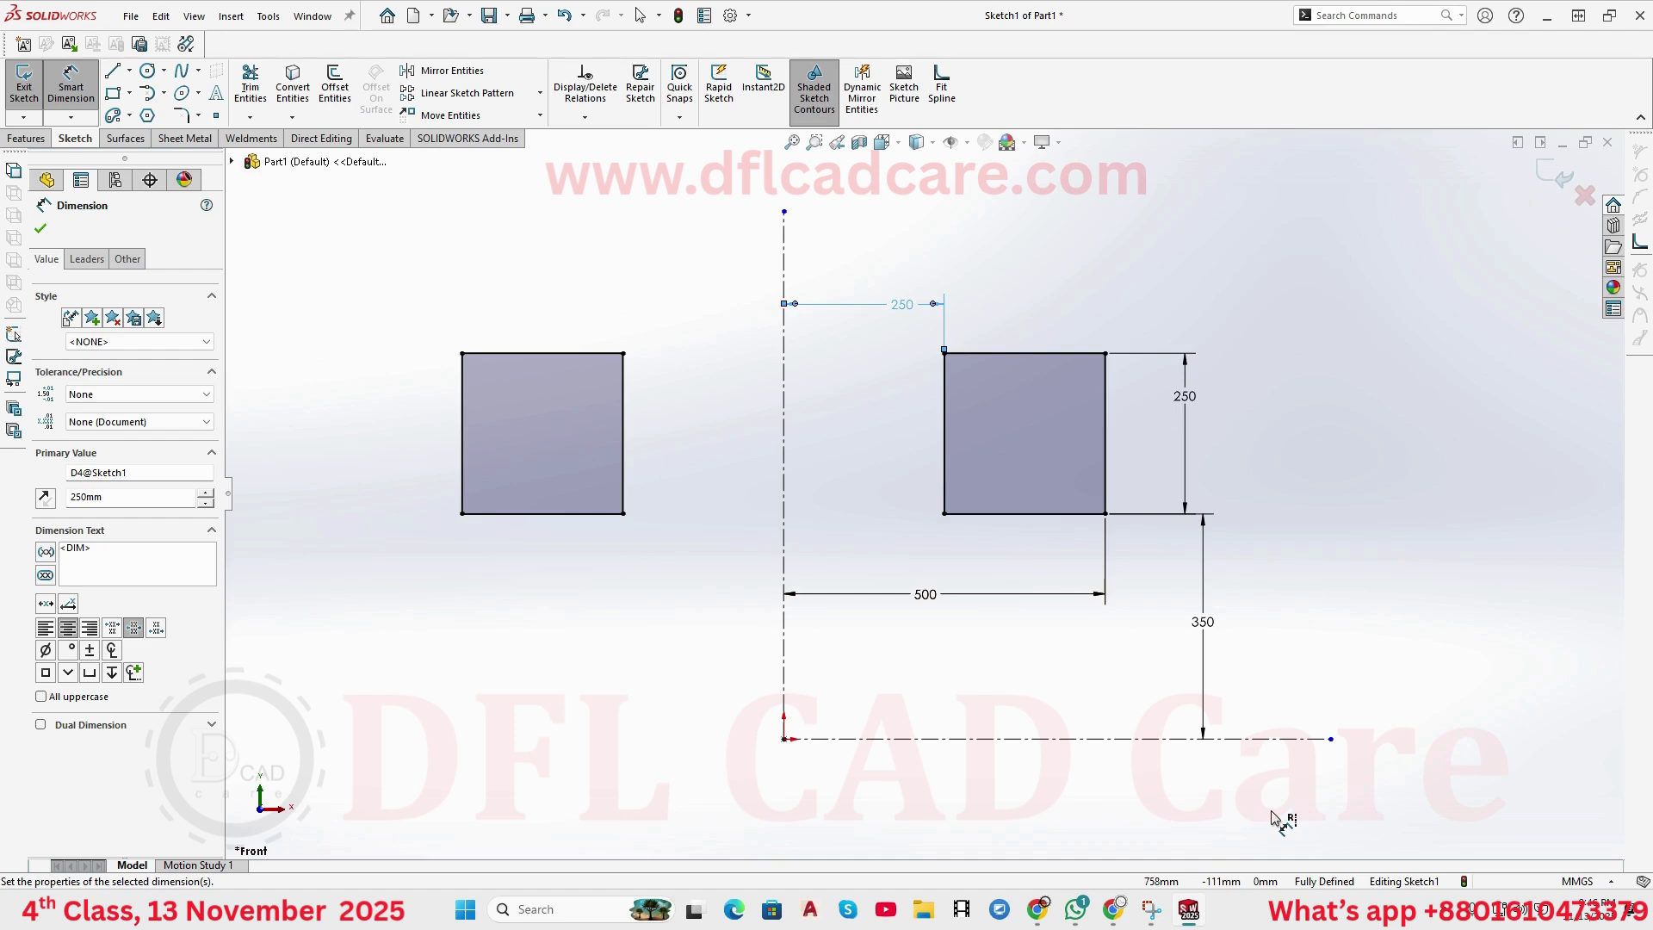
- Draw a corner rectangle about 537 mm wide and 600 mm tall, above and to the left of the two squares
scroll(1119, 672, up, 5)
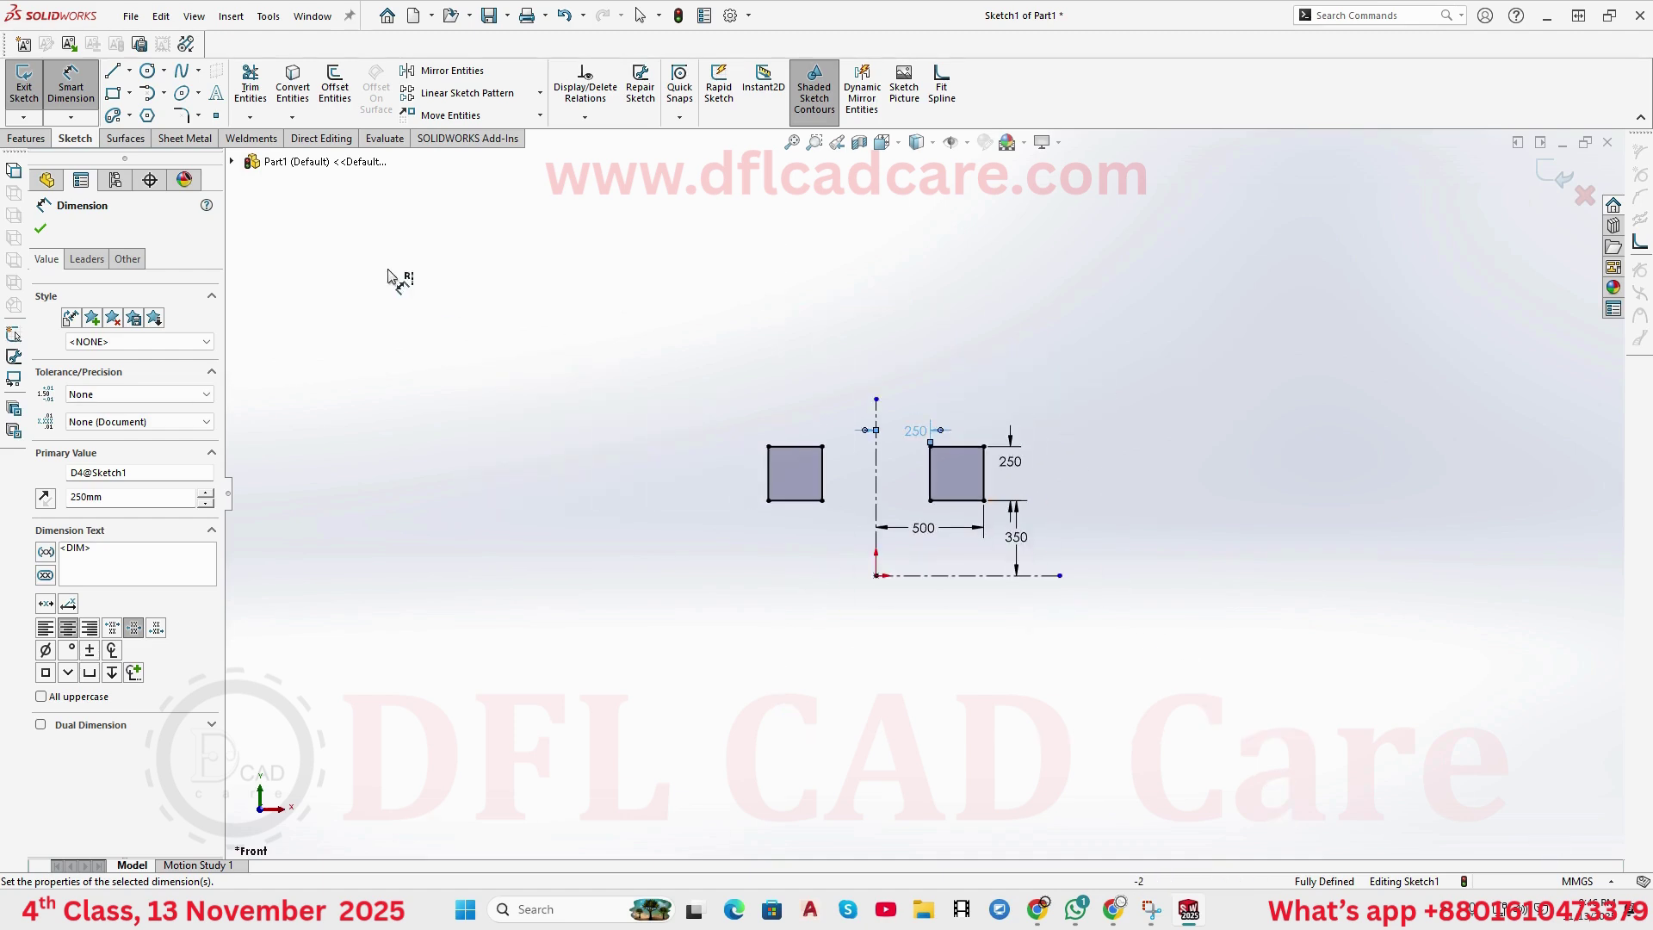
click(113, 93)
click(607, 294)
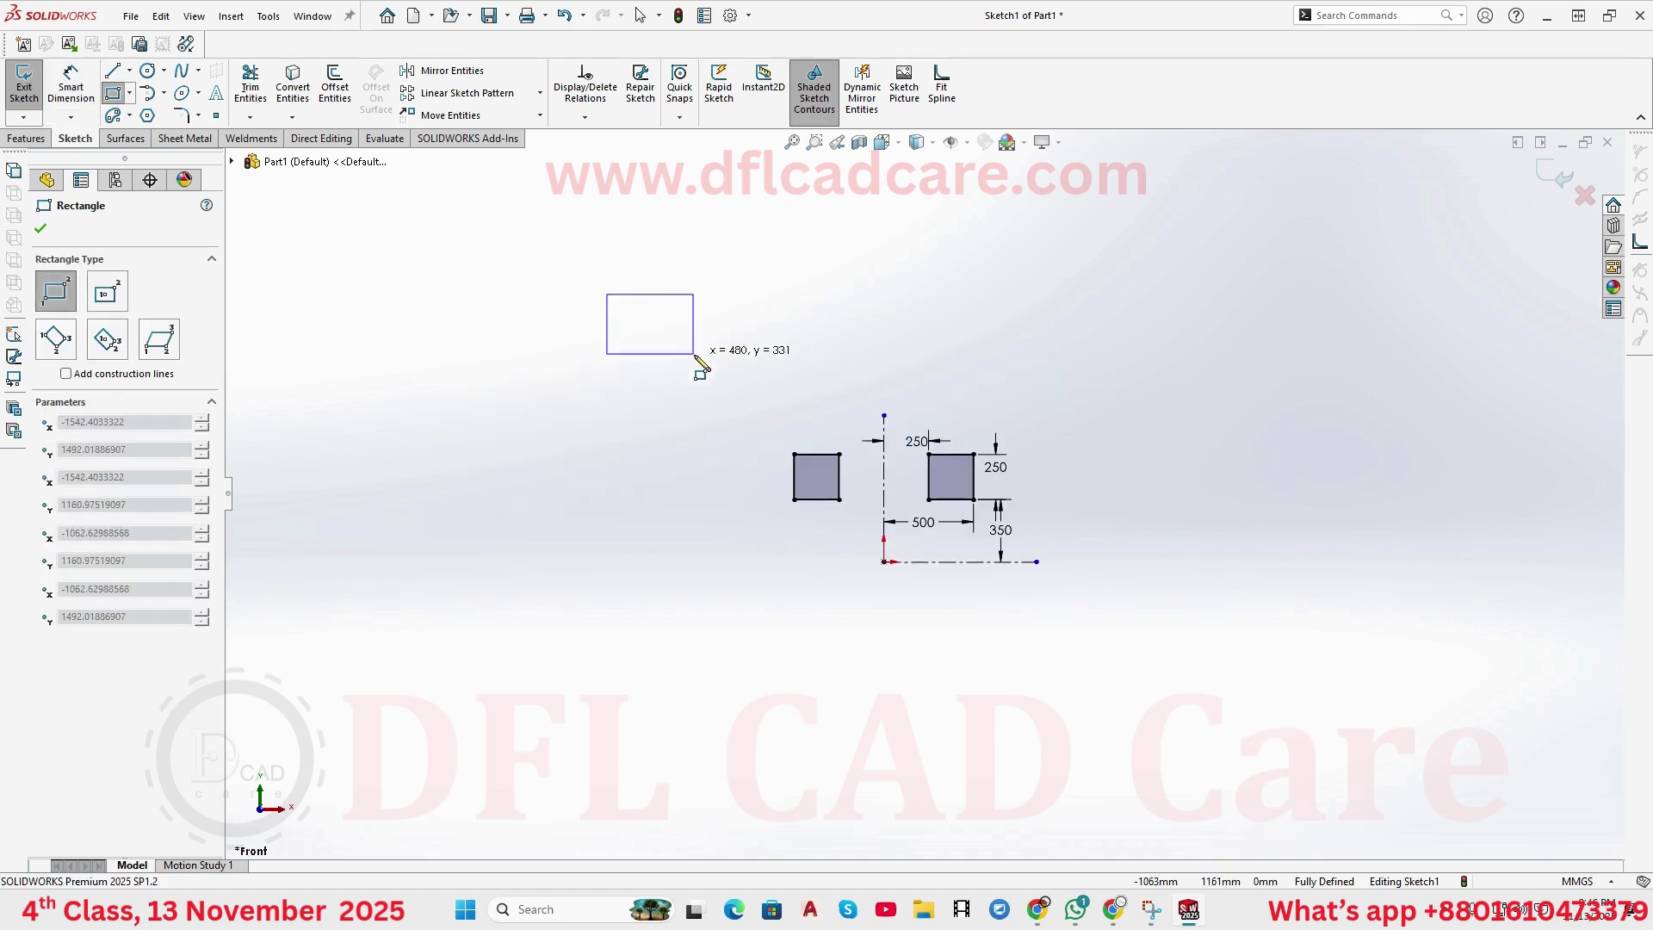
click(708, 404)
scroll(663, 436, up, 2)
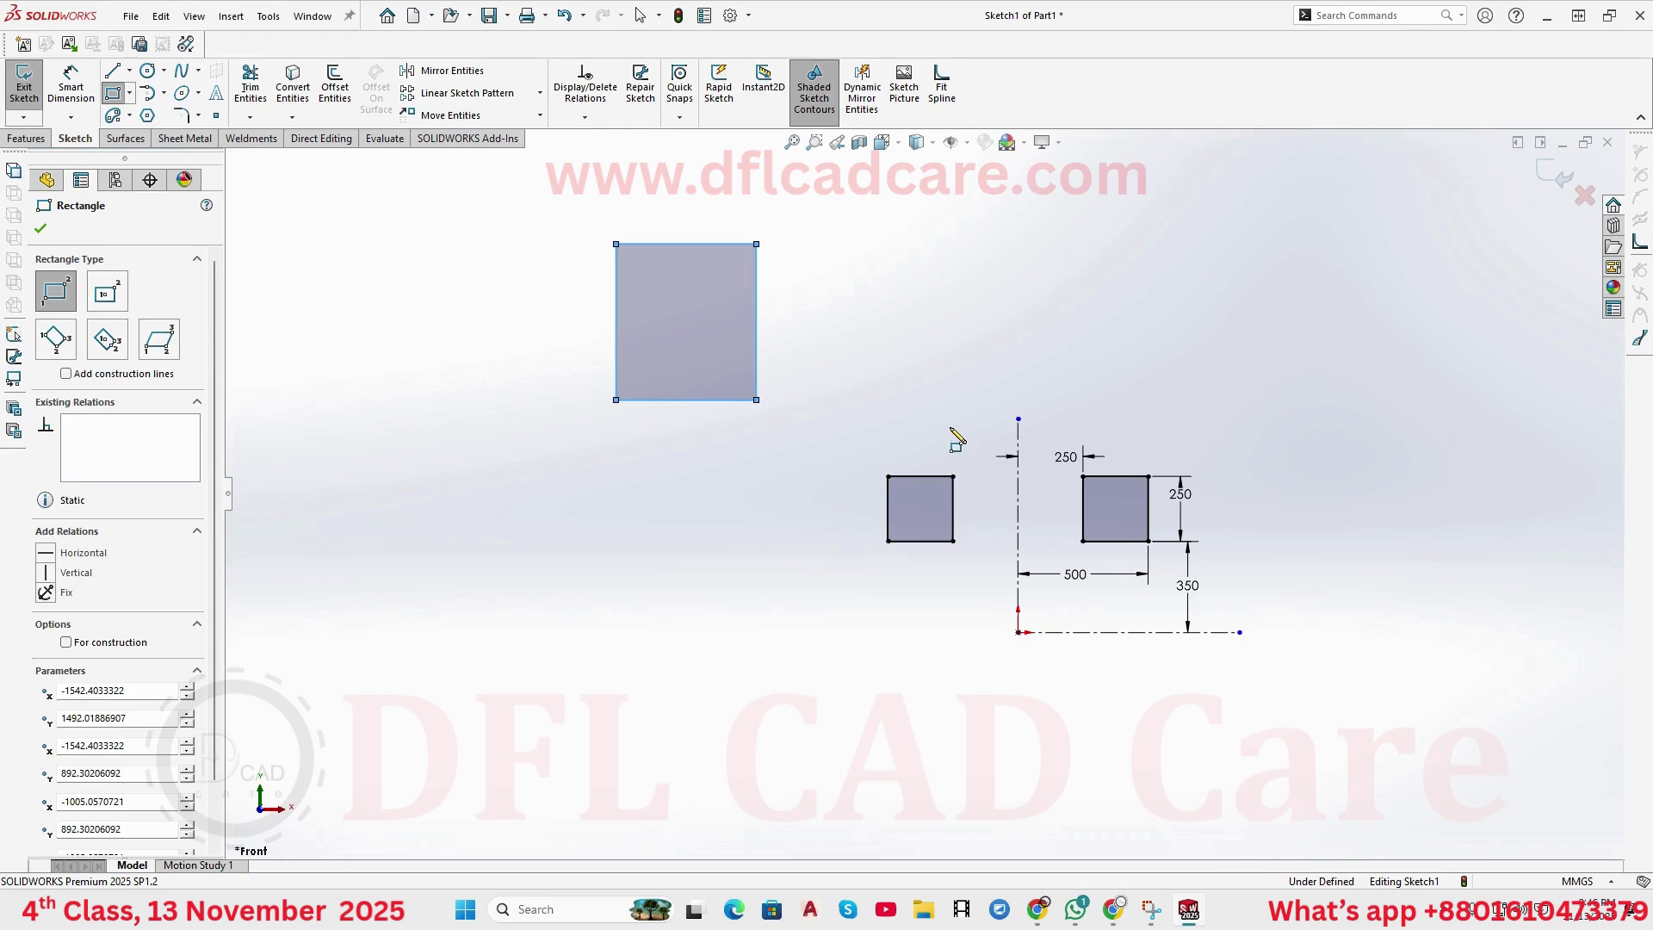
key(Escape)
- Make the new rectangle's bottom edge equal in length to the left square's top edge
click(940, 476)
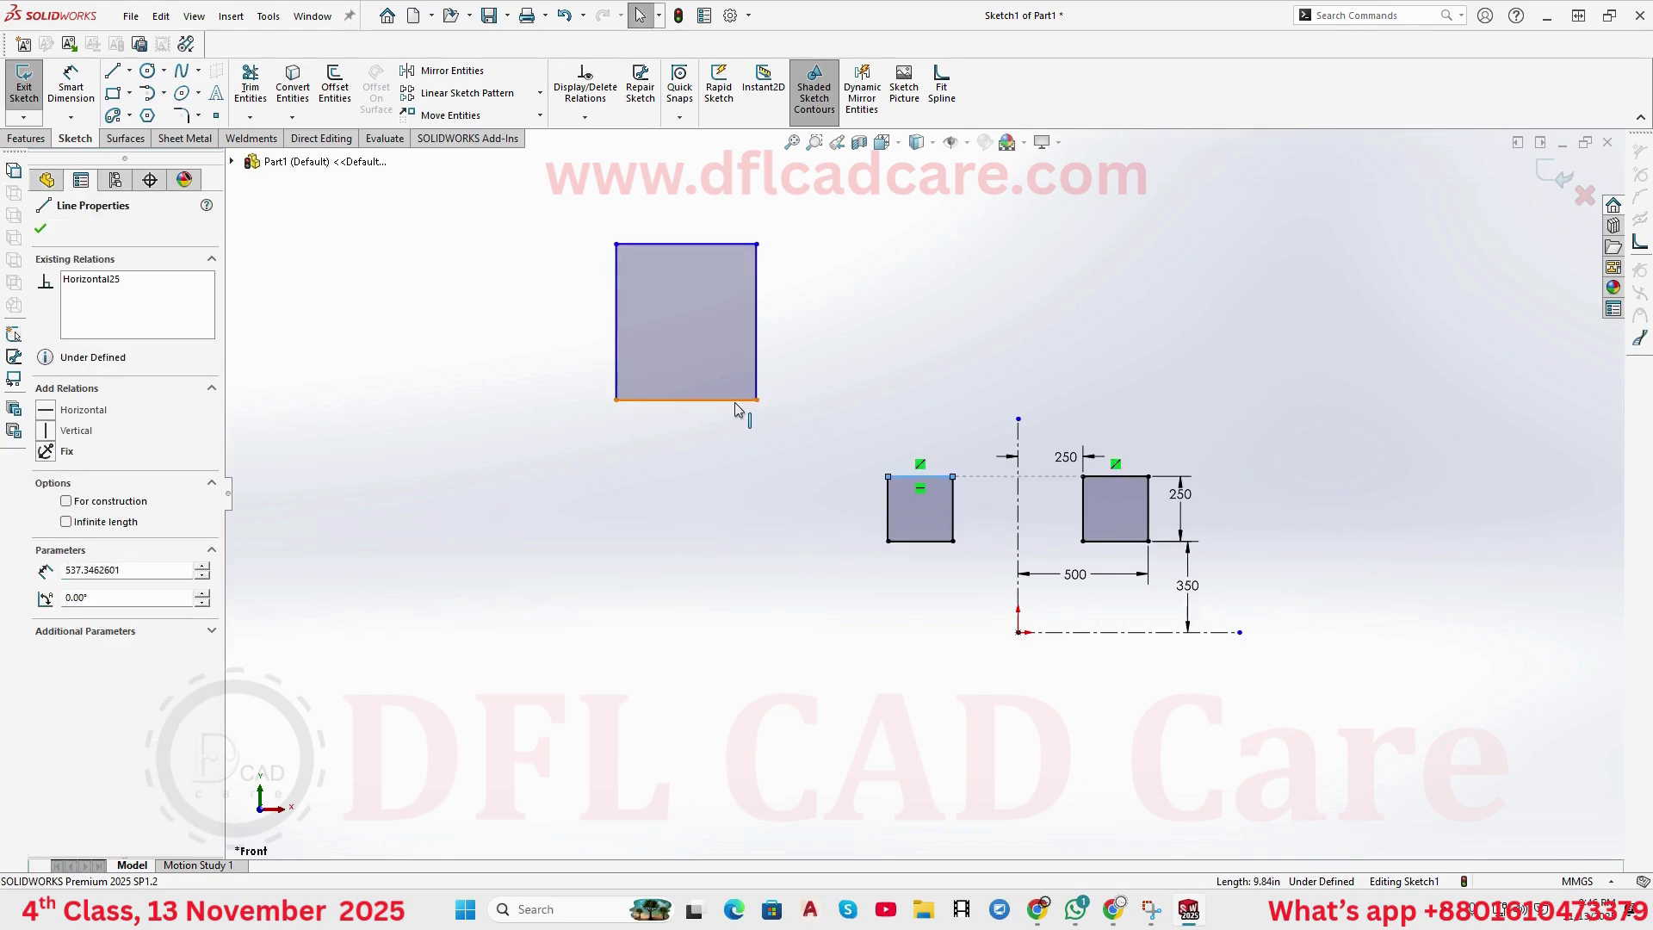
ctrl+click(745, 400)
click(919, 326)
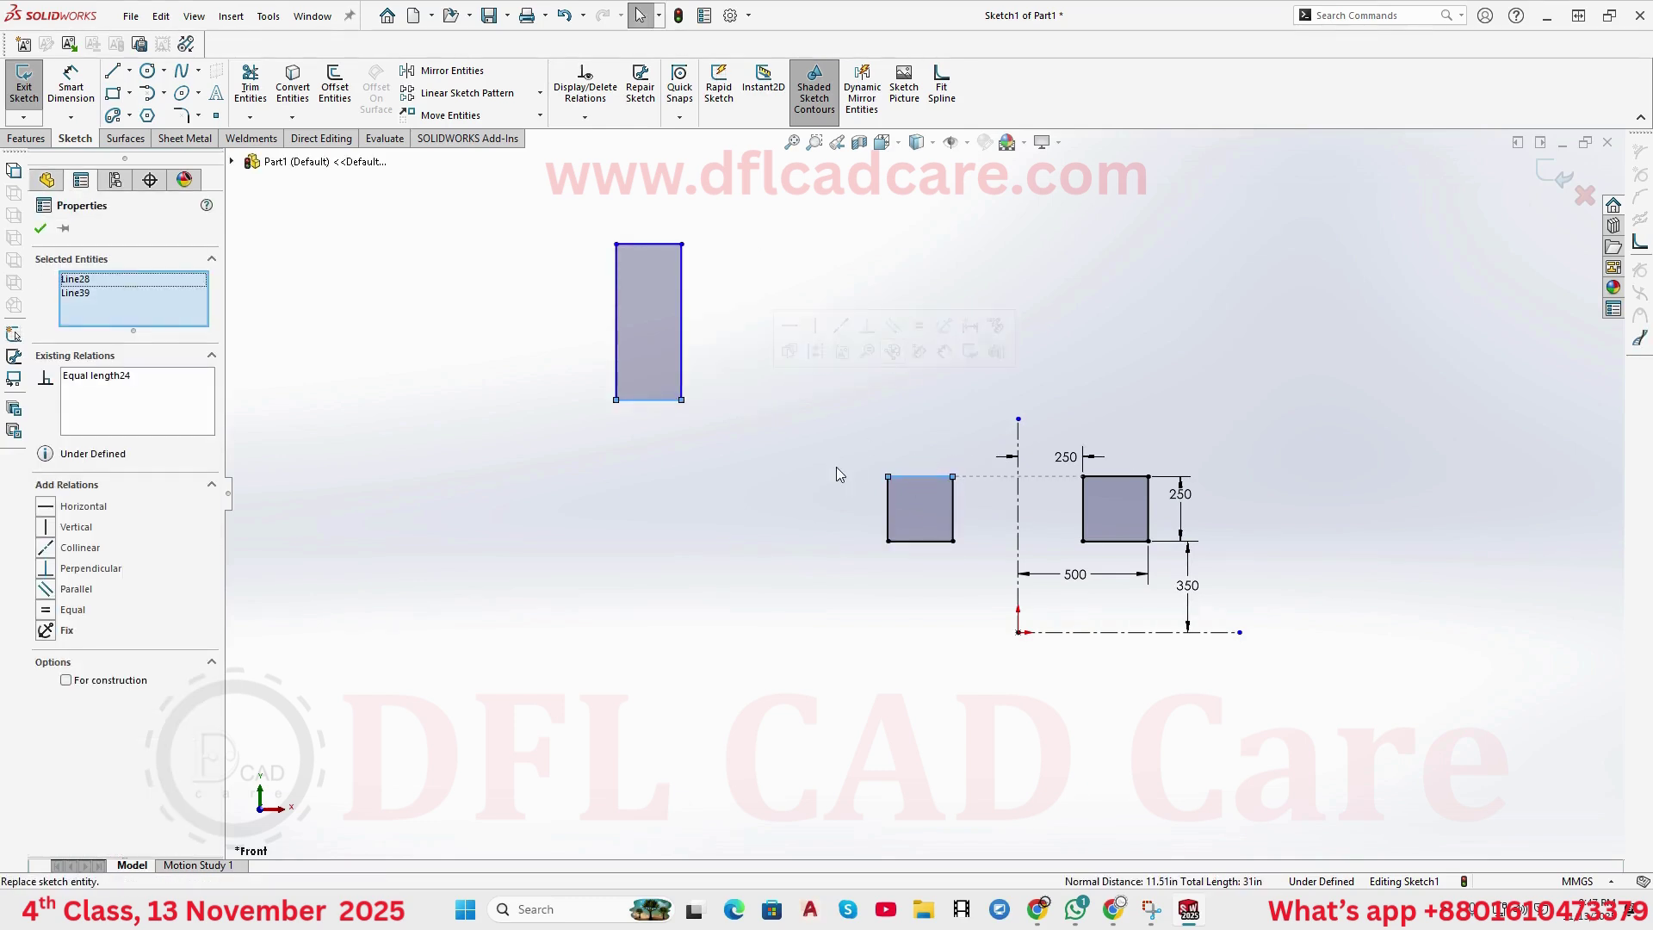
click(812, 472)
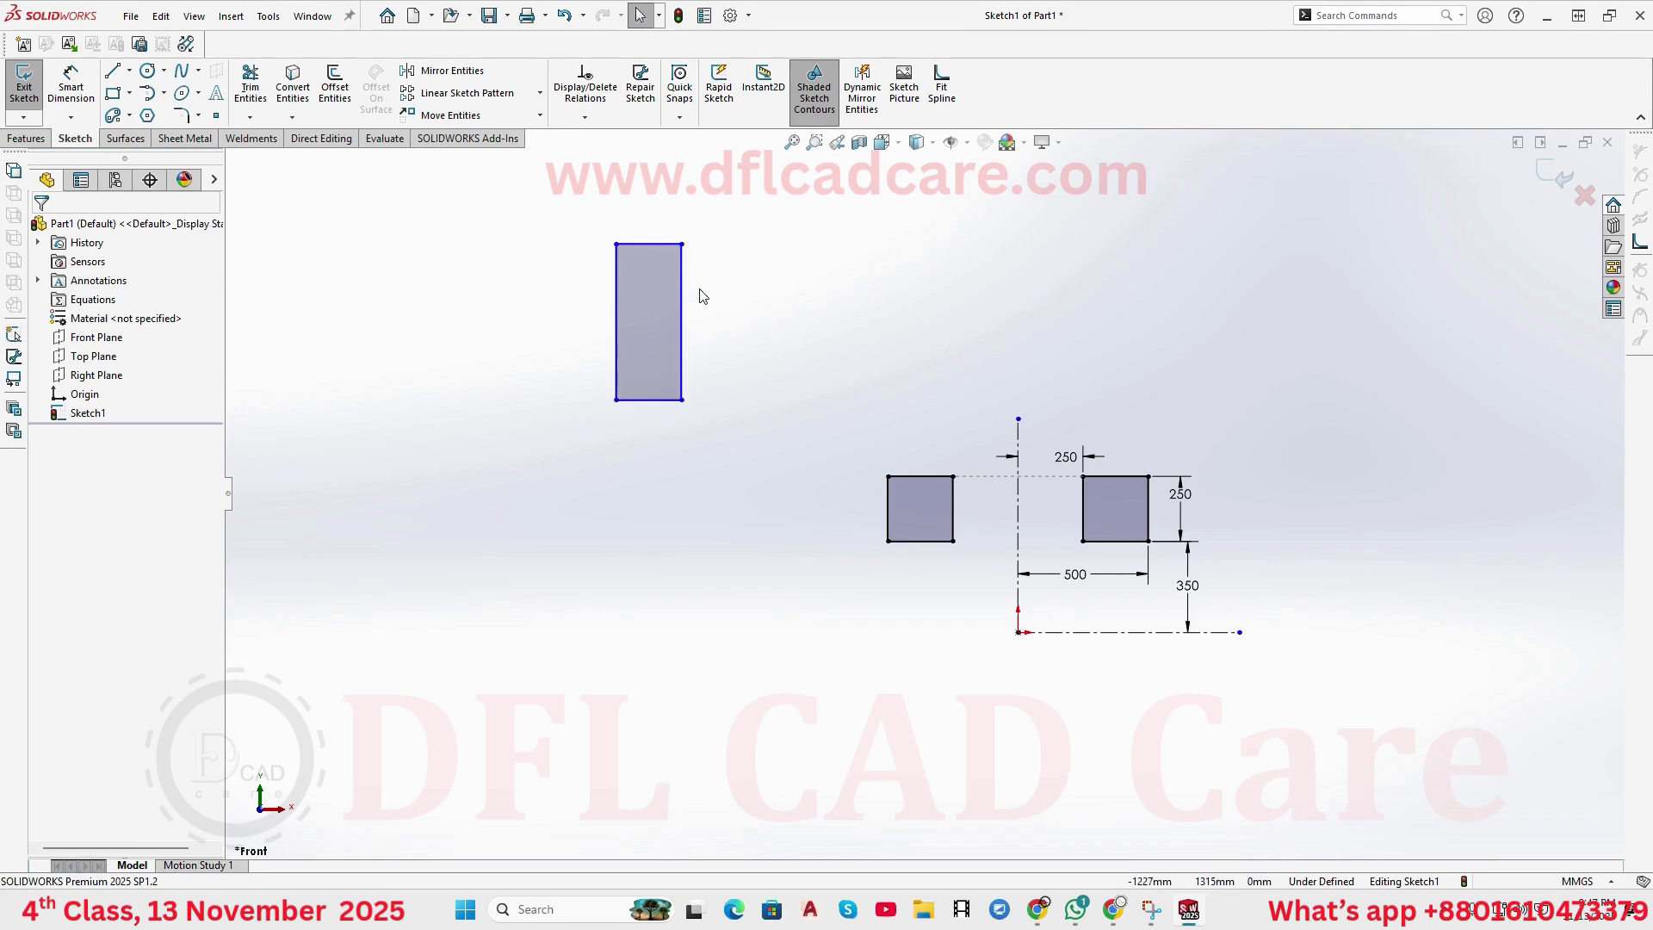
- Dimension the new rectangle's height to 600 mm
key(d)
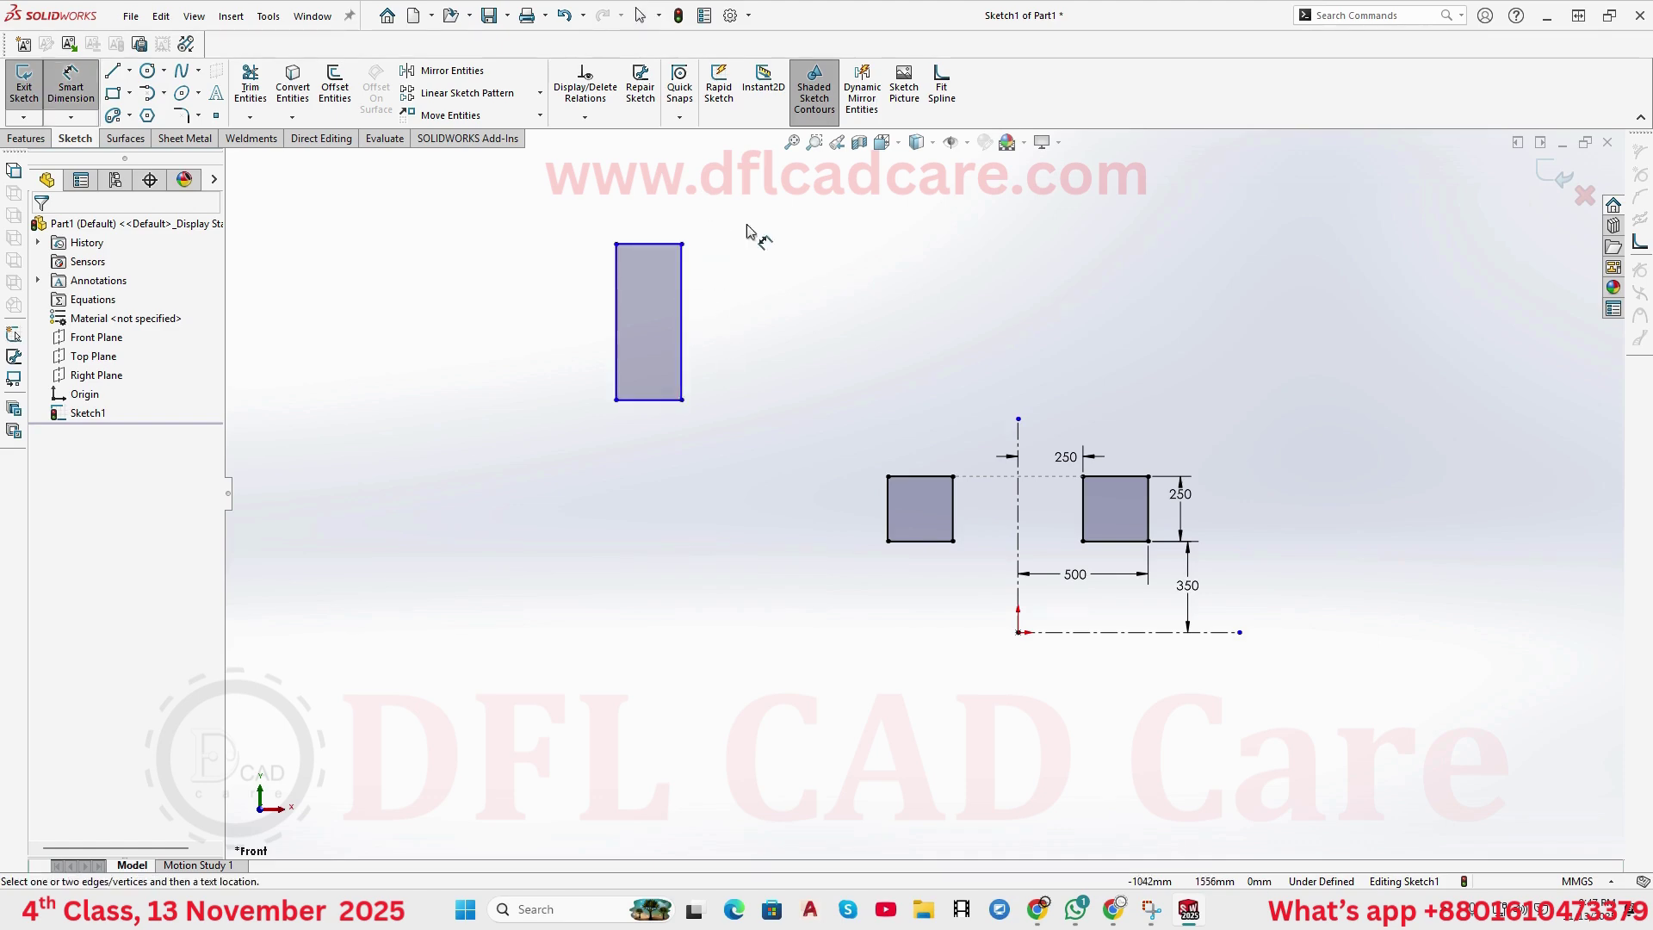
click(679, 336)
click(711, 310)
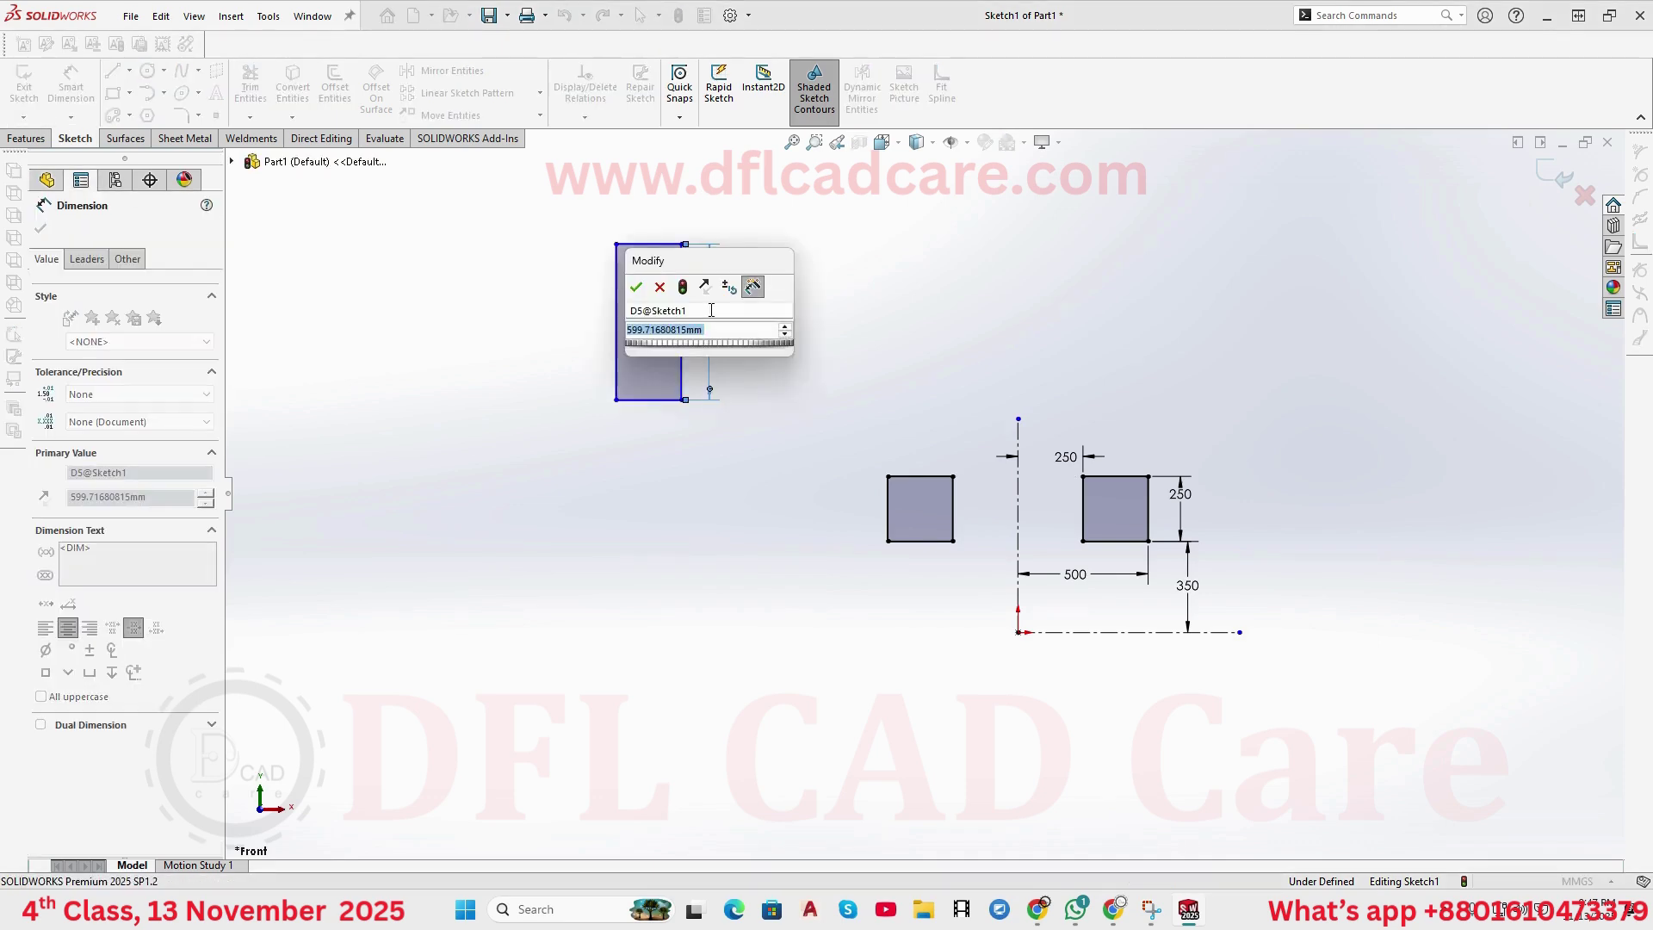
text(600)
key(Return)
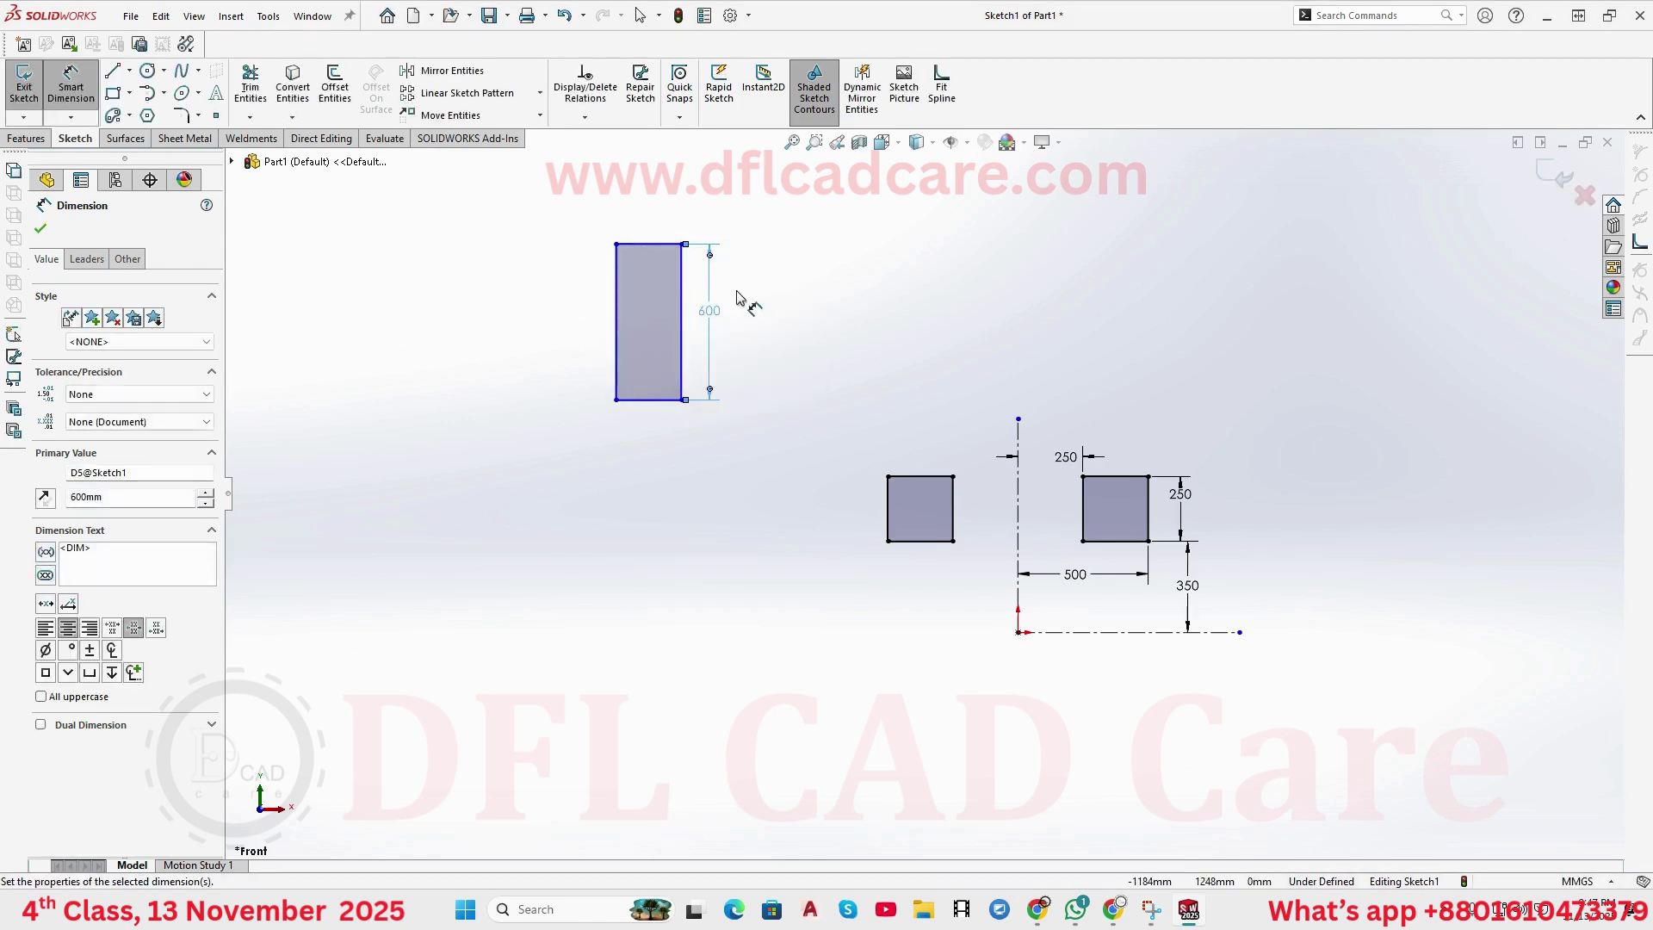
click(801, 437)
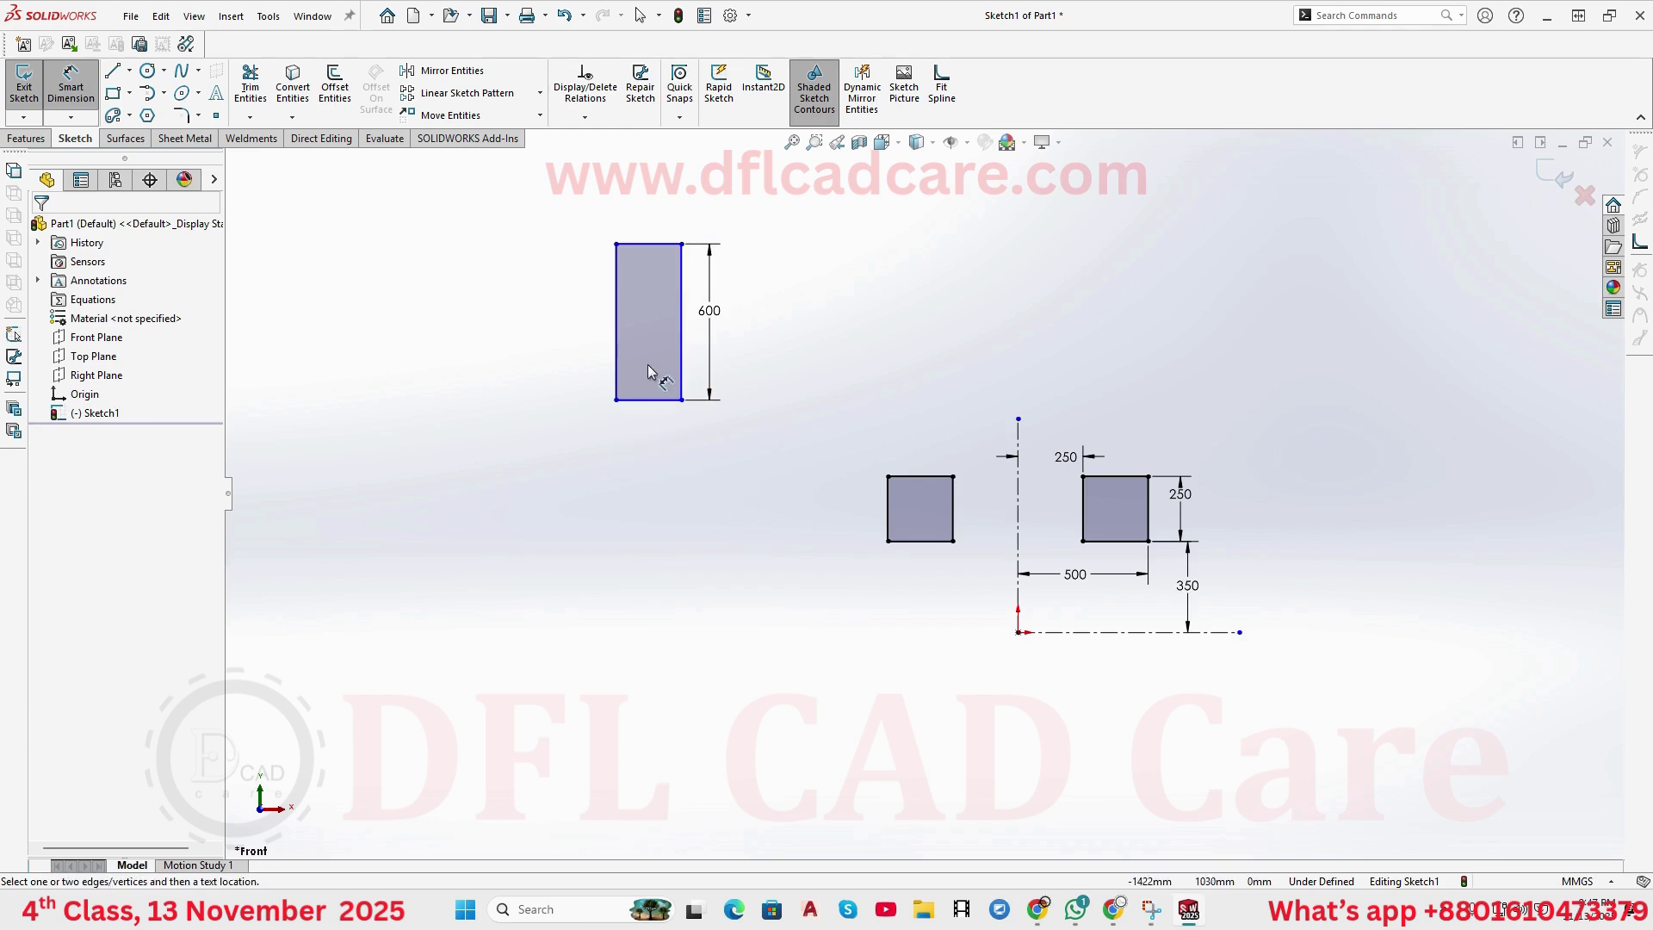
- Move the tall rectangle so its lower-left corner coincides with the upper endpoint of the vertical centerline
key(Escape)
drag(618, 400, 1018, 419)
key(Escape)
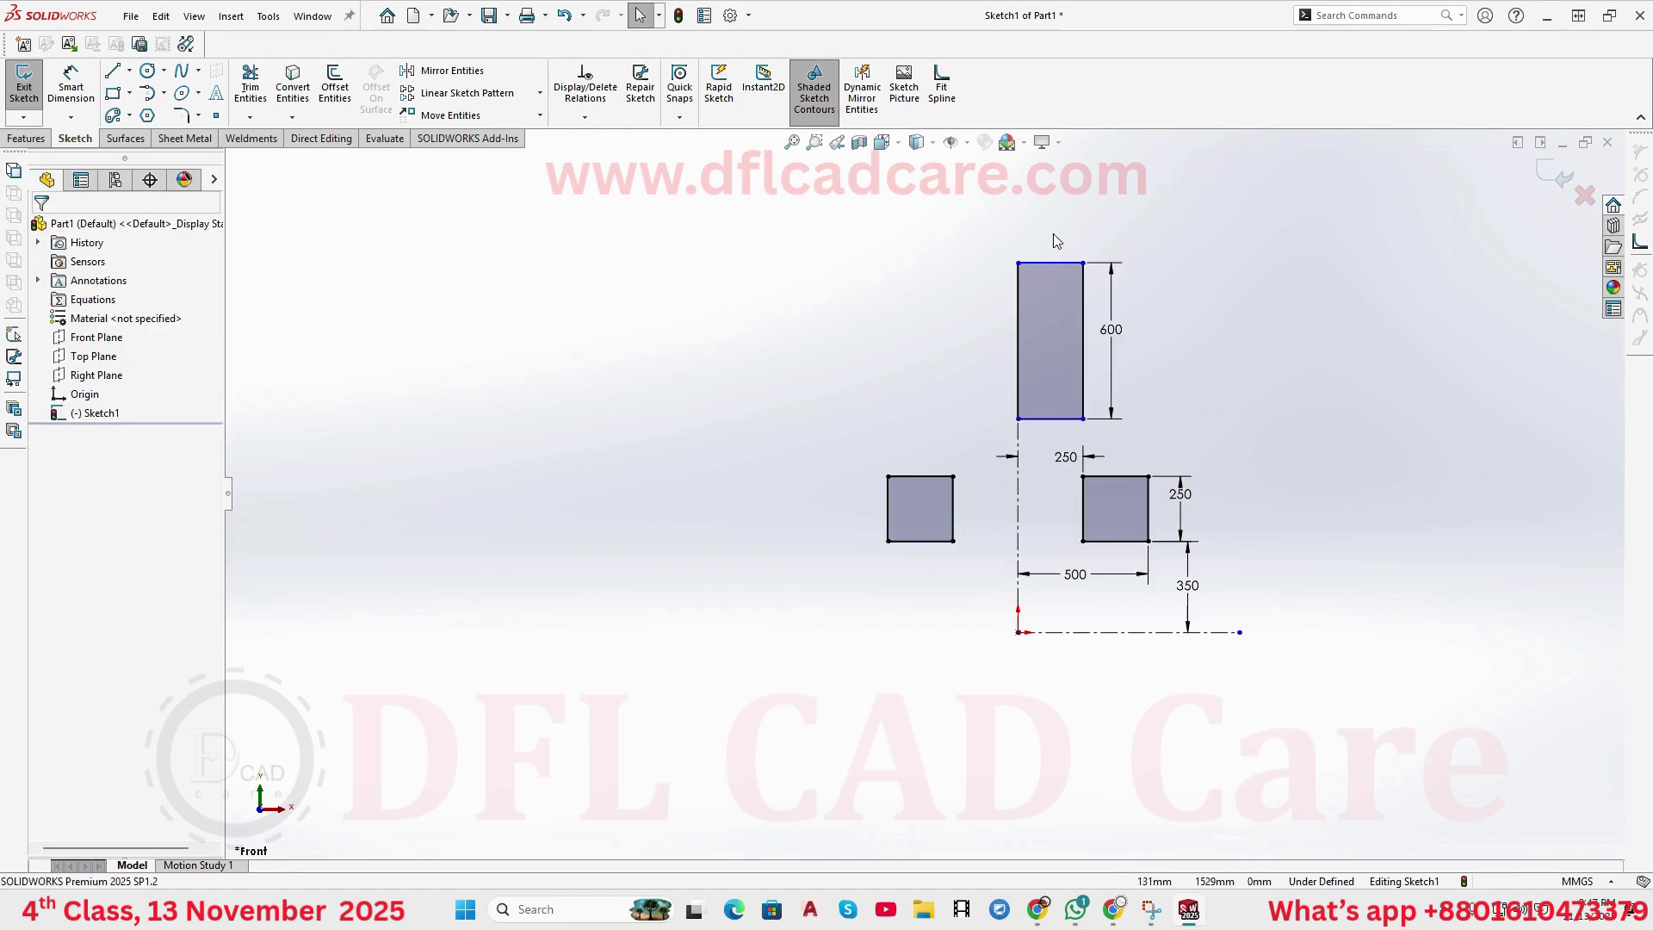
- Dimension the vertical centerline's length to 800 mm
key(d)
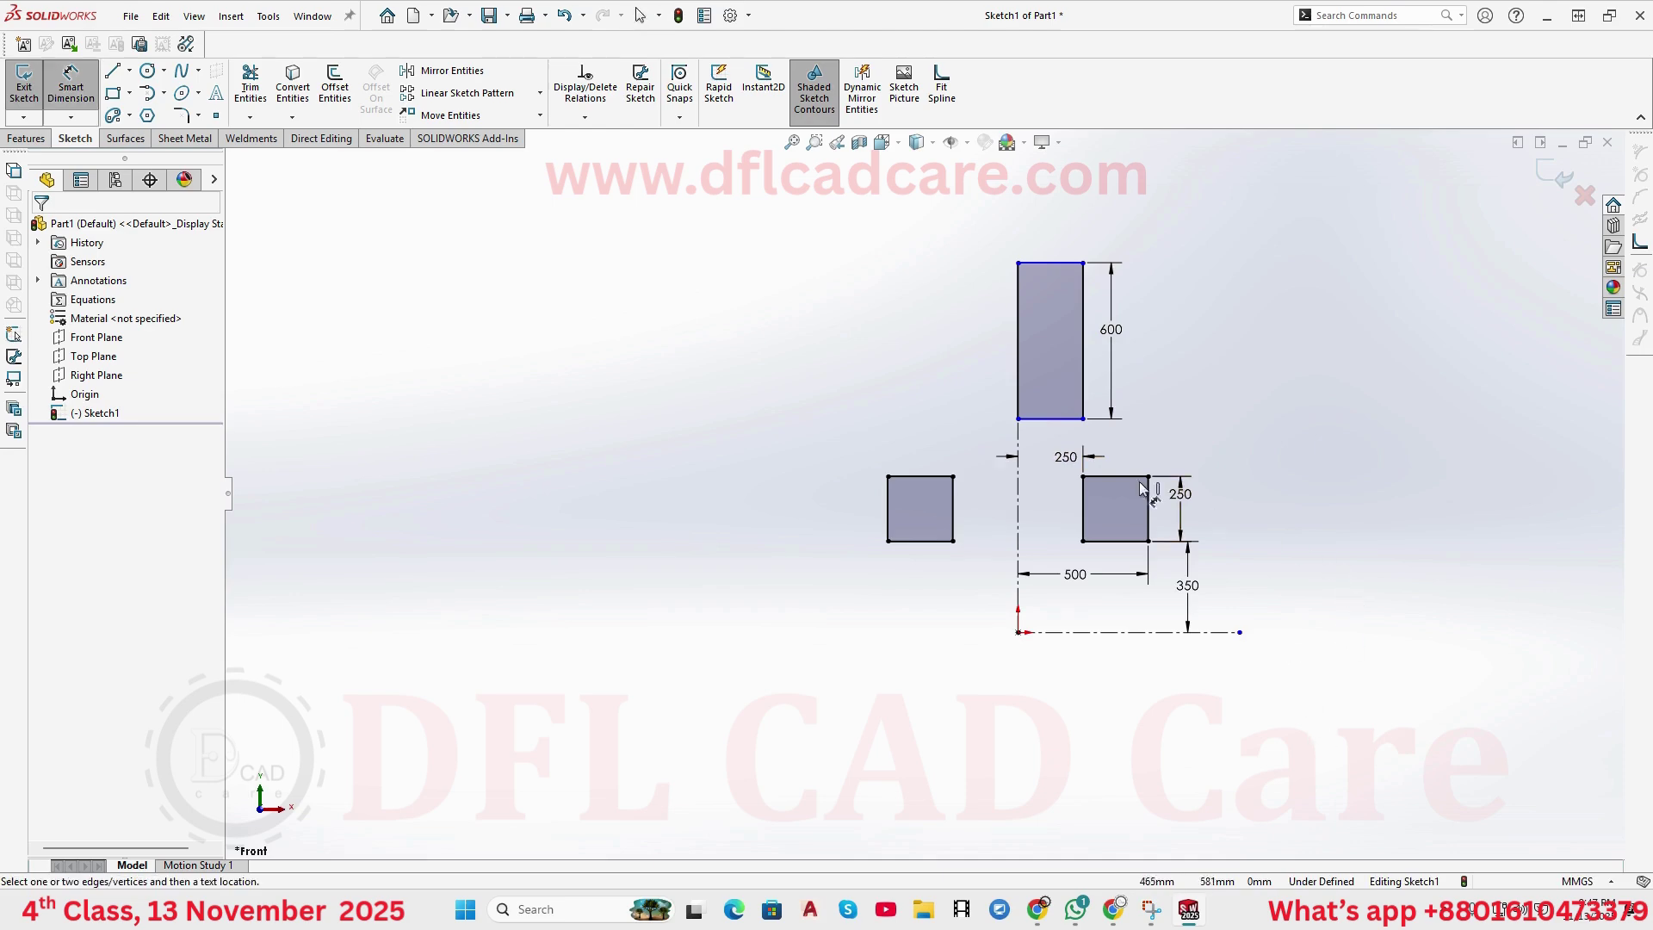
click(1019, 529)
click(1013, 532)
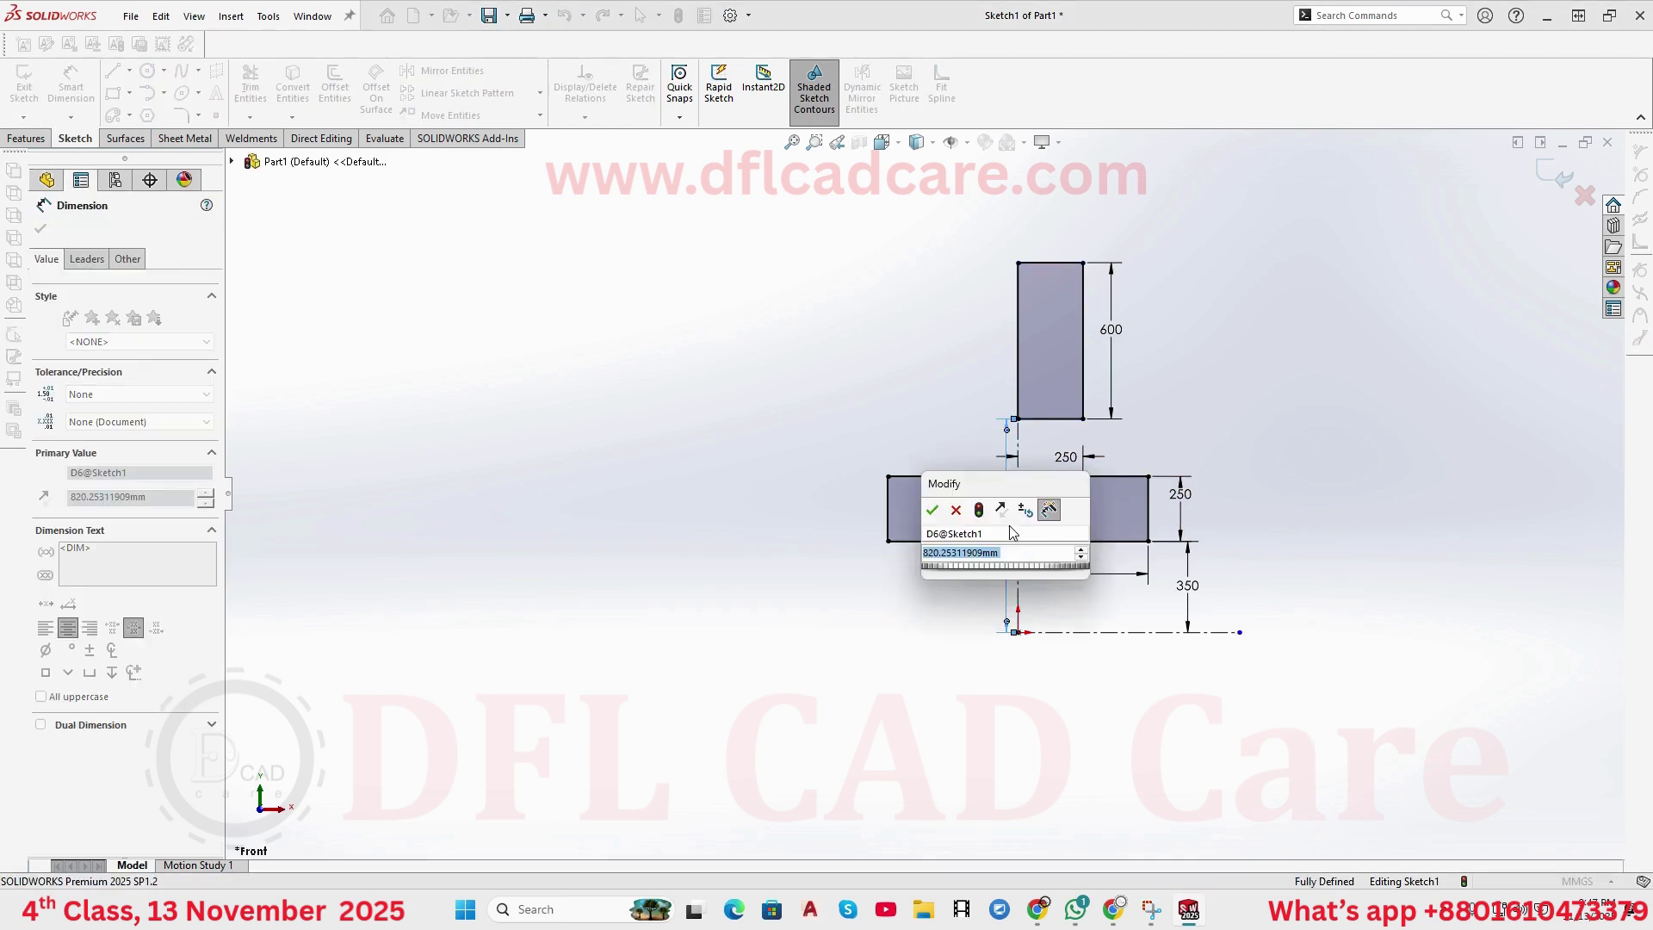
text(800)
key(Return)
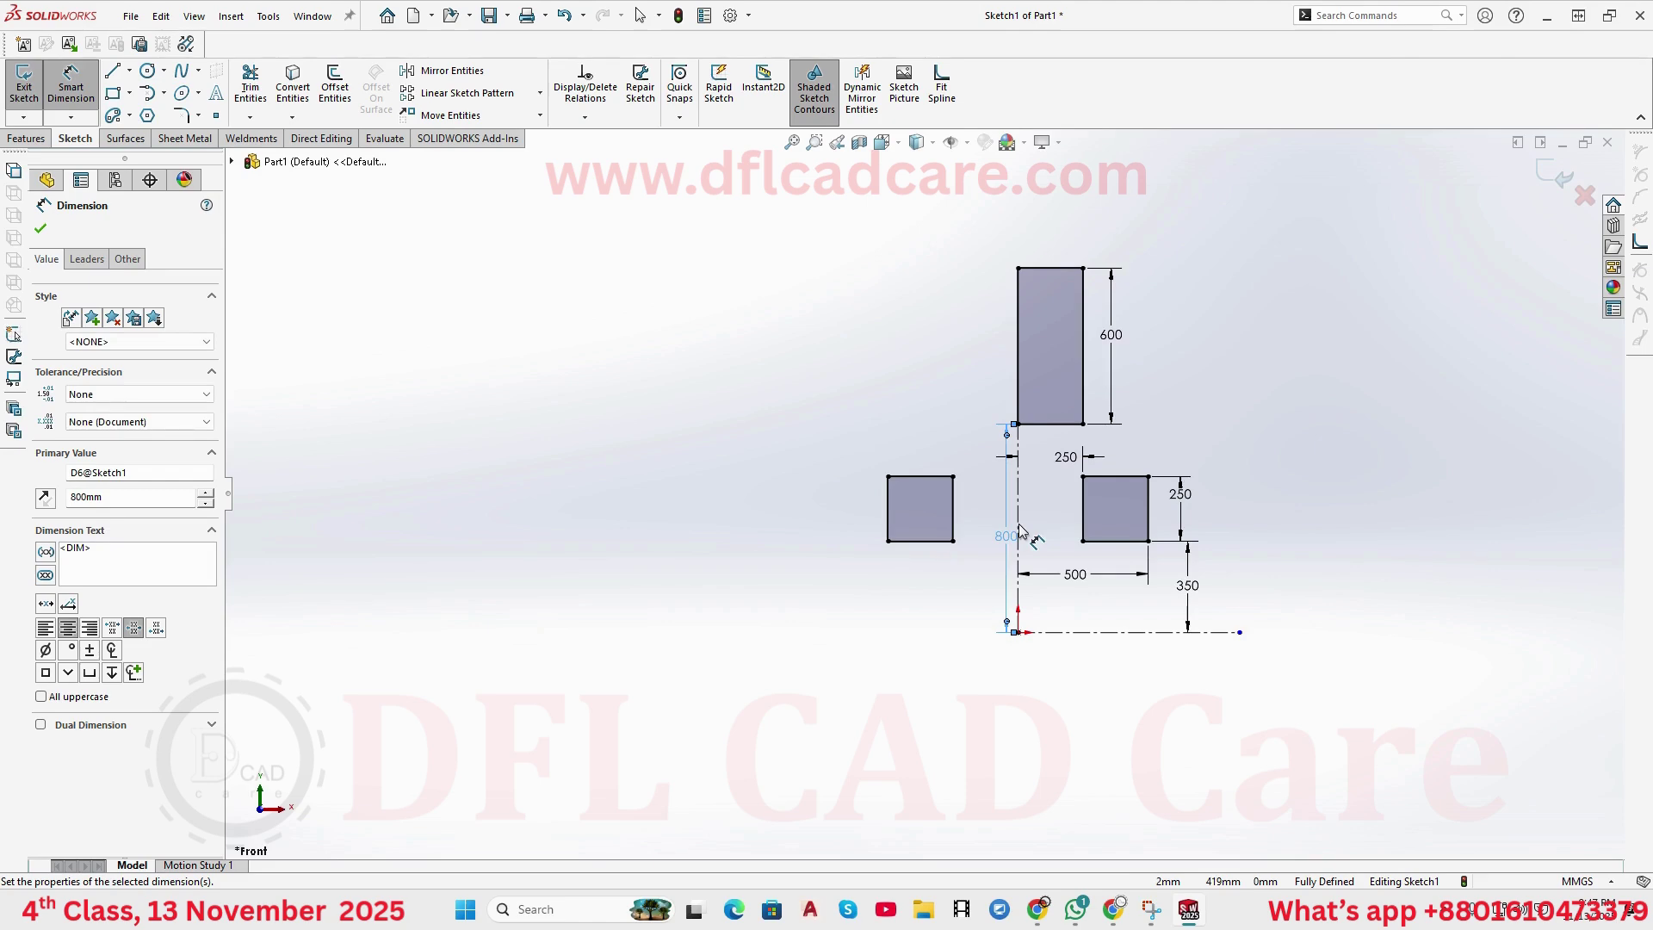
- Check the length of the left square's top edge with Smart Dimension, without placing it
scroll(1047, 370, down, 5)
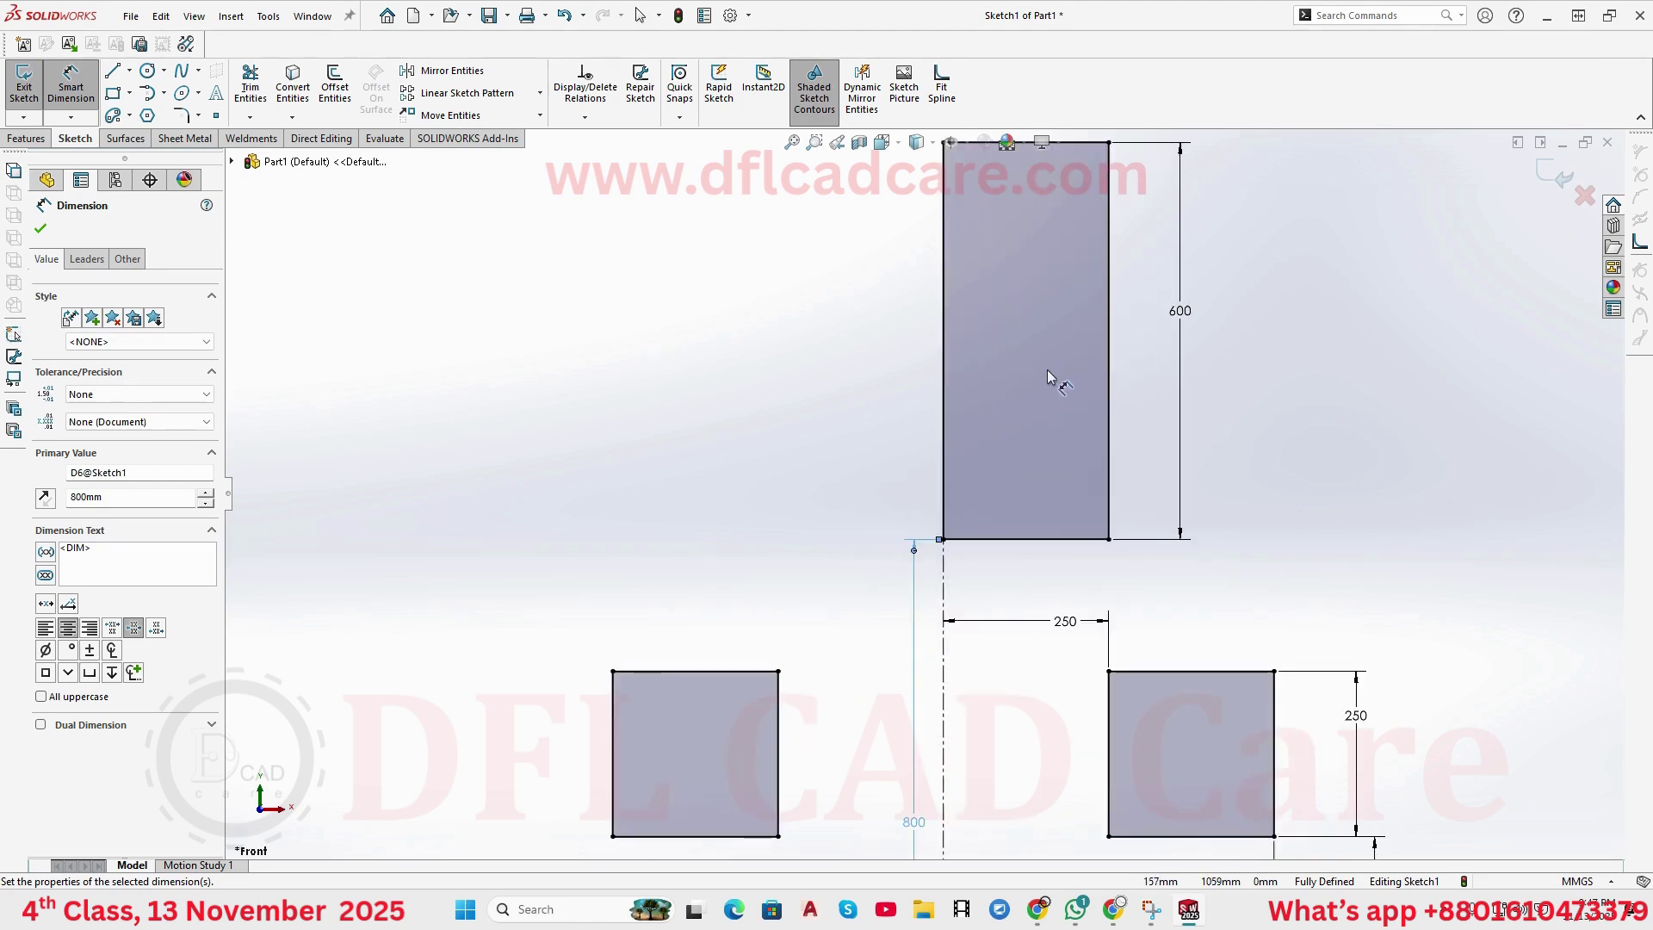
key(z)
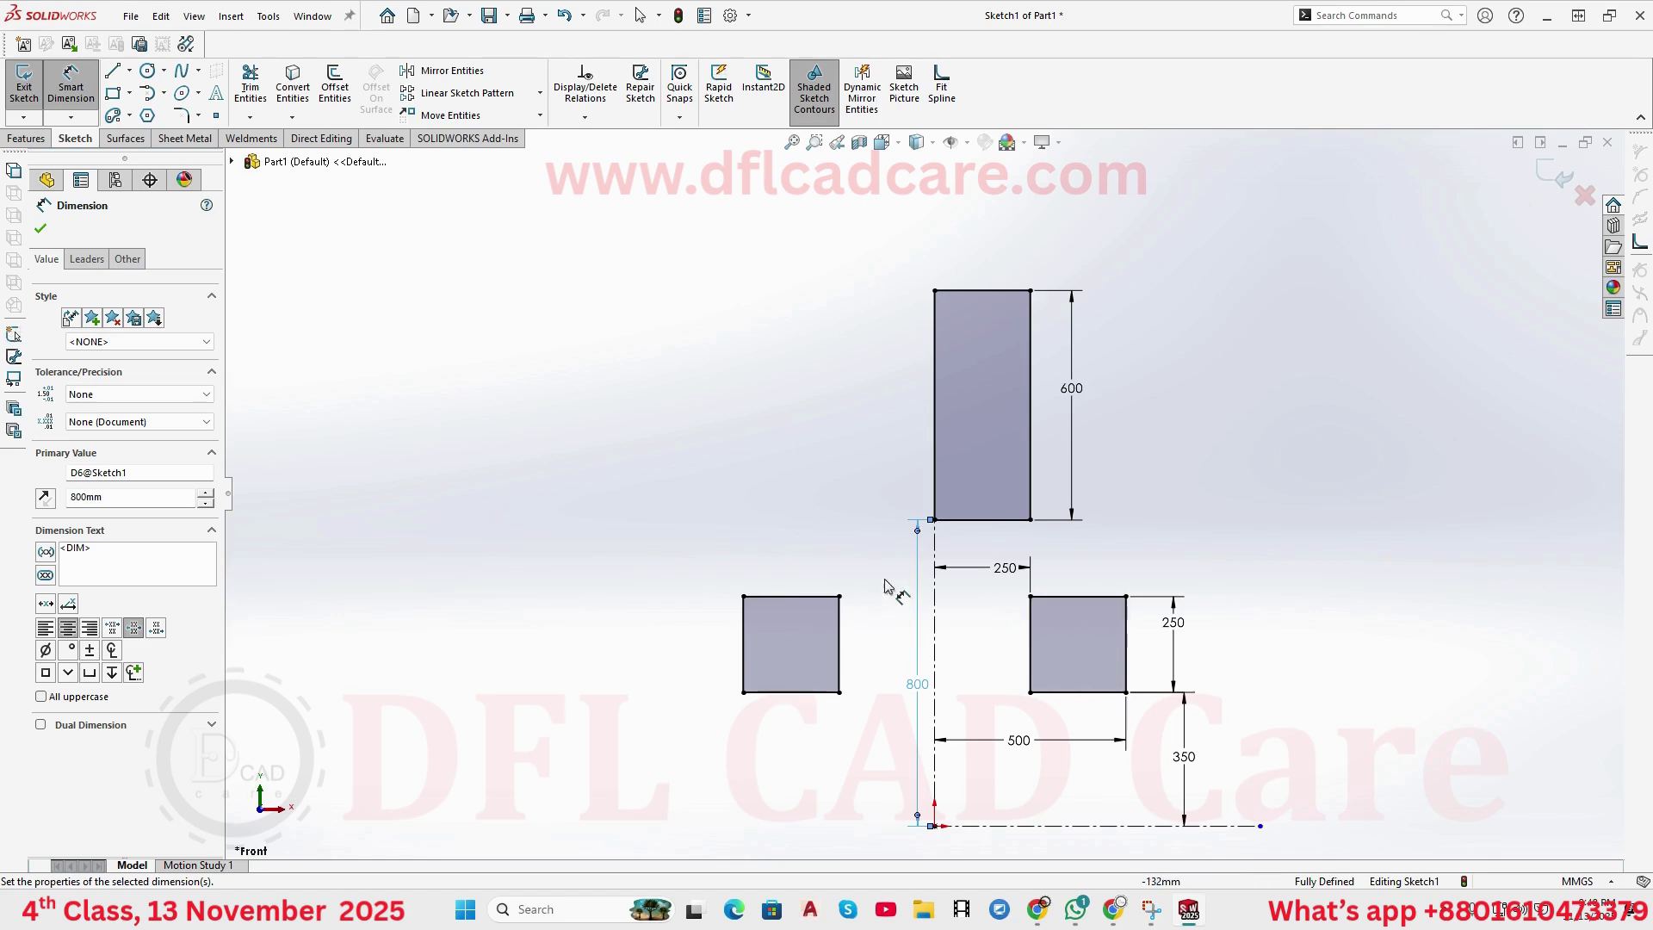
click(814, 596)
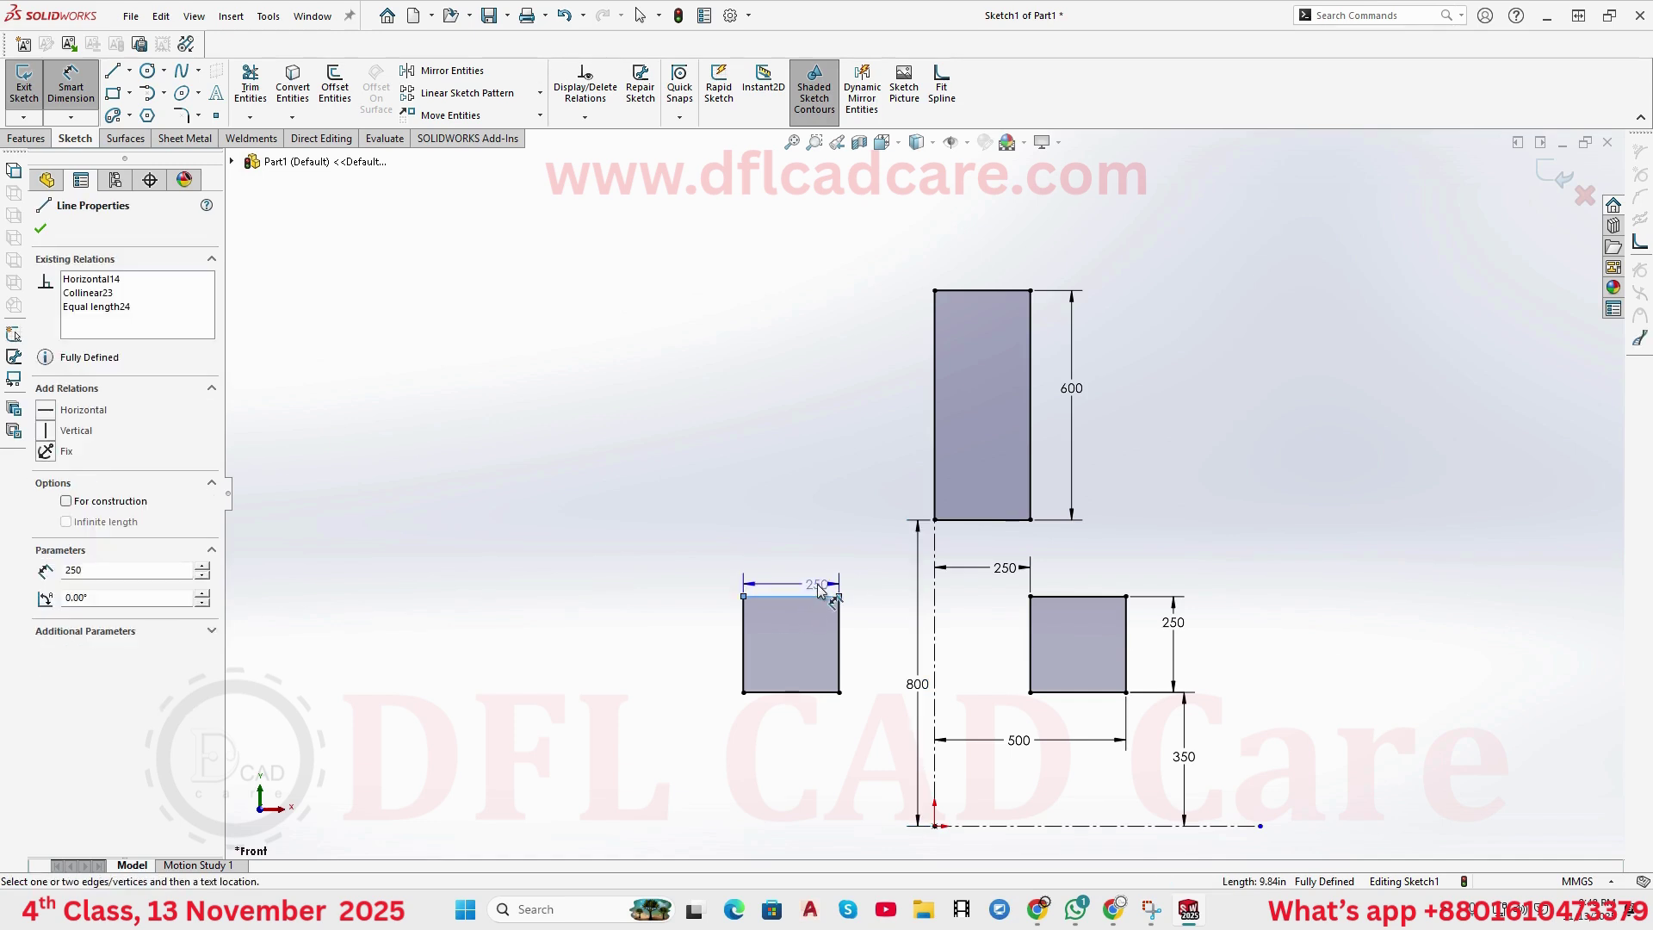
key(Escape)
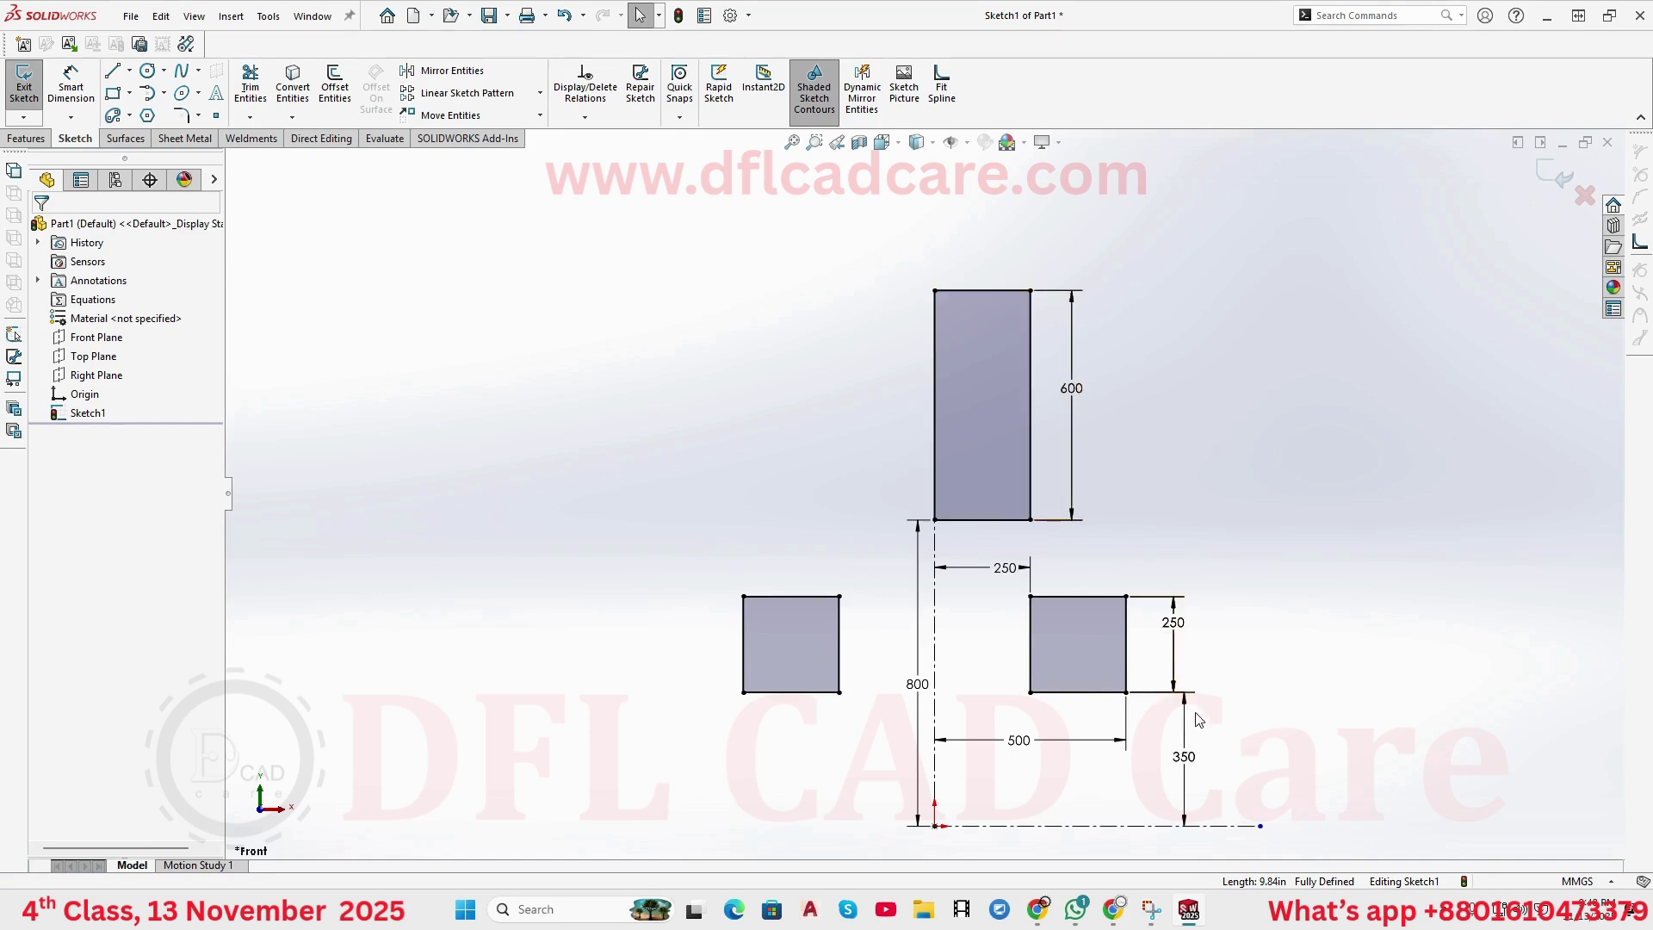
scroll(1192, 734, down, 2)
scroll(1168, 704, up, 2)
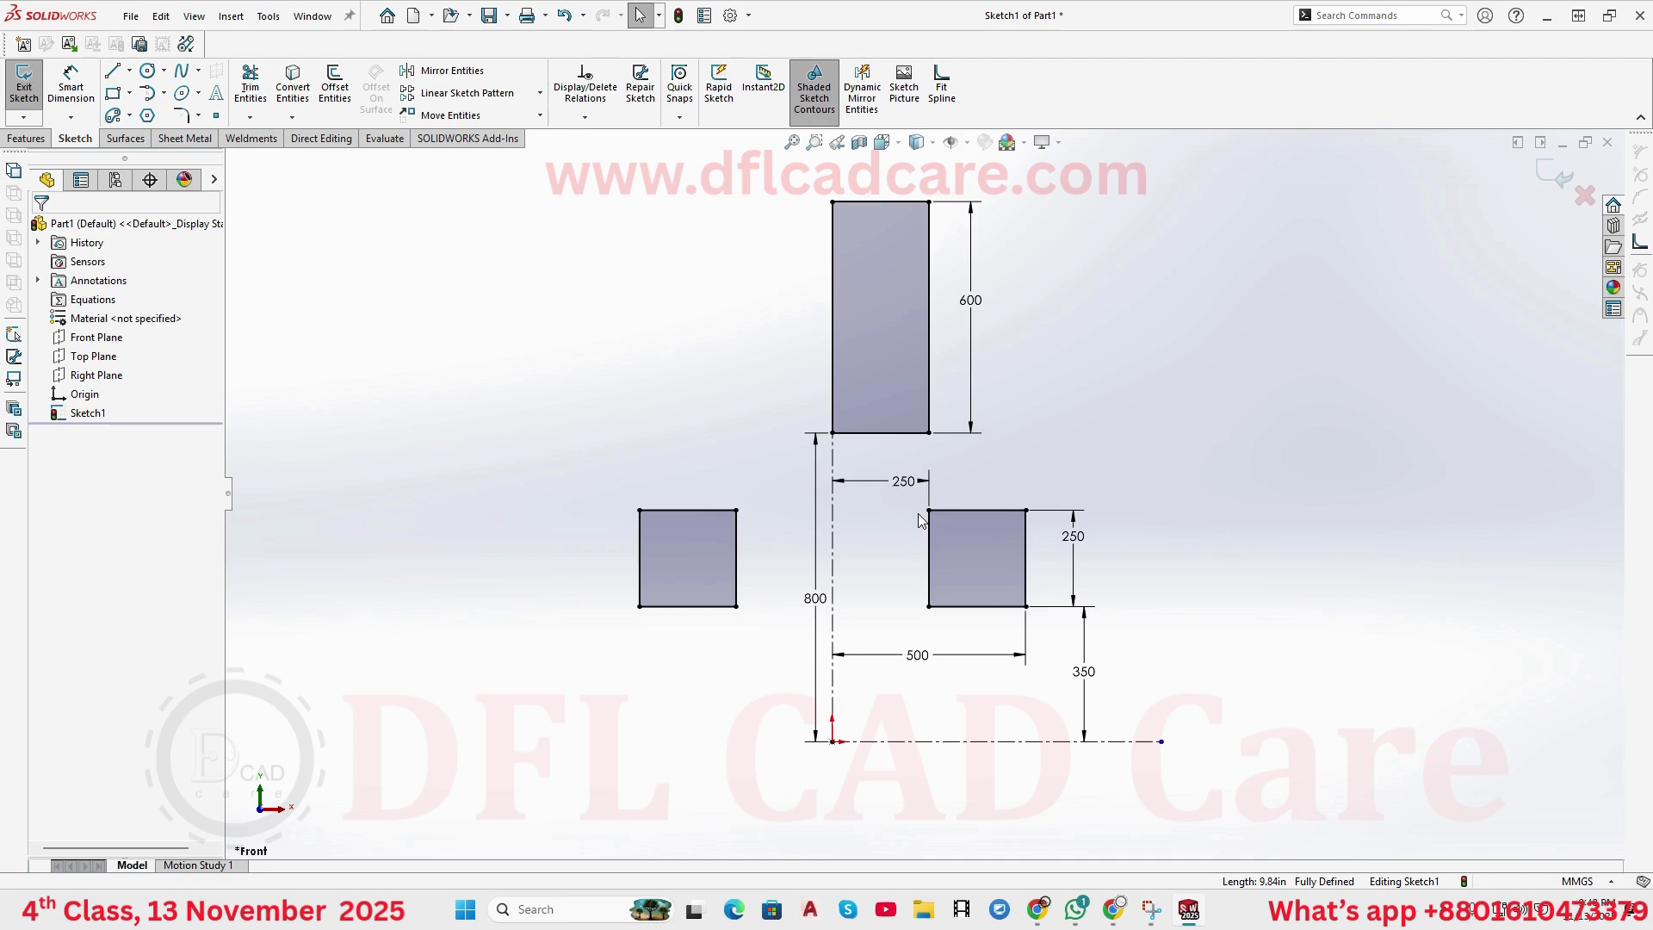
- Set the height of the square right of the vertical centerline to 300 mm
scroll(938, 530, up, 2)
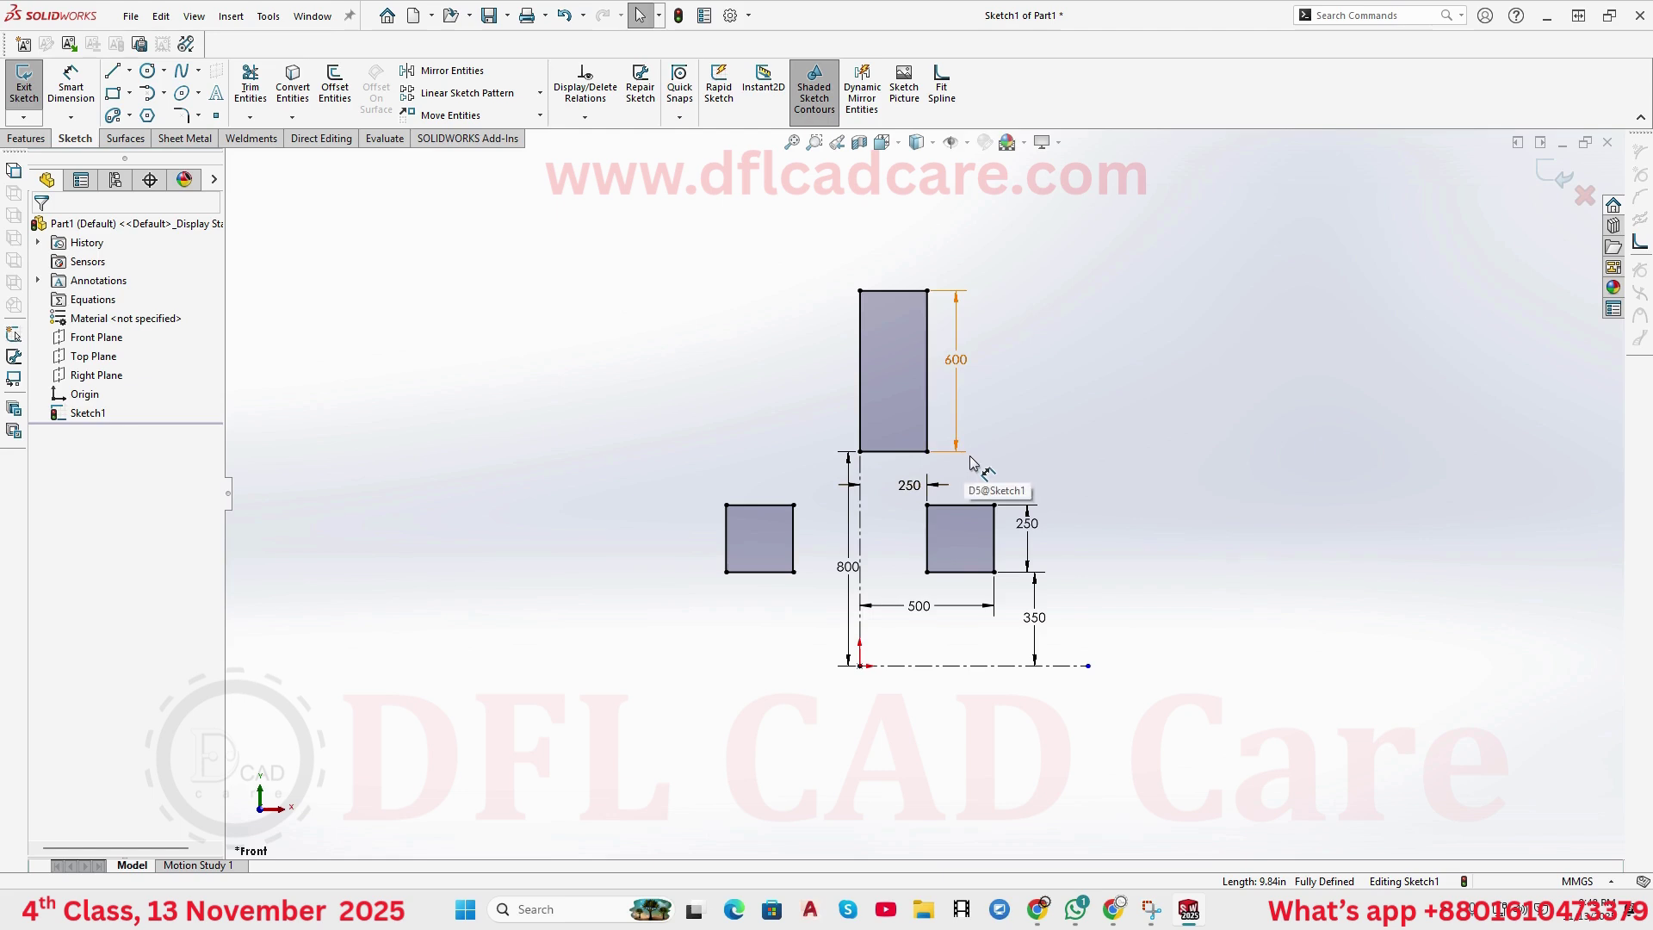
scroll(970, 465, down, 1)
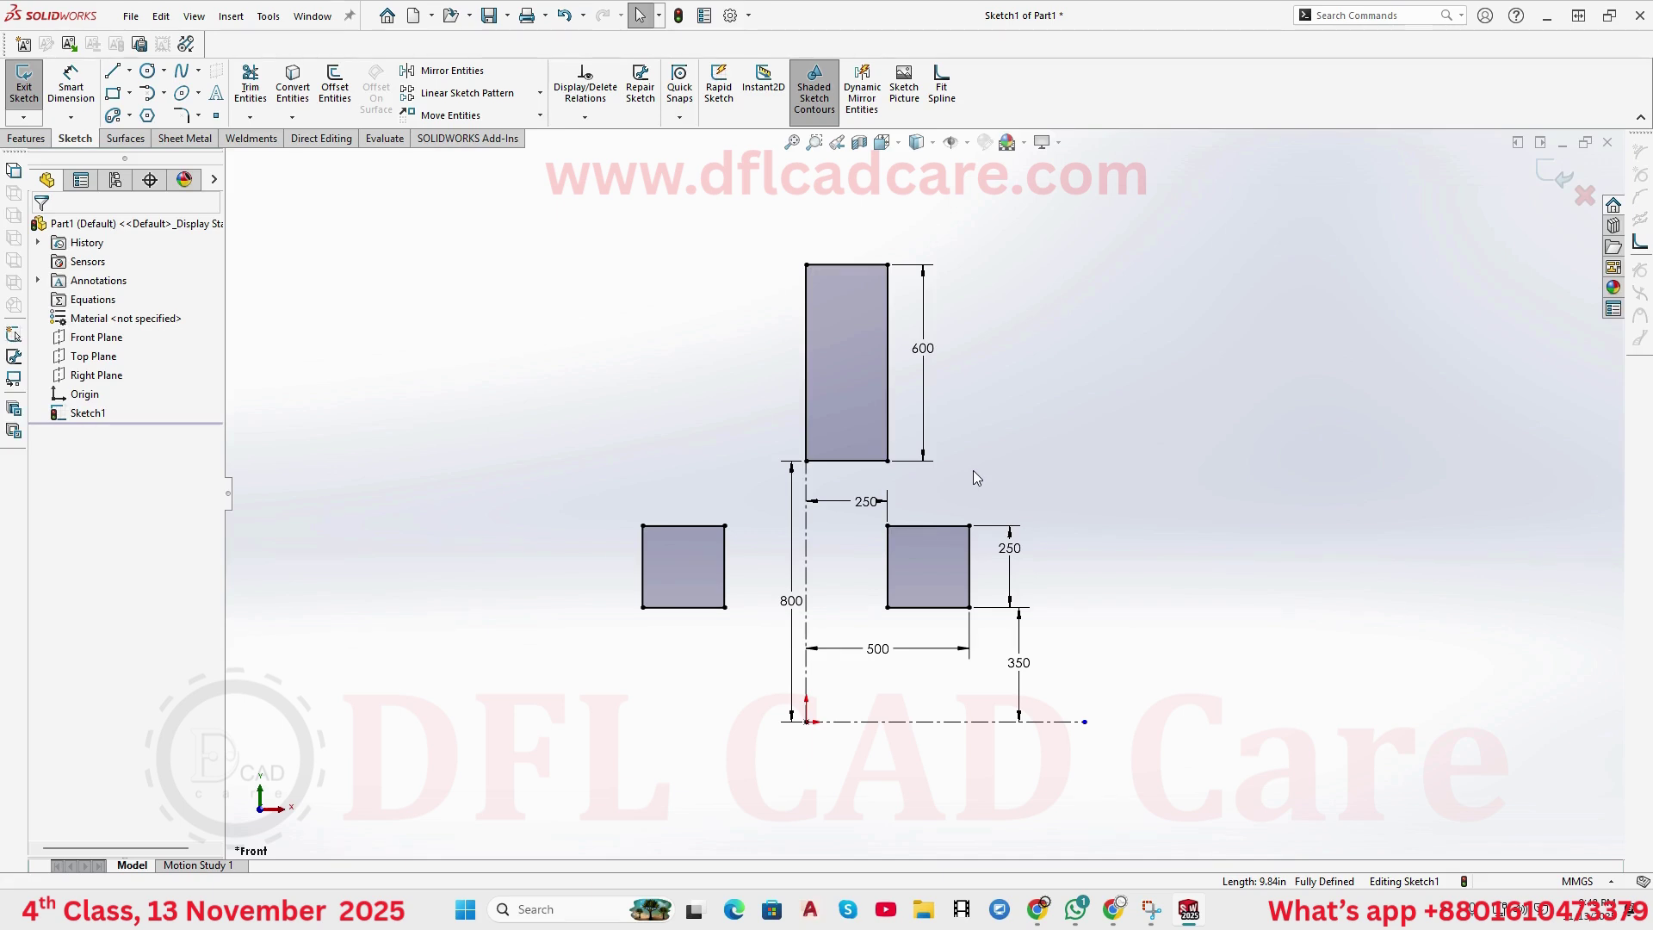
double_click(1011, 548)
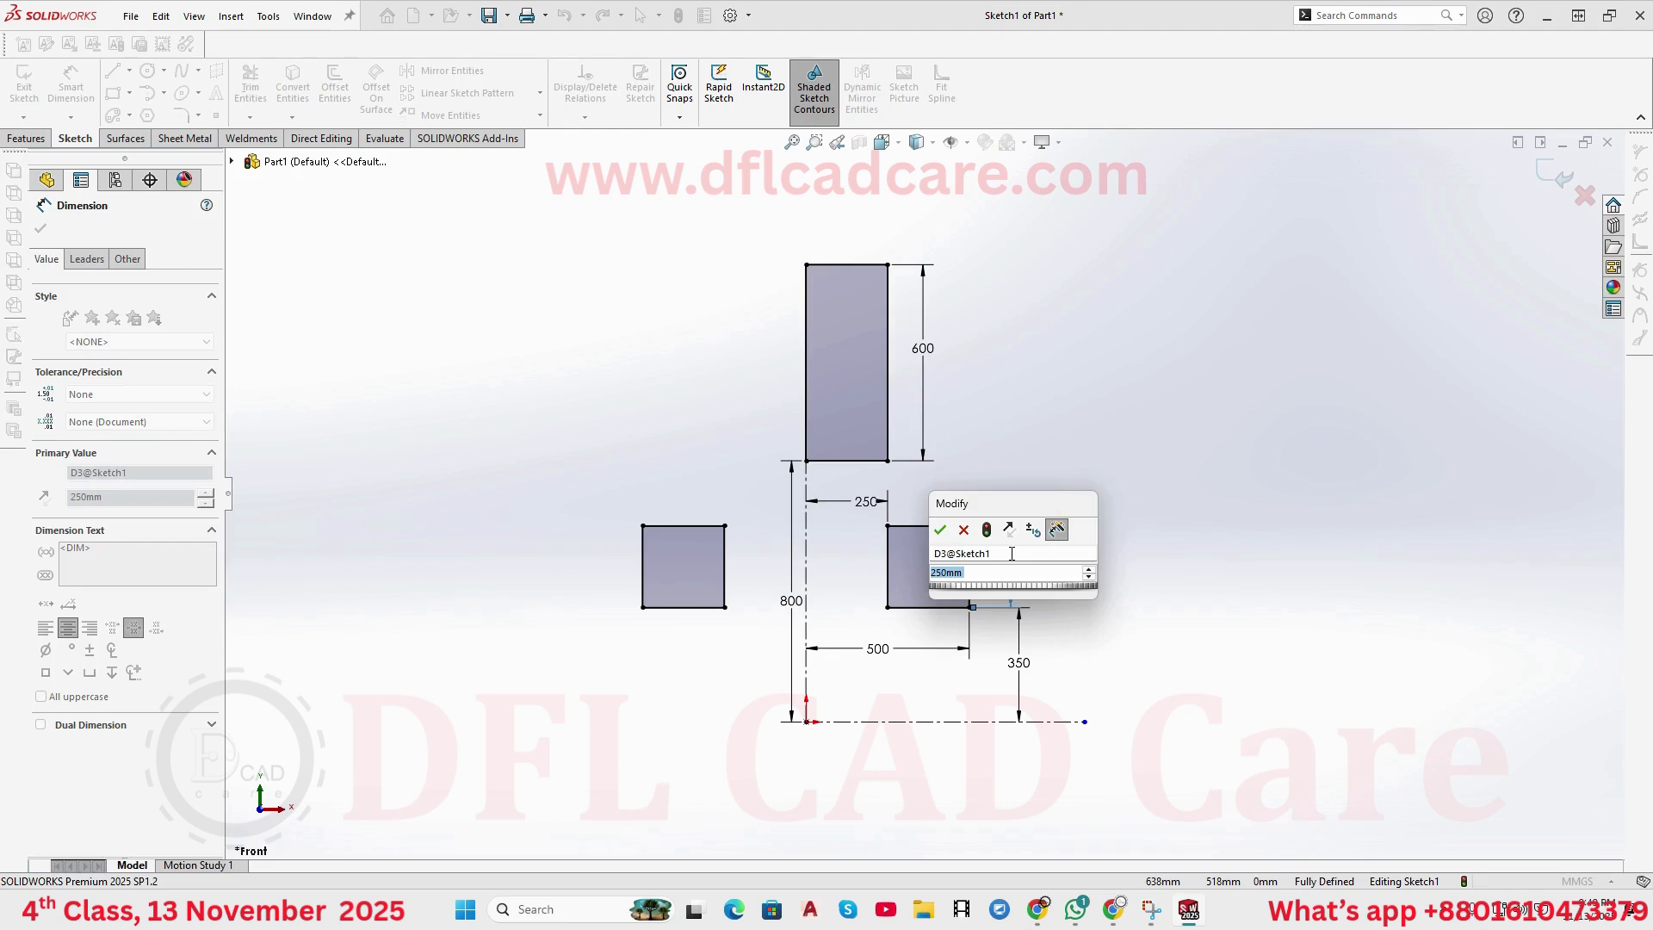
text(300)
key(Return)
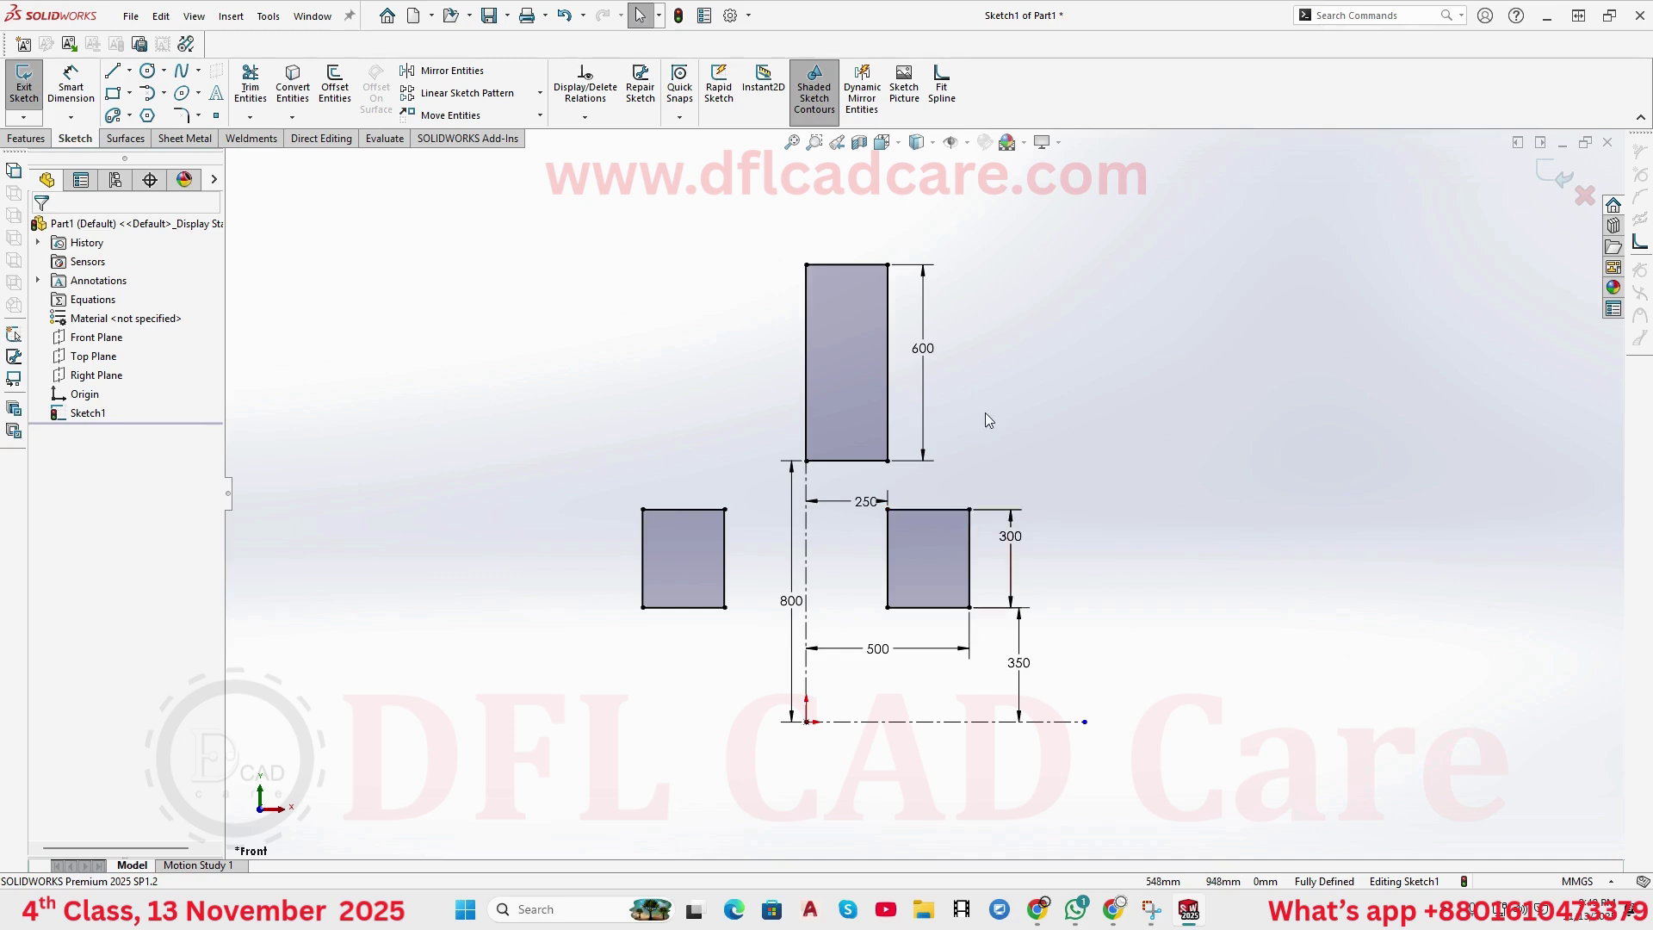
- Inspect the collinear relation between the two lower rectangles' top edges and the symmetric relation between their inner edges
scroll(1004, 436, down, 1)
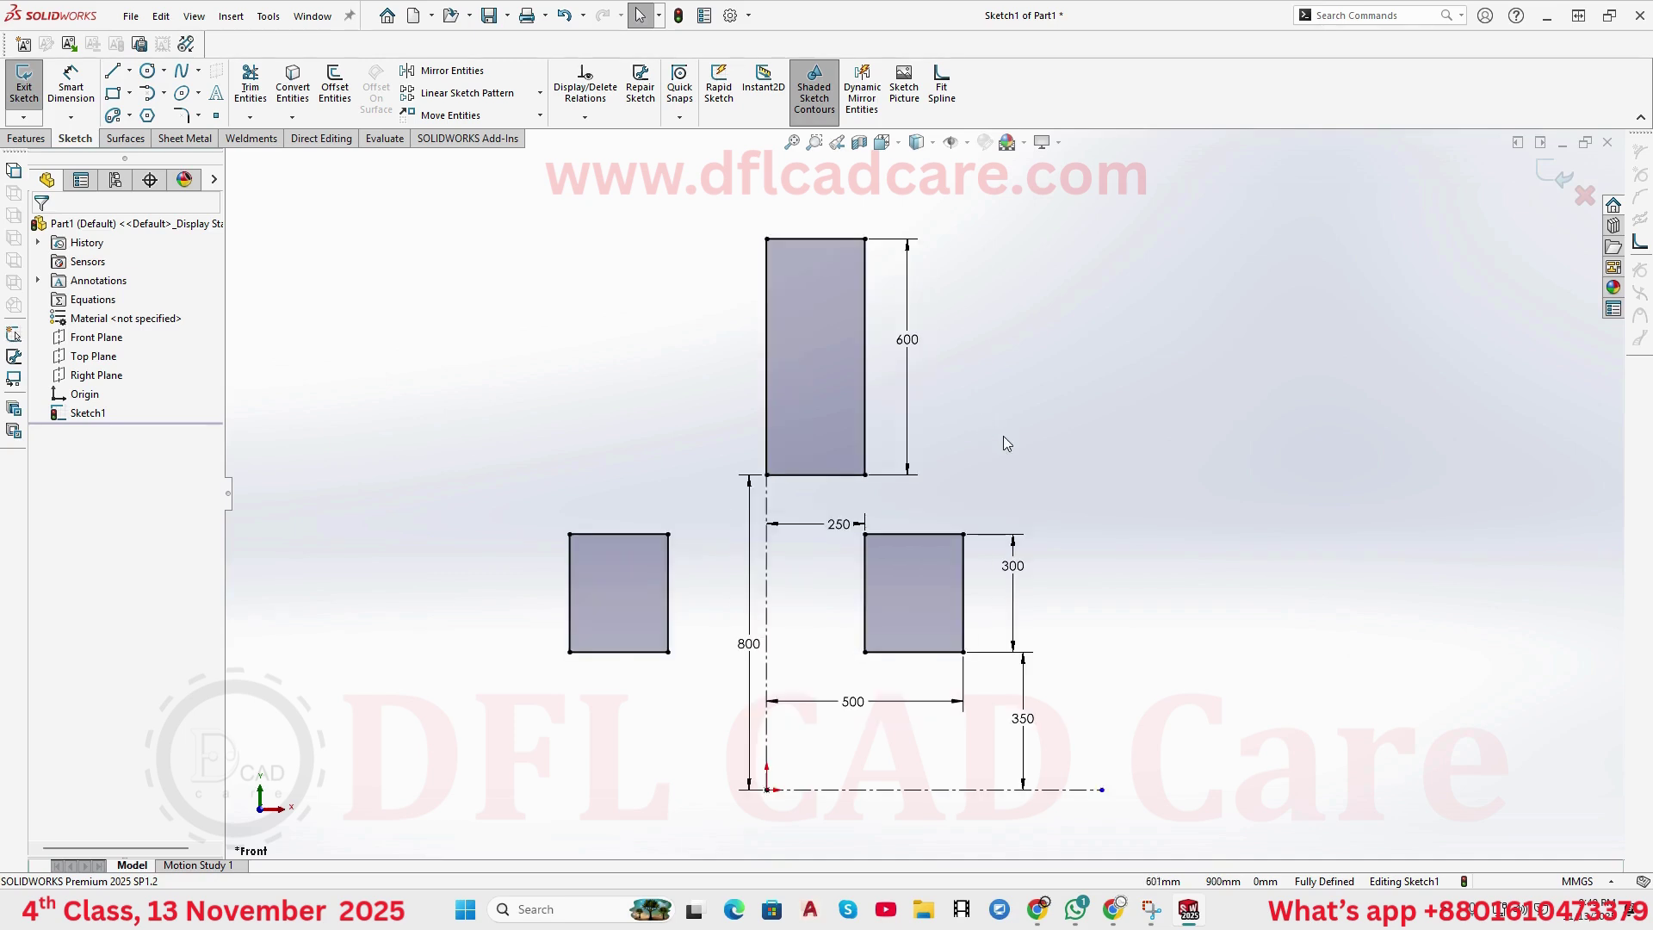
click(923, 535)
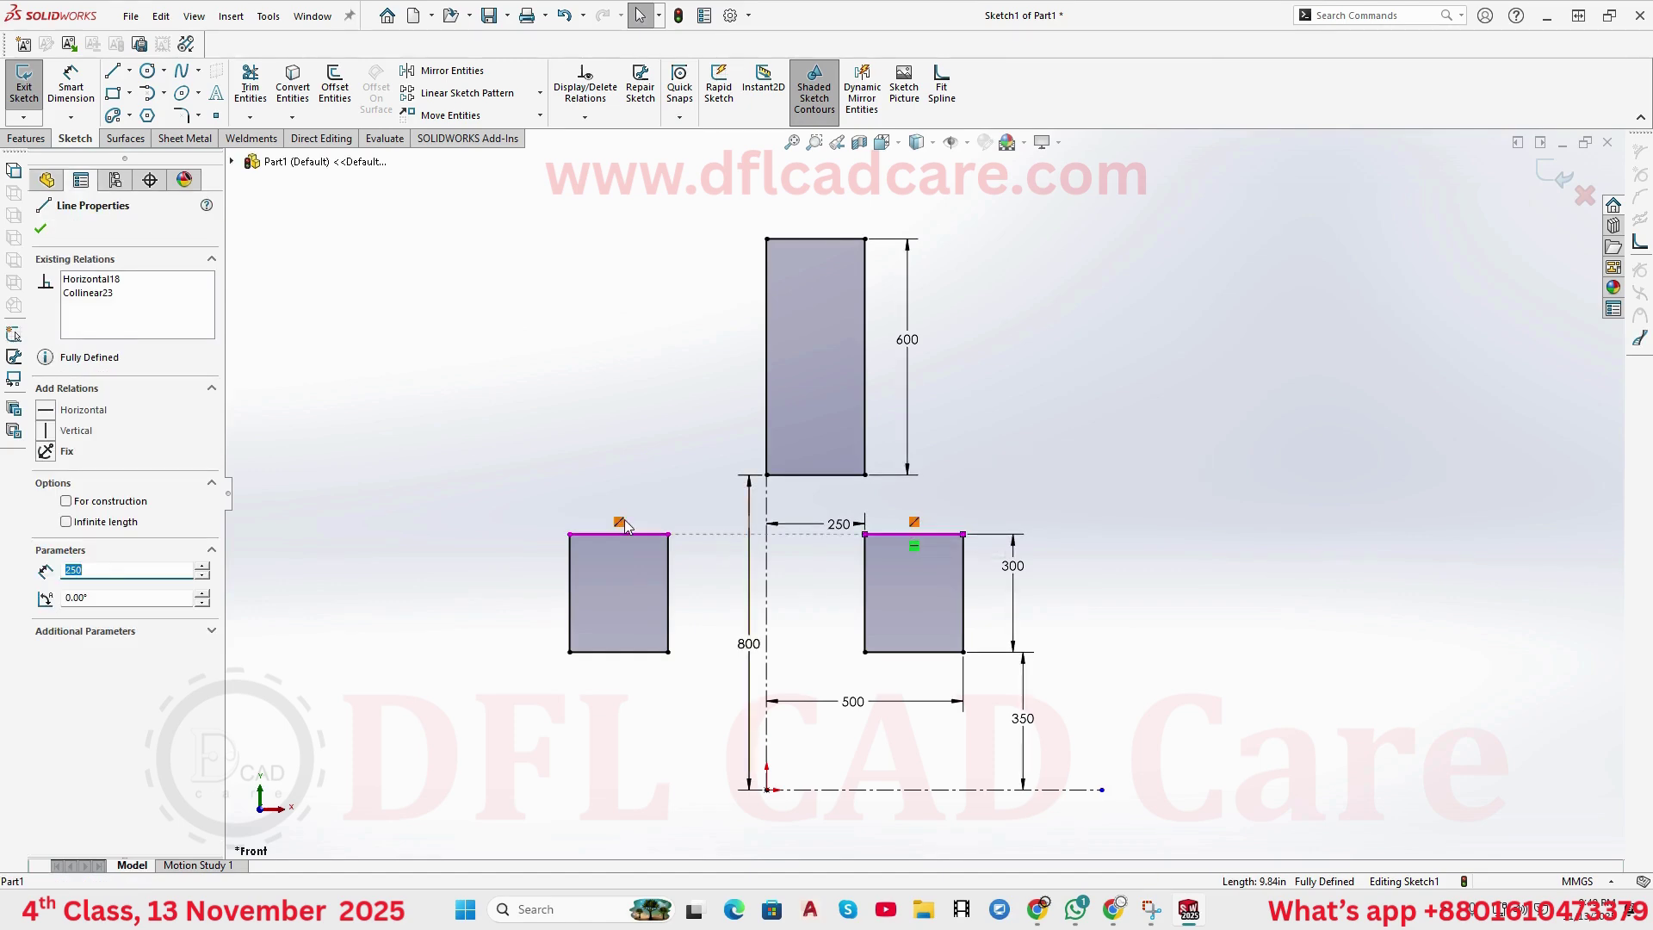
key(Escape)
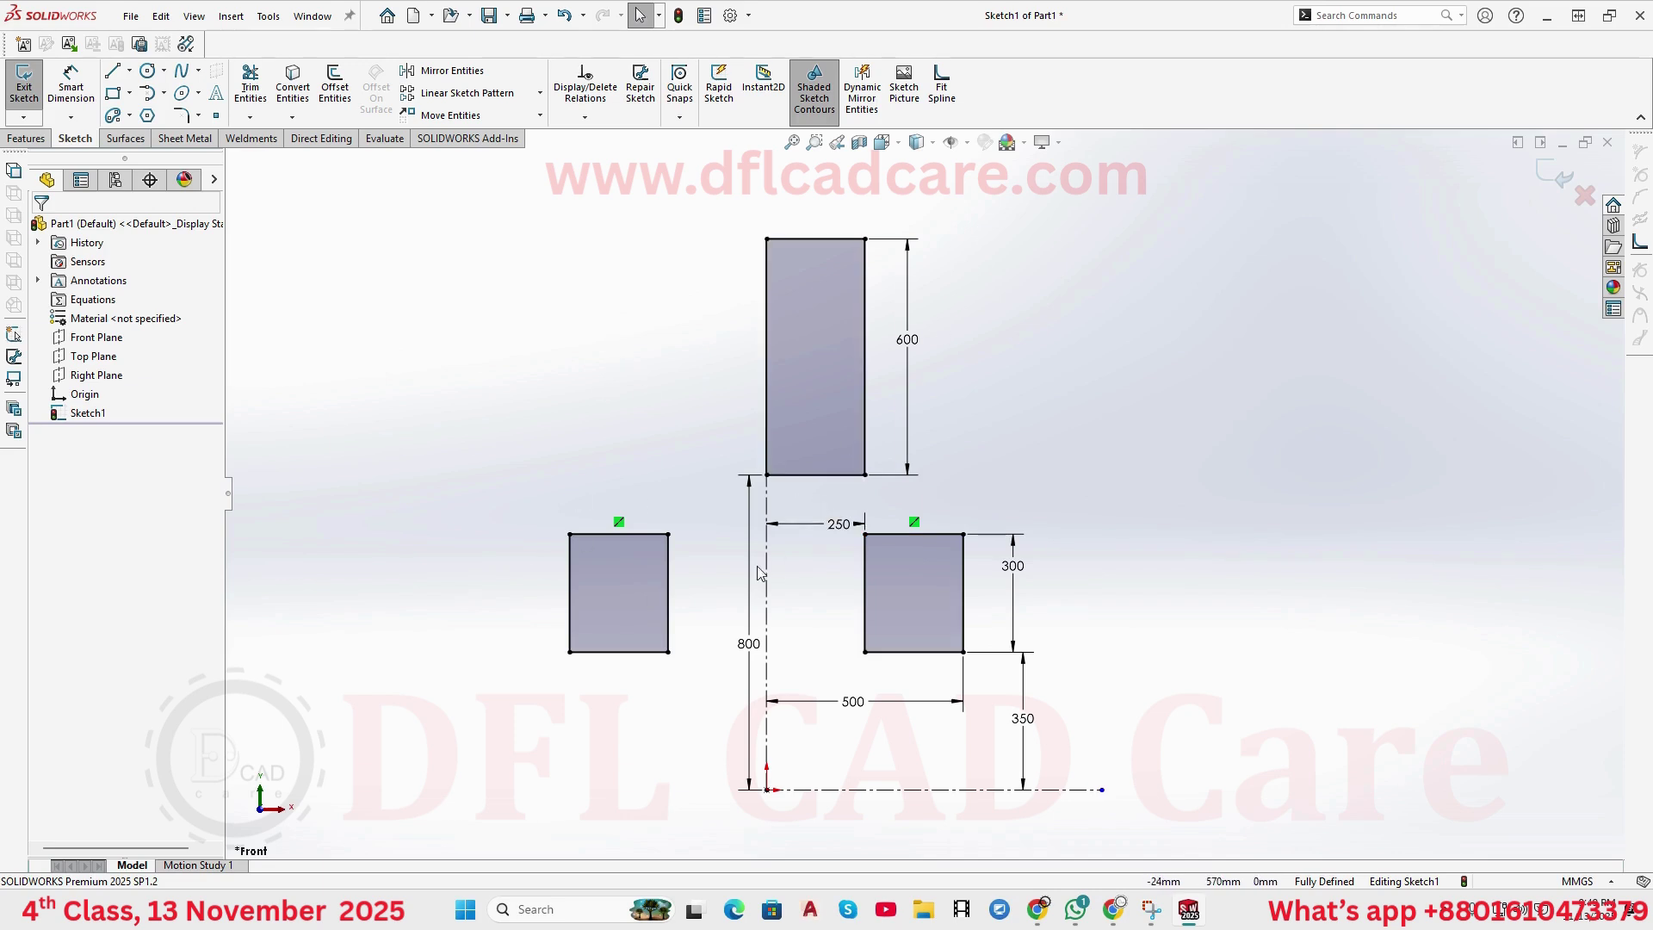
scroll(737, 594, down, 3)
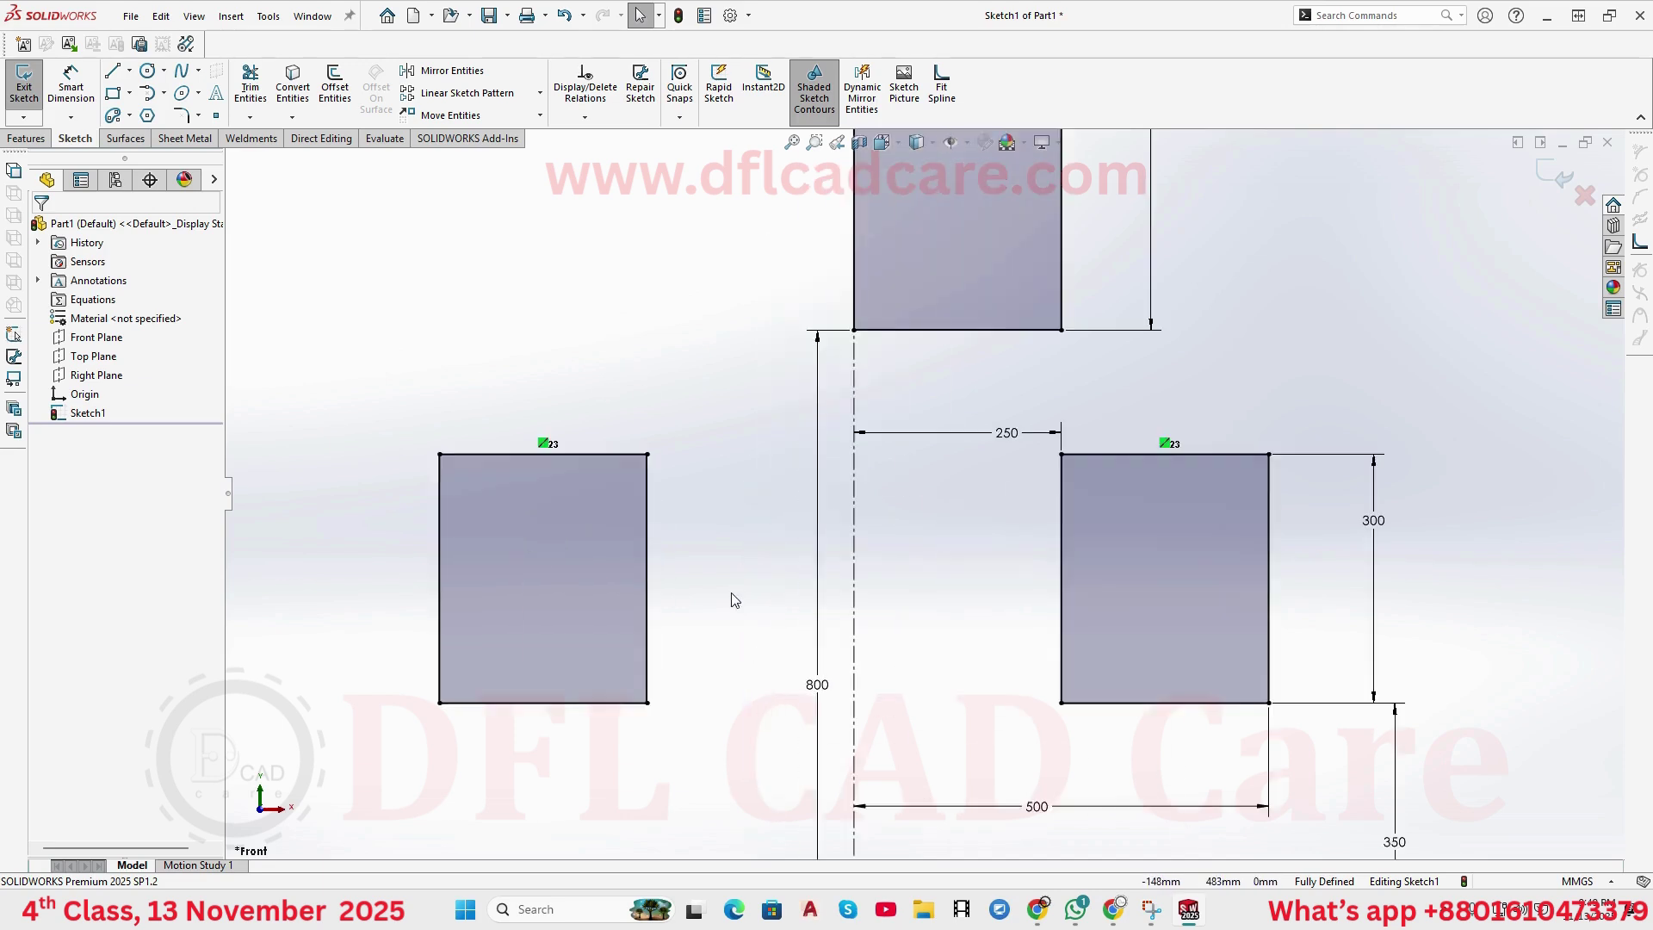
click(648, 541)
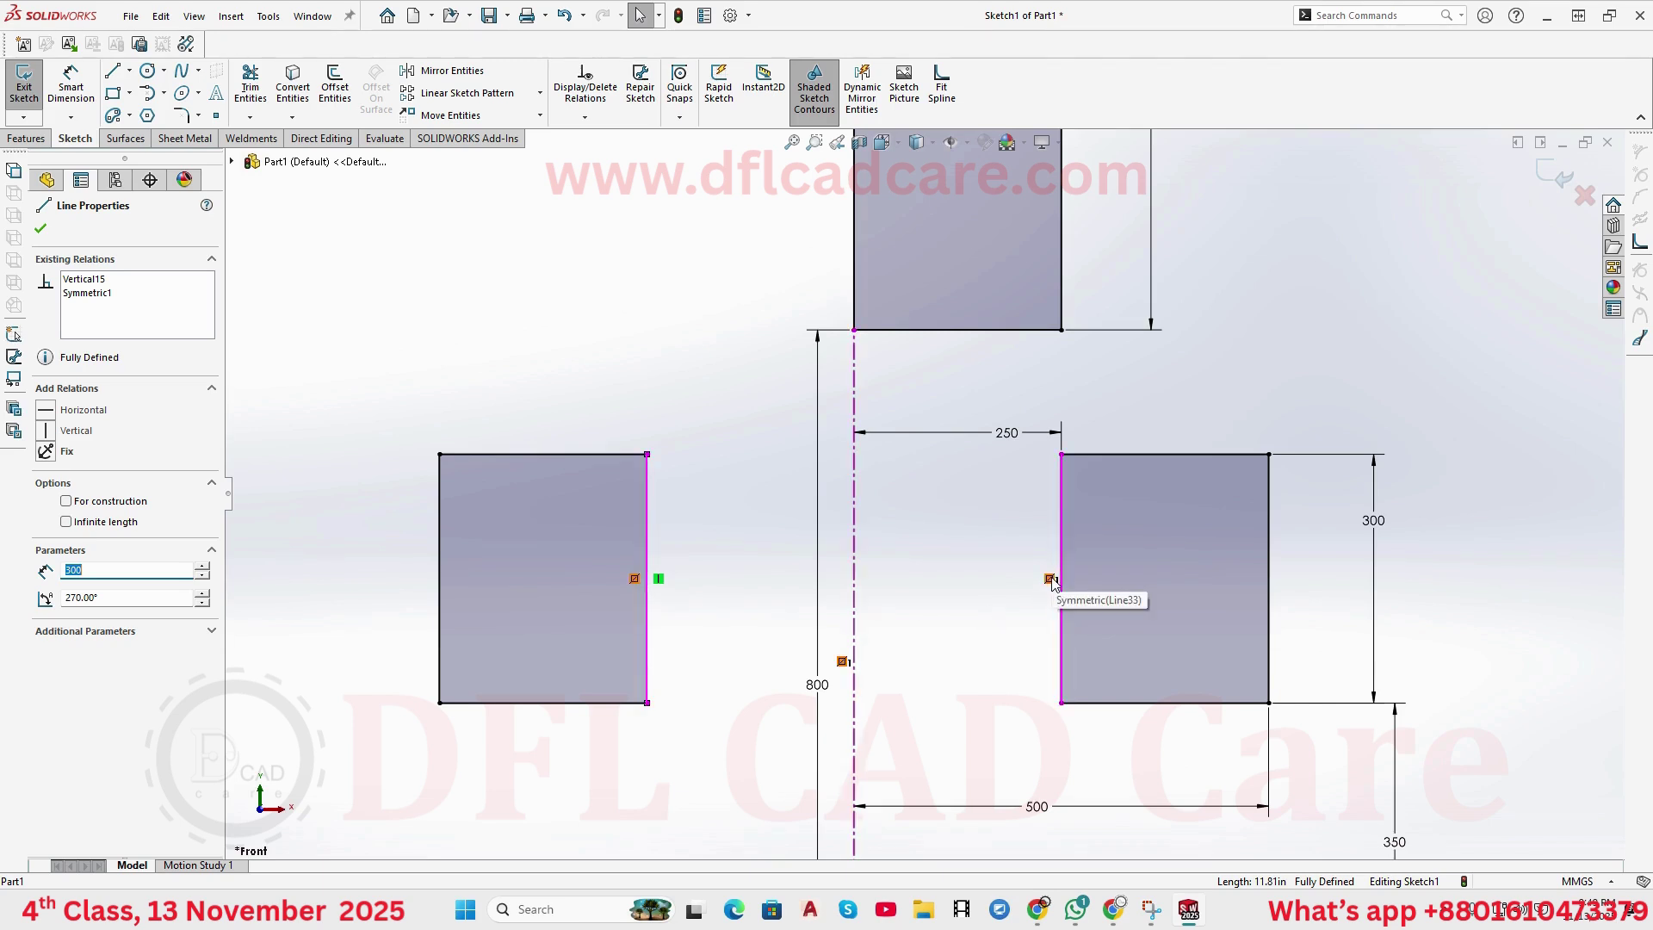
click(775, 572)
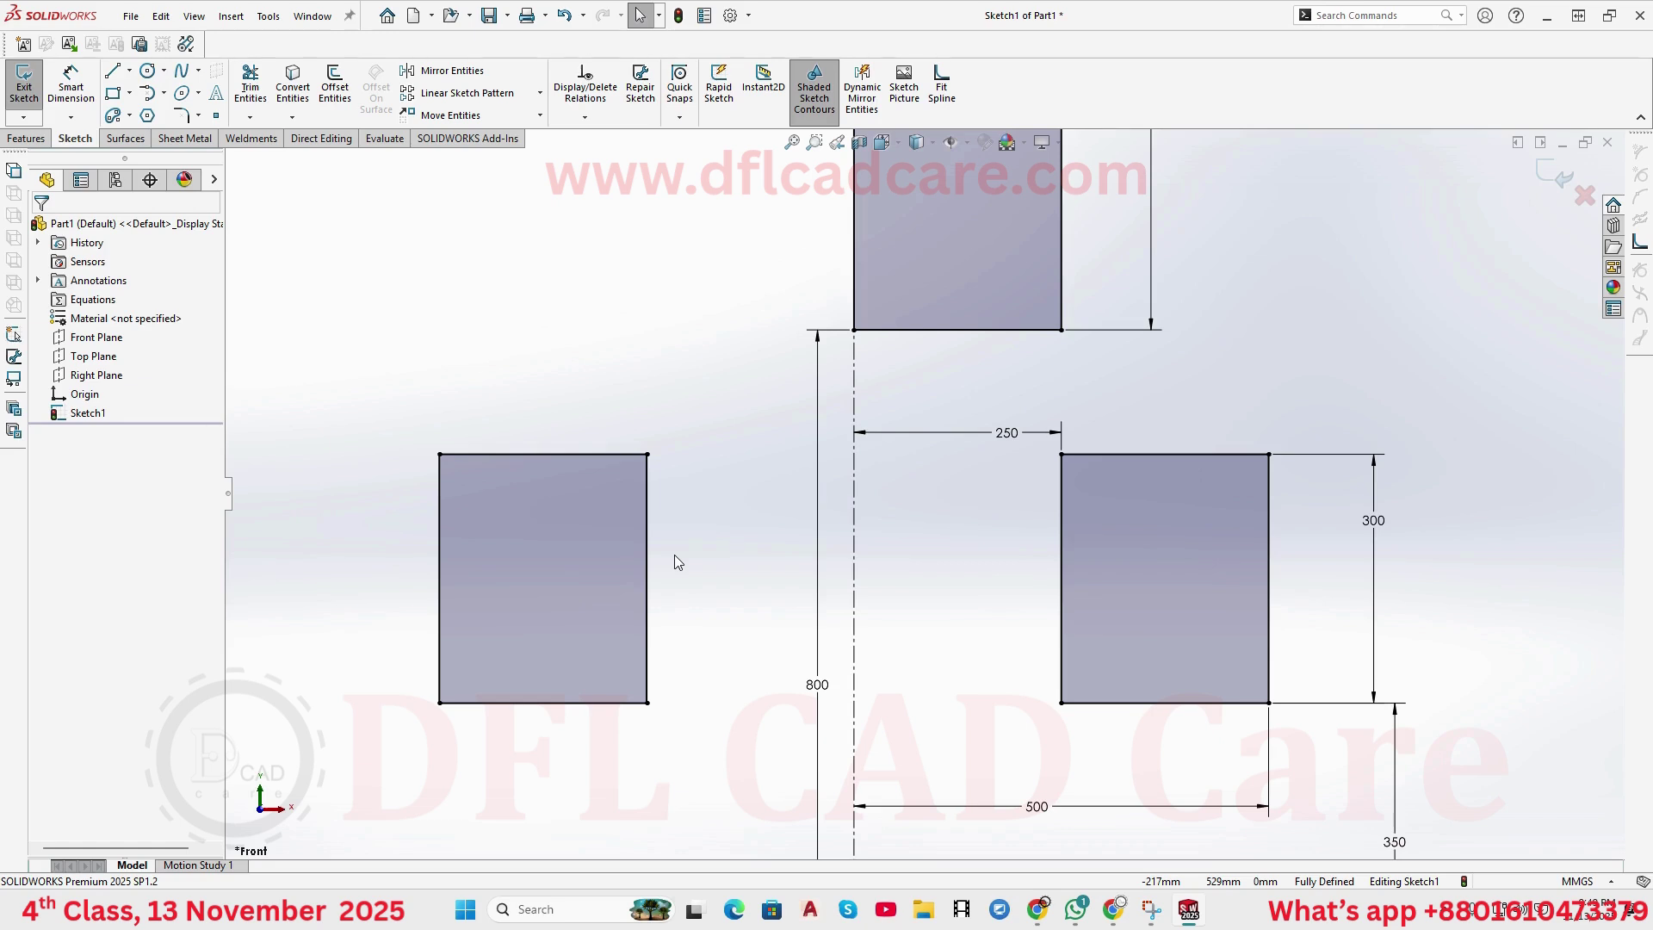
key(f)
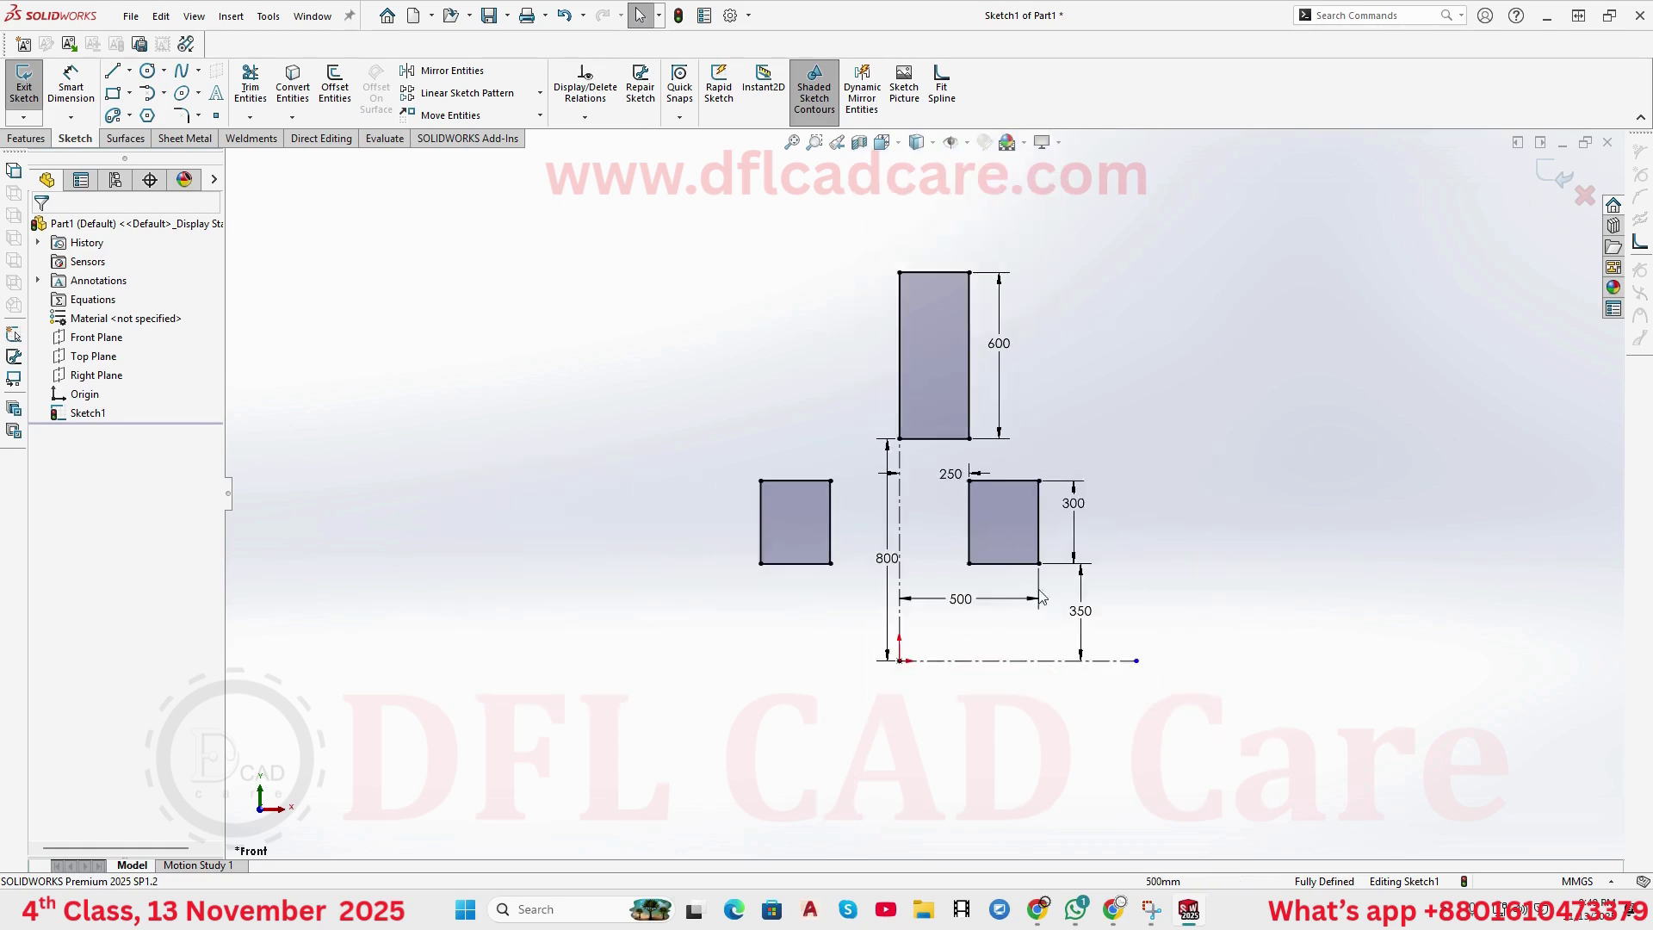
- Switch to WhatsApp, view the latest messages in the SolidWorks Basic 9th Batch group chat, and return to SOLIDWORKS
scroll(1090, 525, down, 3)
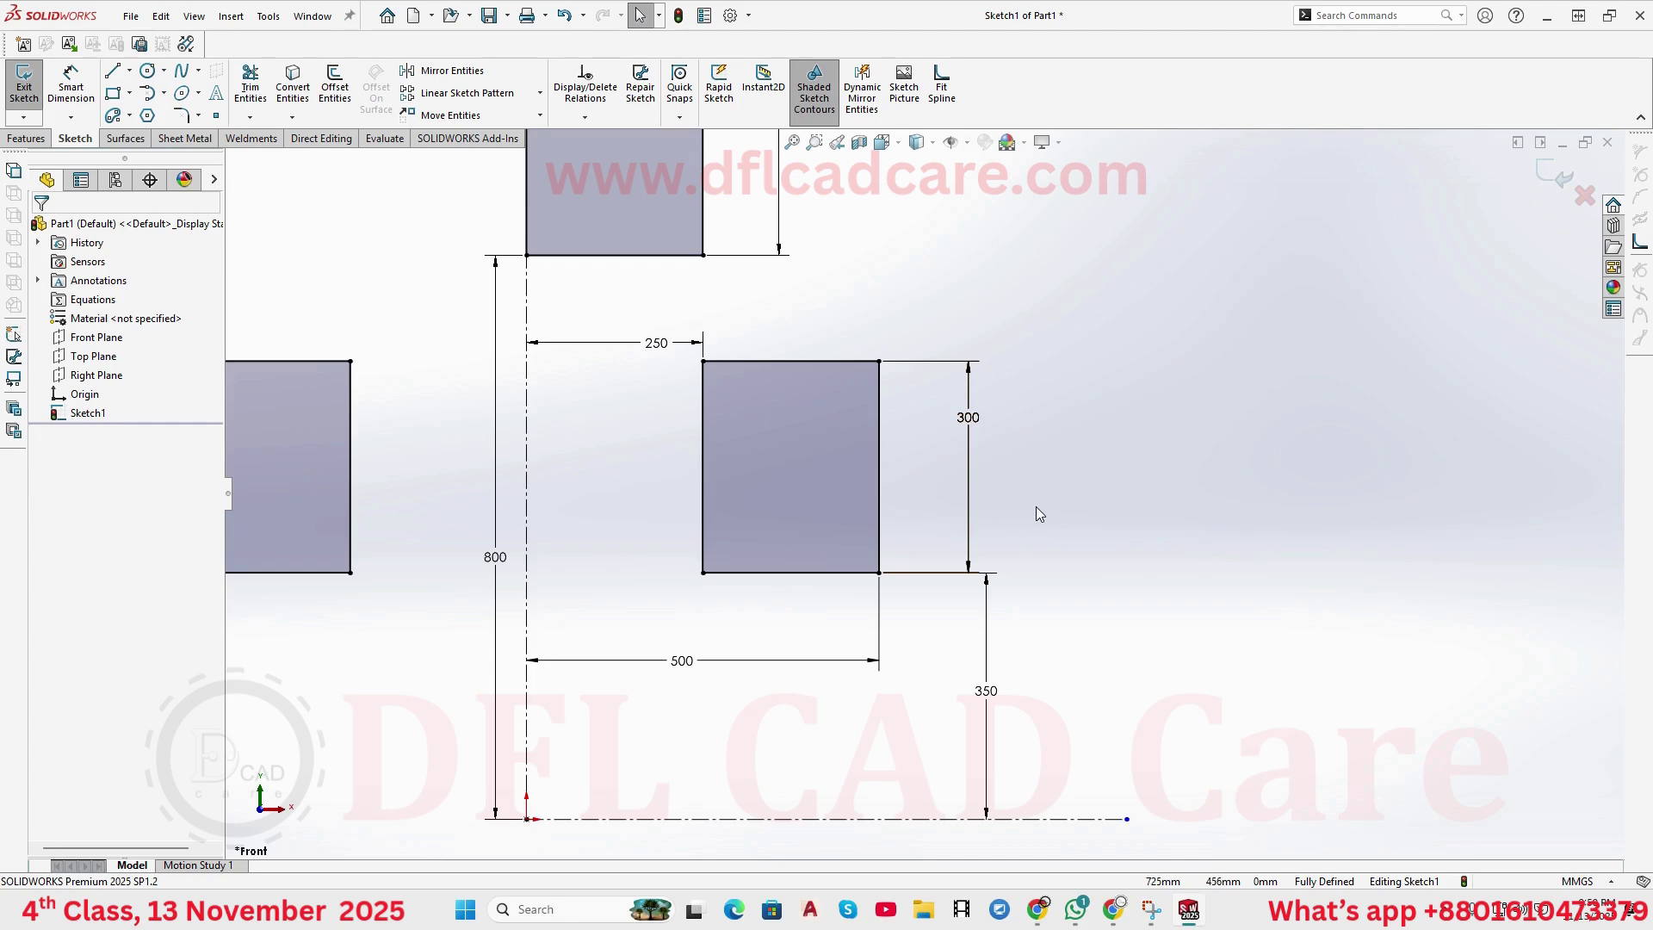
click(1086, 922)
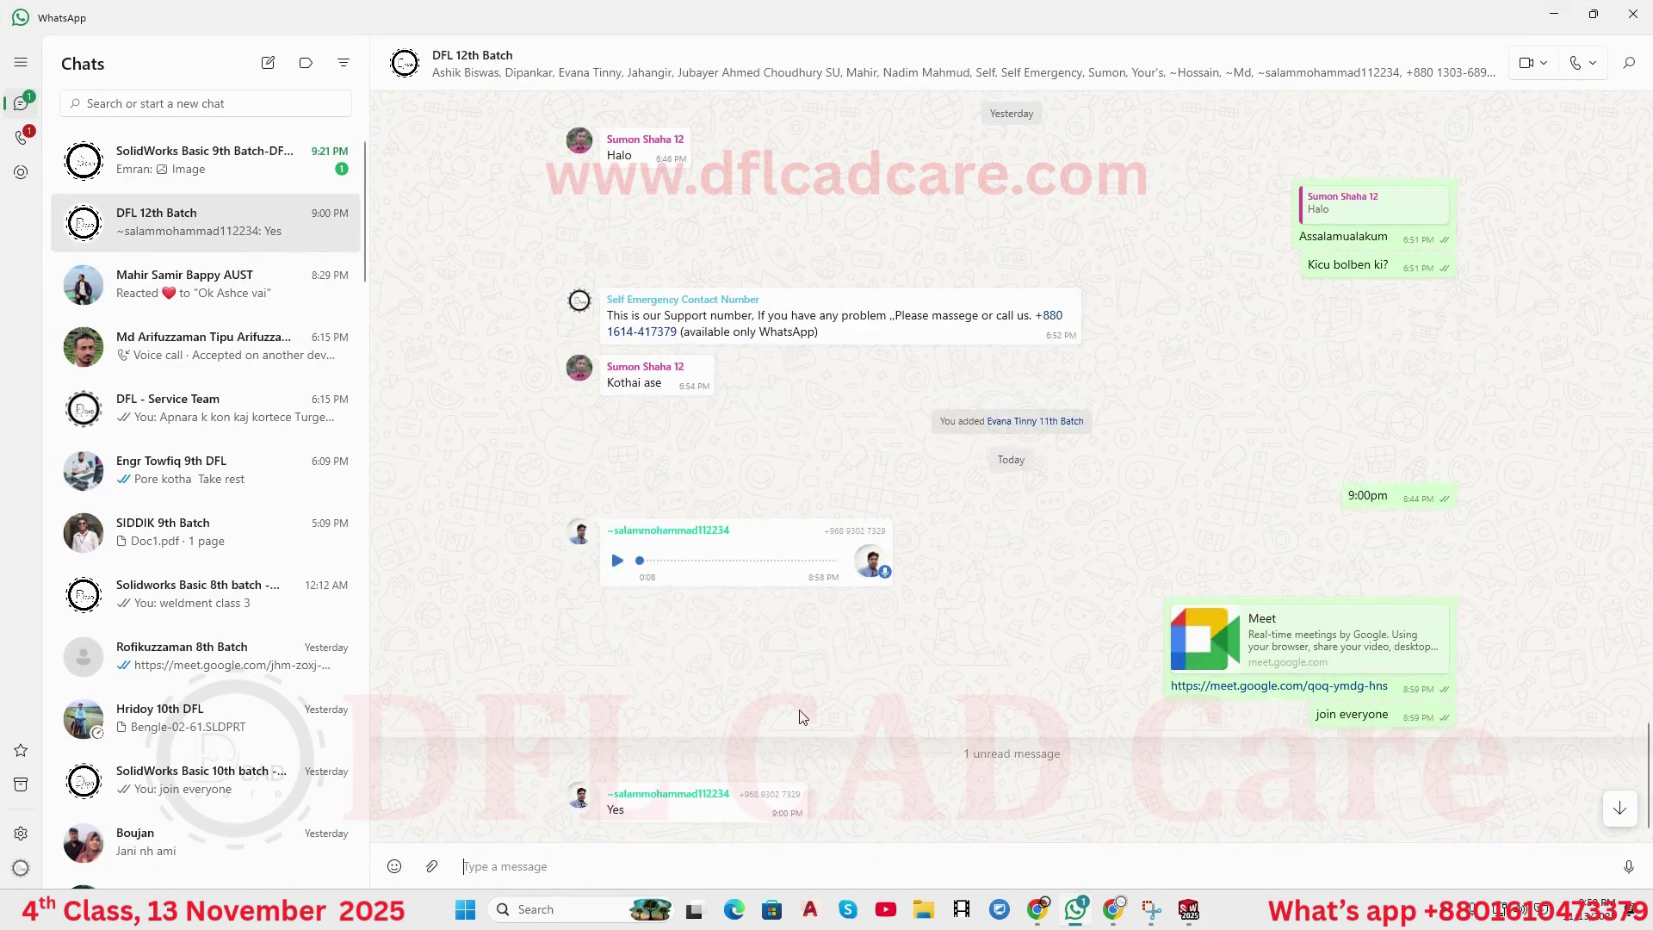
click(201, 164)
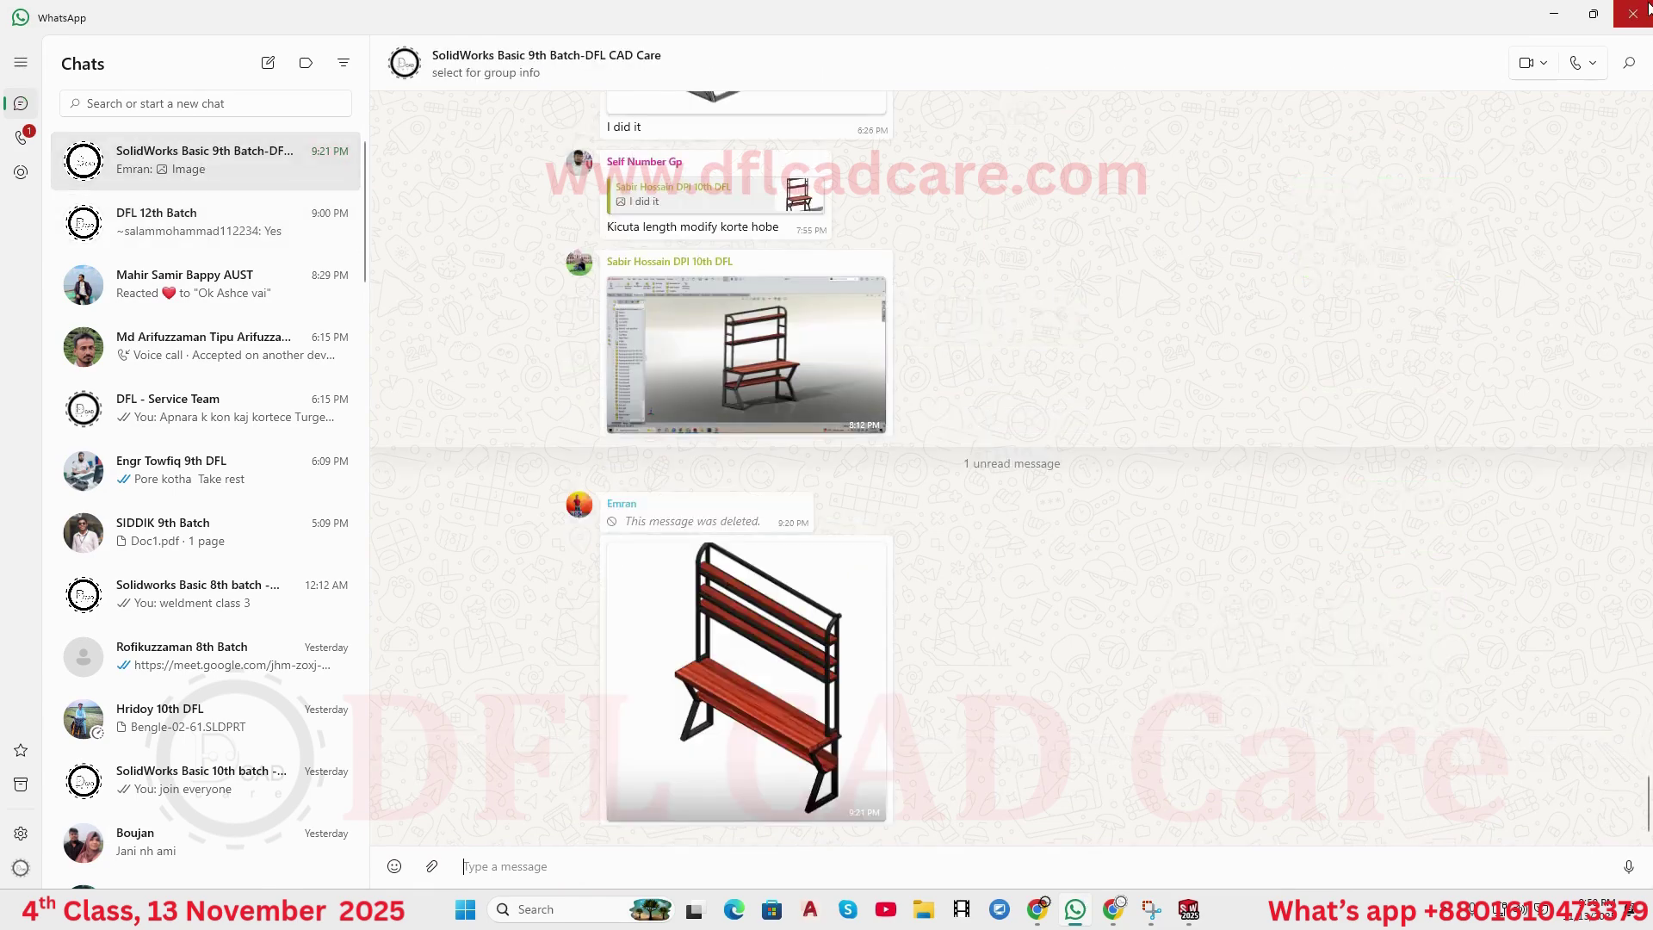
click(1554, 14)
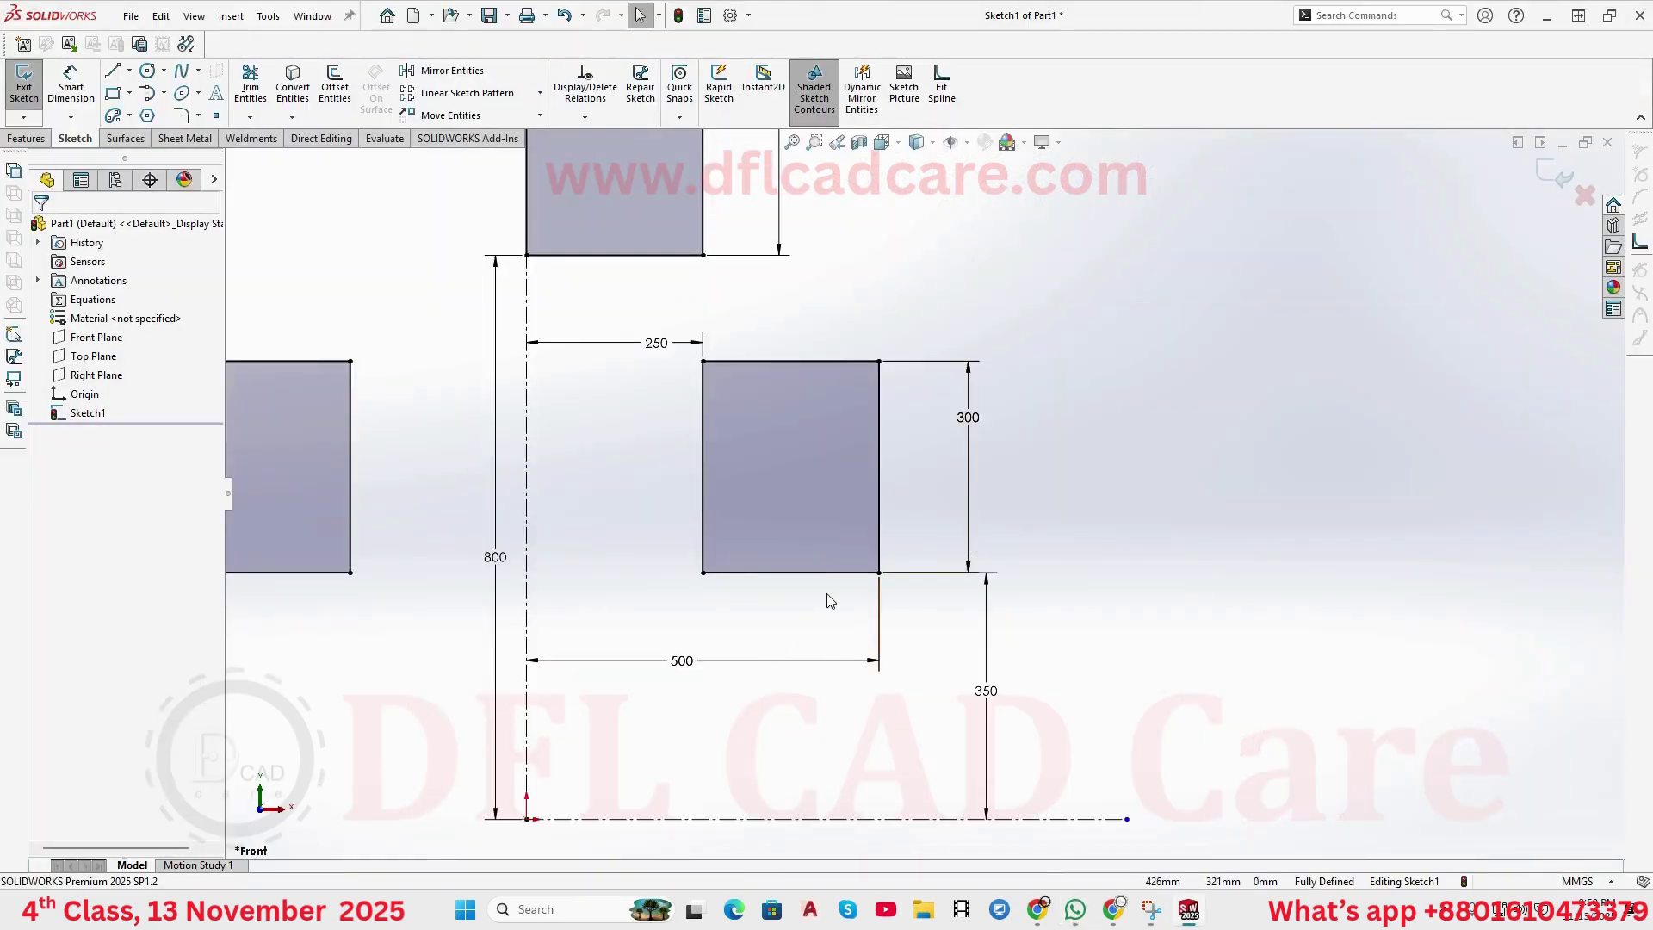
- Exit Sketch1 and keep its changes
key(z)
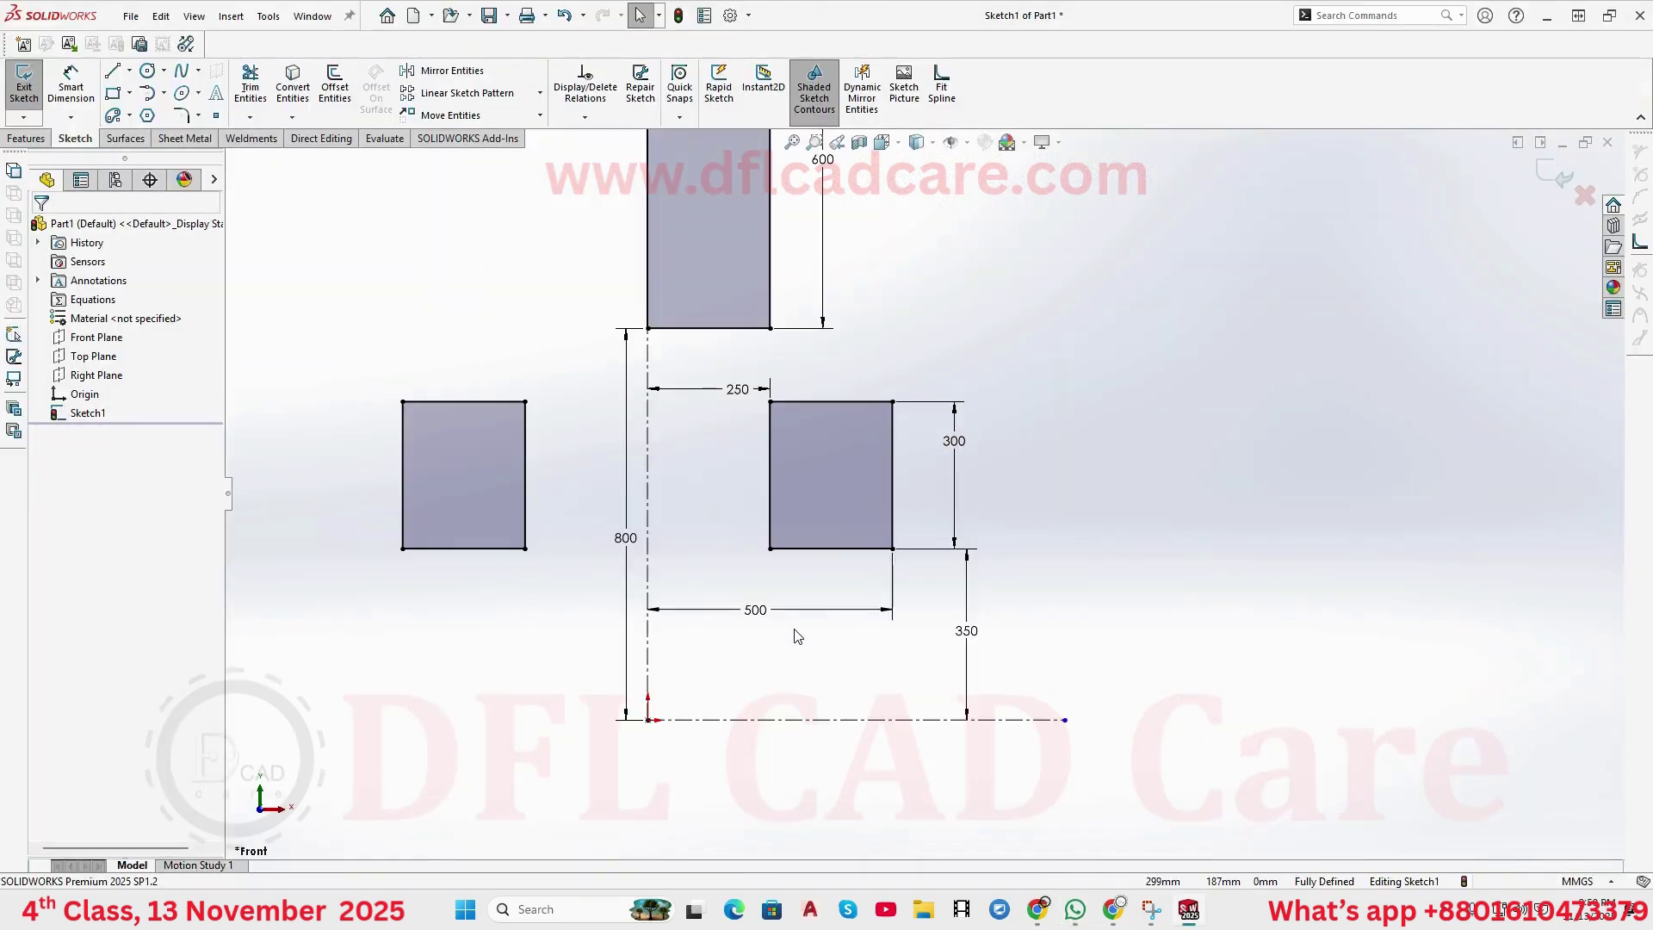
scroll(798, 631, down, 2)
scroll(1155, 597, up, 1)
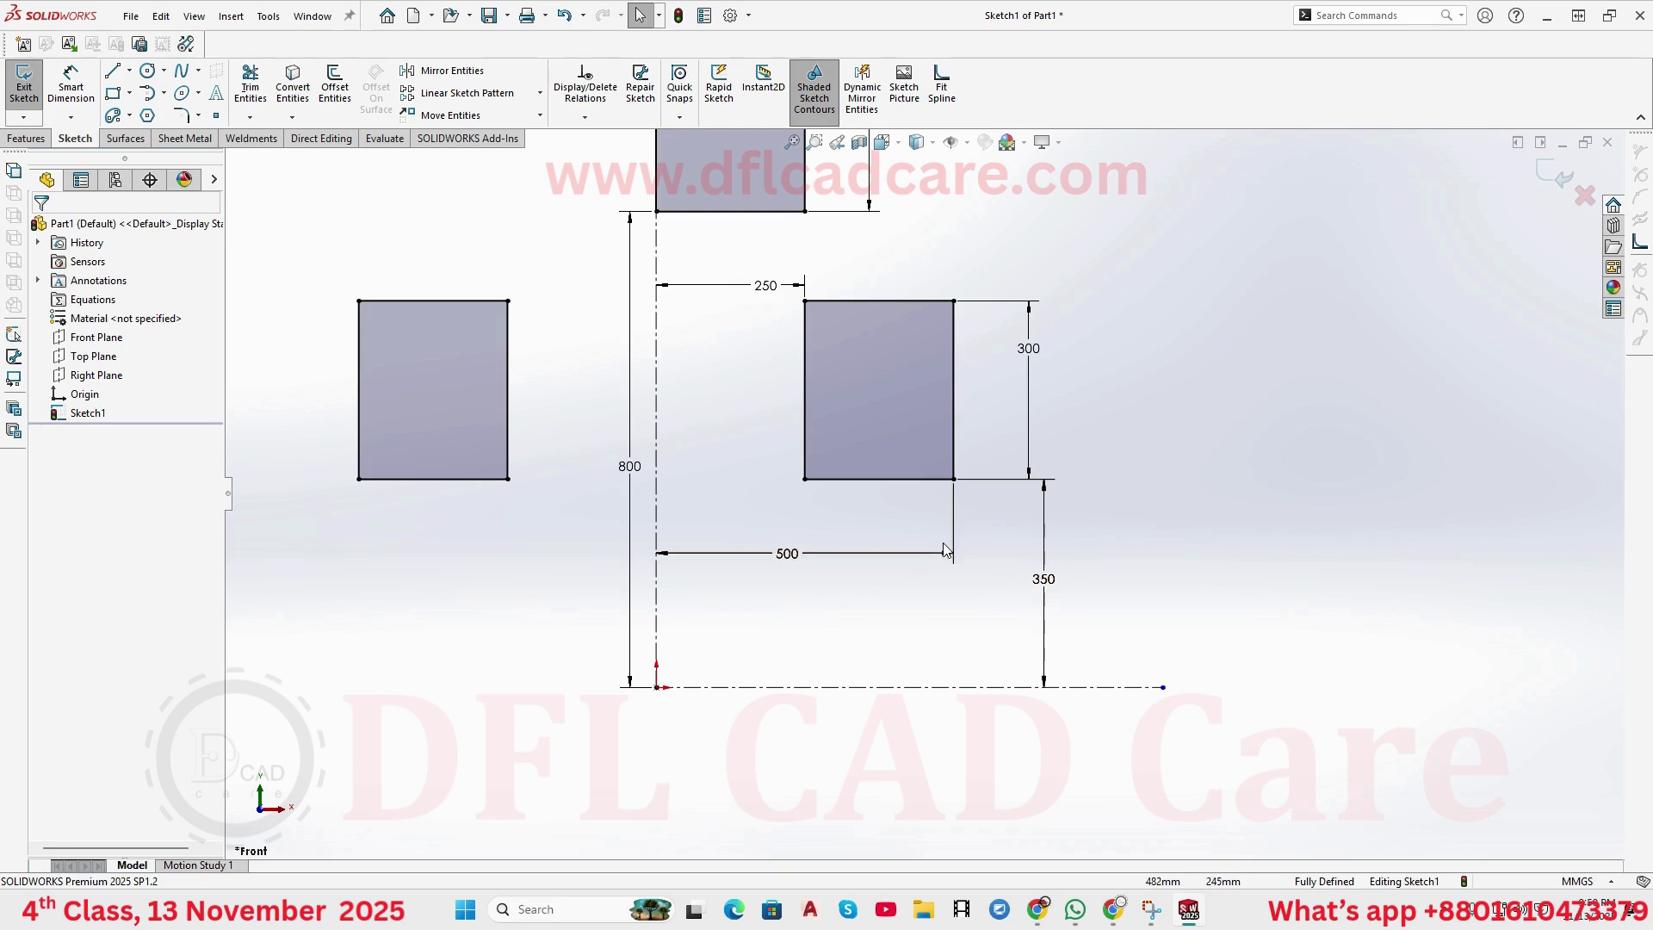
scroll(922, 494, up, 2)
scroll(1031, 488, up, 2)
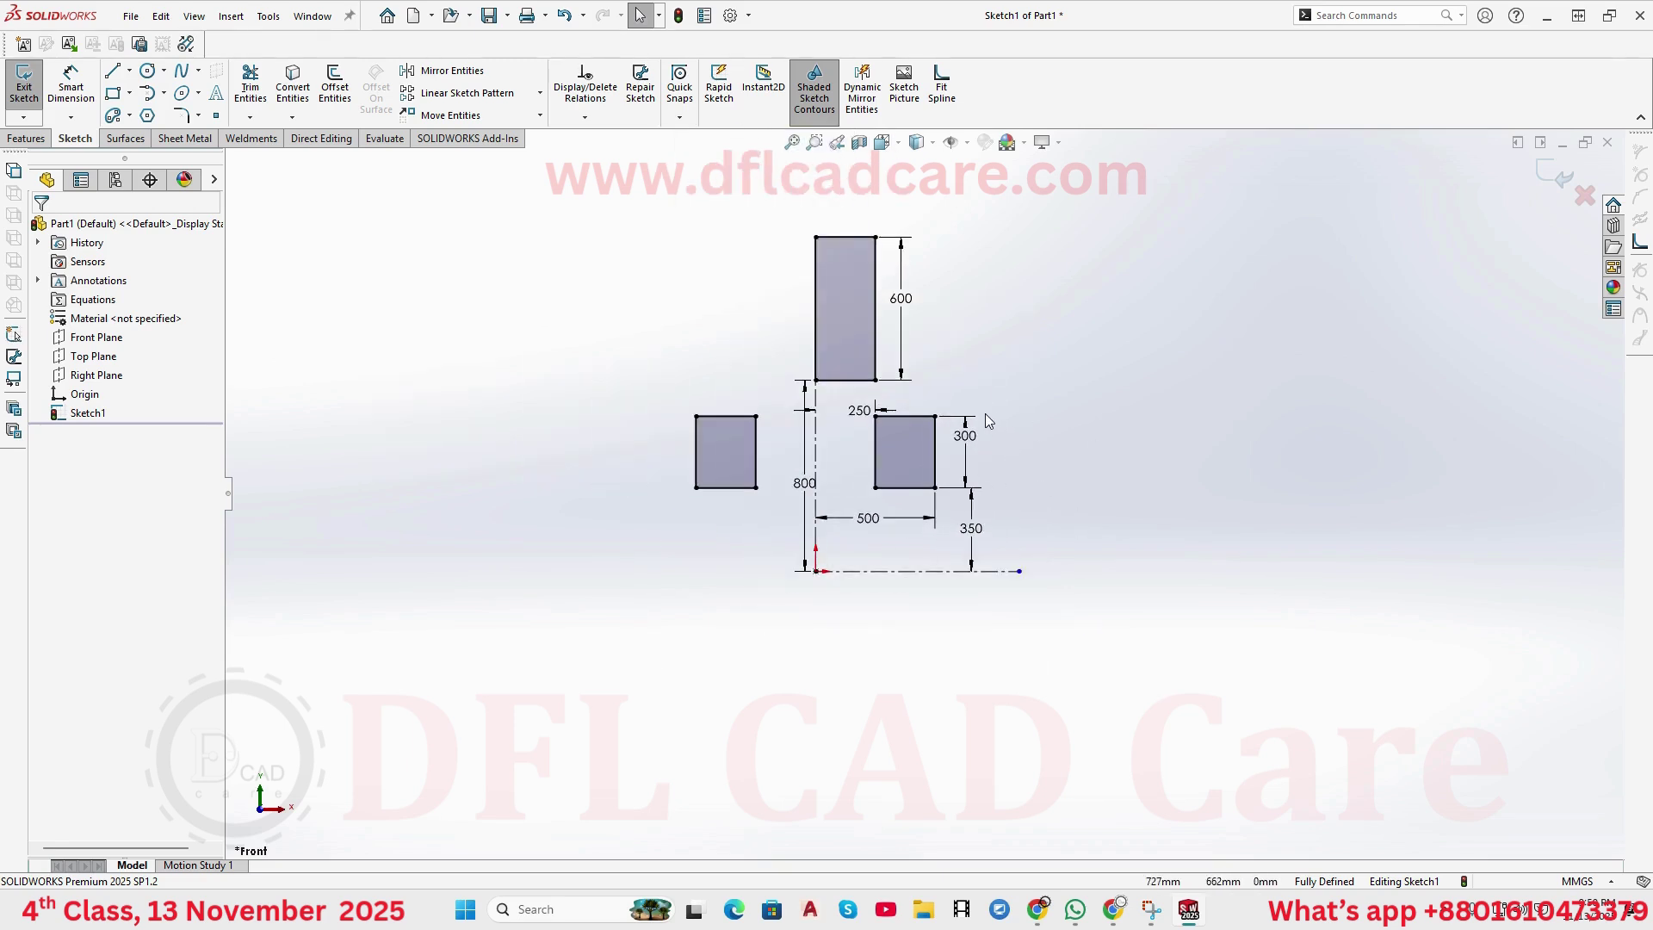
scroll(942, 351, down, 4)
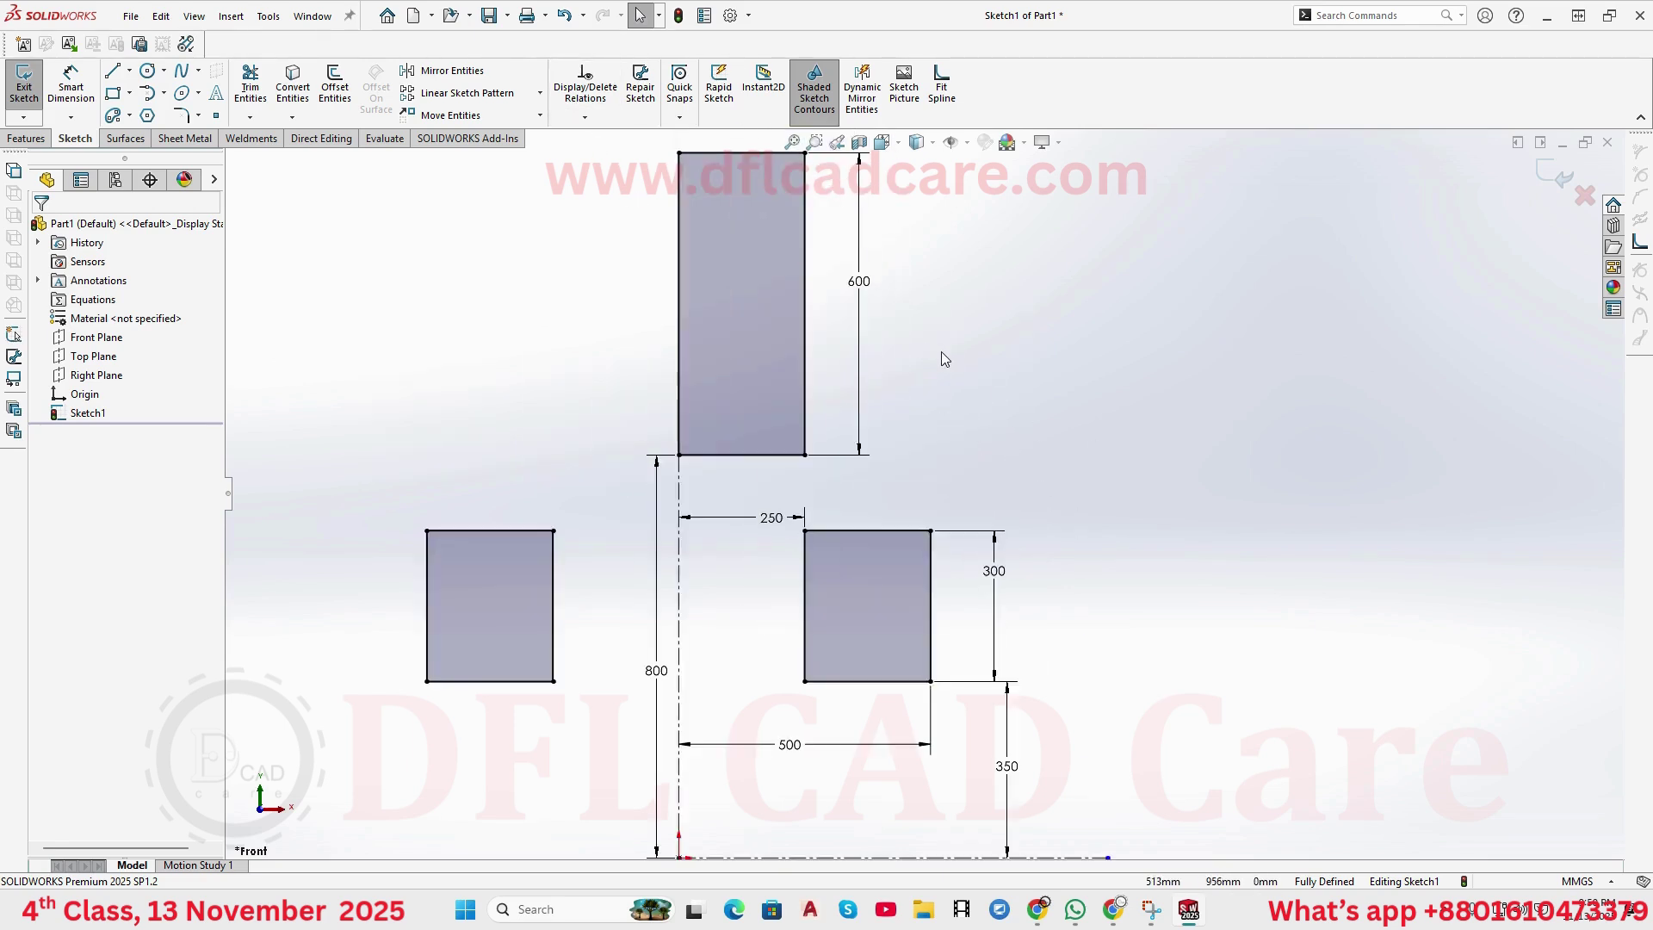
scroll(942, 351, up, 3)
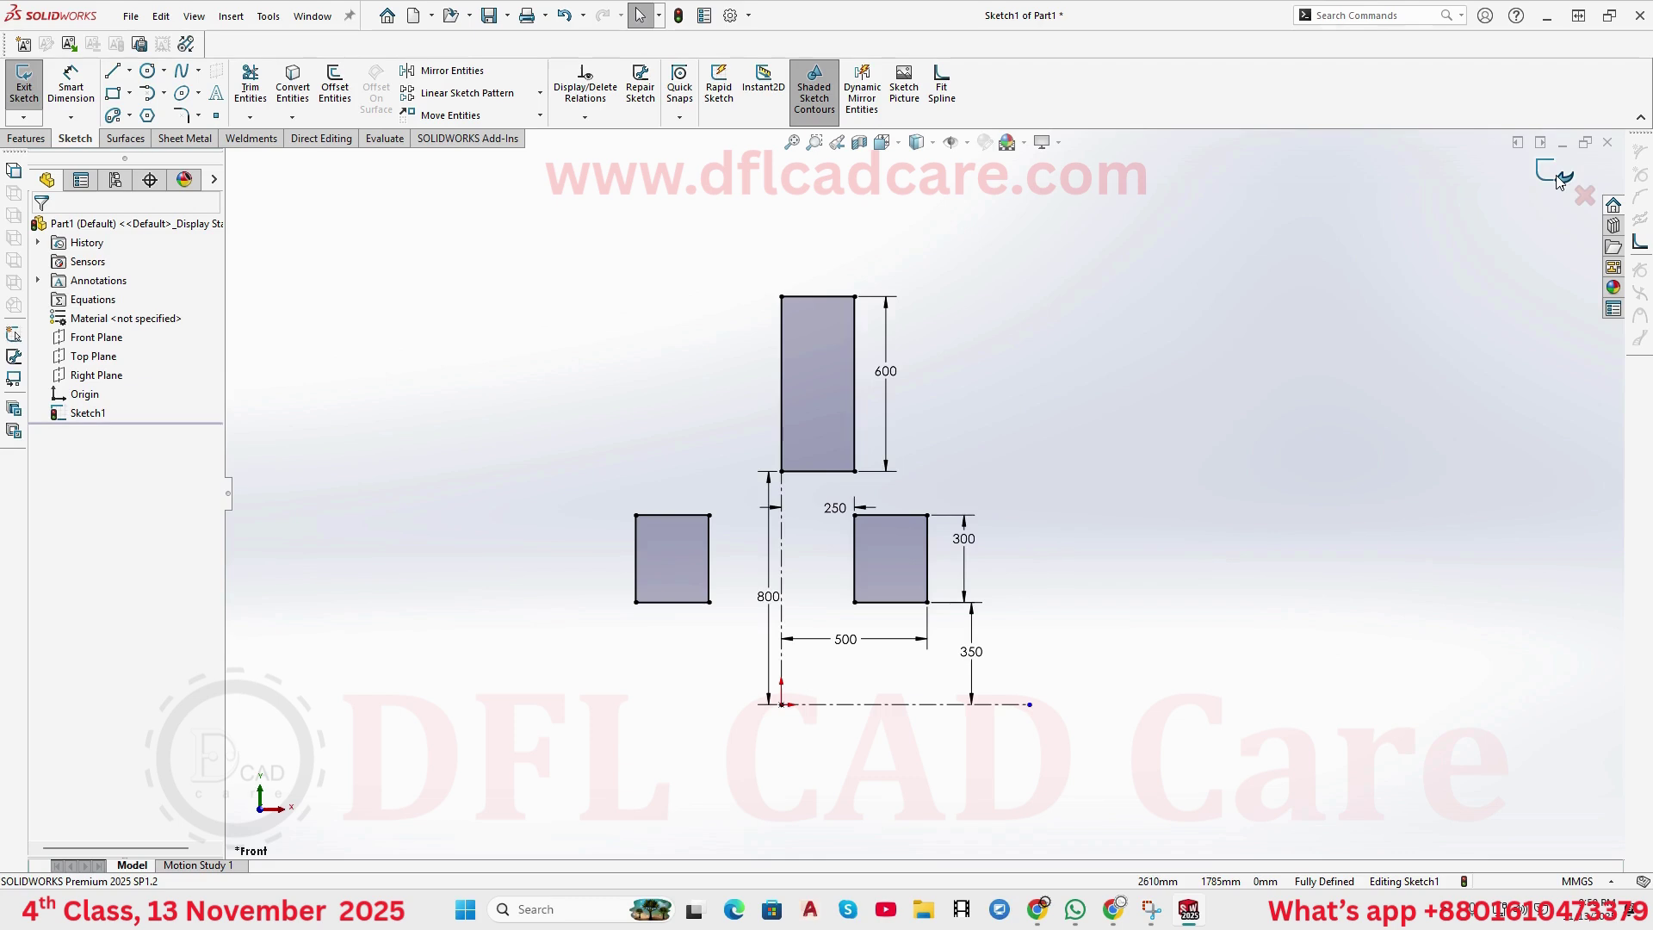
click(1530, 192)
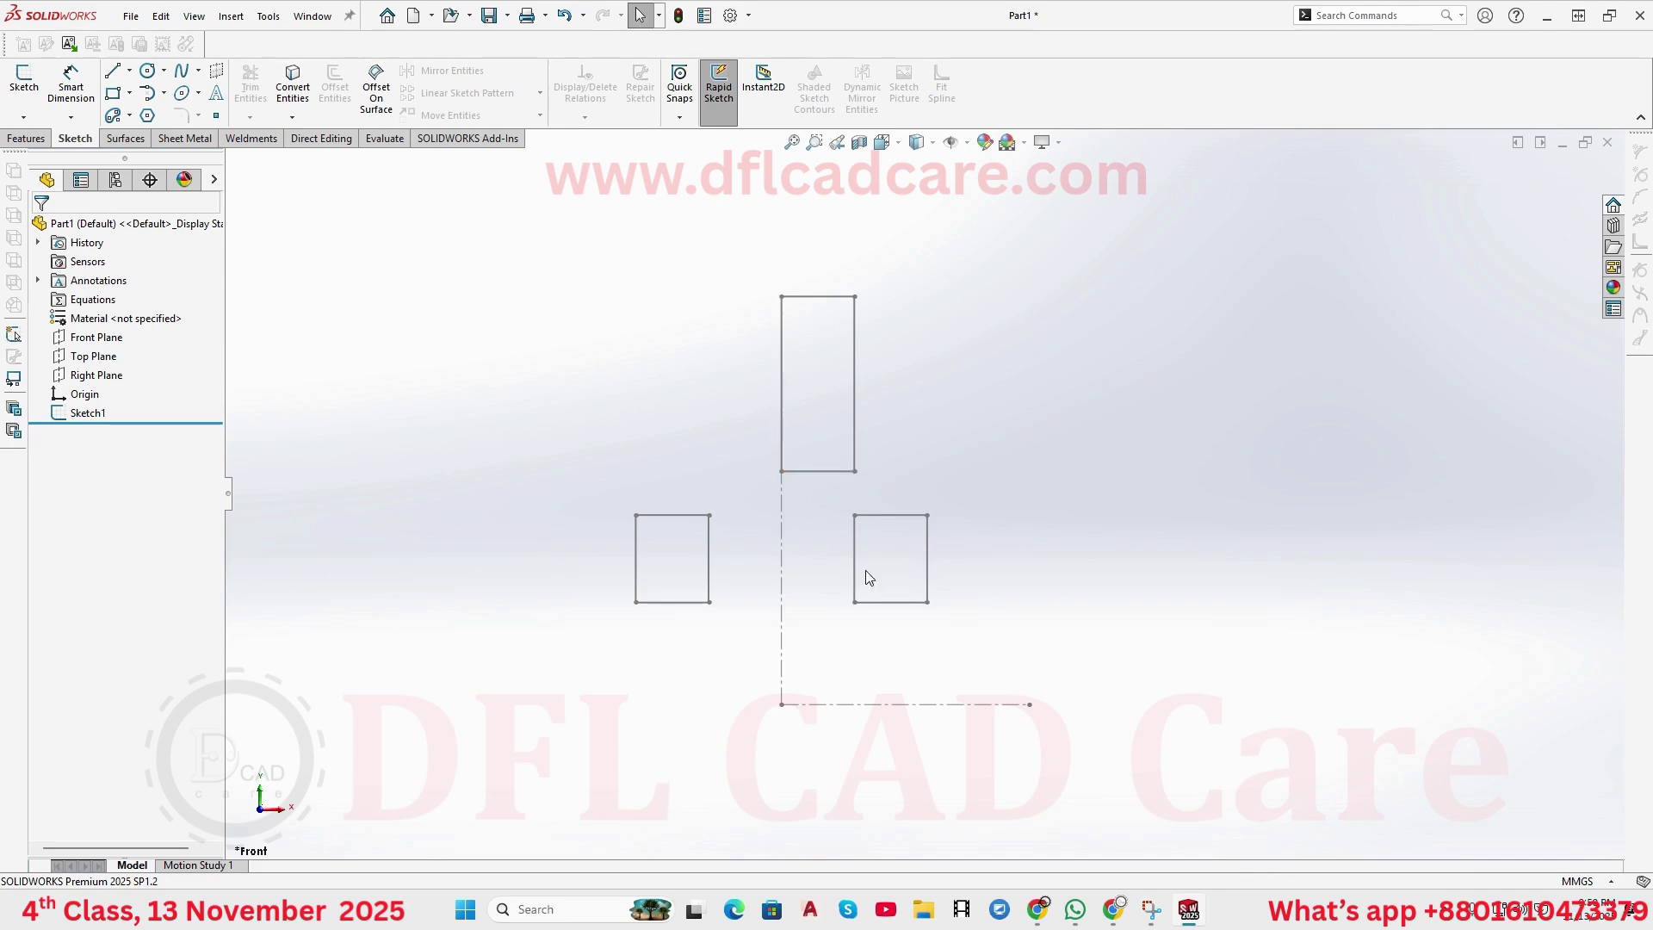
- Create a reference plane offset from the Front Plane, increasing the default distance in 10 mm increments
click(89, 345)
middle_drag(464, 413, 535, 442)
click(280, 359)
click(79, 343)
scroll(707, 100, up, 1)
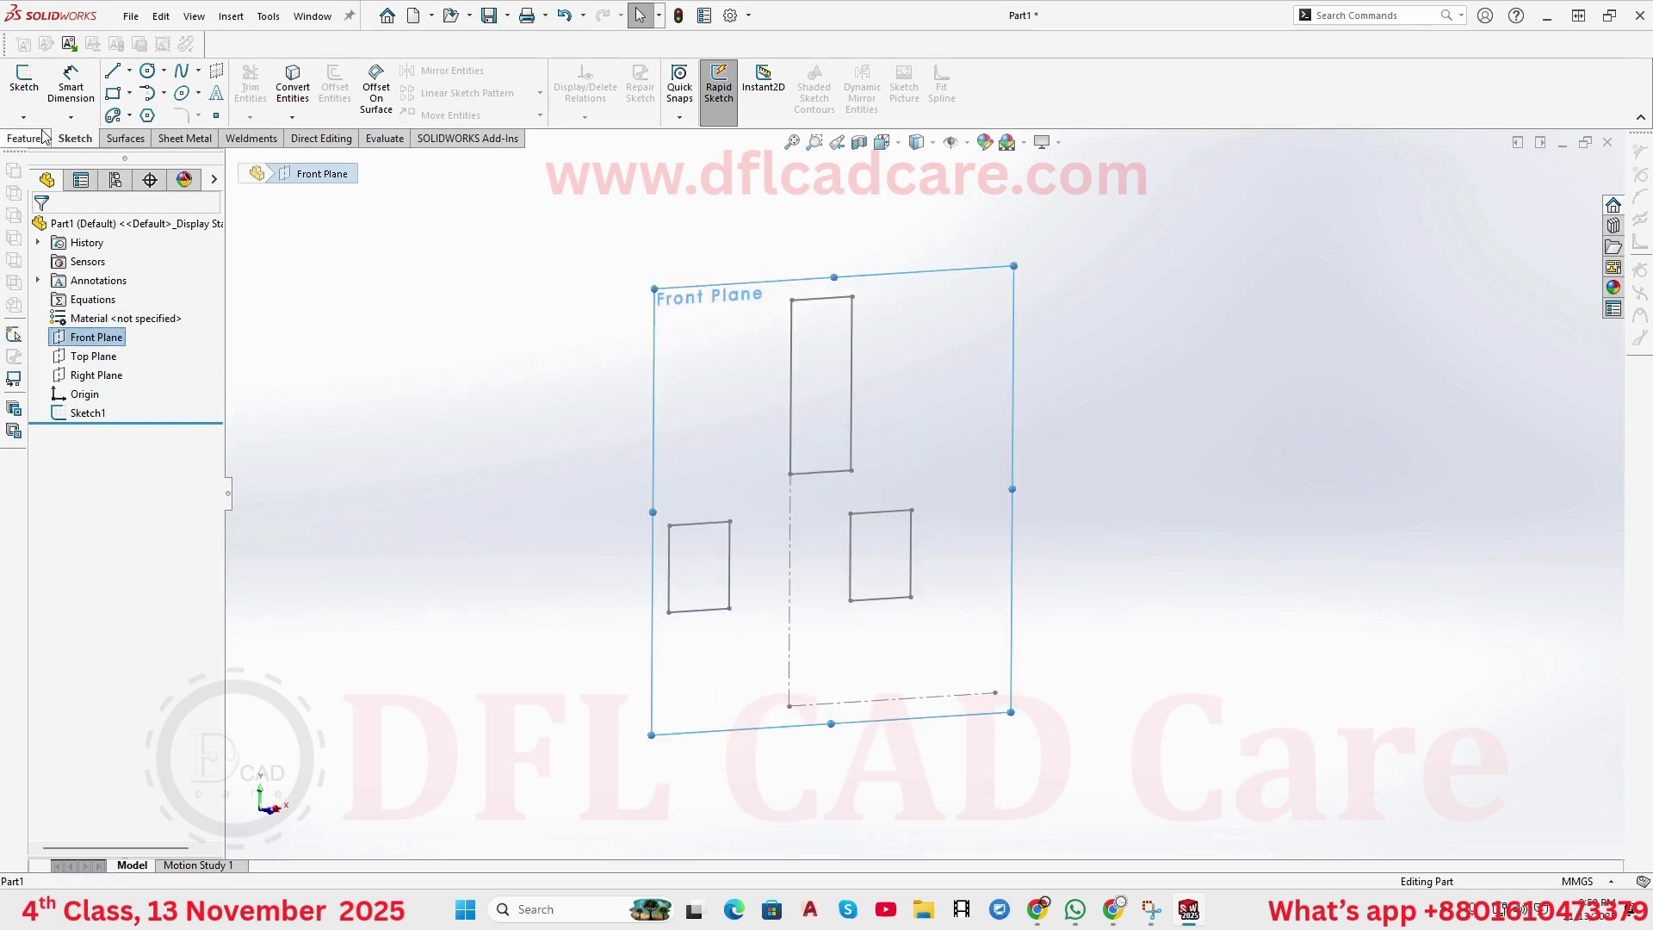
click(708, 100)
click(715, 141)
middle_drag(713, 431, 945, 498)
scroll(808, 508, down, 3)
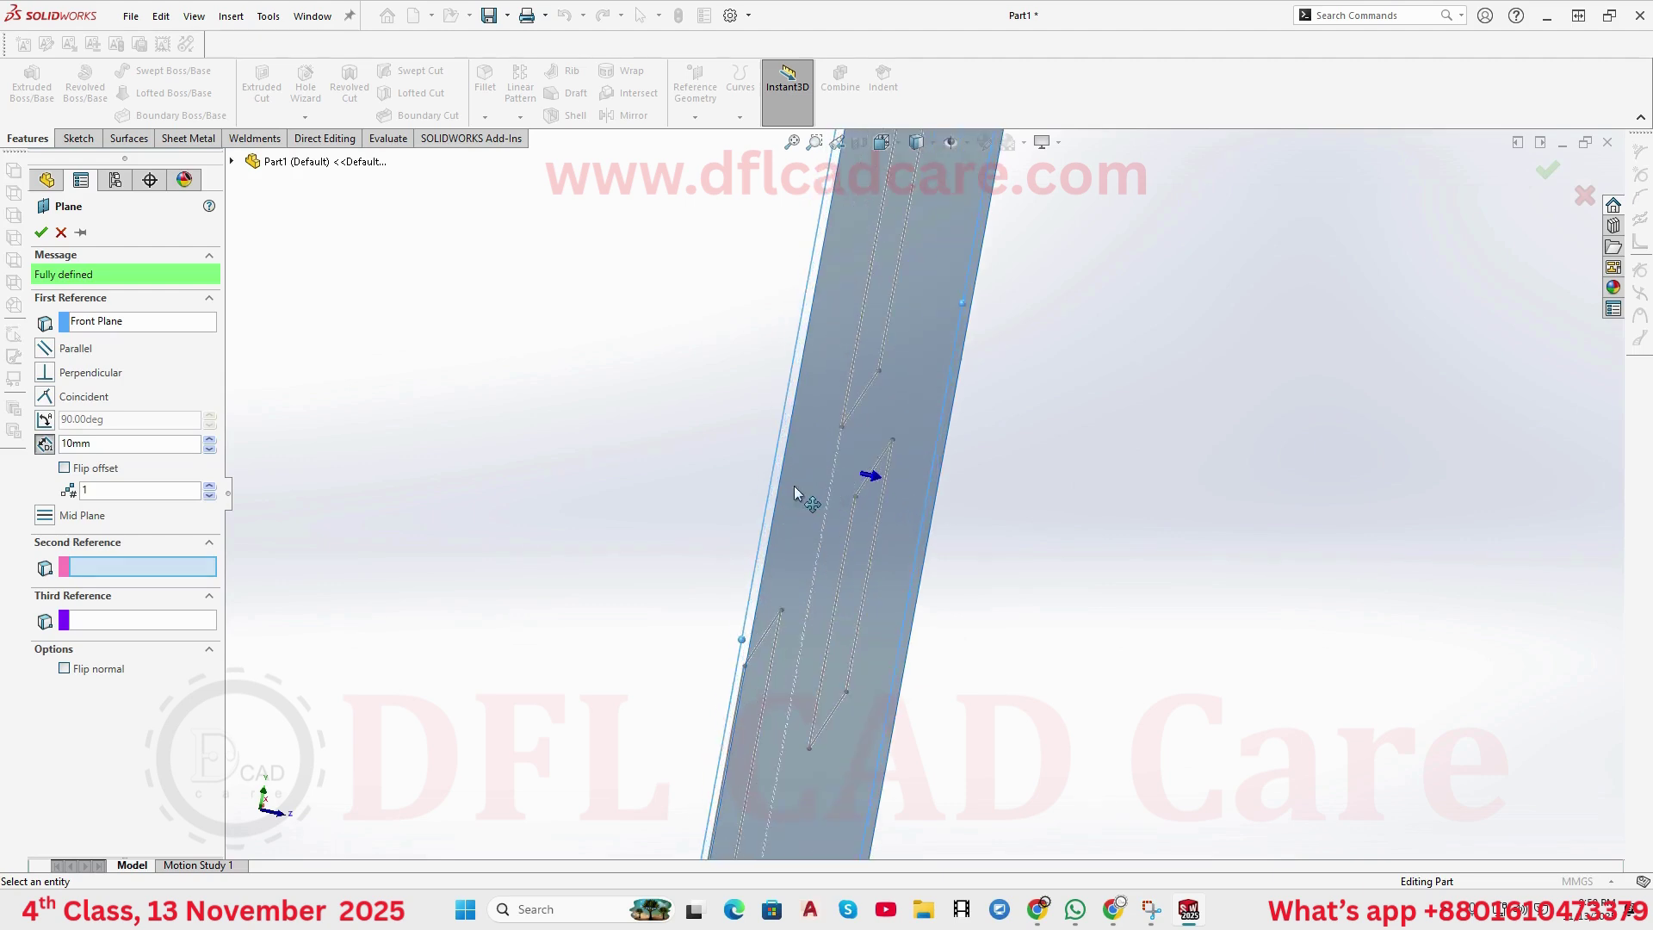
click(210, 439)
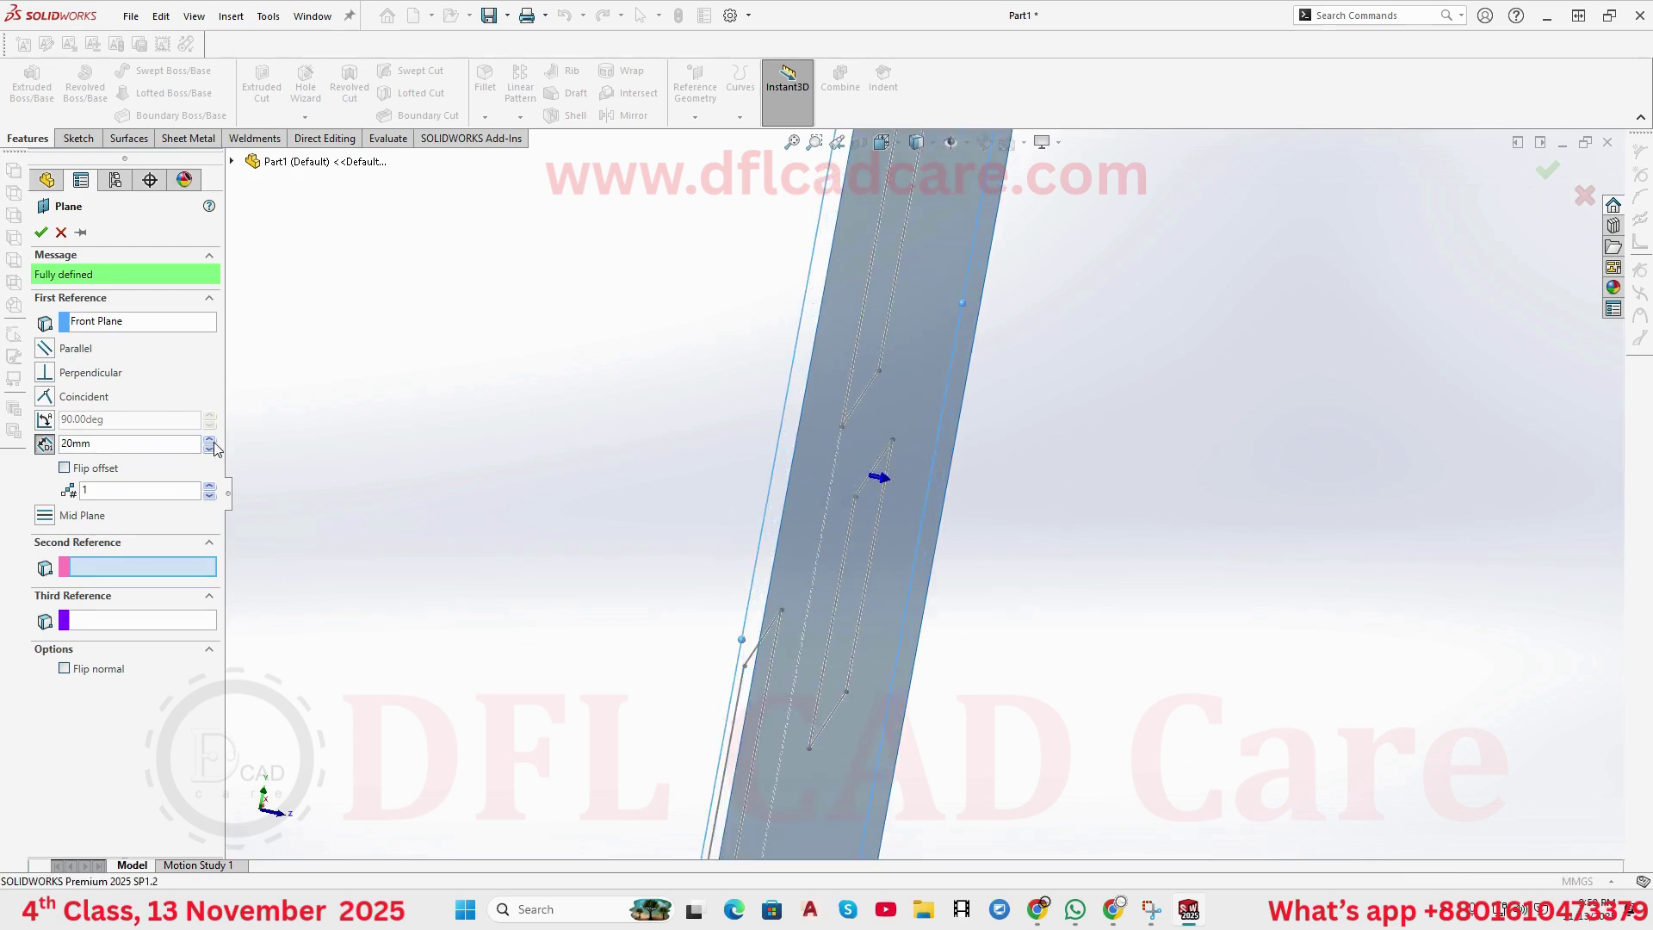
click(209, 439)
click(209, 439)
click(209, 439)
click(209, 439)
click(209, 439)
click(209, 439)
click(209, 439)
click(209, 439)
click(41, 232)
- Start a sketch on the offset plane, facing it squarely, and convert Sketch1's entities into the new sketch
middle_drag(1003, 663, 947, 481)
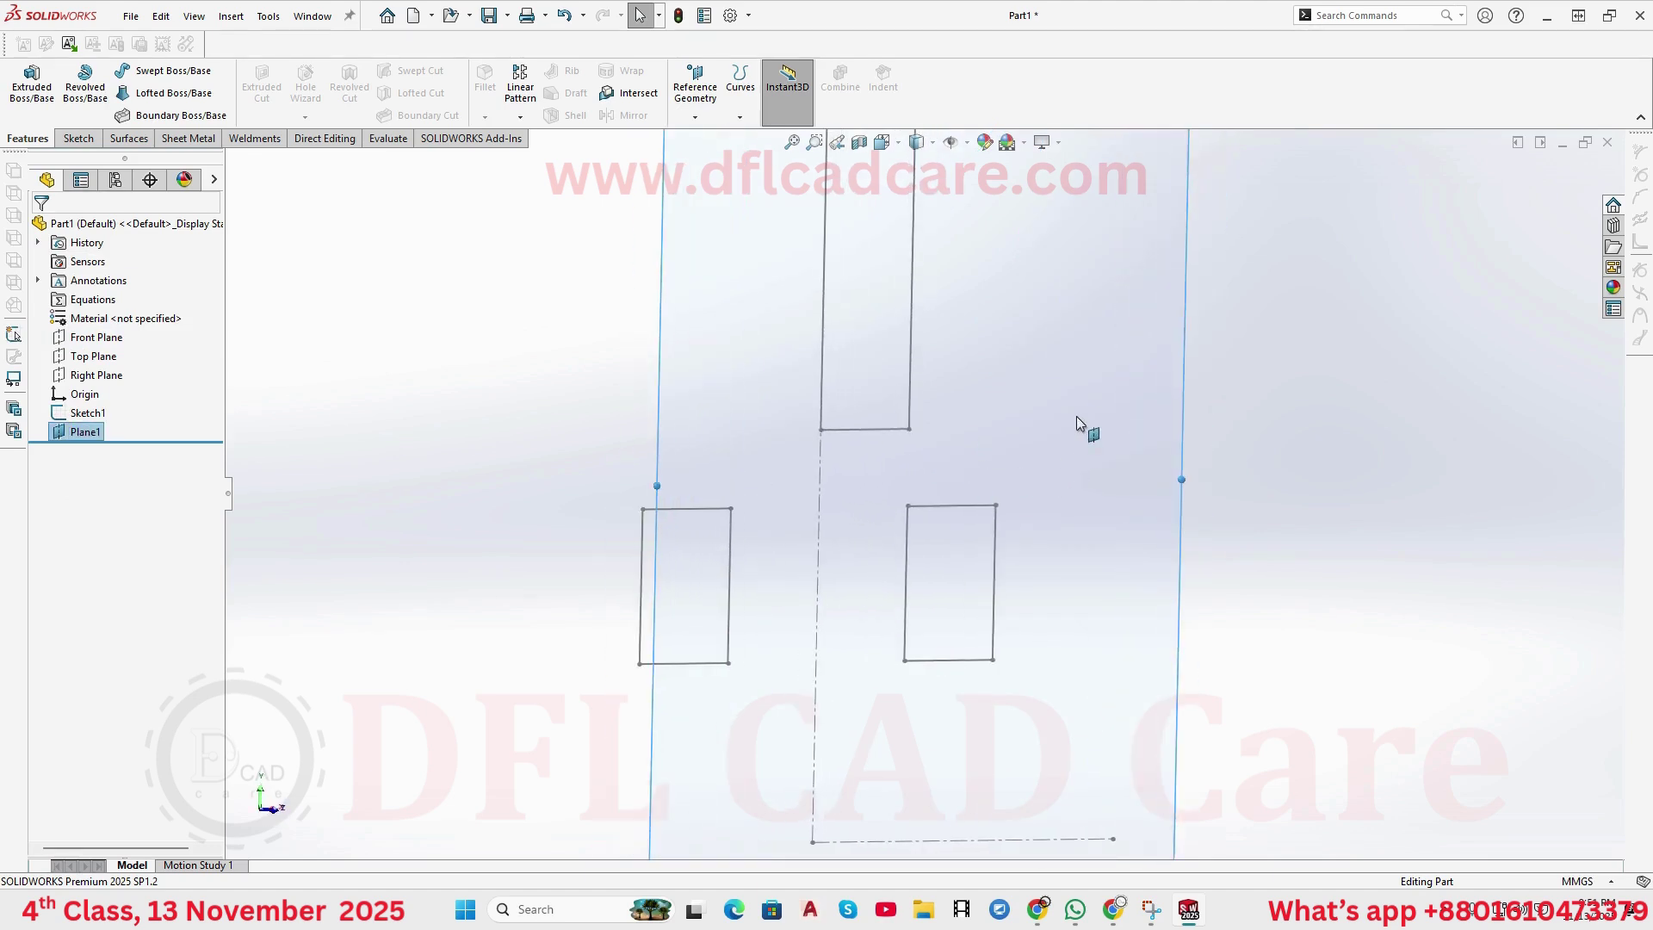
click(1073, 360)
click(1145, 325)
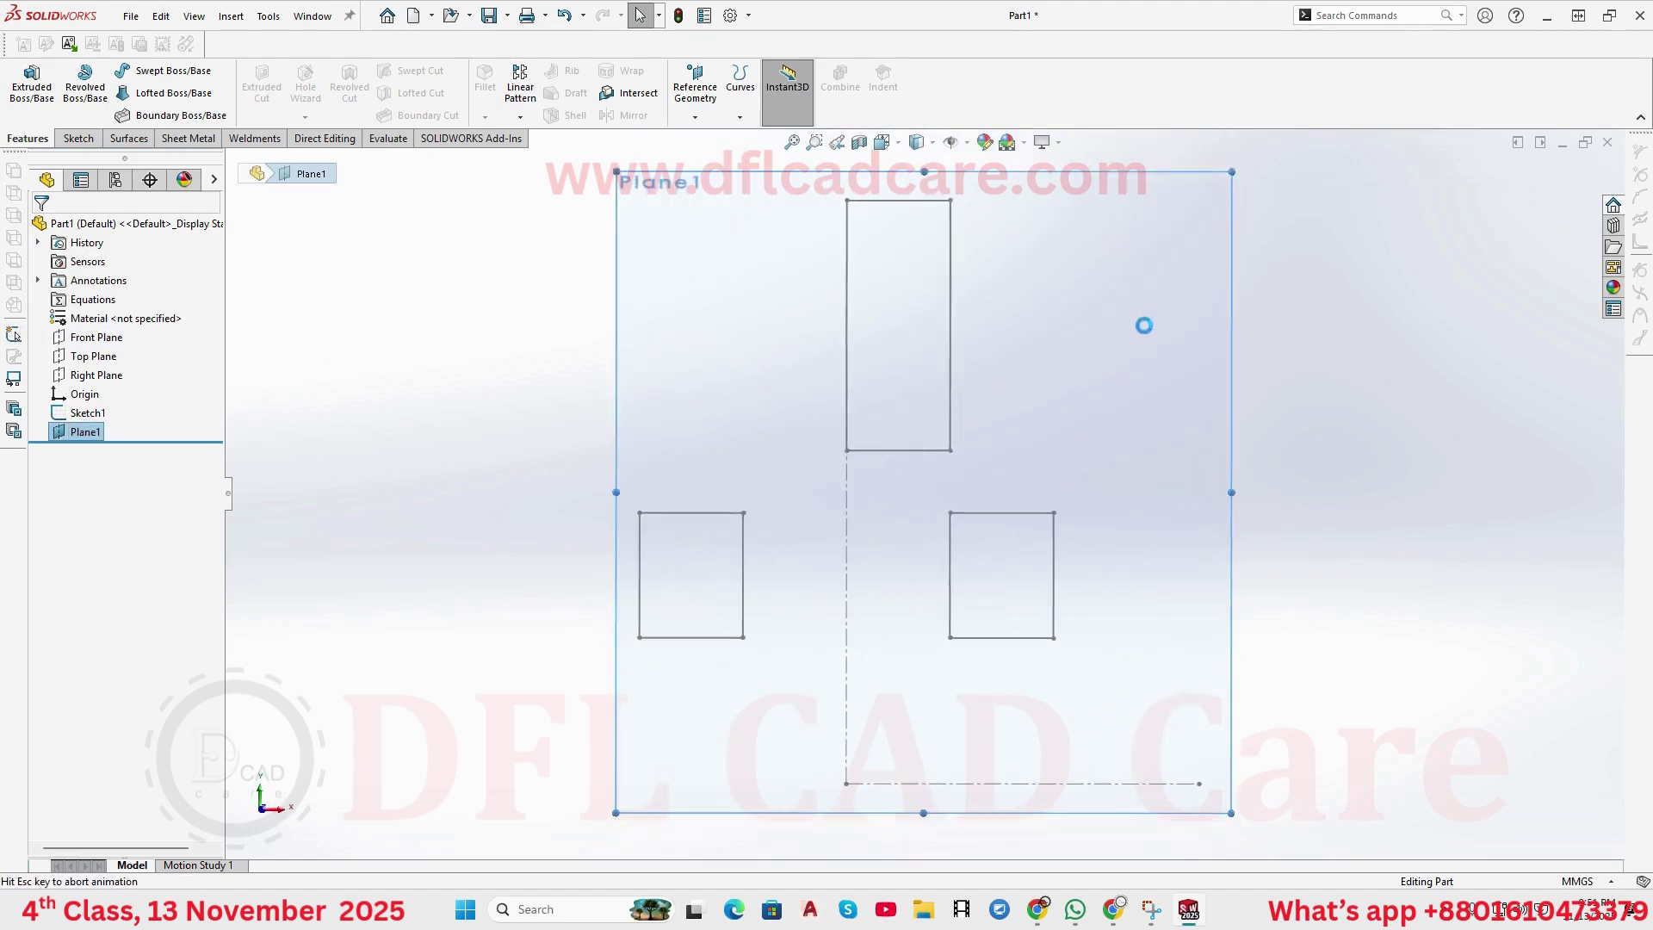
click(1120, 328)
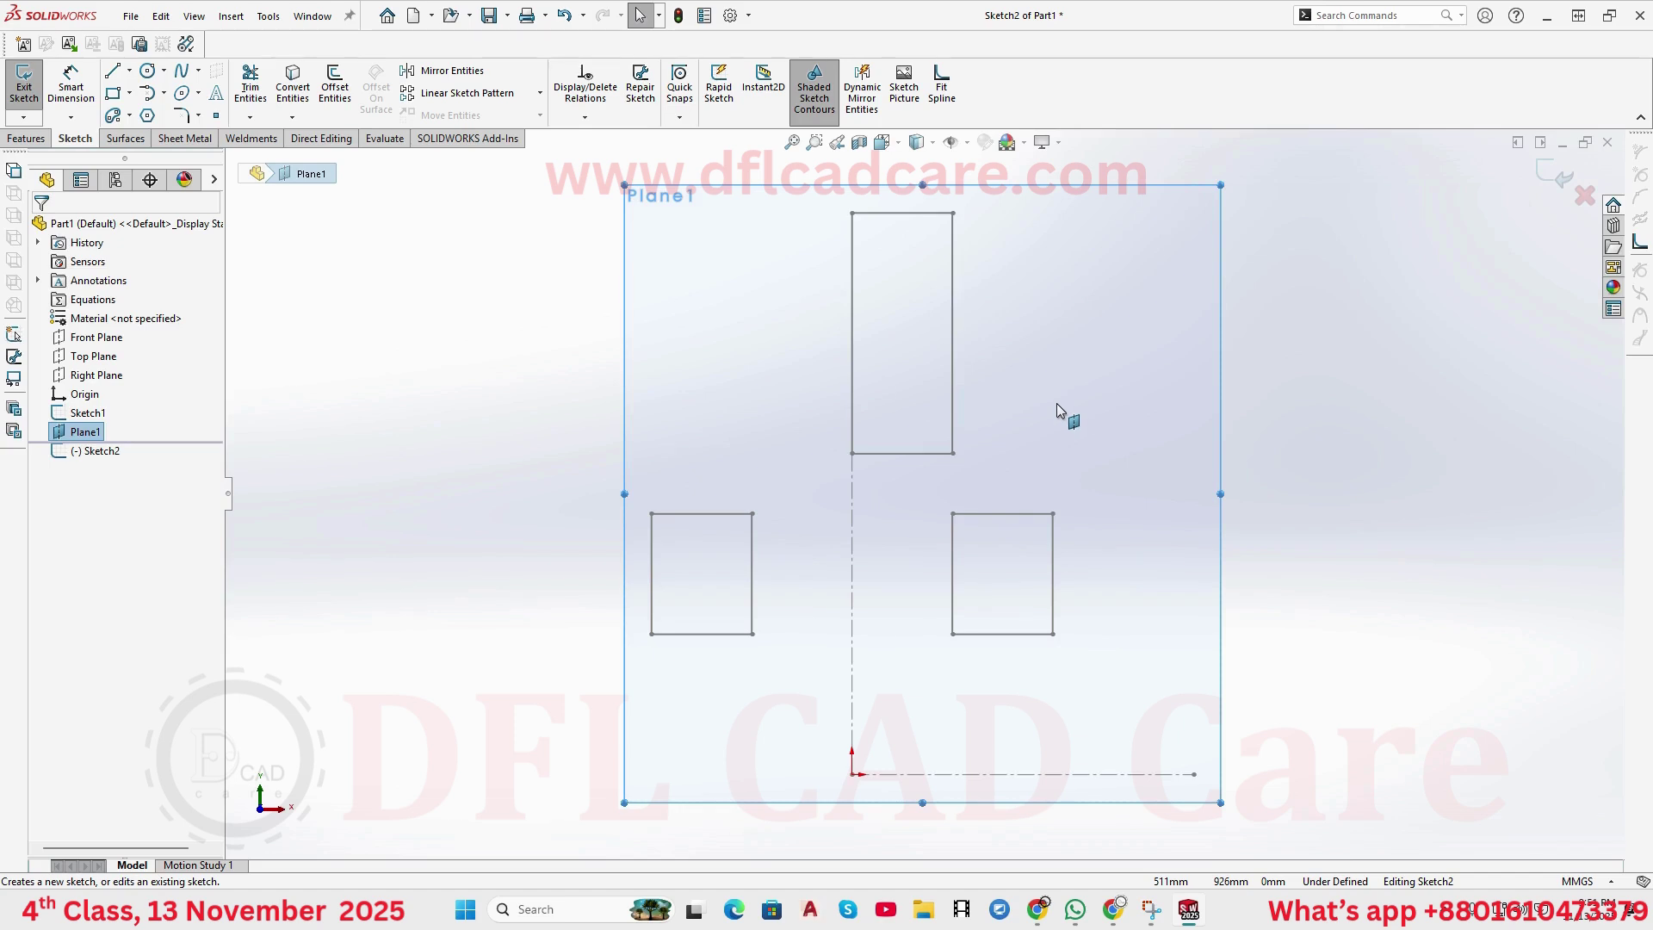
click(85, 414)
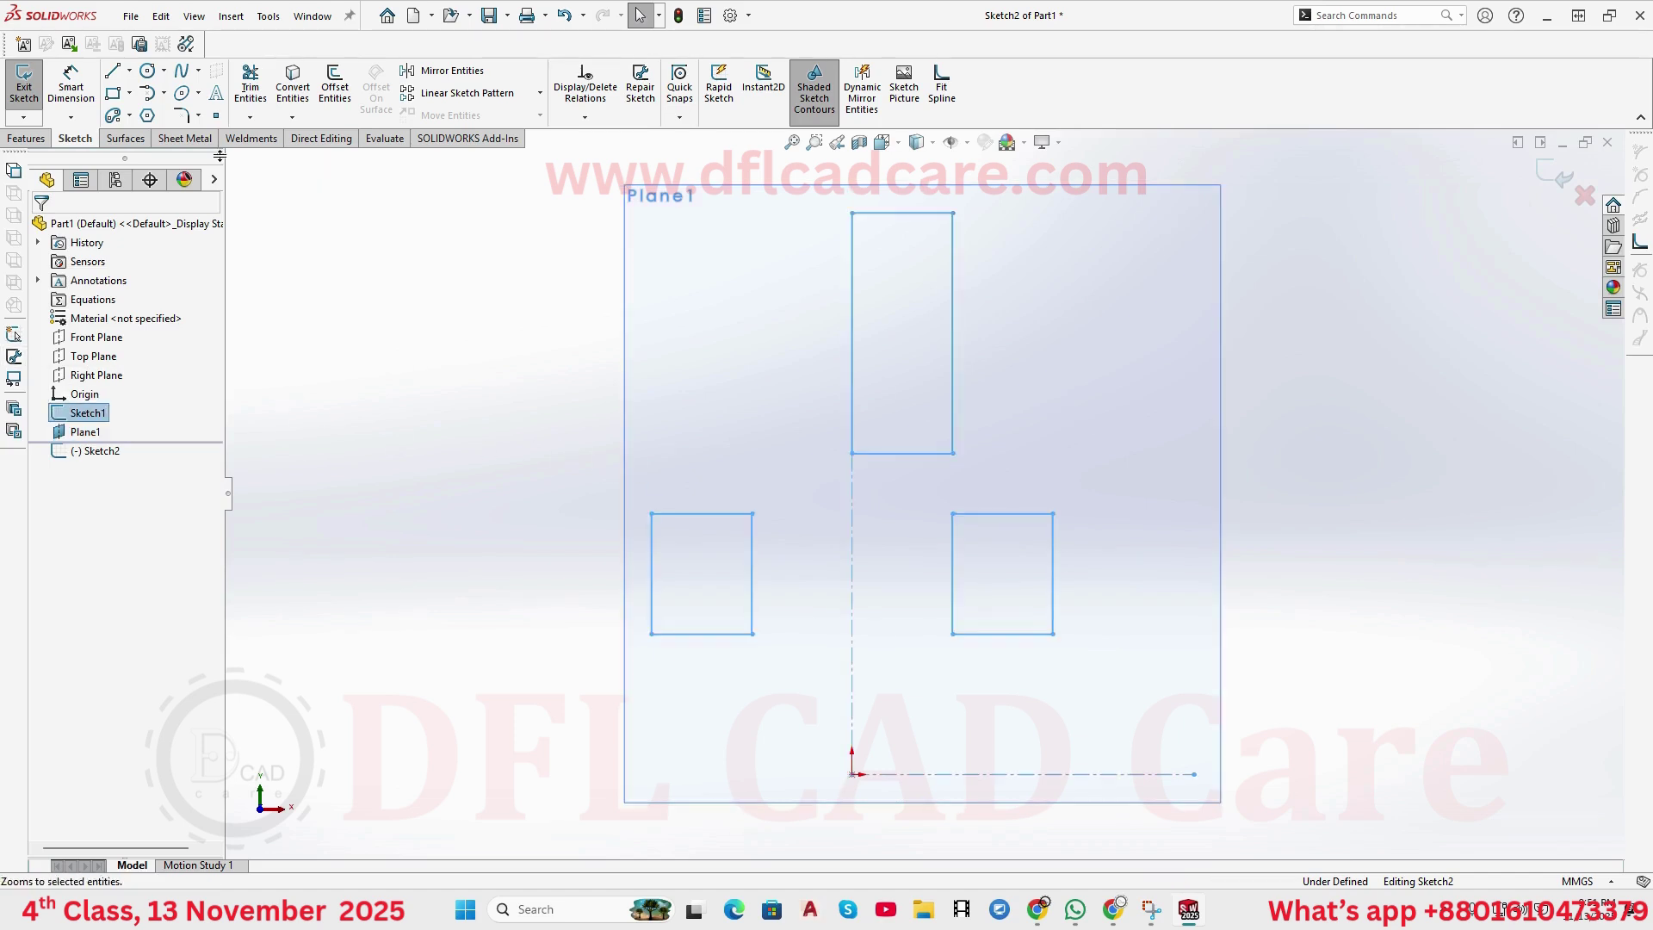
click(289, 99)
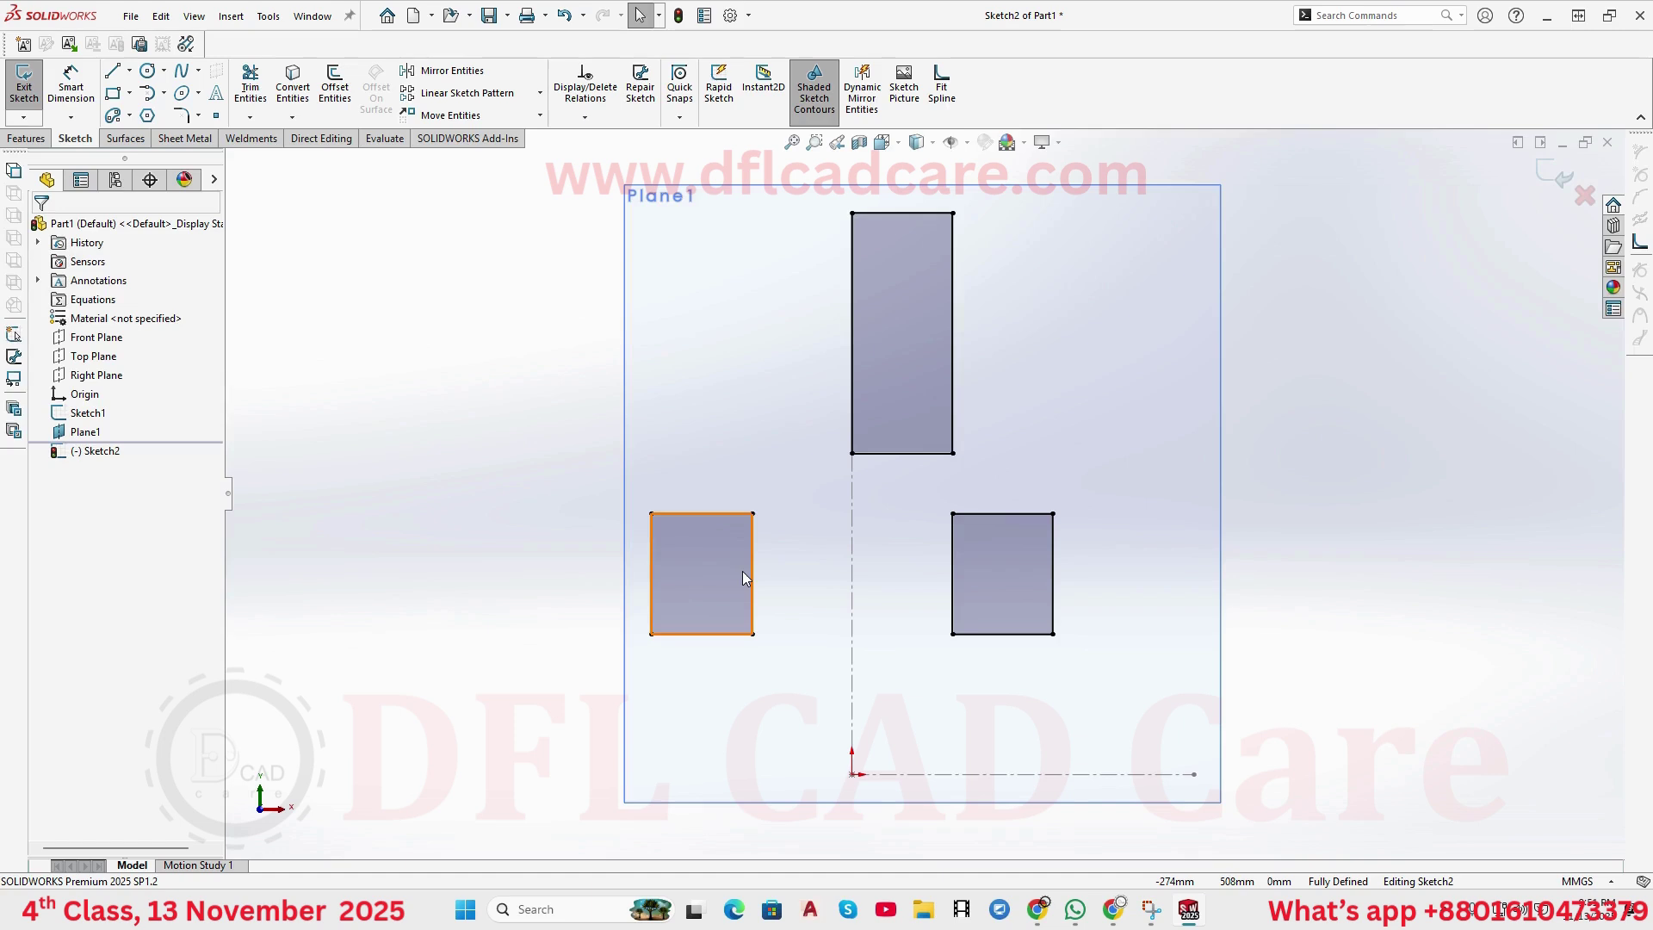
- Delete the four converted lines of the left rectangle from Sketch2
click(711, 567)
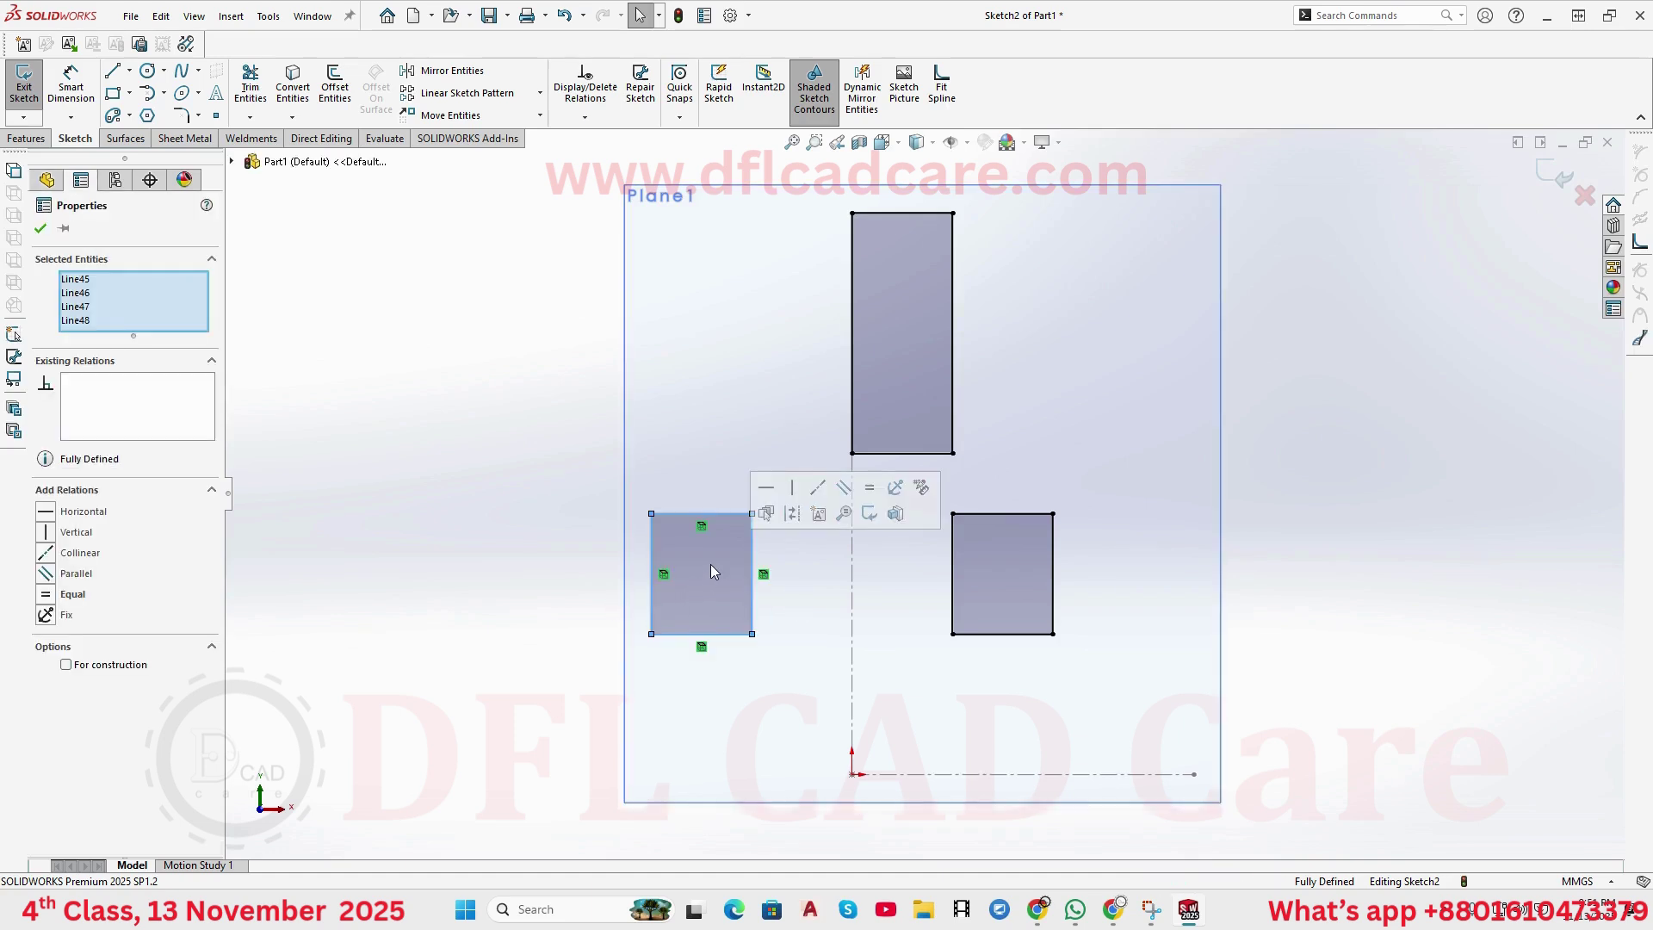
key(Escape)
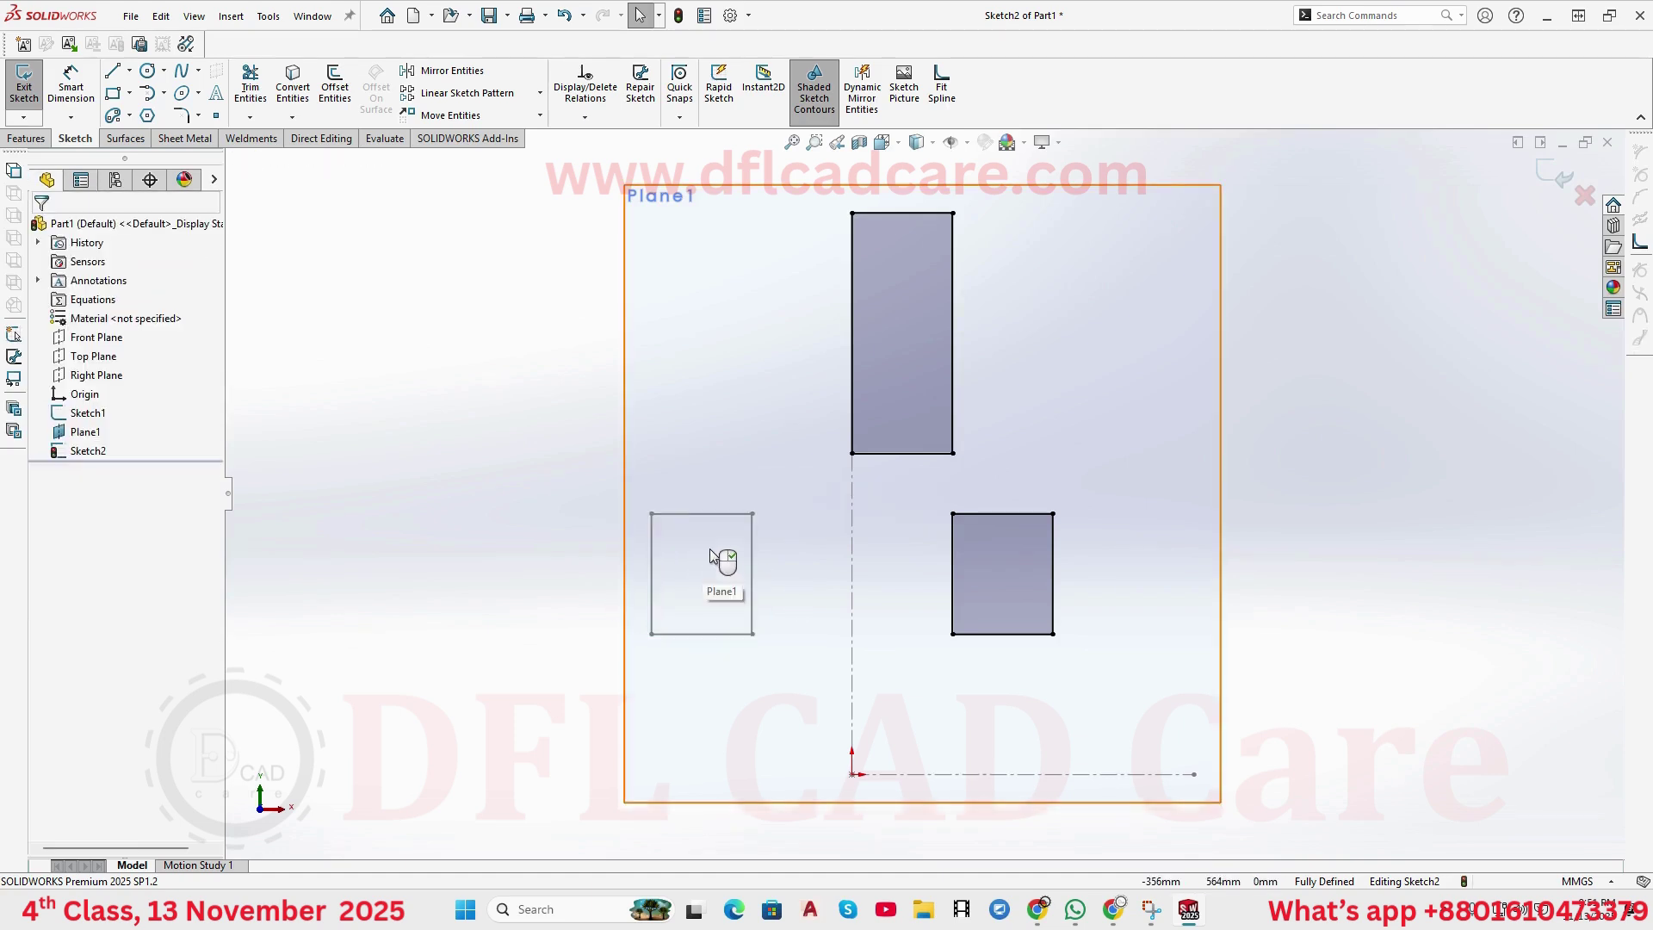
- Inspect the relation on the right rectangle's outer edge, and exit Sketch2 discarding all its changes
click(1052, 542)
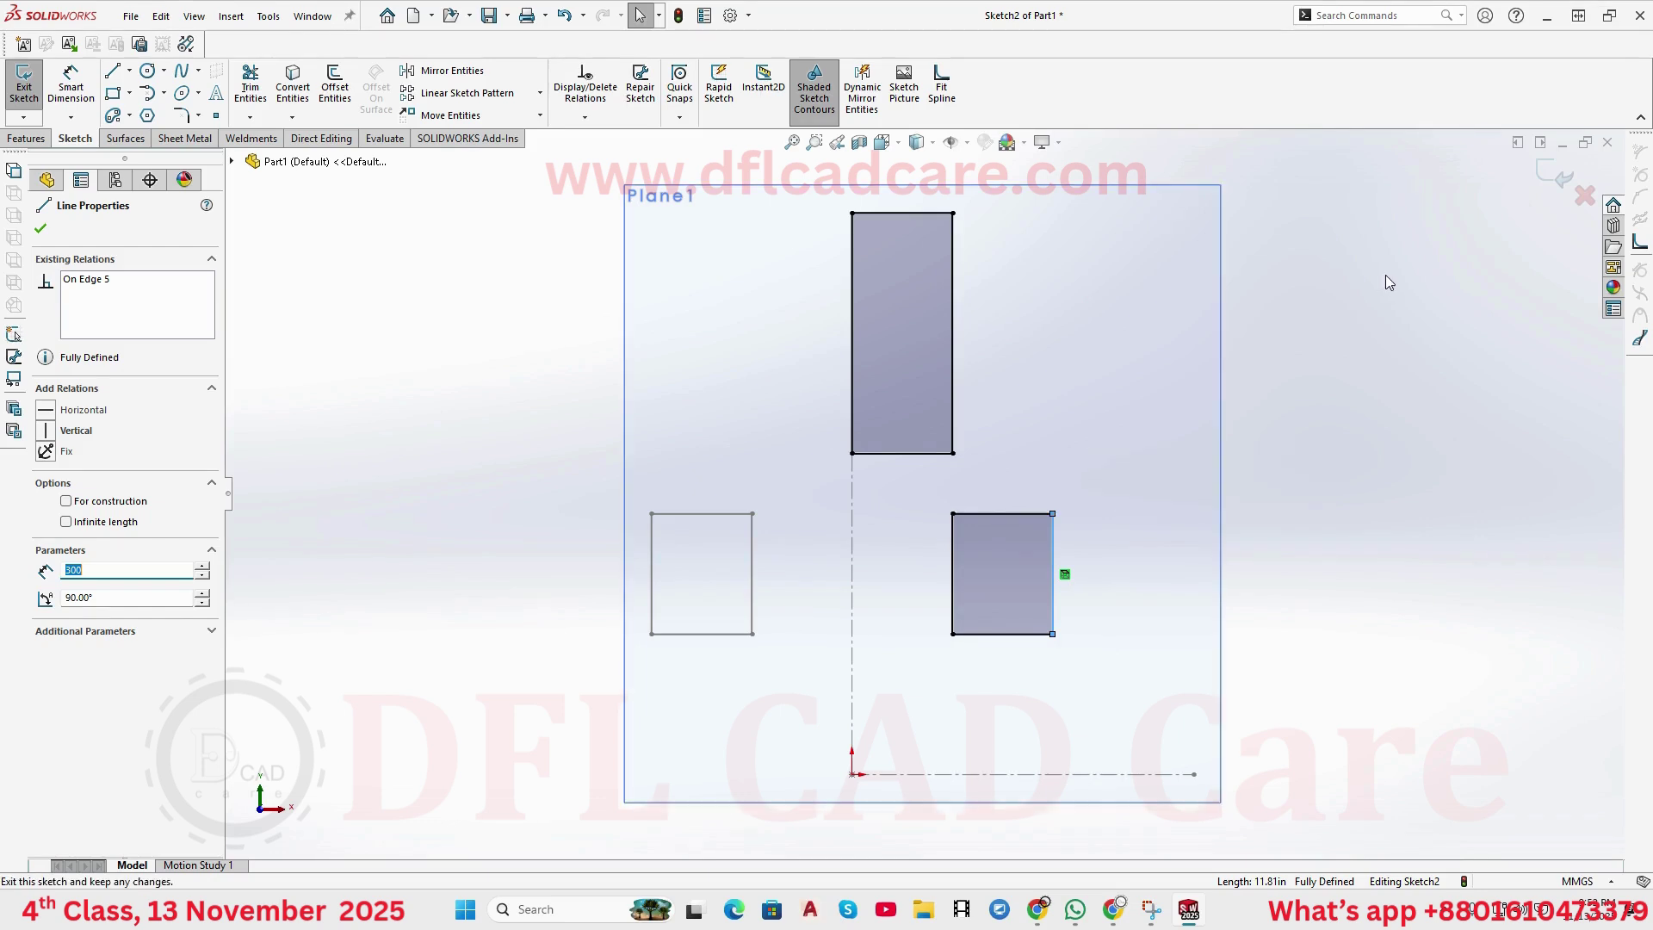
click(1584, 197)
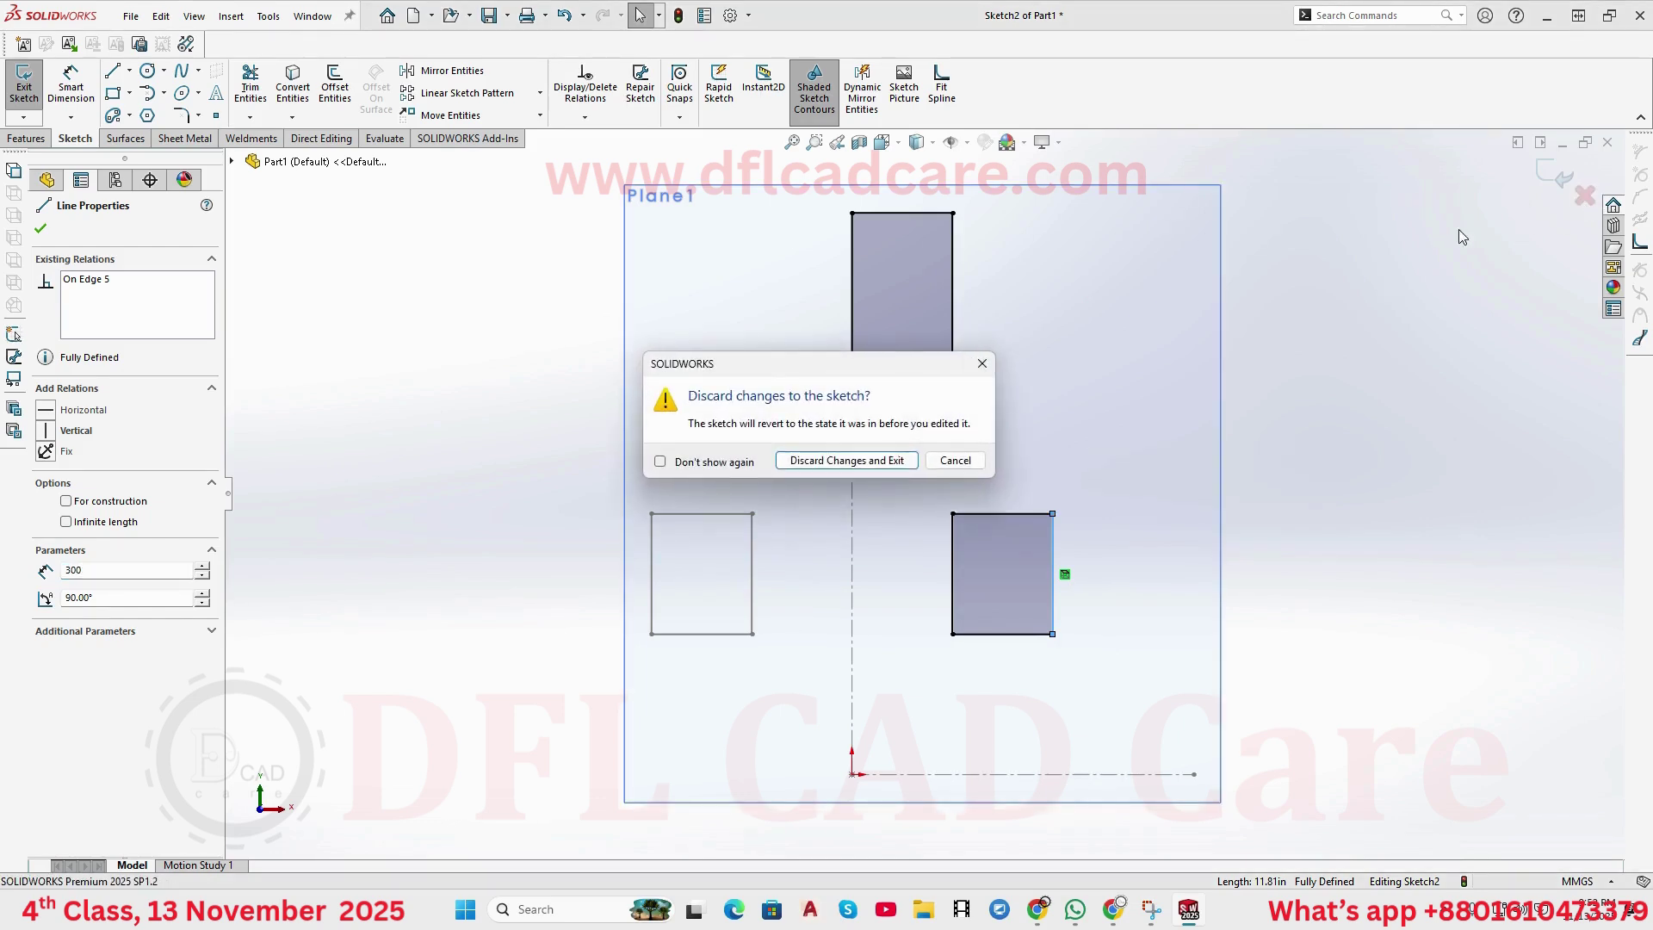
click(851, 460)
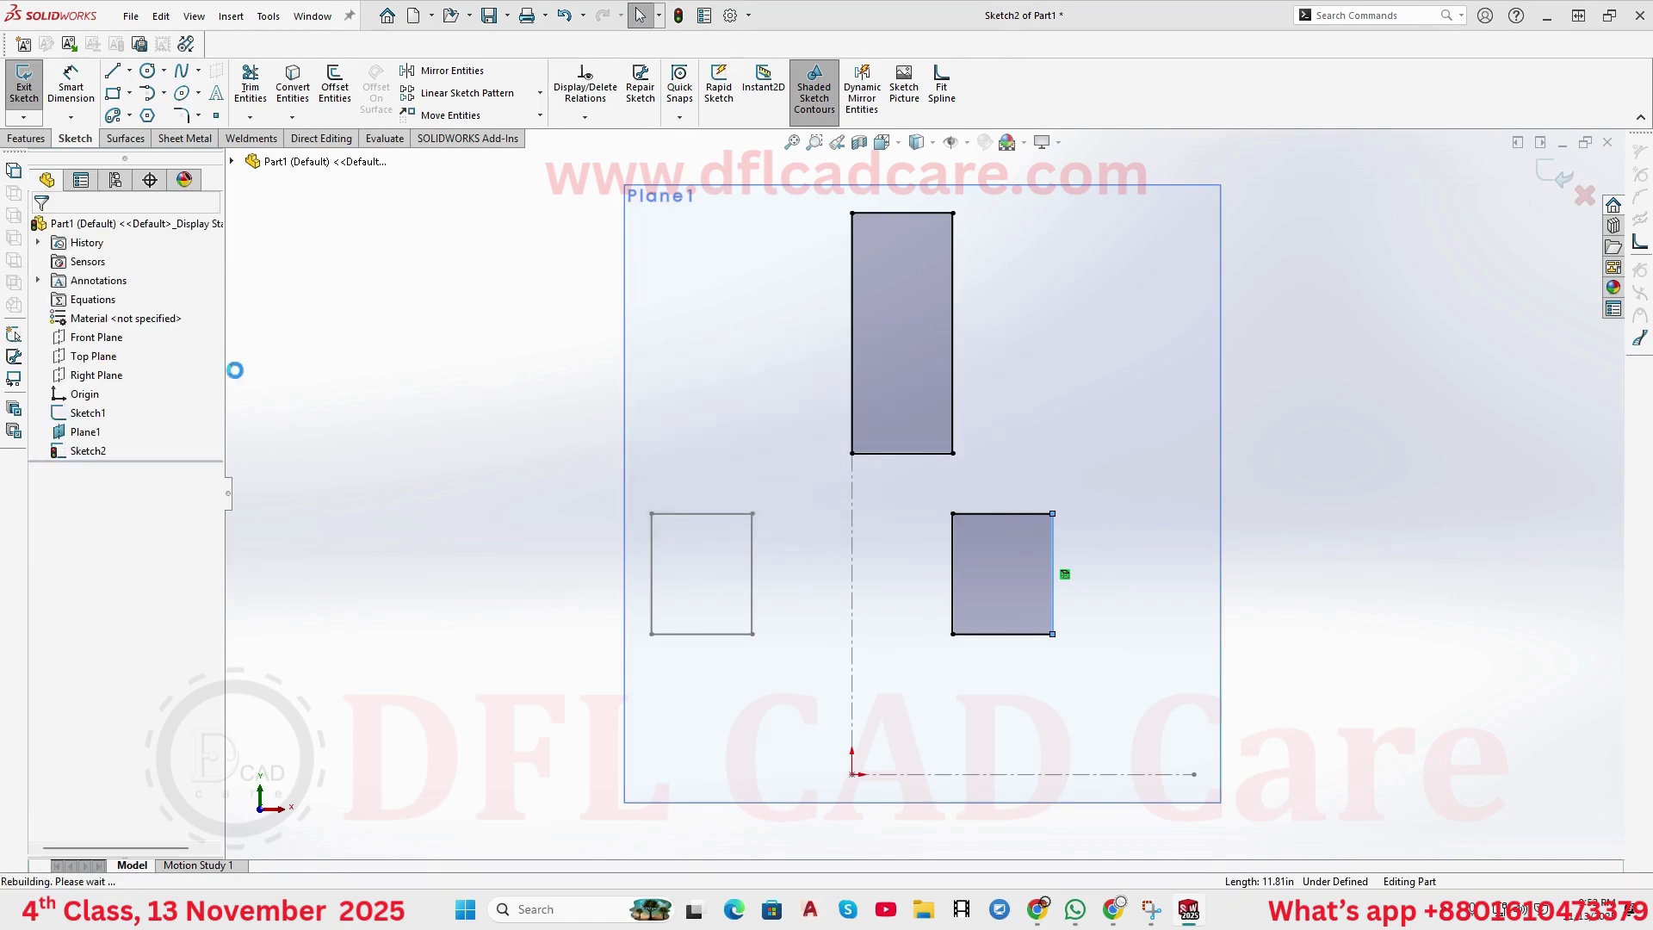
- Start a sketch on the Top Plane and draw a circle of about 619 mm radius to the left of the existing geometry
click(94, 355)
click(129, 336)
click(148, 70)
click(516, 428)
click(569, 581)
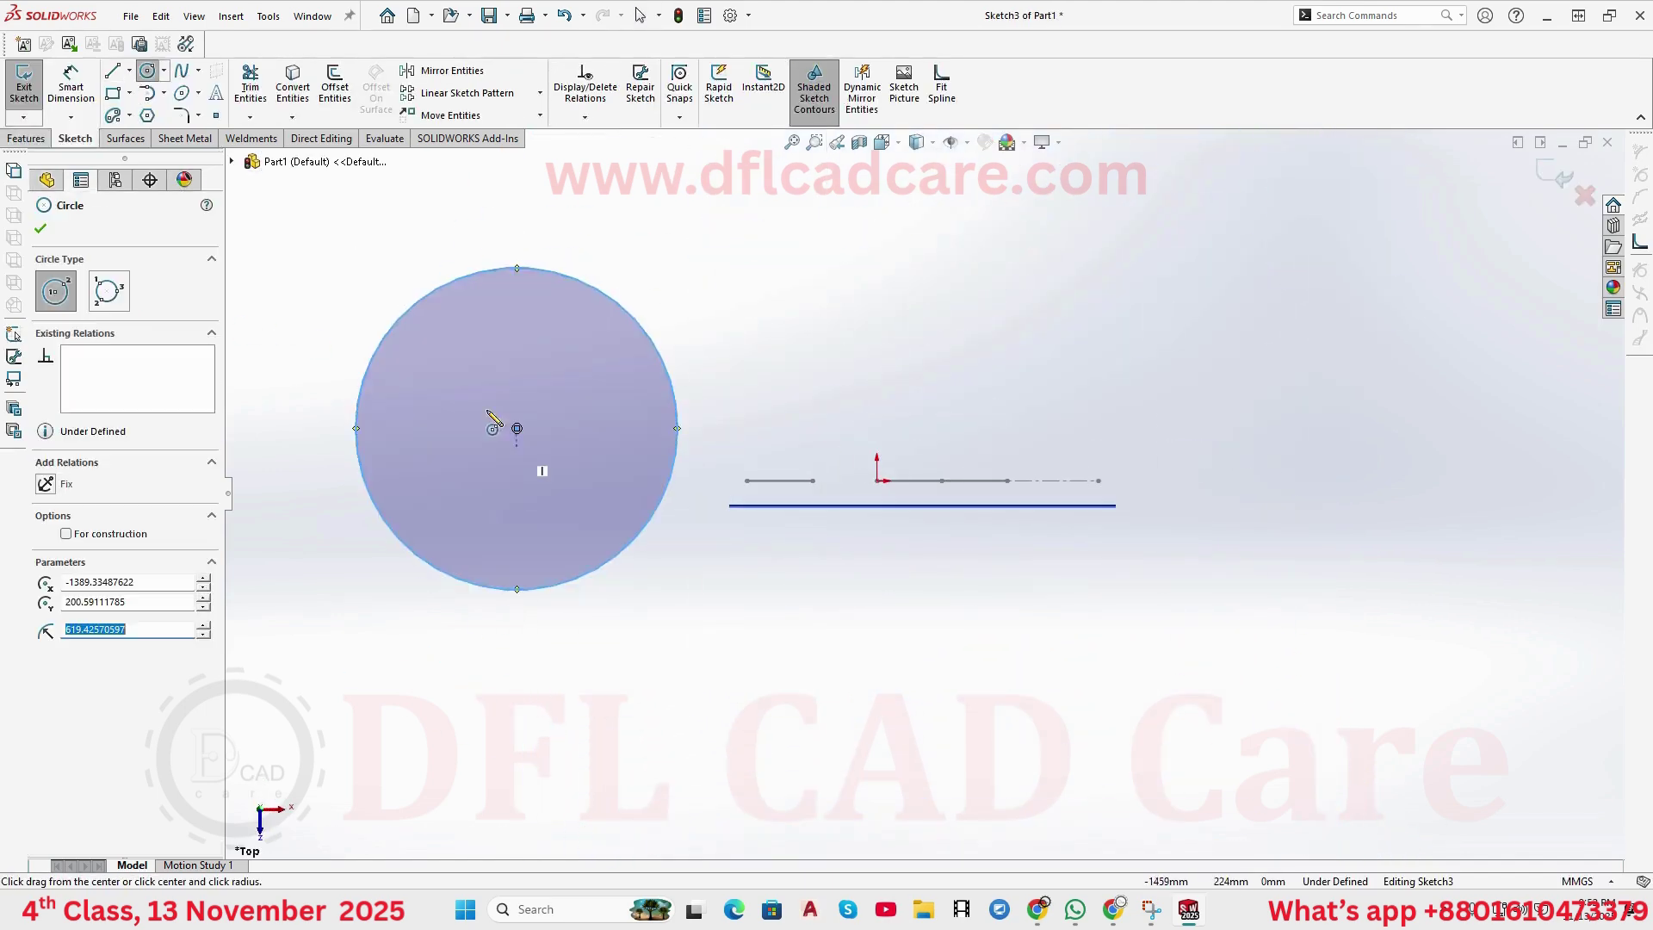
- Extrude the circle upward from the Top Plane into a short solid cylinder
click(25, 137)
click(32, 87)
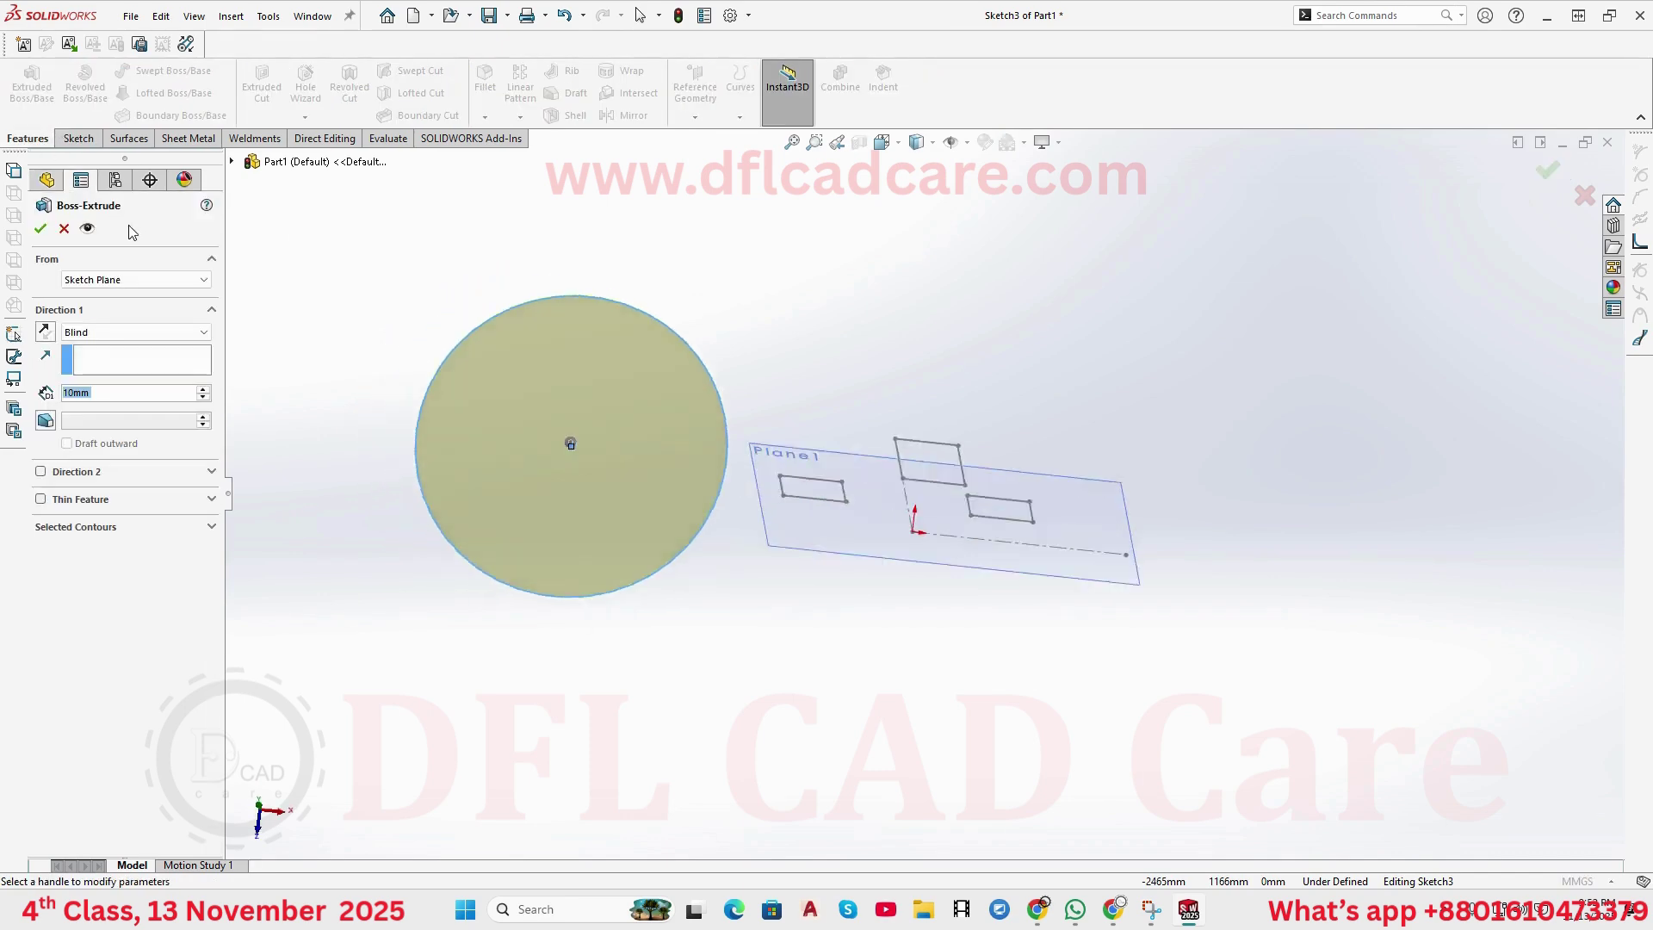
drag(756, 560, 767, 508)
click(41, 229)
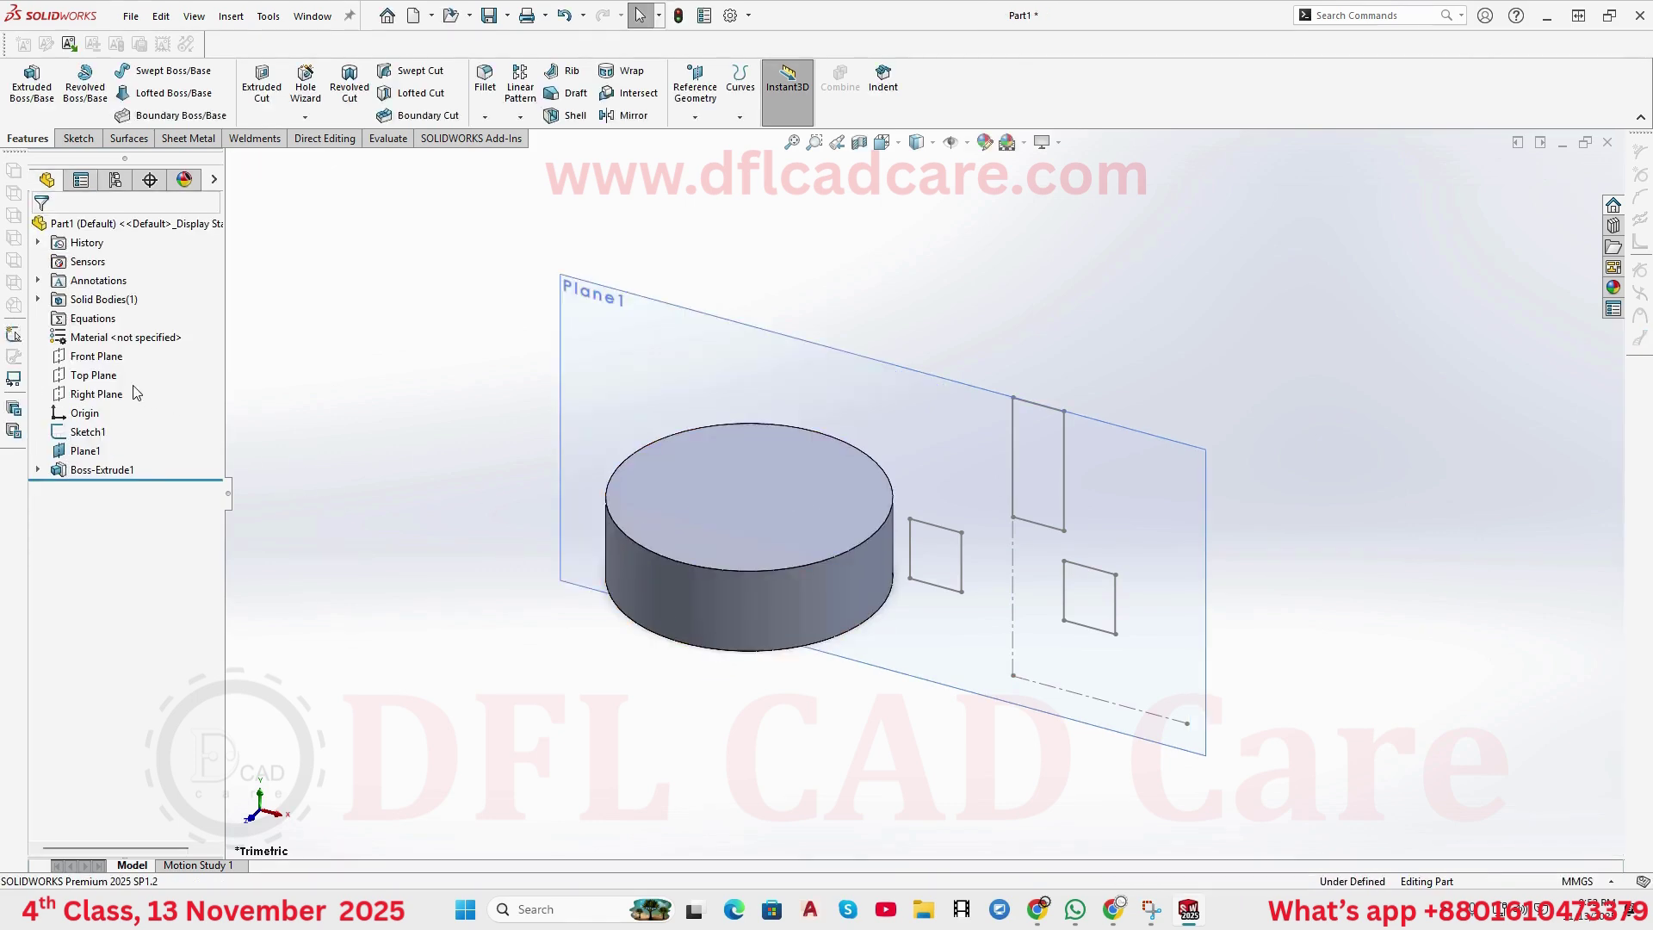
- Set up a reference plane parallel to the Top Plane, offset 500 mm above it
click(93, 375)
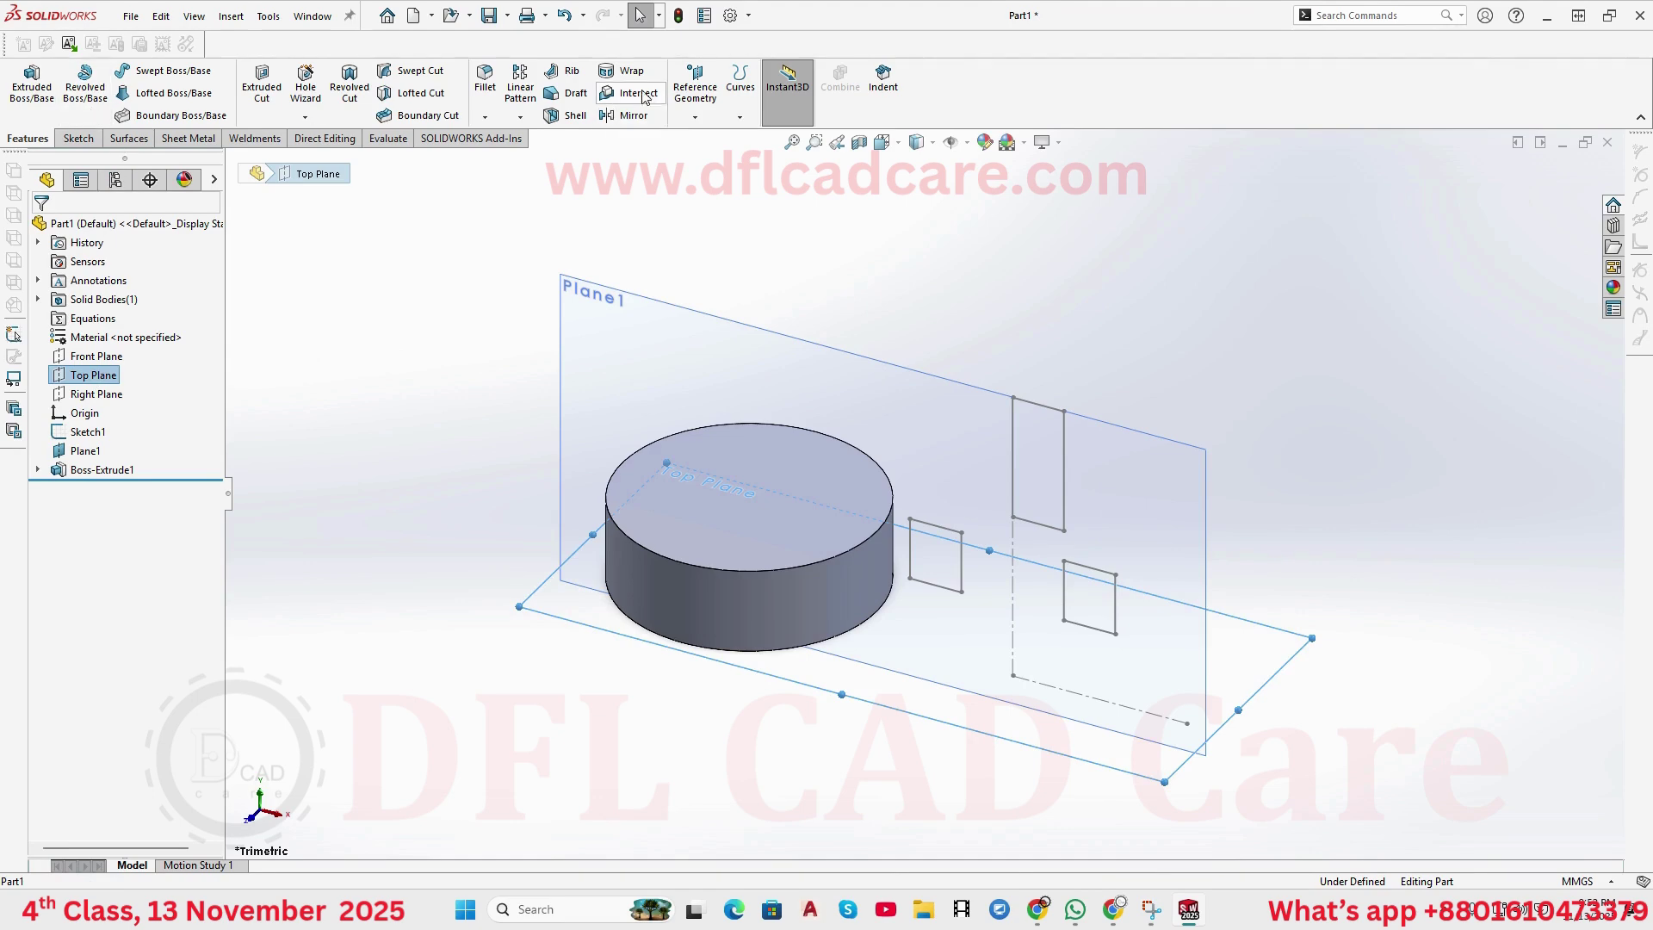
click(695, 116)
click(714, 133)
scroll(1030, 488, up, 3)
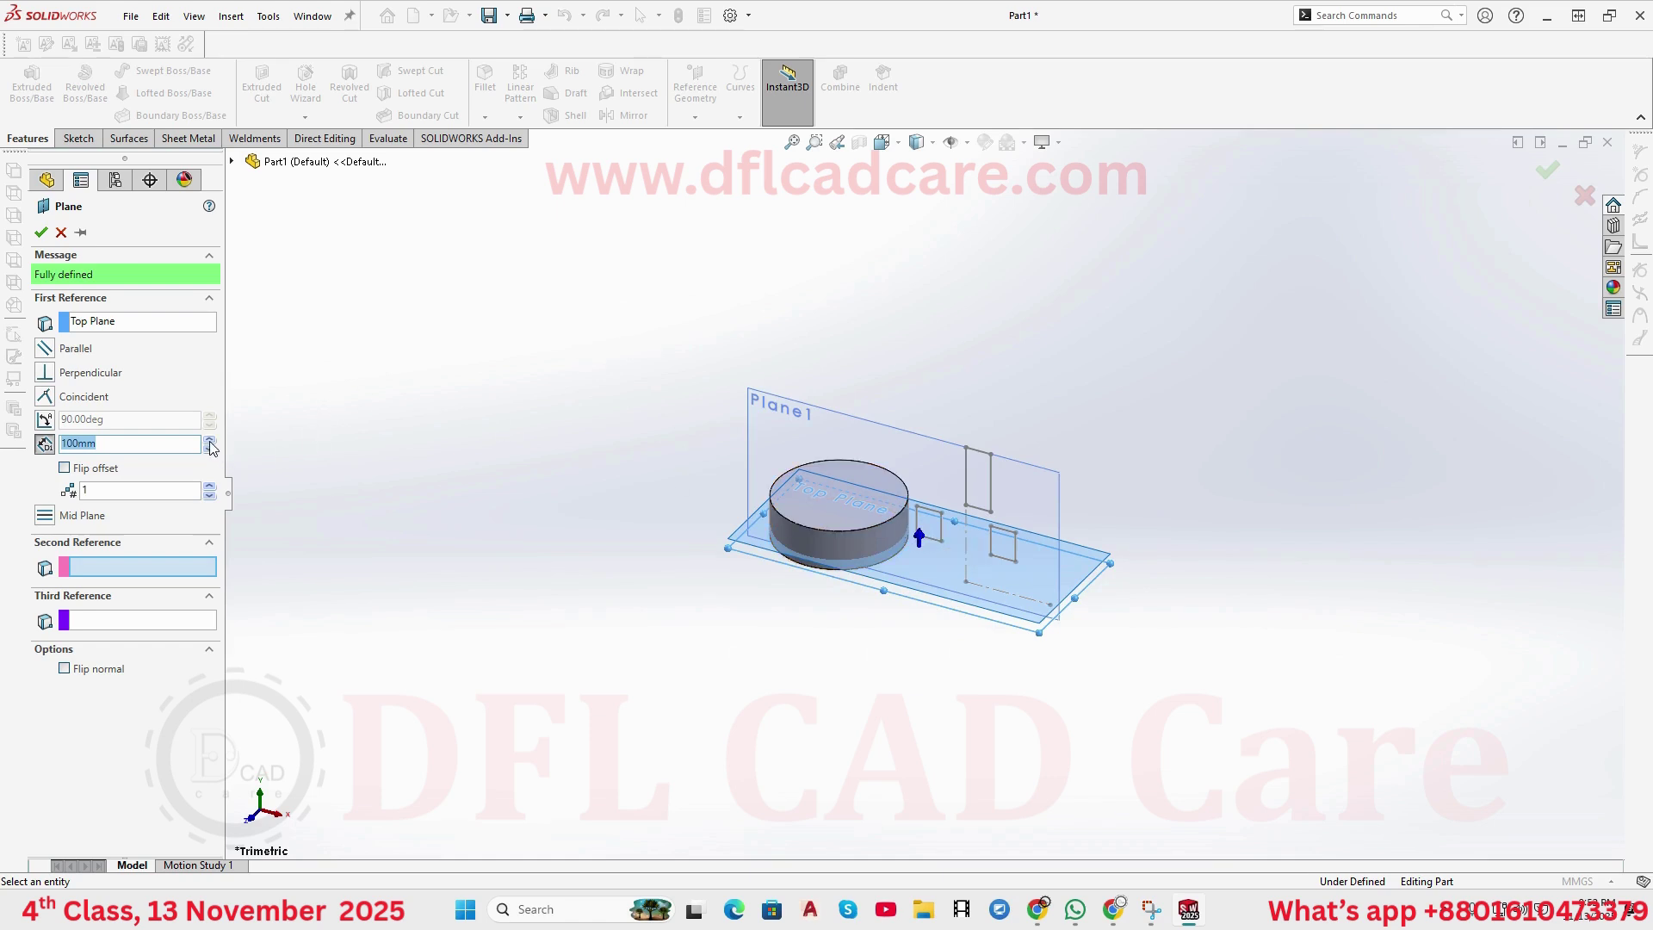
scroll(211, 447, up, 5)
double_click(95, 443)
text(500)
key(Return)
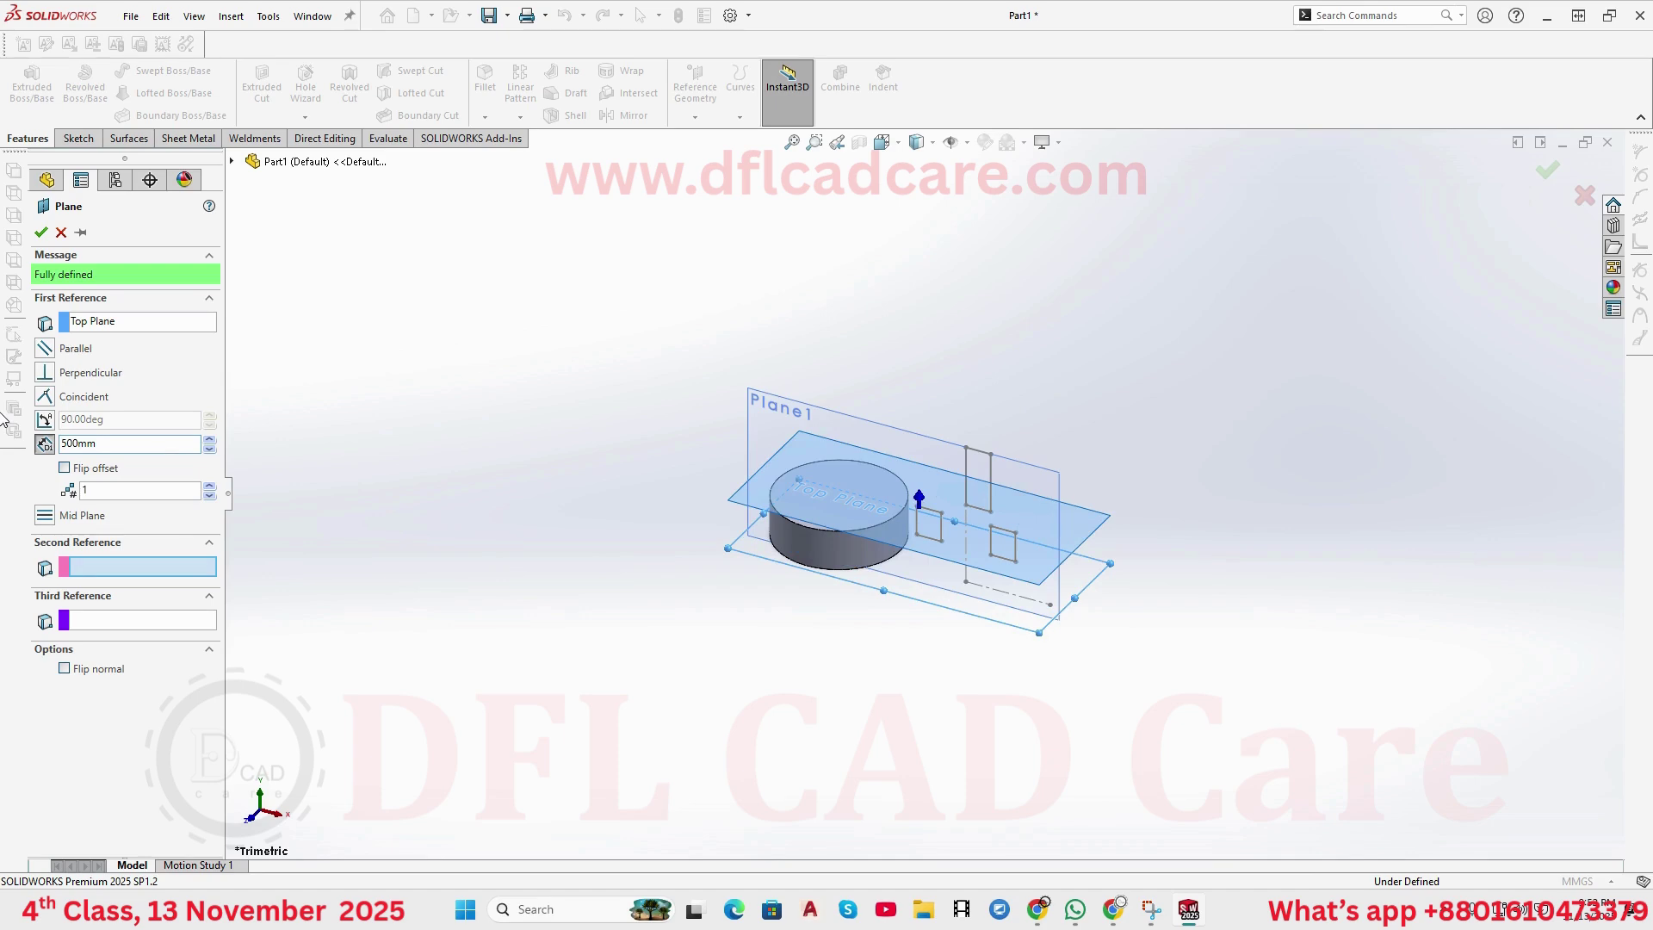
- Set the new plane's offset from the Top Plane to 800 mm and create the plane
double_click(194, 443)
text(89)
text(0)
key(Return)
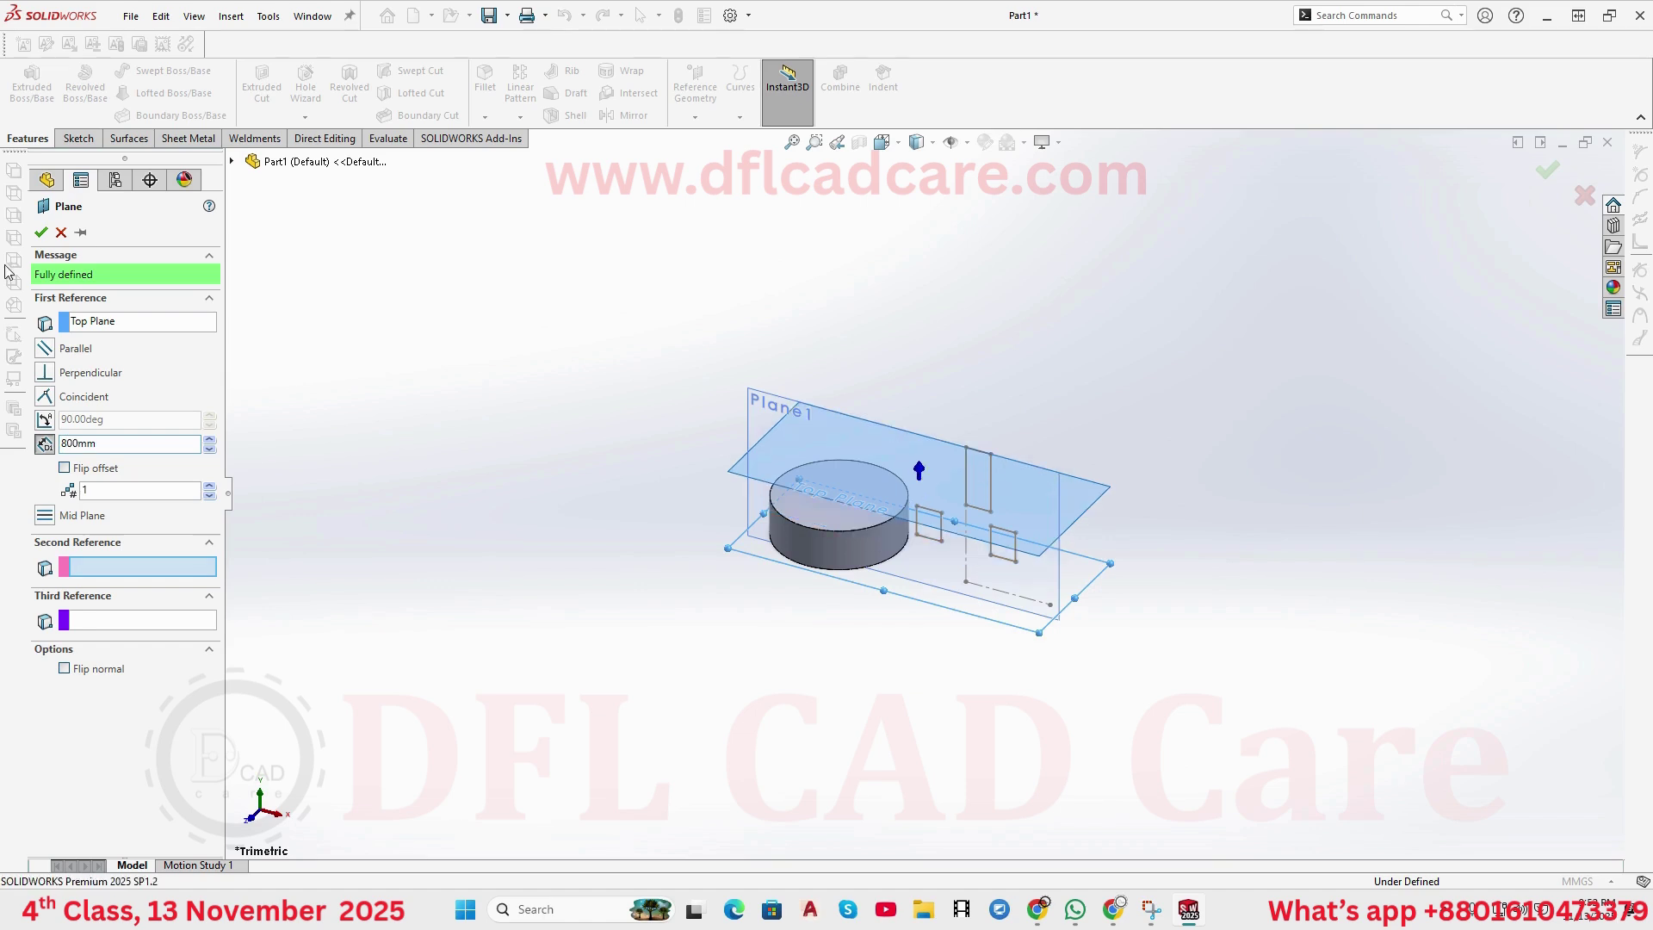
click(41, 232)
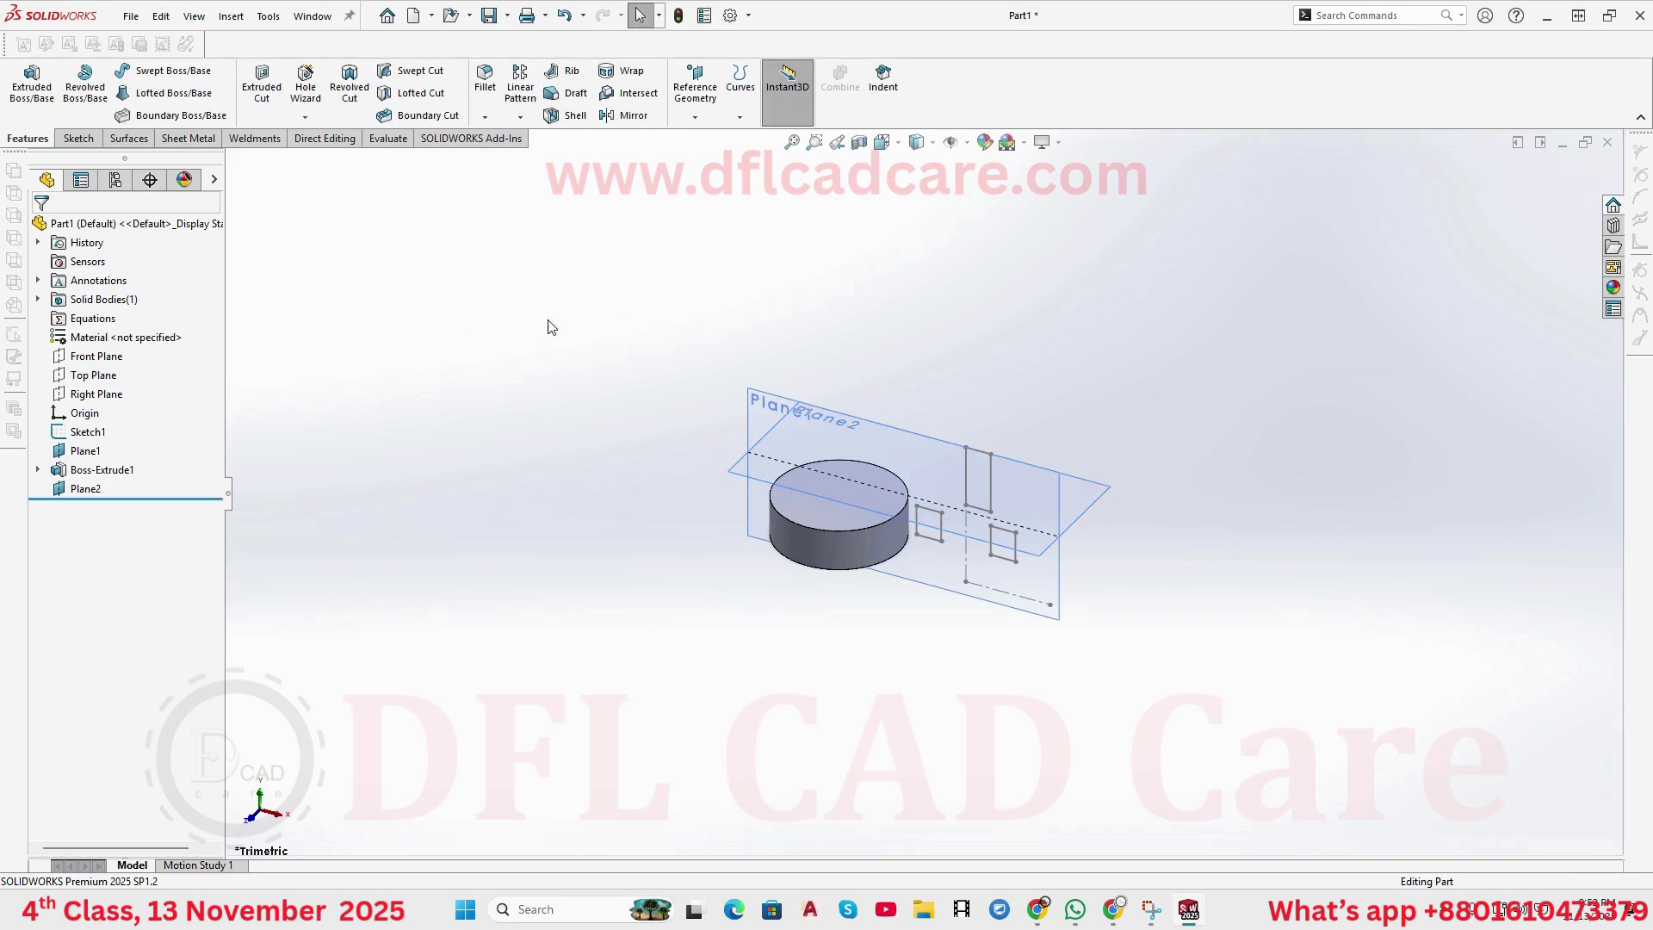
- Start a sketch on Plane2 and convert the cylinder's top circular edge into it
middle_drag(908, 441, 1118, 522)
click(1119, 522)
click(1197, 483)
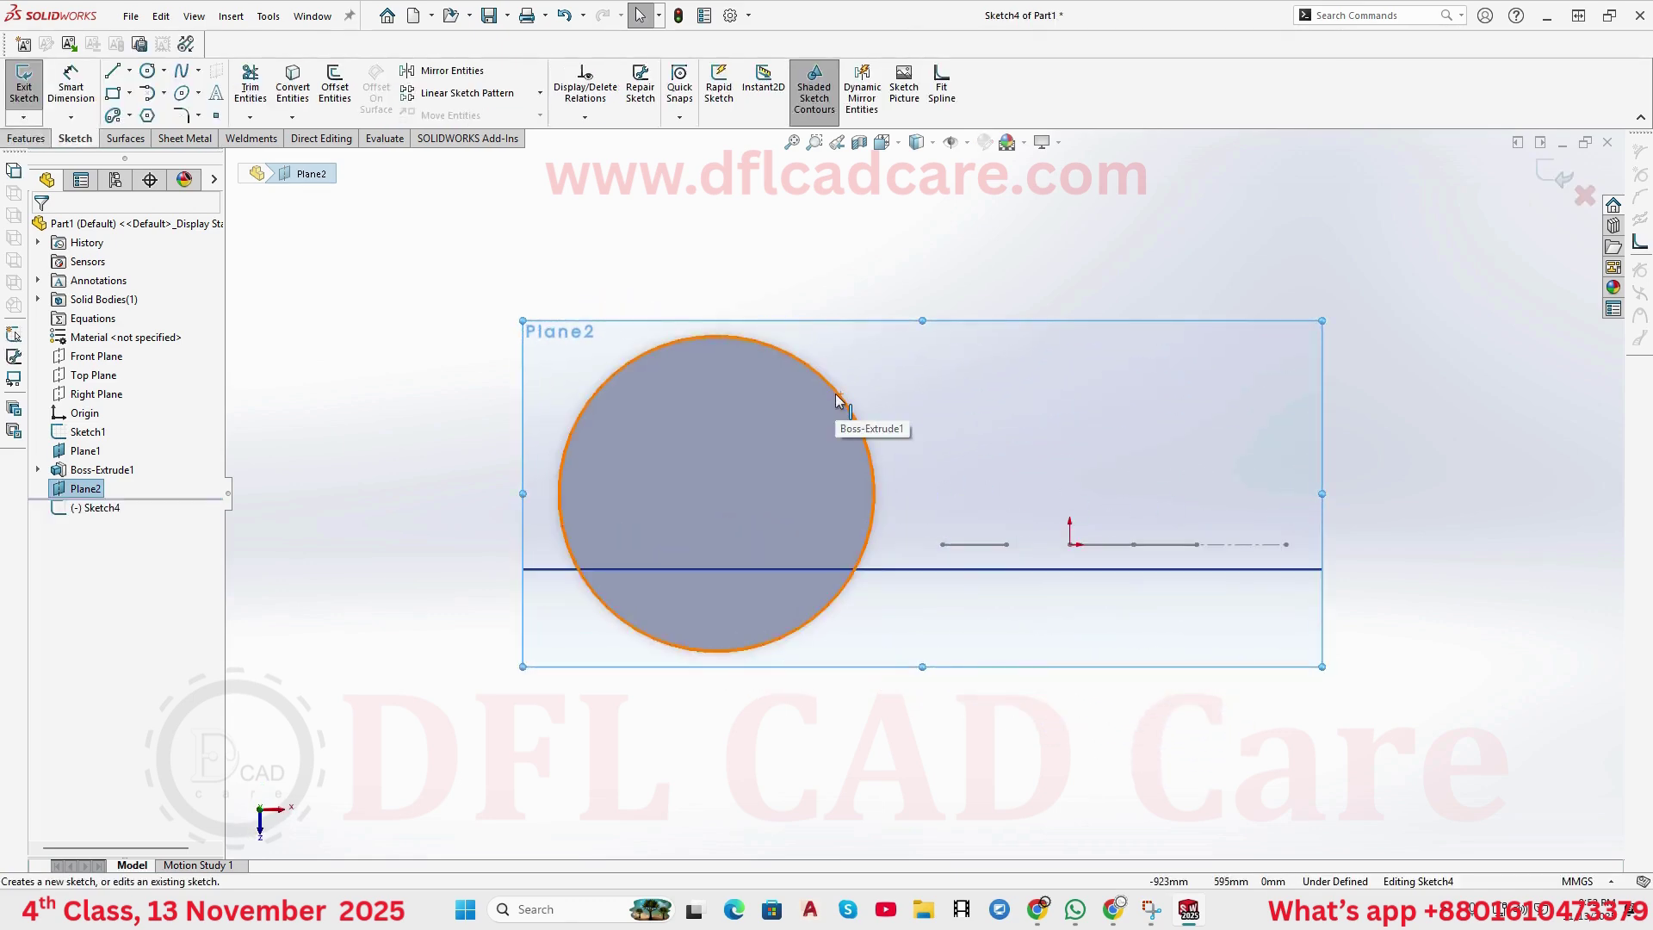
click(835, 399)
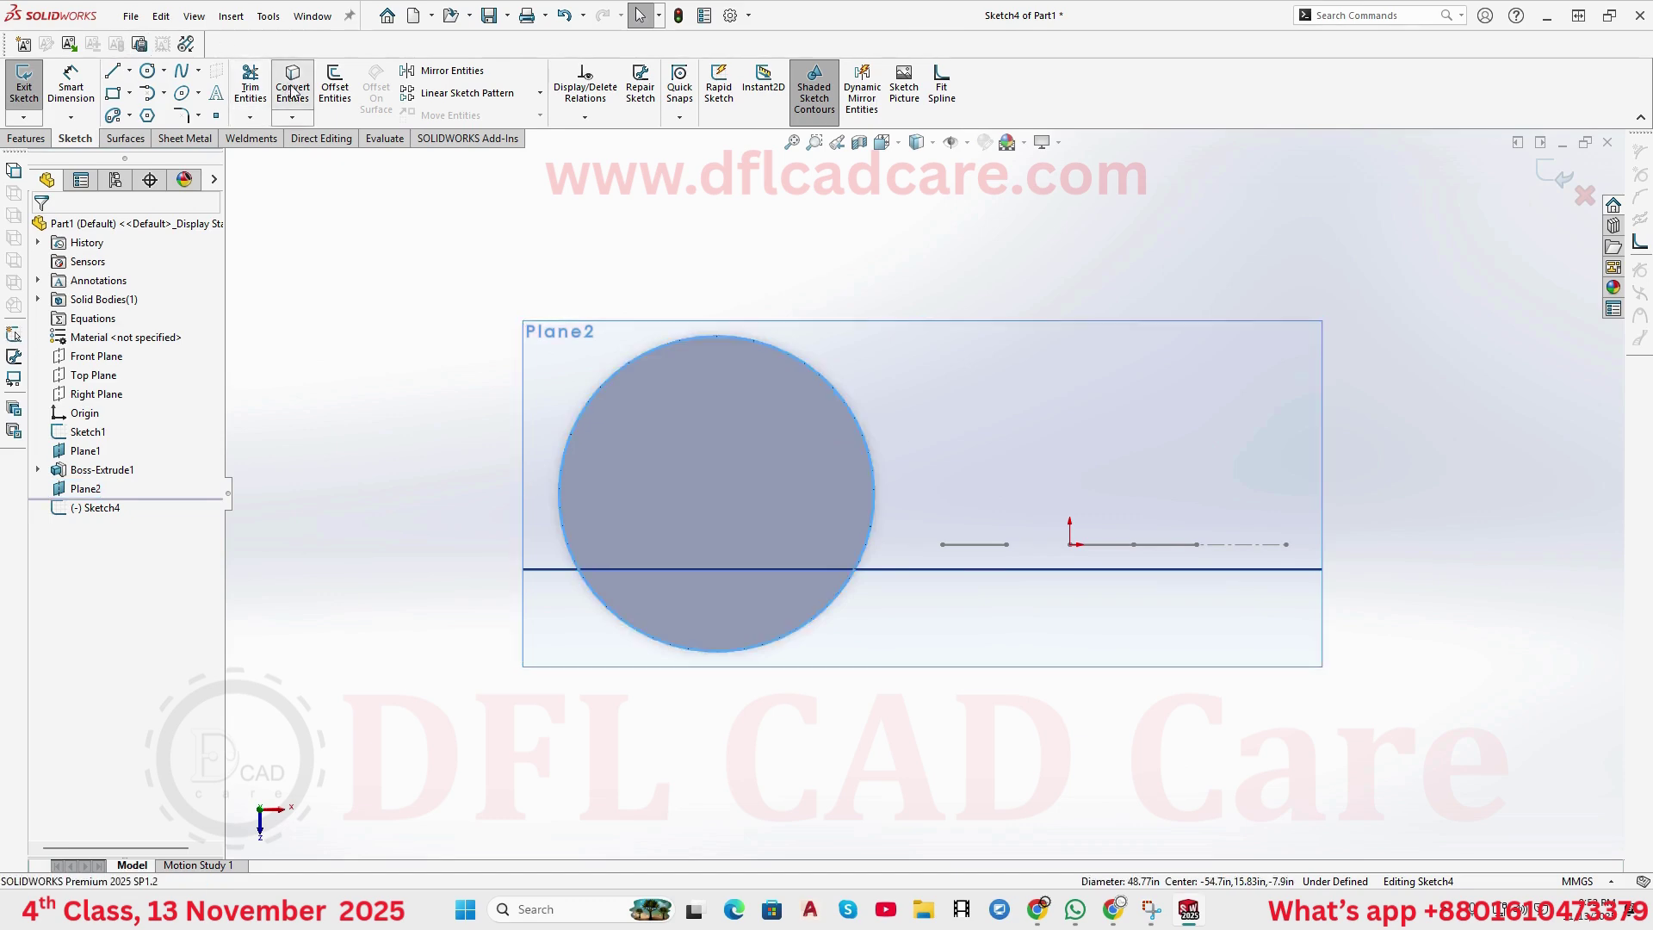
- Extrude the converted circle 1445 mm upward from Plane2 into a second cylinder
middle_drag(835, 399, 939, 379)
scroll(939, 384, down, 3)
scroll(937, 385, up, 3)
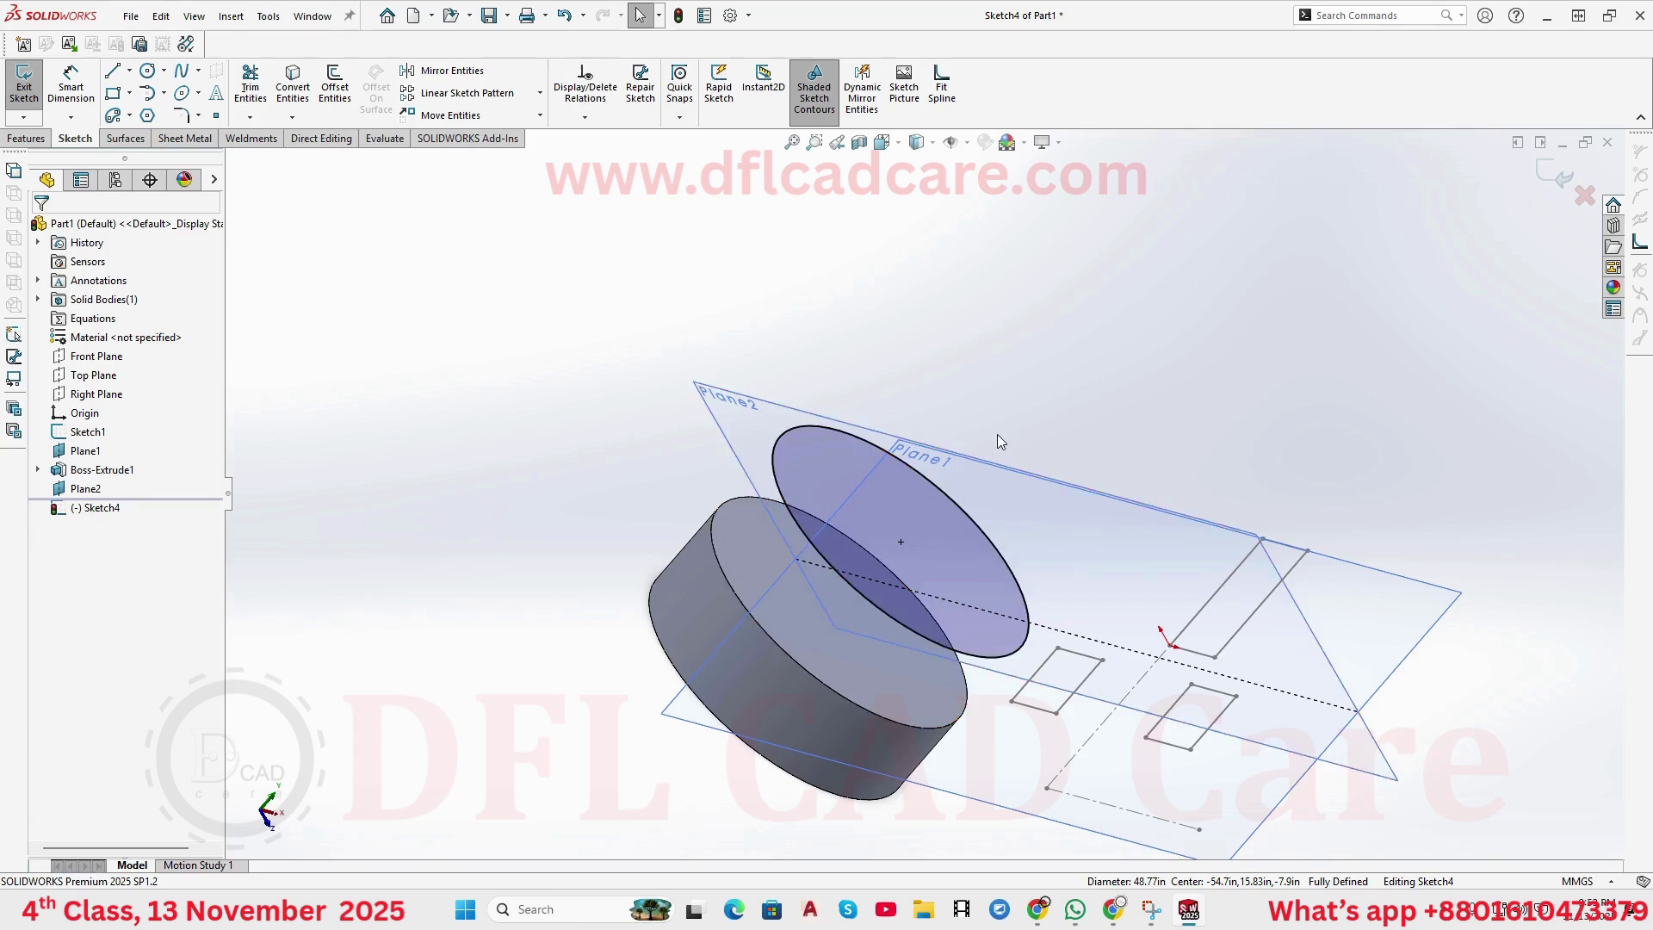
middle_drag(957, 434, 863, 418)
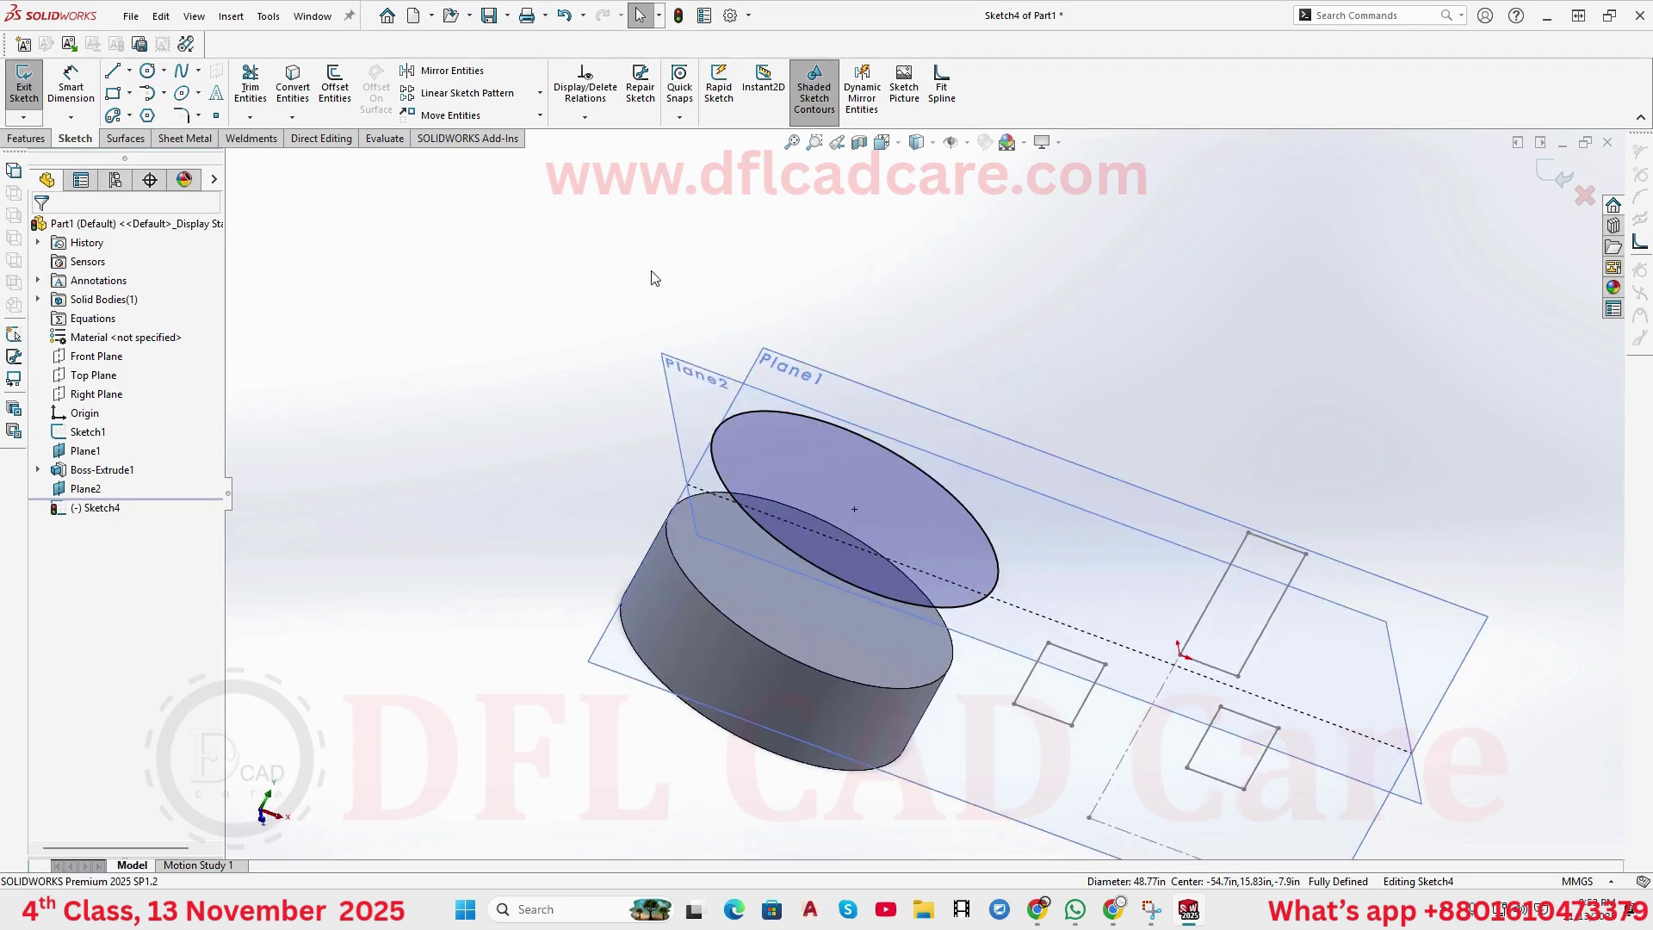
click(26, 139)
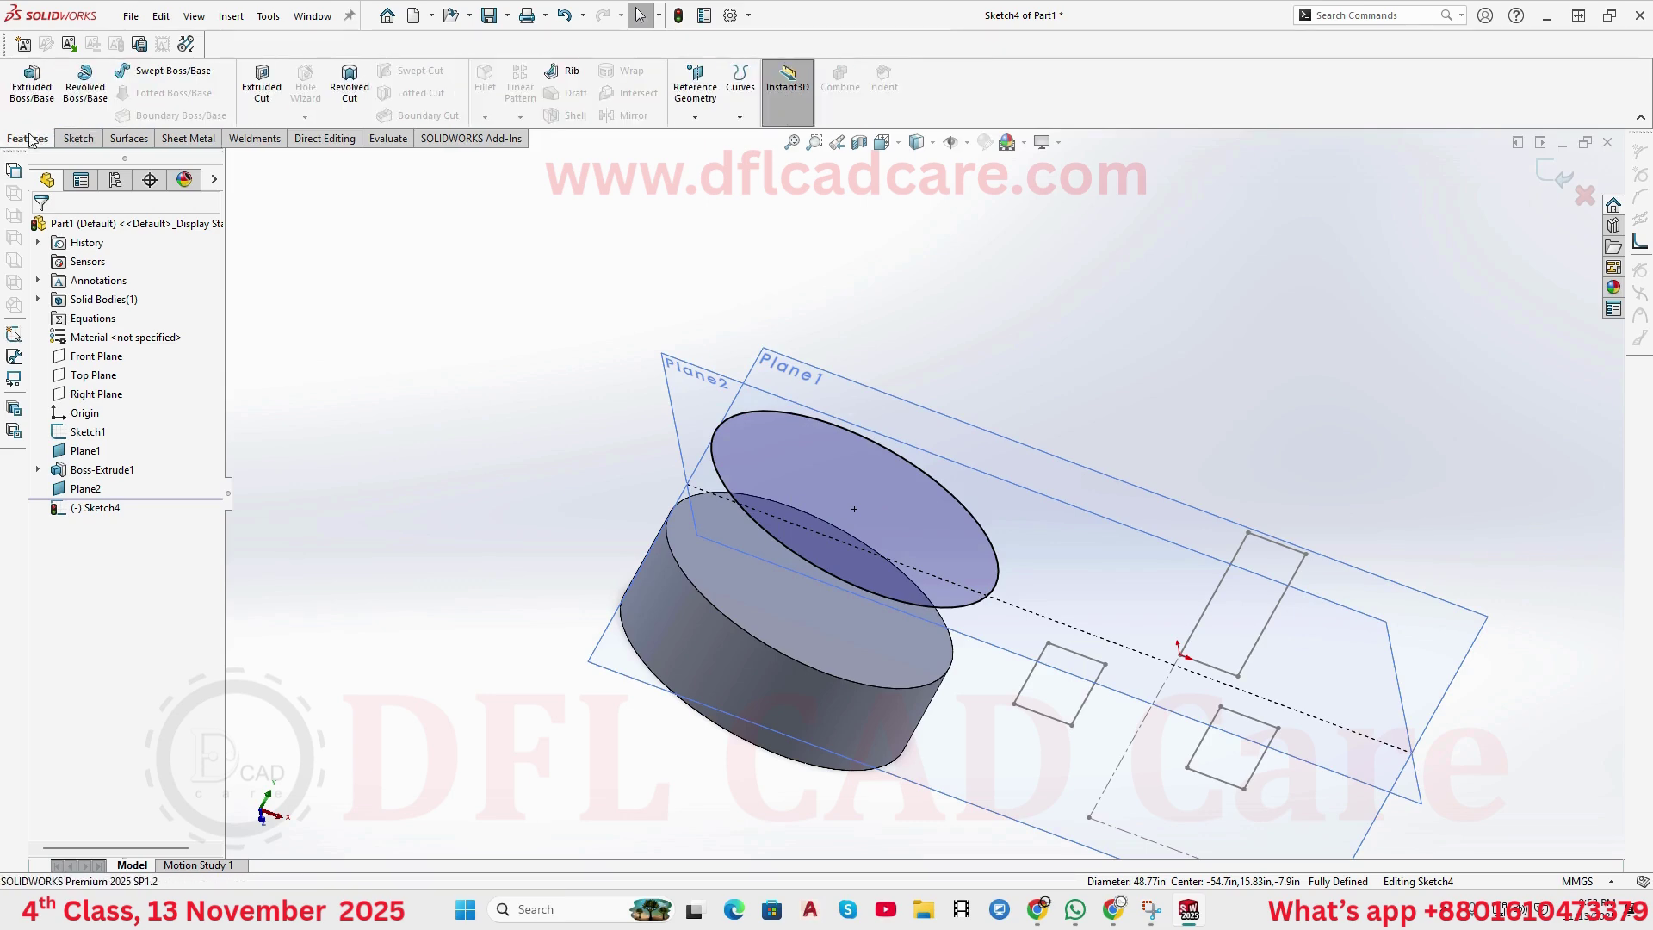
click(43, 95)
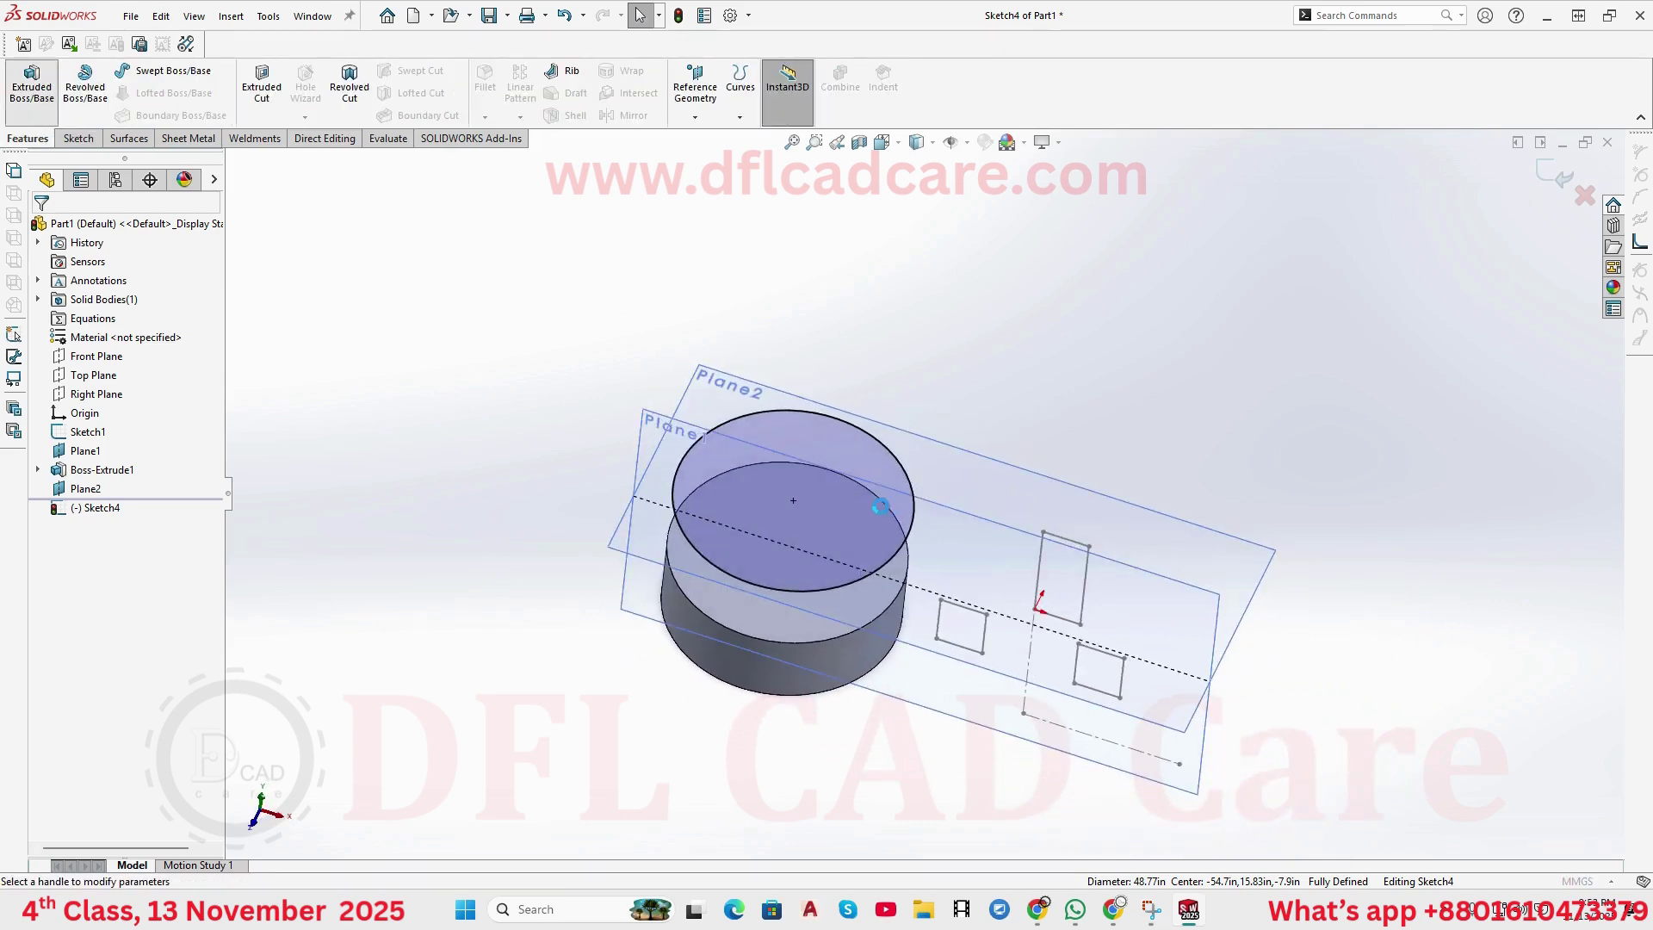
drag(807, 444, 848, 215)
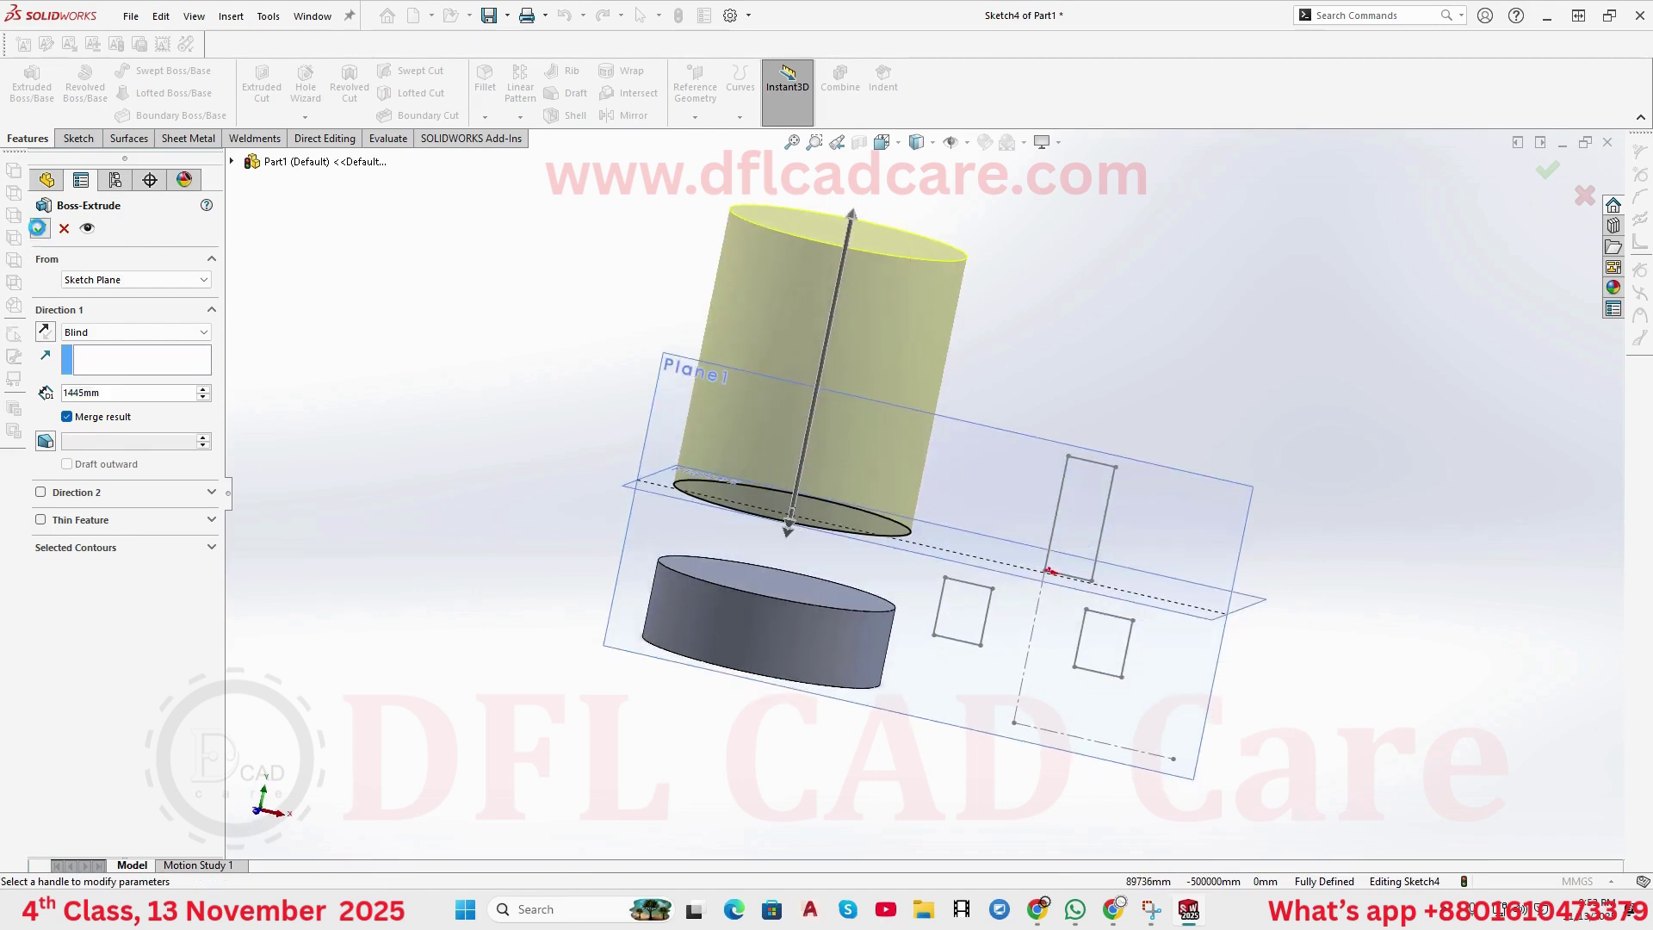
click(41, 228)
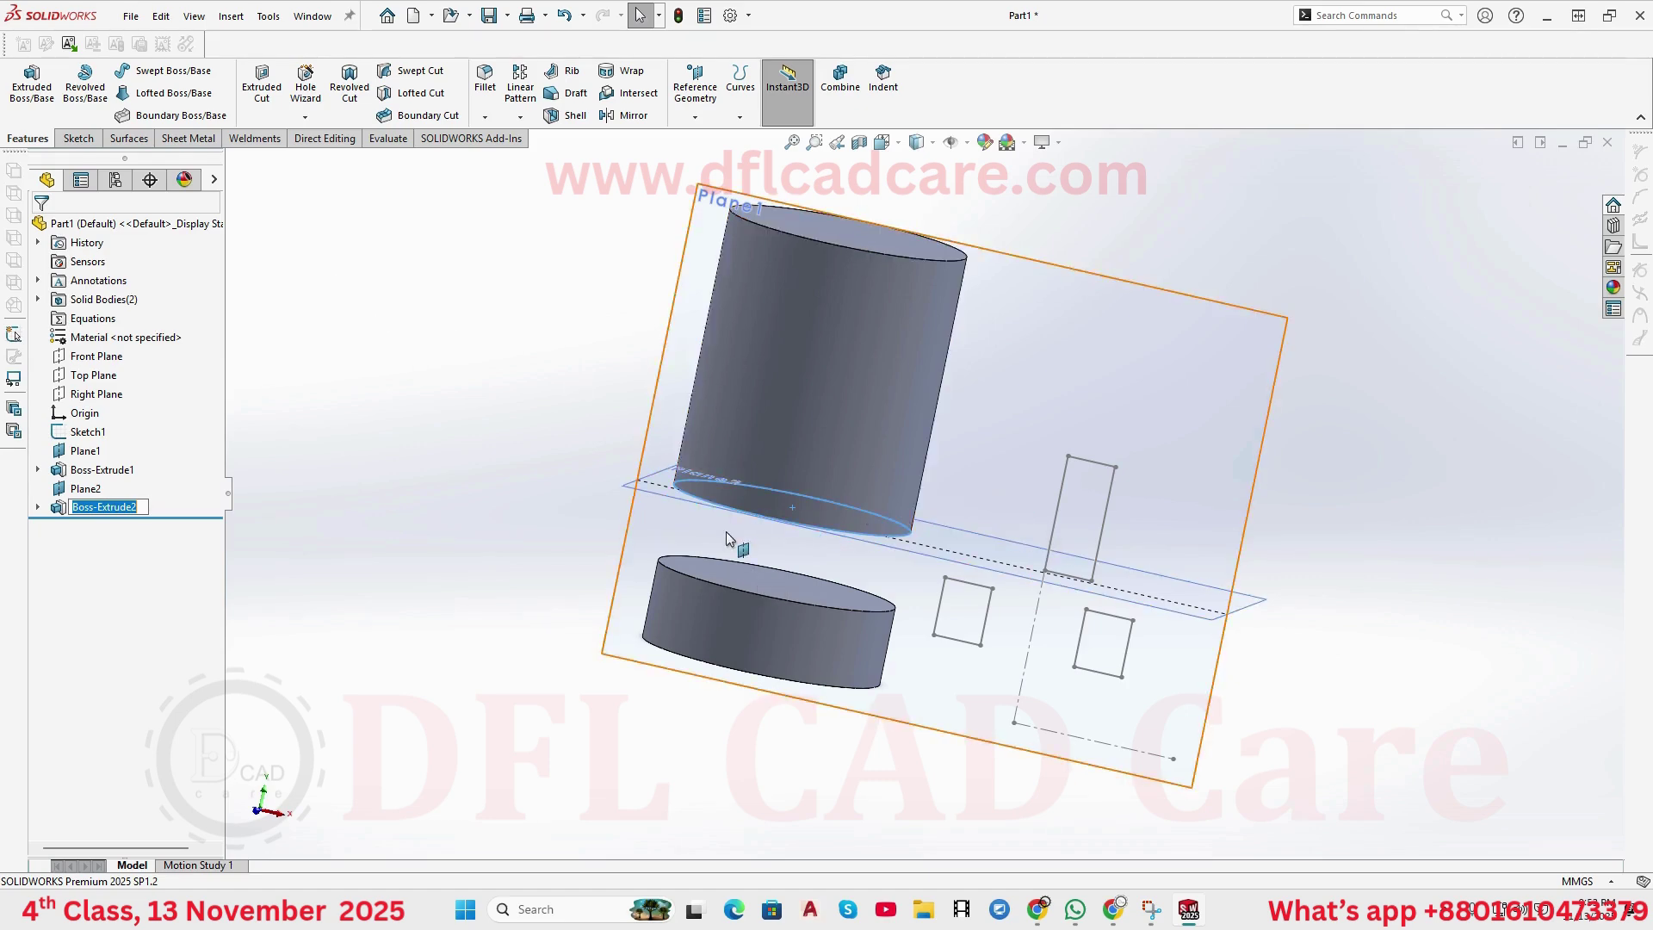
middle_drag(799, 515, 802, 597)
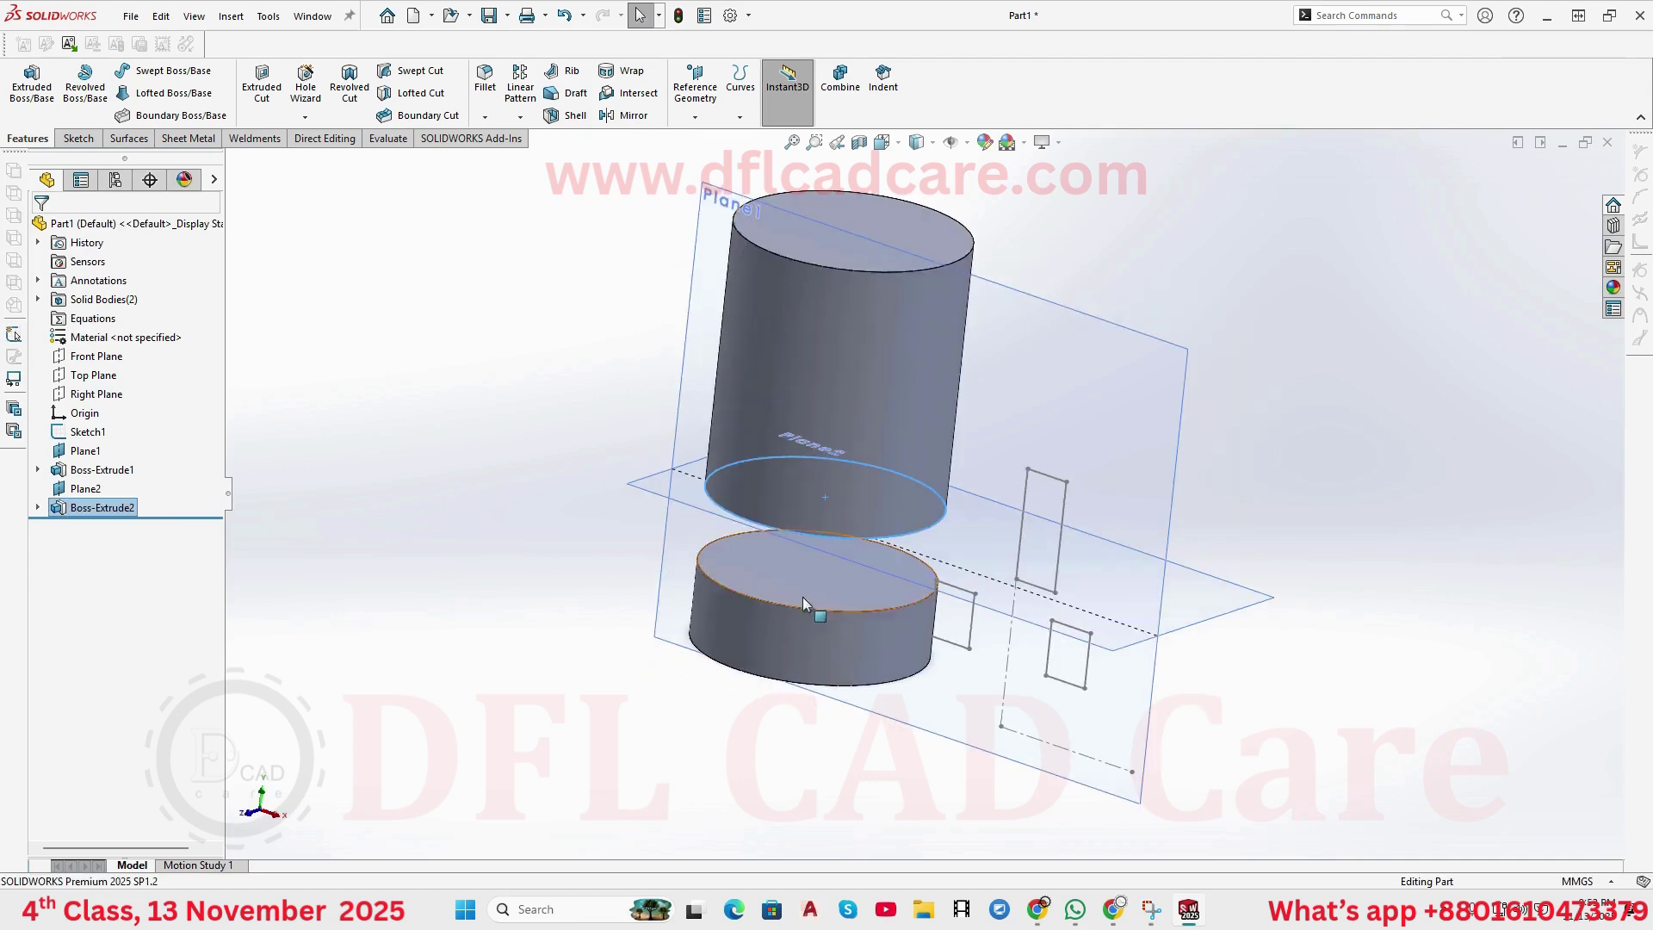
click(757, 597)
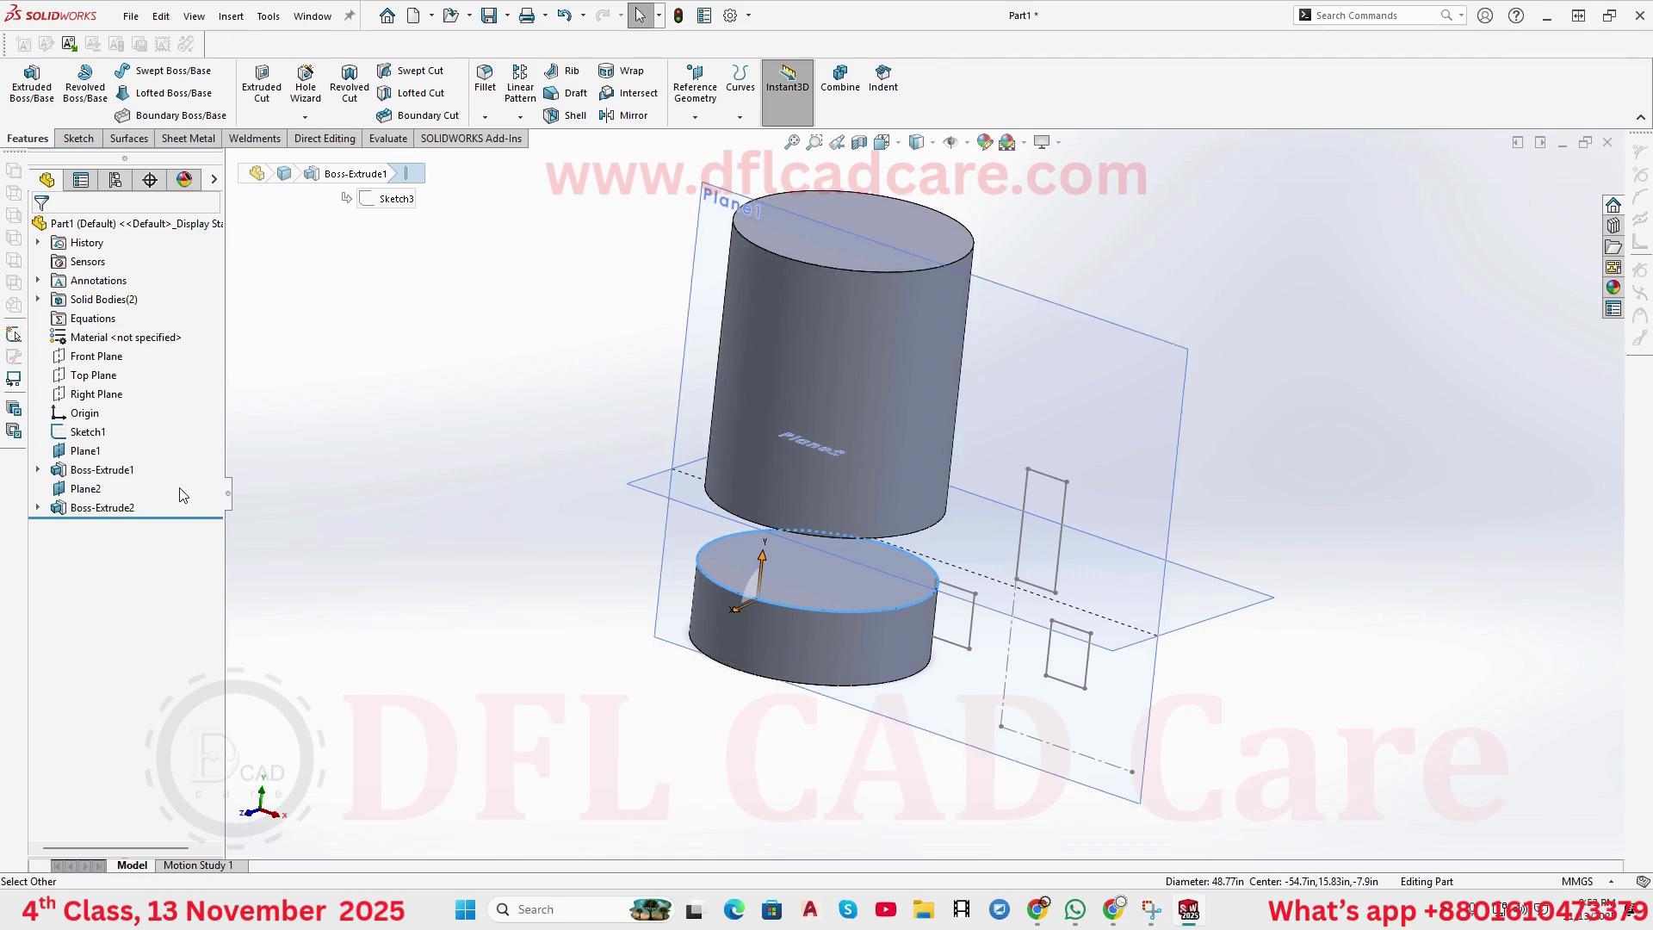
middle_drag(854, 529, 1110, 335)
click(1124, 329)
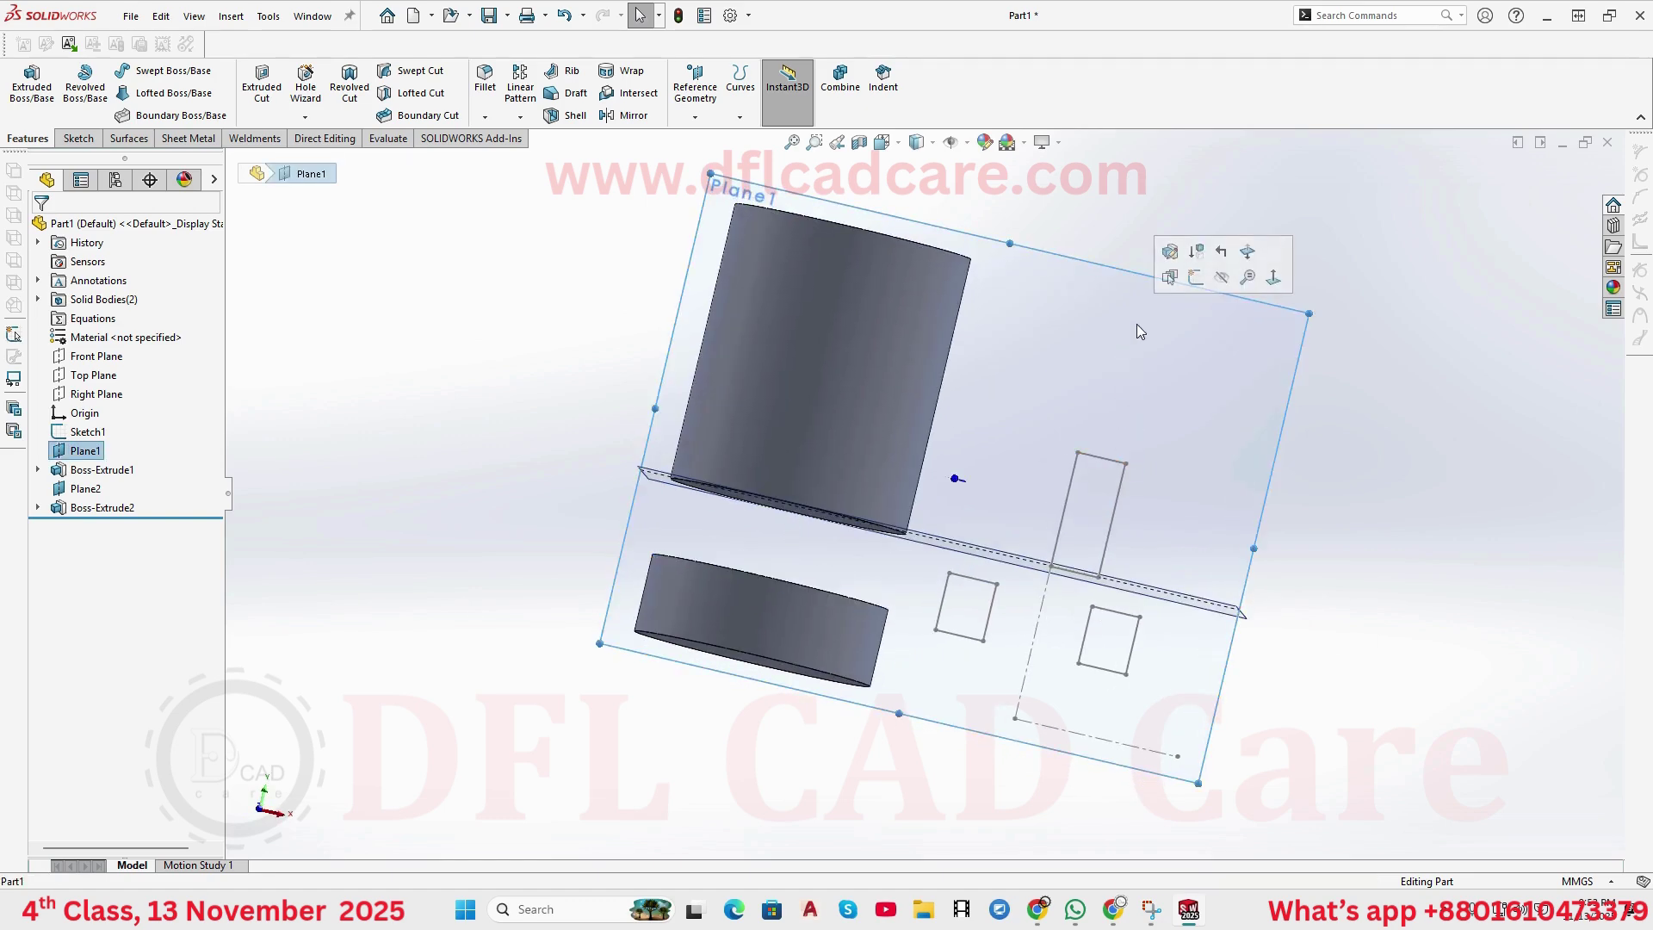
click(1196, 277)
middle_drag(1076, 355, 957, 492)
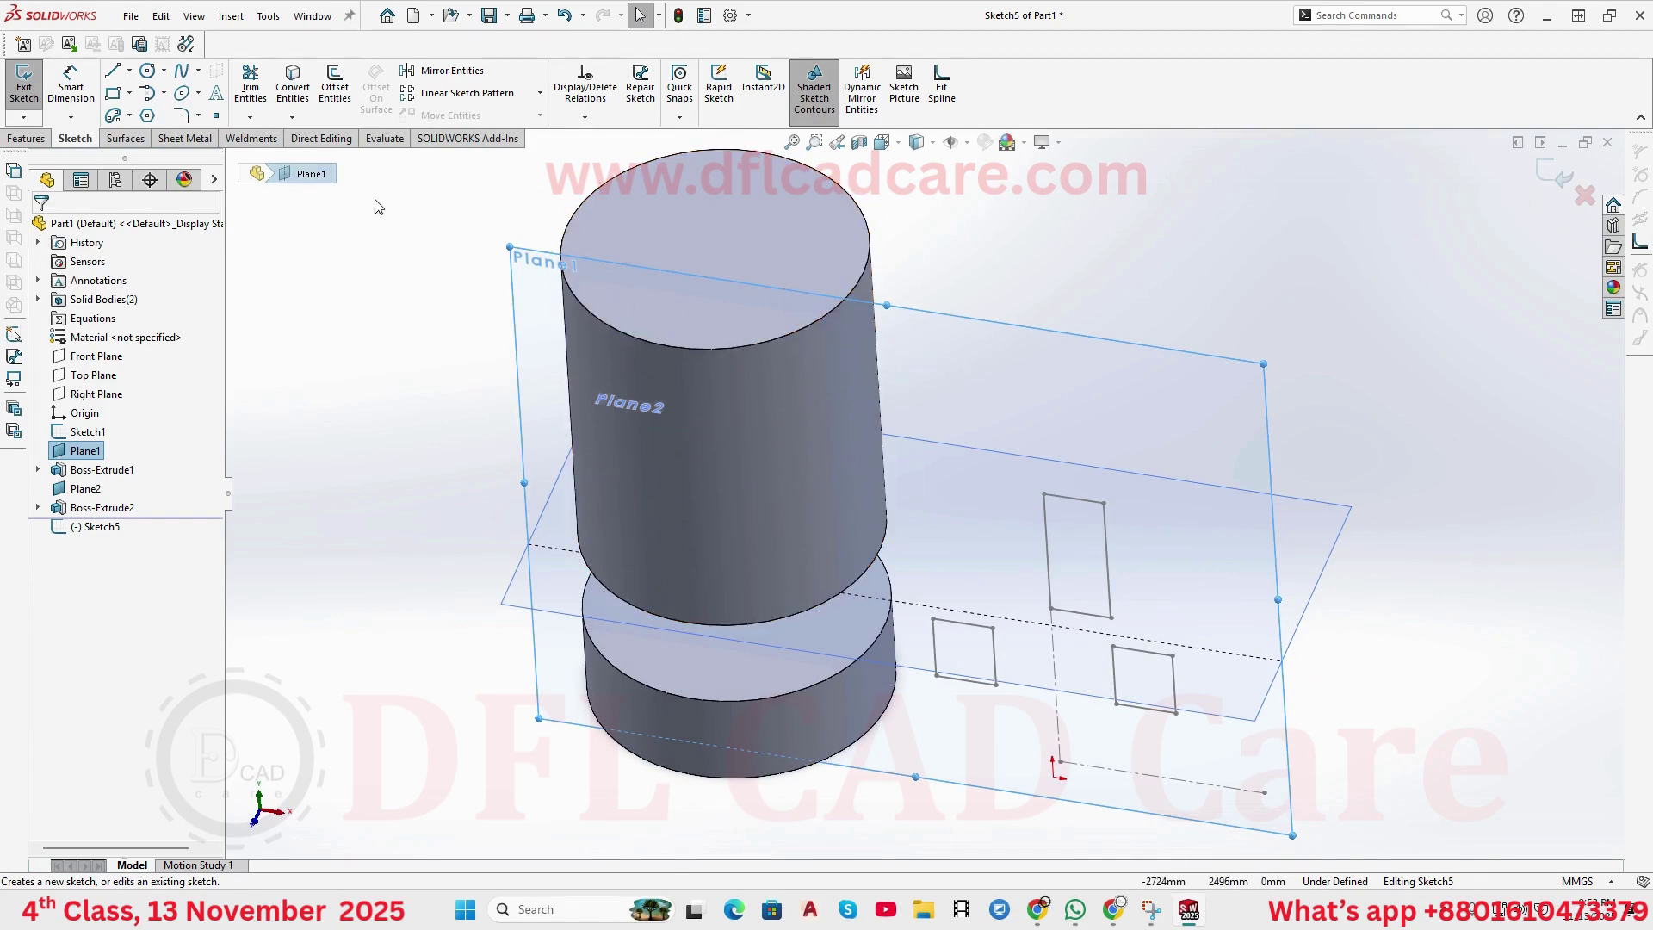
click(24, 138)
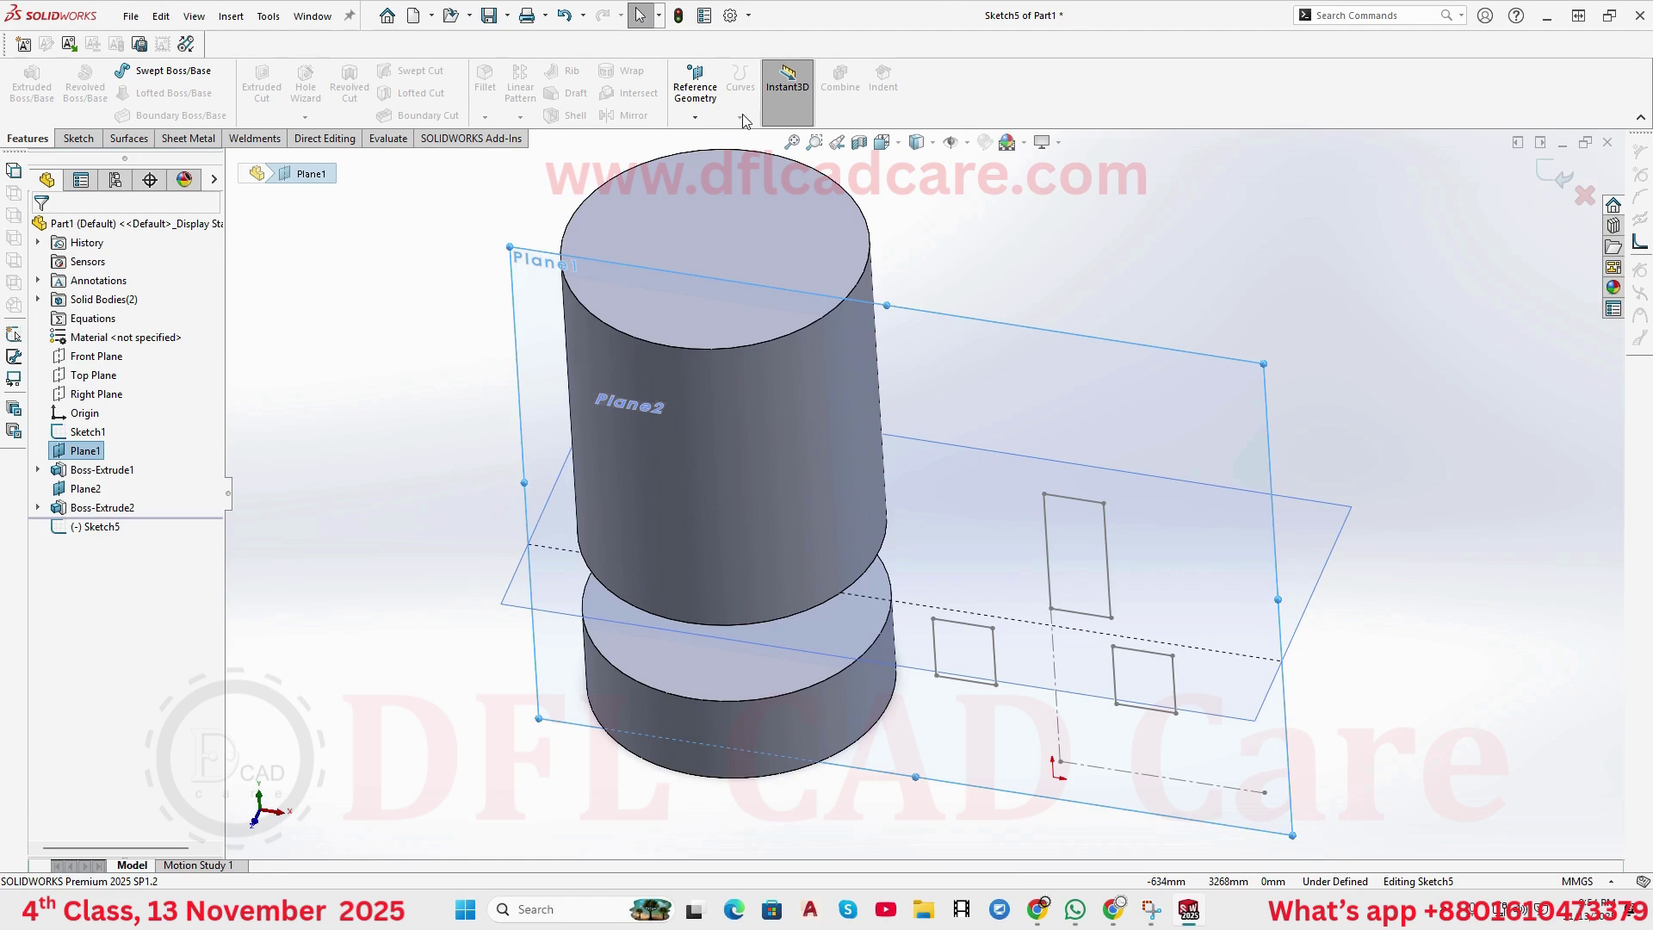
click(1583, 194)
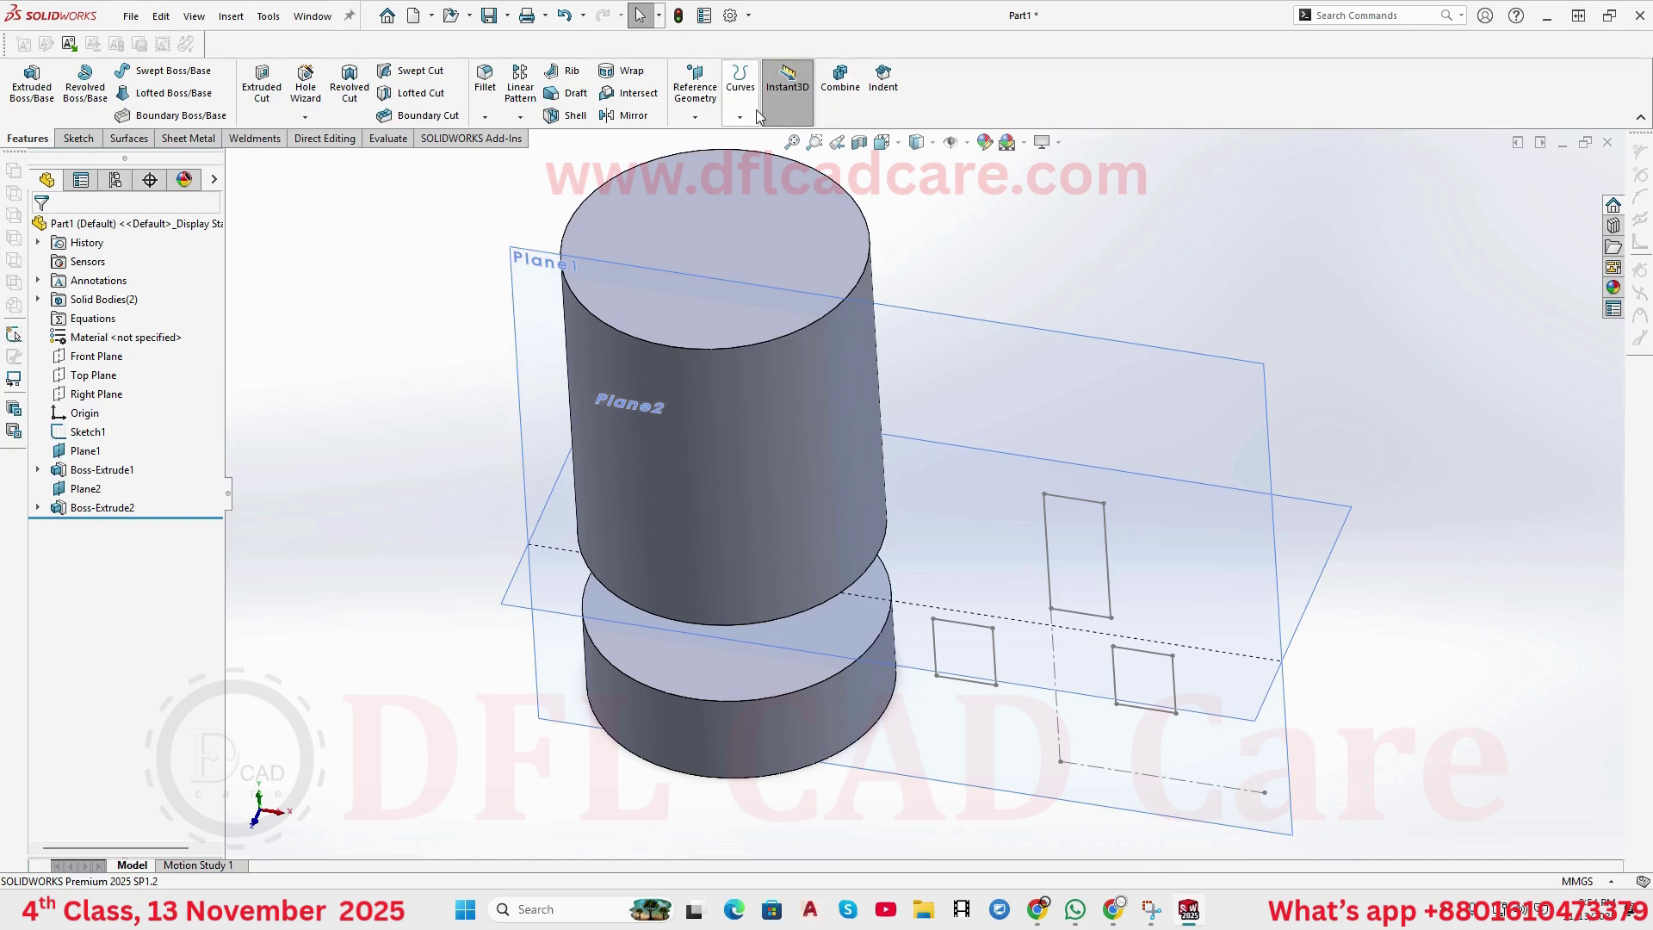
click(740, 91)
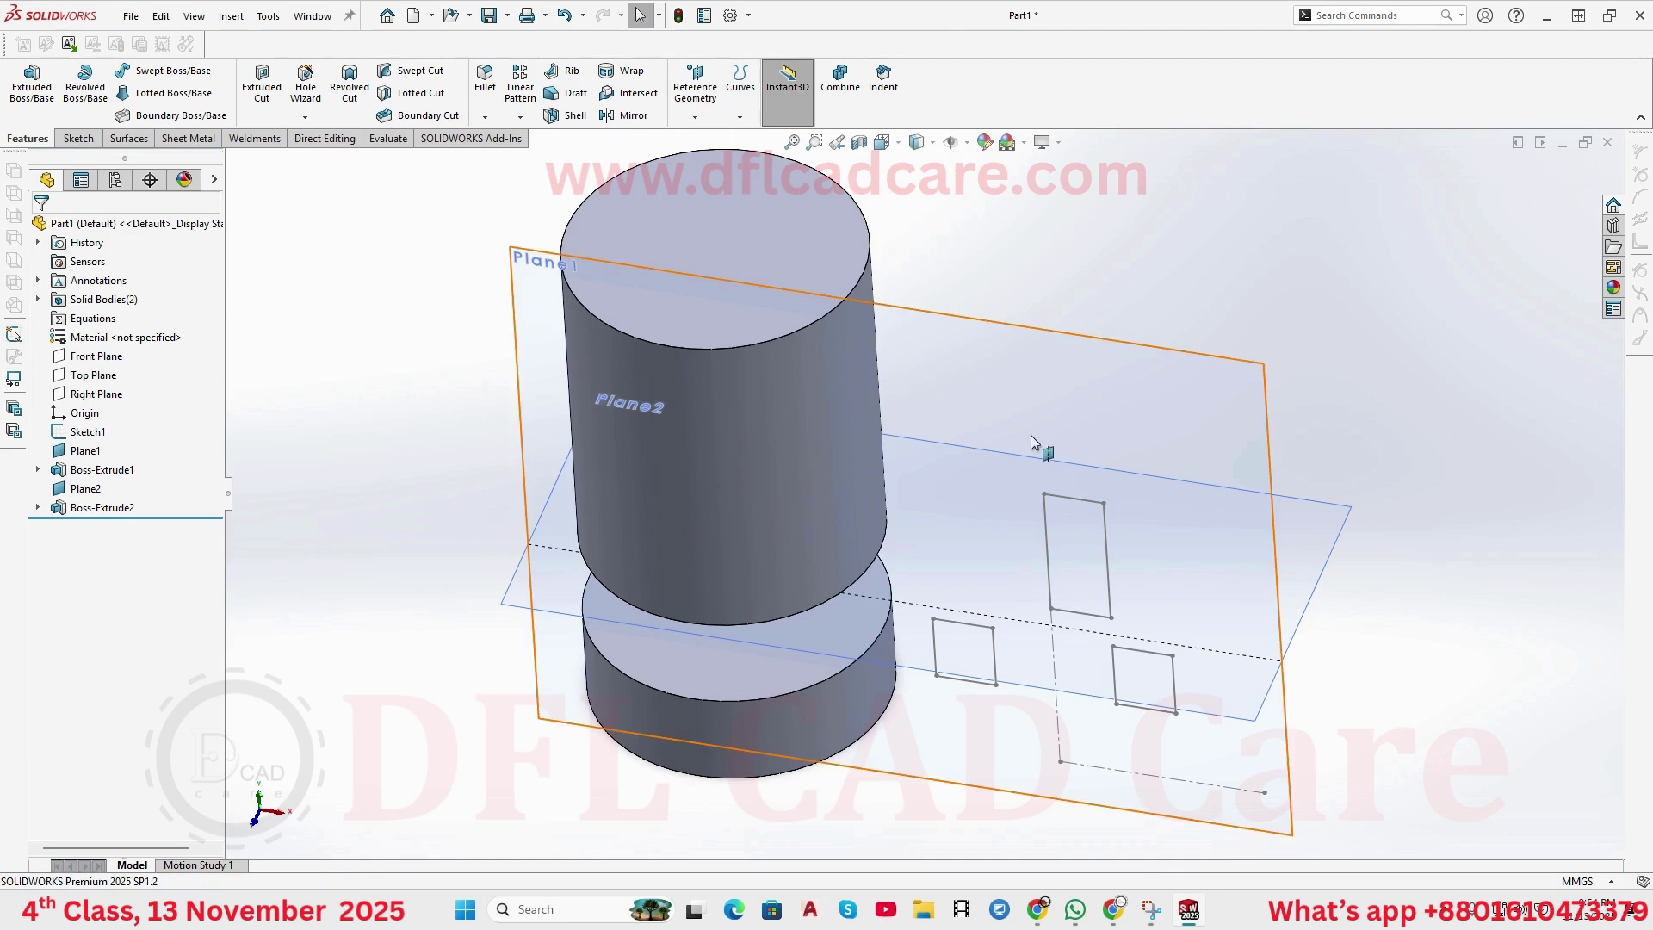
- Start a sketch on Plane1 and create its intersection curves with the side and top faces of the upper cylinder
click(1171, 398)
click(1214, 364)
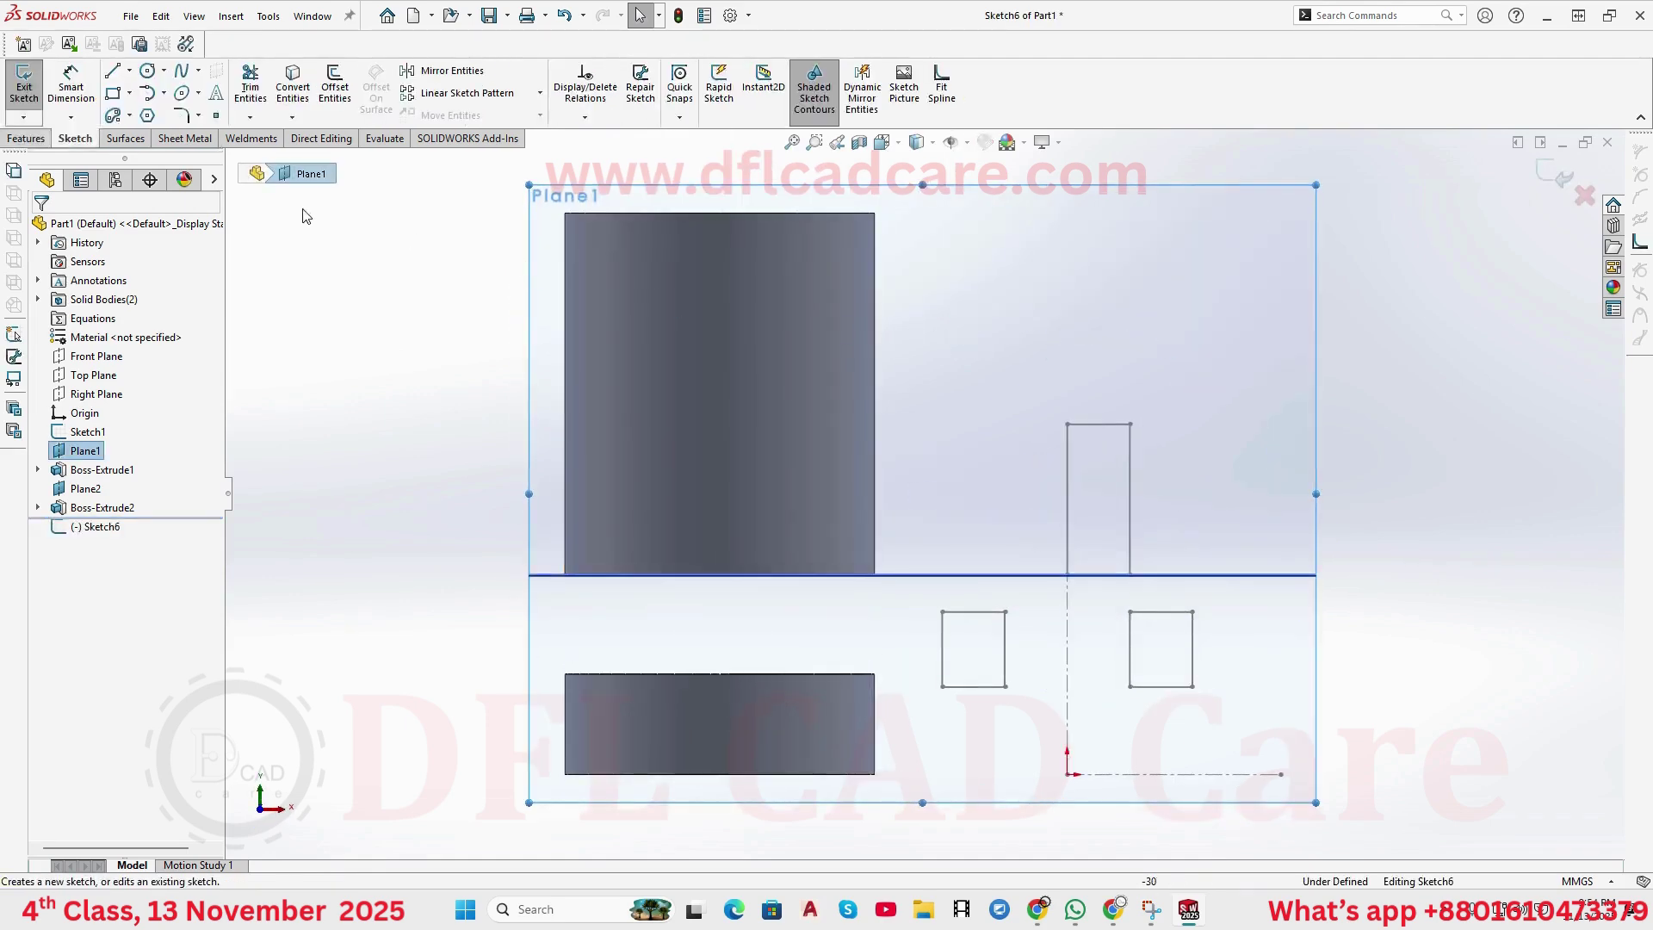
click(293, 117)
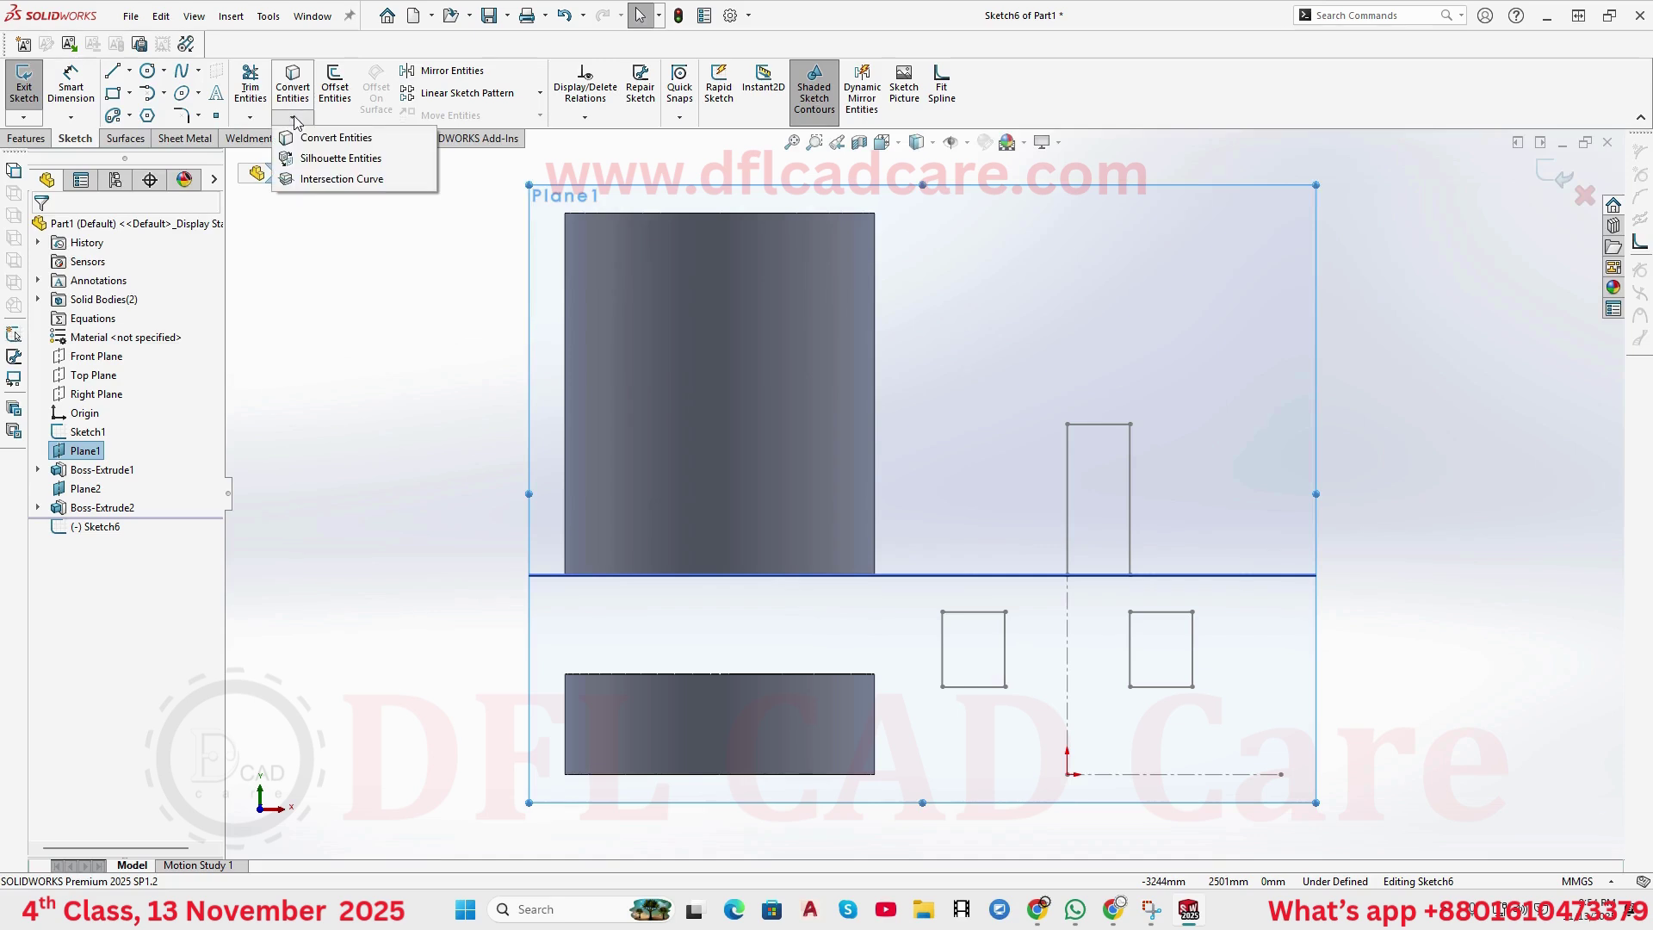
click(321, 179)
click(720, 350)
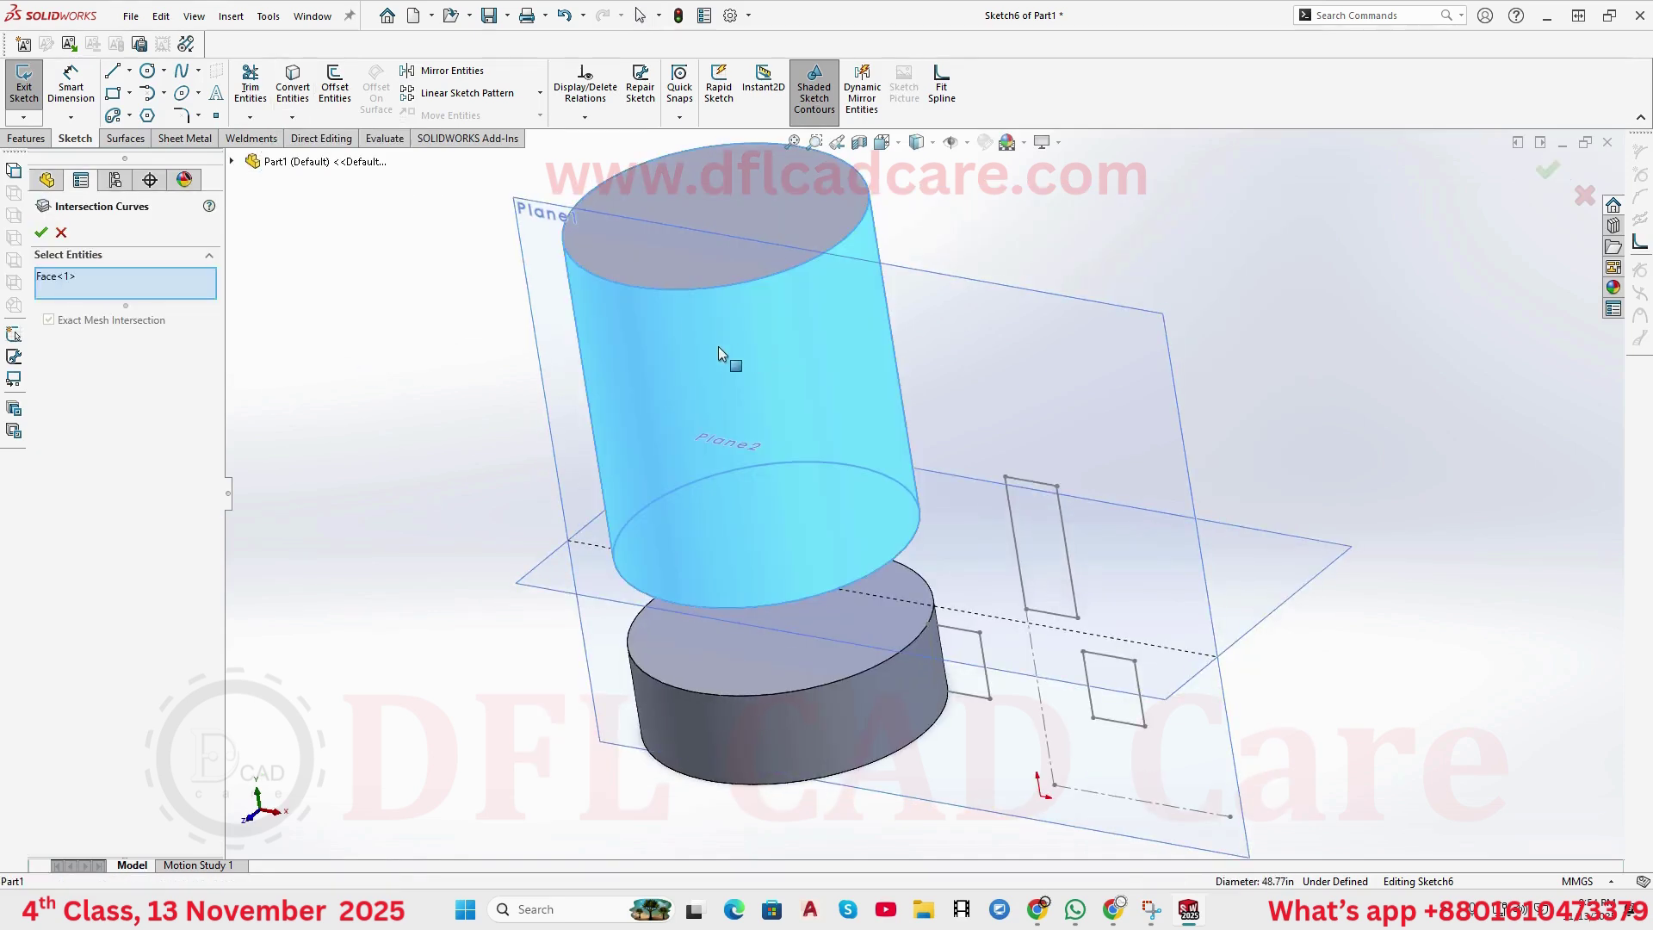
click(710, 274)
key(ctrl+8)
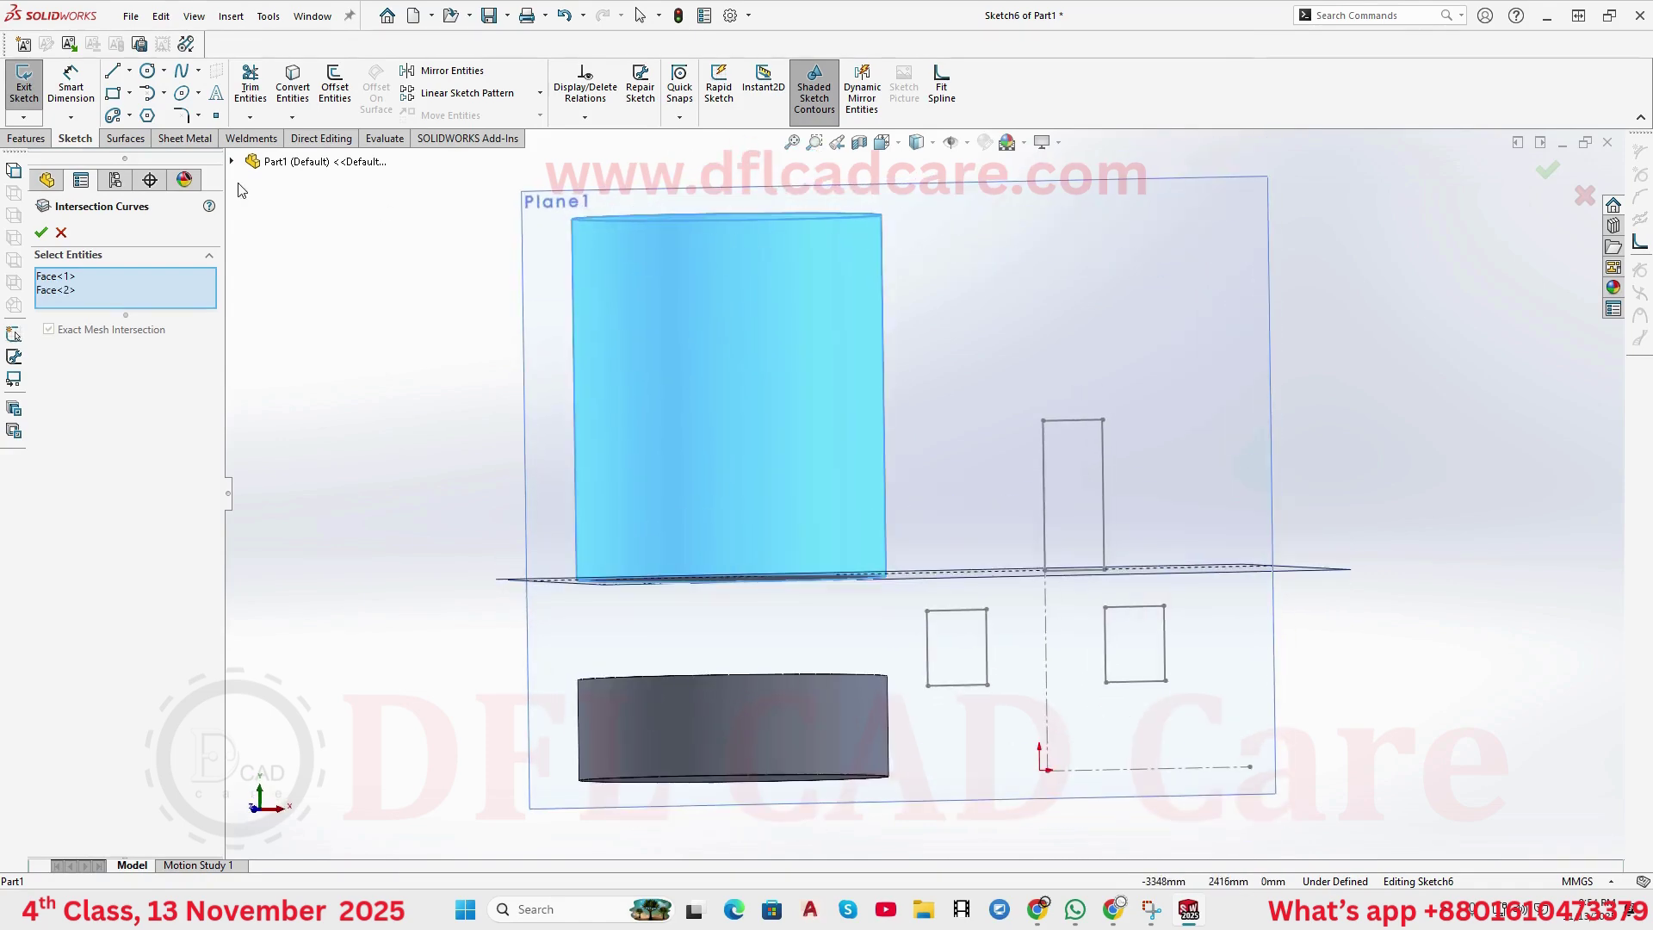
middle_drag(613, 275, 872, 445)
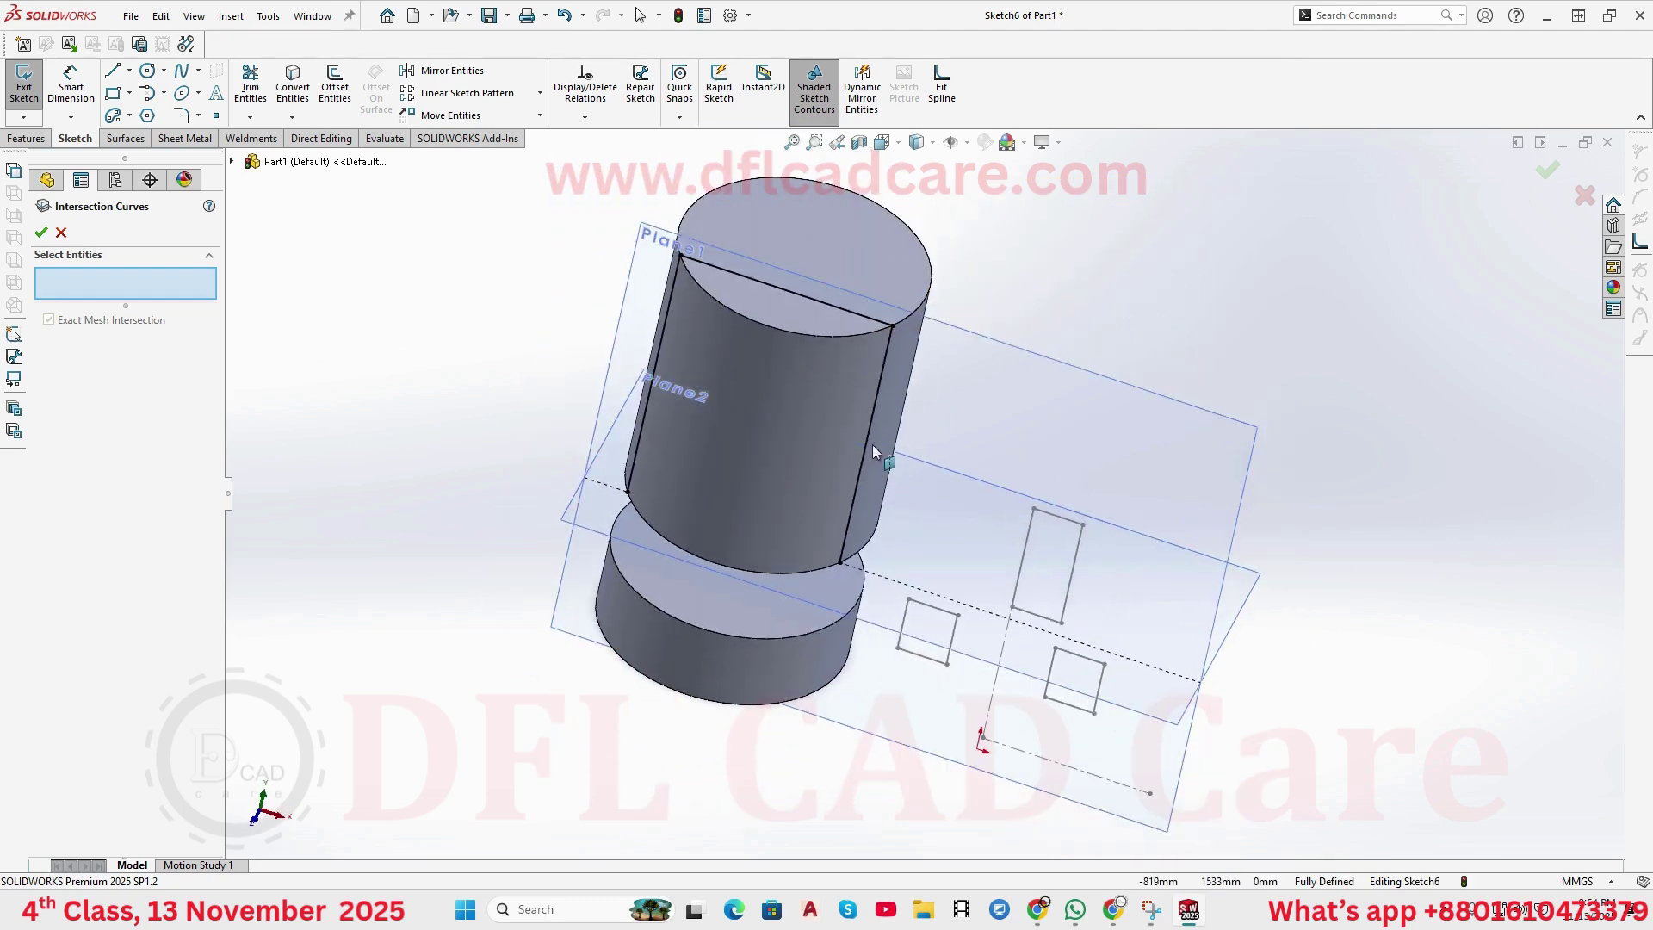
middle_drag(760, 254, 880, 553)
scroll(880, 553, down, 4)
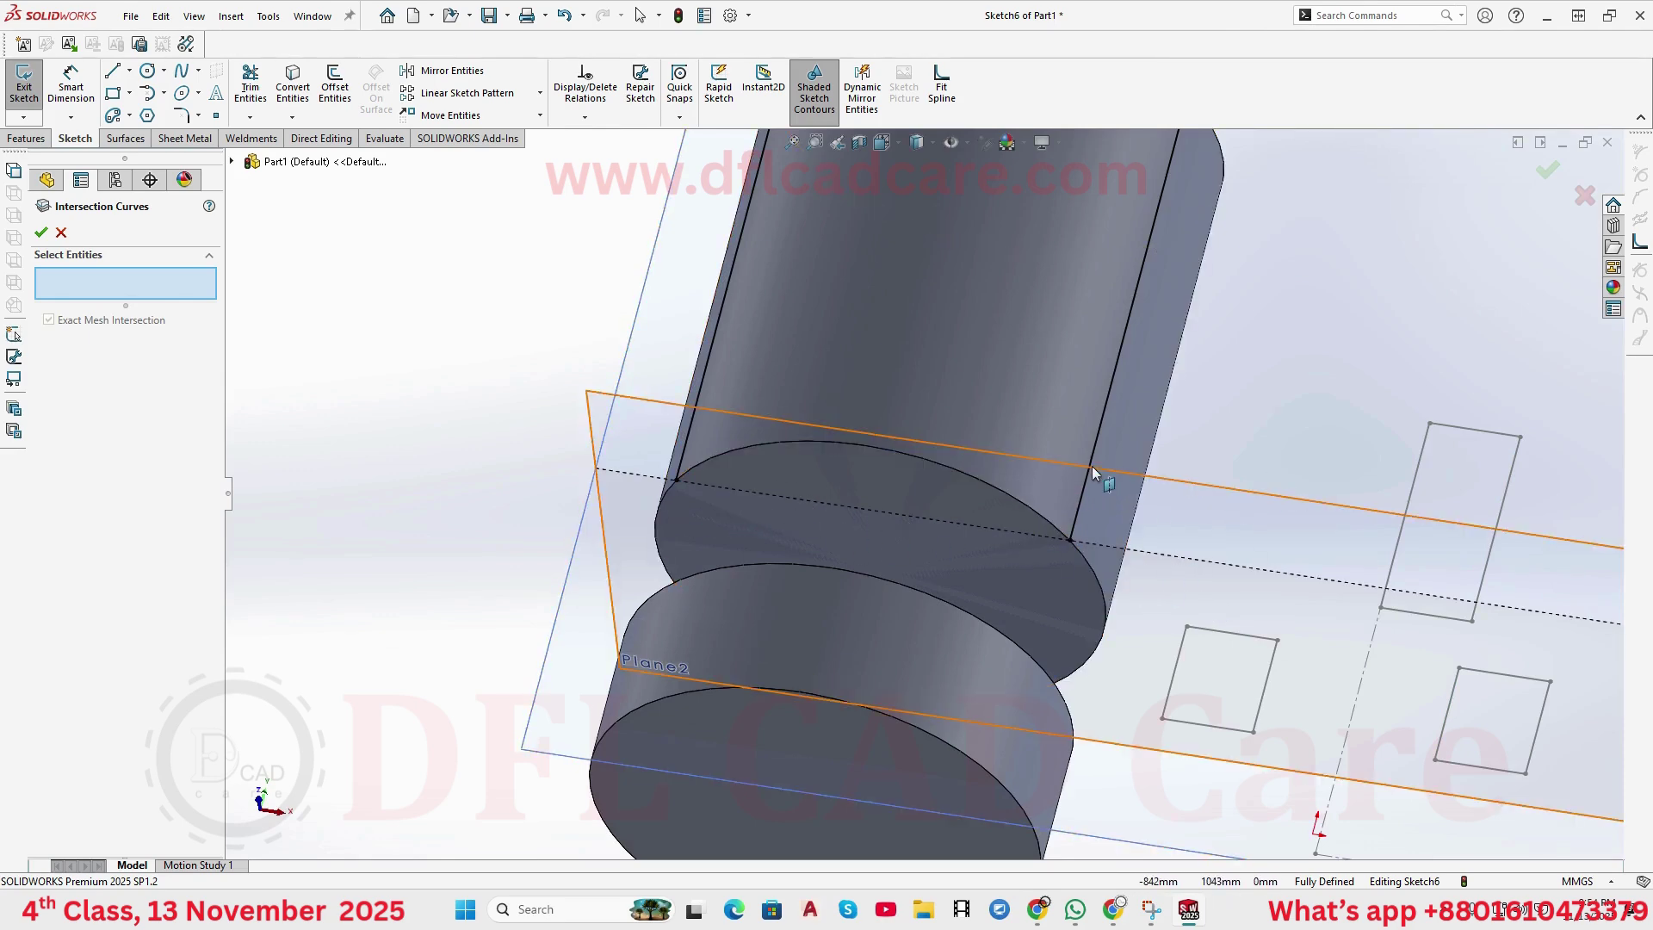
scroll(1092, 466, up, 4)
middle_drag(1098, 478, 1051, 633)
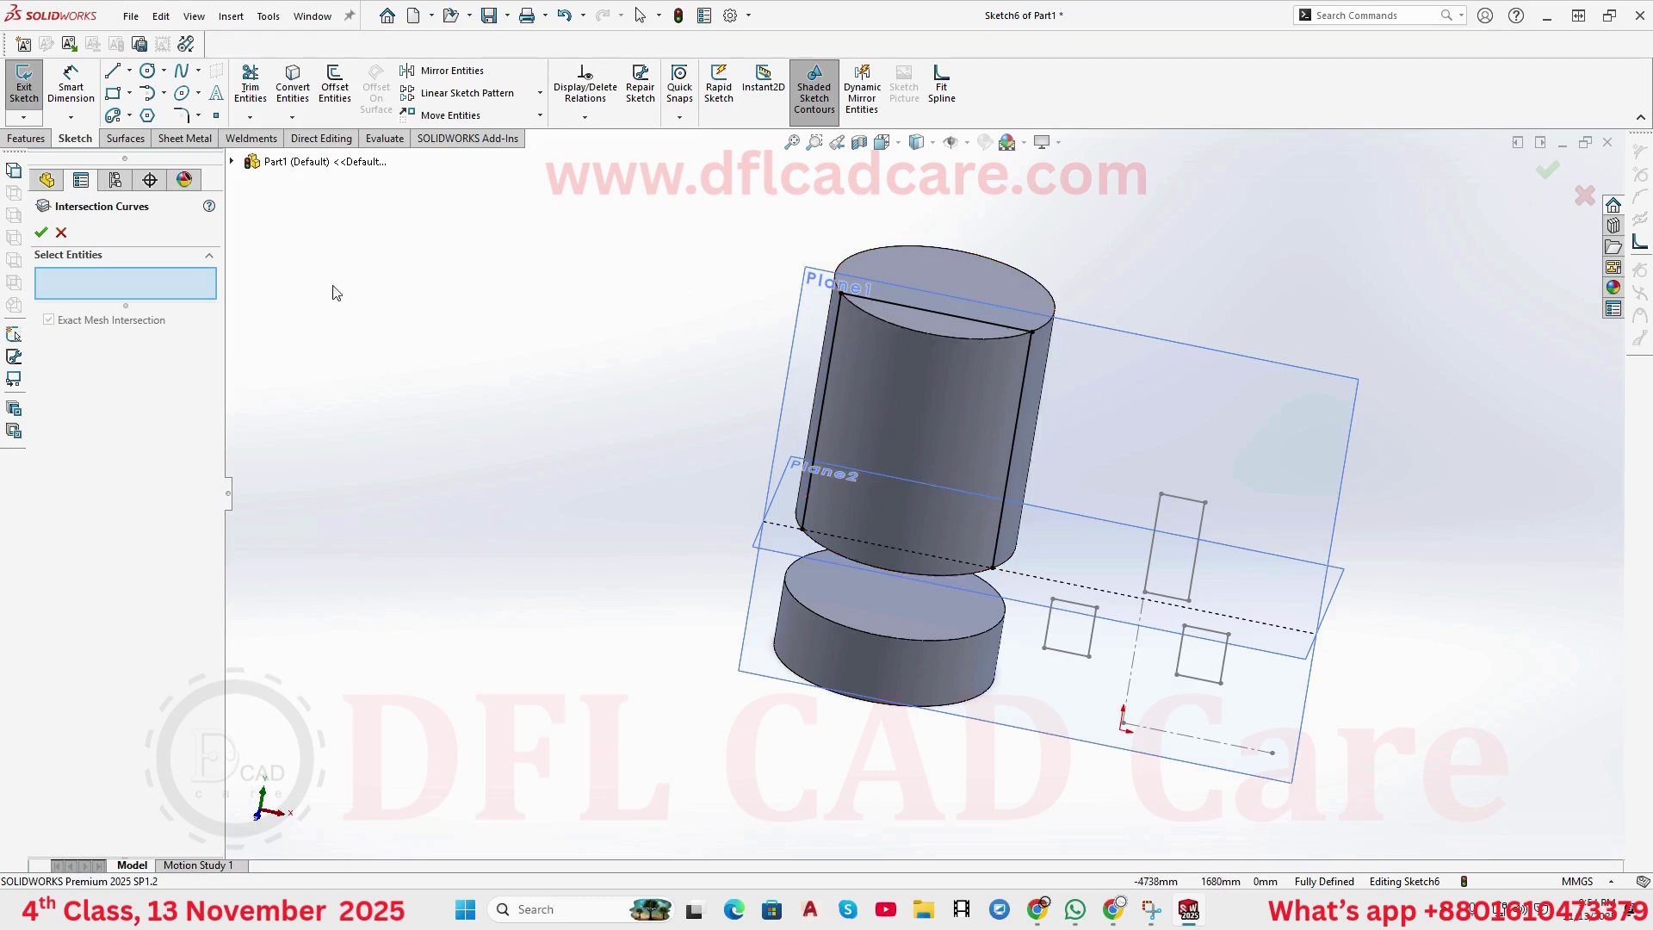
click(61, 233)
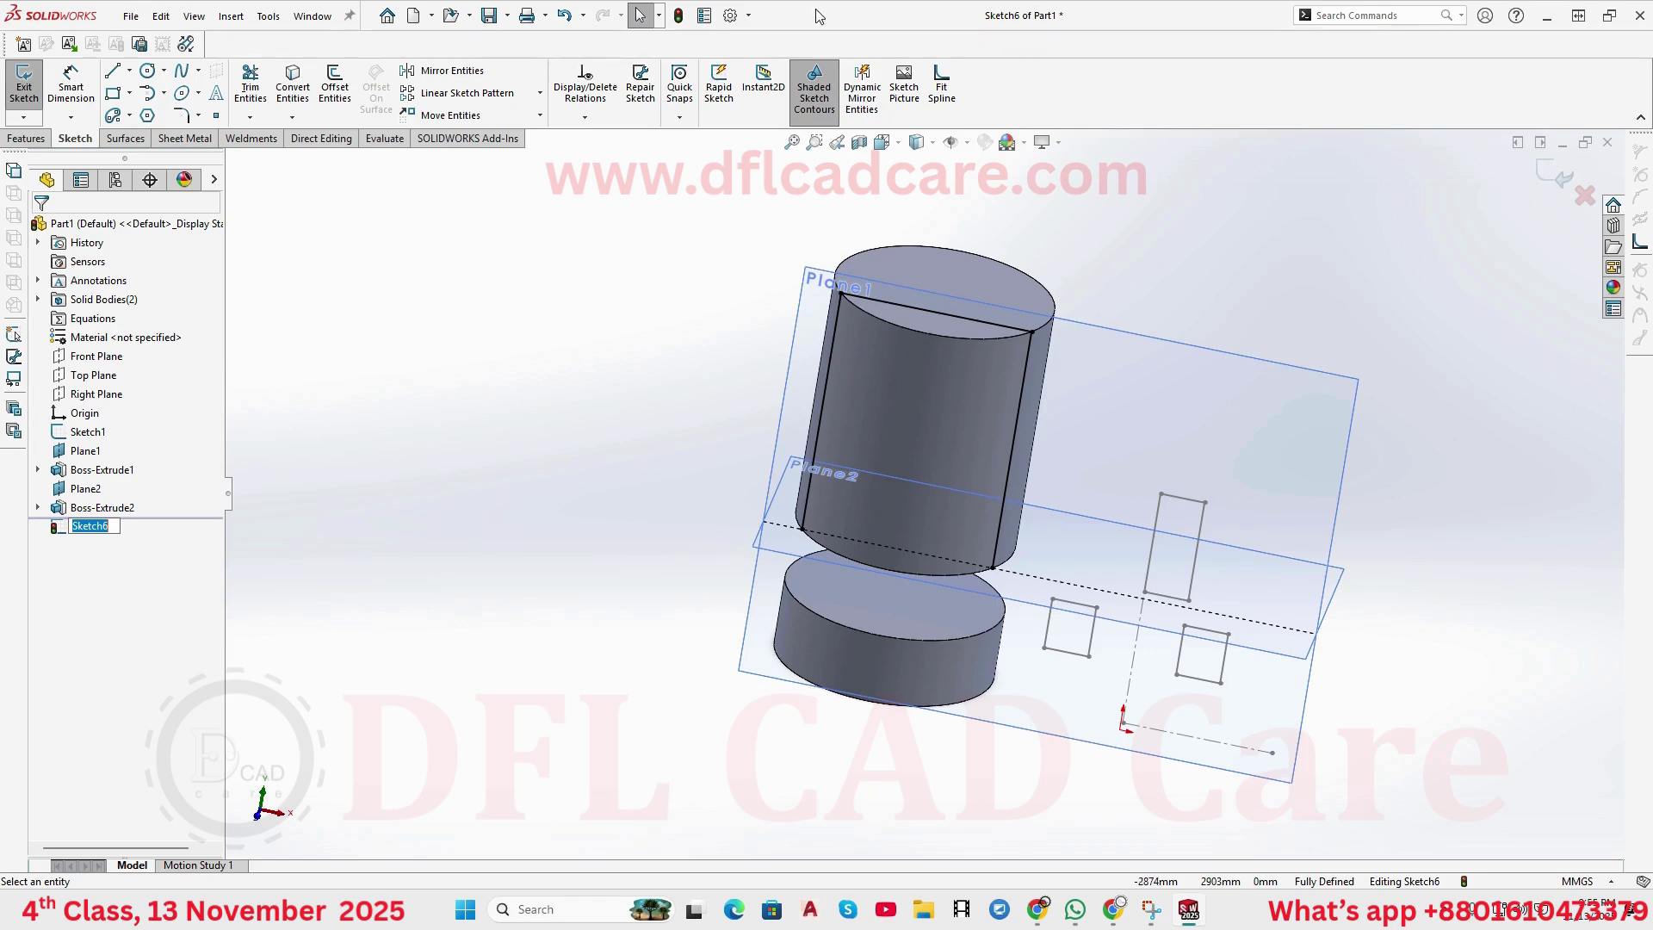
click(589, 119)
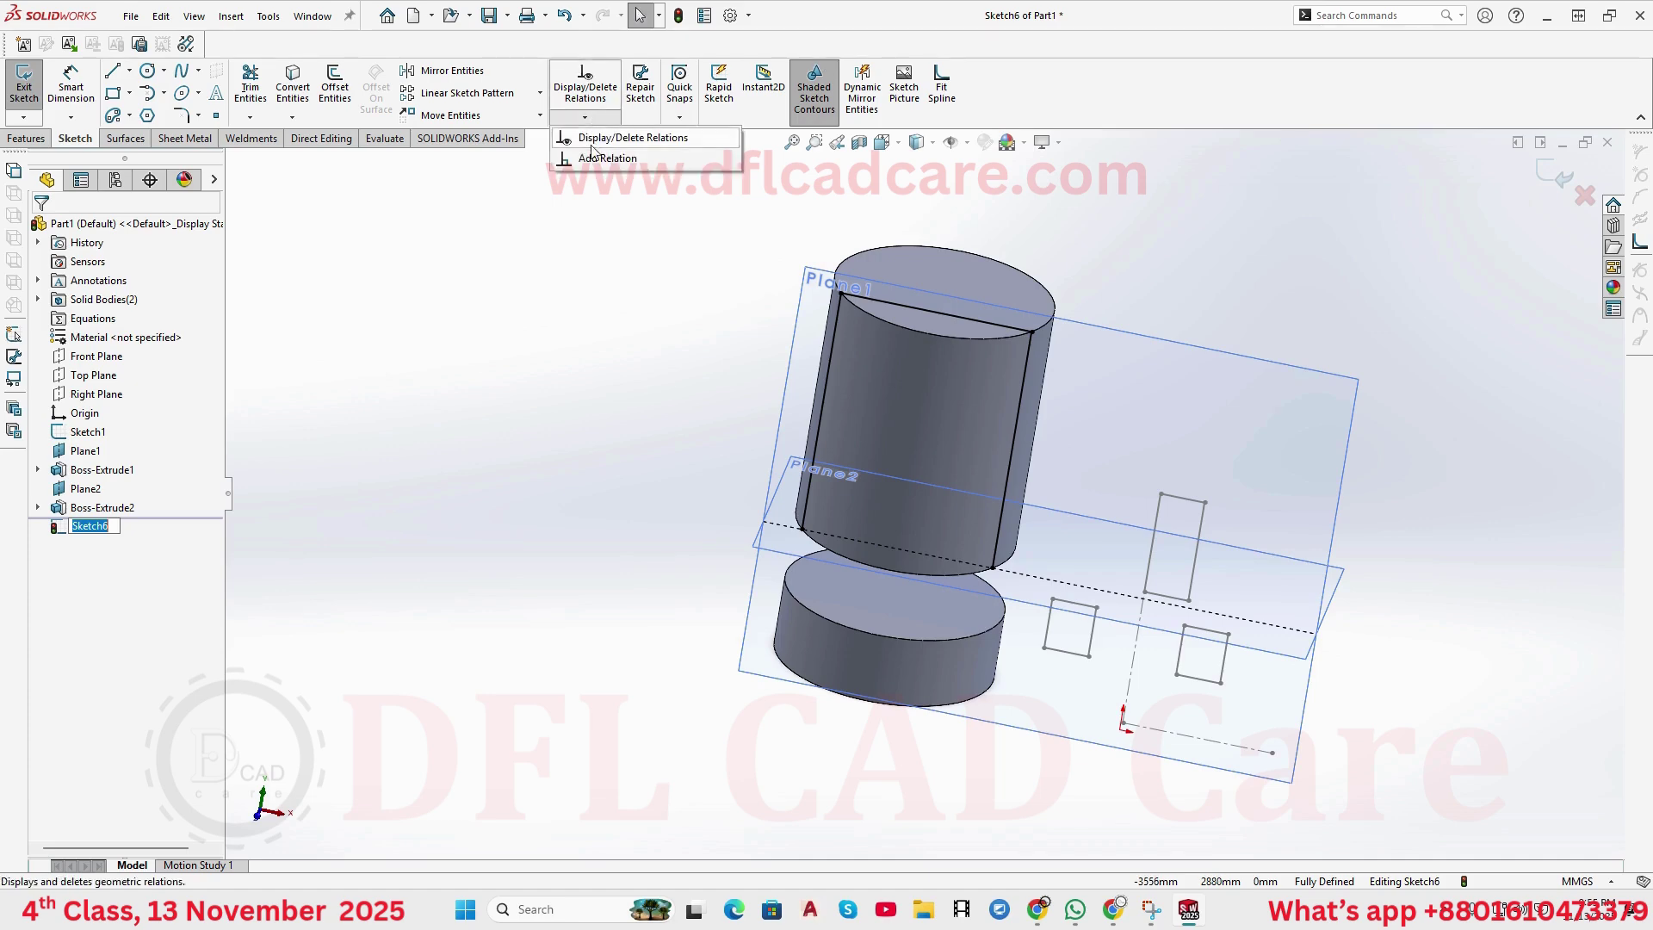
click(596, 158)
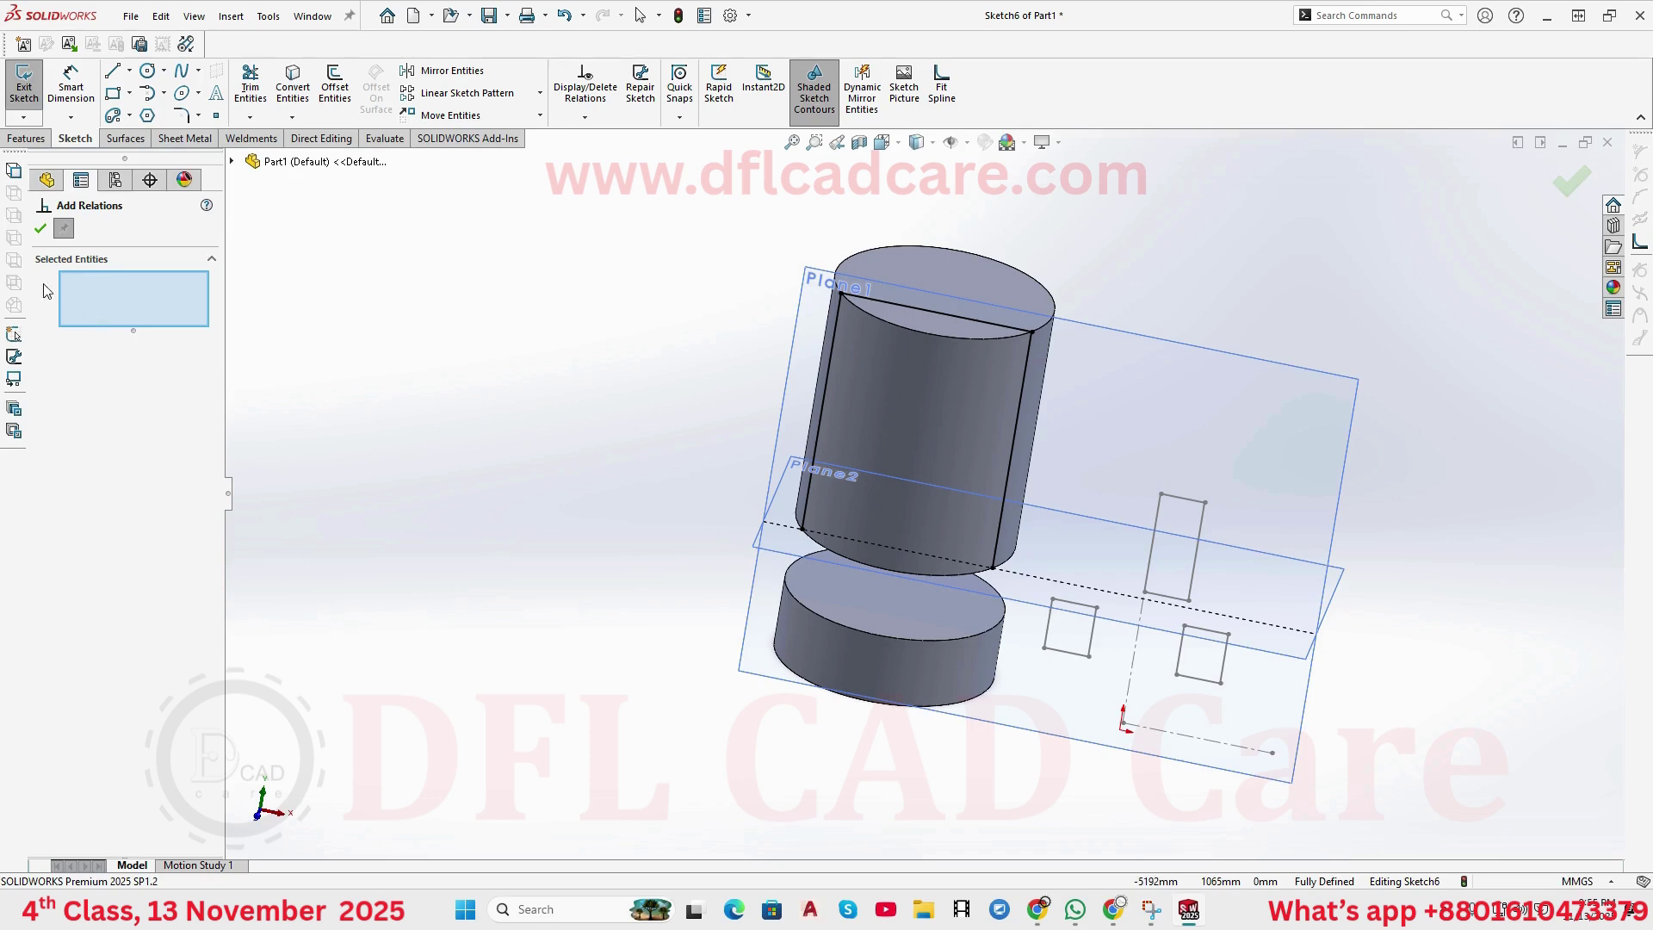
click(40, 228)
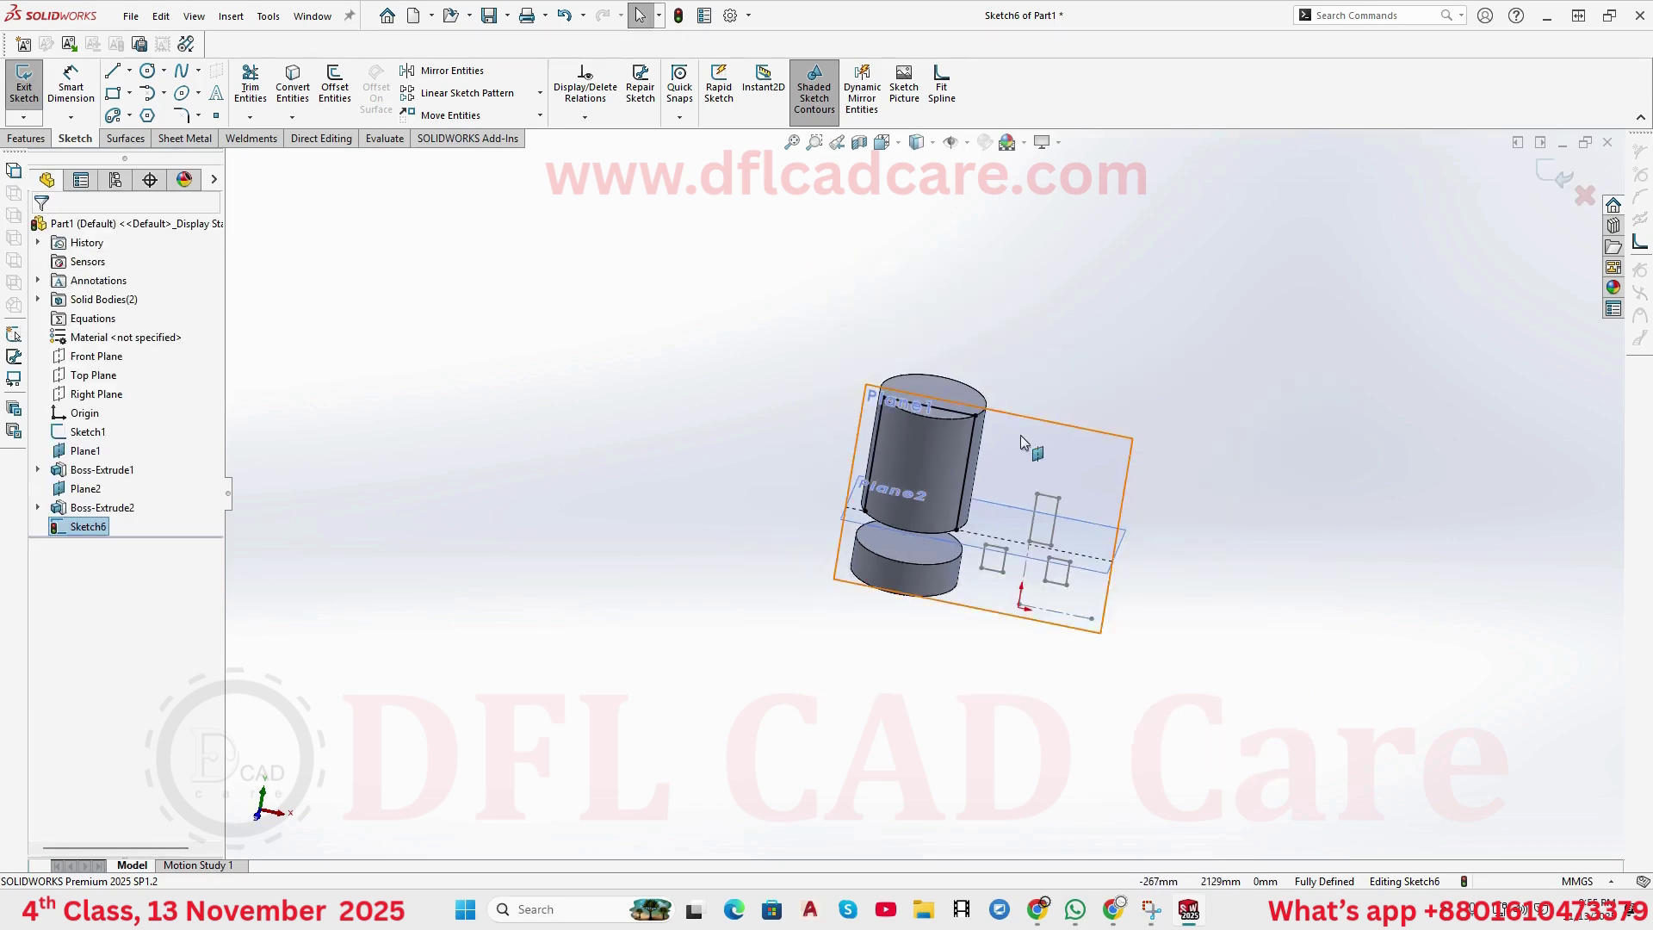
scroll(1021, 437, down, 5)
scroll(1008, 464, up, 3)
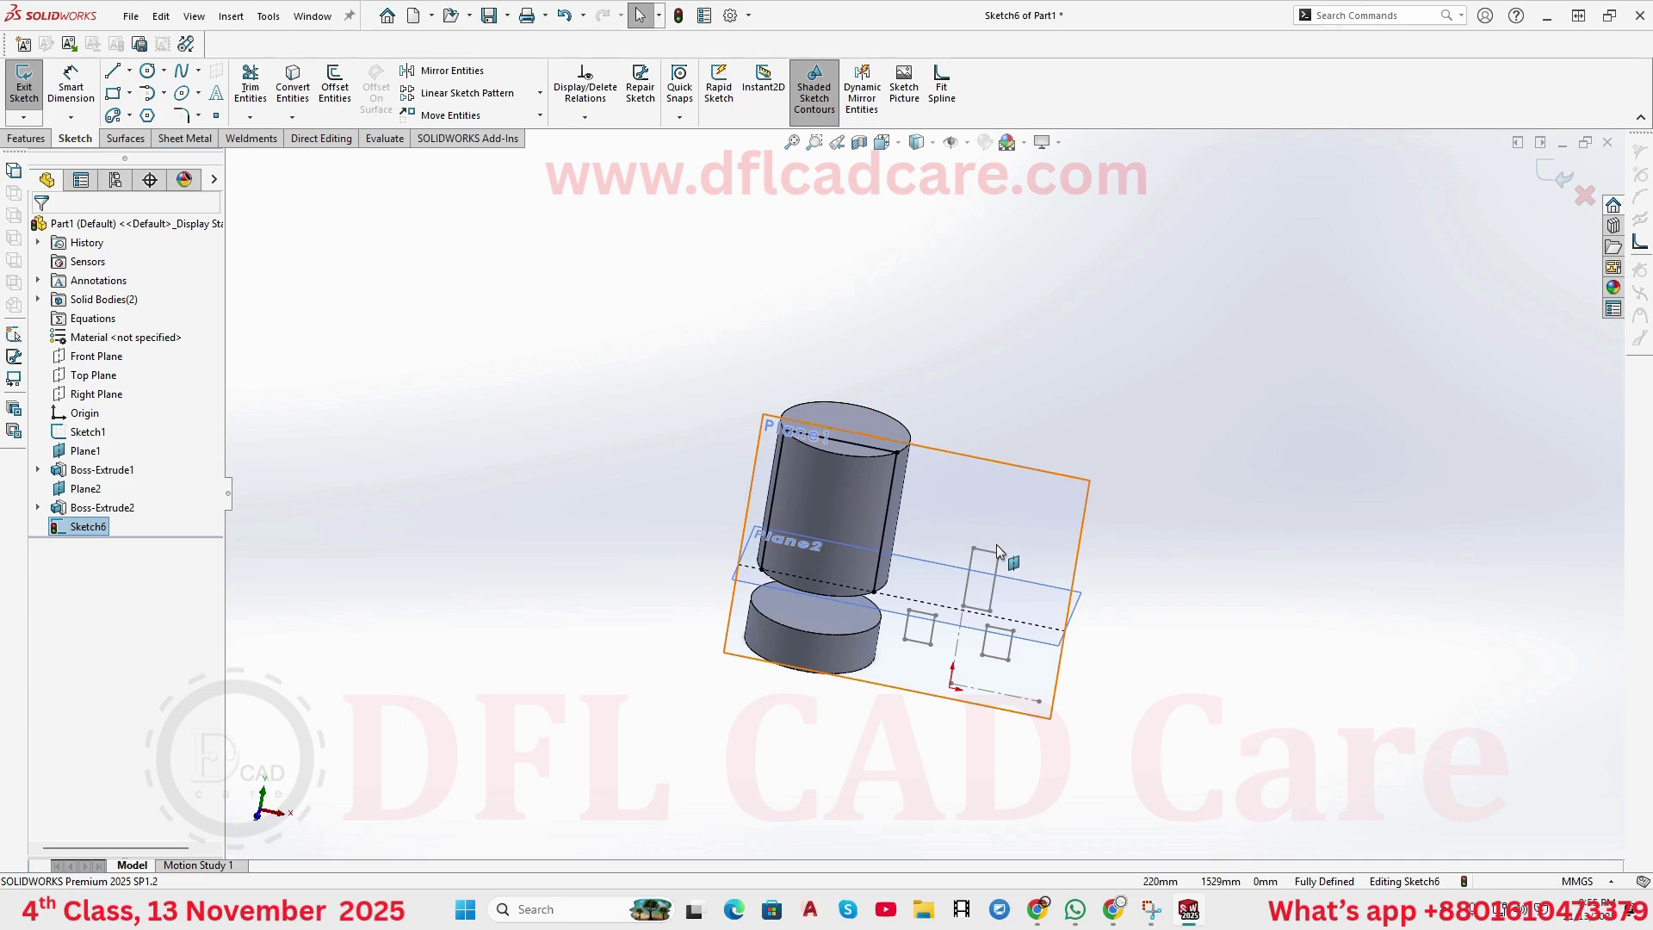
scroll(853, 473, down, 2)
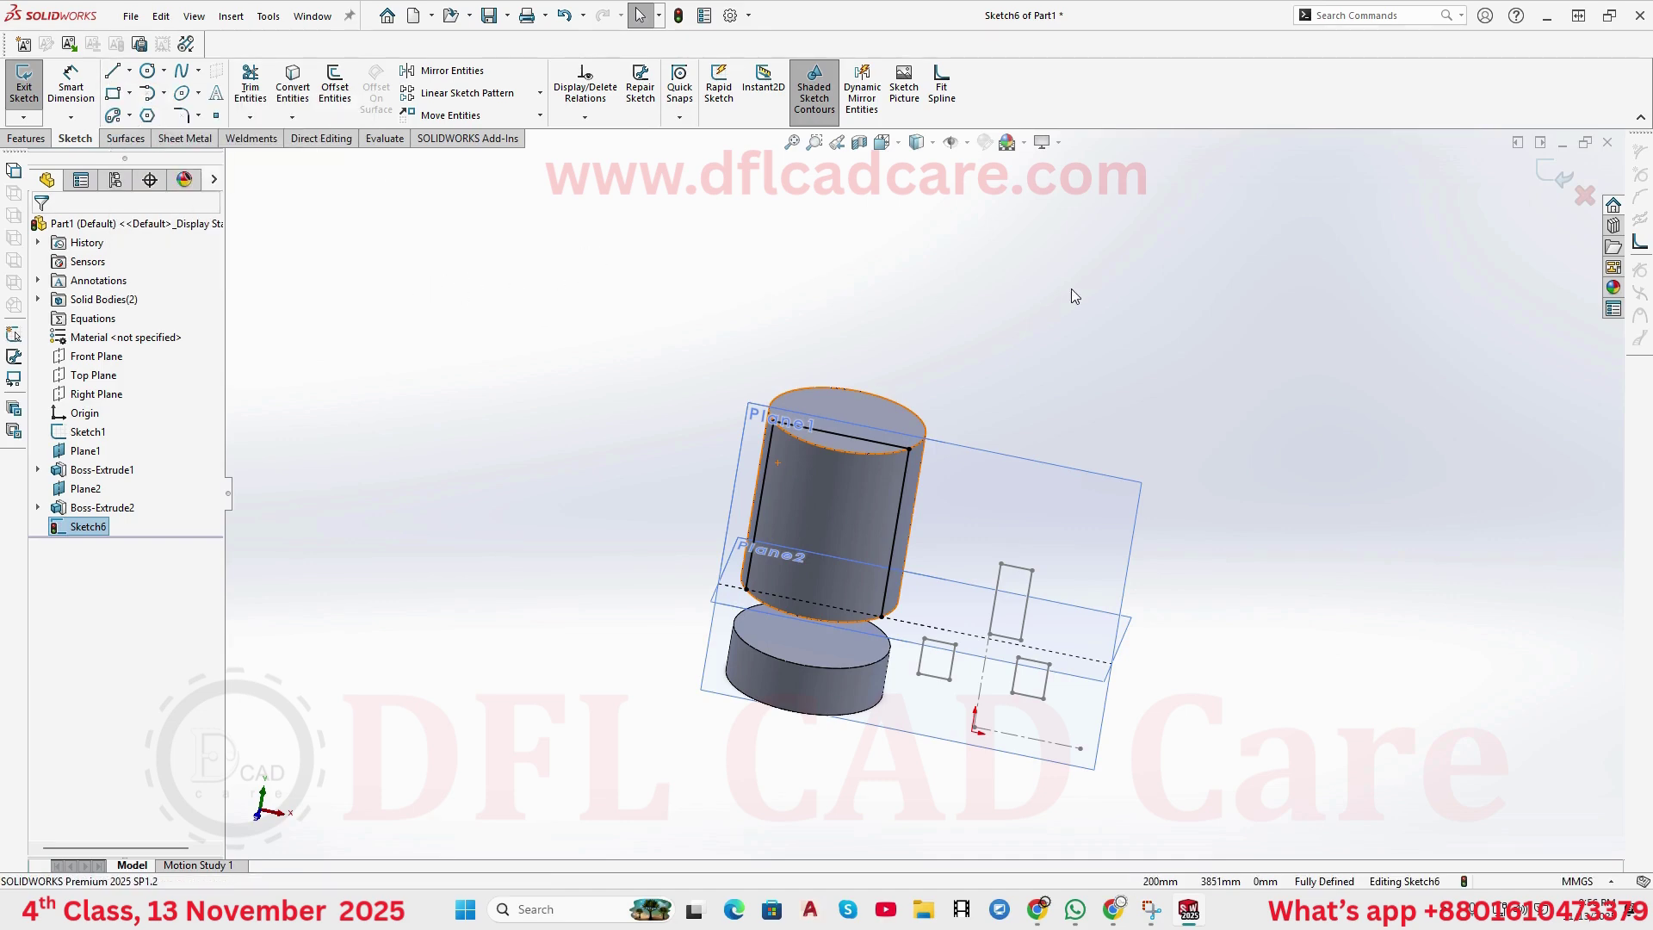
- Exit the intersection-curve sketch and start a new sketch on Plane1
click(162, 94)
click(1110, 490)
click(1375, 393)
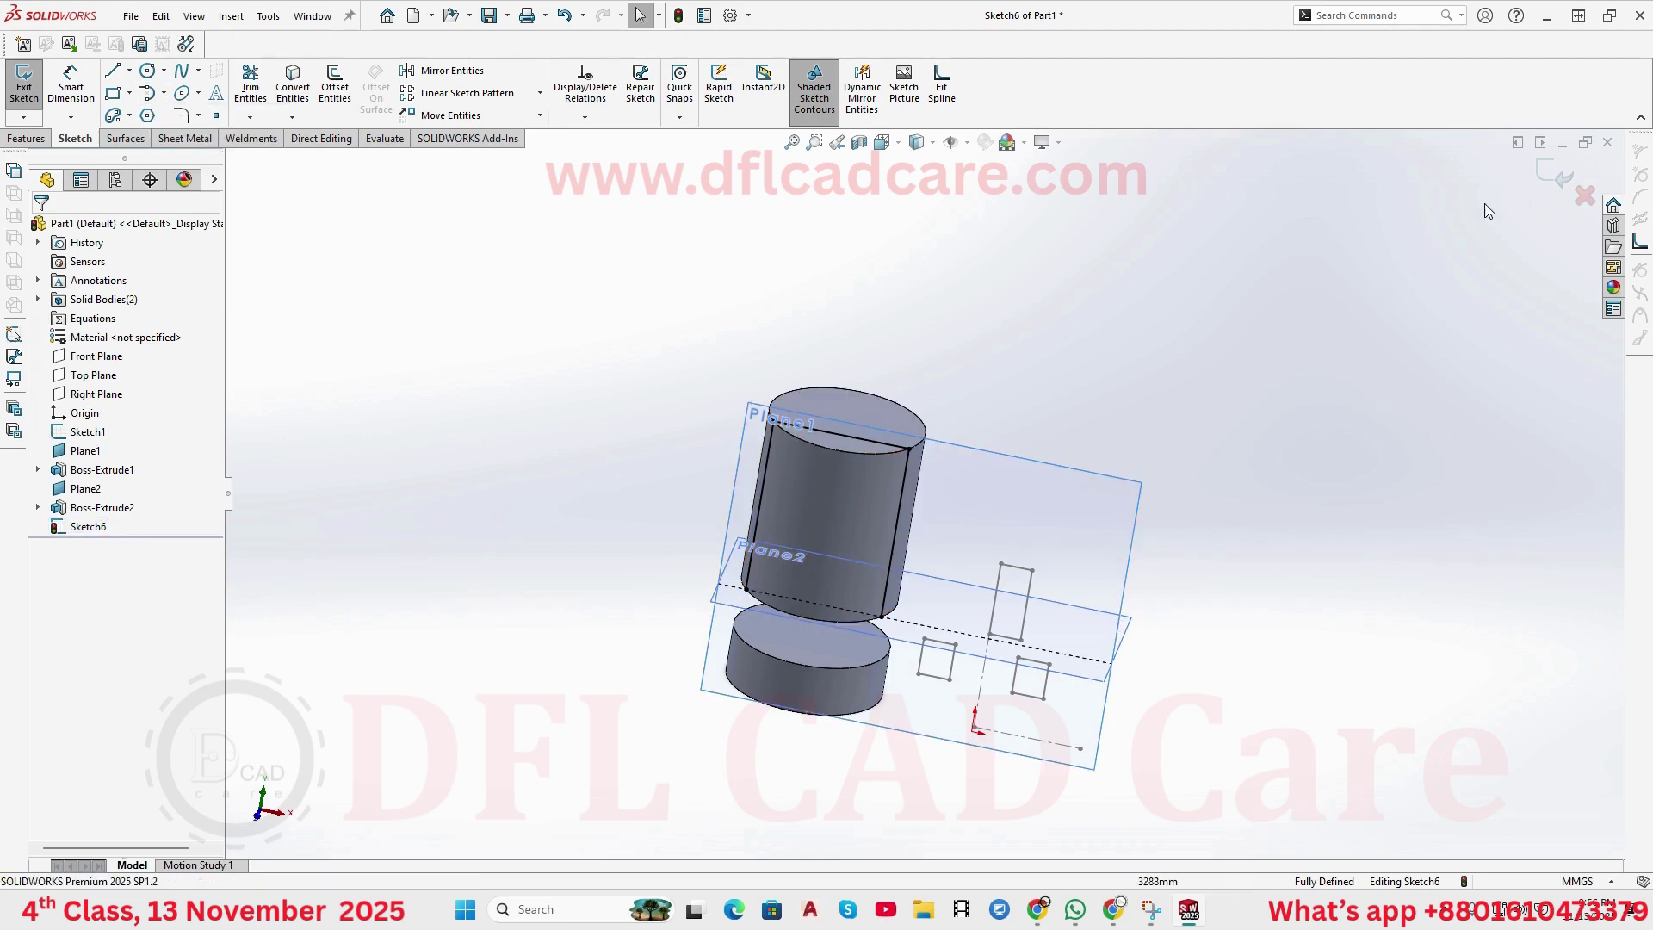
click(1554, 175)
click(1046, 523)
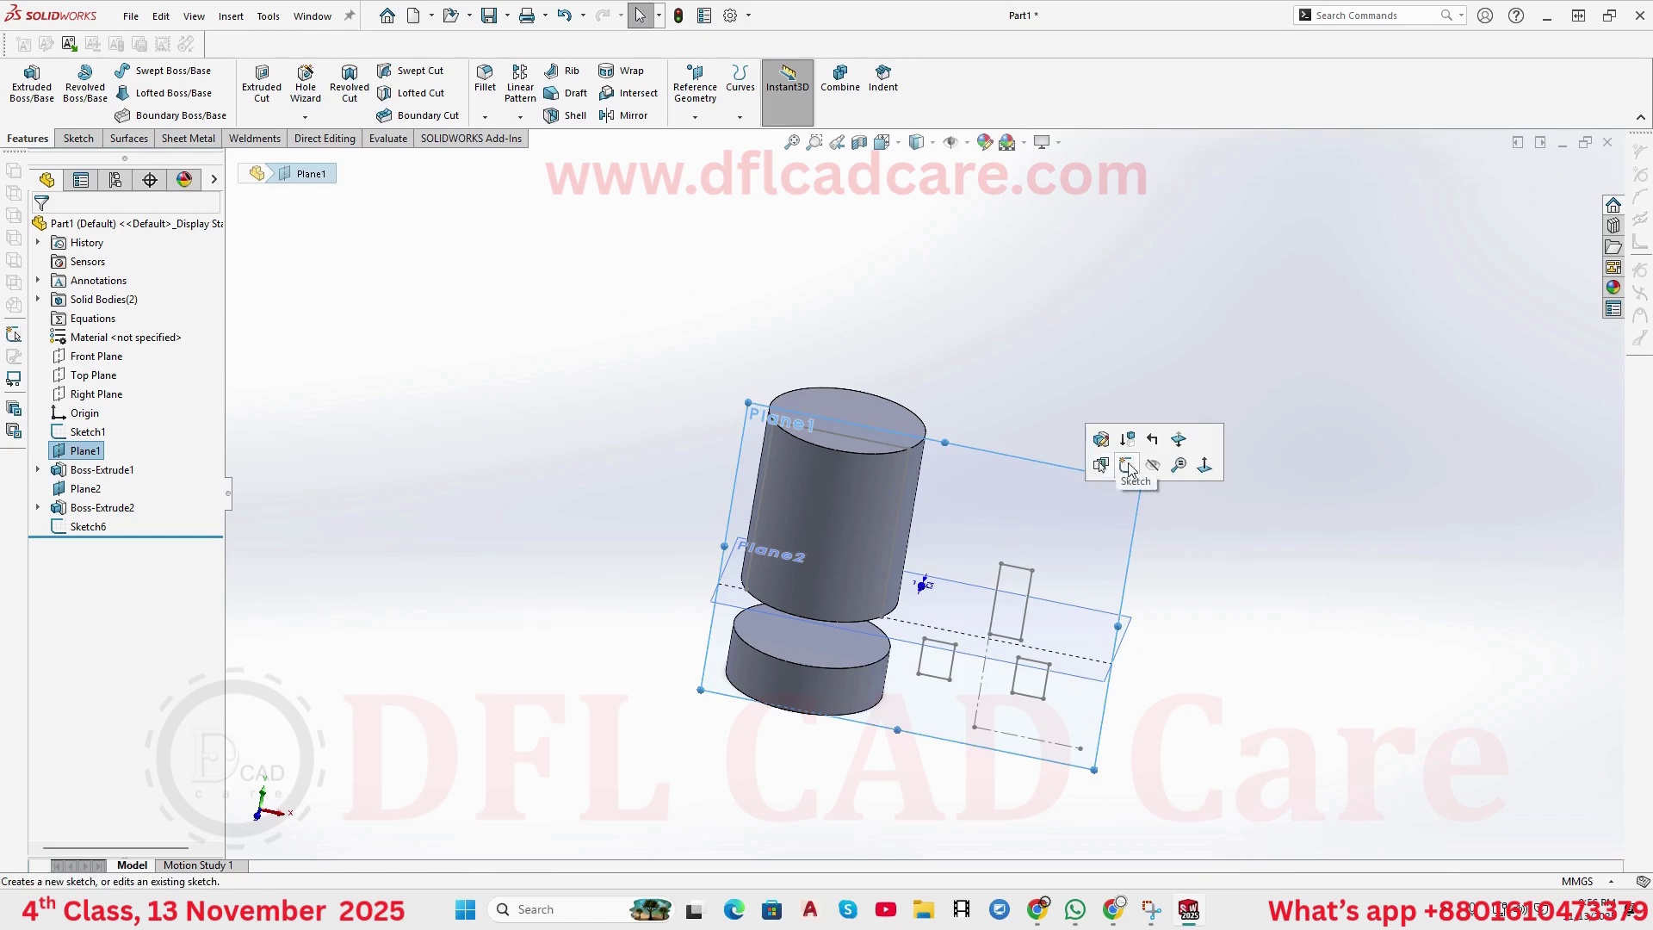
click(1134, 470)
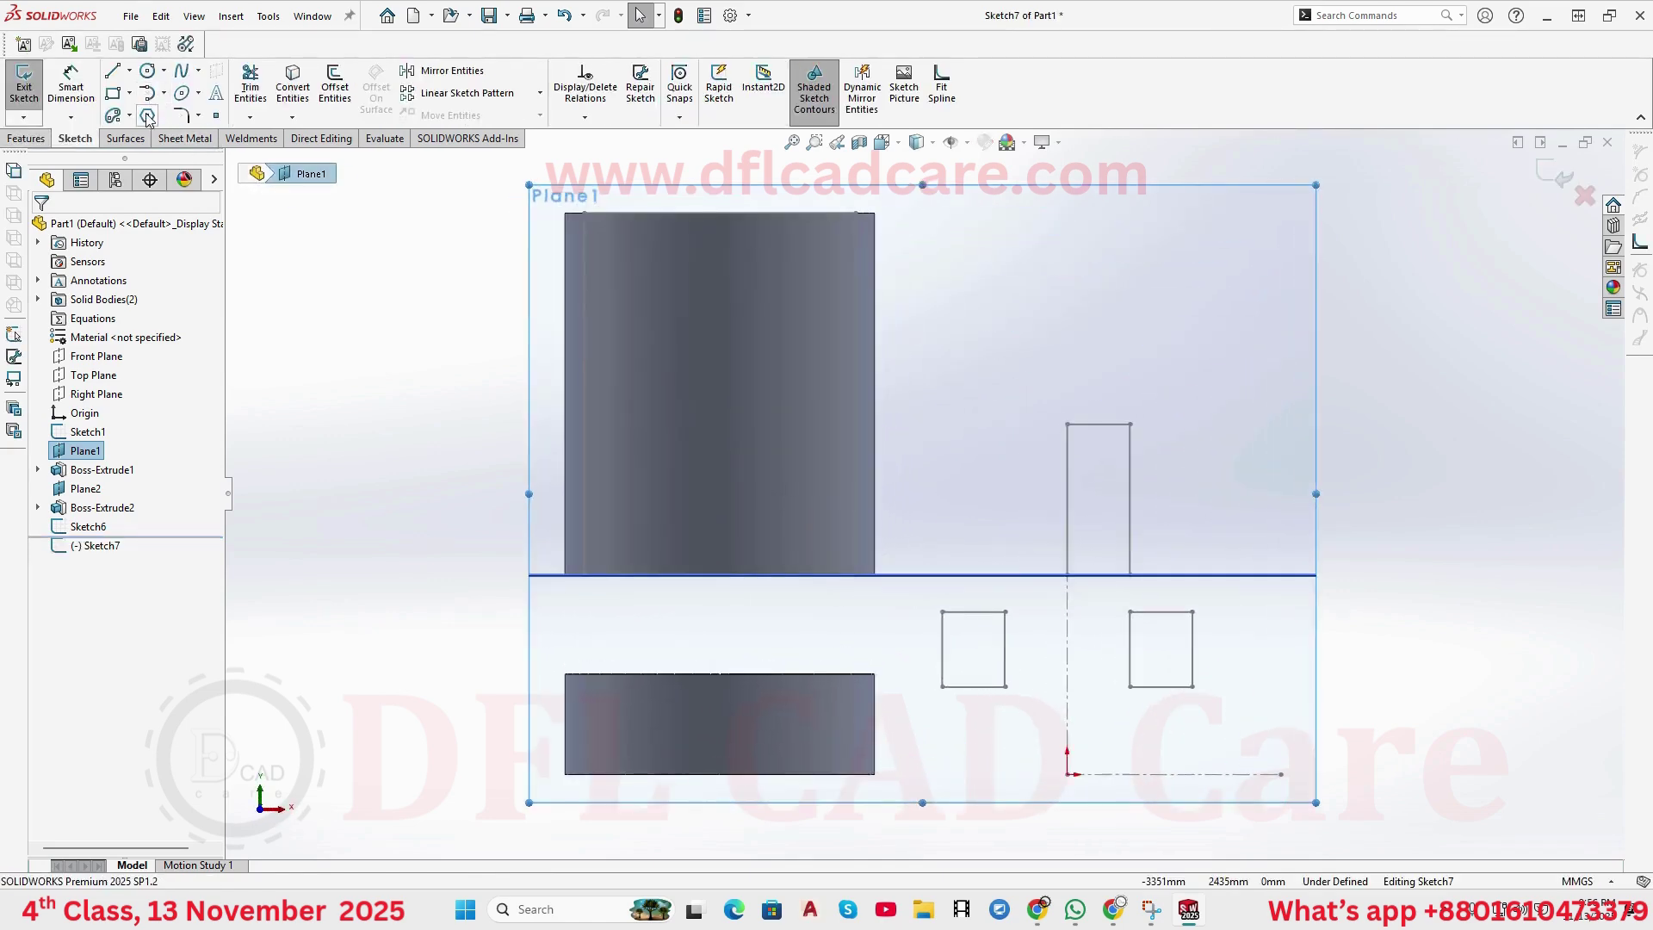
- Sketch a shallow, upward-bulging centerpoint arc in the empty area to the right of Plane1's outline
click(164, 93)
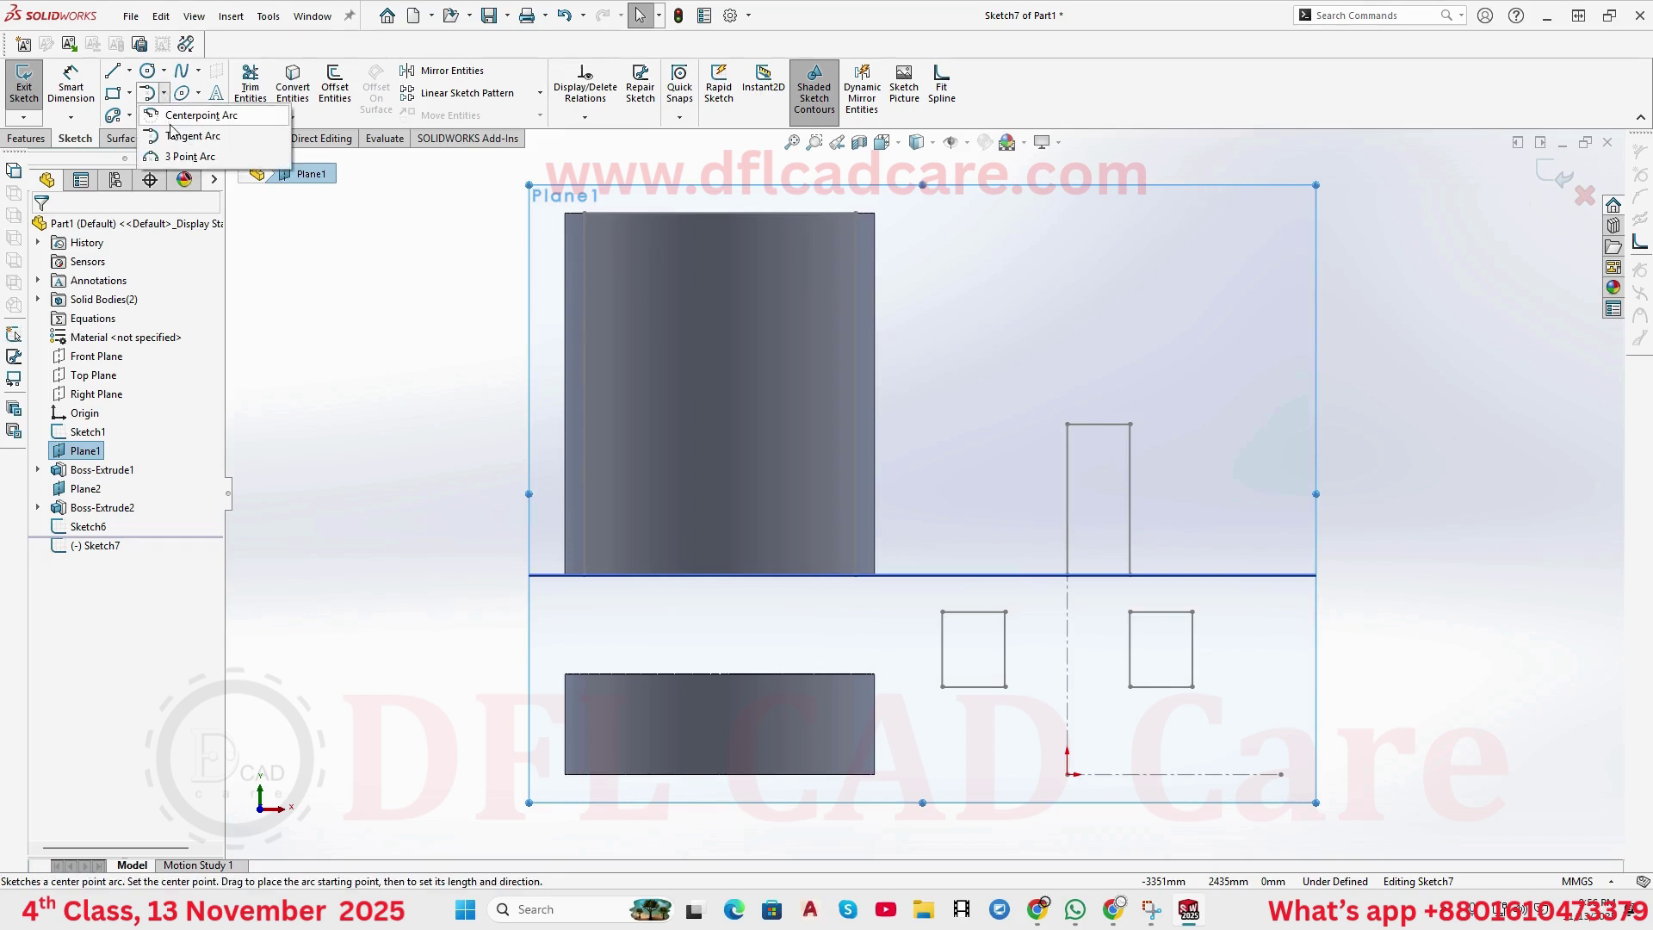
click(176, 157)
click(172, 122)
scroll(922, 494, up, 3)
click(1395, 394)
click(1470, 330)
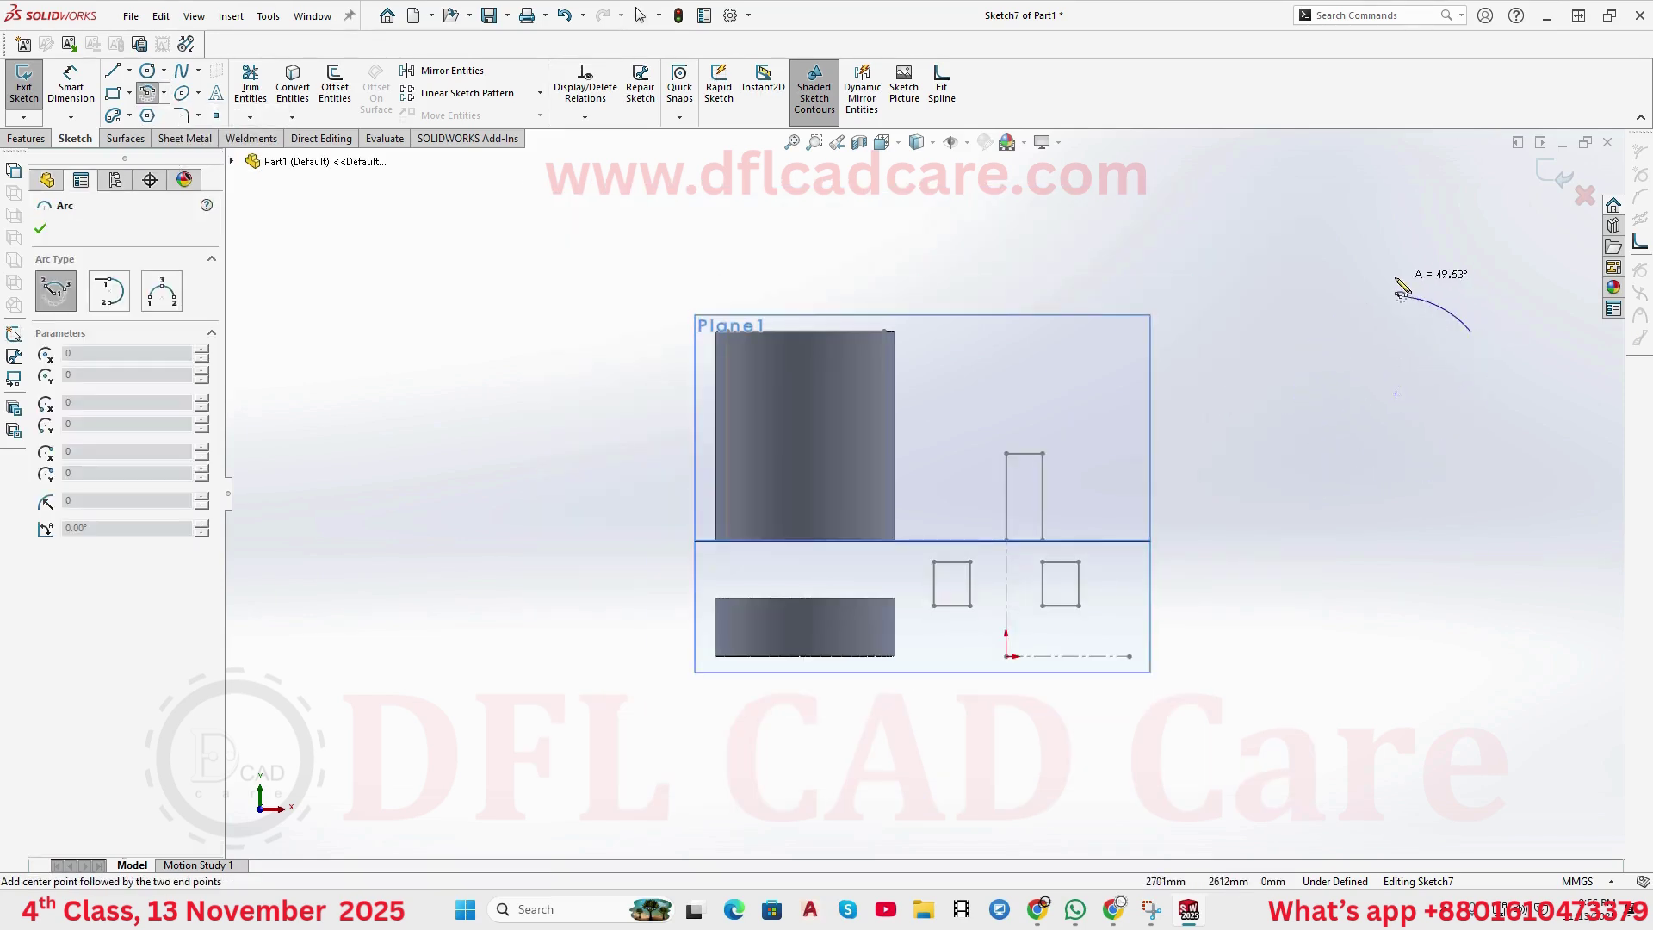
click(1308, 273)
right_click(1334, 230)
click(1384, 251)
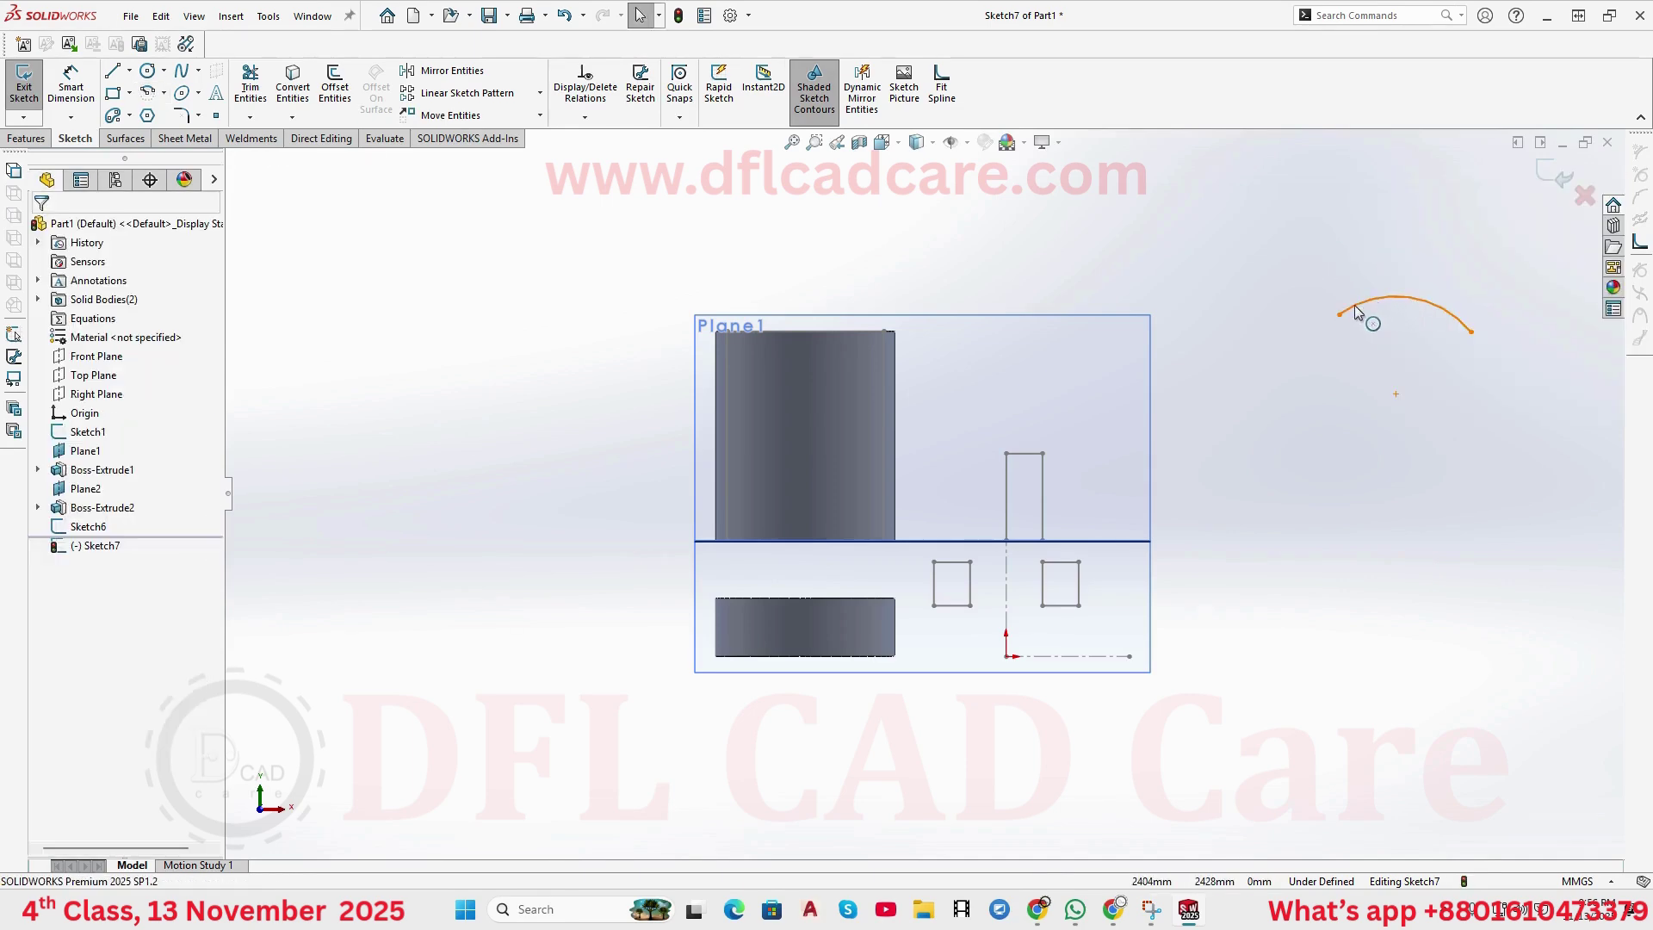
click(164, 92)
click(191, 136)
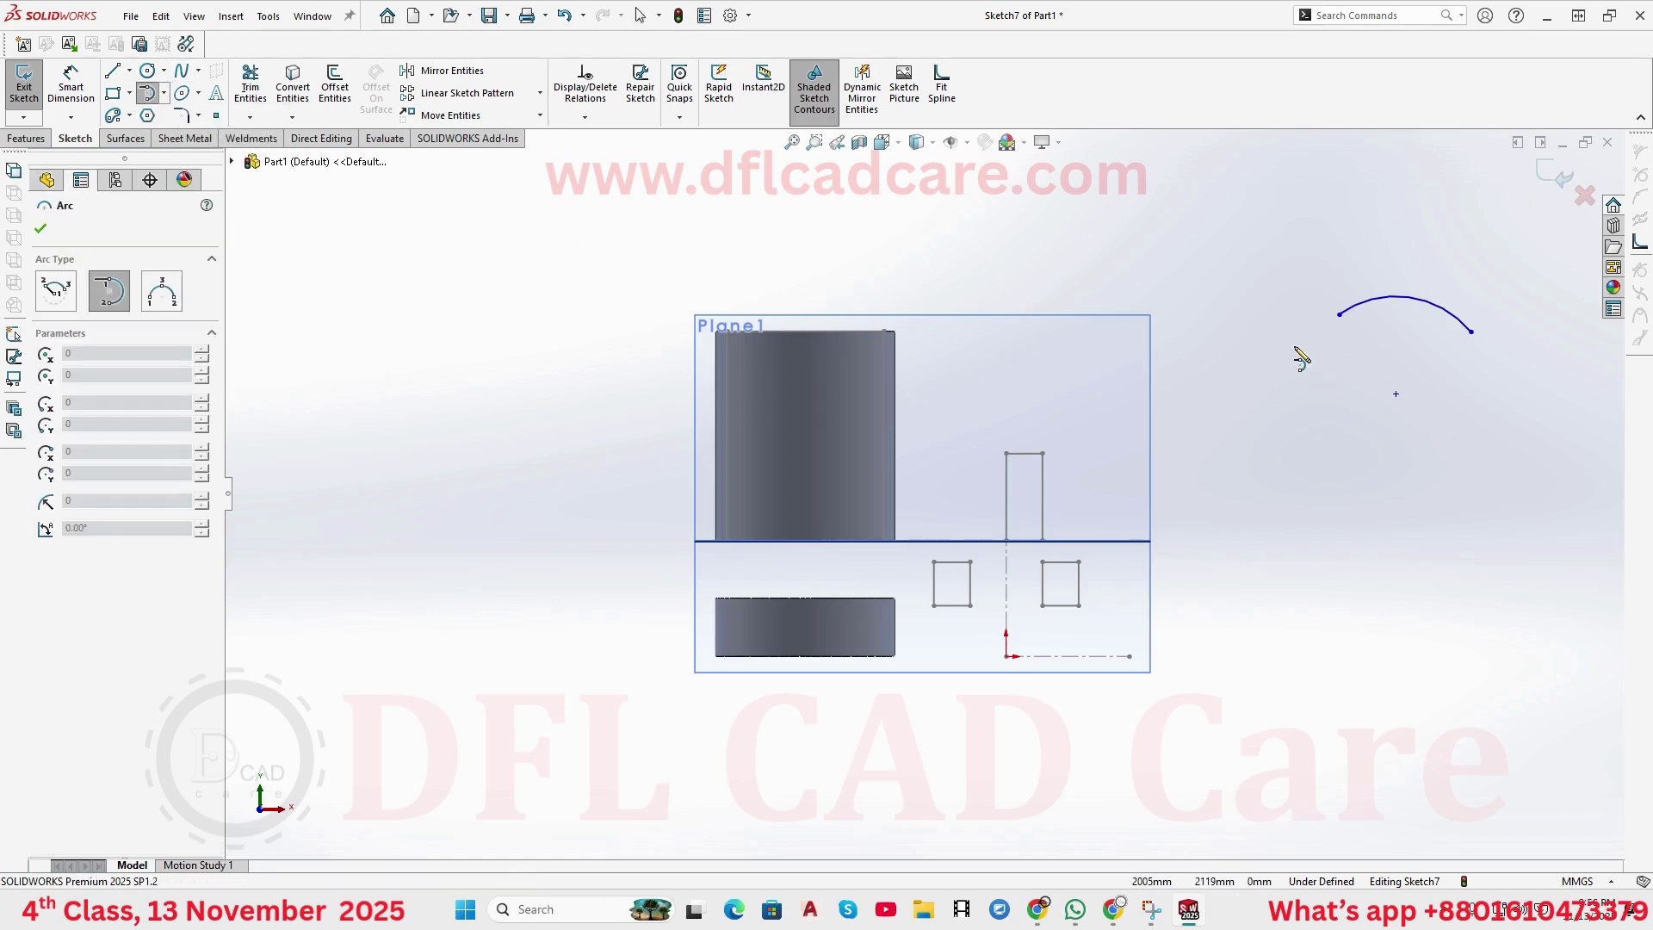
click(1343, 320)
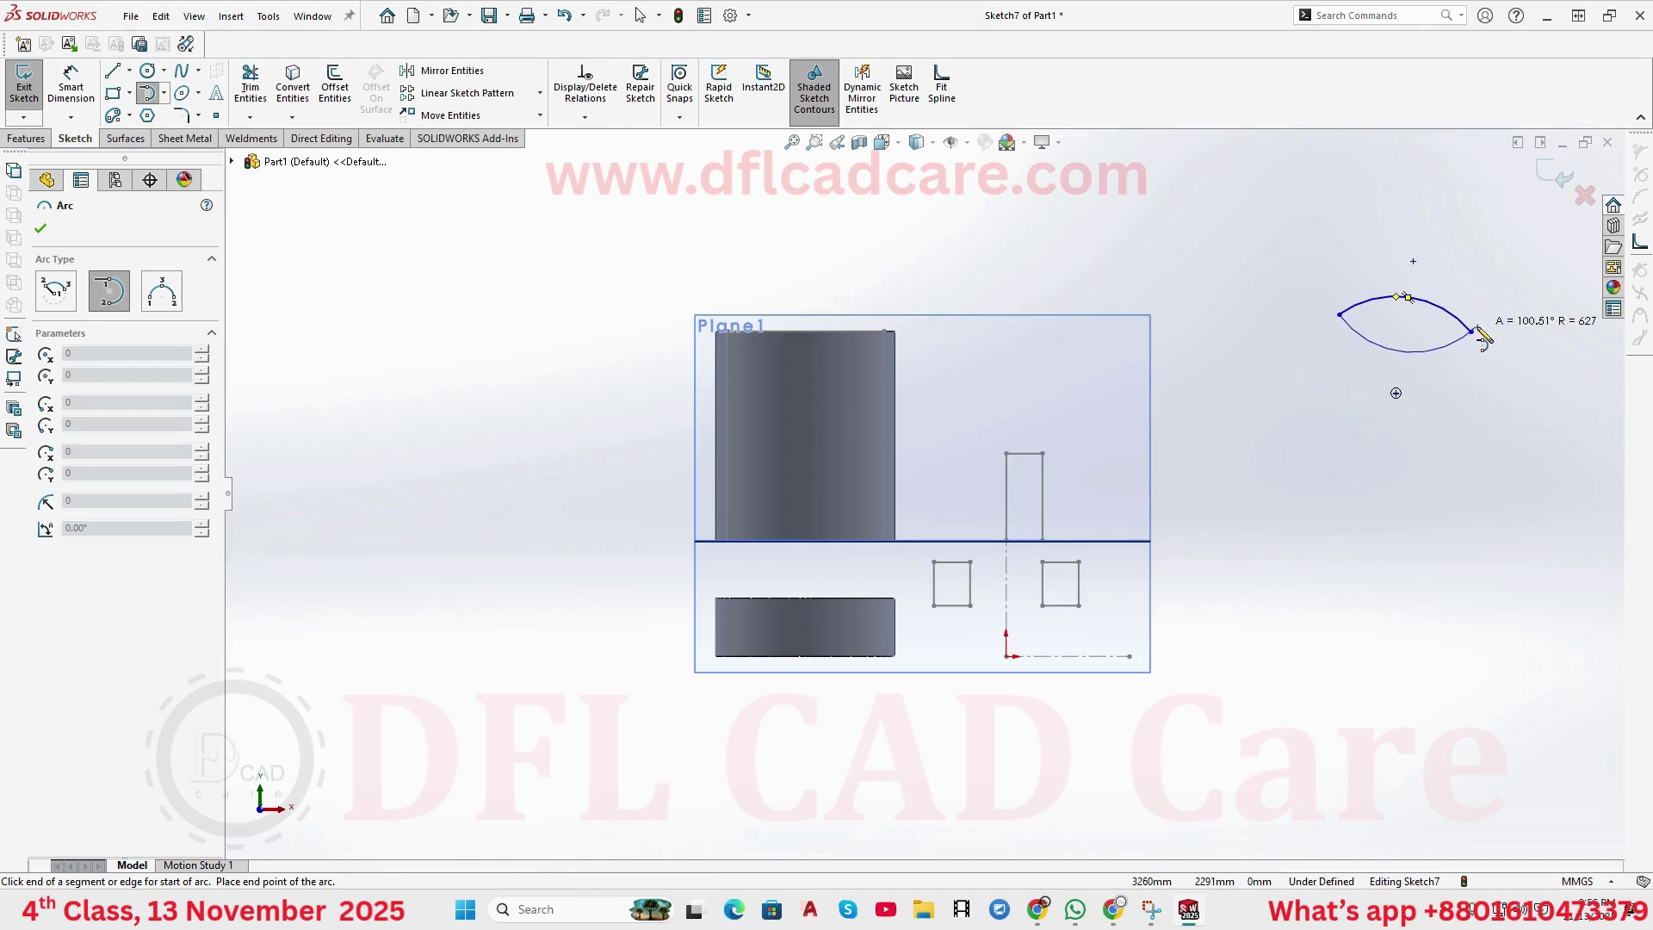
right_click(1341, 445)
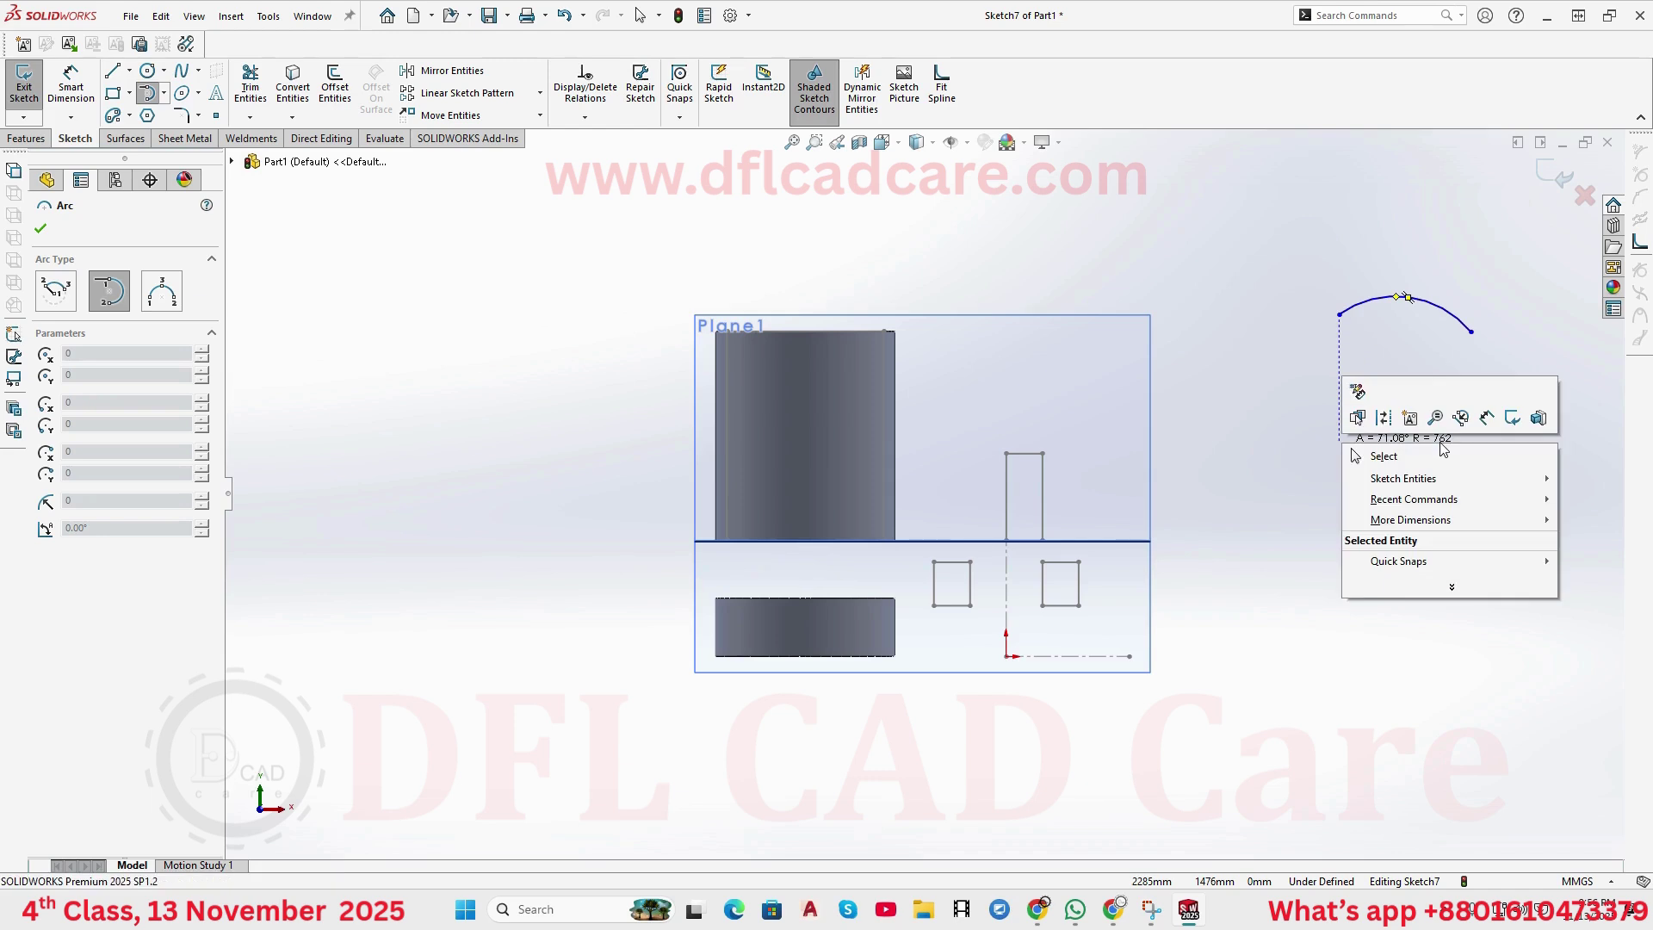
click(1351, 453)
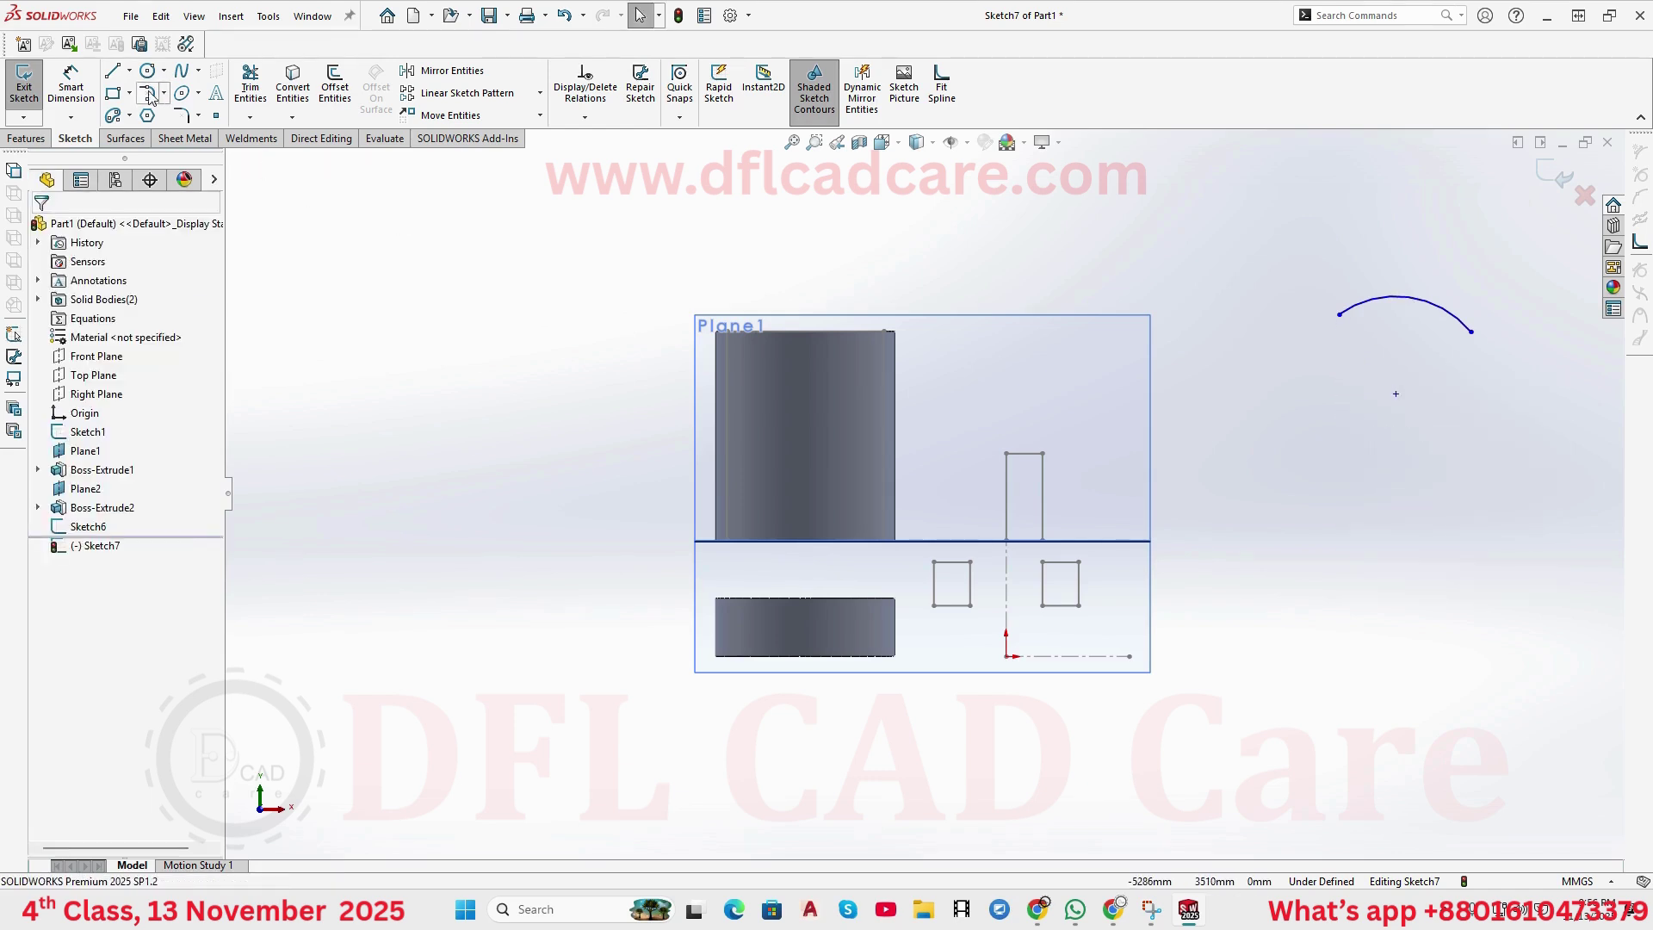
- Sketch a horizontal line about 3686 mm long below the centerpoint arc
click(112, 71)
scroll(933, 491, up, 3)
scroll(1359, 491, down, 3)
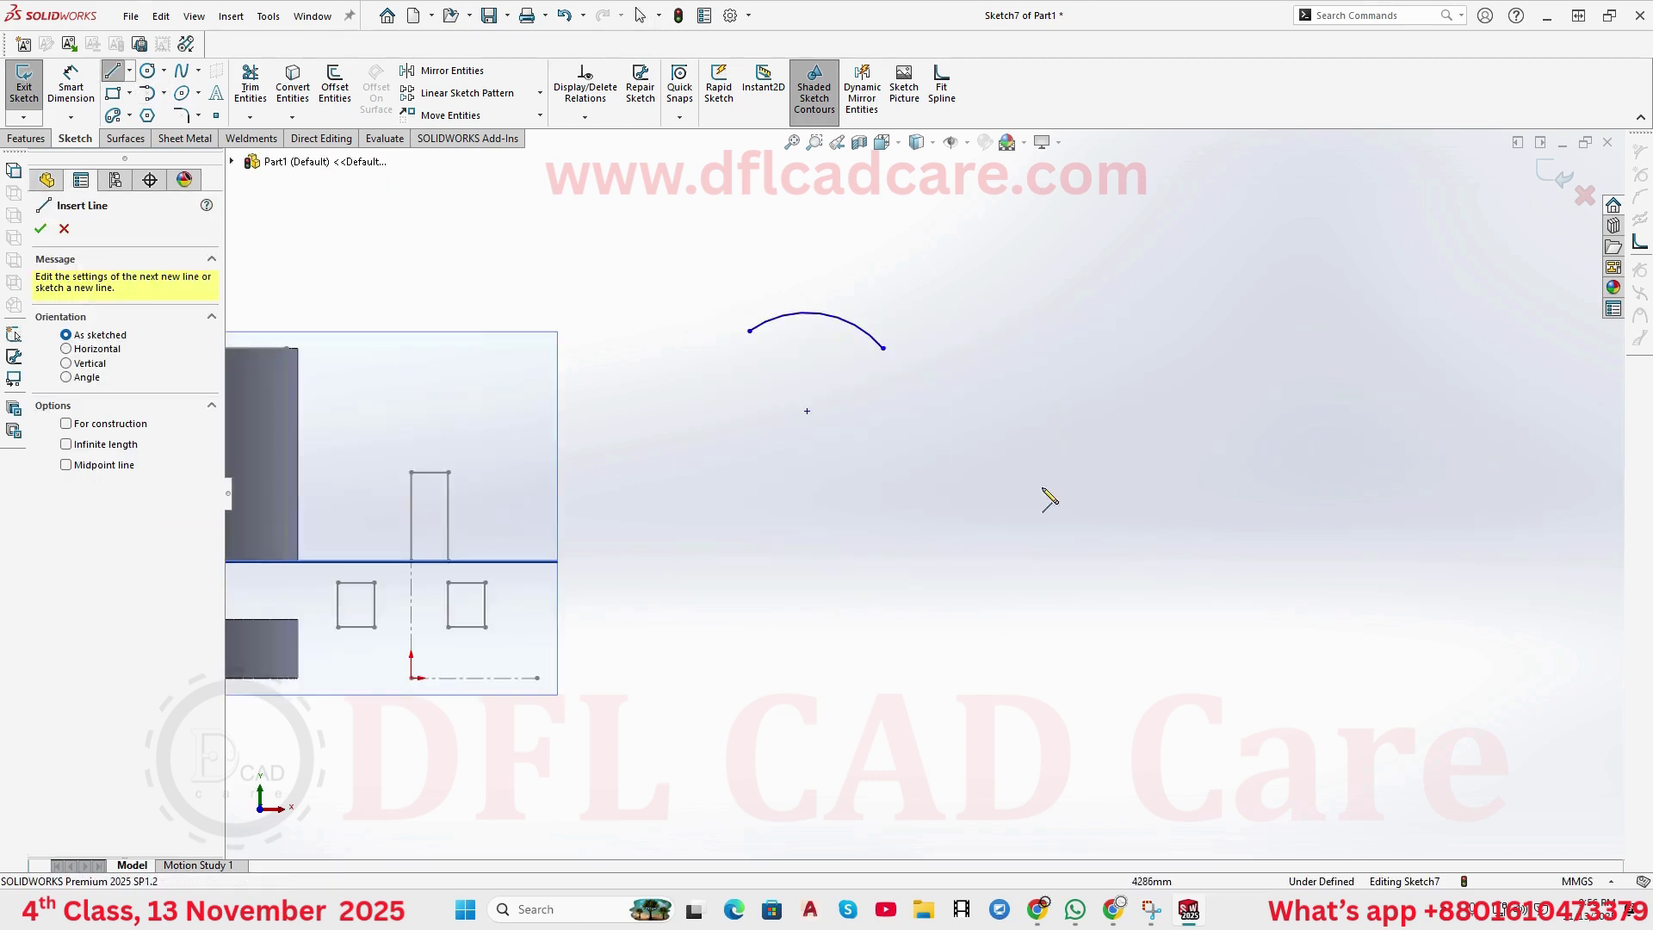
click(806, 497)
click(1358, 496)
right_click(1363, 504)
click(1395, 519)
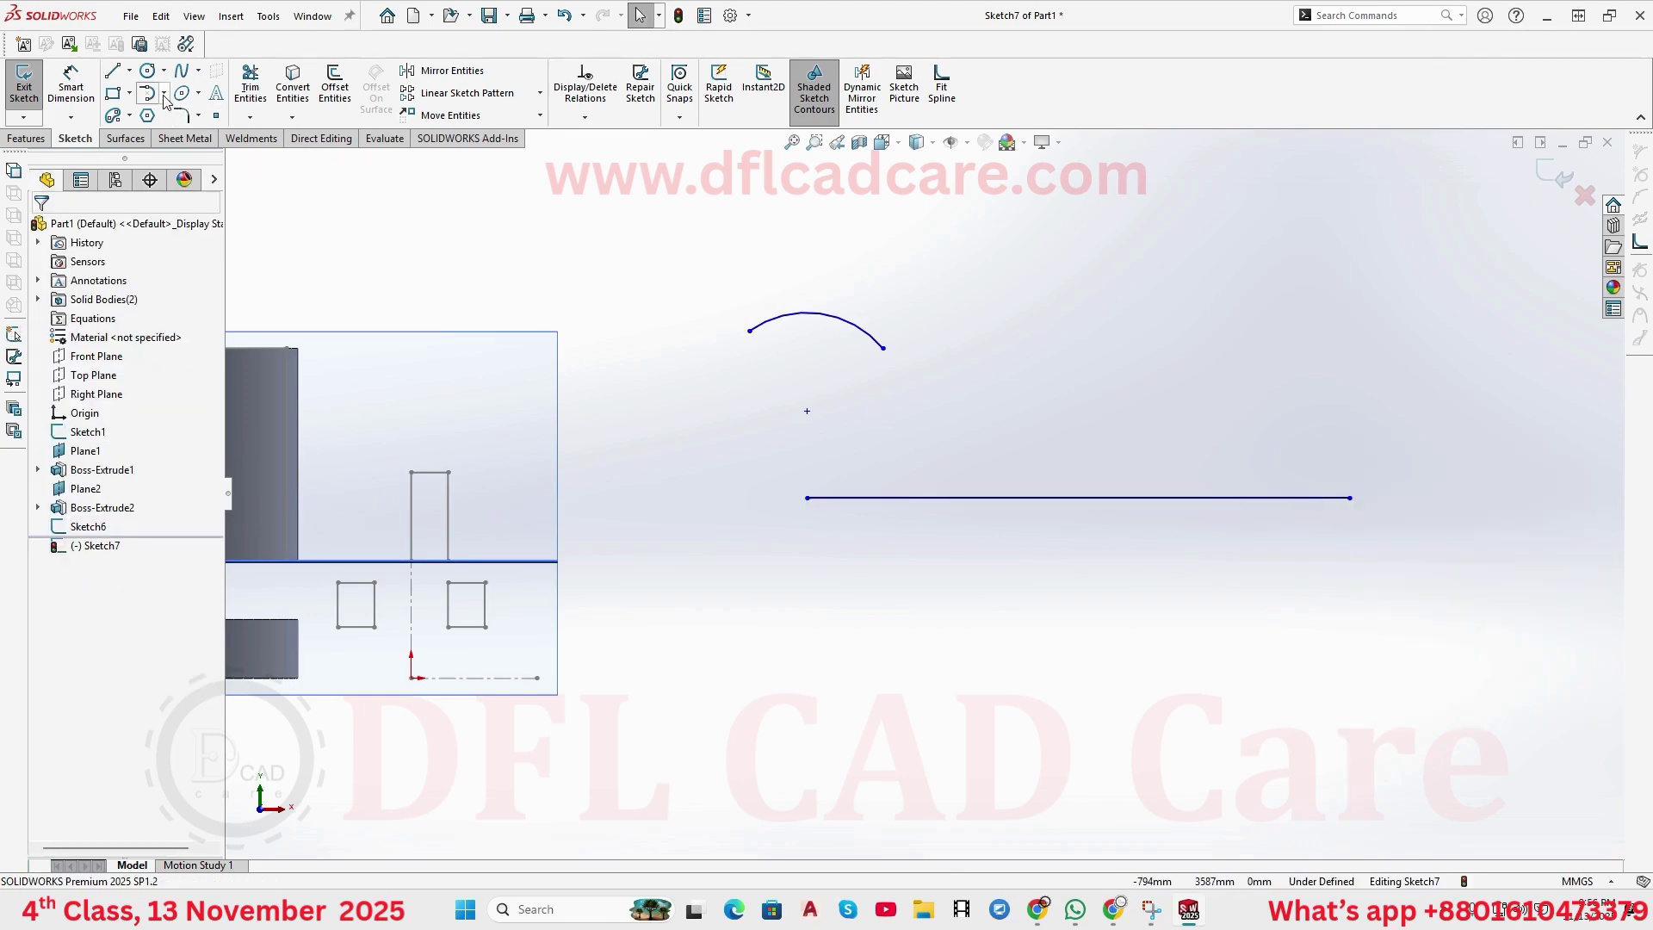
- Sketch a large tangent arc curling down from the horizontal line's left endpoint, and select the line to view its relations
click(148, 93)
click(807, 498)
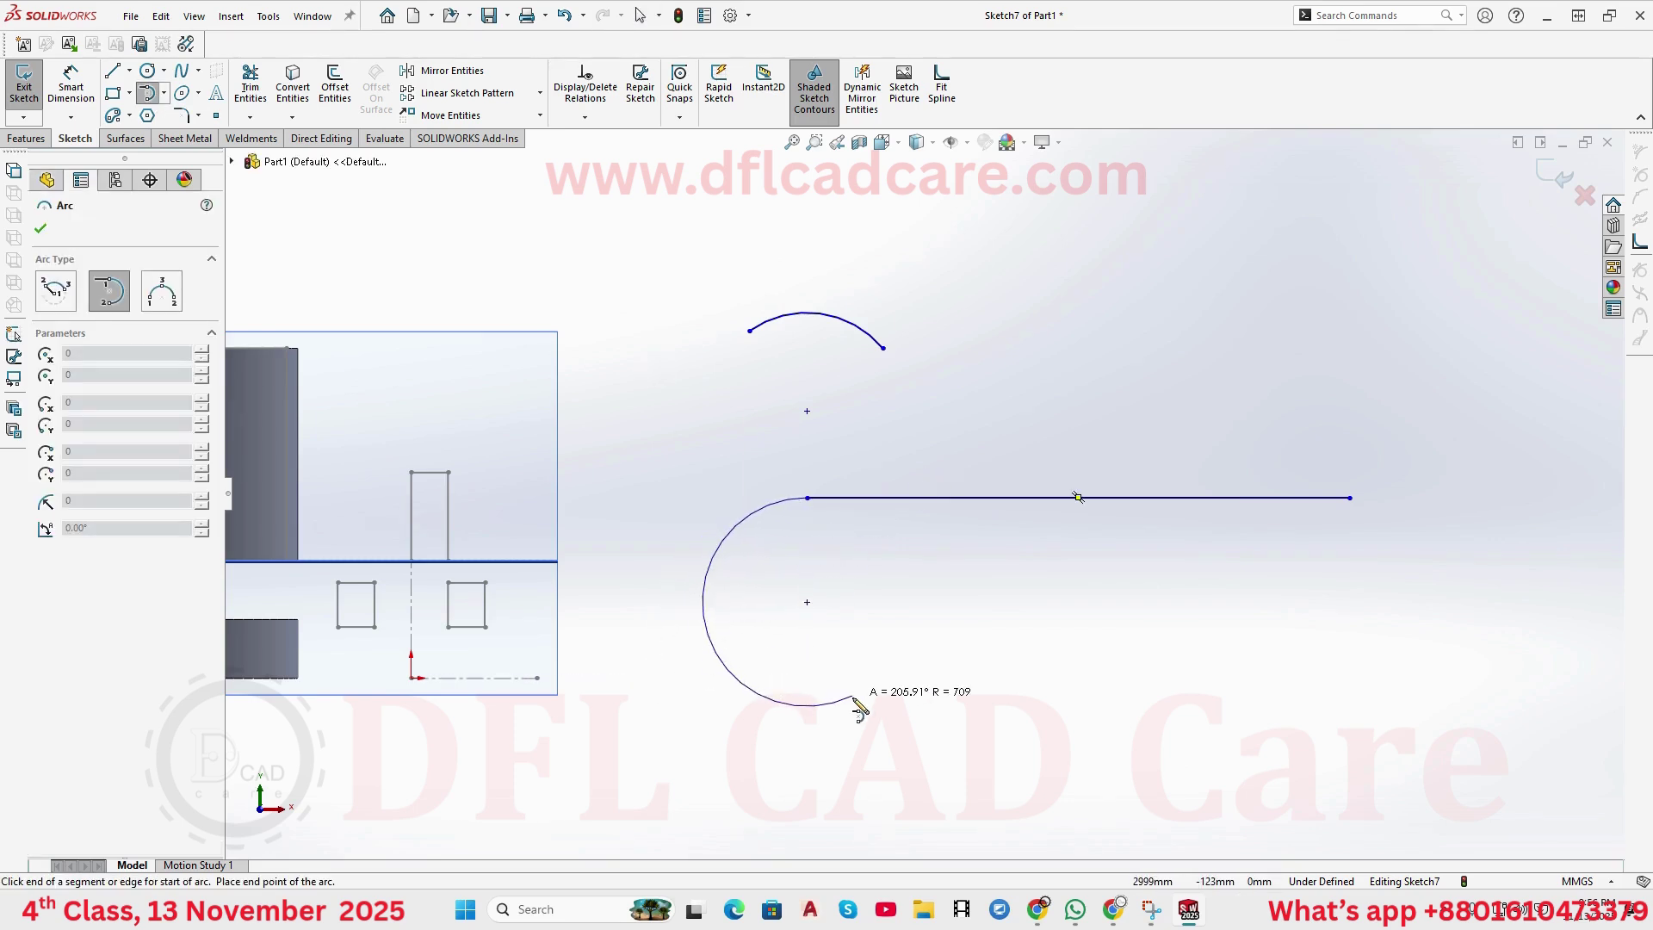
click(926, 703)
key(Escape)
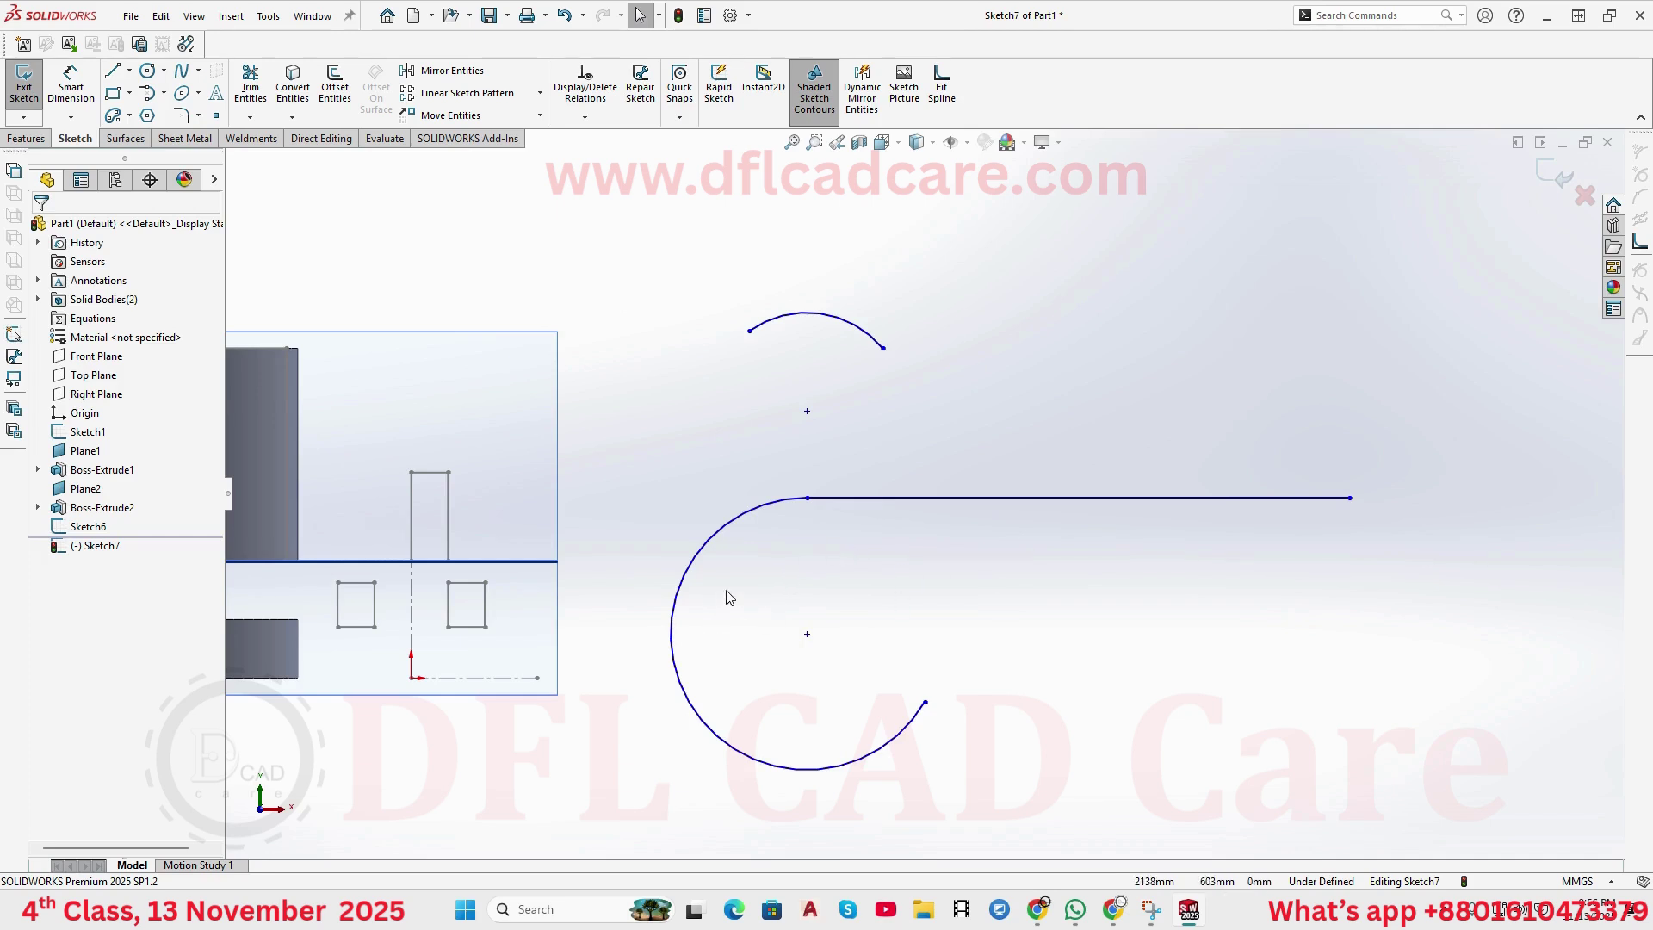
click(822, 497)
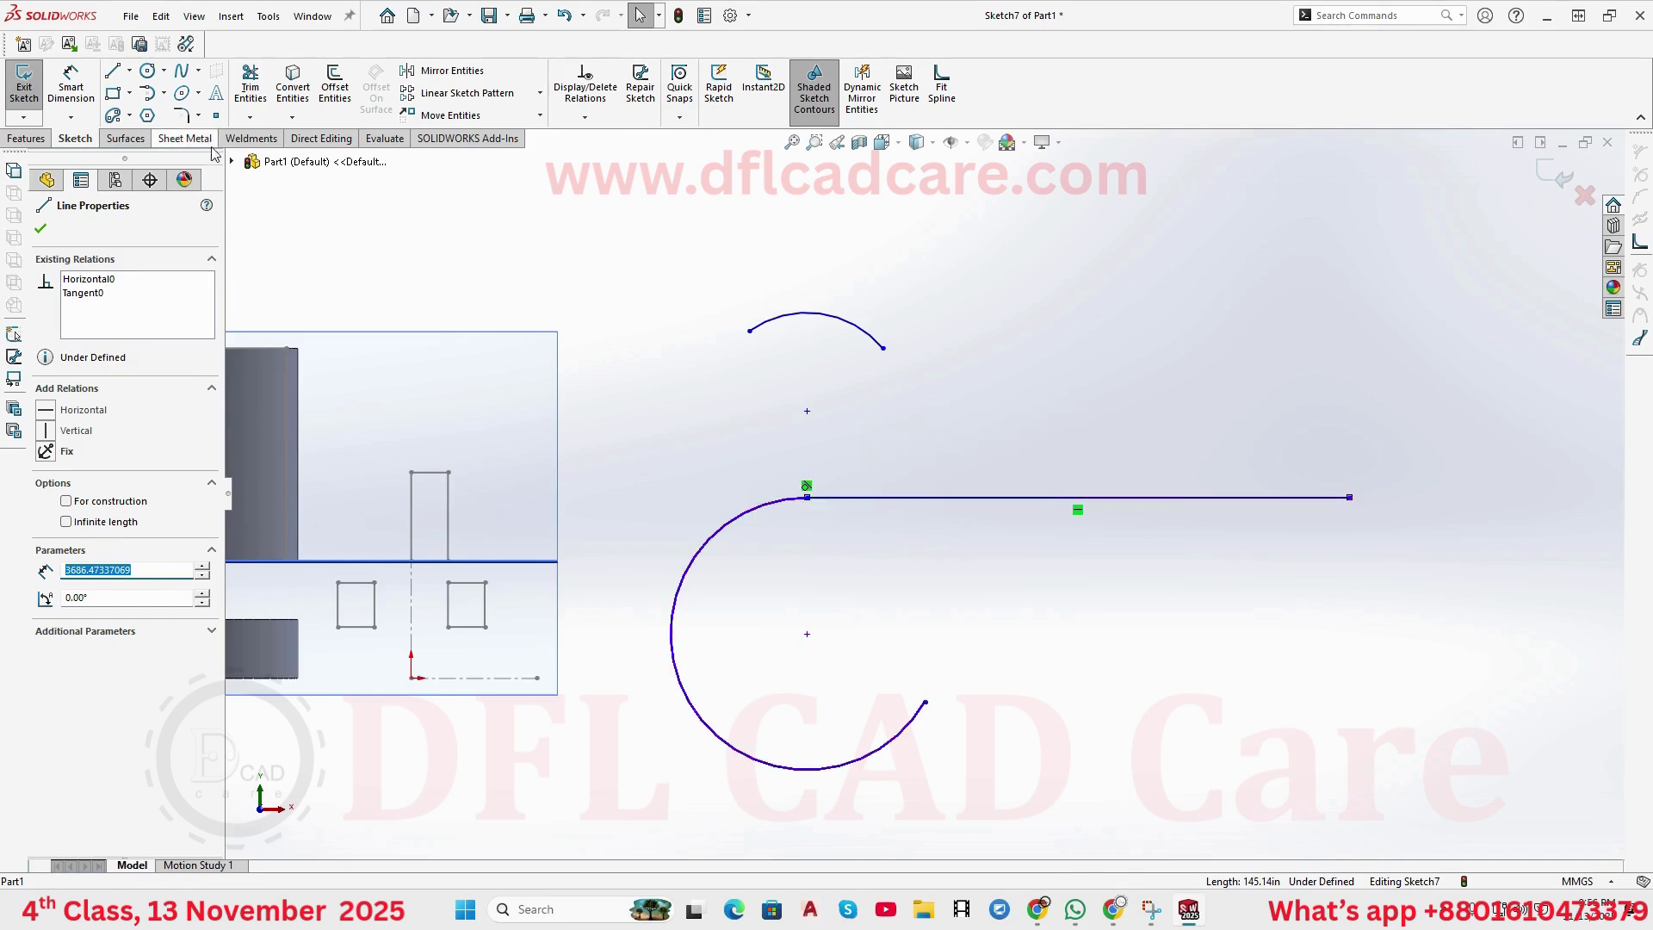
- Sketch a three-point arc from the large tangent arc's free end, bulging upward and ending to the right
click(164, 93)
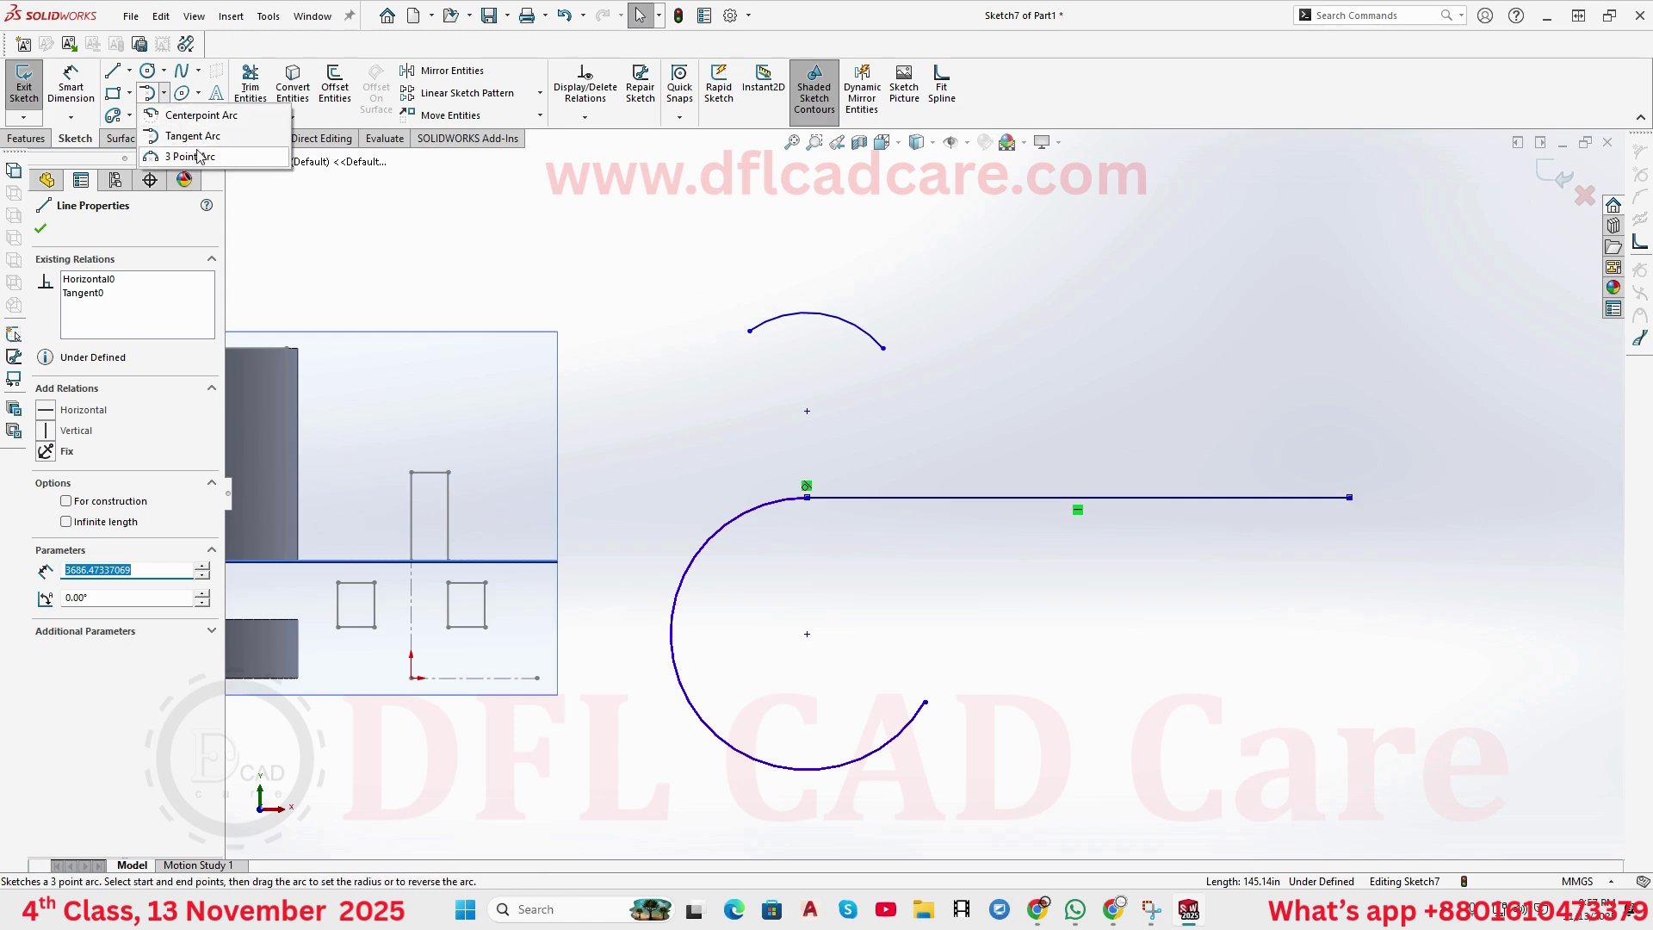
click(482, 293)
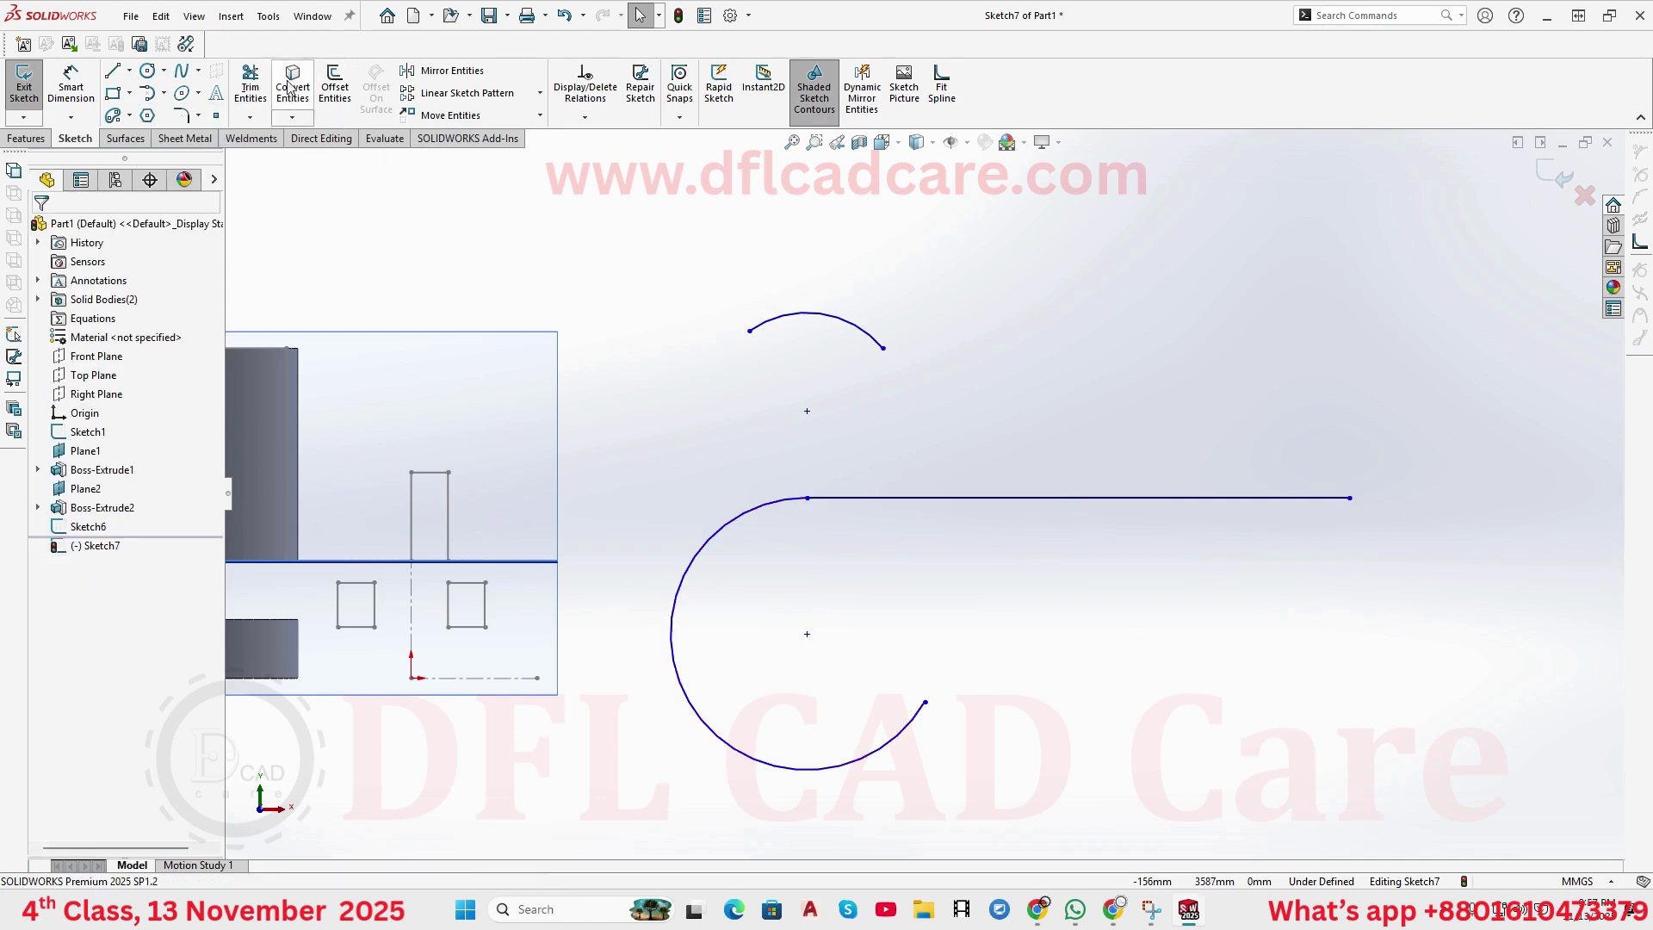
click(164, 93)
click(176, 155)
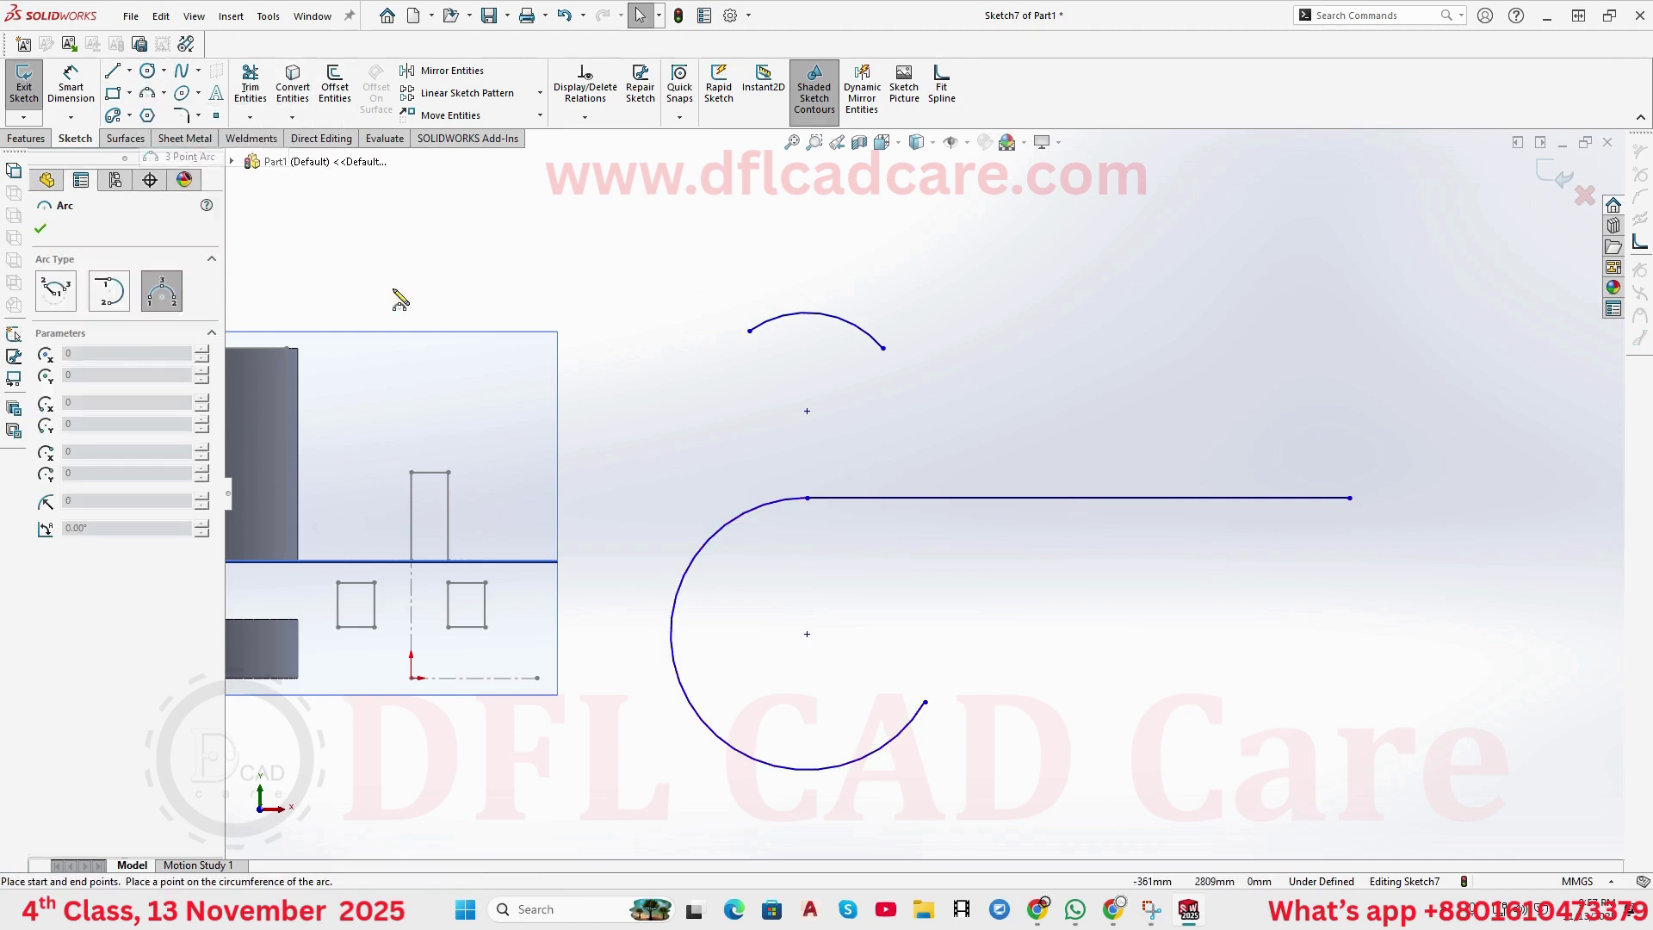
click(924, 701)
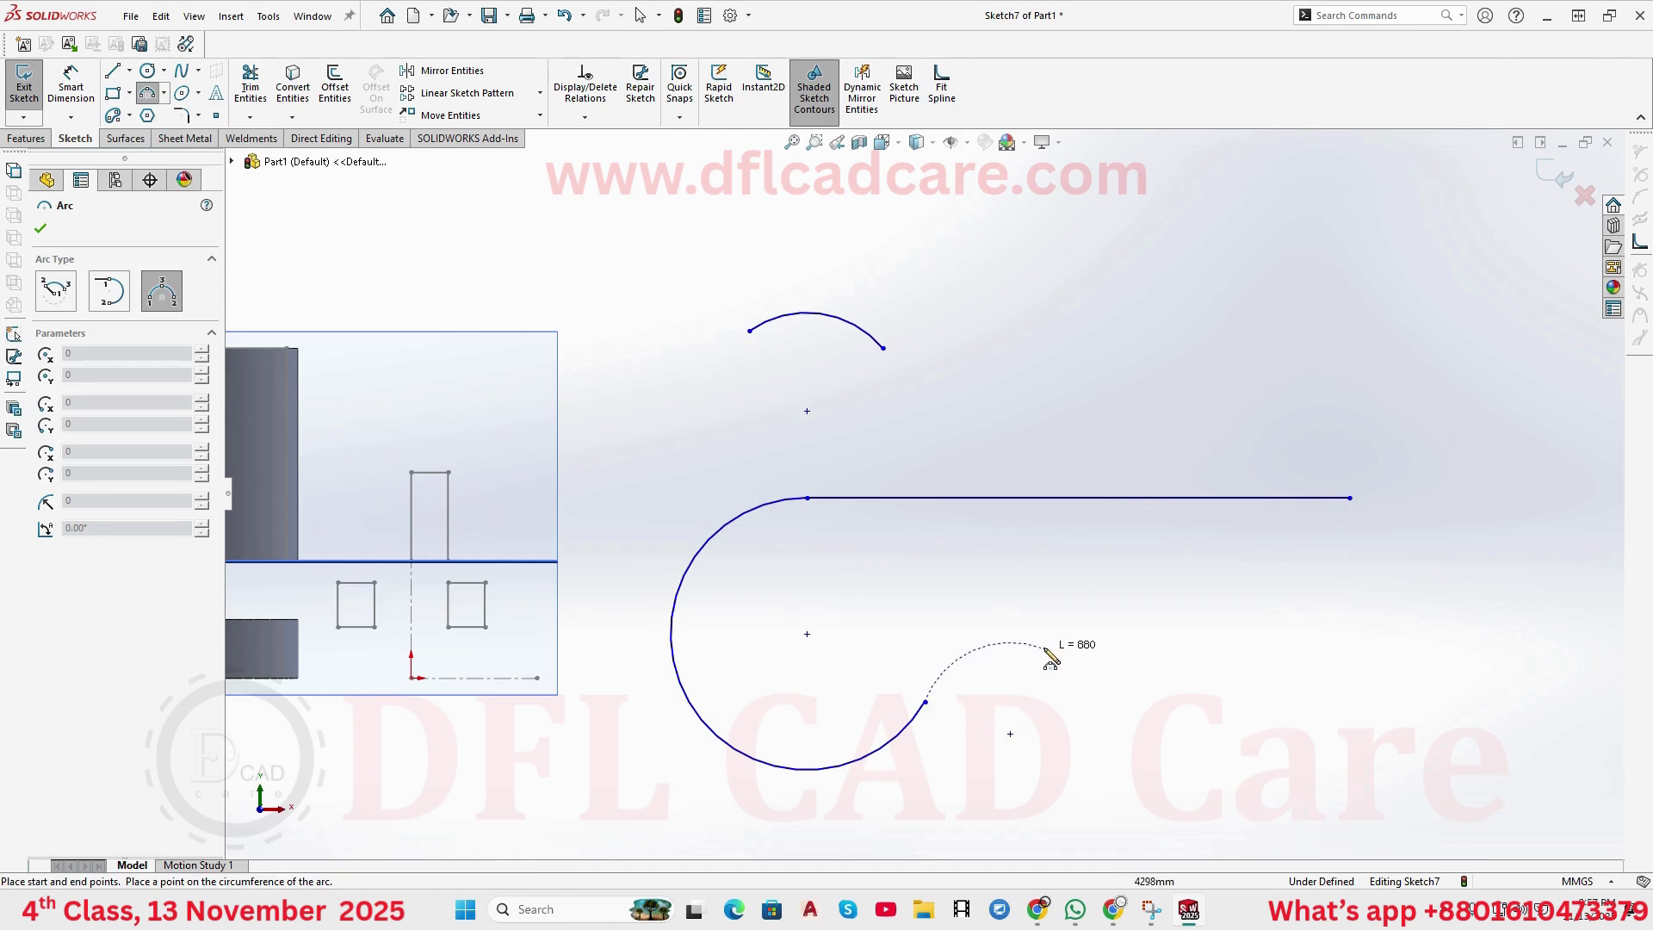
click(1090, 622)
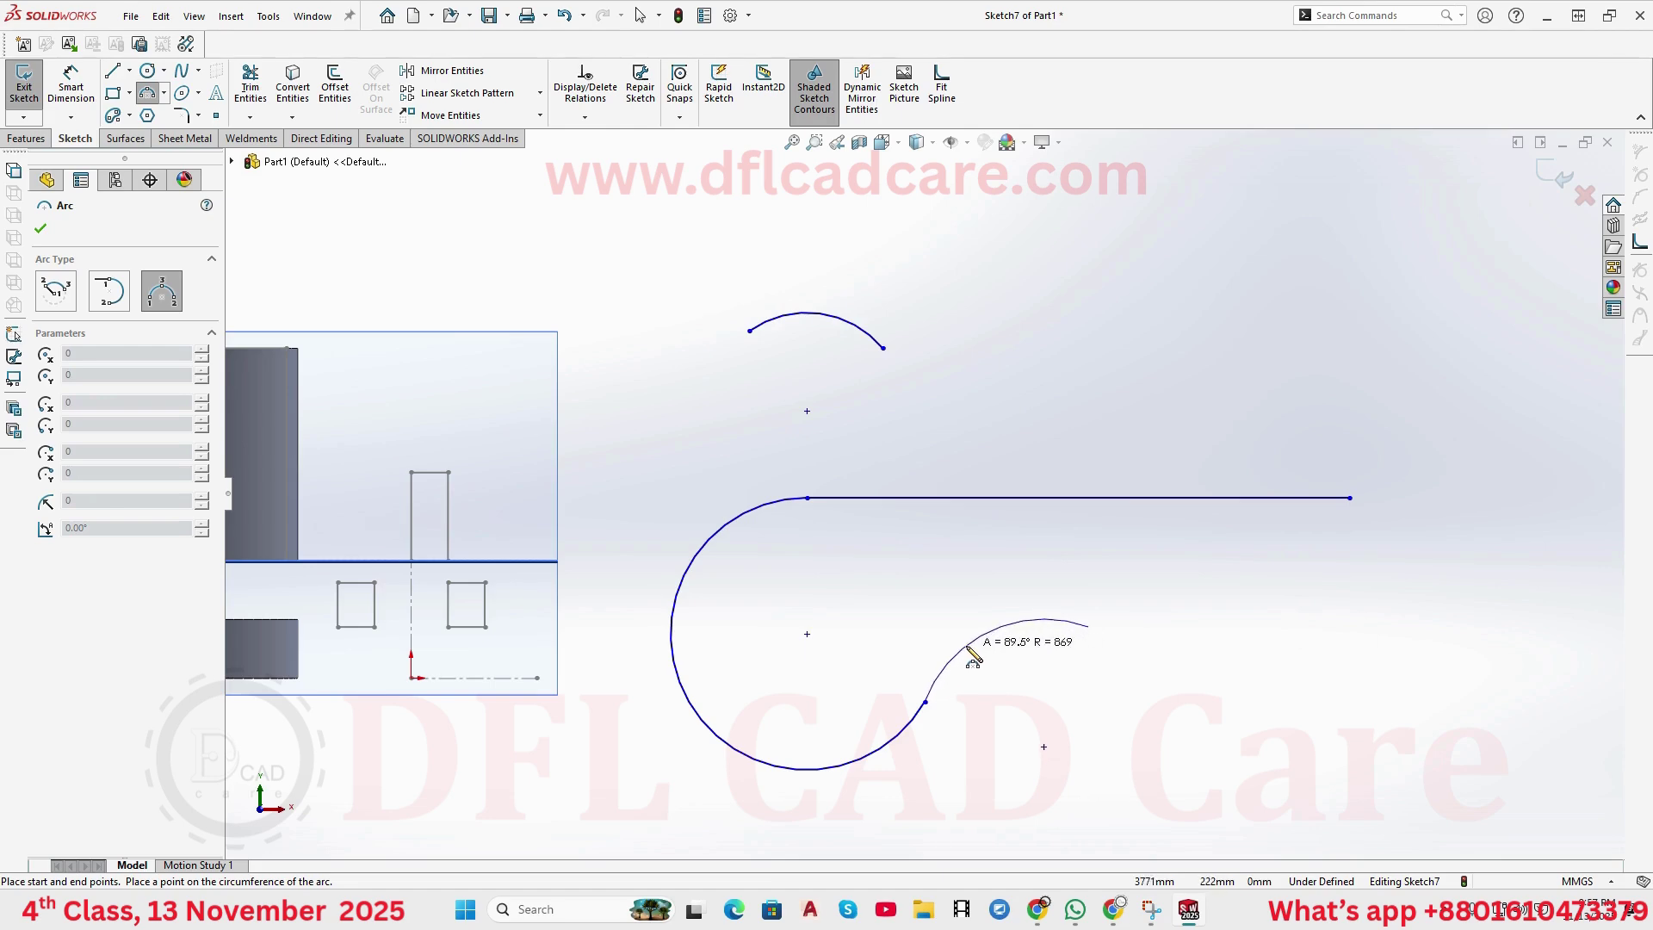
click(988, 623)
right_click(1000, 620)
click(1046, 628)
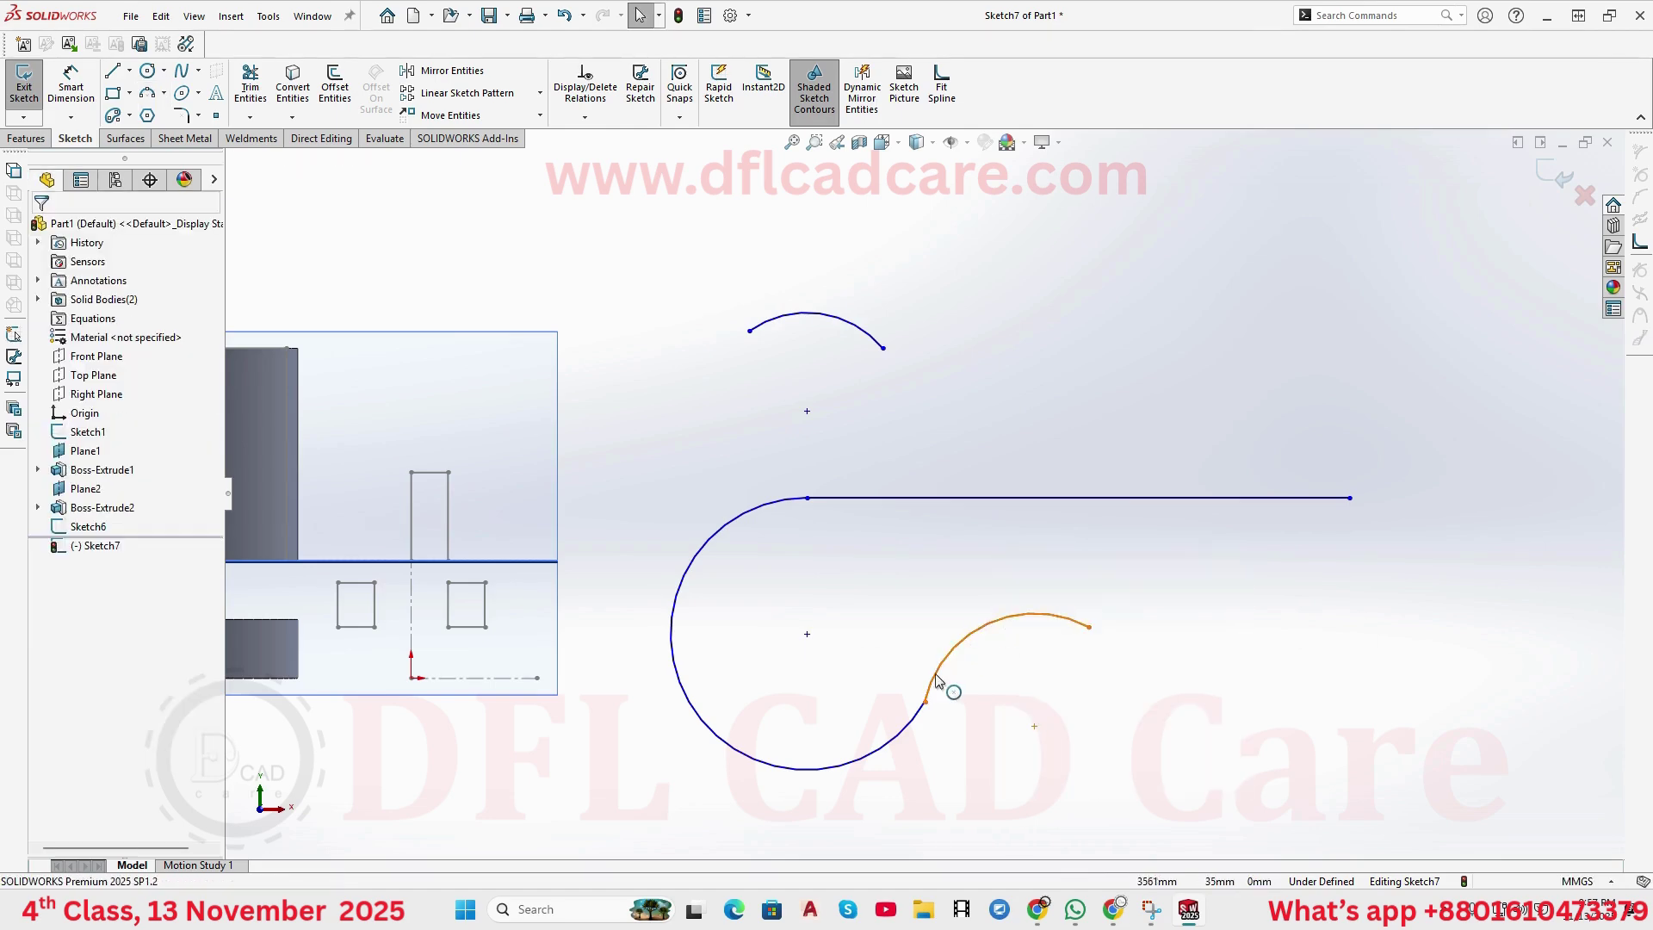
- Try reshaping the large tangent arc by moving its geometry, and undo the change
click(946, 689)
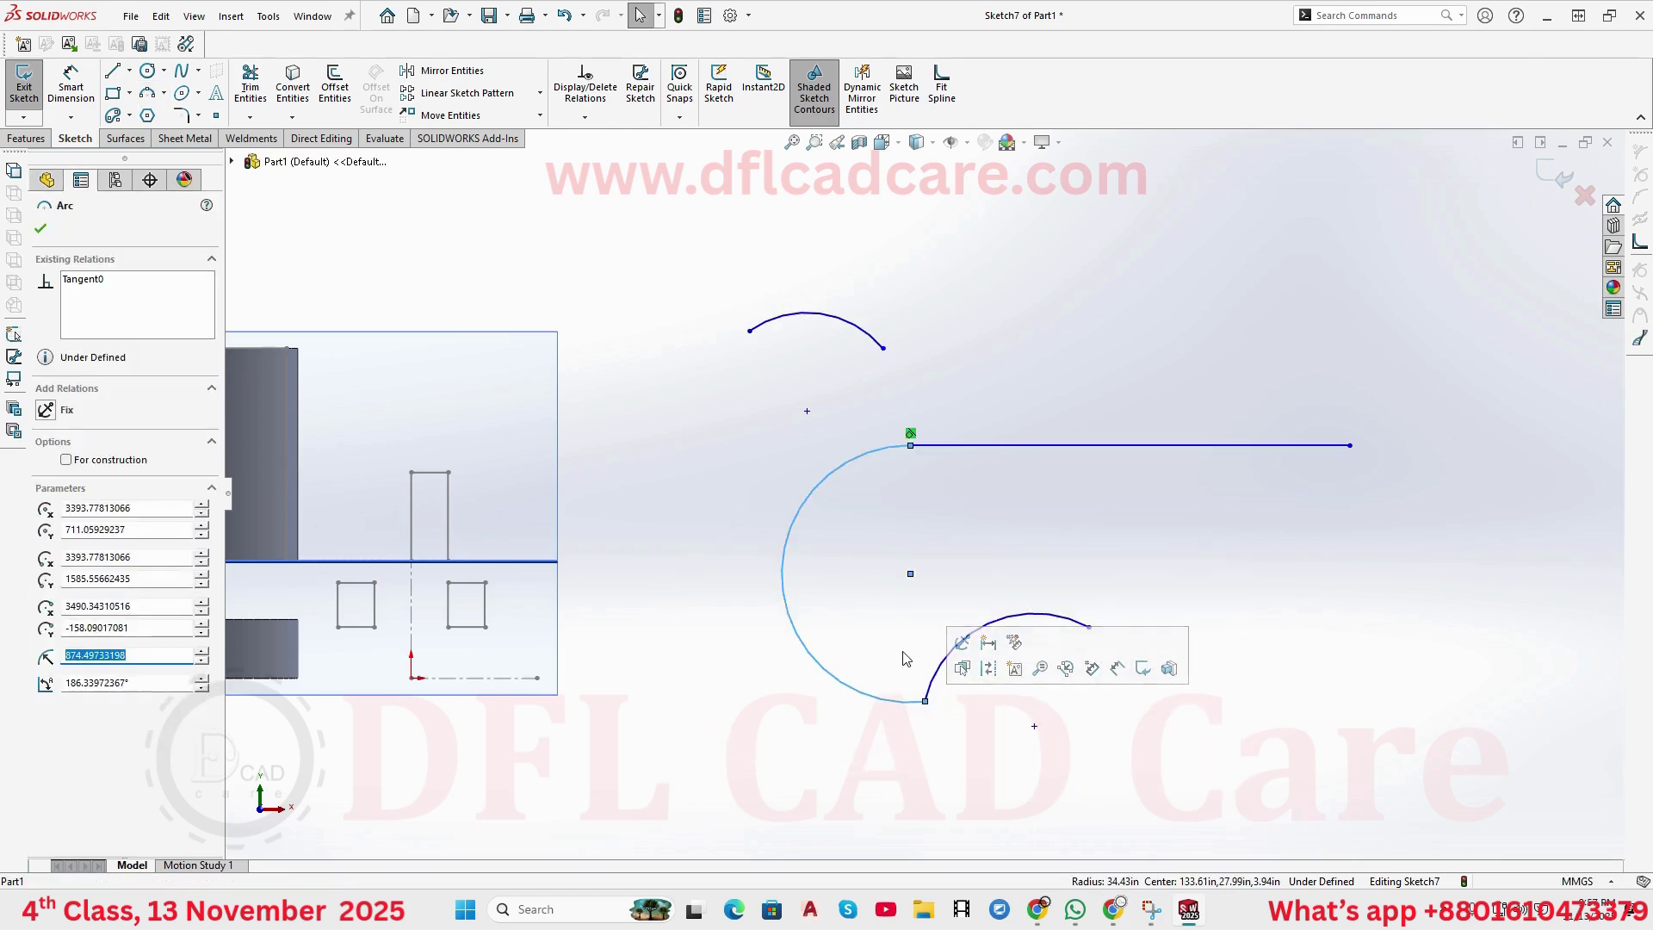
click(888, 600)
drag(910, 574, 807, 634)
click(1076, 710)
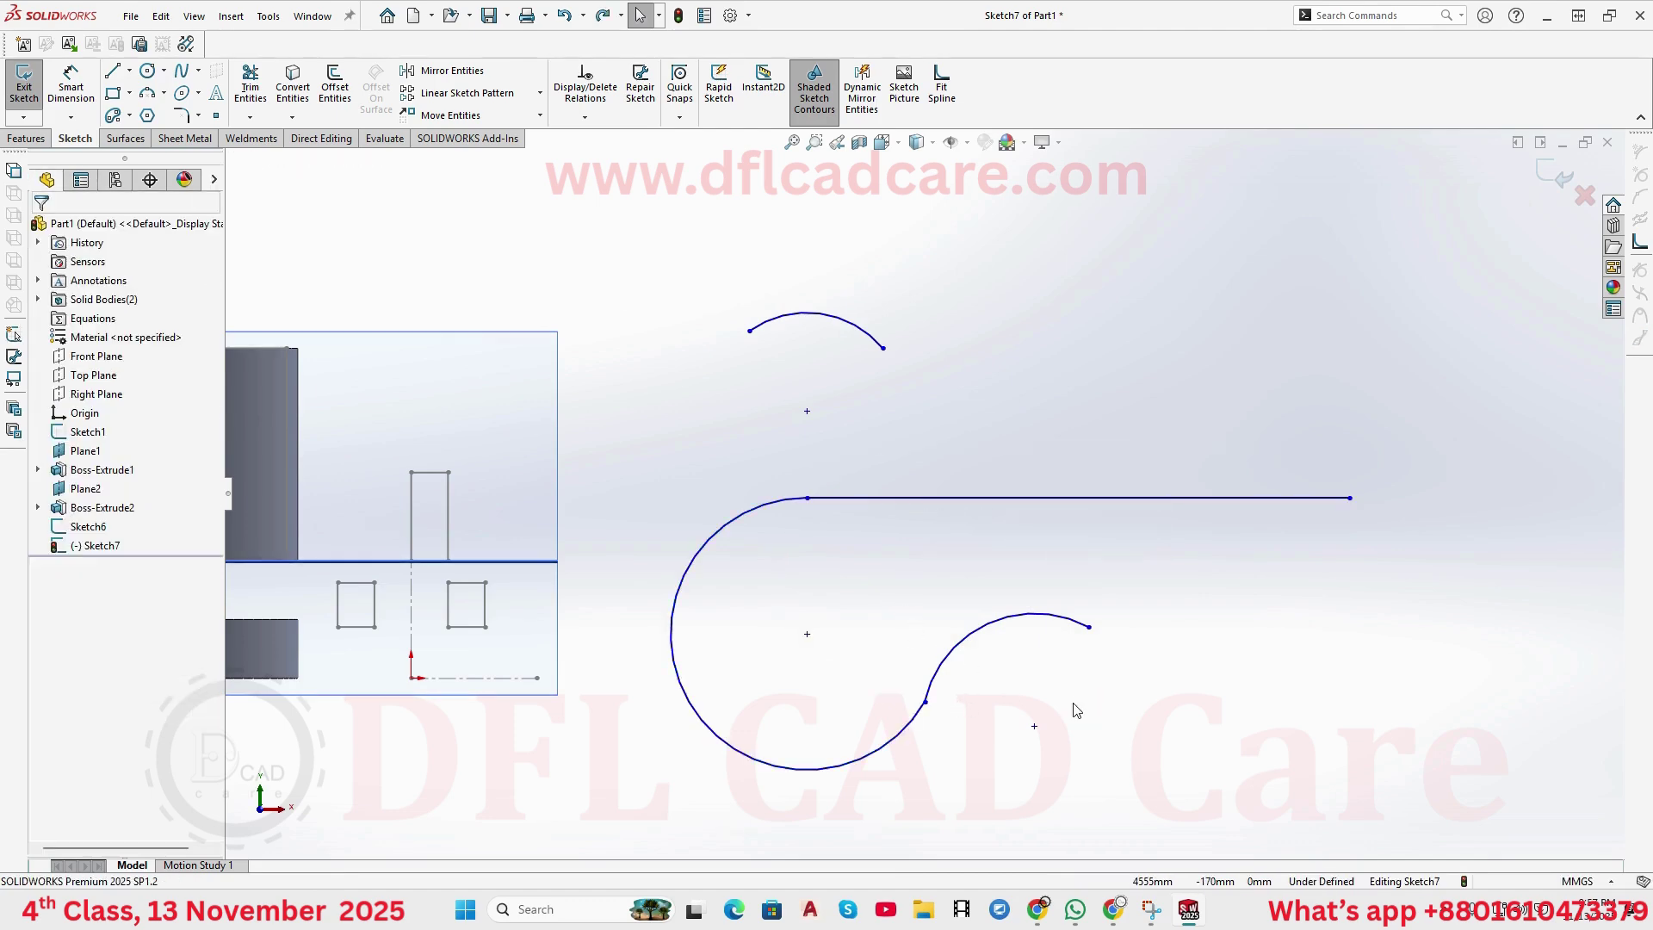
- Make the two connected arcs tangent at their shared point and move that point to about X 2583, Y 99 mm
click(927, 703)
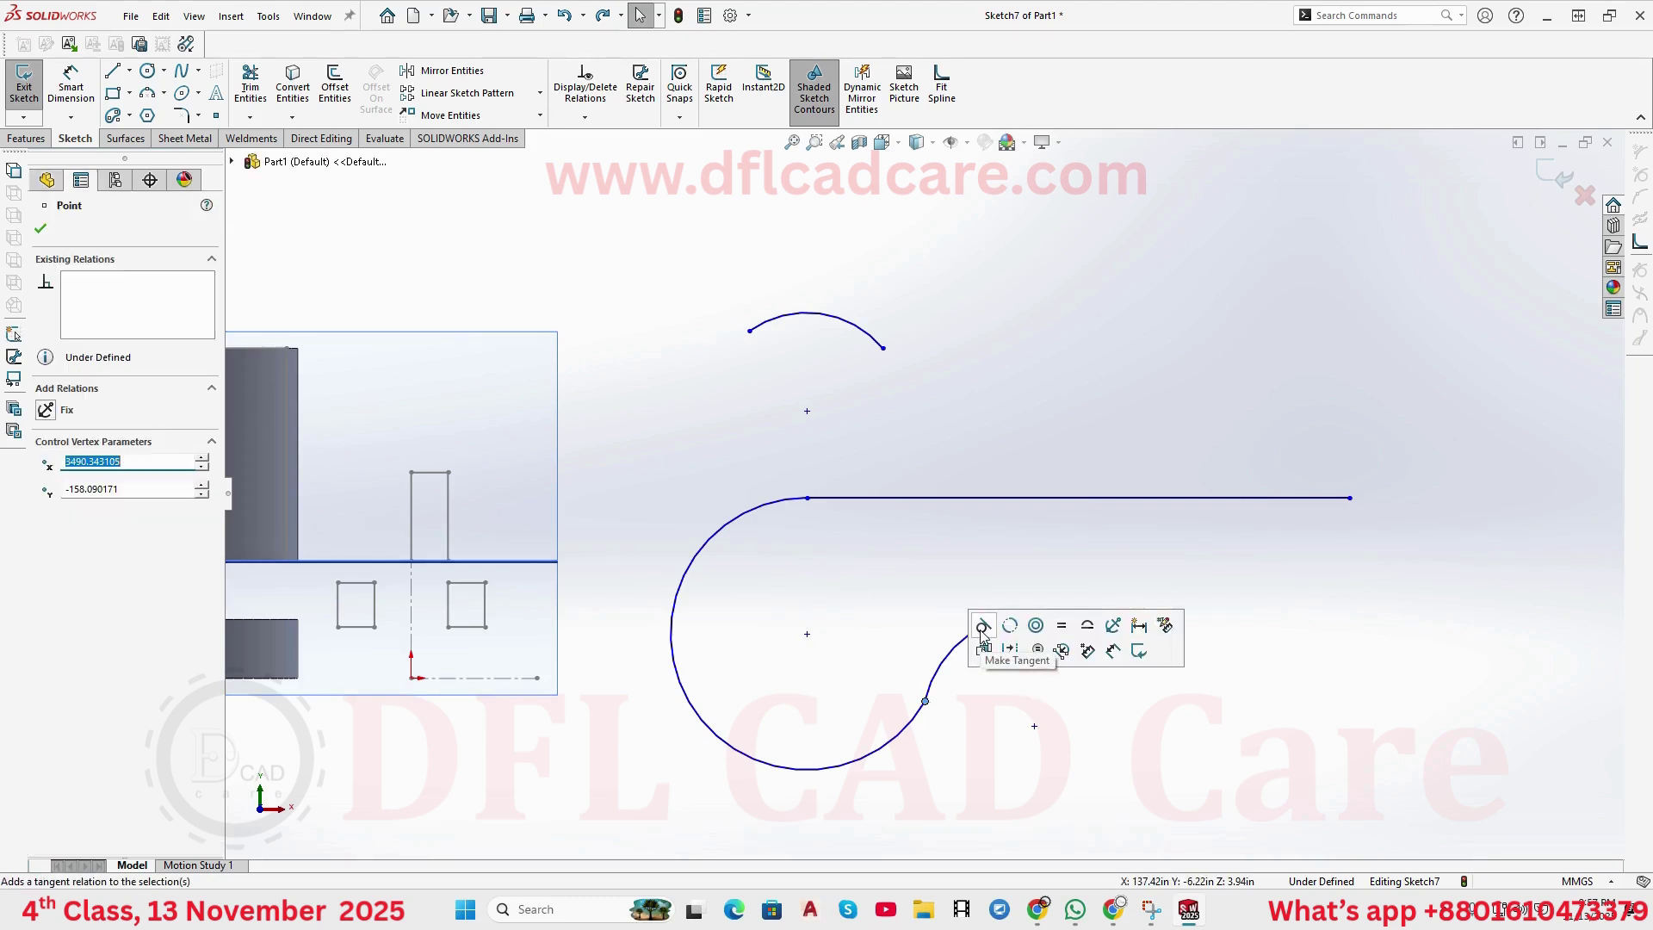
click(981, 626)
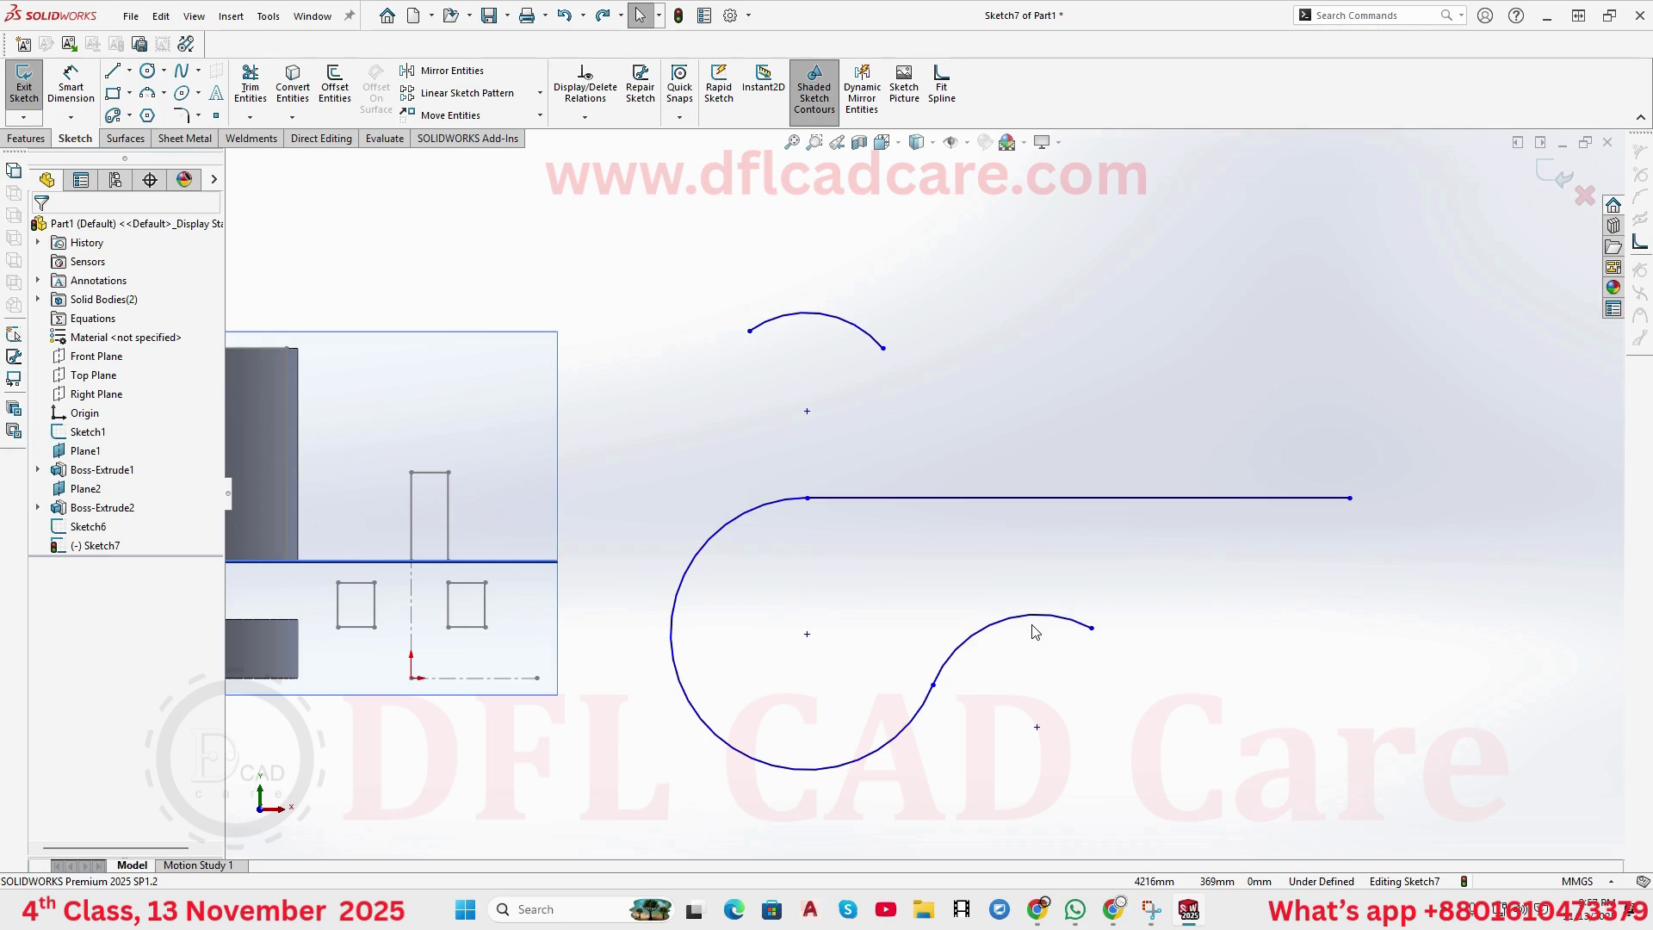
mouse_move(936, 686)
mouse_down()
mouse_move(855, 737)
mouse_move(791, 665)
mouse_up()
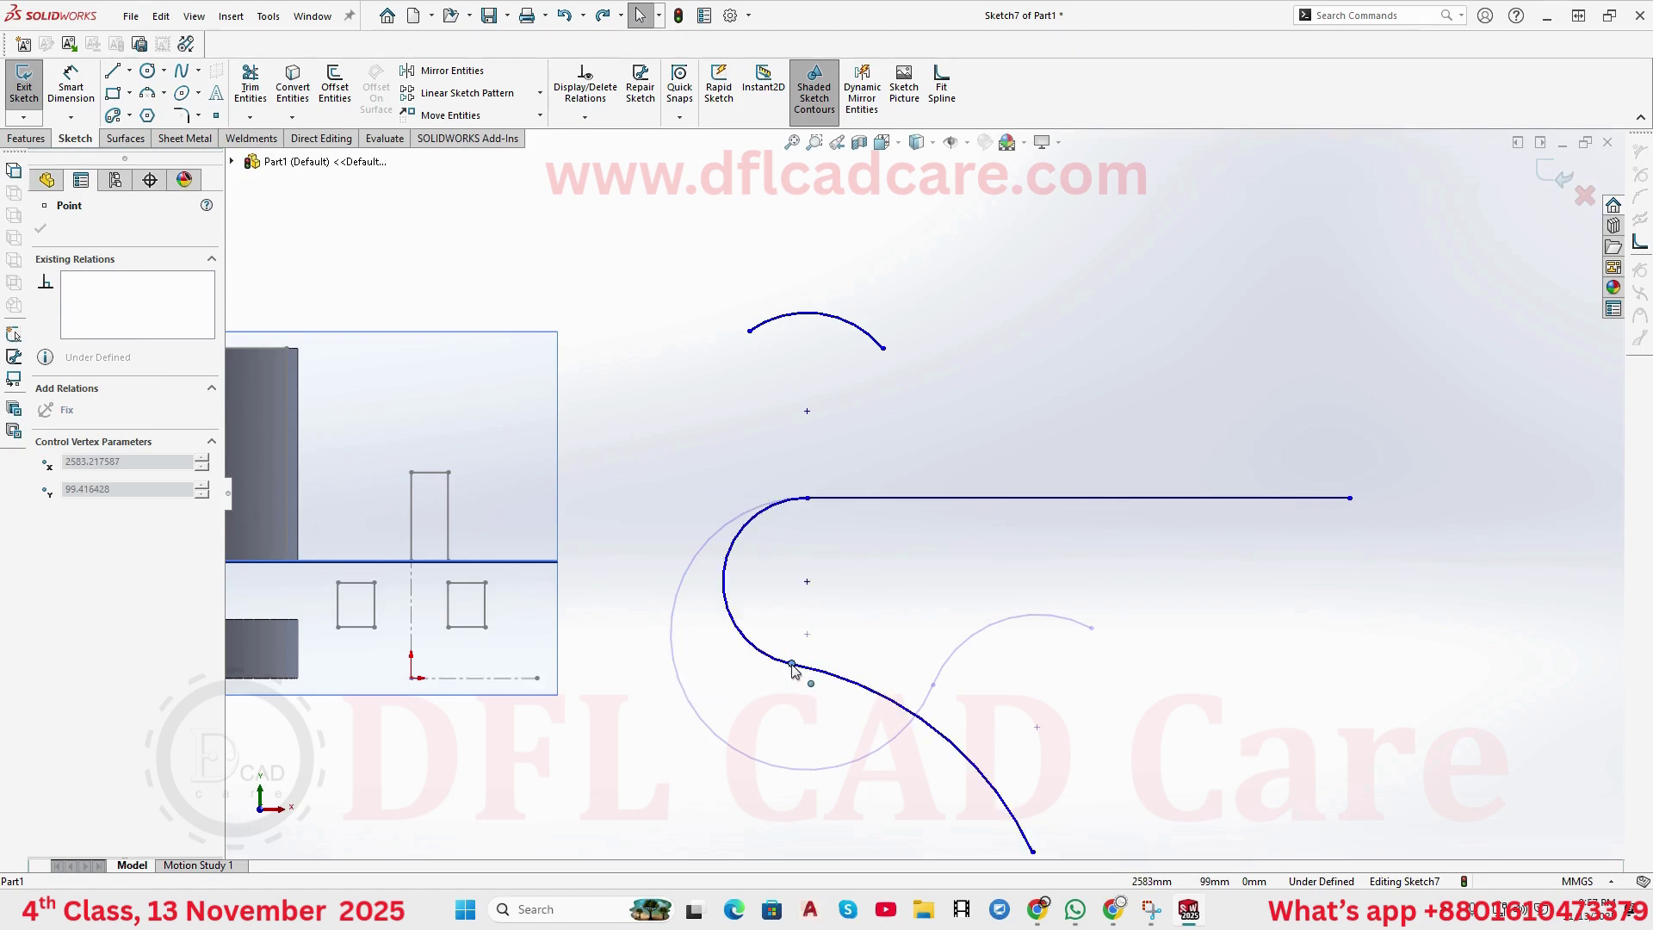
click(830, 701)
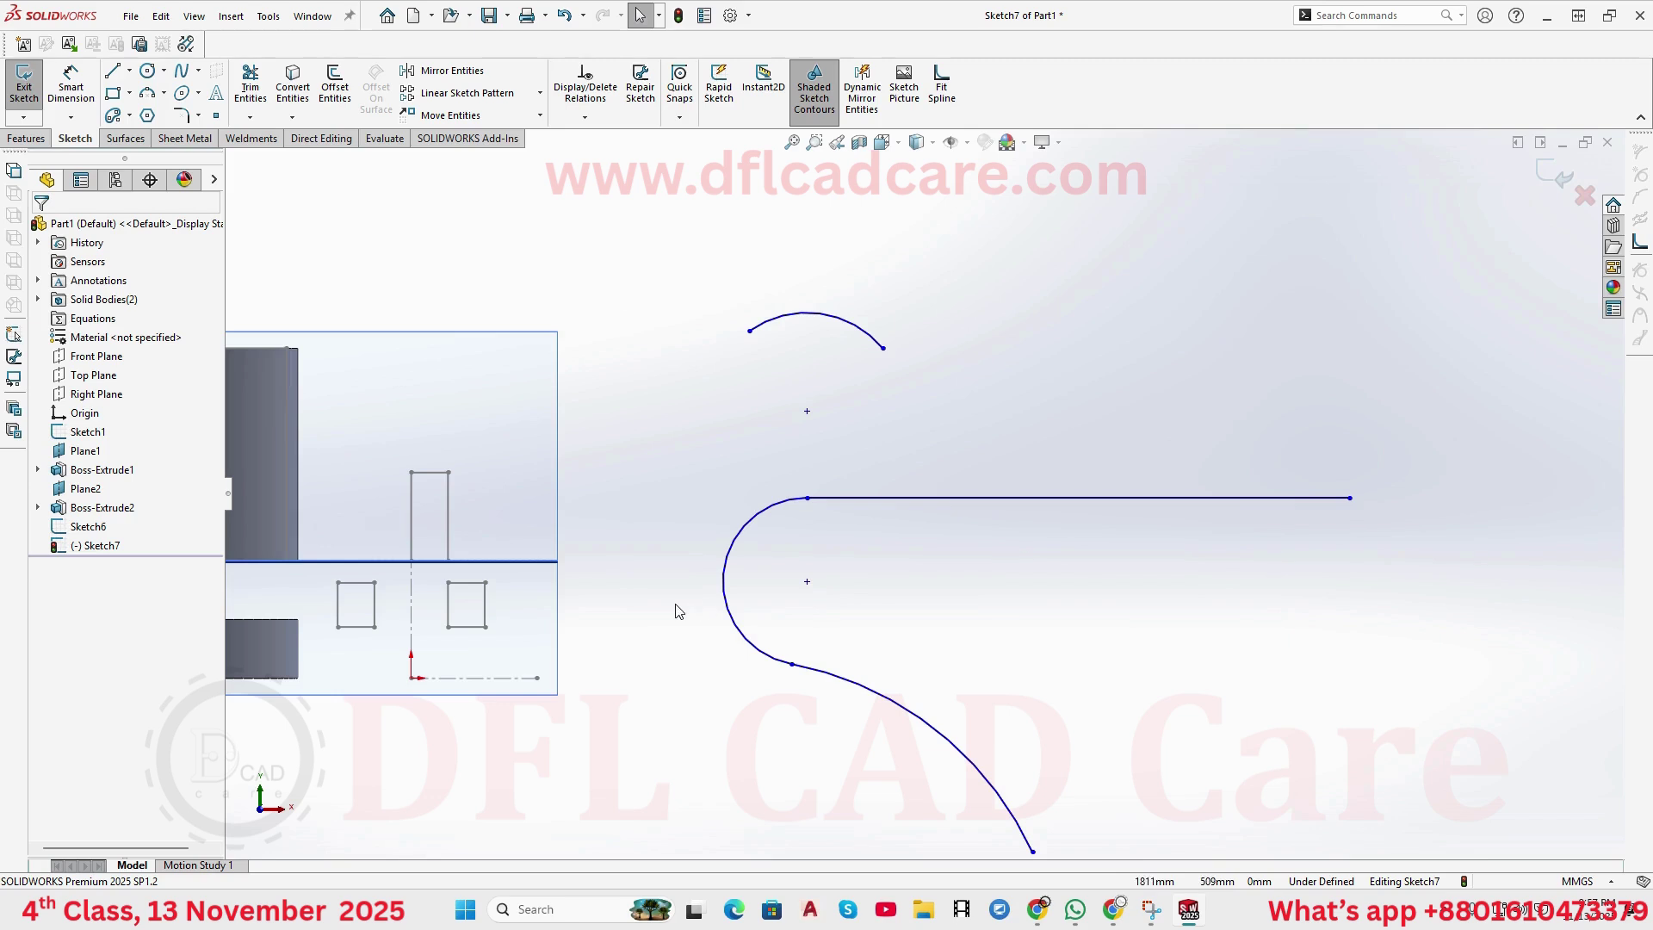
- Sketch a line from the point shared by the two tangent arcs, sloping slightly down to the right
click(112, 71)
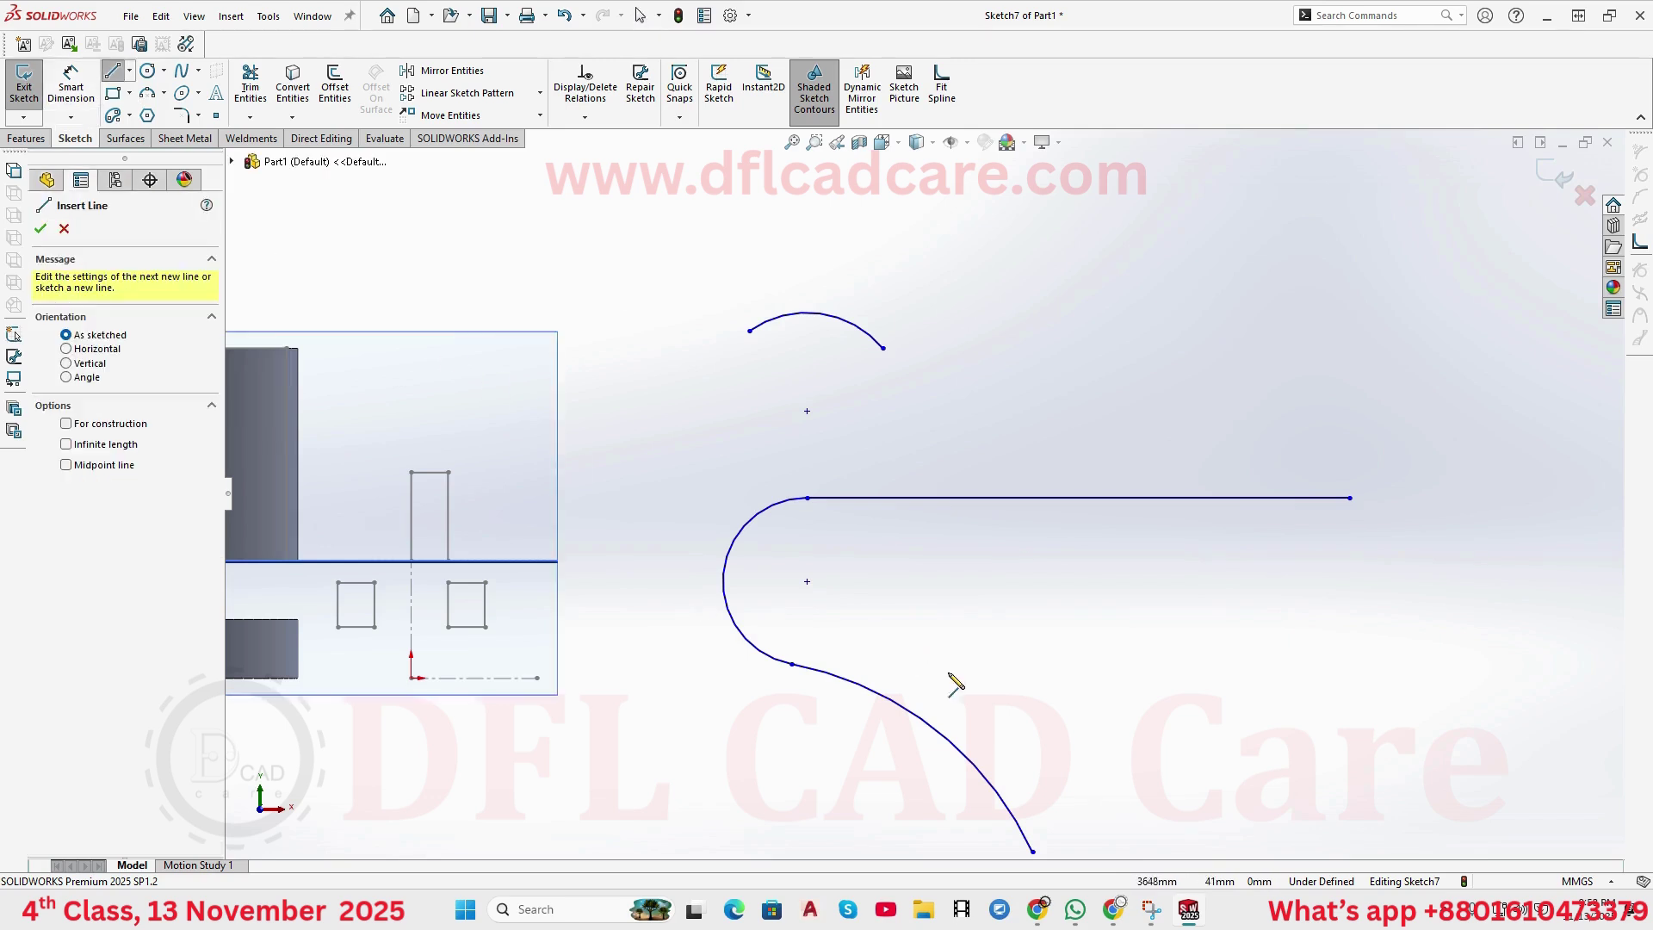
click(792, 664)
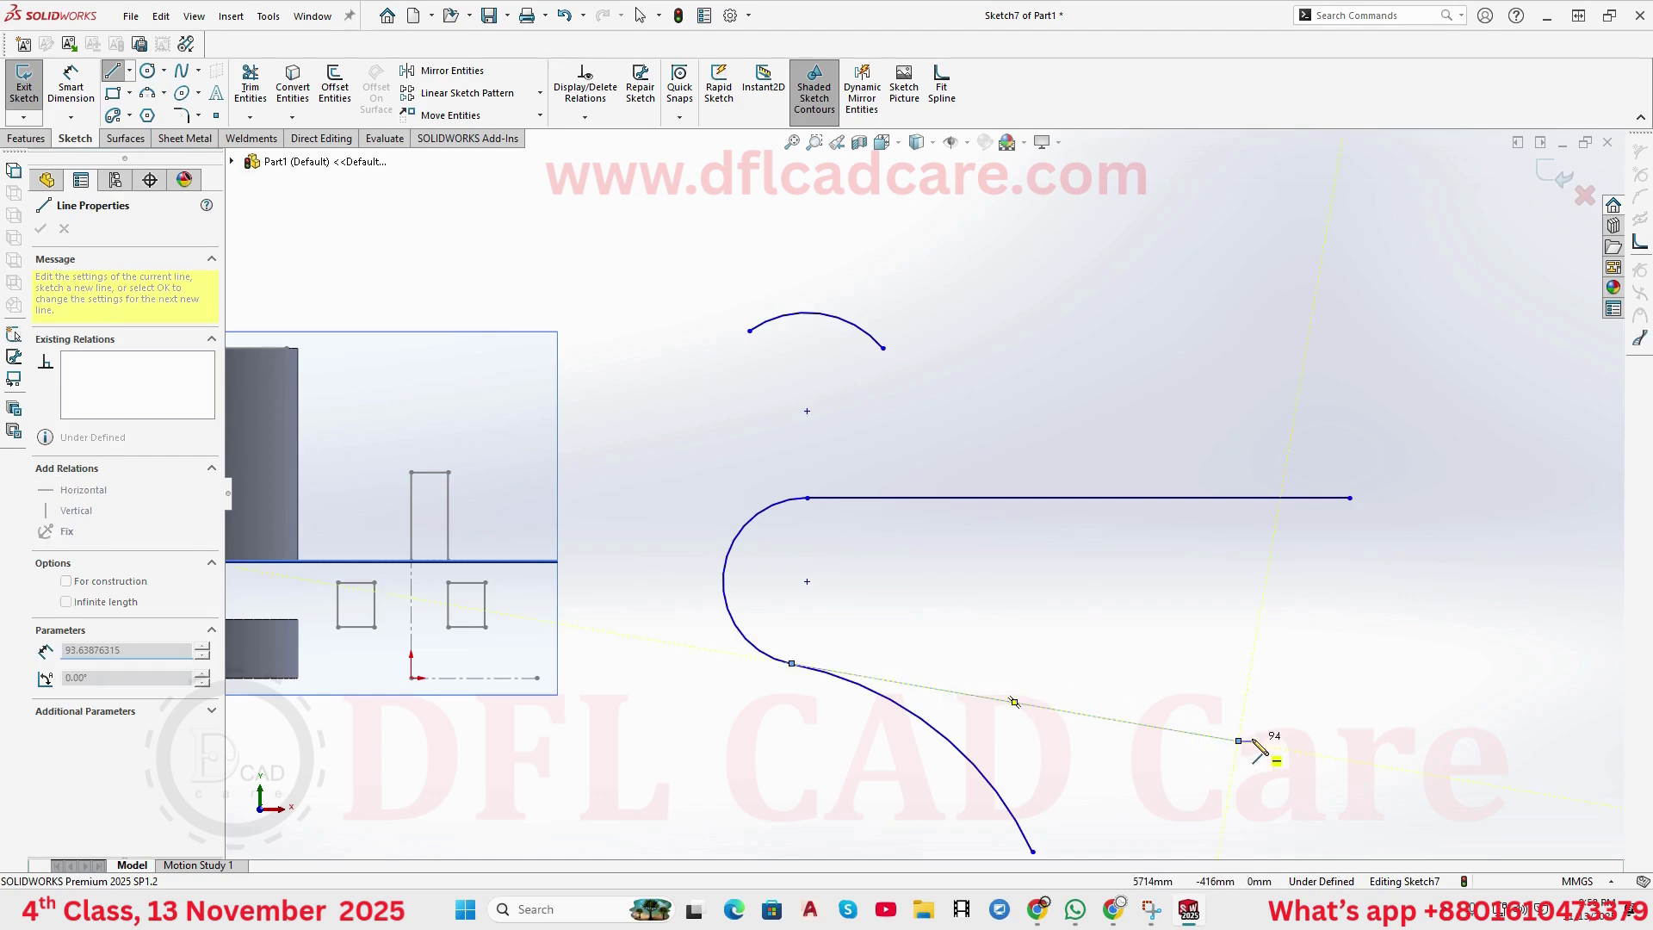
right_click(1240, 740)
click(1320, 747)
key(Escape)
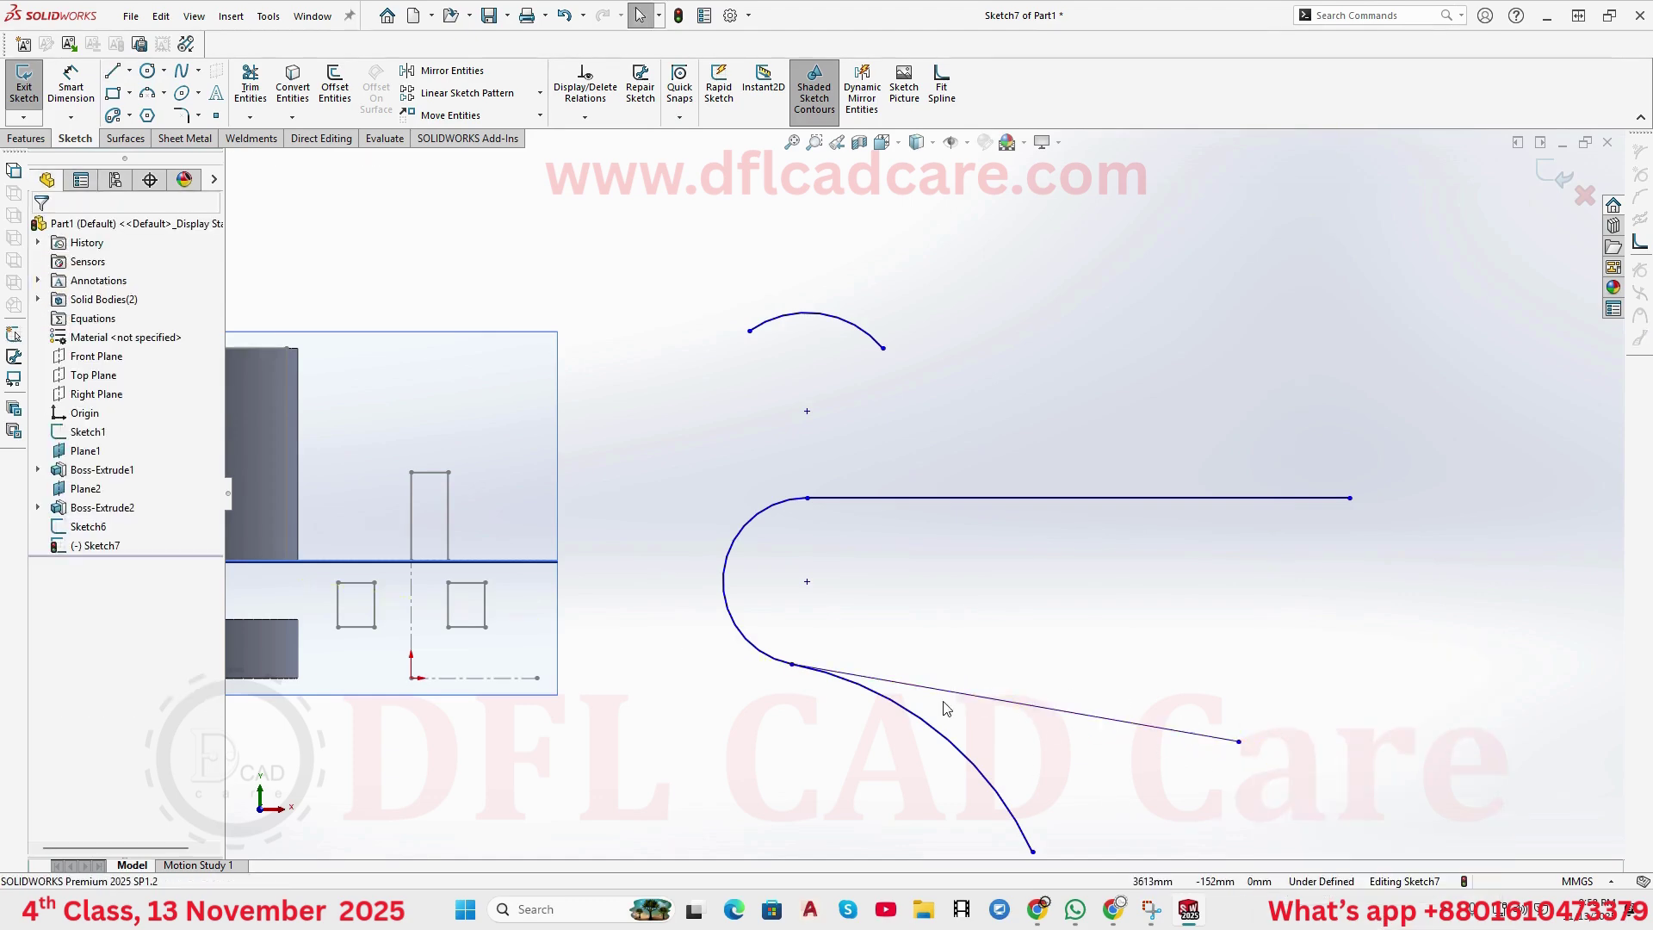
- Add a tangent relation between the sloping line and the lower three-point arc
click(950, 699)
ctrl+click(915, 715)
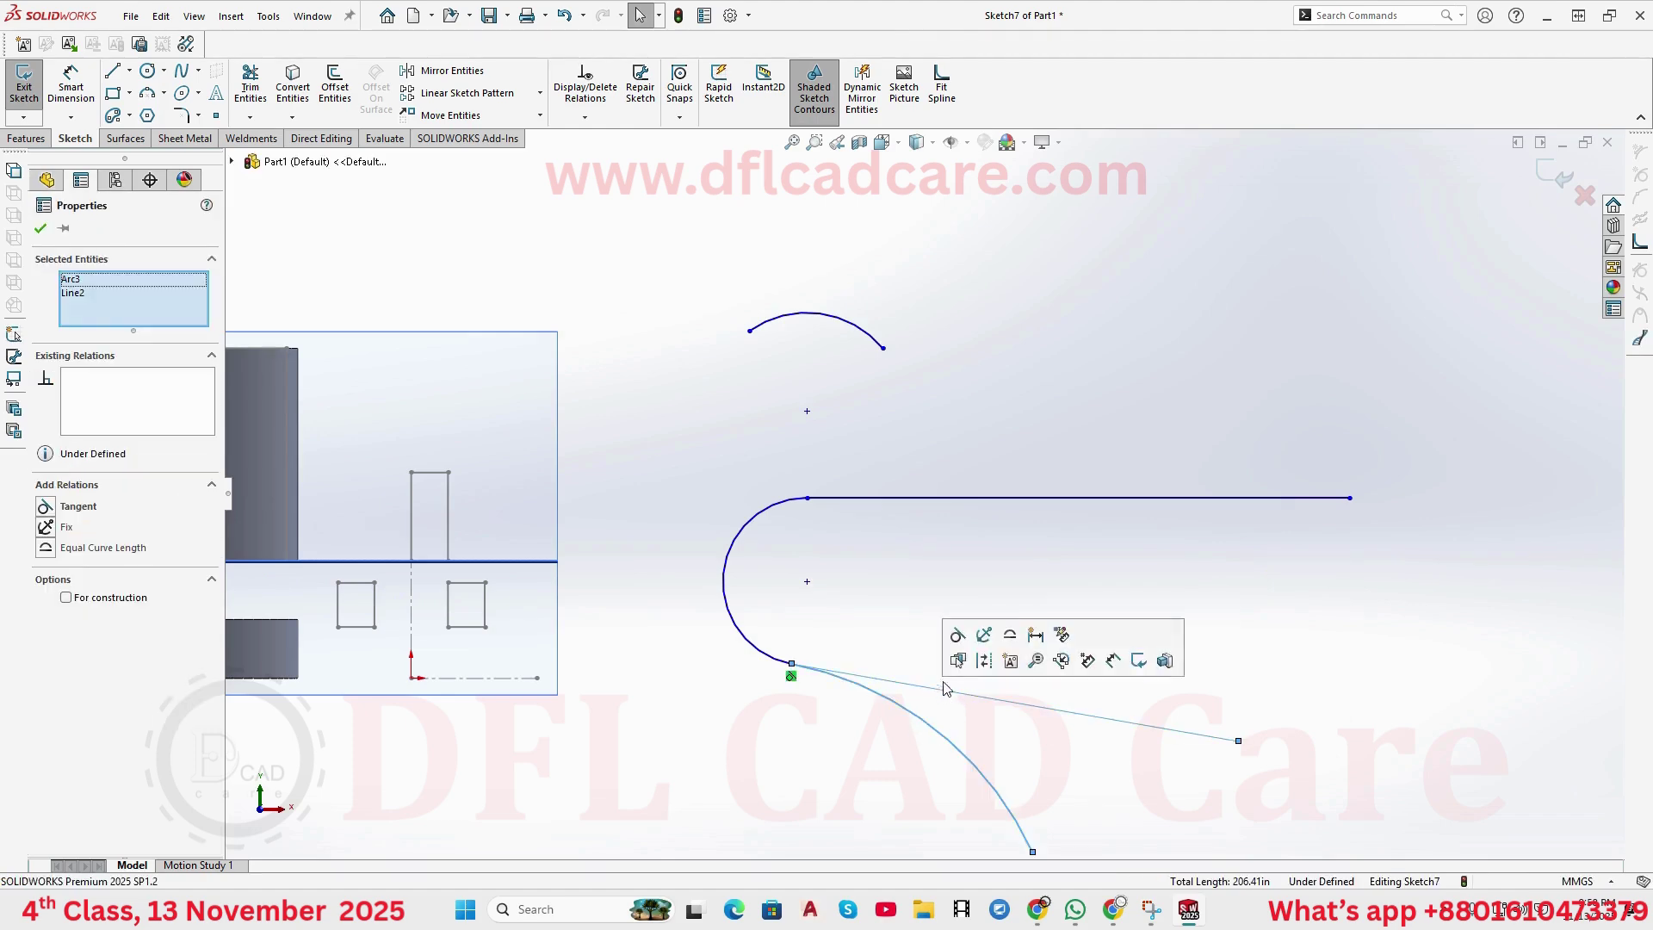
click(957, 635)
click(1098, 766)
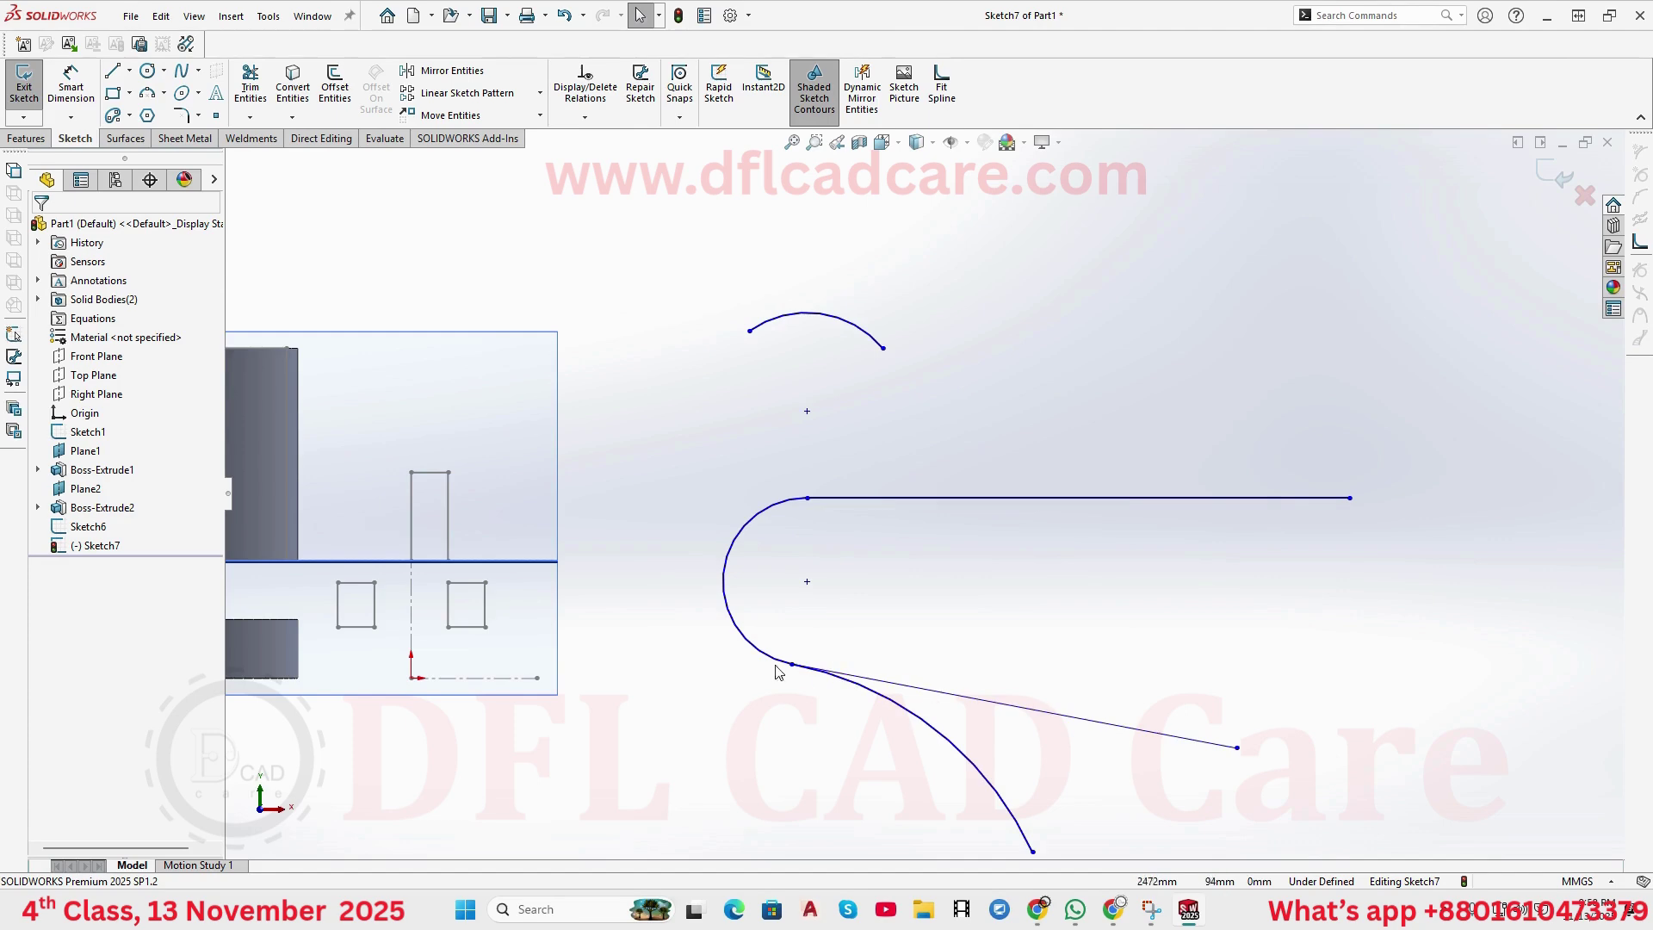
- Sketch a line from the point shared by the two tangent arcs to the center point of the lower arc
scroll(798, 670, up, 3)
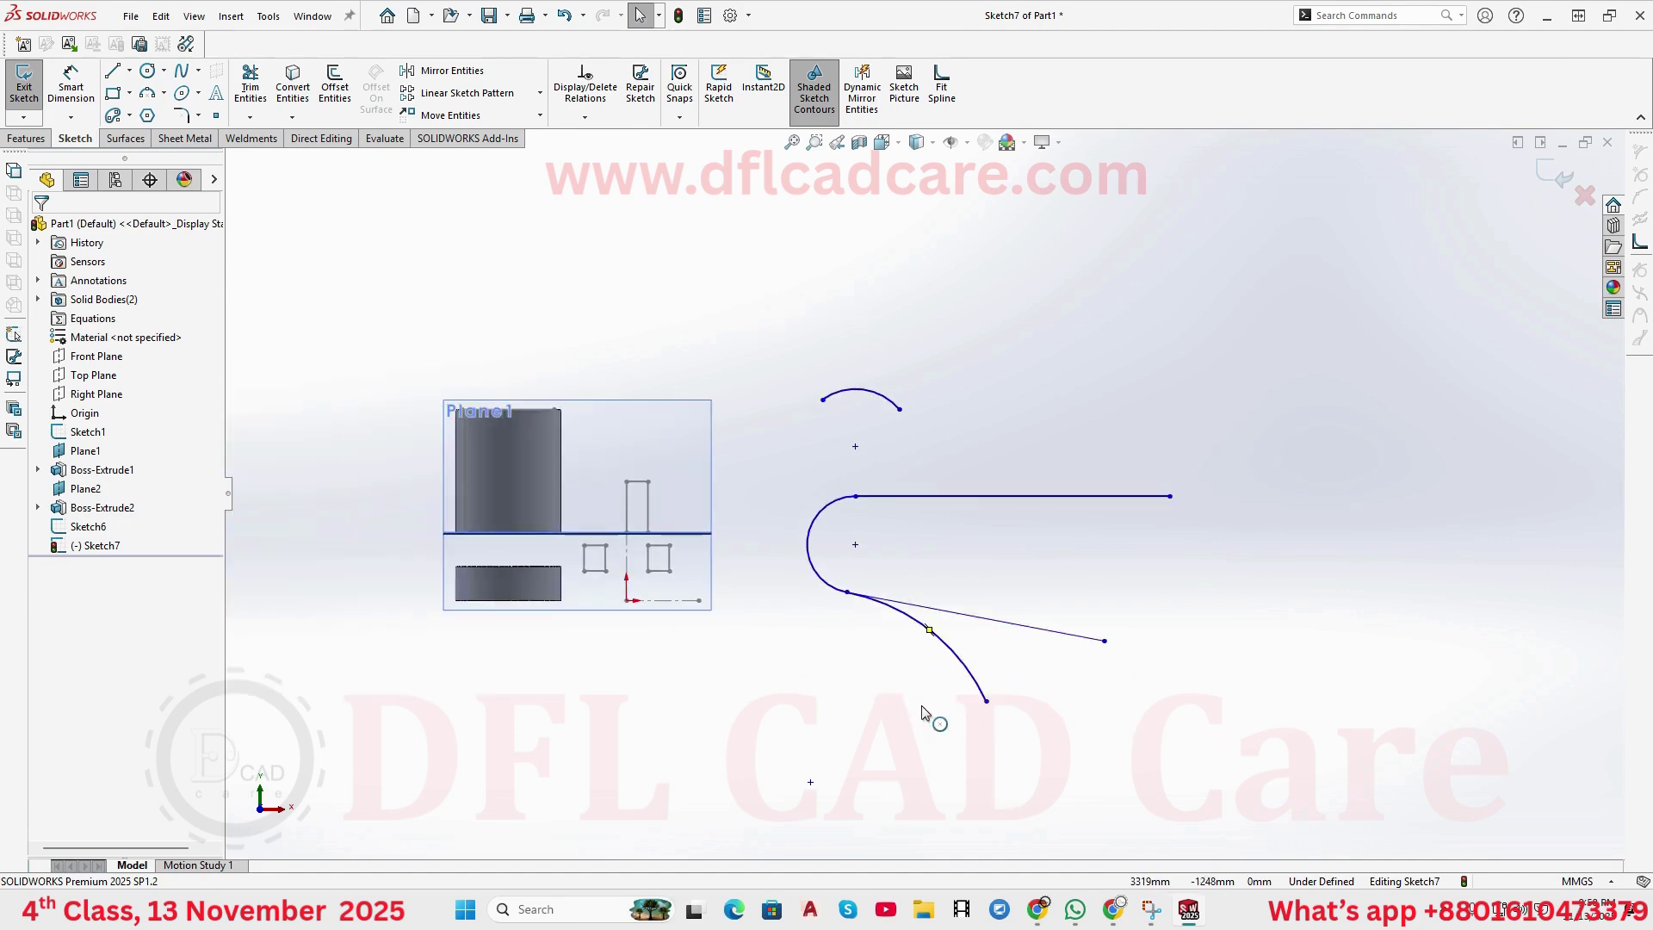
click(947, 653)
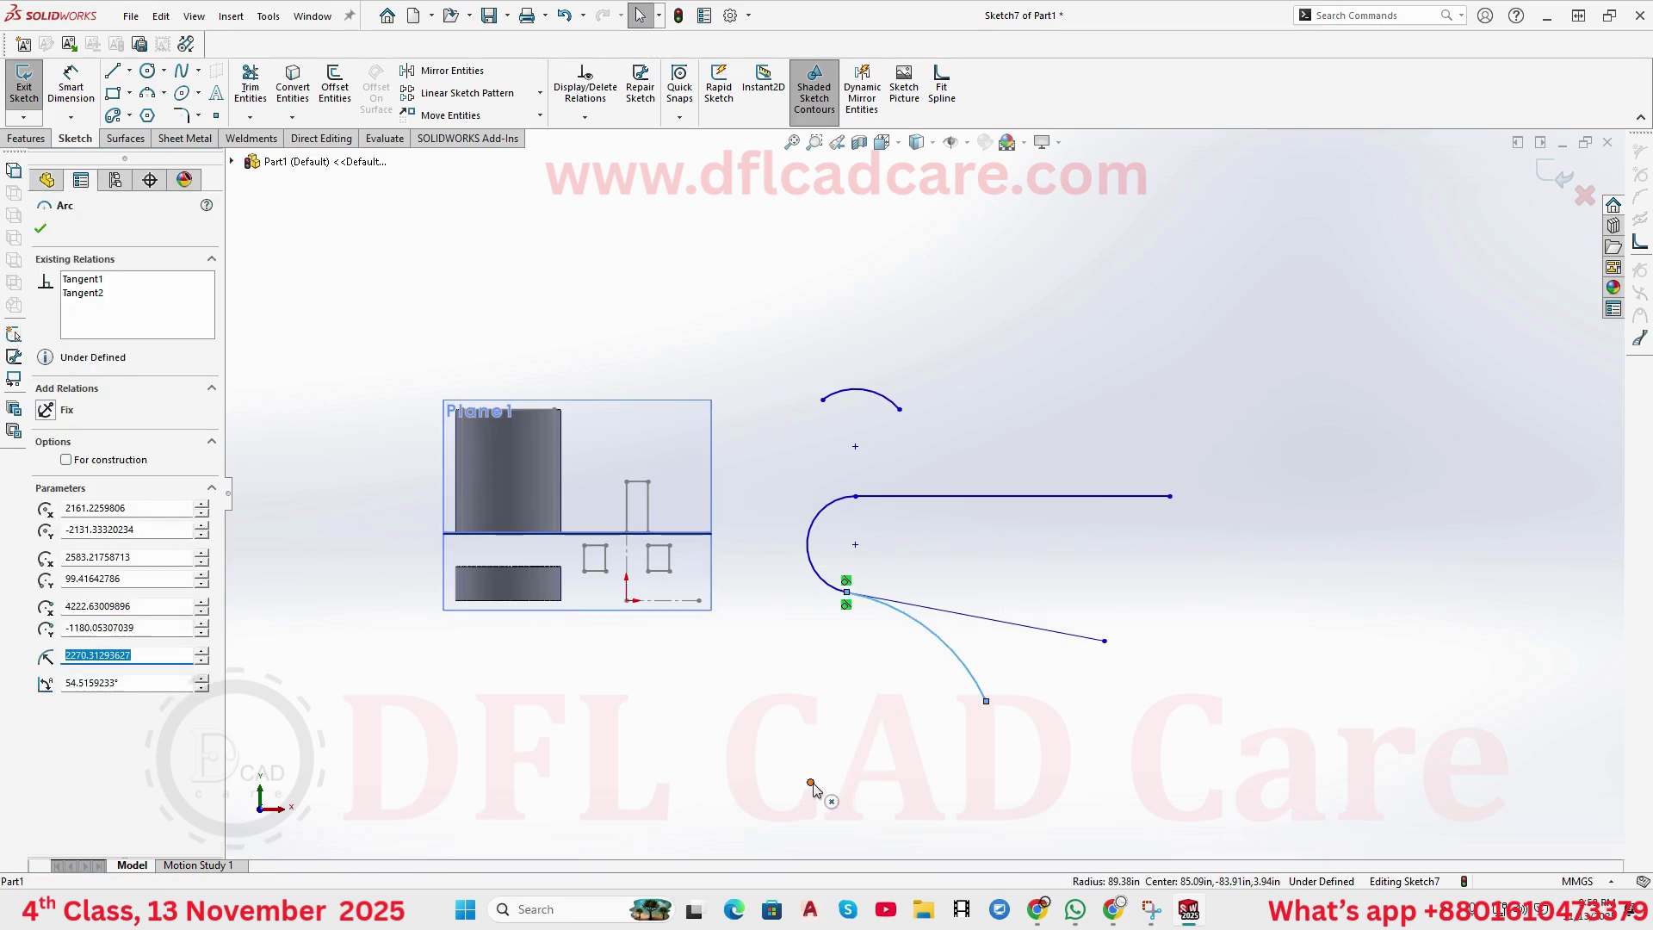
click(112, 71)
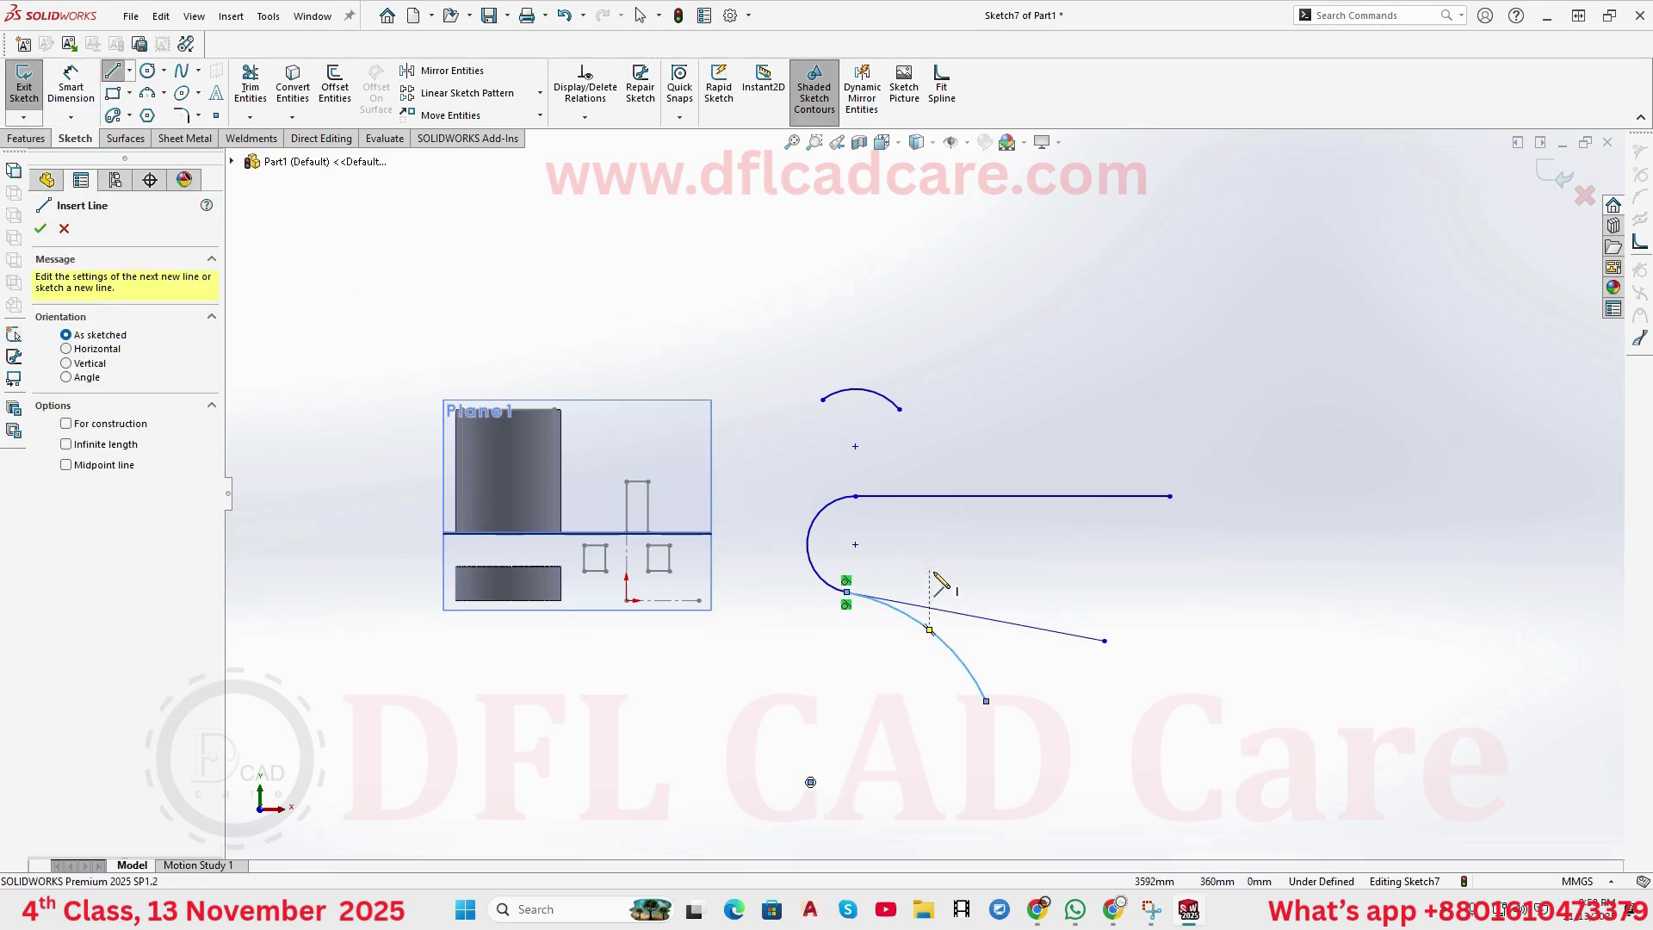
click(847, 593)
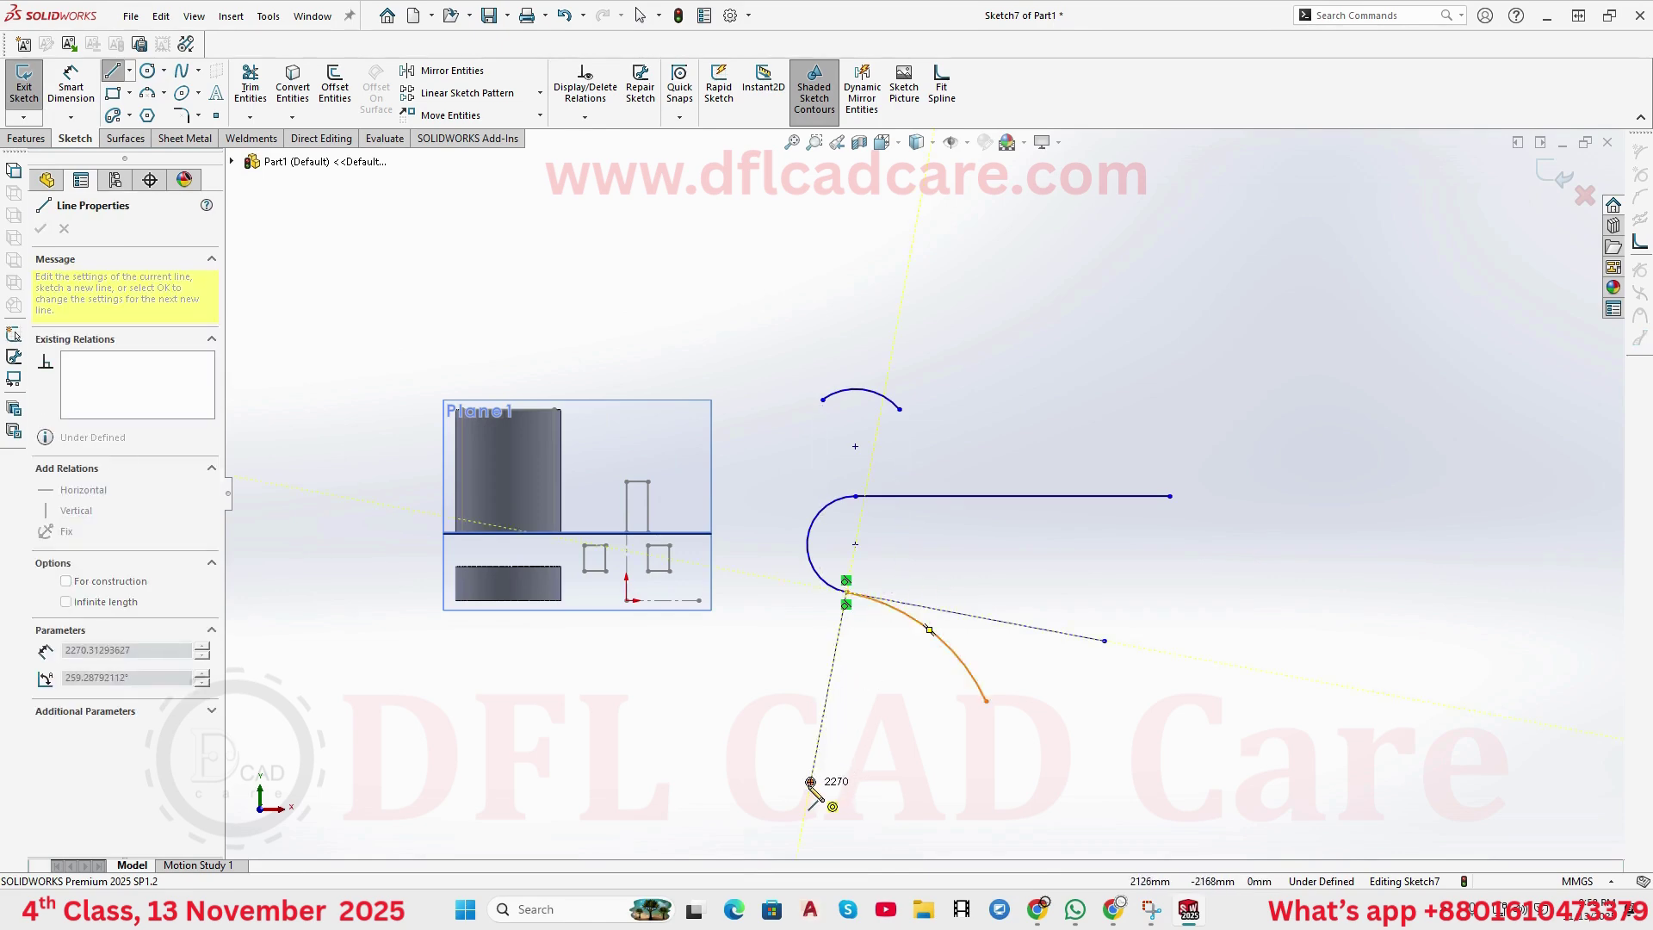
click(810, 782)
right_click(879, 715)
click(930, 746)
right_click(973, 682)
click(1003, 683)
- Preview the angle dimension between the sloping tangent line and the line to the lower arc's center without placing it
key(d)
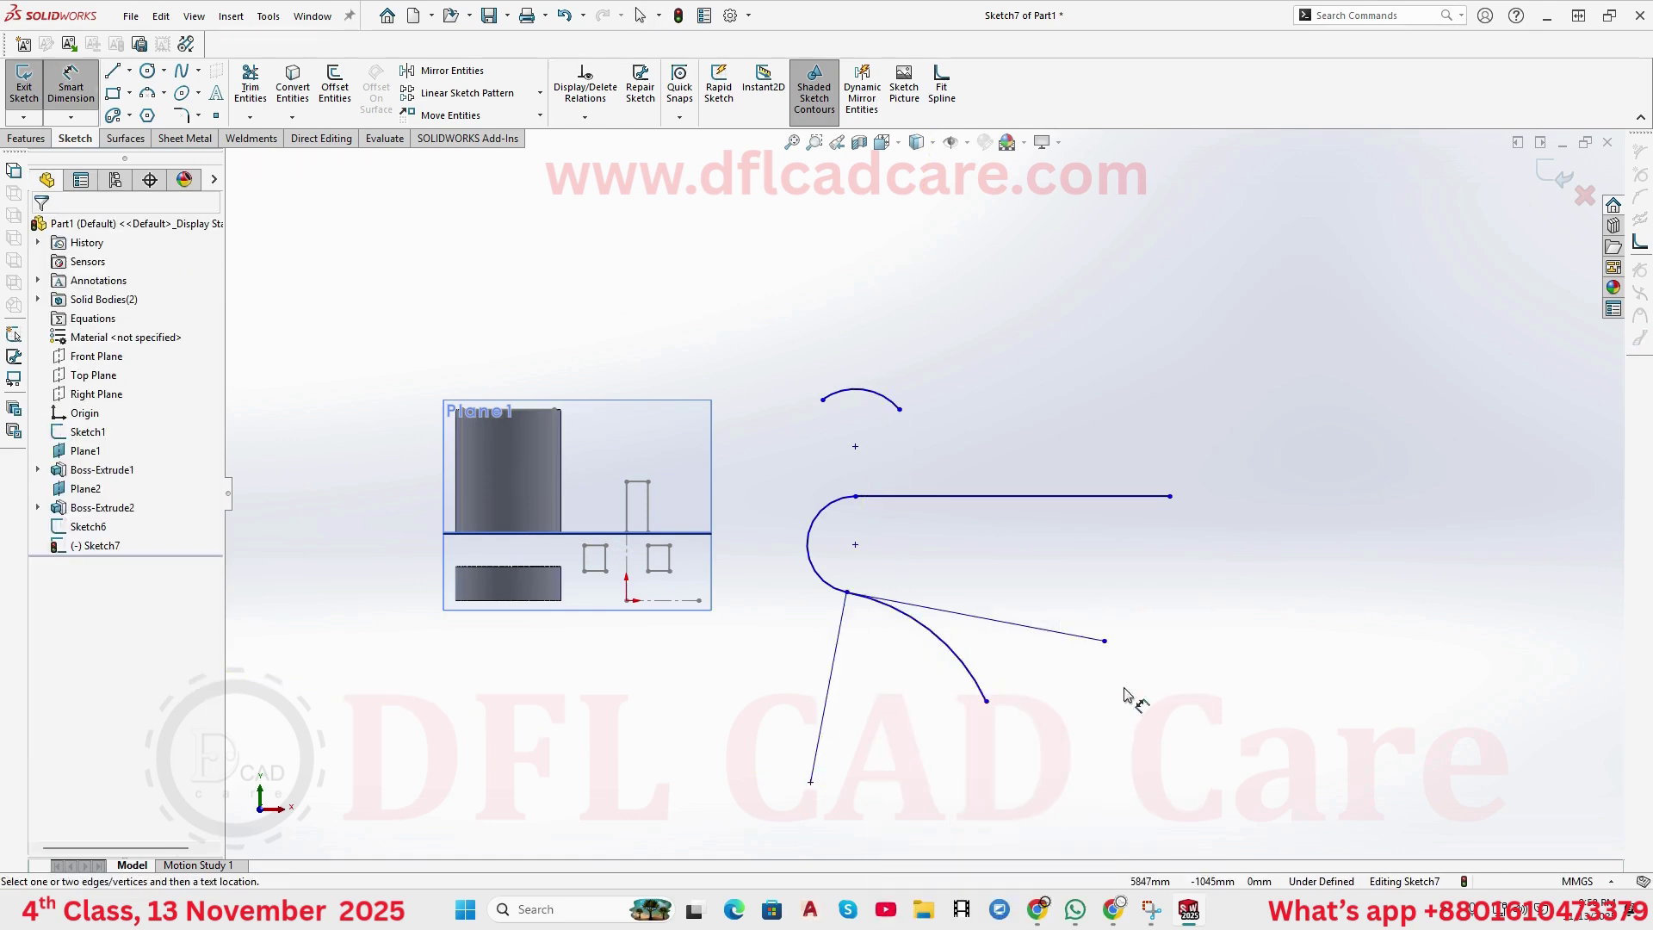
click(1029, 634)
click(831, 686)
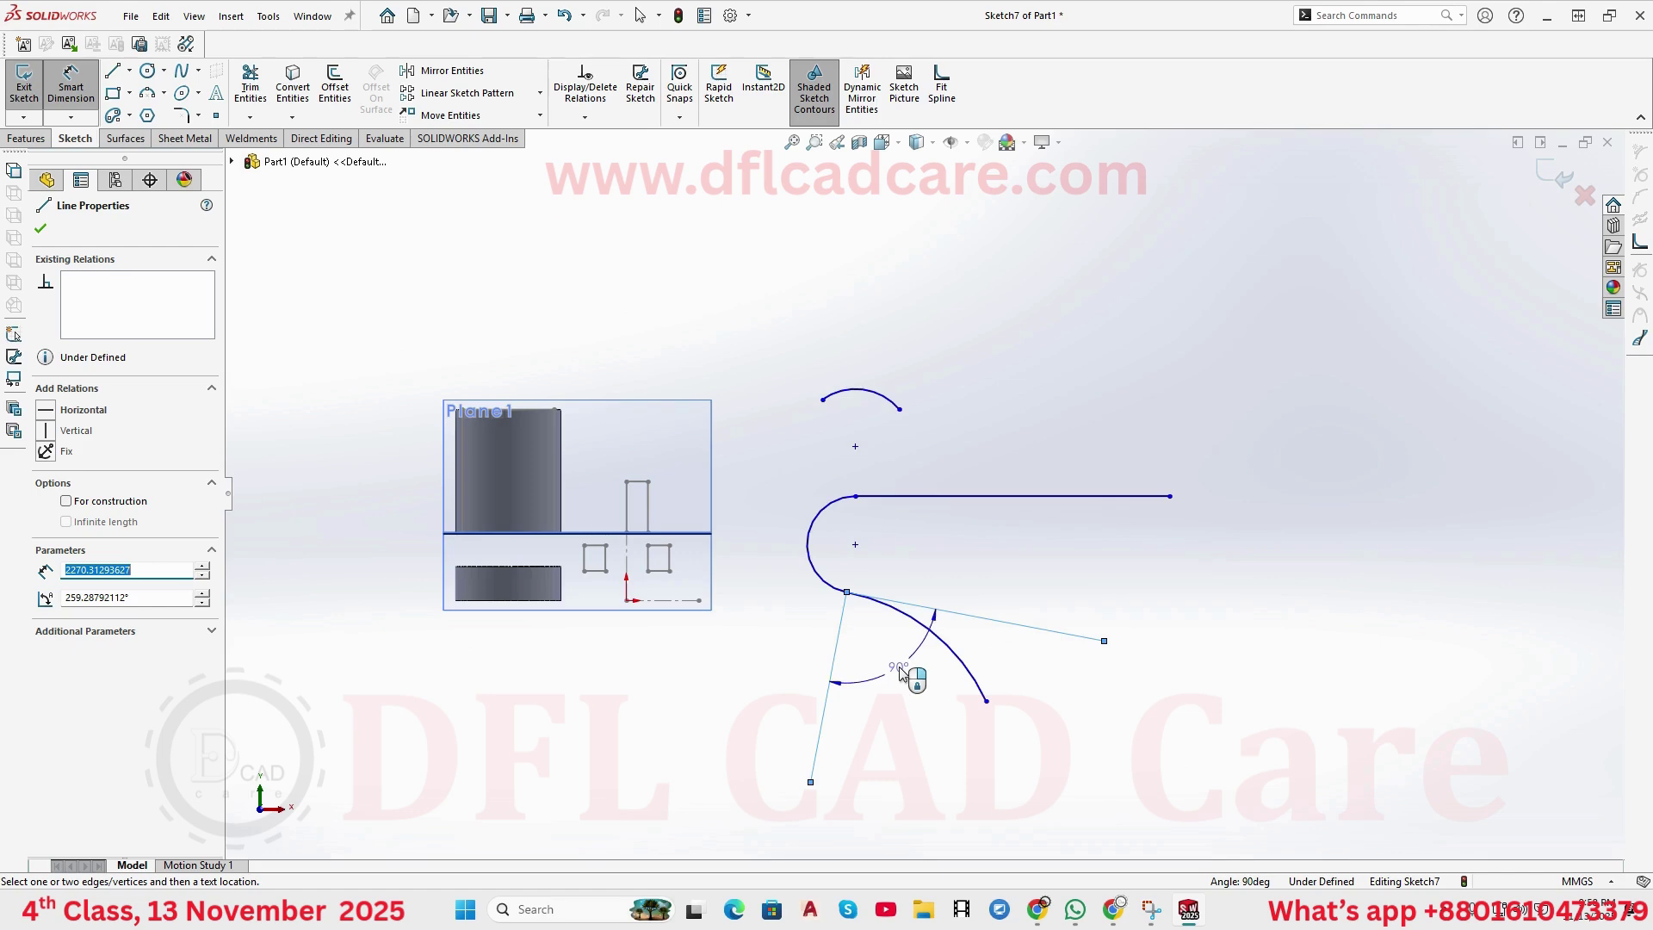
key(Escape)
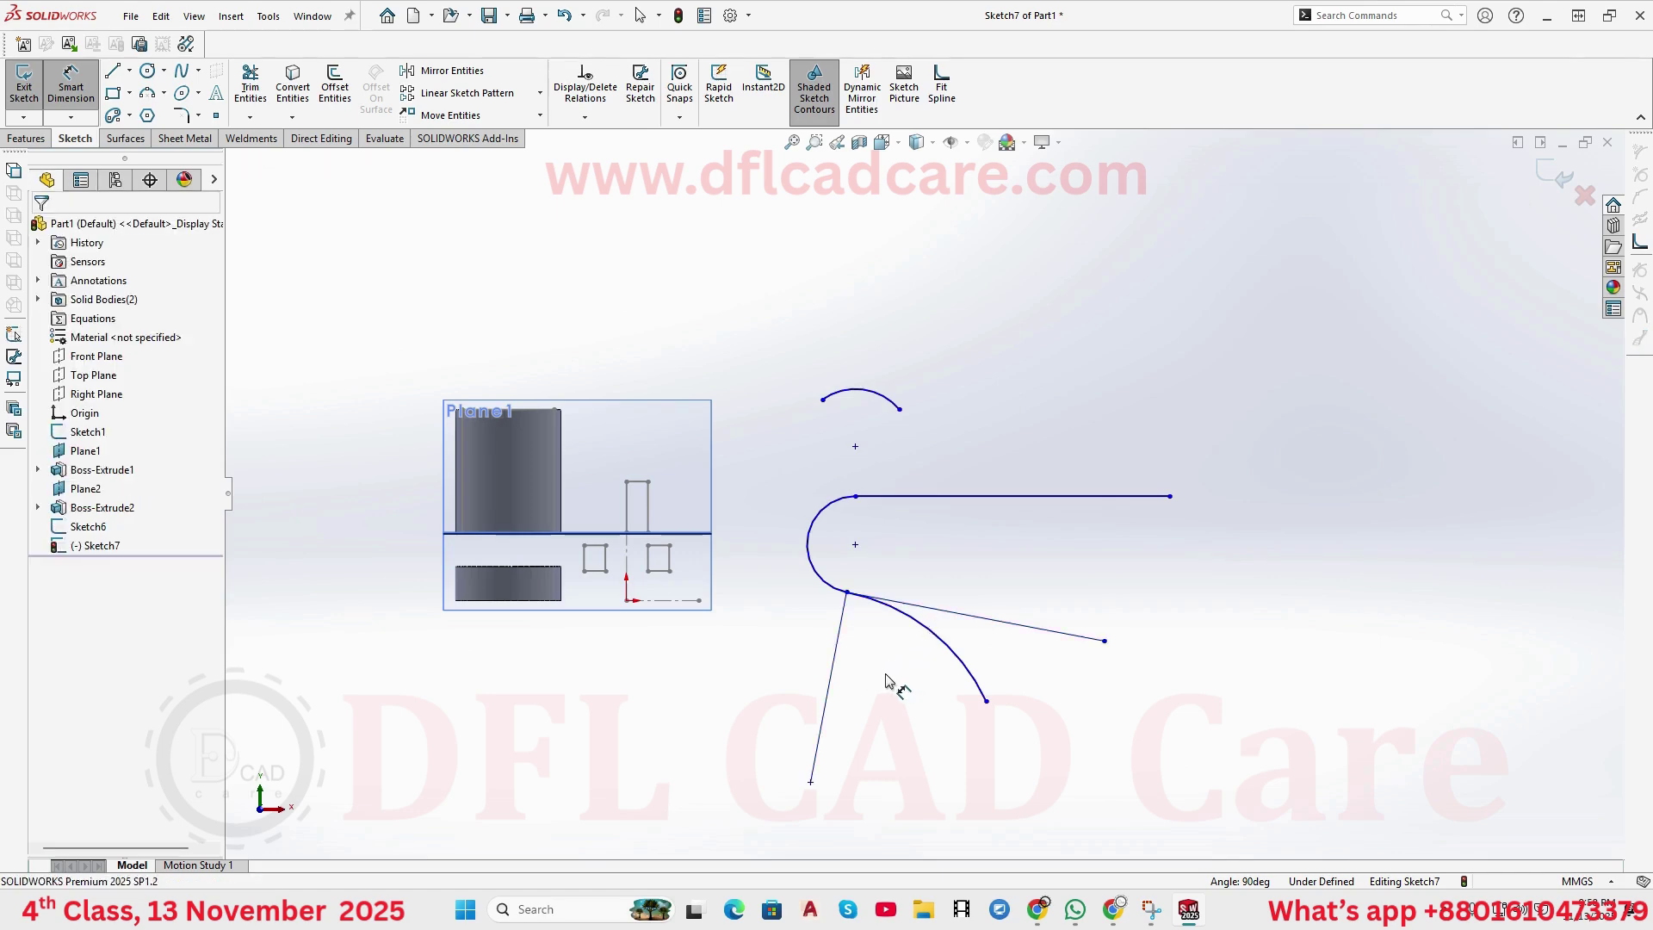
- Delete the line to the lower arc's center and the sloping tangent line
drag(910, 667, 774, 694)
key(Delete)
drag(1115, 604, 1040, 661)
key(Delete)
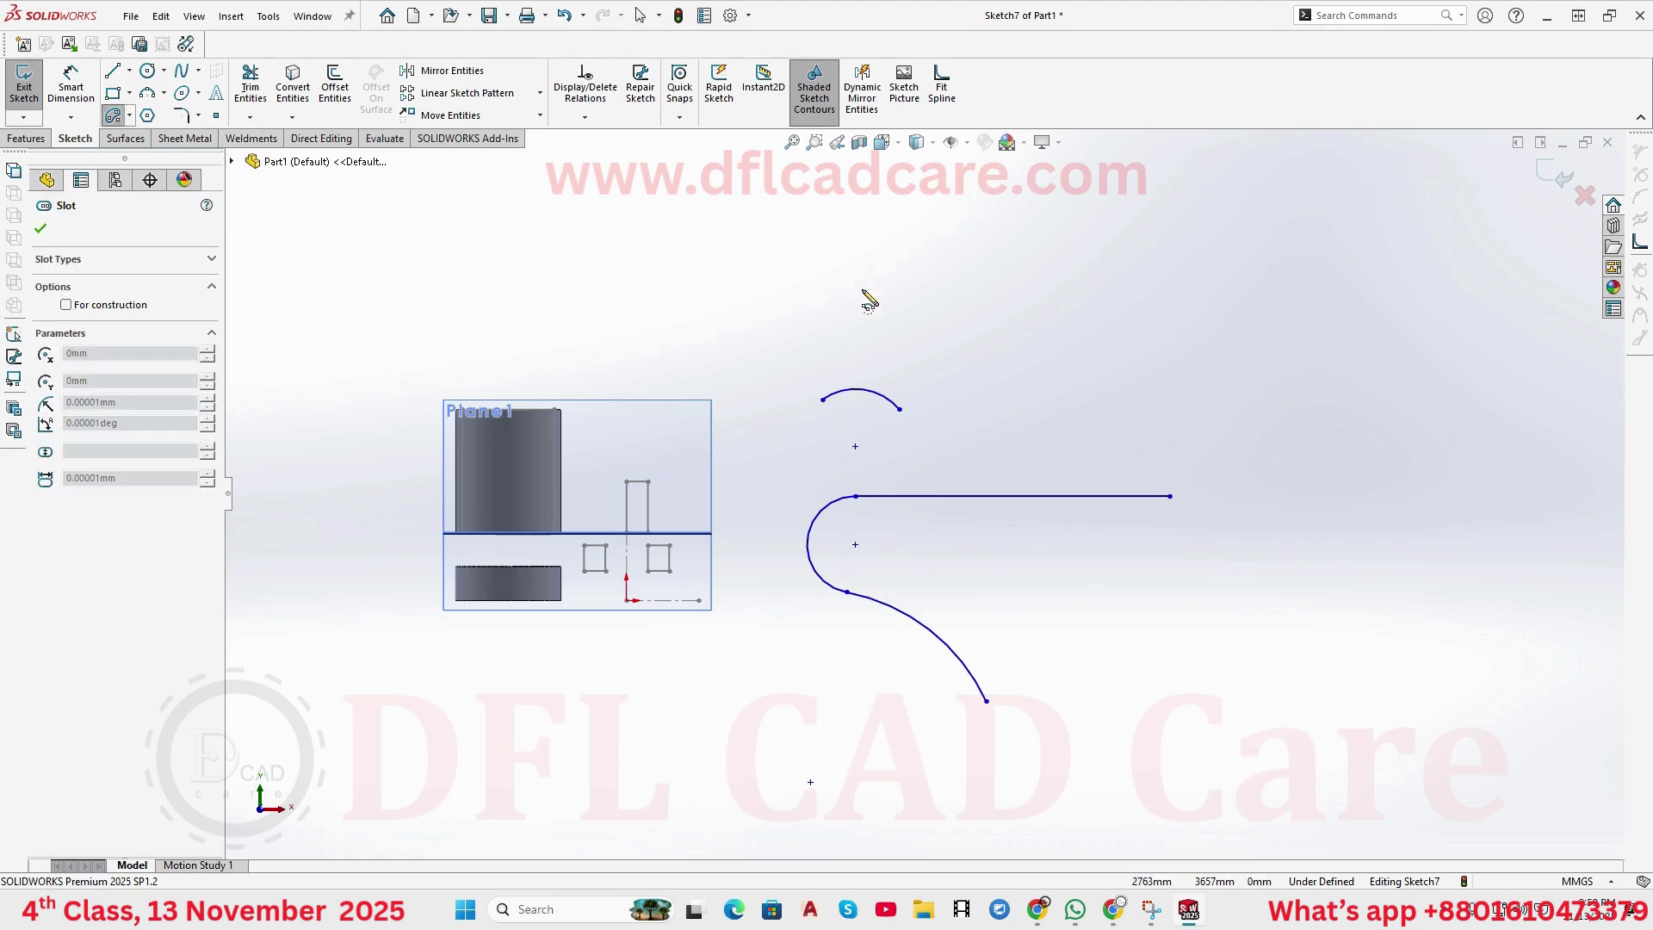
- Sketch a centerpoint arc slot above the horizontal line, about 2270 mm in radius, 172° in sweep and 876 mm wide
click(1226, 274)
click(1034, 263)
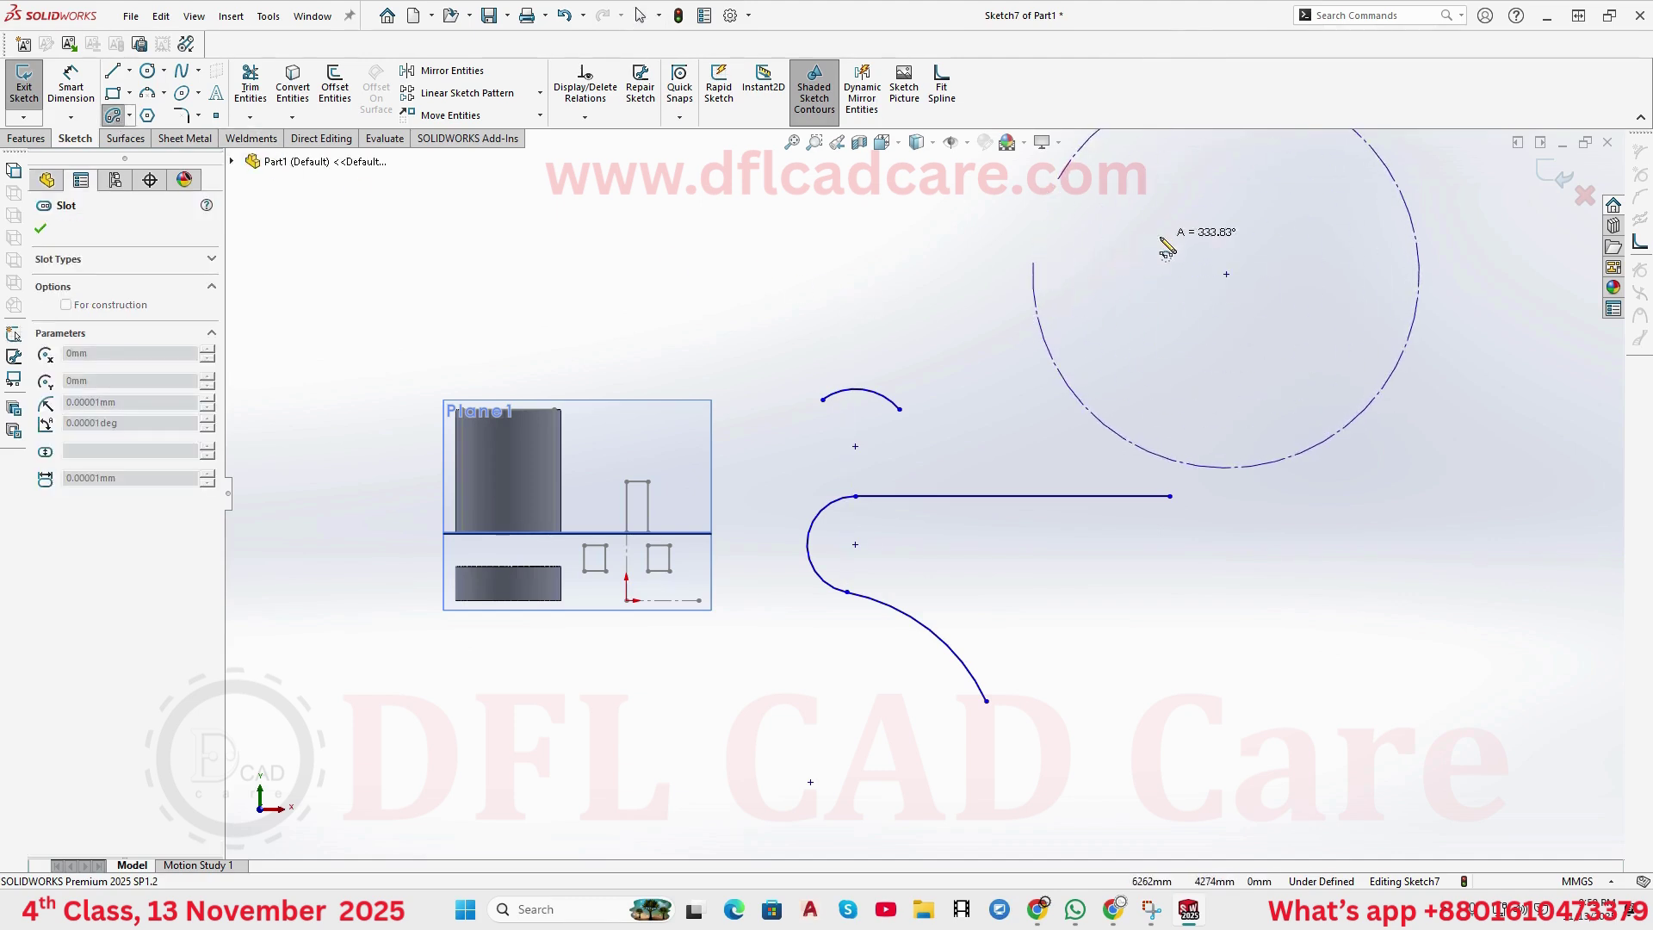
click(1415, 315)
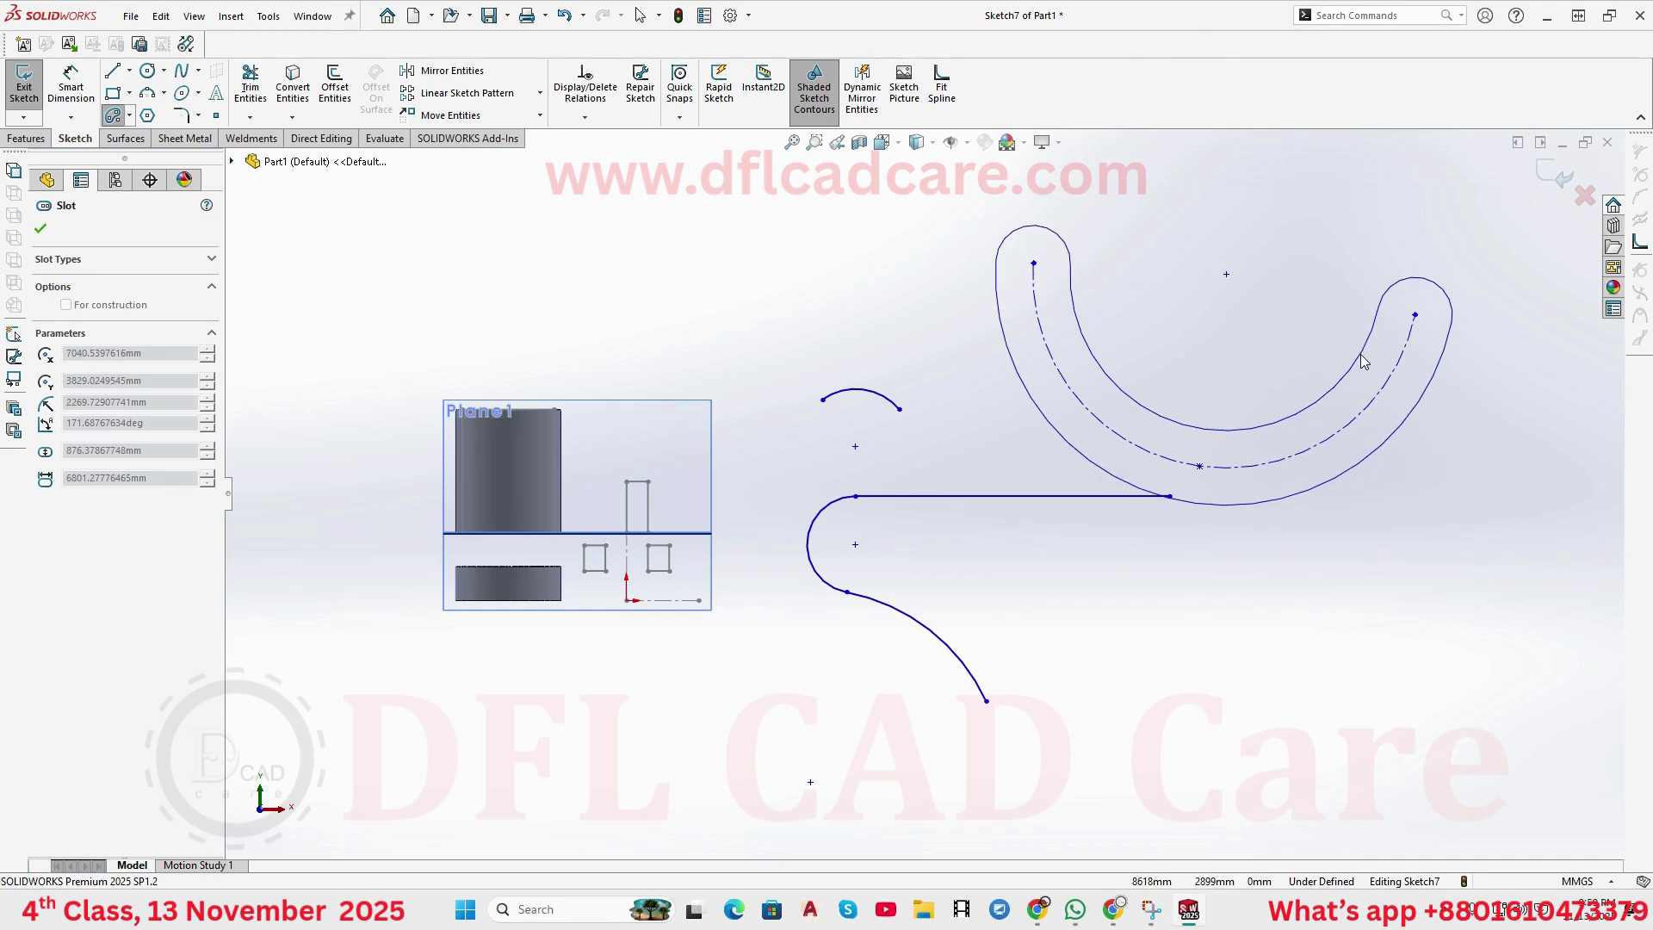
click(1379, 308)
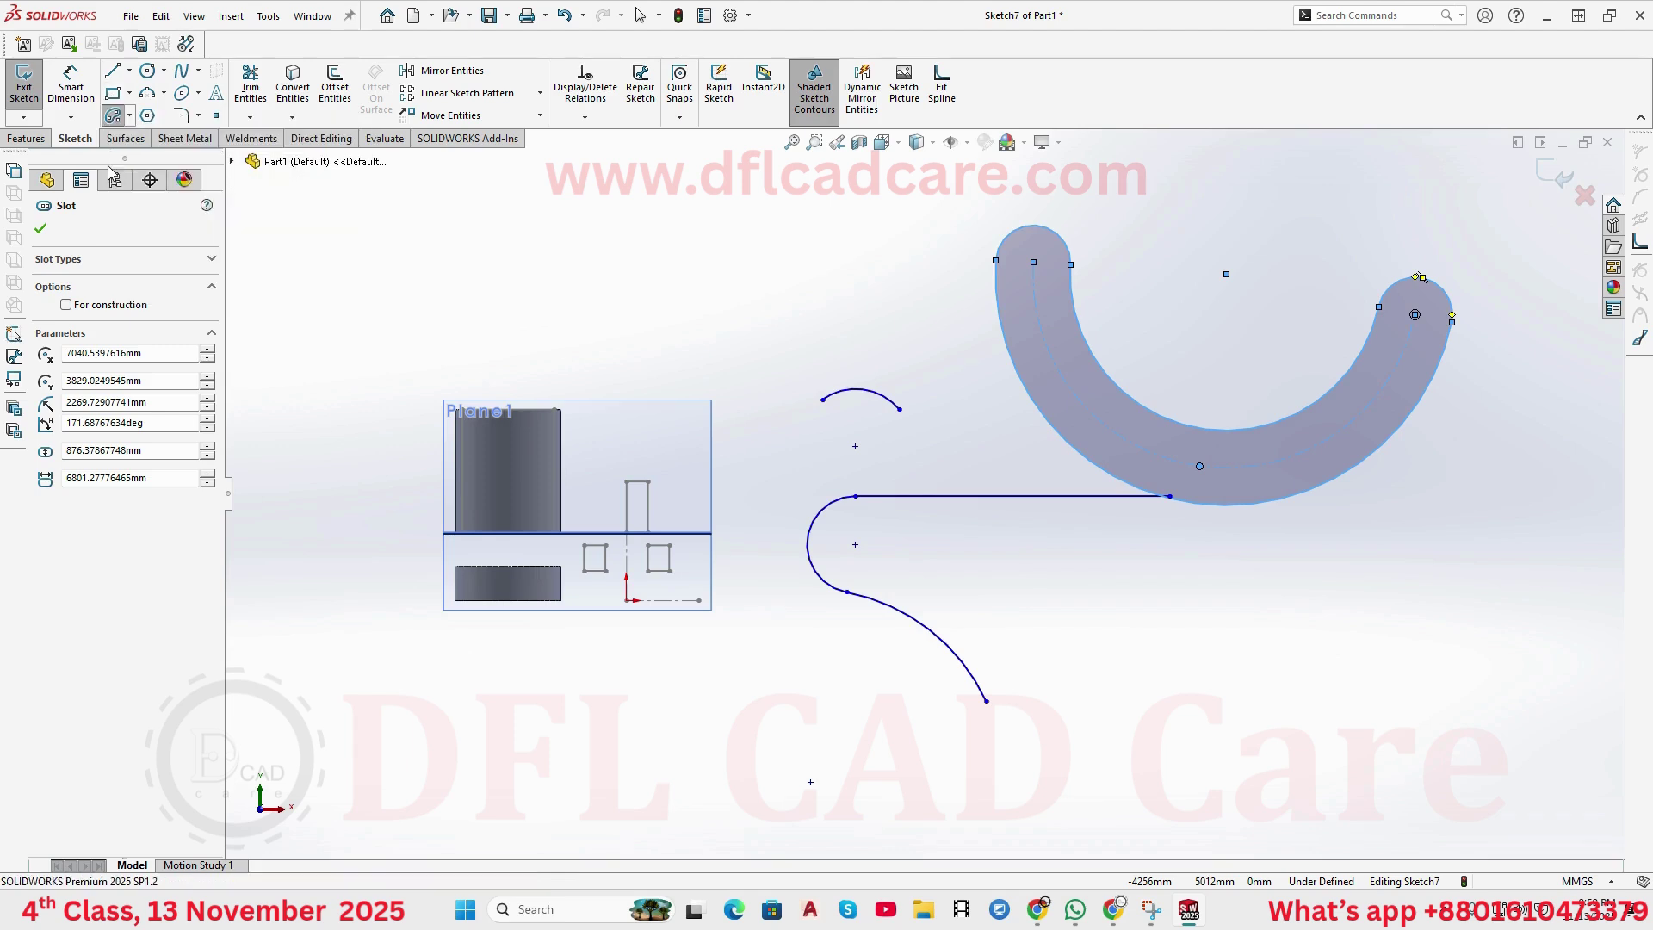
- Sketch a long horizontal base line below the arcs, continuing with three vertical risers and three horizontal treads stepping up to the left
scroll(1033, 443, up, 2)
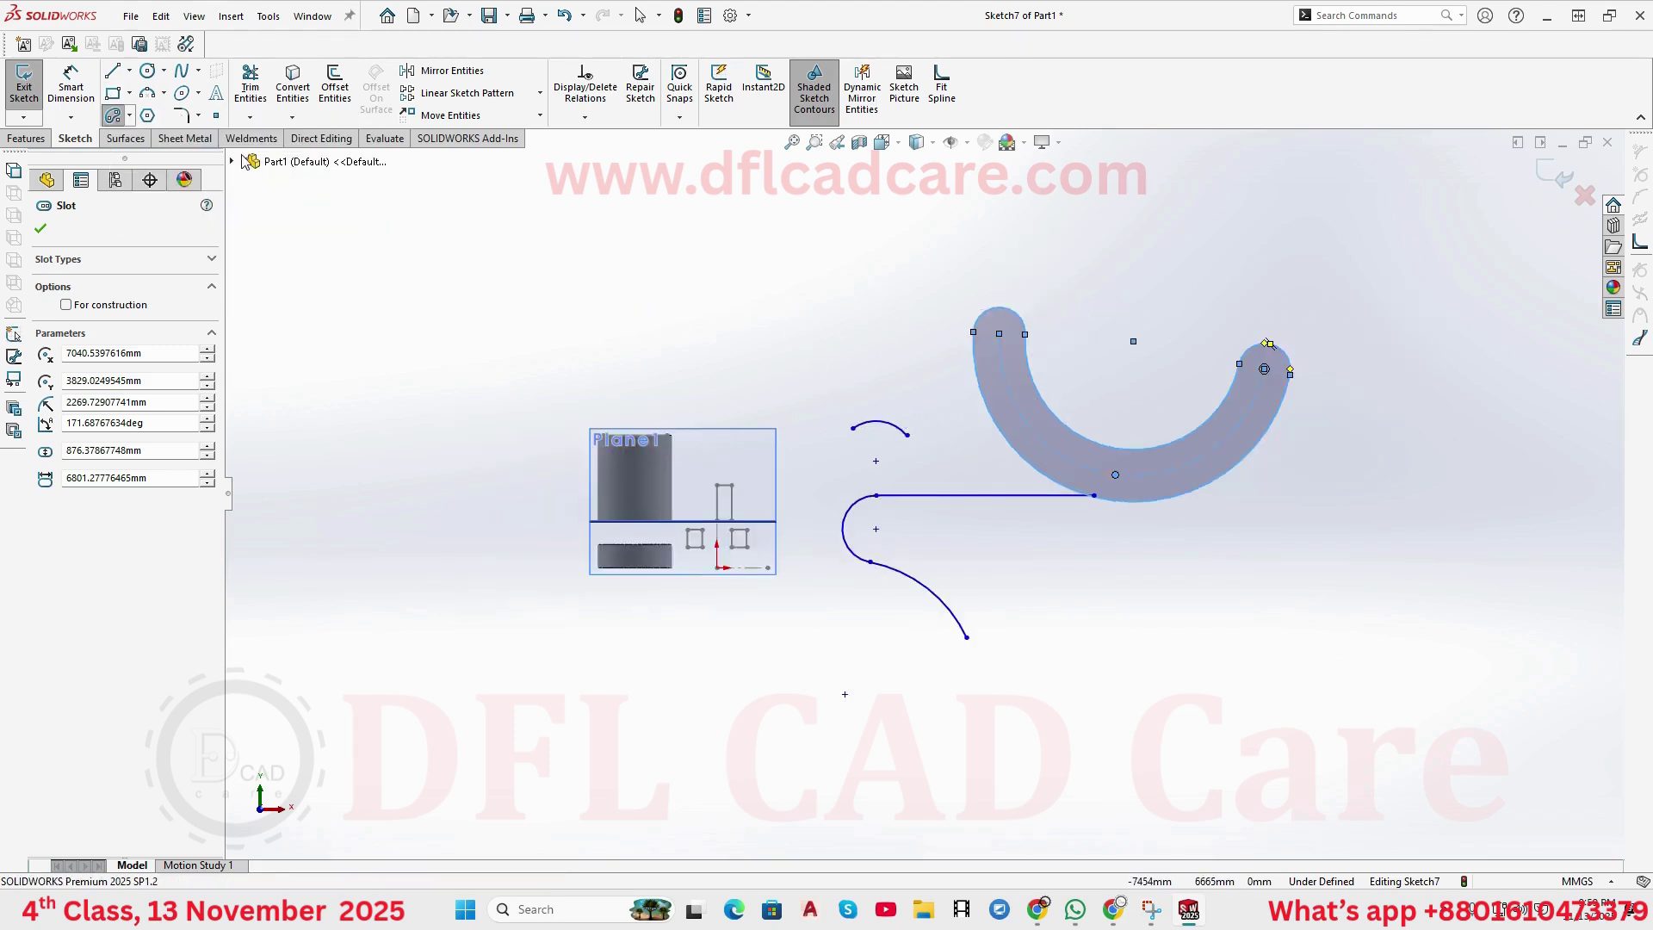
click(112, 72)
scroll(990, 465, up, 5)
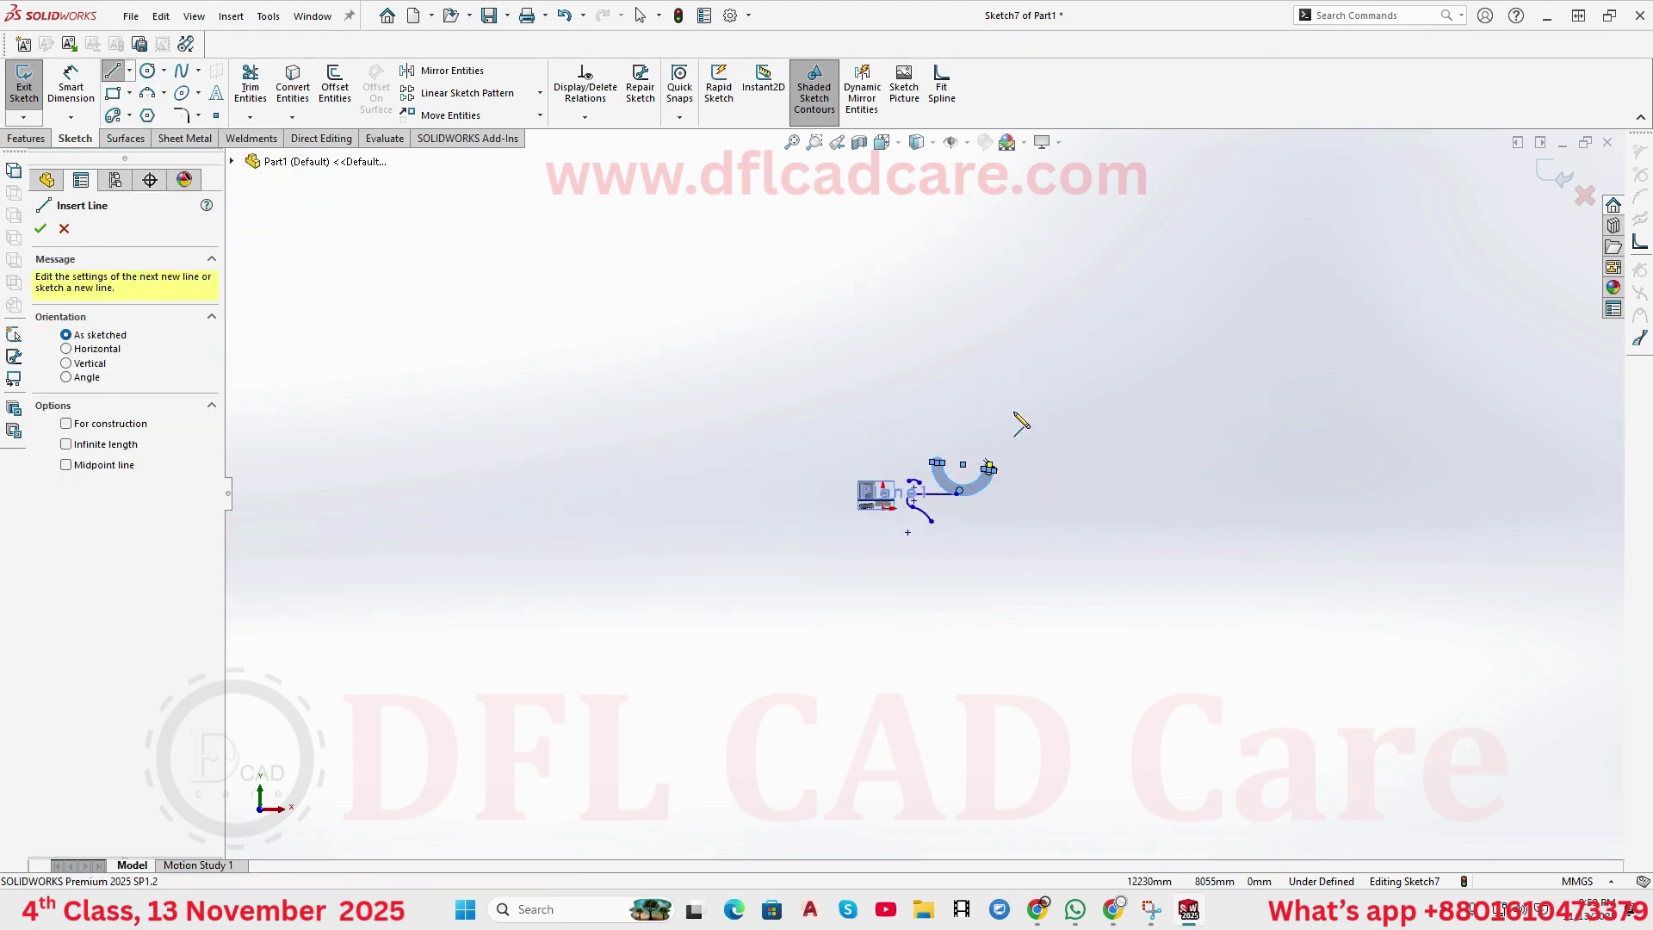
scroll(996, 565, down, 3)
scroll(723, 572, down, 2)
scroll(654, 483, down, 2)
click(565, 457)
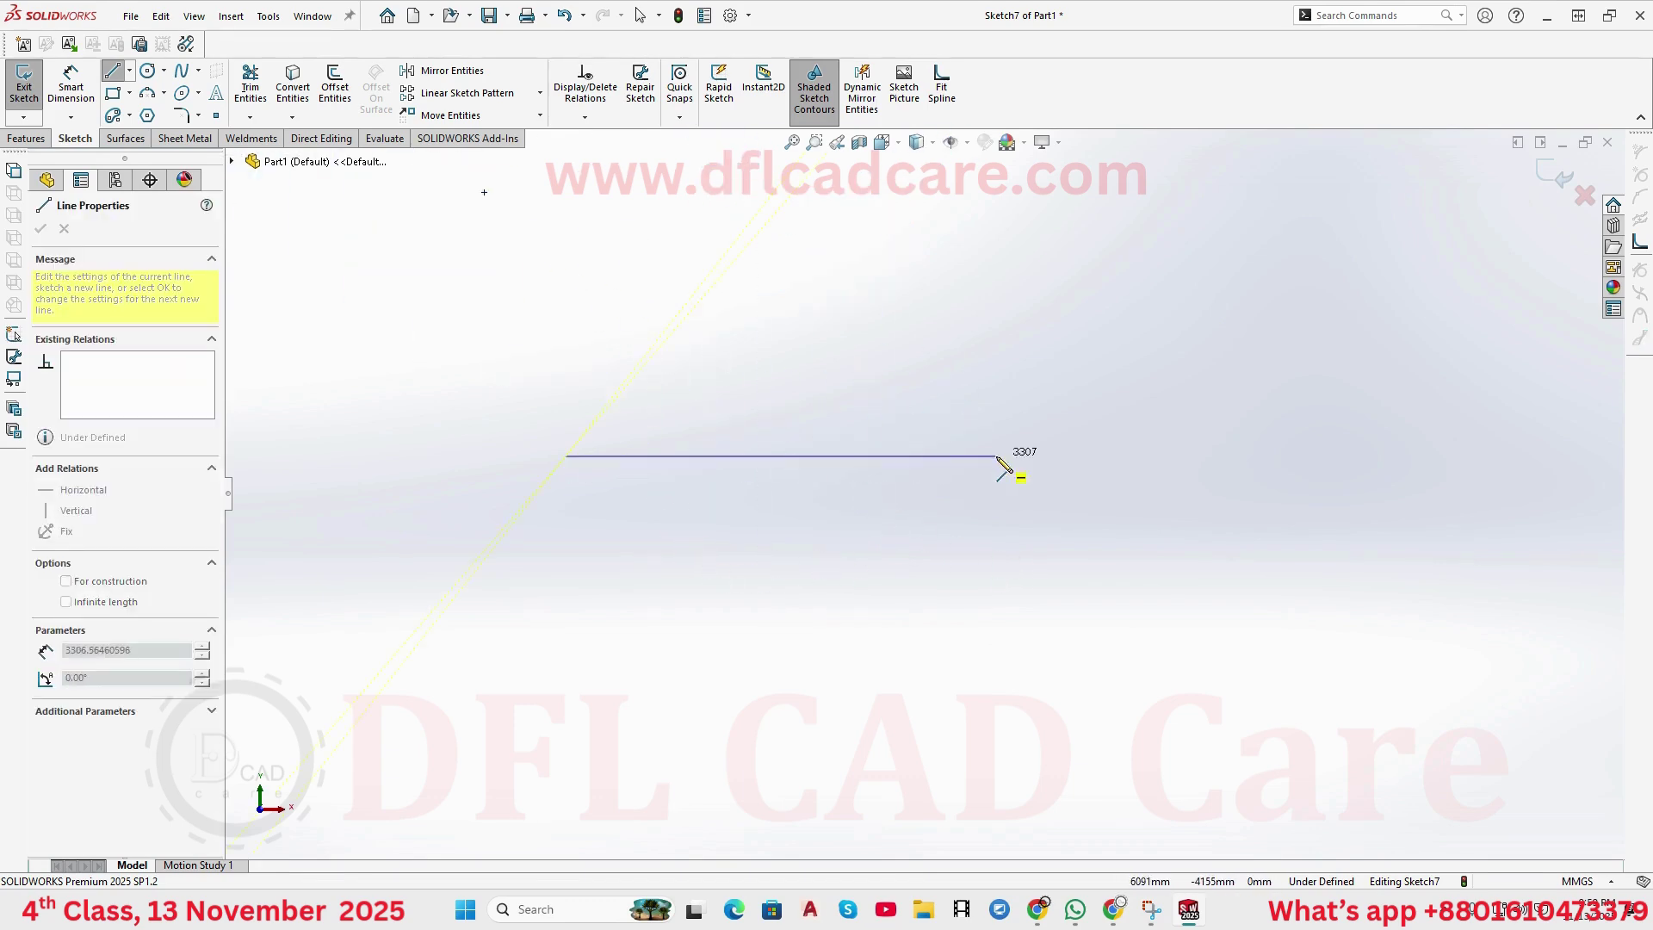
click(1302, 455)
click(1302, 428)
click(1233, 428)
click(1233, 396)
click(1113, 396)
click(1113, 341)
click(941, 340)
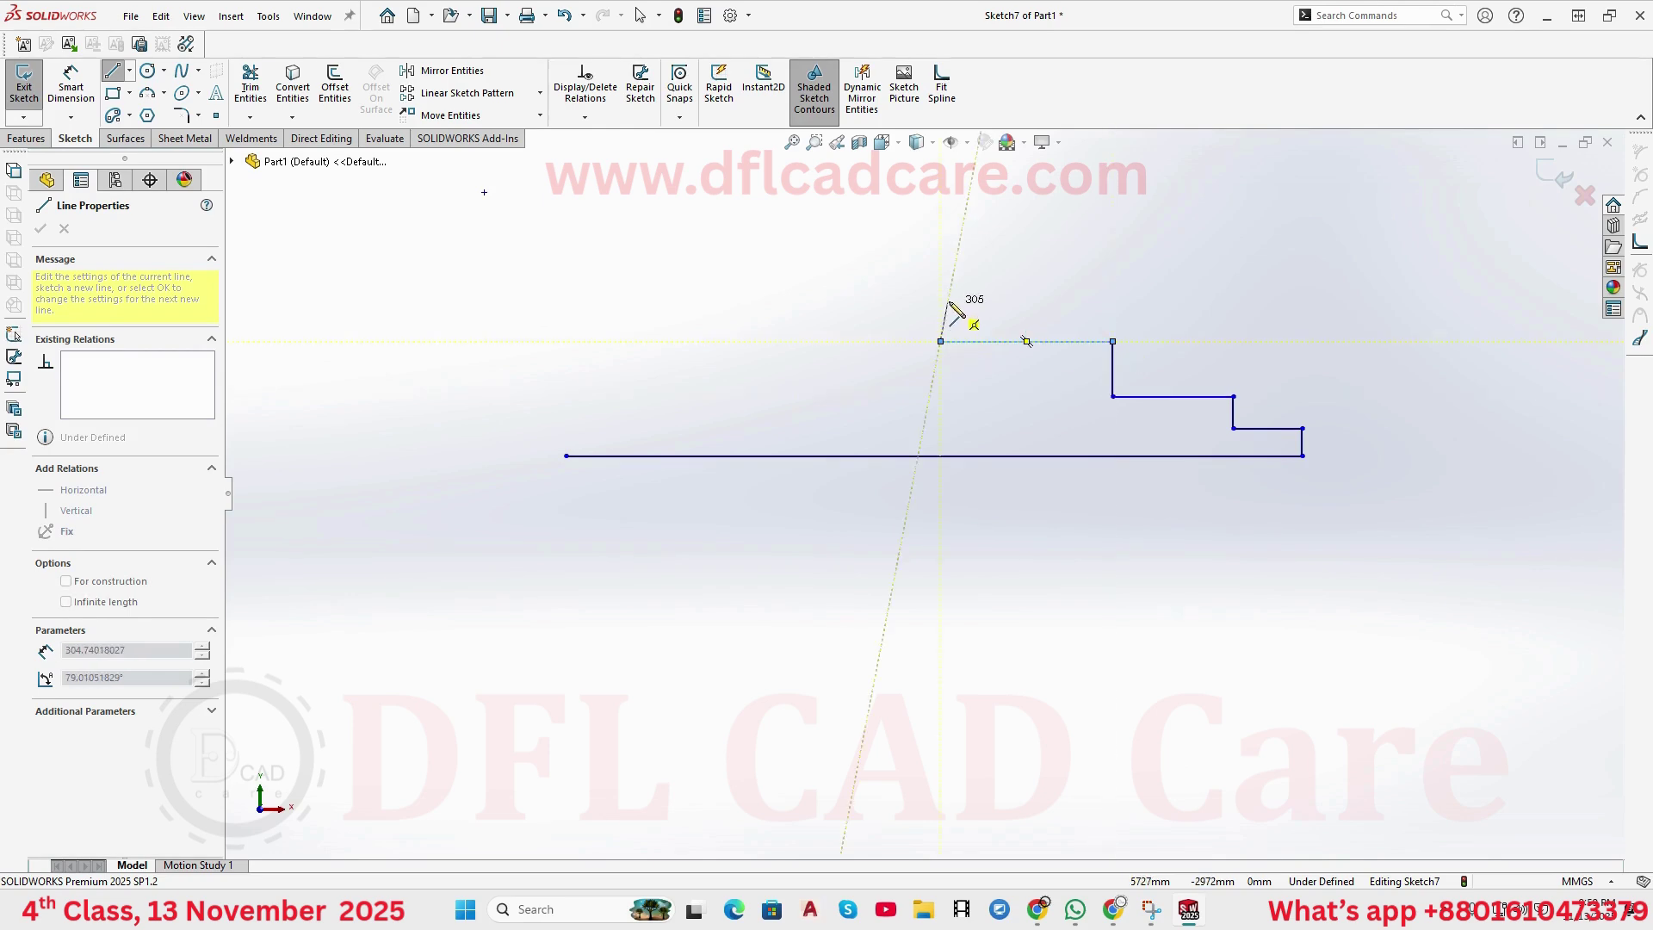
- Continue the stepped profile with two slanted risers, a short tread and a slightly sloping top, closing it at the base line's start
click(949, 297)
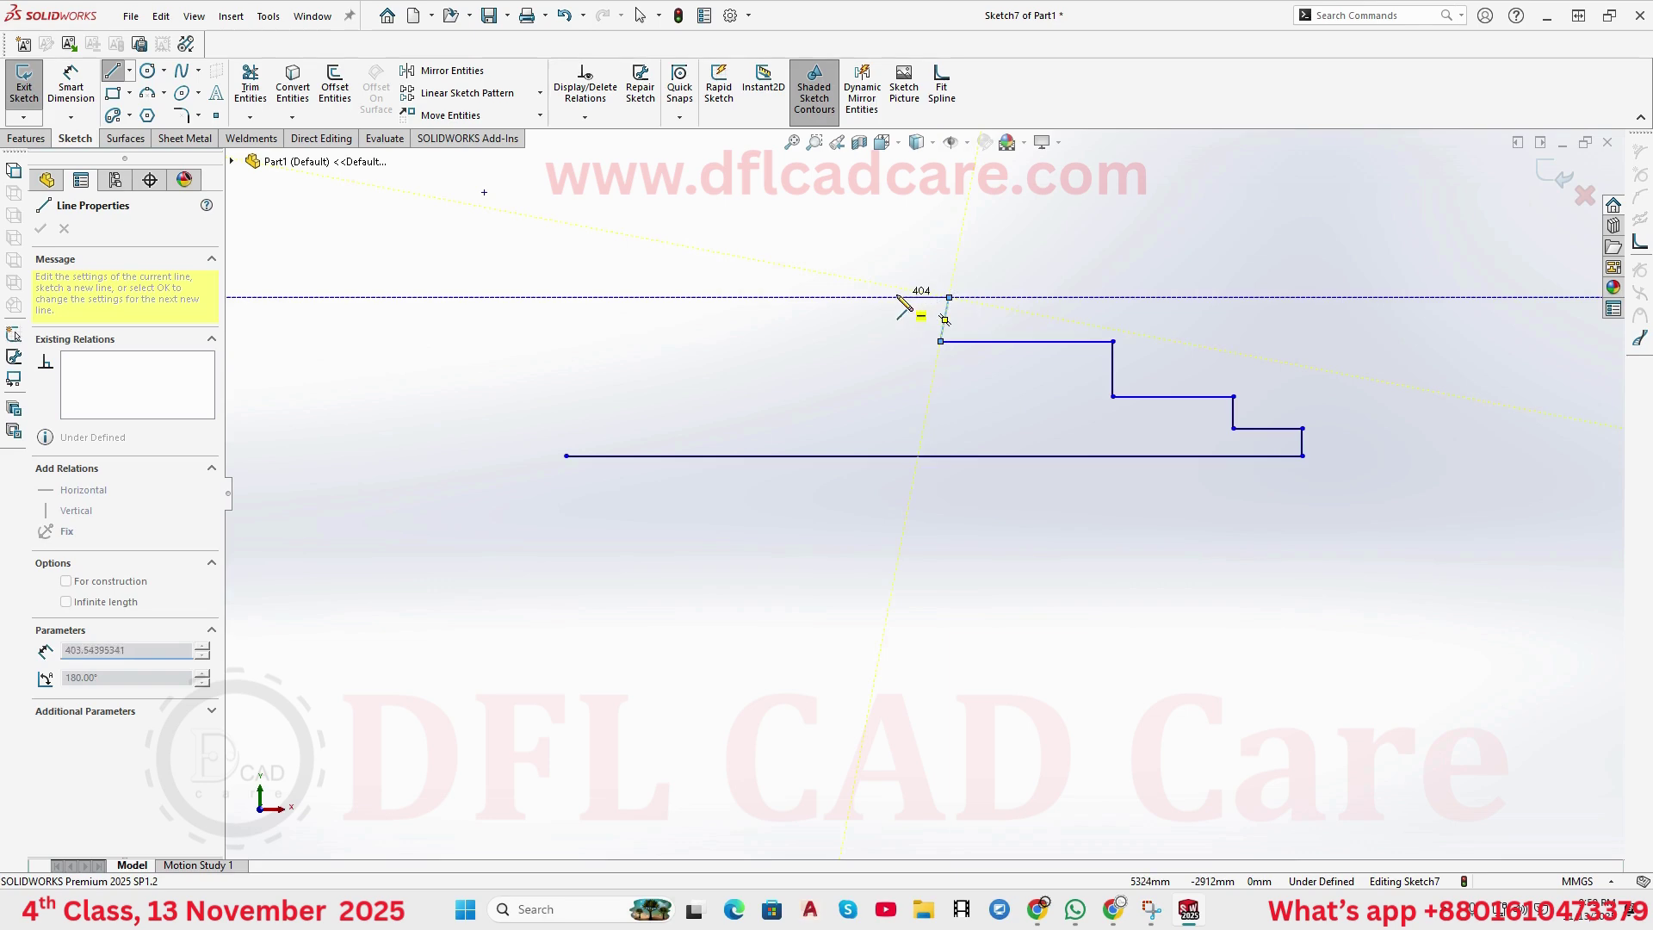
click(866, 297)
click(875, 241)
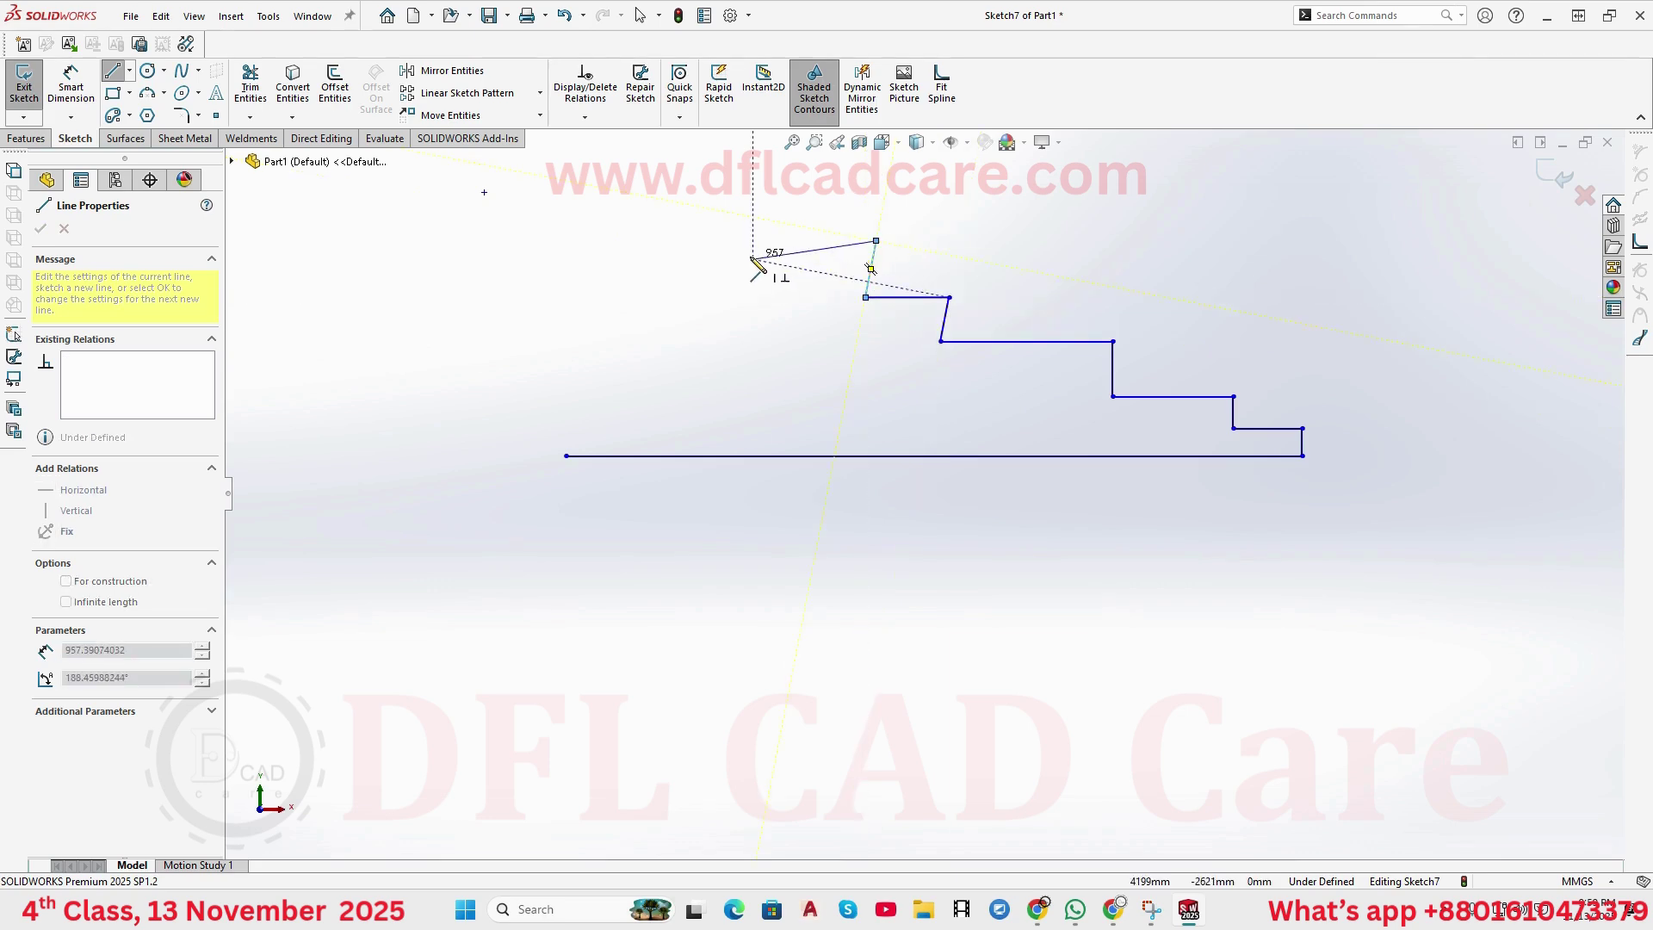
click(711, 256)
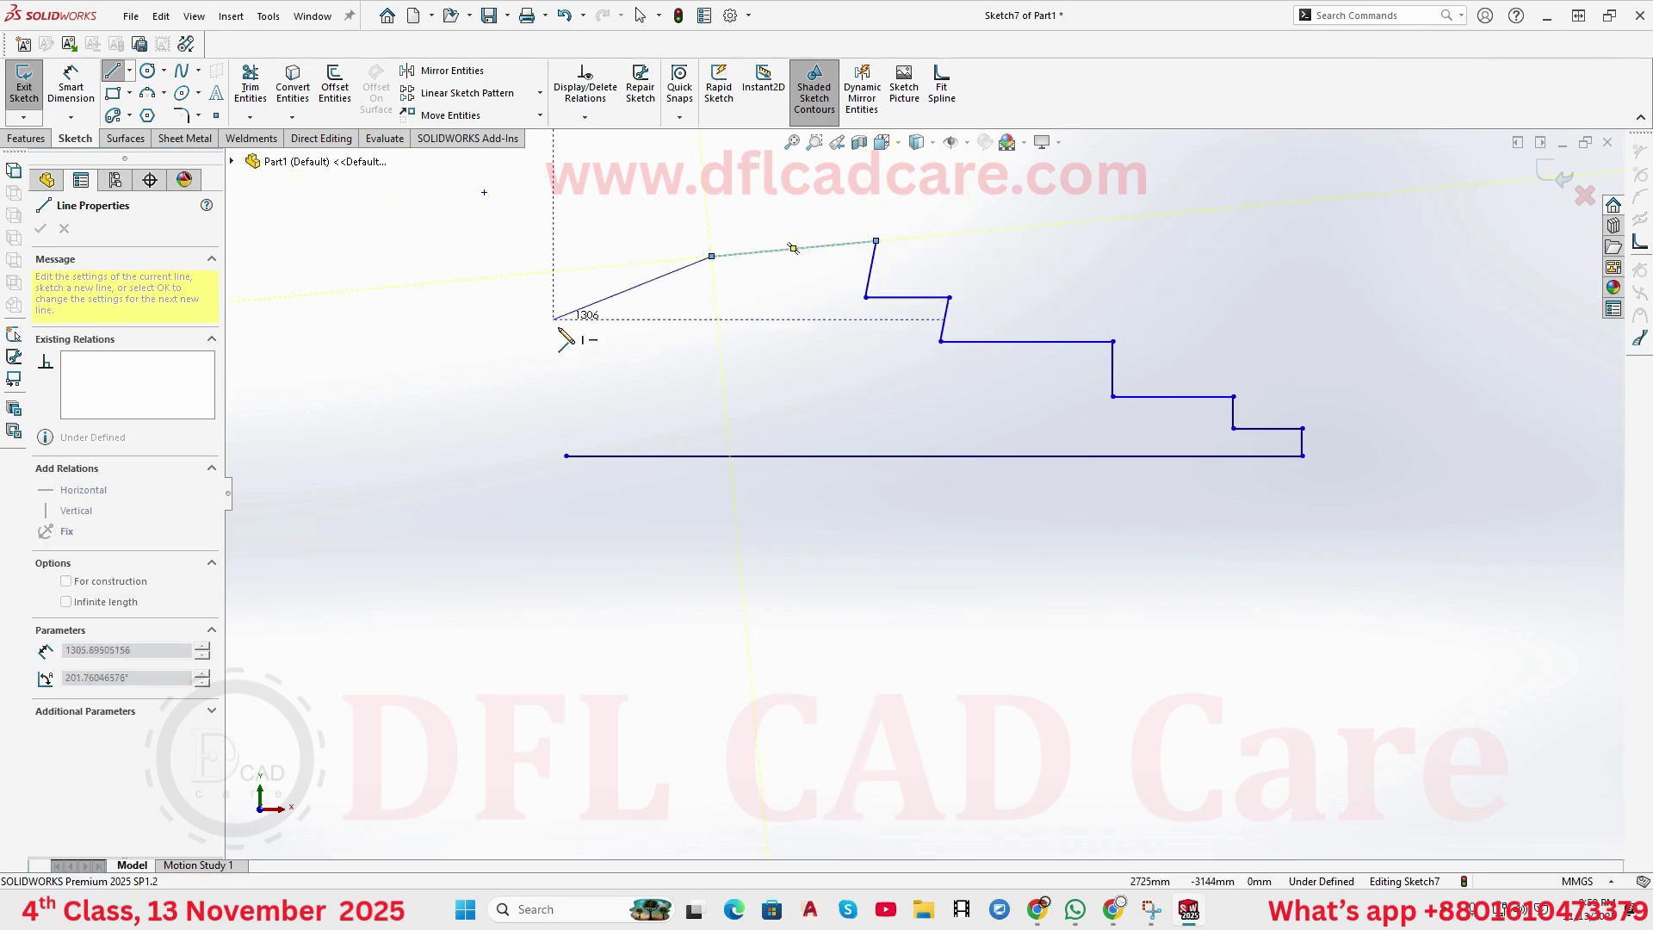
click(565, 456)
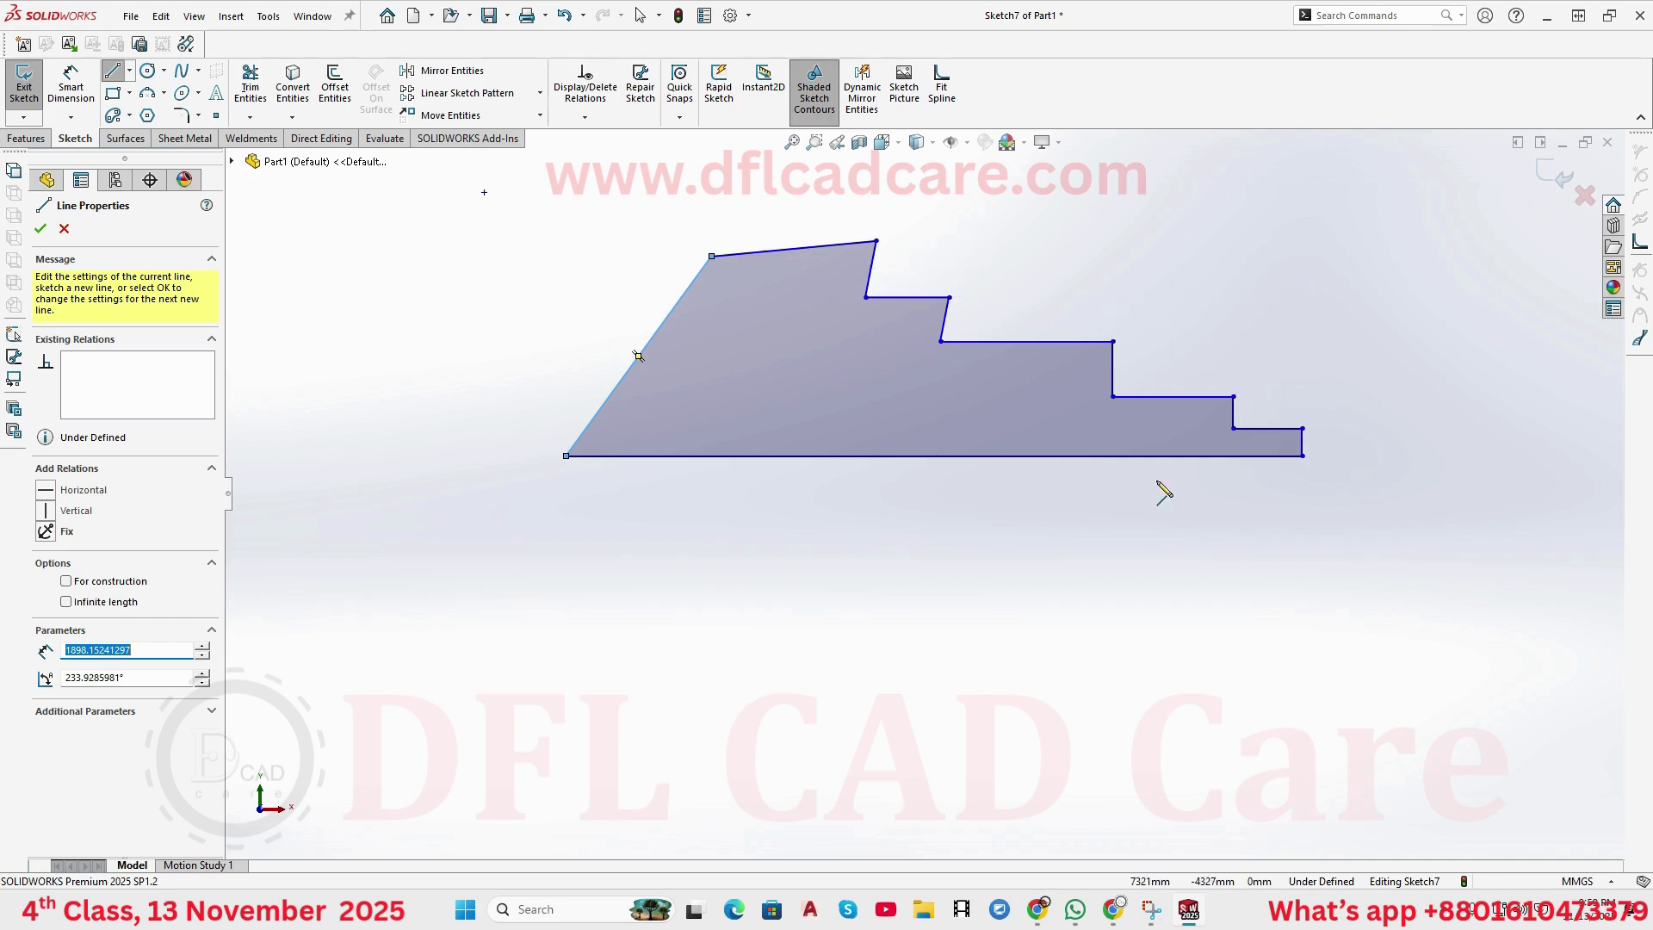
click(39, 229)
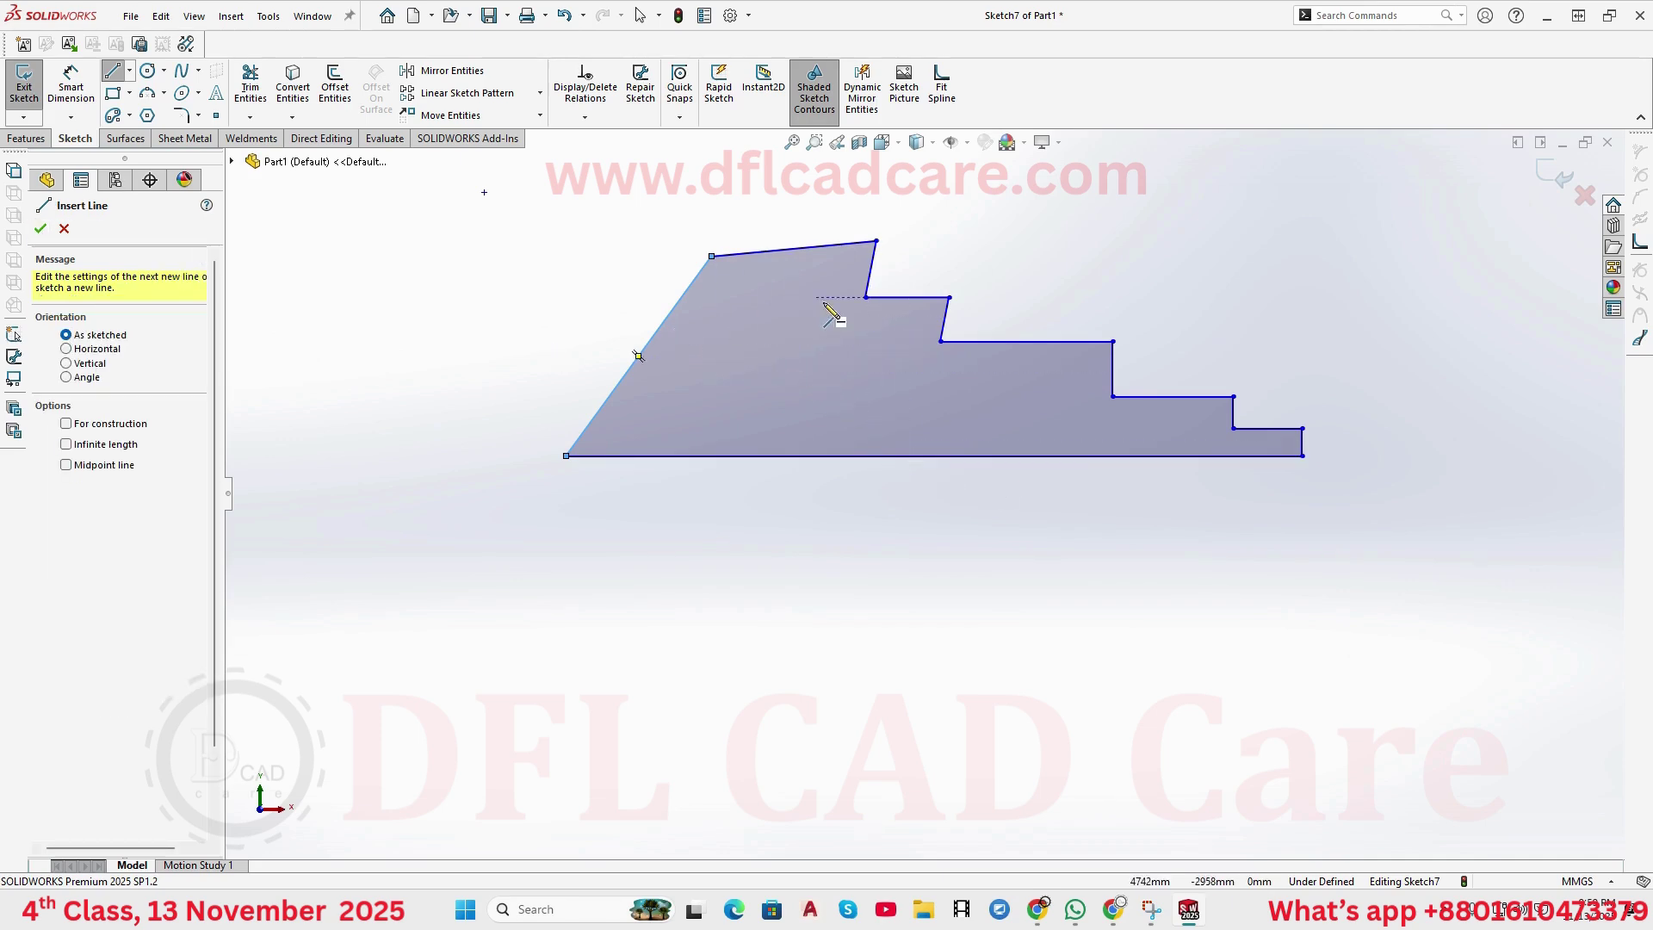
click(39, 229)
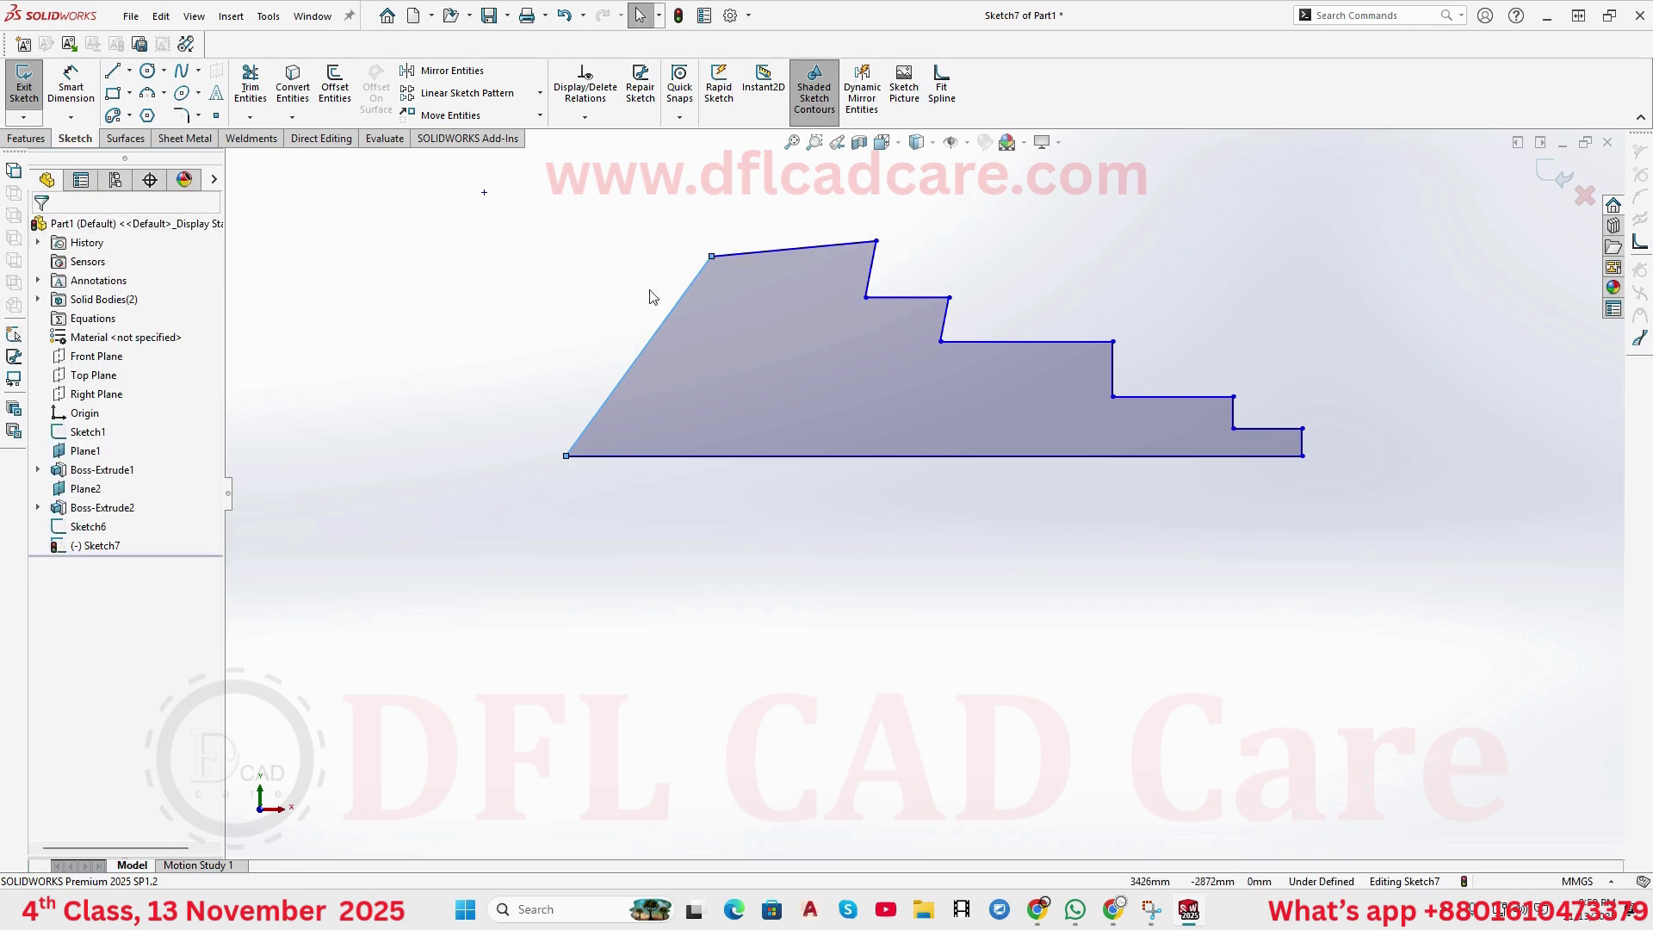
- Make the sloping left edge and the two slanted risers of the stepped profile vertical
click(681, 298)
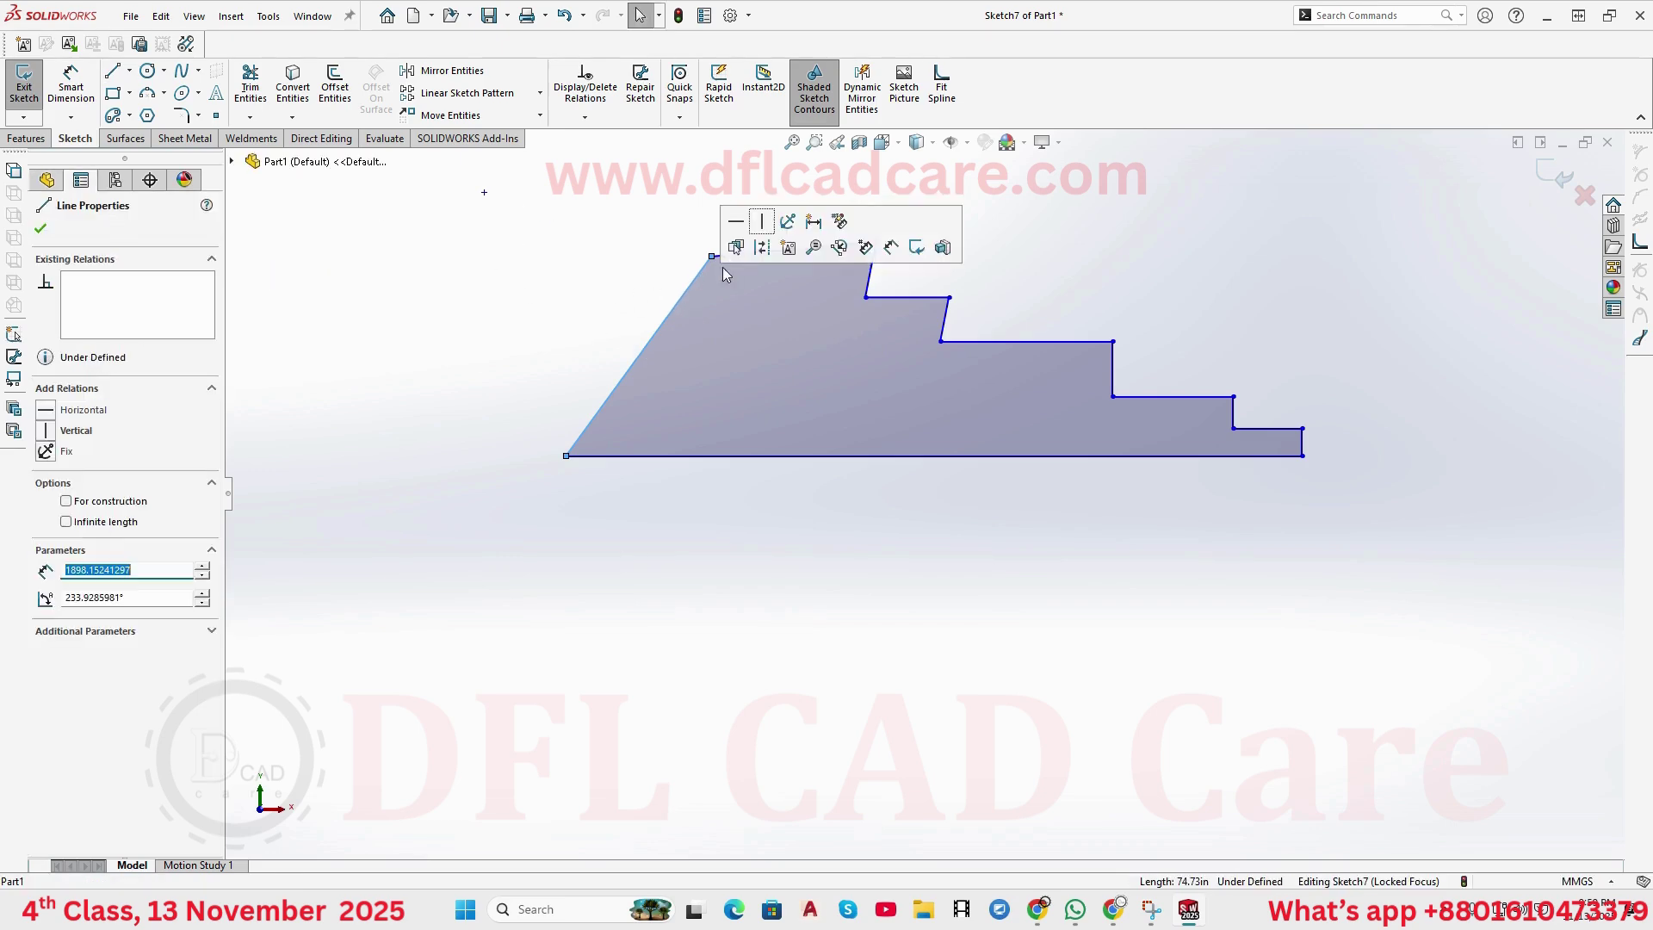
click(761, 223)
click(833, 538)
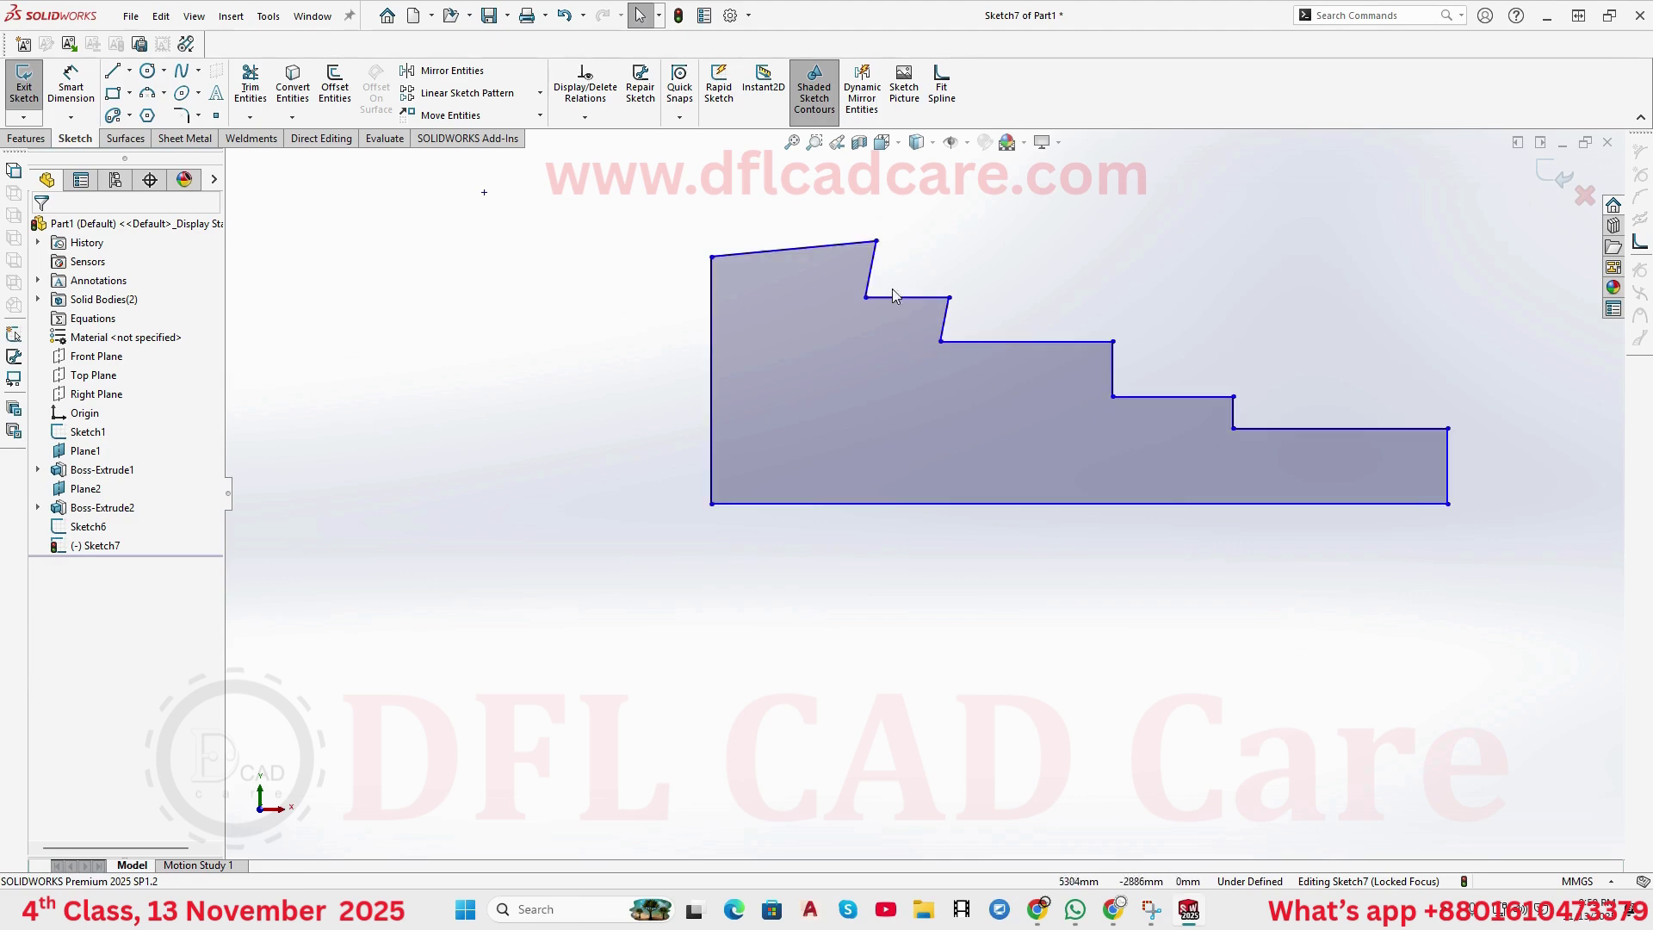
click(875, 259)
click(963, 191)
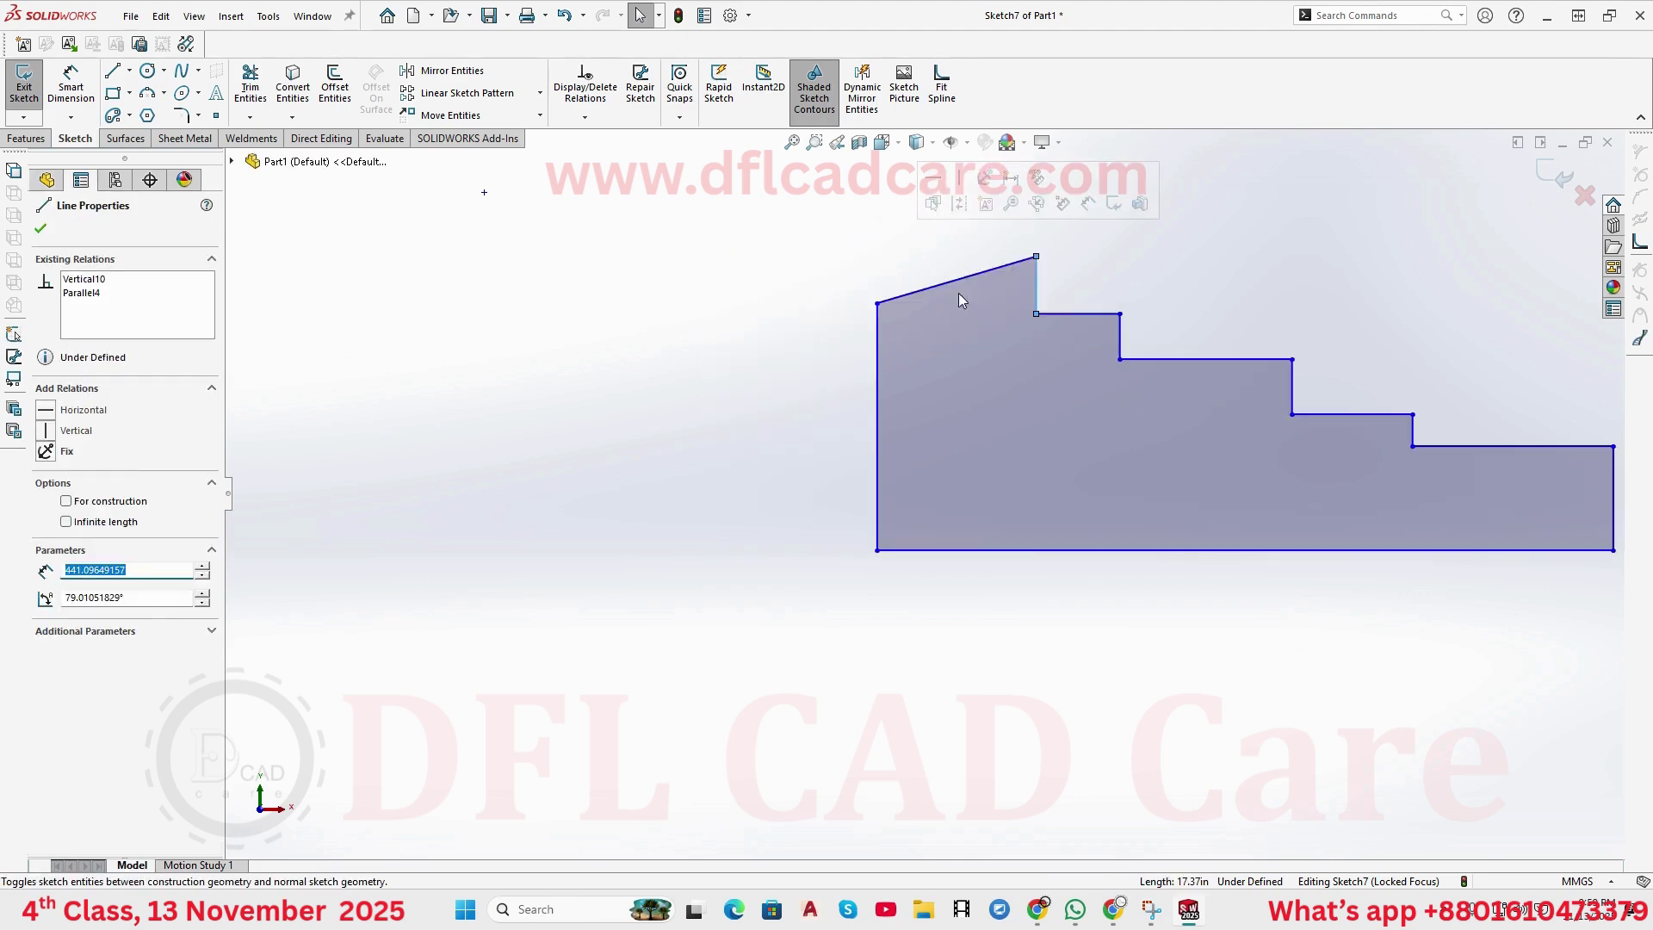
click(1121, 336)
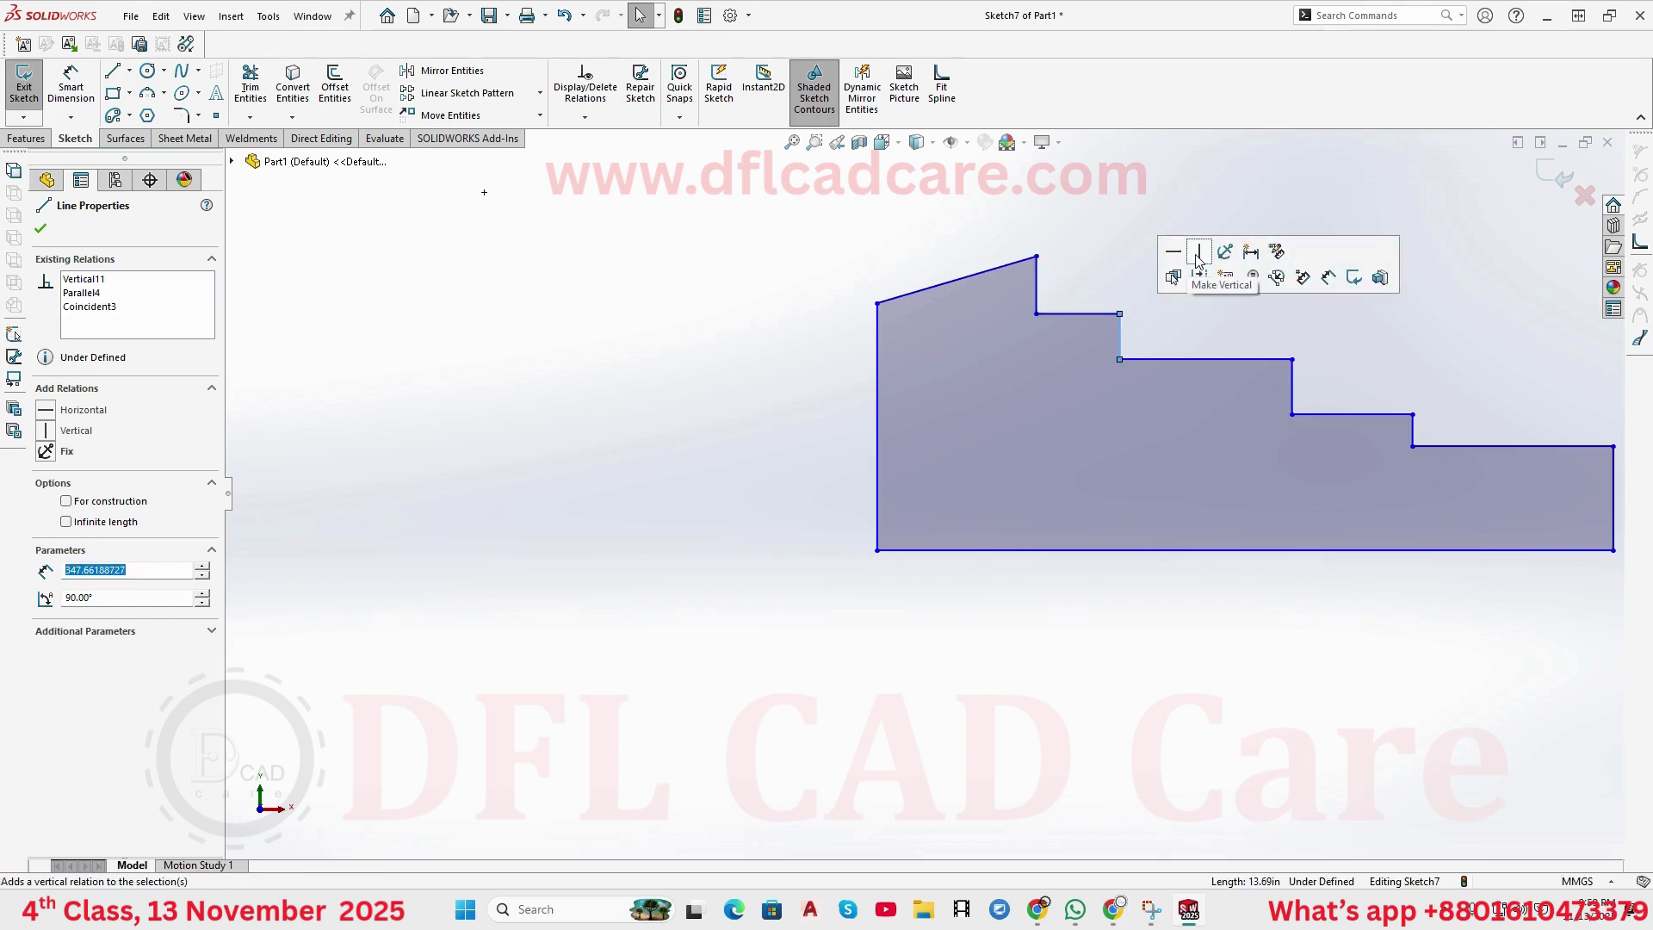
- Check the vertical relations of the two lower risers and the right edge of the stepped profile
click(1294, 392)
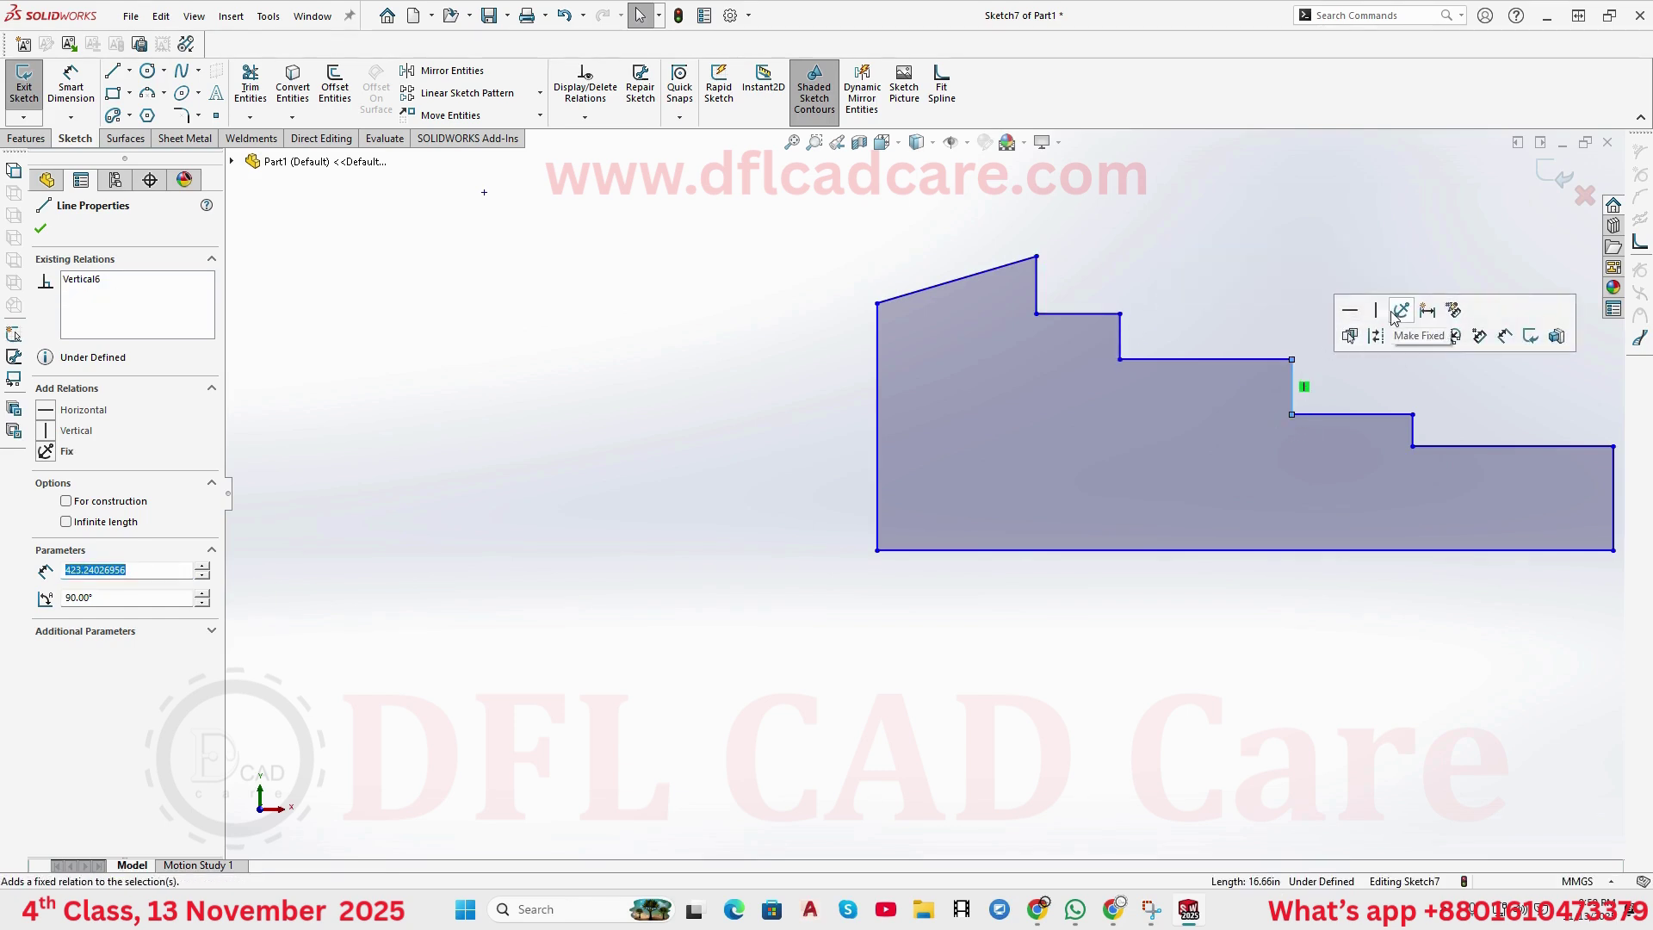
click(1413, 431)
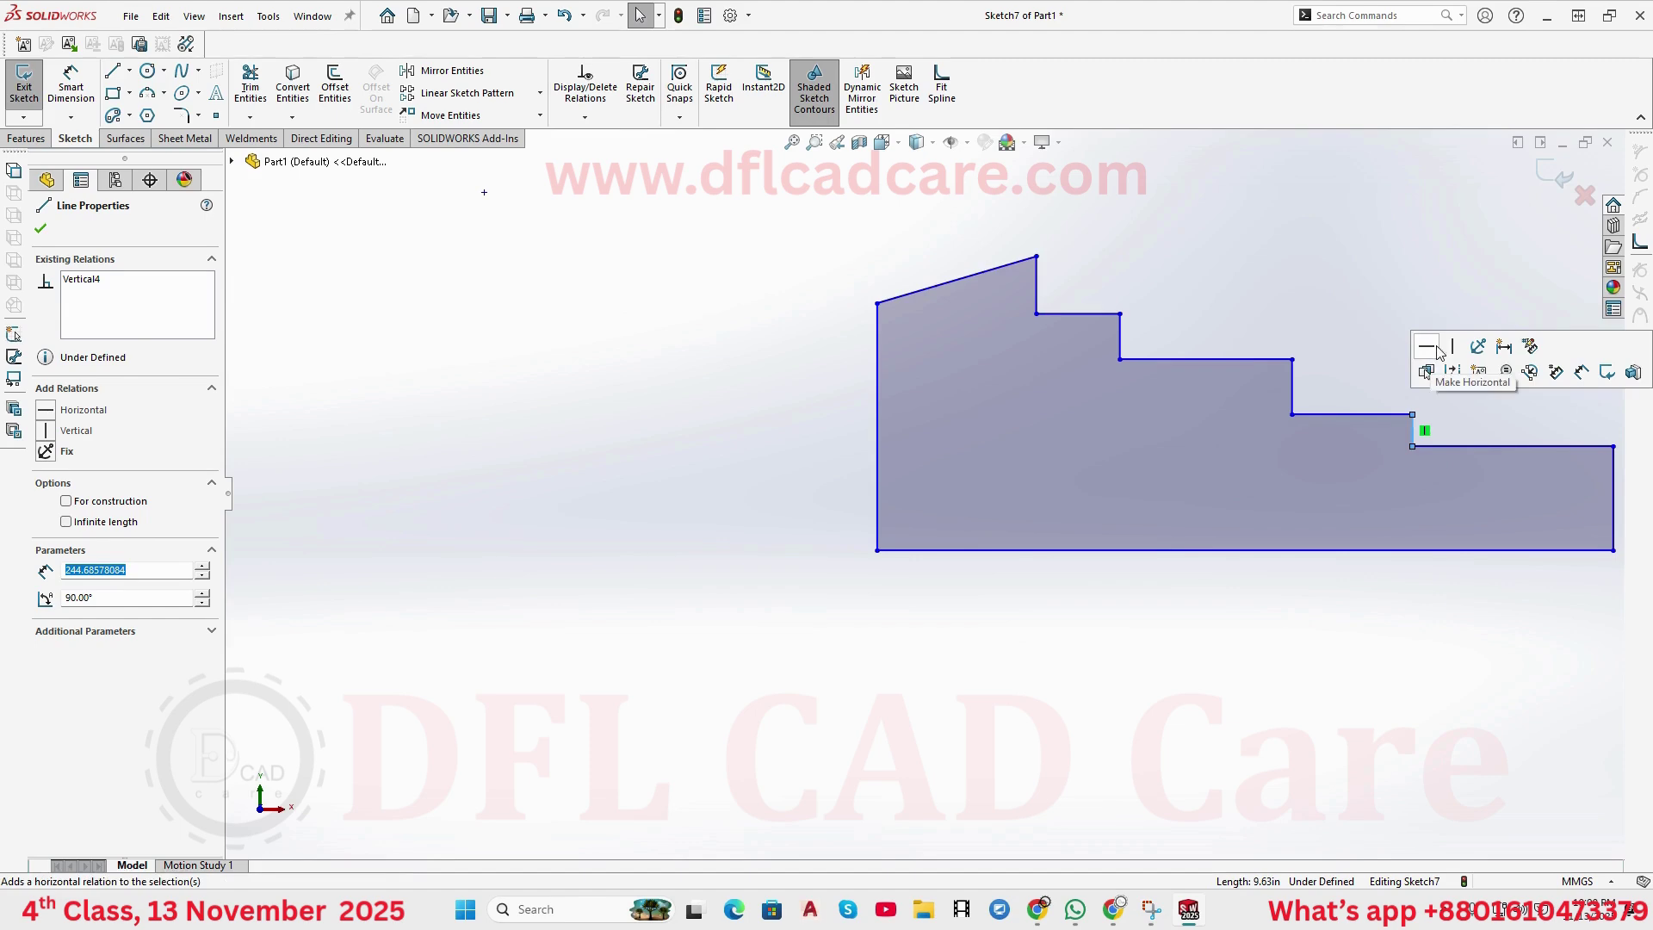
key(f)
scroll(1459, 486, down, 3)
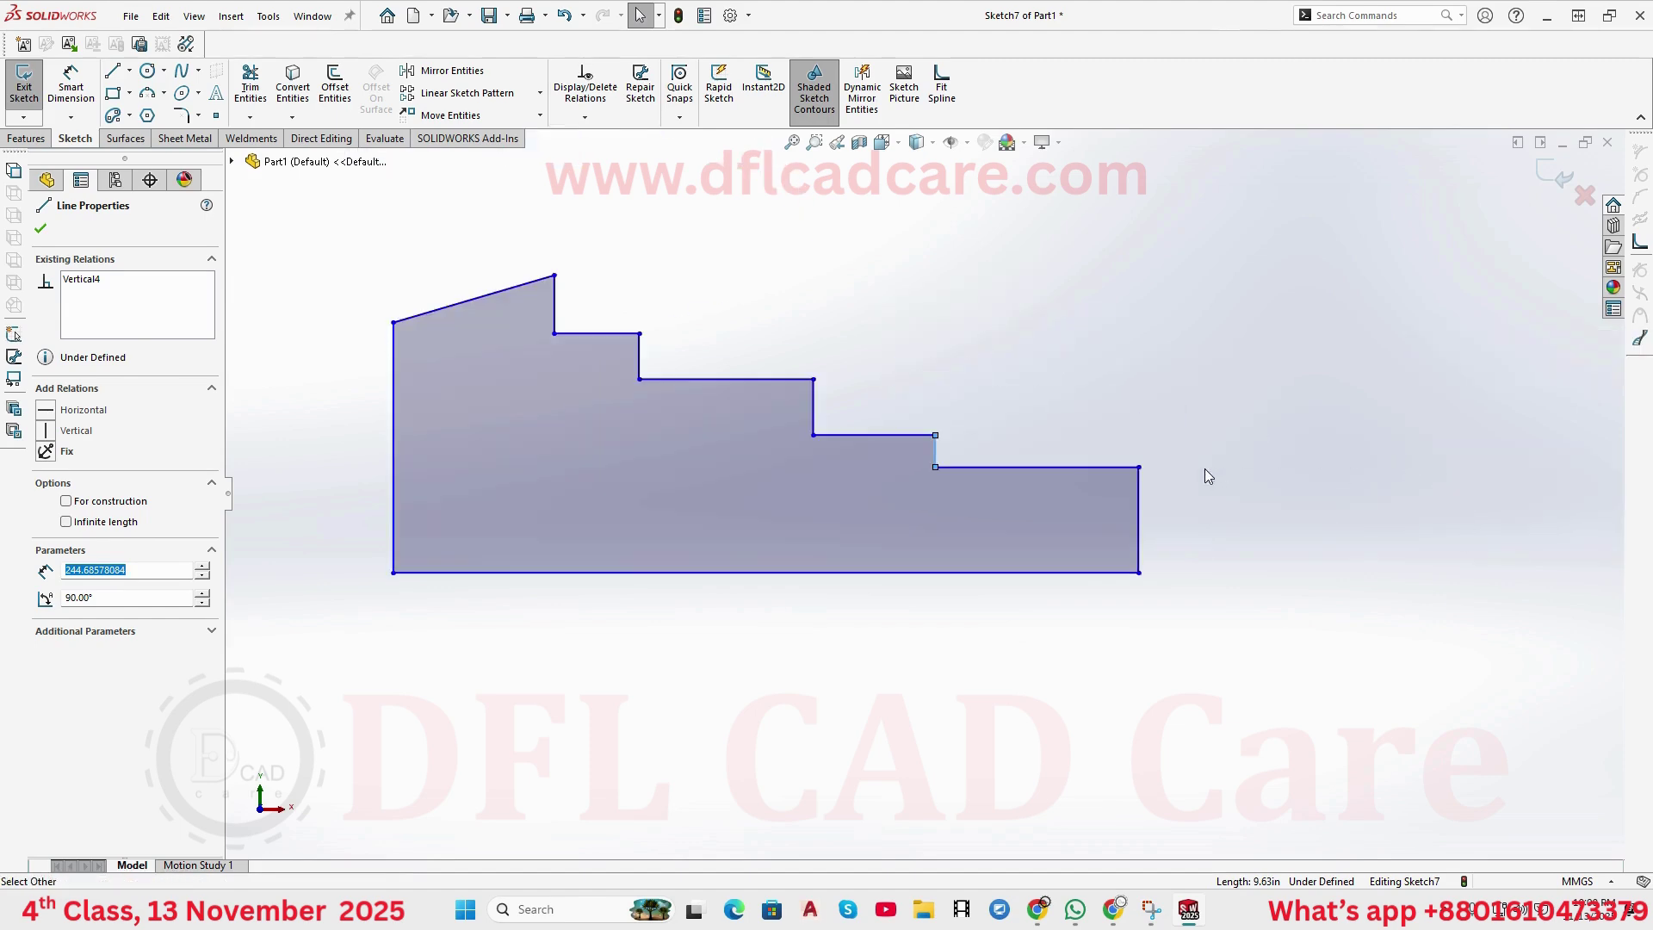
click(1145, 510)
click(1223, 594)
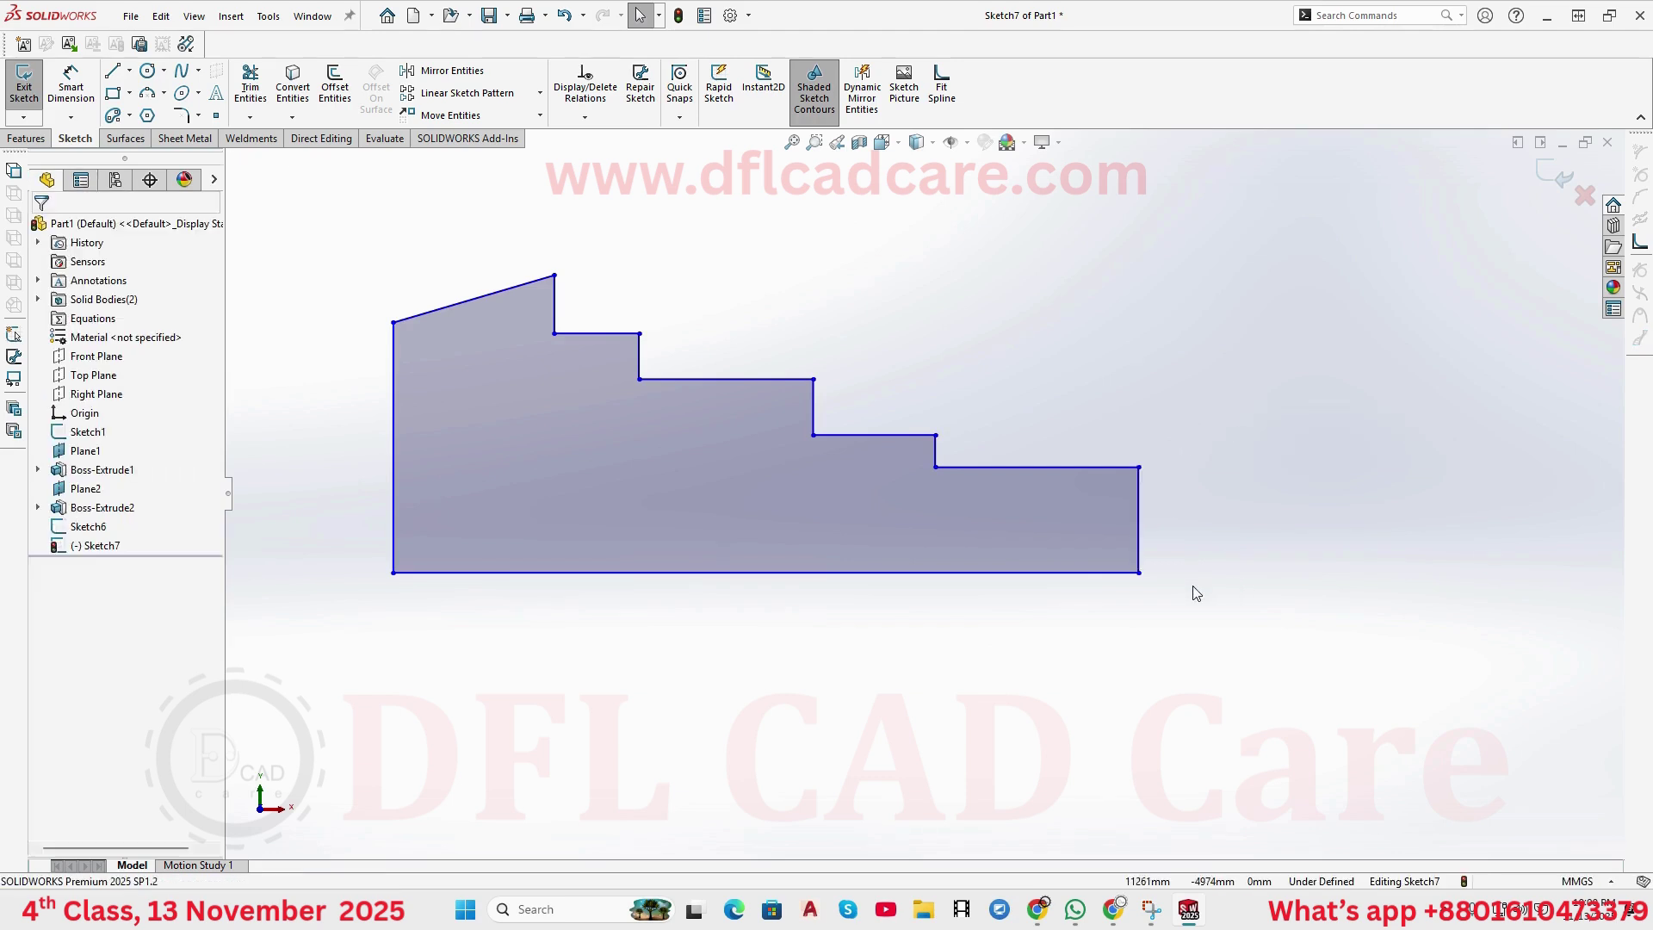
- Make the sloping top edge of the stepped profile horizontal and check the horizontal relations of the treads below it
scroll(976, 516, up, 2)
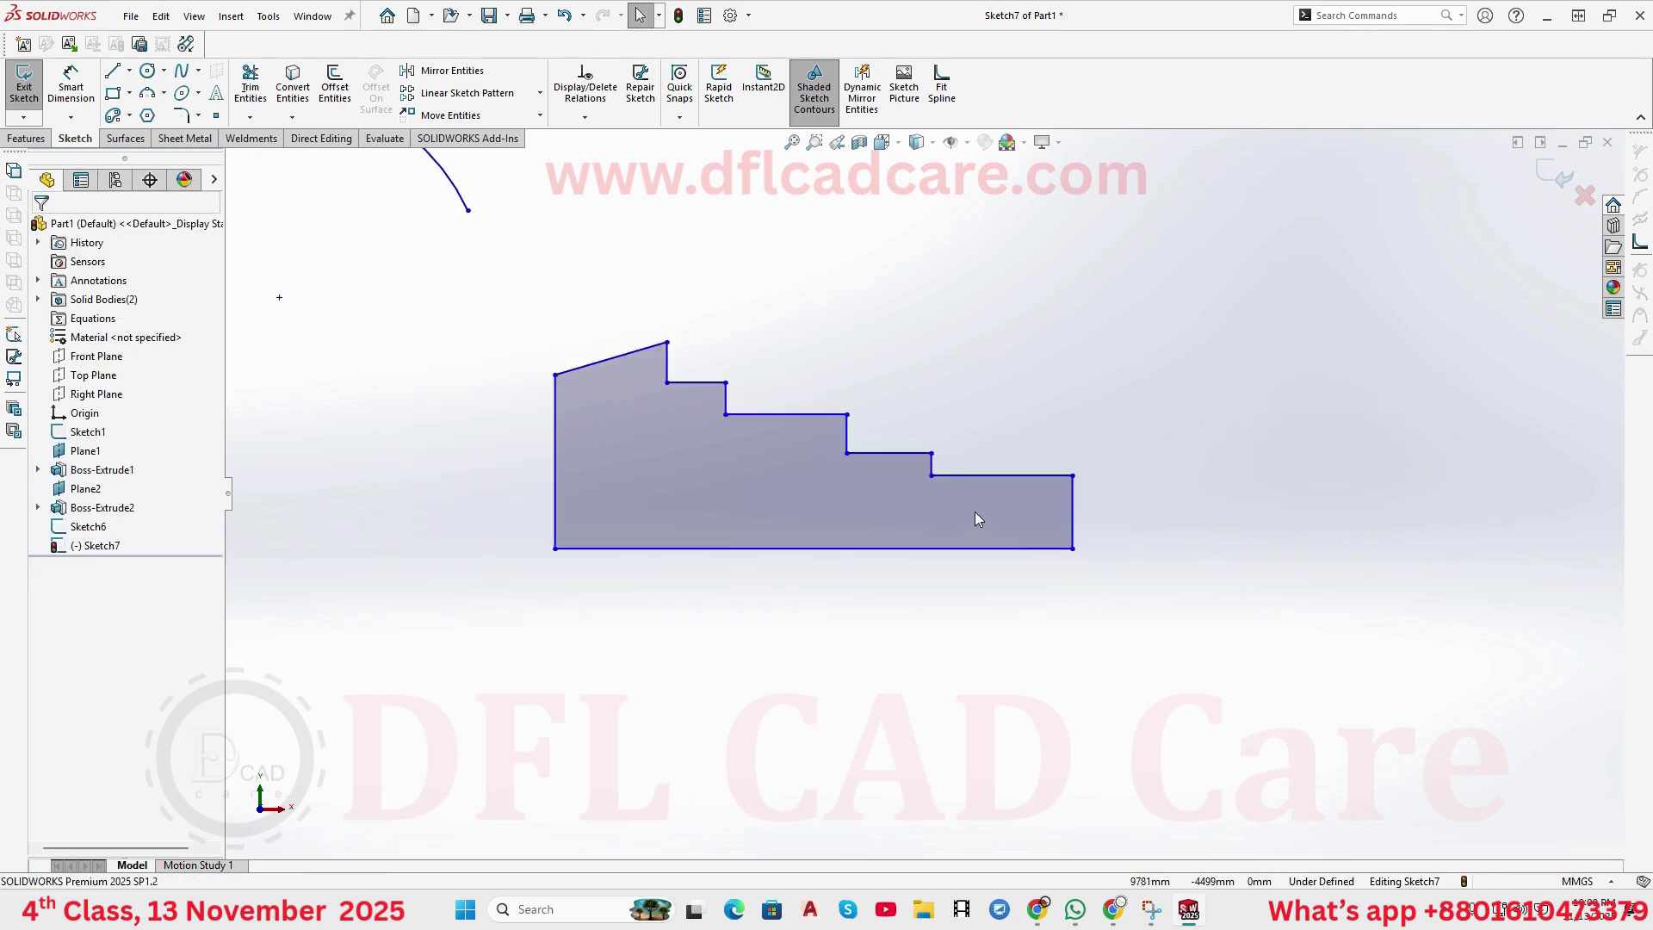
click(634, 357)
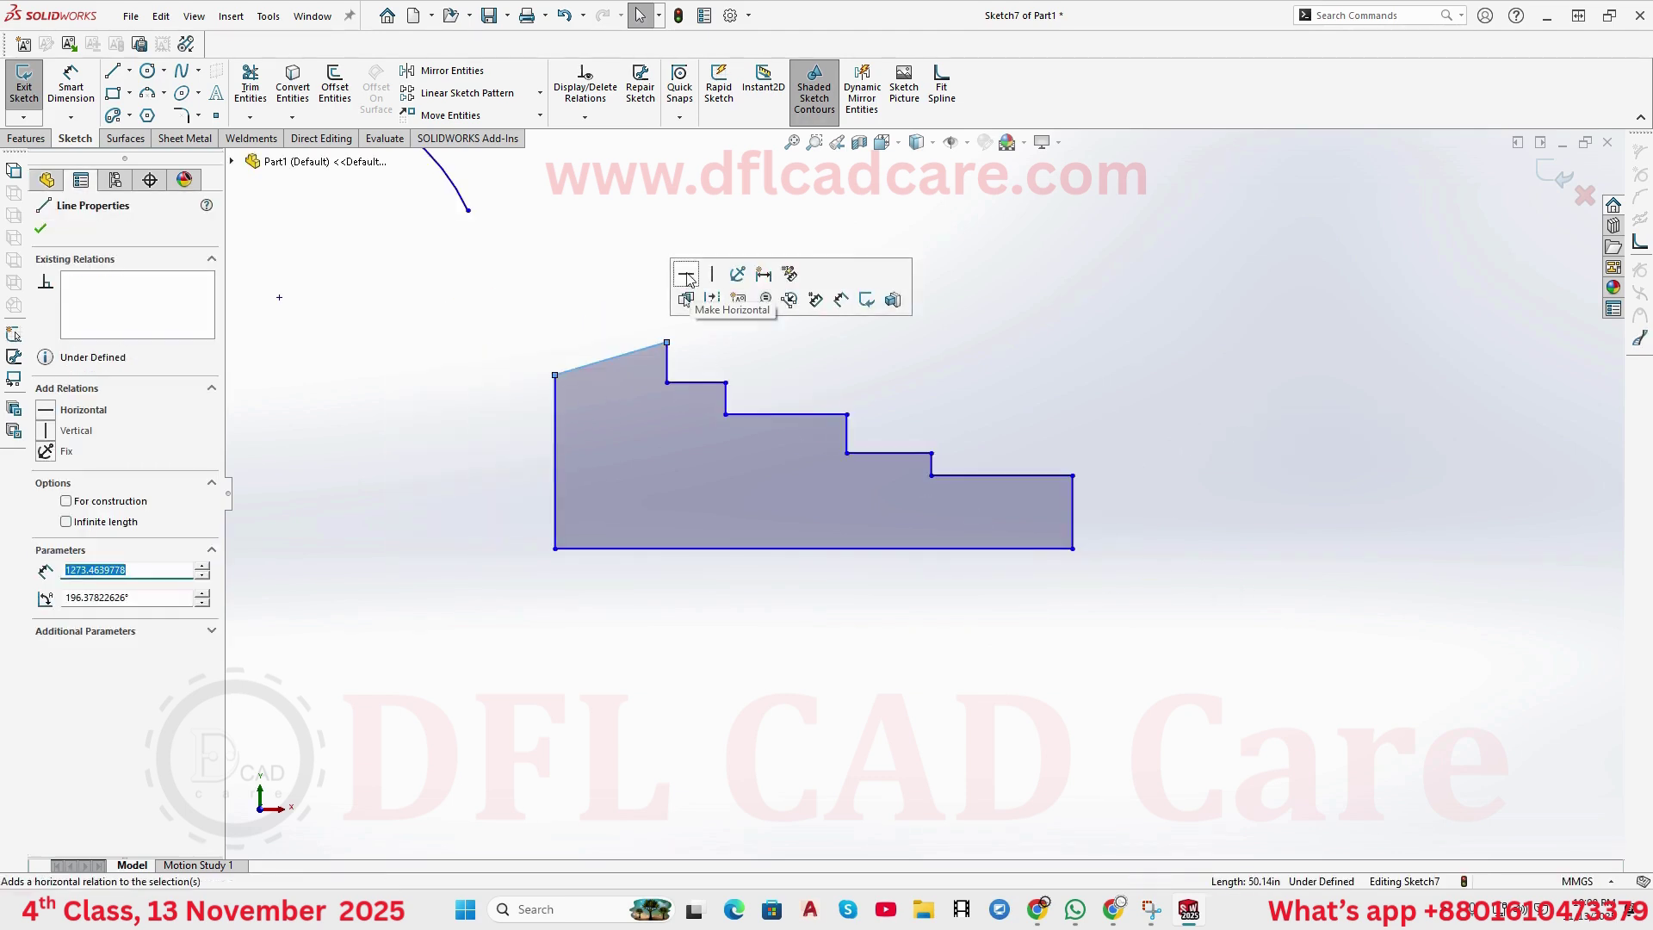
click(711, 301)
click(696, 383)
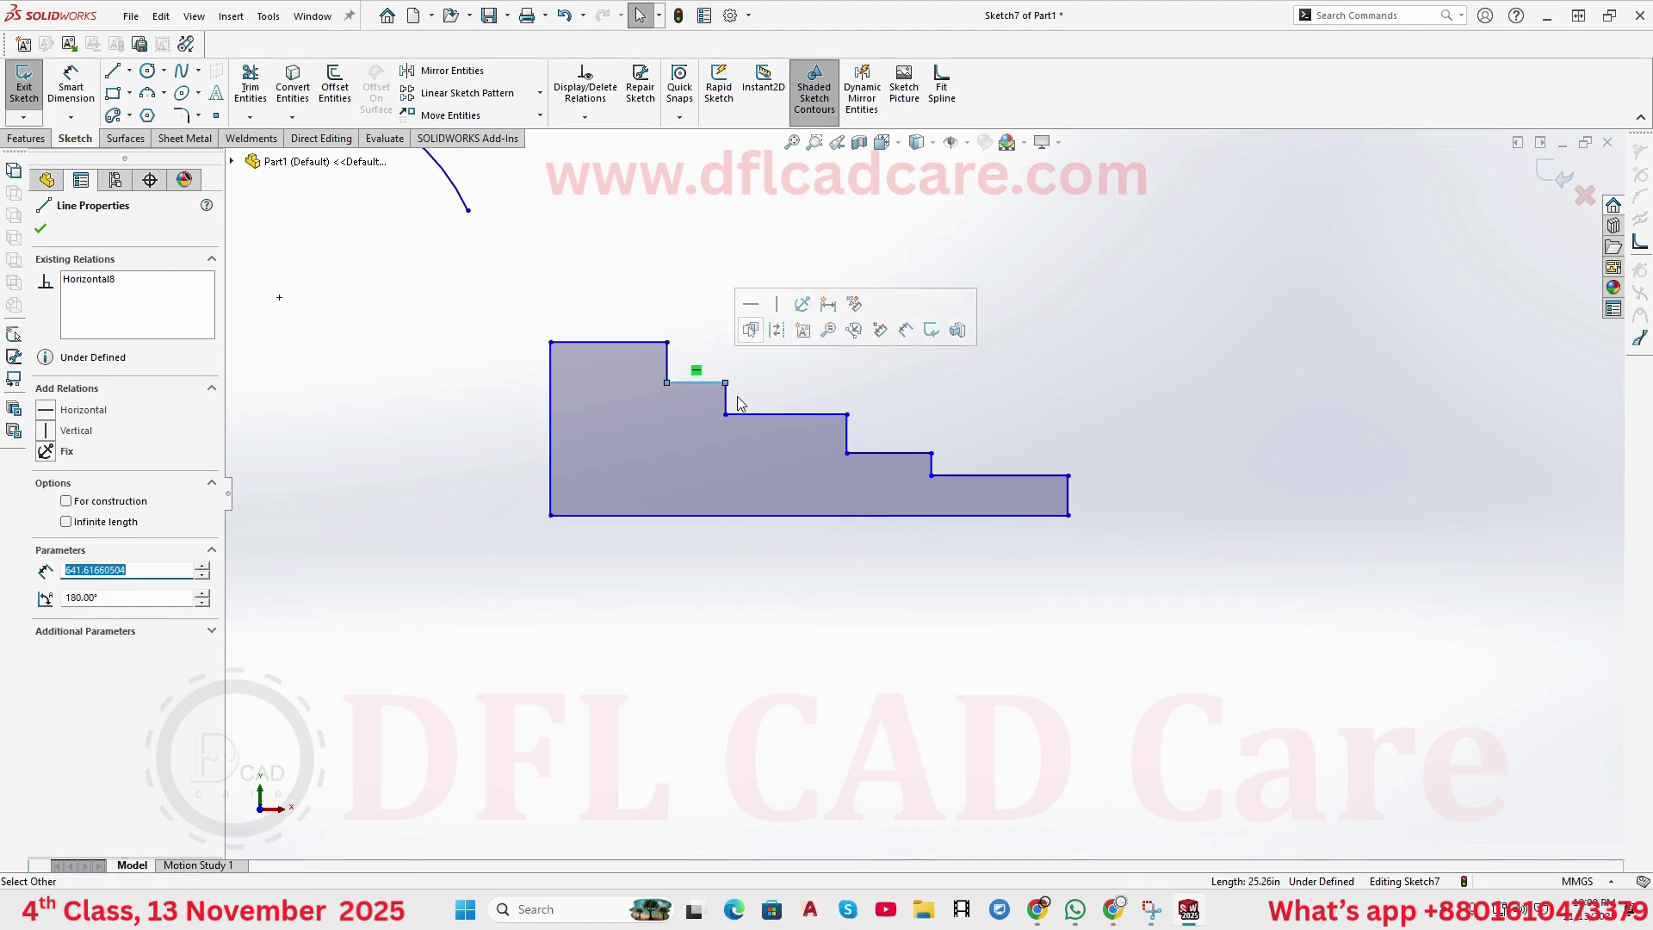
click(814, 415)
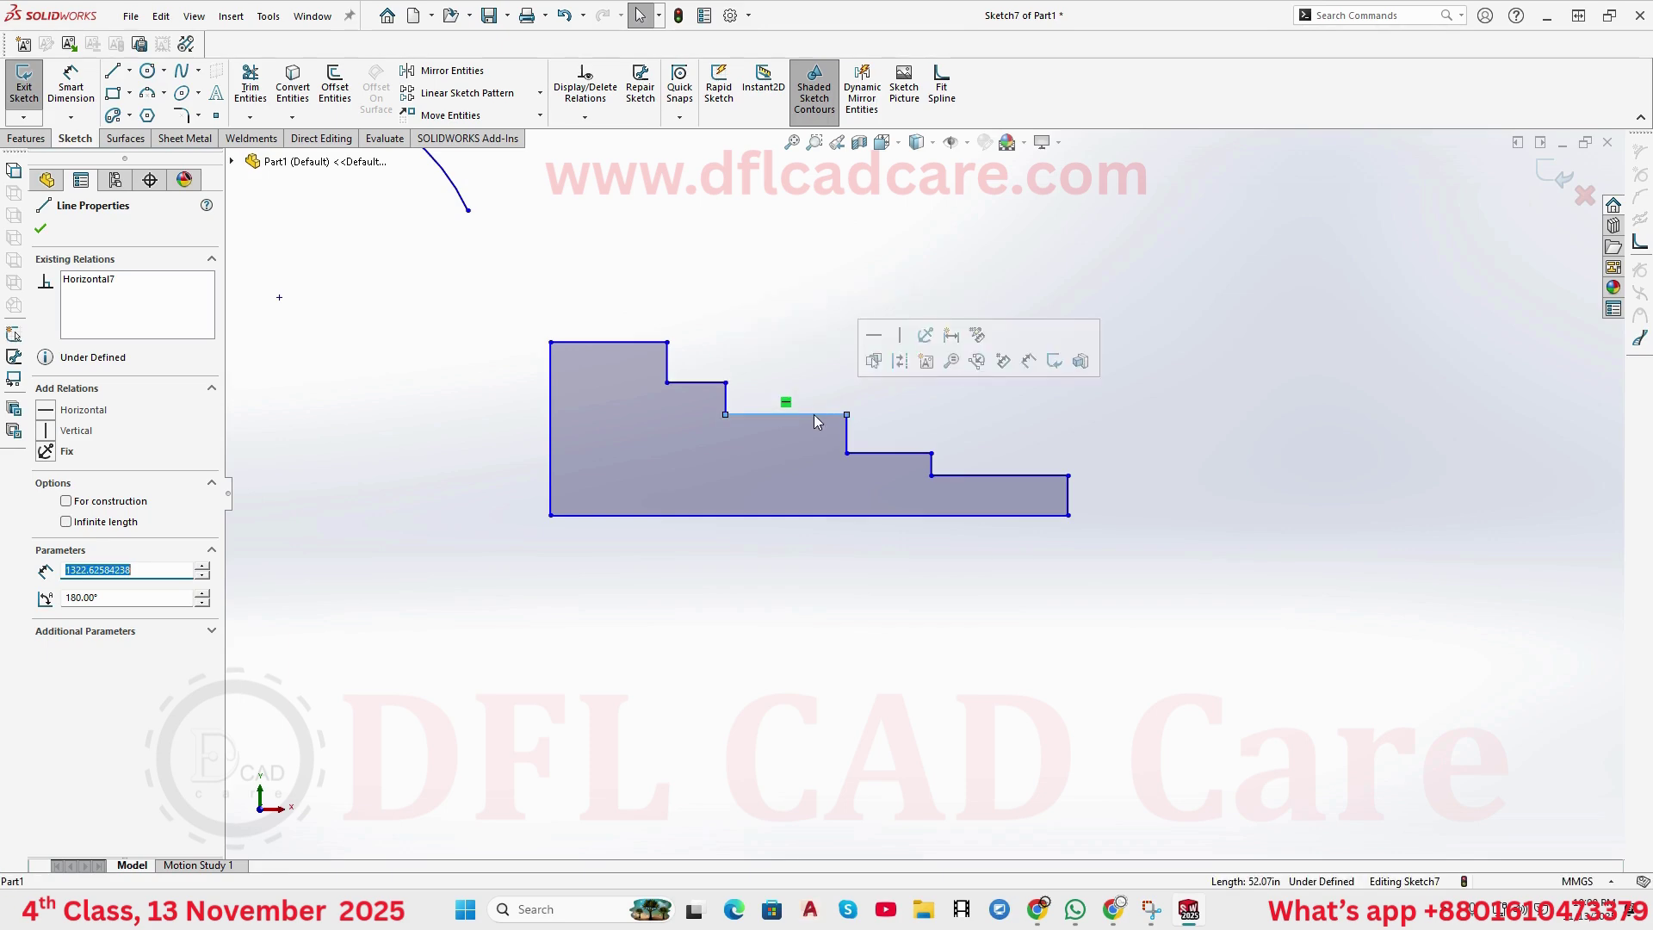
click(914, 456)
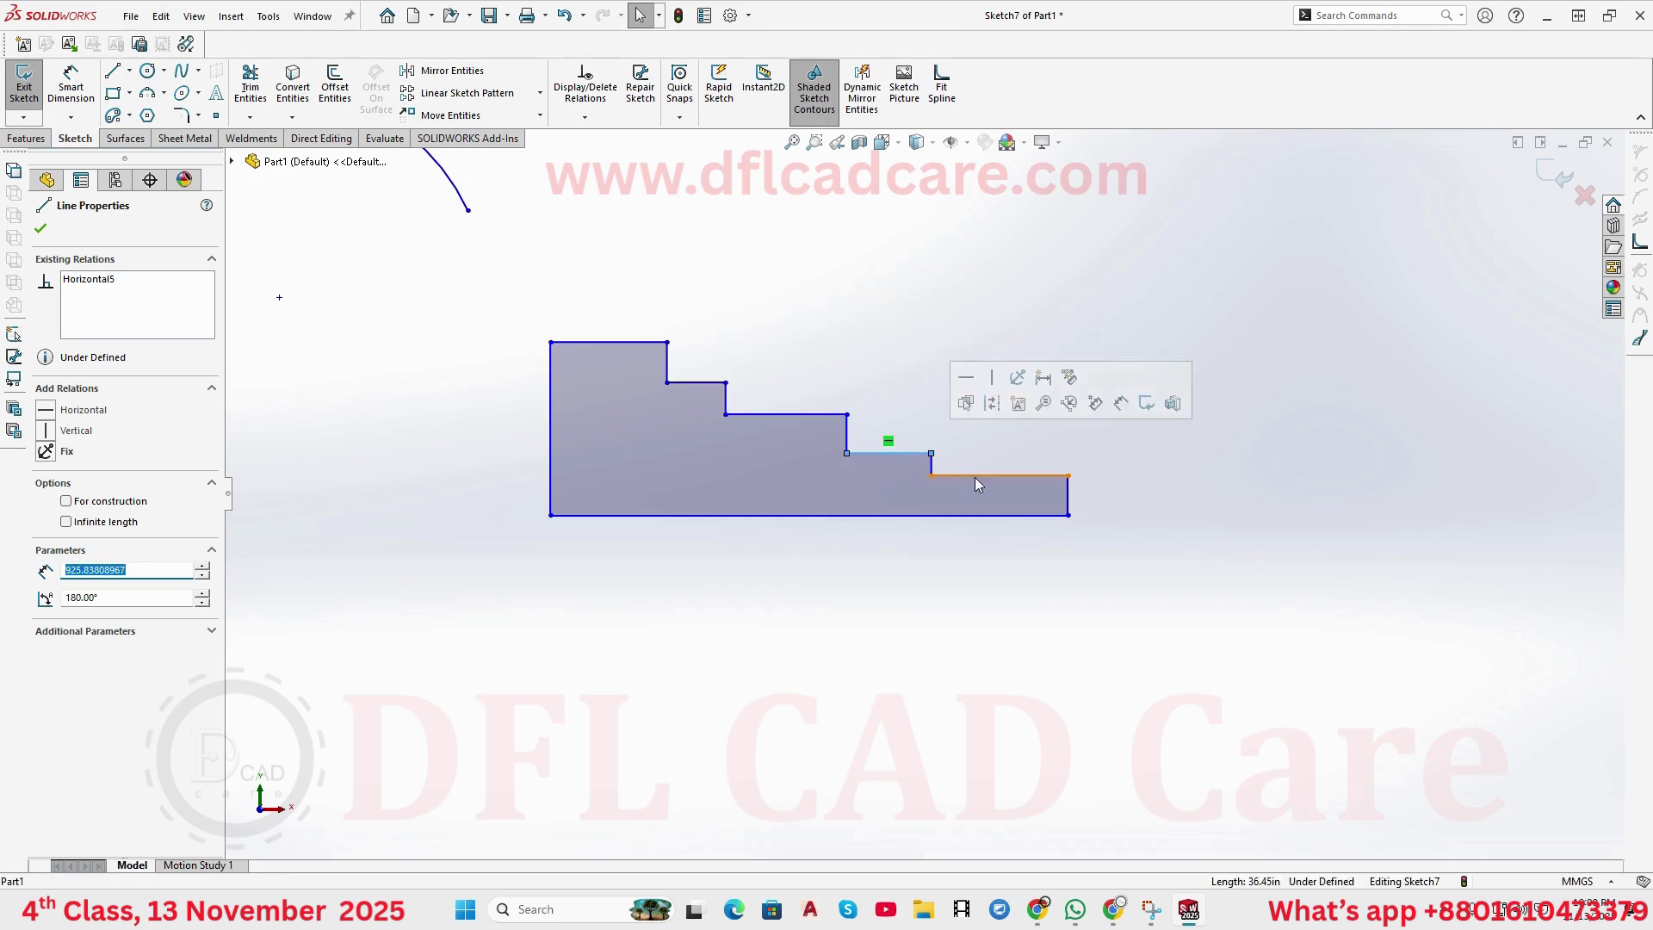
key(Escape)
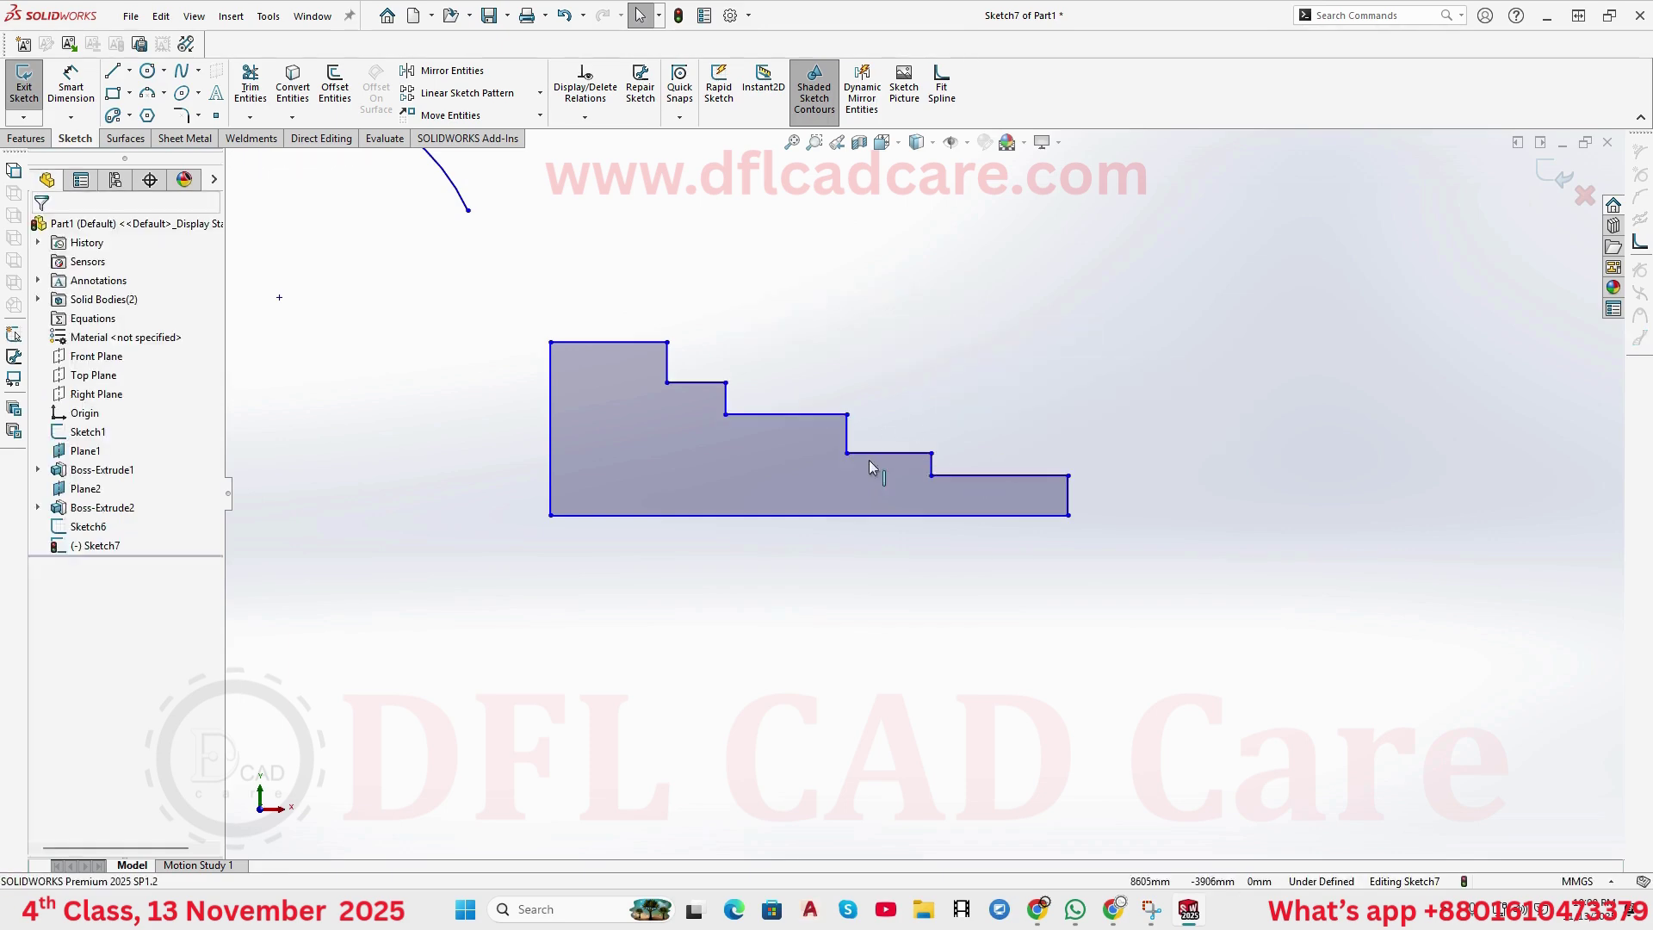
- Check the relations on the stepped profile's base line and left edge, and review the list of all relations in the sketch
click(813, 514)
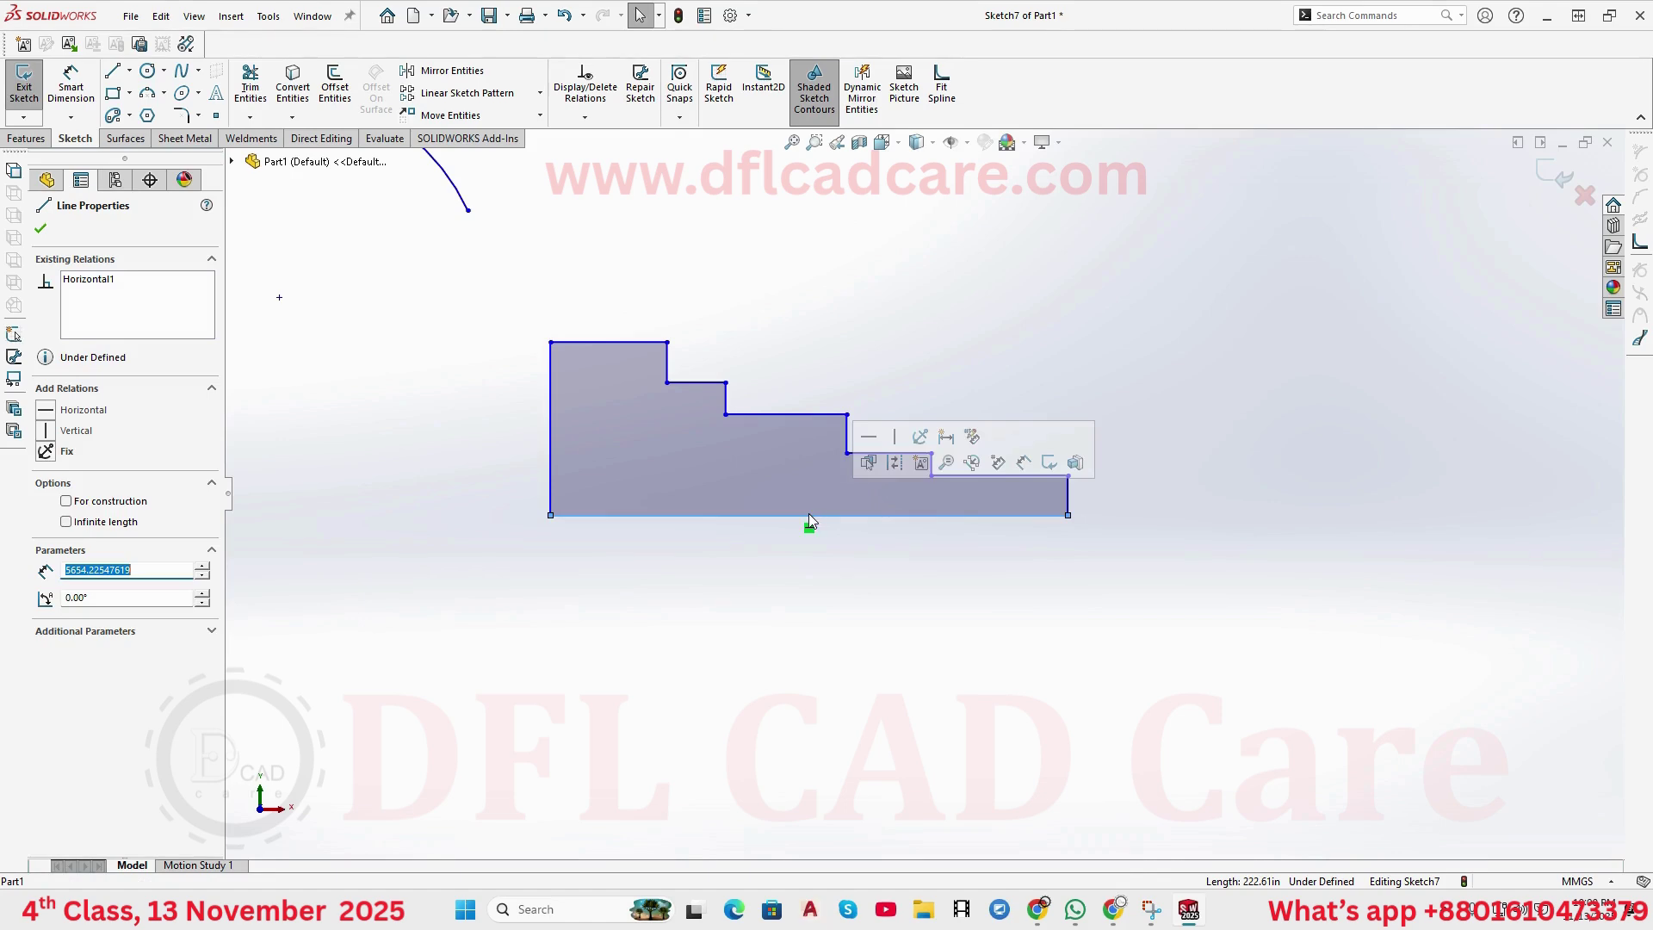
click(551, 470)
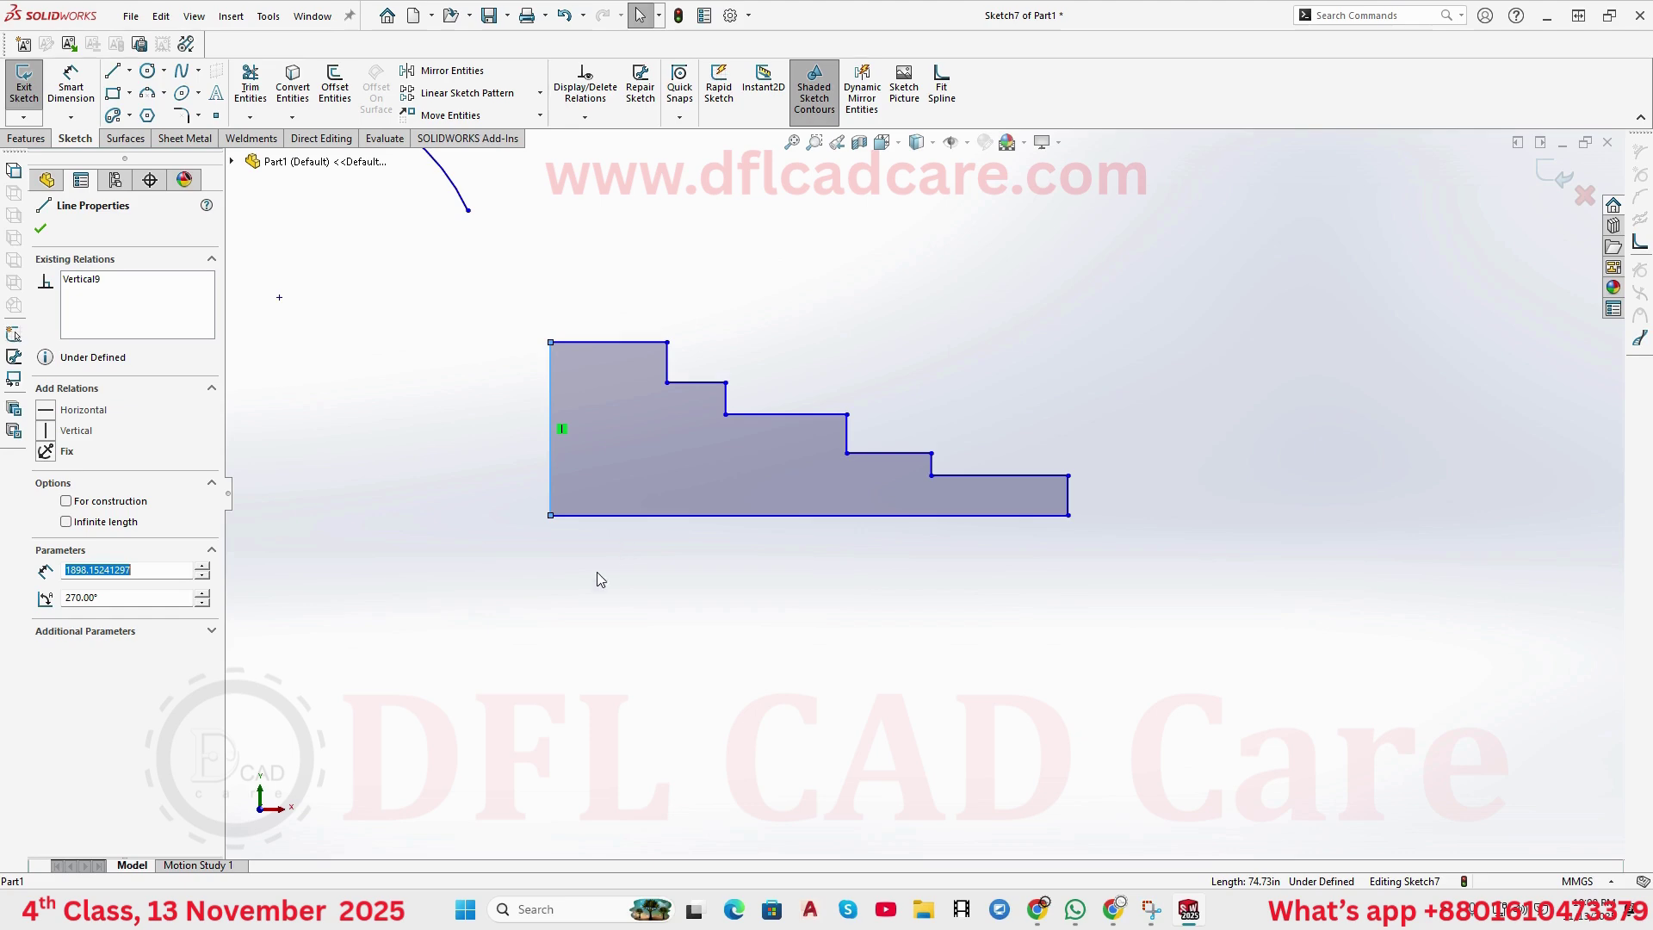
click(535, 542)
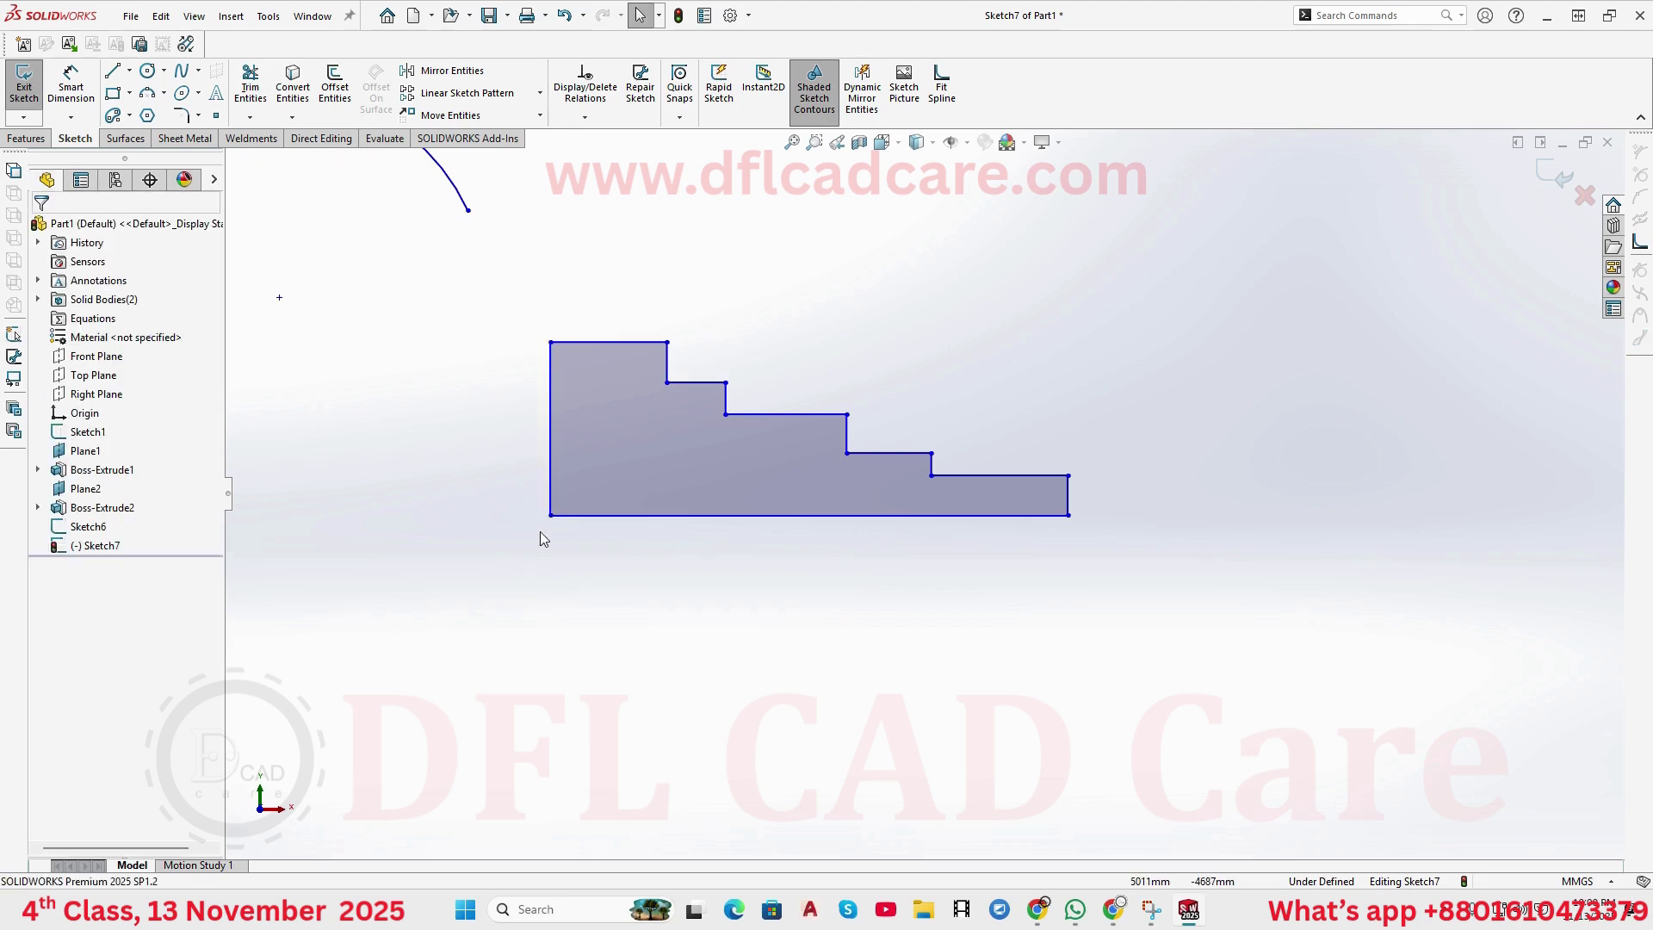
scroll(942, 452, down, 3)
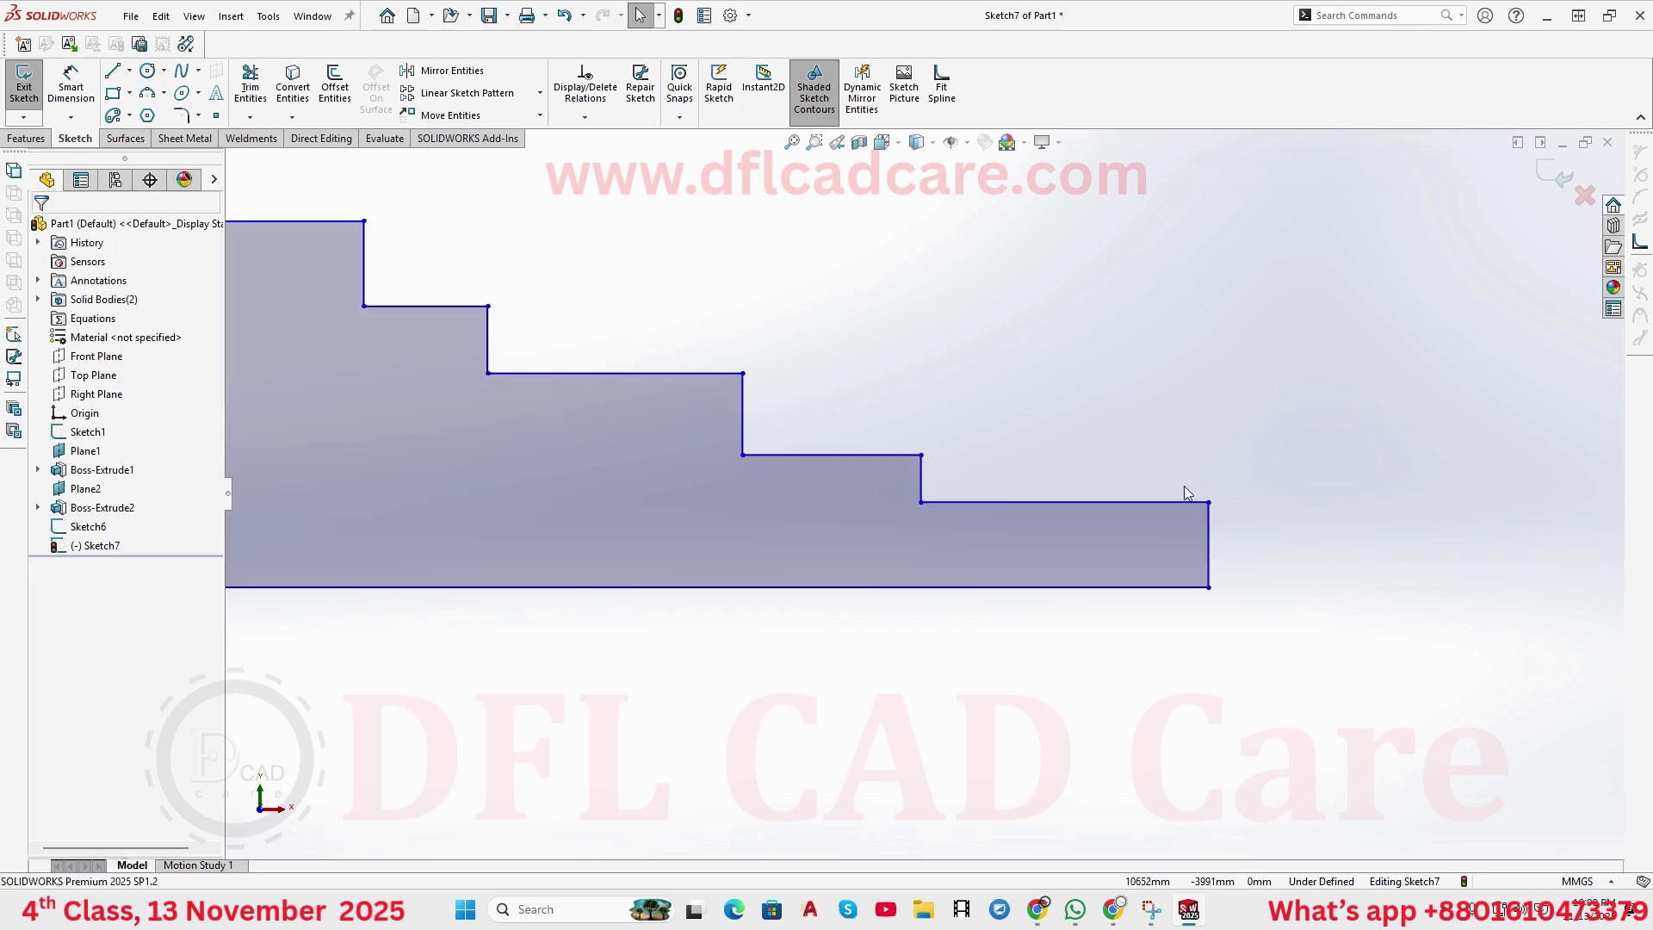
scroll(921, 490, up, 2)
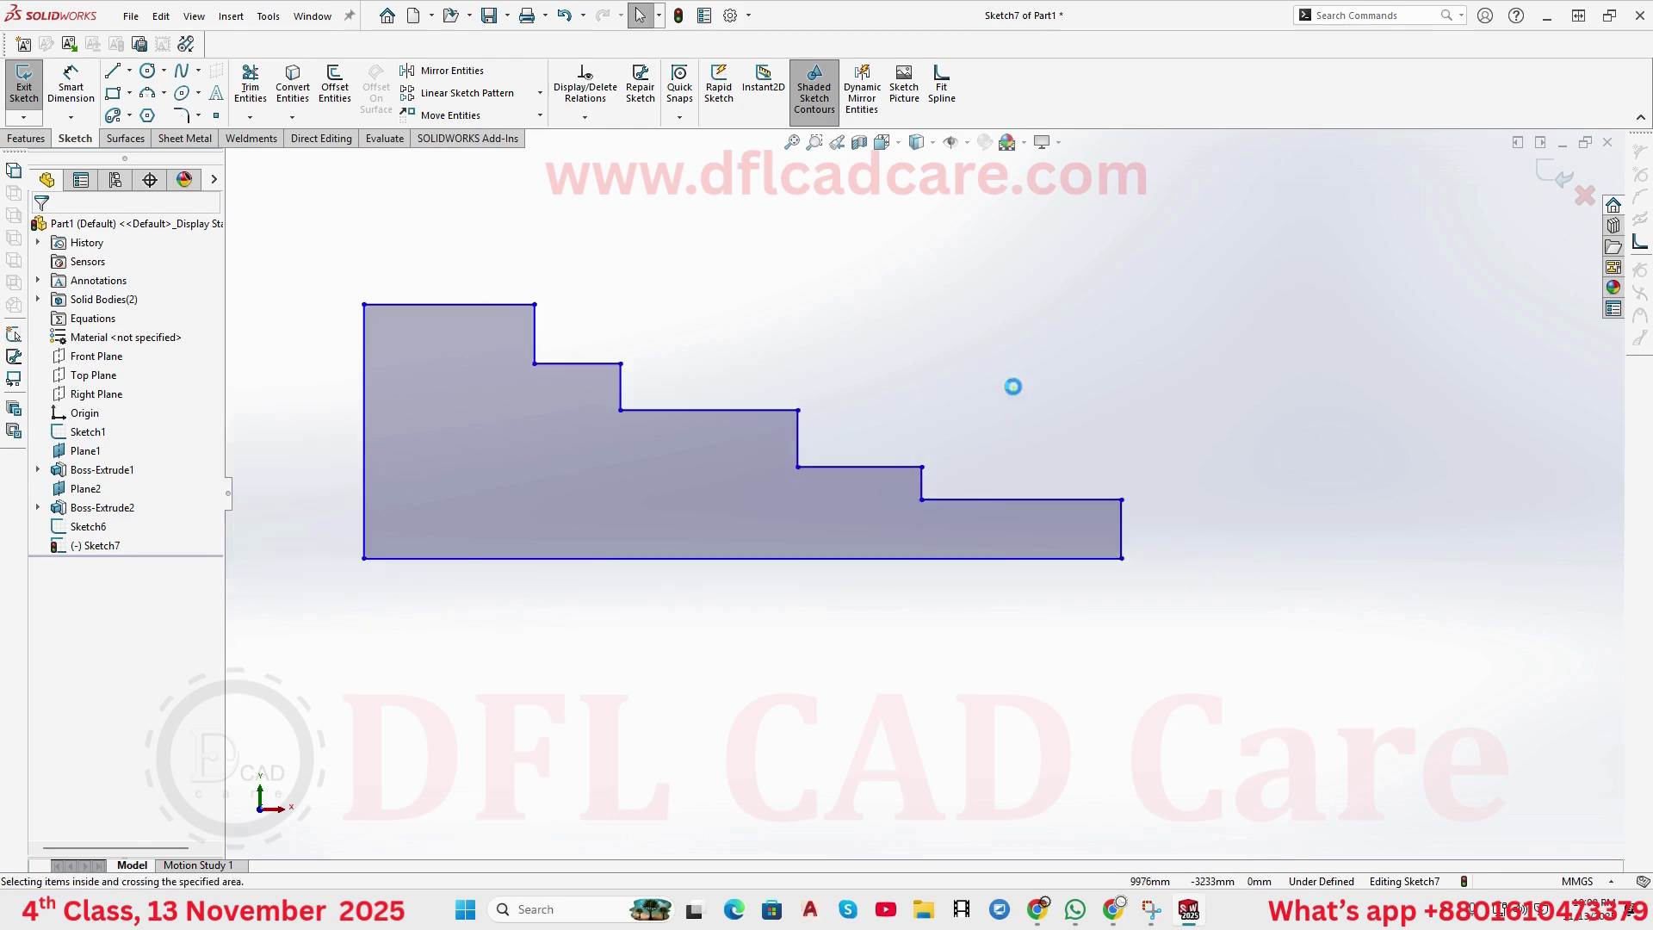
click(586, 86)
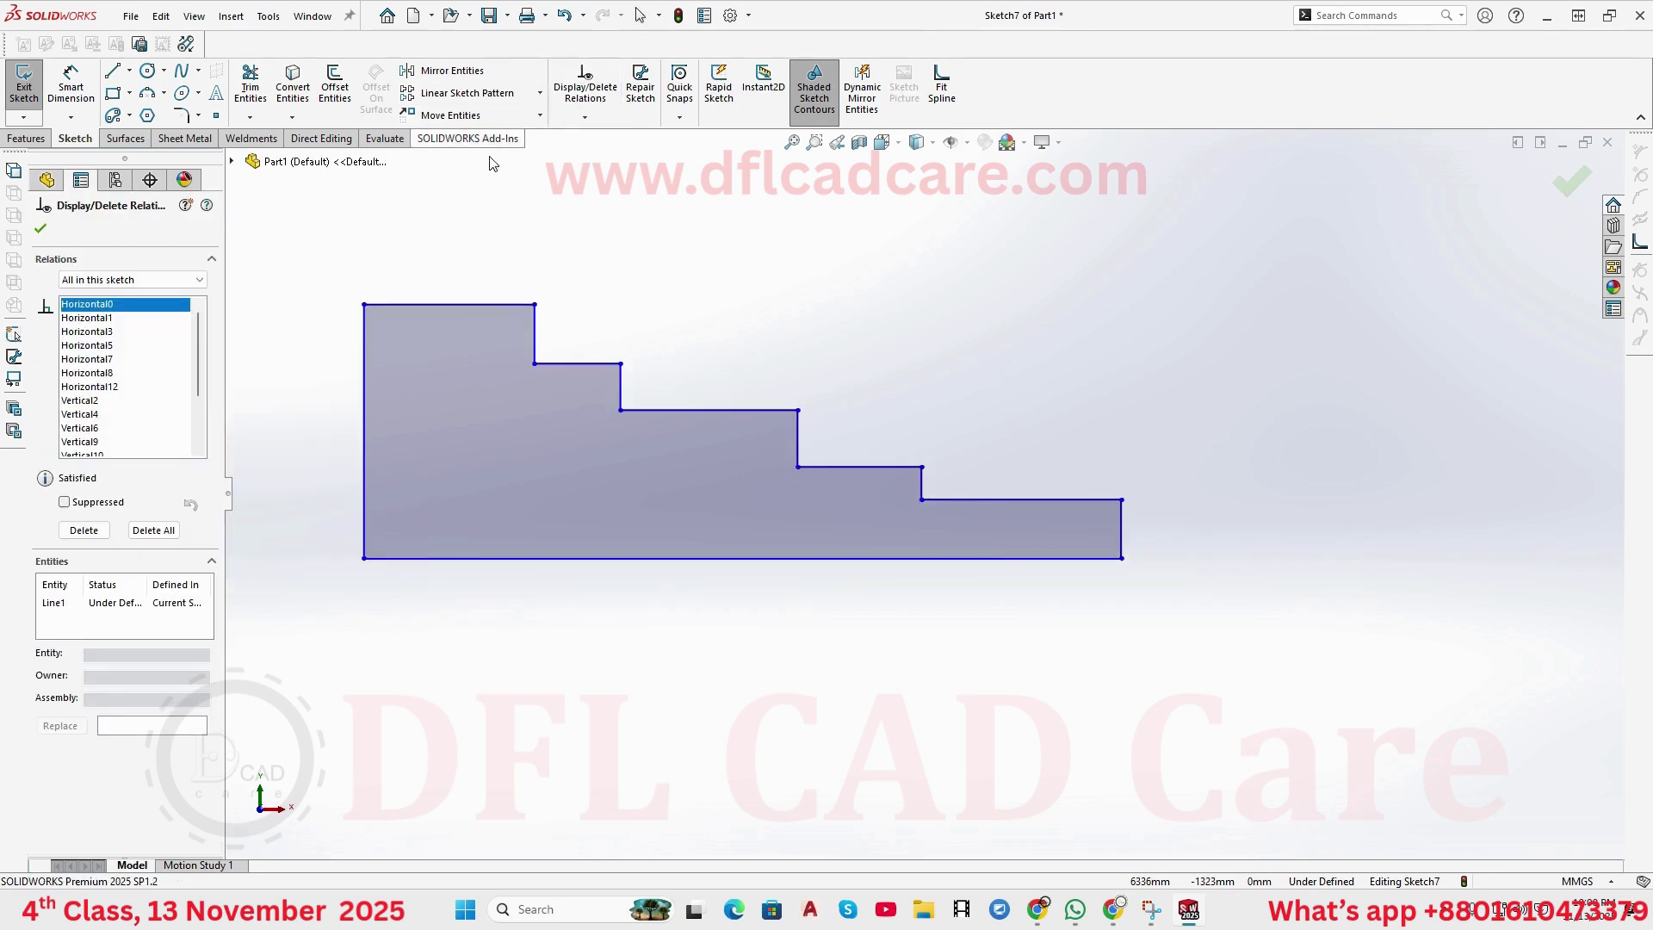
click(40, 228)
- Add an Equal relation to the four treads below the top edge of the stepped profile
click(584, 117)
click(581, 158)
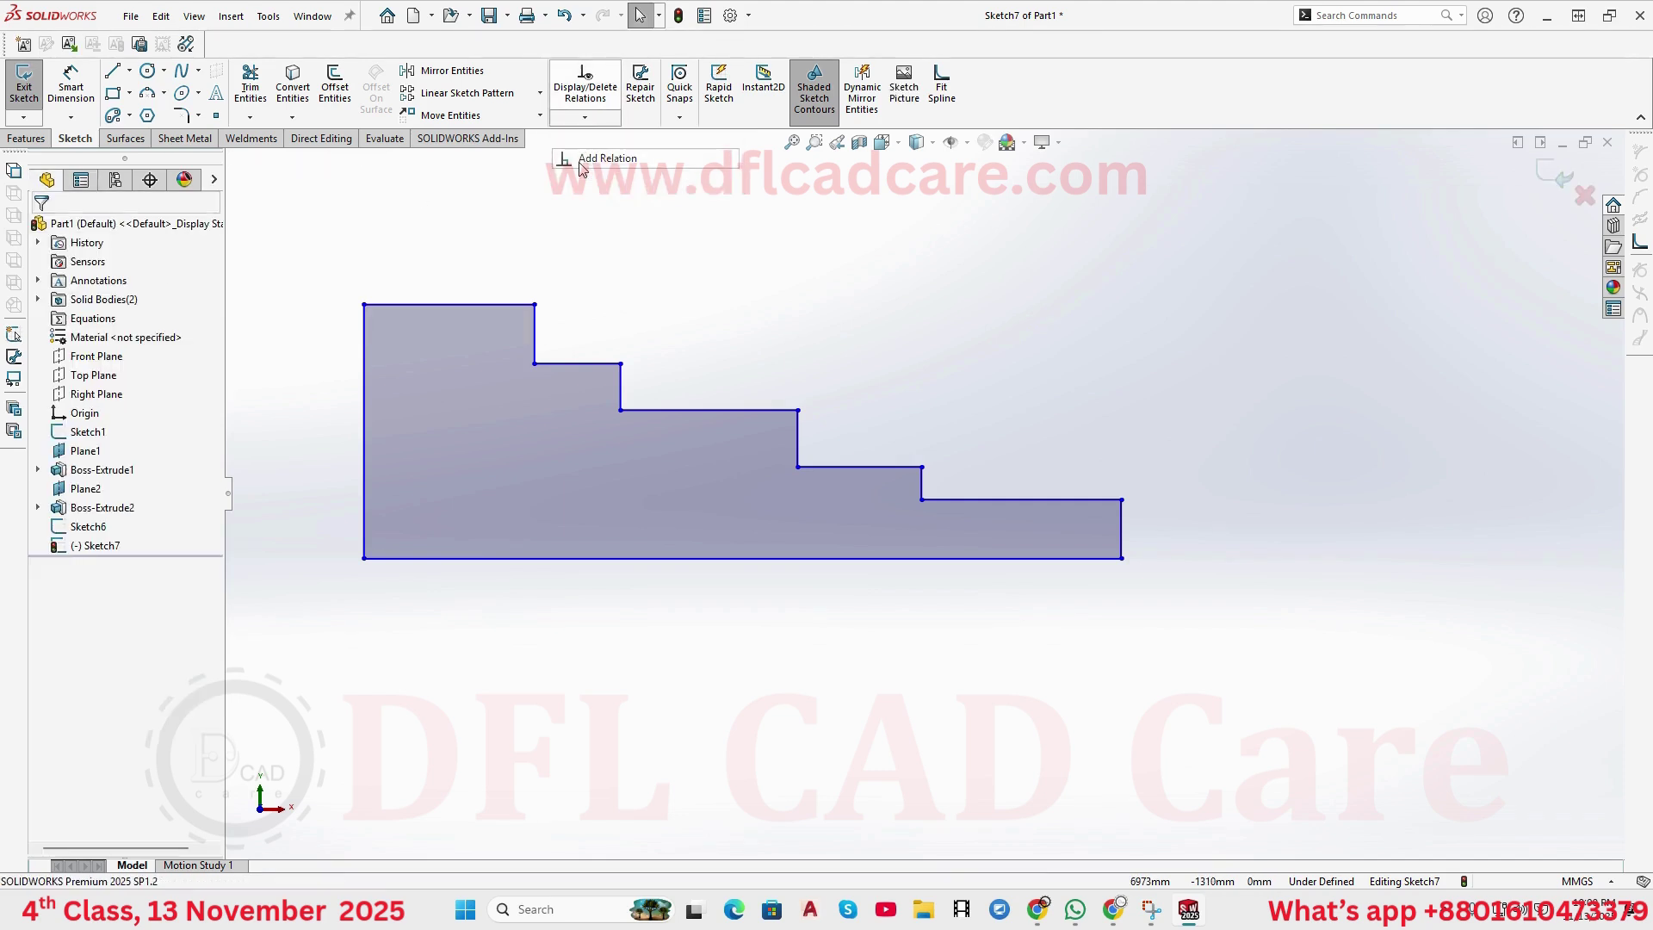
click(575, 363)
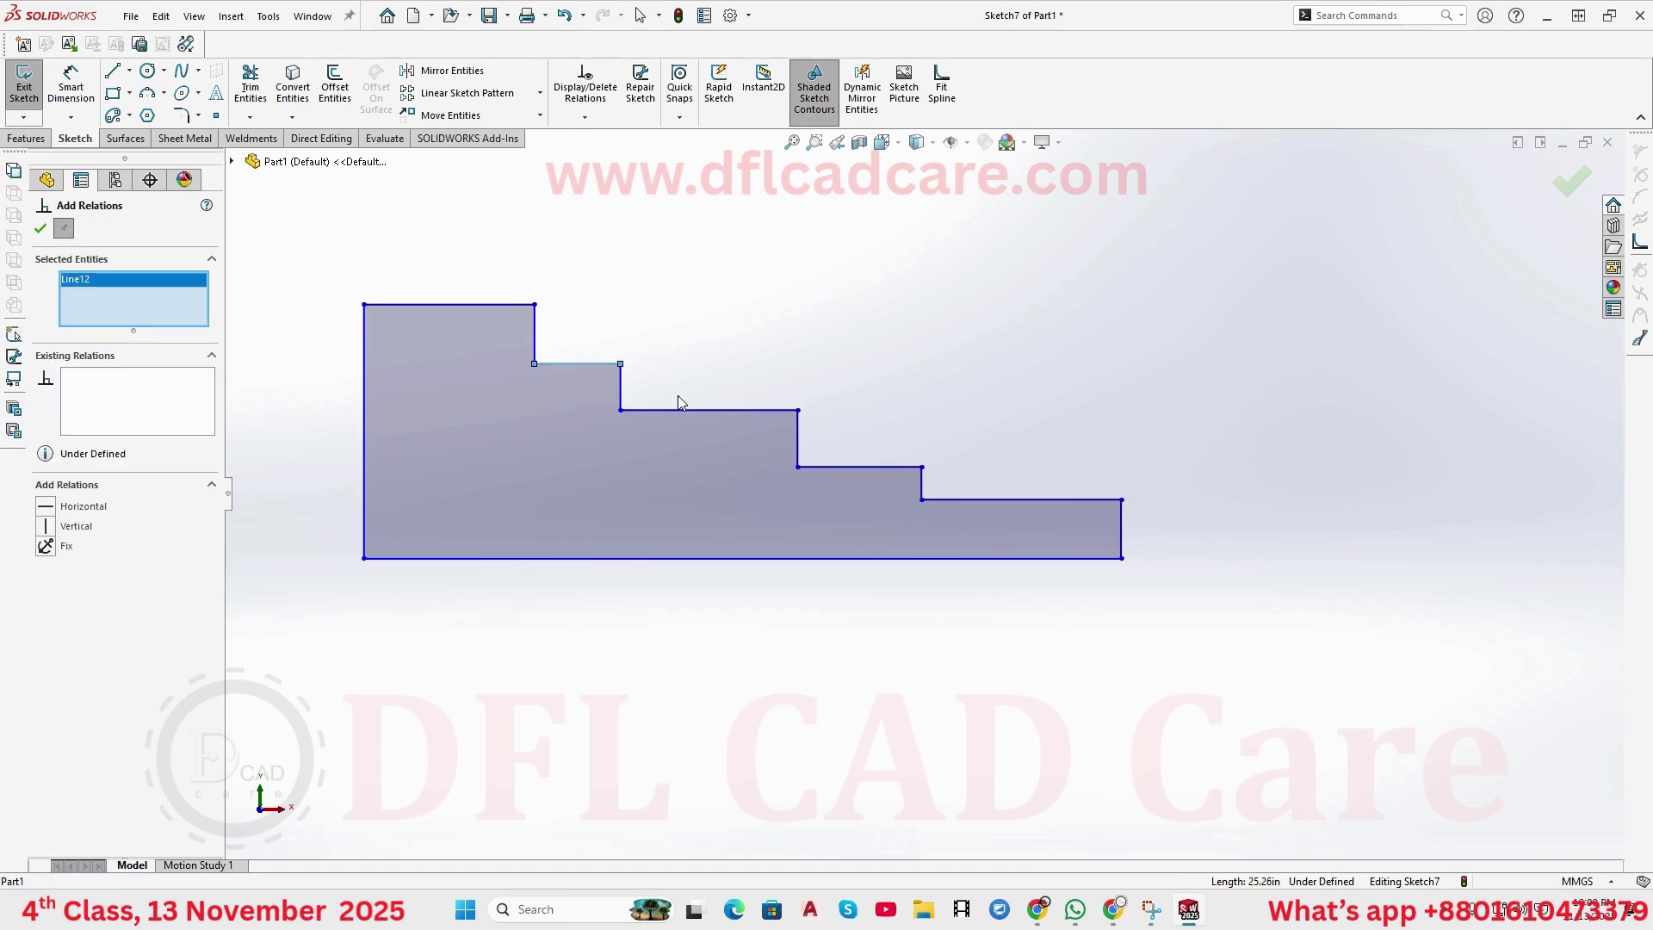
click(700, 411)
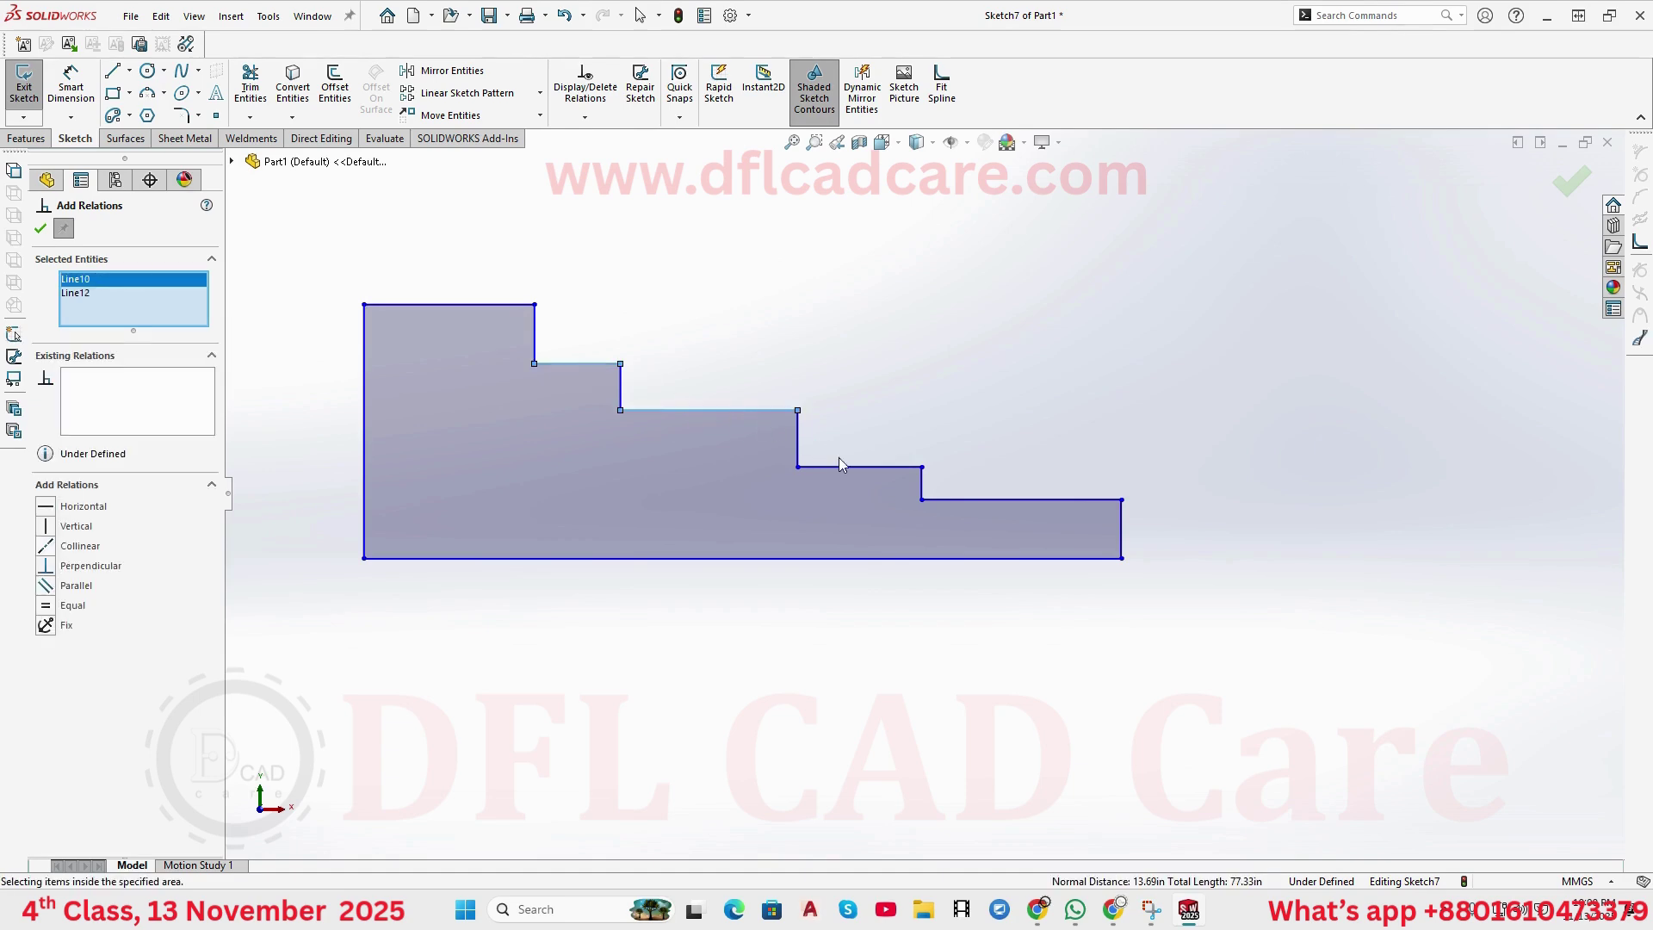
click(893, 467)
click(1030, 500)
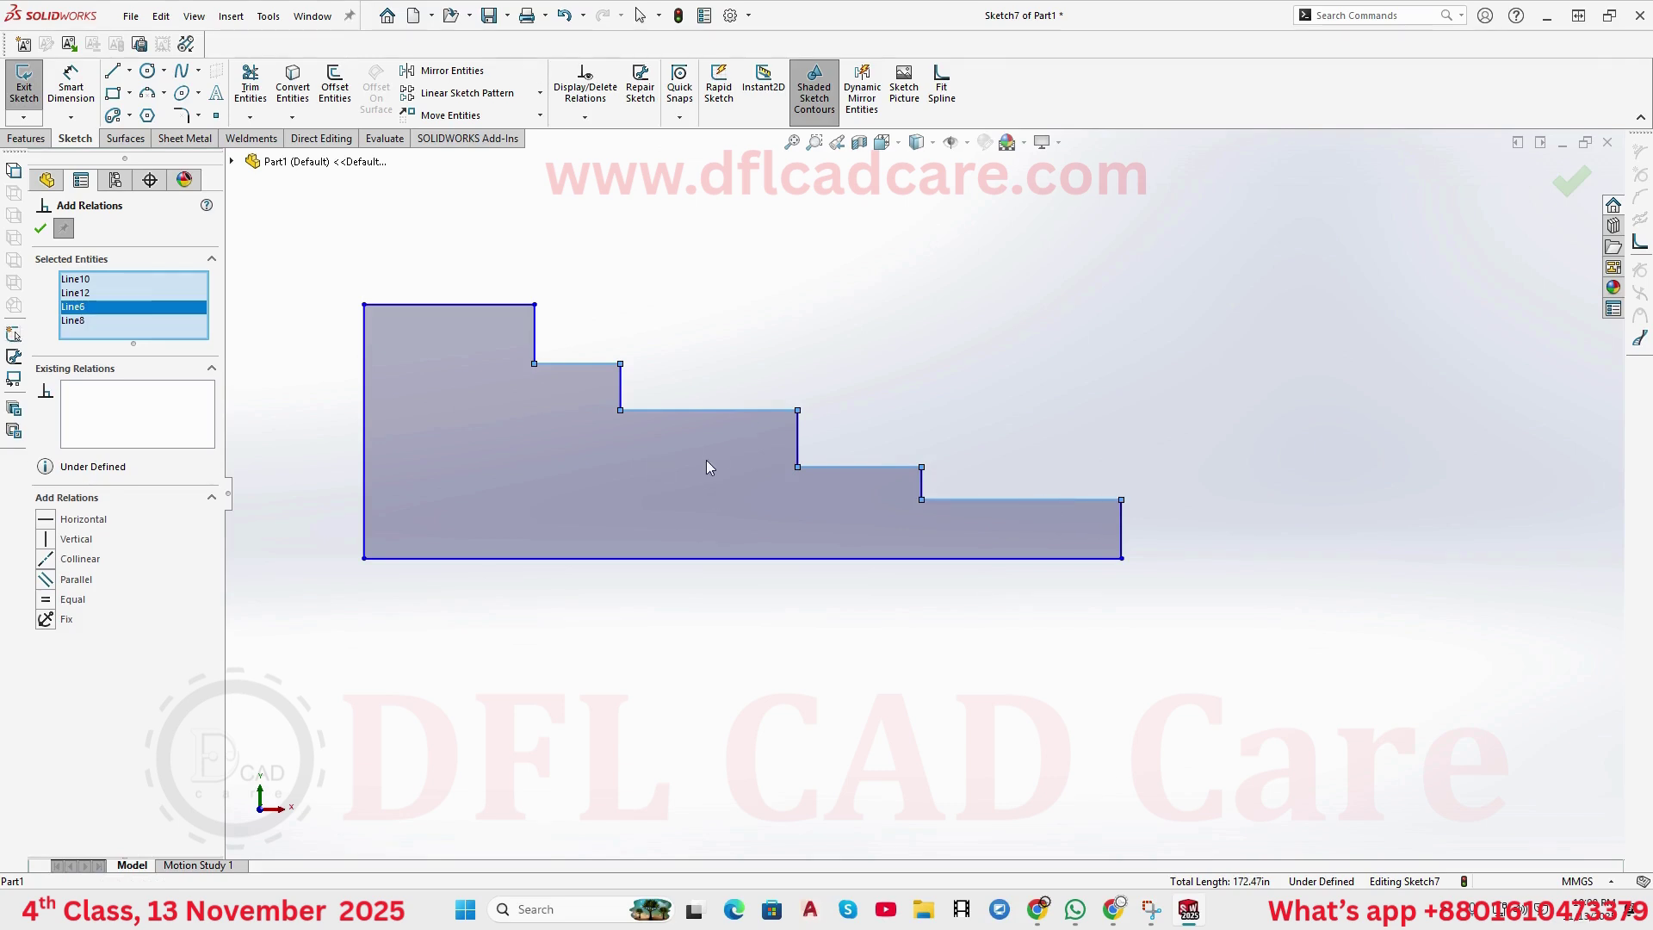
click(46, 601)
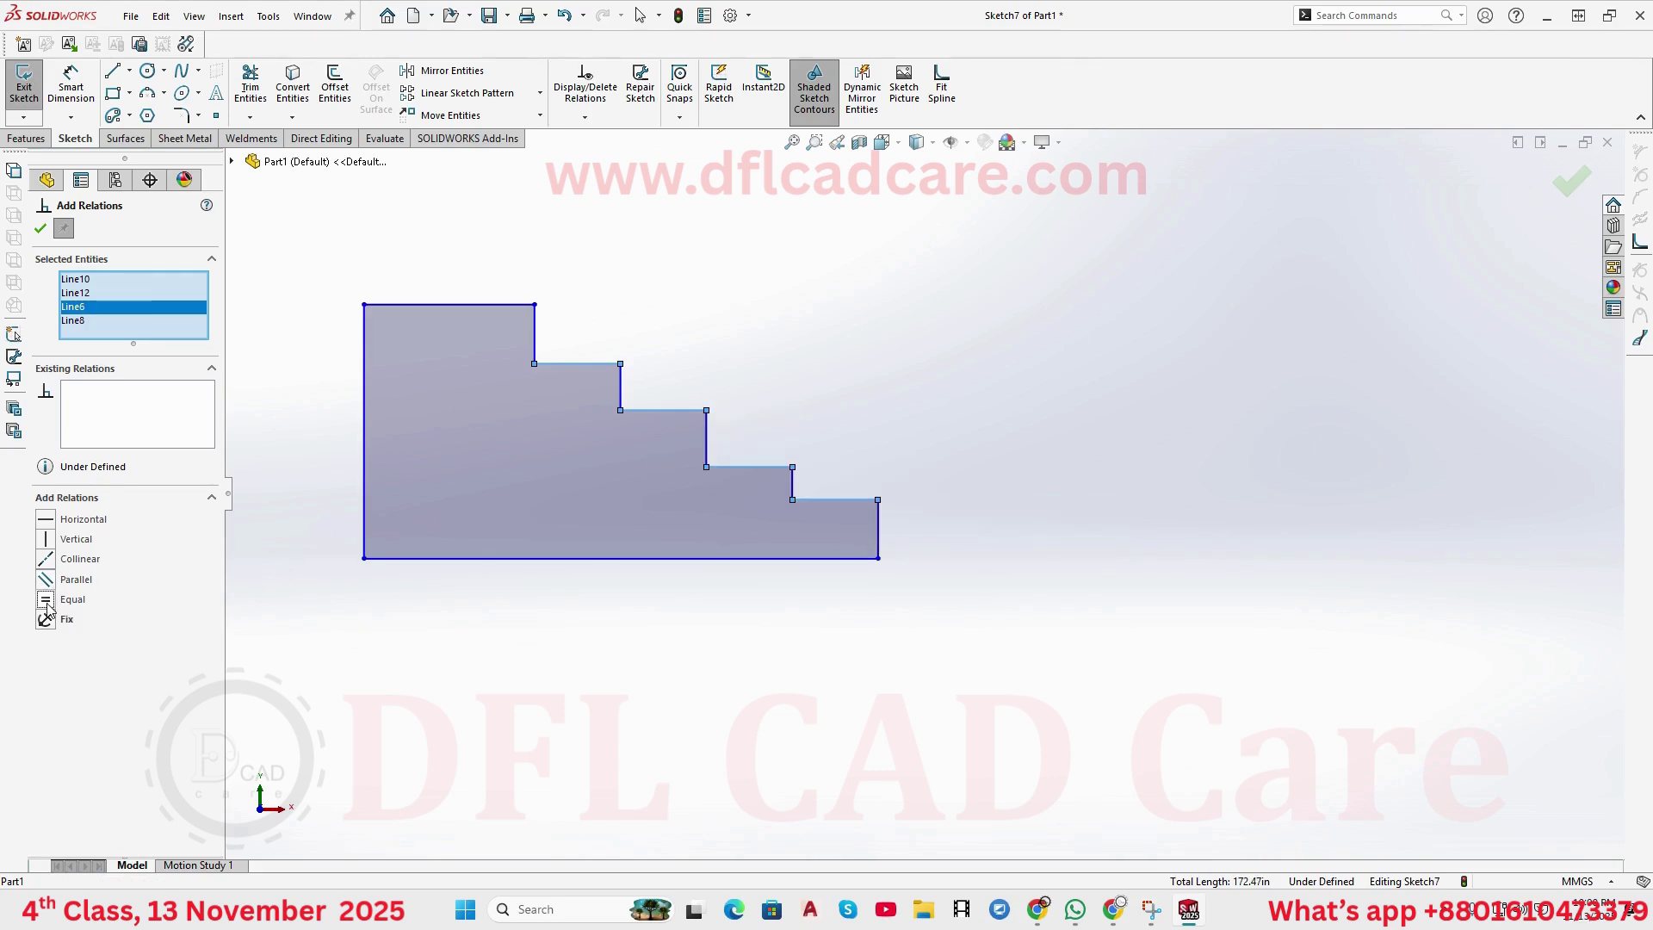
click(40, 229)
- Test the equal treads by moving the stepped profile's edges and risers, undoing the first move of the right edge
drag(874, 518, 944, 528)
key(ctrl+z)
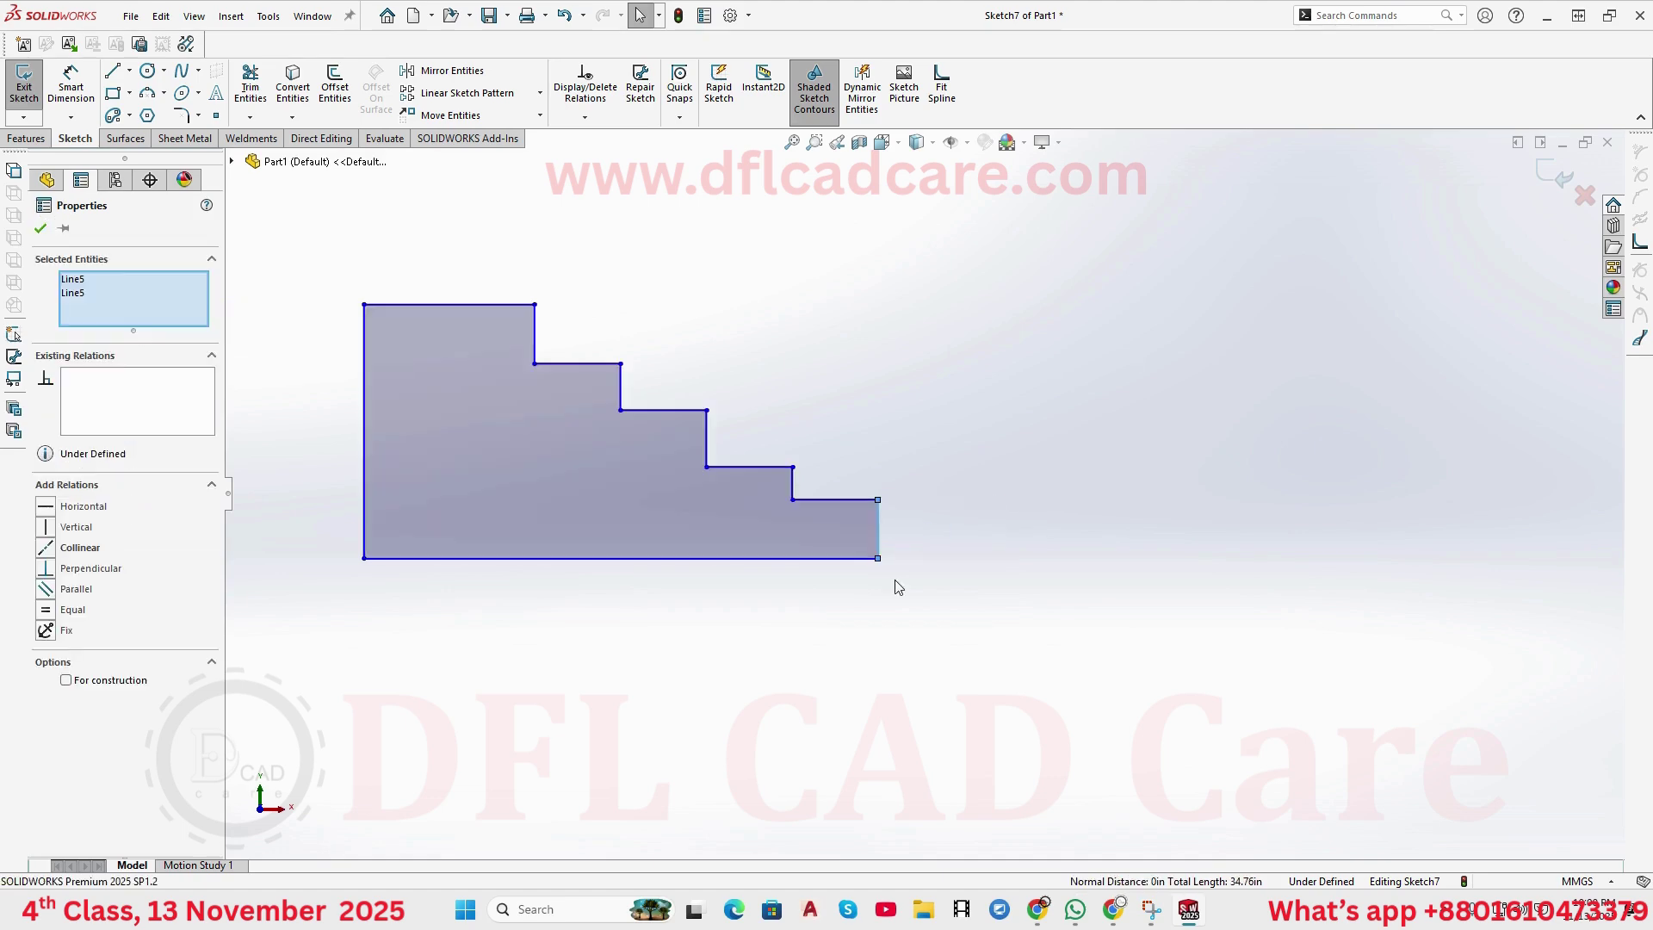
drag(757, 558, 762, 565)
mouse_move(652, 392)
mouse_down()
mouse_move(701, 390)
mouse_move(663, 388)
mouse_up()
mouse_move(769, 457)
mouse_down()
mouse_move(848, 458)
mouse_move(757, 451)
mouse_move(744, 427)
mouse_move(715, 422)
mouse_move(796, 461)
mouse_move(952, 457)
mouse_move(898, 479)
mouse_move(747, 479)
mouse_up()
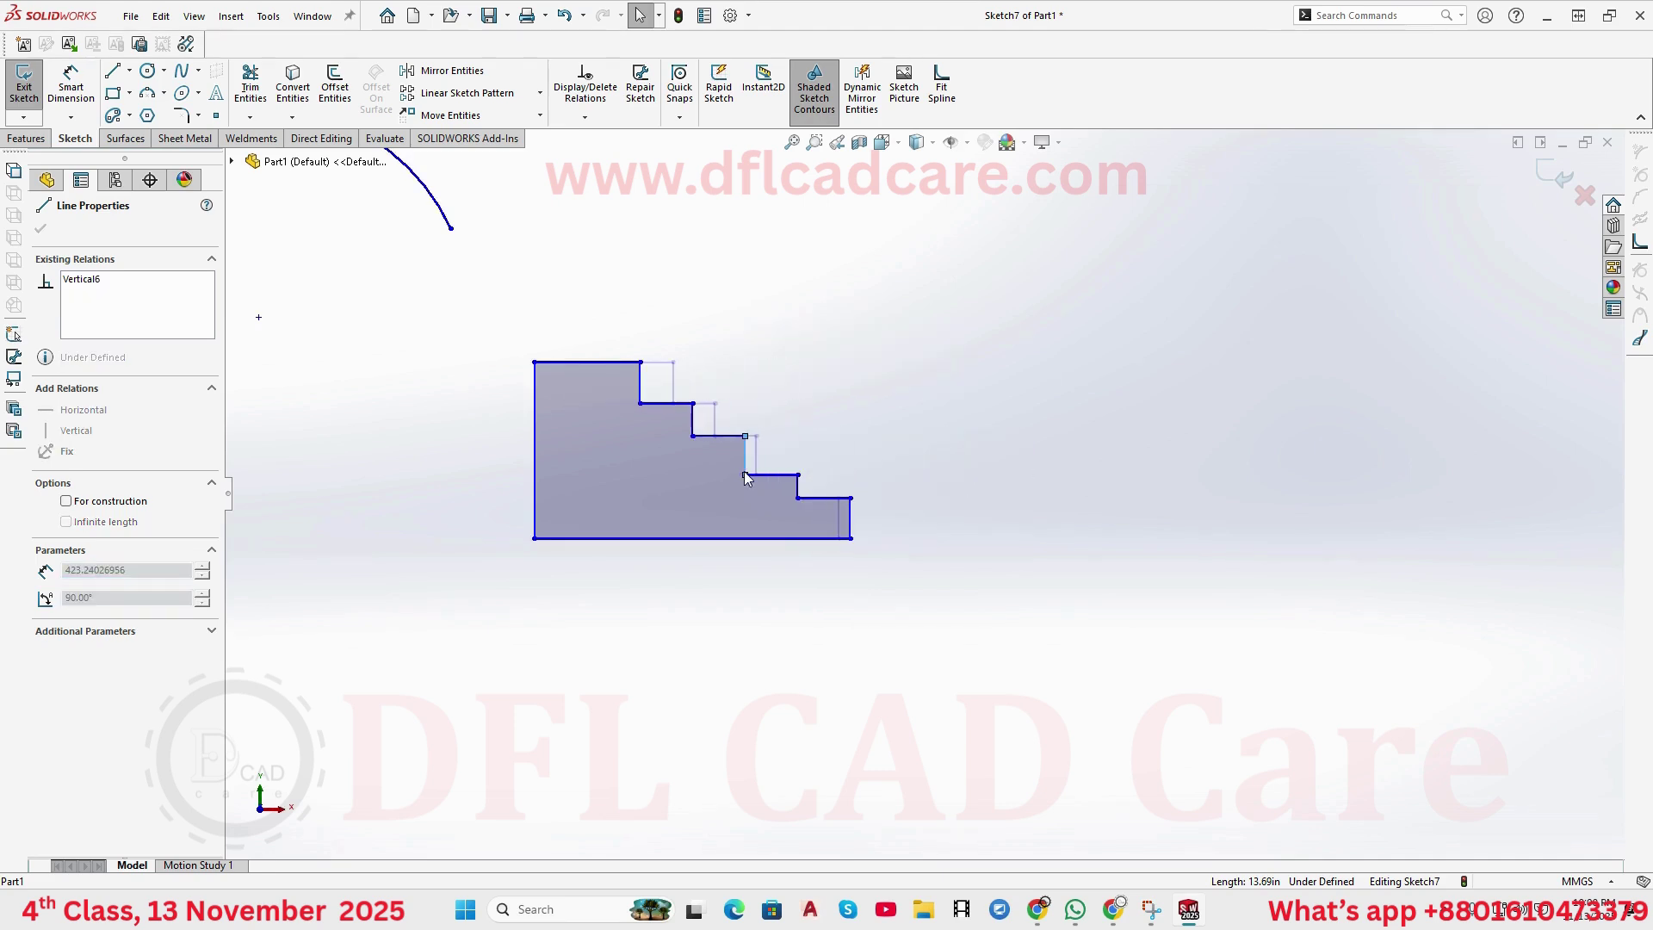
click(1003, 579)
- Try stretching the stepped profile by moving its right edge outward, and undo the change
drag(853, 515, 921, 517)
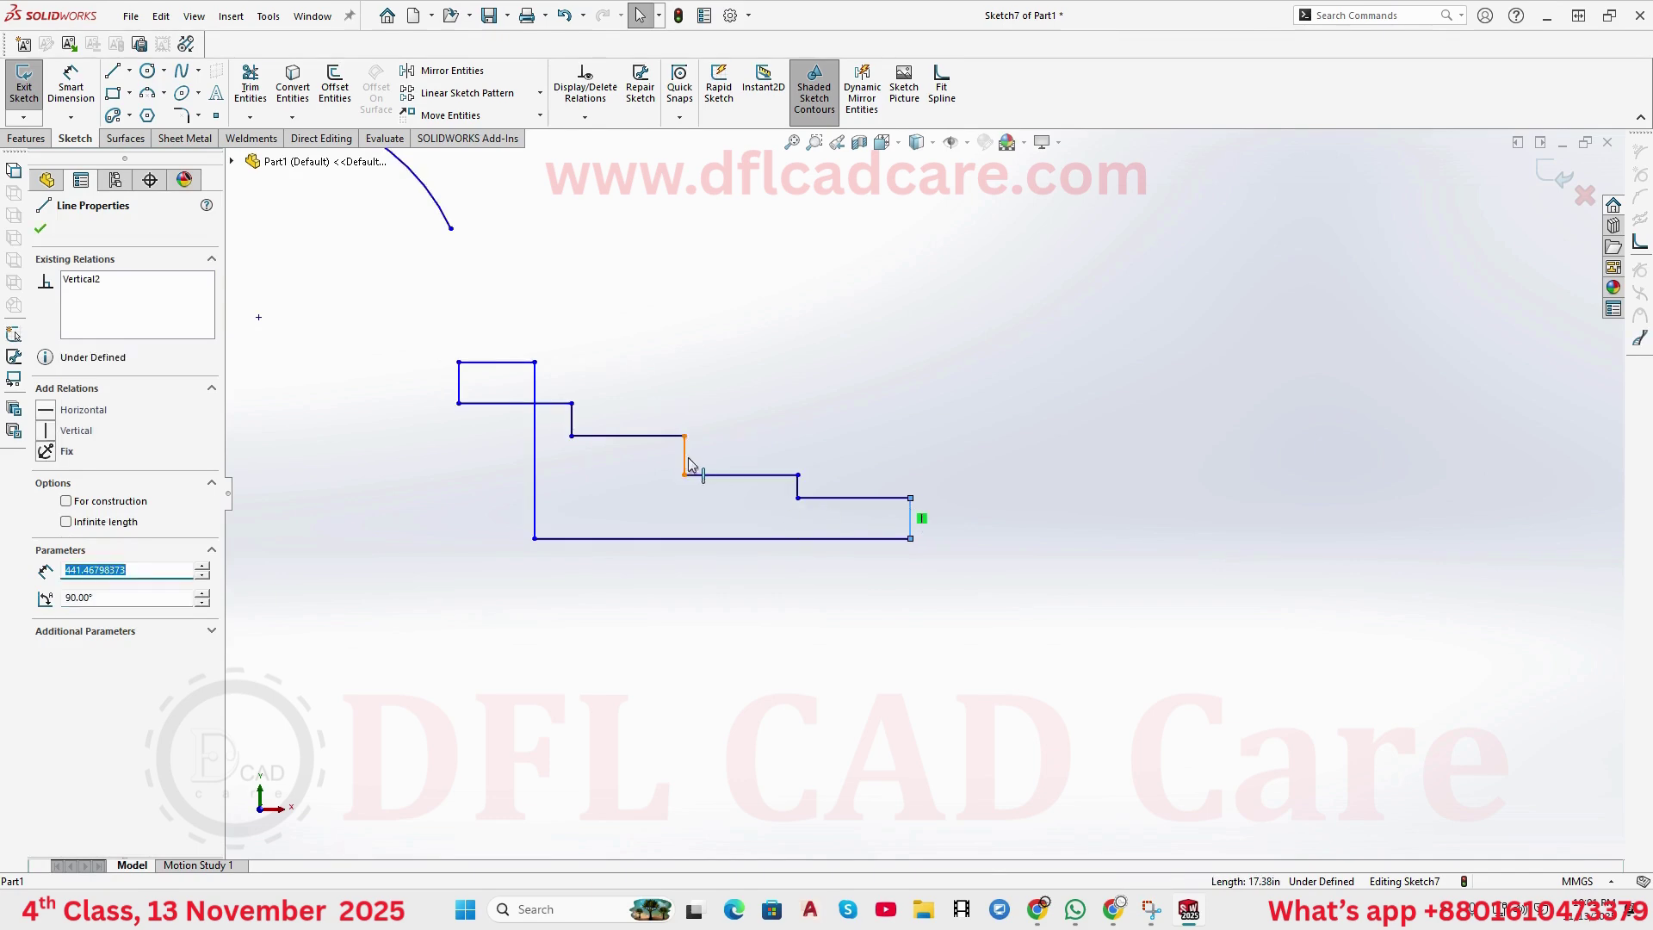
drag(686, 468, 838, 543)
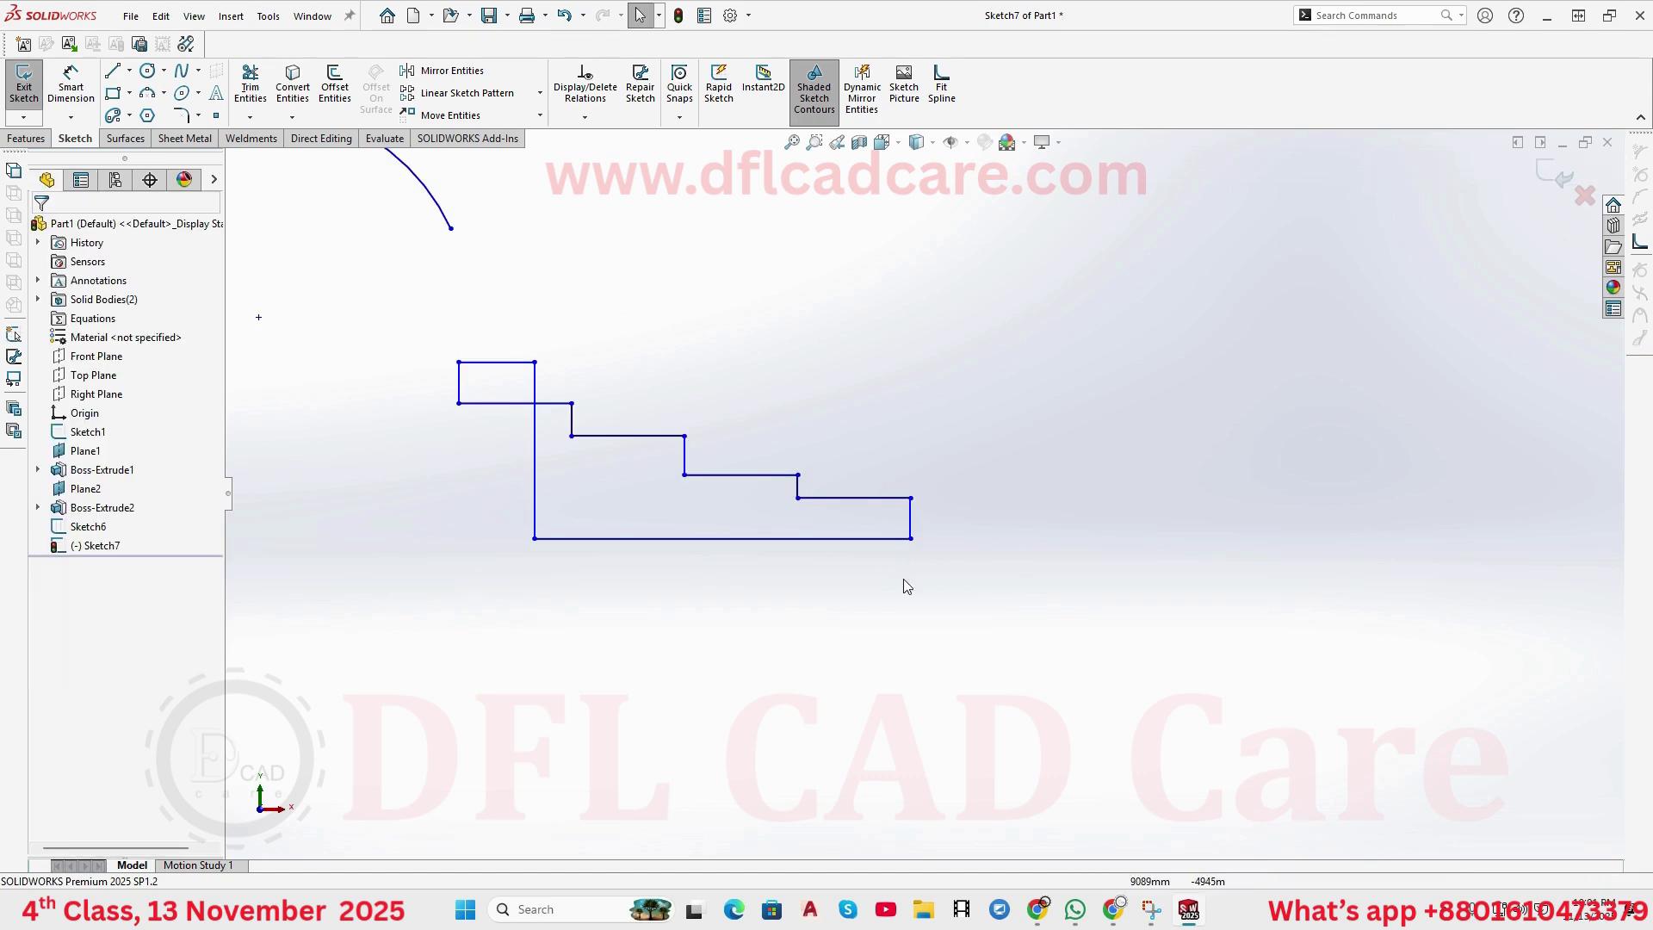
key(ctrl+z)
scroll(706, 474, down, 3)
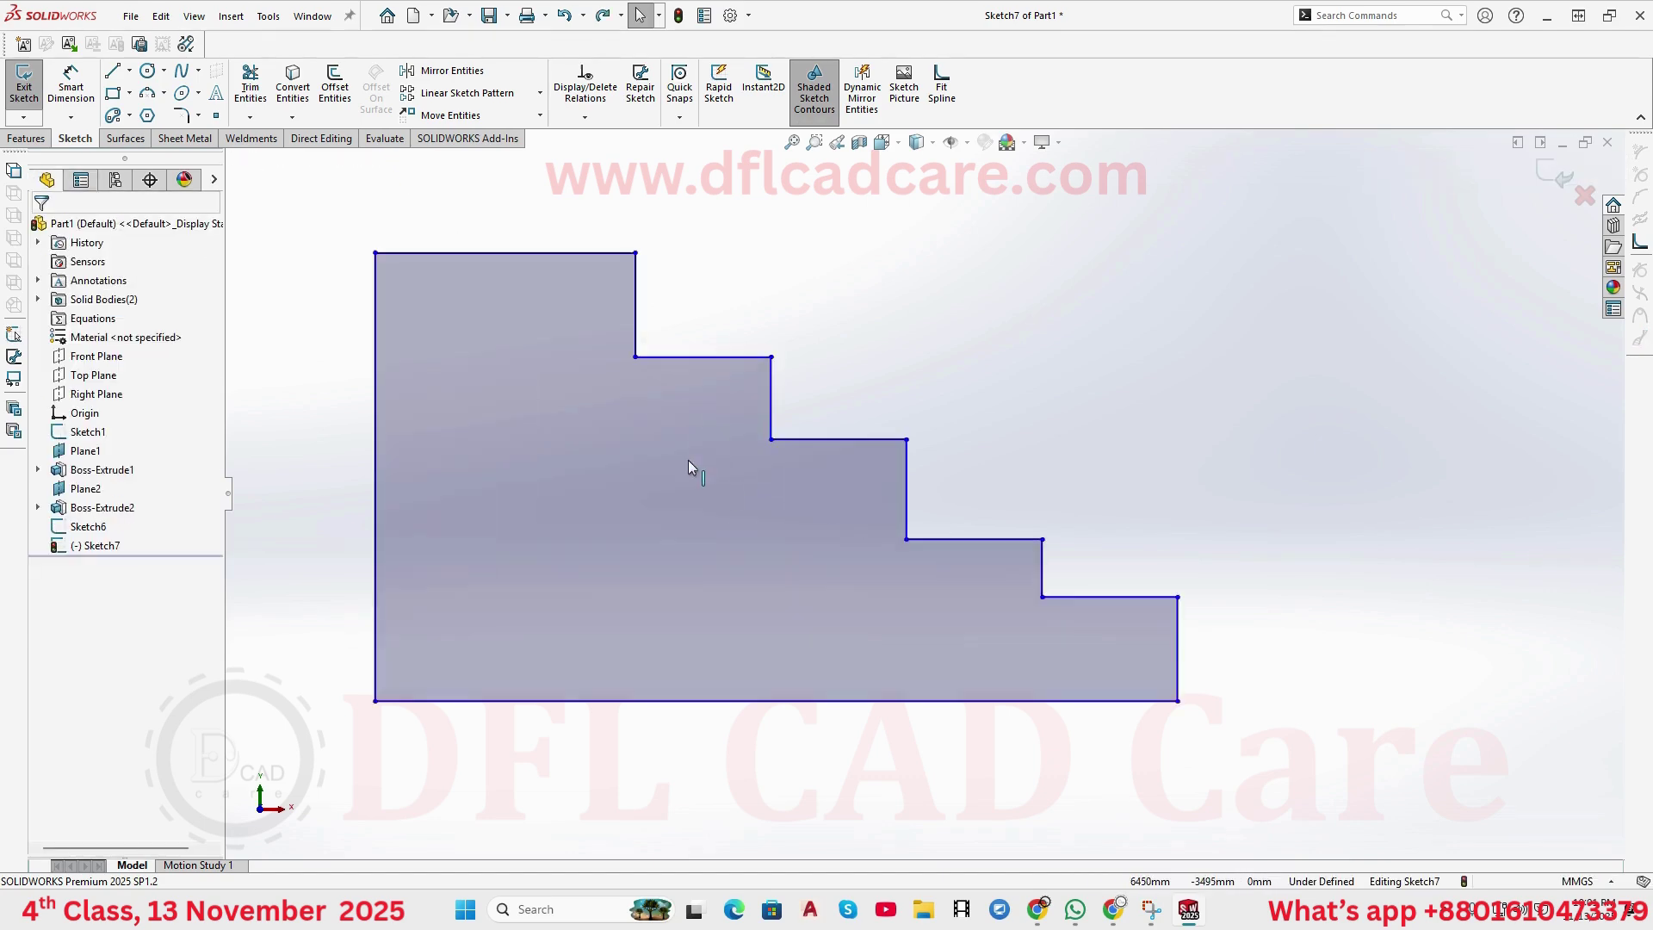
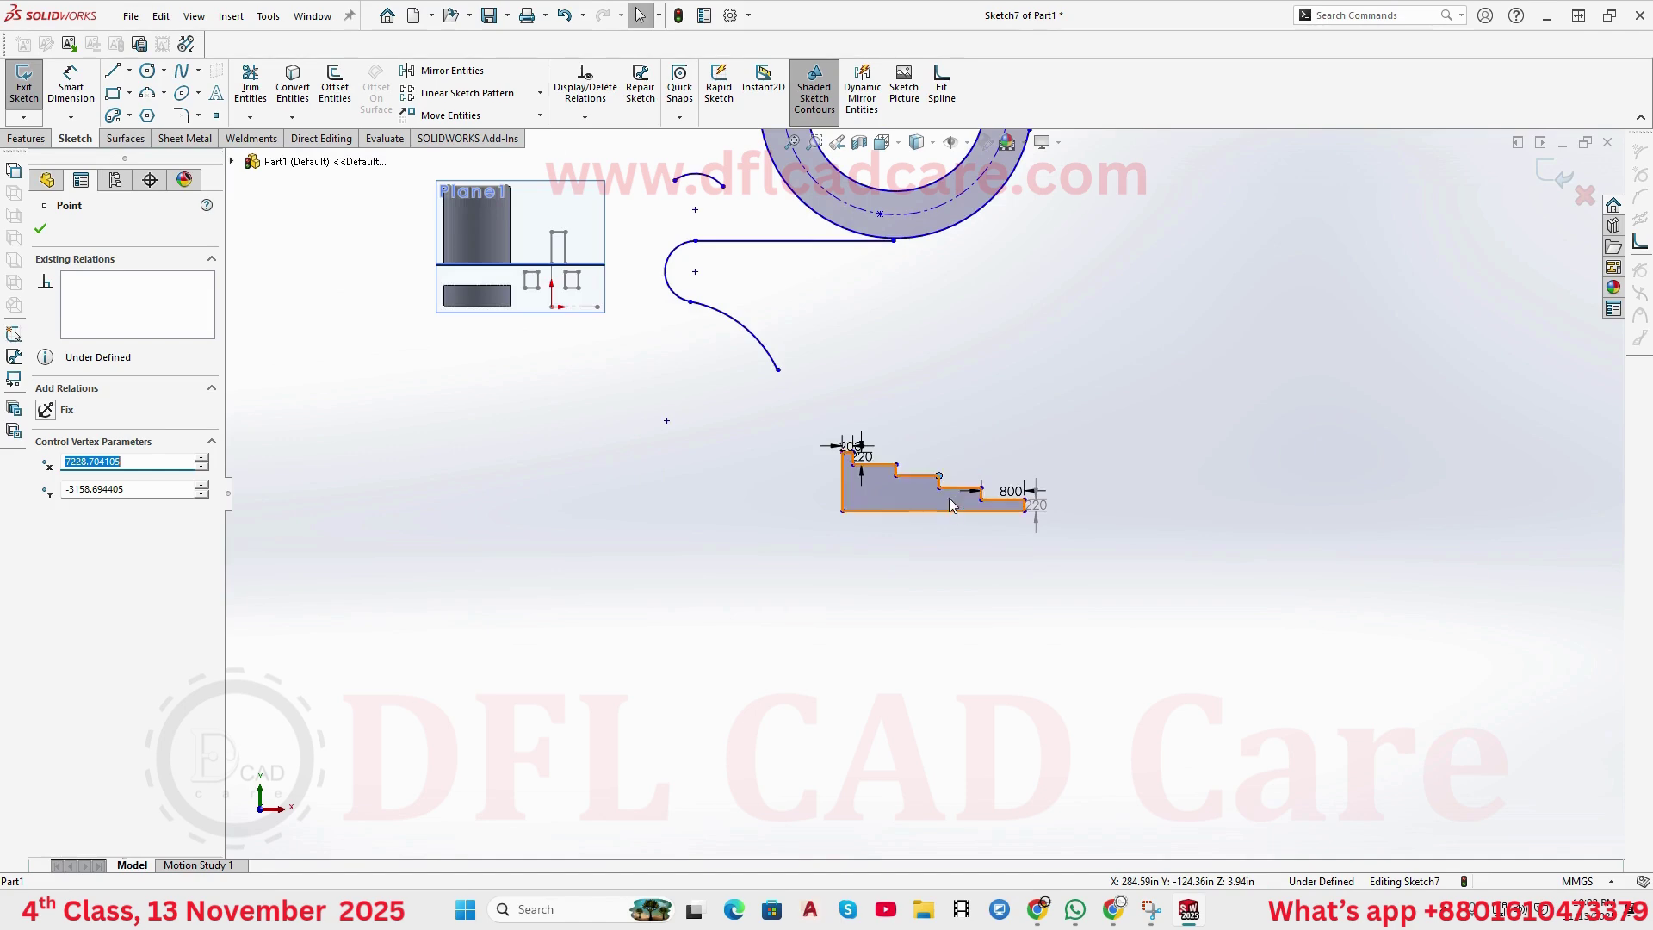
- Select all lines of the dimensioned stepped profile and apply a Fix relation to them
scroll(904, 469, down, 5)
click(827, 483)
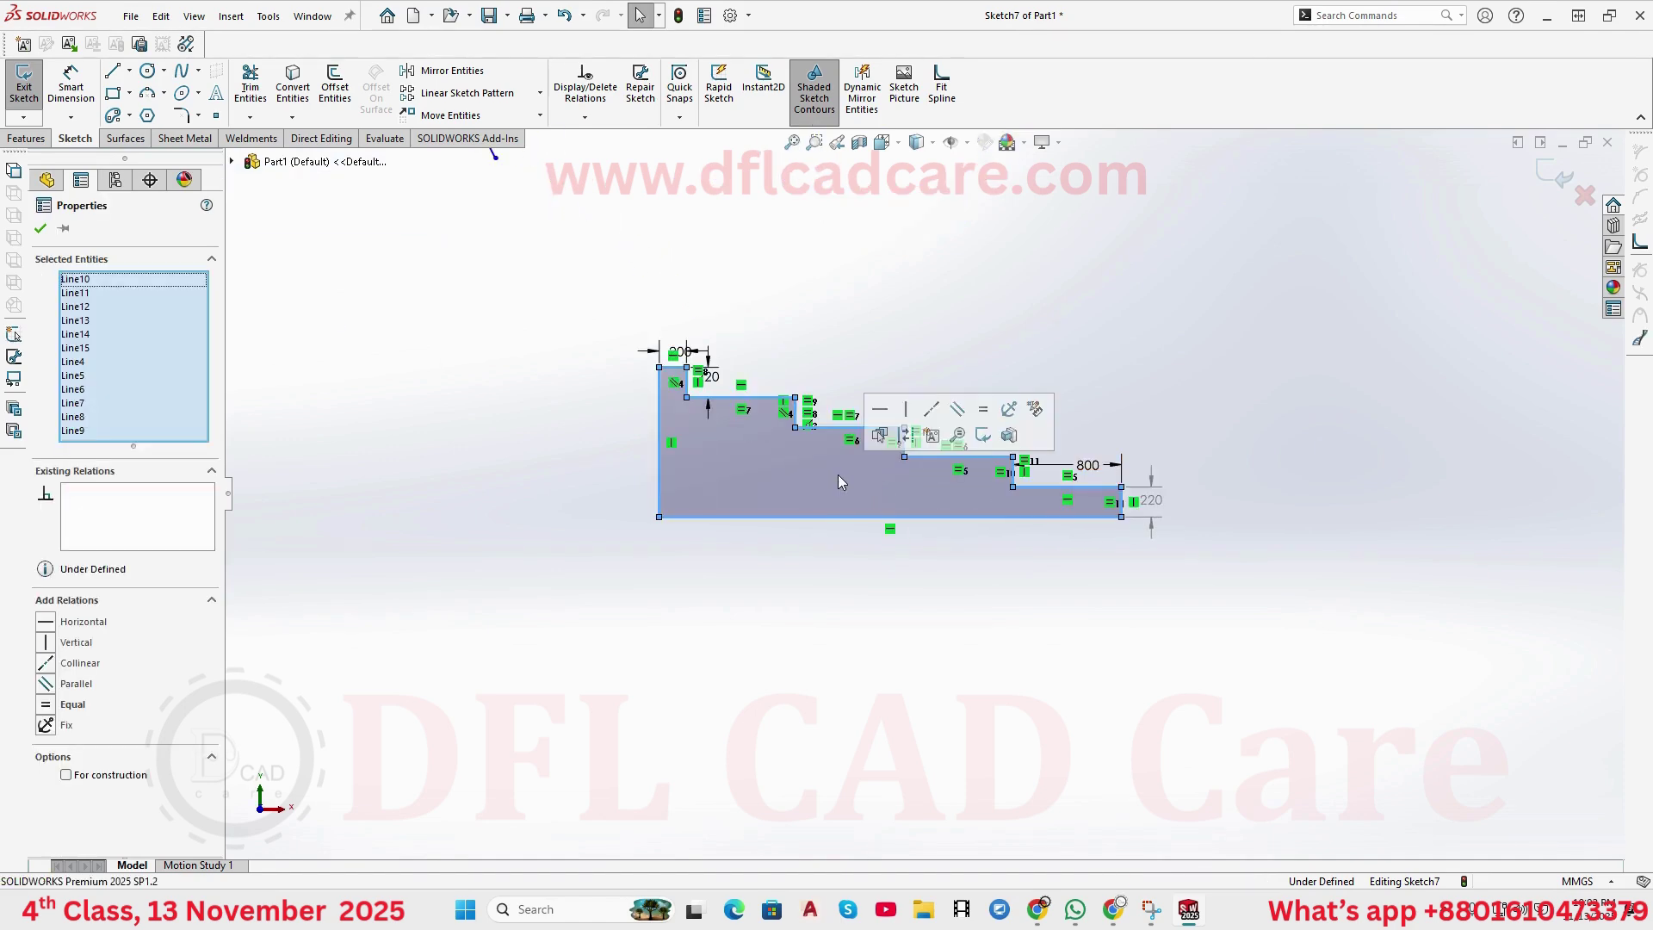
right_click(838, 473)
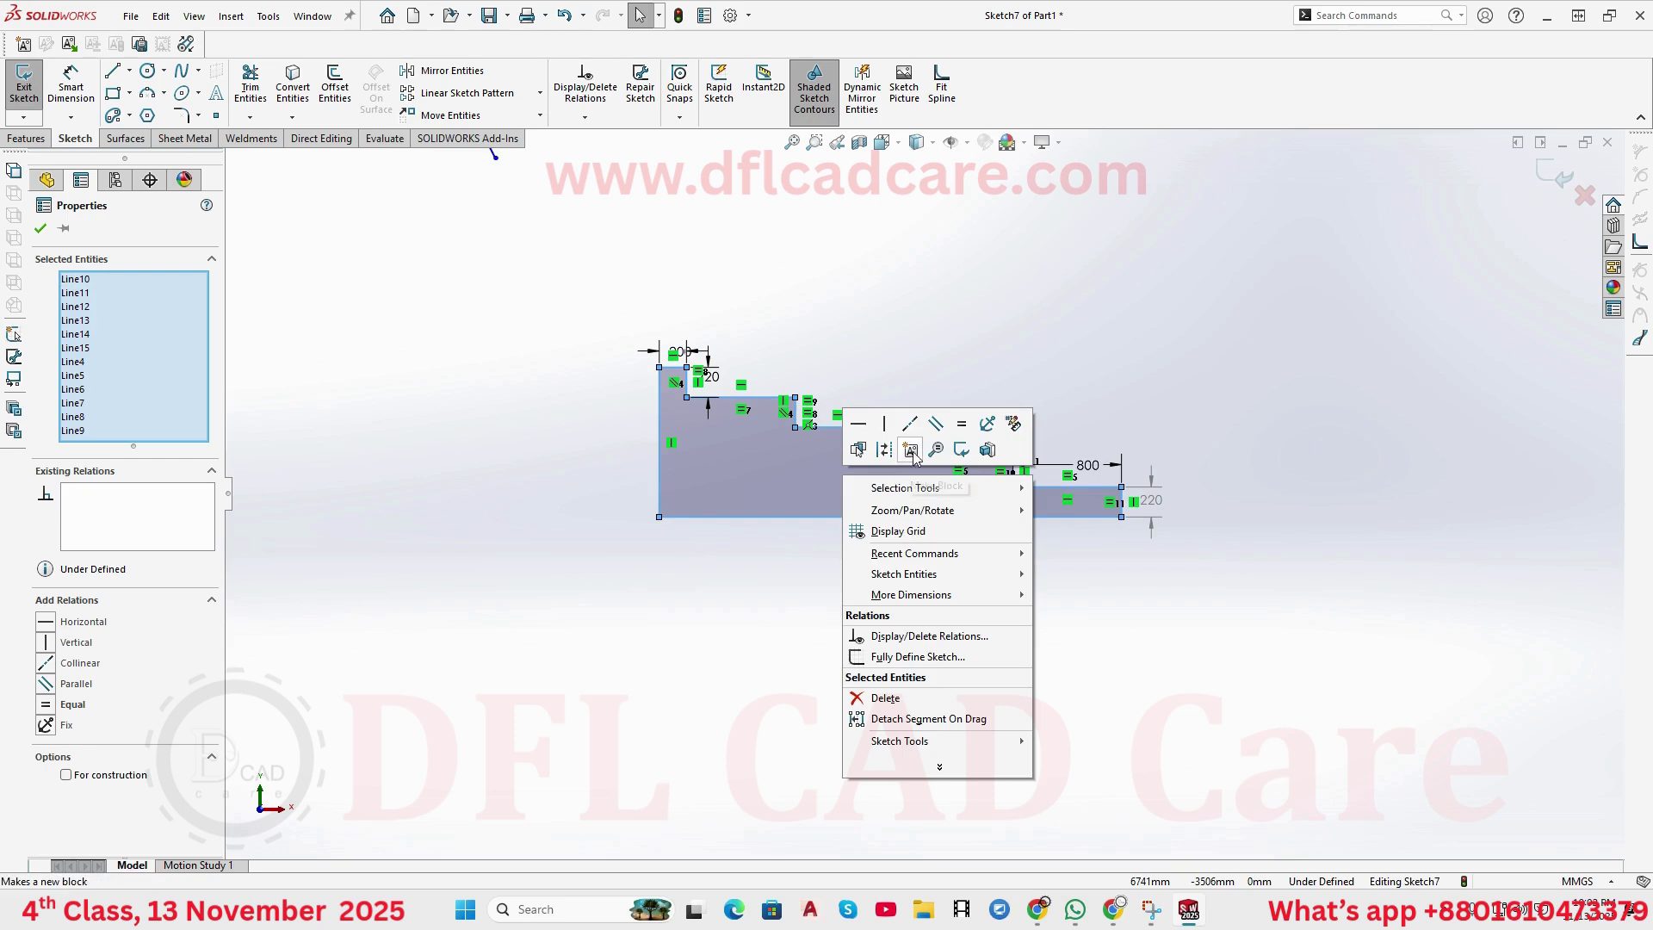
click(987, 424)
click(1185, 472)
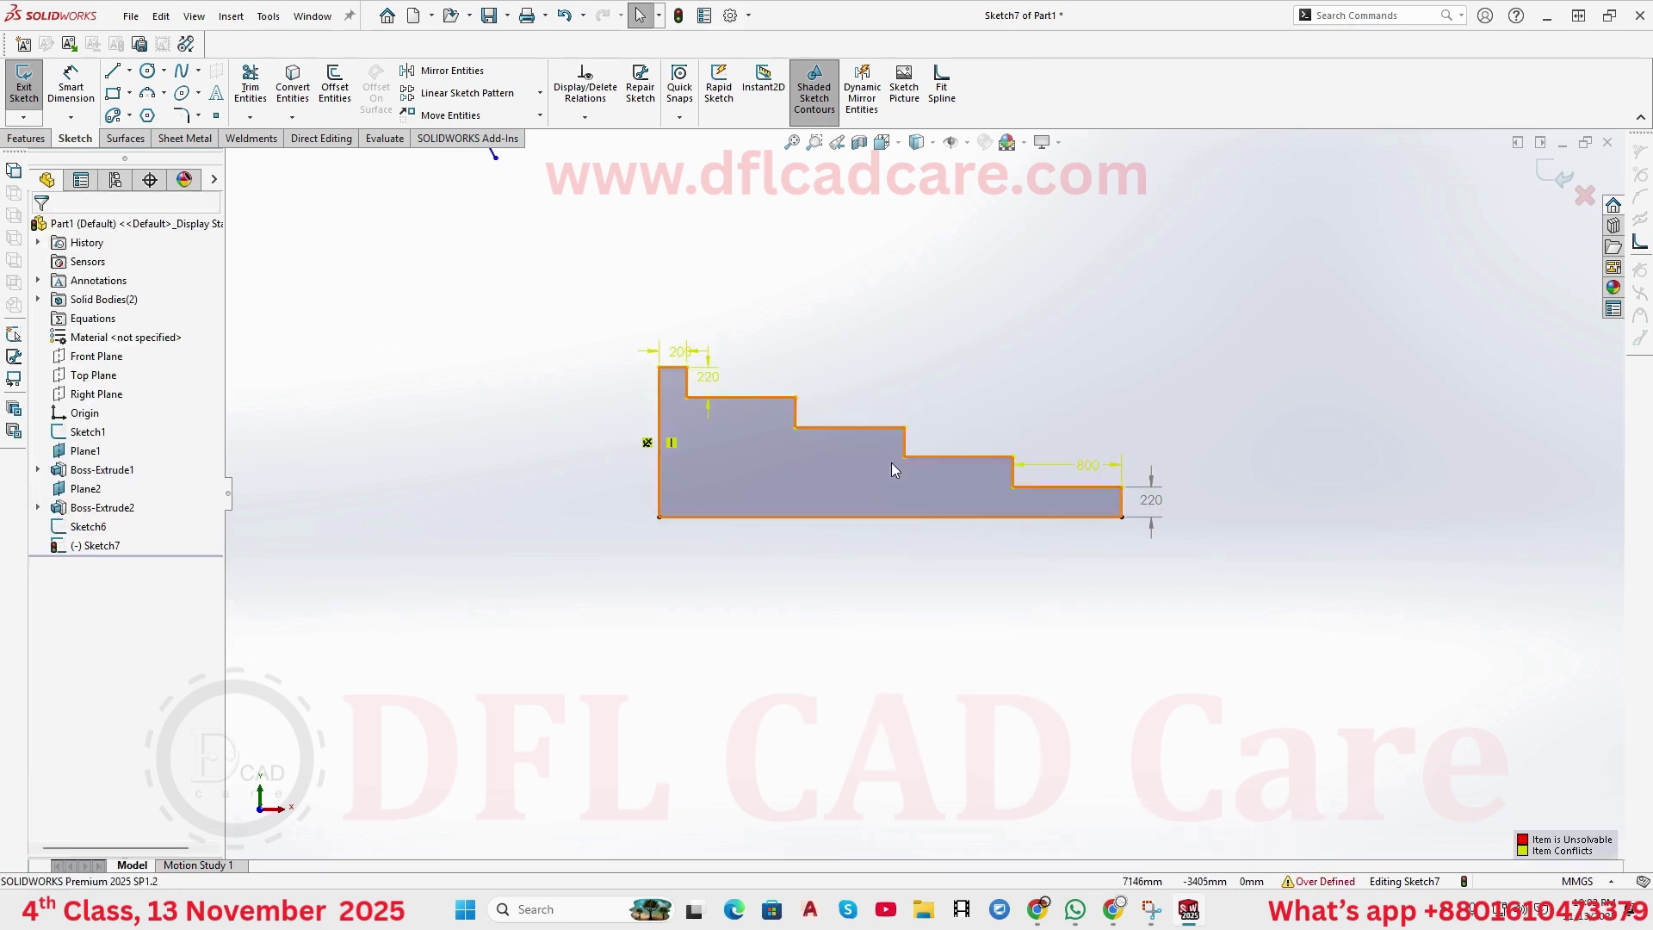
scroll(891, 465, down, 2)
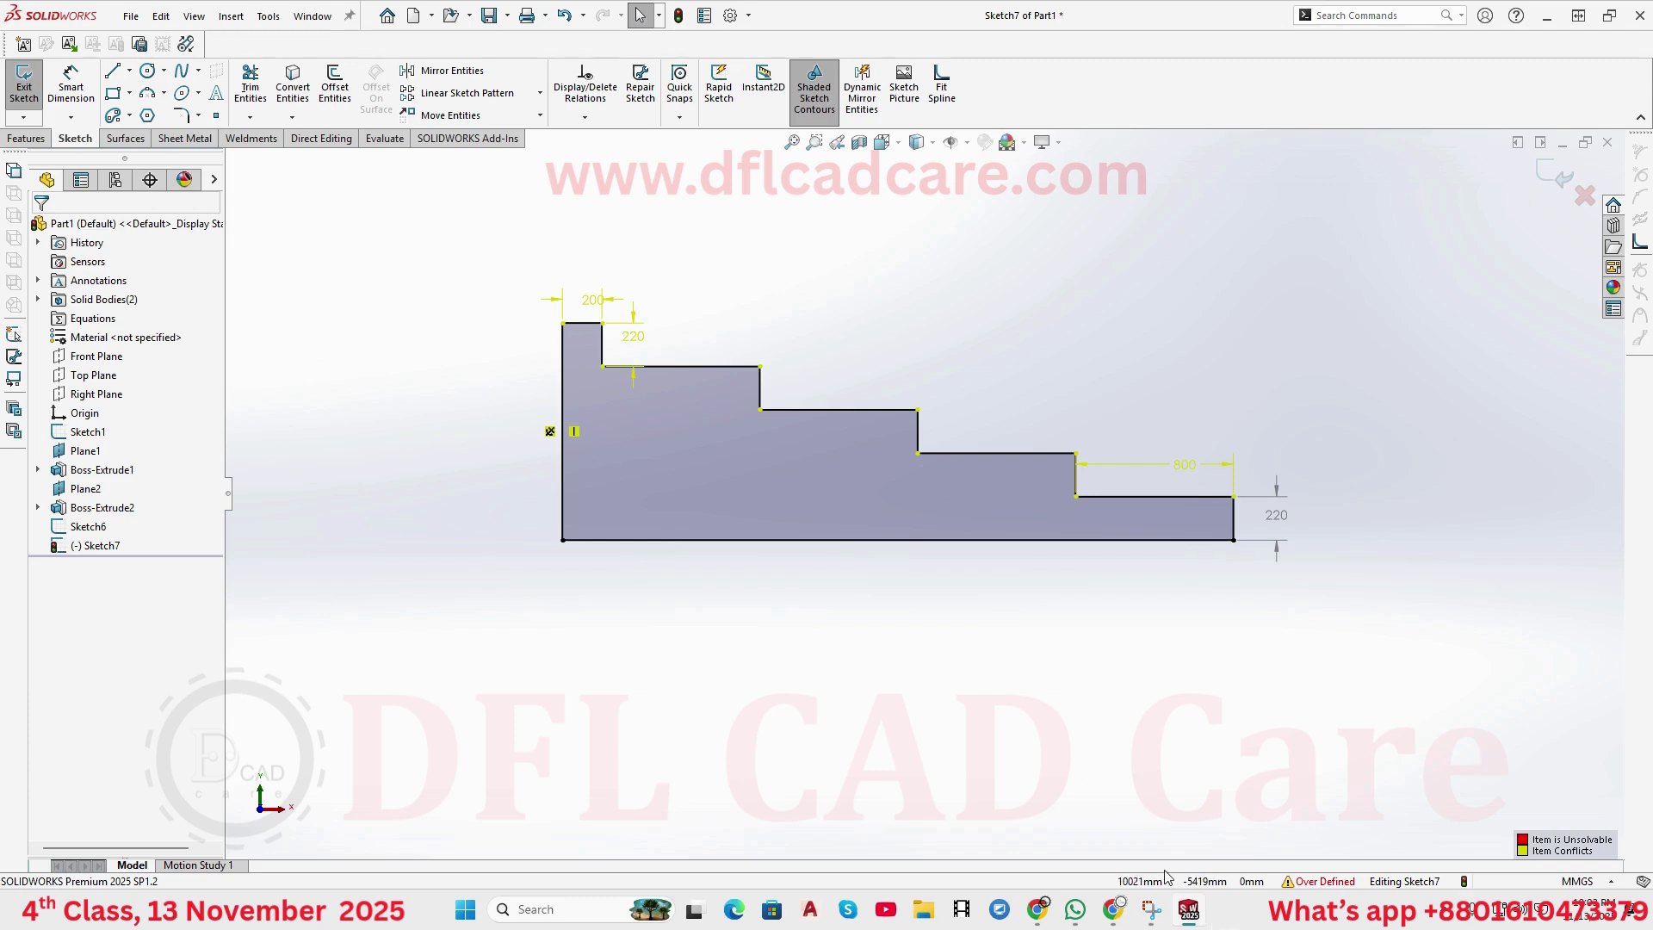
- Switch to the Google Meet call in Chrome
click(1108, 911)
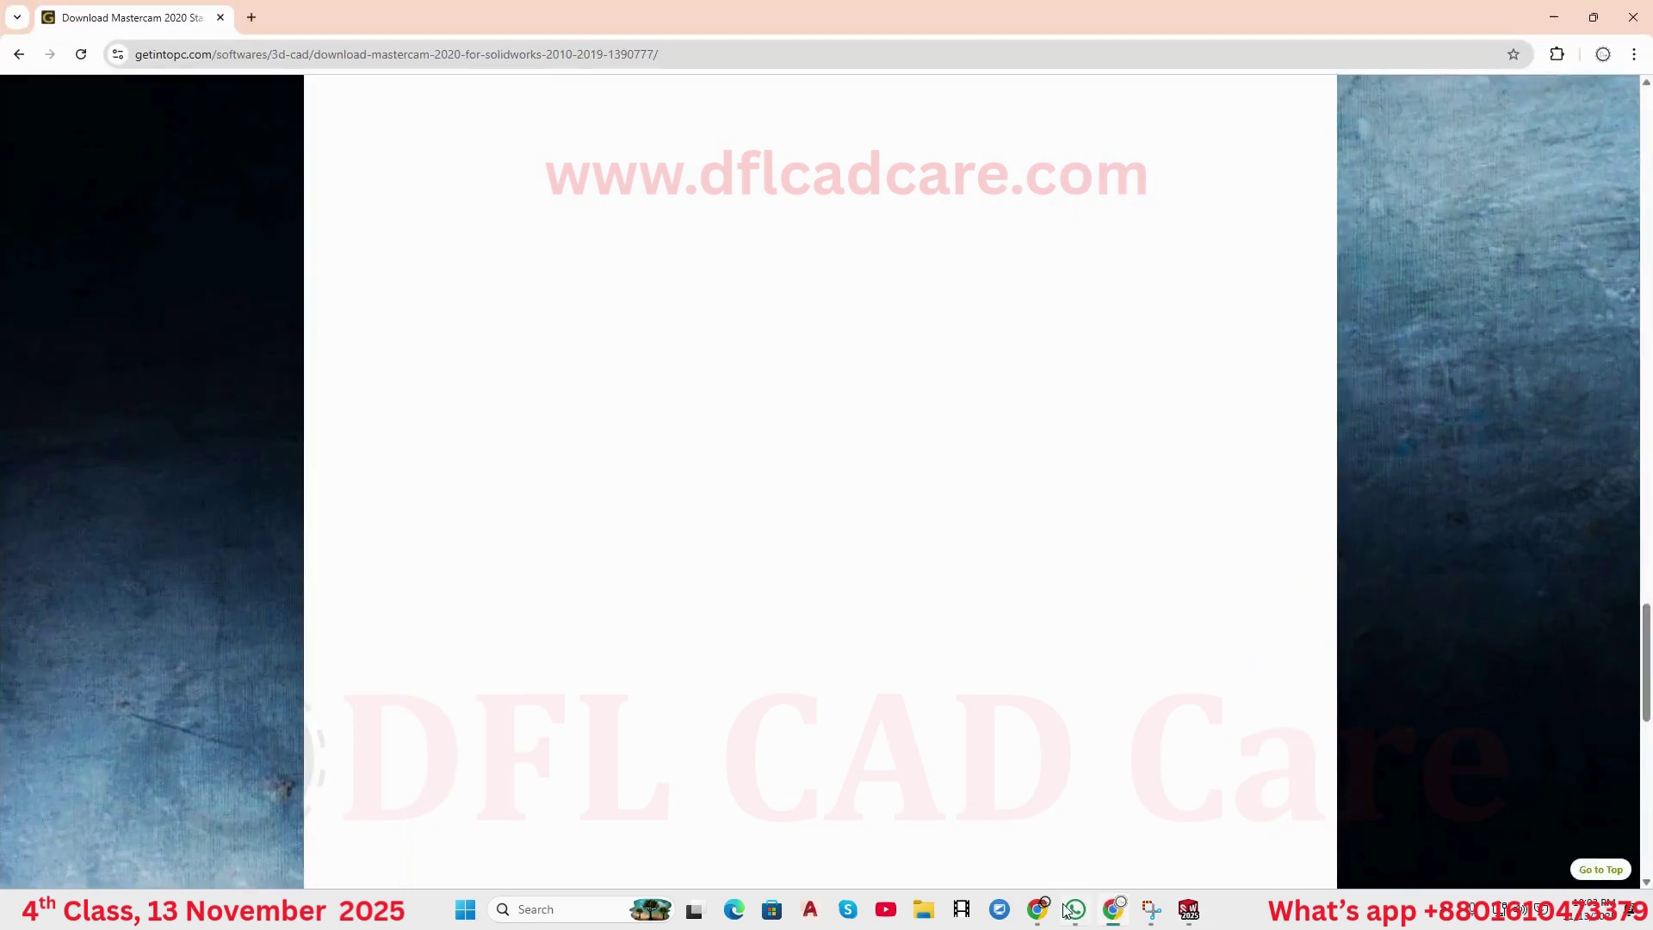
click(962, 829)
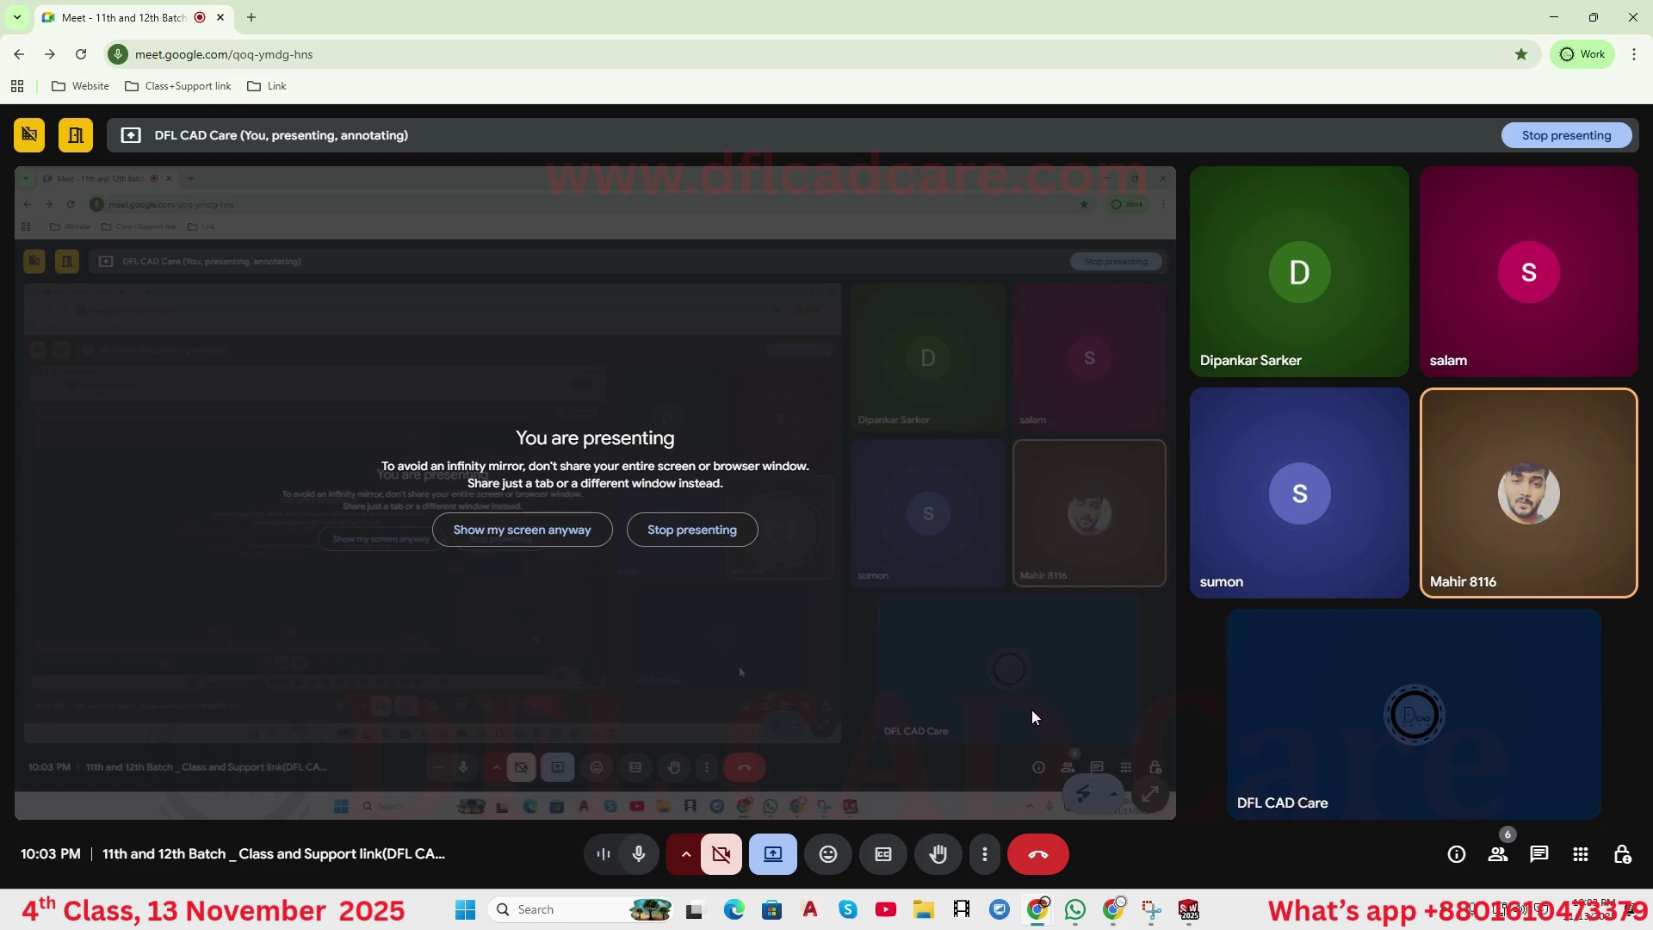
right_click(1262, 913)
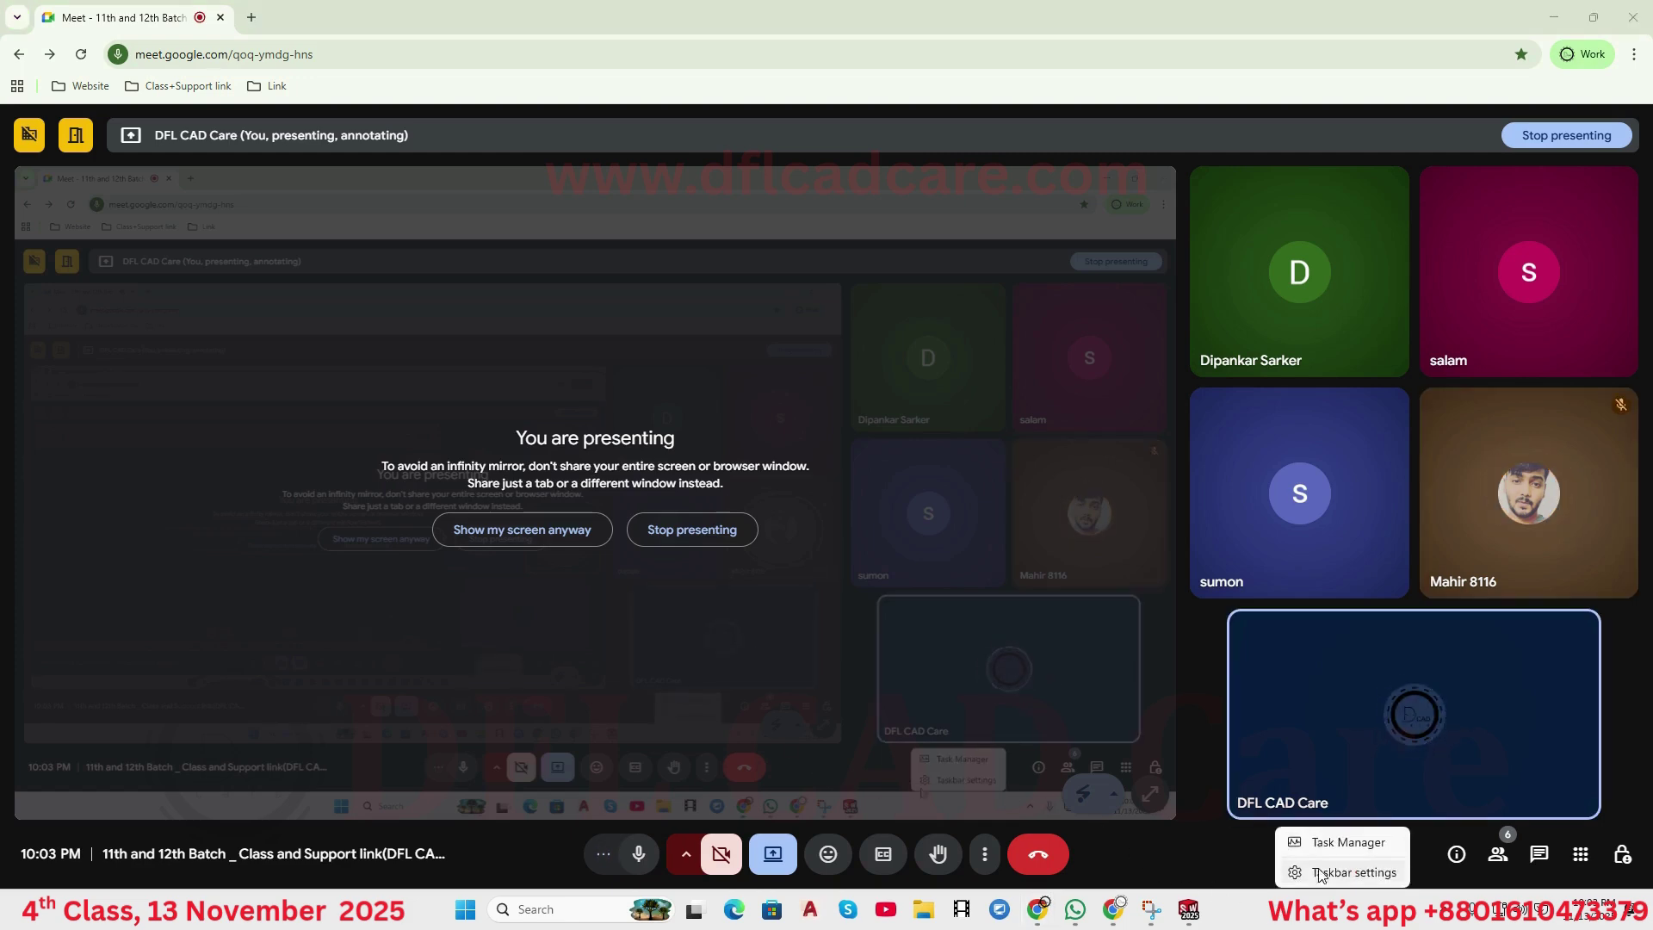
click(648, 907)
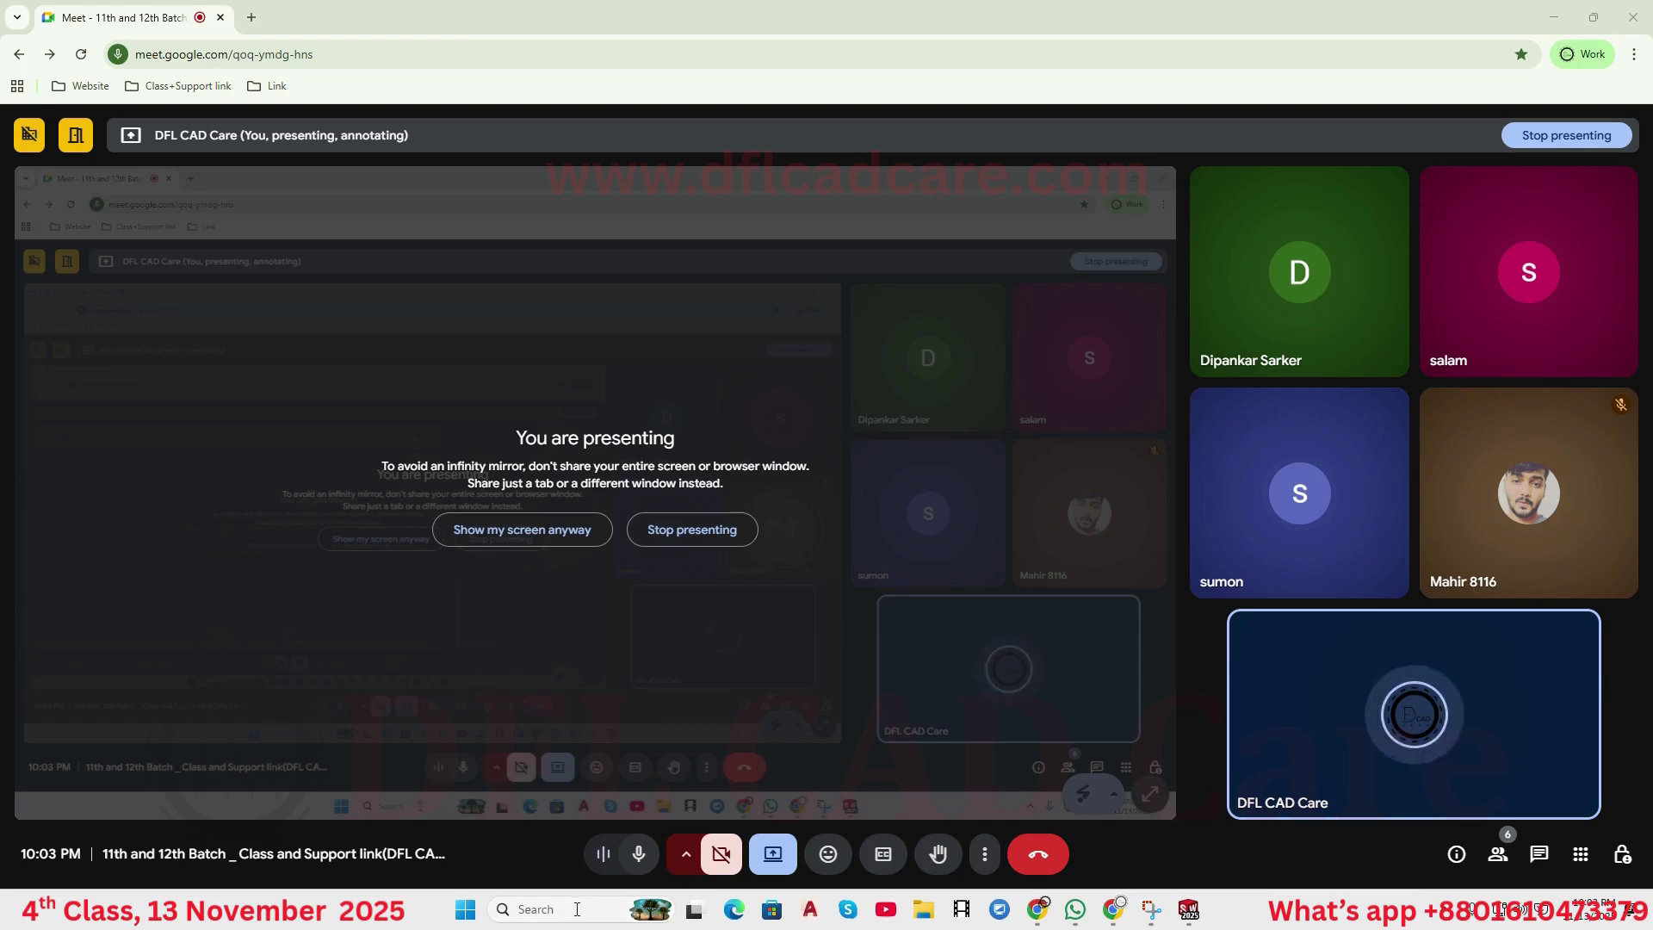
- Search Windows for "ser" and open the Services console
click(578, 911)
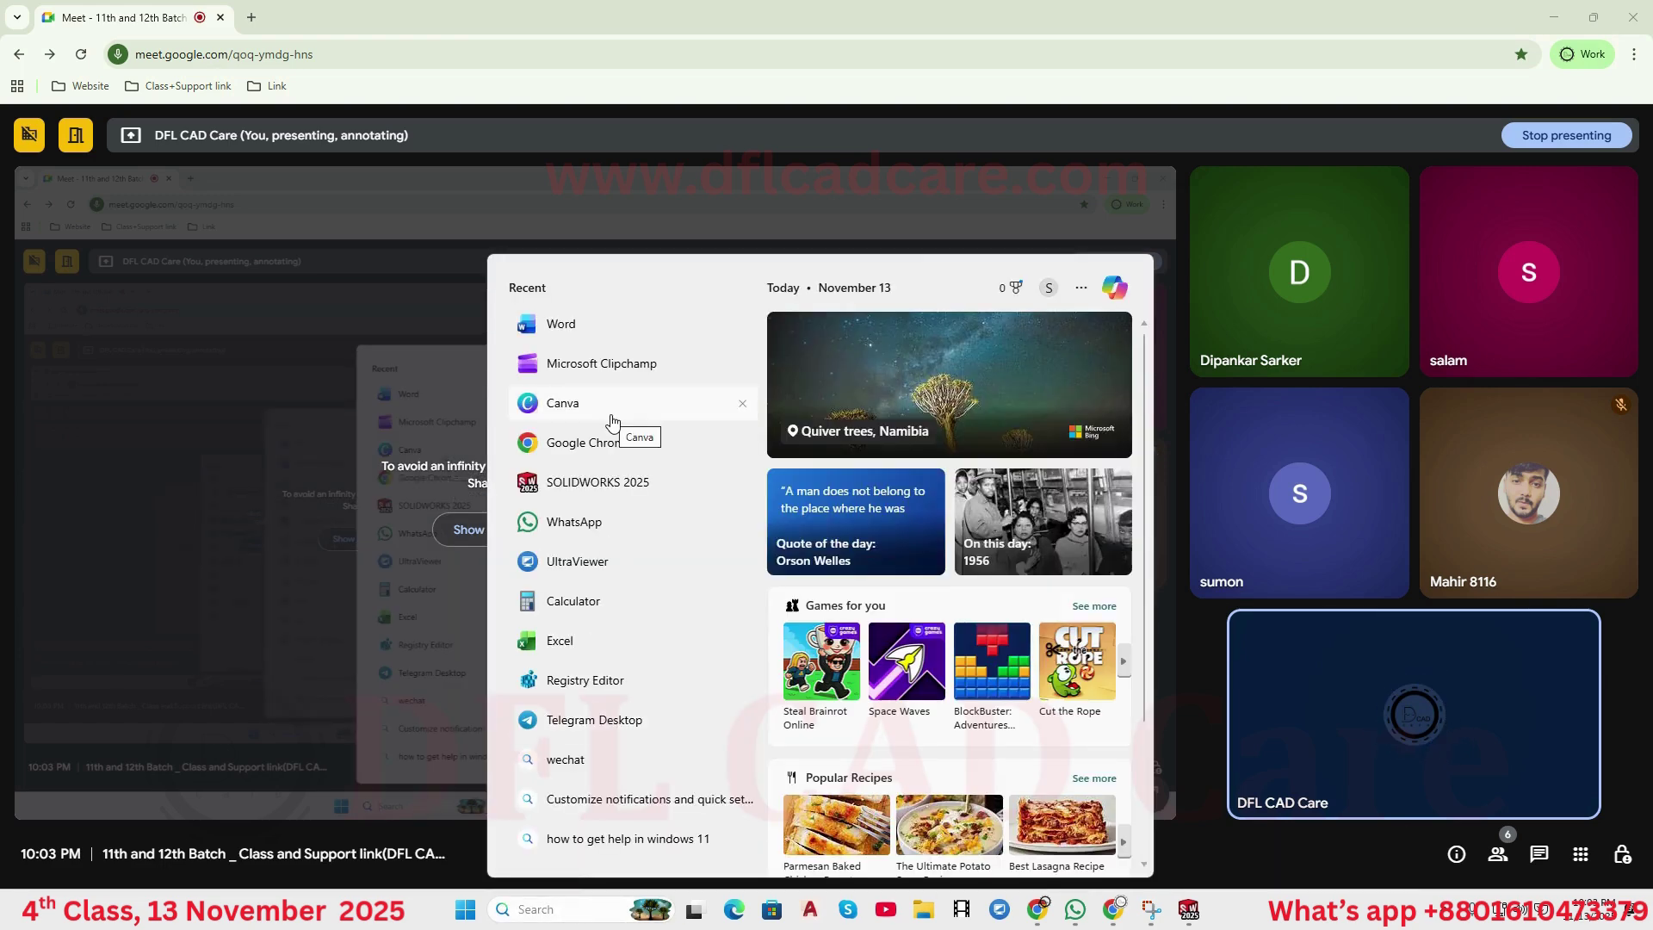
text(s)
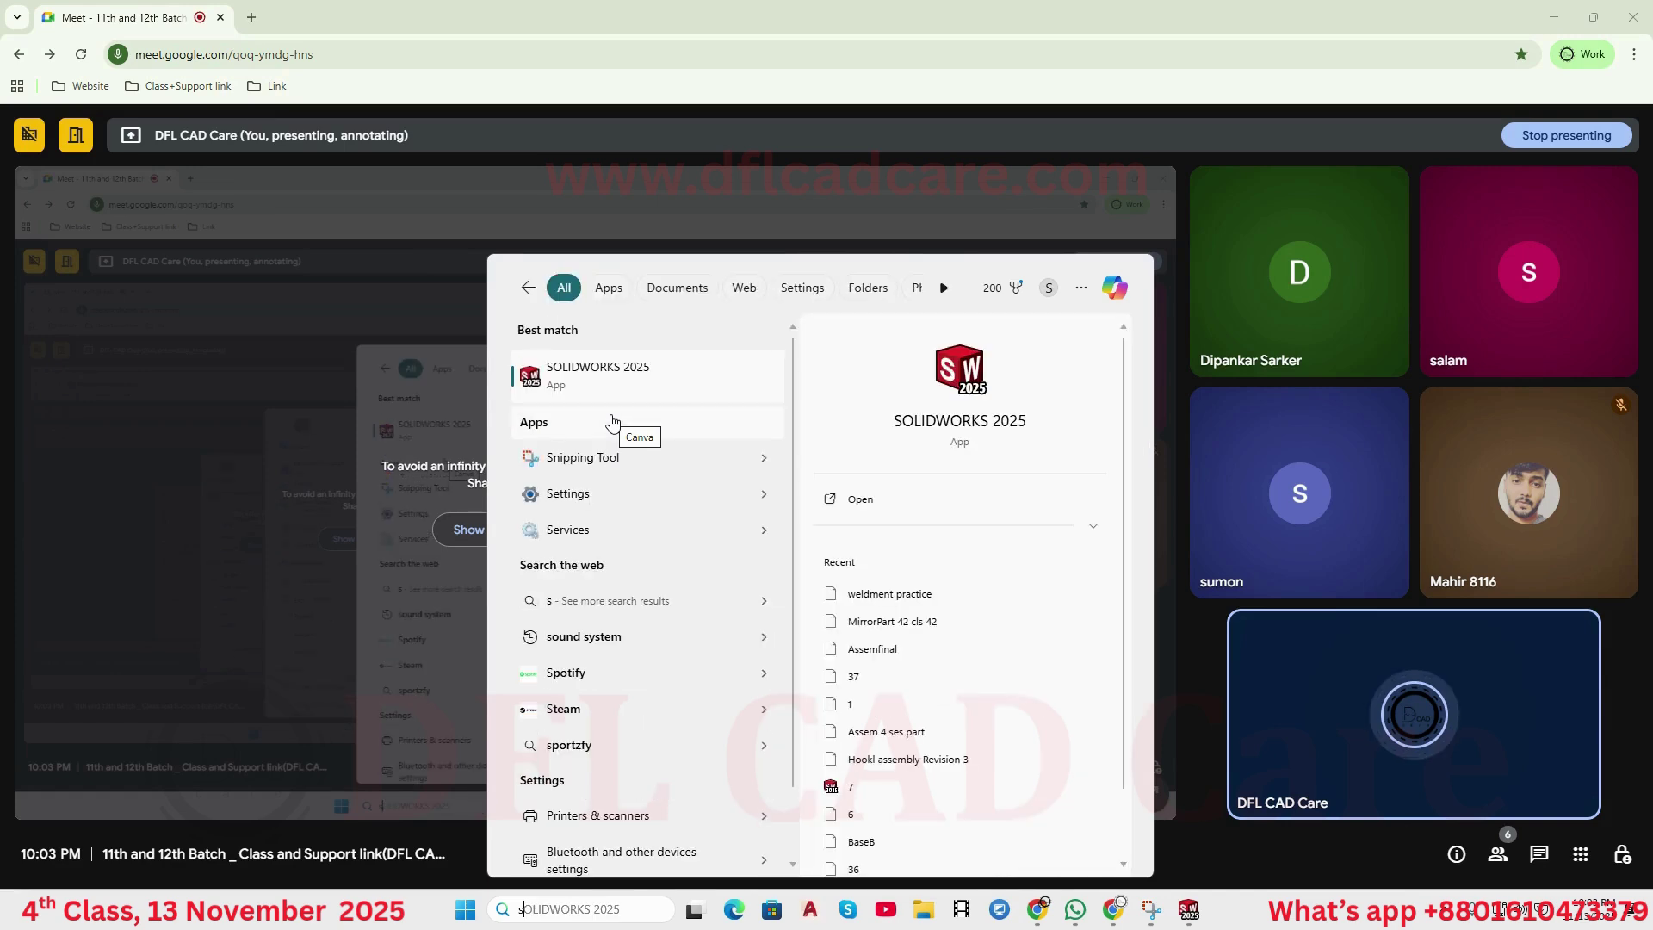
text(er)
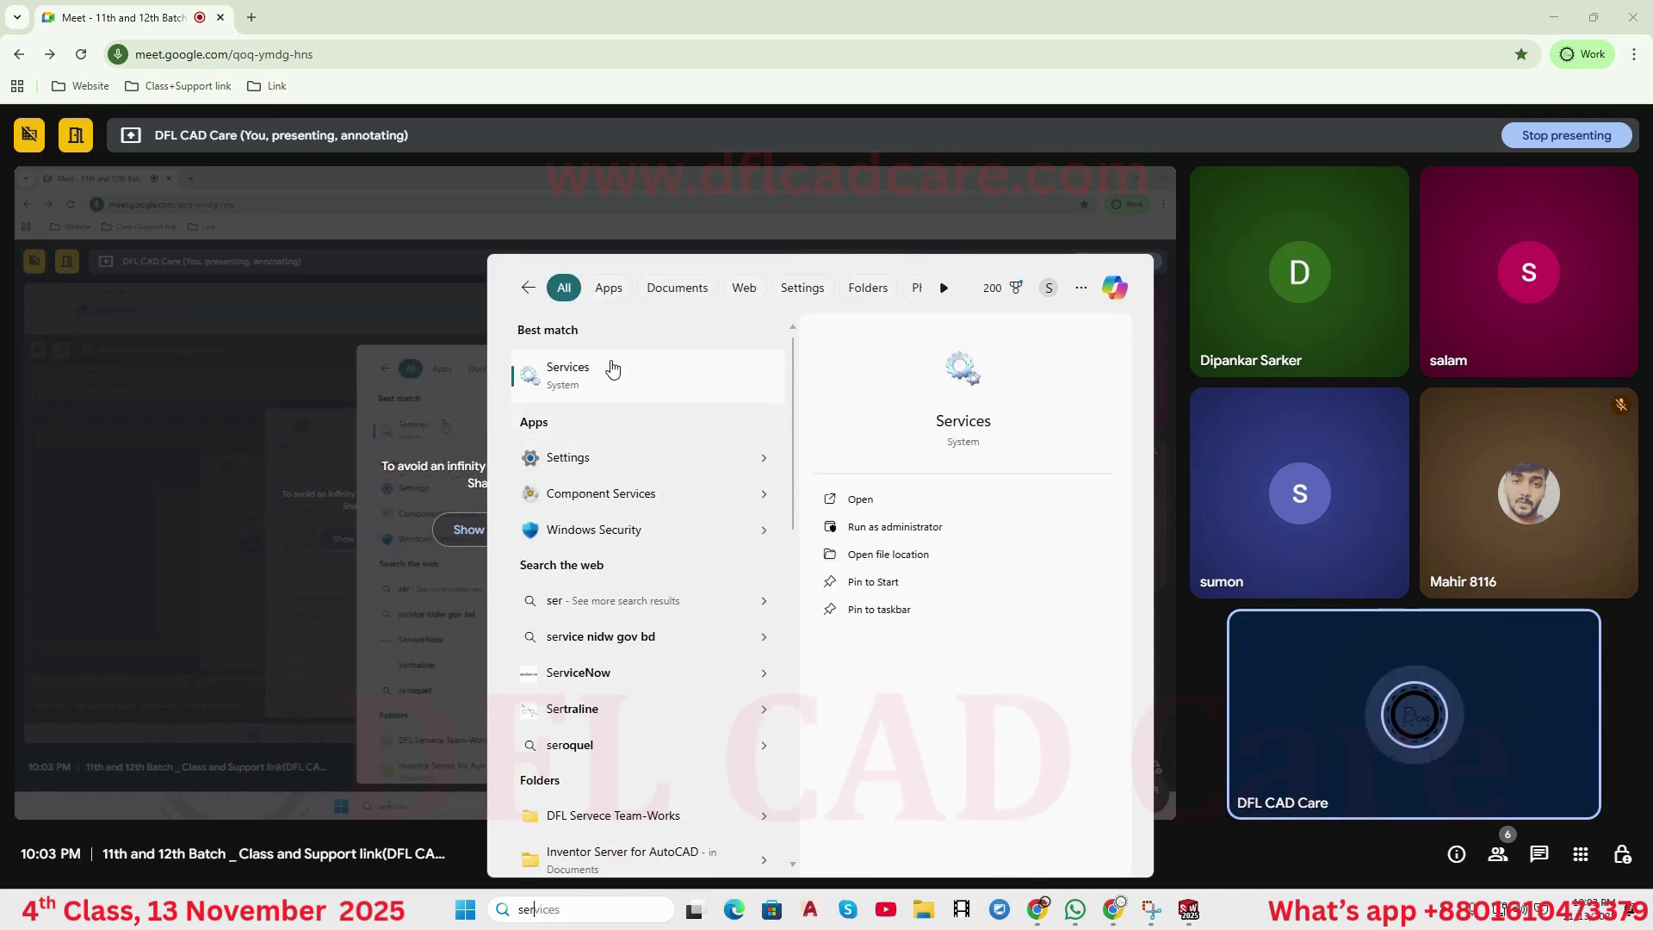
key(Return)
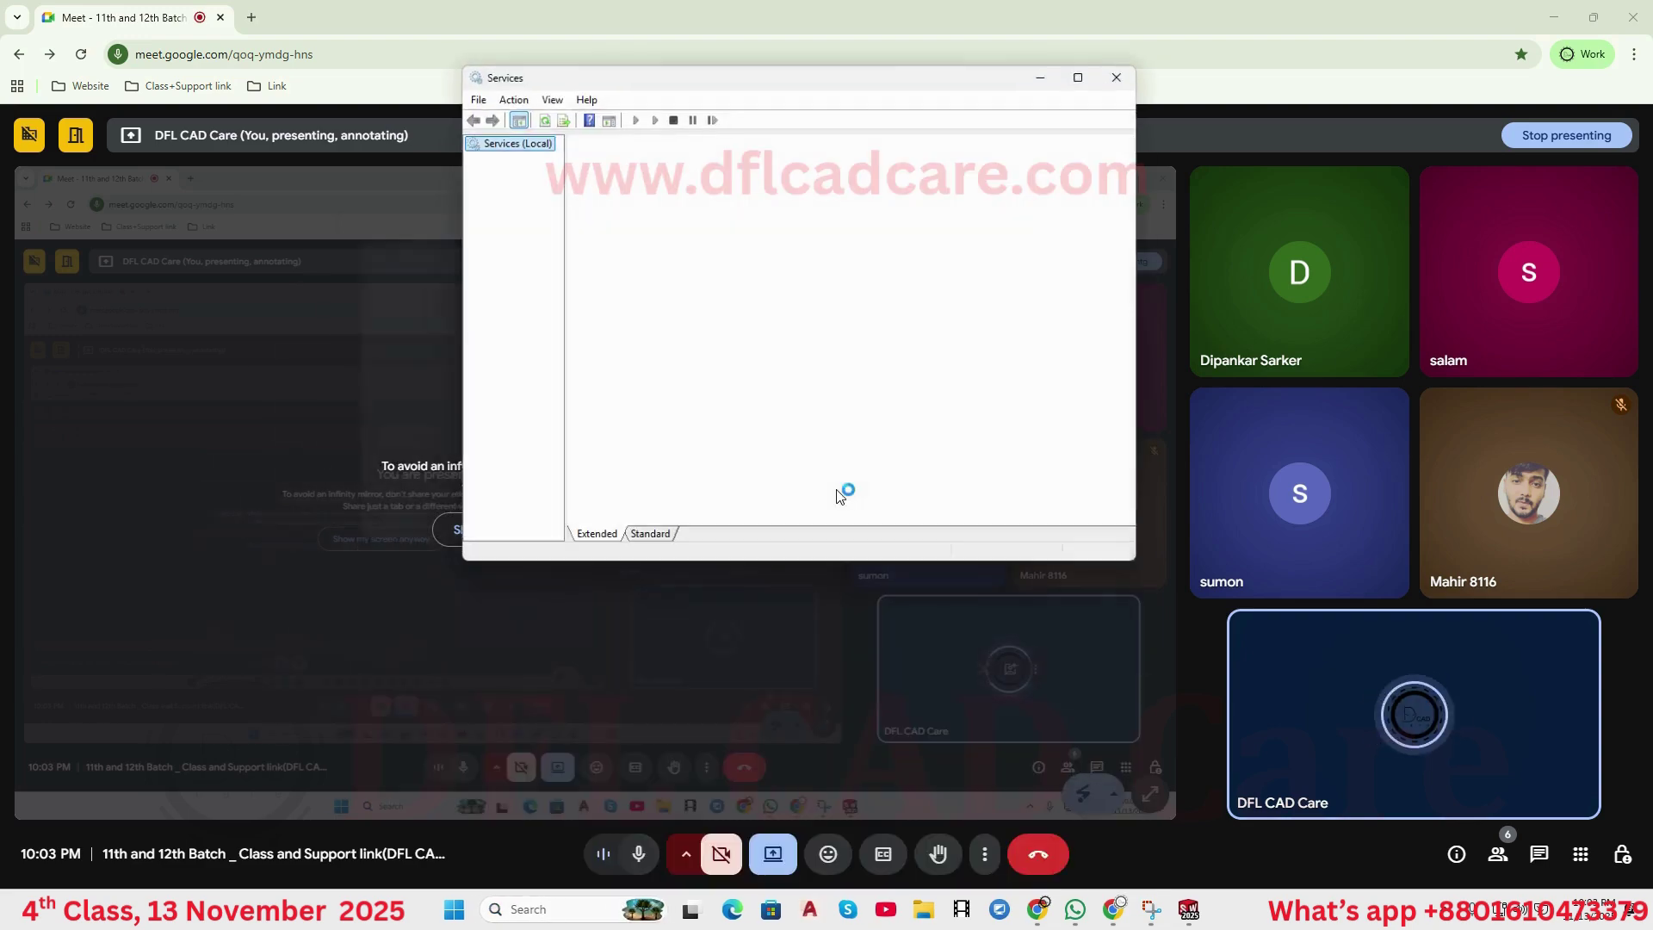
- Find and inspect the SolidWorks Licensing Service and SolidWorks Flexnet Server entries in Services, and minimize the console
scroll(863, 446, down, 20)
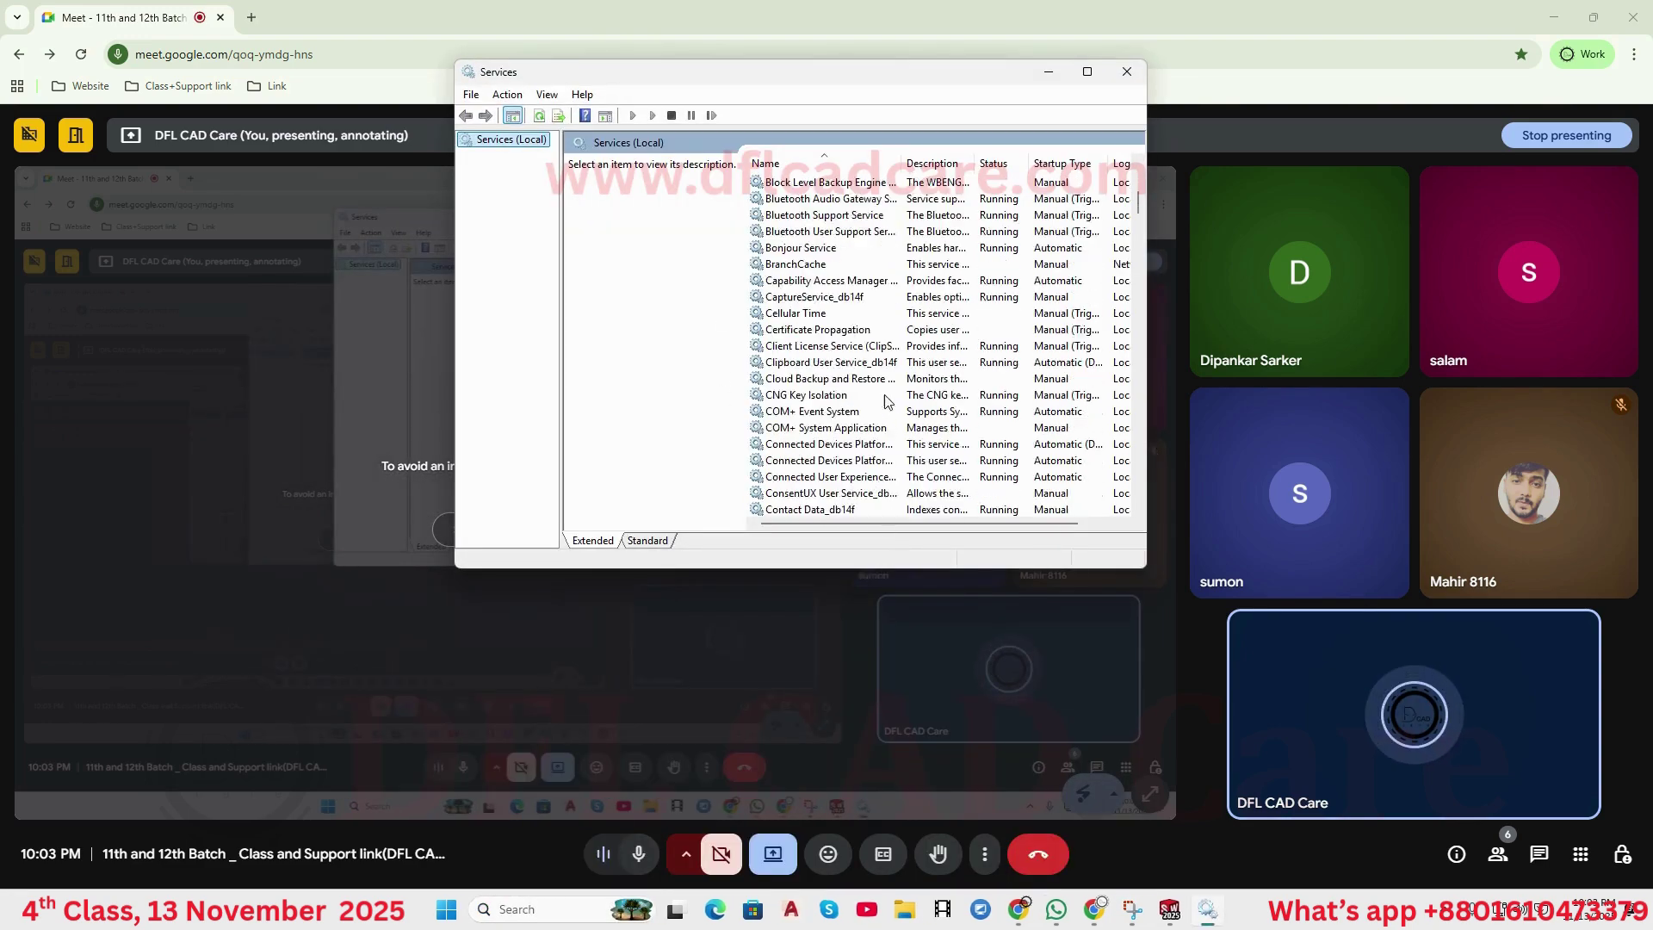
scroll(863, 446, down, 20)
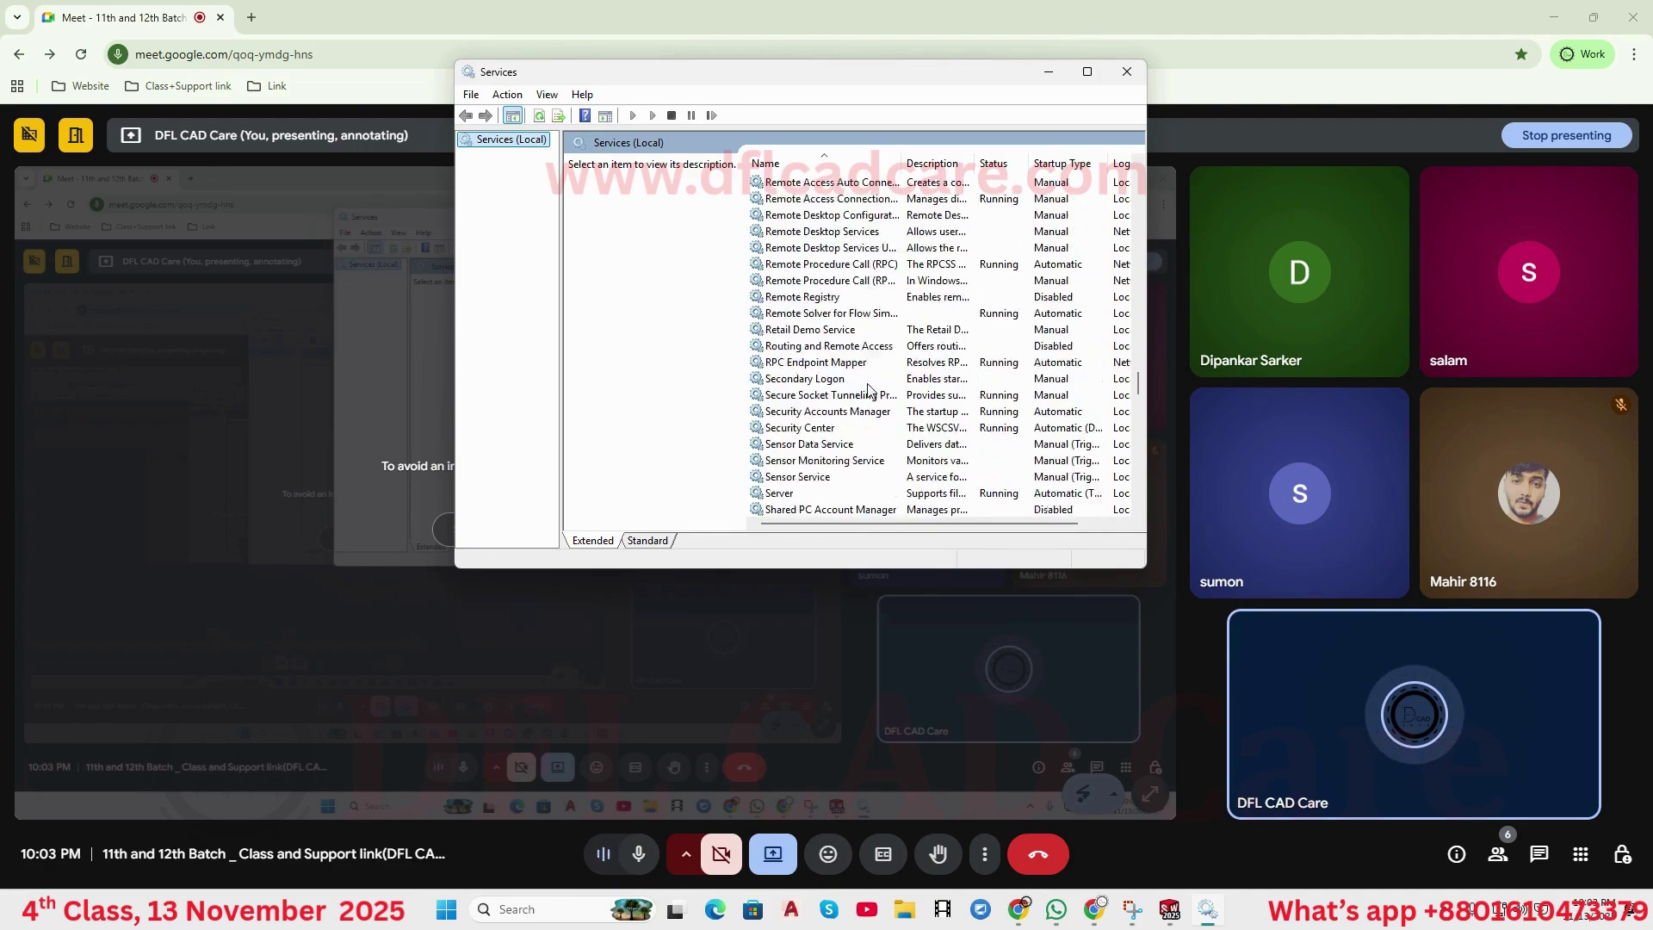
scroll(876, 417, down, 6)
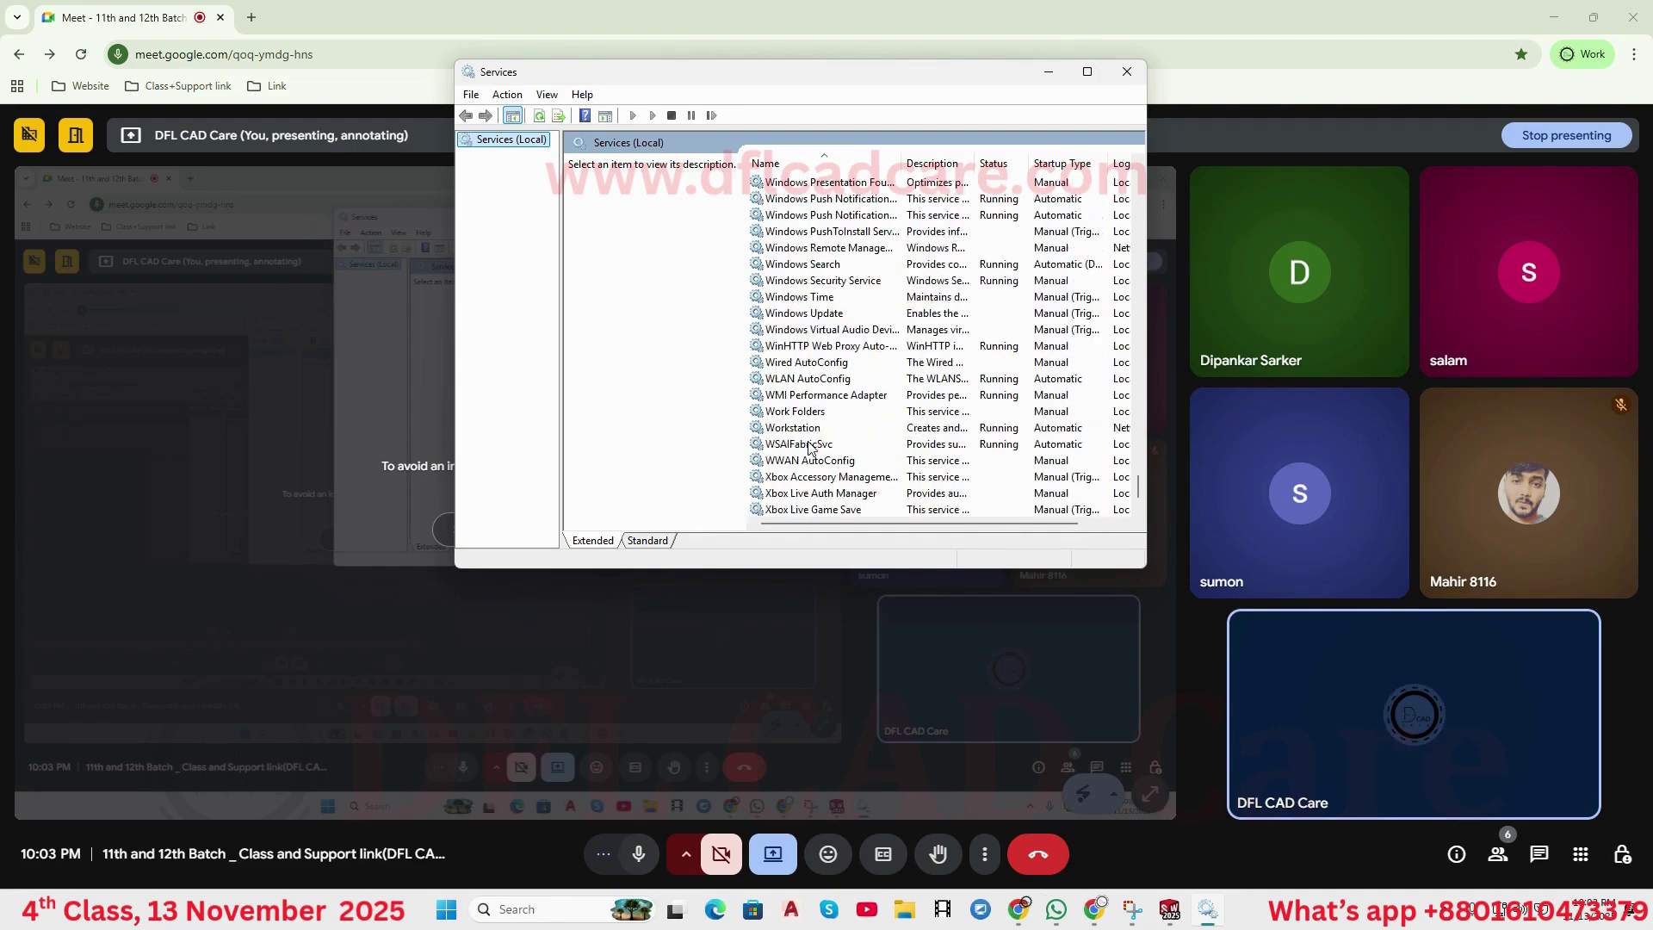
scroll(809, 419, up, 20)
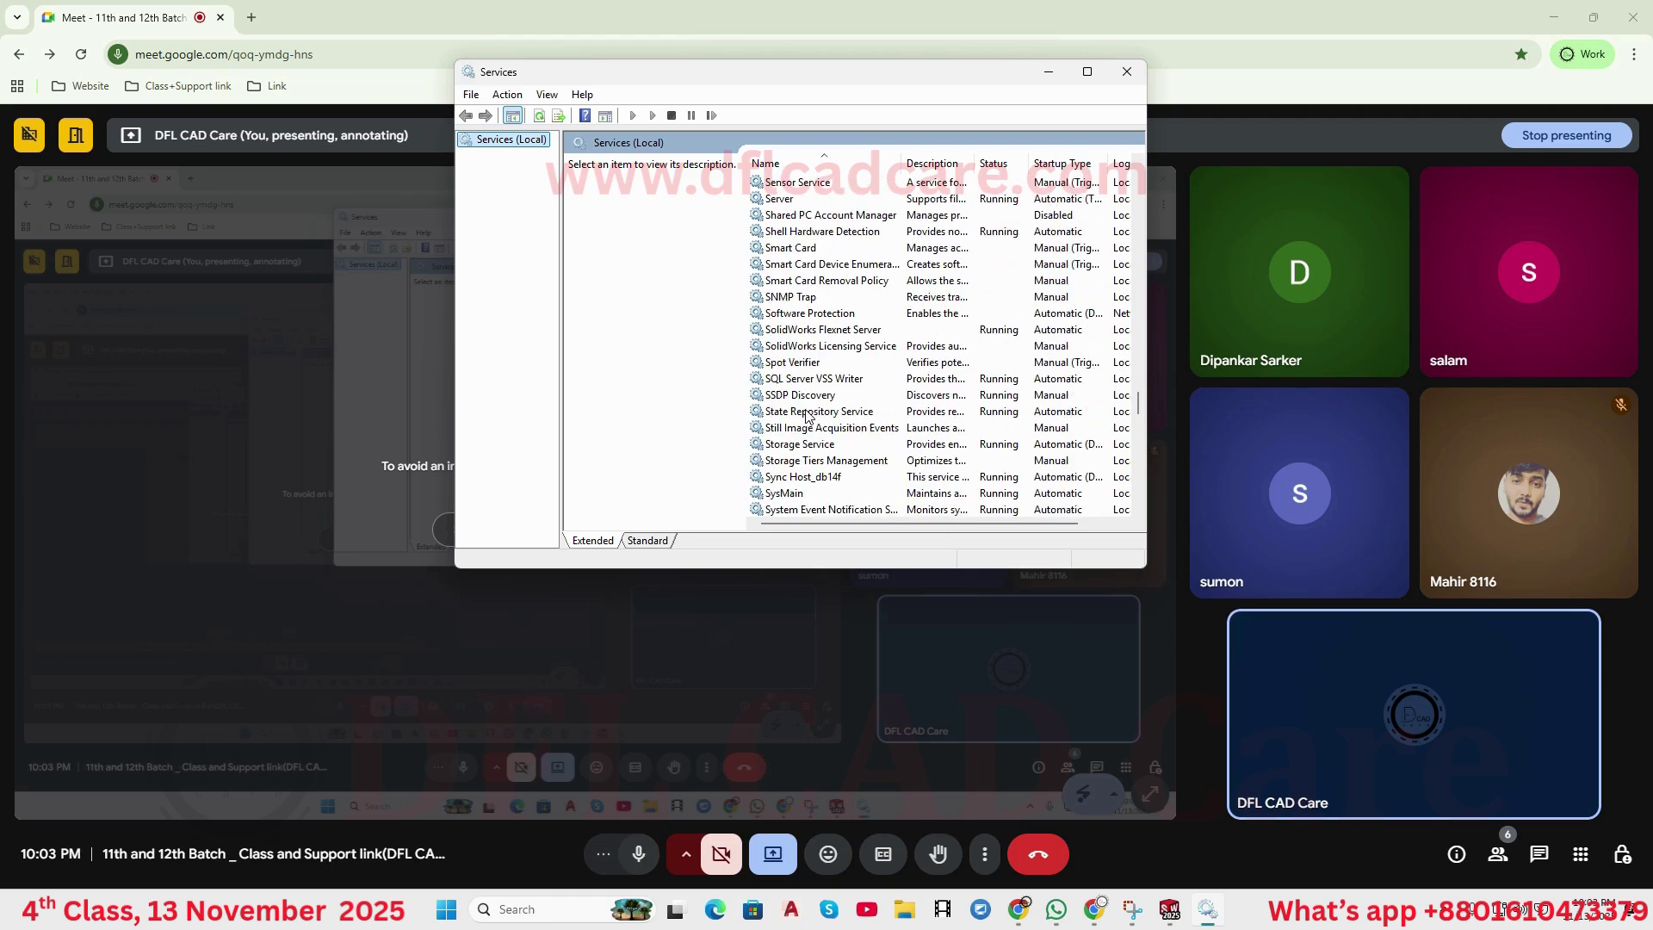
click(803, 346)
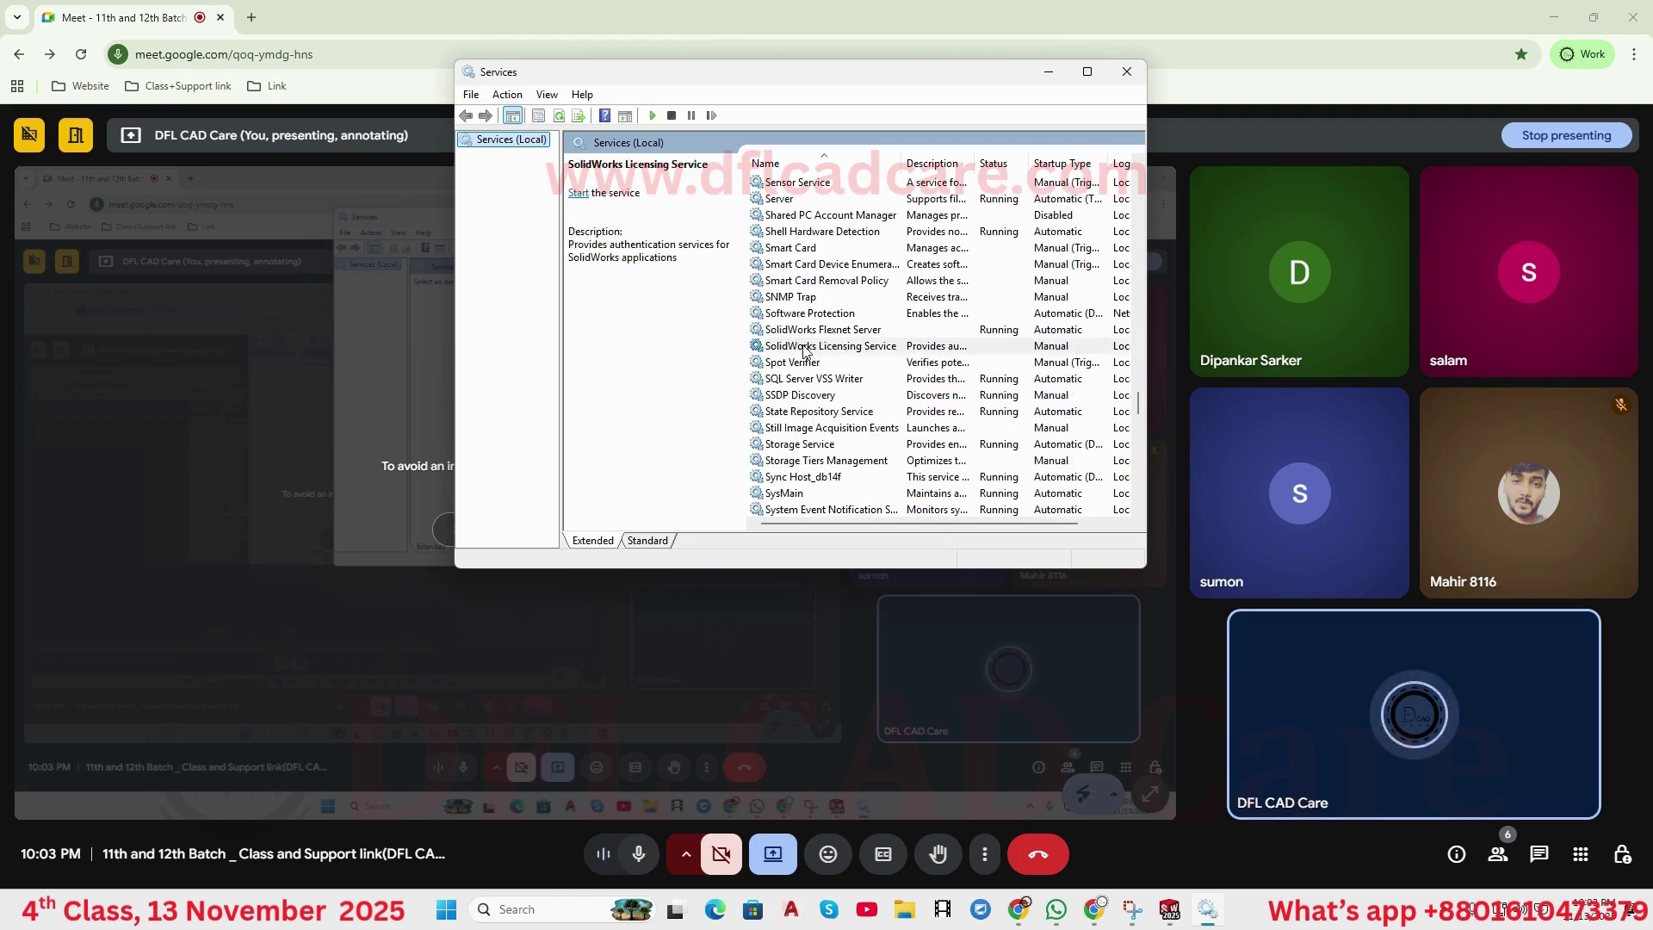
click(802, 331)
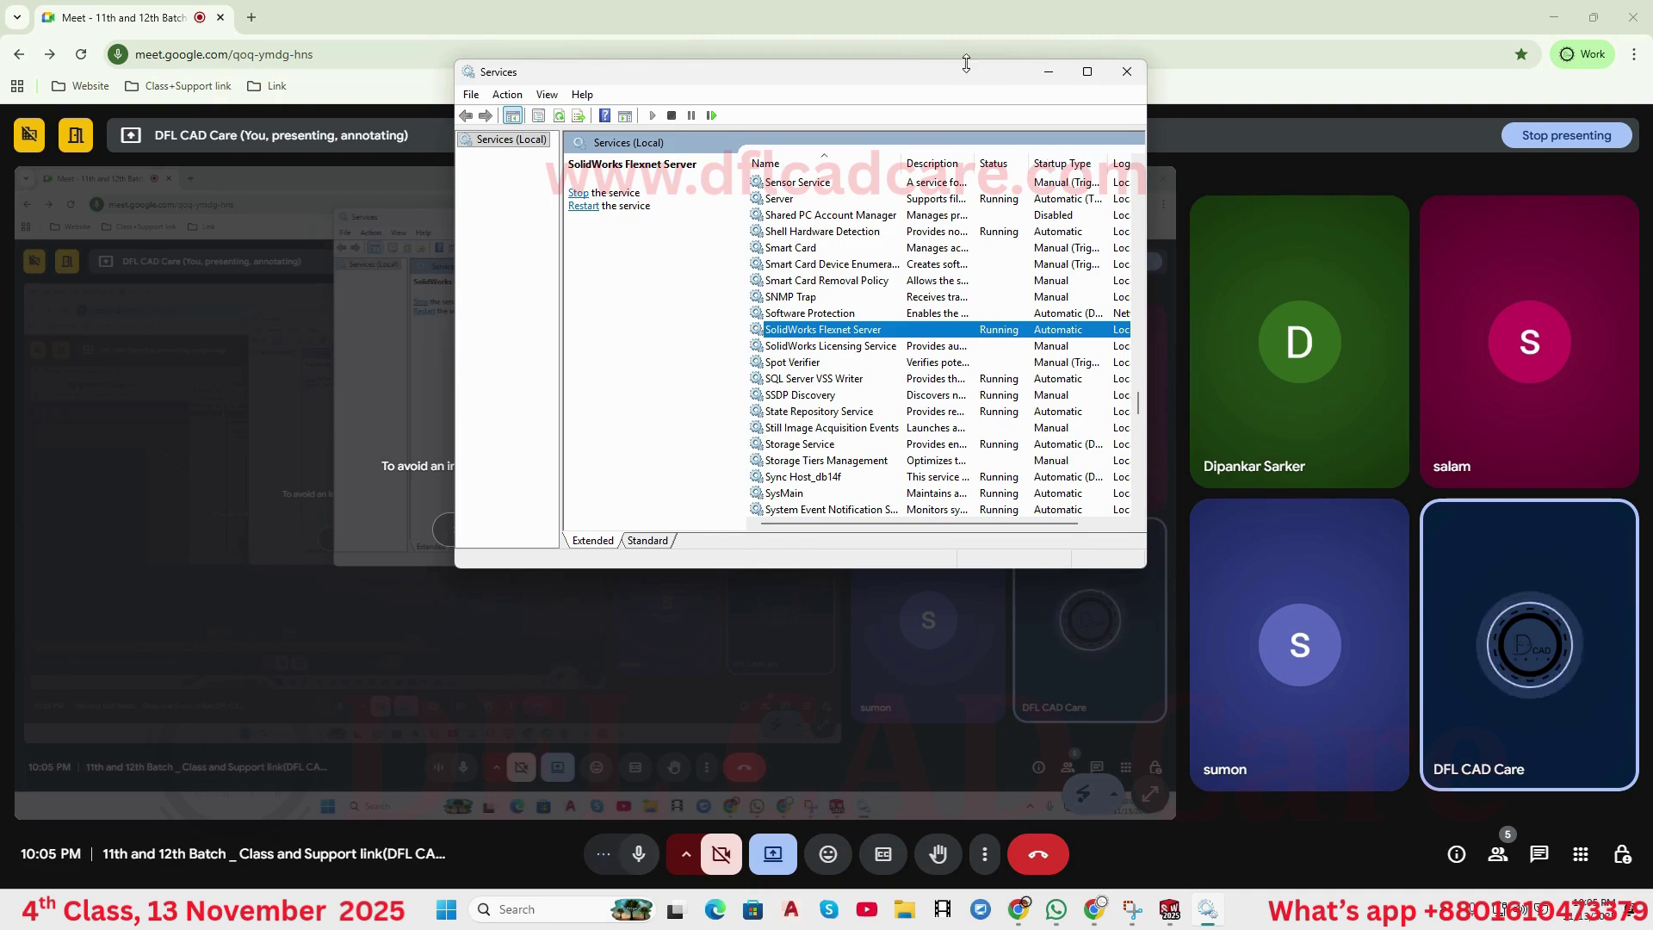
click(1048, 73)
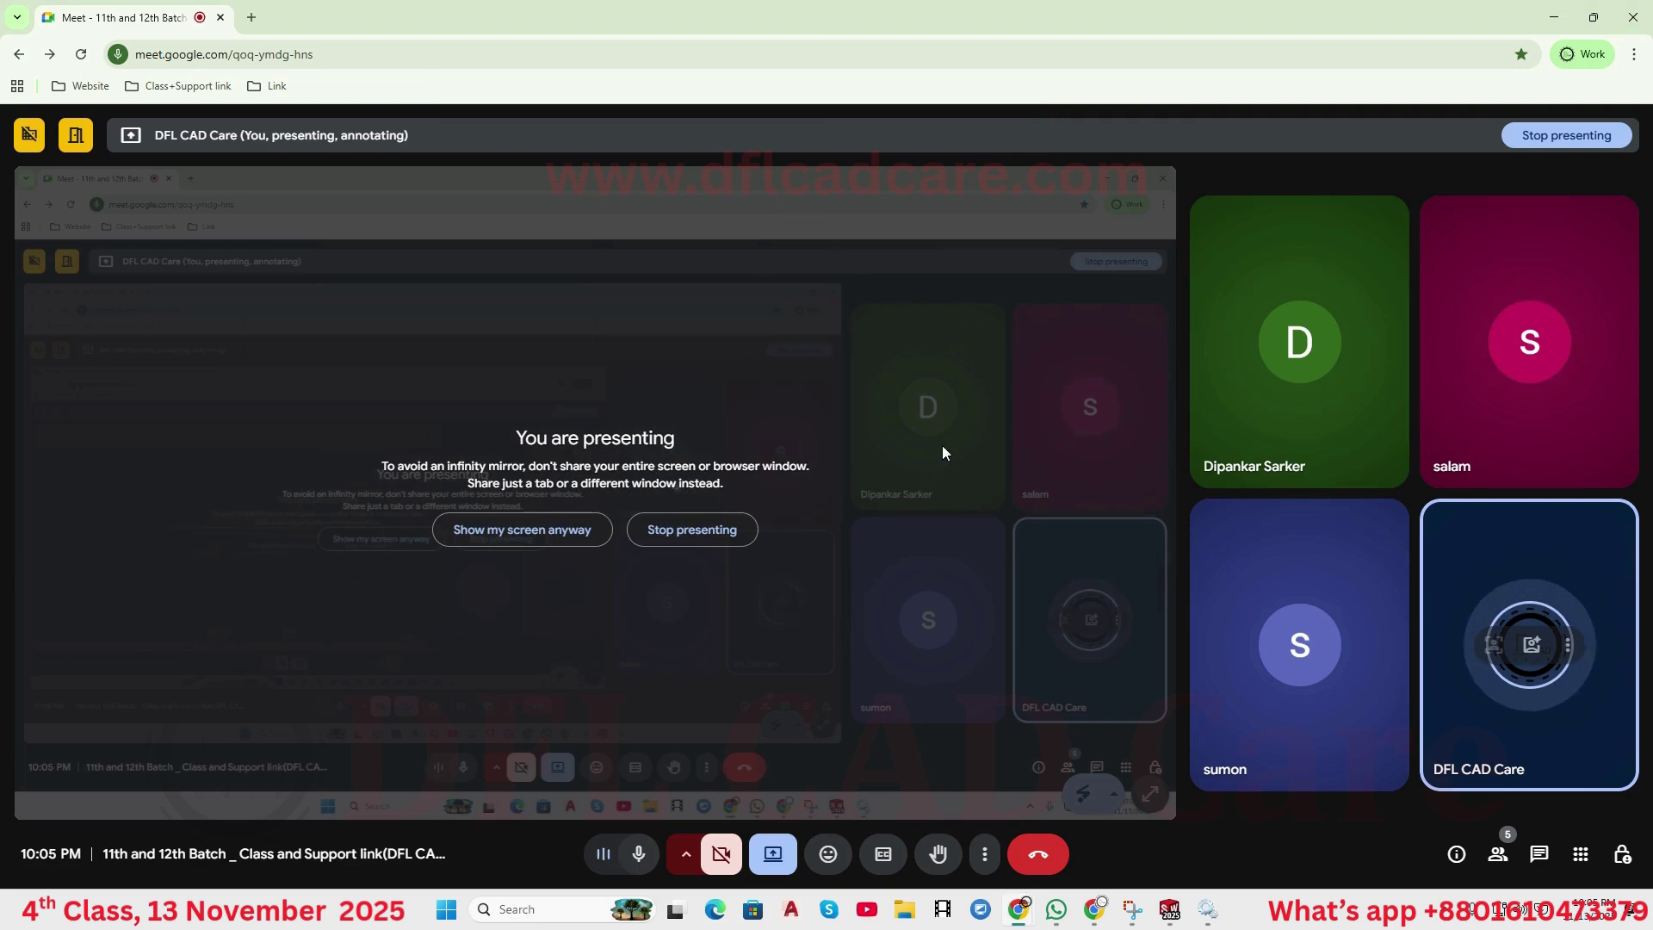